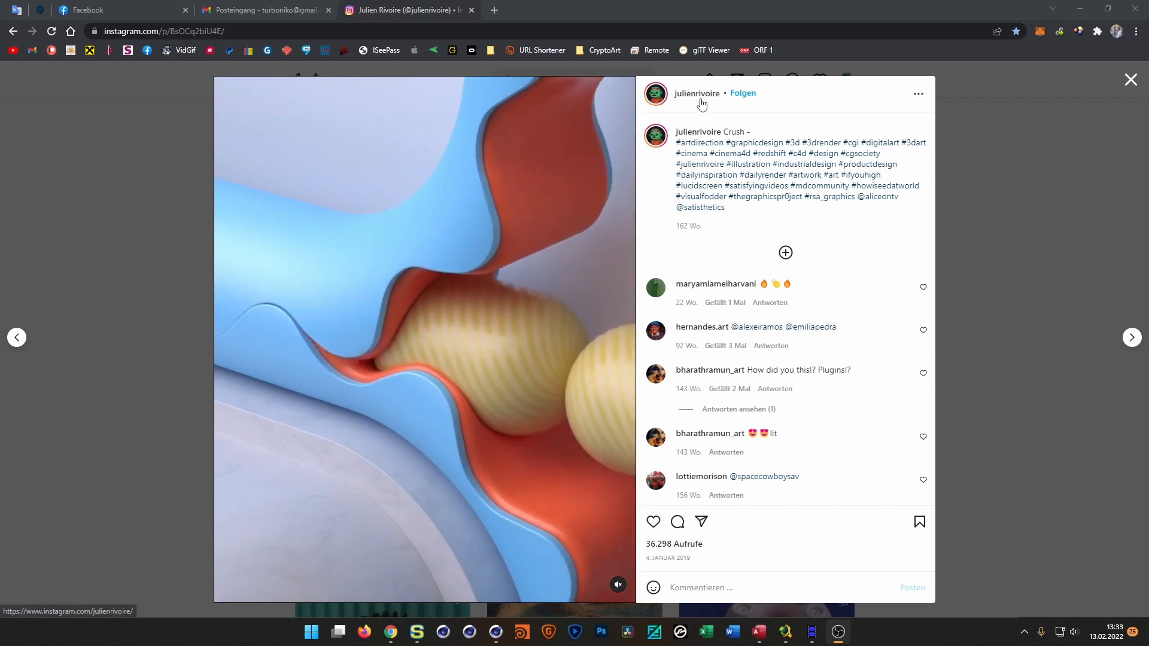
- Study the "Crush" animation post on Instagram as the modelling reference and switch to Cinema 4D
{"action": "mouse_move", "coordinate": [696, 100]}
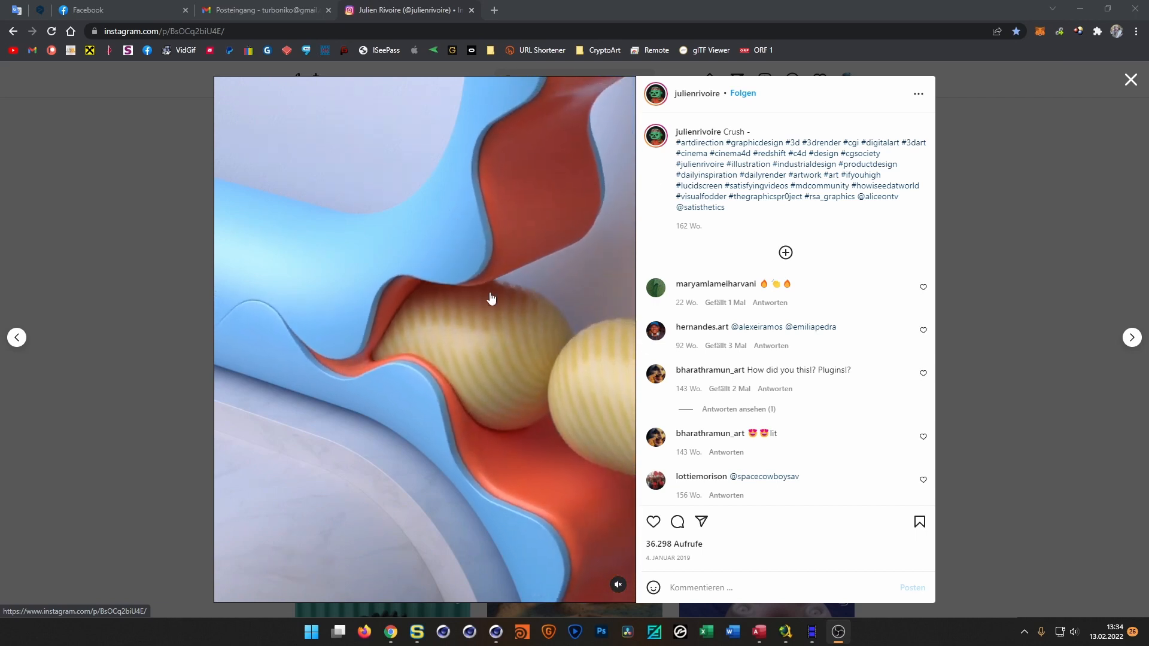
{"action": "left_click", "coordinate": [1024, 333]}
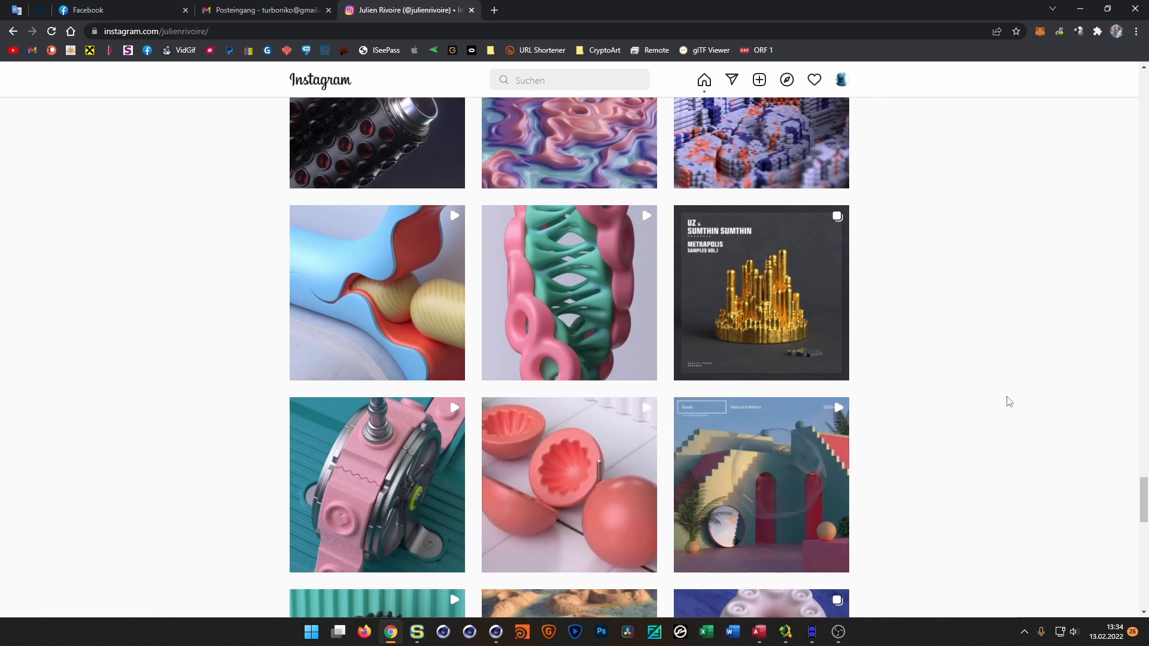
{"action": "left_click", "coordinate": [407, 251]}
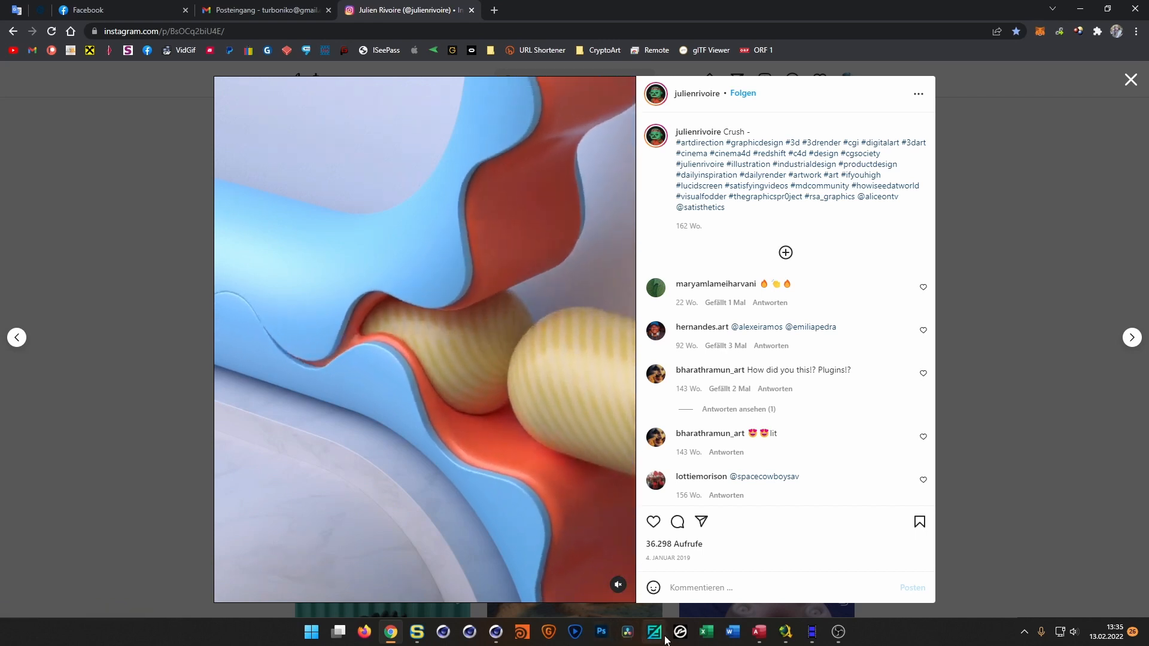
{"action": "left_click", "coordinate": [495, 631]}
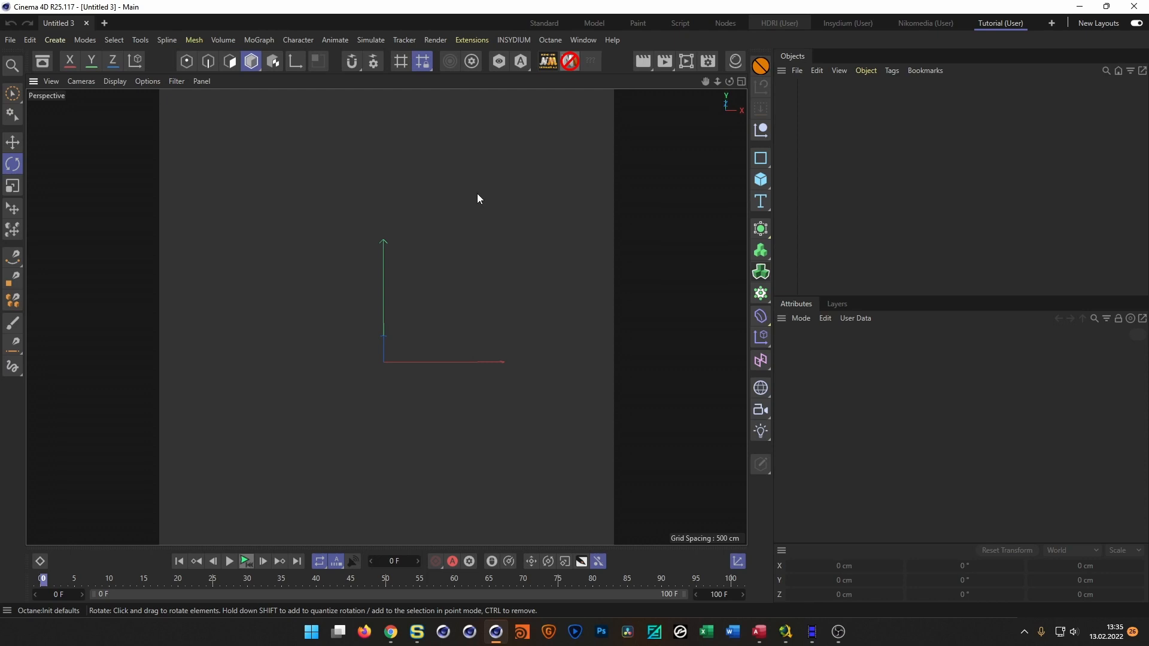
{"action": "key", "text": "alt+Tab"}
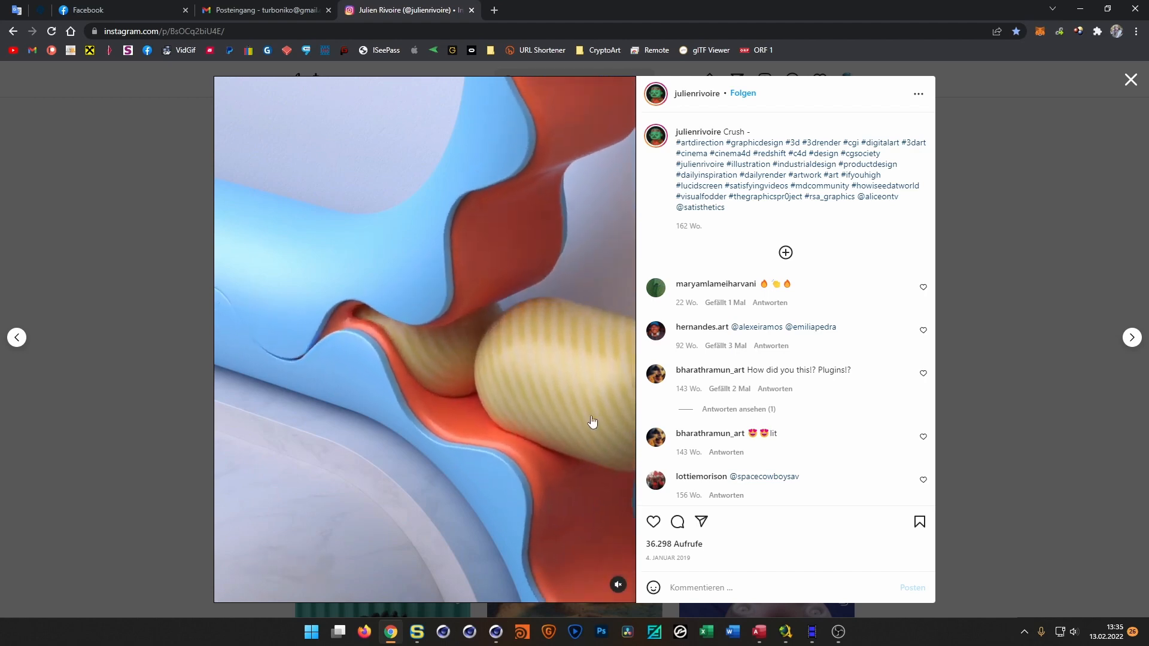
{"action": "key", "text": "alt+Tab"}
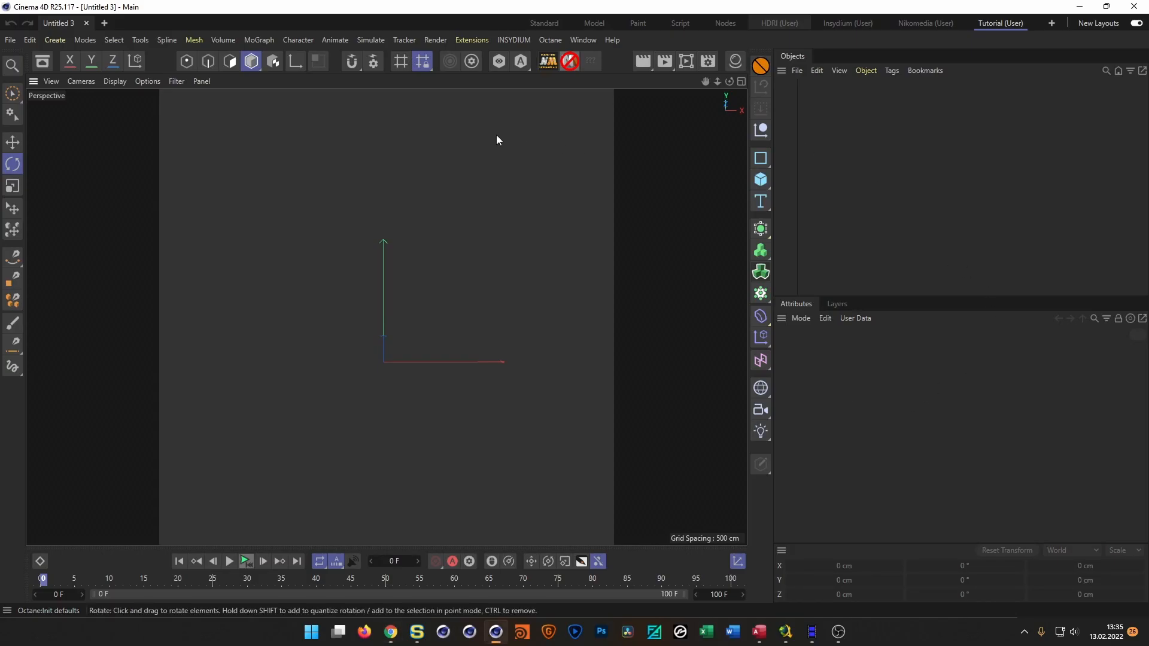
- Add a Tube primitive to the empty scene and set its orientation to +X
{"action": "left_click", "coordinate": [761, 181]}
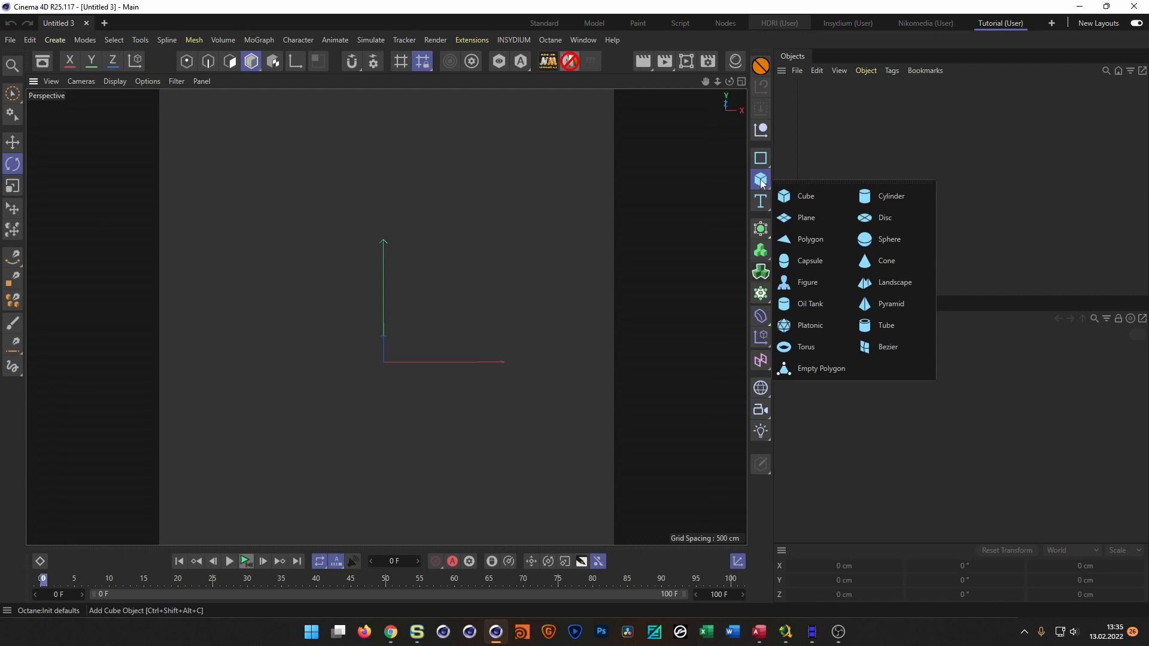
{"action": "left_click", "coordinate": [883, 325]}
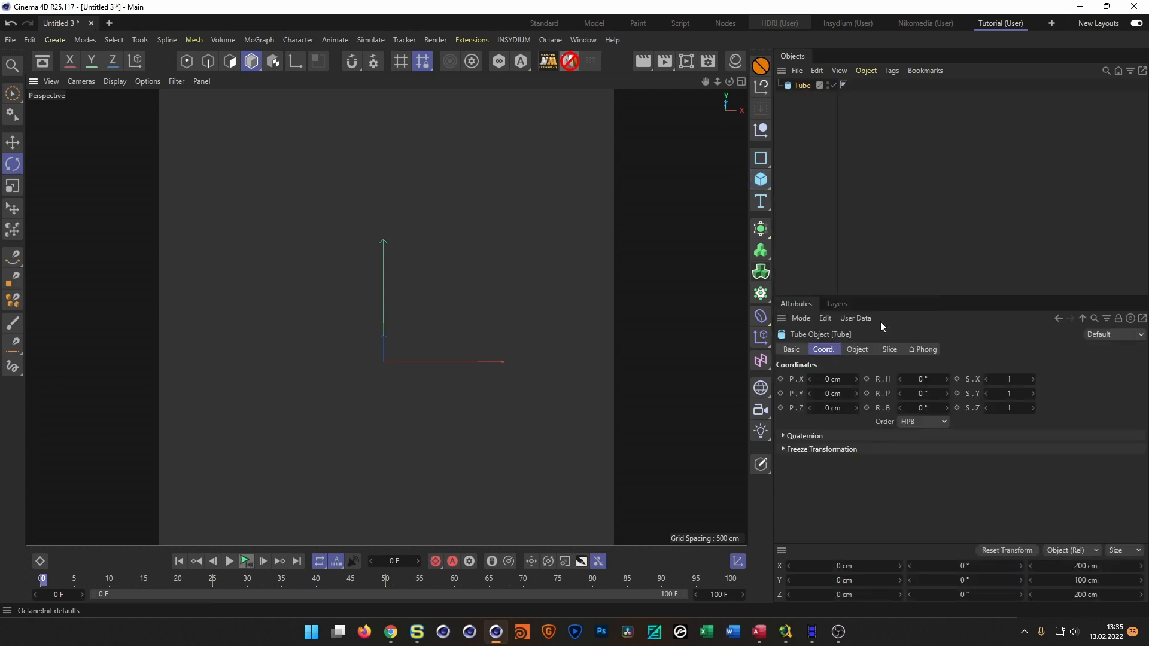
{"action": "scroll", "coordinate": [436, 303], "scroll_direction": "up", "scroll_amount": 3}
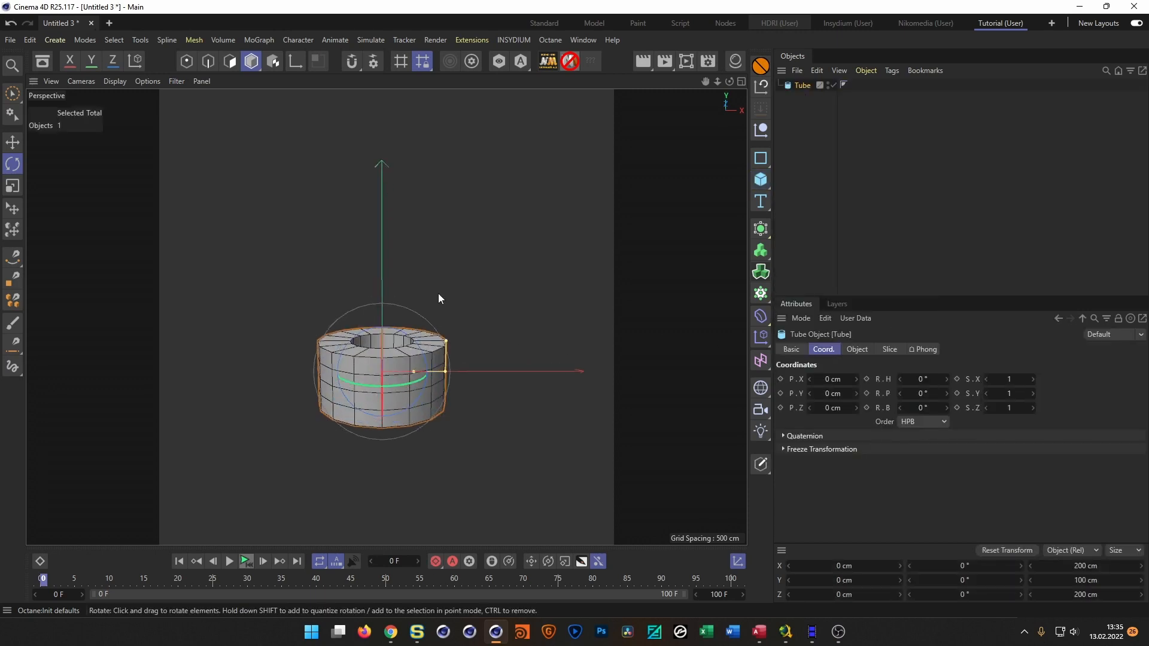
{"action": "scroll", "coordinate": [455, 289], "scroll_direction": "up", "scroll_amount": 3}
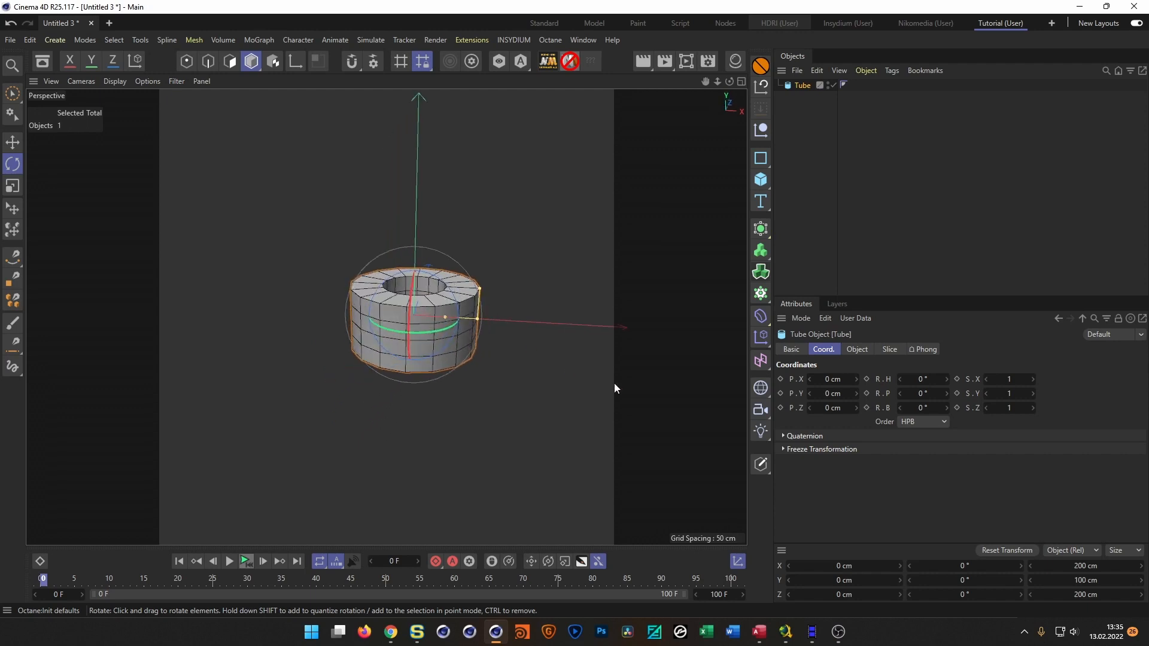
{"action": "left_click", "coordinate": [865, 351]}
{"action": "left_click", "coordinate": [861, 466]}
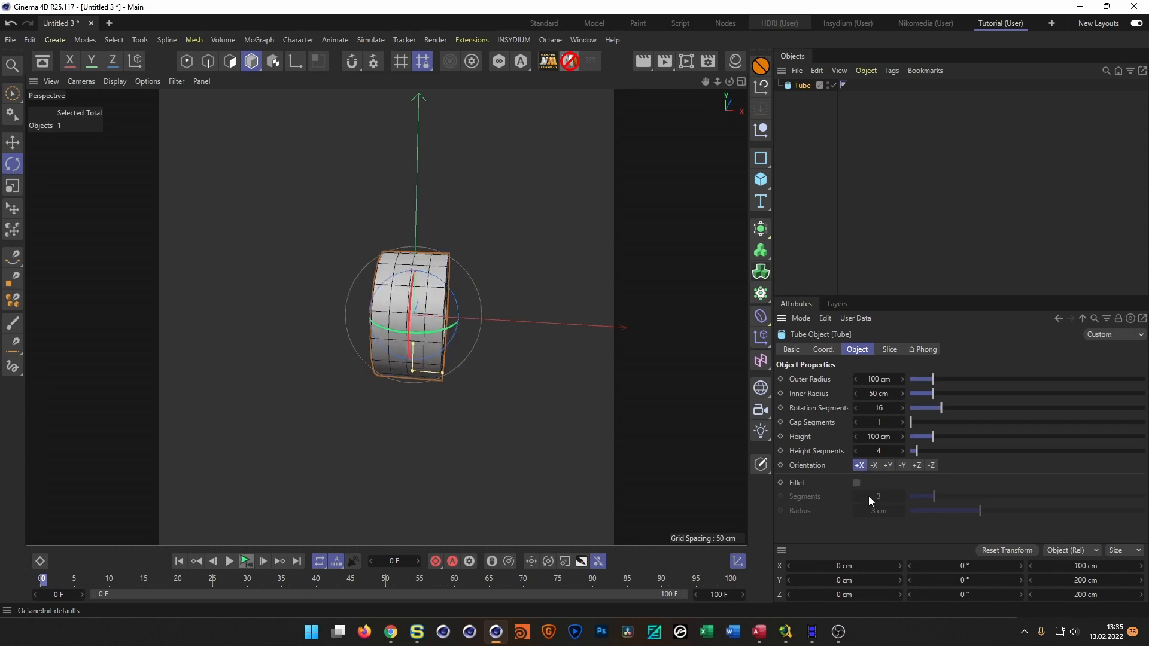
- Set the tube's outer radius to 50 cm and its inner radius to 40 cm
{"action": "left_click_drag", "start_coordinate": [509, 293], "coordinate": [461, 295], "text": "alt"}
{"action": "double_click", "coordinate": [879, 380]}
{"action": "type", "text": "50"}
{"action": "key", "text": "Tab"}
{"action": "type", "text": "40"}
{"action": "key", "text": "Return"}
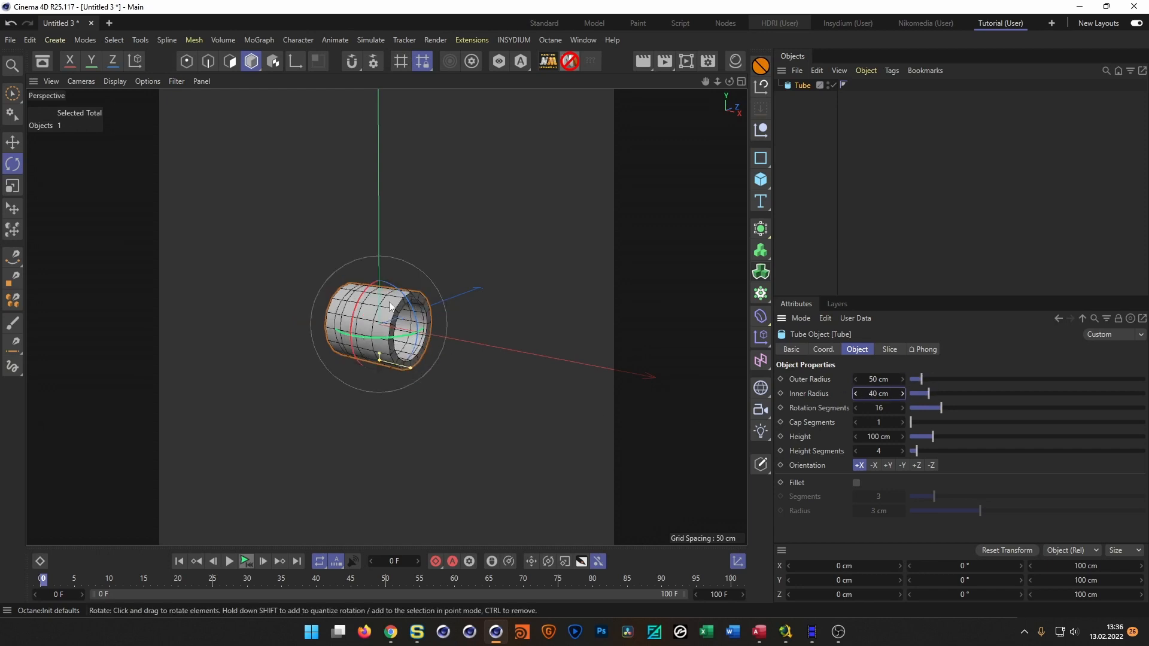
{"action": "scroll", "coordinate": [423, 383], "scroll_direction": "up", "scroll_amount": 3}
{"action": "scroll", "coordinate": [423, 383], "scroll_direction": "down", "scroll_amount": 1}
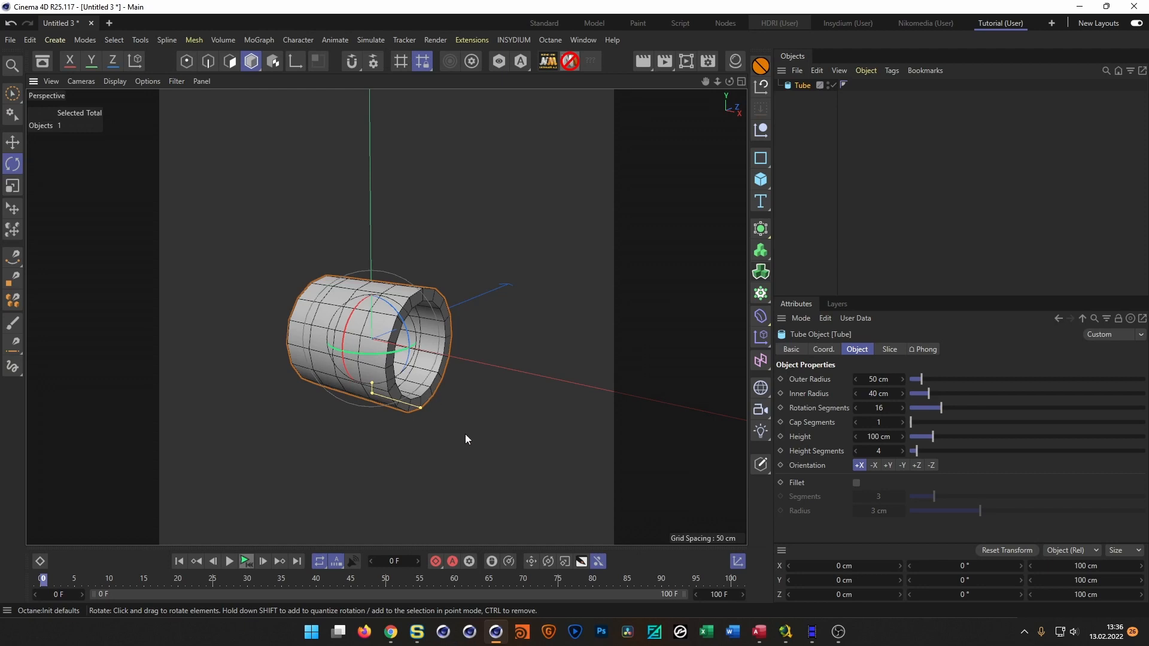
- Reduce the tube's height segments to 1 and set its height to 1000 cm
{"action": "left_click_drag", "start_coordinate": [878, 451], "coordinate": [851, 461]}
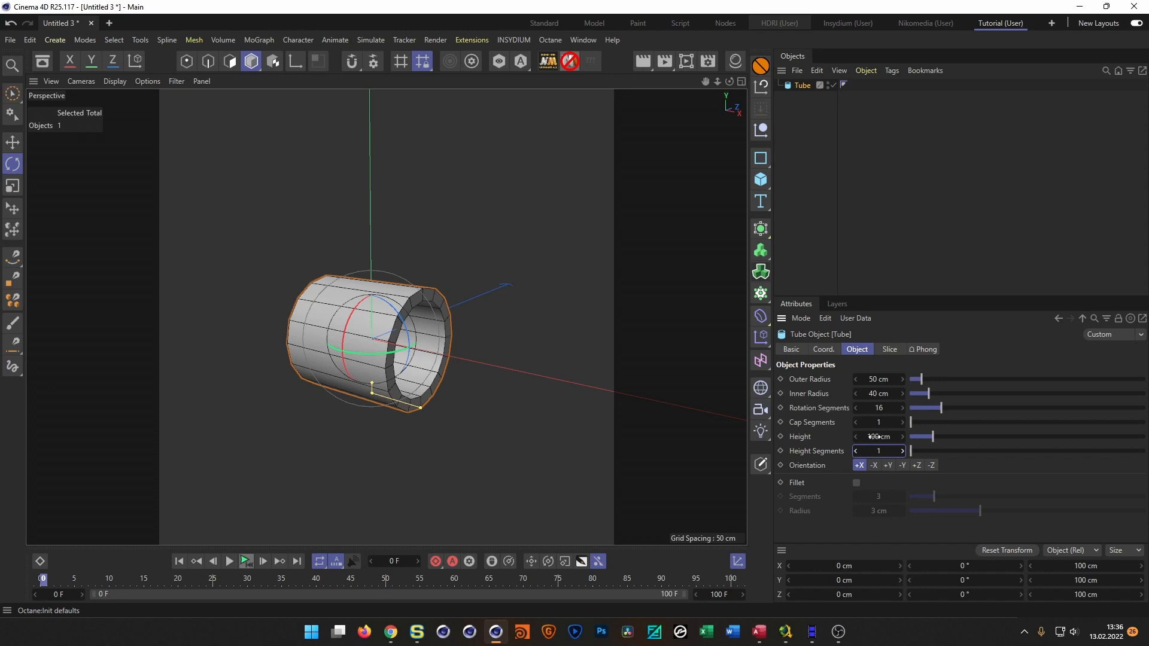
{"action": "left_click", "coordinate": [874, 437]}
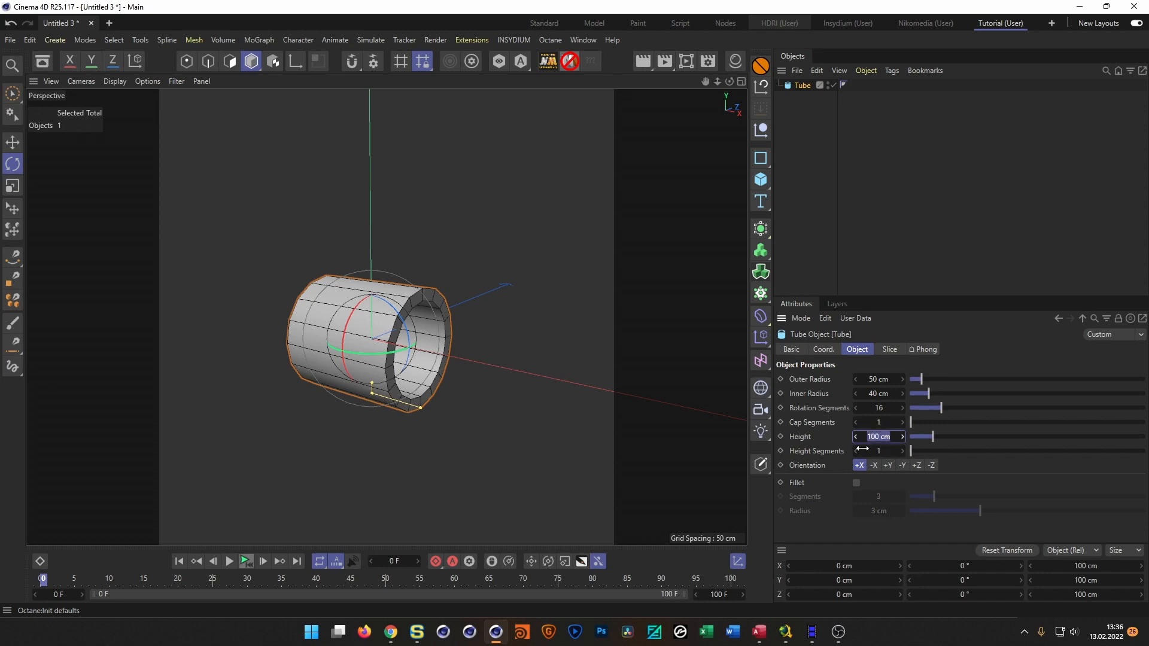
{"action": "type", "text": "1000"}
{"action": "key", "text": "Return"}
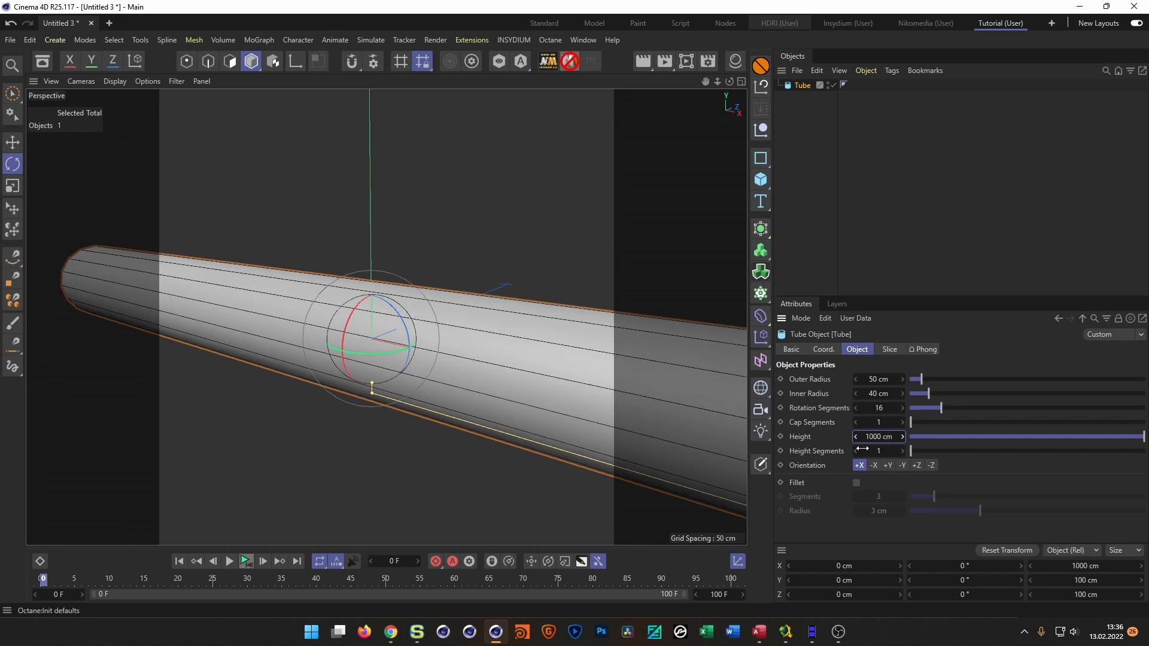
{"action": "scroll", "coordinate": [529, 425], "scroll_direction": "down", "scroll_amount": 10}
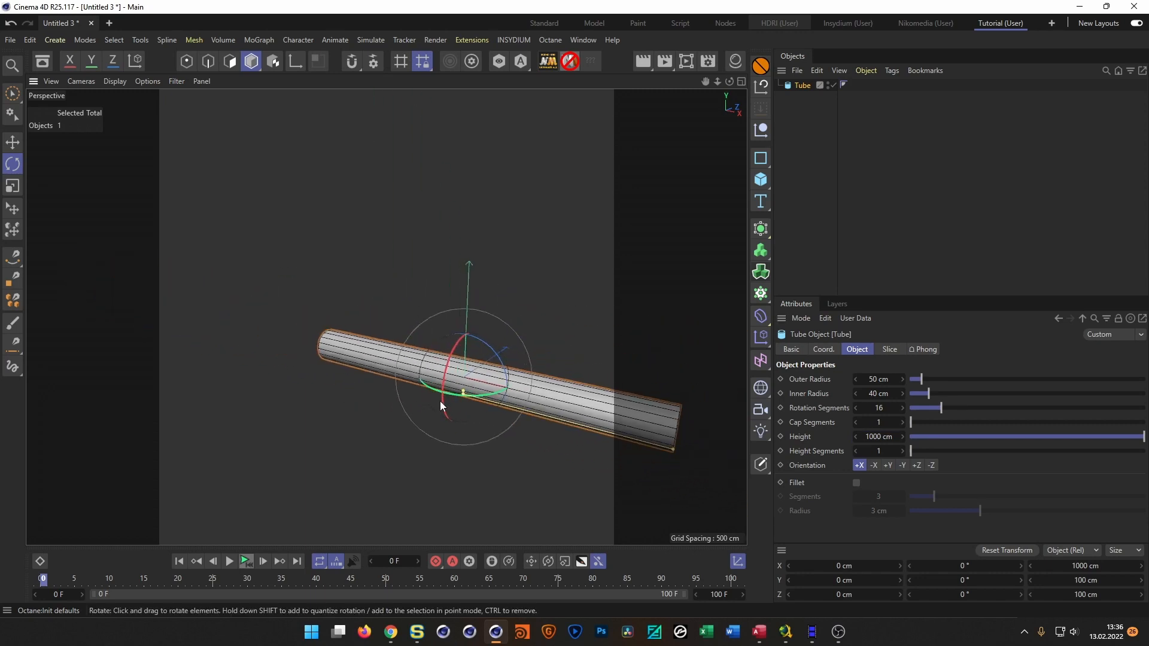
{"action": "scroll", "coordinate": [513, 348], "scroll_direction": "up", "scroll_amount": 5}
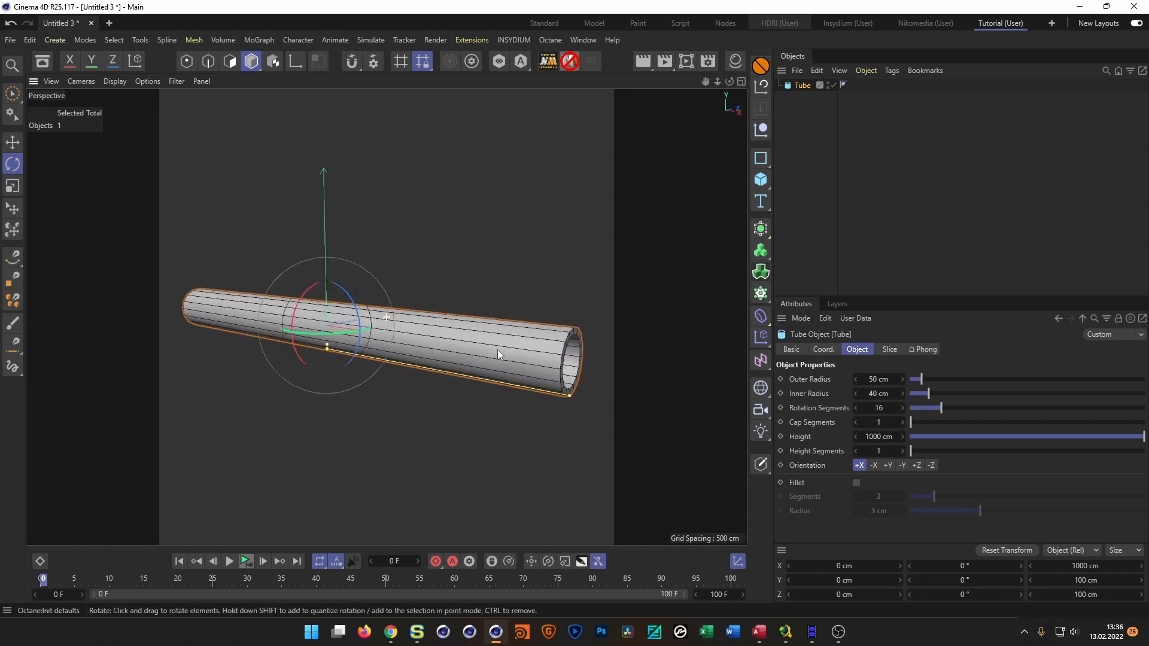
{"action": "scroll", "coordinate": [525, 355], "scroll_direction": "down", "scroll_amount": 1}
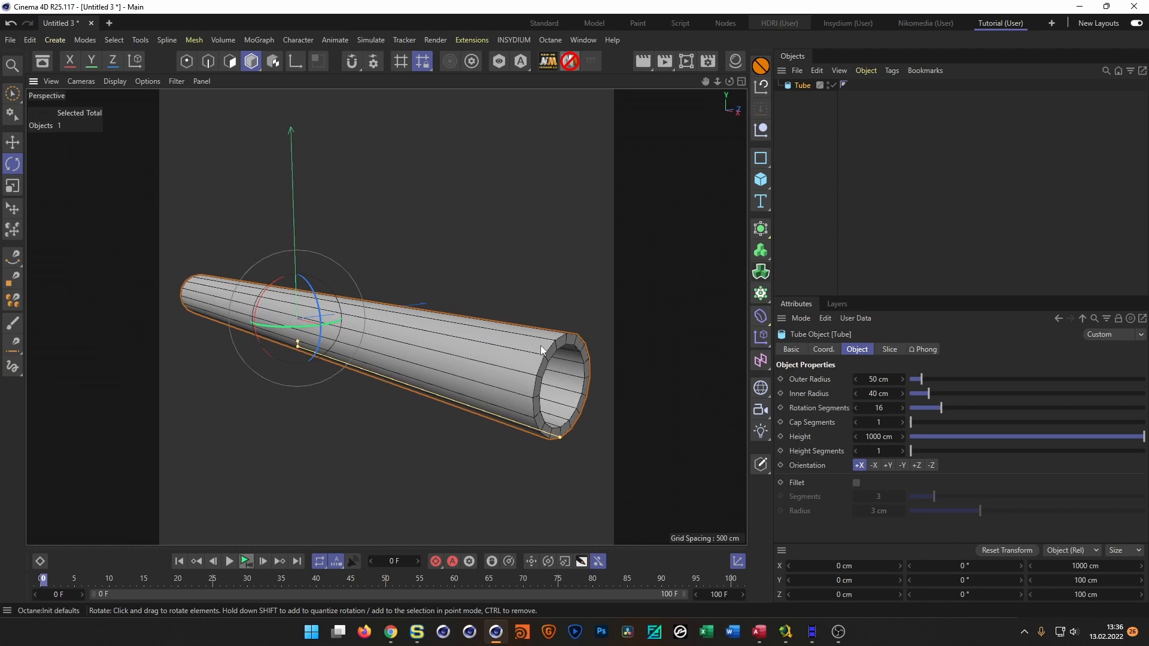
{"action": "left_click_drag", "start_coordinate": [470, 357], "coordinate": [455, 408], "text": "alt"}
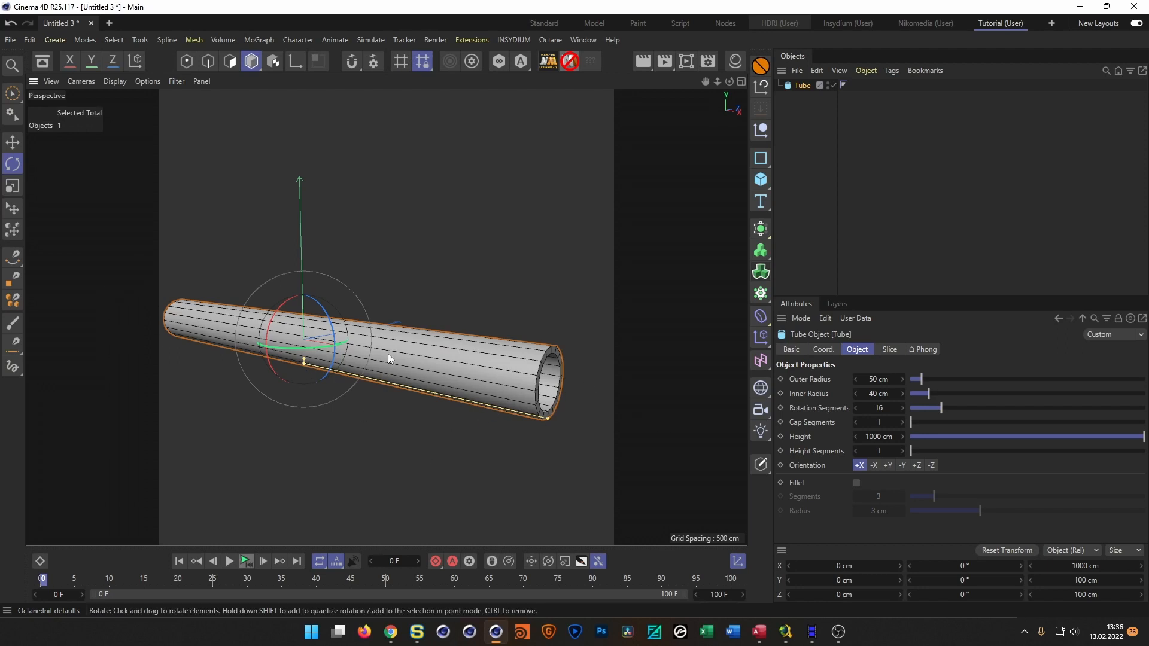
- Add a Formula spline in the Front view and set its X(t) to 500.0*t
{"action": "middle_click", "coordinate": [460, 443]}
{"action": "middle_click", "coordinate": [465, 465]}
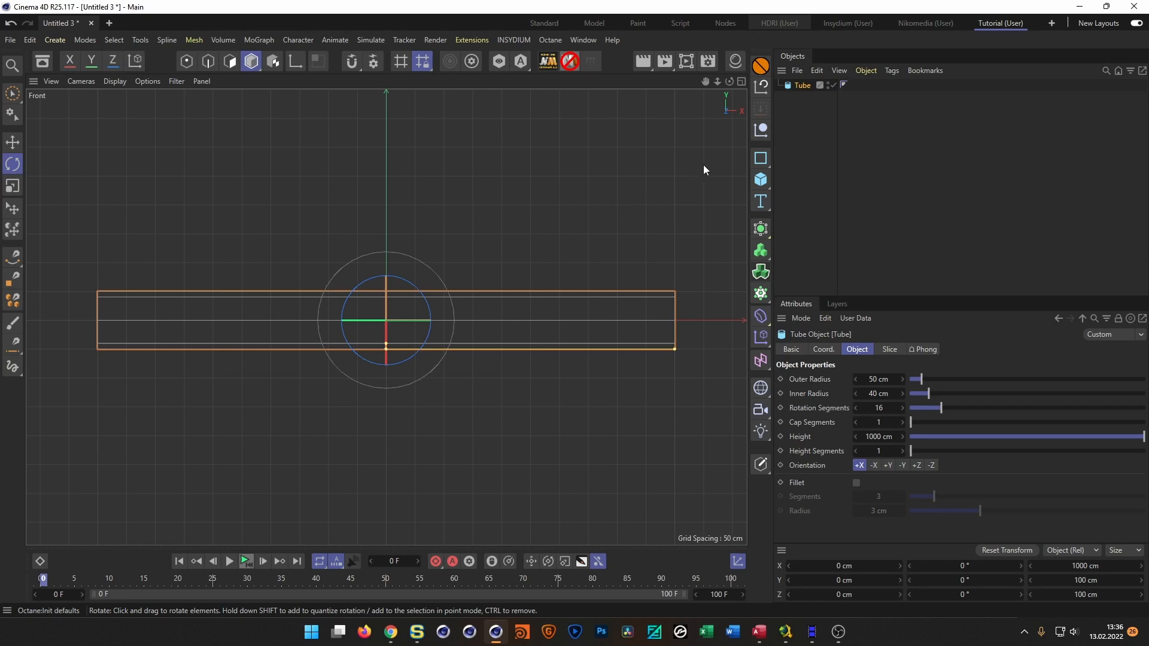
{"action": "left_click", "coordinate": [762, 159]}
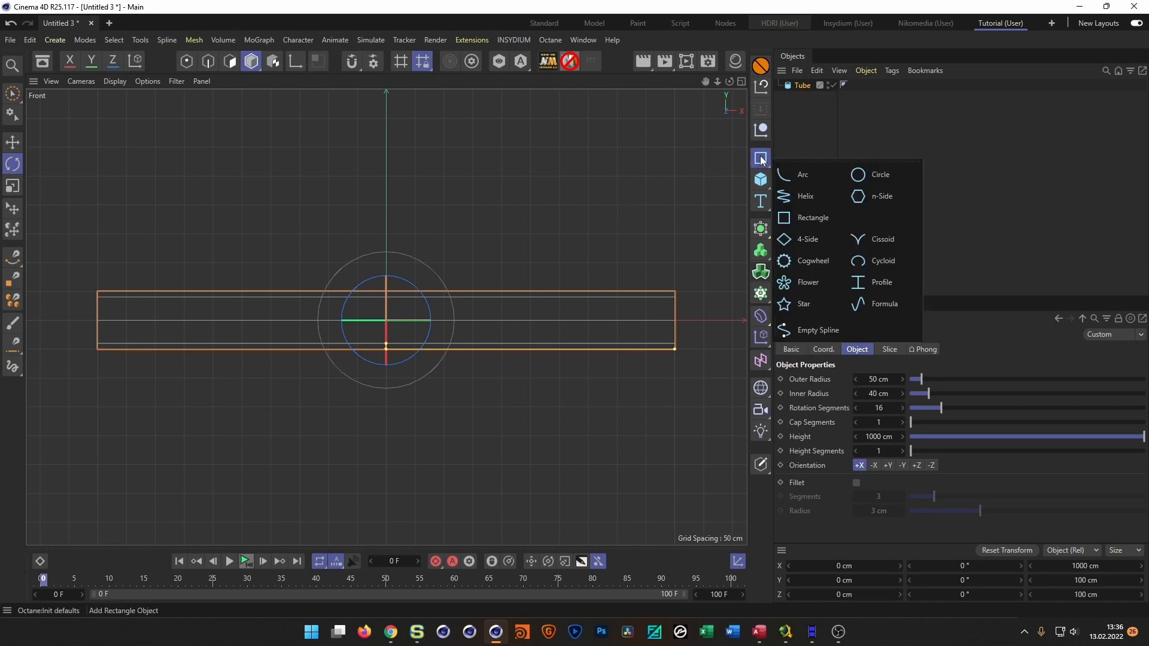
{"action": "left_click", "coordinate": [884, 304]}
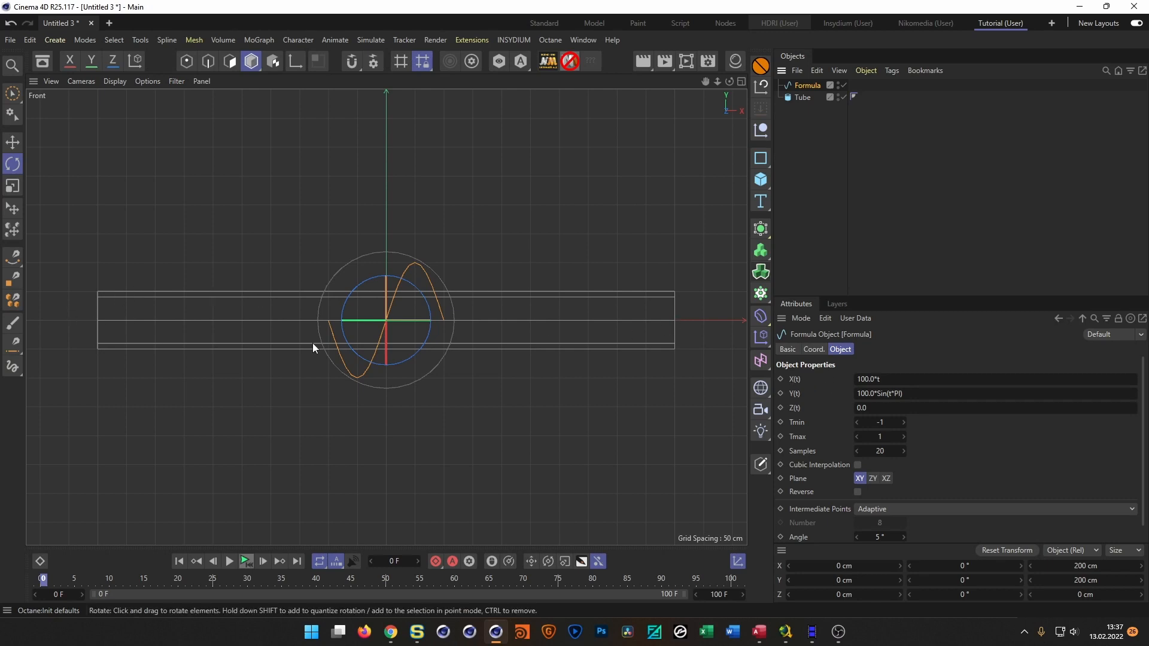
{"action": "left_click", "coordinate": [914, 379]}
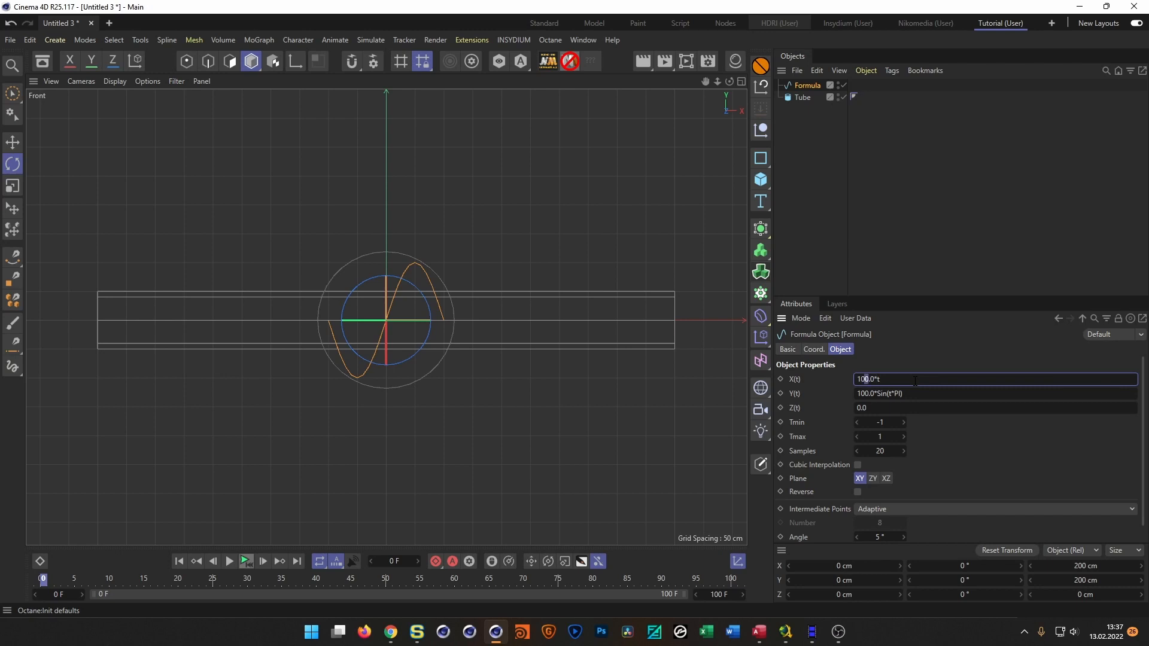
{"action": "type", "text": "500"}
{"action": "key", "text": "Return"}
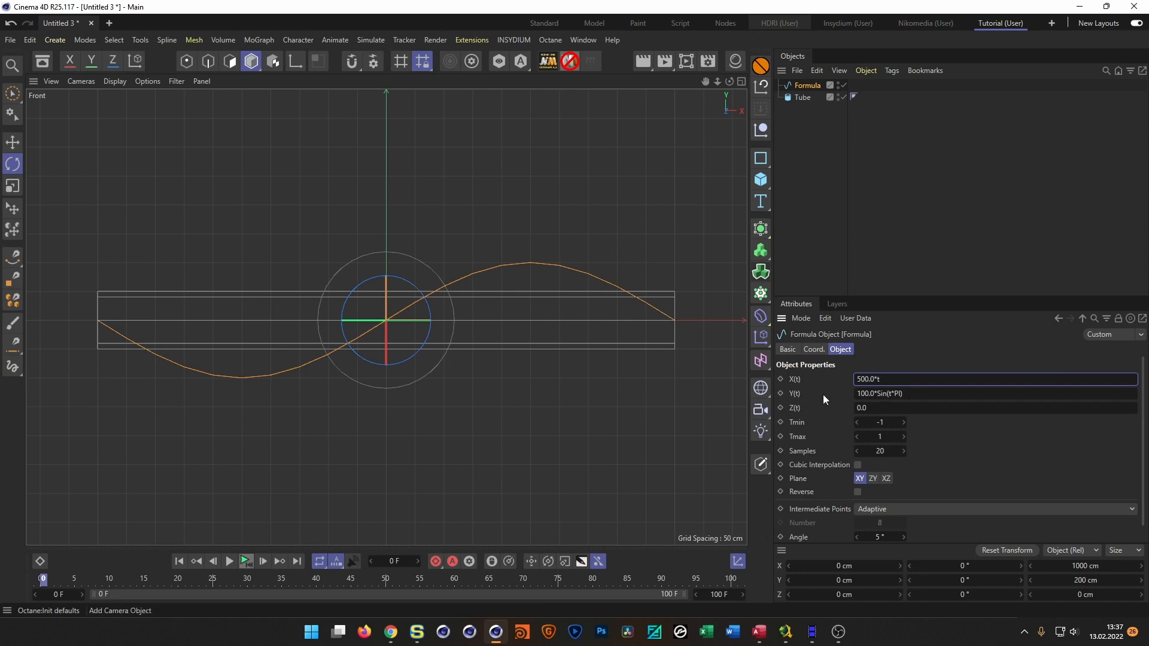
- Change the Formula spline's Y(t) expression to 20.0*Sin(t*PI*10)
{"action": "left_click", "coordinate": [861, 394]}
{"action": "key", "text": "ctrl+shift+Right"}
{"action": "type", "text": "20"}
{"action": "key", "text": "Return"}
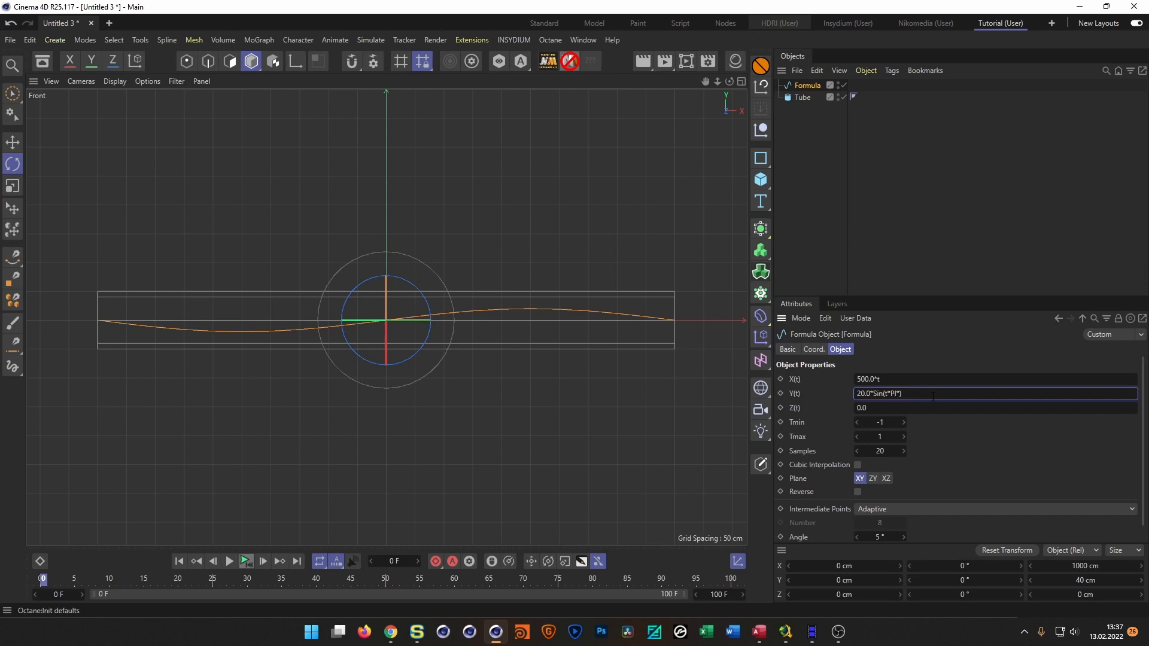
{"action": "type", "text": "10"}
{"action": "key", "text": "Return"}
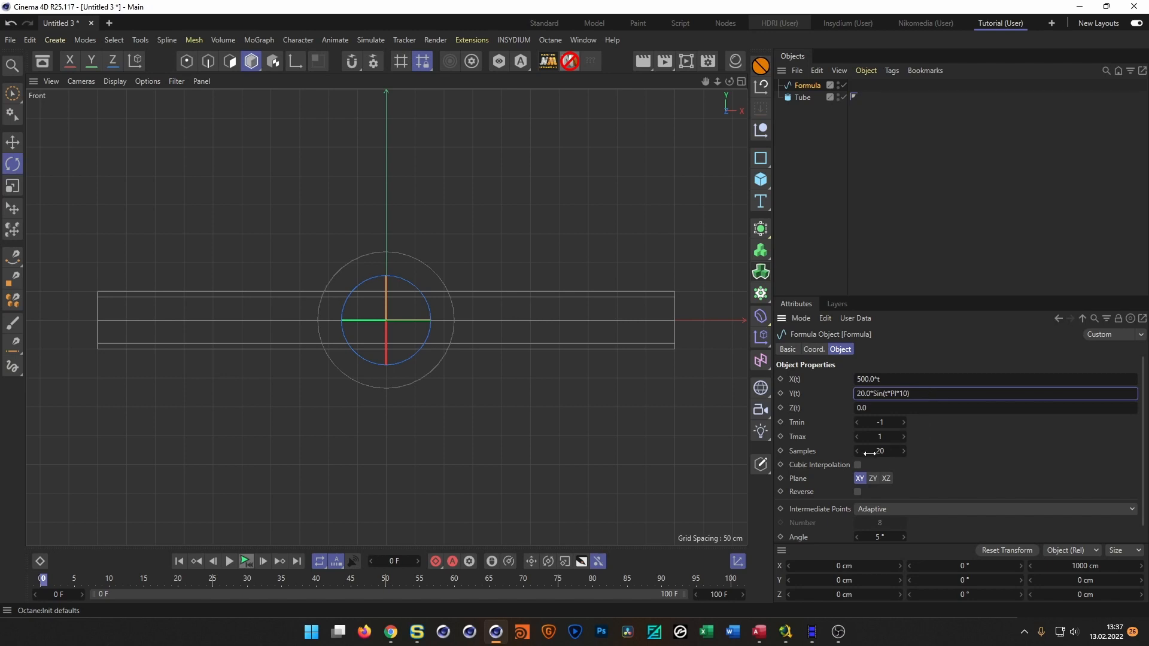
- Increase the Formula spline's samples to 200 for a smooth wave
{"action": "left_click", "coordinate": [904, 451]}
{"action": "left_click", "coordinate": [904, 451]}
{"action": "left_click", "coordinate": [904, 451]}
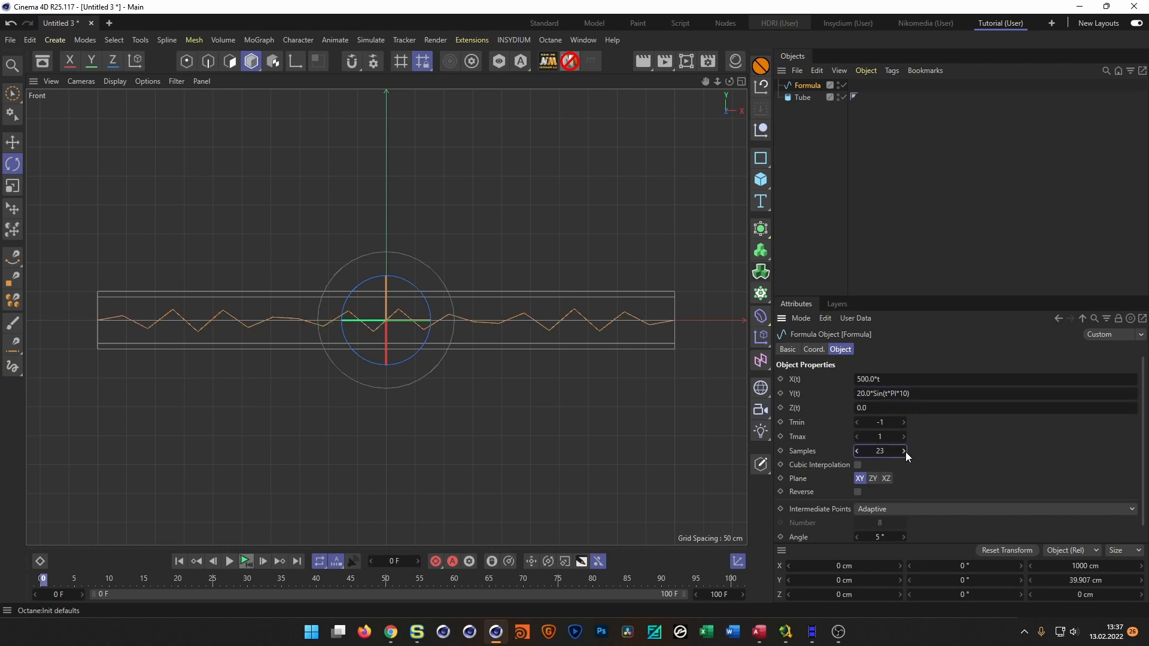
{"action": "left_click_drag", "start_coordinate": [904, 451], "coordinate": [905, 452]}
{"action": "double_click", "coordinate": [884, 451]}
{"action": "type", "text": "200"}
{"action": "key", "text": "Return"}
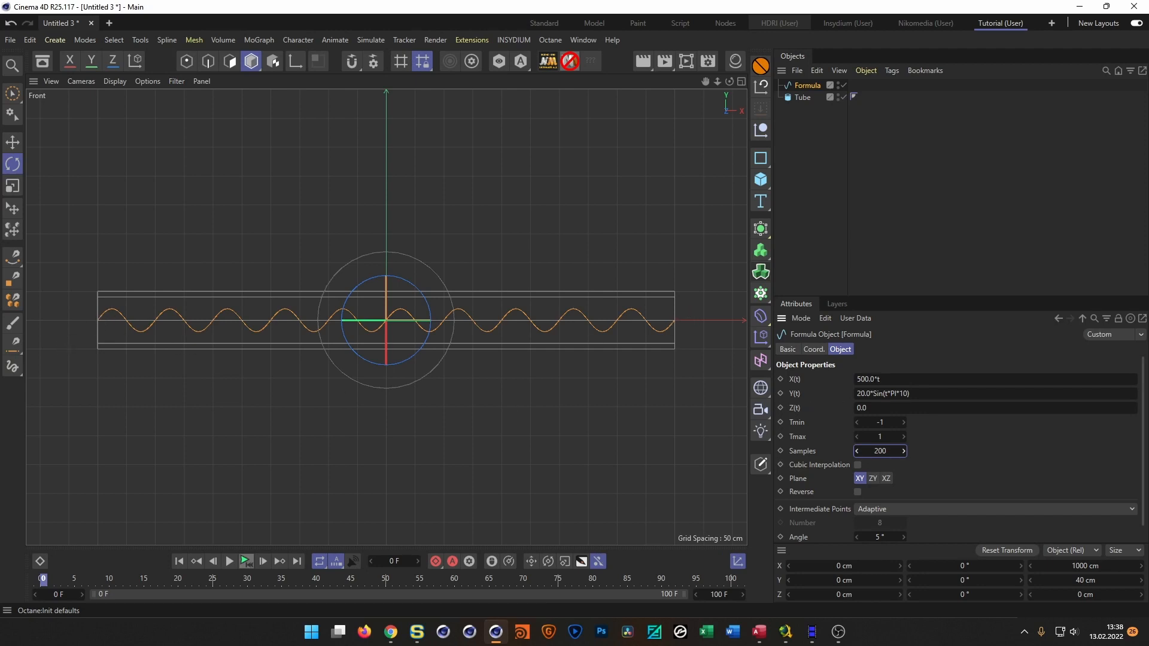
- Try extending the Formula spline past the tube's ends with X(t) set to 600.0*t
{"action": "left_click", "coordinate": [869, 379]}
{"action": "key", "text": "BackSpace"}
{"action": "key", "text": "BackSpace"}
{"action": "key", "text": "BackSpace"}
{"action": "type", "text": "600"}
{"action": "key", "text": "Return"}
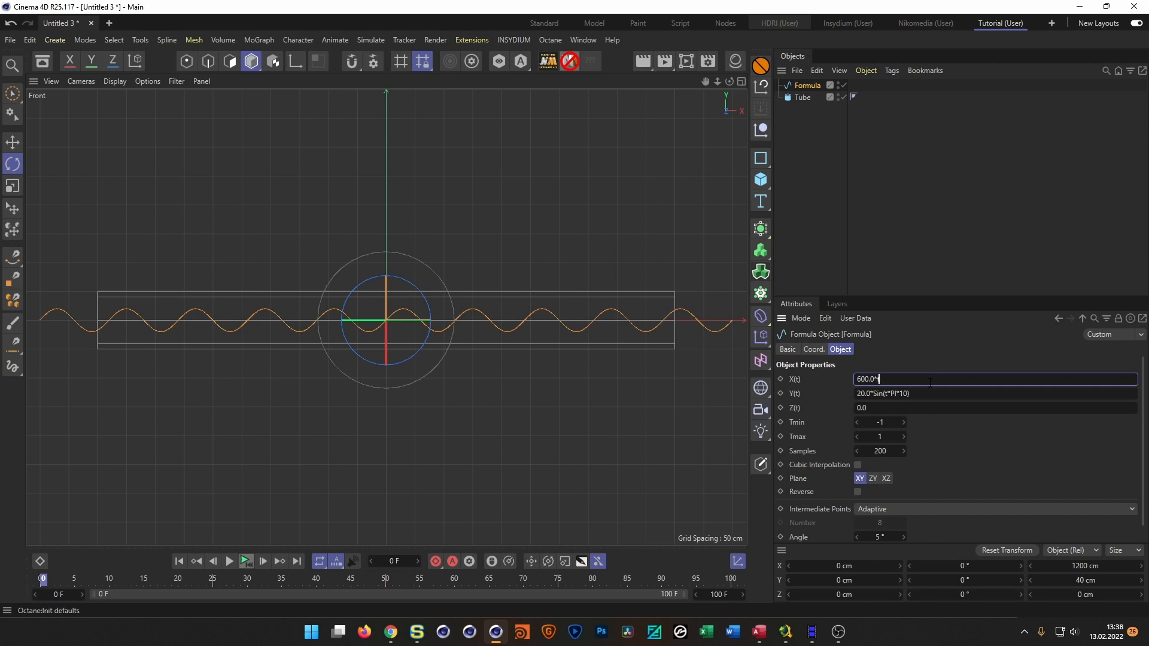
- Set the Formula spline's X(t) to 550.0*t so it extends slightly past both tube ends
{"action": "key", "text": "shift+Left"}
{"action": "key", "text": "shift+Left"}
{"action": "key", "text": "Right"}
{"action": "key", "text": "shift+Right"}
{"action": "type", "text": "55"}
{"action": "key", "text": "Delete"}
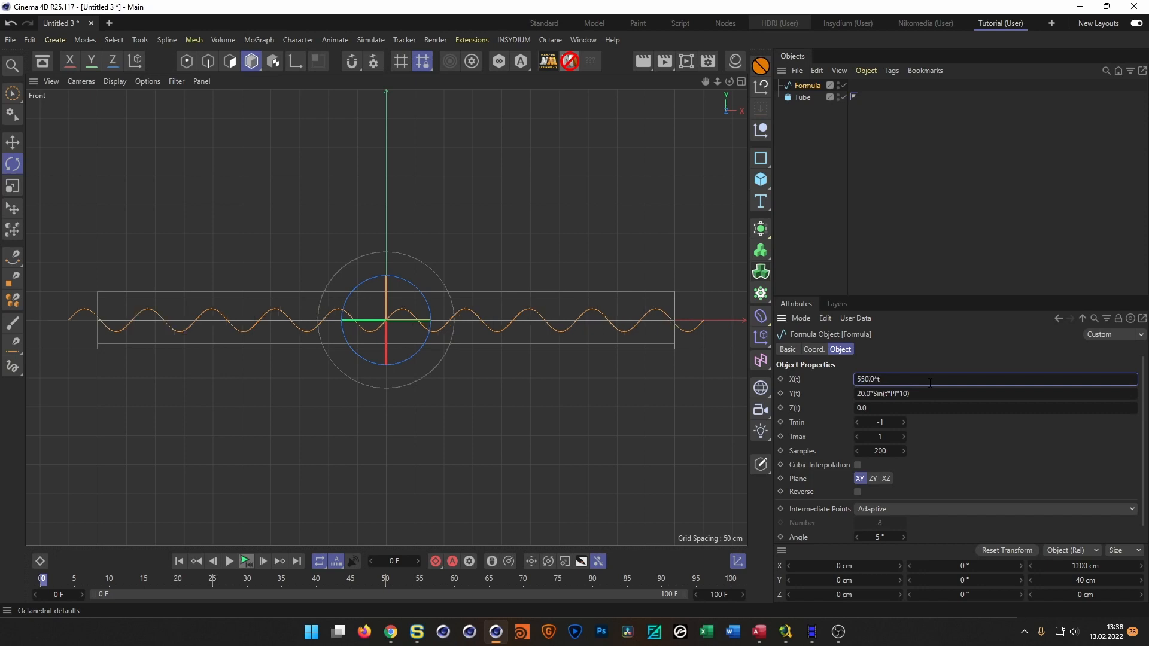
- Move the Formula spline to Z -100 cm in the Perspective view and place it under a new Extrude generator
{"action": "middle_click", "coordinate": [584, 459]}
{"action": "middle_click", "coordinate": [206, 223]}
{"action": "left_click_drag", "start_coordinate": [375, 358], "coordinate": [409, 356], "text": "alt"}
{"action": "key", "text": "e"}
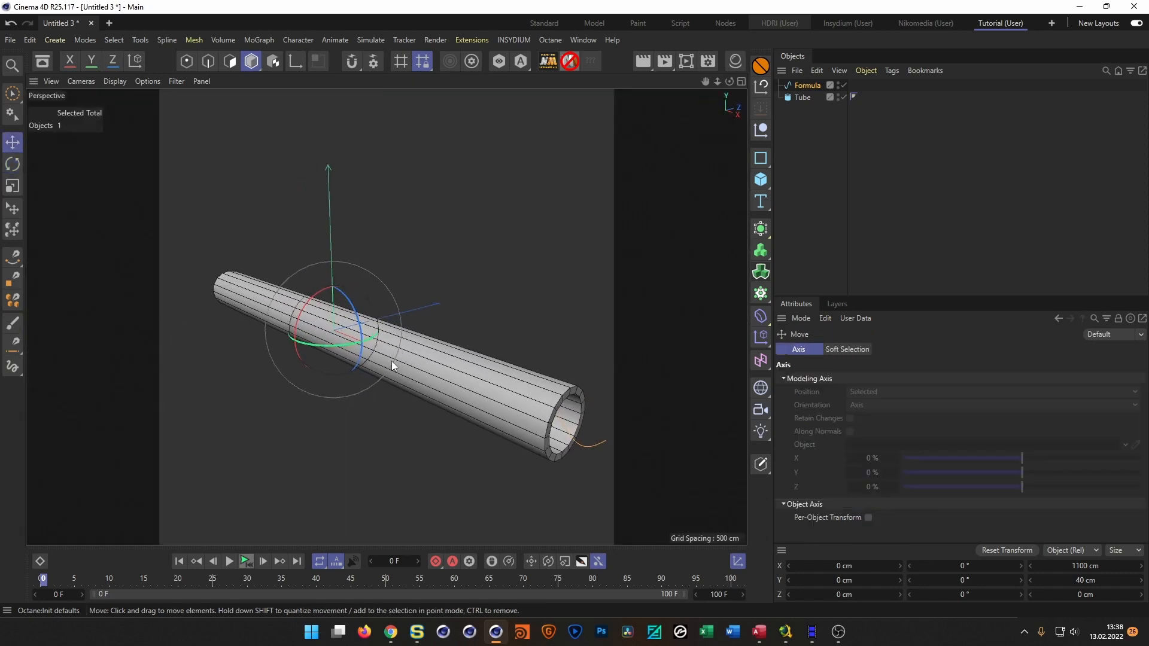
{"action": "left_click_drag", "start_coordinate": [386, 317], "coordinate": [337, 348]}
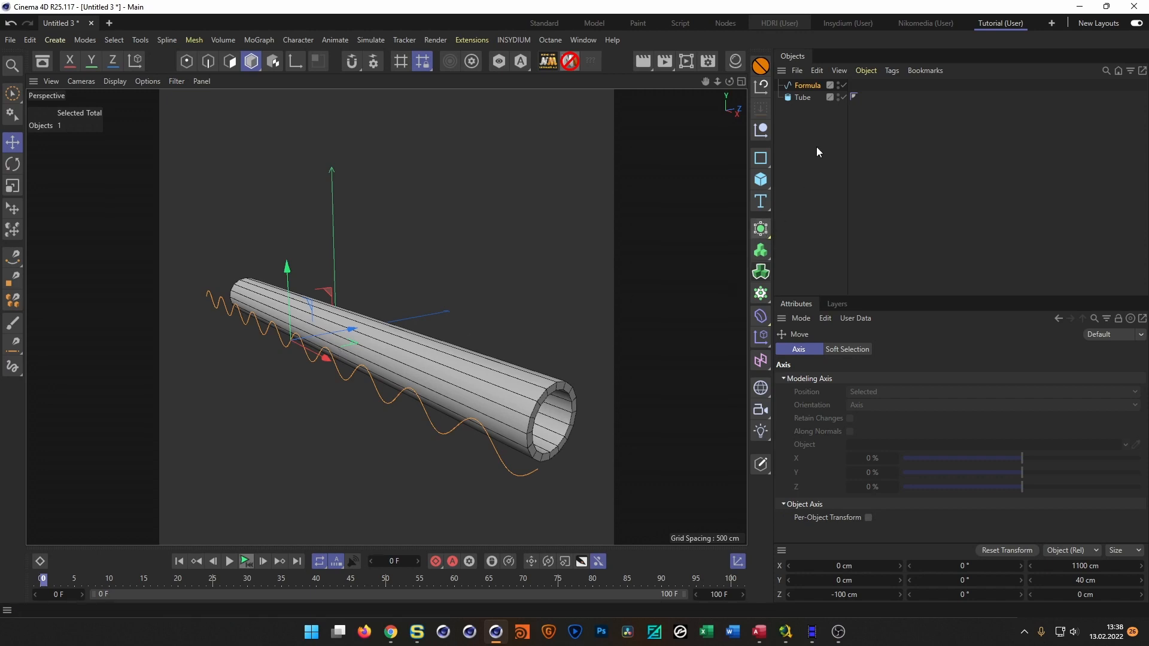
{"action": "left_click", "coordinate": [761, 228]}
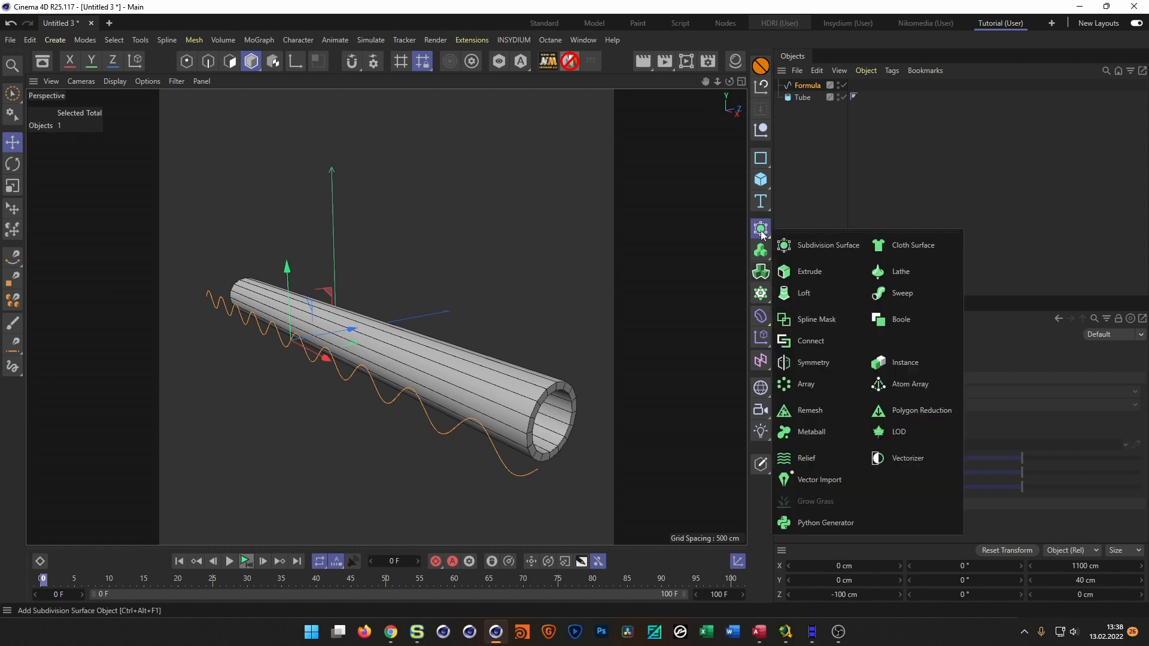
{"action": "left_click", "coordinate": [821, 273]}
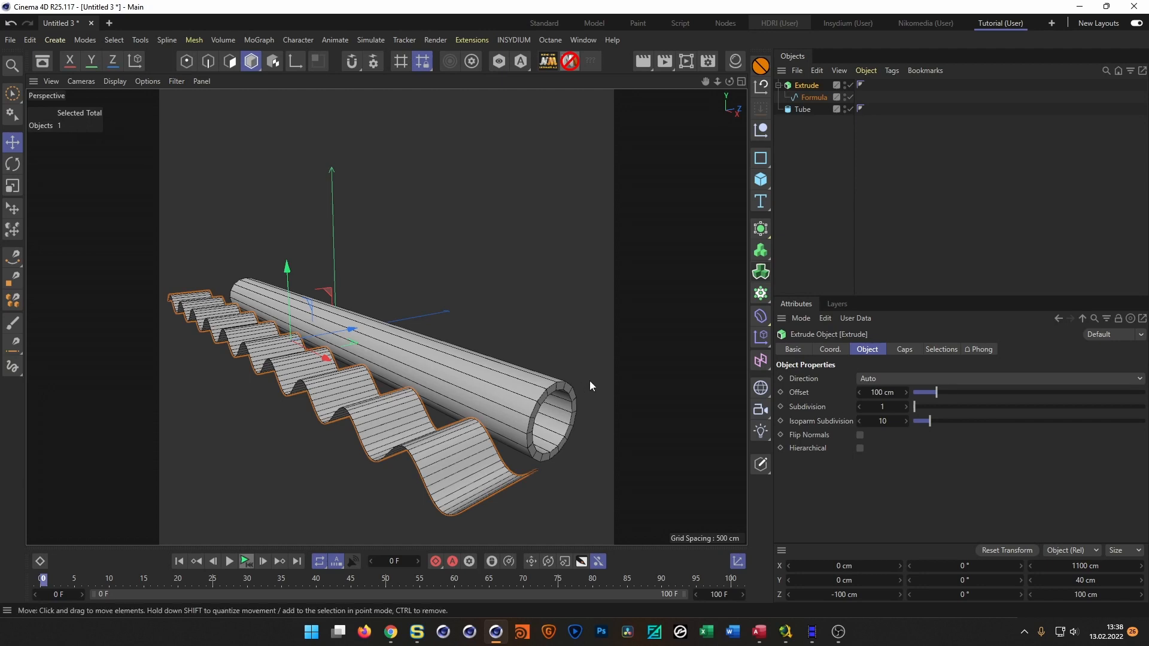
- Set the Extrude generator's offset to -200 cm so the wavy surface runs through the tube
{"action": "left_click", "coordinate": [883, 393]}
{"action": "key", "text": "BackSpace"}
{"action": "type", "text": "-200"}
{"action": "key", "text": "Return"}
{"action": "left_click_drag", "start_coordinate": [536, 401], "coordinate": [584, 395], "text": "alt"}
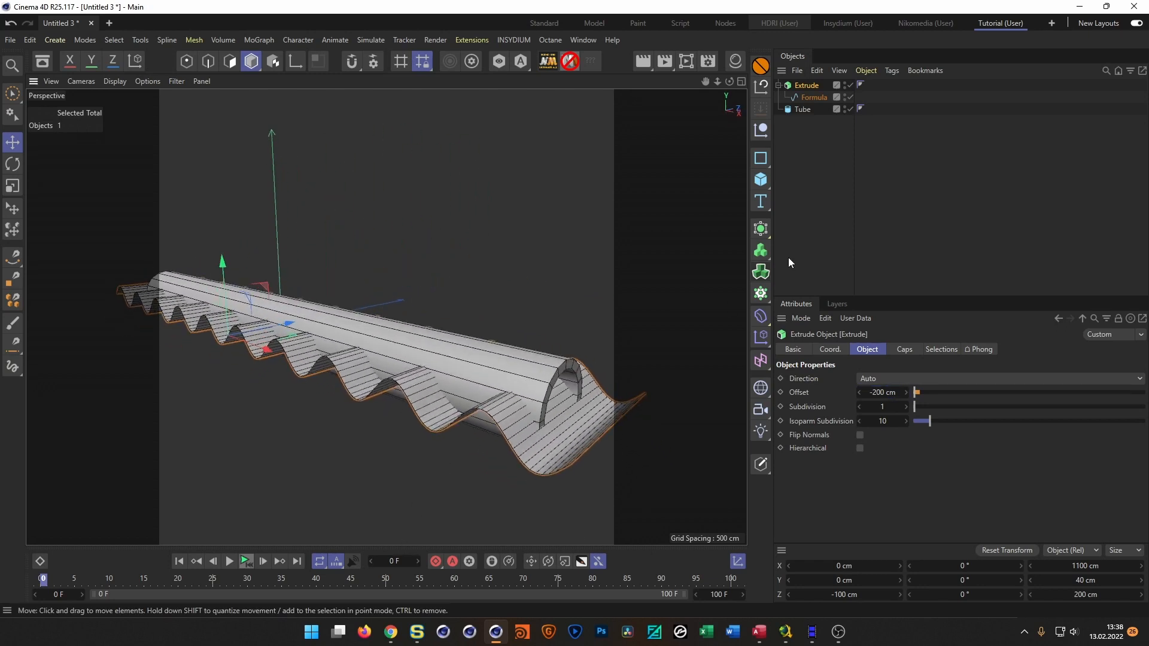
- Set the Formula spline's intermediate points to Uniform with a number of 0
{"action": "left_click", "coordinate": [816, 96]}
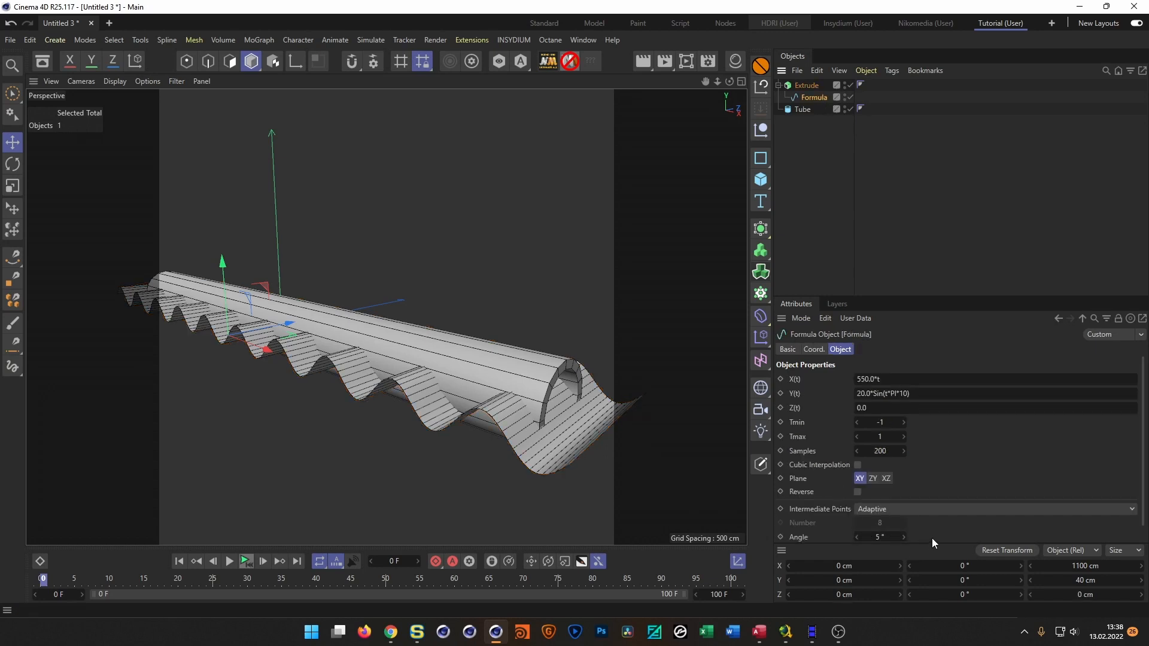
{"action": "left_click_drag", "start_coordinate": [957, 292], "coordinate": [963, 214]}
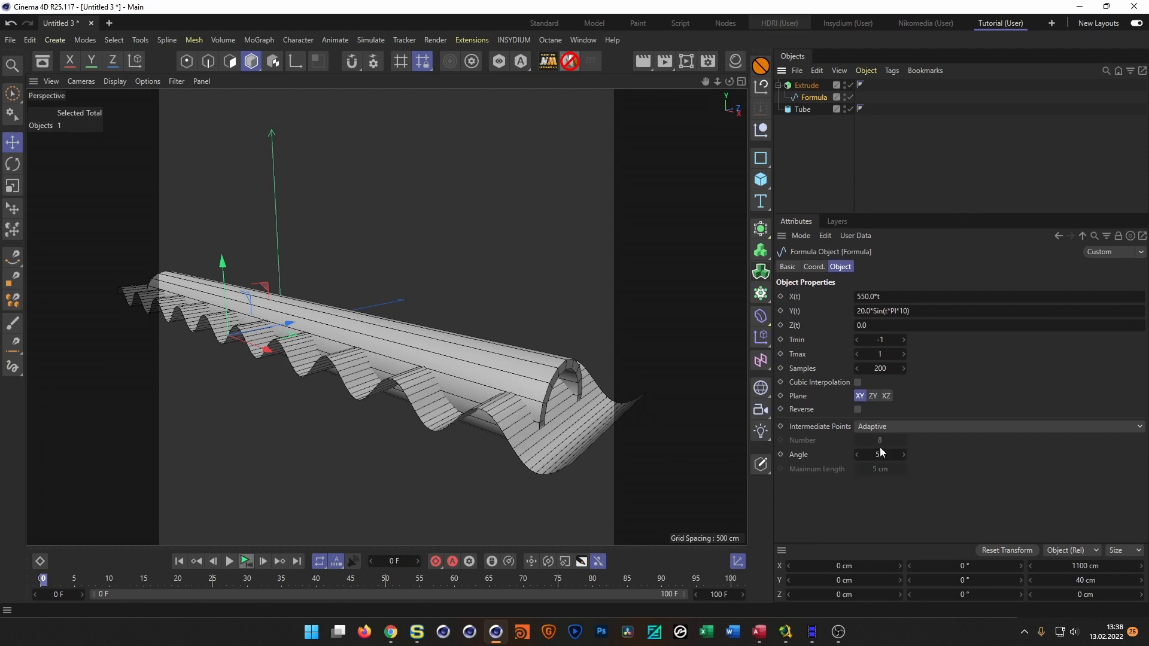
{"action": "left_click", "coordinate": [899, 425]}
{"action": "left_click", "coordinate": [899, 467]}
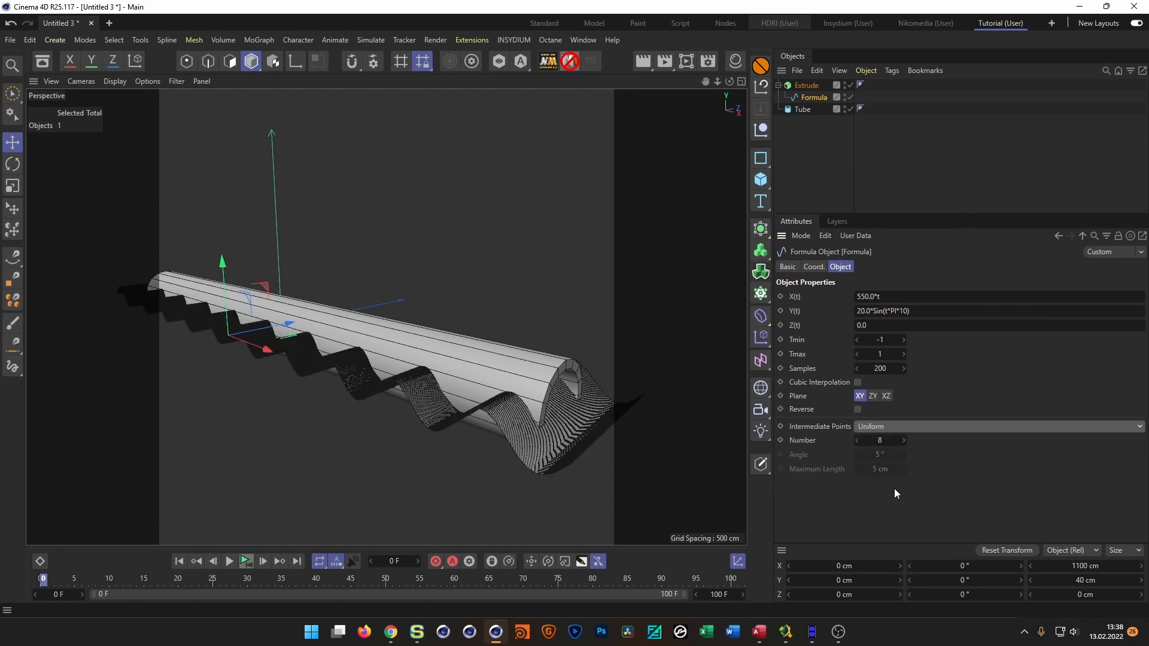
{"action": "left_click_drag", "start_coordinate": [885, 441], "coordinate": [864, 442]}
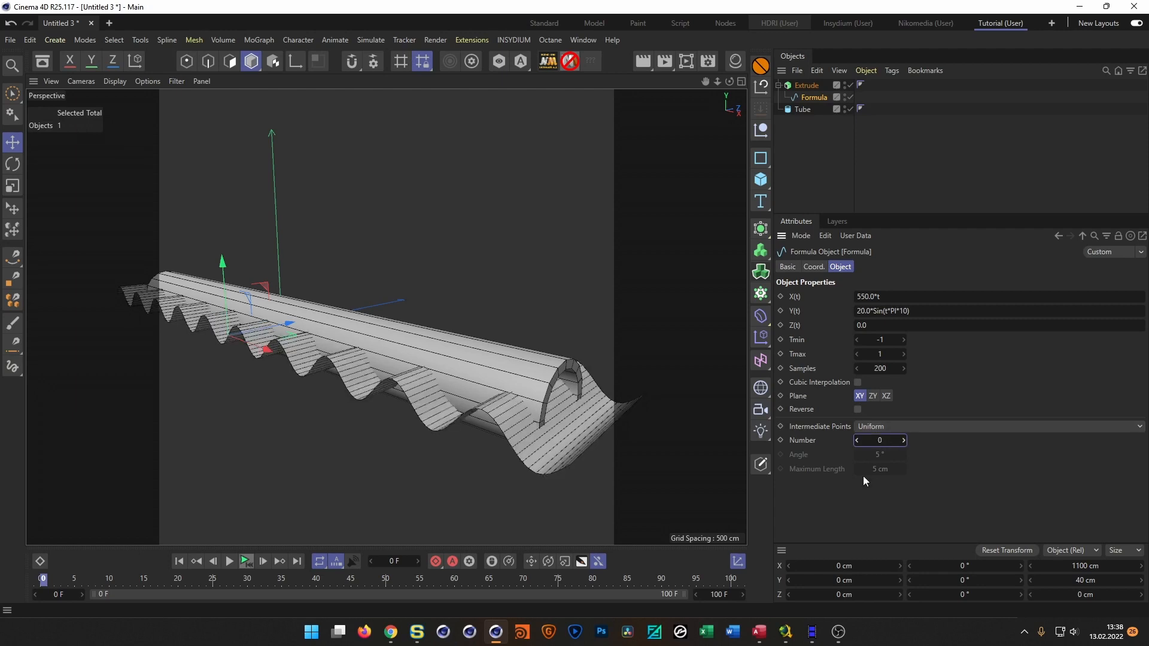
{"action": "scroll", "coordinate": [508, 394], "scroll_direction": "up", "scroll_amount": 4}
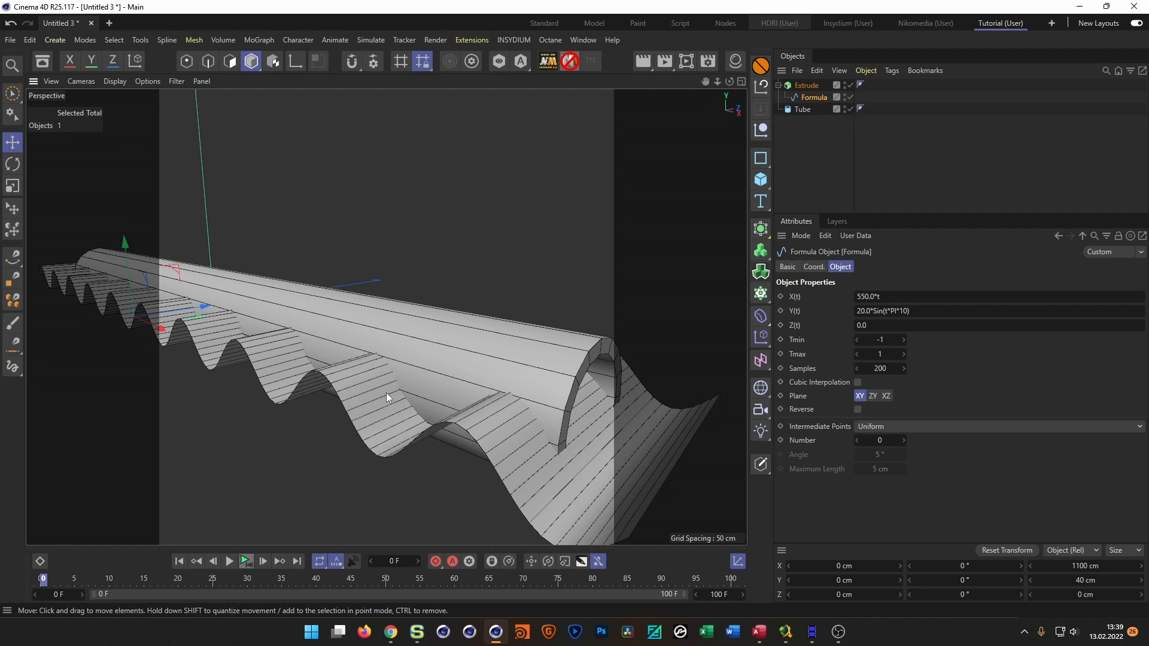
- Try a different sample count on the Formula spline and set Samples back to 200
{"action": "left_click_drag", "start_coordinate": [880, 370], "coordinate": [918, 369]}
{"action": "left_click", "coordinate": [881, 368]}
{"action": "type", "text": "200"}
{"action": "key", "text": "Return"}
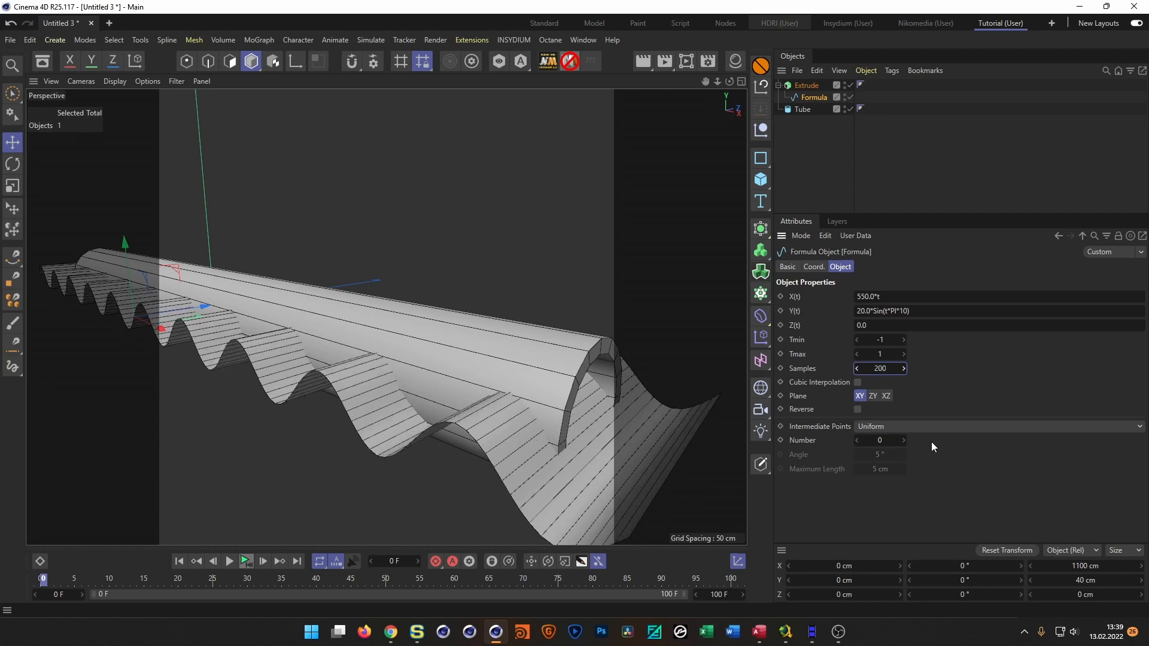
{"action": "scroll", "coordinate": [526, 392], "scroll_direction": "down", "scroll_amount": 6}
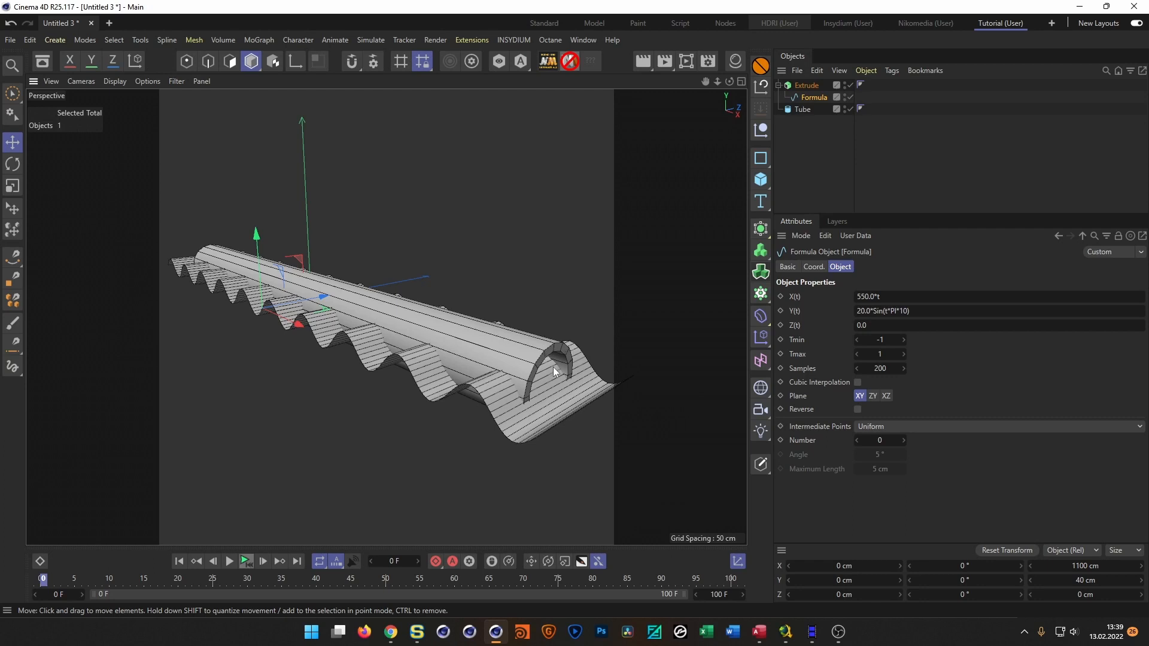
{"action": "scroll", "coordinate": [542, 366], "scroll_direction": "up", "scroll_amount": 3}
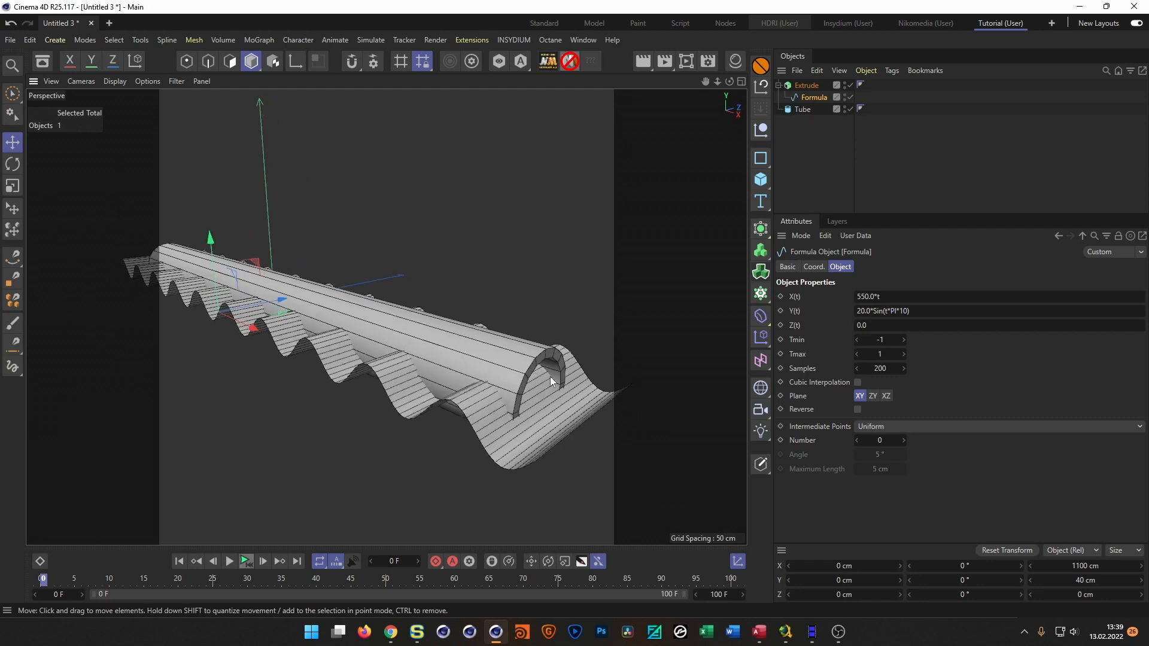
- Try adding a Py-Extrude Generator directly above the Formula spline in the hierarchy, and undo it
{"action": "left_click", "coordinate": [462, 43]}
{"action": "mouse_move", "coordinate": [509, 304]}
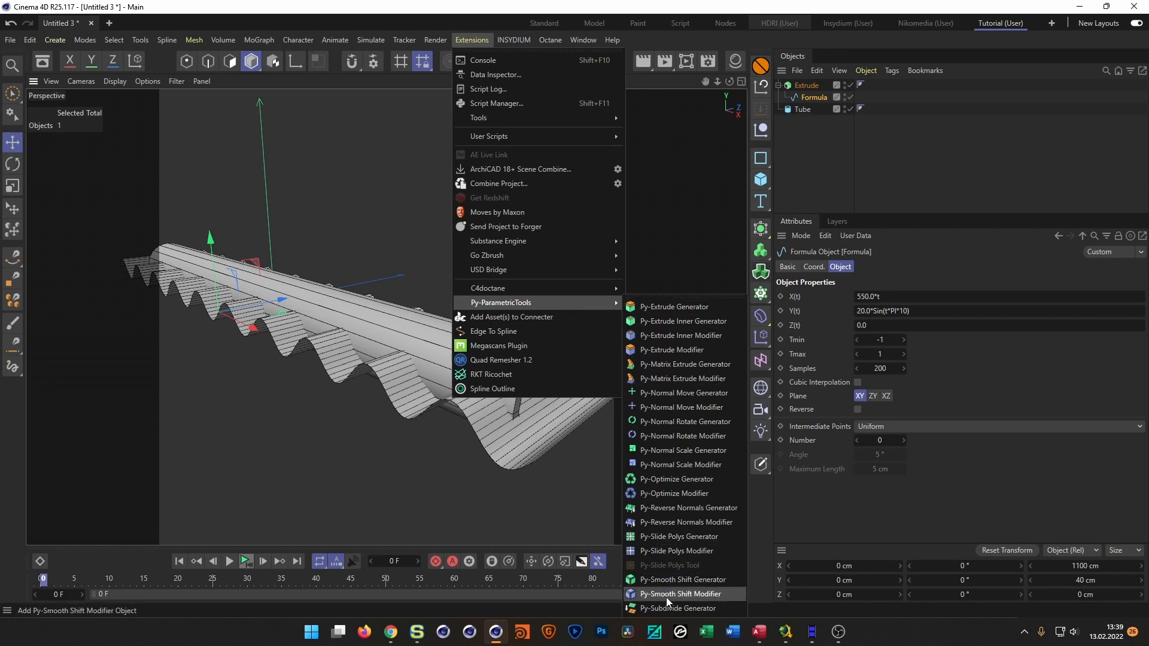
{"action": "left_click", "coordinate": [659, 308]}
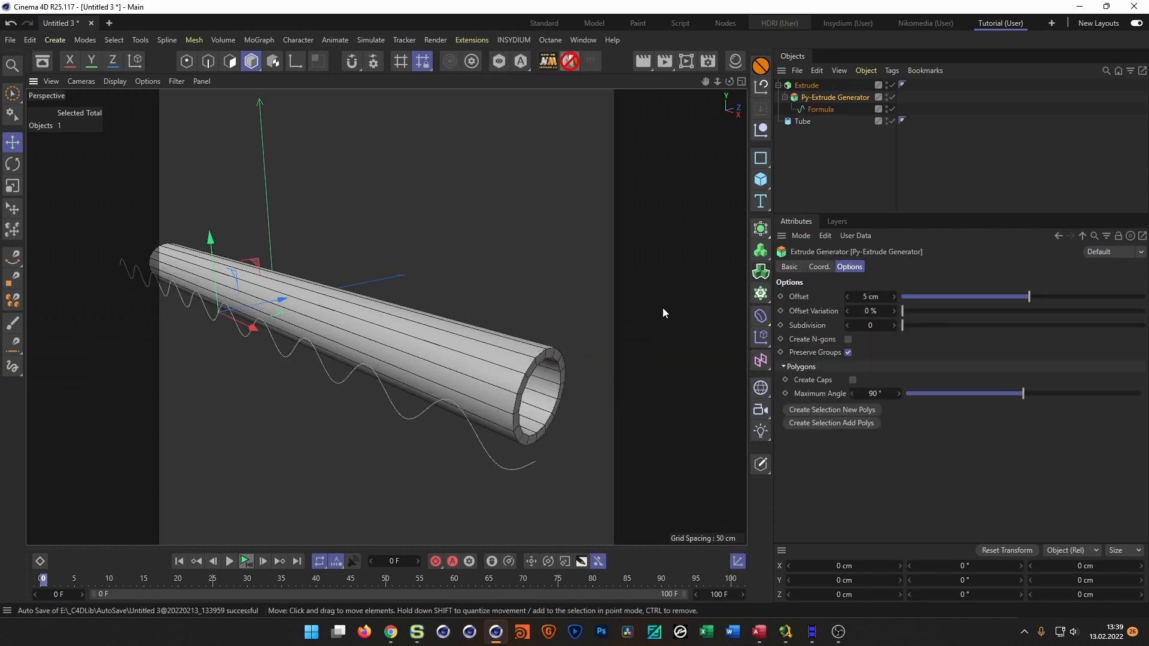
{"action": "left_click", "coordinate": [808, 86]}
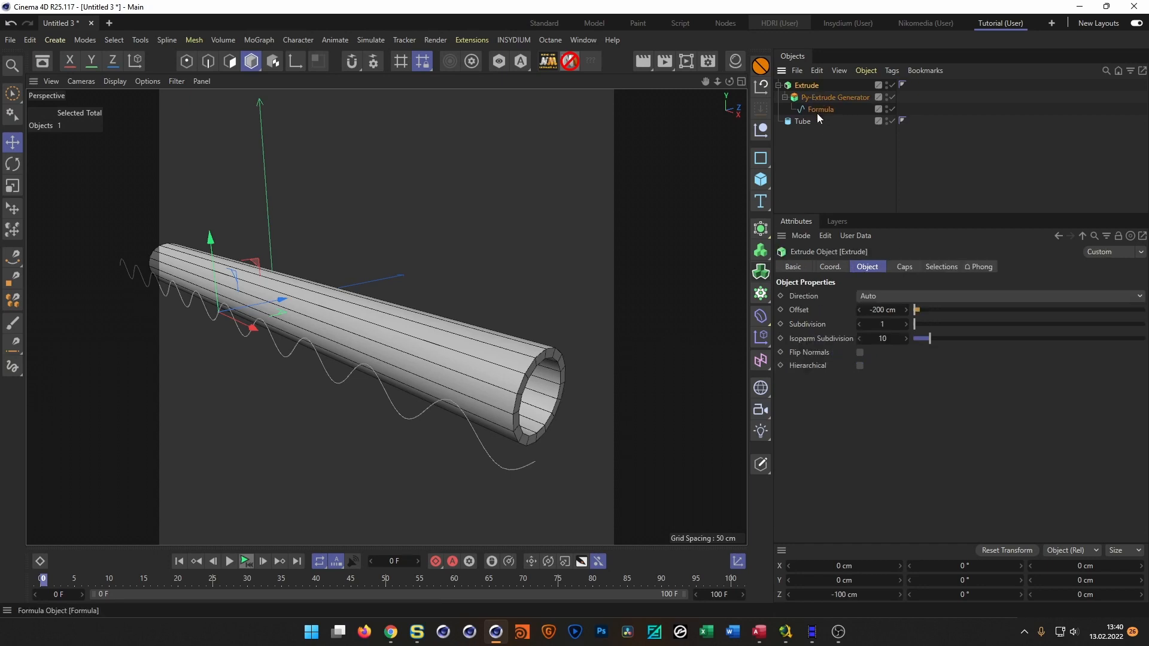
{"action": "key", "text": "ctrl+z"}
{"action": "key", "text": "ctrl+z"}
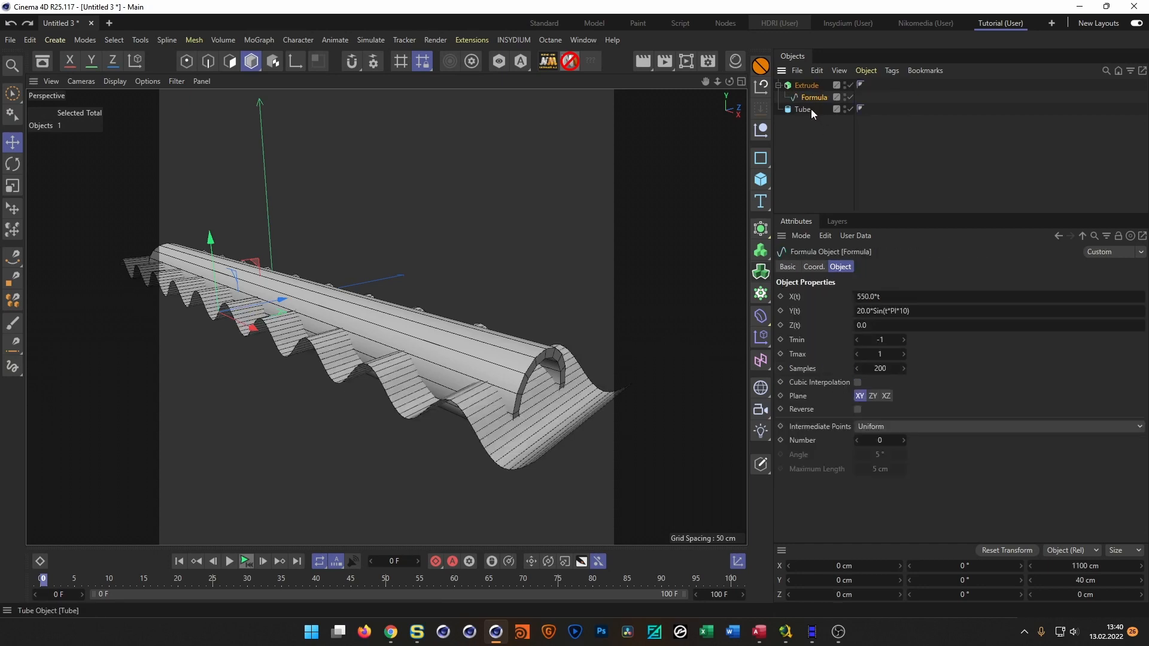
- Add a Py-Extrude Generator as the parent of the Extrude object
{"action": "left_click", "coordinate": [807, 86]}
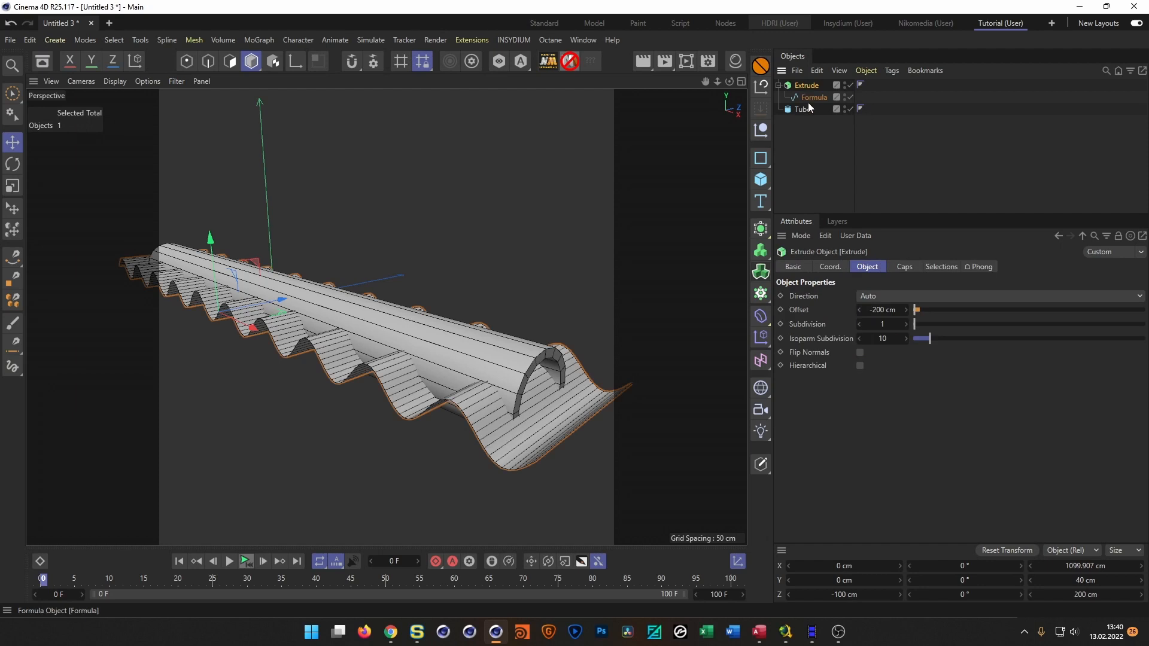
{"action": "left_click", "coordinate": [482, 40]}
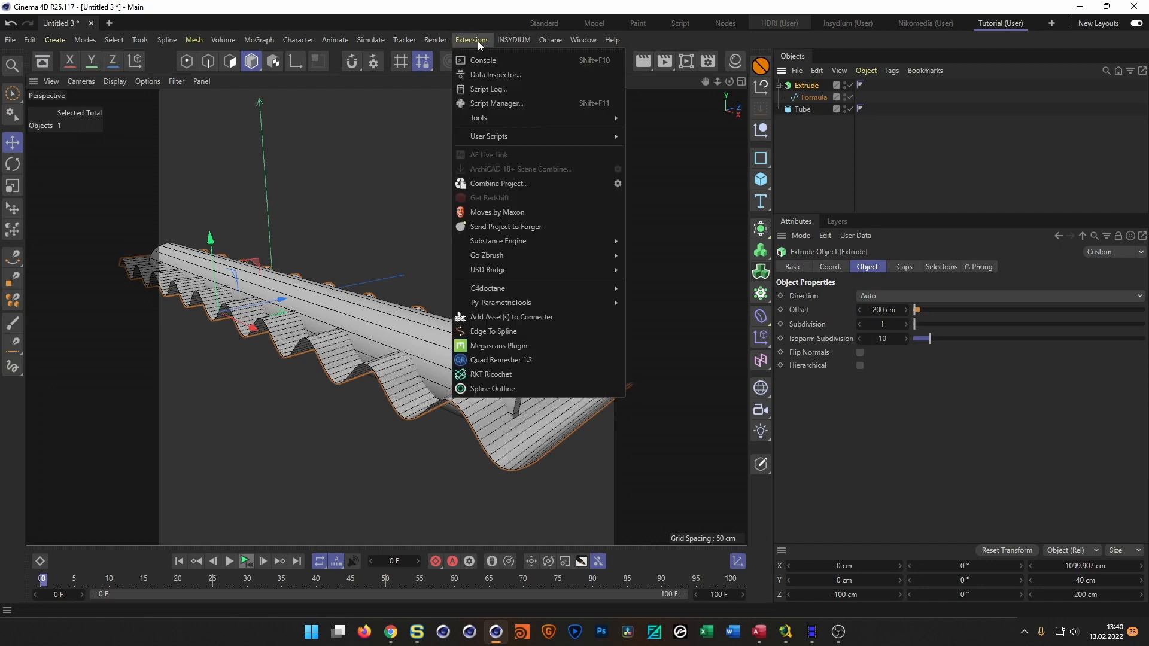
{"action": "mouse_move", "coordinate": [616, 303]}
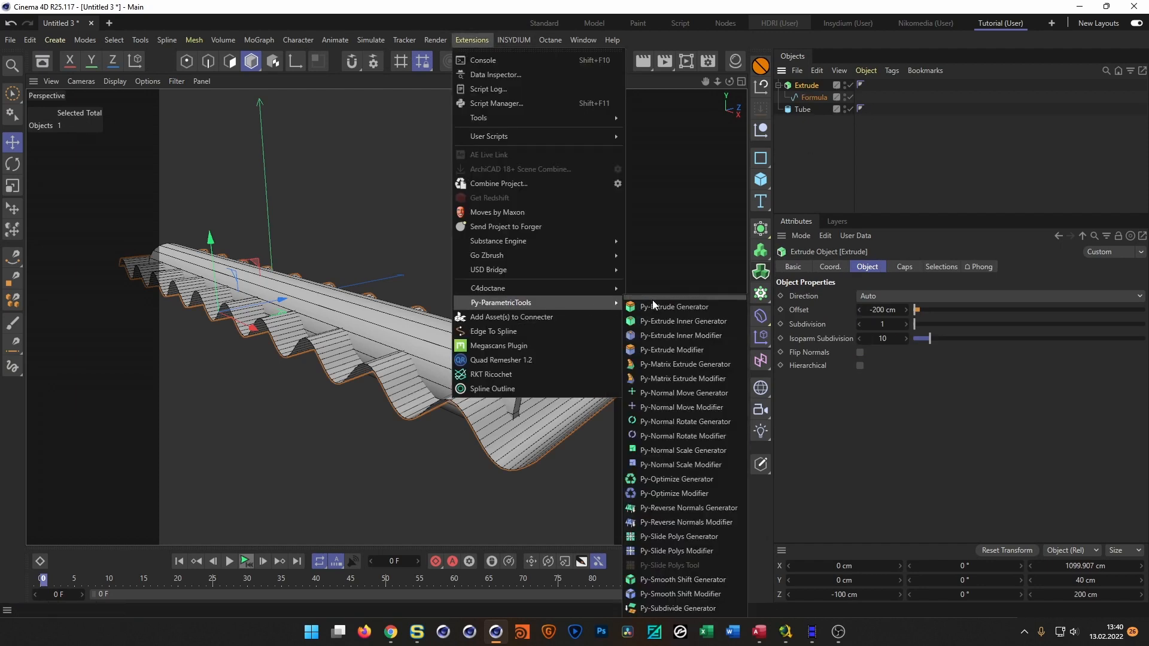
{"action": "left_click", "coordinate": [657, 307]}
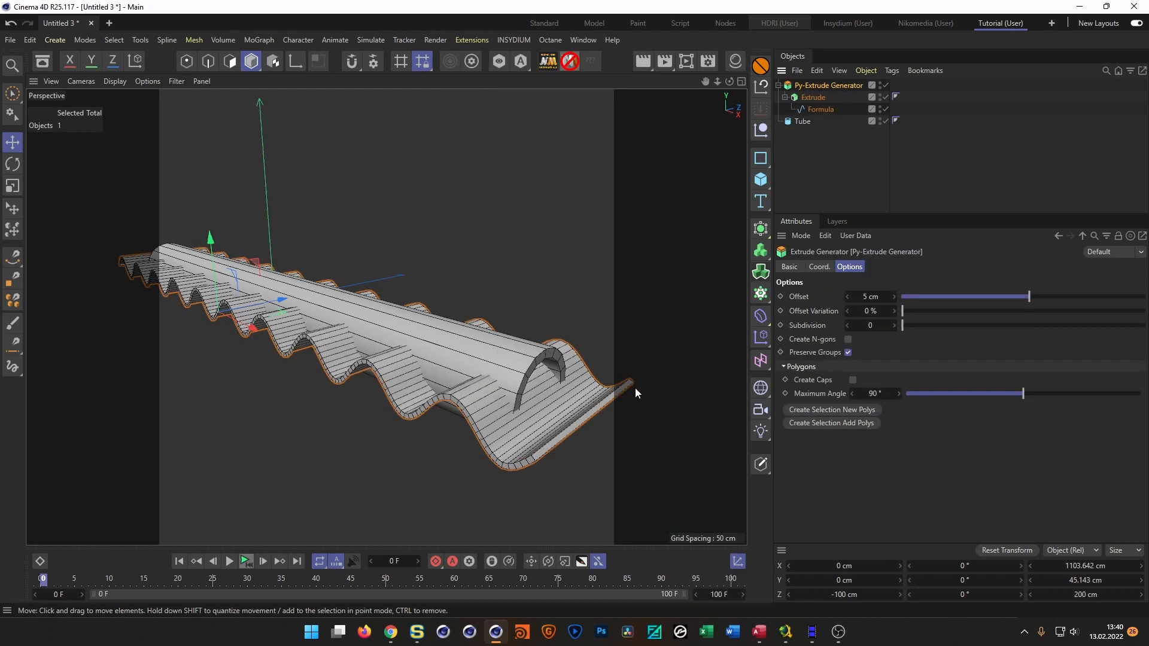
- Set the Py-Extrude Generator's offset to -47 cm and bring up the Front view to compare it with the tube
{"action": "left_click", "coordinate": [891, 300]}
{"action": "type", "text": "1"}
{"action": "key", "text": "Return"}
{"action": "left_click_drag", "start_coordinate": [1025, 297], "coordinate": [966, 297]}
{"action": "middle_click", "coordinate": [545, 329]}
{"action": "middle_click", "coordinate": [544, 329]}
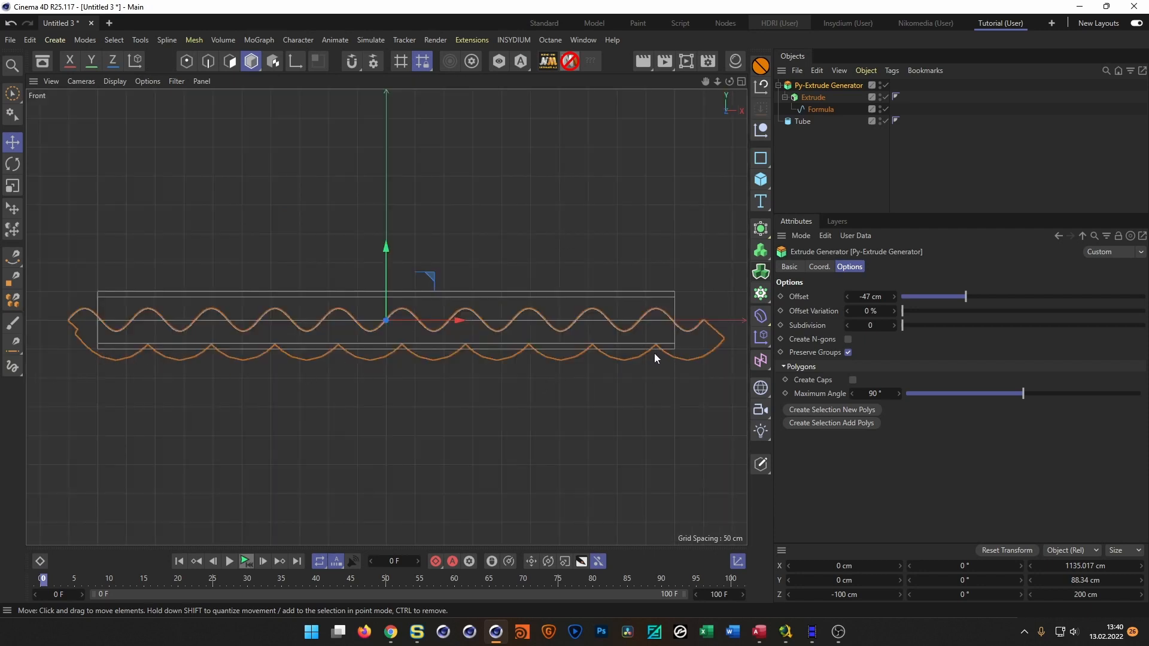
- Set the Py-Extrude Generator's offset to -70 cm so the extruded volume reaches below the tube
{"action": "left_click", "coordinate": [871, 296]}
{"action": "type", "text": "-56"}
{"action": "key", "text": "Return"}
{"action": "left_click_drag", "start_coordinate": [847, 296], "coordinate": [835, 296]}
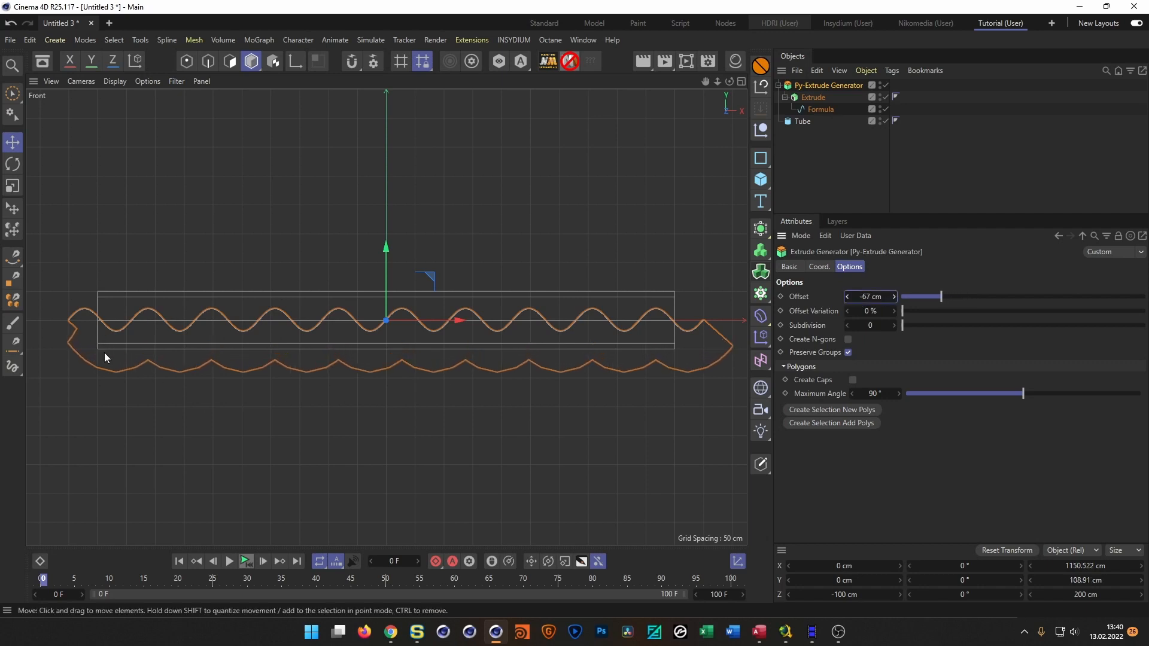
{"action": "left_click", "coordinate": [871, 297]}
{"action": "type", "text": "-70"}
{"action": "key", "text": "Return"}
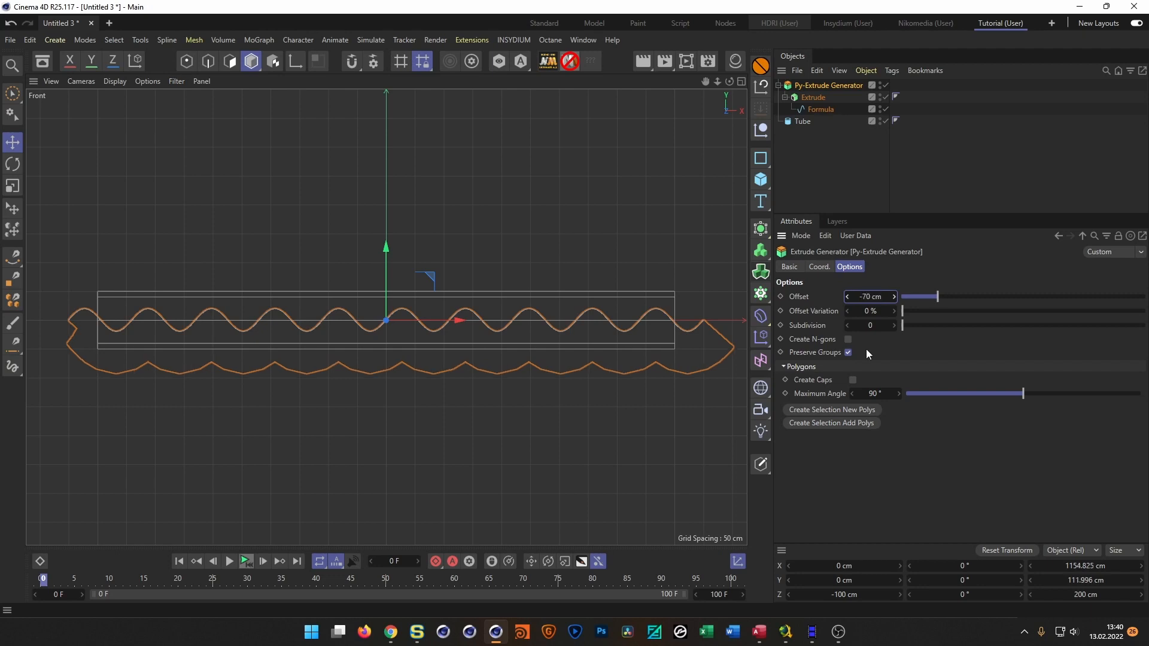
- Return to the Perspective view and enable Create Caps on the Py-Extrude Generator
{"action": "middle_click", "coordinate": [522, 399]}
{"action": "middle_click", "coordinate": [265, 280]}
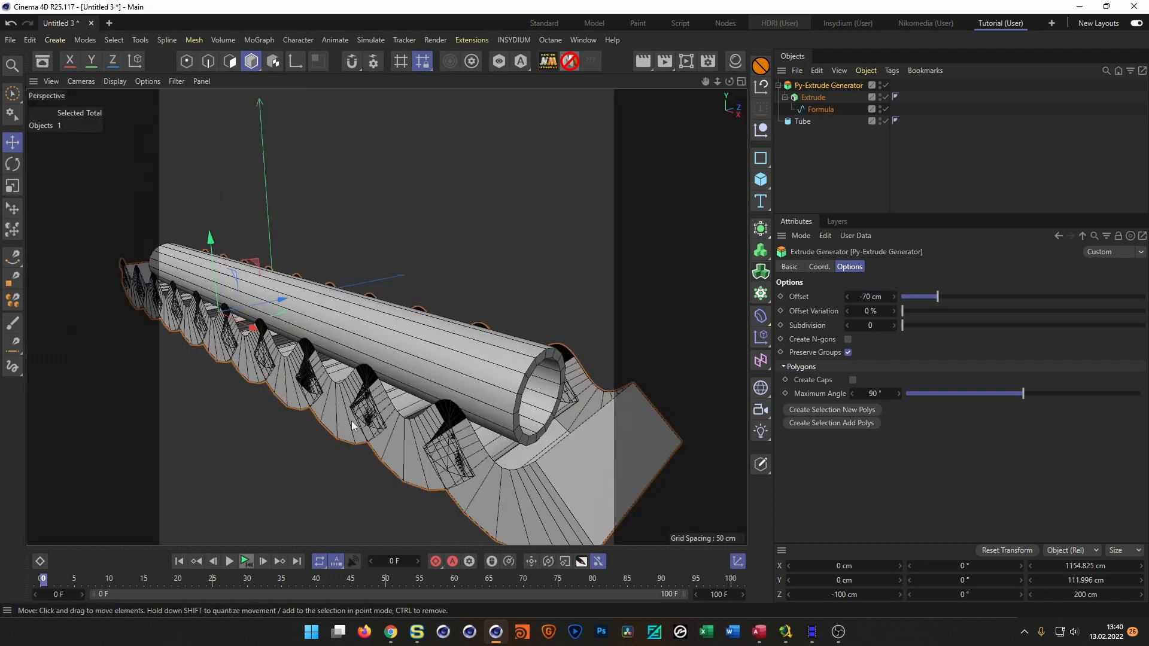
{"action": "left_click", "coordinate": [853, 380]}
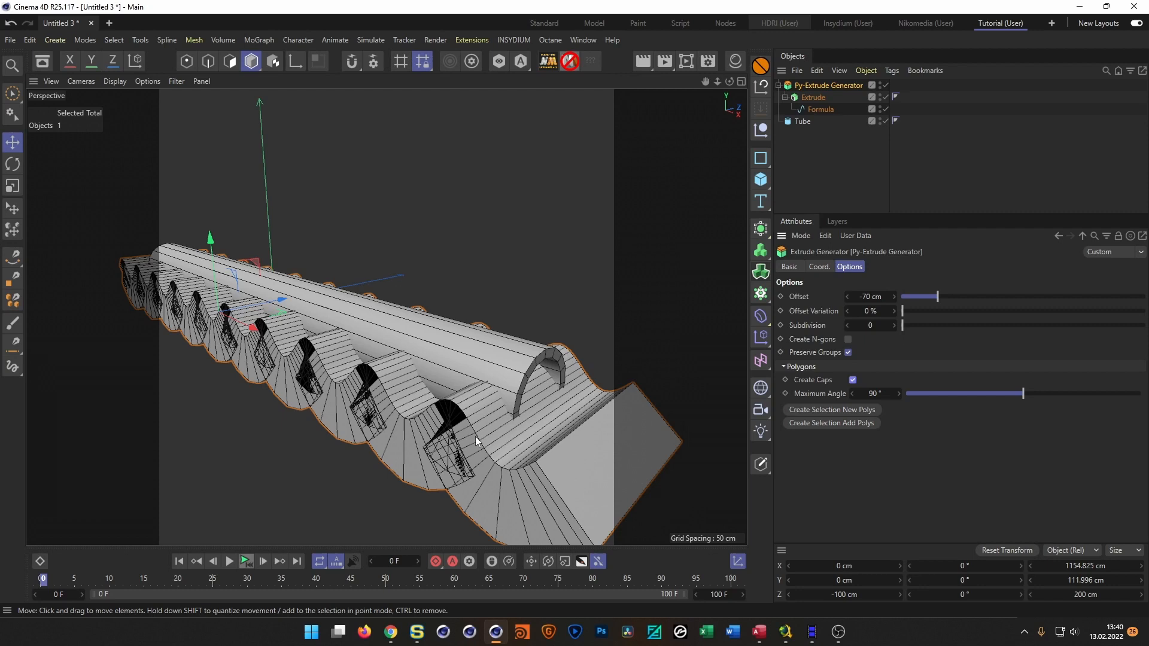
{"action": "middle_click_drag", "start_coordinate": [479, 443], "coordinate": [479, 373], "text": "alt"}
{"action": "left_click_drag", "start_coordinate": [479, 373], "coordinate": [493, 407], "text": "alt"}
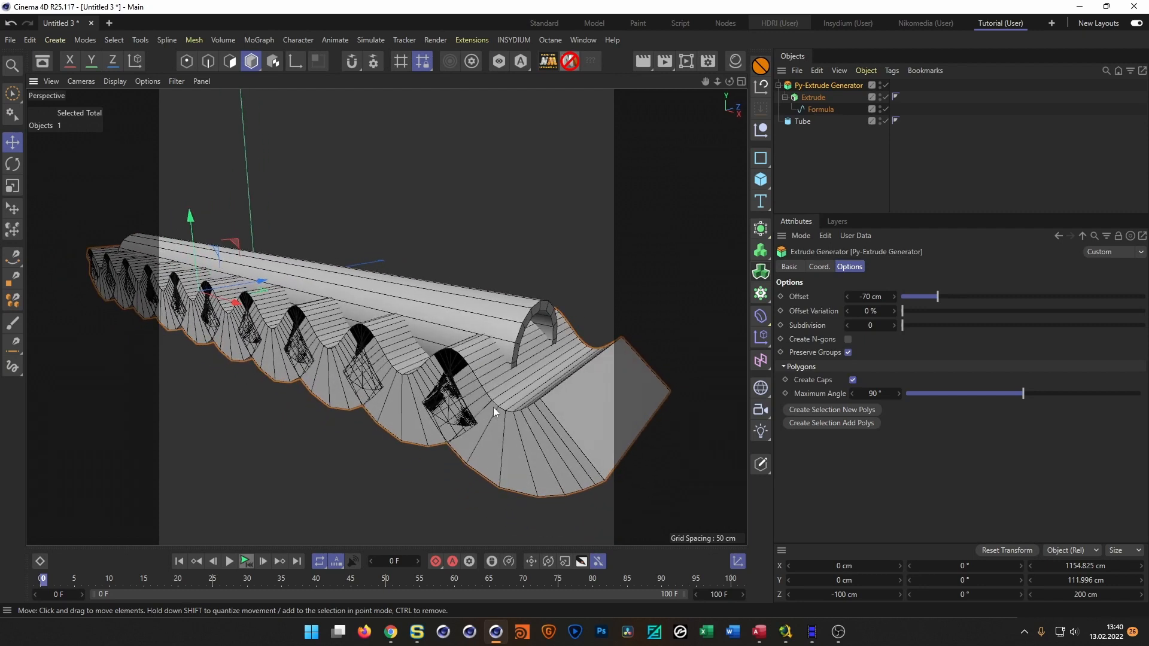
- Create a Volume Mesher with a Volume Builder and place the Py-Extrude Generator and the Tube inside the builder
{"action": "left_click", "coordinate": [778, 85]}
{"action": "left_click_drag", "start_coordinate": [807, 88], "coordinate": [811, 113]}
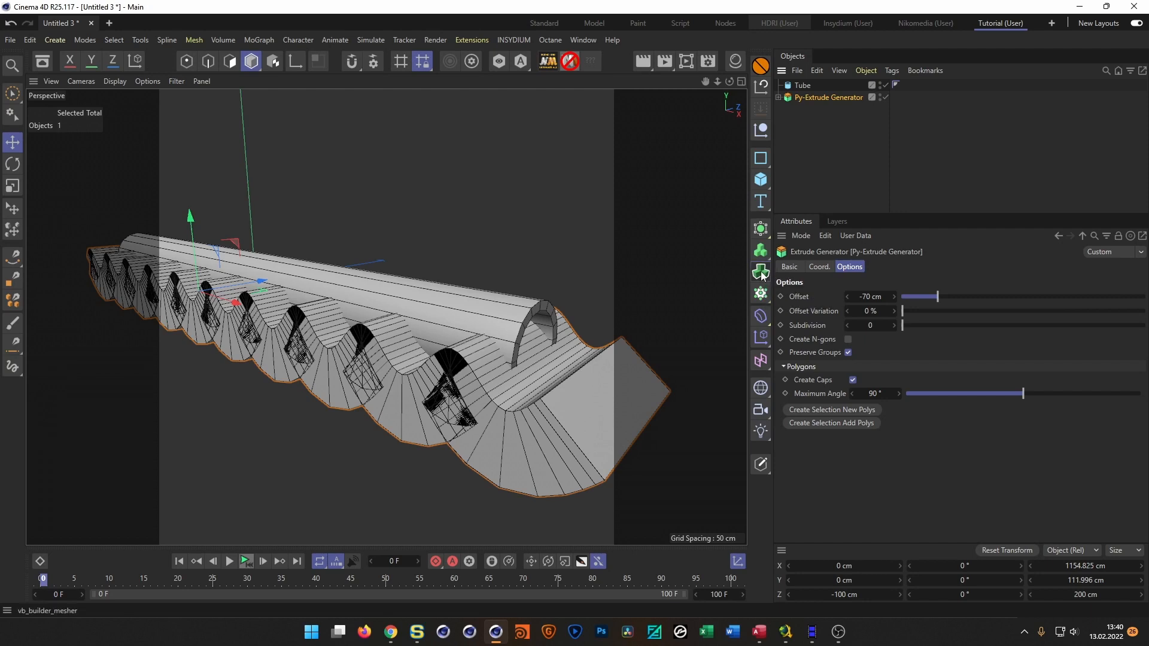
{"action": "left_click", "coordinate": [762, 273]}
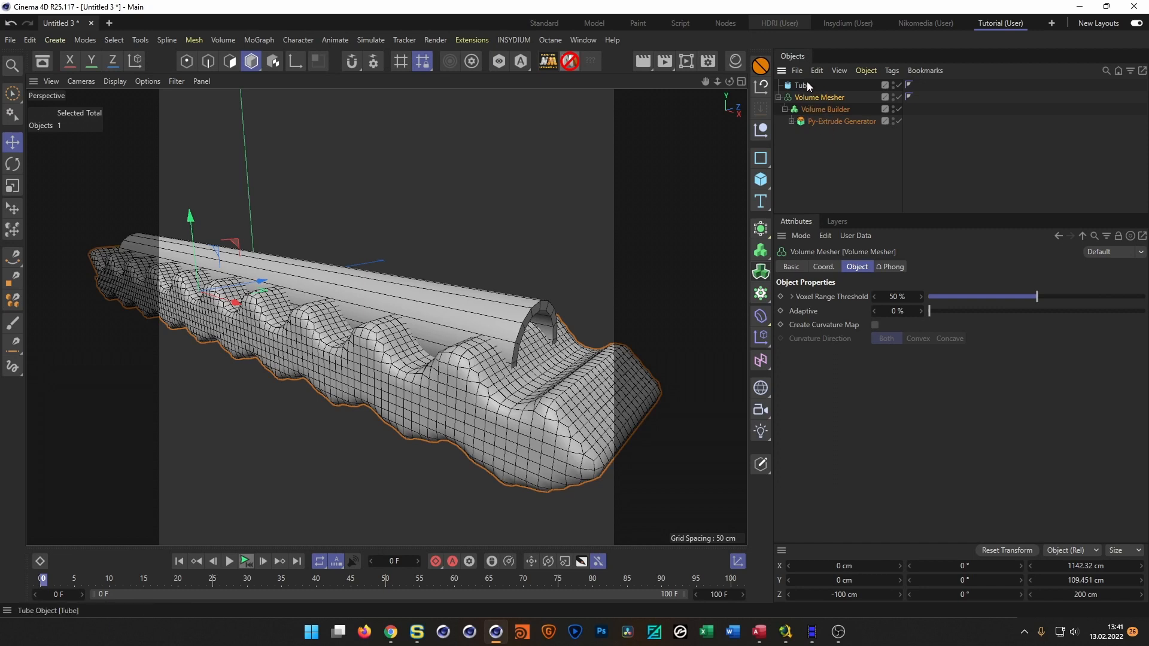
{"action": "left_click_drag", "start_coordinate": [832, 116], "coordinate": [831, 114]}
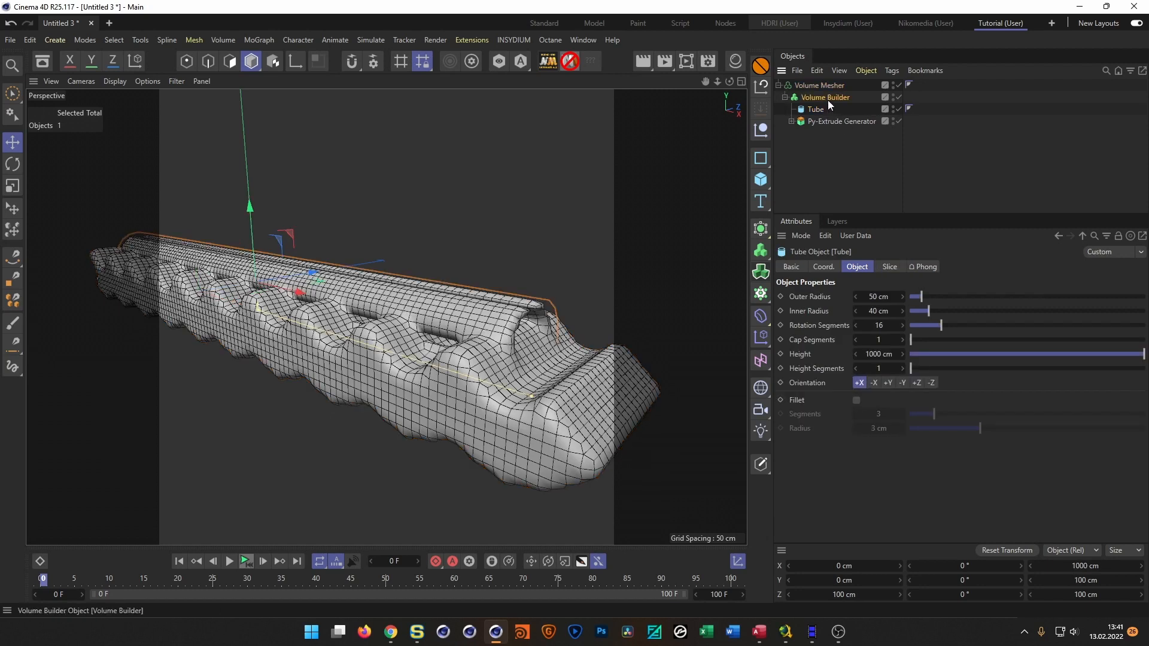
- Set the Volume Builder's voxel size to 1 cm
{"action": "left_click", "coordinate": [828, 98]}
{"action": "left_click", "coordinate": [861, 309]}
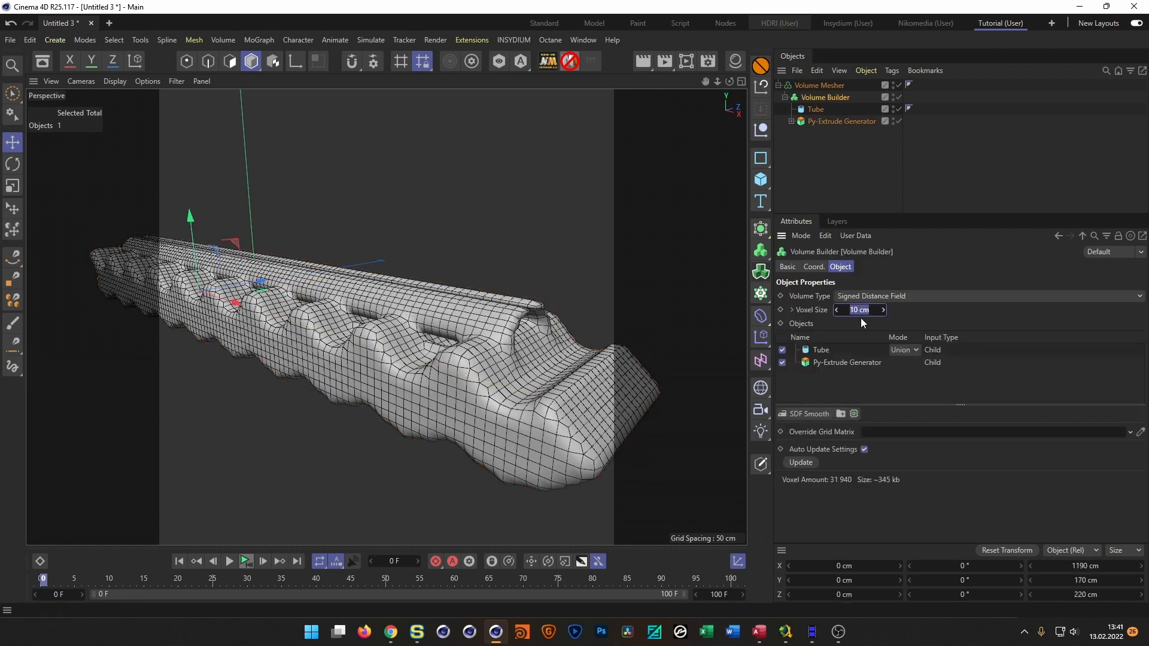
{"action": "type", "text": "1"}
{"action": "key", "text": "Return"}
- Move the Py-Extrude Generator above the Tube in the Volume Builder's object list and set its mode to Subtract
{"action": "left_click_drag", "start_coordinate": [836, 361], "coordinate": [832, 350]}
{"action": "left_click", "coordinate": [914, 351]}
{"action": "left_click", "coordinate": [907, 379]}
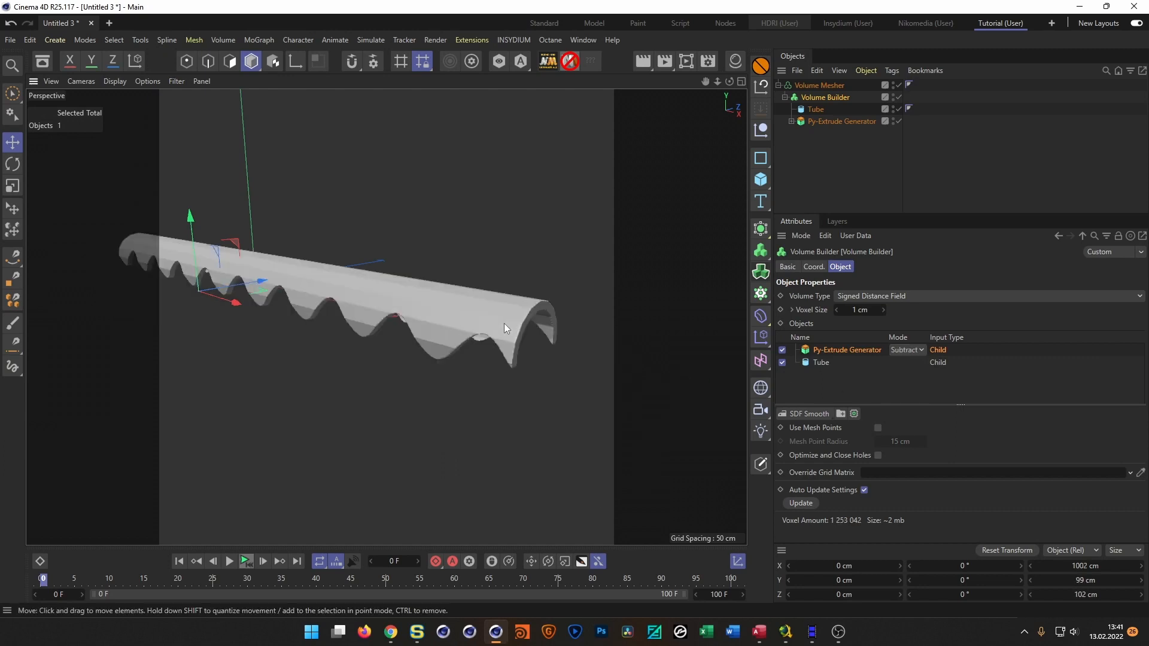
{"action": "scroll", "coordinate": [562, 303], "scroll_direction": "up", "scroll_amount": 5}
{"action": "left_click_drag", "start_coordinate": [562, 303], "coordinate": [541, 313], "text": "alt"}
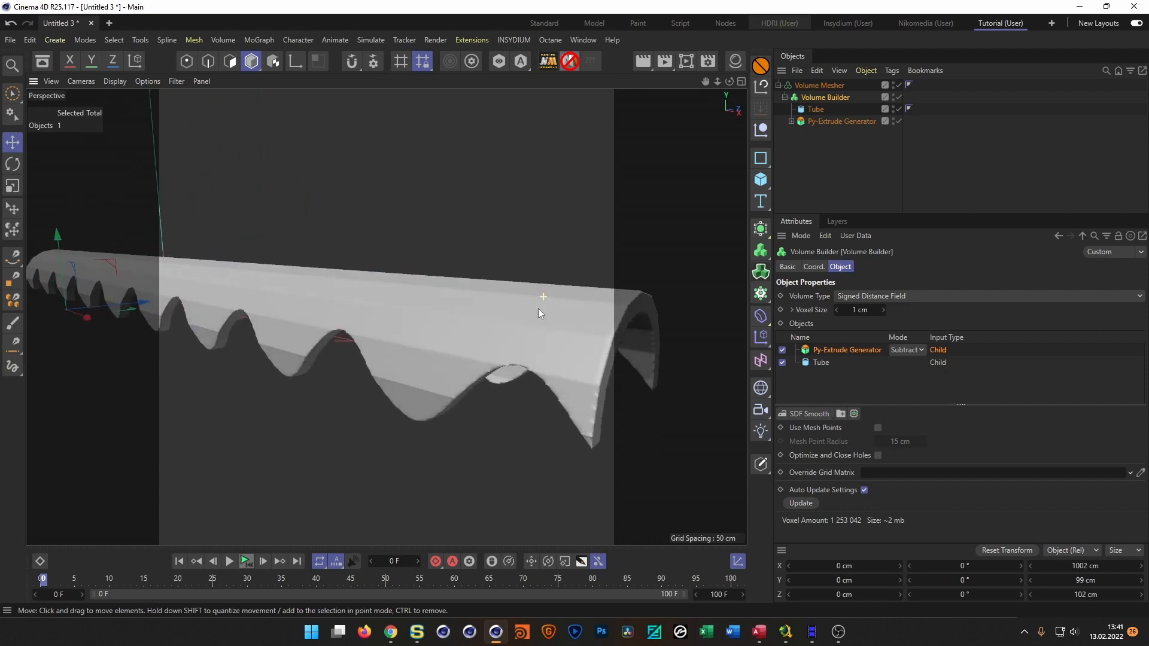
- Set the Tube's rotation segments to 200 for a smooth round surface
{"action": "left_click", "coordinate": [816, 109]}
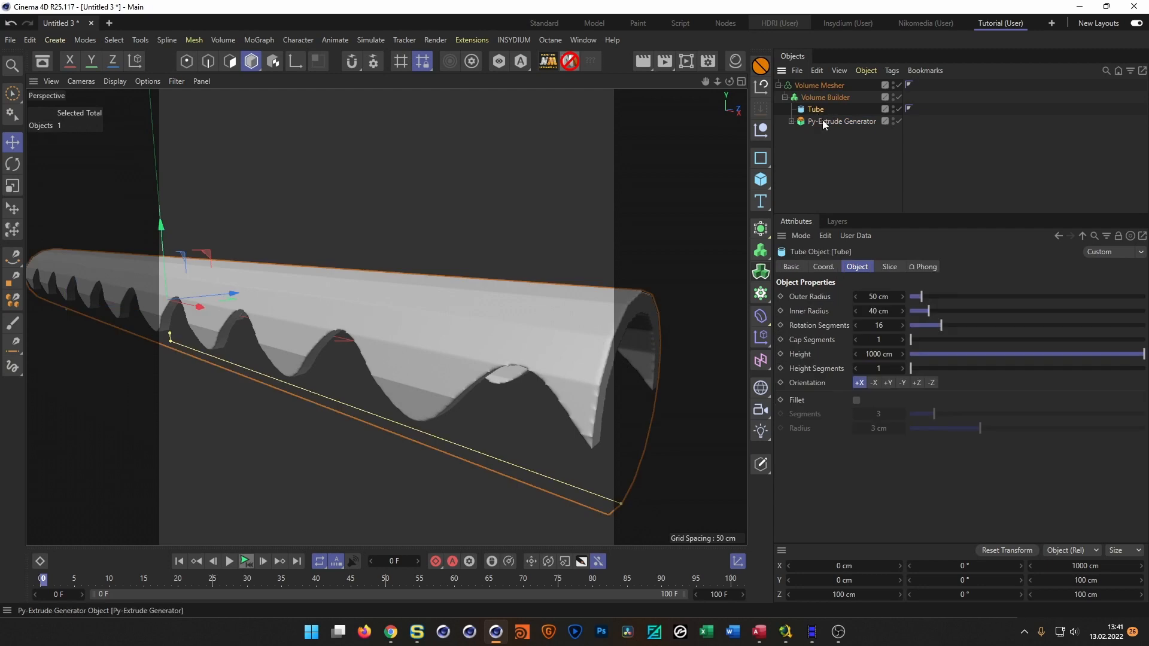
{"action": "double_click", "coordinate": [879, 325]}
{"action": "type", "text": "200"}
{"action": "key", "text": "Return"}
{"action": "left_click_drag", "start_coordinate": [576, 335], "coordinate": [451, 279], "text": "alt"}
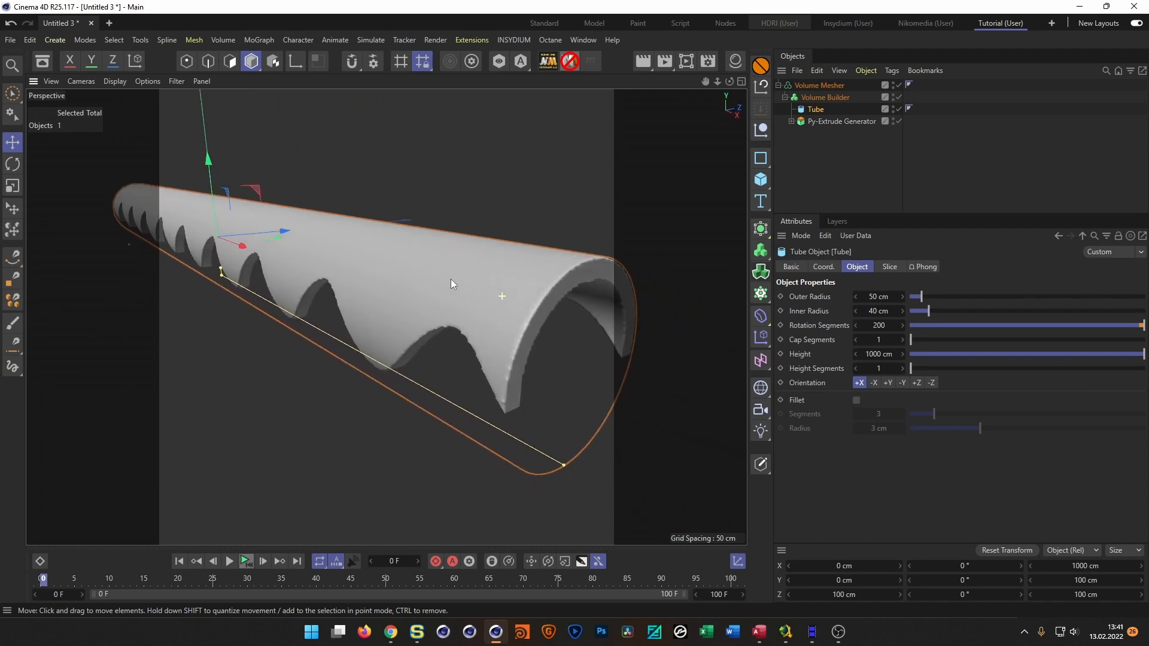
- Set the Volume Builder's voxel size to 2 cm
{"action": "left_click", "coordinate": [819, 98]}
{"action": "left_click", "coordinate": [835, 349]}
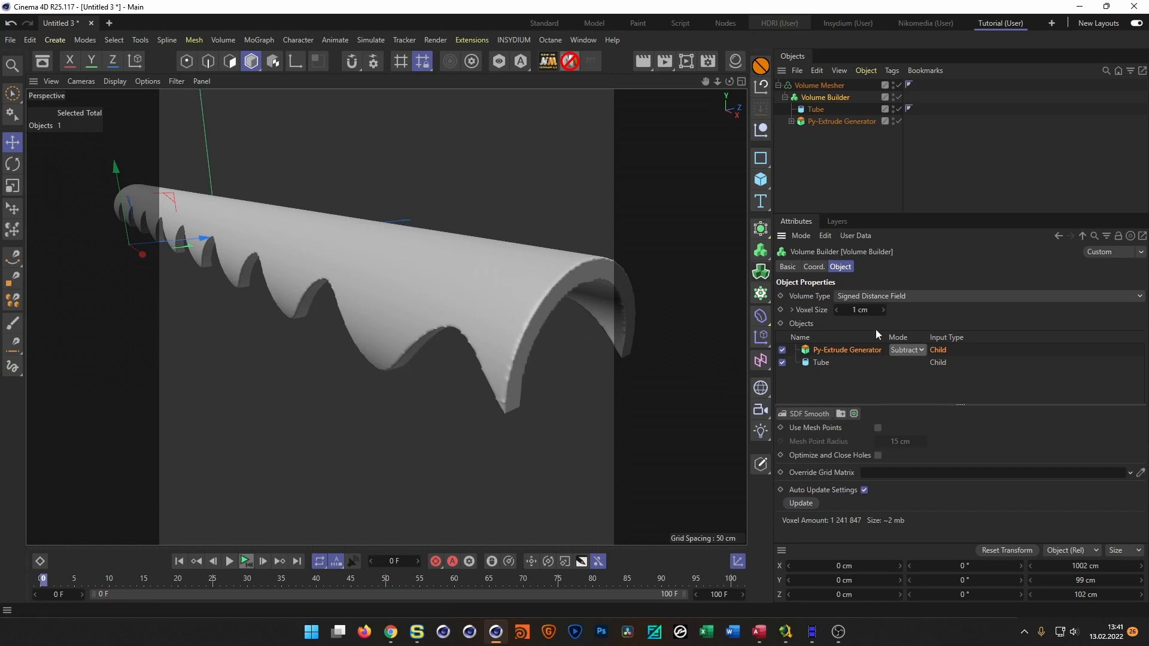
{"action": "left_click", "coordinate": [859, 310]}
{"action": "type", "text": "2"}
{"action": "key", "text": "Return"}
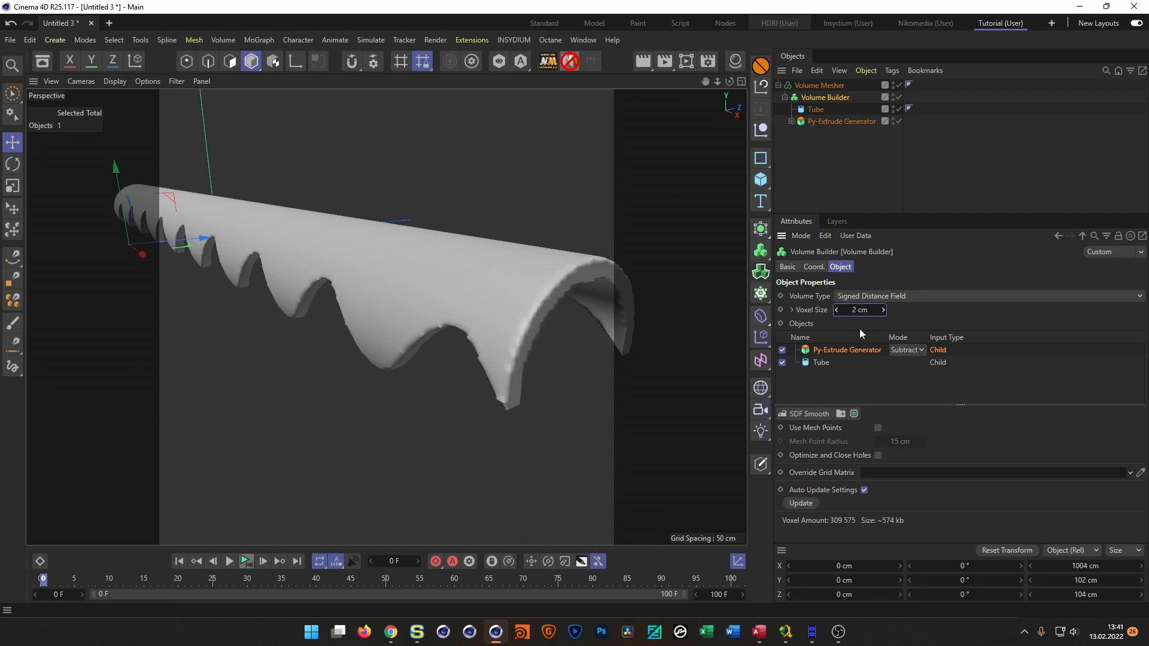
- Try a voxel size of 1 cm in the Volume Builder and cancel the recalculation
{"action": "left_click", "coordinate": [862, 309]}
{"action": "type", "text": "1"}
{"action": "key", "text": "Return"}
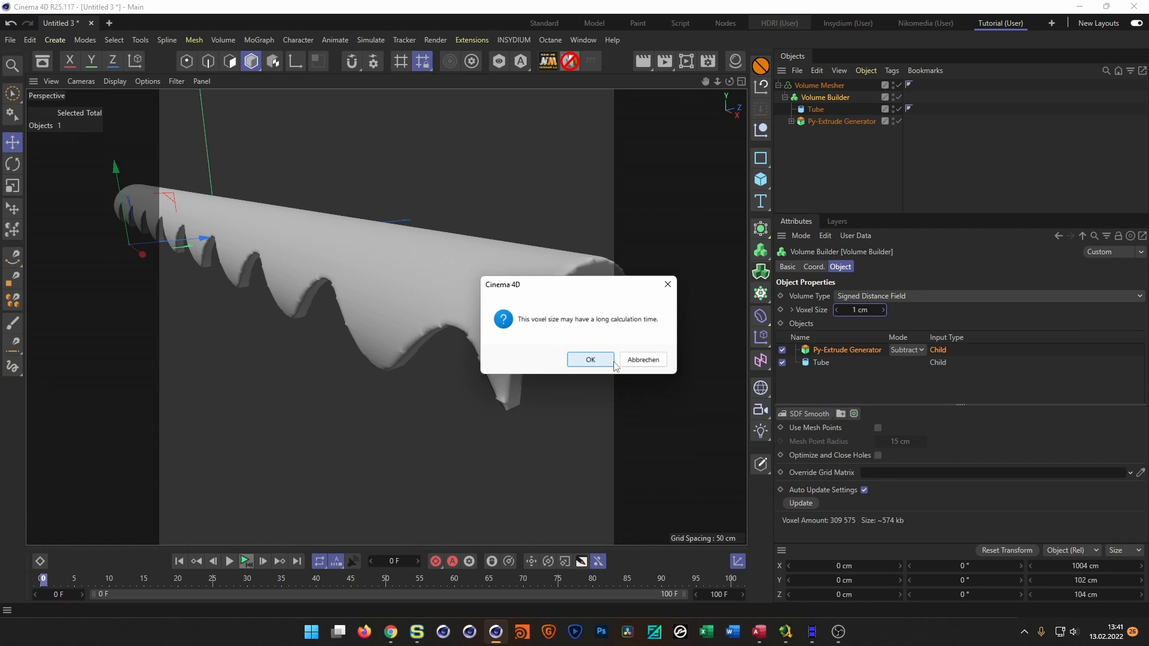
{"action": "left_click", "coordinate": [634, 362]}
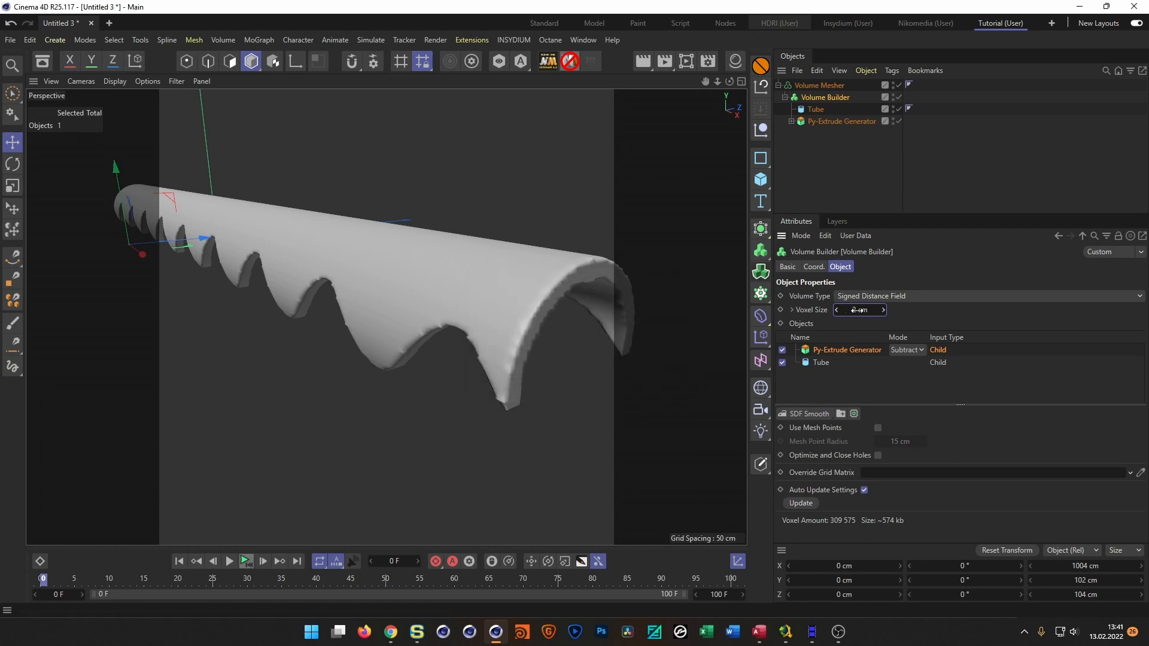
- Set the Volume Builder's voxel size to 1 cm and accept the long calculation time
{"action": "type", "text": "1"}
{"action": "key", "text": "Return"}
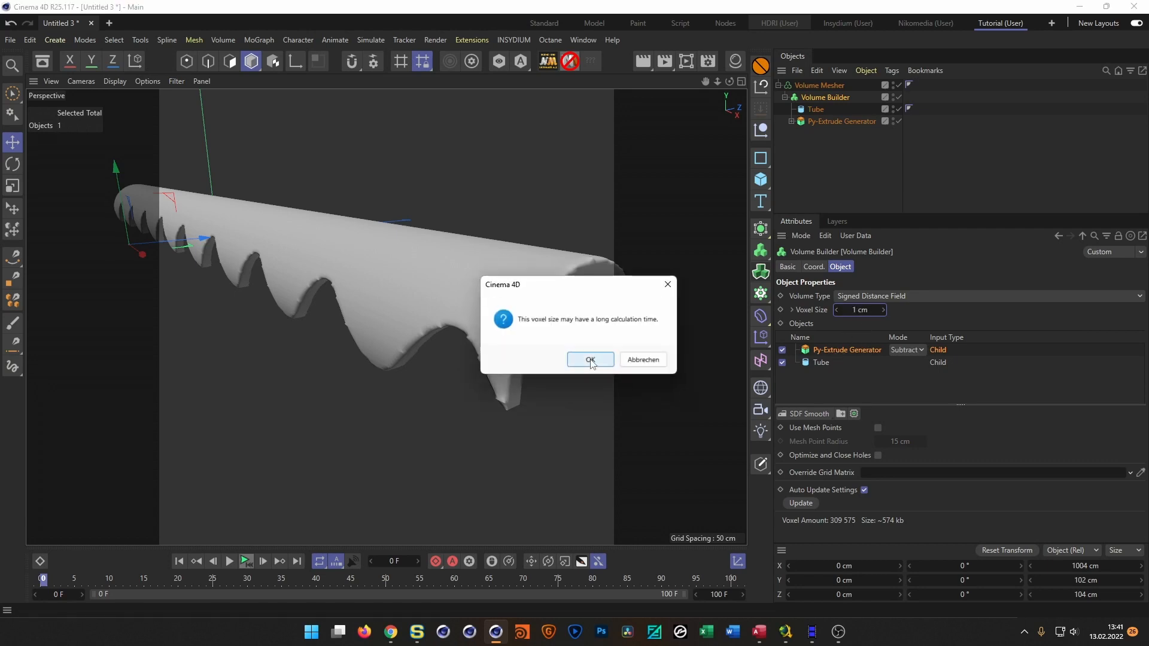
{"action": "left_click", "coordinate": [590, 359]}
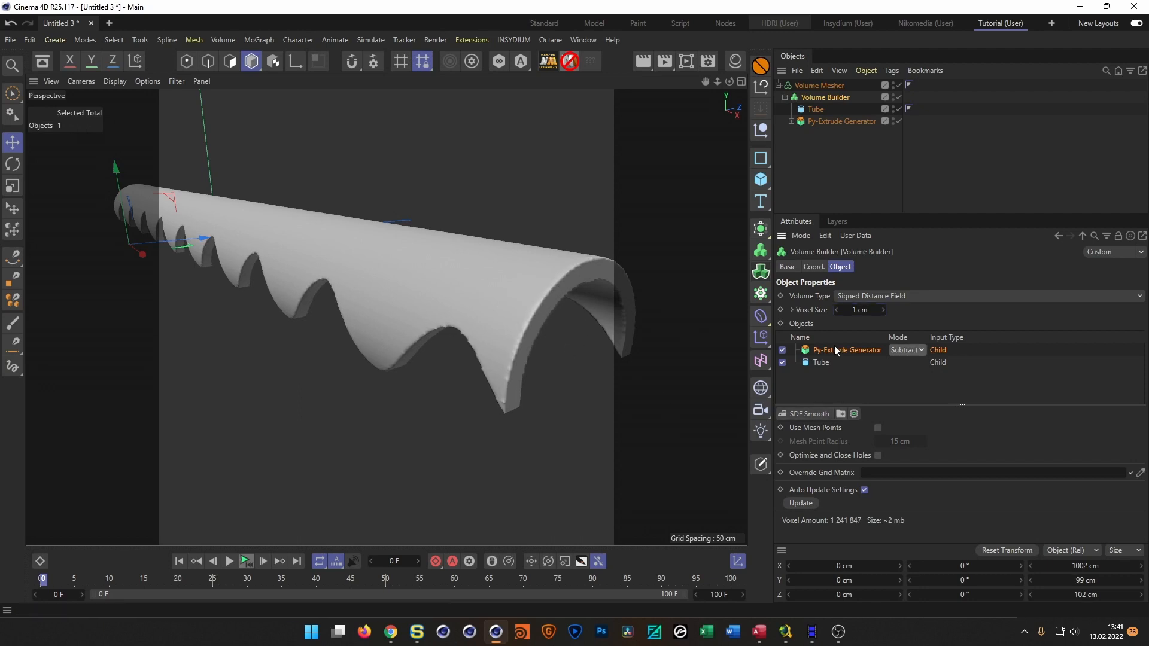
- Add an SDF Smooth filter layer to the Volume Builder and set its voxel distance to 1
{"action": "left_click", "coordinate": [803, 413]}
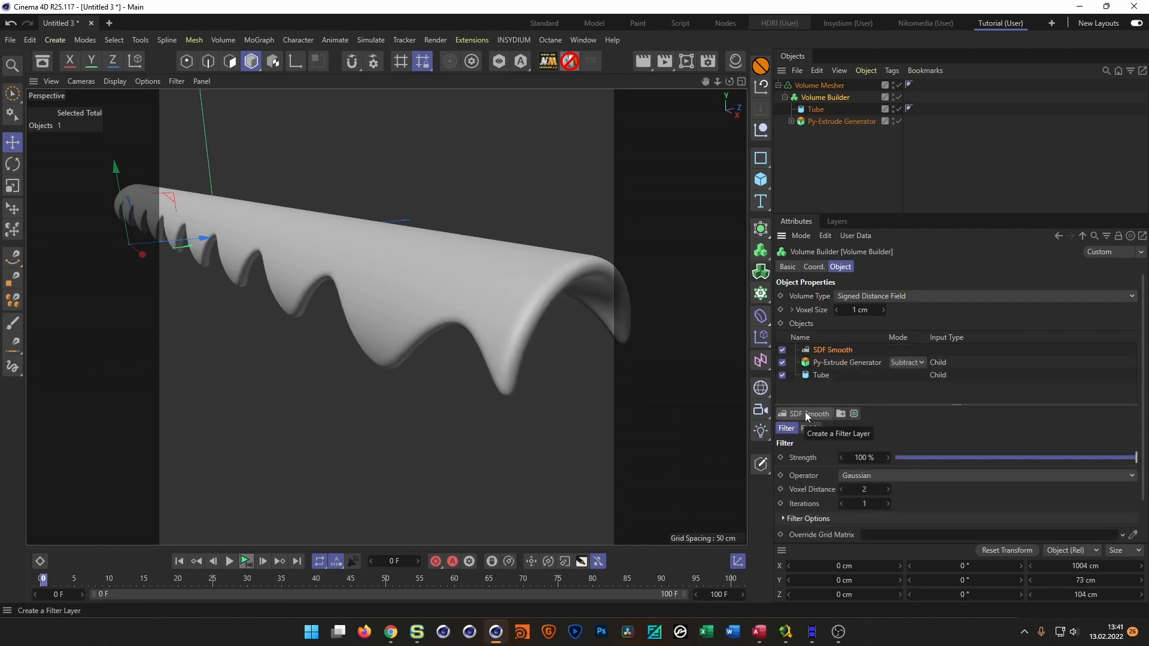
{"action": "left_click", "coordinate": [864, 490]}
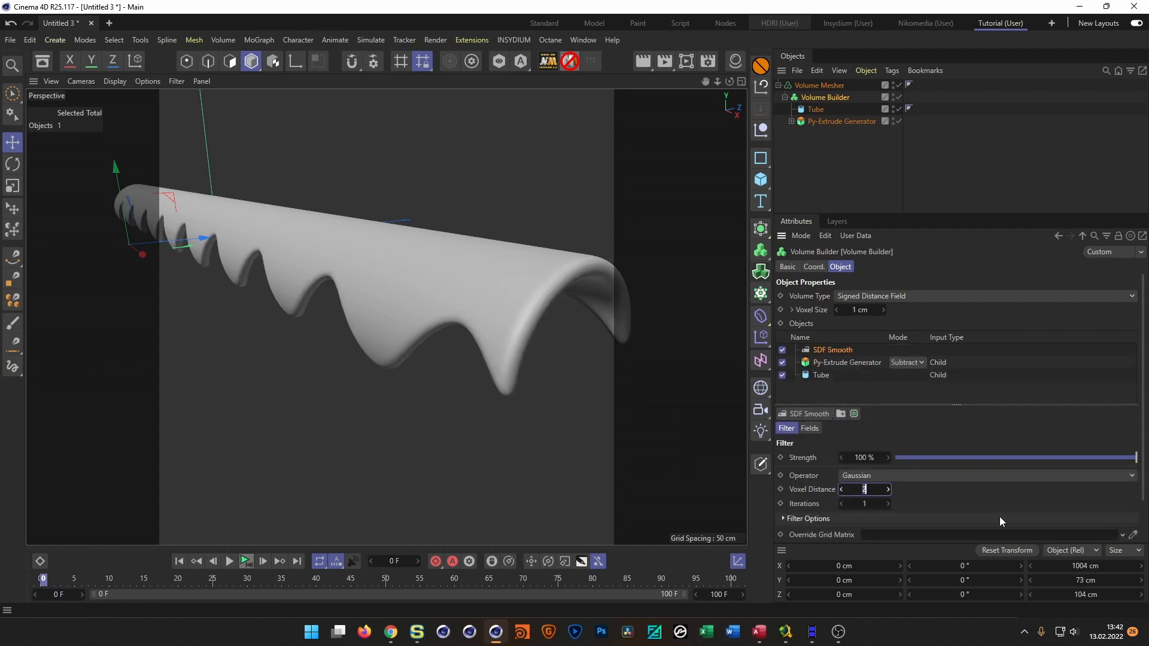
{"action": "type", "text": "1"}
{"action": "key", "text": "Return"}
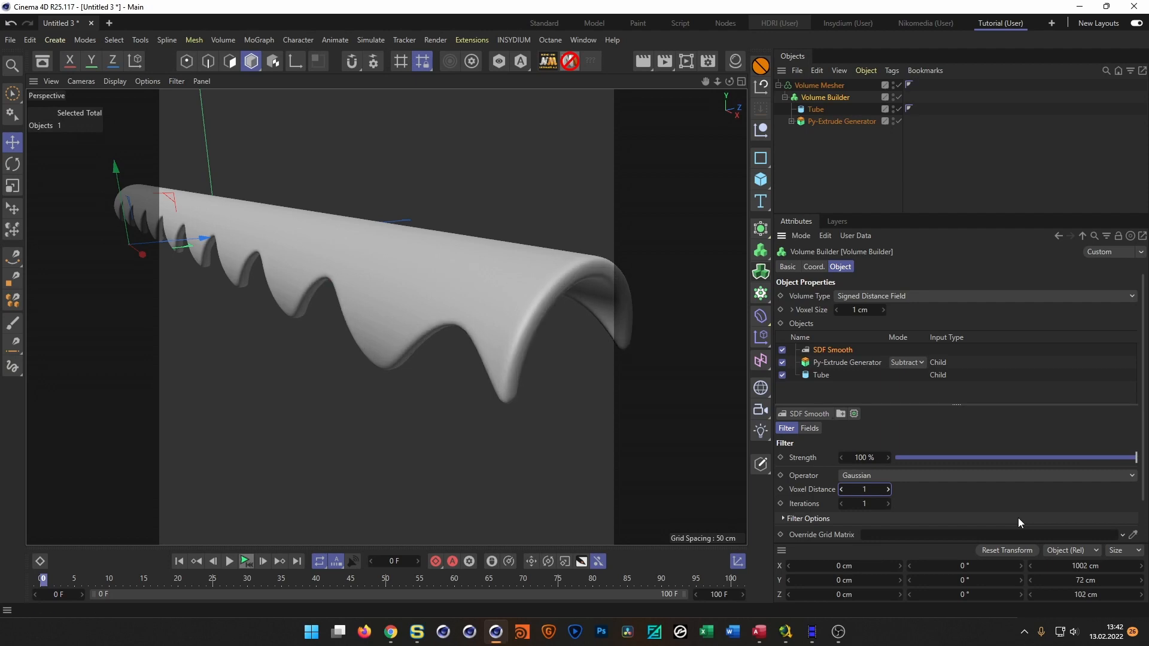
- Set the Volume Builder's voxel size to 0.5 cm
{"action": "left_click_drag", "start_coordinate": [525, 332], "coordinate": [435, 310], "text": "alt"}
{"action": "right_click_drag", "start_coordinate": [435, 309], "coordinate": [487, 313], "text": "alt"}
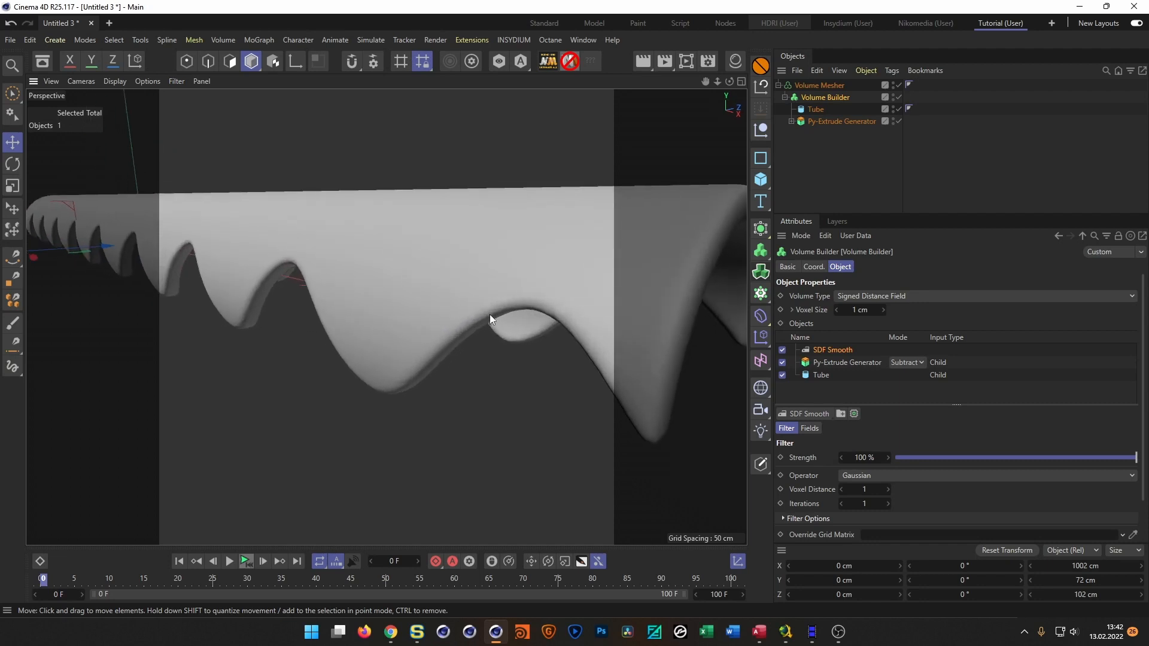
{"action": "double_click", "coordinate": [862, 309]}
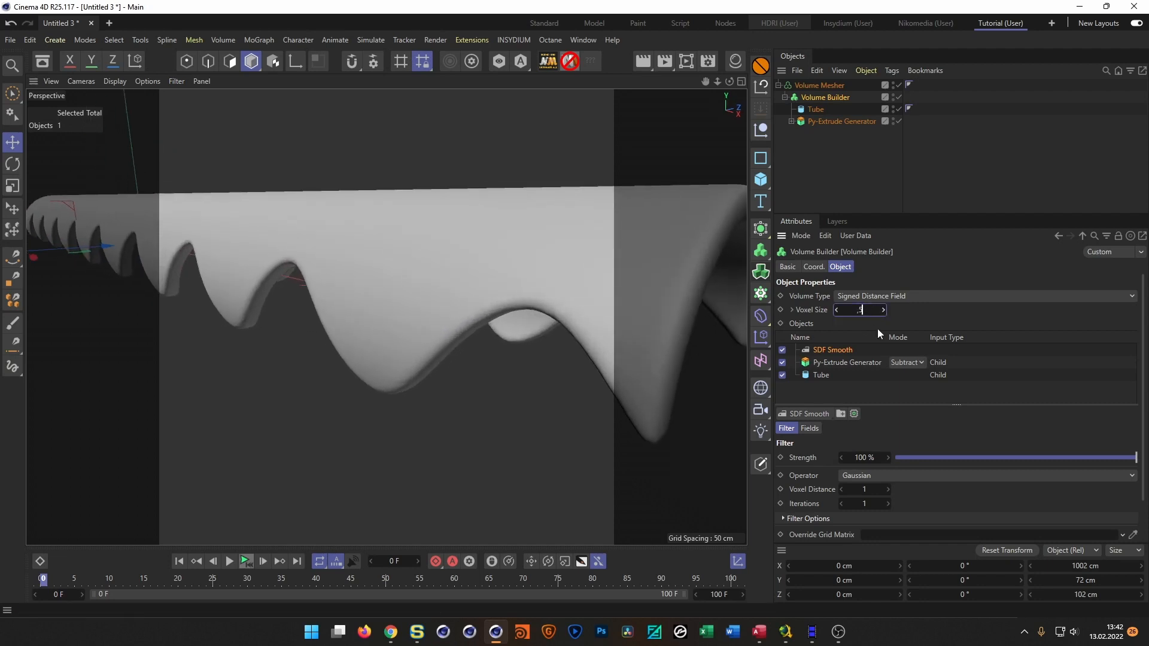
{"action": "type", "text": ",5"}
{"action": "key", "text": "Return"}
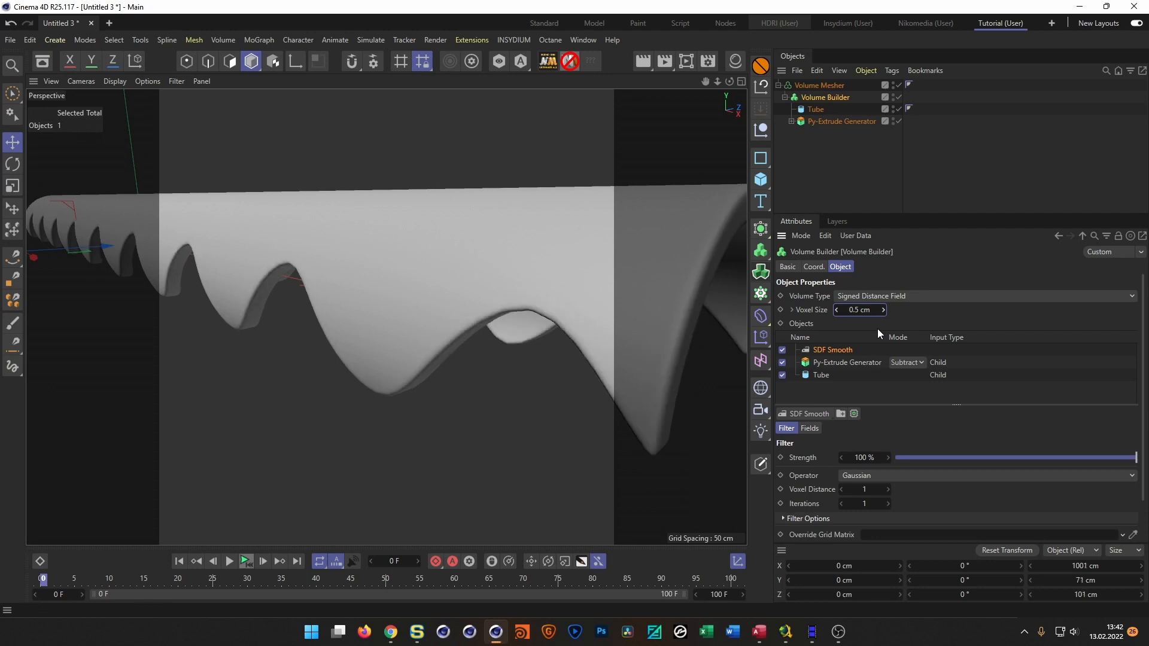
- Try a voxel distance of 2 for the SDF Smooth layer and set it back to 1
{"action": "left_click_drag", "start_coordinate": [492, 300], "coordinate": [403, 292], "text": "alt"}
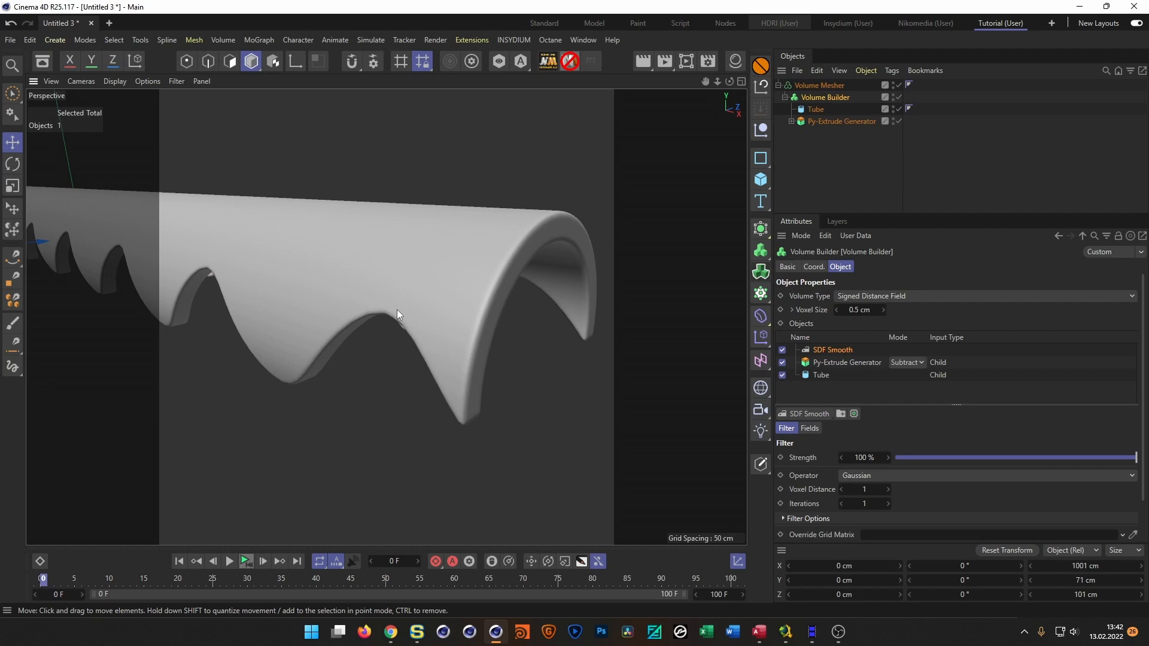
{"action": "left_click_drag", "start_coordinate": [396, 308], "coordinate": [412, 332], "text": "alt"}
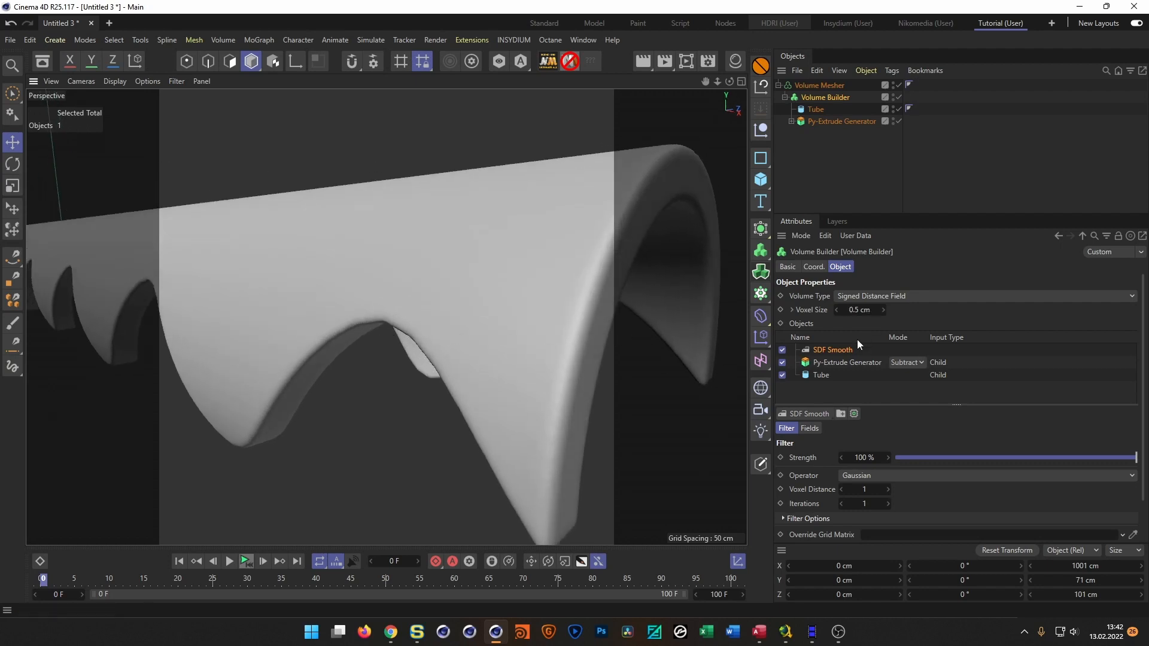
{"action": "left_click", "coordinate": [866, 491]}
{"action": "type", "text": "2"}
{"action": "key", "text": "Return"}
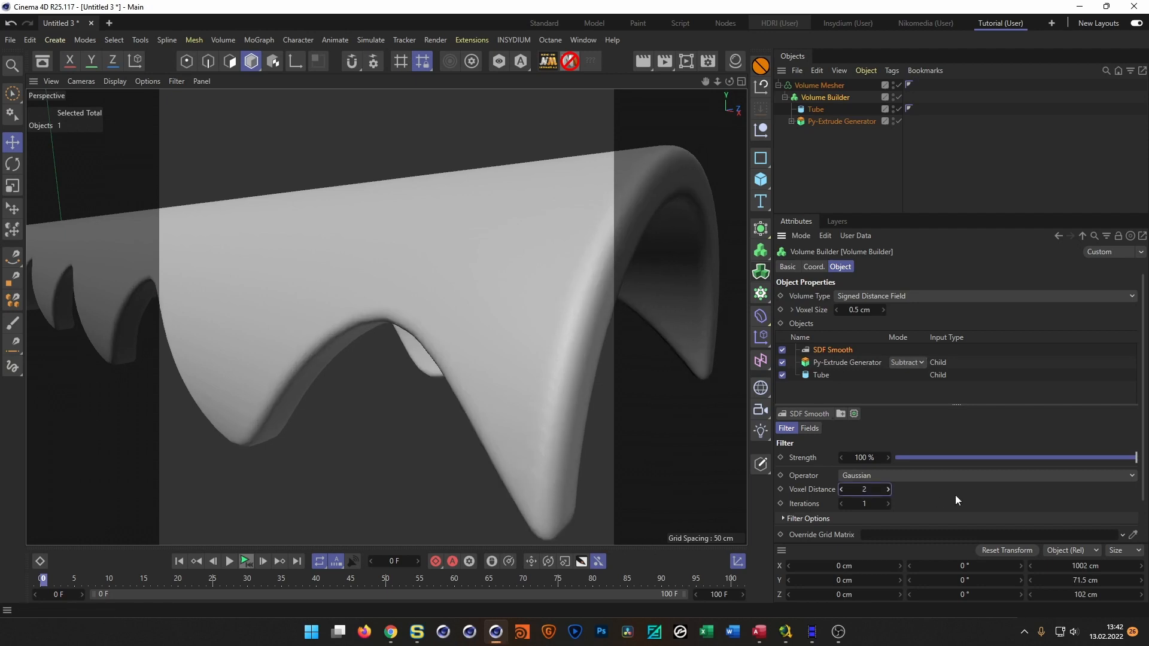
{"action": "left_click_drag", "start_coordinate": [480, 469], "coordinate": [524, 429], "text": "alt"}
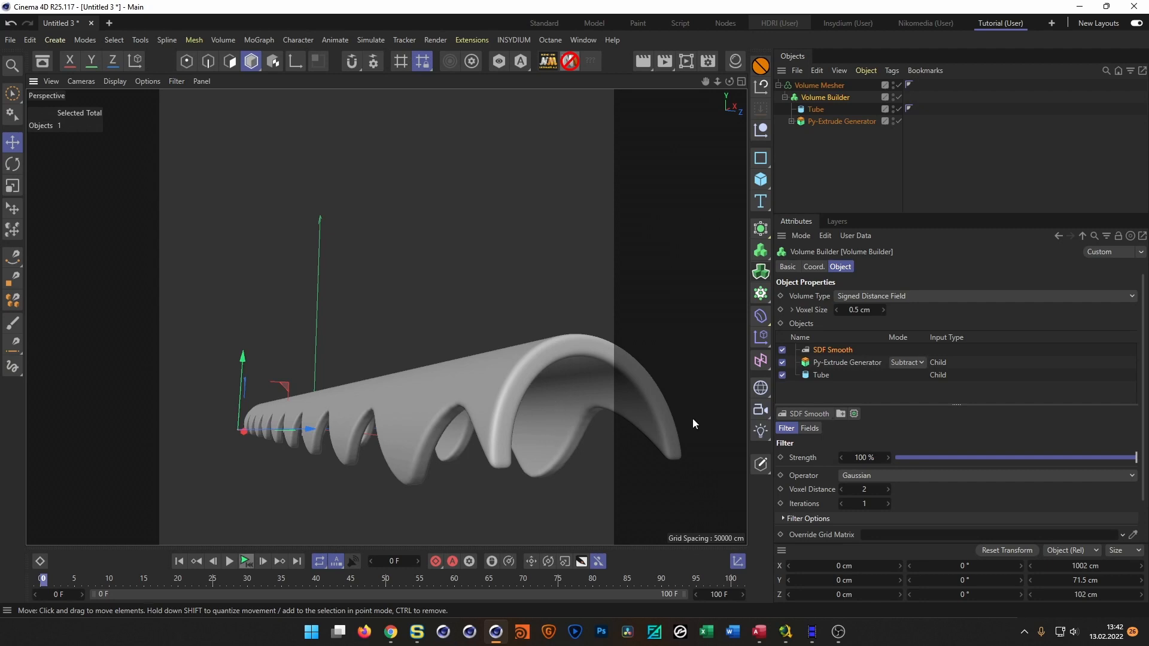
{"action": "double_click", "coordinate": [866, 489]}
{"action": "type", "text": "1"}
{"action": "key", "text": "Return"}
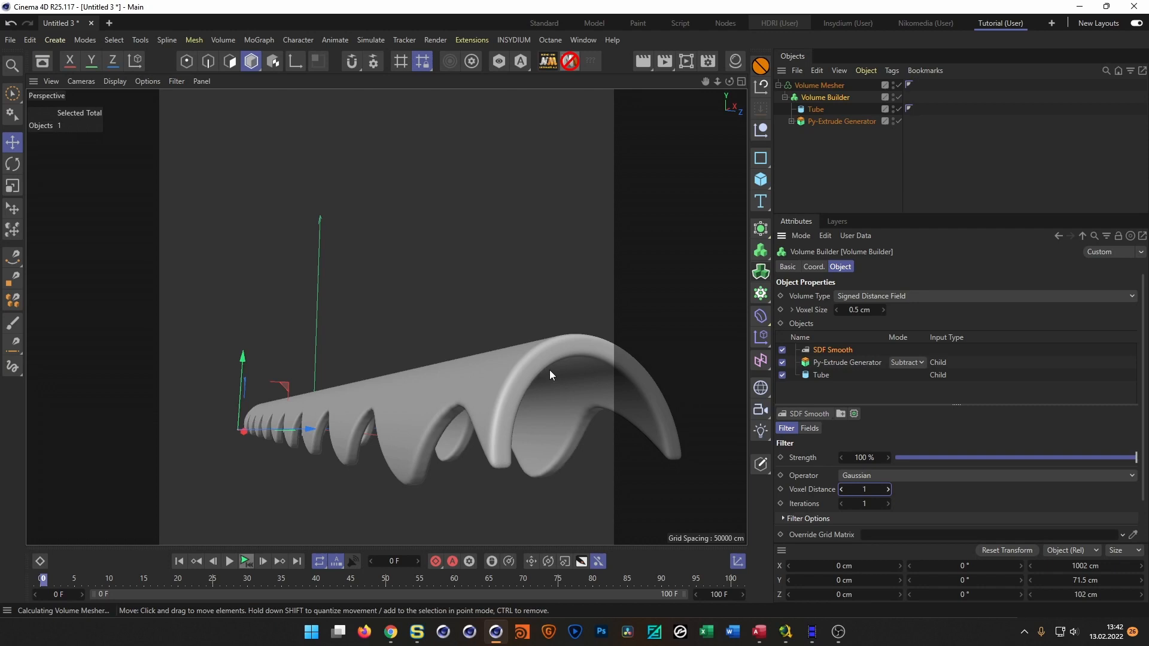
- Add a Smoothing deformer under the Volume Mesher and set its stiffness to 0 %
{"action": "left_click_drag", "start_coordinate": [494, 376], "coordinate": [460, 367], "text": "alt"}
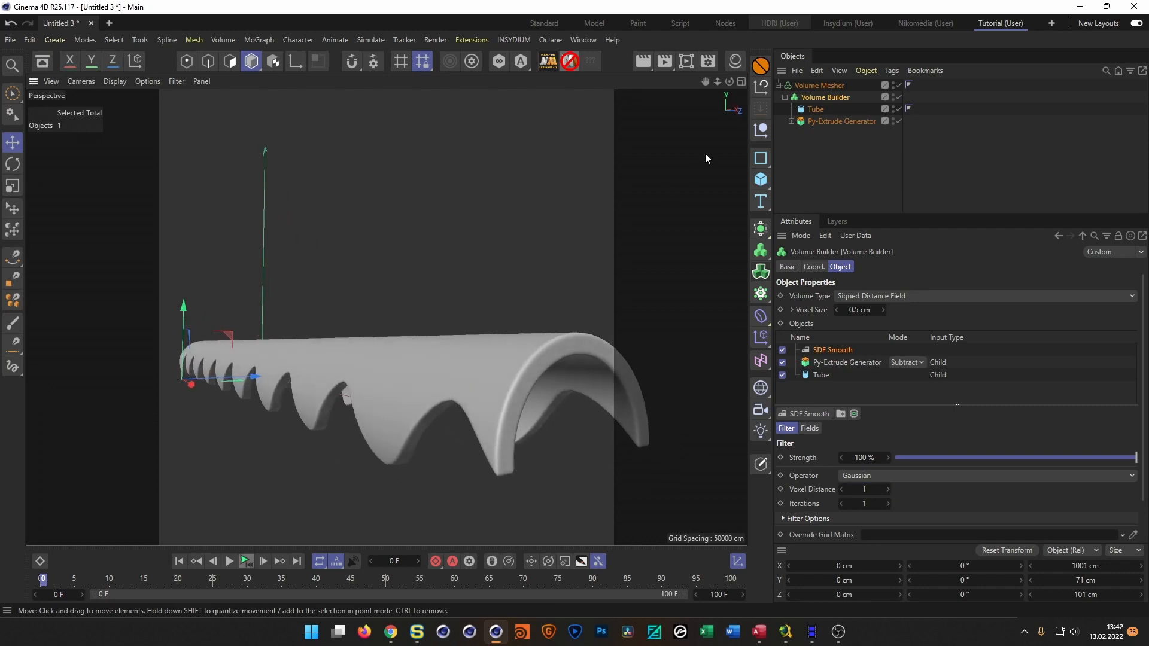
{"action": "left_click", "coordinate": [812, 85]}
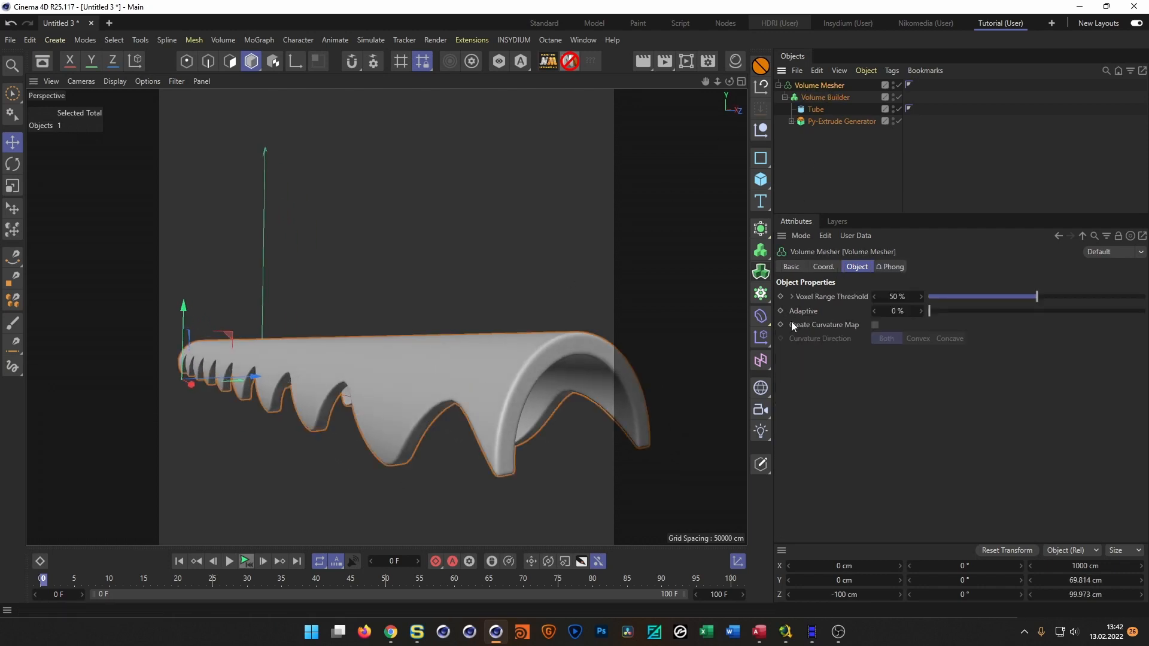
{"action": "left_click", "coordinate": [762, 320]}
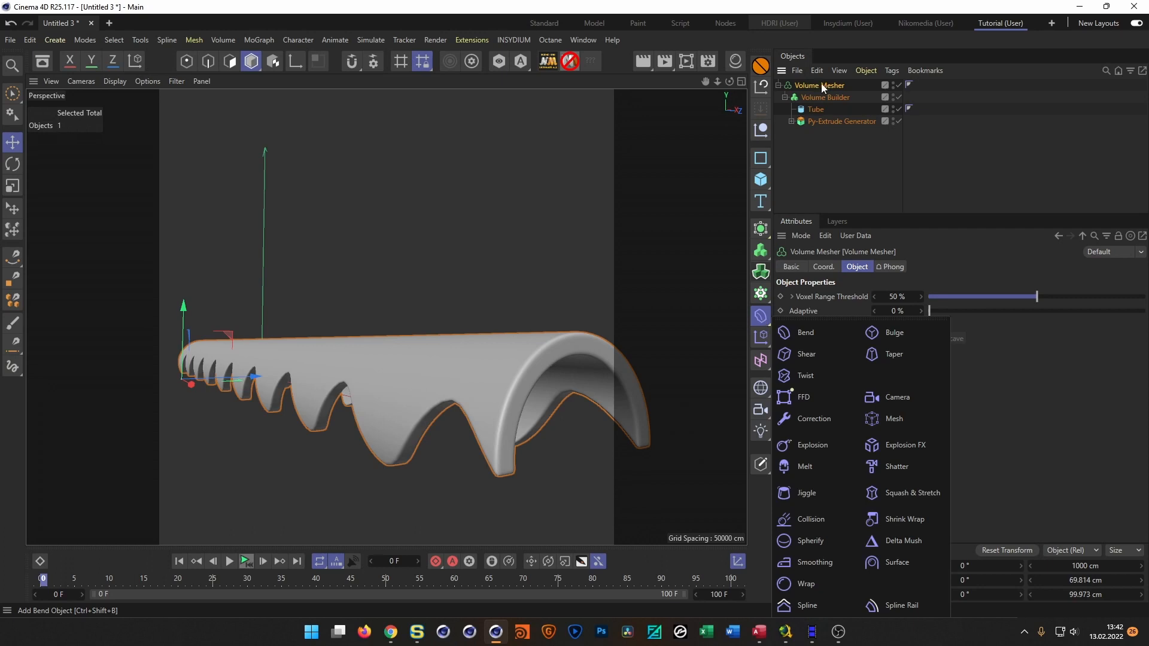
{"action": "left_click", "coordinate": [806, 560]}
{"action": "left_click_drag", "start_coordinate": [535, 346], "coordinate": [441, 353], "text": "alt"}
{"action": "left_click", "coordinate": [883, 365]}
{"action": "type", "text": "0"}
{"action": "key", "text": "Return"}
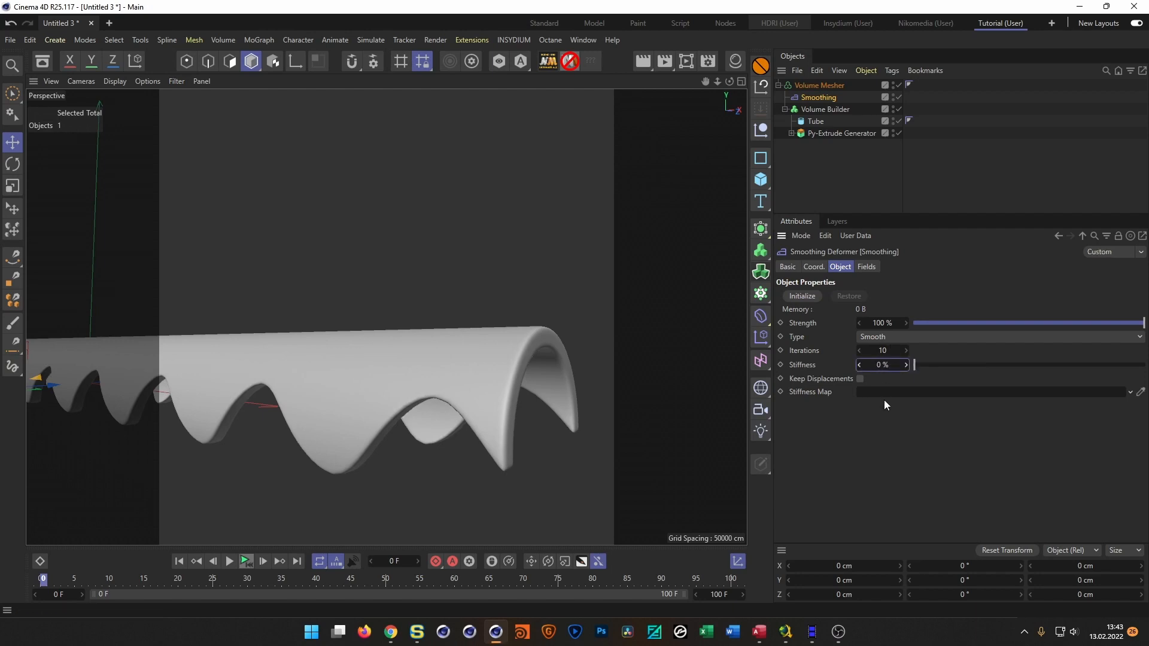
- Try 50 iterations on the Smoothing deformer and delete the deformer
{"action": "left_click", "coordinate": [883, 351]}
{"action": "type", "text": "50"}
{"action": "key", "text": "Return"}
{"action": "mouse_move", "coordinate": [437, 365]}
{"action": "left_mouse_down", "text": "alt"}
{"action": "mouse_move", "coordinate": [500, 347]}
{"action": "mouse_move", "coordinate": [481, 369]}
{"action": "mouse_move", "coordinate": [432, 358]}
{"action": "left_mouse_up", "text": "alt"}
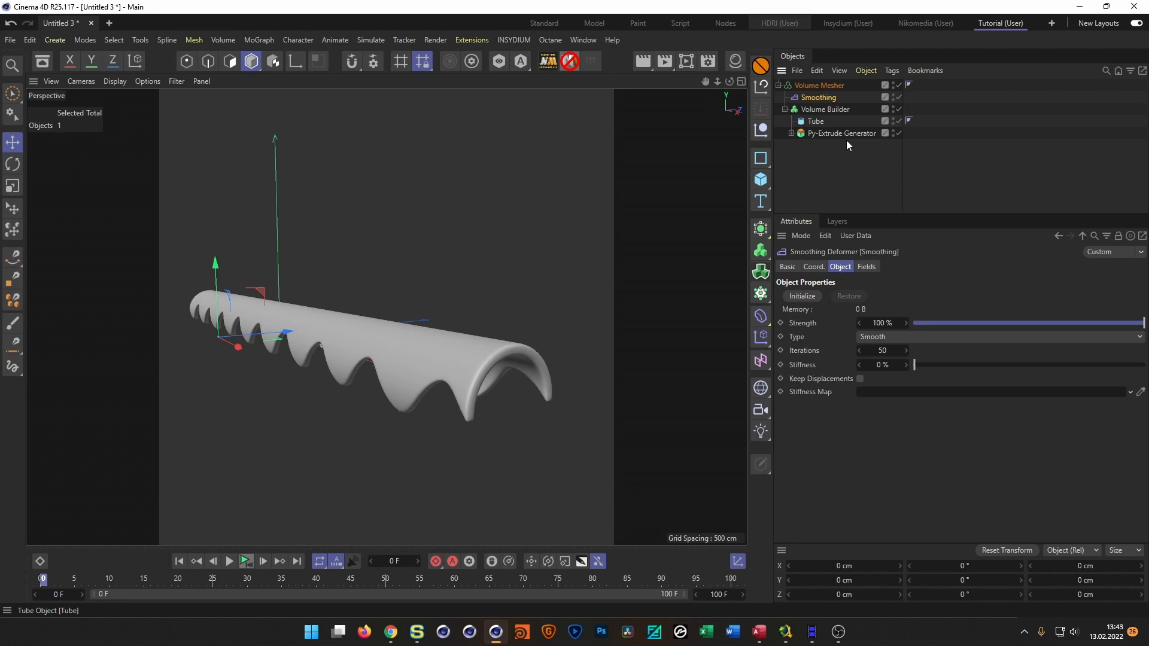
{"action": "key", "text": "Delete"}
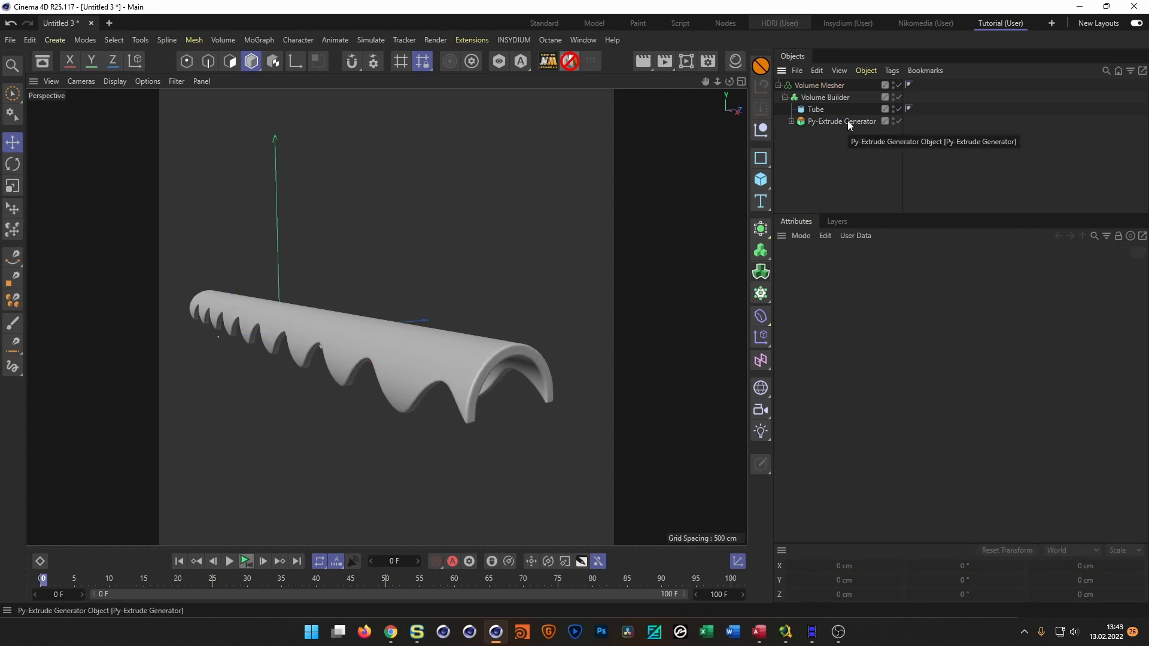
- Set the Volume Mesher's Adaptive value to 0.5 % to reduce the mesh density
{"action": "scroll", "coordinate": [447, 364], "scroll_direction": "up", "scroll_amount": 10}
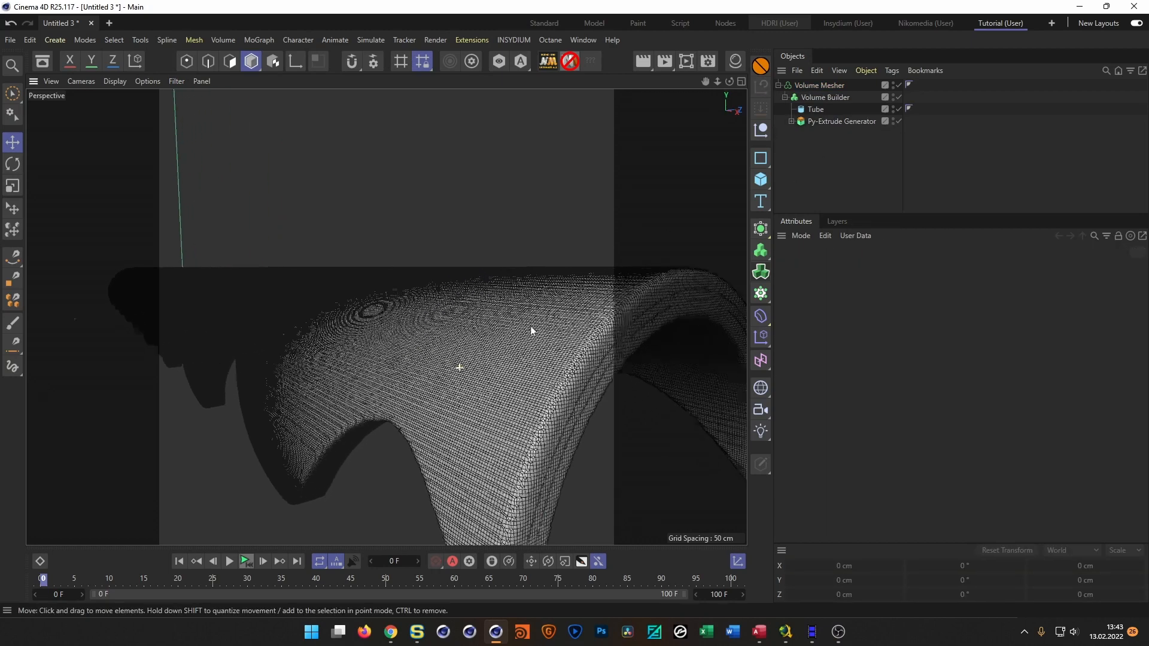
{"action": "scroll", "coordinate": [483, 311], "scroll_direction": "down", "scroll_amount": 4}
{"action": "left_click_drag", "start_coordinate": [475, 319], "coordinate": [477, 327], "text": "alt"}
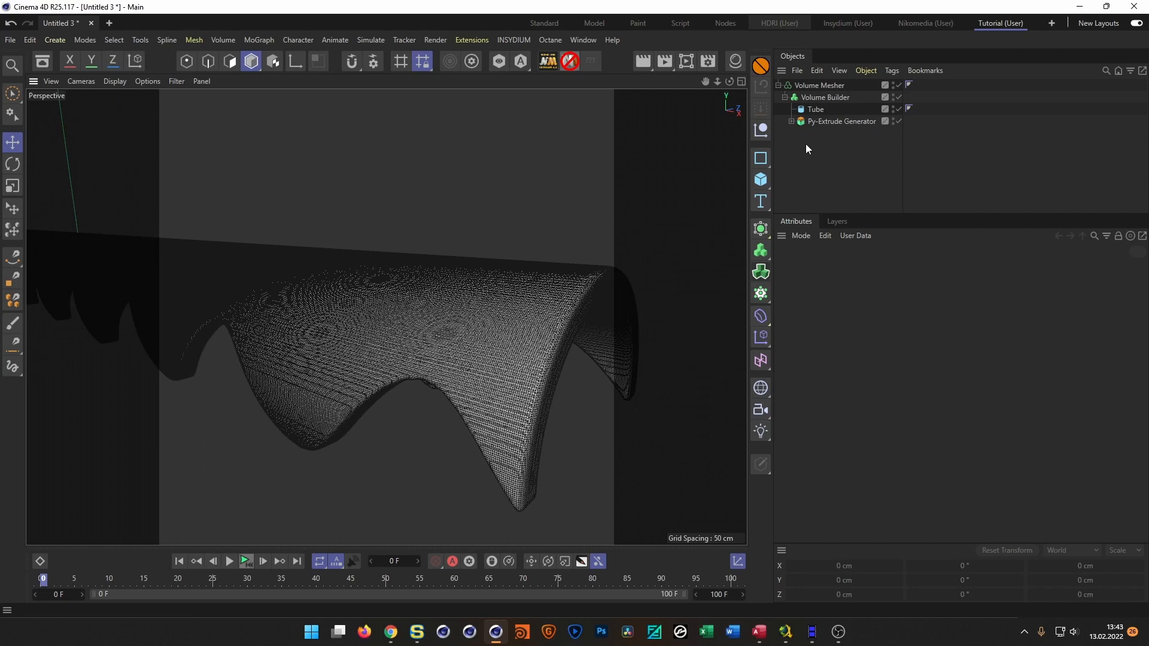
{"action": "left_click", "coordinate": [819, 85]}
{"action": "left_click", "coordinate": [897, 310]}
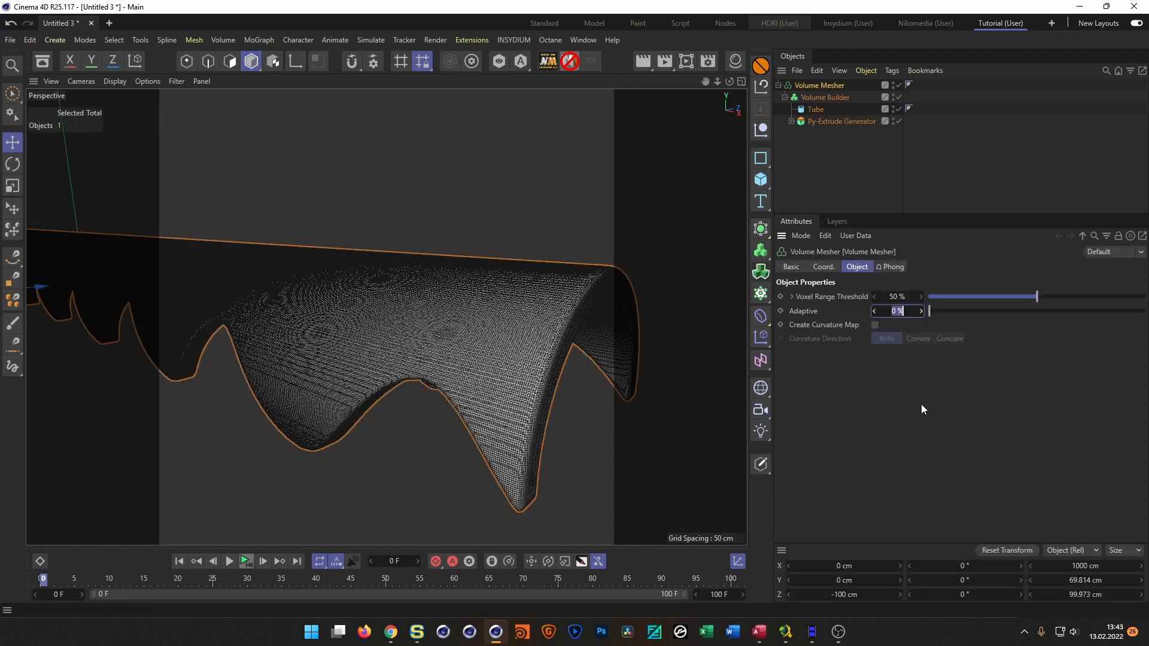
{"action": "type", "text": ",5"}
{"action": "key", "text": "Return"}
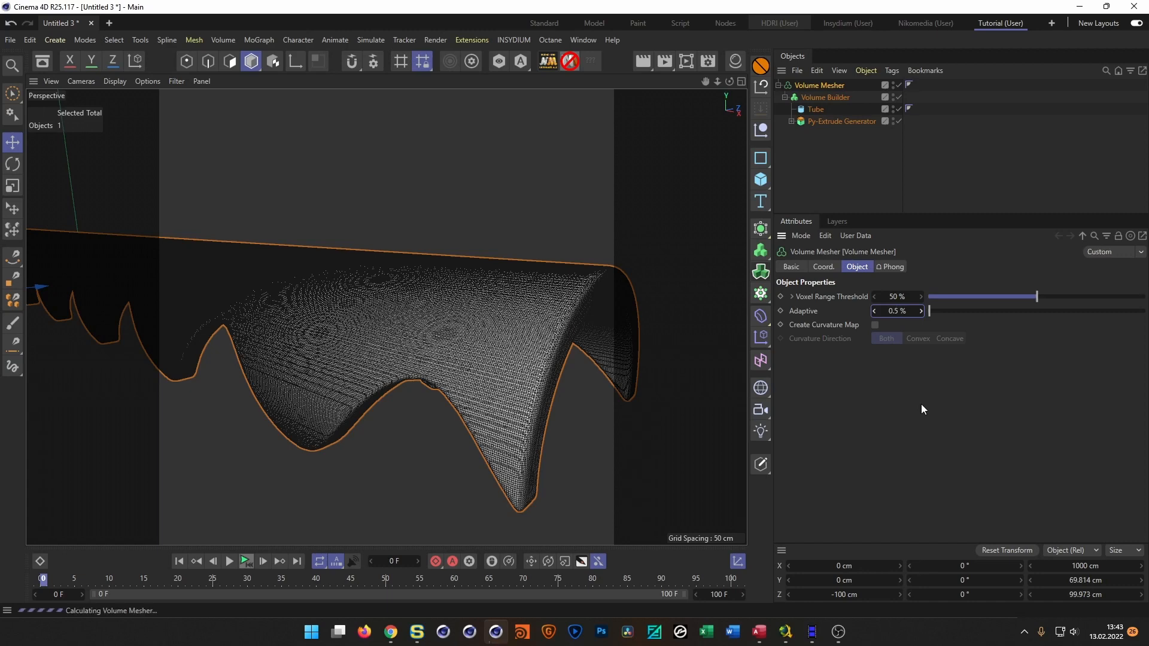
- Inspect the reduced mesh near the tube's front end and switch the viewport display to Gouraud Shading
{"action": "left_click_drag", "start_coordinate": [444, 324], "coordinate": [515, 314], "text": "alt"}
{"action": "scroll", "coordinate": [536, 310], "scroll_direction": "up", "scroll_amount": 3}
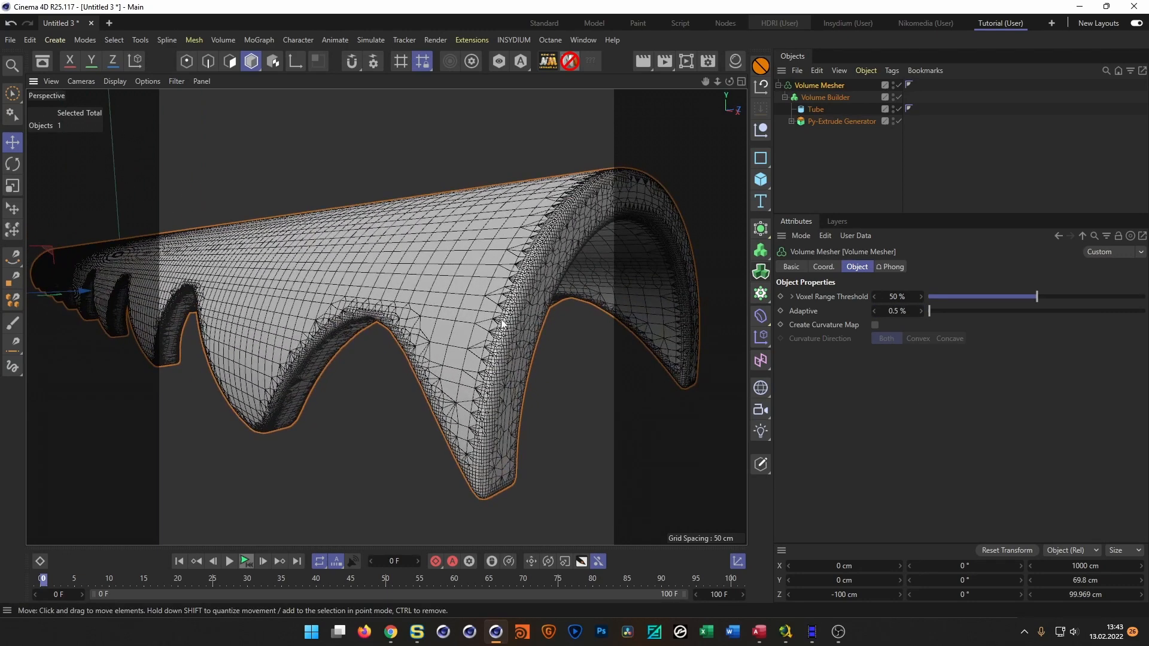
{"action": "key", "text": "n"}
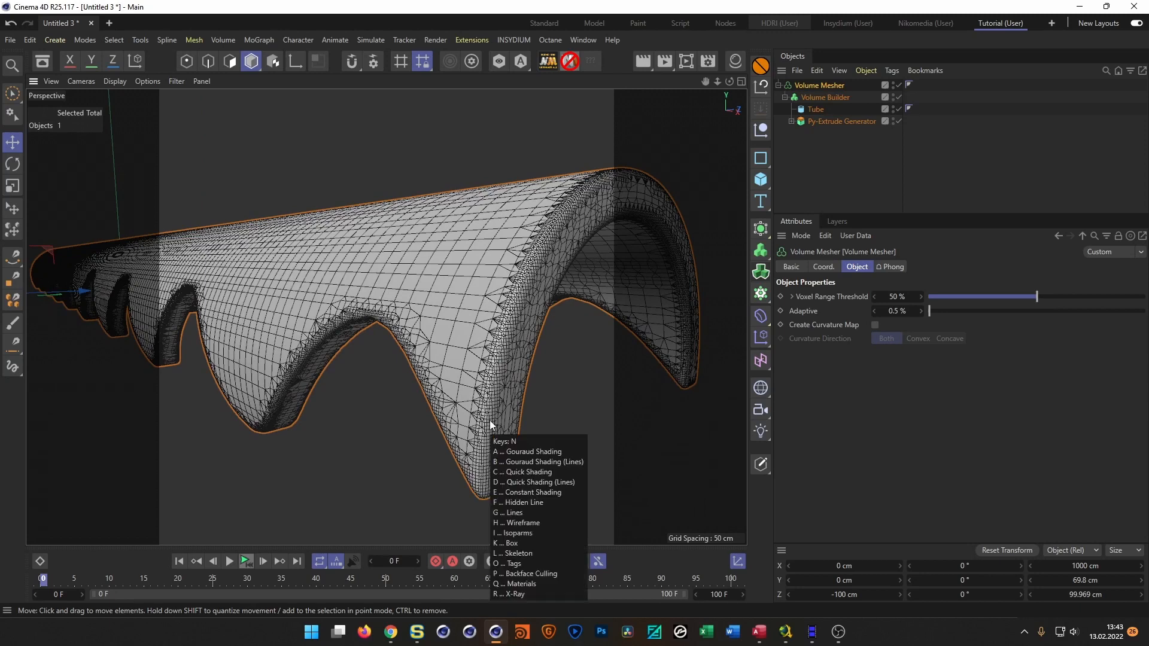
{"action": "key", "text": "n"}
{"action": "key", "text": "a"}
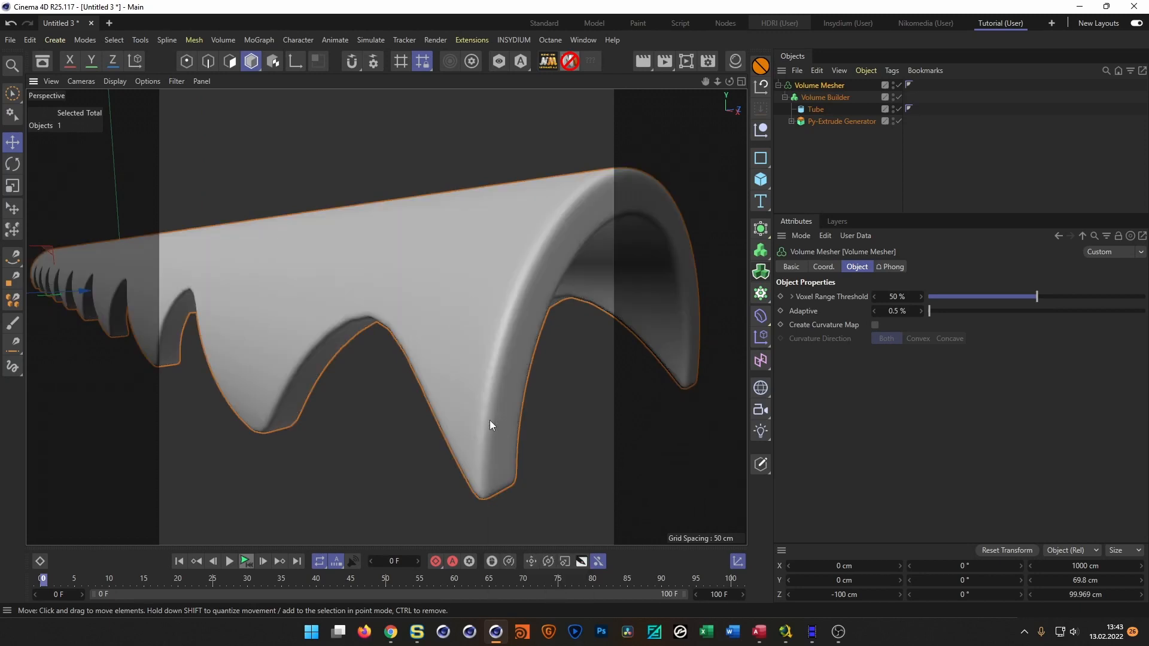
- Examine the wave-edged half tube up close and from several angles, checking the surface along the cut edges
{"action": "left_click_drag", "start_coordinate": [490, 382], "coordinate": [393, 225], "text": "alt"}
{"action": "scroll", "coordinate": [439, 323], "scroll_direction": "up", "scroll_amount": 6}
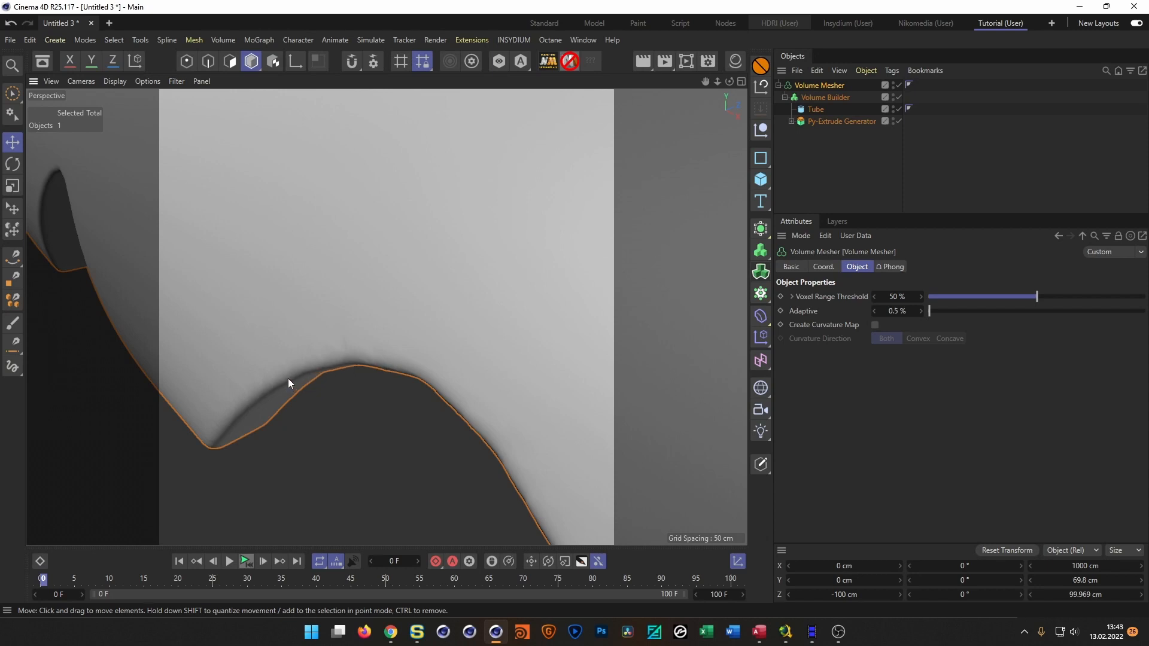
{"action": "scroll", "coordinate": [393, 367], "scroll_direction": "down", "scroll_amount": 8}
{"action": "left_click_drag", "start_coordinate": [321, 379], "coordinate": [452, 329], "text": "alt"}
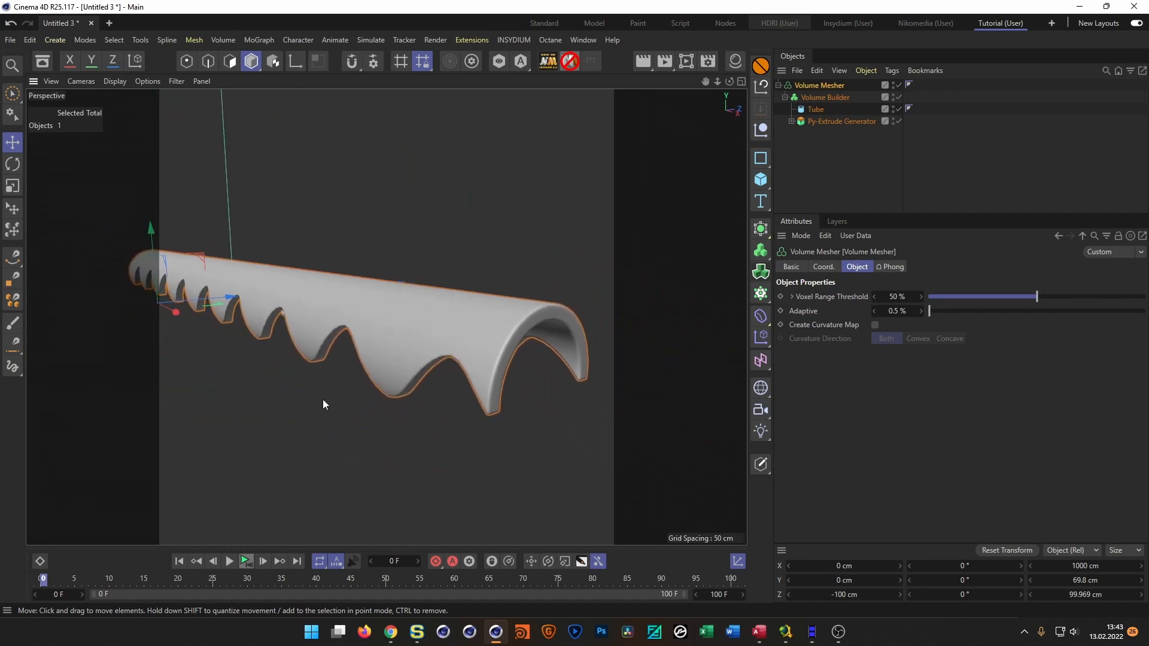
{"action": "left_click", "coordinate": [780, 85]}
{"action": "left_click", "coordinate": [780, 86]}
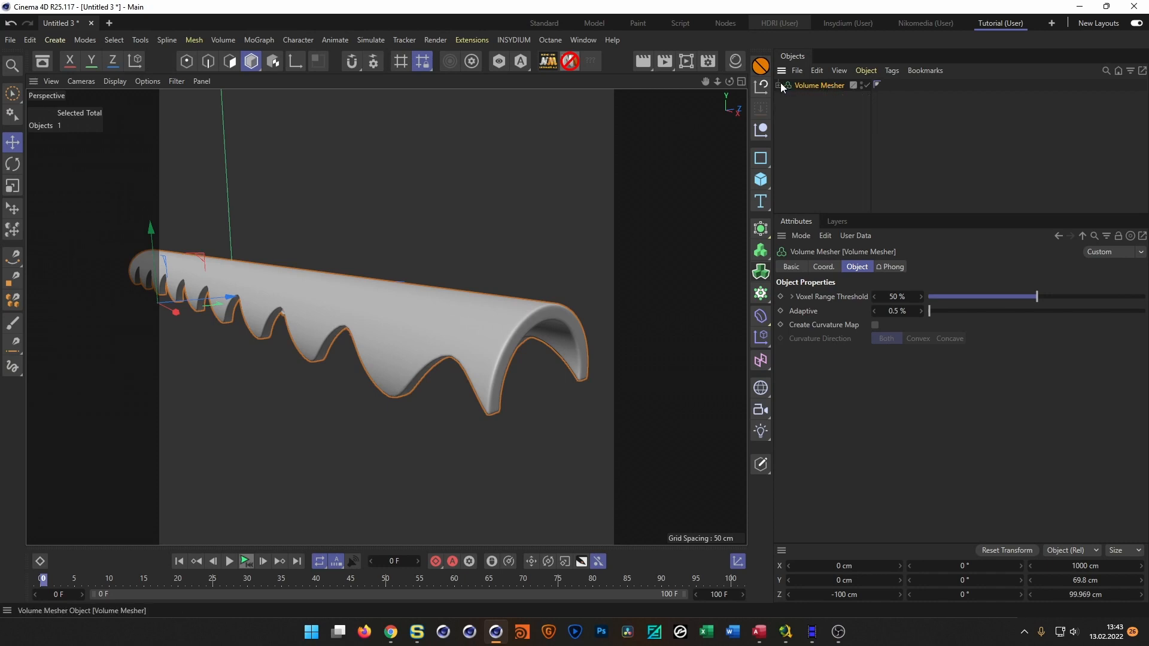
{"action": "left_click_drag", "start_coordinate": [527, 258], "coordinate": [487, 361], "text": "alt"}
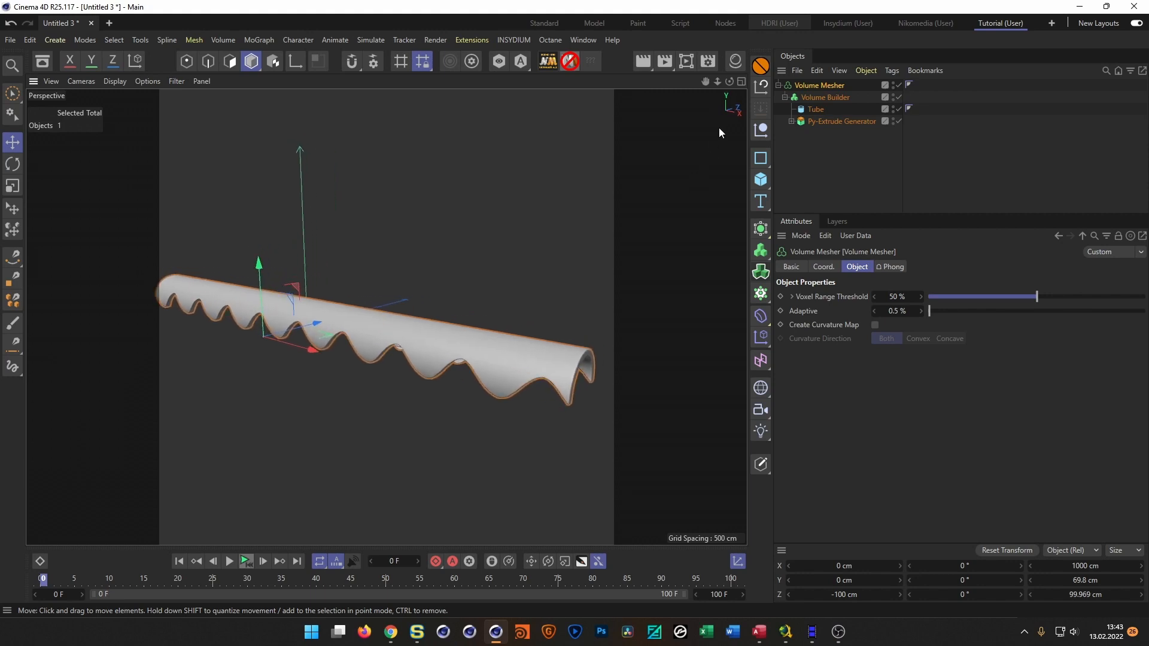
{"action": "left_click", "coordinate": [780, 85]}
{"action": "left_click", "coordinate": [780, 87]}
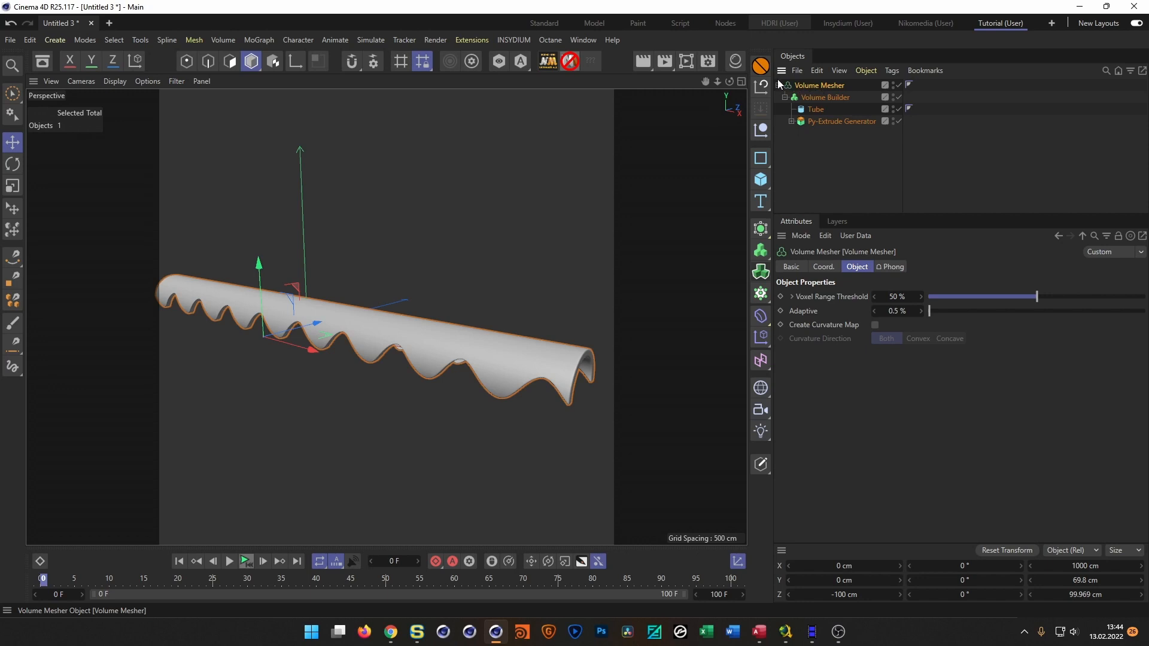
- Add a Bend deformer under the Volume Mesher with alignment set to Auto and a bend strength of 13°
{"action": "left_click", "coordinate": [792, 121]}
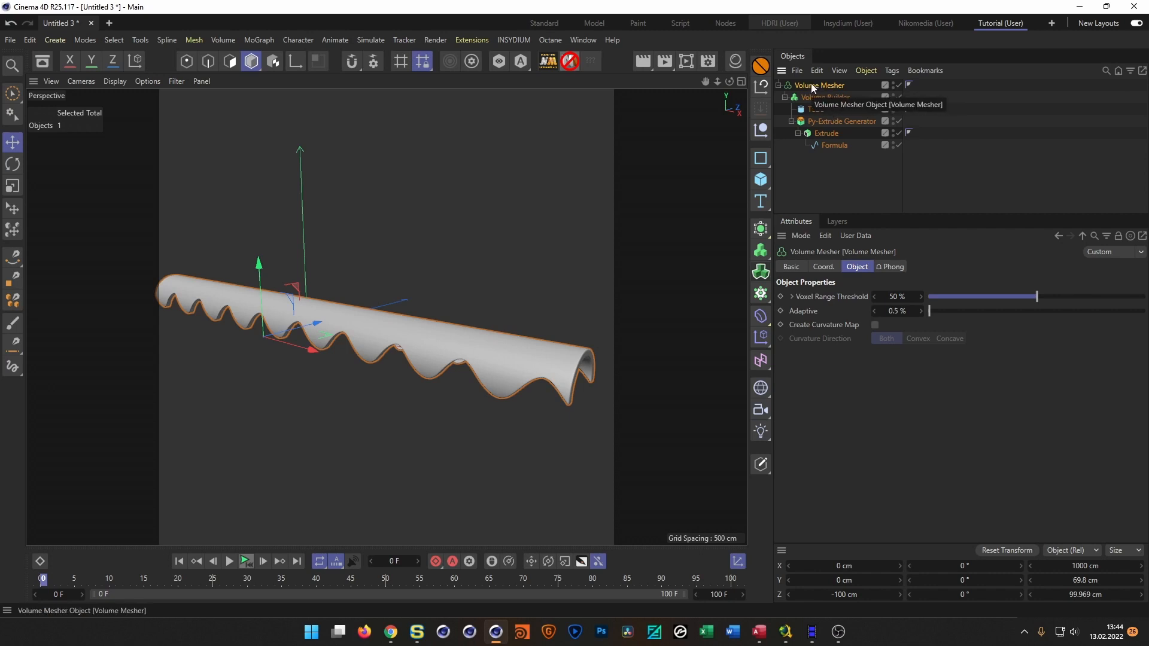
{"action": "left_click", "coordinate": [761, 316]}
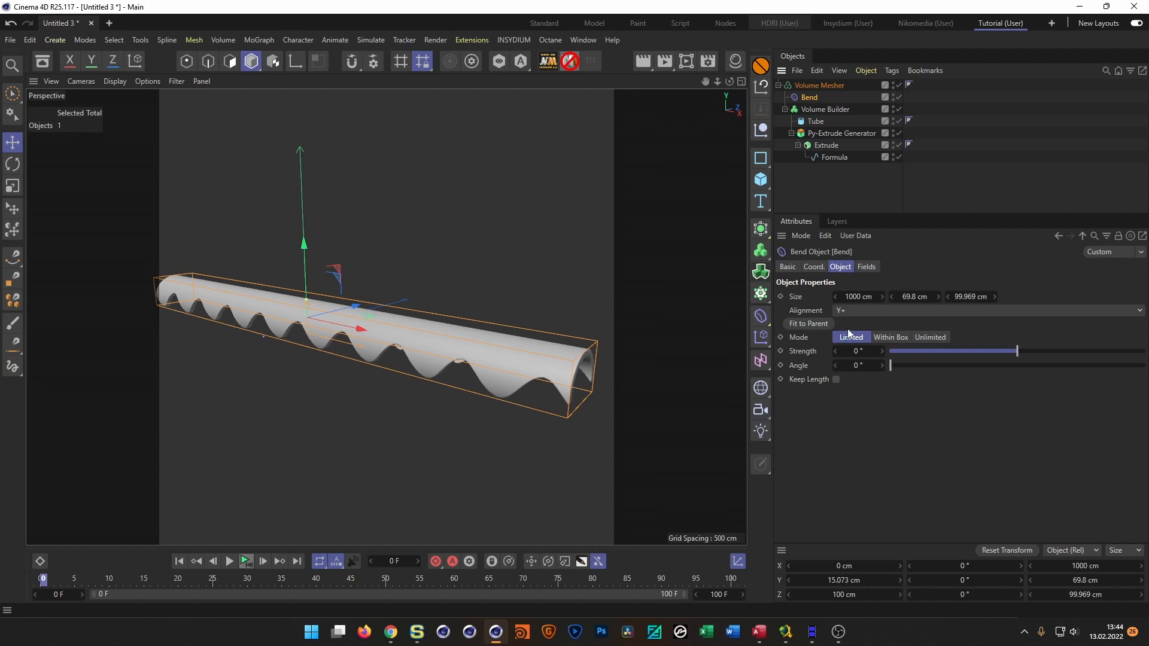
{"action": "left_click", "coordinate": [882, 311]}
{"action": "left_click", "coordinate": [878, 326]}
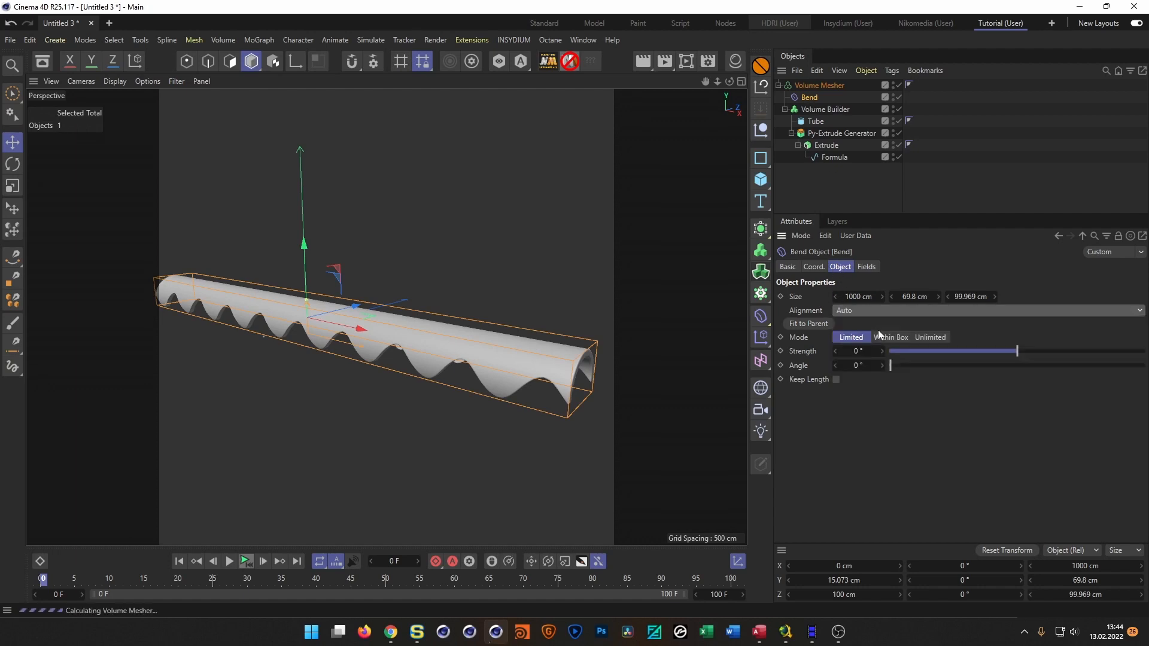
{"action": "left_click_drag", "start_coordinate": [1019, 354], "coordinate": [1023, 354]}
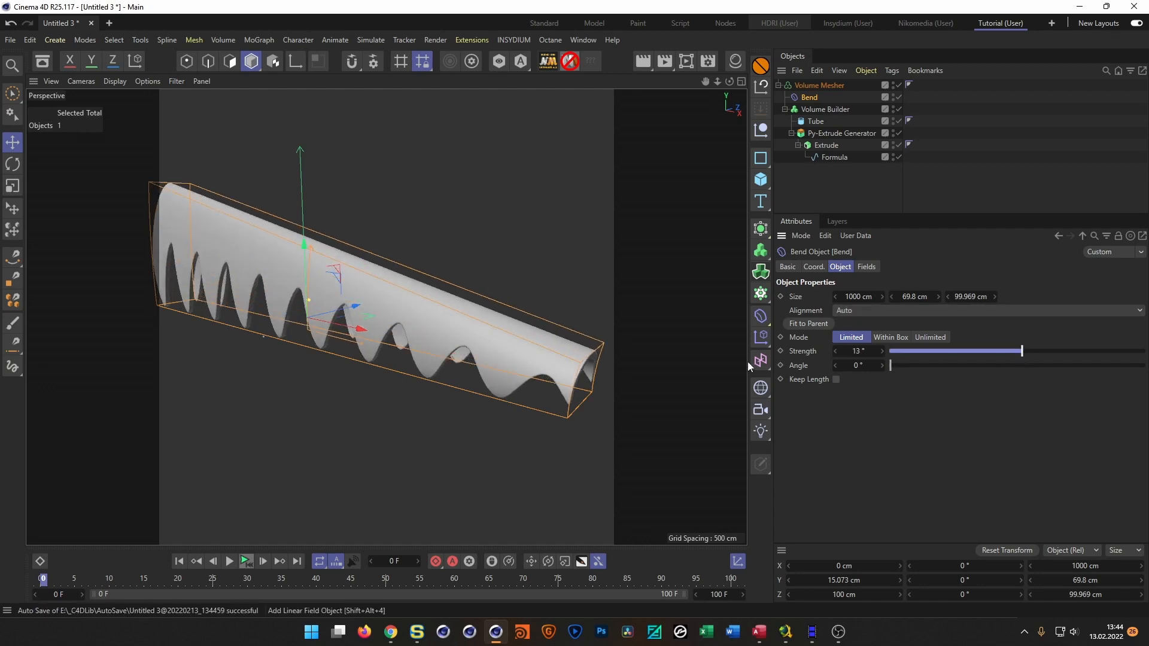
- Rotate the Bend deformer 90° in banking so it follows the tube's length, and fit it to its parent
{"action": "key", "text": "r"}
{"action": "left_click_drag", "start_coordinate": [335, 301], "coordinate": [318, 340]}
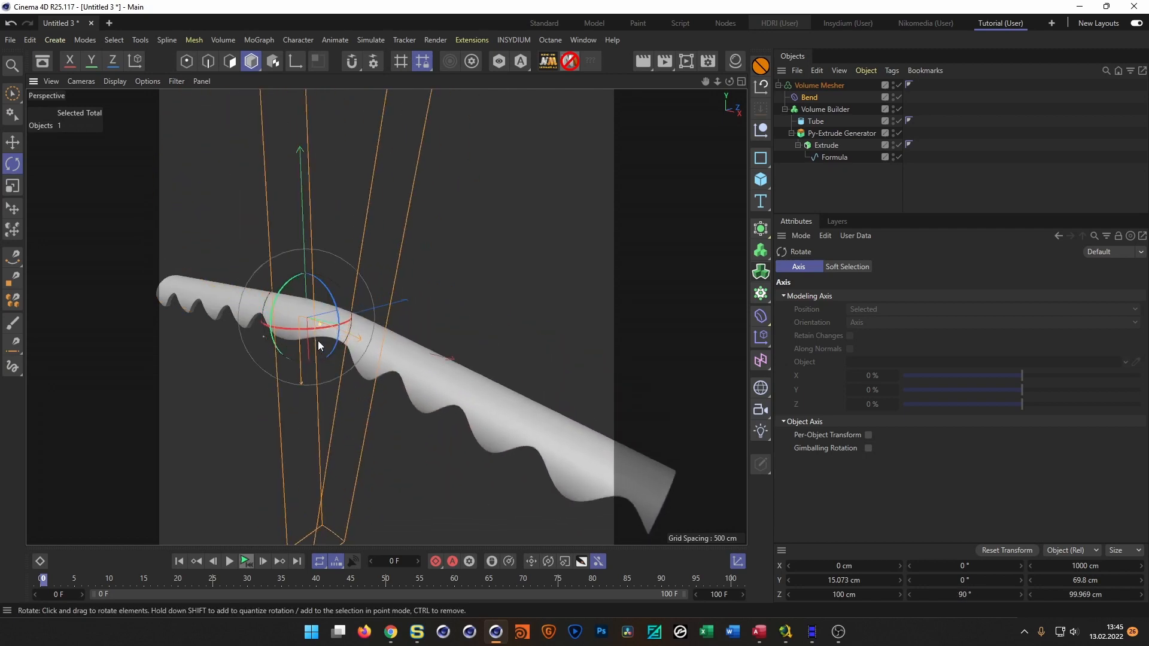
{"action": "left_click", "coordinate": [813, 98]}
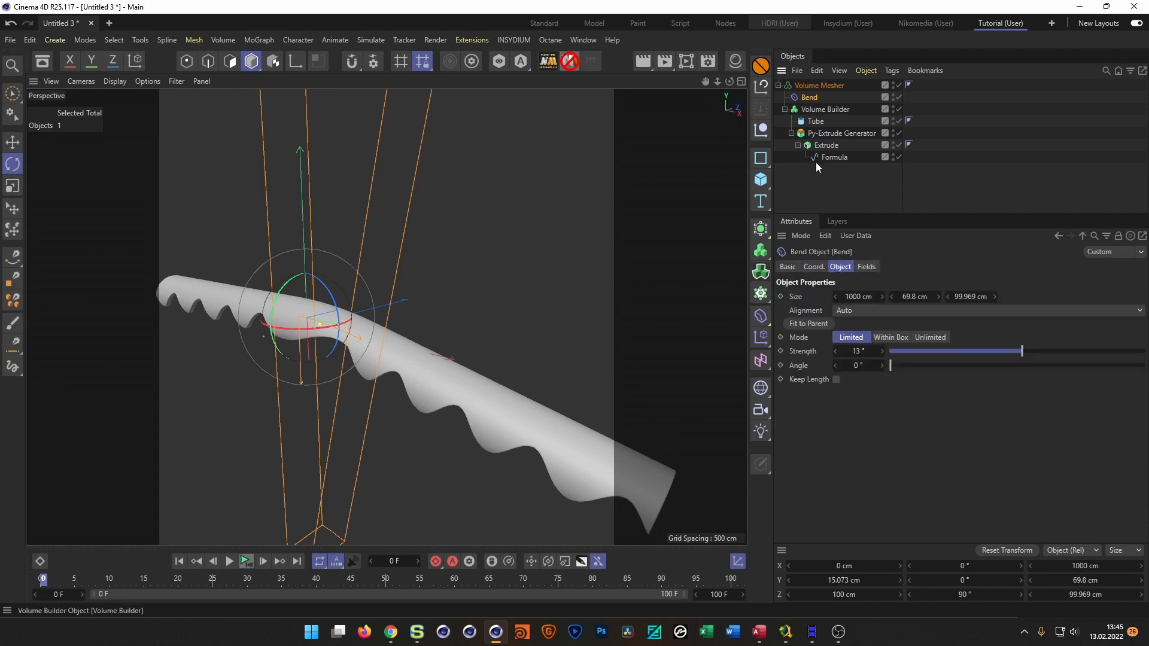
{"action": "left_click", "coordinate": [803, 323]}
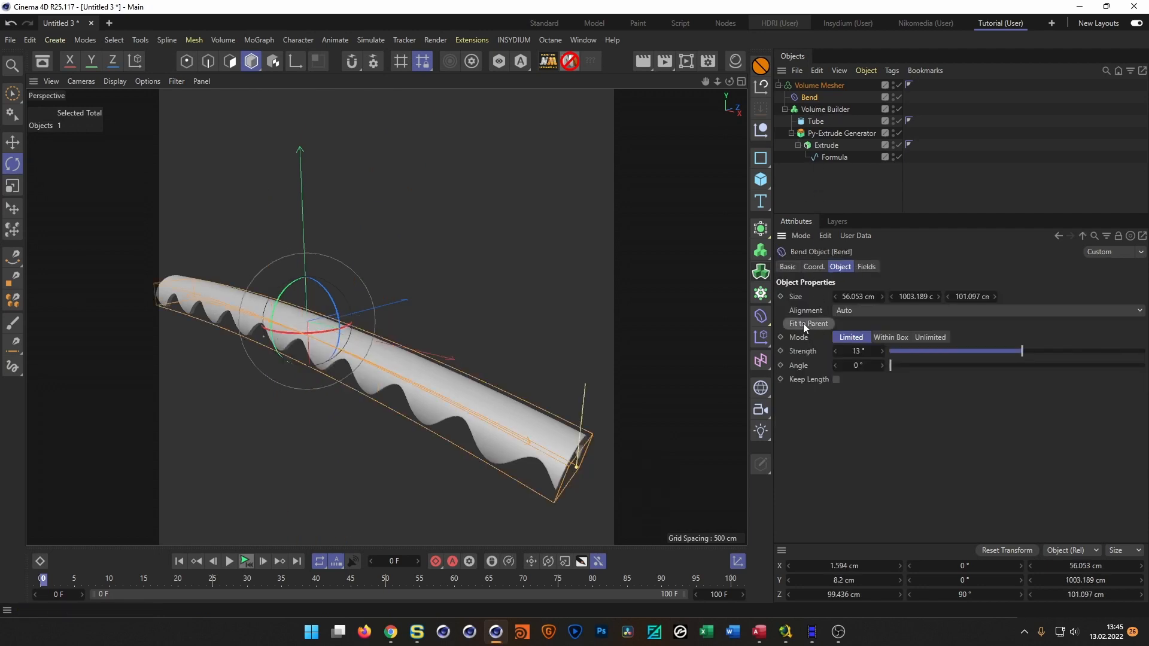
- Set the Bend deformer's Y size to 200 cm, its angle to 180° and its strength to 70°
{"action": "left_click", "coordinate": [921, 297]}
{"action": "type", "text": "200"}
{"action": "key", "text": "Return"}
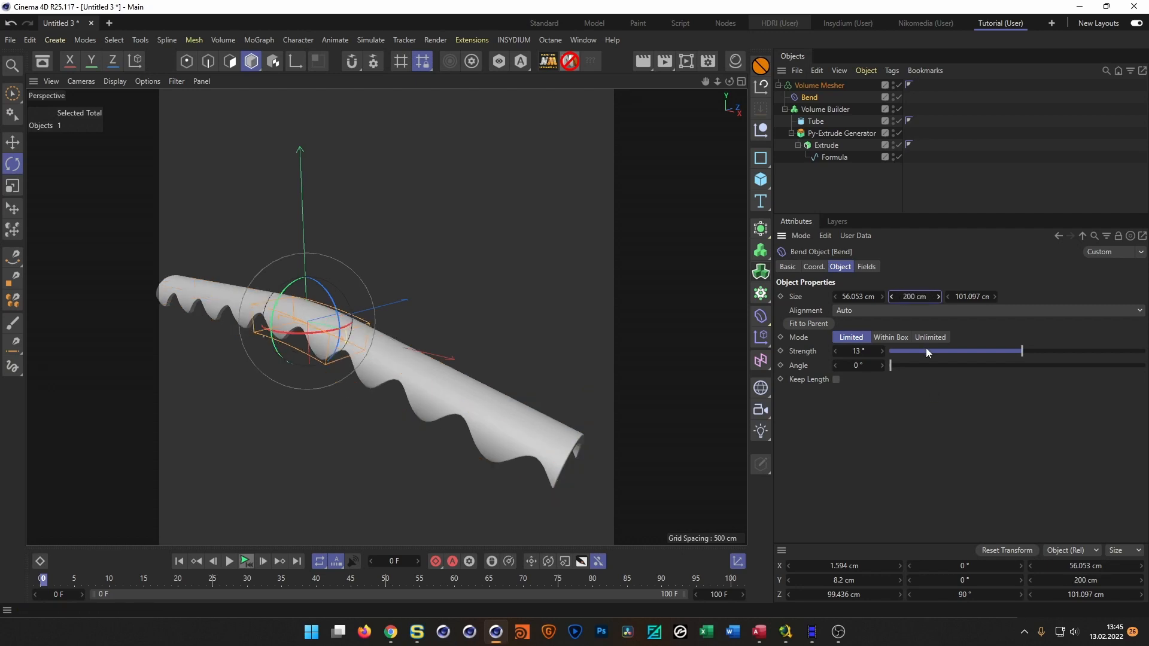
{"action": "left_click", "coordinate": [875, 366]}
{"action": "type", "text": "180"}
{"action": "key", "text": "Return"}
{"action": "left_click", "coordinate": [863, 352]}
{"action": "type", "text": "70"}
{"action": "key", "text": "Return"}
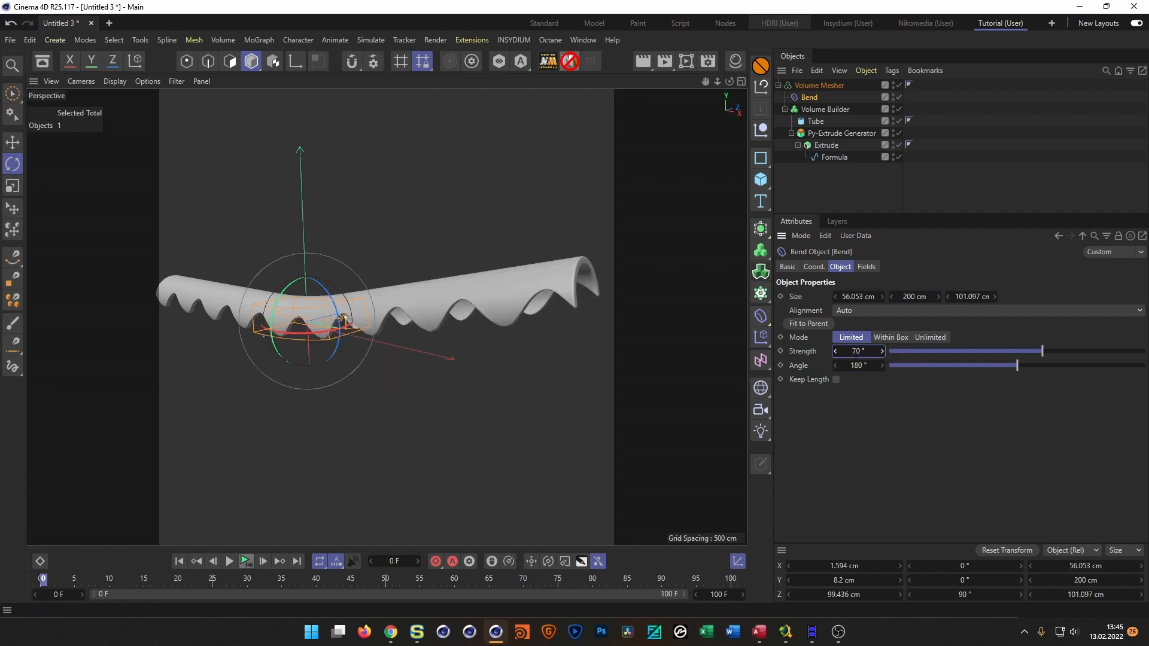
- Enable Keep Length on the Bend deformer and check the bent section of the tube up close
{"action": "scroll", "coordinate": [293, 322], "scroll_direction": "up", "scroll_amount": 3}
{"action": "middle_click_drag", "start_coordinate": [325, 293], "coordinate": [545, 340], "text": "alt"}
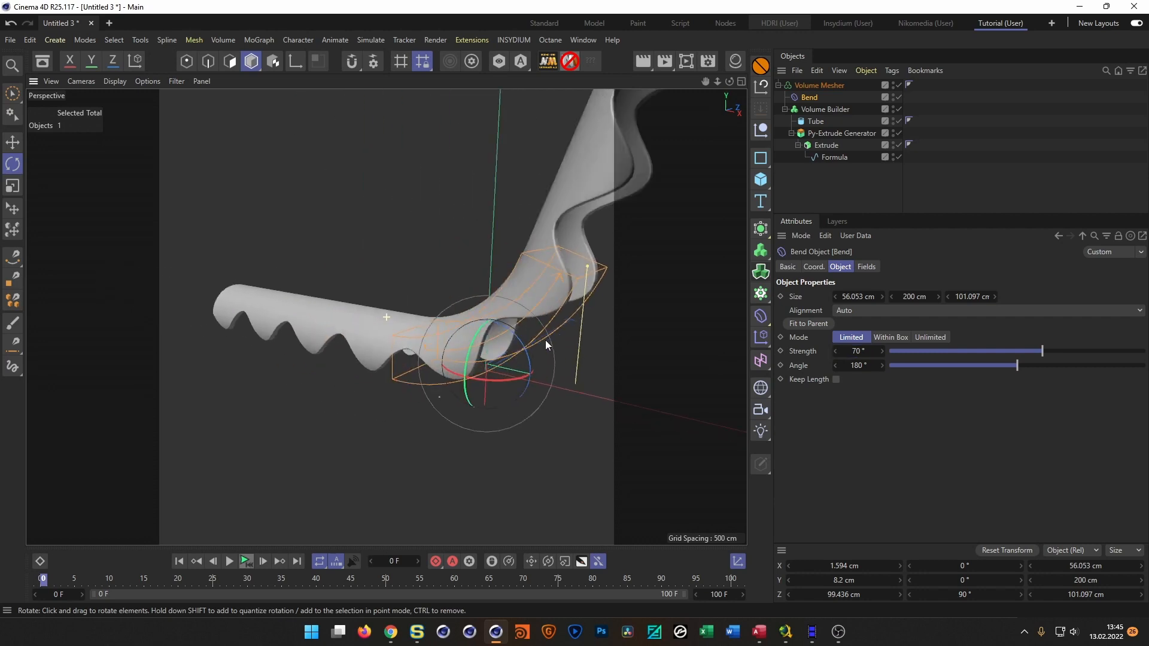
{"action": "scroll", "coordinate": [540, 324], "scroll_direction": "up", "scroll_amount": 4}
{"action": "left_click_drag", "start_coordinate": [541, 322], "coordinate": [447, 325], "text": "alt"}
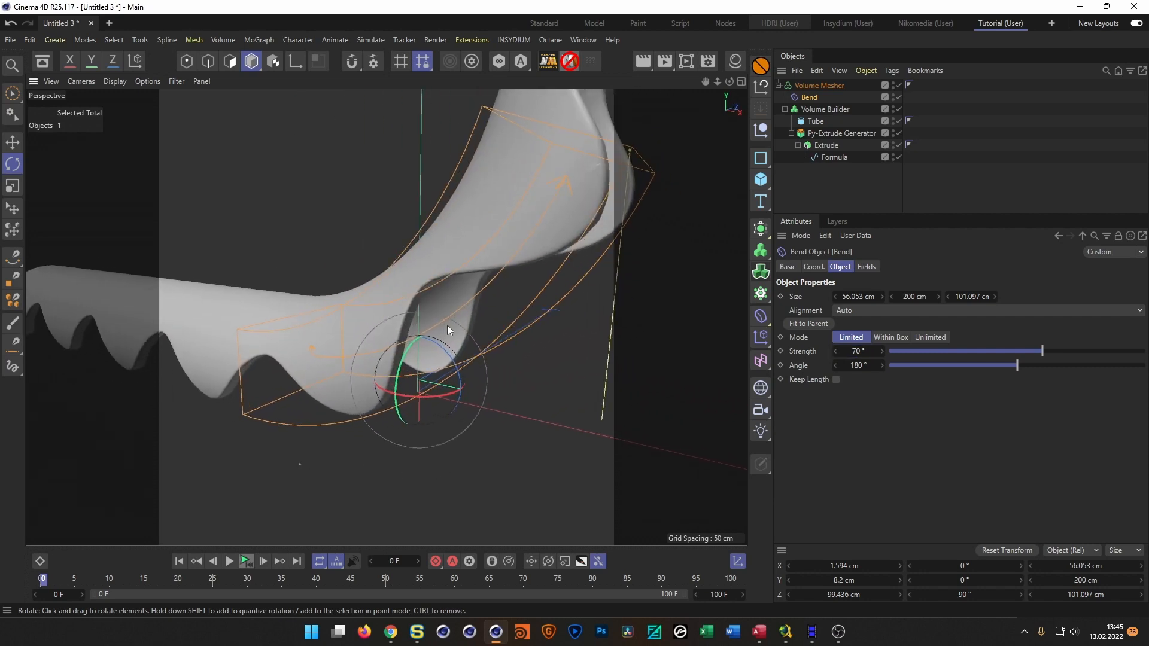
{"action": "left_click", "coordinate": [836, 380]}
{"action": "left_click_drag", "start_coordinate": [518, 312], "coordinate": [401, 344], "text": "alt"}
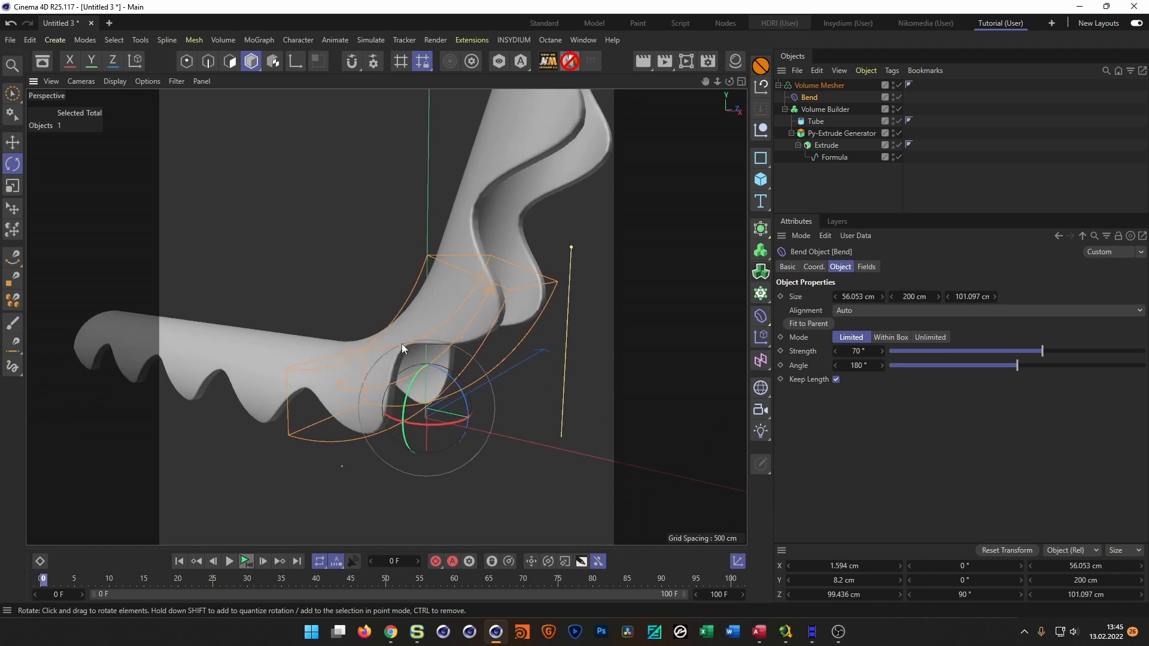
- Try moving the Volume Mesher along its X axis and open its coordinates
{"action": "left_click", "coordinate": [817, 86]}
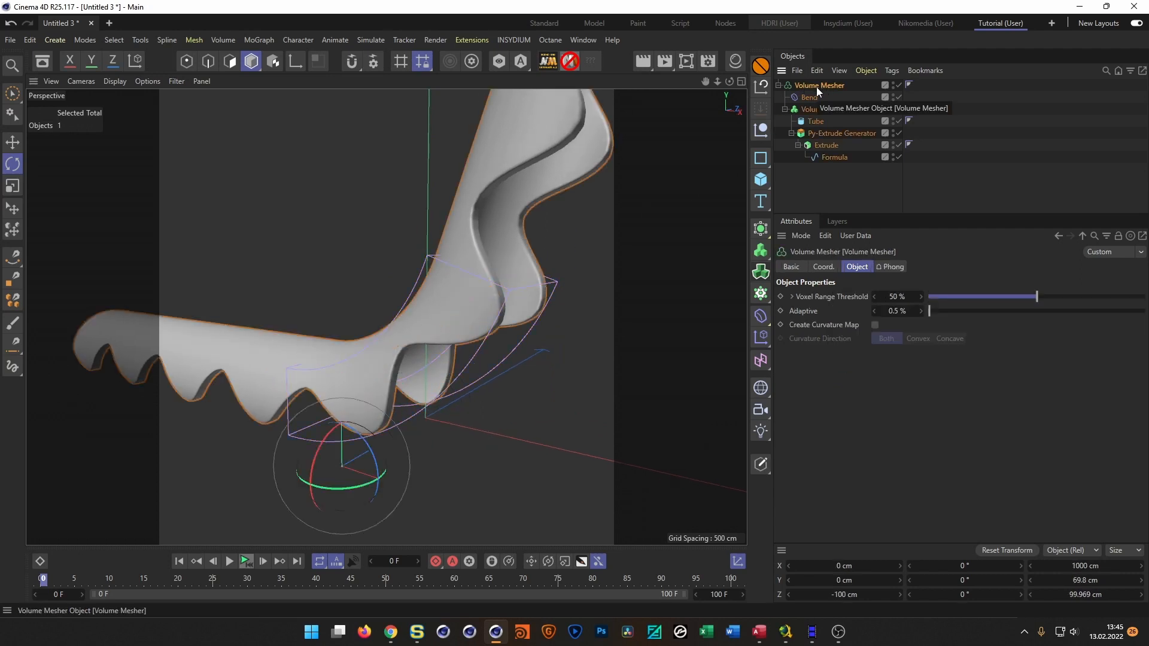
{"action": "key", "text": "e"}
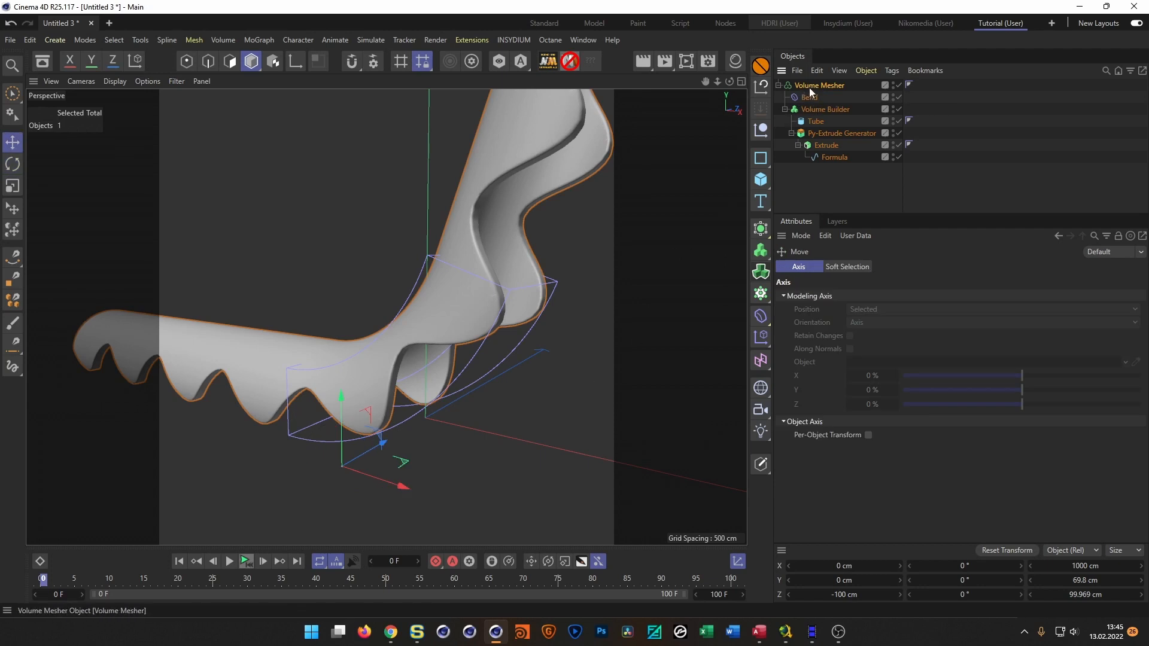
{"action": "mouse_move", "coordinate": [403, 483]}
{"action": "left_mouse_down"}
{"action": "mouse_move", "coordinate": [200, 454]}
{"action": "mouse_move", "coordinate": [458, 481]}
{"action": "mouse_move", "coordinate": [358, 460]}
{"action": "mouse_move", "coordinate": [392, 473]}
{"action": "left_mouse_up"}
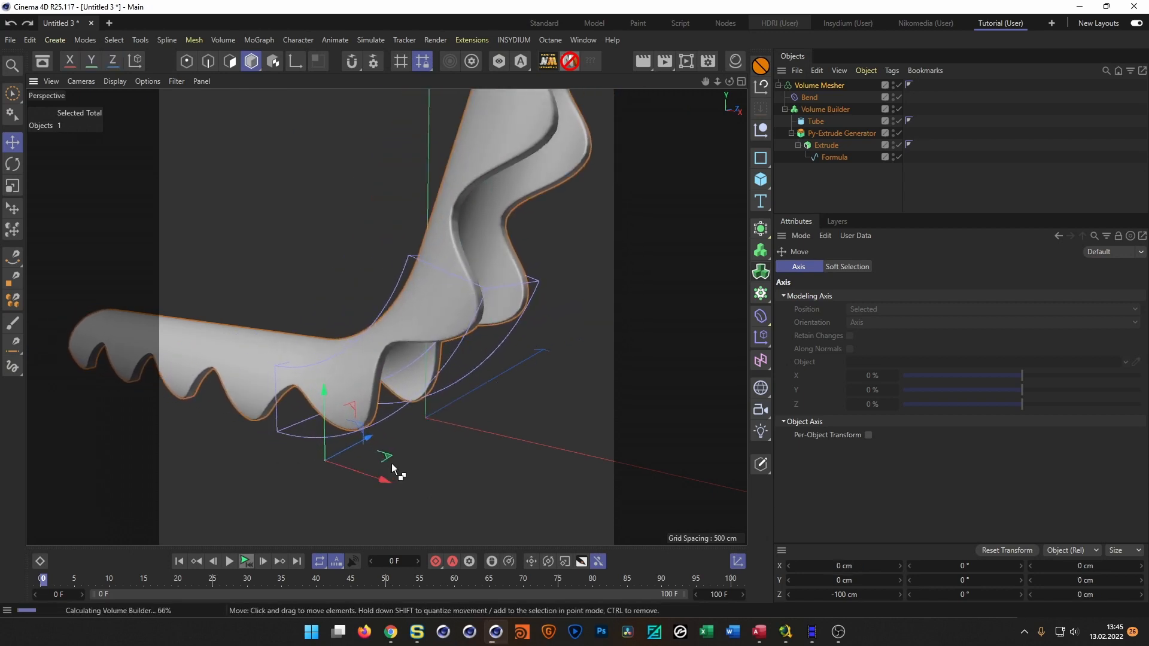
{"action": "left_click", "coordinate": [813, 85]}
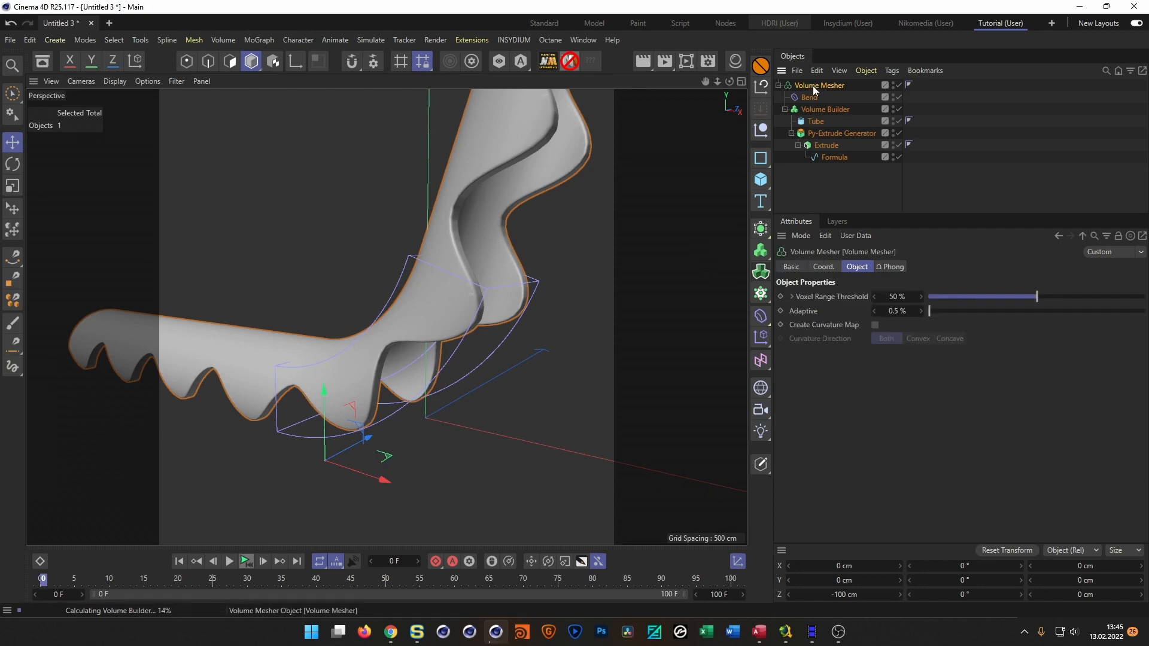
{"action": "left_click", "coordinate": [822, 267]}
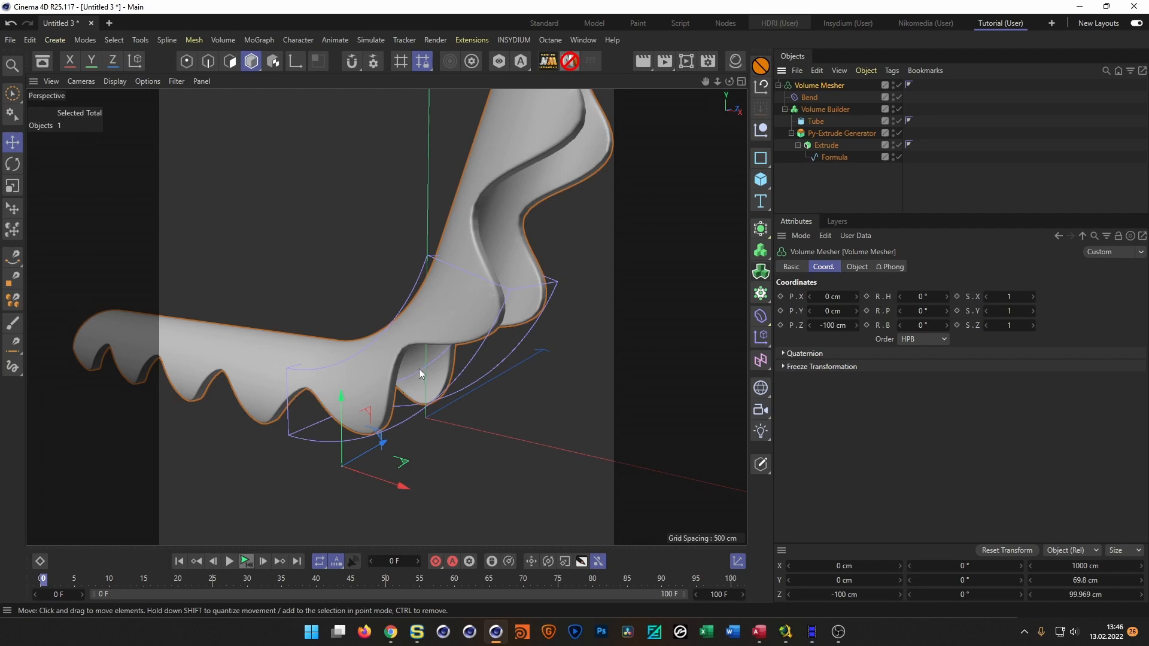
- Examine the bent tube from the front and side in relation to the Volume Mesher's axis
{"action": "left_click_drag", "start_coordinate": [430, 394], "coordinate": [537, 370], "text": "alt"}
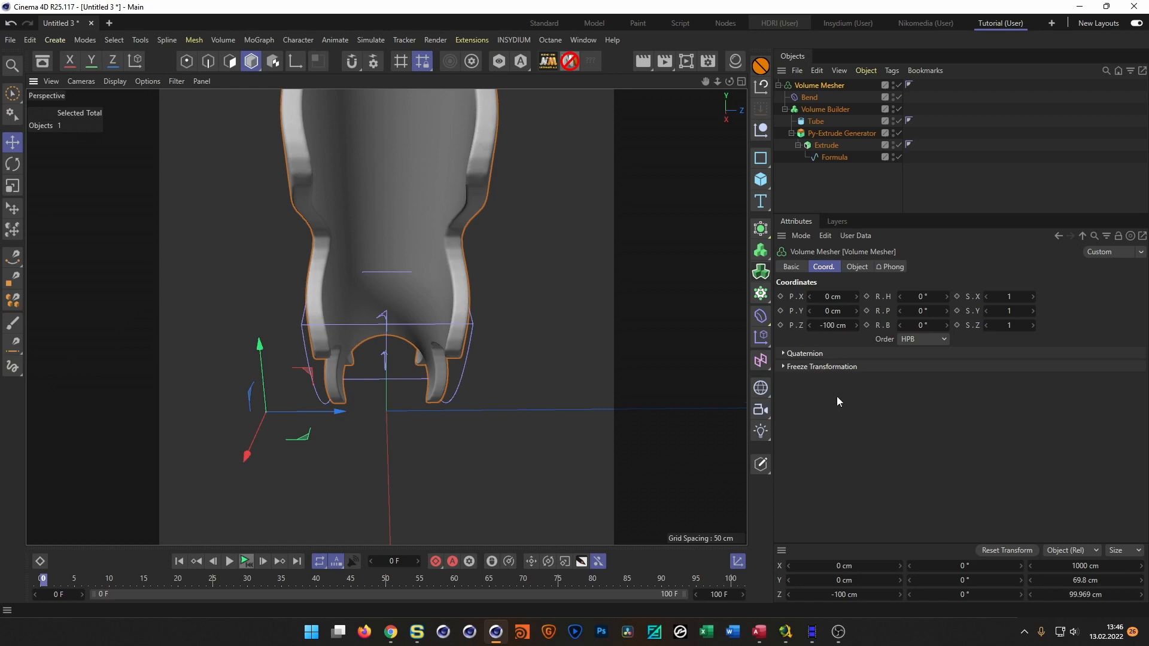
{"action": "left_click", "coordinate": [838, 186]}
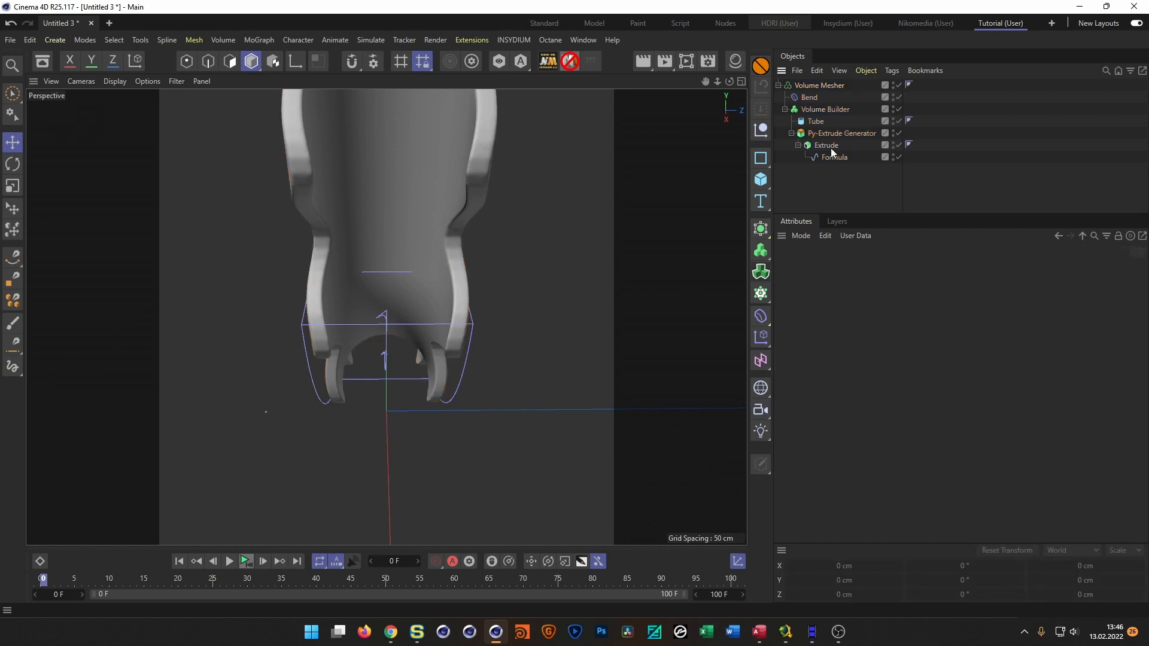
{"action": "left_click", "coordinate": [816, 84]}
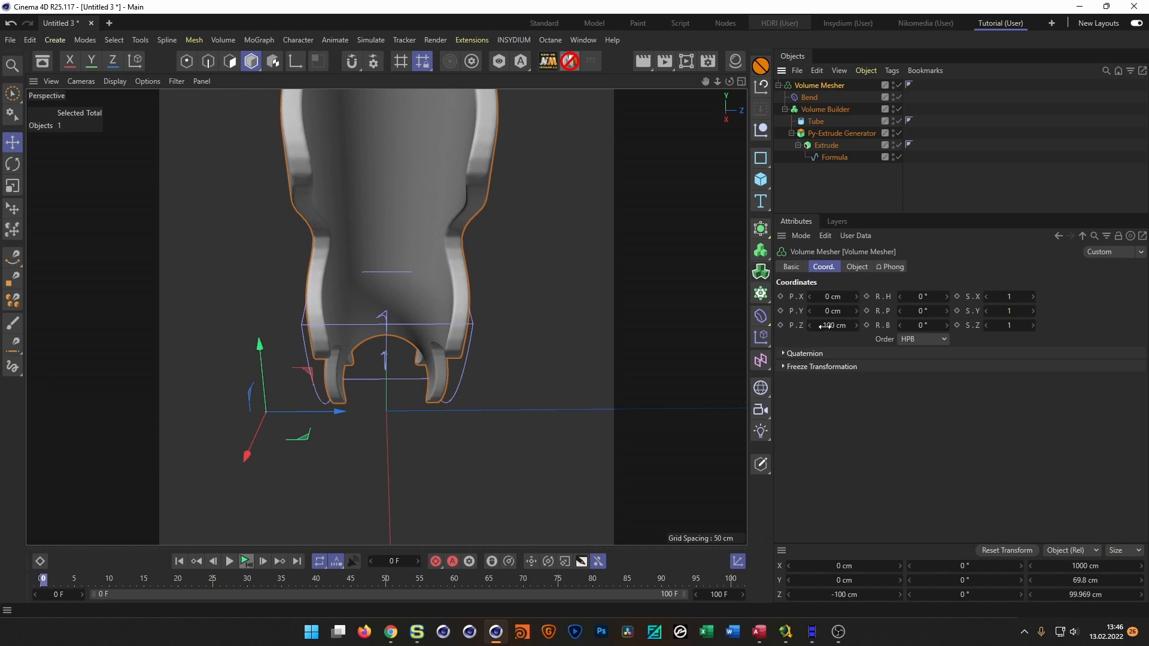
{"action": "left_click_drag", "start_coordinate": [611, 335], "coordinate": [221, 252], "text": "alt"}
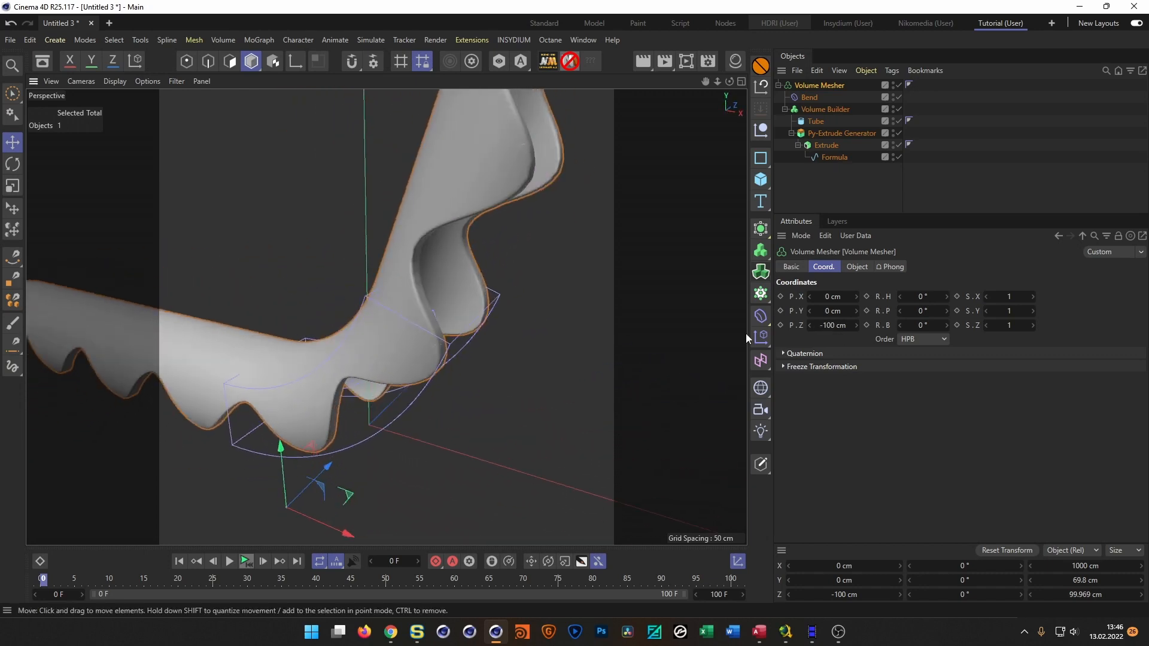
{"action": "left_click_drag", "start_coordinate": [338, 337], "coordinate": [396, 405], "text": "alt"}
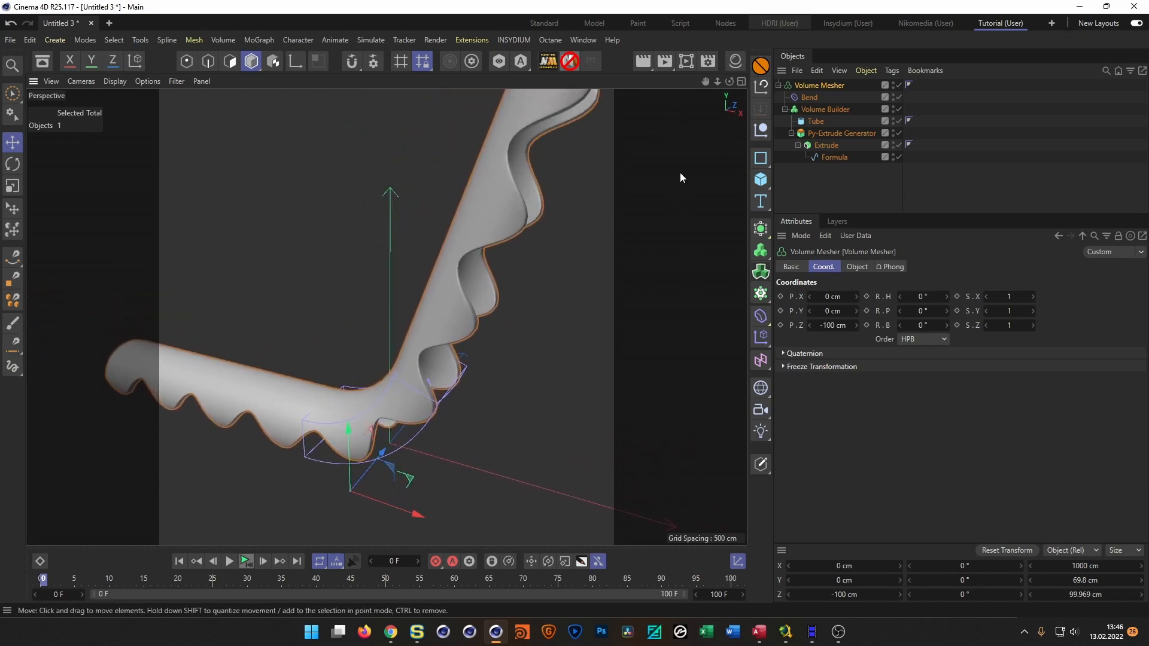
- Add a Null, nest the Volume Mesher inside it, and place the Bend directly under the Null above the Volume Mesher
{"action": "left_click", "coordinate": [761, 130]}
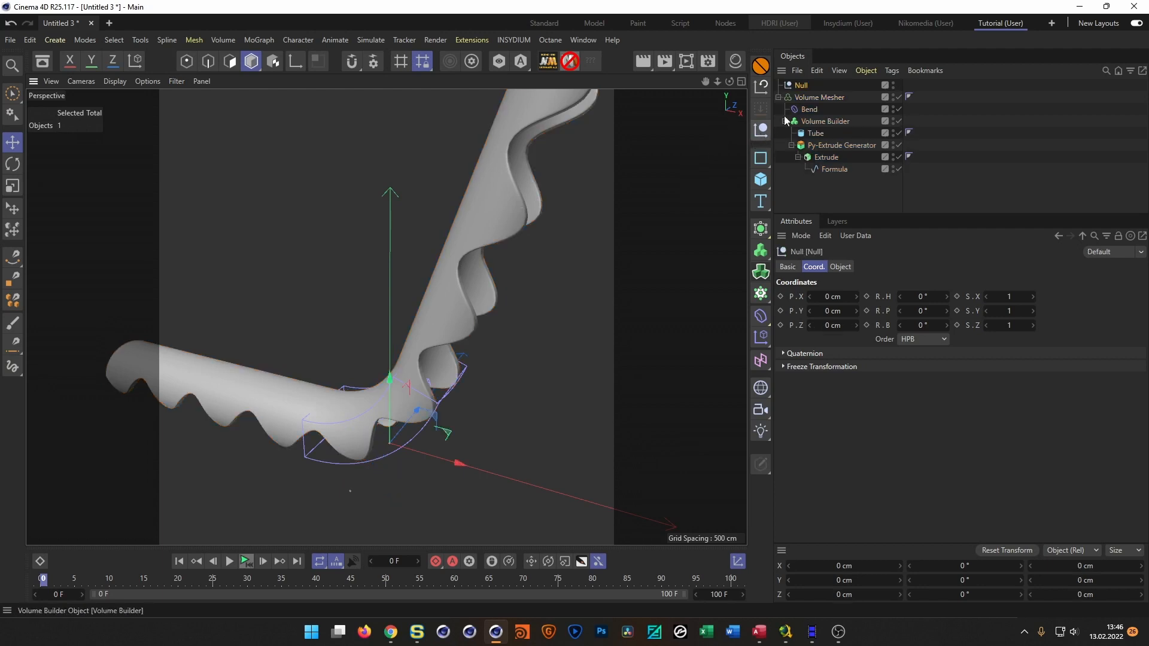
{"action": "left_click_drag", "start_coordinate": [802, 101], "coordinate": [802, 87]}
{"action": "left_click", "coordinate": [817, 110]}
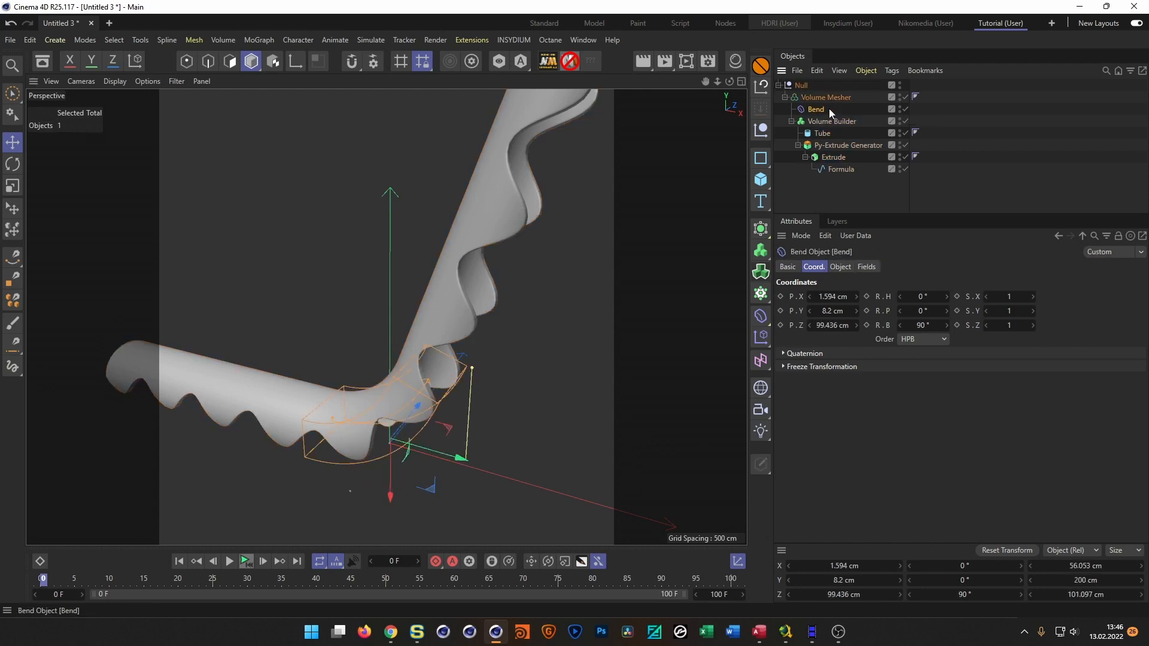
{"action": "left_click_drag", "start_coordinate": [816, 111], "coordinate": [813, 97]}
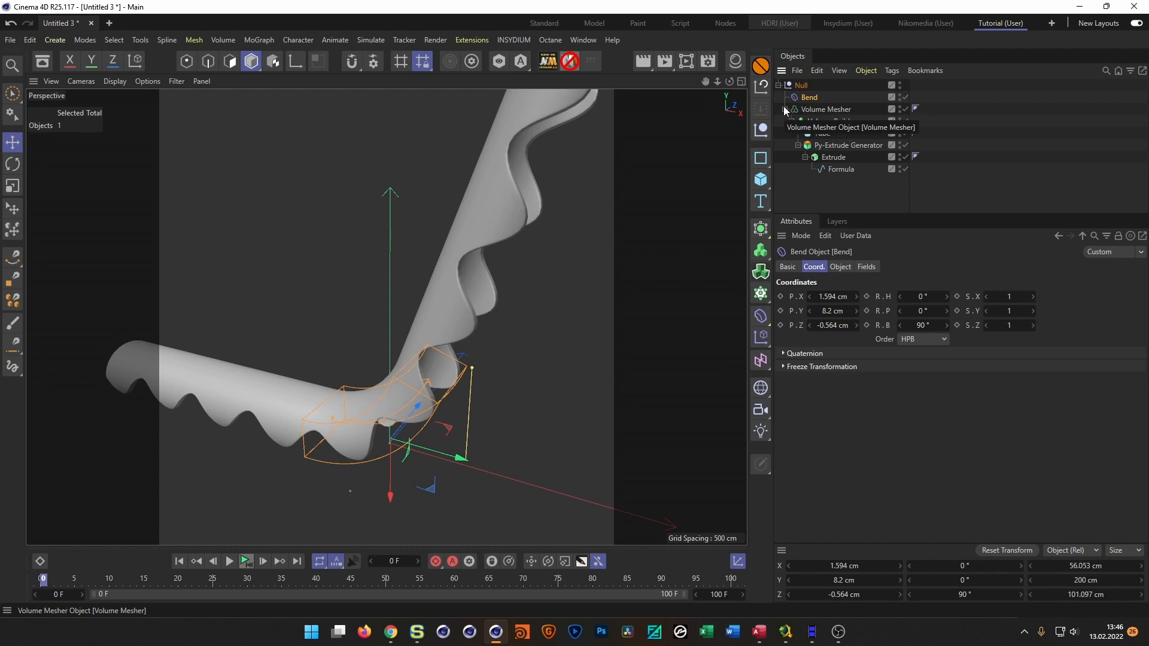
- Try sliding the Volume Mesher along its X axis through the Bend deformer, and undo the move
{"action": "left_click", "coordinate": [825, 109]}
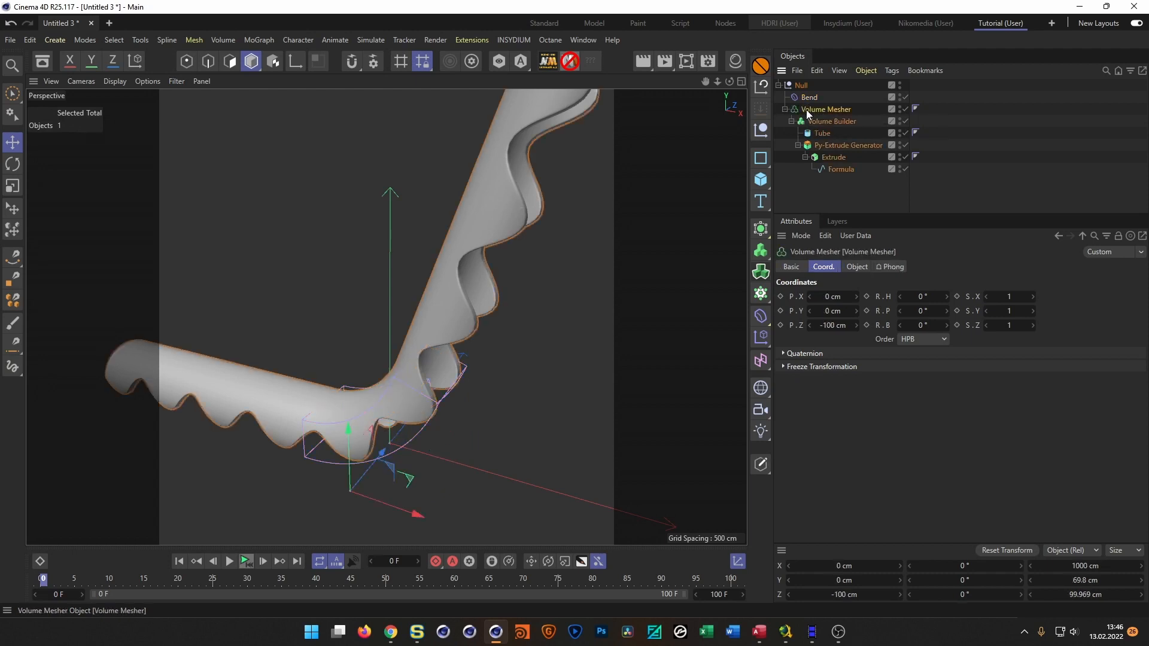
{"action": "left_click_drag", "start_coordinate": [419, 514], "coordinate": [352, 507]}
{"action": "key", "text": "ctrl+z"}
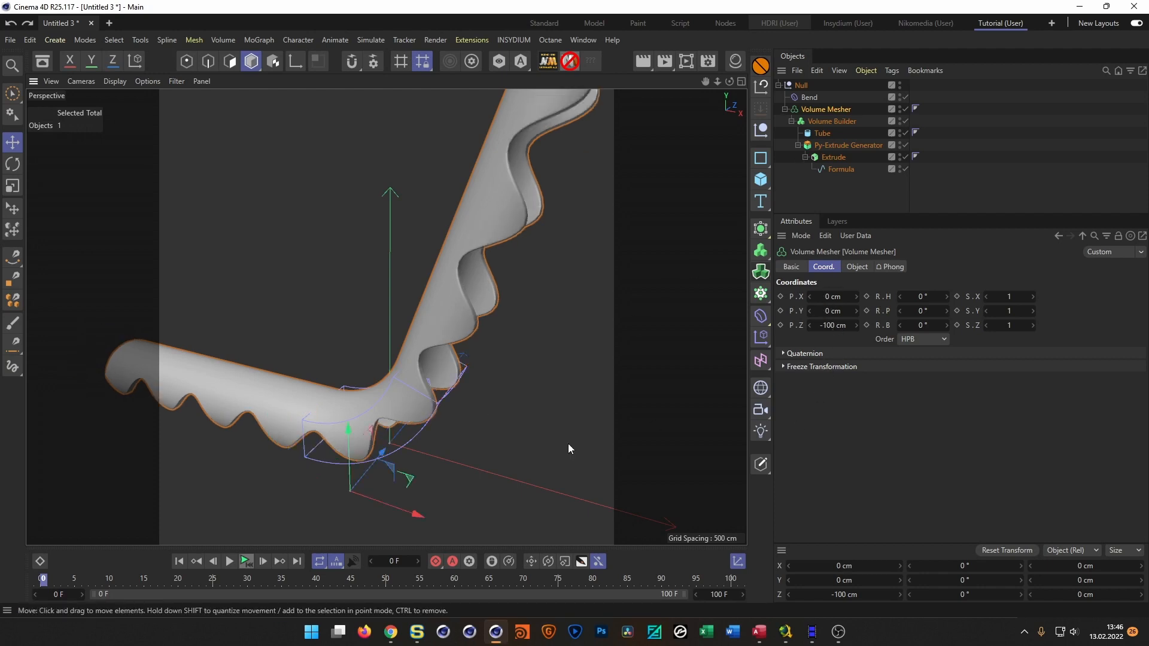
- Switch back from the Instagram reference to Cinema 4D and add a Capsule oriented along +X
{"action": "left_click_drag", "start_coordinate": [428, 343], "coordinate": [462, 333], "text": "alt"}
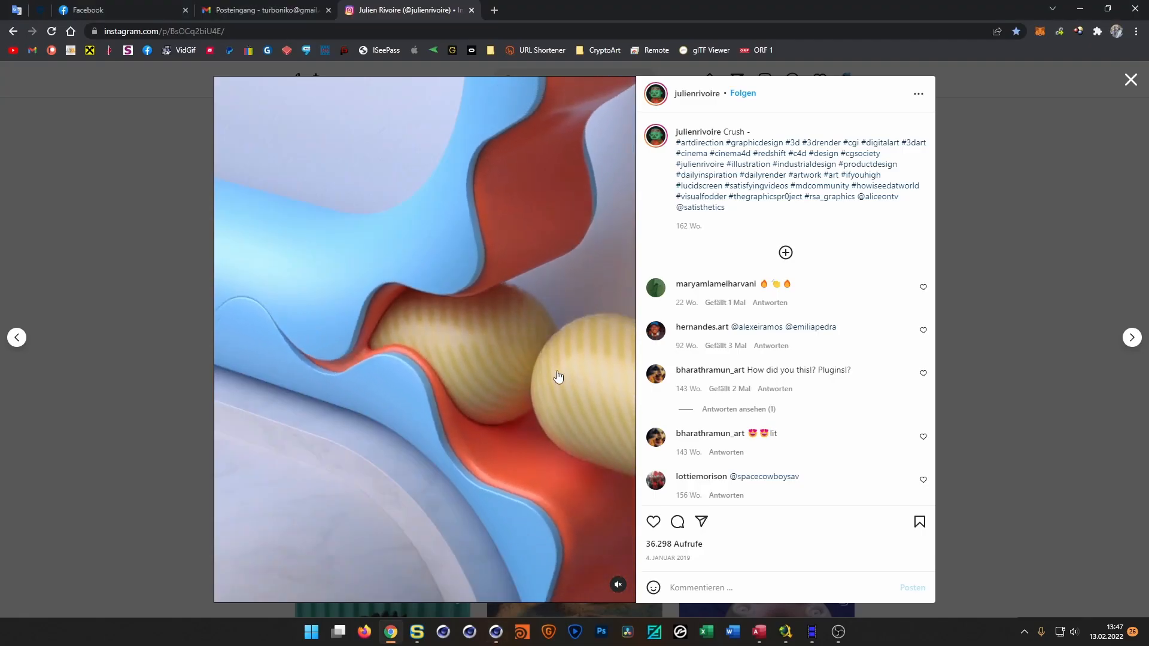
{"action": "key", "text": "alt+Tab"}
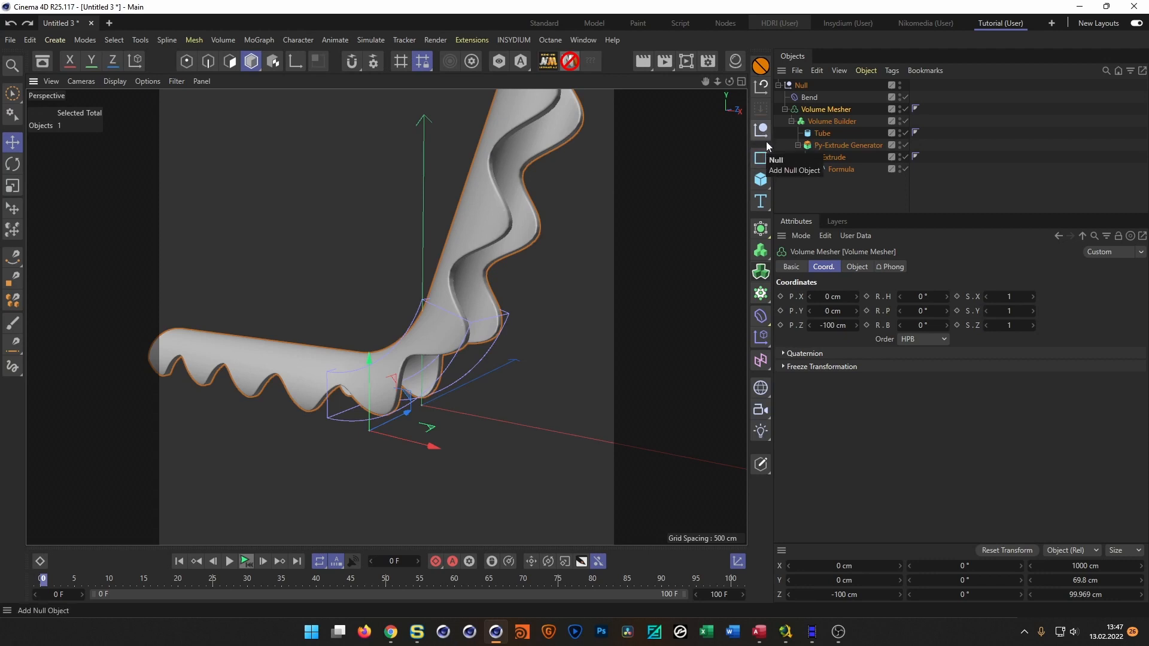
{"action": "left_click", "coordinate": [763, 187]}
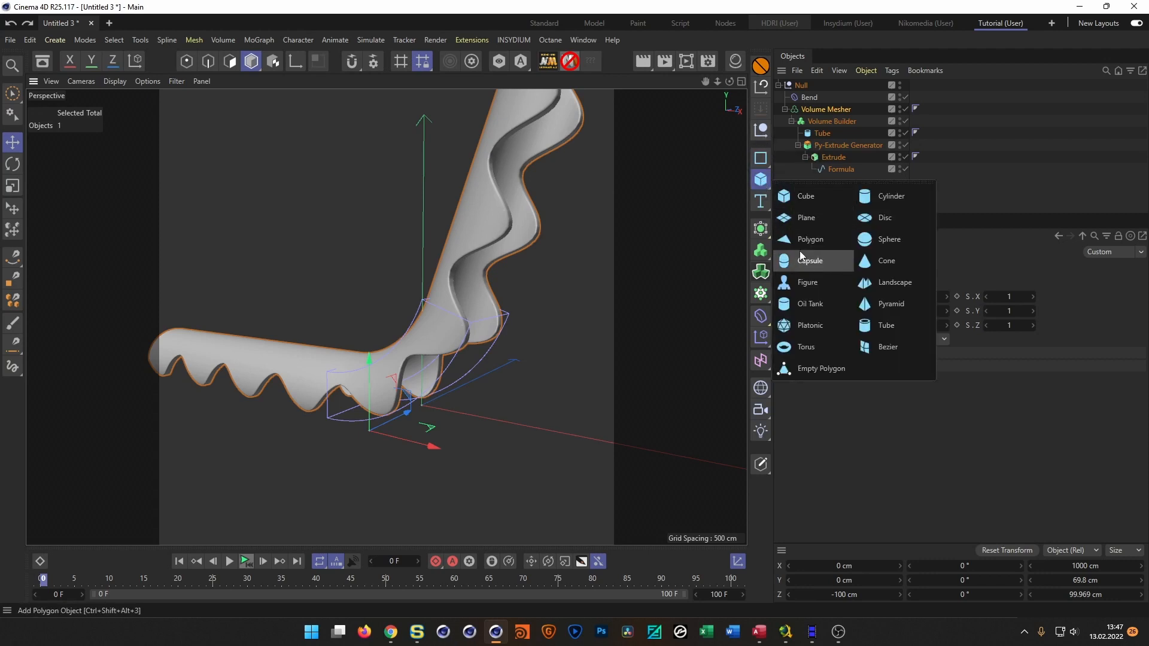
{"action": "left_click", "coordinate": [798, 261]}
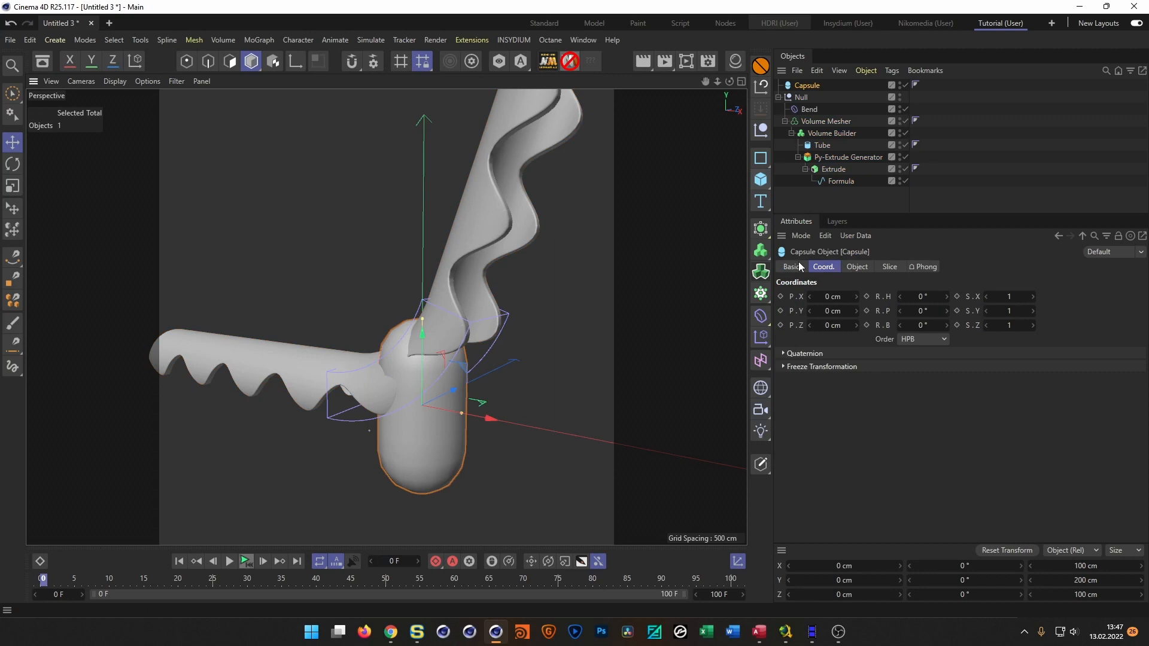
{"action": "left_click", "coordinate": [858, 267]}
{"action": "left_click", "coordinate": [860, 369]}
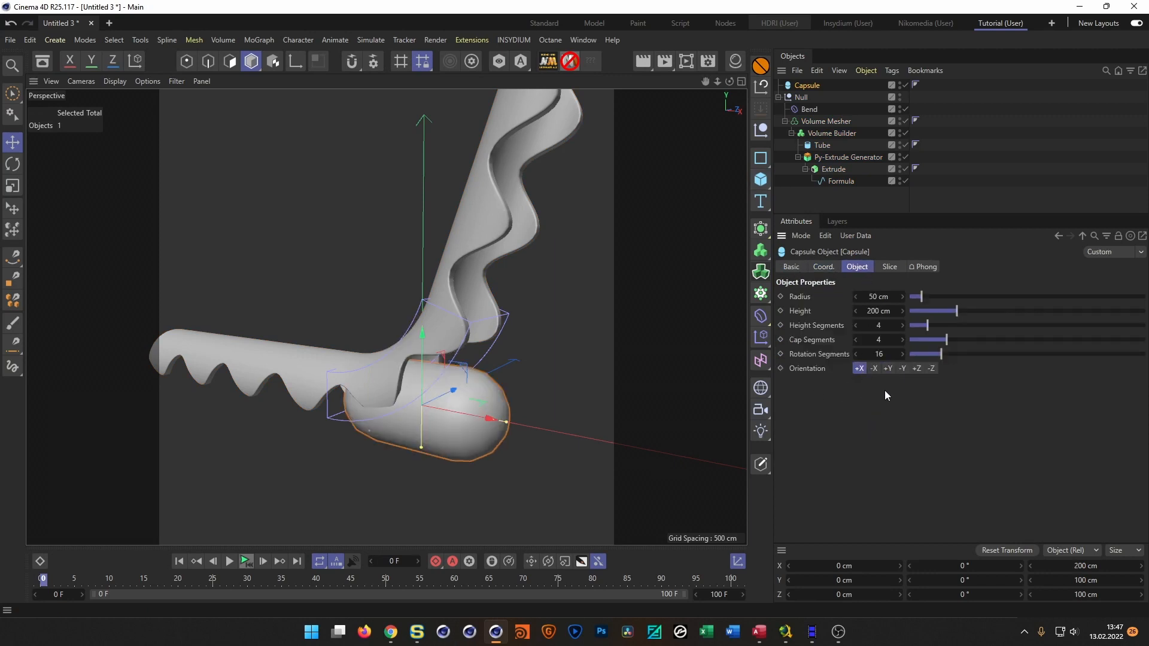
- Set the capsule's radius to 40 cm and its height to 120 cm
{"action": "left_click", "coordinate": [884, 298]}
{"action": "type", "text": "40"}
{"action": "key", "text": "Return"}
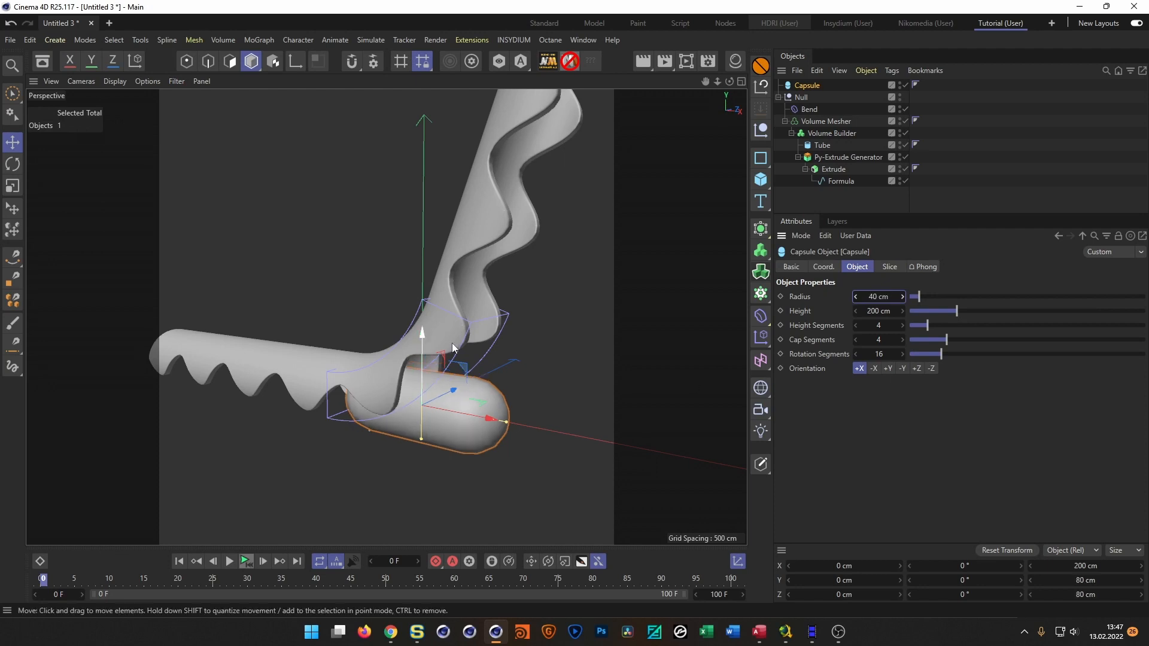
{"action": "scroll", "coordinate": [419, 386], "scroll_direction": "up", "scroll_amount": 4}
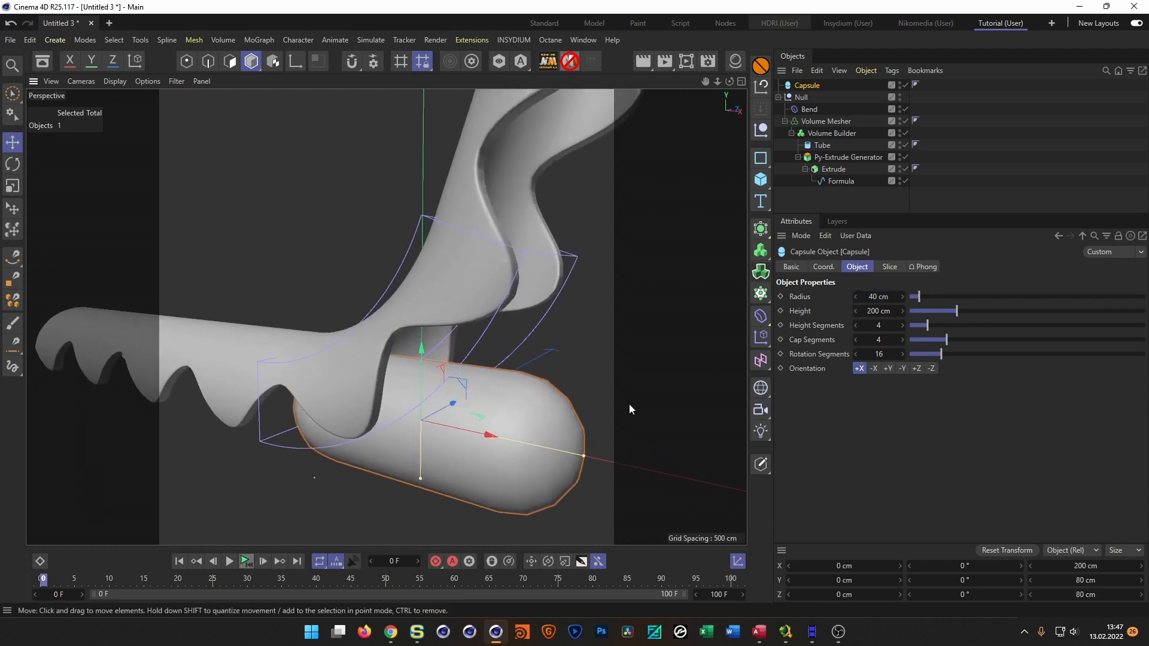
{"action": "left_click", "coordinate": [879, 311]}
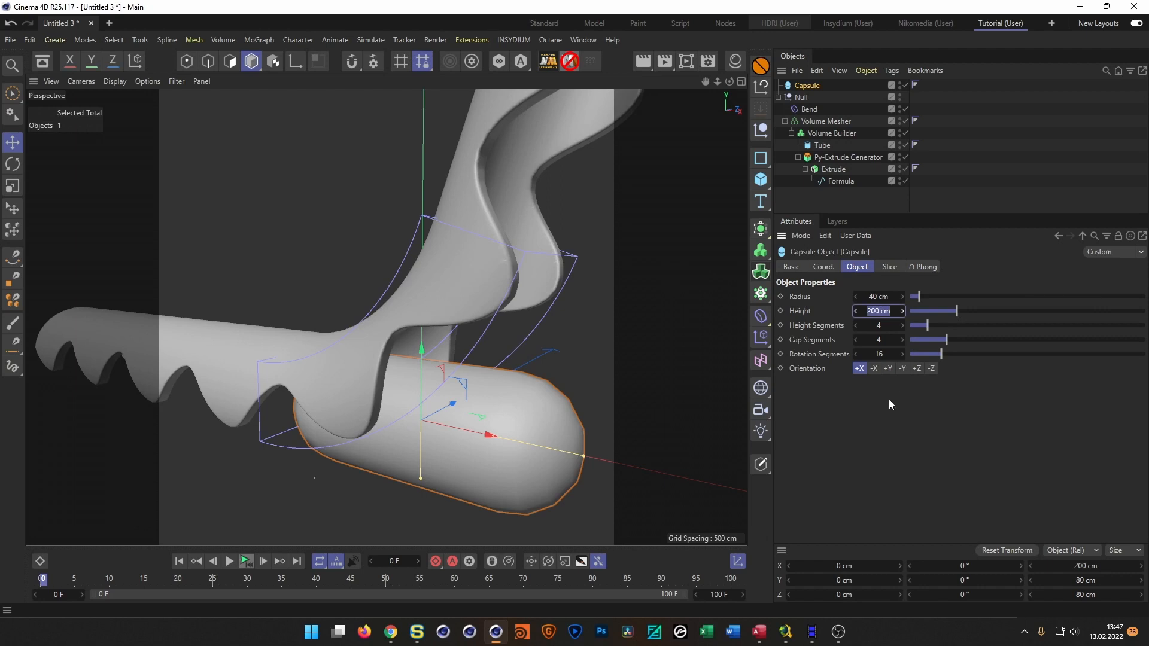
{"action": "type", "text": "120"}
{"action": "key", "text": "Return"}
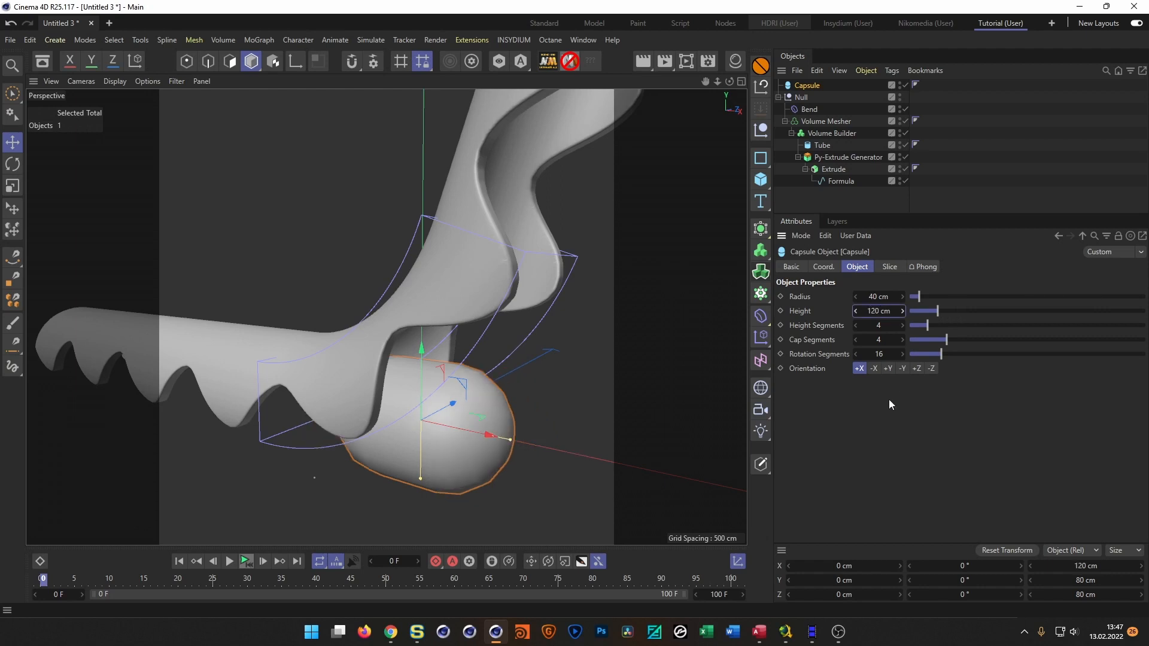
- Set both the capsule's height segments and cap segments to 10
{"action": "left_click", "coordinate": [878, 325]}
{"action": "type", "text": "10"}
{"action": "key", "text": "Tab"}
{"action": "type", "text": "10"}
{"action": "key", "text": "Return"}
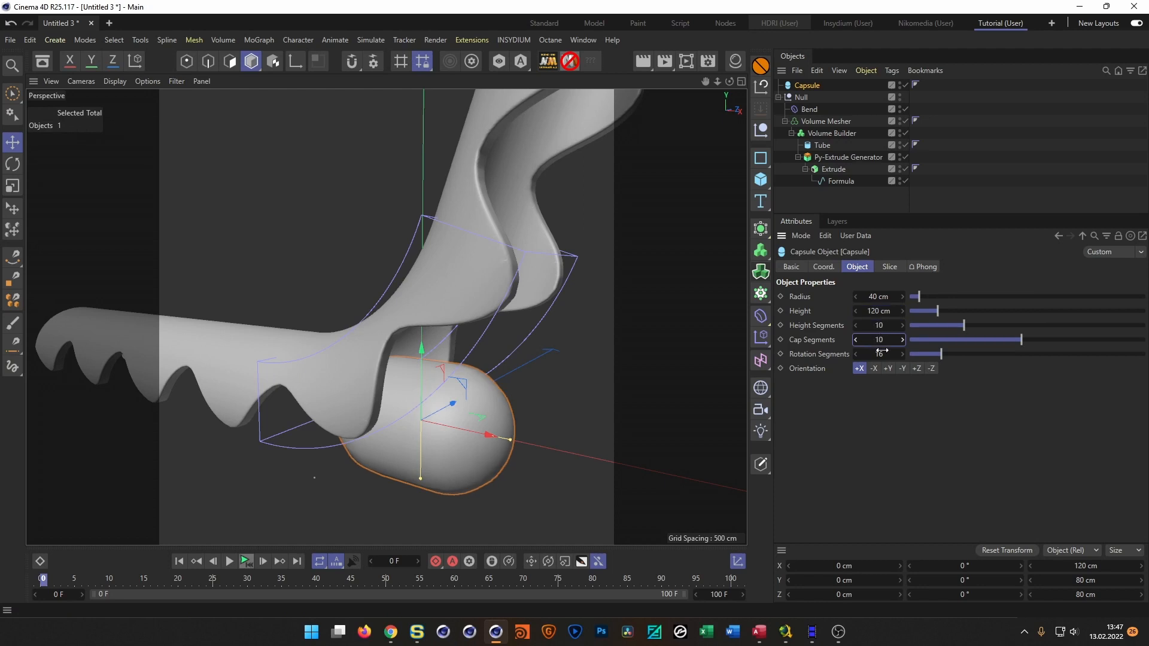
- Switch the viewport display to Gouraud Shading (Lines) to inspect the capsule's segments beside the tube mesh
{"action": "key", "text": "n"}
{"action": "key", "text": "b"}
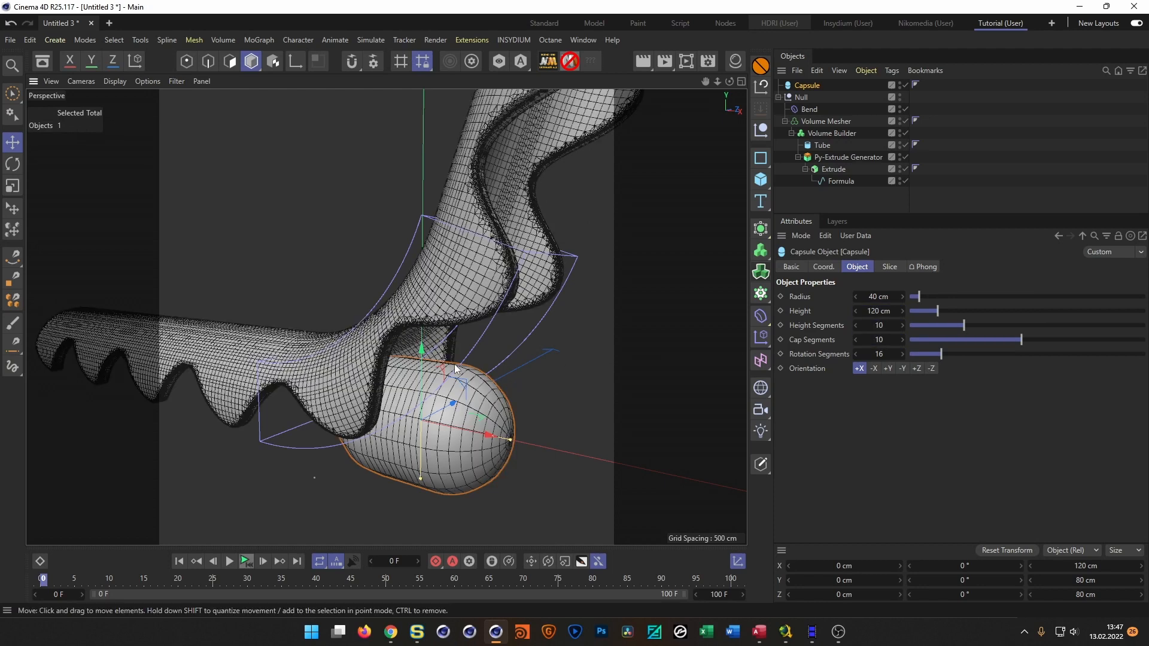
{"action": "scroll", "coordinate": [455, 368], "scroll_direction": "up", "scroll_amount": 6}
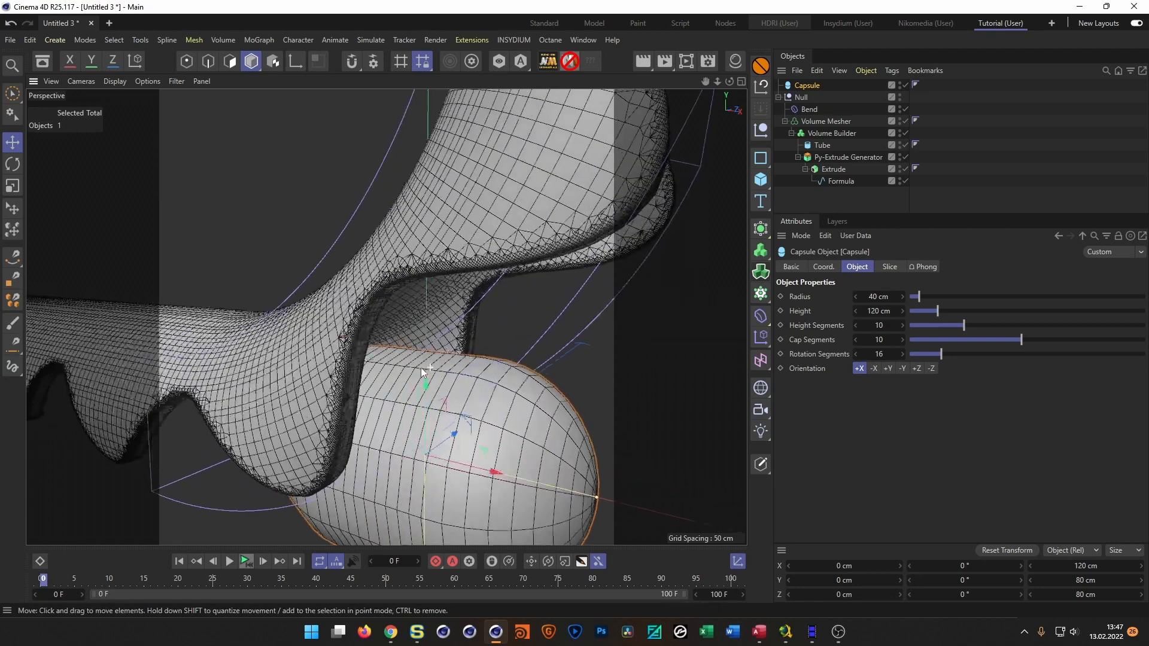
- Set the capsule's height to 140 cm
{"action": "scroll", "coordinate": [458, 357], "scroll_direction": "down", "scroll_amount": 6}
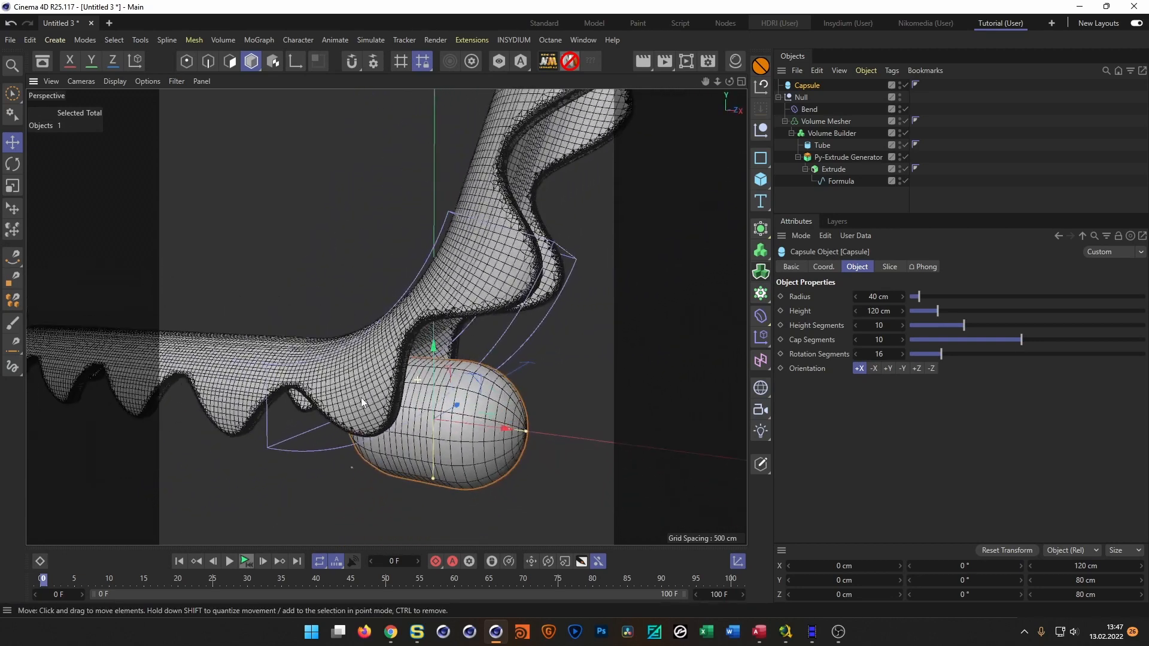
{"action": "left_click", "coordinate": [878, 311]}
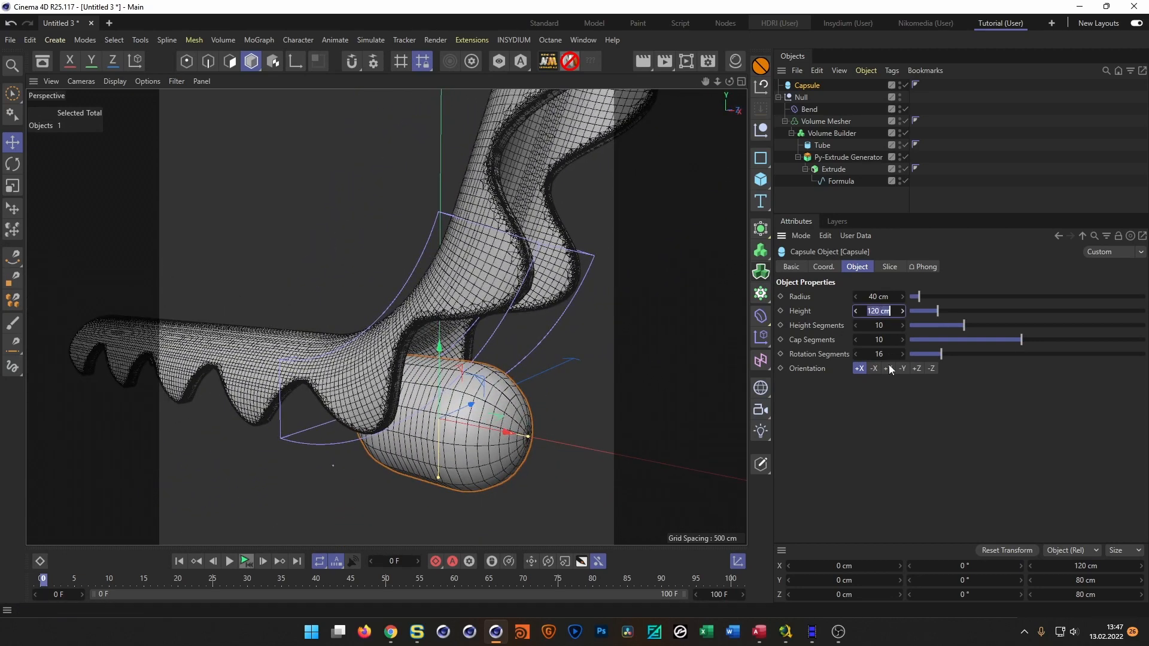
{"action": "type", "text": "140"}
{"action": "key", "text": "Return"}
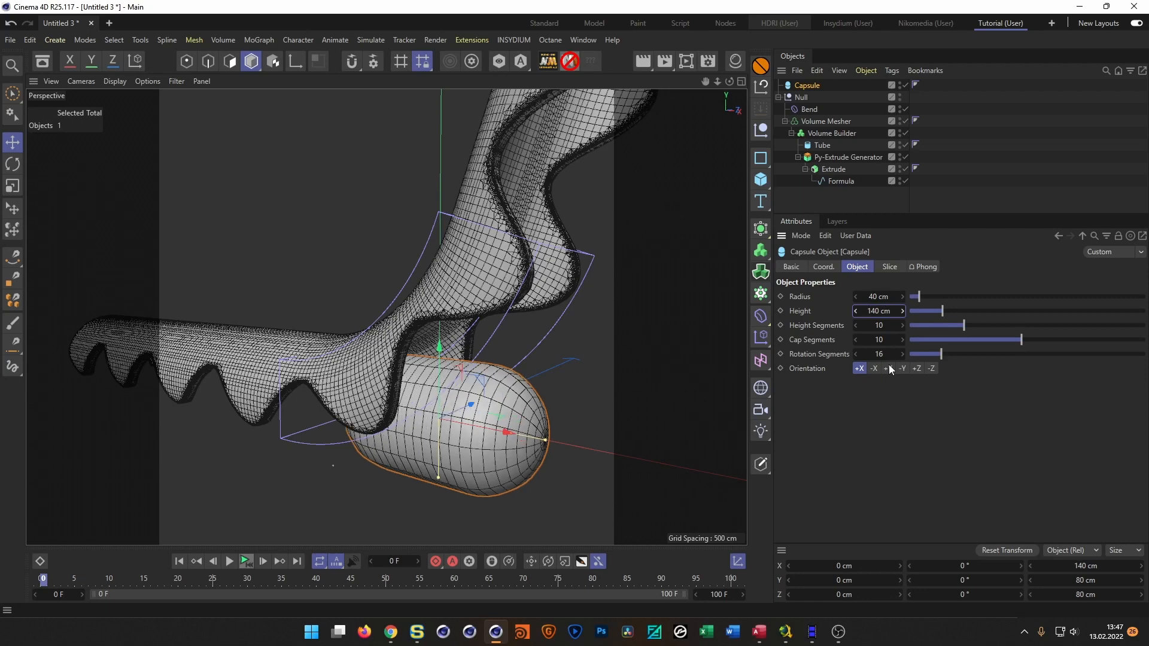
- Compare the capsule's proportions with the Instagram reference, then return to Cinema 4D
{"action": "left_click_drag", "start_coordinate": [473, 422], "coordinate": [397, 446], "text": "alt"}
{"action": "key", "text": "alt+Tab"}
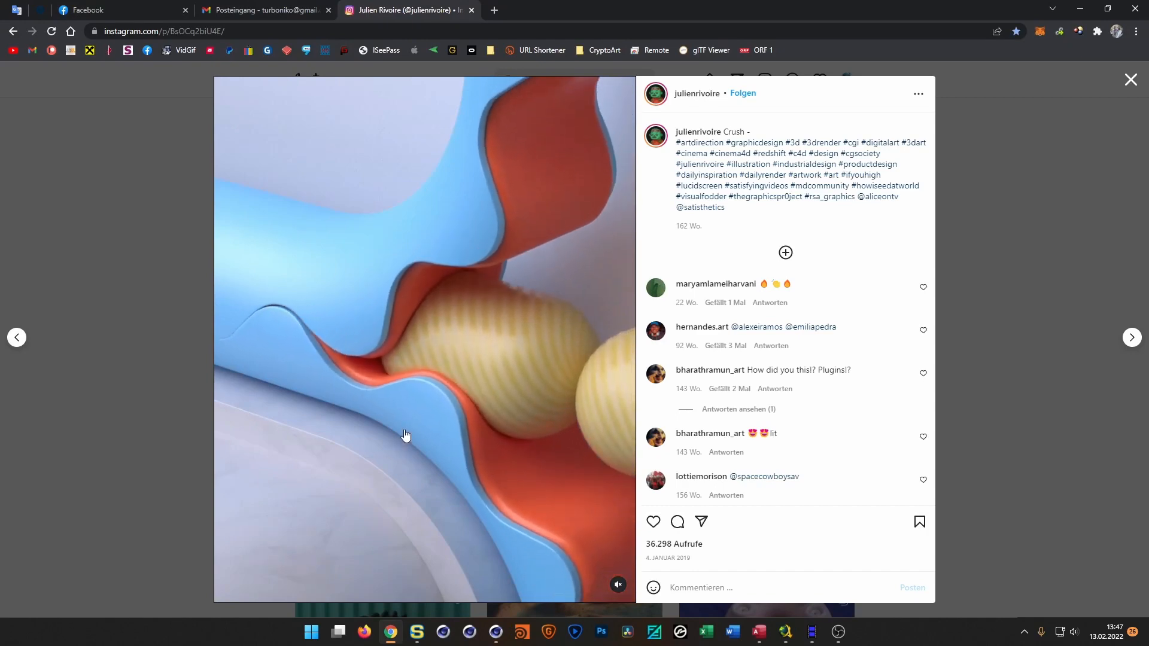
{"action": "key", "text": "alt+Tab"}
{"action": "left_click_drag", "start_coordinate": [446, 427], "coordinate": [478, 422], "text": "alt"}
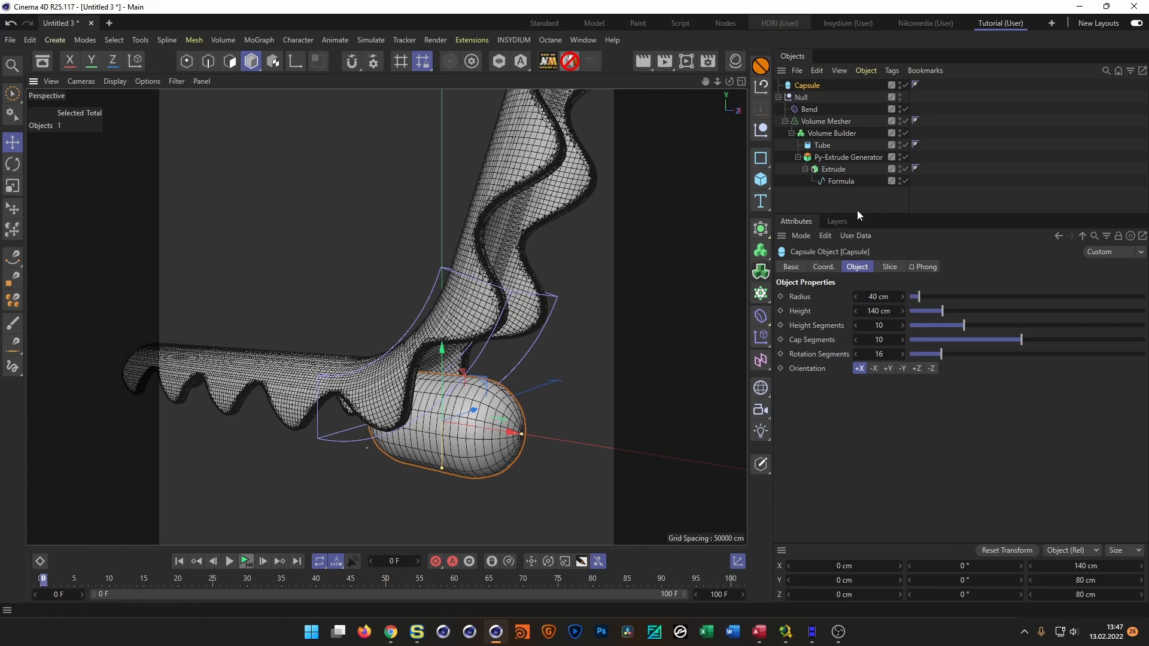
- Move the Capsule below the Null group in the object hierarchy and place it inside a new Cloner
{"action": "left_click_drag", "start_coordinate": [864, 216], "coordinate": [859, 313]}
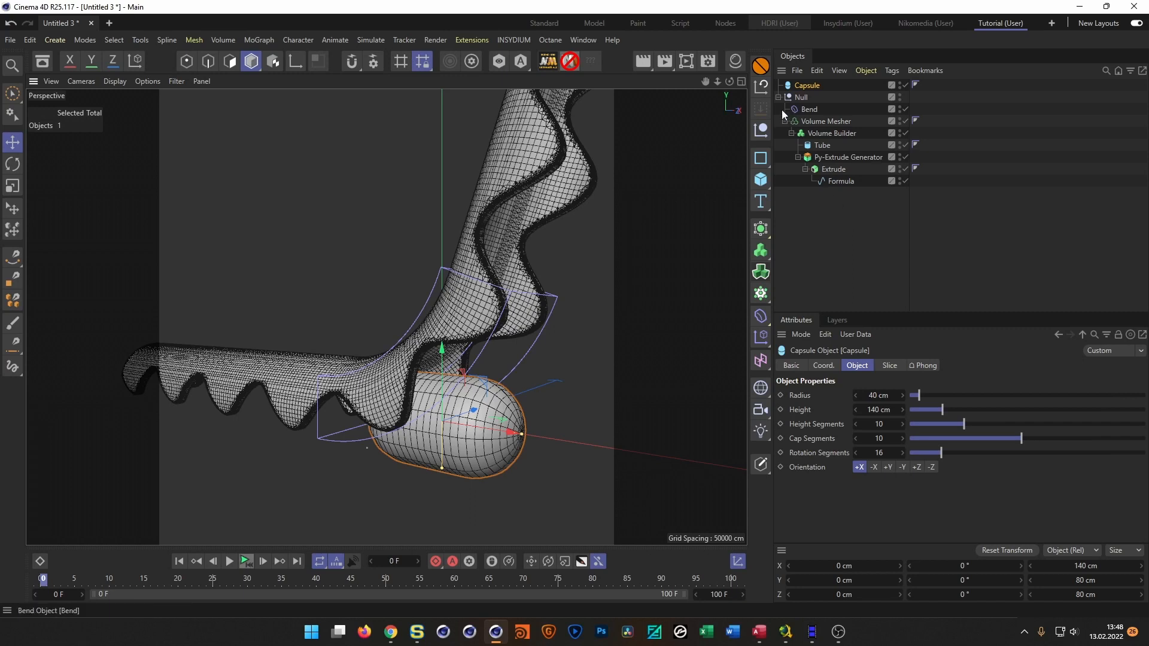
{"action": "left_click_drag", "start_coordinate": [807, 85], "coordinate": [811, 182]}
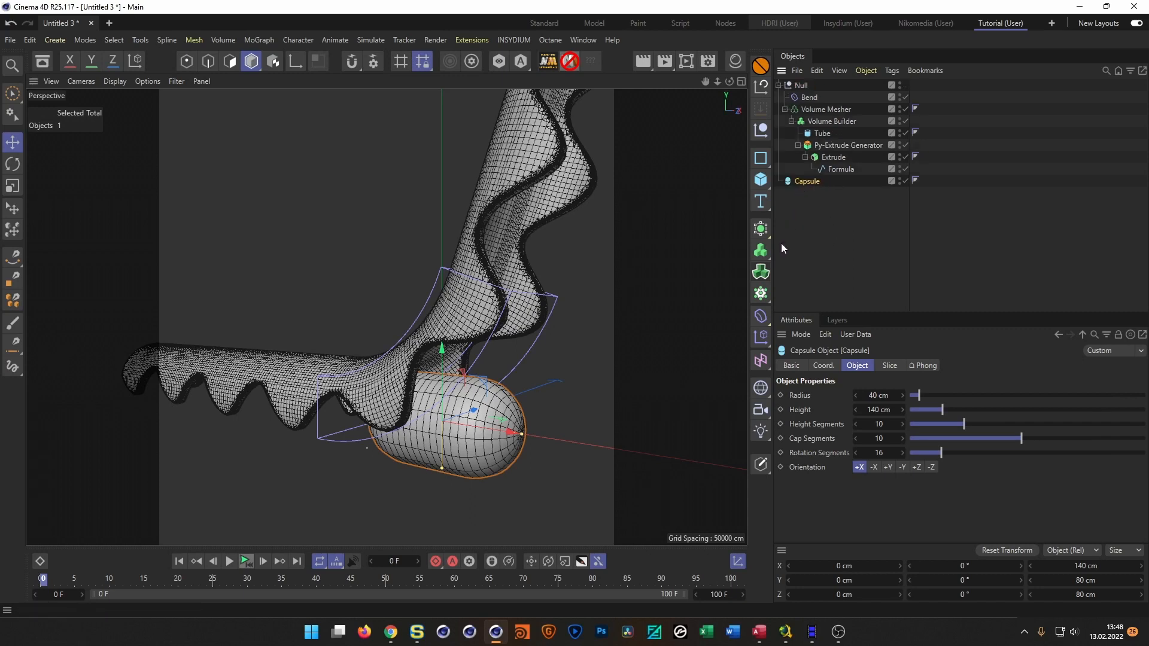
{"action": "left_click", "coordinate": [760, 294], "text": "alt"}
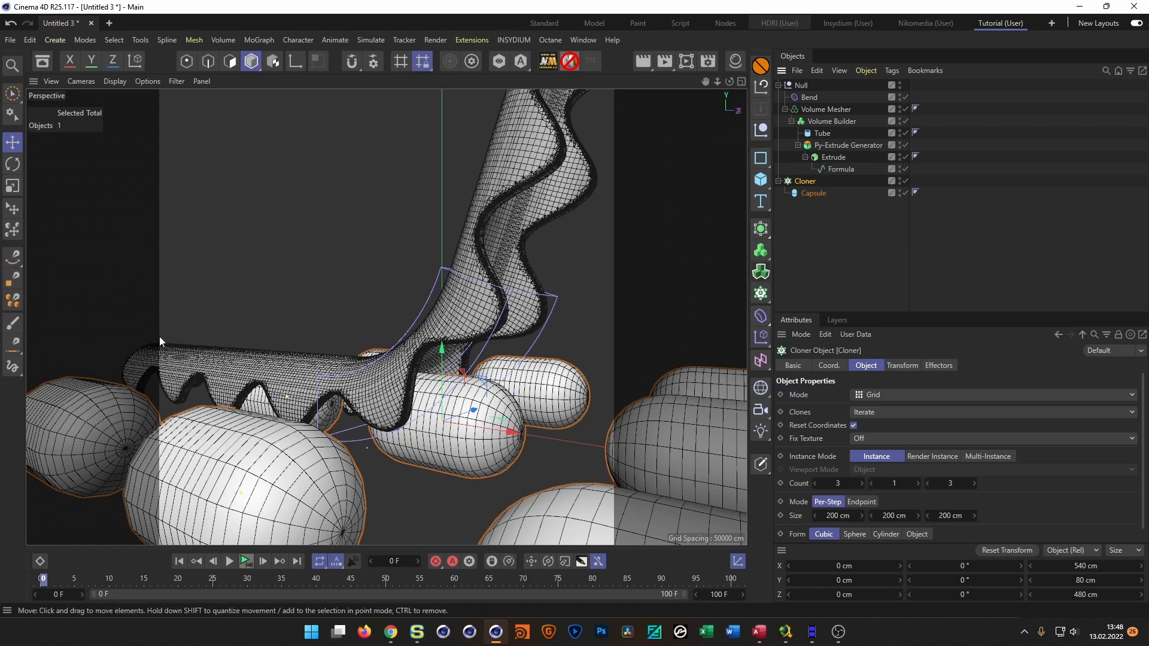
- Reduce the Cloner's grid count along Z to 1 so the capsules form a single row along X
{"action": "left_click", "coordinate": [950, 484]}
{"action": "type", "text": "0"}
{"action": "key", "text": "Return"}
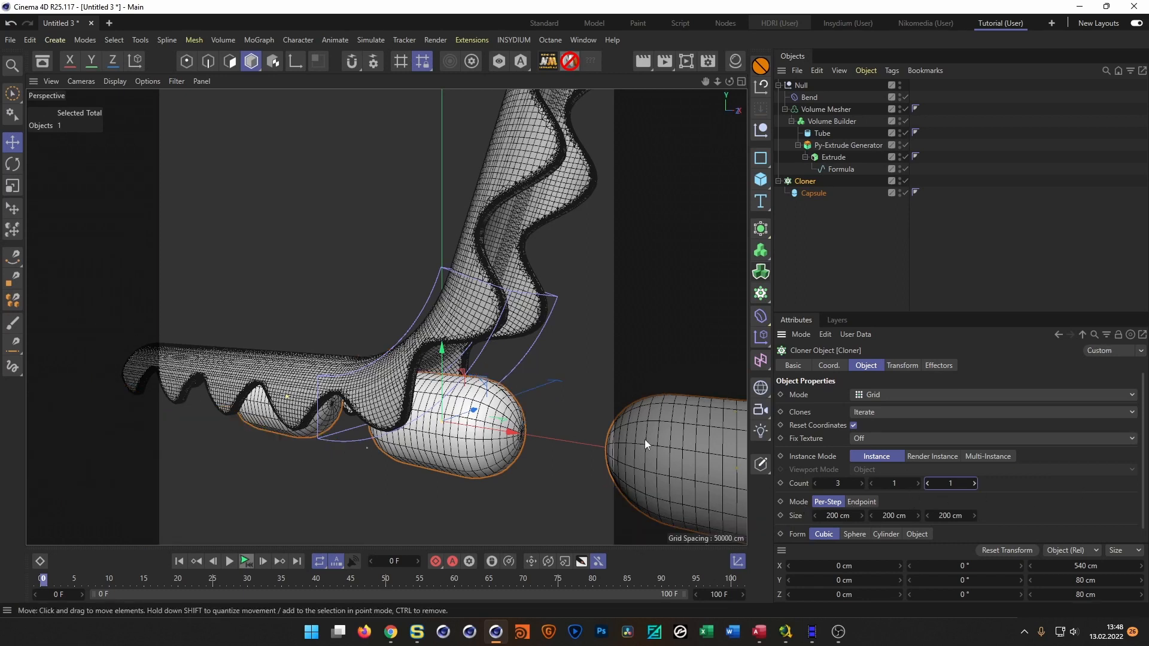
{"action": "right_click_drag", "start_coordinate": [594, 430], "coordinate": [548, 436], "text": "alt"}
{"action": "left_click_drag", "start_coordinate": [539, 435], "coordinate": [532, 435], "text": "alt"}
{"action": "middle_click_drag", "start_coordinate": [531, 434], "coordinate": [477, 412], "text": "alt"}
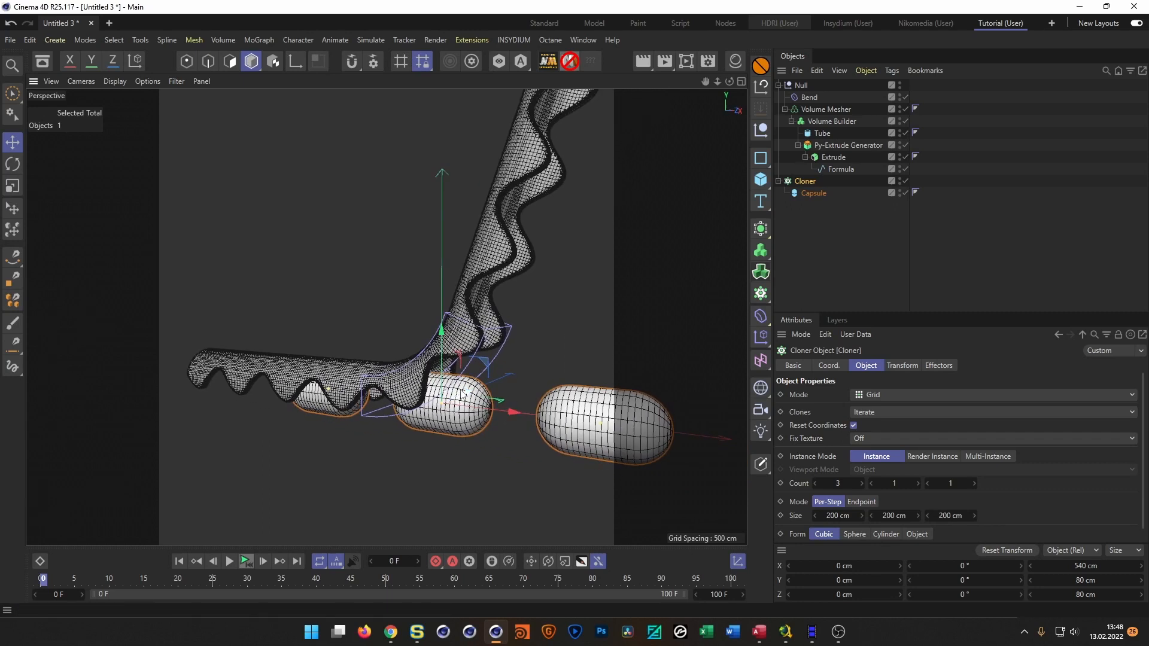
- Set the Cloner's per-step X size to 140 cm, matching the capsule's height
{"action": "left_click", "coordinate": [816, 192]}
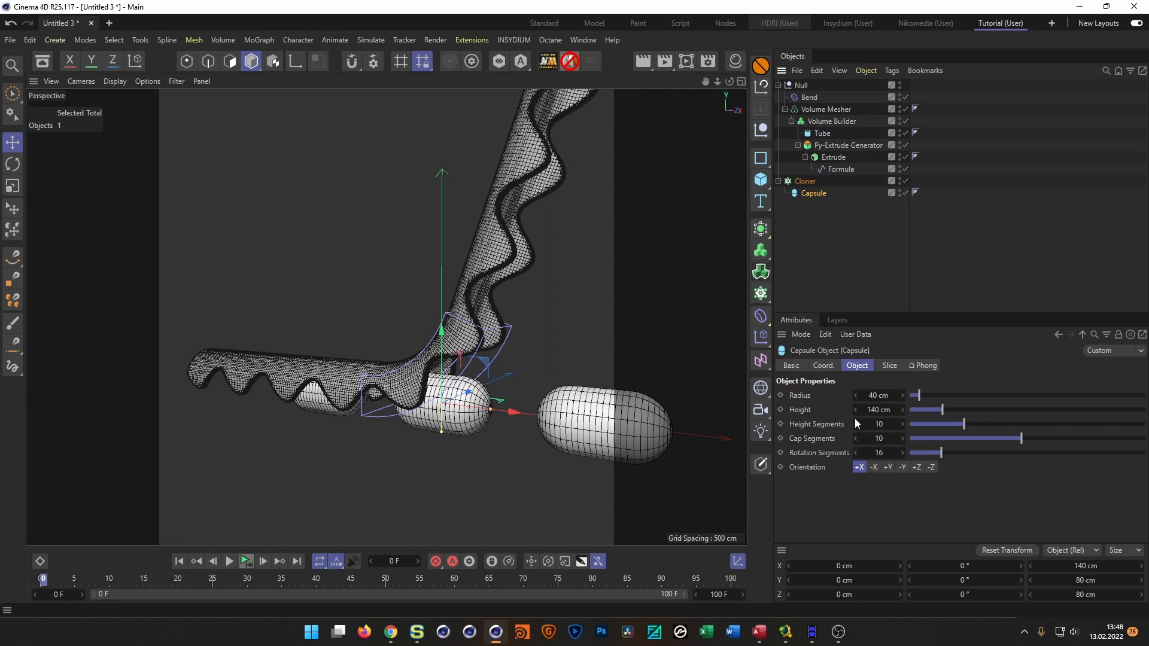
{"action": "left_click", "coordinate": [805, 182]}
{"action": "double_click", "coordinate": [838, 515]}
{"action": "type", "text": "1"}
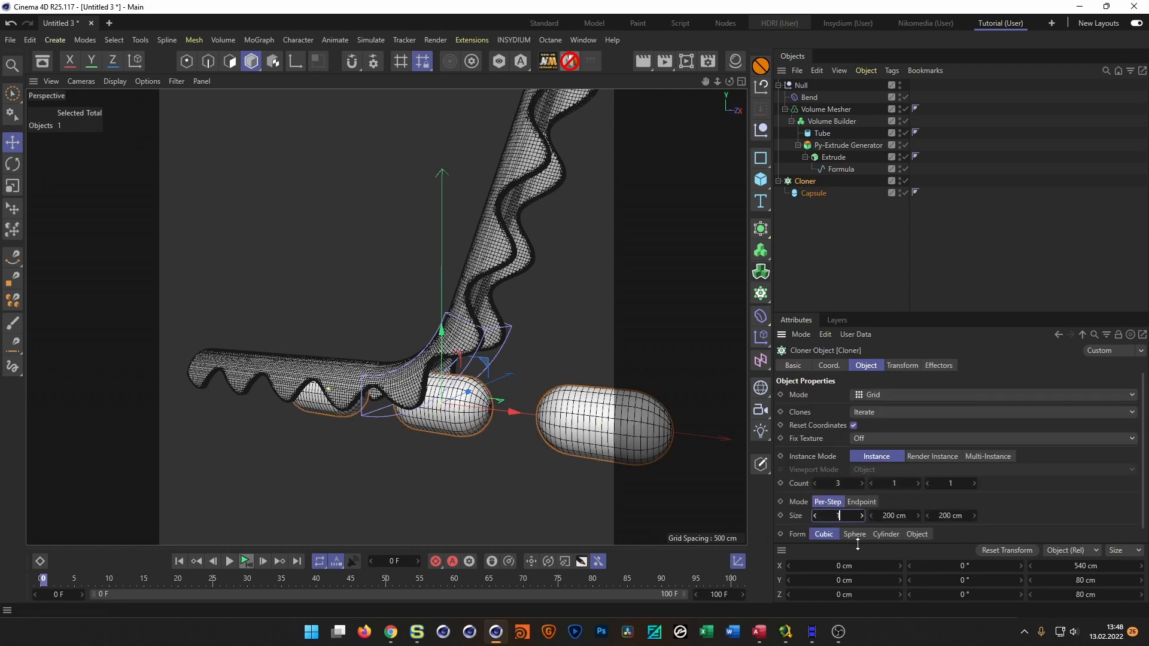
{"action": "type", "text": "40"}
{"action": "key", "text": "Return"}
- Set the Cloner's X count to 10 to extend the row of capsules along the tube
{"action": "double_click", "coordinate": [838, 483]}
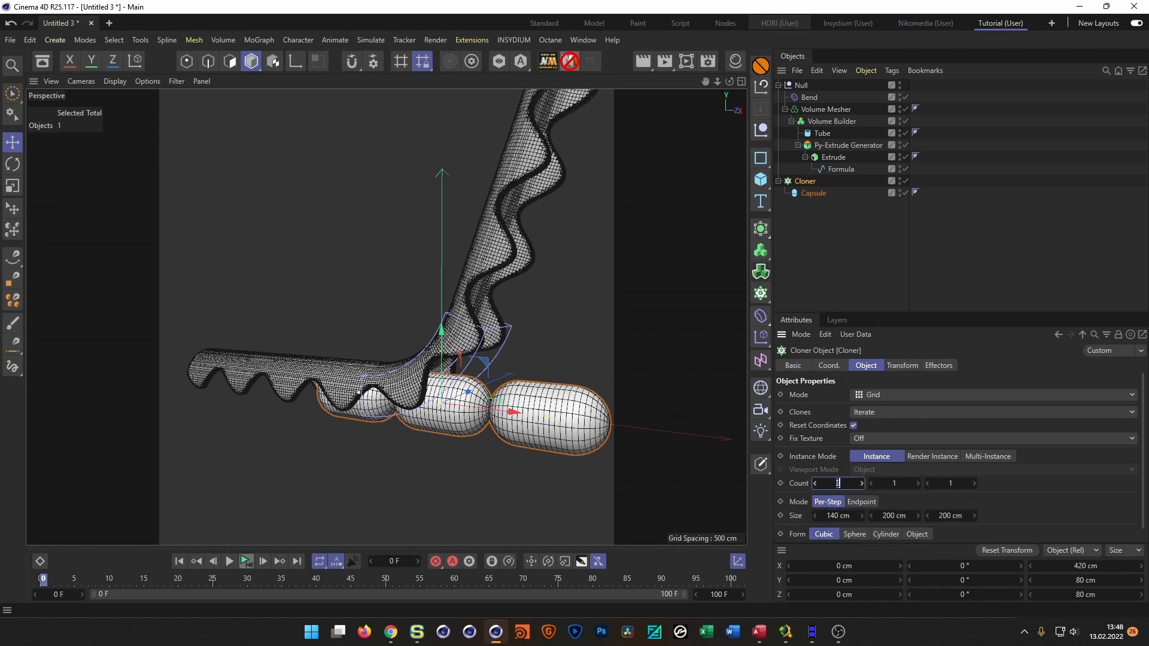
{"action": "type", "text": "10"}
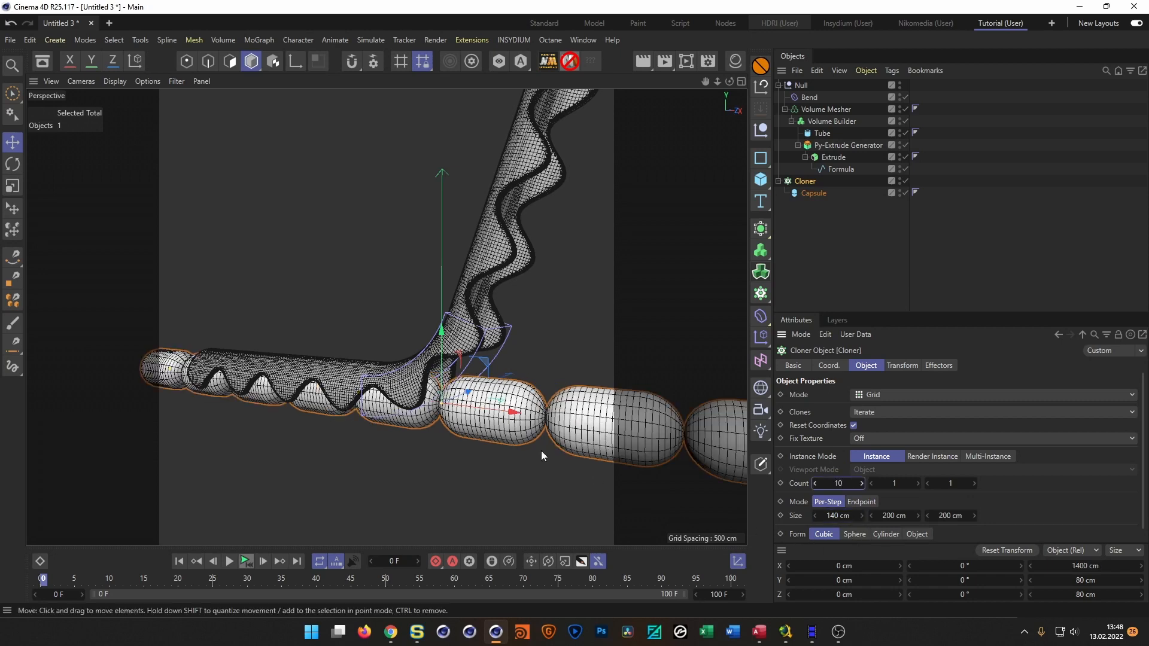
{"action": "scroll", "coordinate": [443, 378], "scroll_direction": "up", "scroll_amount": 2}
{"action": "scroll", "coordinate": [443, 378], "scroll_direction": "up", "scroll_amount": 4}
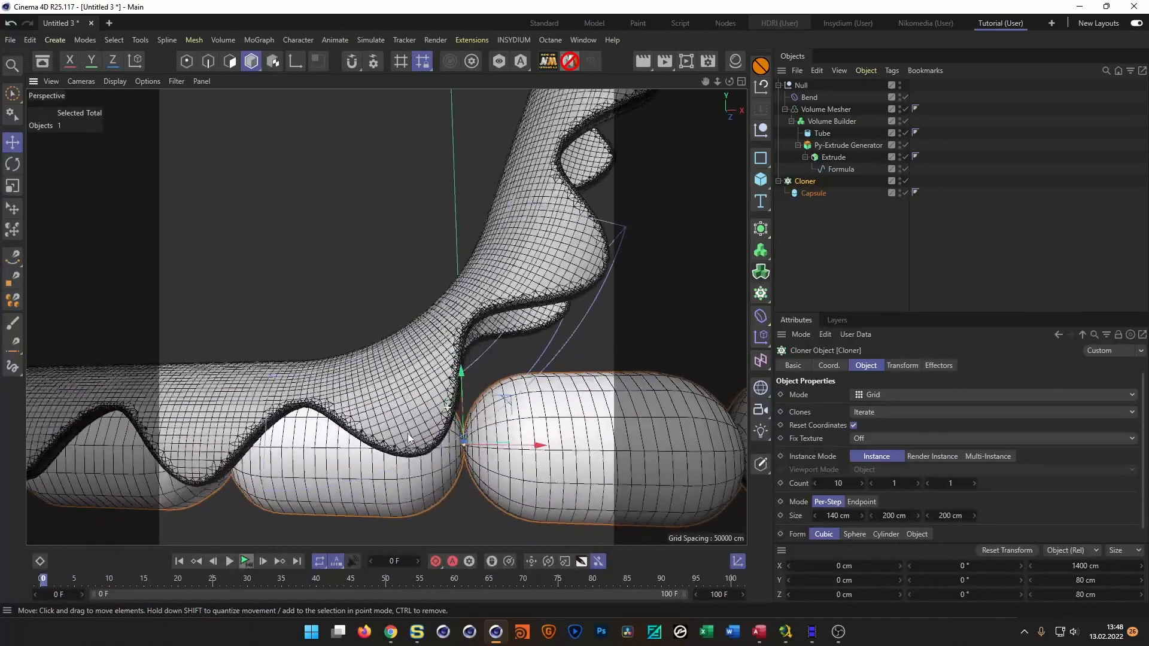
{"action": "left_click_drag", "start_coordinate": [446, 415], "coordinate": [295, 393], "text": "alt"}
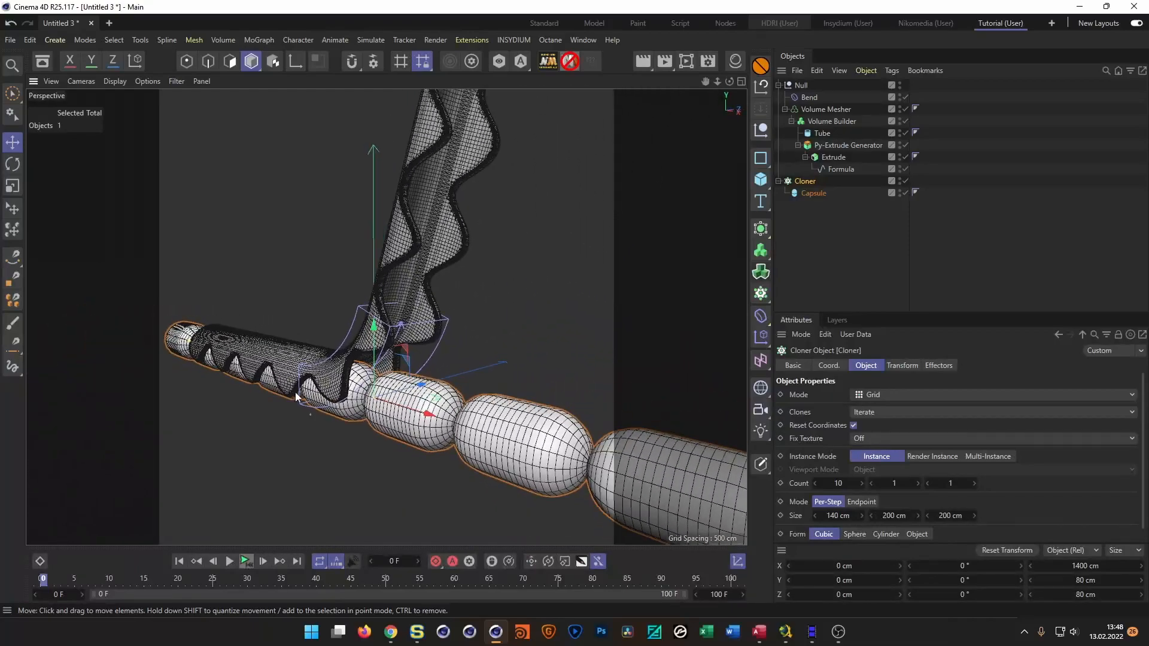
- Try moving the Volume Mesher and the Cloner together along the X axis, and undo the move
{"action": "left_click", "coordinate": [818, 109]}
{"action": "left_click", "coordinate": [805, 181], "text": "ctrl"}
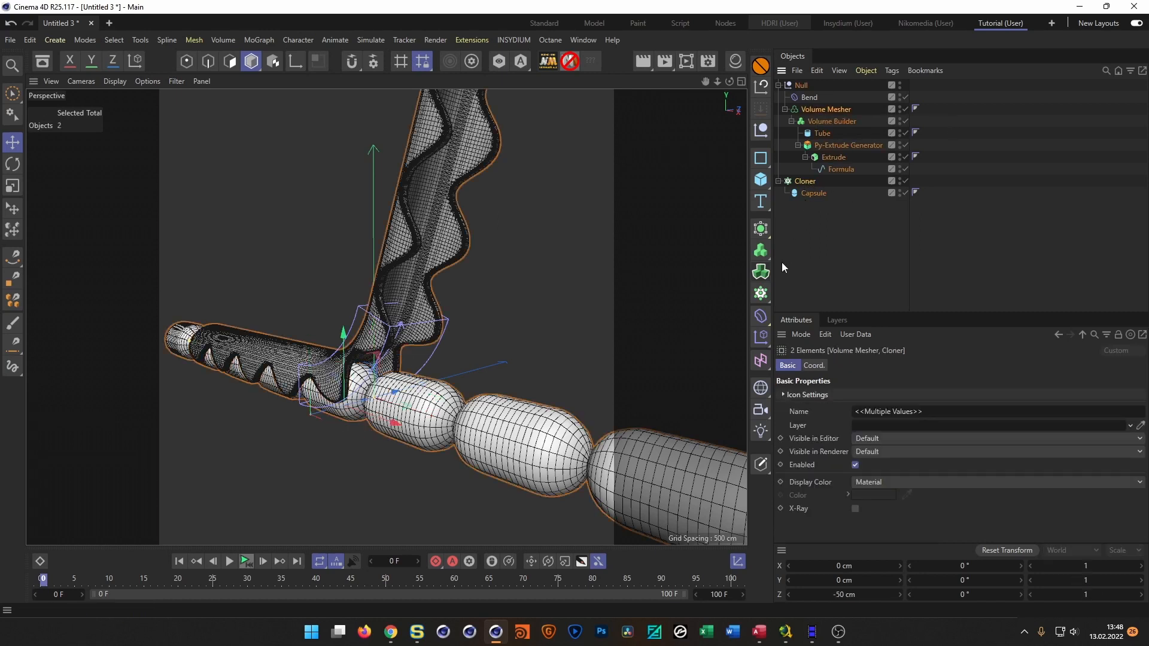
{"action": "left_click_drag", "start_coordinate": [331, 411], "coordinate": [272, 396], "text": "alt"}
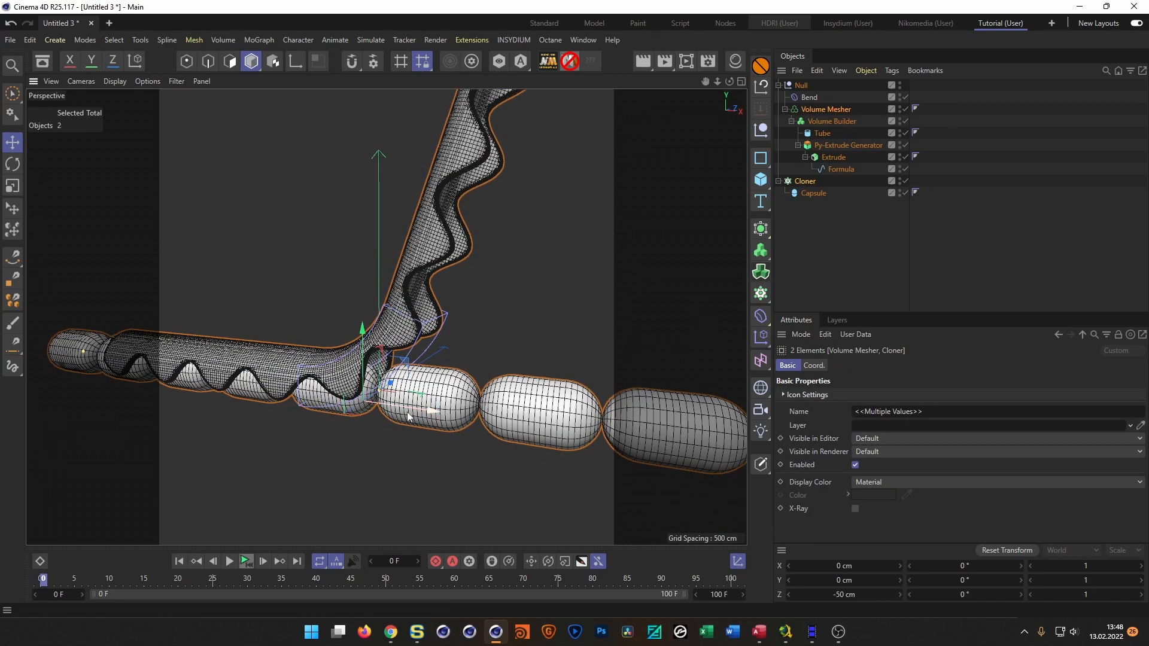
{"action": "left_click_drag", "start_coordinate": [432, 416], "coordinate": [386, 408]}
{"action": "key", "text": "ctrl+z"}
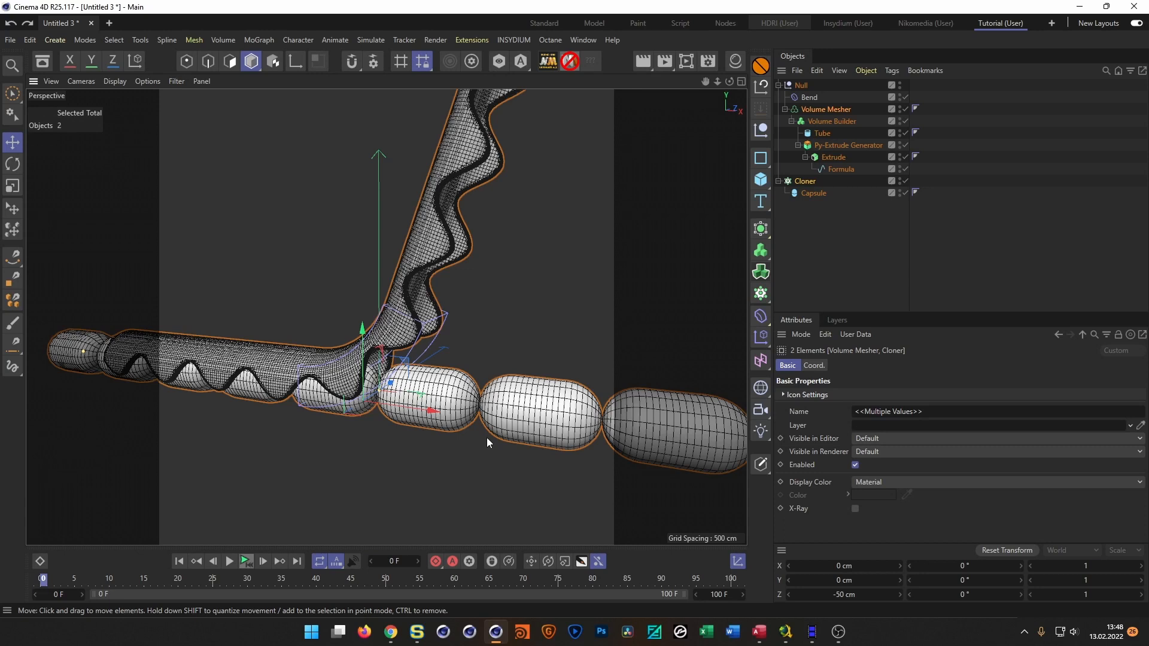
- Add a new Null object and rename it Move
{"action": "mouse_move", "coordinate": [390, 328]}
{"action": "left_mouse_down", "text": "alt"}
{"action": "mouse_move", "coordinate": [420, 326]}
{"action": "mouse_move", "coordinate": [405, 345]}
{"action": "mouse_move", "coordinate": [389, 328]}
{"action": "left_mouse_up", "text": "alt"}
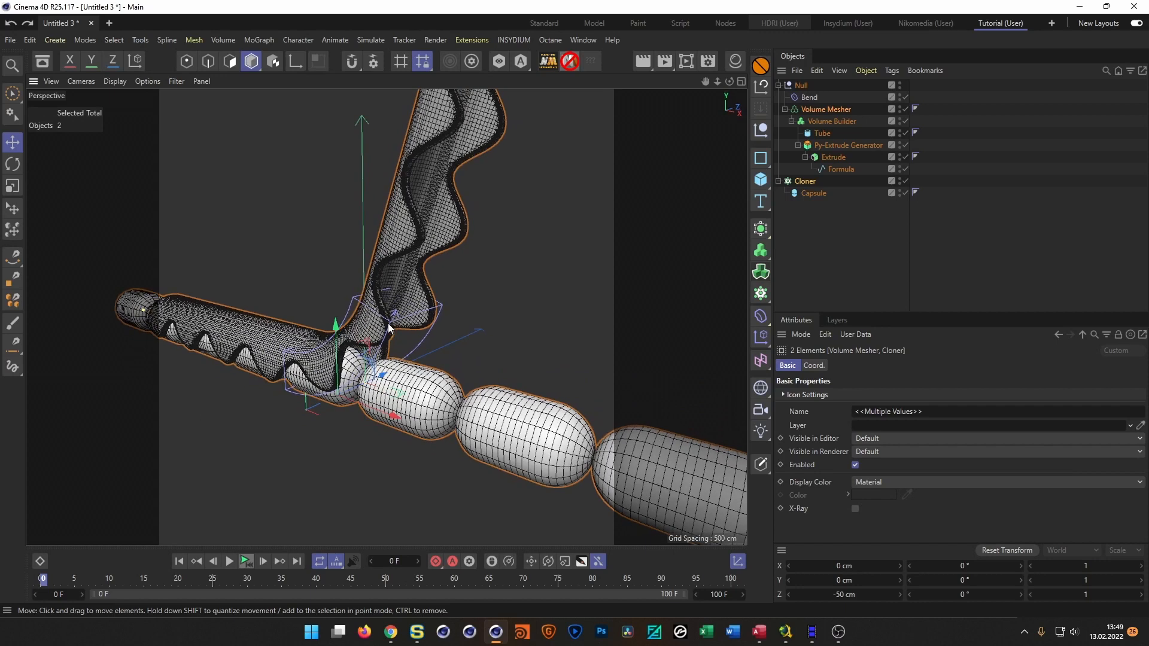
{"action": "left_click", "coordinate": [763, 129]}
{"action": "double_click", "coordinate": [805, 85]}
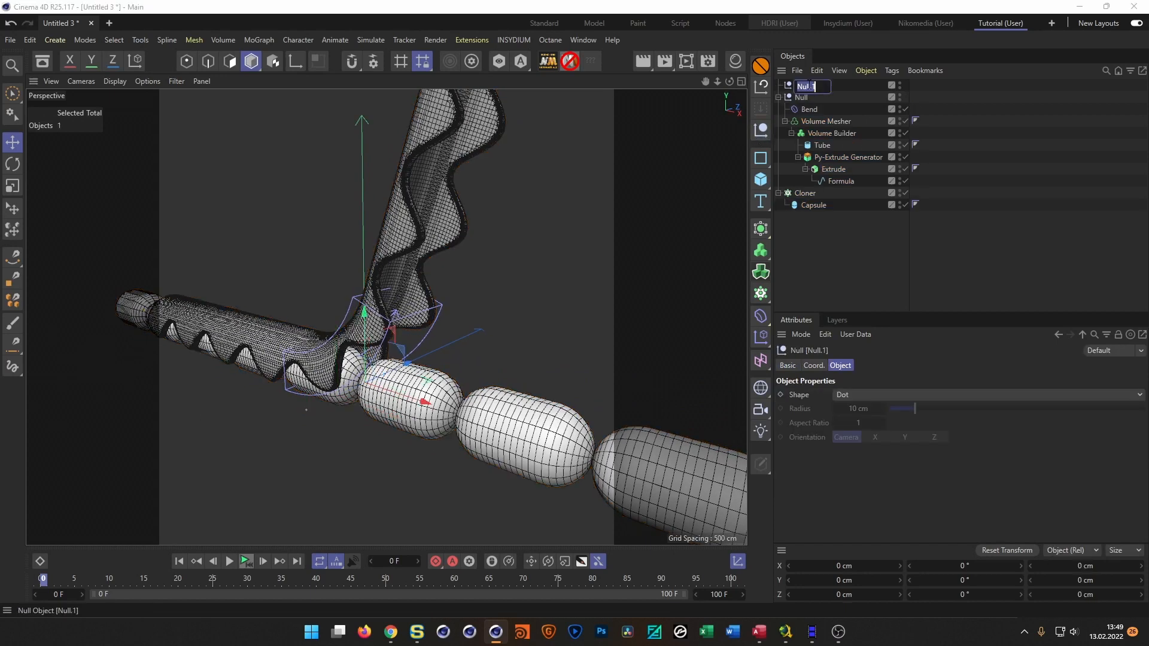
{"action": "type", "text": "Move"}
{"action": "key", "text": "Return"}
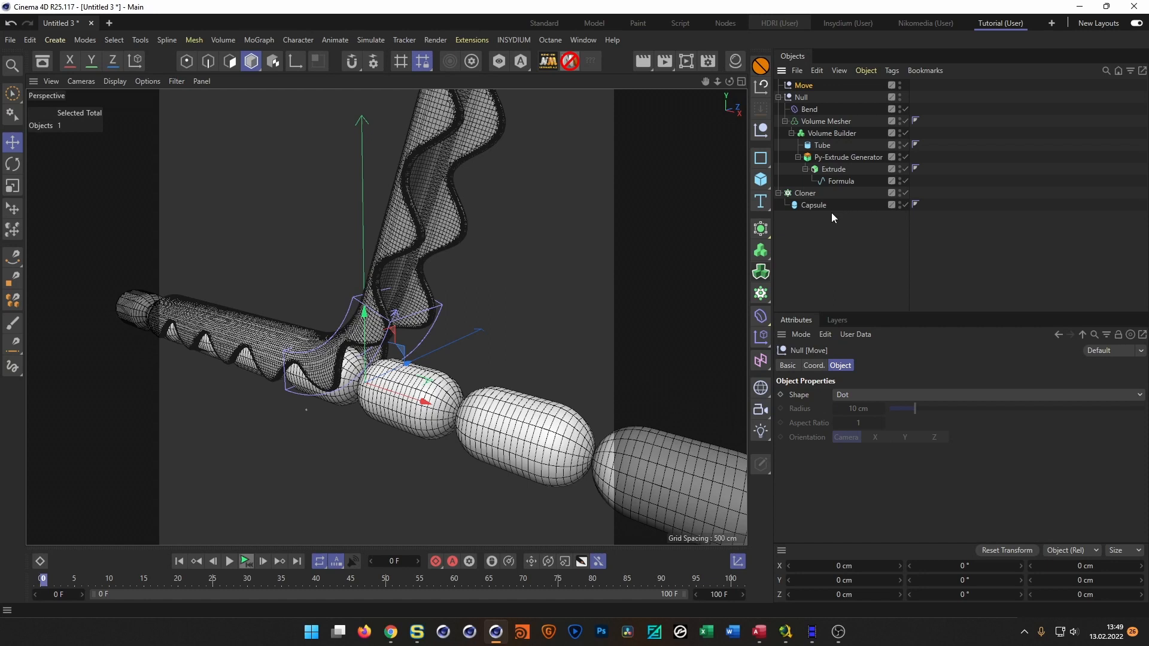
- Save the project as feed in the _Temp folder
{"action": "key", "text": "ctrl+s"}
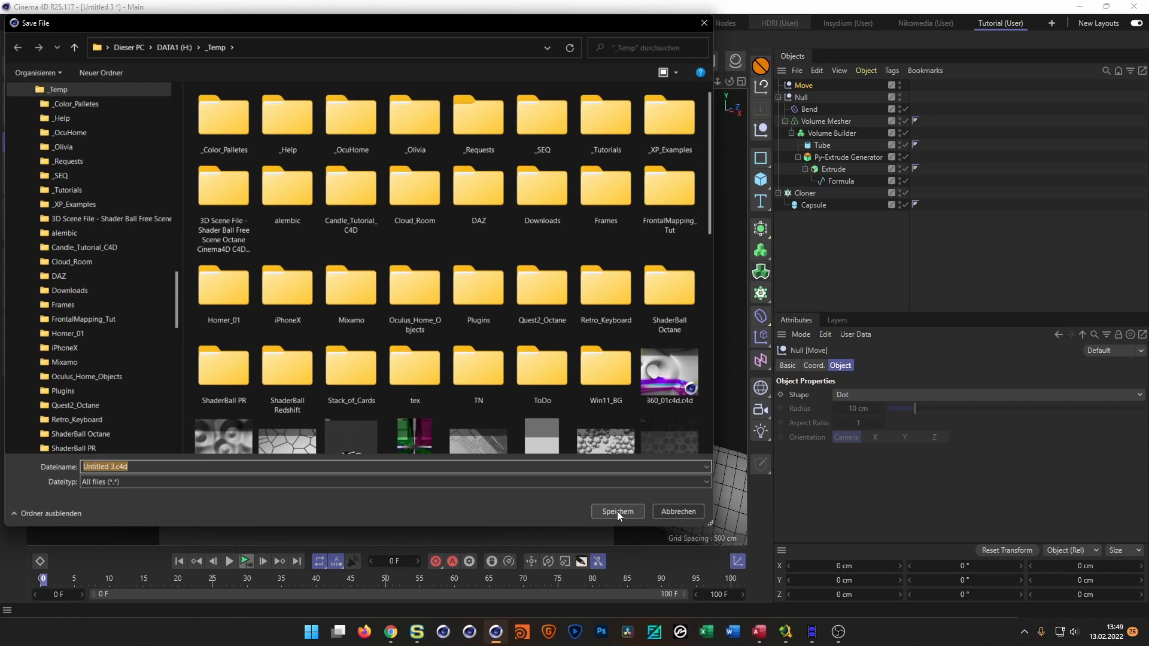
{"action": "type", "text": "feed"}
{"action": "left_click", "coordinate": [618, 513]}
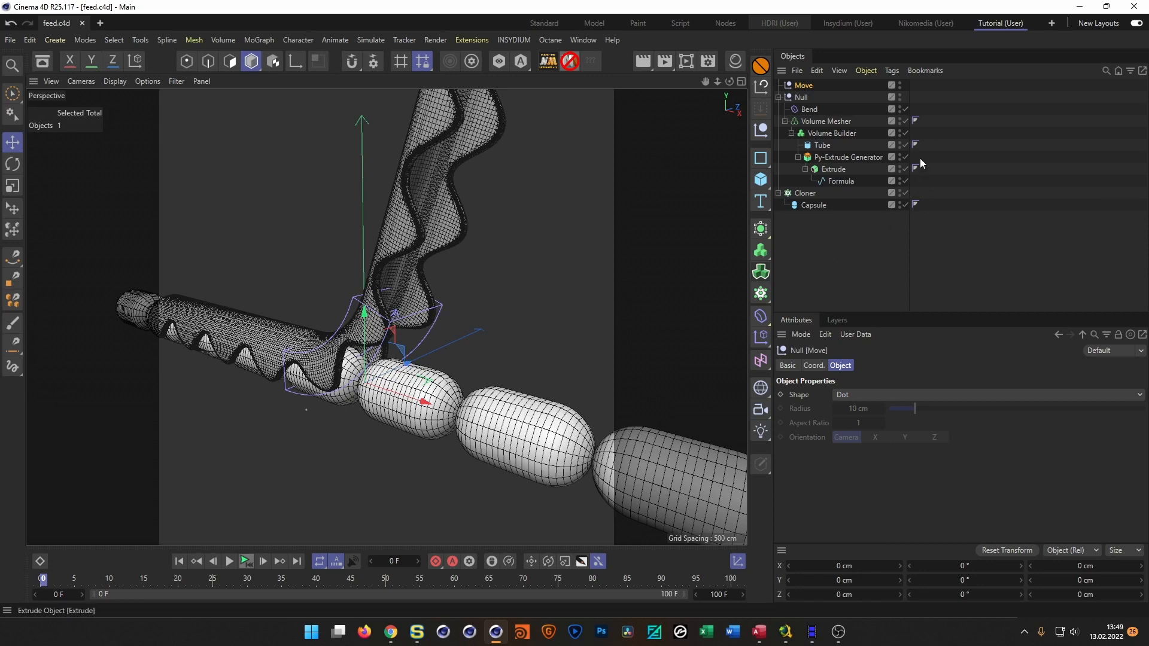
- Add an XPresso tag to the Move null from the Programming Tags and delete it again
{"action": "left_click", "coordinate": [807, 88]}
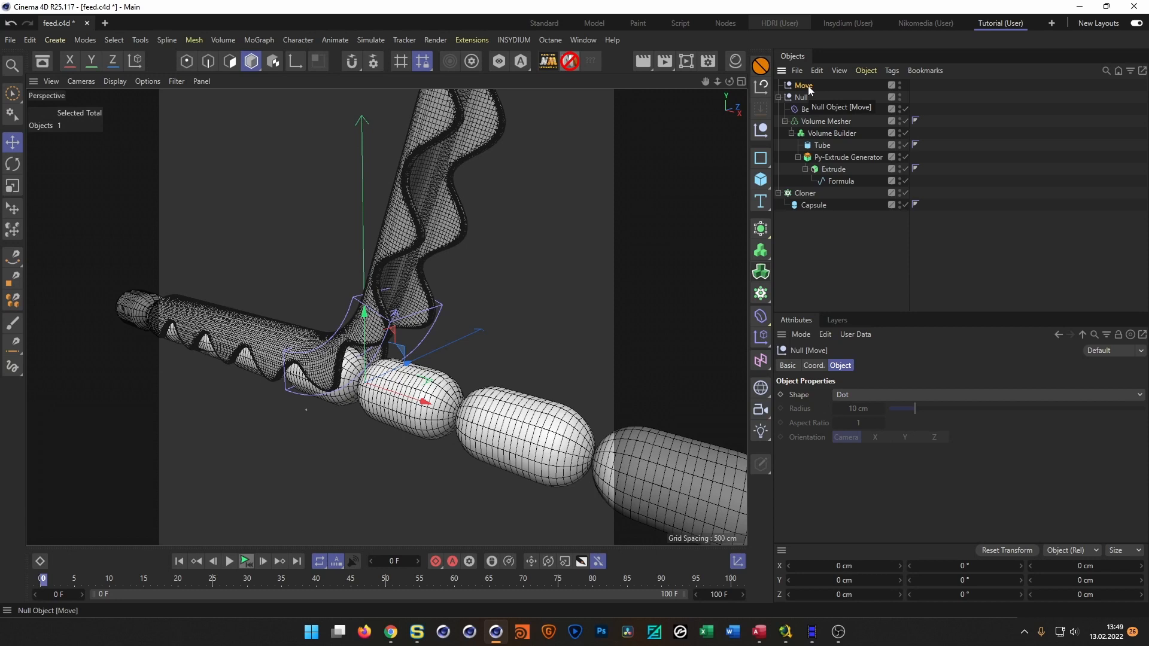
{"action": "right_click", "coordinate": [809, 90]}
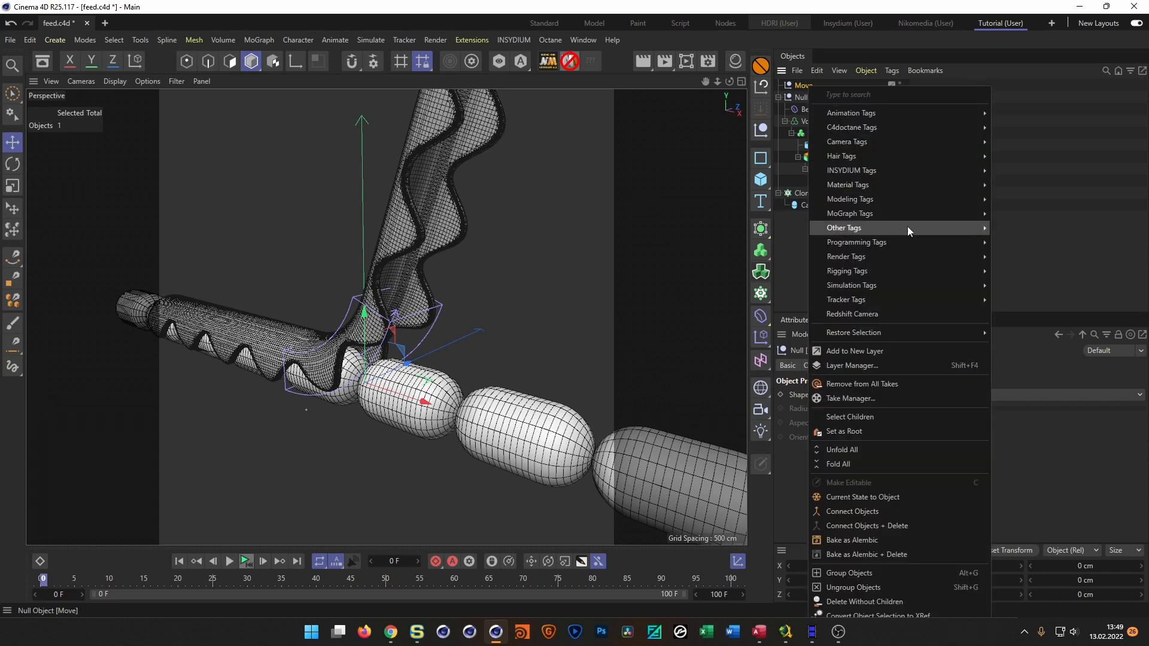
{"action": "mouse_move", "coordinate": [914, 243]}
{"action": "left_click", "coordinate": [1013, 285]}
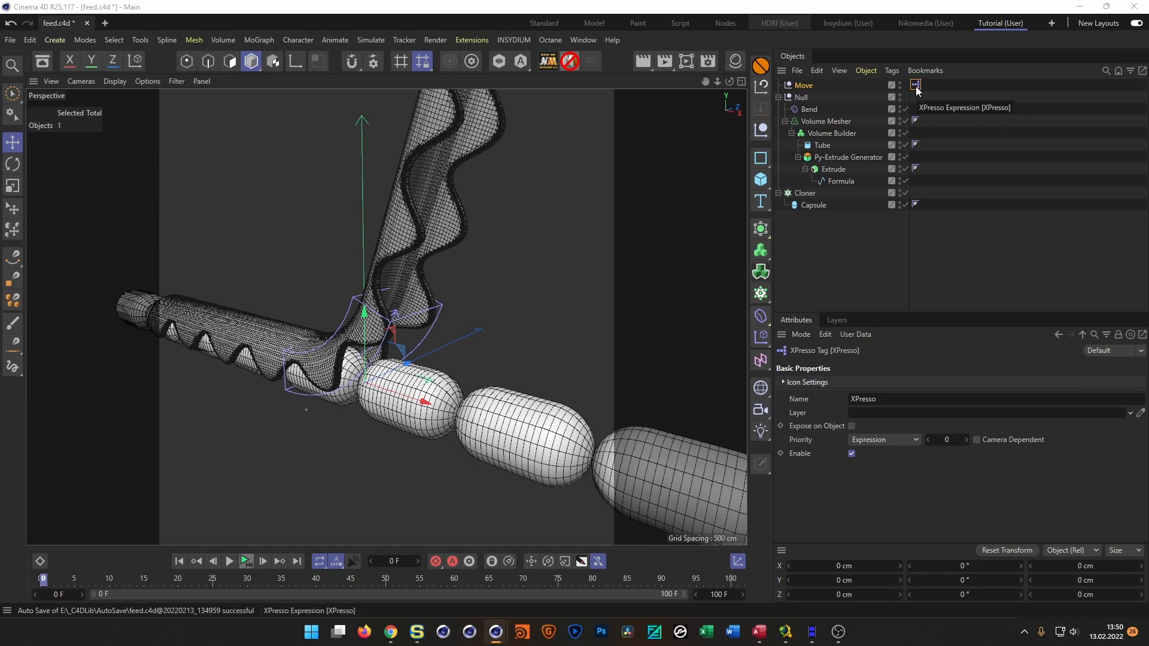
{"action": "key", "text": "Delete"}
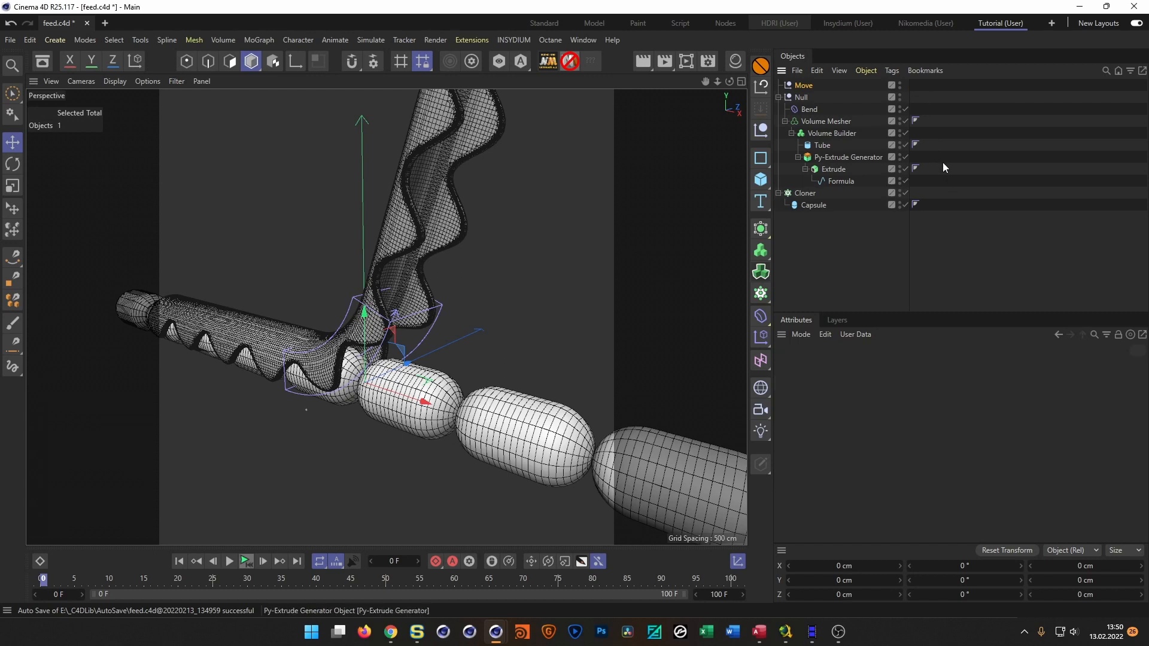
- Add an XPresso tag to the Move null by searching for the command with "xpres"
{"action": "left_click", "coordinate": [804, 86]}
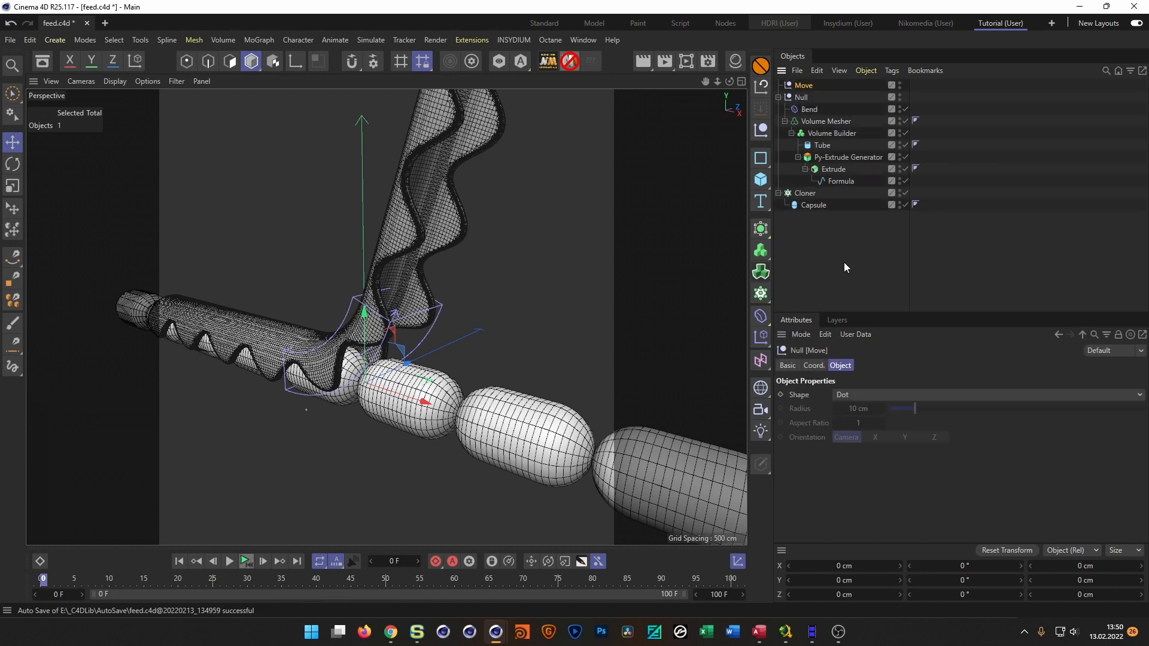
{"action": "key", "text": "shift+c"}
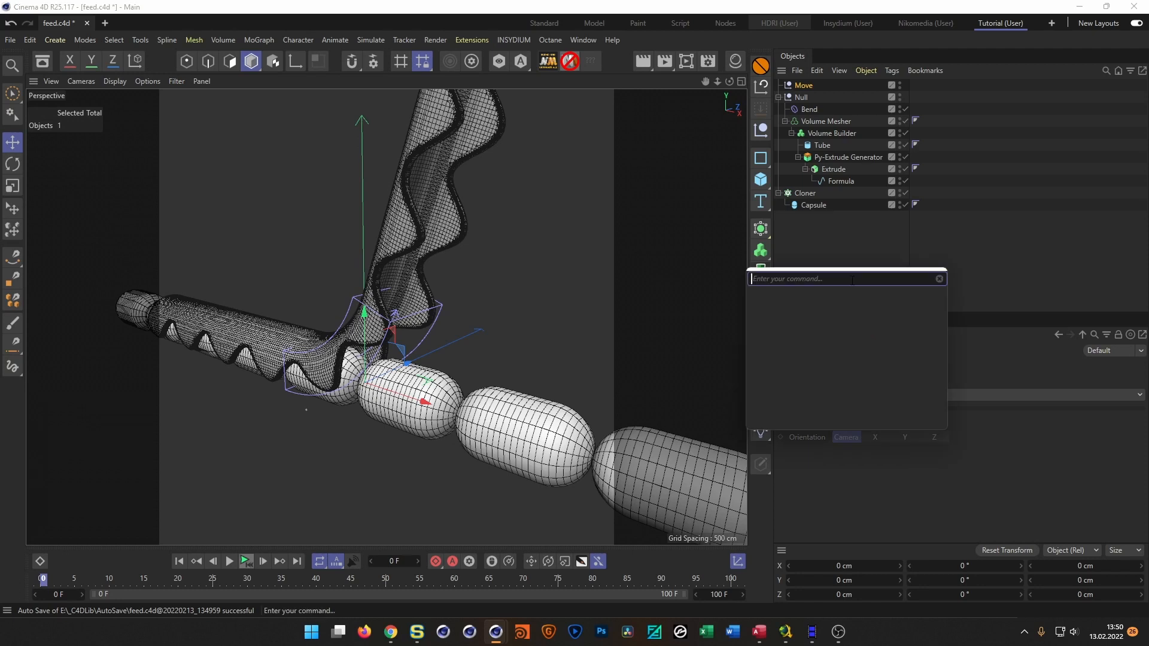
{"action": "type", "text": "xpres"}
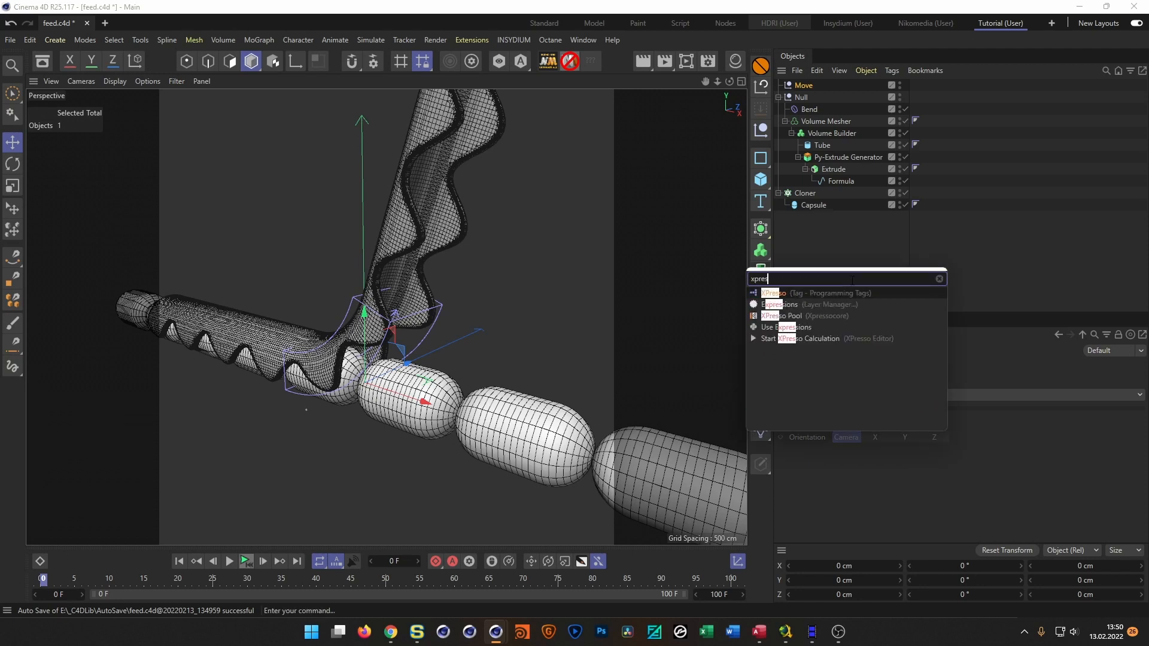
{"action": "key", "text": "Return"}
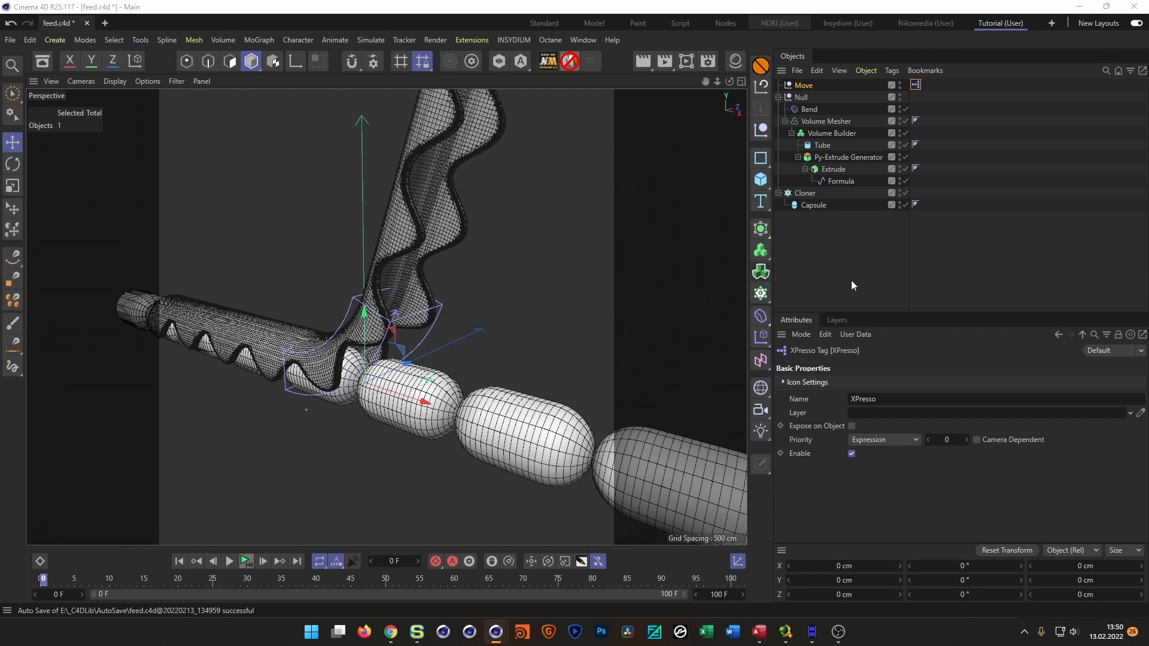
{"action": "right_click", "coordinate": [919, 86]}
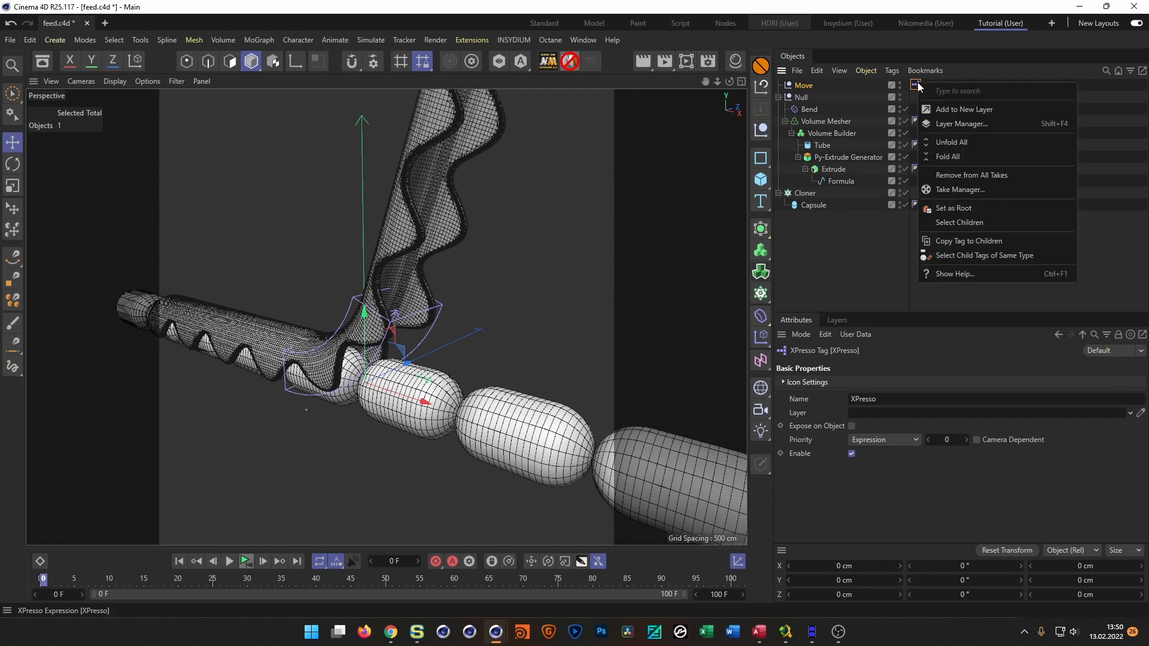
{"action": "left_click", "coordinate": [916, 86]}
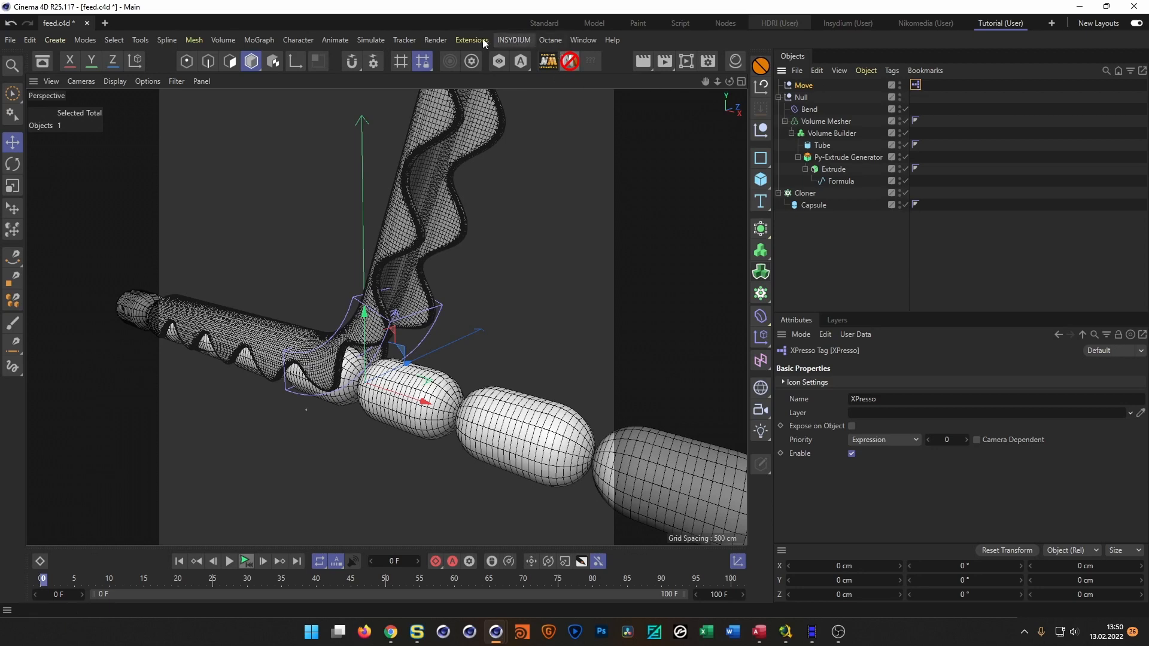
{"action": "left_click", "coordinate": [581, 40]}
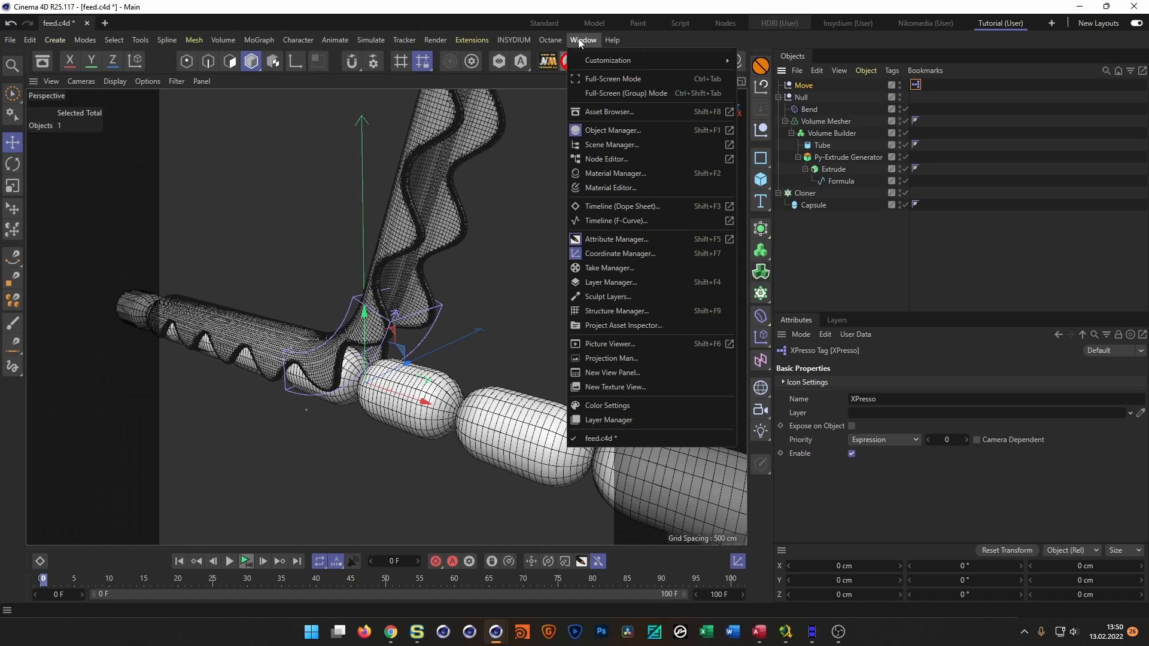
{"action": "left_click", "coordinate": [579, 40]}
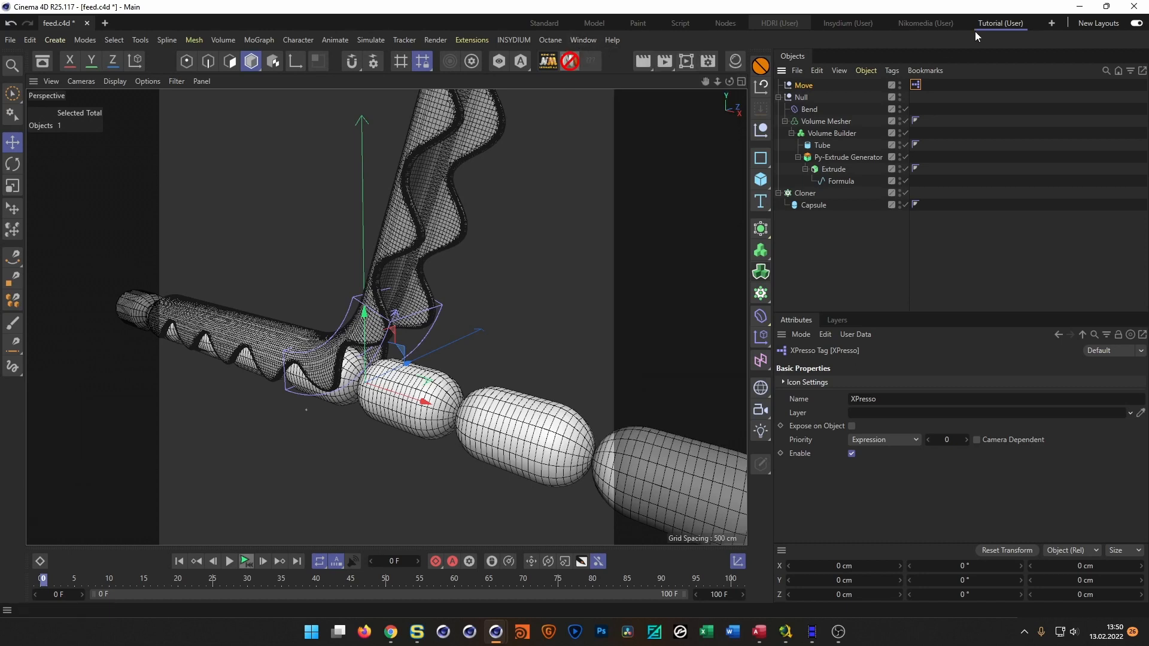
{"action": "left_click", "coordinate": [938, 24]}
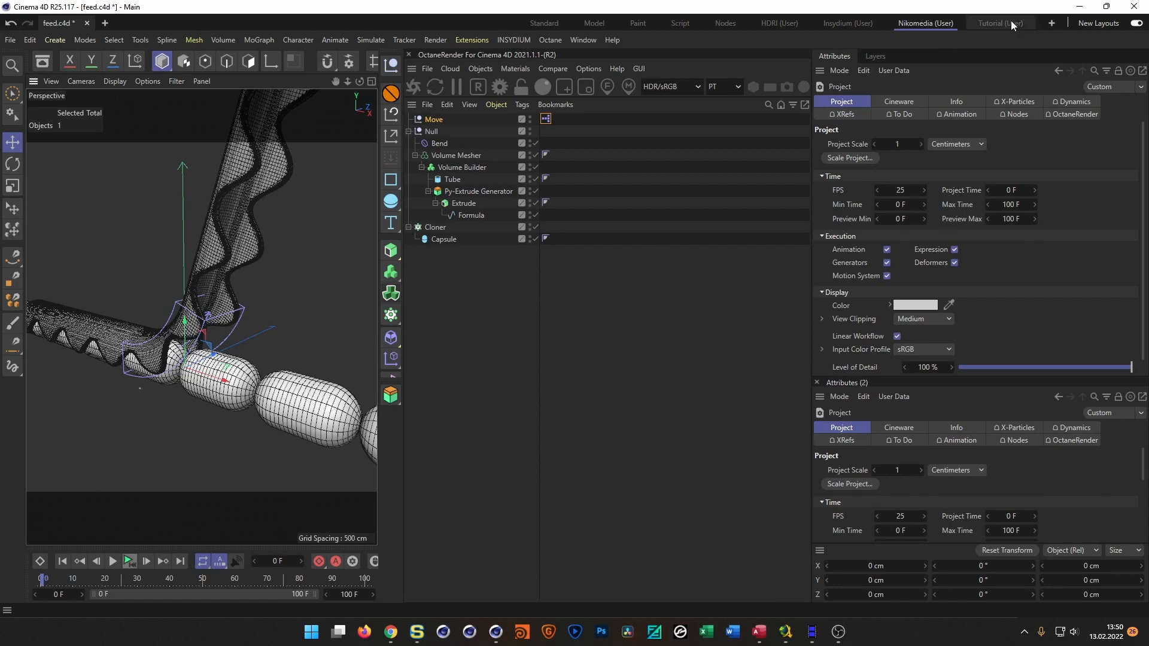
{"action": "double_click", "coordinate": [545, 118]}
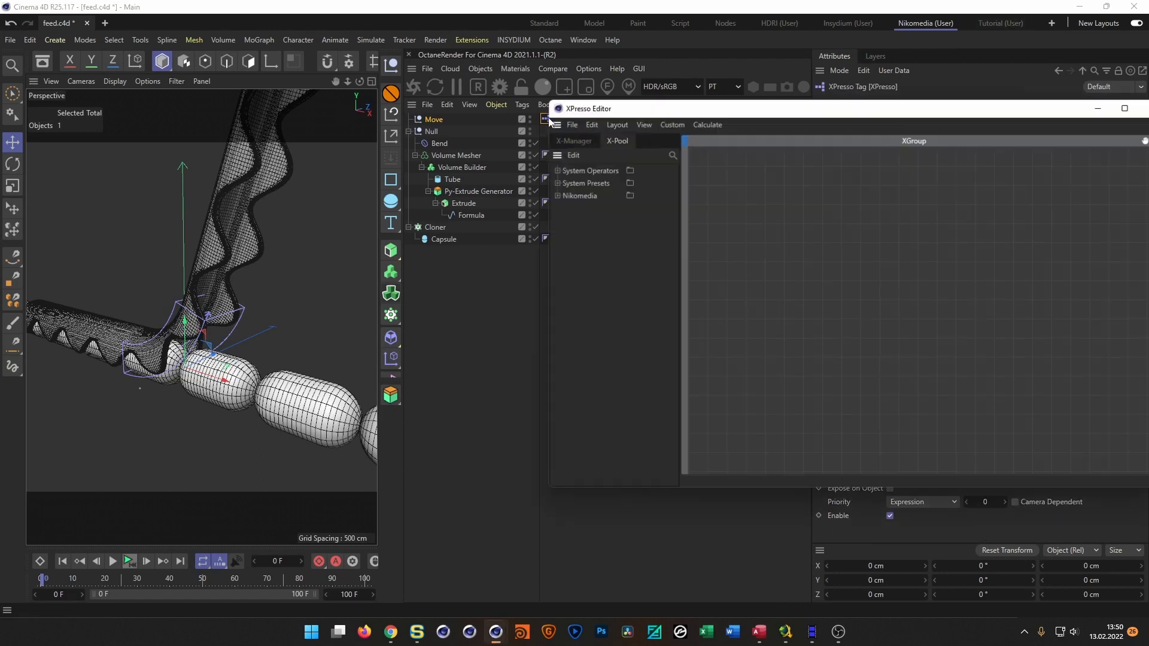
{"action": "left_click_drag", "start_coordinate": [685, 118], "coordinate": [511, 203]}
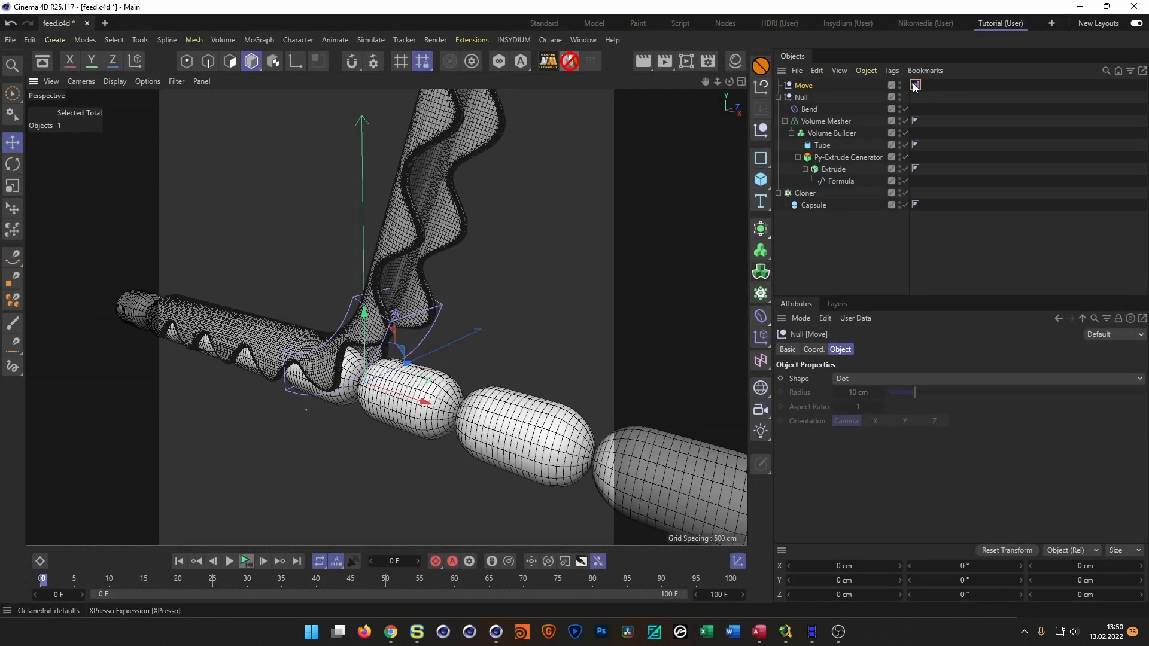
- Open the Move null's XPresso tag for editing and enlarge the XPresso Editor window
{"action": "double_click", "coordinate": [914, 85]}
{"action": "left_click_drag", "start_coordinate": [1021, 77], "coordinate": [674, 221]}
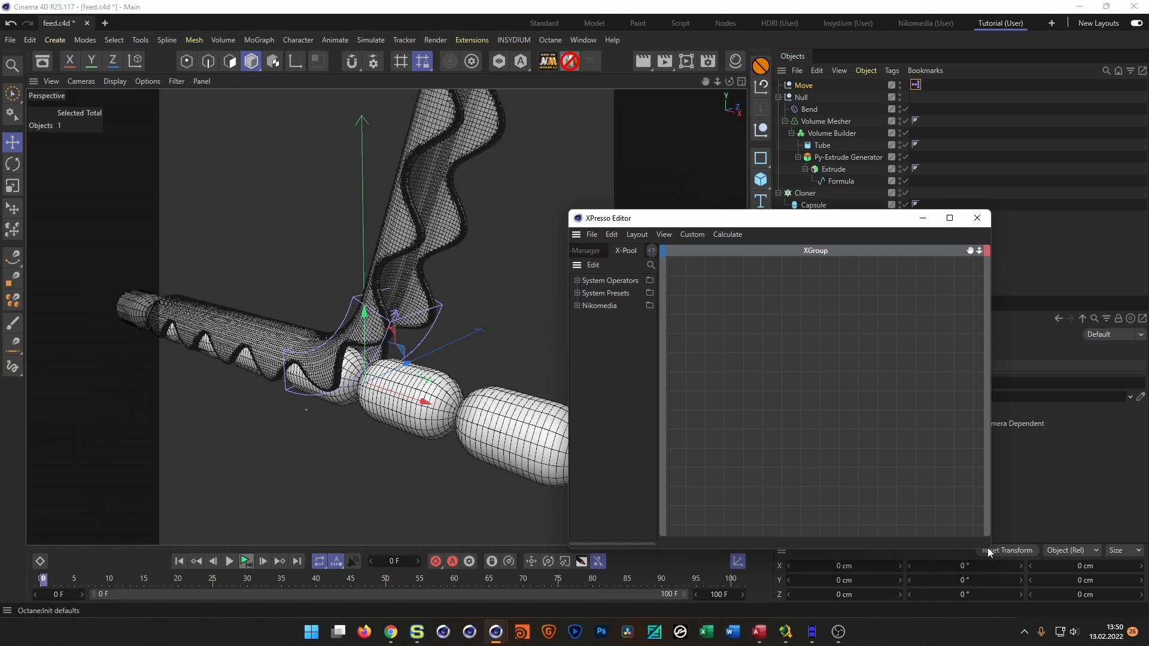
{"action": "left_click_drag", "start_coordinate": [990, 553], "coordinate": [1120, 584]}
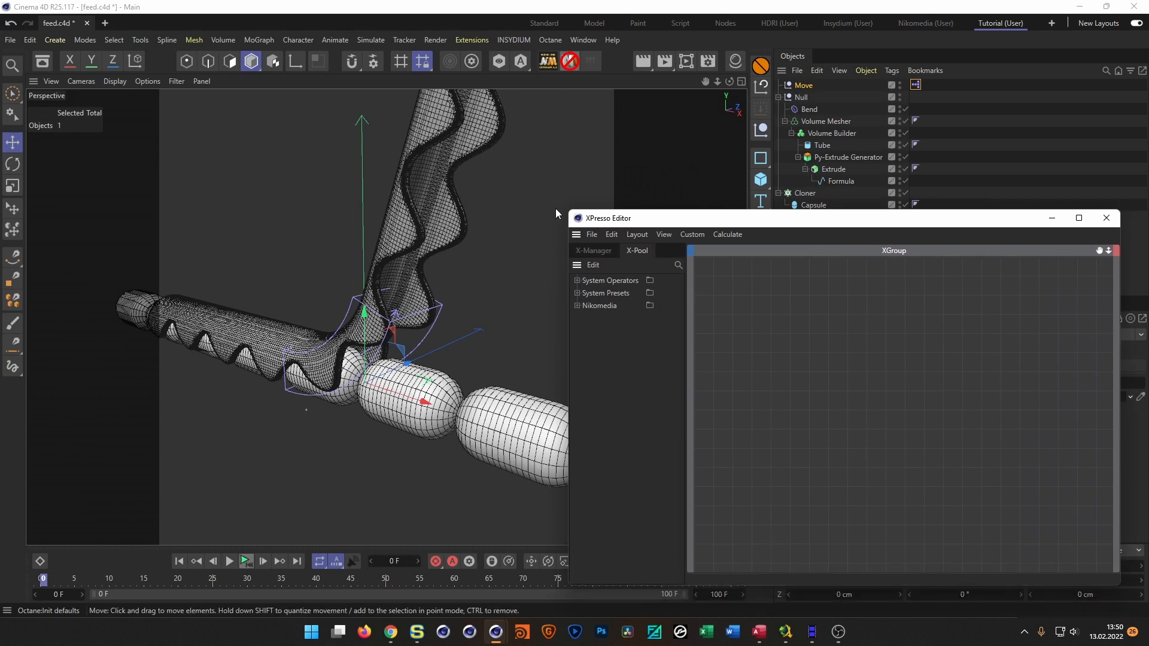
{"action": "left_click_drag", "start_coordinate": [570, 211], "coordinate": [436, 239]}
{"action": "mouse_move", "coordinate": [571, 254]}
{"action": "left_mouse_down"}
{"action": "mouse_move", "coordinate": [526, 271]}
{"action": "mouse_move", "coordinate": [525, 284]}
{"action": "mouse_move", "coordinate": [565, 265]}
{"action": "left_mouse_up"}
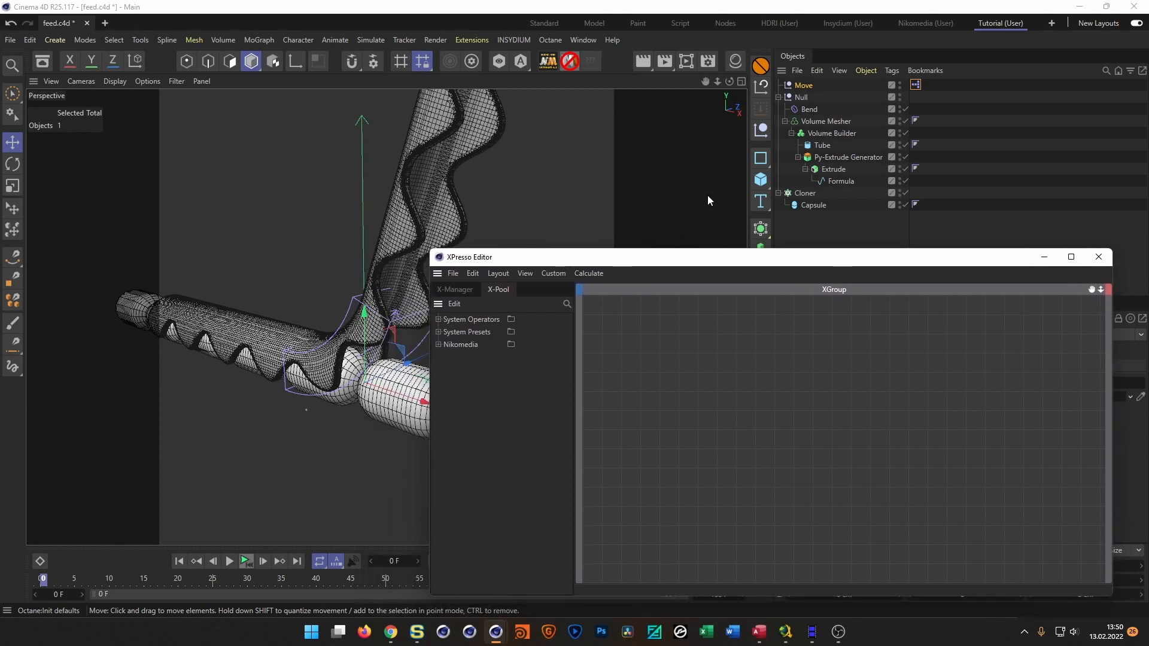
- Add the Move null as a node in the XPresso graph and give it a Position X output port
{"action": "left_click_drag", "start_coordinate": [797, 88], "coordinate": [651, 361]}
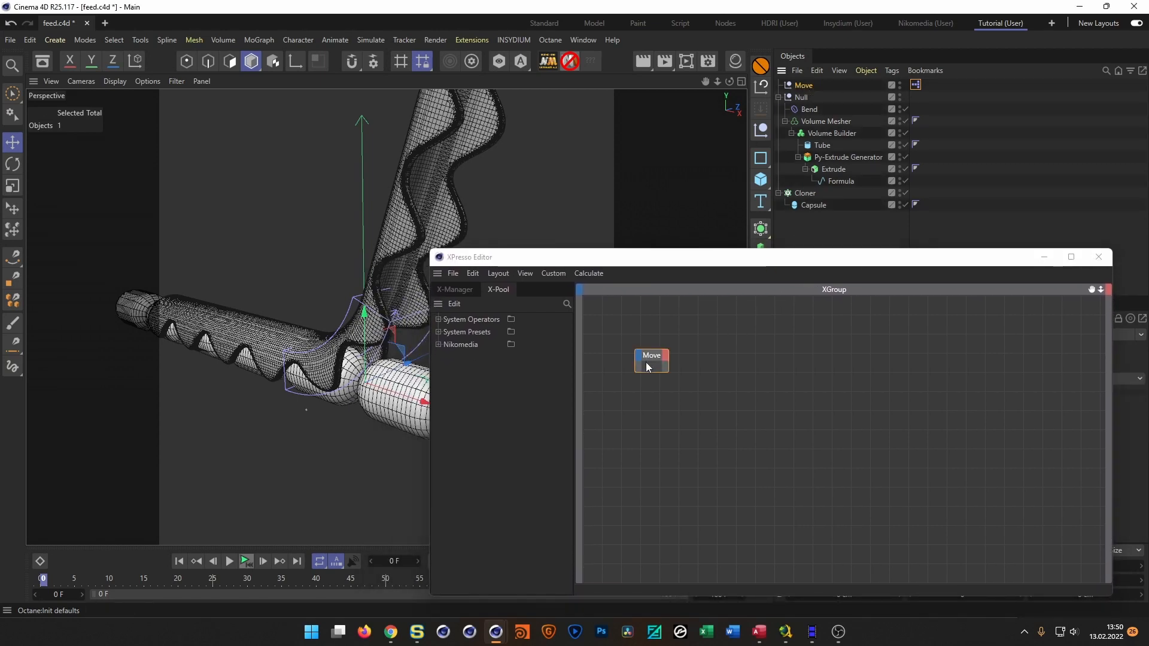
{"action": "left_click_drag", "start_coordinate": [763, 261], "coordinate": [417, 181]}
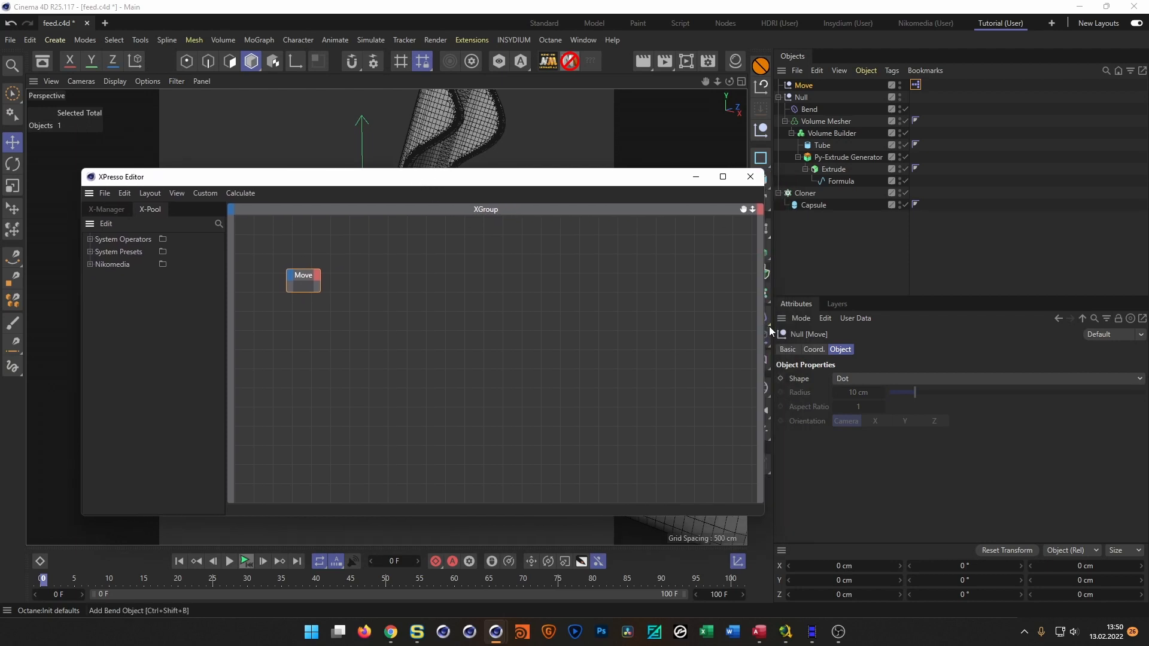
{"action": "left_click_drag", "start_coordinate": [764, 325], "coordinate": [572, 328]}
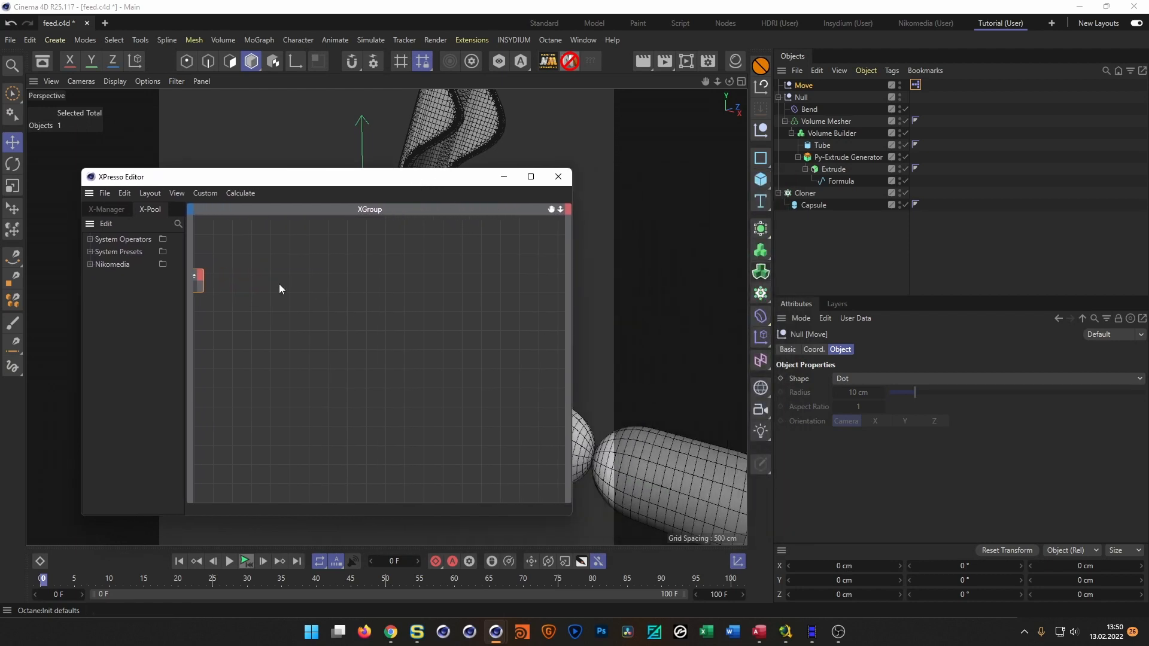
{"action": "left_click_drag", "start_coordinate": [246, 277], "coordinate": [277, 268]}
{"action": "left_click", "coordinate": [808, 86]}
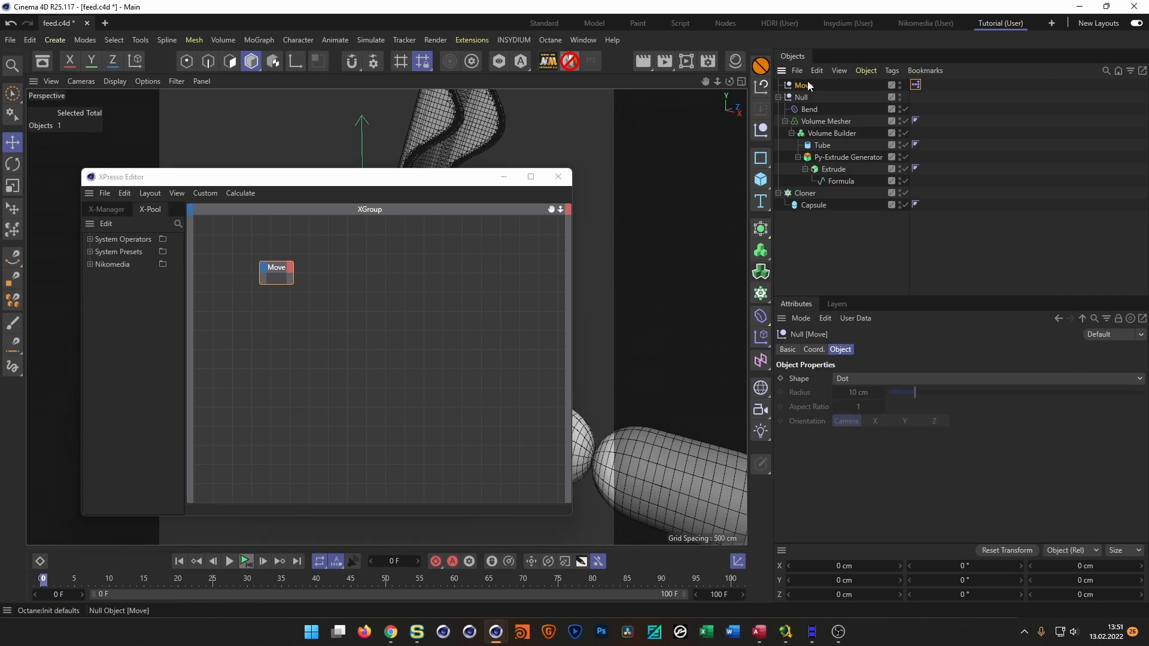
{"action": "left_click", "coordinate": [814, 349]}
{"action": "left_click_drag", "start_coordinate": [802, 378], "coordinate": [289, 271]}
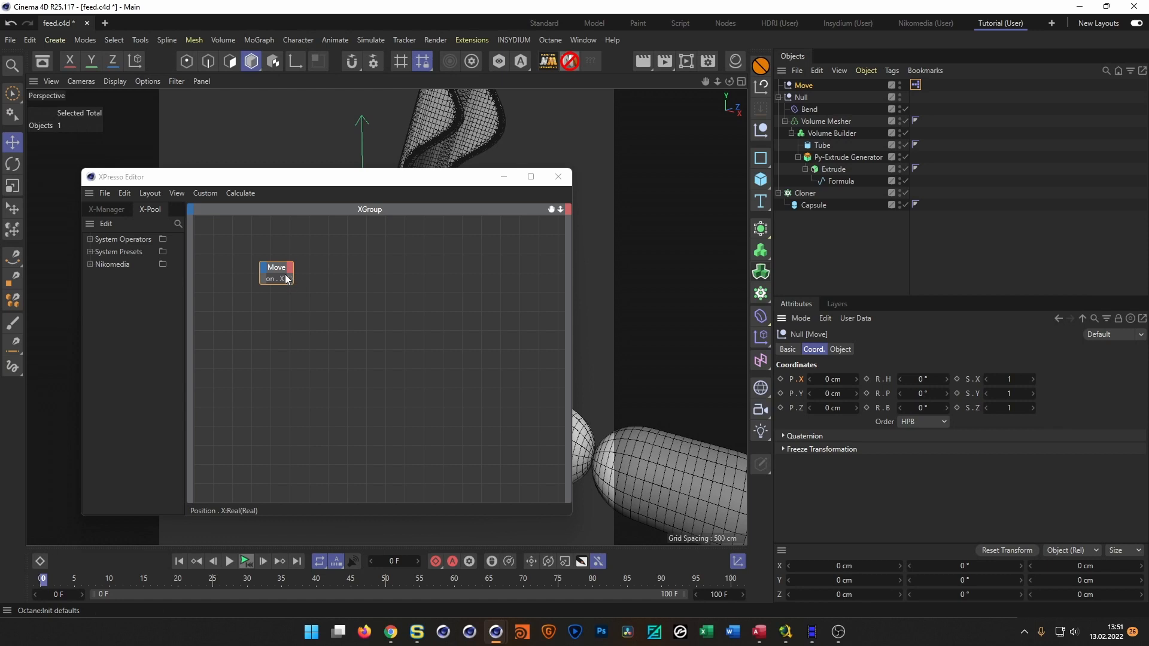
{"action": "left_click", "coordinate": [276, 267]}
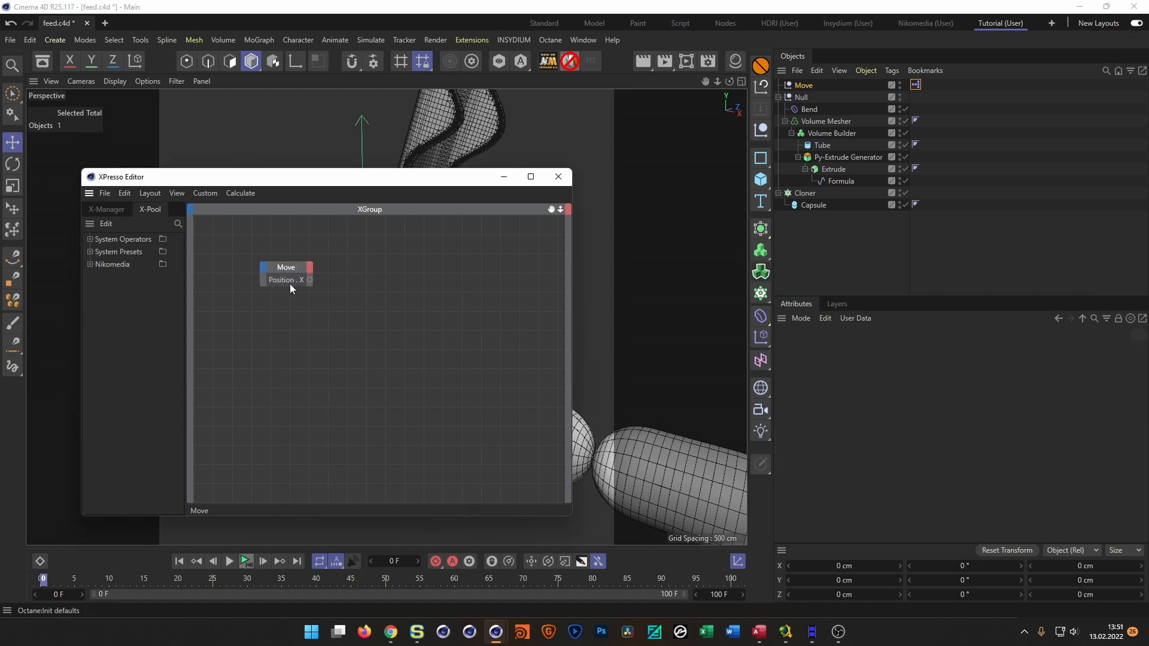
- Add a Volume Mesher node with a Position X input, and duplicate it with the Cloner as its reference
{"action": "left_click_drag", "start_coordinate": [440, 184], "coordinate": [589, 212]}
{"action": "left_click", "coordinate": [827, 121]}
{"action": "left_click_drag", "start_coordinate": [823, 120], "coordinate": [555, 291]}
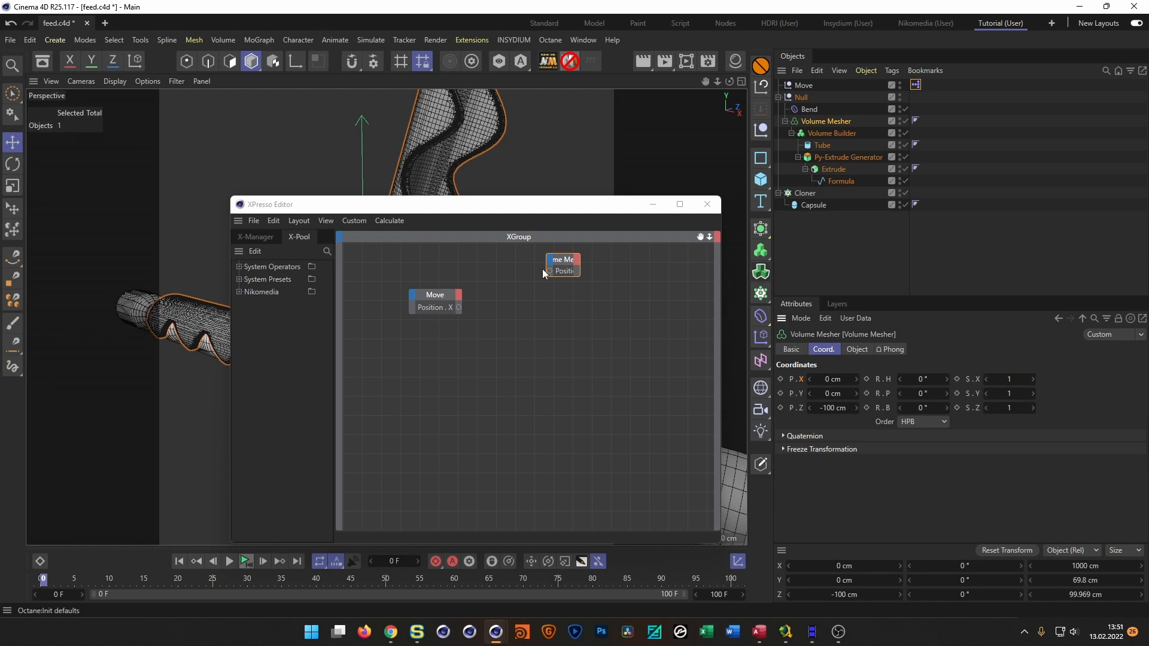
{"action": "left_click", "coordinate": [556, 270]}
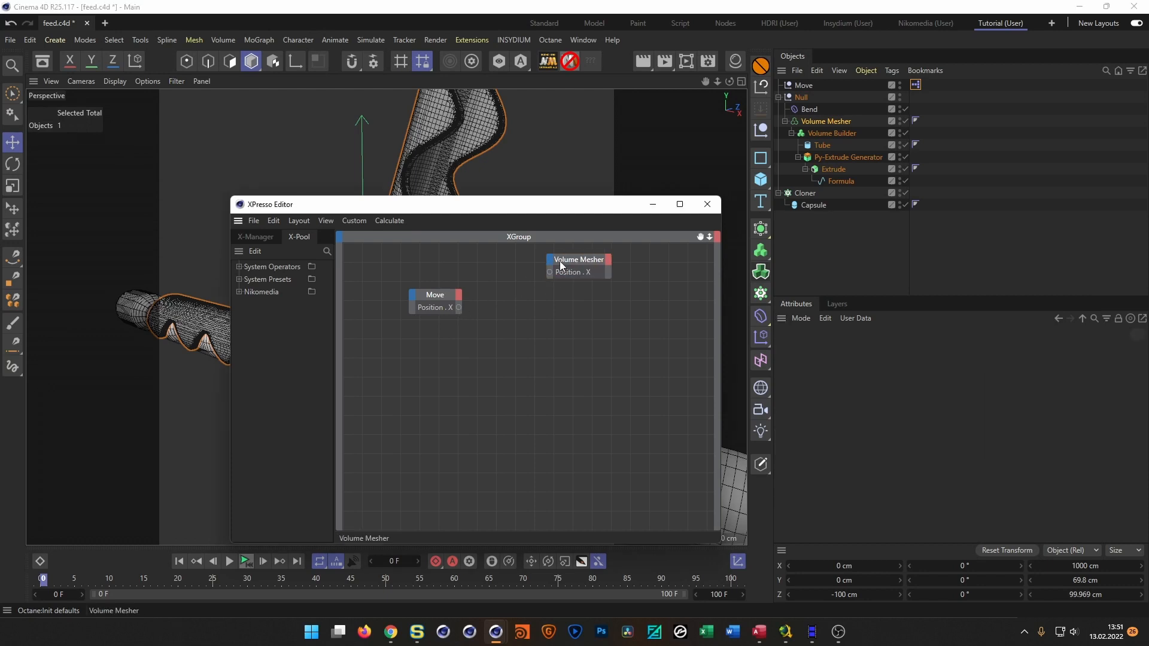
{"action": "left_click_drag", "start_coordinate": [573, 258], "coordinate": [573, 303], "text": "ctrl"}
{"action": "left_click_drag", "start_coordinate": [804, 194], "coordinate": [560, 317]}
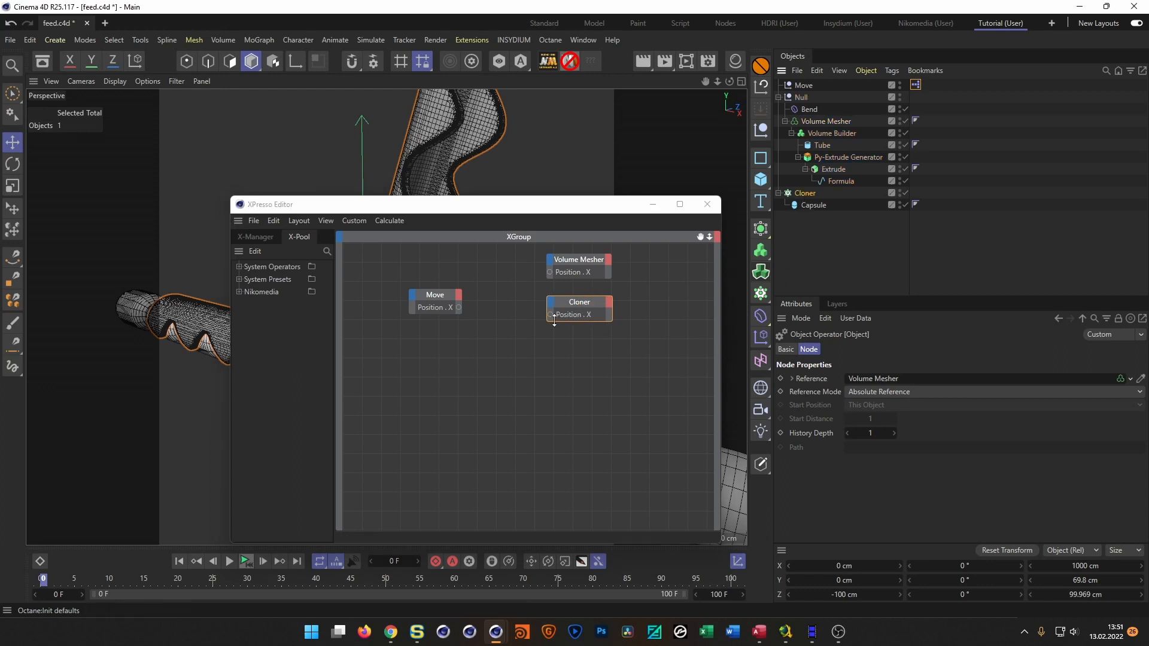
- Connect the Move node's Position X output to the Position X inputs of Volume Mesher and Cloner, and close the XPresso Editor
{"action": "left_click_drag", "start_coordinate": [458, 307], "coordinate": [548, 272]}
{"action": "left_click_drag", "start_coordinate": [458, 307], "coordinate": [548, 315]}
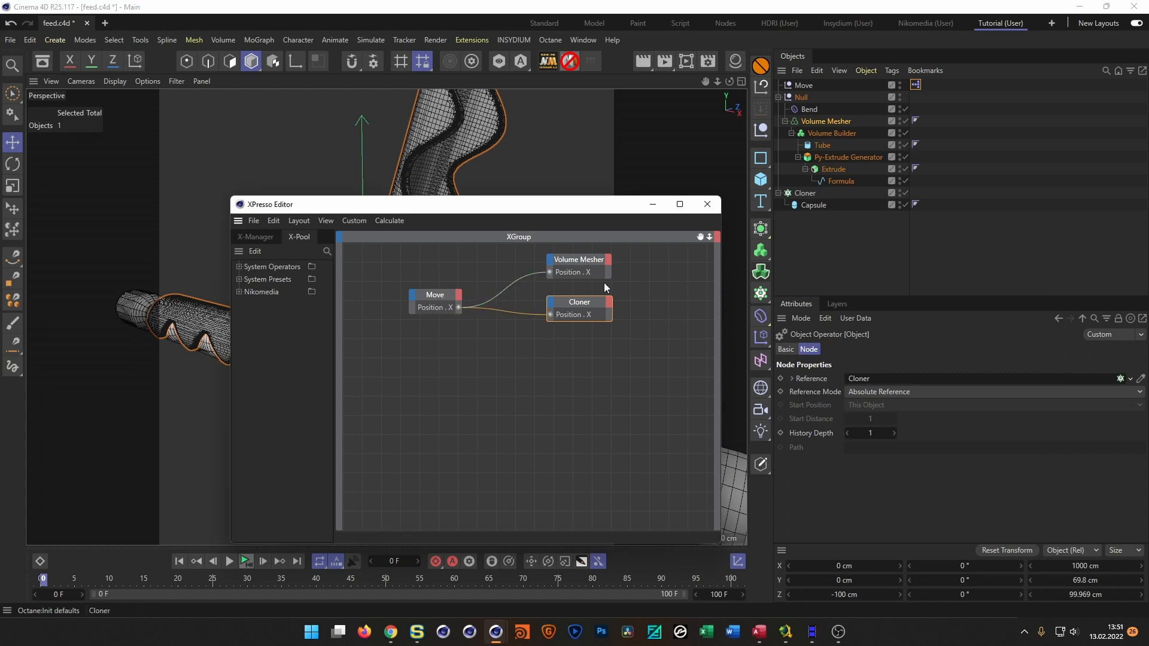
{"action": "left_click", "coordinate": [708, 205]}
- Test the XPresso link by moving the Move null along the X axis, and undo that move
{"action": "left_click", "coordinate": [802, 86]}
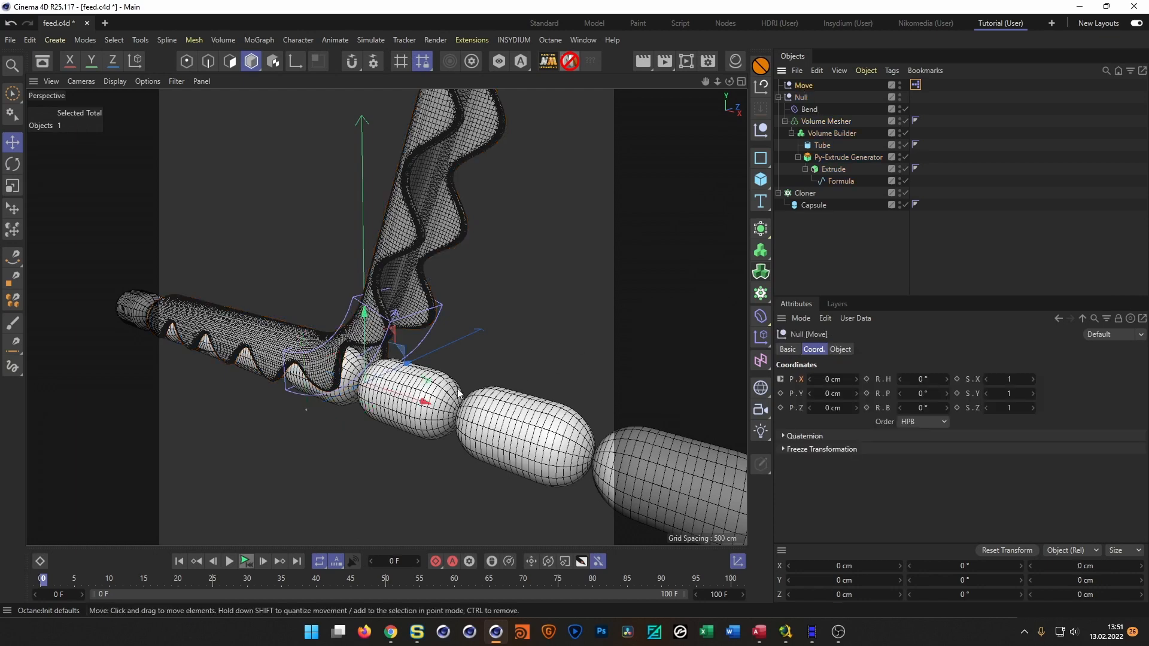
{"action": "left_click_drag", "start_coordinate": [423, 405], "coordinate": [367, 407]}
{"action": "key", "text": "ctrl+z"}
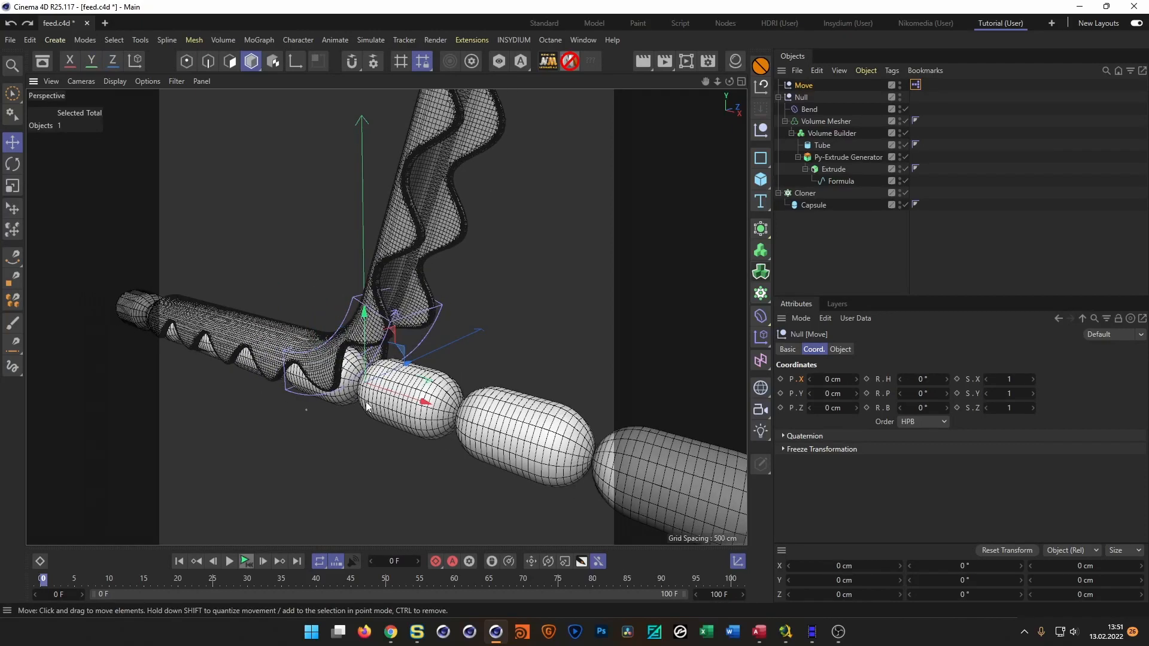
- Keyframe the Move null's Position X at 0 cm on frame 0 and -280 cm on frame 100
{"action": "left_click_drag", "start_coordinate": [353, 362], "coordinate": [388, 352], "text": "alt"}
{"action": "scroll", "coordinate": [360, 362], "scroll_direction": "up", "scroll_amount": 3}
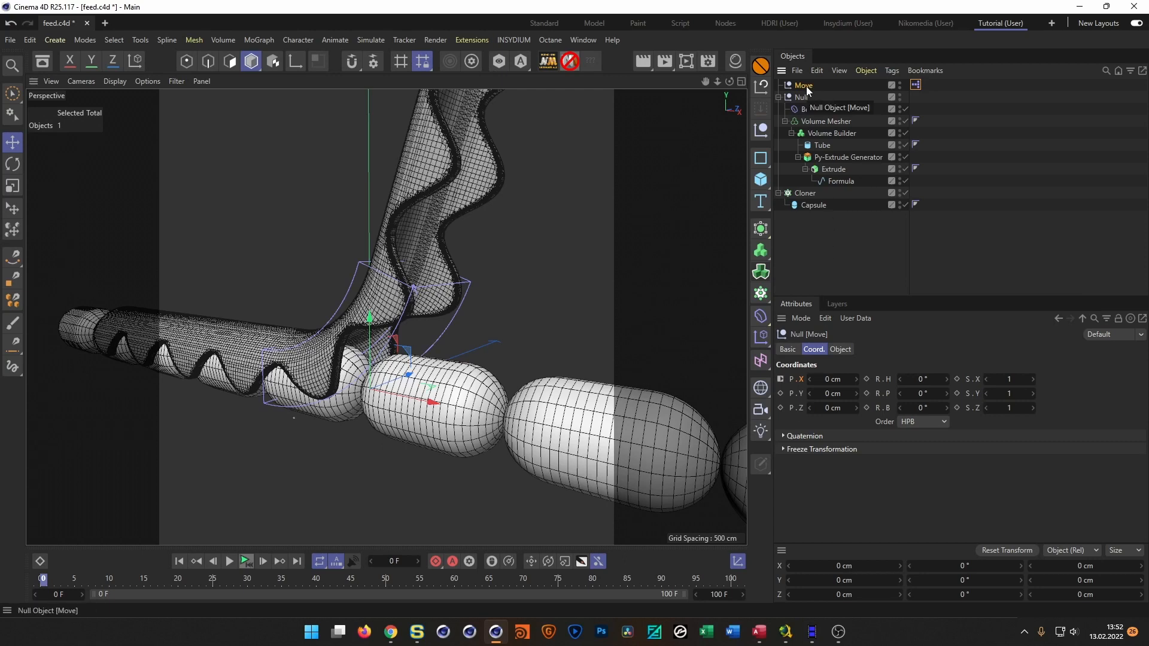
{"action": "left_click", "coordinate": [781, 380]}
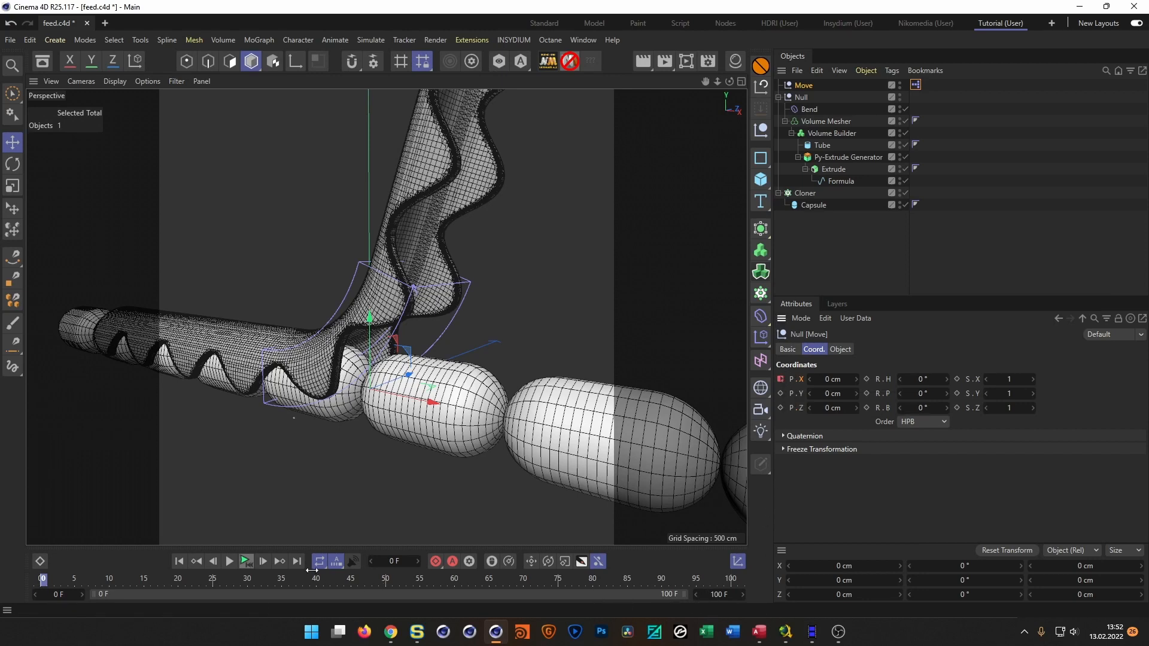
{"action": "left_click", "coordinate": [245, 562]}
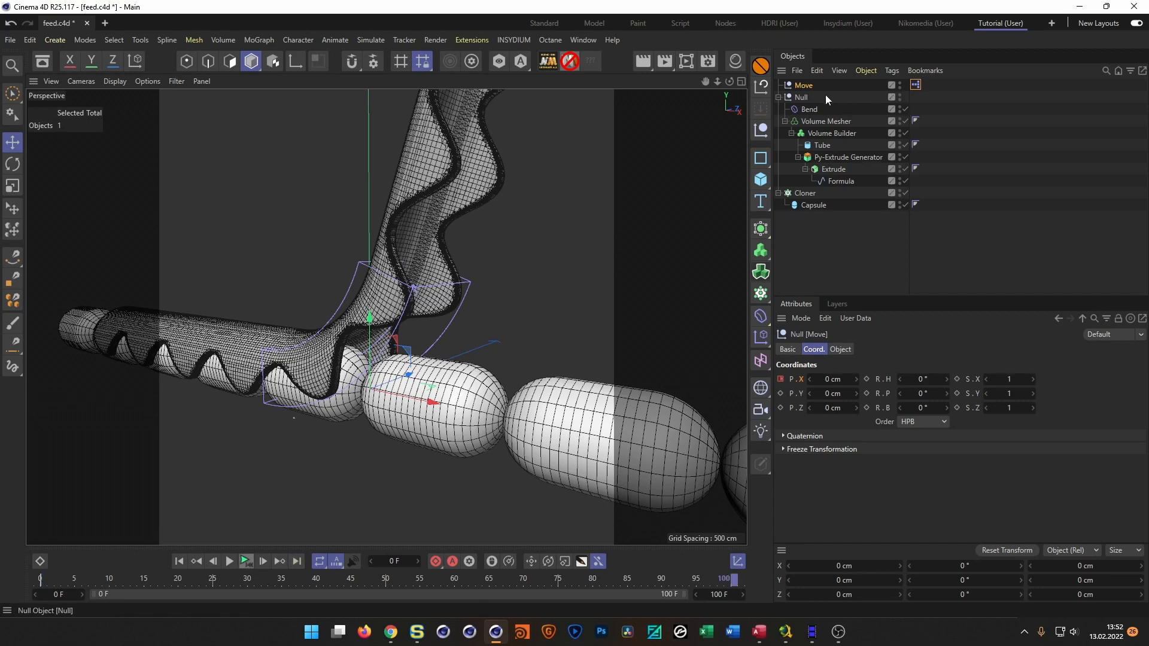
{"action": "left_click", "coordinate": [832, 380]}
{"action": "type", "text": "-280"}
{"action": "key", "text": "Return"}
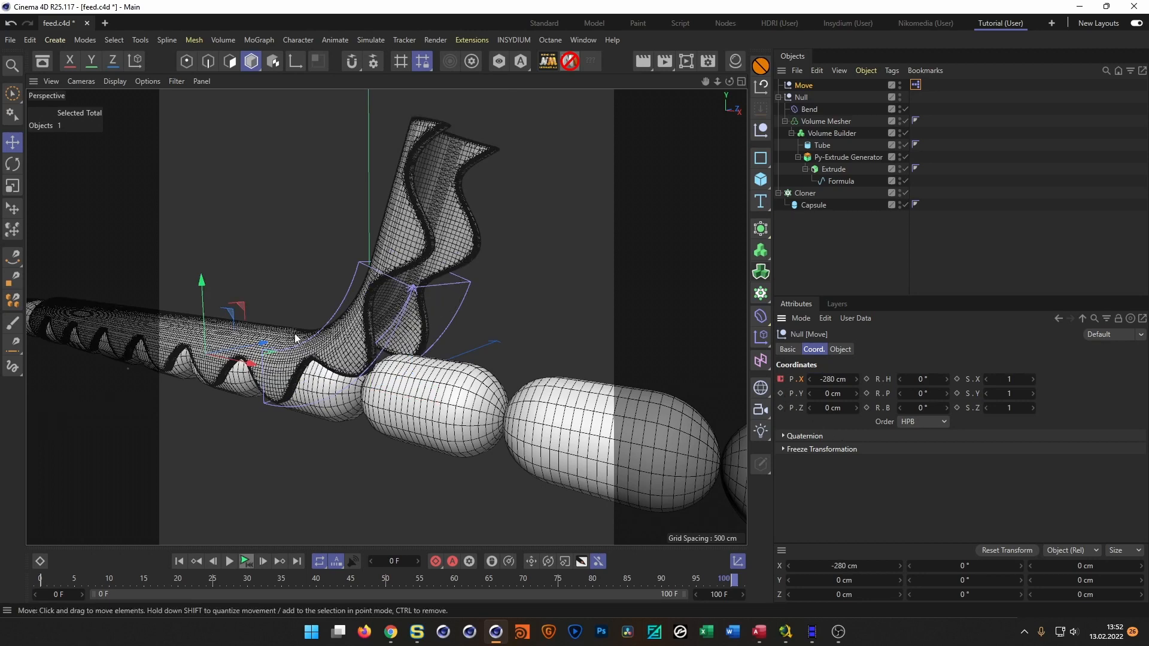
- Compare the first and last frames repeatedly to check whether the capsules and the tube's wavy edge line up for a loop
{"action": "scroll", "coordinate": [336, 338], "scroll_direction": "up", "scroll_amount": 2}
{"action": "scroll", "coordinate": [336, 338], "scroll_direction": "up", "scroll_amount": 5}
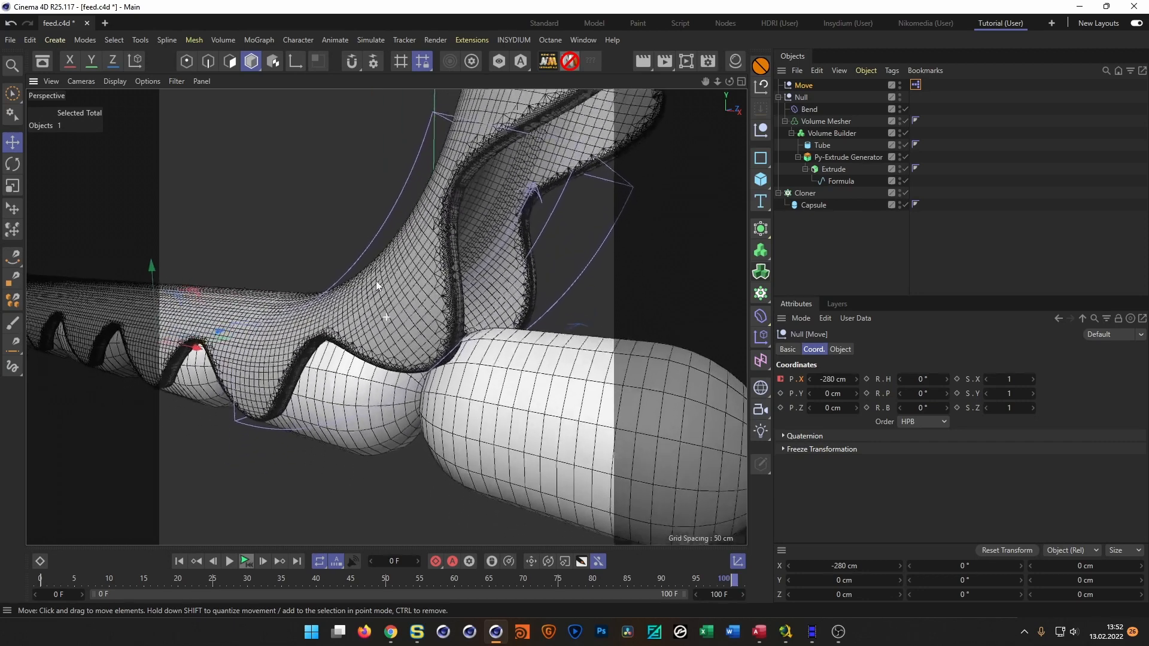
{"action": "scroll", "coordinate": [328, 280], "scroll_direction": "down", "scroll_amount": 3}
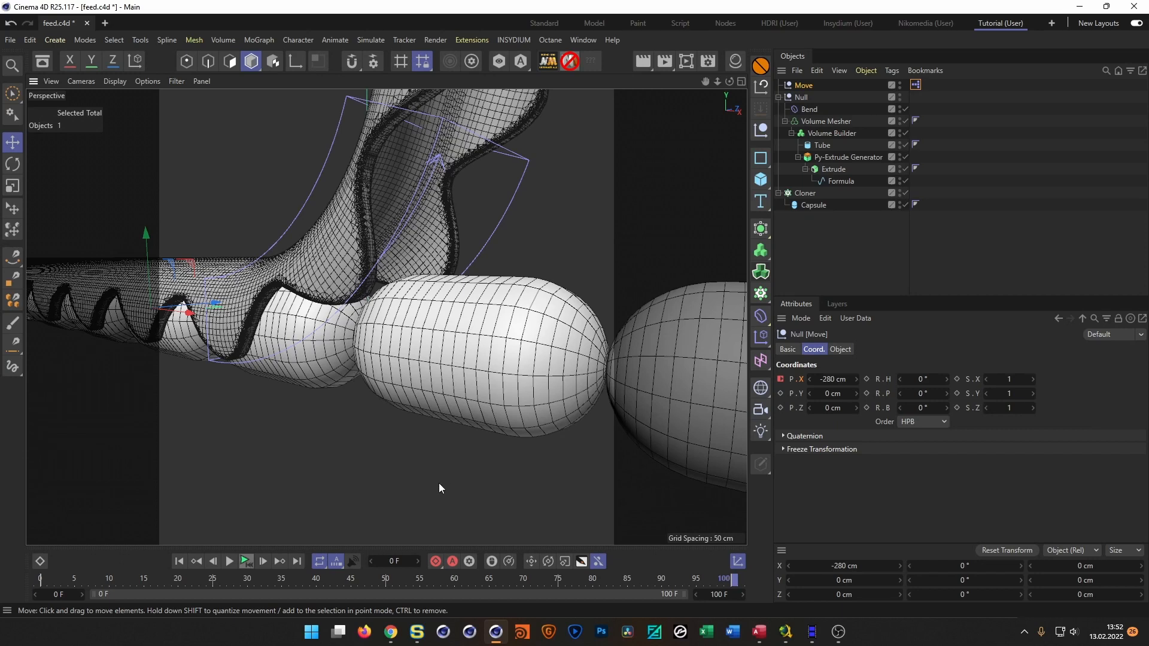
{"action": "left_click", "coordinate": [179, 562]}
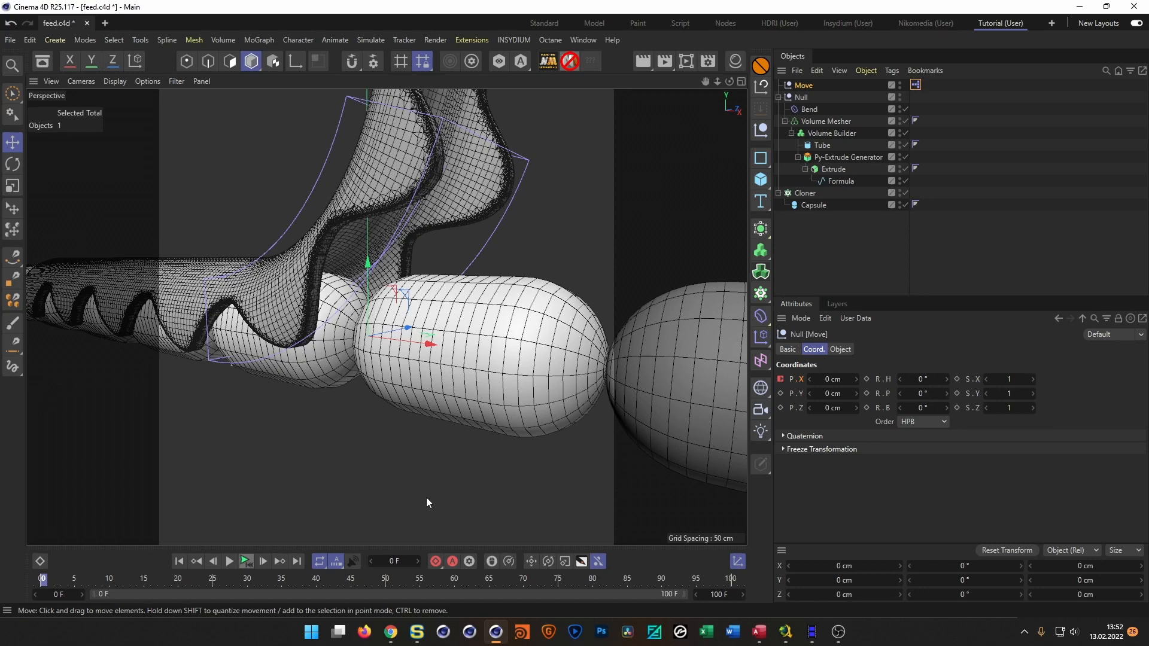
{"action": "left_click", "coordinate": [296, 562]}
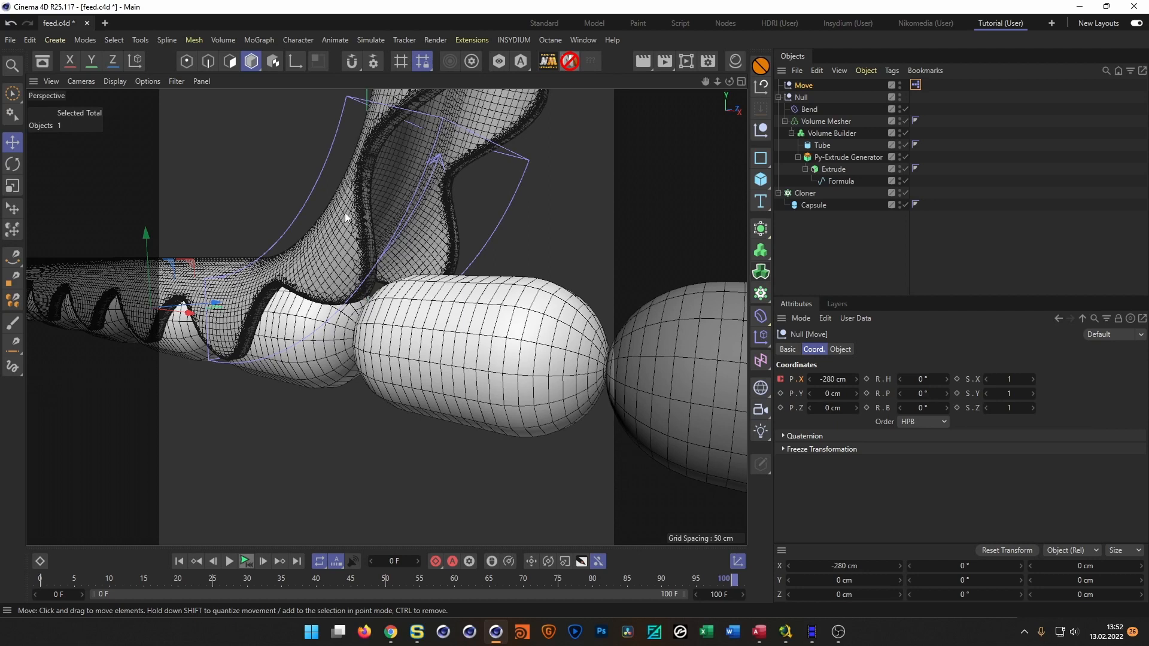
{"action": "left_click", "coordinate": [179, 562]}
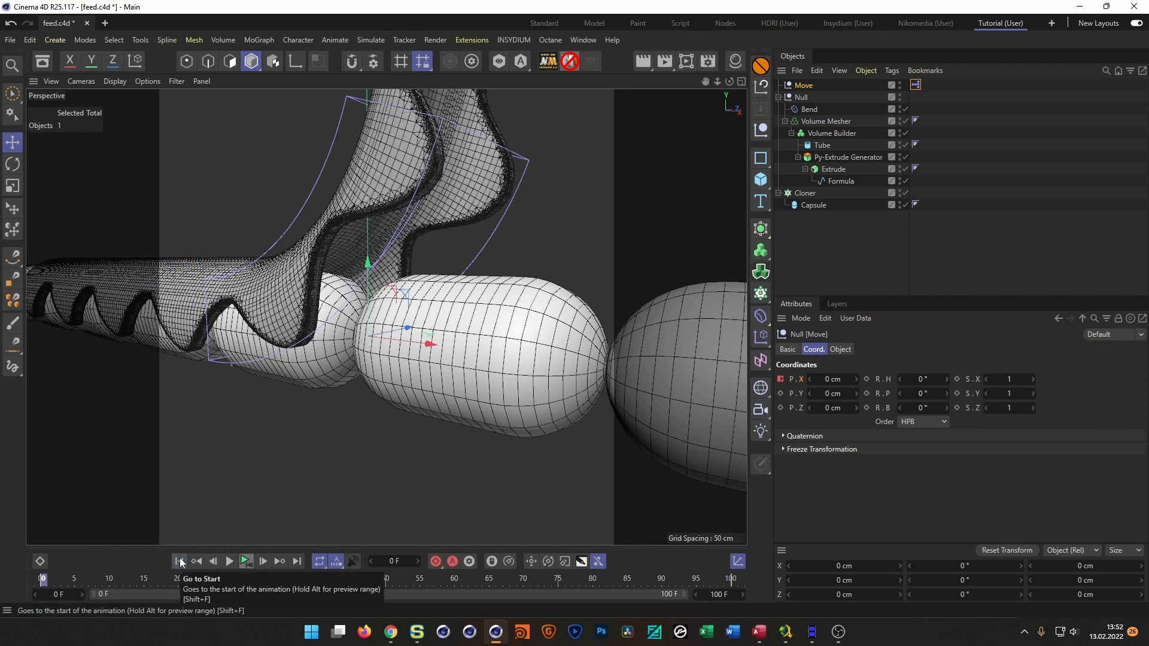
{"action": "left_click", "coordinate": [296, 562]}
{"action": "left_click", "coordinate": [179, 561]}
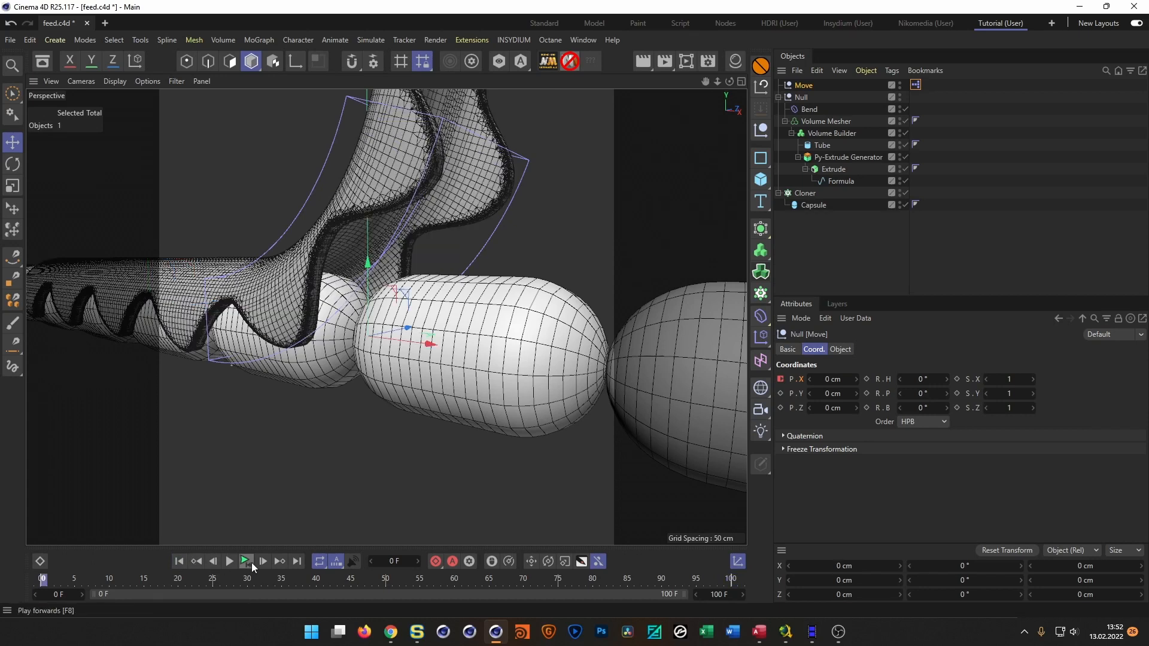
{"action": "left_click", "coordinate": [296, 562]}
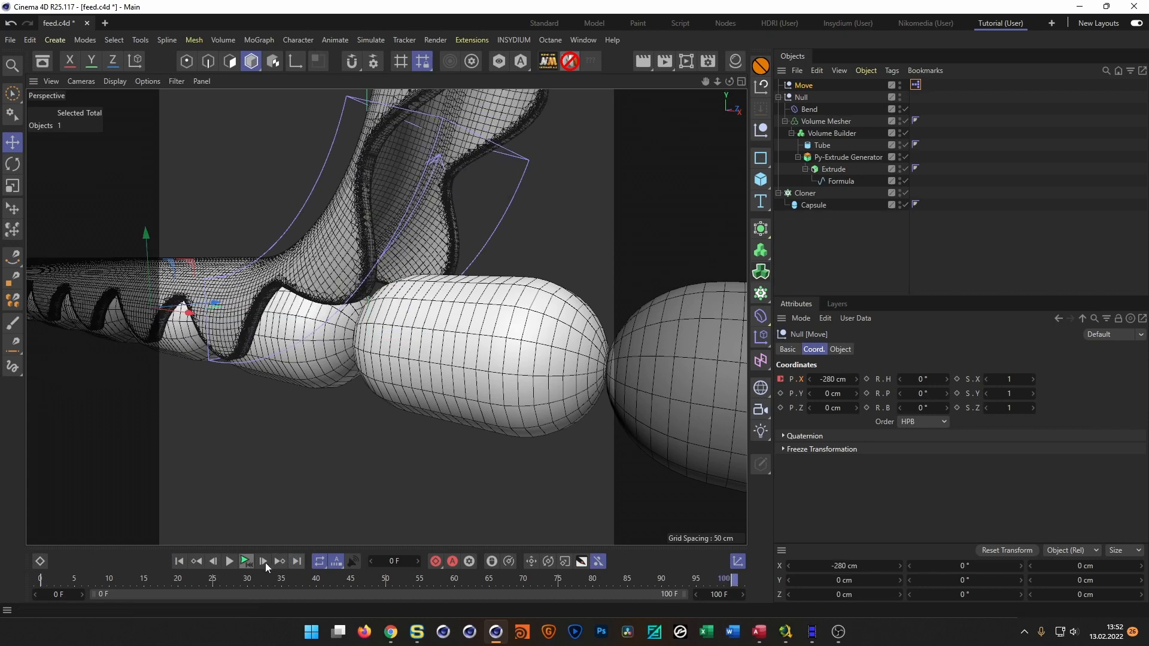
{"action": "left_click", "coordinate": [179, 562]}
{"action": "left_click", "coordinate": [297, 562]}
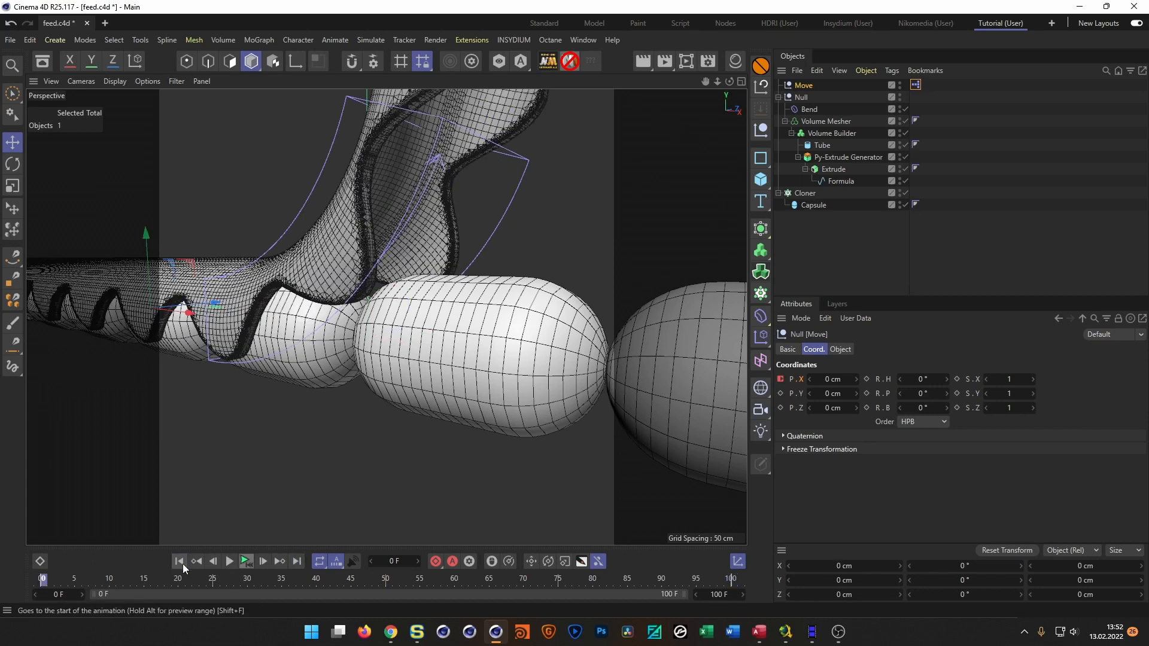
{"action": "left_click", "coordinate": [179, 562]}
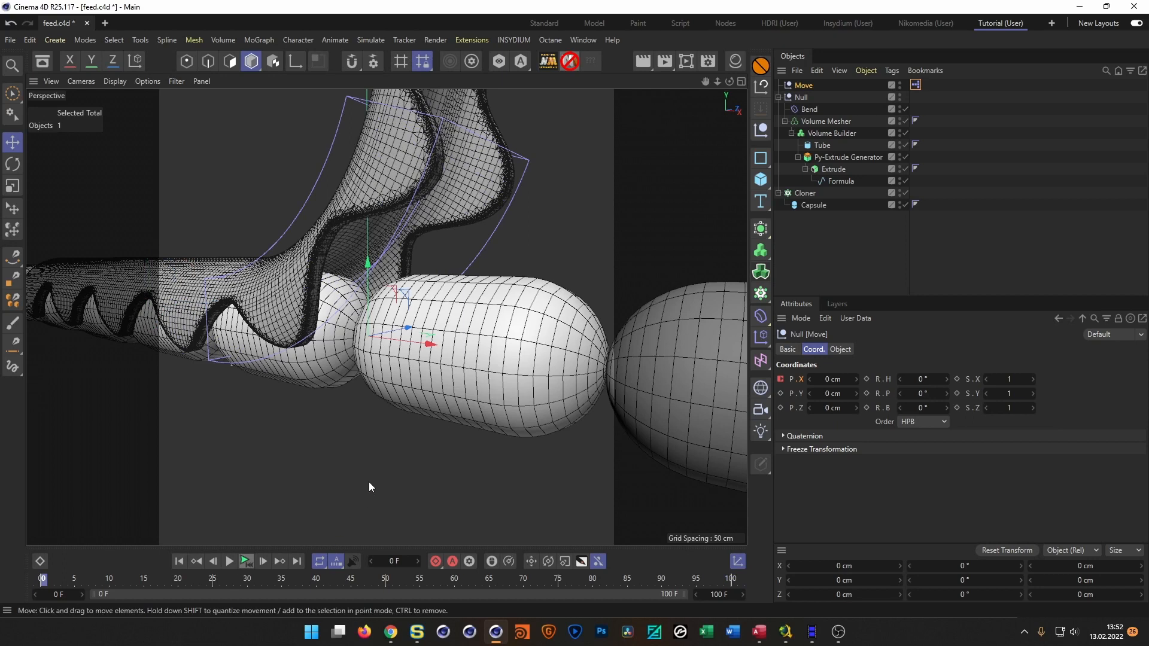
- Save the scene and review the Formula spline's object properties
{"action": "key", "text": "ctrl+s"}
{"action": "left_click", "coordinate": [838, 181]}
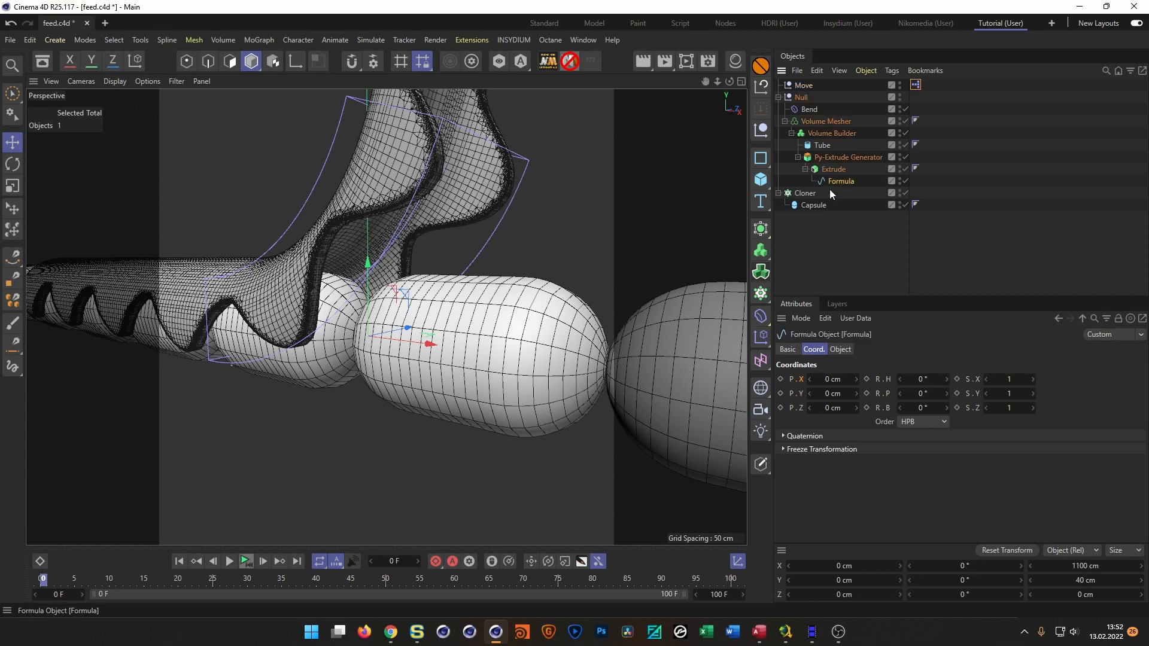
{"action": "left_click", "coordinate": [840, 349]}
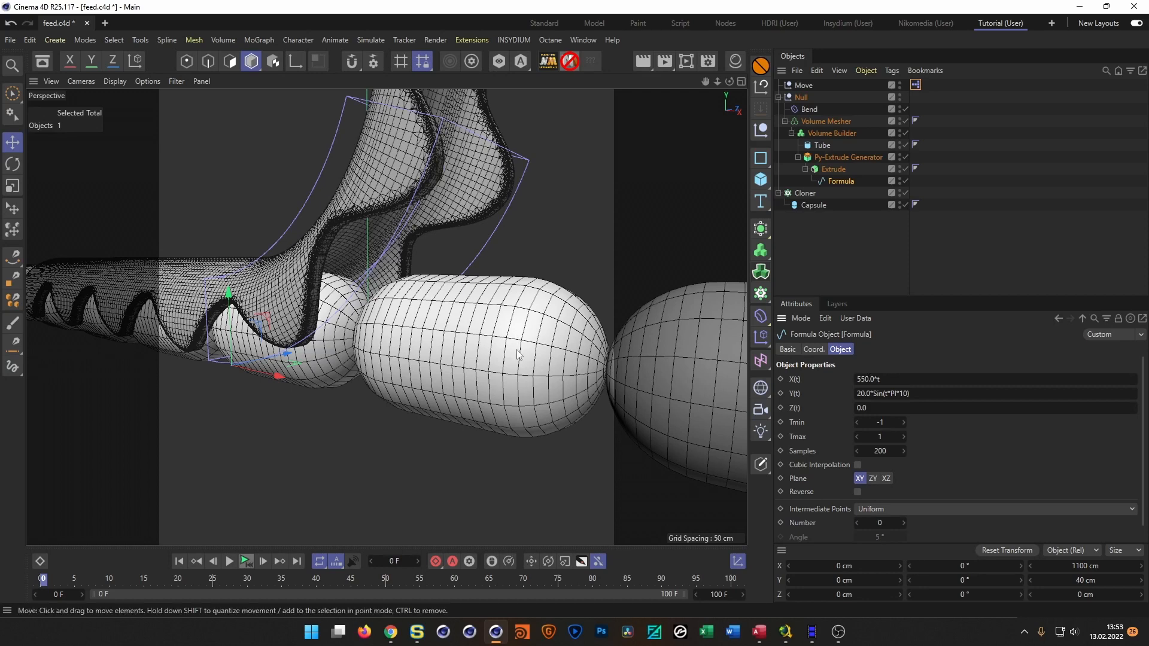
- Set the Capsule's height to 110 cm and its height segments to 3
{"action": "left_click", "coordinate": [802, 206]}
{"action": "left_click", "coordinate": [879, 393]}
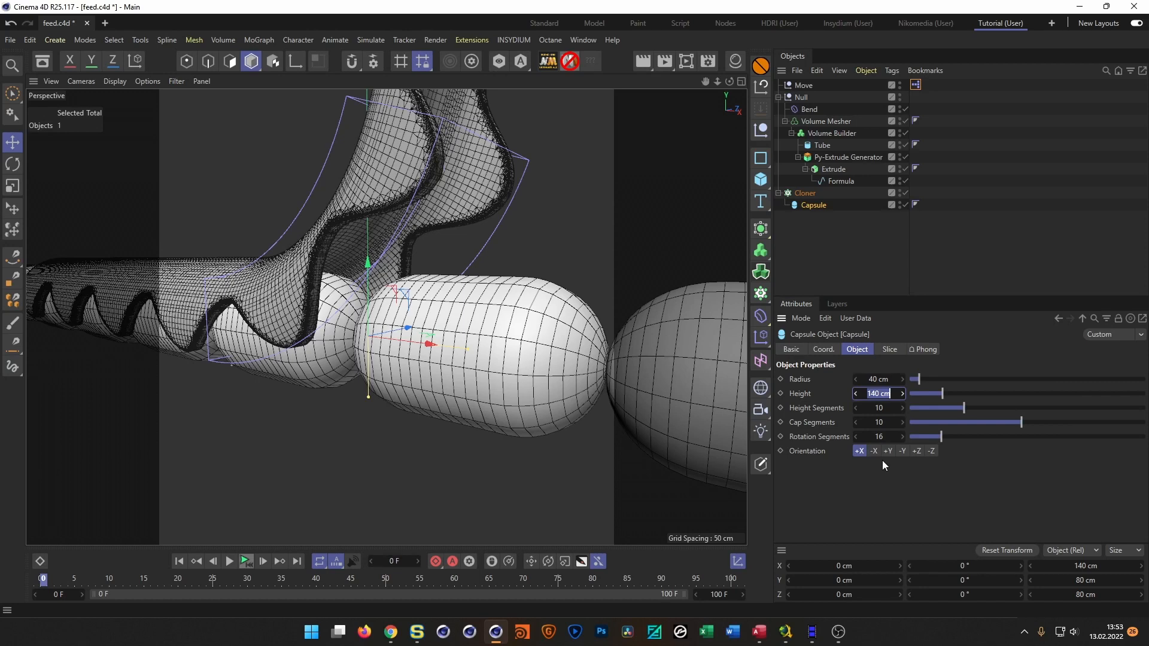
{"action": "type", "text": "110"}
{"action": "key", "text": "Return"}
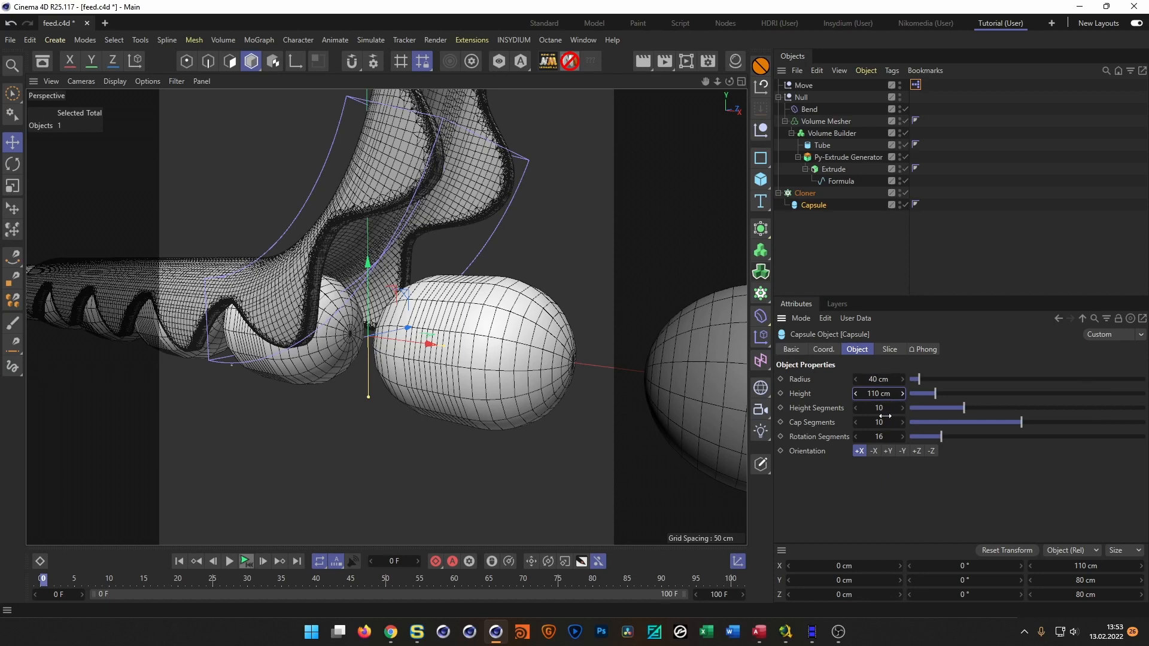
{"action": "left_click_drag", "start_coordinate": [878, 409], "coordinate": [879, 410]}
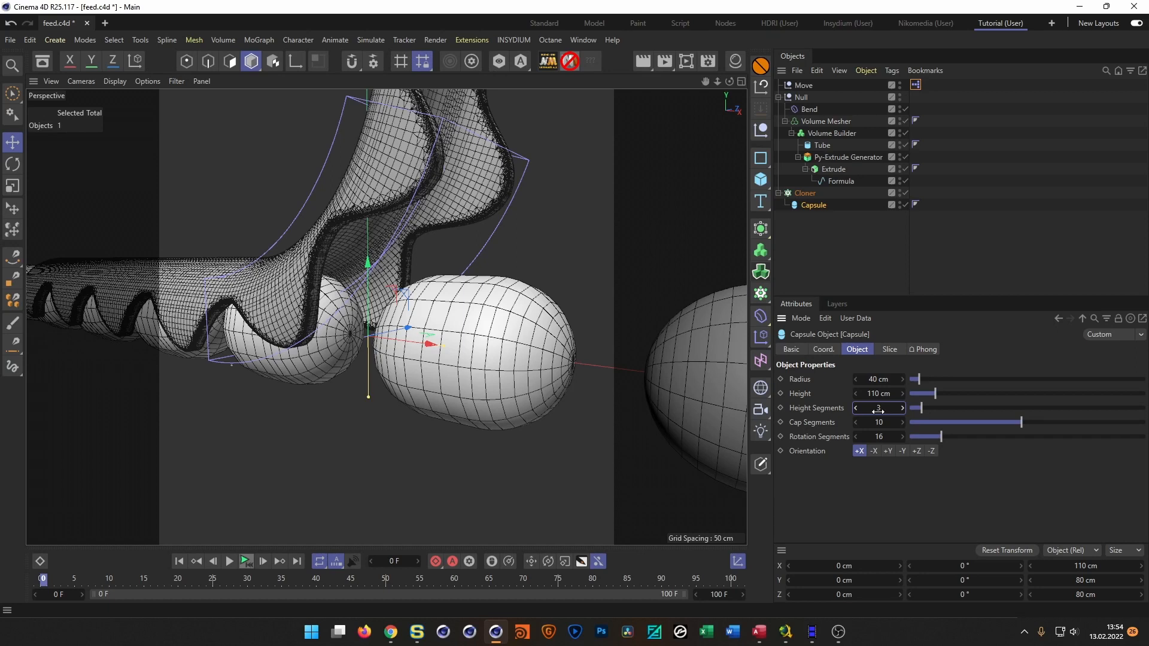
- Set the Cloner's per-step X size to 110 cm
{"action": "left_click", "coordinate": [808, 193]}
{"action": "double_click", "coordinate": [838, 499]}
{"action": "type", "text": "110"}
{"action": "key", "text": "Return"}
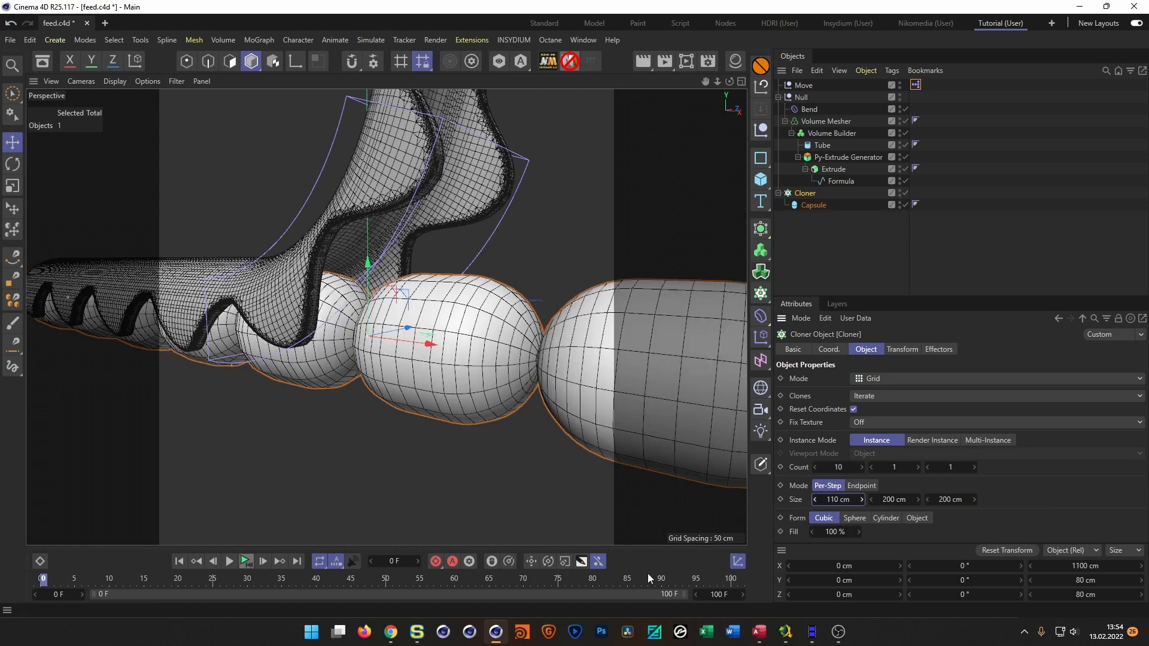
- Set the Move null's Position X to -220 cm at the last frame of the animation
{"action": "left_click", "coordinate": [806, 85]}
{"action": "left_click", "coordinate": [393, 561]}
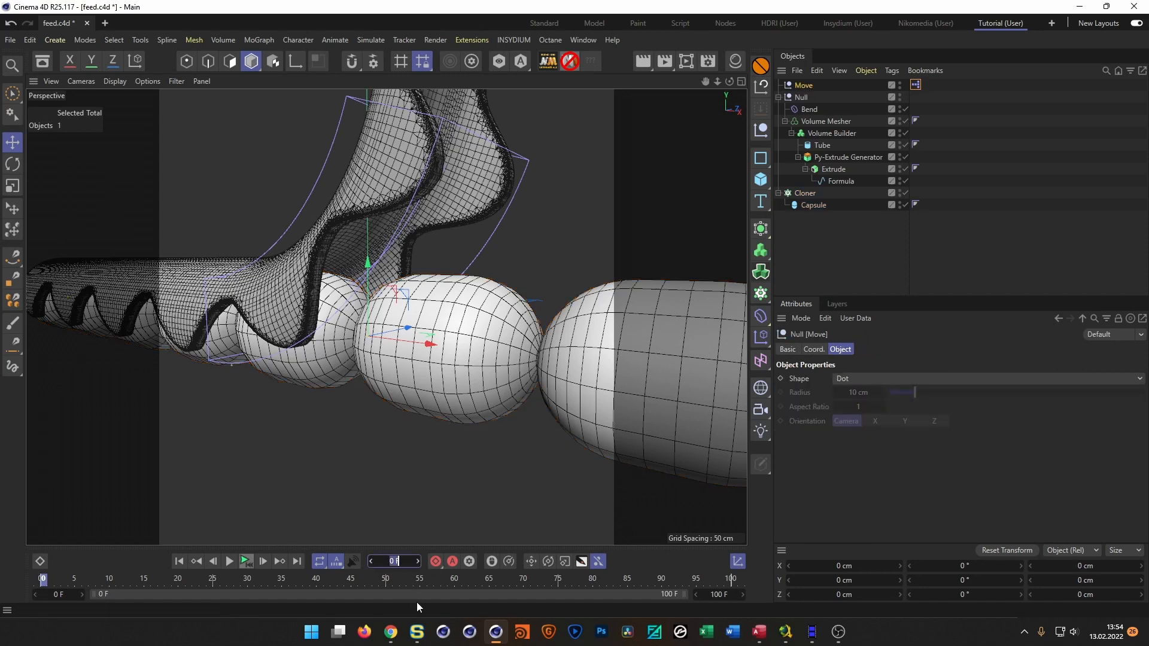
{"action": "left_click", "coordinate": [298, 562]}
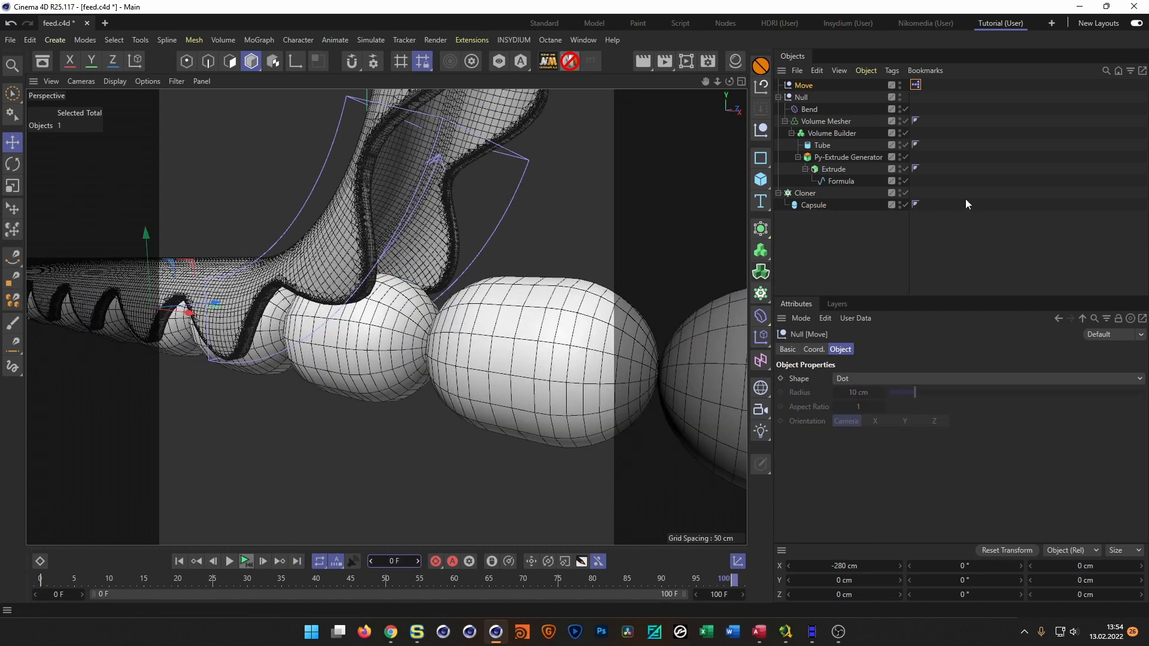
{"action": "left_click", "coordinate": [819, 350]}
{"action": "left_click", "coordinate": [835, 381]}
{"action": "type", "text": "-220"}
{"action": "key", "text": "Return"}
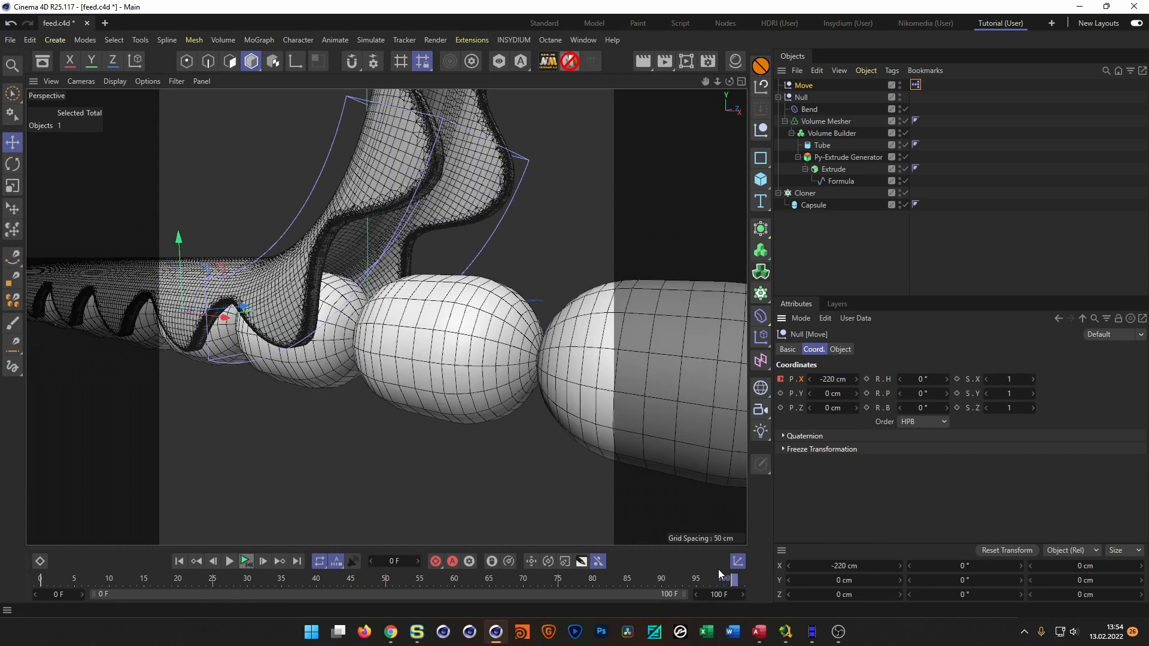
- Compare the first and last frames to check whether the shorter capsules and the wavy edge loop seamlessly
{"action": "left_click", "coordinate": [179, 563]}
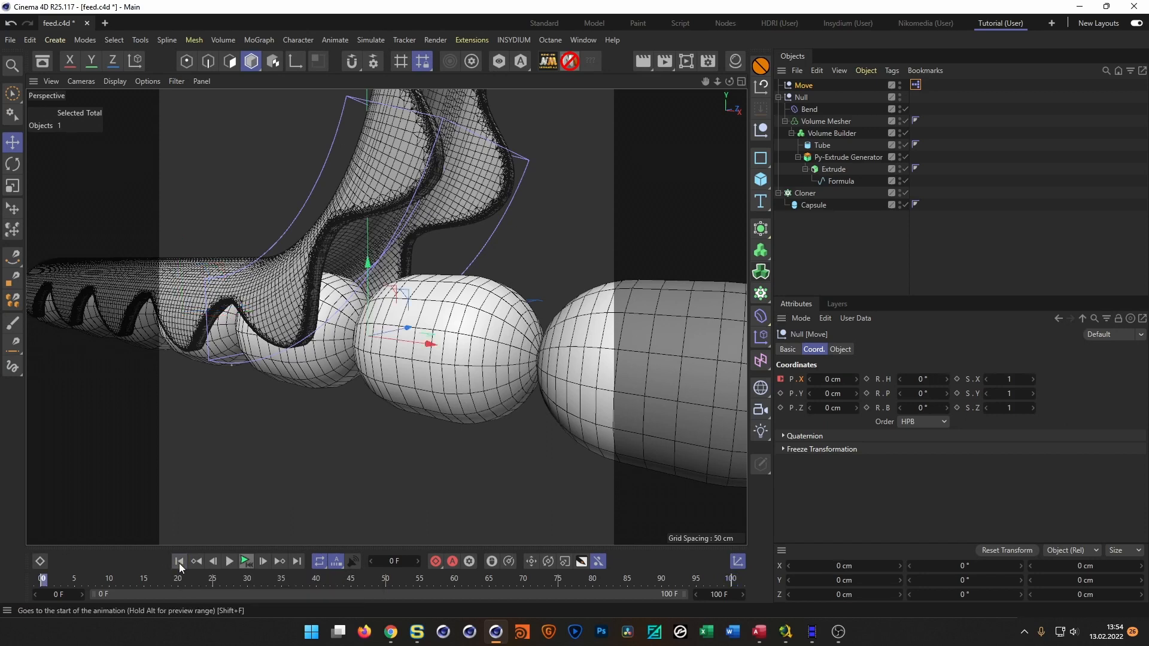
{"action": "left_click", "coordinate": [296, 563]}
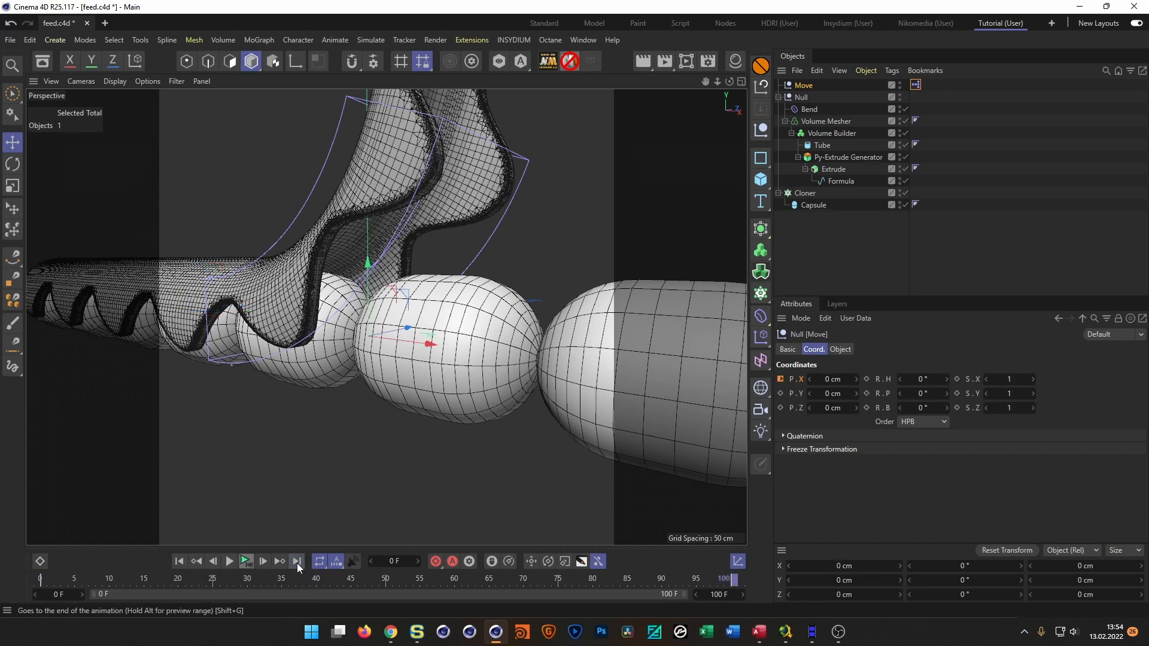
{"action": "left_click", "coordinate": [178, 563]}
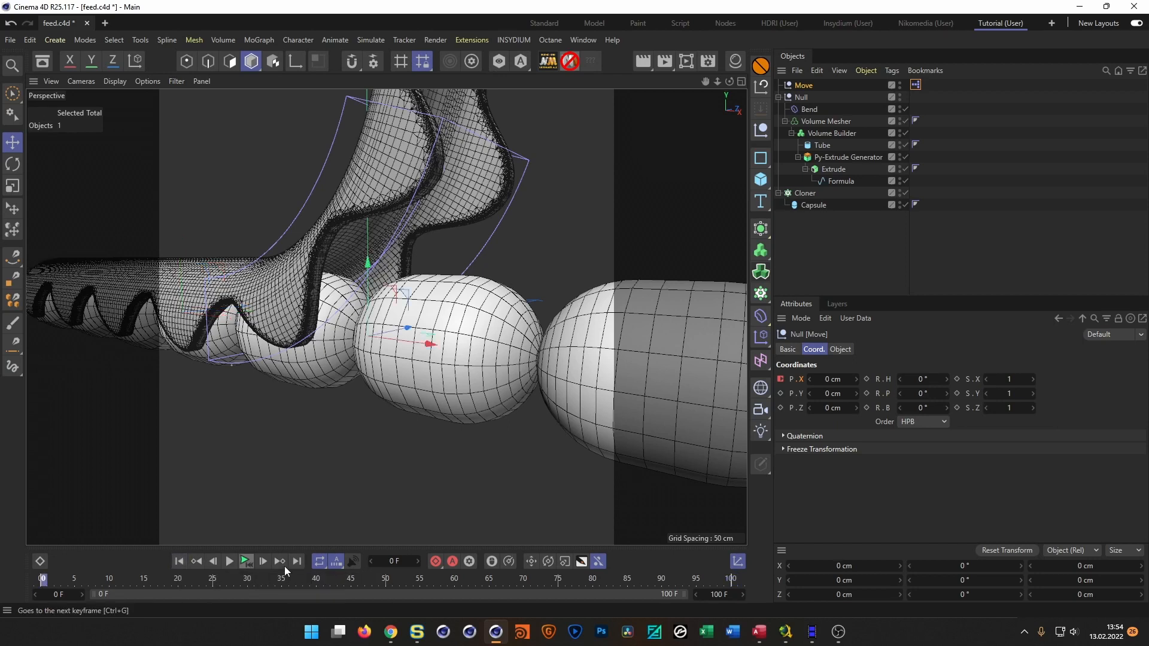
{"action": "left_click", "coordinate": [297, 562]}
{"action": "left_click", "coordinate": [178, 562]}
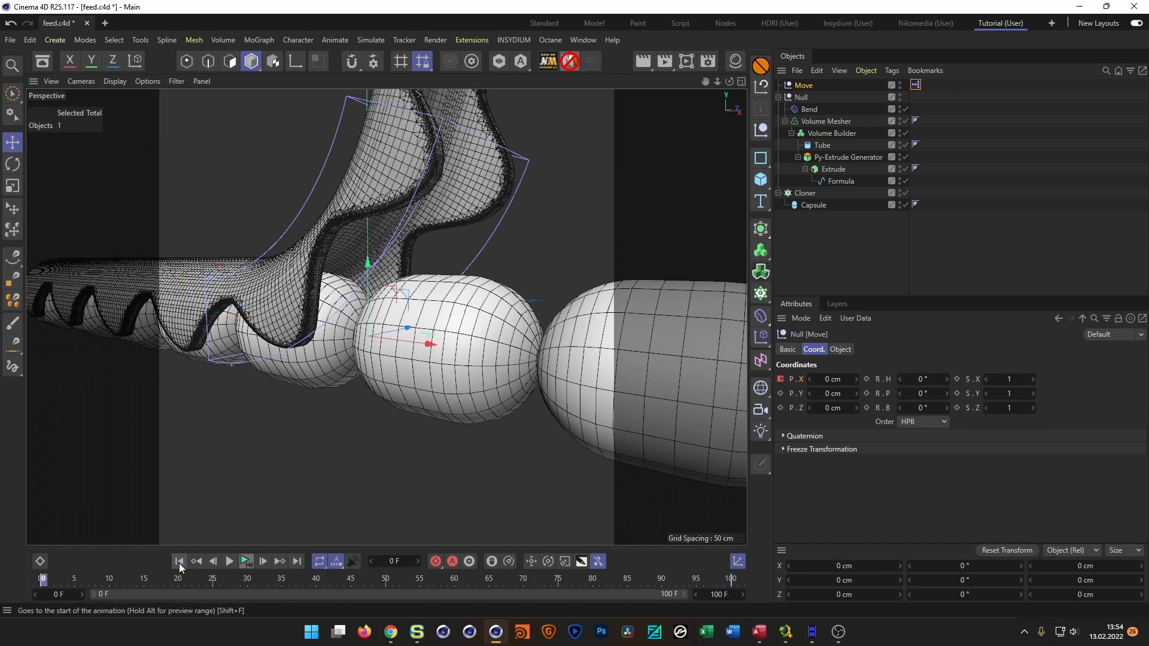
{"action": "left_click", "coordinate": [245, 561]}
- Review the object properties of the Formula spline and the Capsule that determine the loop distance
{"action": "left_click", "coordinate": [841, 181]}
{"action": "left_click", "coordinate": [839, 350]}
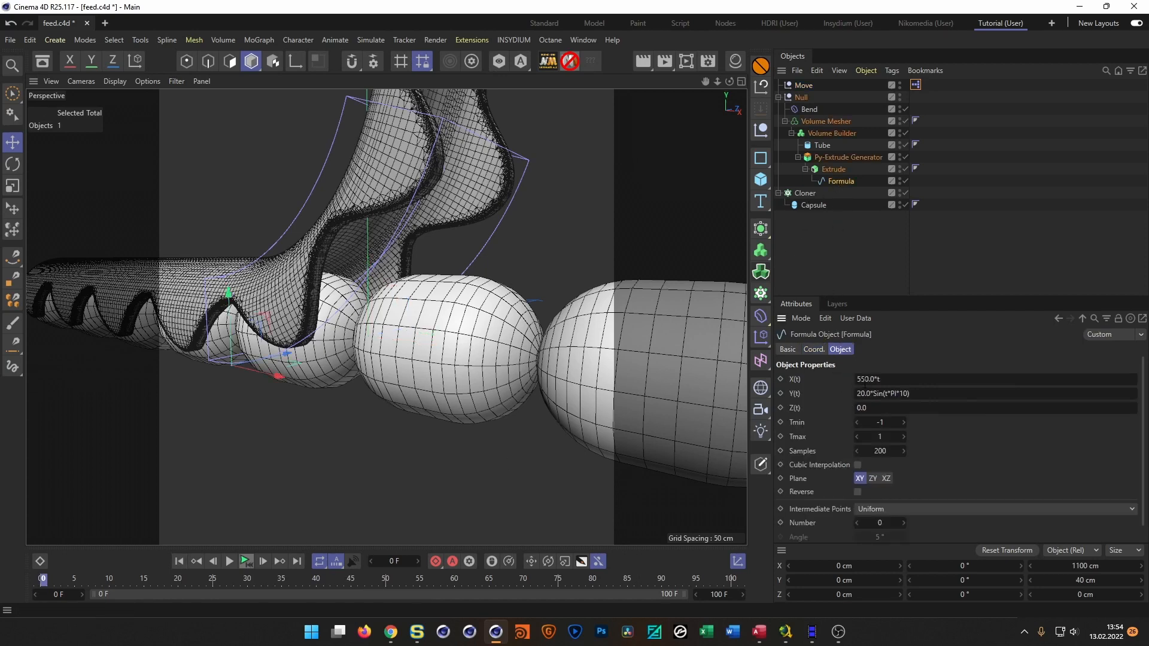
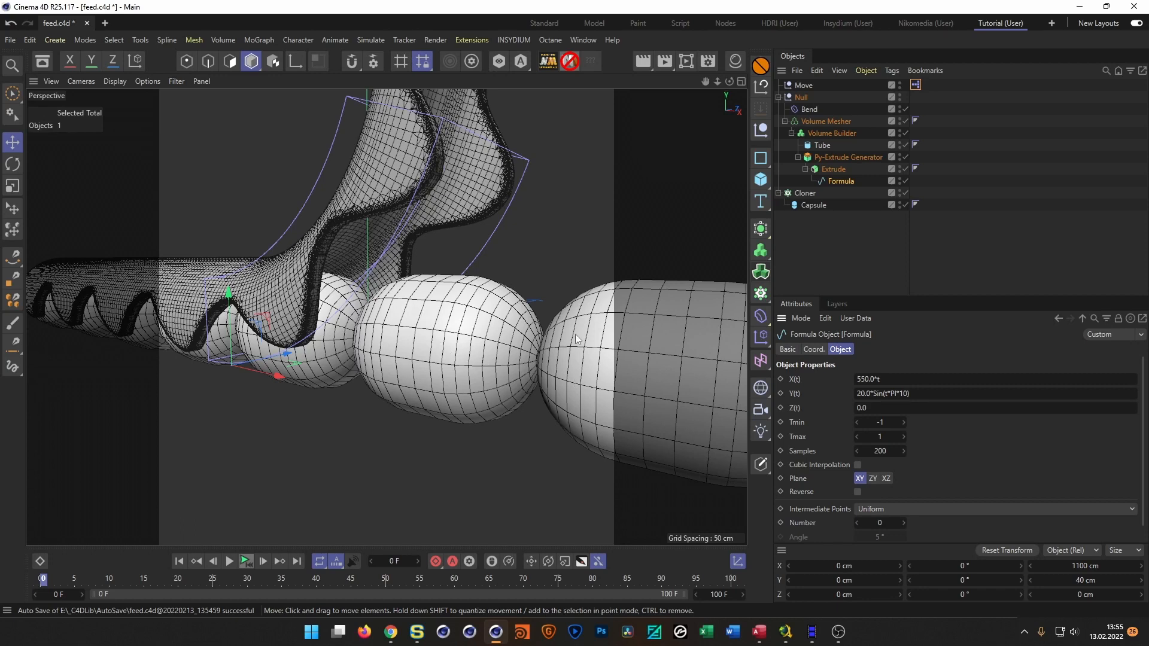
{"action": "left_click", "coordinate": [817, 209]}
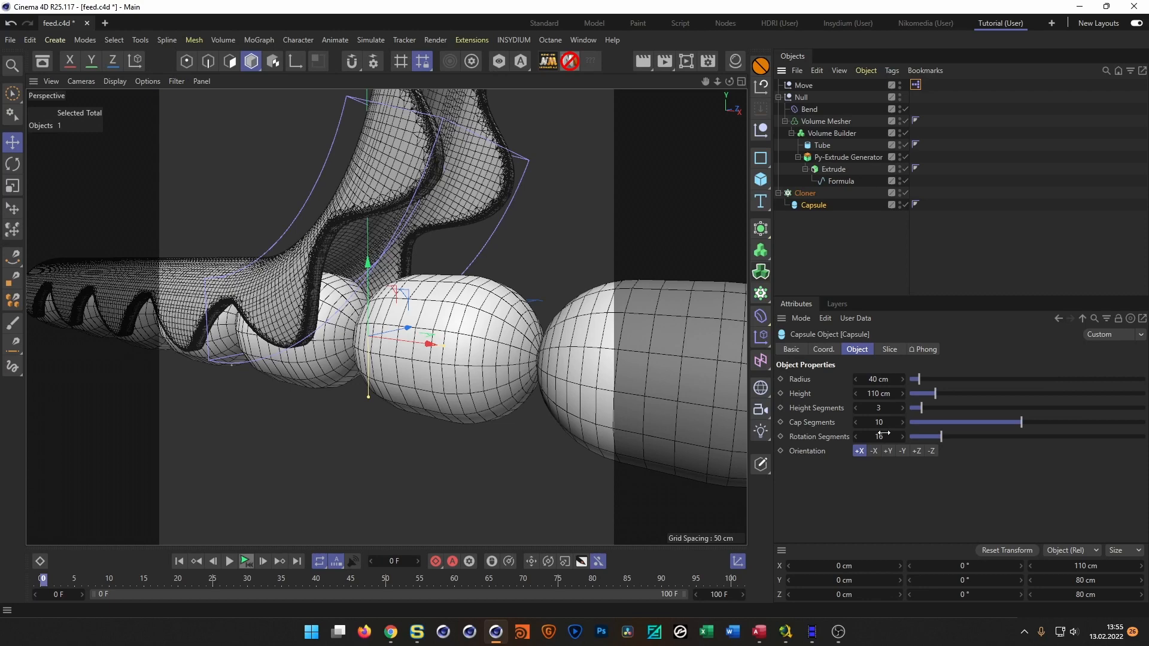
{"action": "left_click_drag", "start_coordinate": [613, 325], "coordinate": [534, 314], "text": "alt"}
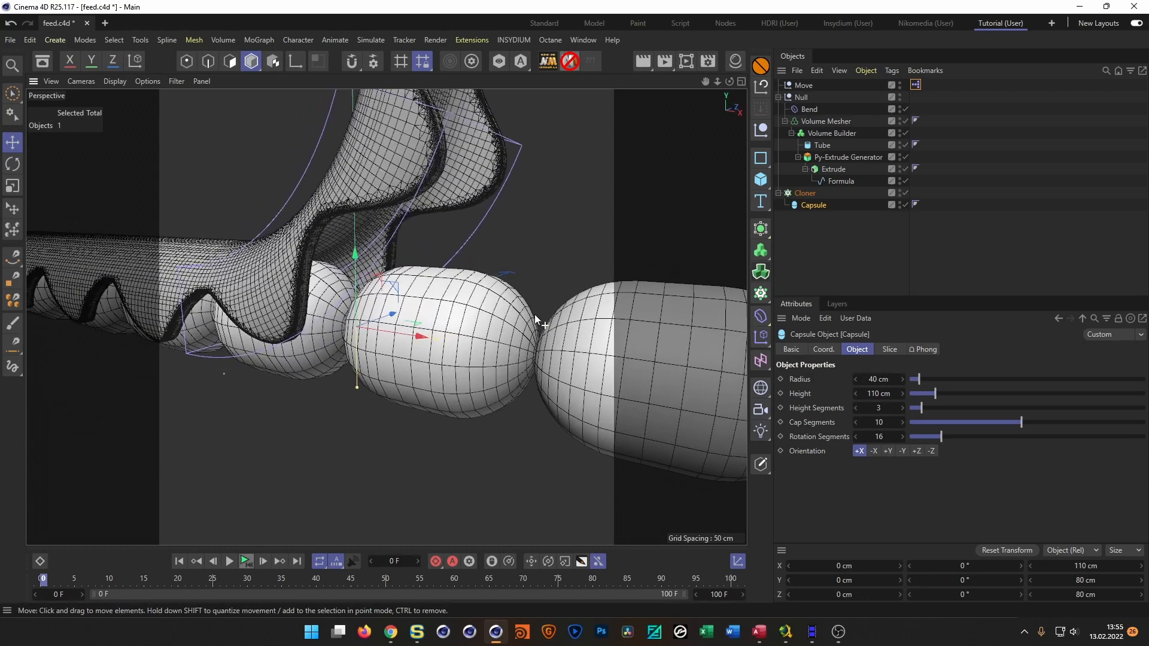
- Play the animation to check the loop, return to the first frame and save the scene
{"action": "left_click", "coordinate": [246, 562]}
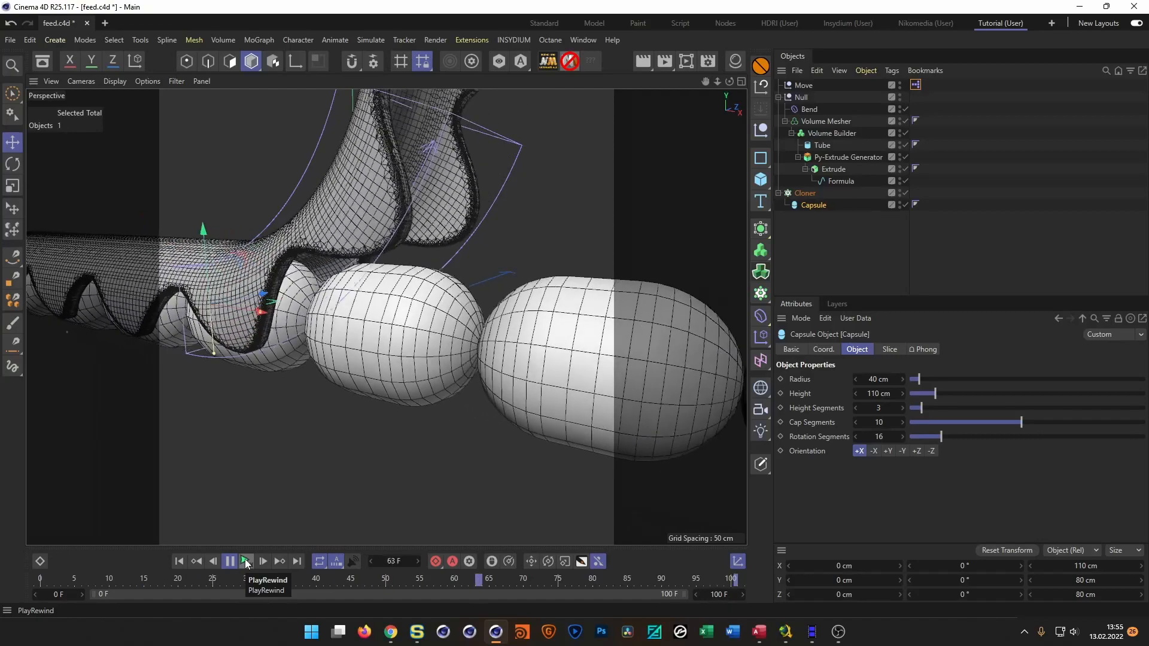
{"action": "left_click", "coordinate": [245, 563]}
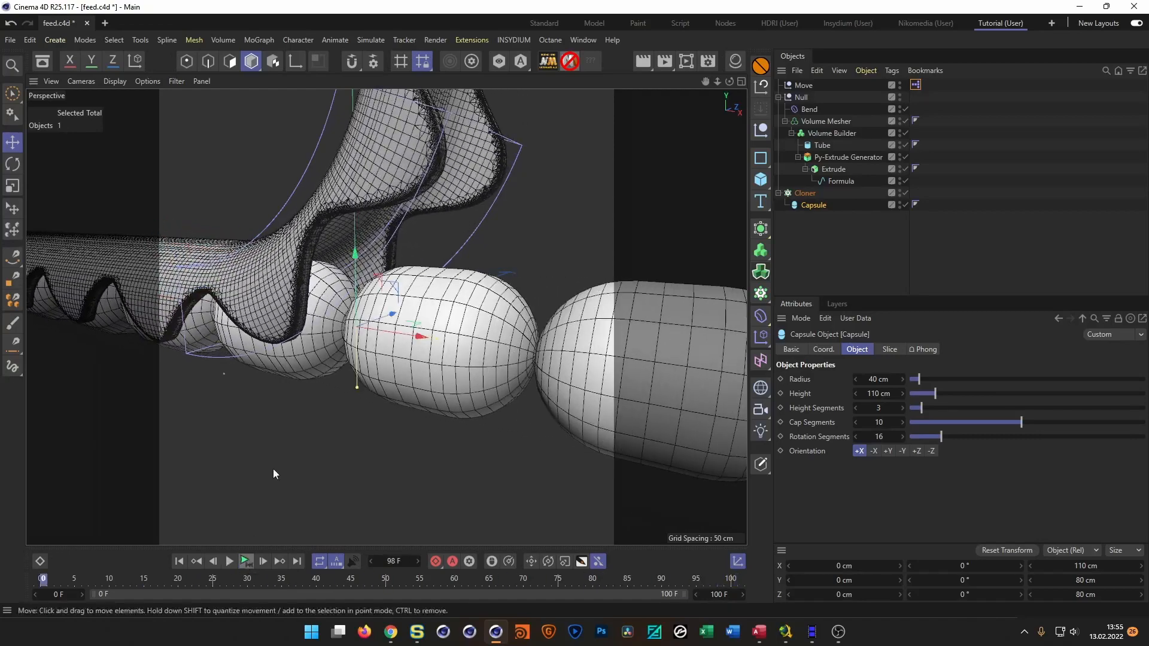
{"action": "key", "text": "ctrl+s"}
- Disable the Cloner and take the Bend deformer out of the Null so the tube is straight
{"action": "left_click_drag", "start_coordinate": [630, 326], "coordinate": [505, 376], "text": "alt"}
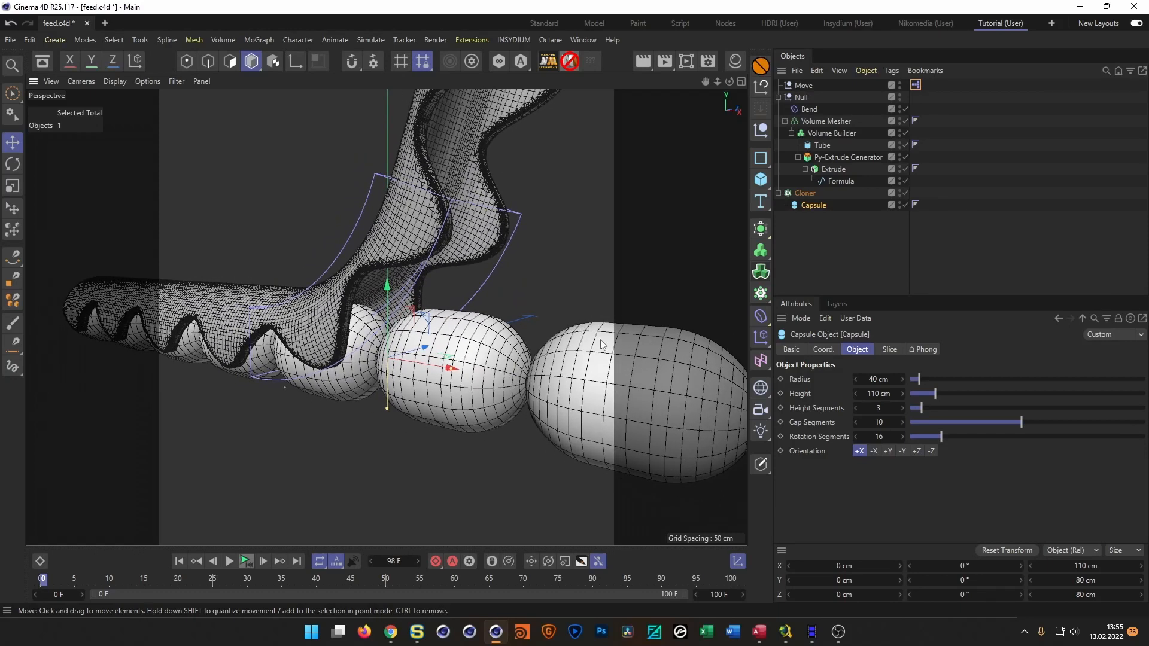
{"action": "left_click", "coordinate": [905, 193]}
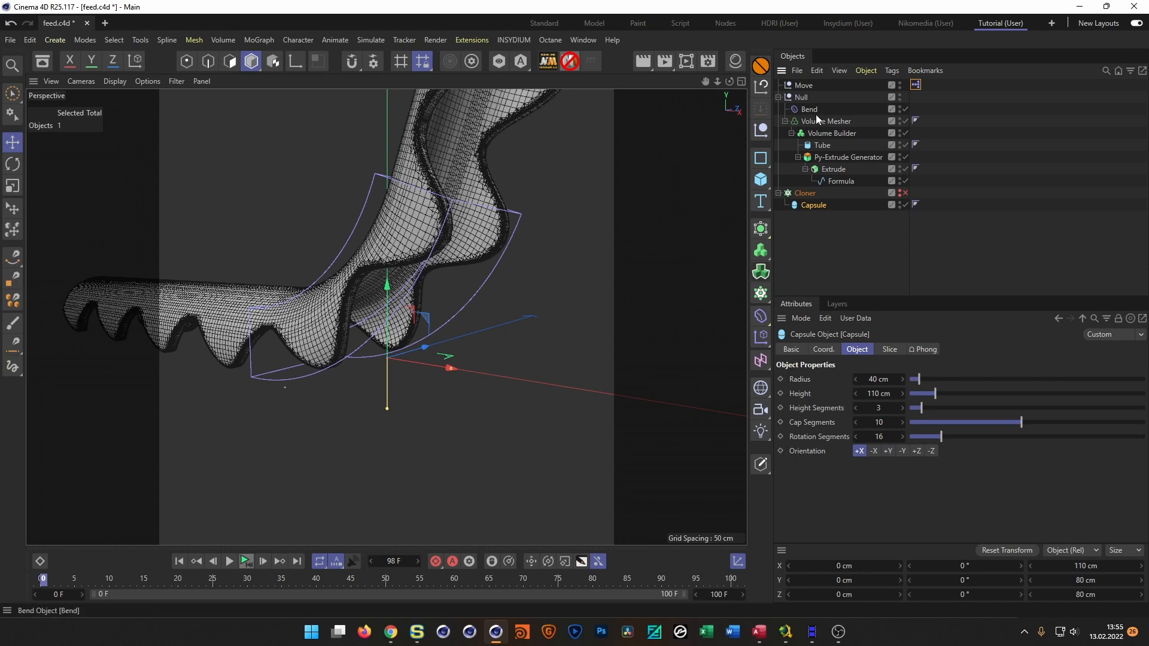
{"action": "left_click_drag", "start_coordinate": [807, 109], "coordinate": [806, 91]}
{"action": "left_click_drag", "start_coordinate": [635, 353], "coordinate": [505, 304], "text": "alt"}
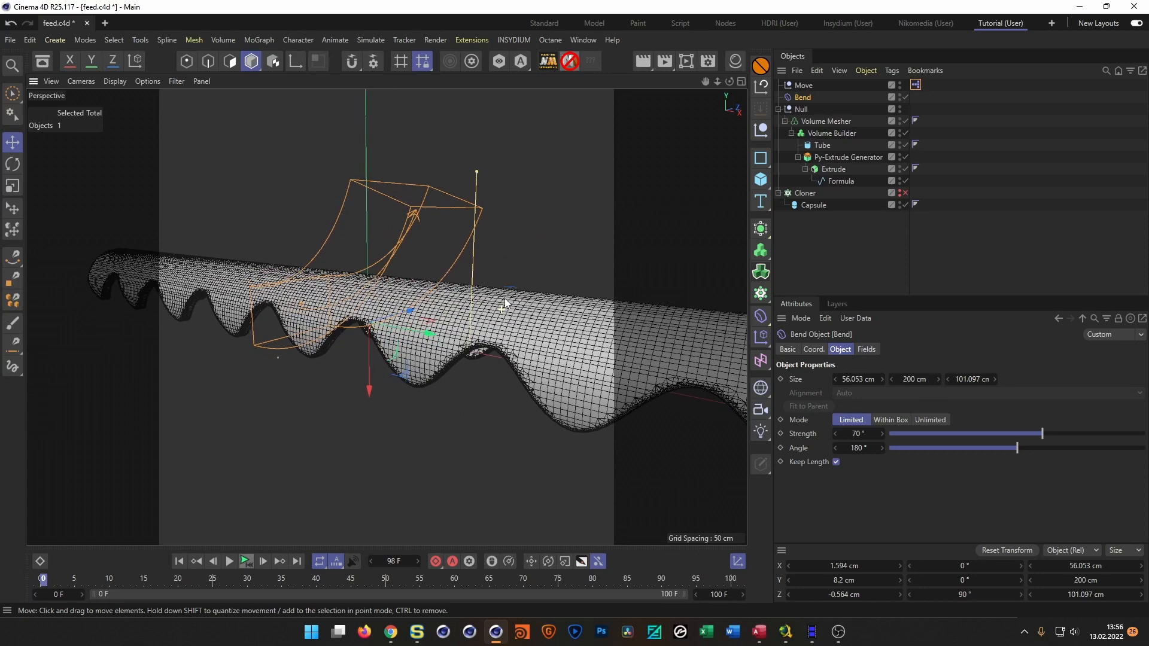
- Bake the Volume Mesher into a polygon copy with Current State to Object and rename the copy "Upper outside"
{"action": "left_click", "coordinate": [785, 121]}
{"action": "left_click", "coordinate": [809, 119]}
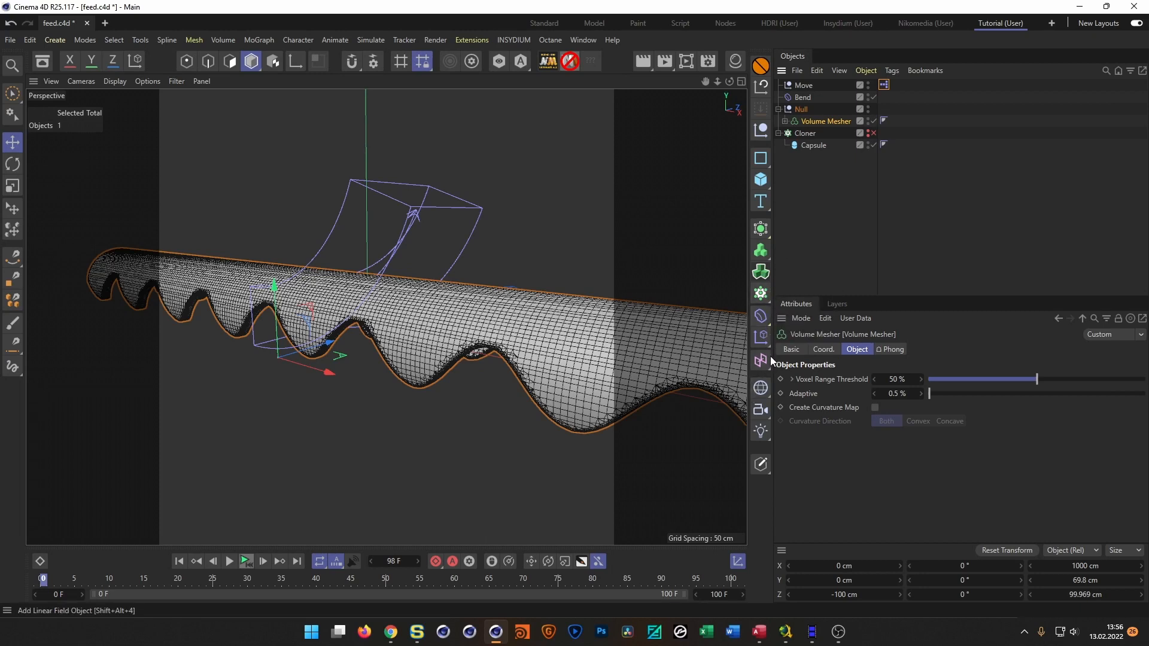
{"action": "right_click", "coordinate": [819, 123]}
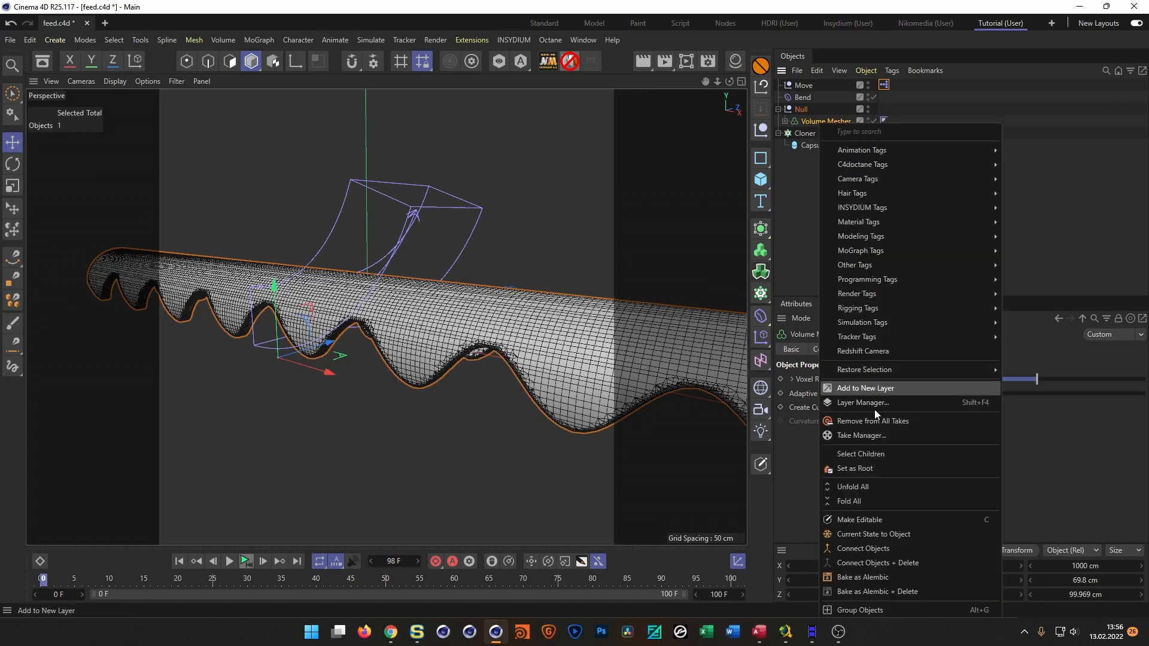
{"action": "left_click", "coordinate": [875, 535]}
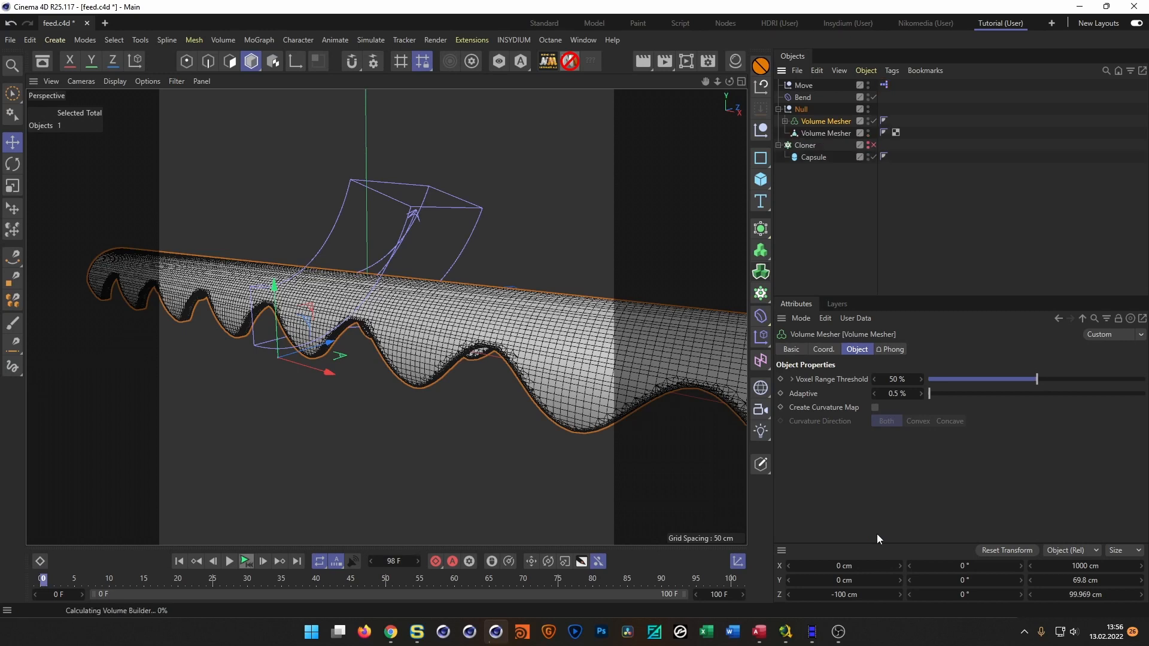
{"action": "double_click", "coordinate": [817, 134]}
{"action": "type", "text": "Upp"}
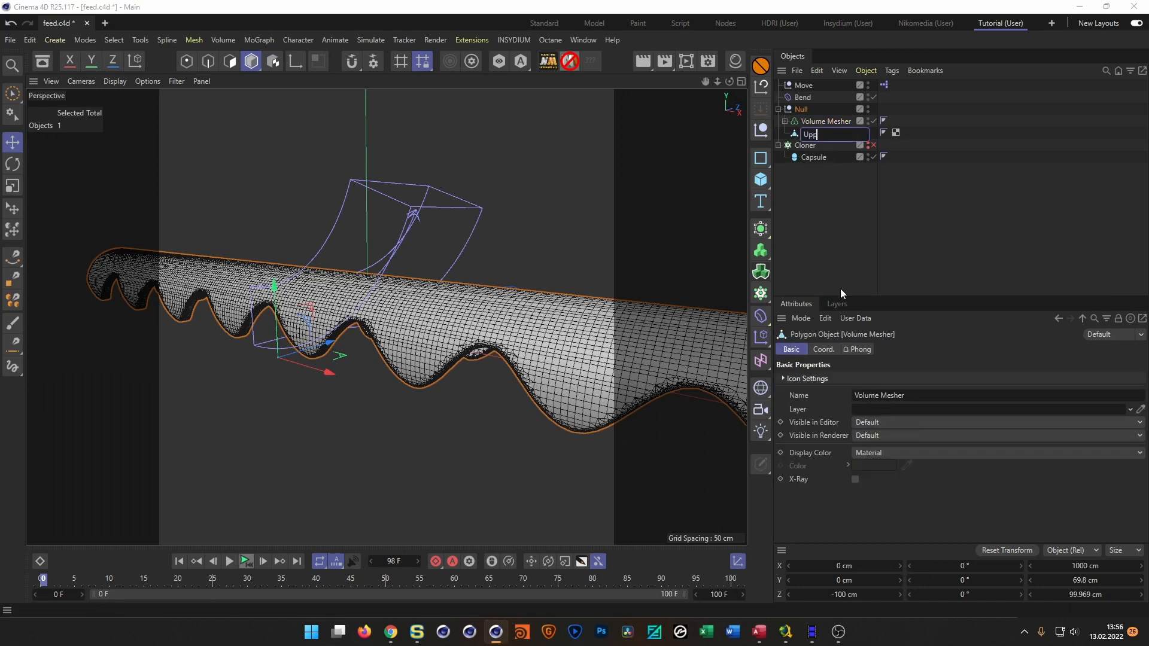
{"action": "type", "text": "er outside"}
{"action": "key", "text": "Return"}
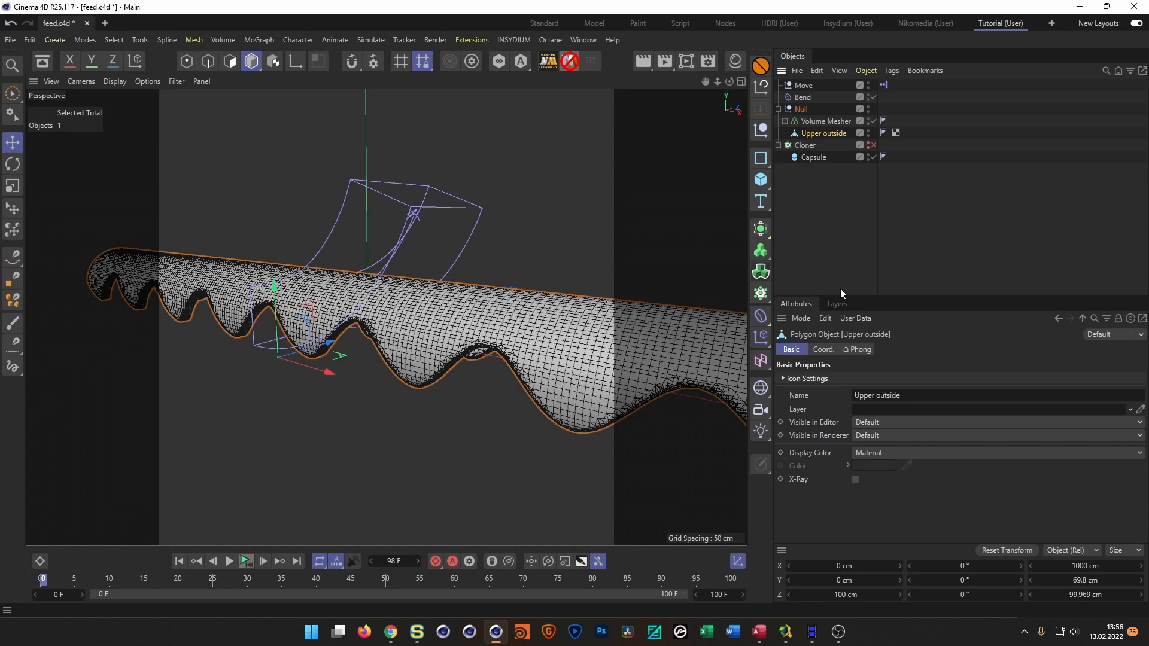
- Move Upper outside out of the Null to the end of the hierarchy and hide it in editor and renderer
{"action": "left_click_drag", "start_coordinate": [807, 134], "coordinate": [805, 163]}
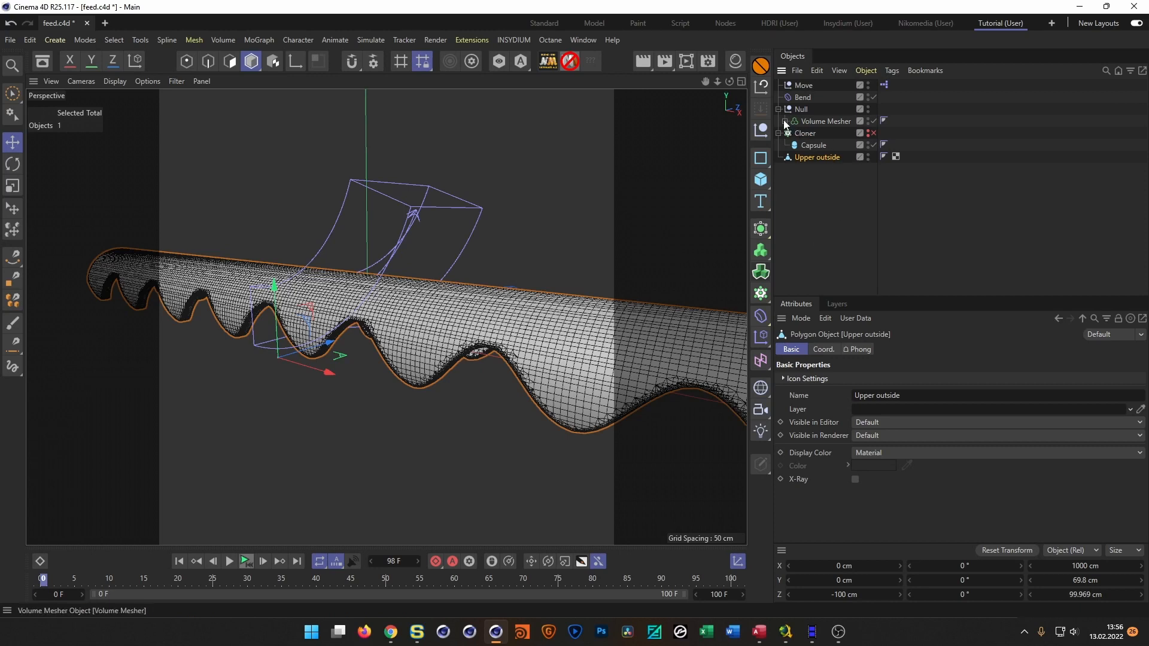
{"action": "left_click", "coordinate": [868, 158], "text": "ctrl"}
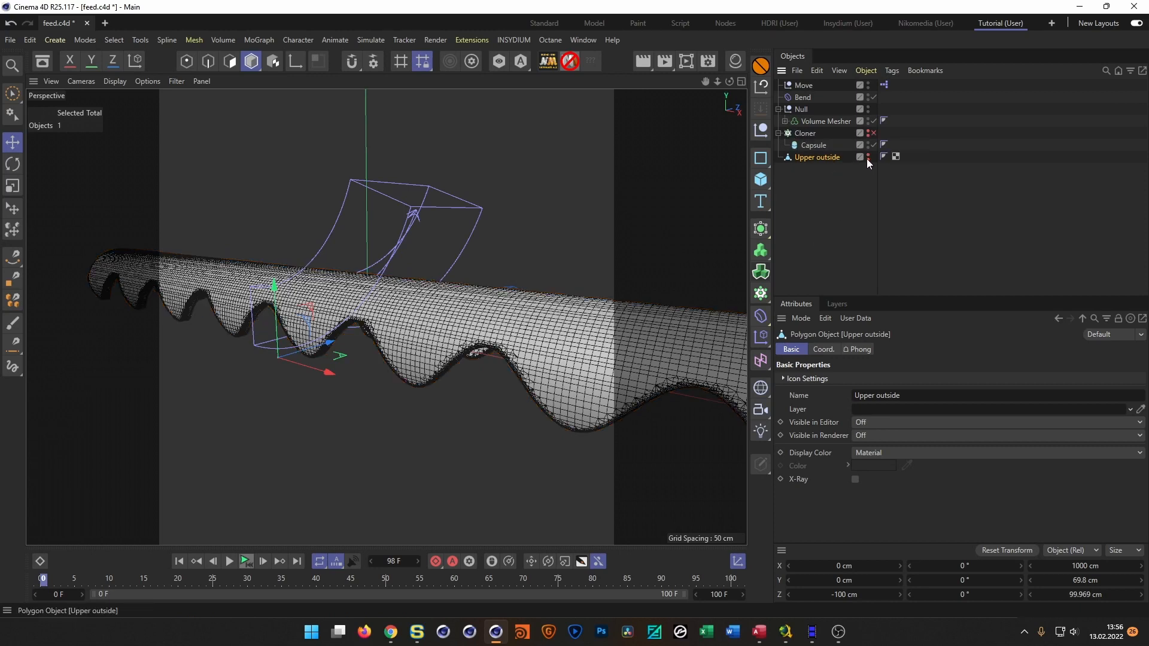
- Set the Py-Extrude Generator's offset to 70 cm to produce the lower tube half, and make Upper outside visible again
{"action": "left_click", "coordinate": [785, 122]}
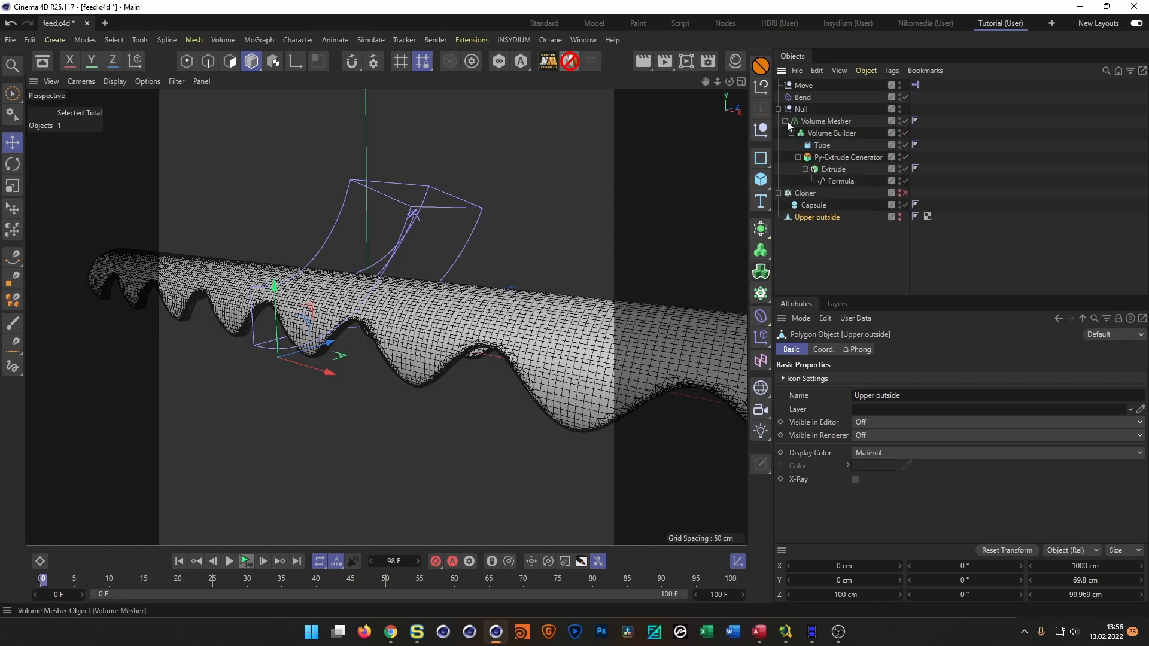
{"action": "left_click", "coordinate": [833, 158]}
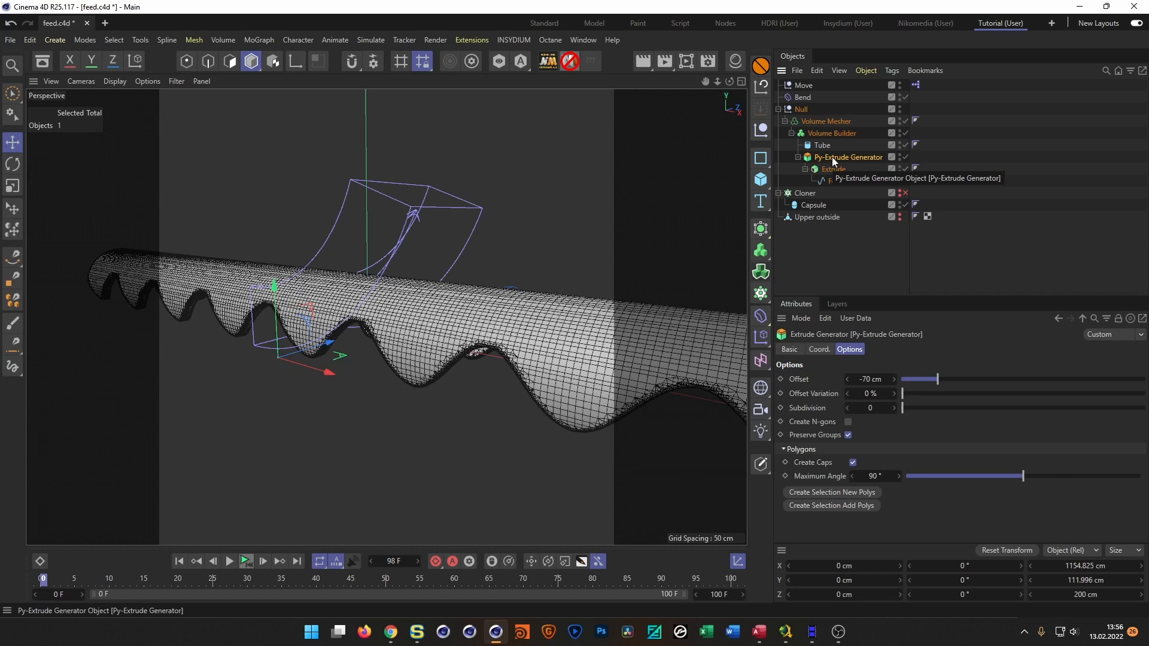
{"action": "left_click", "coordinate": [868, 380]}
{"action": "type", "text": "70"}
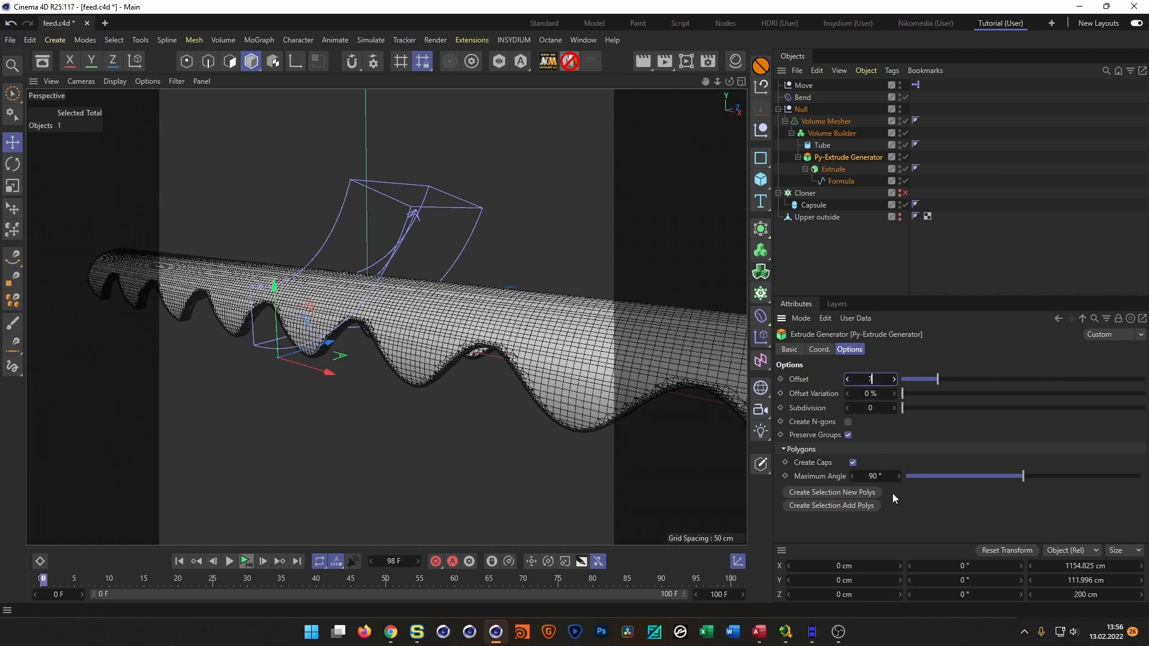
{"action": "key", "text": "Return"}
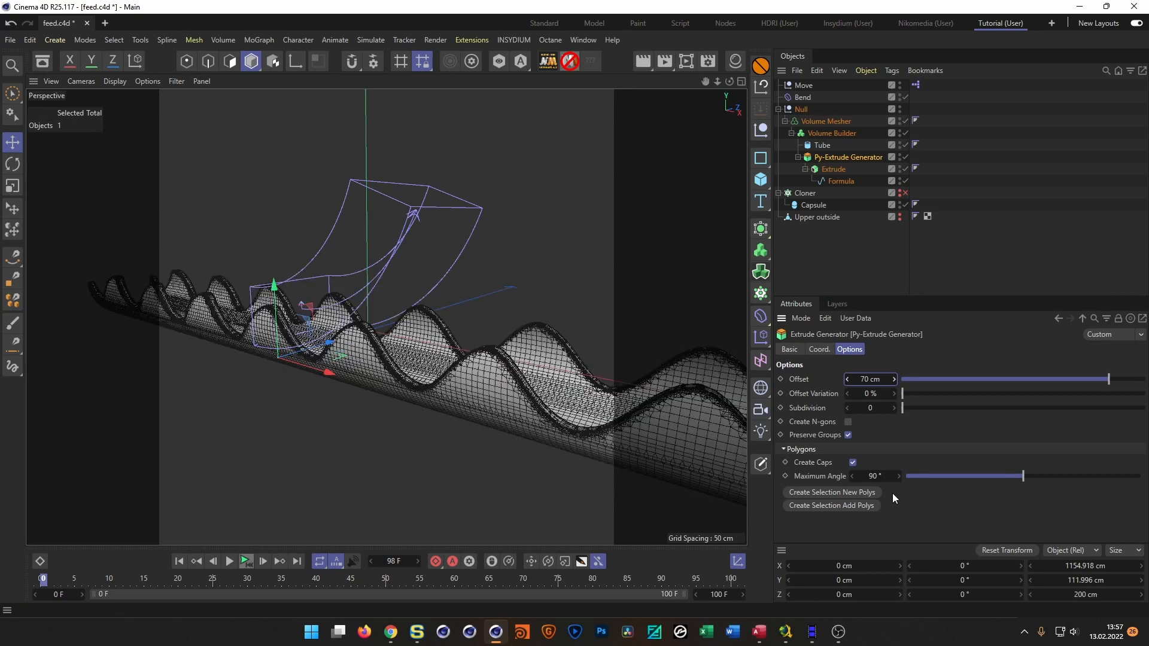
{"action": "left_click", "coordinate": [784, 121]}
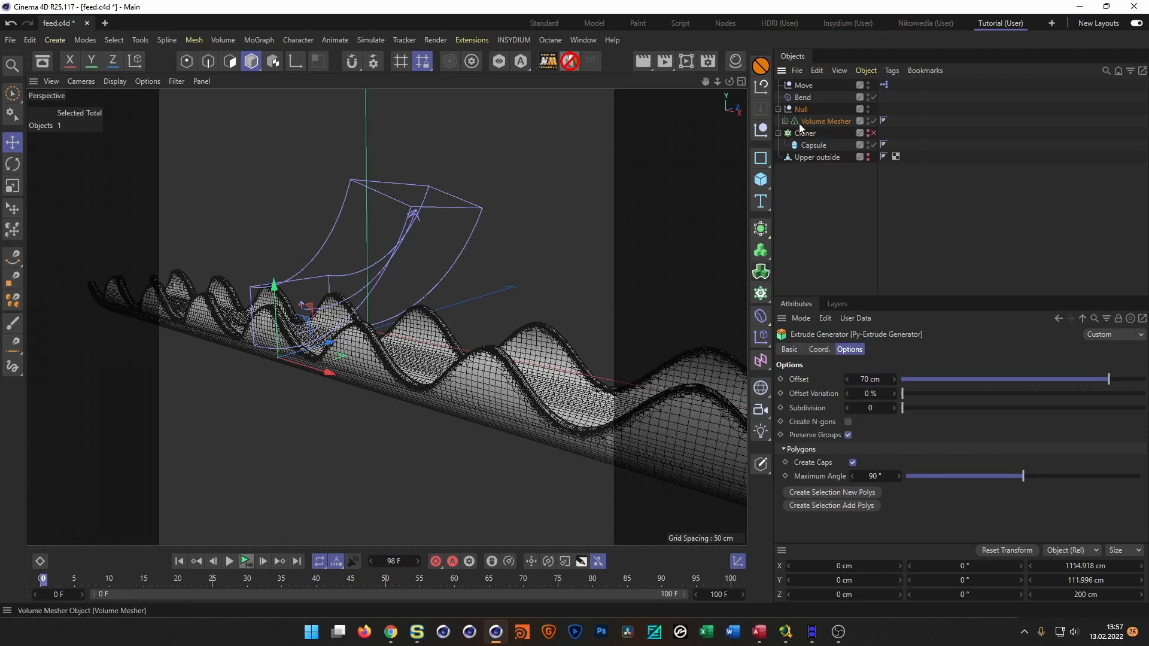
{"action": "left_click", "coordinate": [867, 155]}
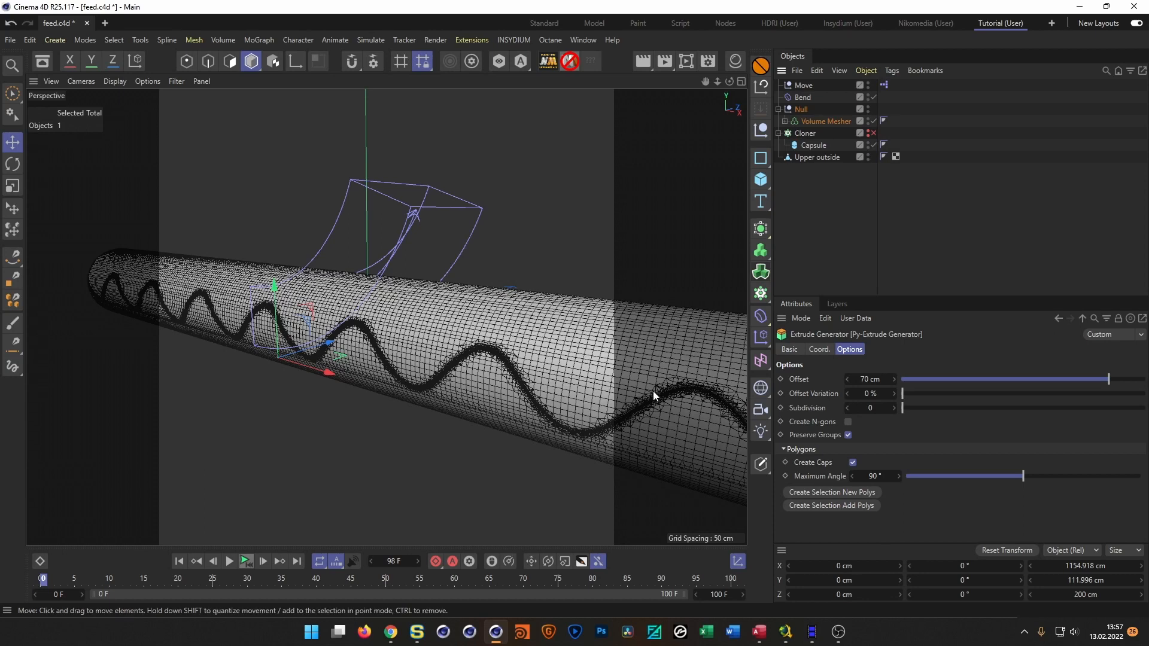
- With Upper outside hidden, bake the Volume Mesher using Current State to Object and move the polygon copy out of the Null to the hierarchy's end
{"action": "left_click", "coordinate": [868, 156]}
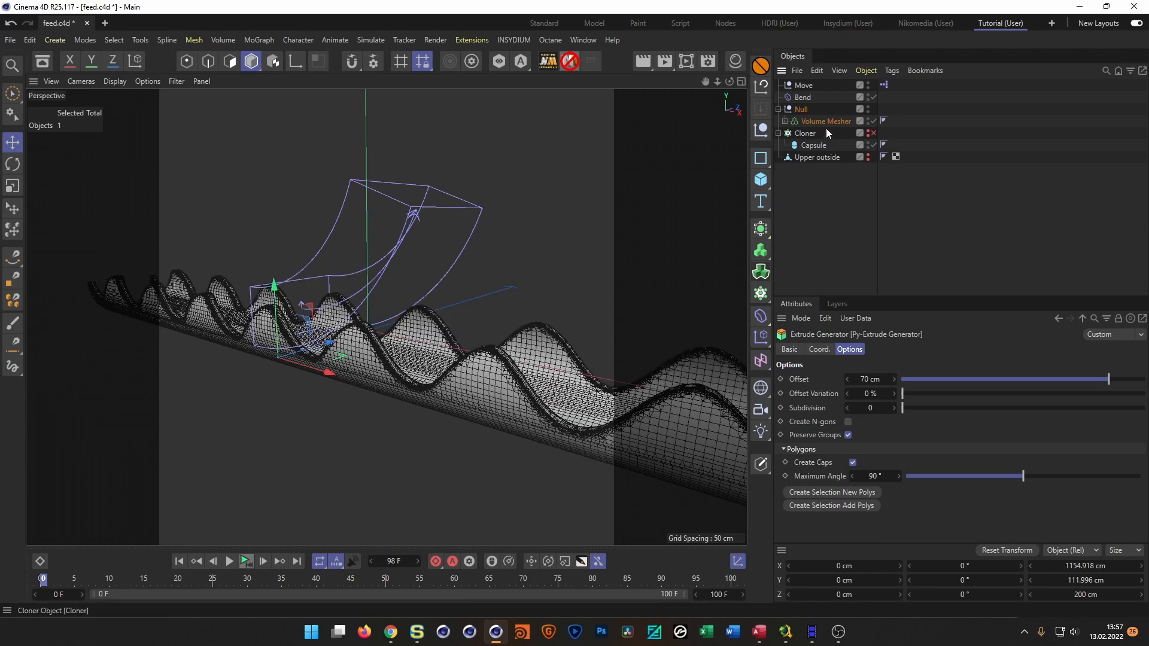
{"action": "left_click", "coordinate": [806, 120]}
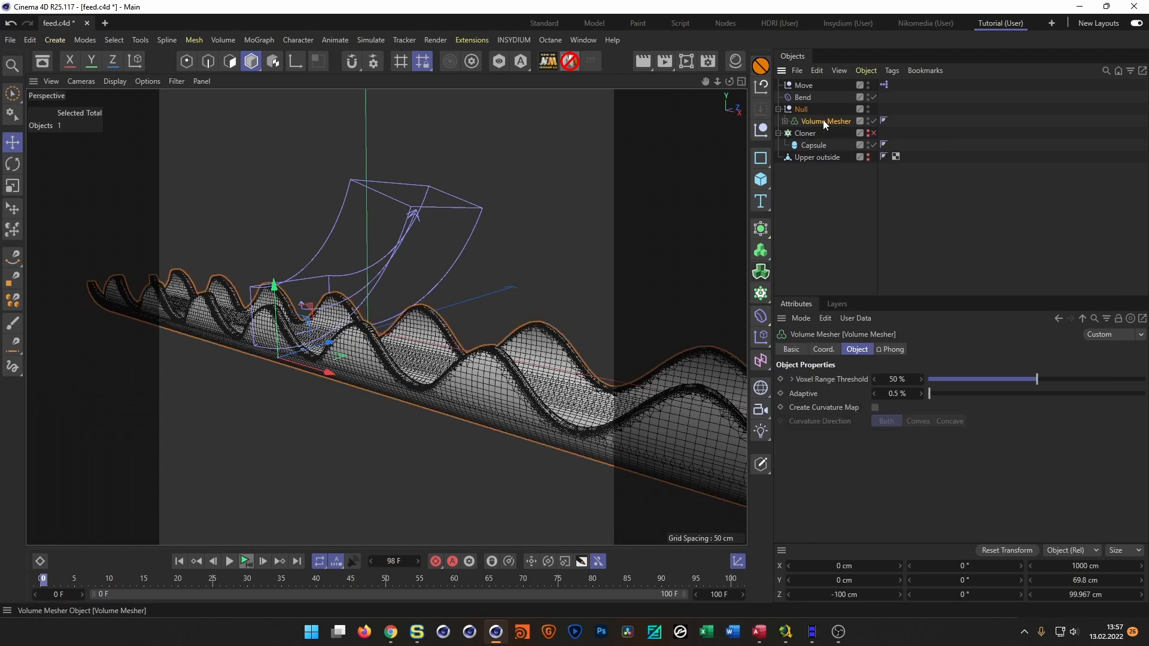
{"action": "right_click", "coordinate": [824, 120]}
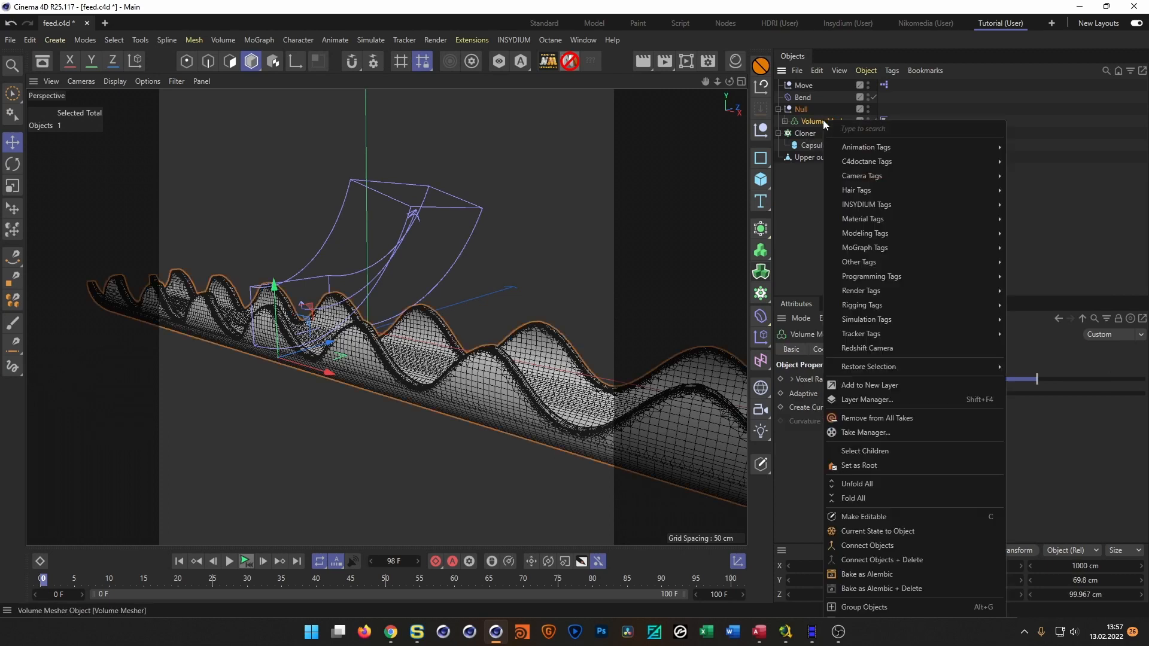
{"action": "left_click", "coordinate": [890, 530]}
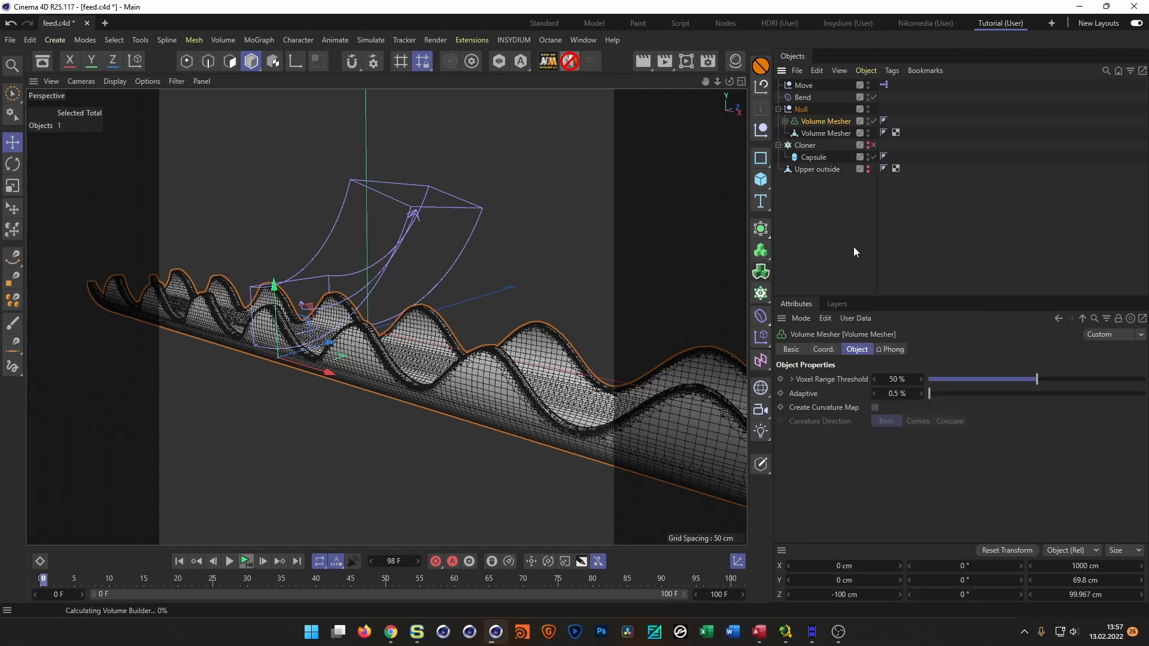
{"action": "left_click", "coordinate": [812, 134]}
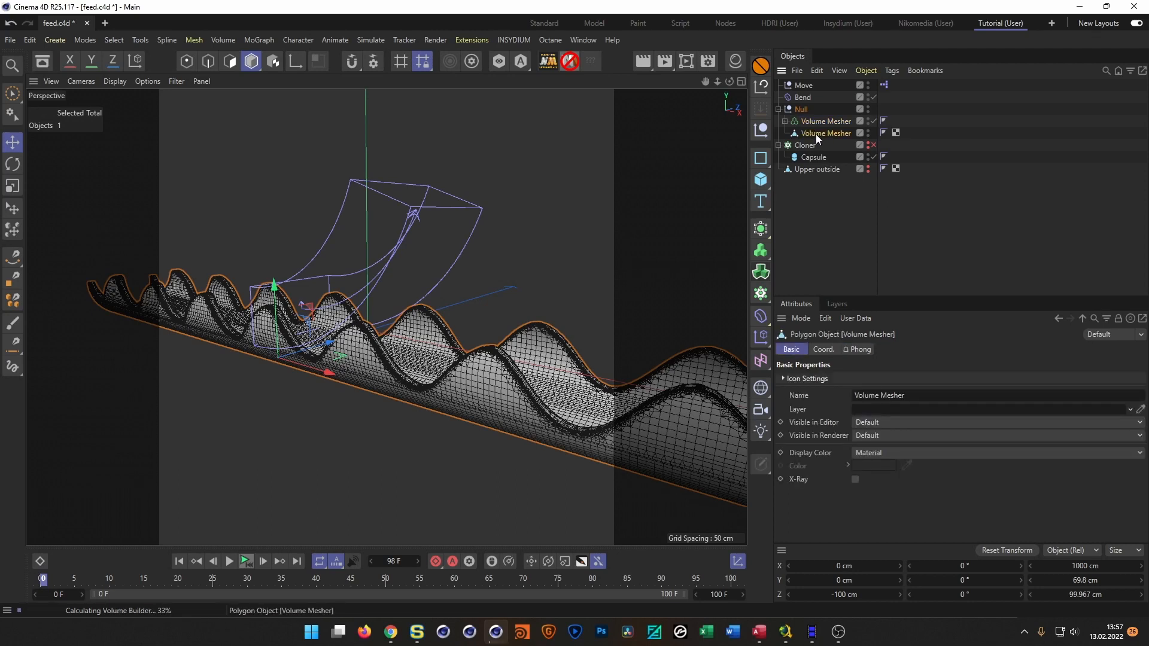
{"action": "left_click_drag", "start_coordinate": [817, 134], "coordinate": [812, 177]}
- Rename the baked copy "Lower outside" and save the project
{"action": "double_click", "coordinate": [805, 169]}
{"action": "type", "text": "Lower Outs"}
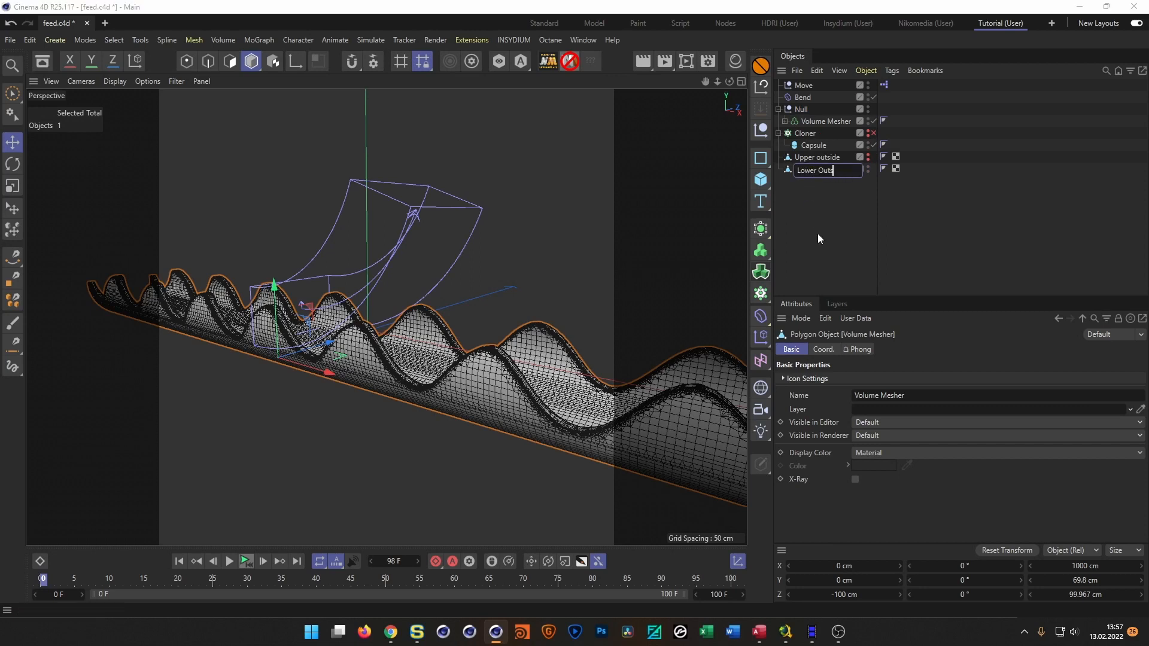
{"action": "key", "text": "BackSpace"}
{"action": "key", "text": "BackSpace"}
{"action": "type", "text": "outside"}
{"action": "key", "text": "Return"}
{"action": "key", "text": "ctrl+s"}
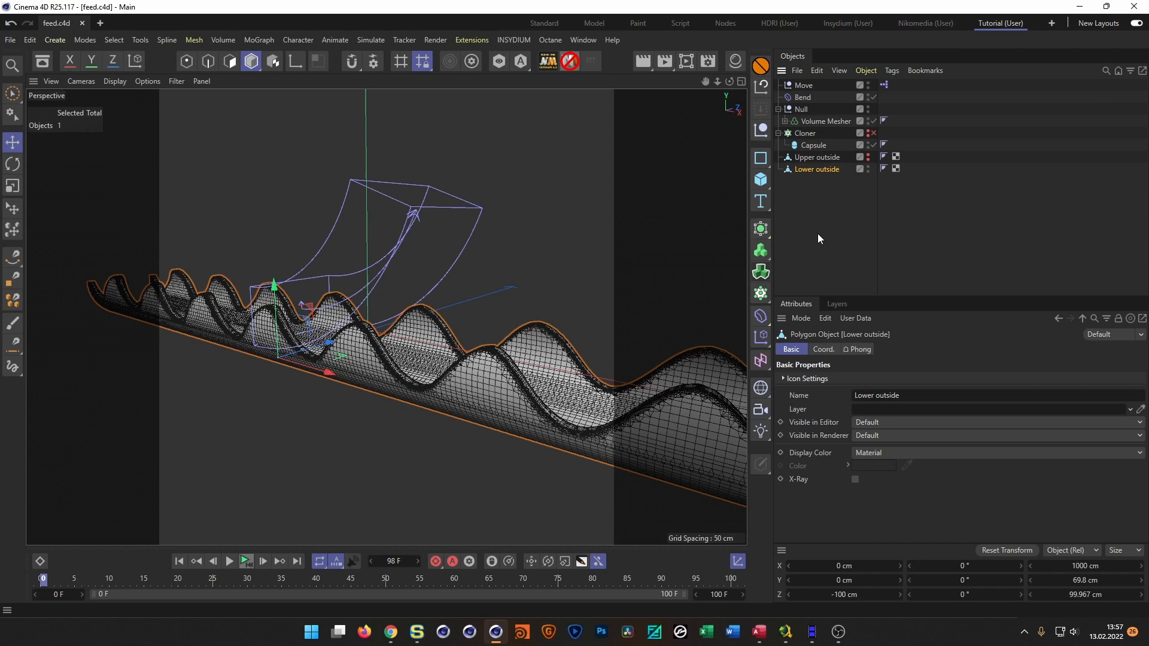
- Disable and hide the Volume Mesher, and make both baked halves, Upper outside and Lower outside, visible
{"action": "left_click", "coordinate": [874, 133]}
{"action": "left_click", "coordinate": [868, 169], "text": "ctrl"}
{"action": "left_click", "coordinate": [868, 167]}
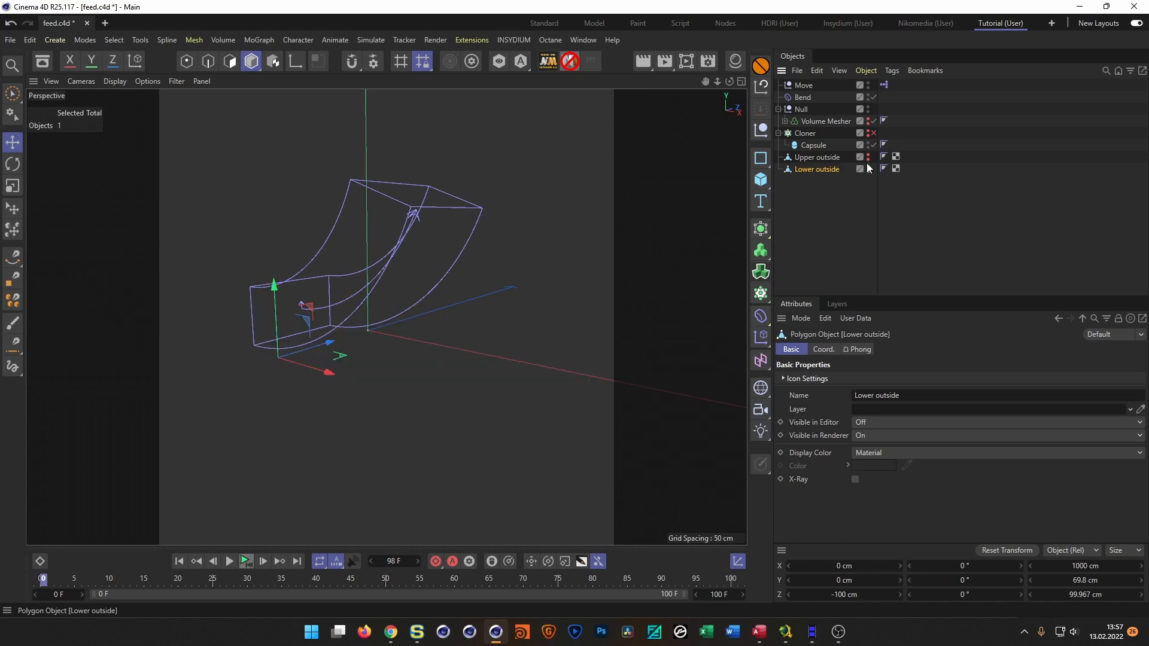
{"action": "left_click", "coordinate": [867, 154]}
{"action": "left_click", "coordinate": [868, 168], "text": "ctrl"}
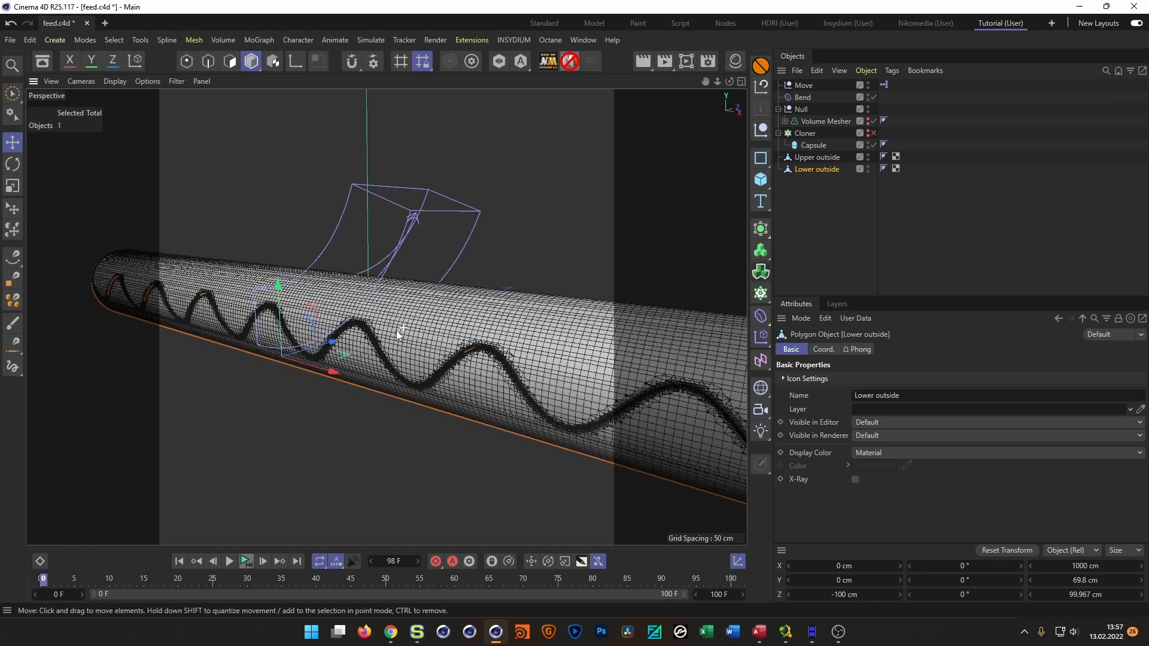
{"action": "scroll", "coordinate": [397, 330], "scroll_direction": "down", "scroll_amount": 3}
{"action": "left_click_drag", "start_coordinate": [385, 339], "coordinate": [369, 341], "text": "alt"}
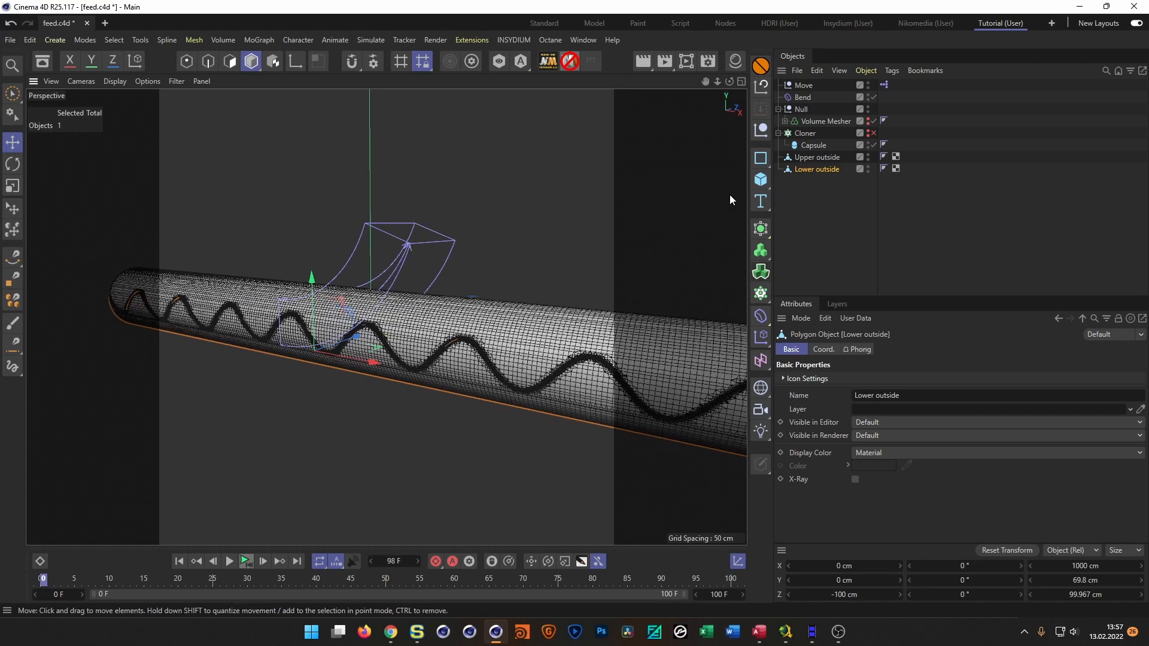
- Collapse the Volume Mesher and its parent Null in the object hierarchy
{"action": "left_click", "coordinate": [784, 121]}
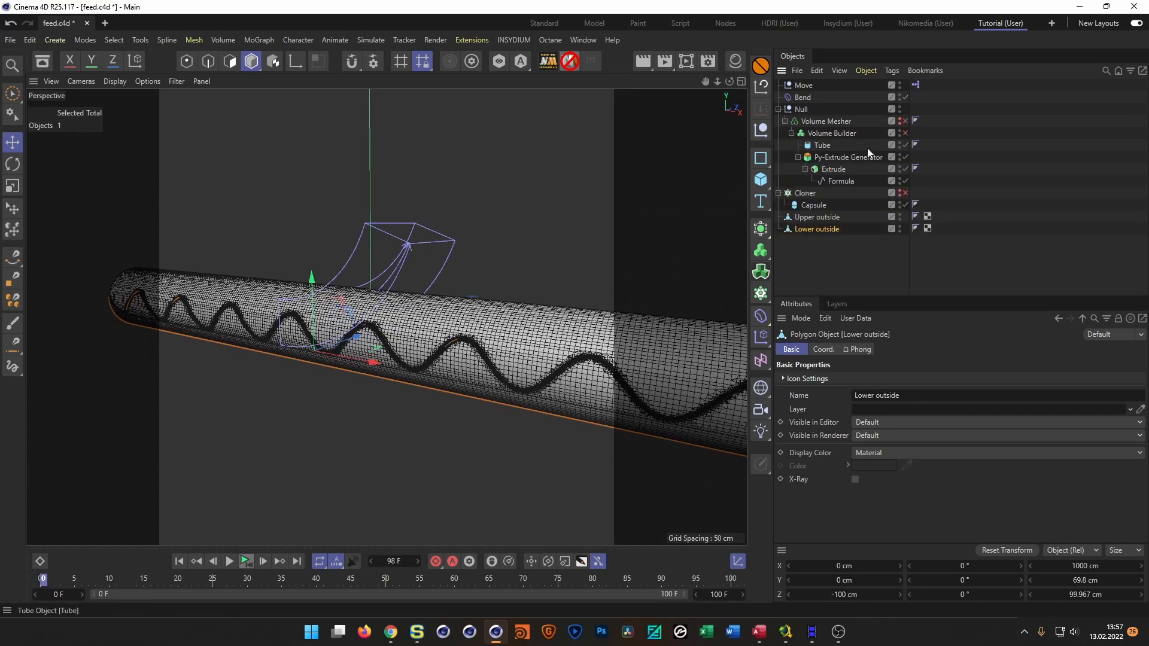
{"action": "left_click", "coordinate": [785, 122]}
{"action": "left_click", "coordinate": [778, 109]}
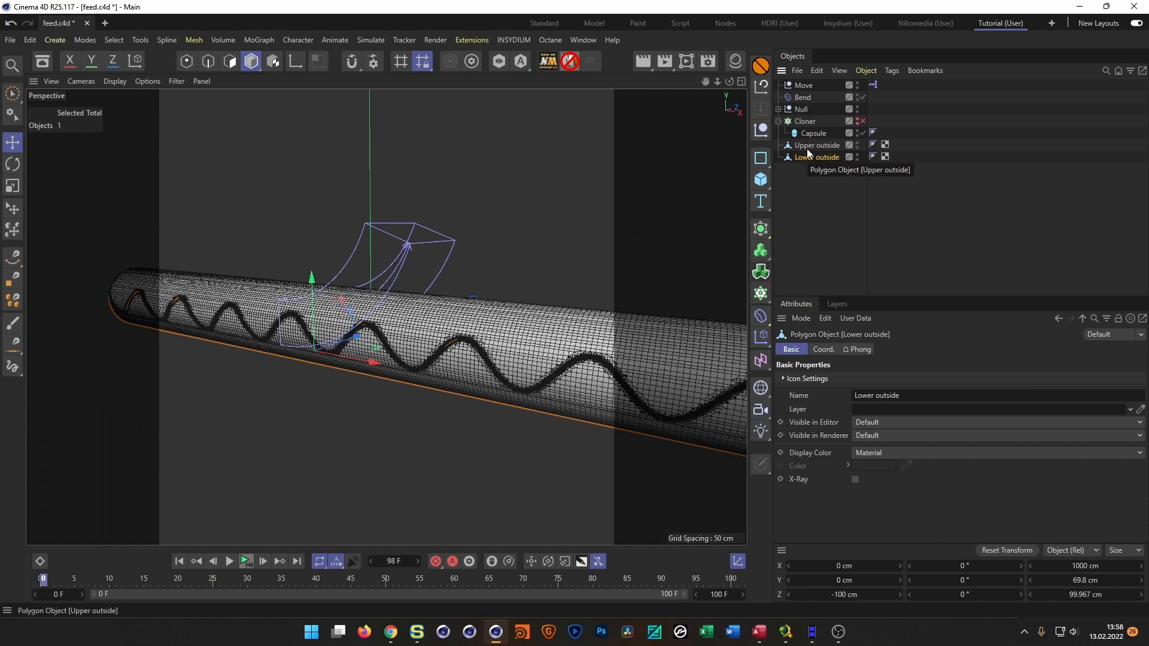
- Group the Upper outside mesh into its own null and name the null "Upper outside"
{"action": "left_click", "coordinate": [806, 145]}
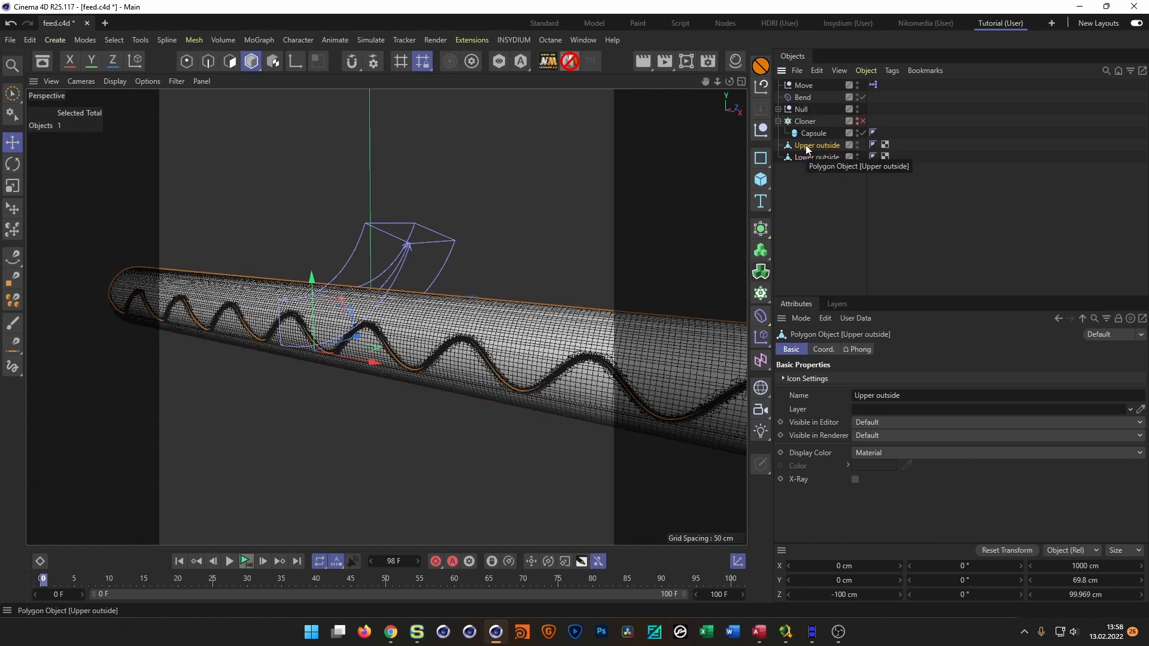
{"action": "key", "text": "alt+g"}
{"action": "left_click", "coordinate": [779, 145]}
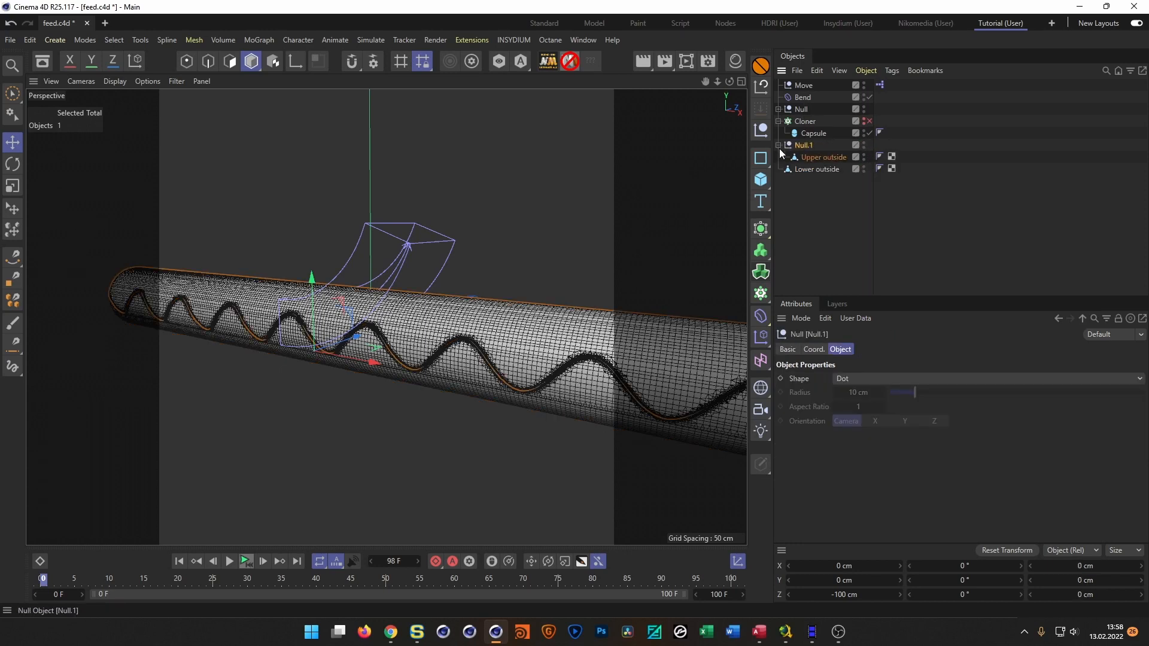
{"action": "left_click", "coordinate": [813, 156]}
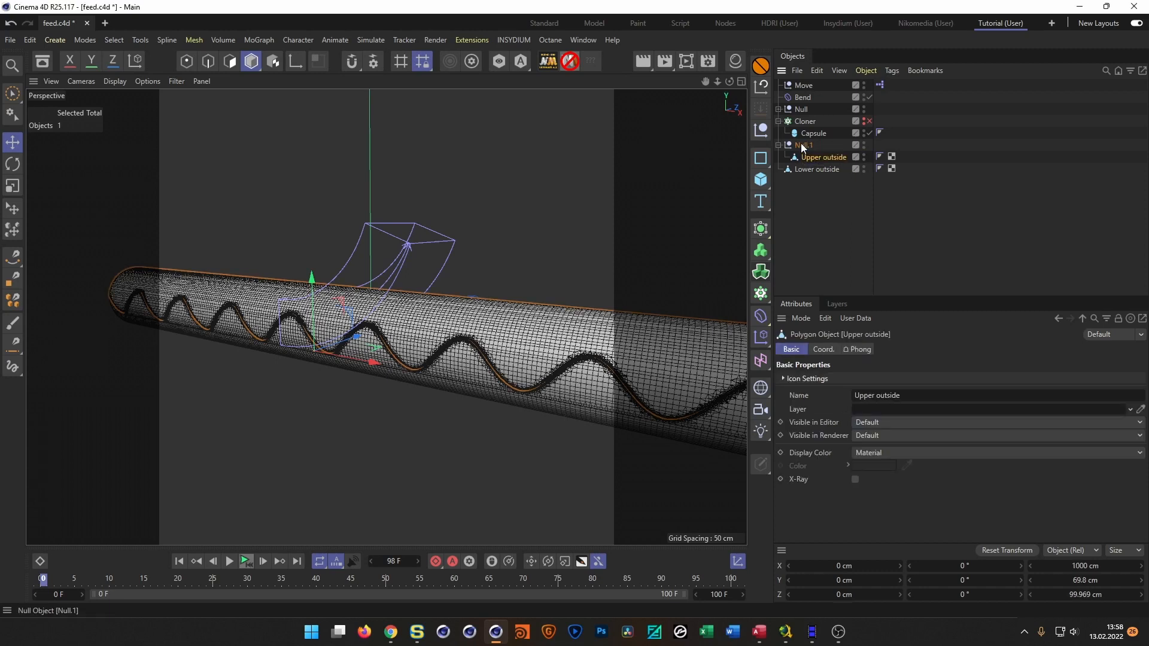
{"action": "double_click", "coordinate": [803, 147]}
{"action": "type", "text": "Upper outside"}
{"action": "key", "text": "Return"}
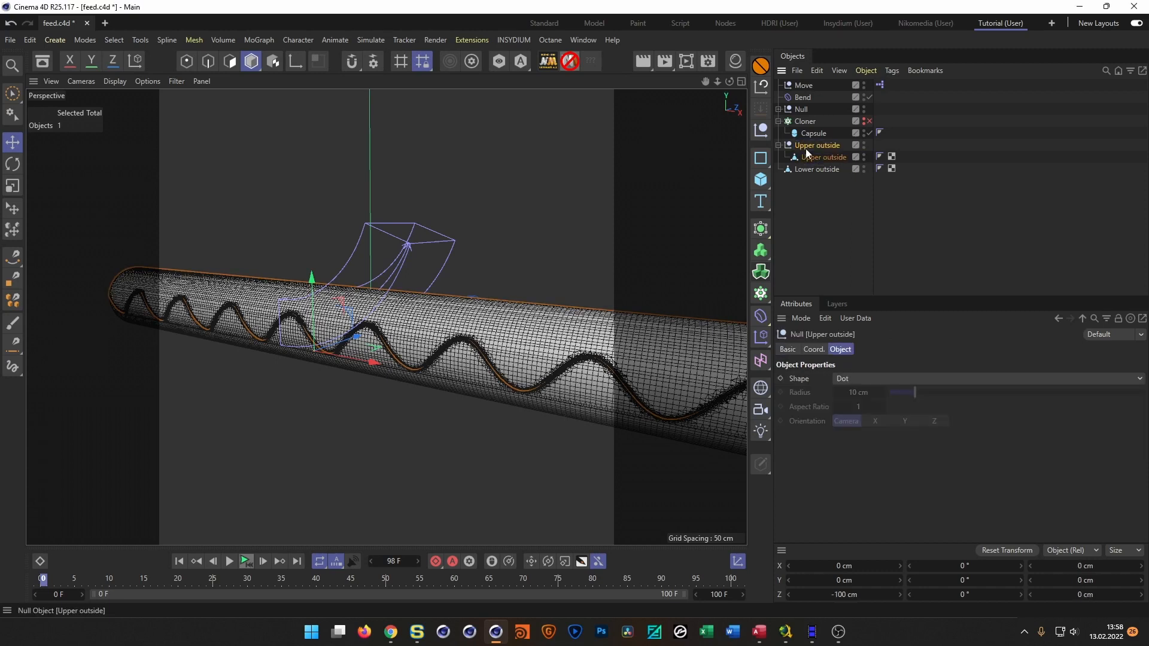
- Group the Lower outside mesh into its own null, name the null "Lower outside" and save the project
{"action": "left_click", "coordinate": [804, 169]}
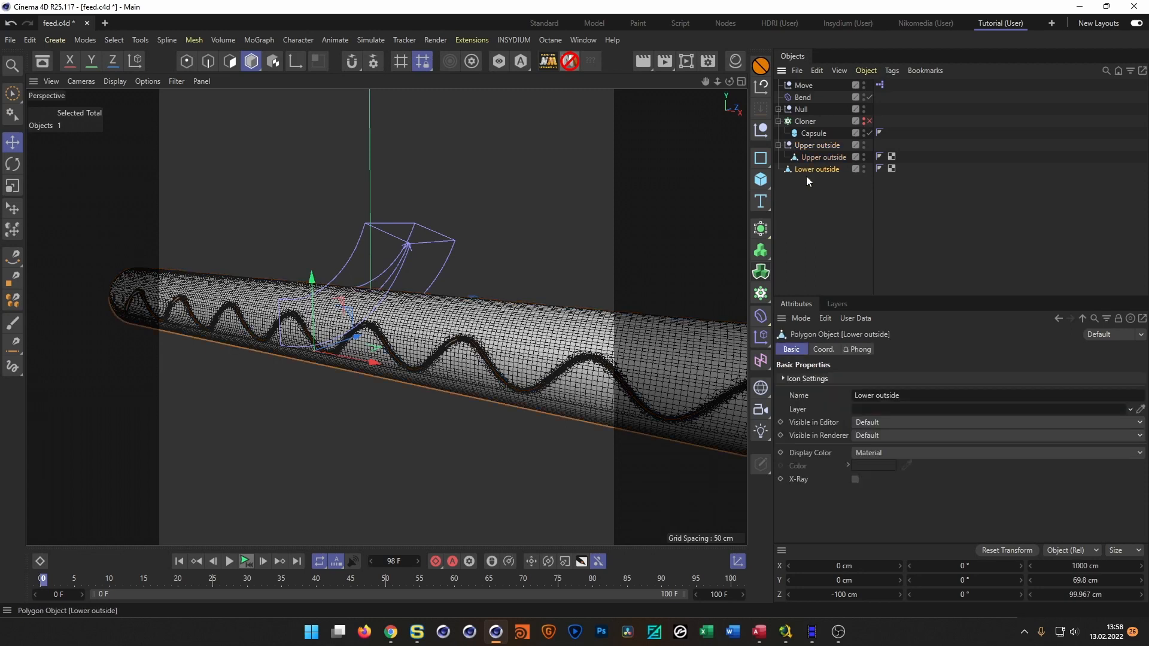
{"action": "key", "text": "alt+g"}
{"action": "left_click", "coordinate": [779, 170]}
{"action": "double_click", "coordinate": [820, 182]}
{"action": "key", "text": "ctrl+c"}
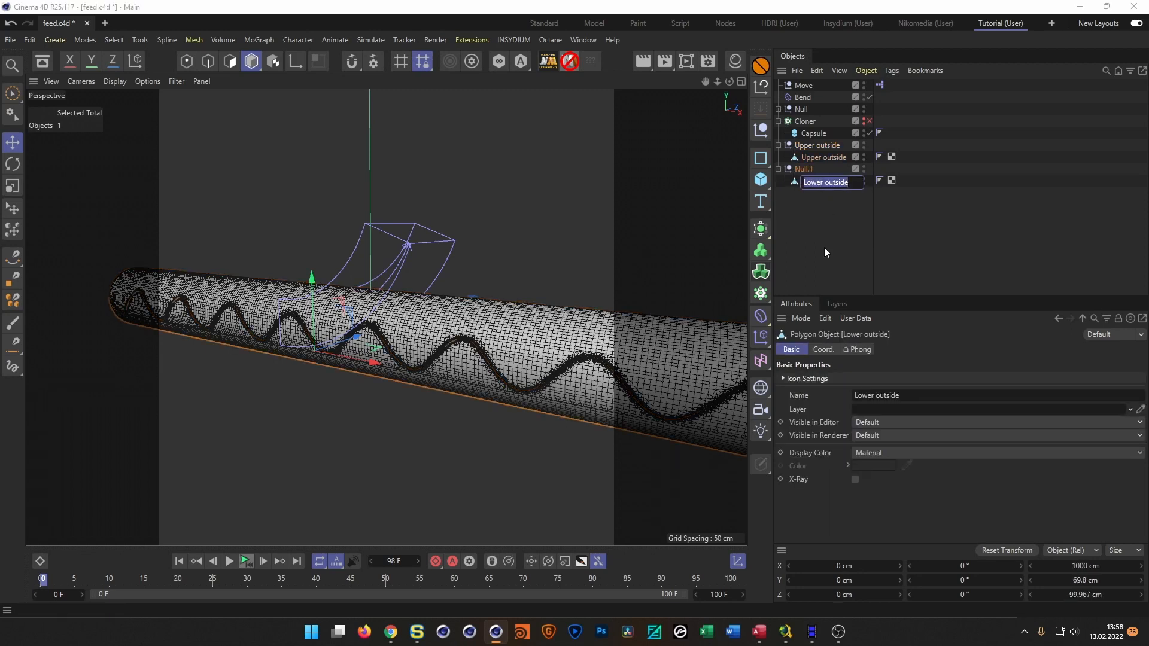
{"action": "key", "text": "Up"}
{"action": "key", "text": "ctrl+v"}
{"action": "key", "text": "Return"}
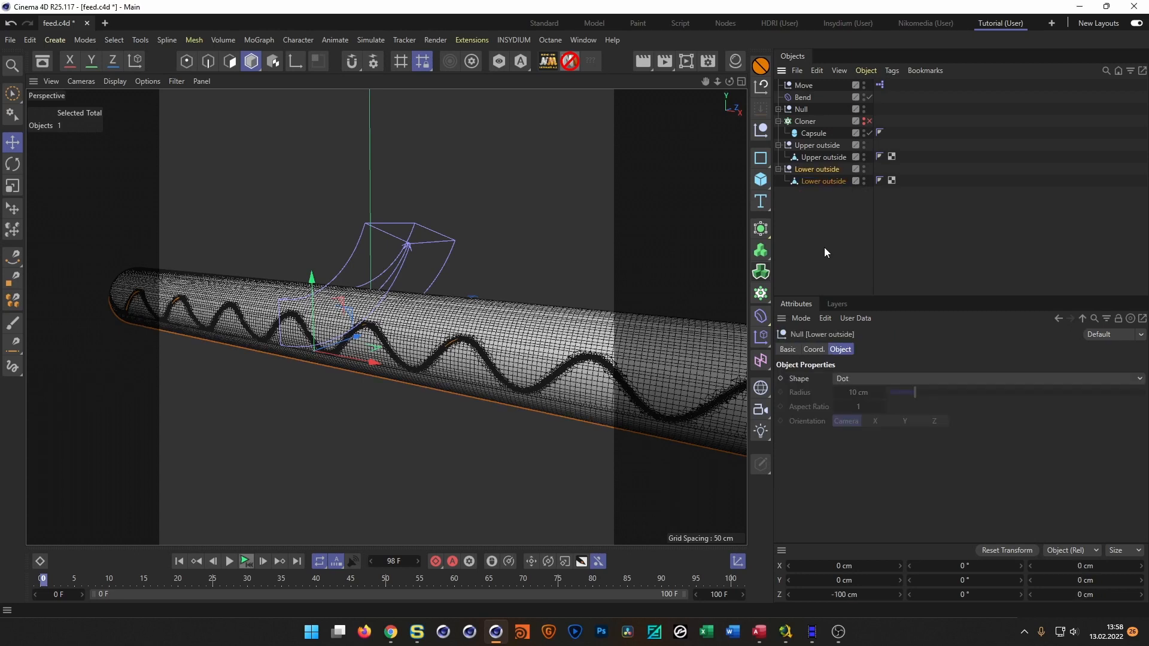
{"action": "key", "text": "ctrl+s"}
{"action": "key", "text": "ctrl+d"}
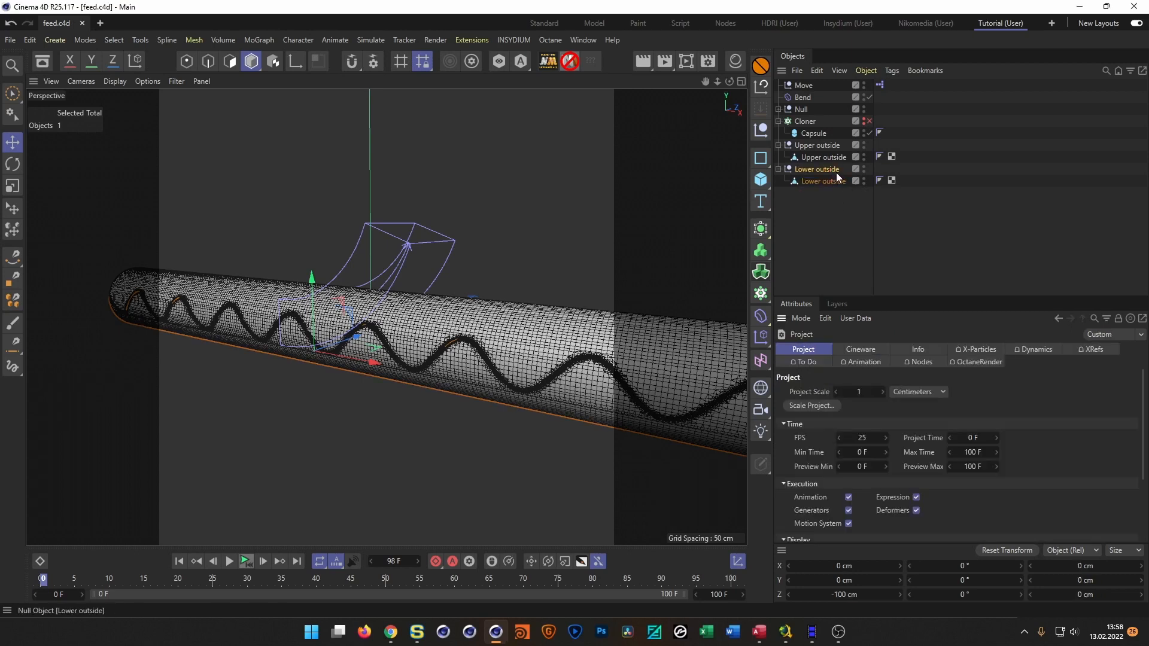
- Place the Bend deformer inside the Upper outside null, above the mesh, and inspect the bent upper half from the front
{"action": "left_click", "coordinate": [803, 99]}
{"action": "mouse_move", "coordinate": [804, 100]}
{"action": "left_mouse_down"}
{"action": "mouse_move", "coordinate": [838, 151]}
{"action": "mouse_move", "coordinate": [818, 148]}
{"action": "left_mouse_up"}
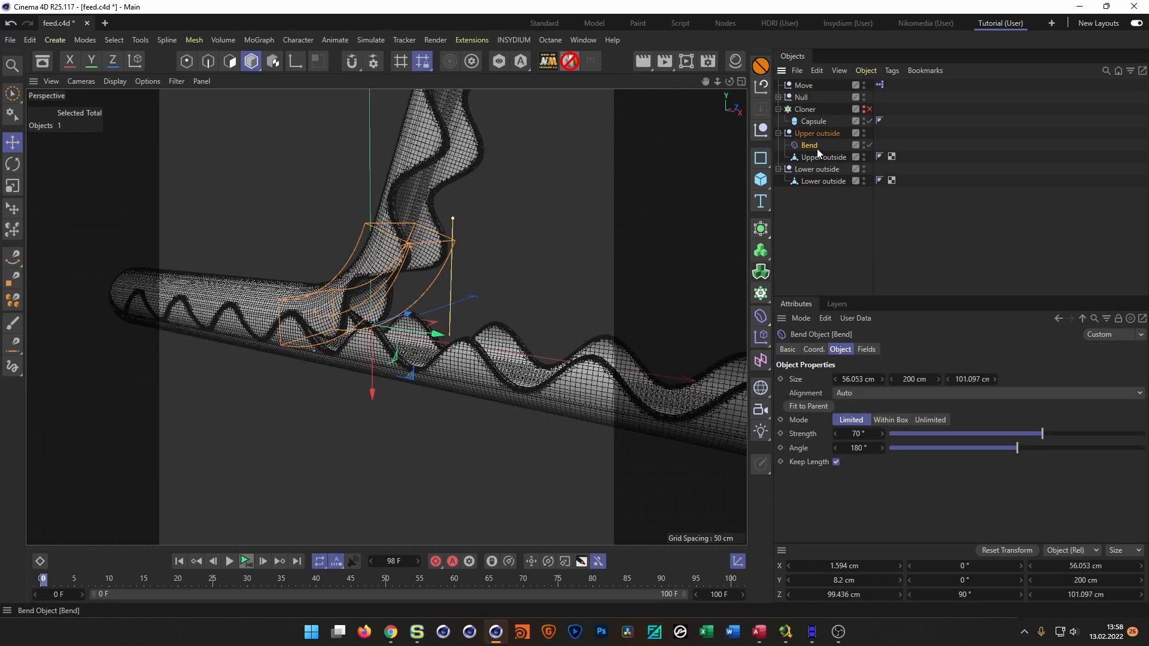
{"action": "middle_click", "coordinate": [400, 286]}
{"action": "middle_click", "coordinate": [448, 398]}
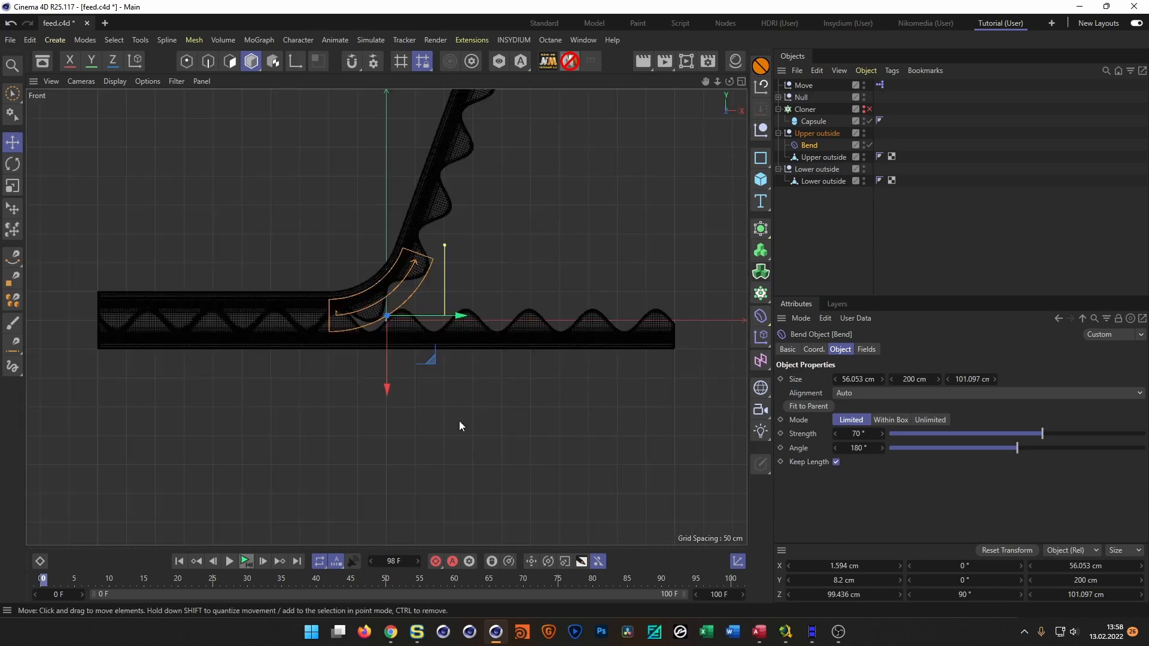
{"action": "scroll", "coordinate": [362, 315], "scroll_direction": "up", "scroll_amount": 5}
{"action": "middle_click_drag", "start_coordinate": [397, 279], "coordinate": [426, 271], "text": "alt"}
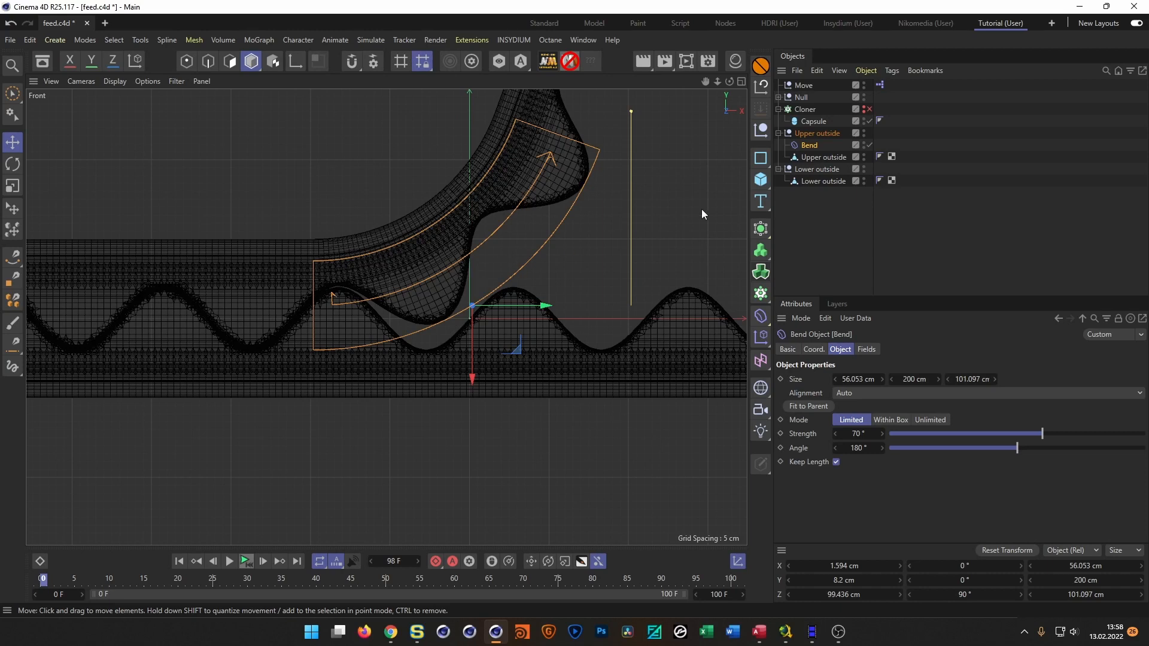
- Copy the Bend deformer into the Lower outside null, set the copy's angle to 0° and save the project
{"action": "left_click_drag", "start_coordinate": [812, 148], "coordinate": [813, 179]}
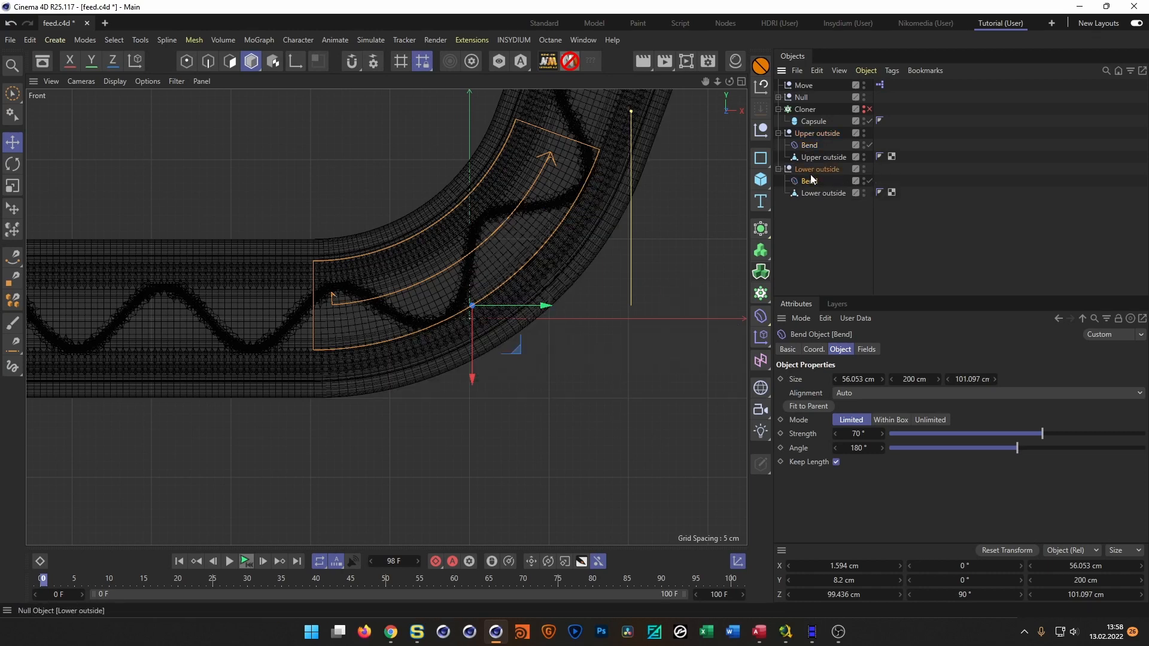
{"action": "left_click", "coordinate": [858, 448]}
{"action": "type", "text": "0"}
{"action": "key", "text": "Return"}
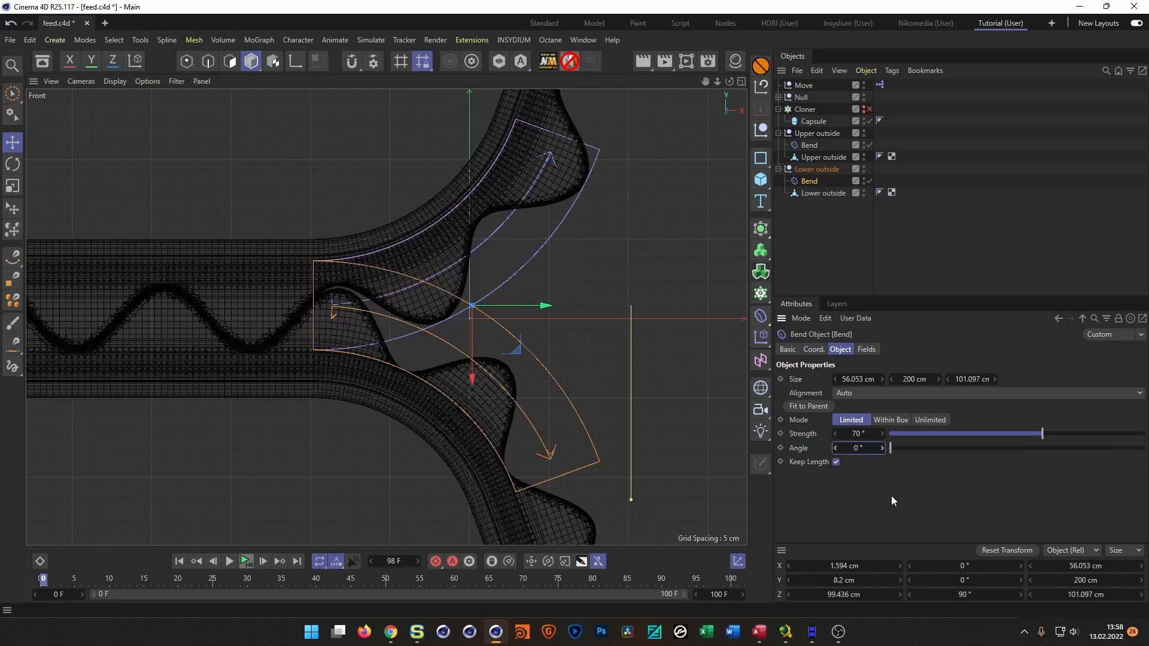
{"action": "middle_click", "coordinate": [612, 347]}
{"action": "middle_click", "coordinate": [345, 311]}
{"action": "mouse_move", "coordinate": [344, 323]}
{"action": "left_mouse_down", "text": "alt"}
{"action": "mouse_move", "coordinate": [303, 326]}
{"action": "mouse_move", "coordinate": [352, 323]}
{"action": "mouse_move", "coordinate": [323, 320]}
{"action": "mouse_move", "coordinate": [346, 313]}
{"action": "mouse_move", "coordinate": [337, 322]}
{"action": "left_mouse_up", "text": "alt"}
{"action": "key", "text": "ctrl+s"}
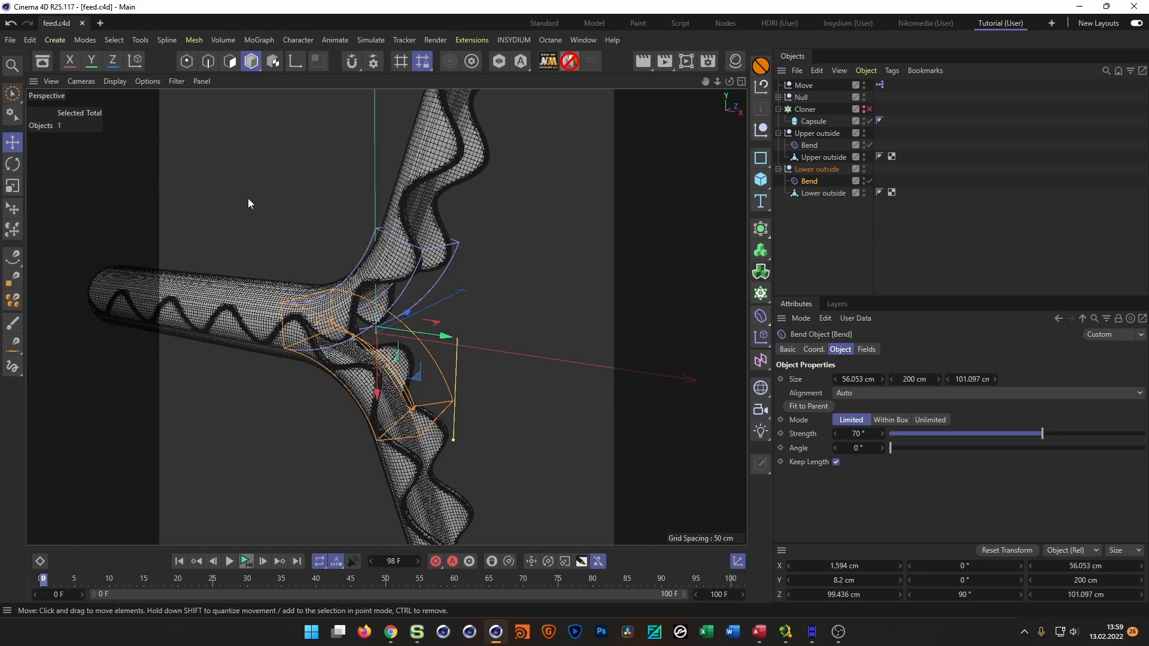
- Examine where the two tube halves split apart and compare it with the Crush reference post on Instagram in the browser
{"action": "scroll", "coordinate": [385, 278], "scroll_direction": "up", "scroll_amount": 8}
{"action": "left_click_drag", "start_coordinate": [530, 186], "coordinate": [486, 216], "text": "alt"}
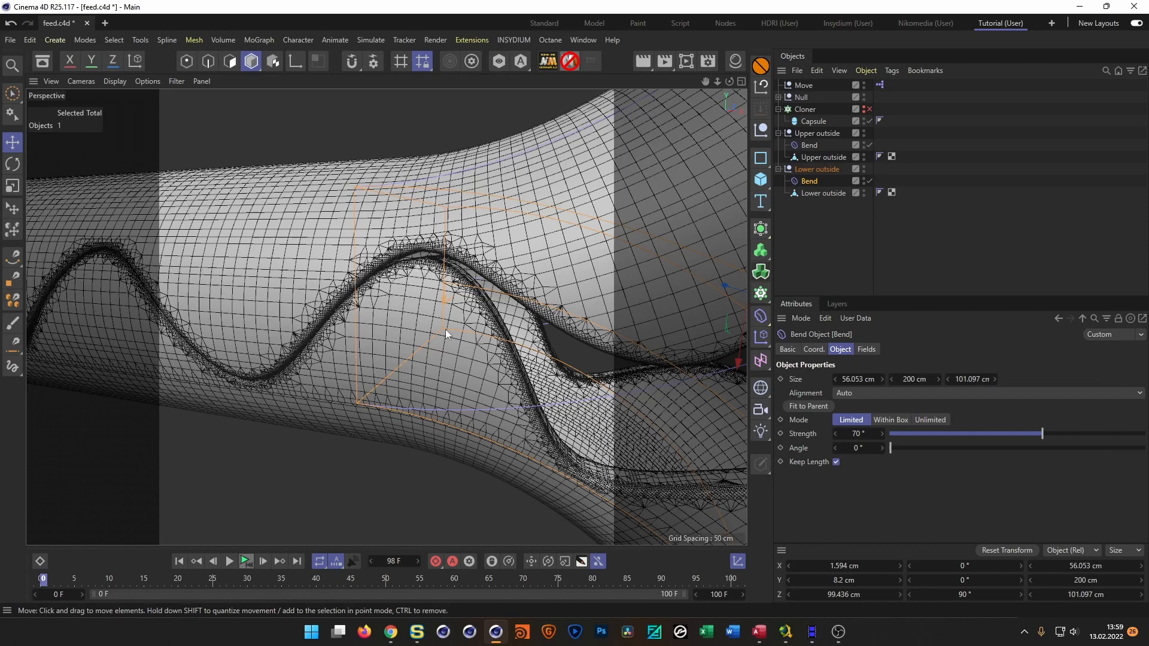
{"action": "key", "text": "alt+Tab"}
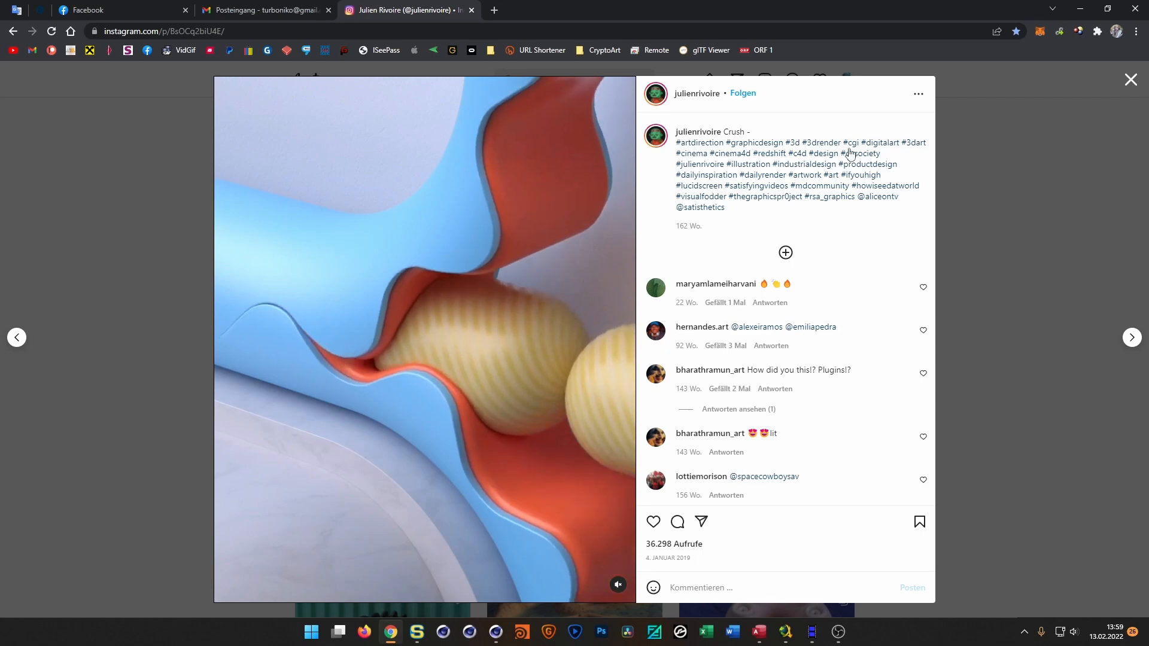
{"action": "key", "text": "alt+Tab"}
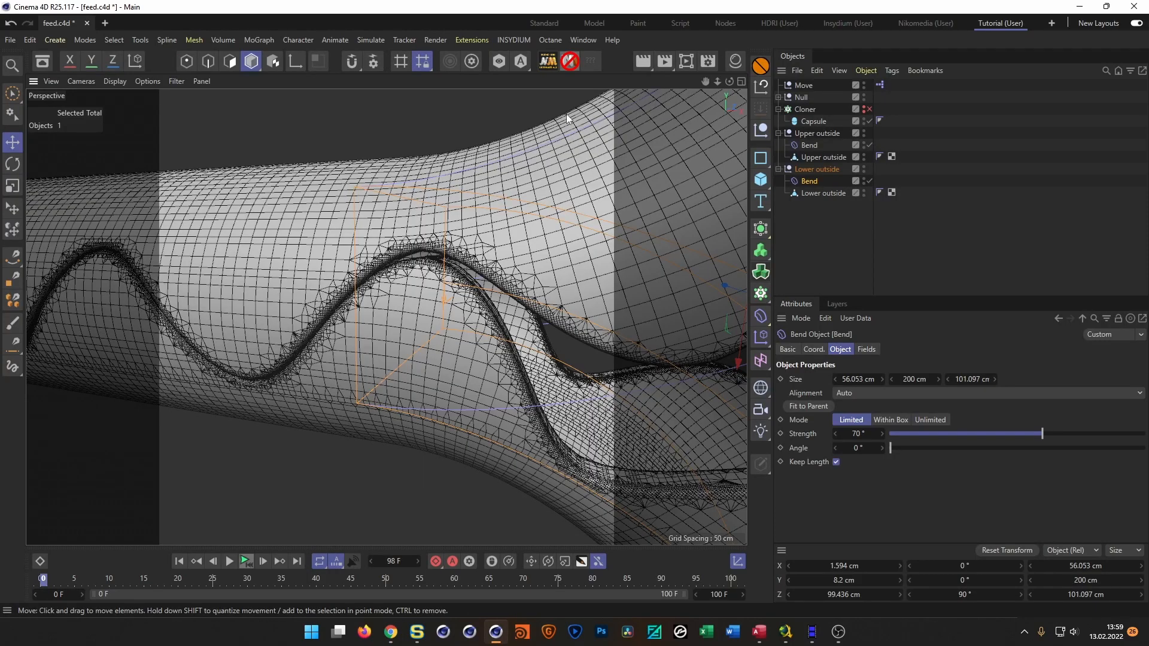
{"action": "right_click_drag", "start_coordinate": [598, 126], "coordinate": [419, 237], "text": "alt"}
{"action": "left_click_drag", "start_coordinate": [420, 239], "coordinate": [354, 276], "text": "alt"}
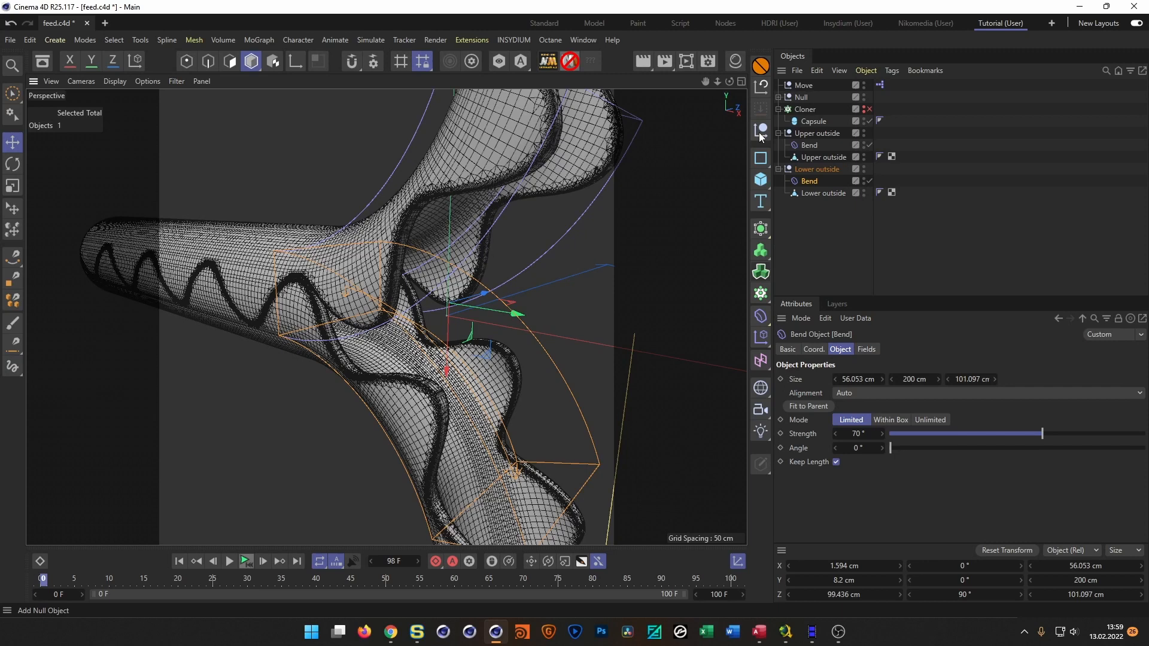
- Delete the Null above the Volume Mesher without its children, keeping the Volume Mesher hierarchy at the top level
{"action": "left_click", "coordinate": [779, 109]}
{"action": "left_click", "coordinate": [779, 97]}
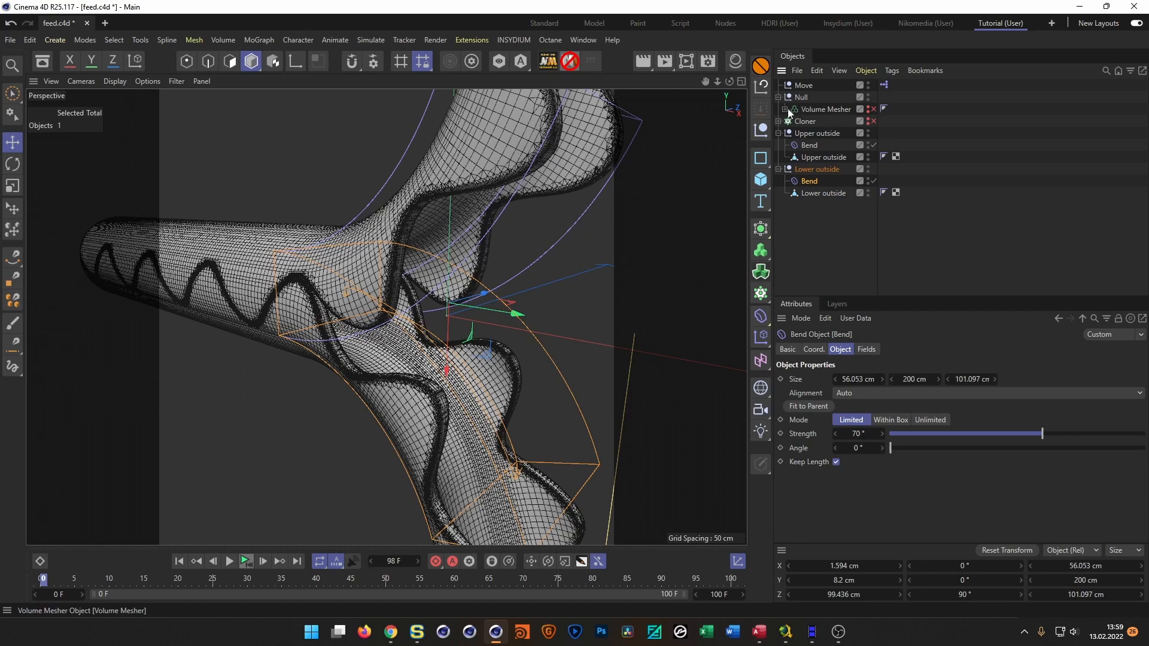
{"action": "left_click", "coordinate": [784, 109]}
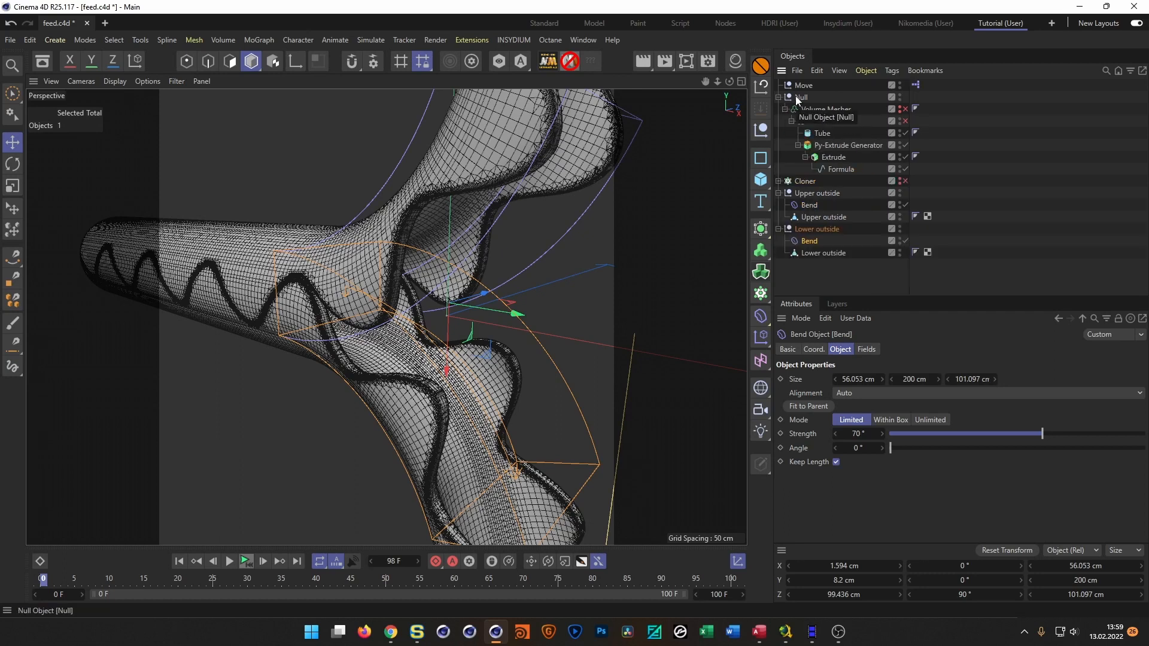
{"action": "left_click", "coordinate": [802, 98]}
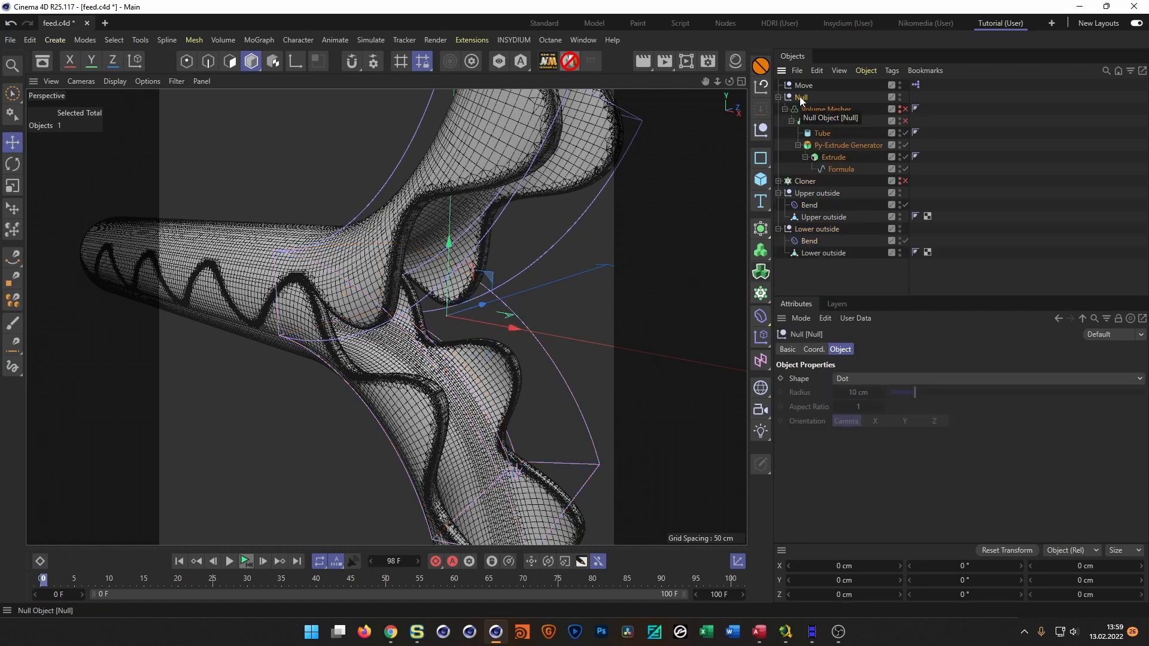
{"action": "right_click", "coordinate": [801, 99]}
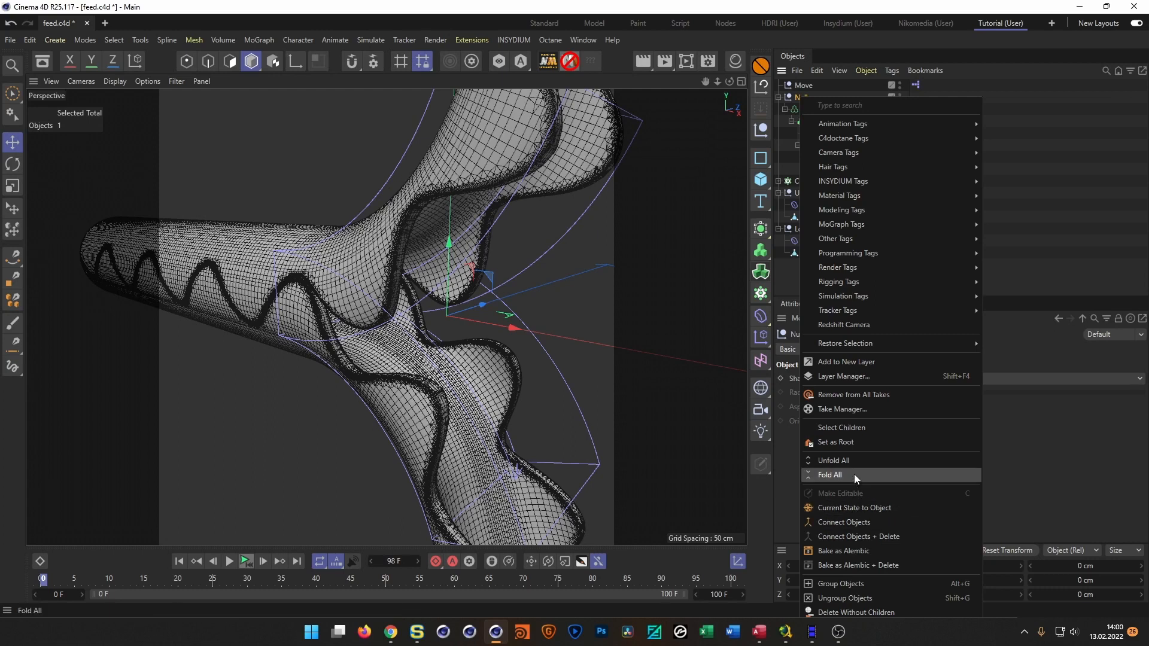
{"action": "left_click", "coordinate": [857, 612]}
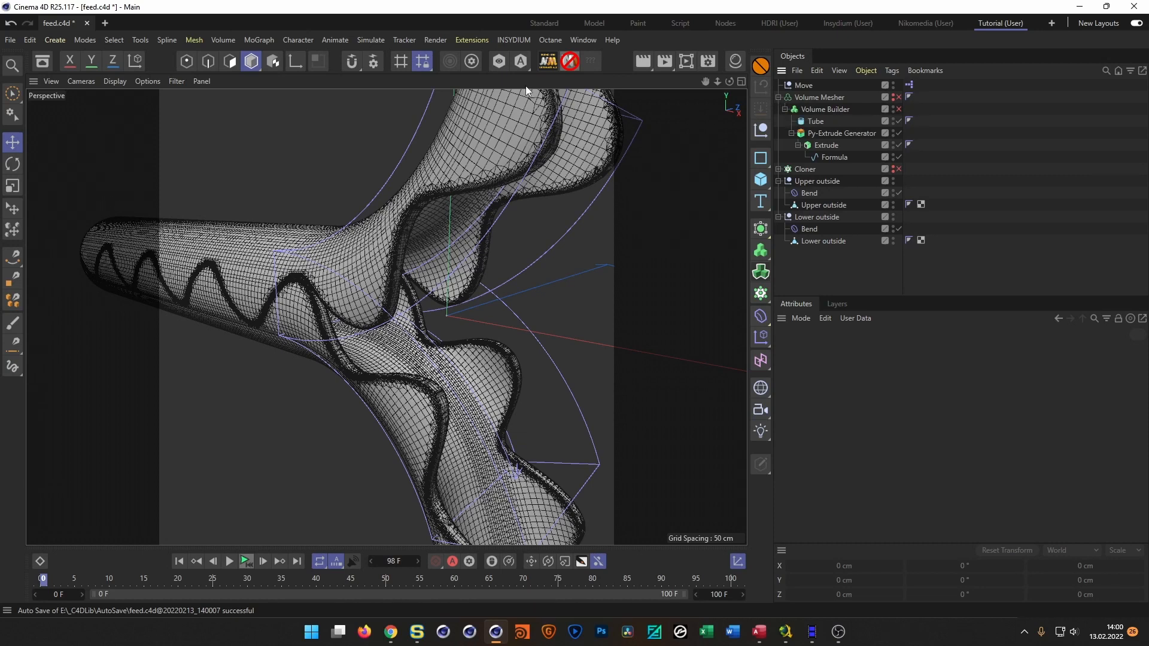
- Add a Cylinder oriented along +X with a radius of 40 cm
{"action": "left_click", "coordinate": [763, 181]}
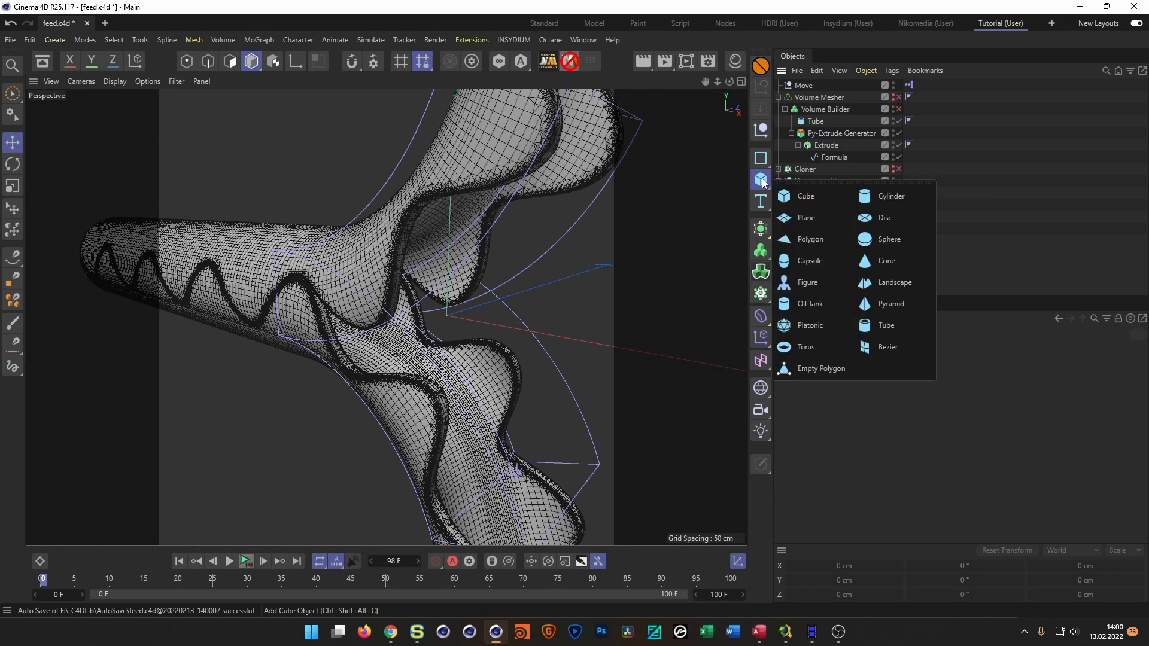
{"action": "left_click", "coordinate": [889, 196]}
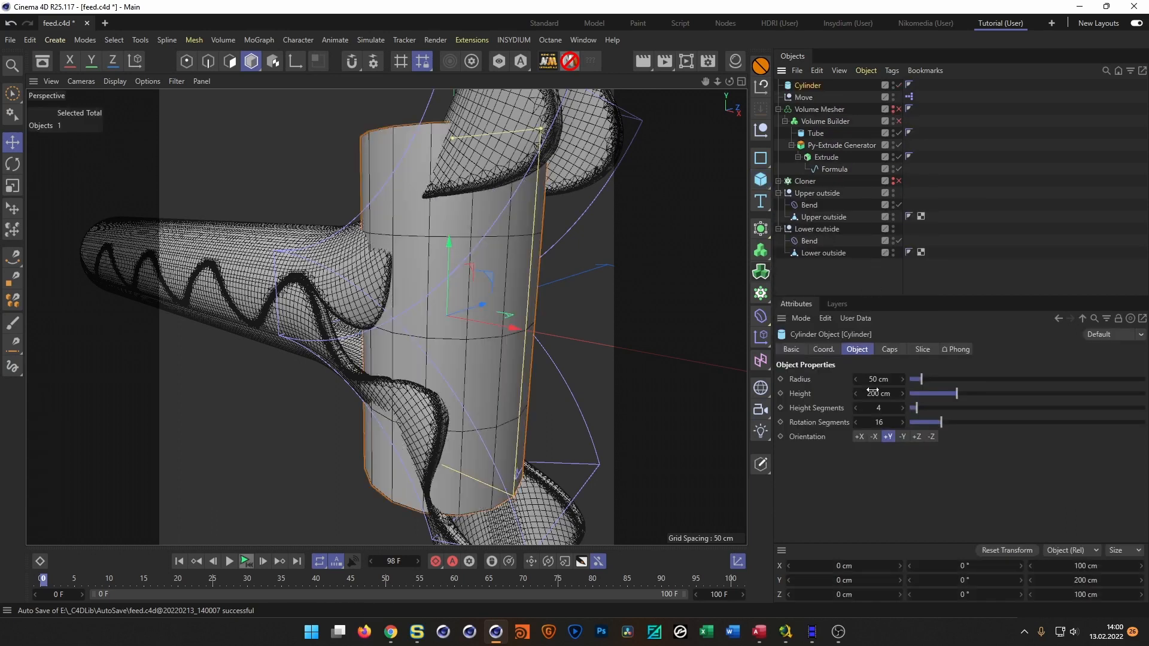
{"action": "left_click", "coordinate": [859, 436]}
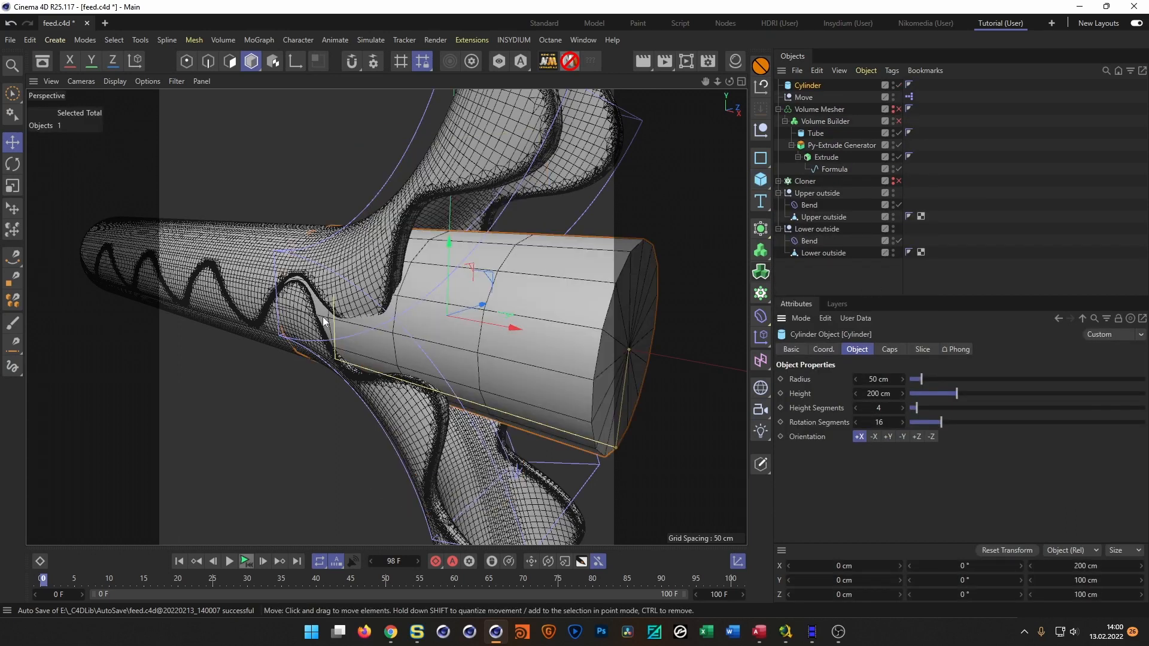
{"action": "double_click", "coordinate": [871, 379]}
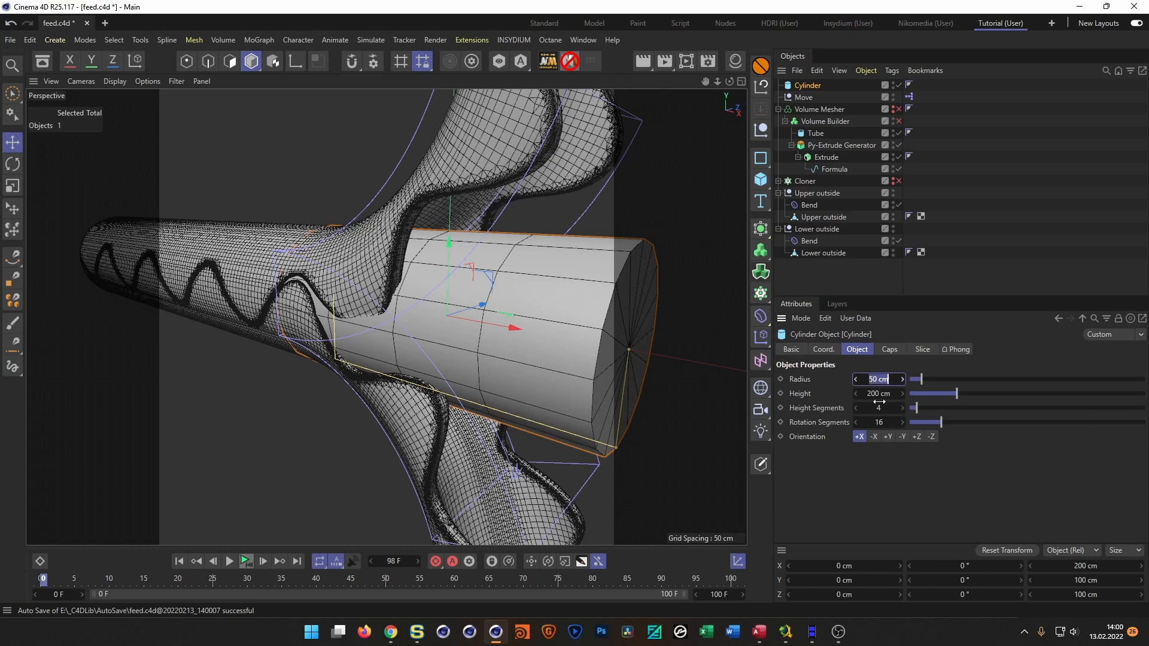
{"action": "type", "text": "40"}
{"action": "key", "text": "Return"}
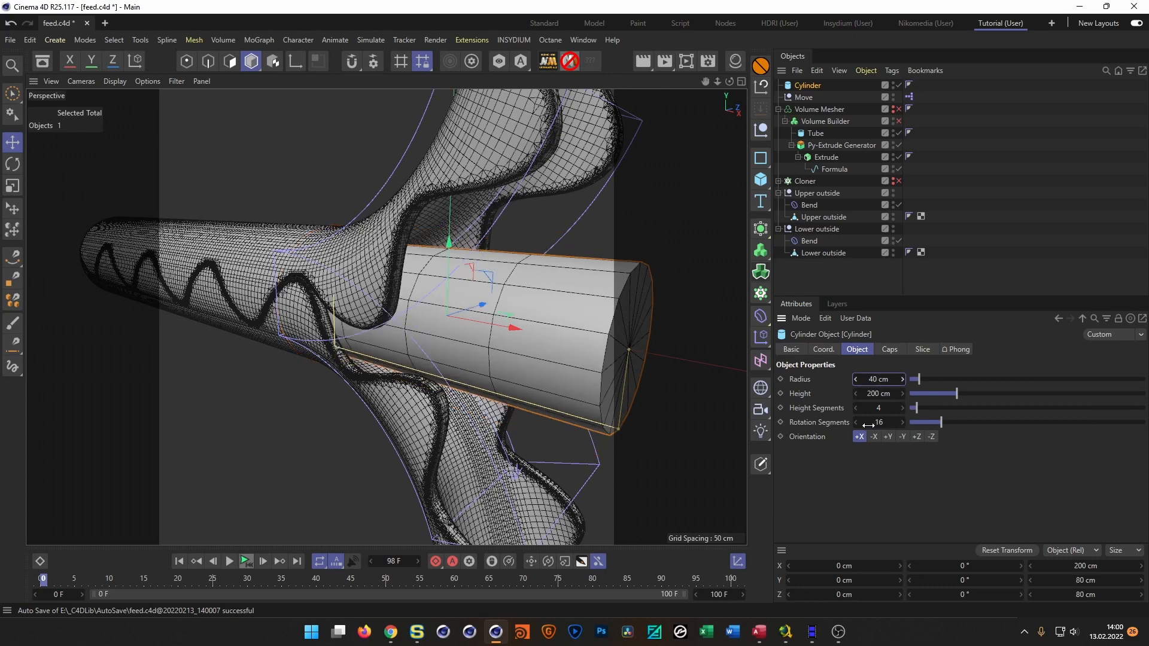
- Set the cylinder's height to 1000 cm, with 1 height segment and 200 rotation segments
{"action": "double_click", "coordinate": [878, 394]}
{"action": "type", "text": "100"}
{"action": "key", "text": "Return"}
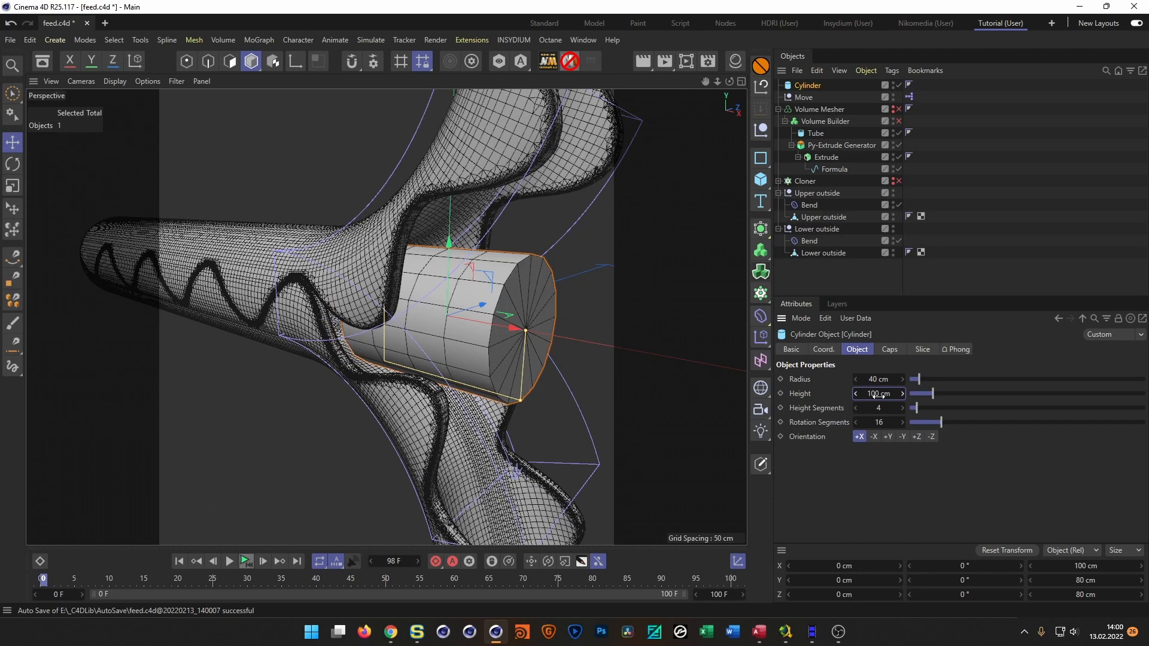
{"action": "double_click", "coordinate": [877, 394]}
{"action": "type", "text": "1000"}
{"action": "key", "text": "Return"}
{"action": "double_click", "coordinate": [878, 408]}
{"action": "type", "text": "1"}
{"action": "key", "text": "Return"}
{"action": "double_click", "coordinate": [878, 423]}
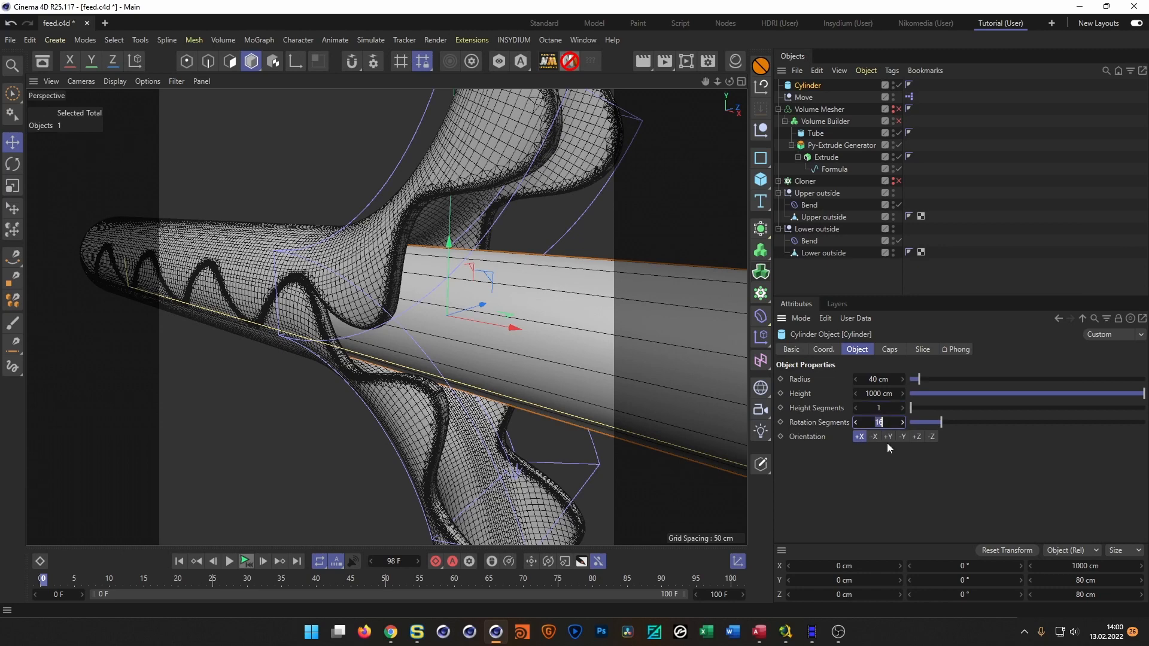
{"action": "type", "text": "200"}
{"action": "key", "text": "Return"}
{"action": "scroll", "coordinate": [426, 315], "scroll_direction": "up", "scroll_amount": 10}
{"action": "left_click_drag", "start_coordinate": [508, 316], "coordinate": [554, 321], "text": "alt"}
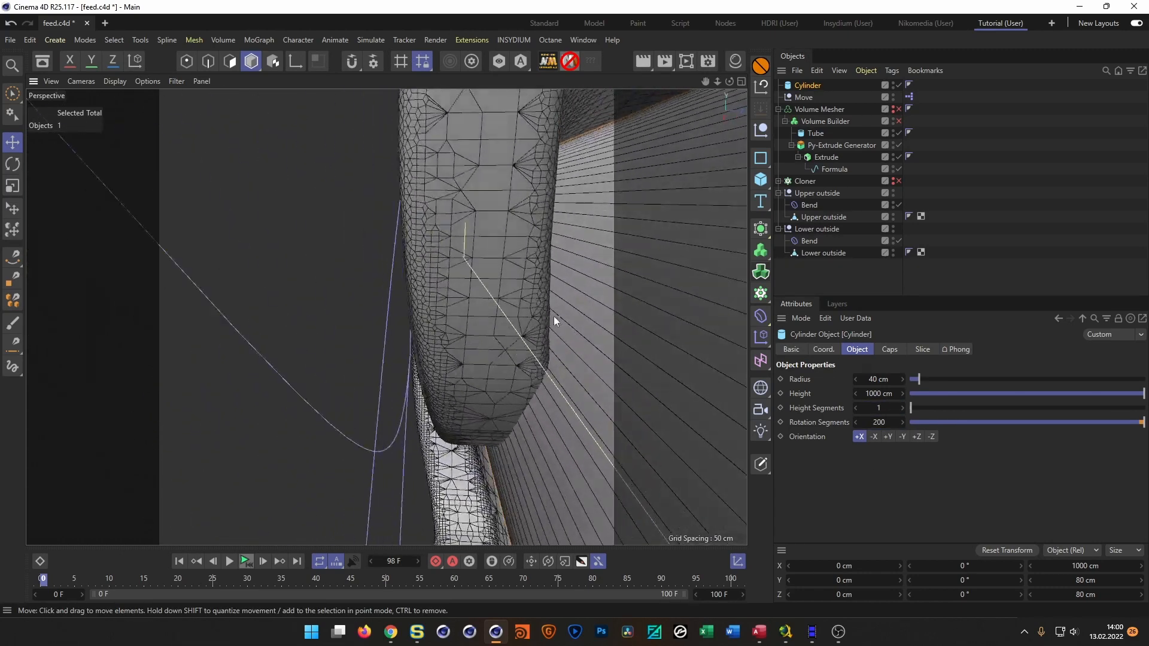
{"action": "left_click_drag", "start_coordinate": [522, 380], "coordinate": [402, 362], "text": "alt"}
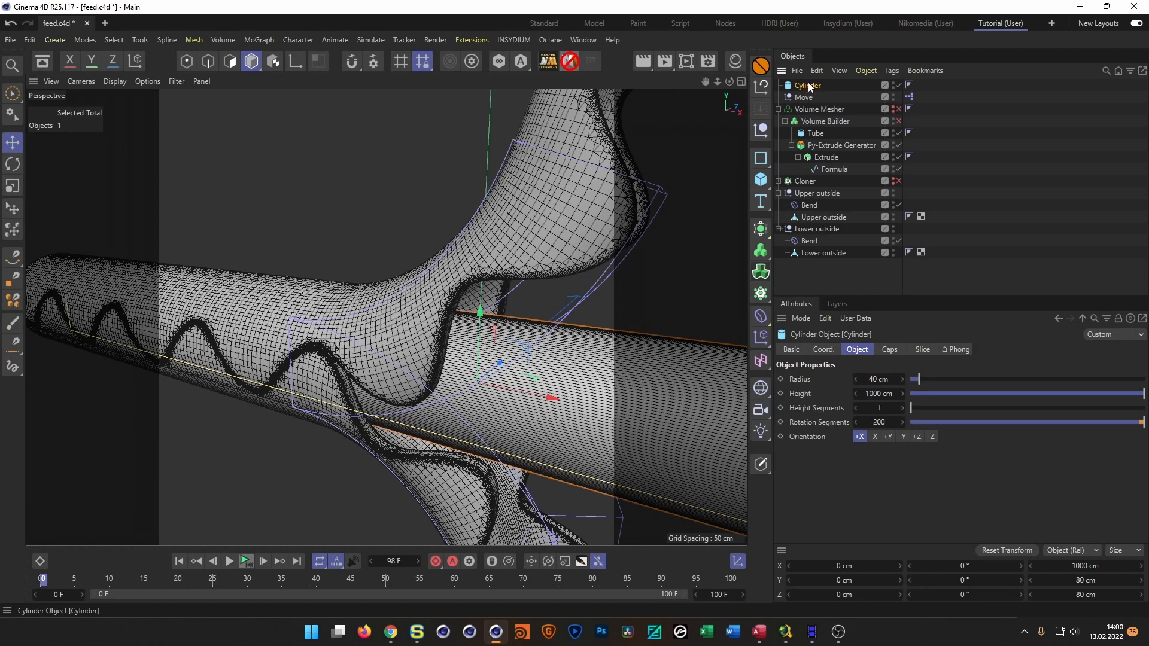
- Replace the Tube inside the Volume Builder with the Cylinder, keeping it above the Py-Extrude Generator
{"action": "left_click_drag", "start_coordinate": [807, 87], "coordinate": [821, 139]}
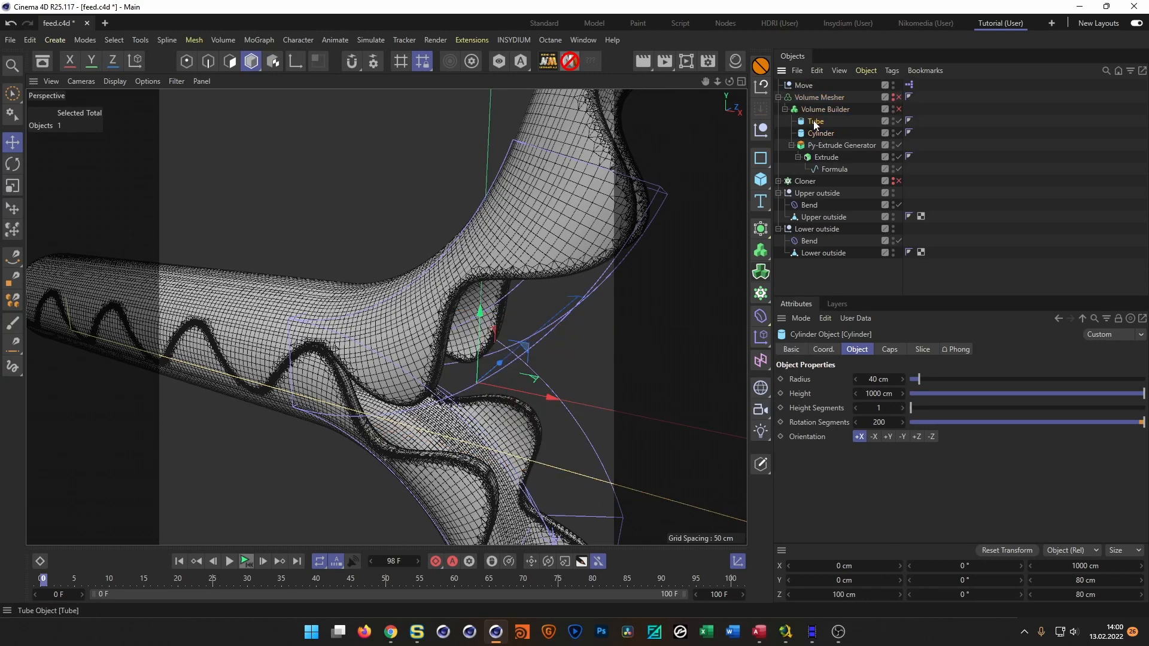
{"action": "left_click", "coordinate": [817, 120]}
{"action": "key", "text": "Delete"}
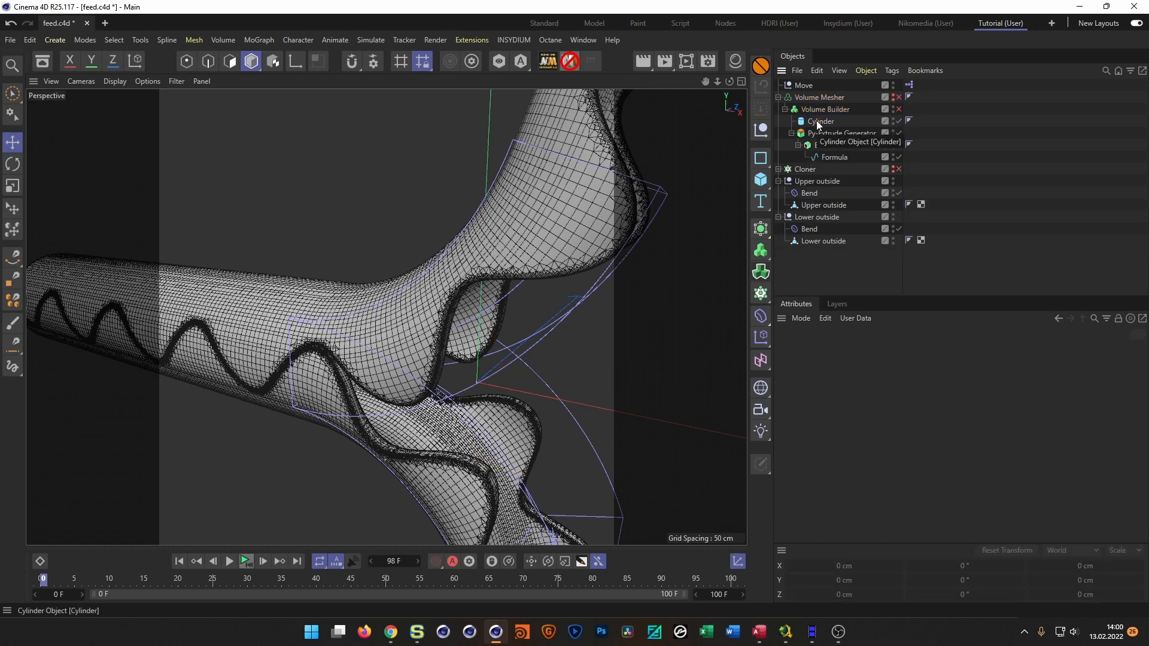
- Collapse and hide the Upper outside and Lower outside nulls, and enable the Volume Mesher and Volume Builder
{"action": "left_click", "coordinate": [779, 182]}
{"action": "left_click", "coordinate": [779, 193]}
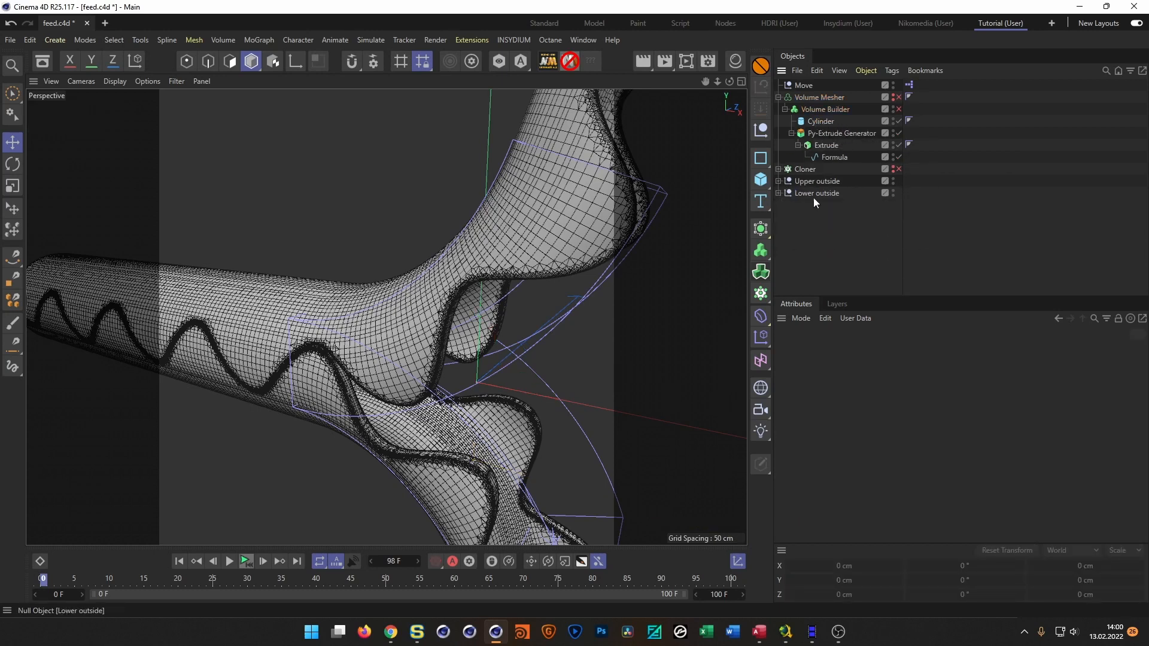
{"action": "left_click", "coordinate": [894, 190]}
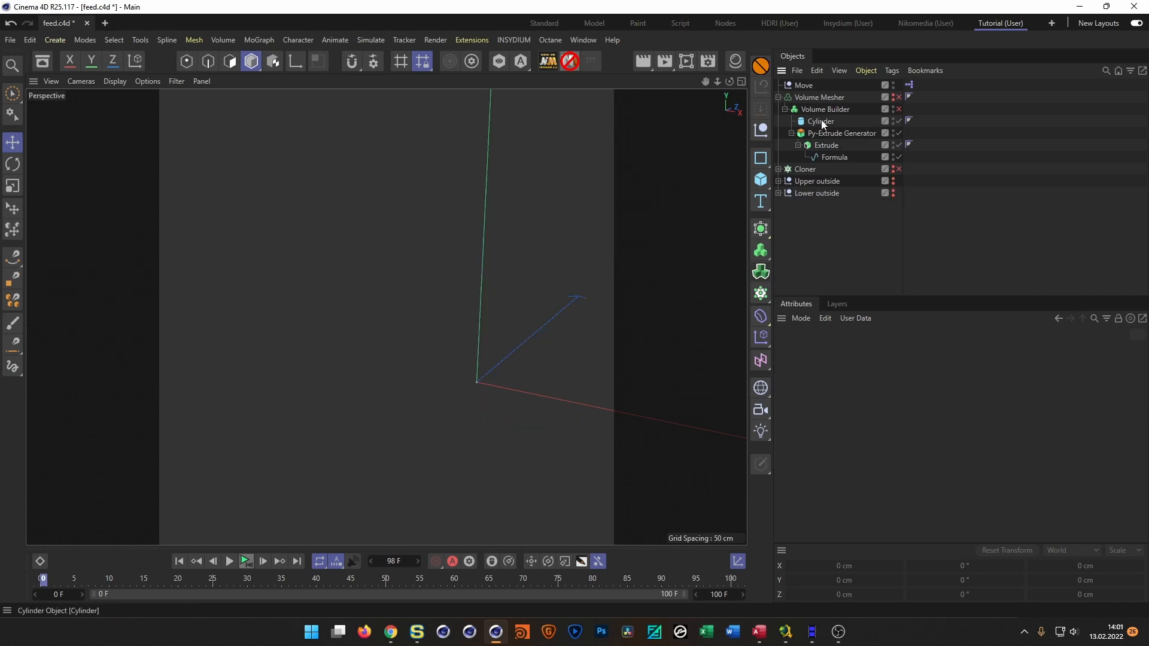
{"action": "left_click", "coordinate": [898, 97]}
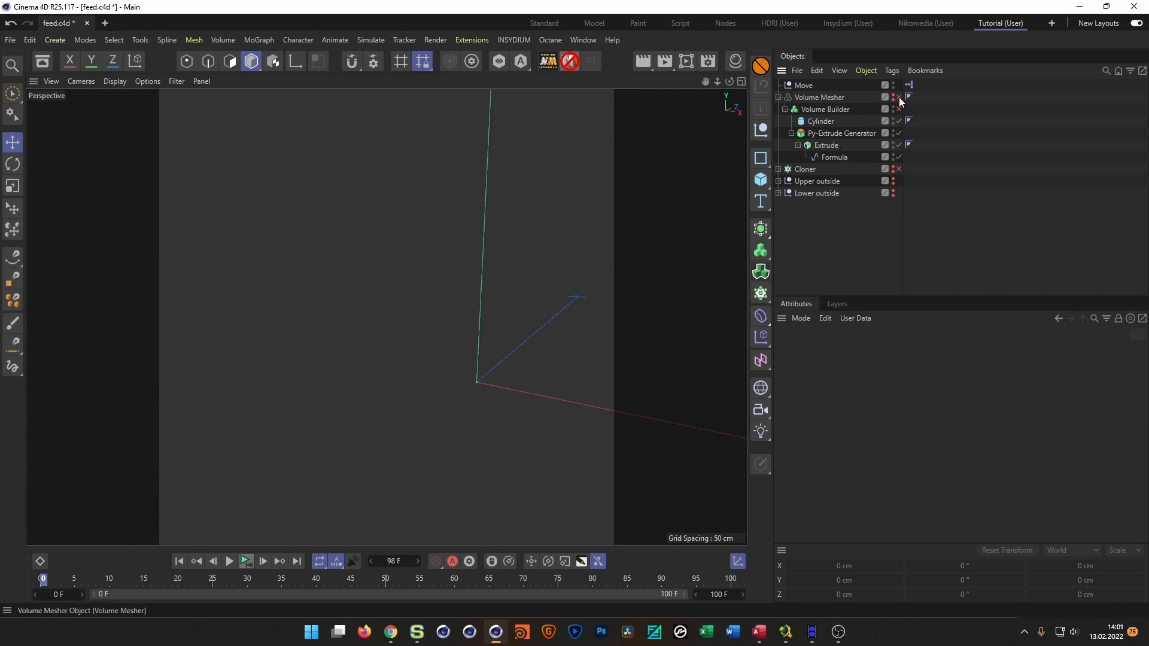
{"action": "left_click", "coordinate": [899, 109]}
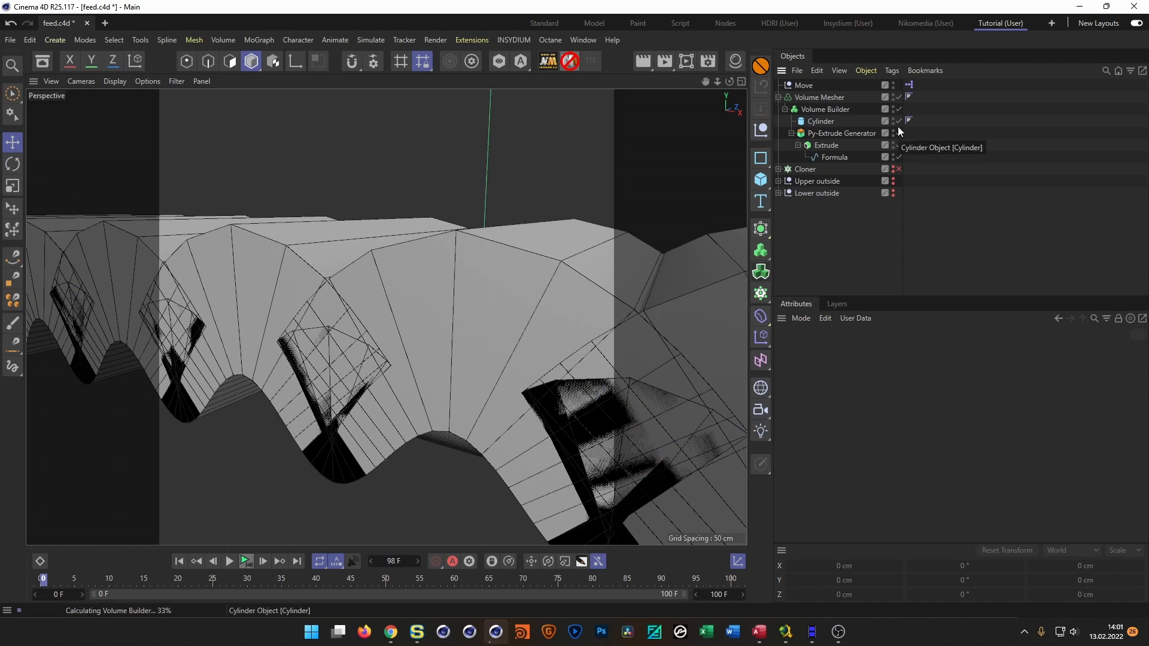
- Move the Cylinder below the Py-Extrude Generator in the Volume Builder's object list so the generator is subtracted from it
{"action": "left_click", "coordinate": [819, 110]}
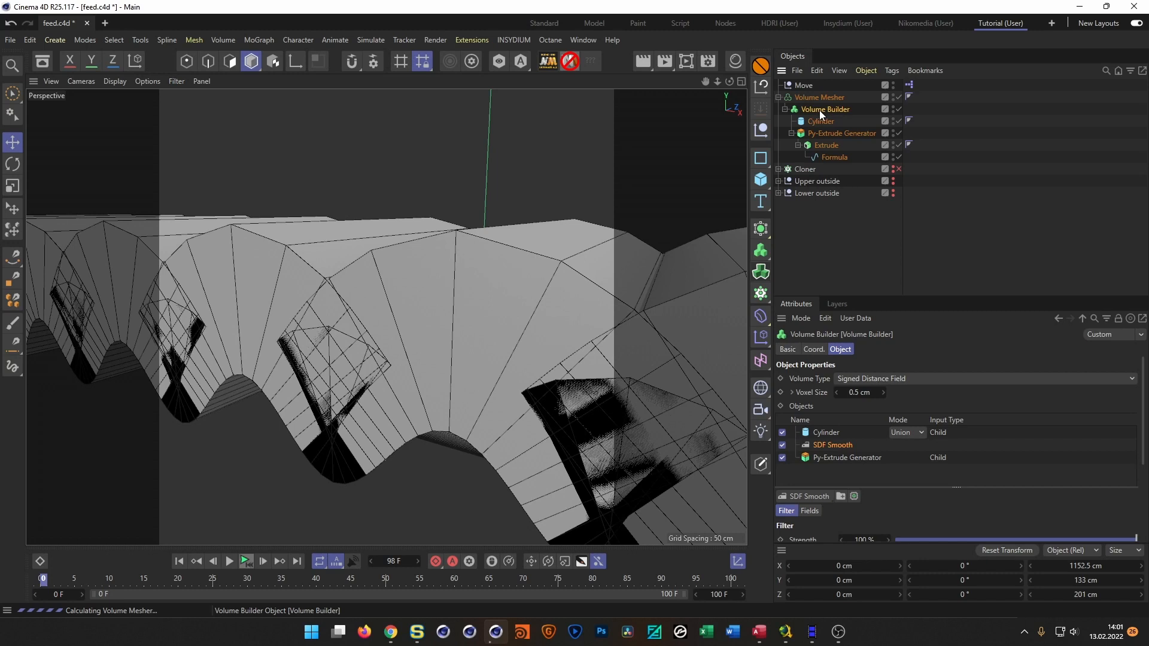
{"action": "left_click_drag", "start_coordinate": [834, 434], "coordinate": [838, 464]}
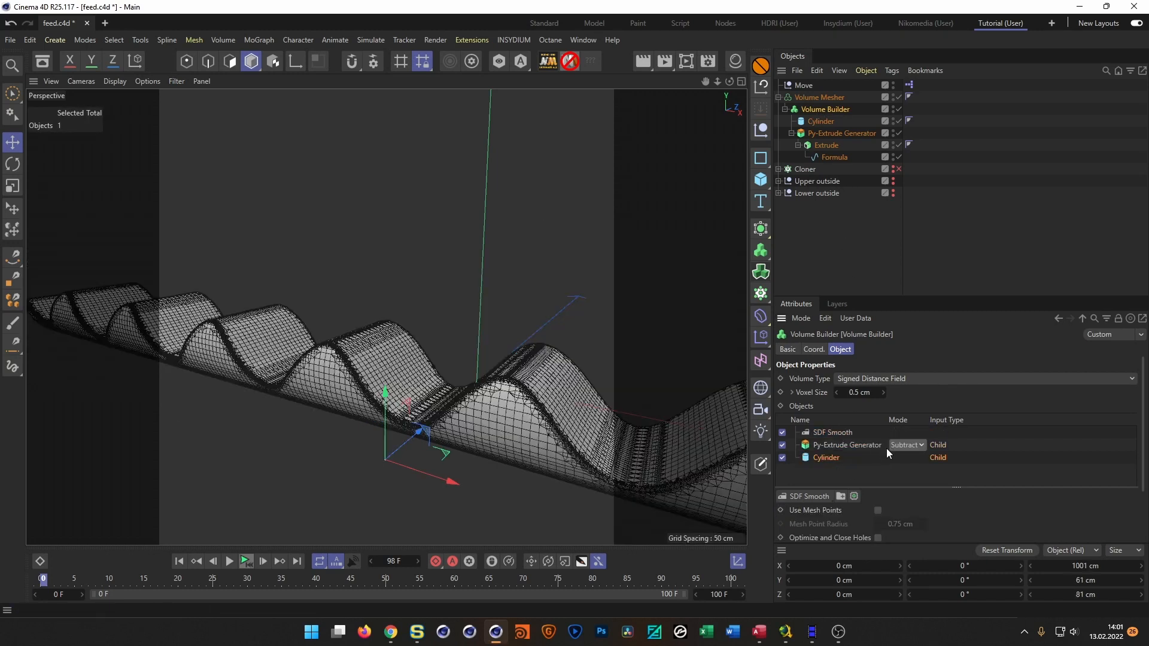
{"action": "left_click_drag", "start_coordinate": [417, 395], "coordinate": [450, 407], "text": "alt"}
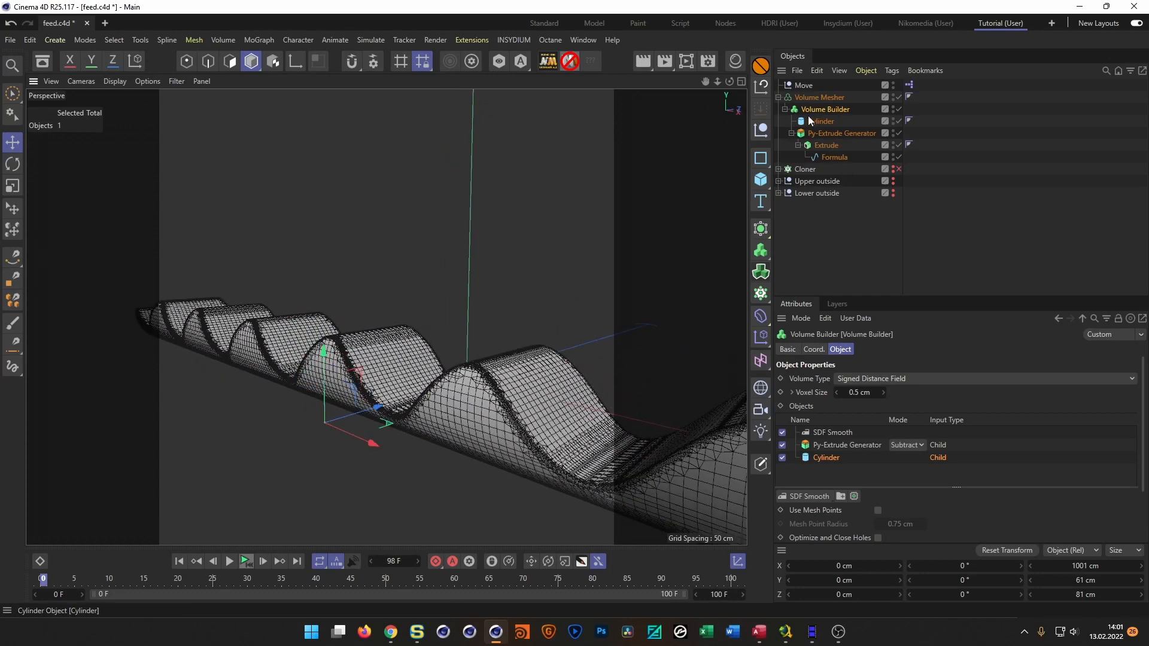
- Collapse the Volume Mesher hierarchy and bake it to a polygon mesh with Current State to Object
{"action": "left_click", "coordinate": [785, 108]}
{"action": "left_click", "coordinate": [785, 109]}
{"action": "left_click", "coordinate": [779, 97]}
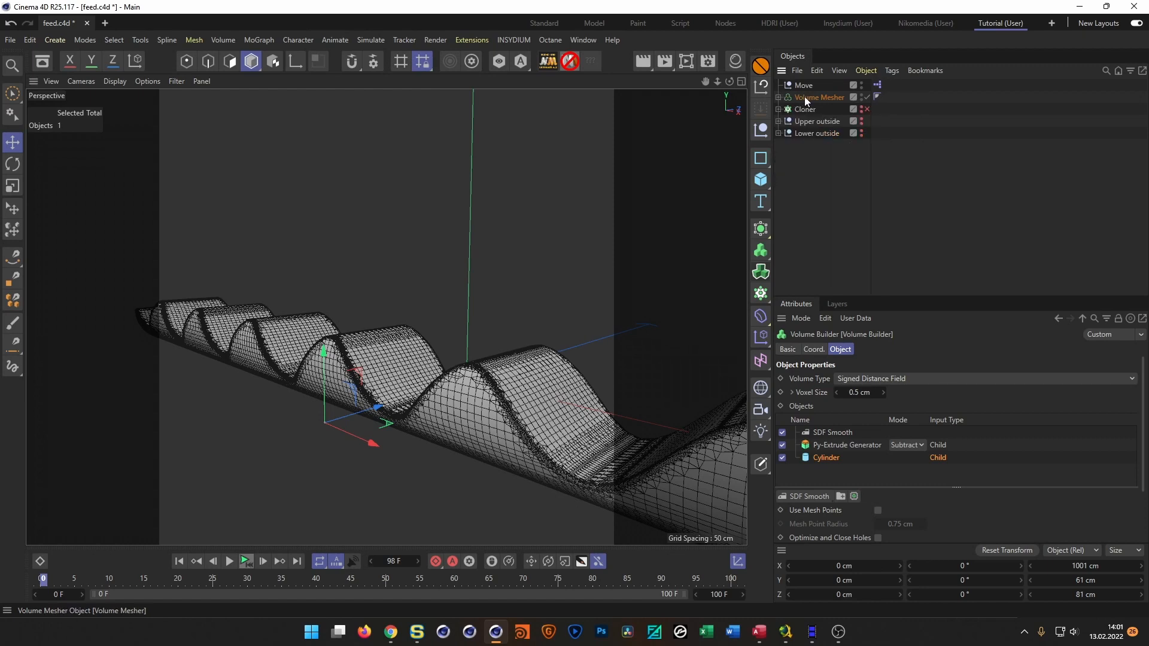
{"action": "left_click", "coordinate": [808, 97]}
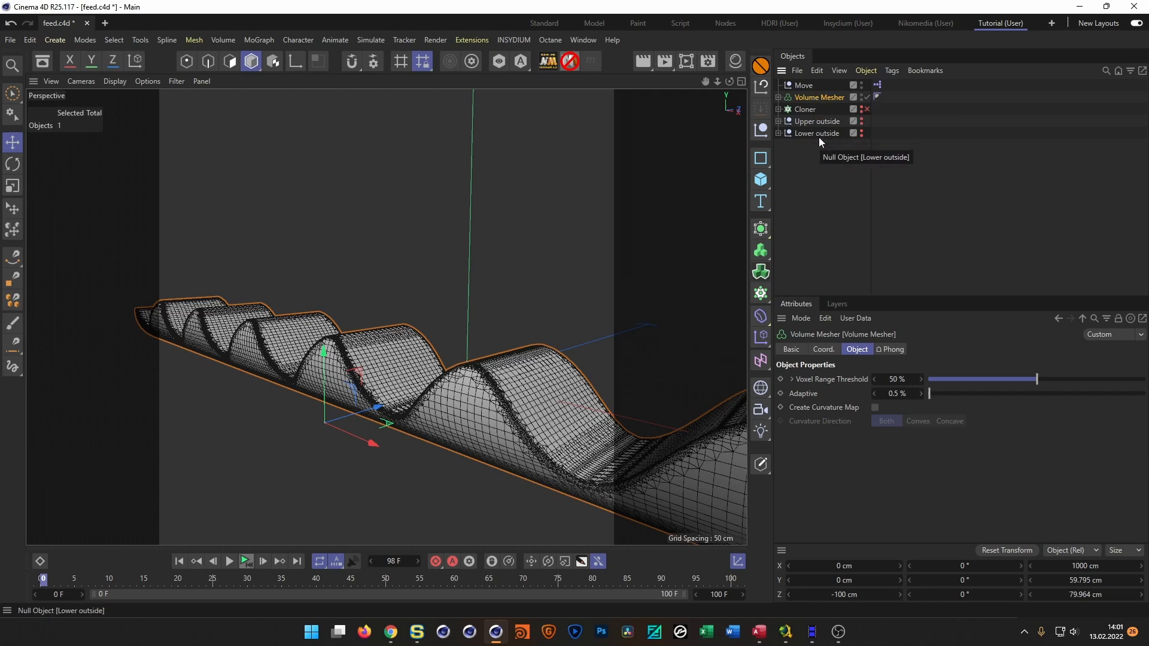
{"action": "right_click", "coordinate": [818, 96]}
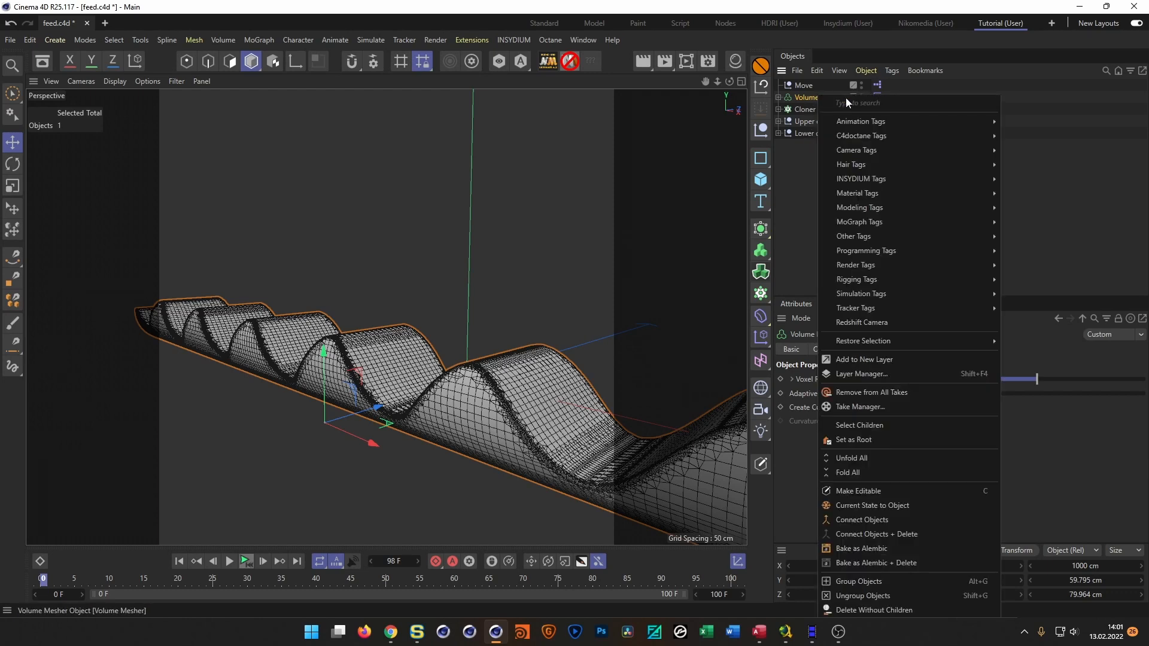
{"action": "left_click", "coordinate": [885, 507]}
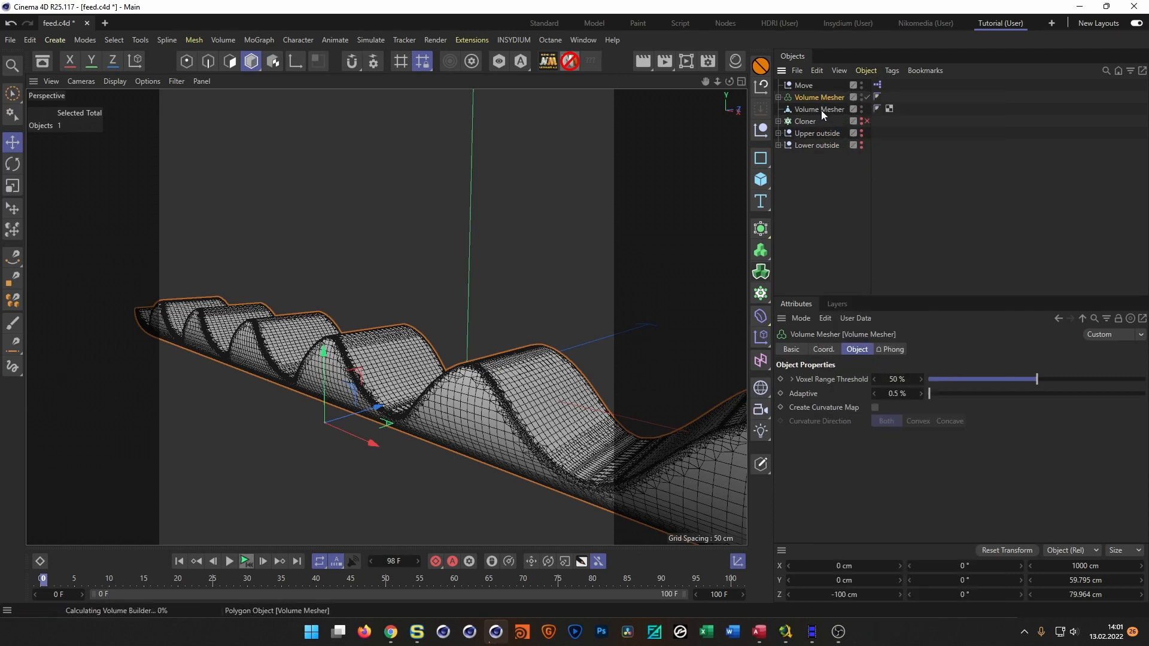
- Rename the baked Volume Mesher mesh as Lower inside and place it below the Lower outside null
{"action": "double_click", "coordinate": [817, 109]}
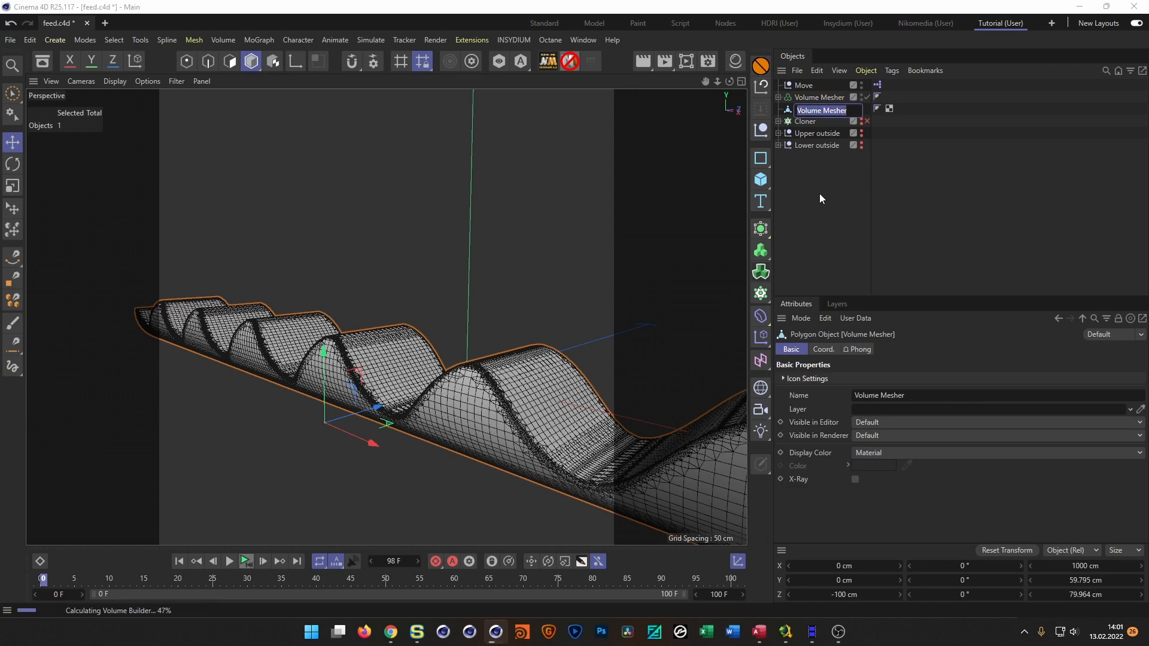
{"action": "type", "text": "Low"}
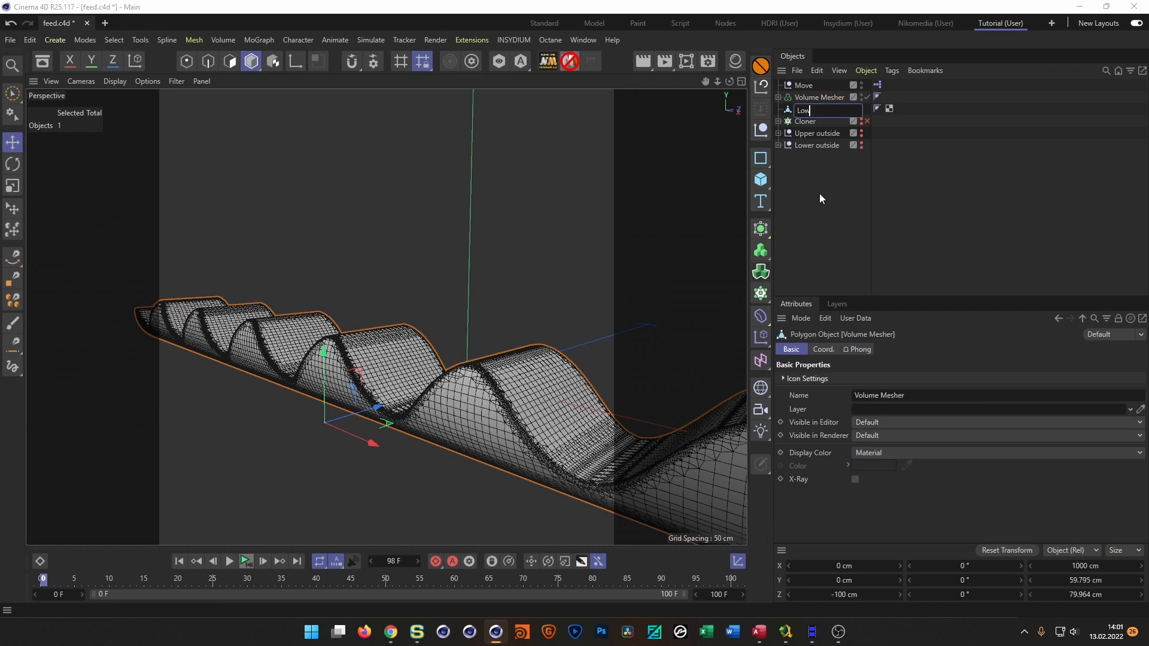
{"action": "type", "text": "er insider"}
{"action": "key", "text": "BackSpace"}
{"action": "key", "text": "Return"}
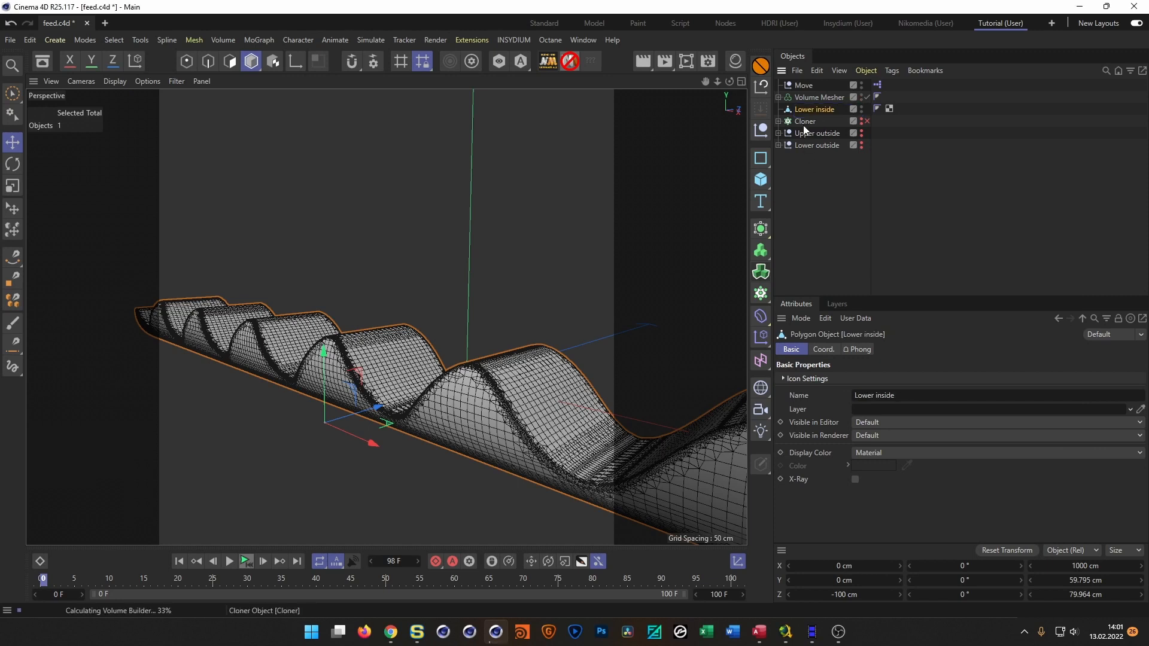
{"action": "left_click_drag", "start_coordinate": [808, 109], "coordinate": [812, 151]}
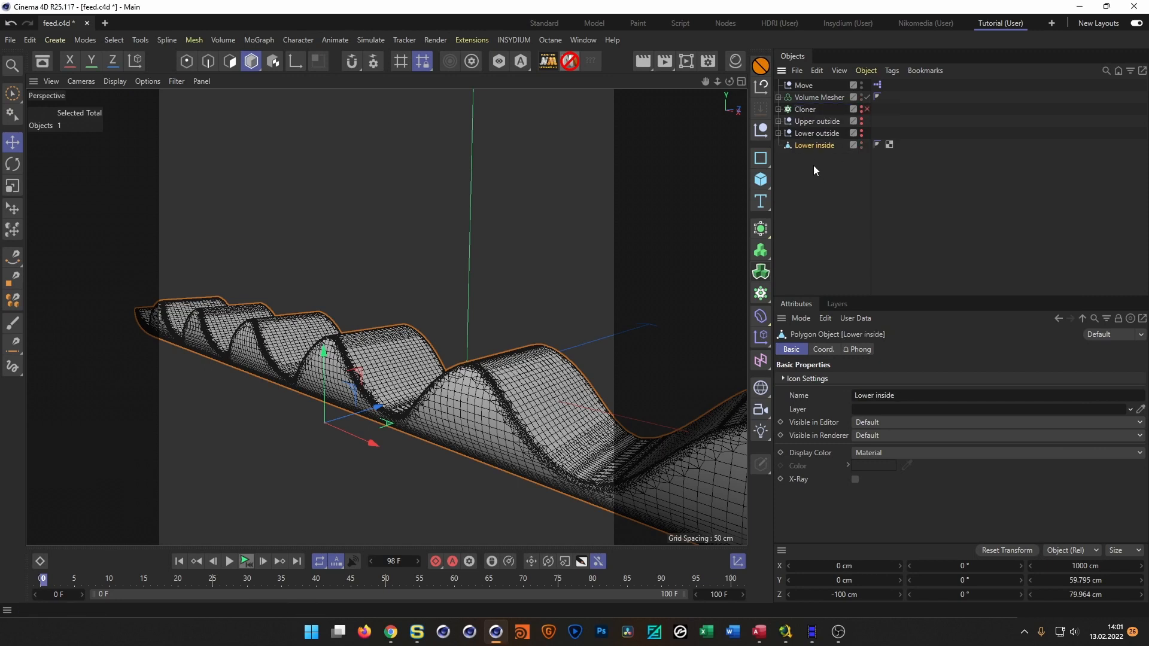
- Set the Py-Extrude Generator's offset to -70 cm
{"action": "left_click", "coordinate": [779, 97]}
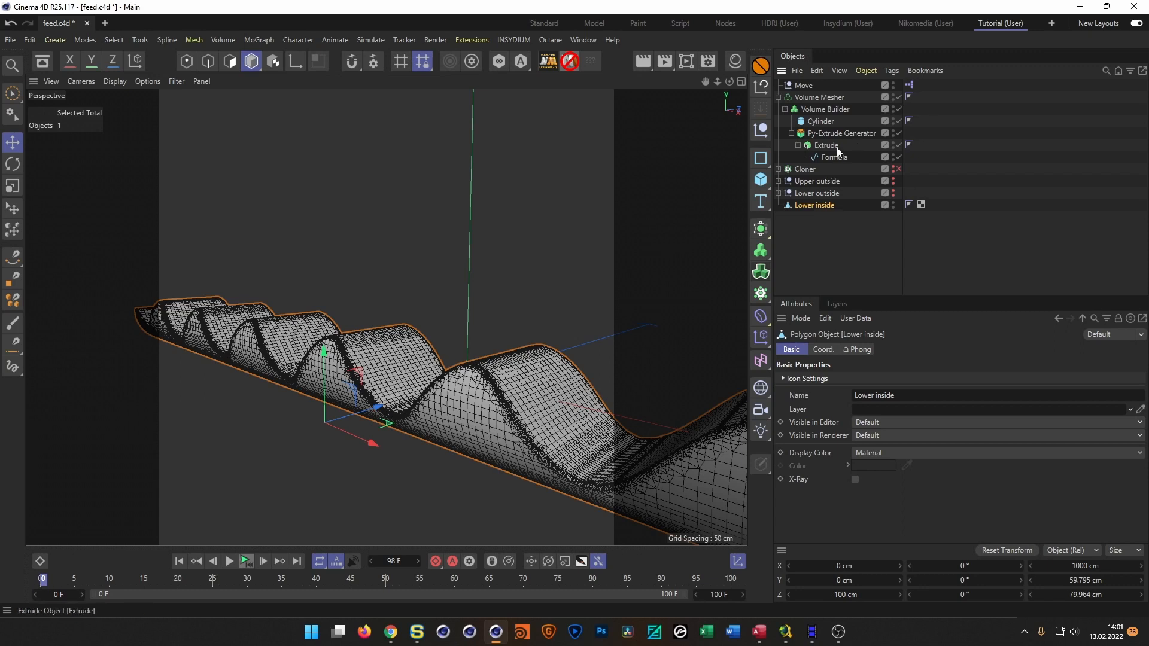
{"action": "left_click", "coordinate": [829, 133]}
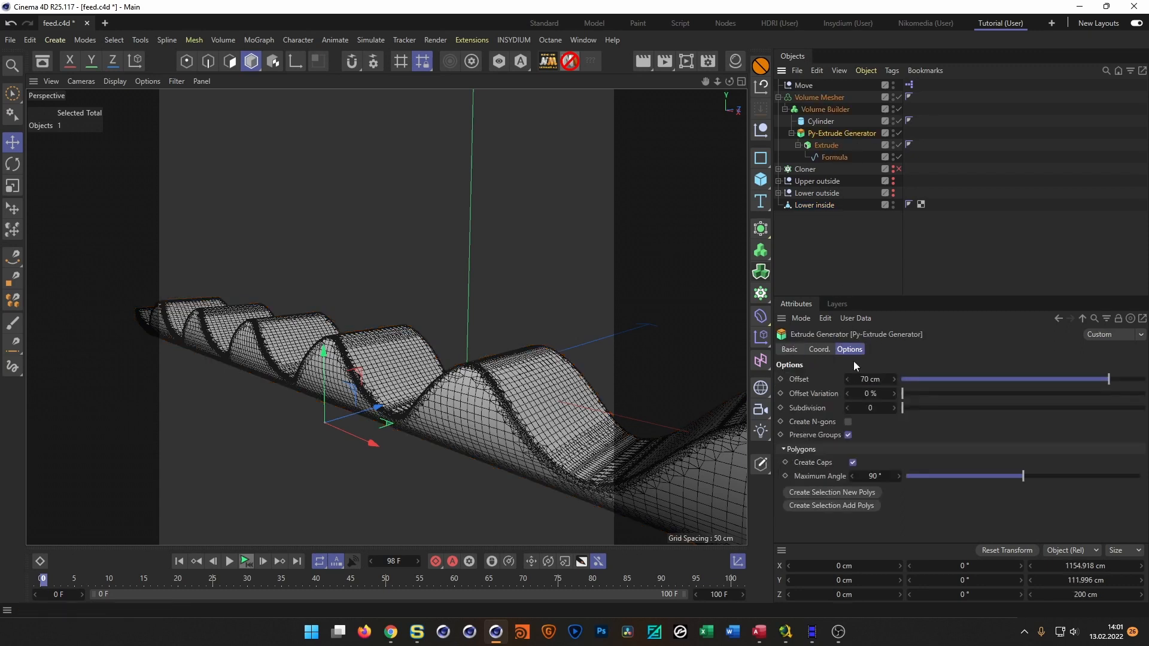
{"action": "double_click", "coordinate": [871, 381]}
{"action": "type", "text": "-70"}
{"action": "key", "text": "Return"}
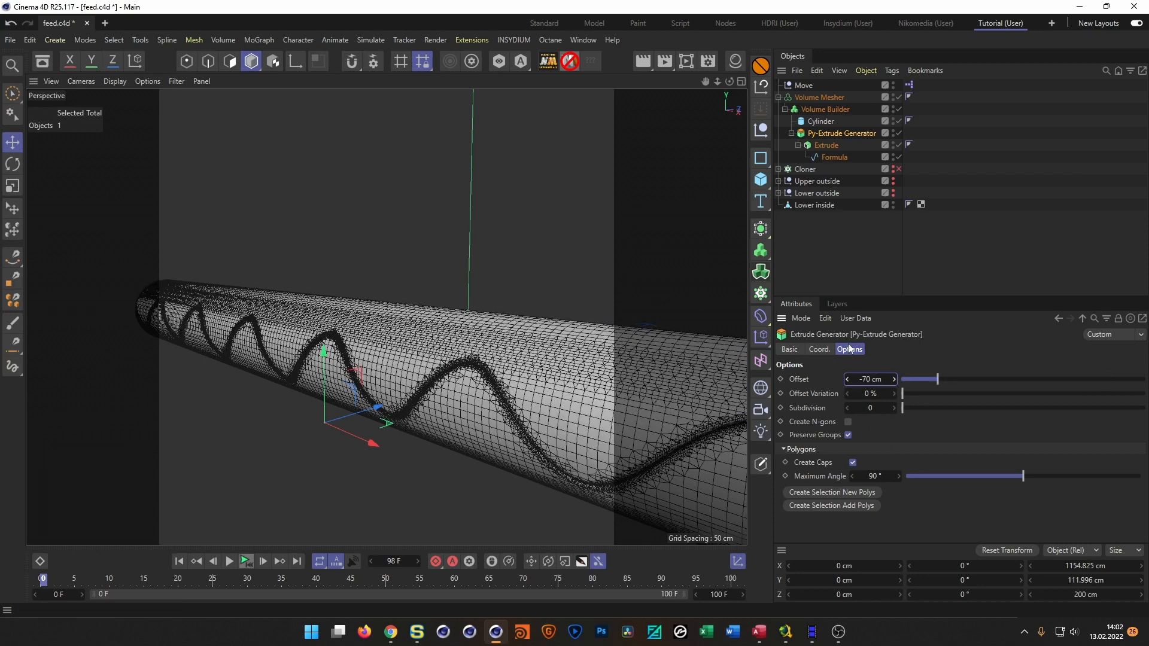
- Bake the Volume Mesher's current state to a polygon mesh named Upper inside, placed directly above Lower inside
{"action": "left_click", "coordinate": [780, 97]}
{"action": "right_click", "coordinate": [799, 96]}
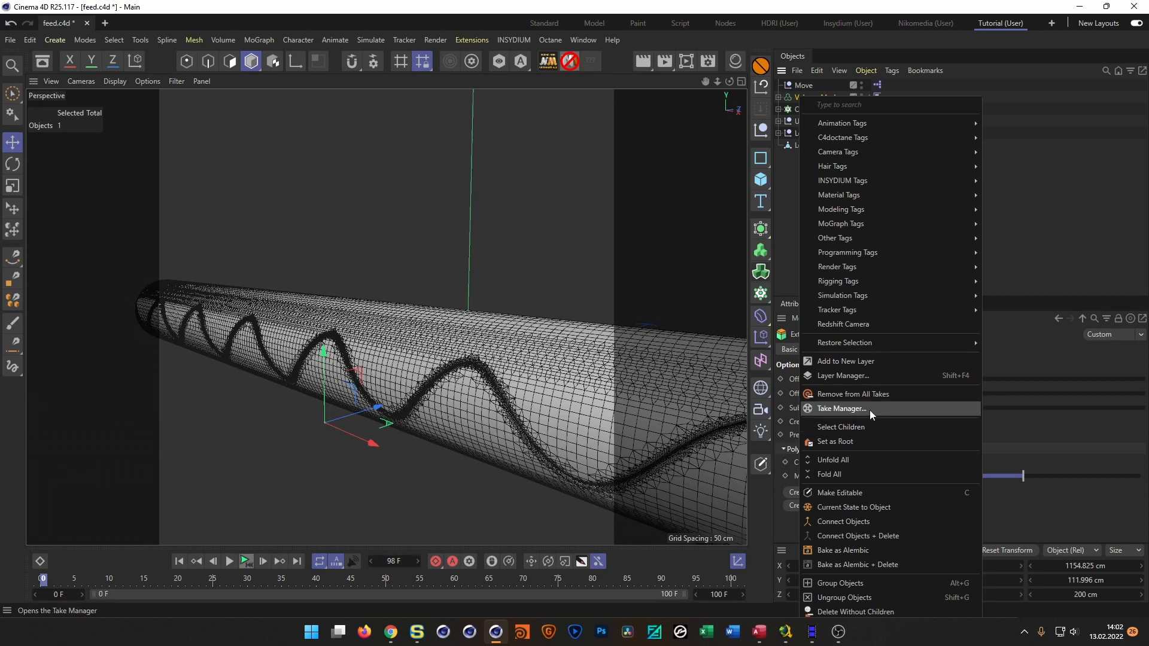
{"action": "left_click", "coordinate": [867, 507]}
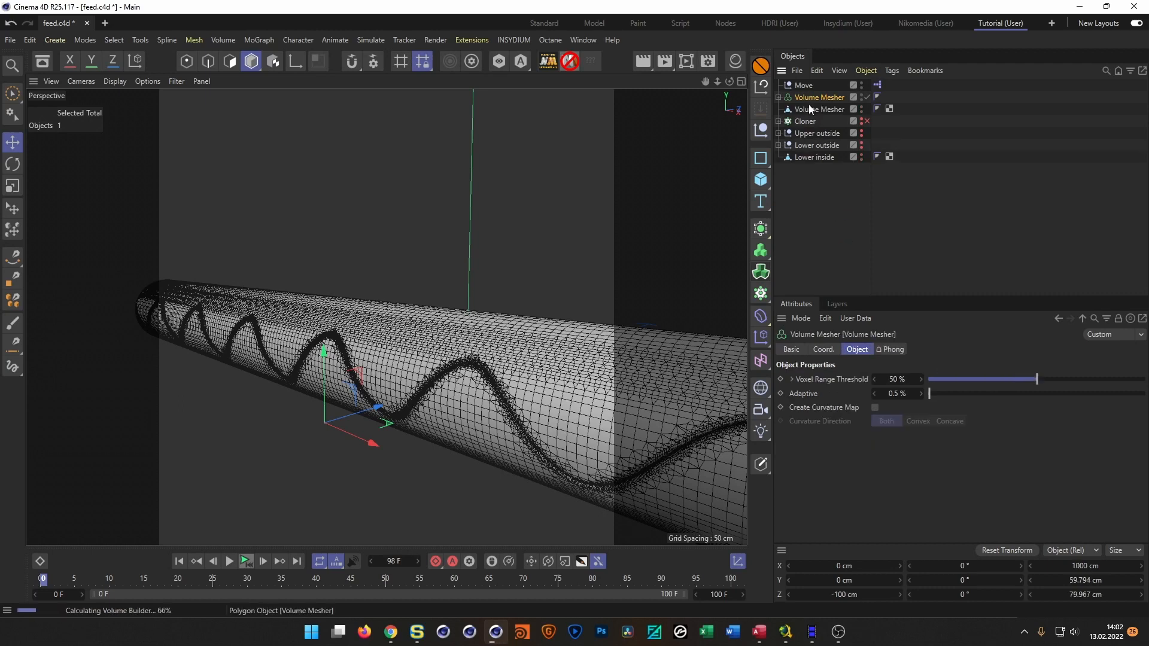
{"action": "left_click_drag", "start_coordinate": [813, 106], "coordinate": [817, 149]}
{"action": "double_click", "coordinate": [808, 146]}
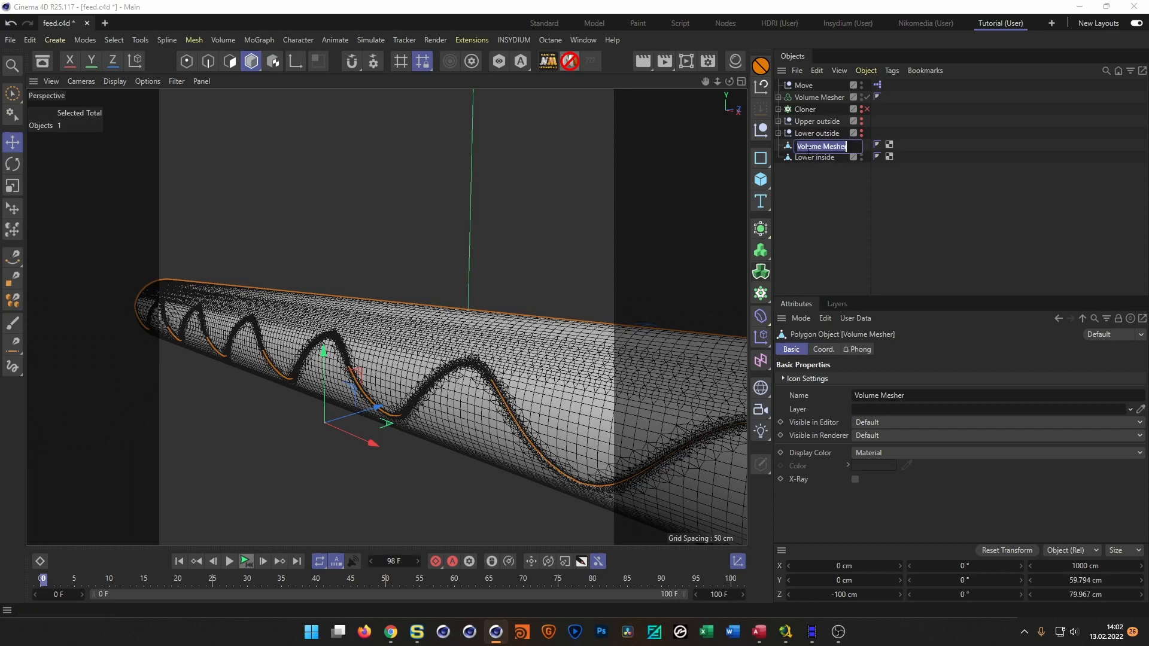
{"action": "type", "text": "Upper inside"}
{"action": "key", "text": "Return"}
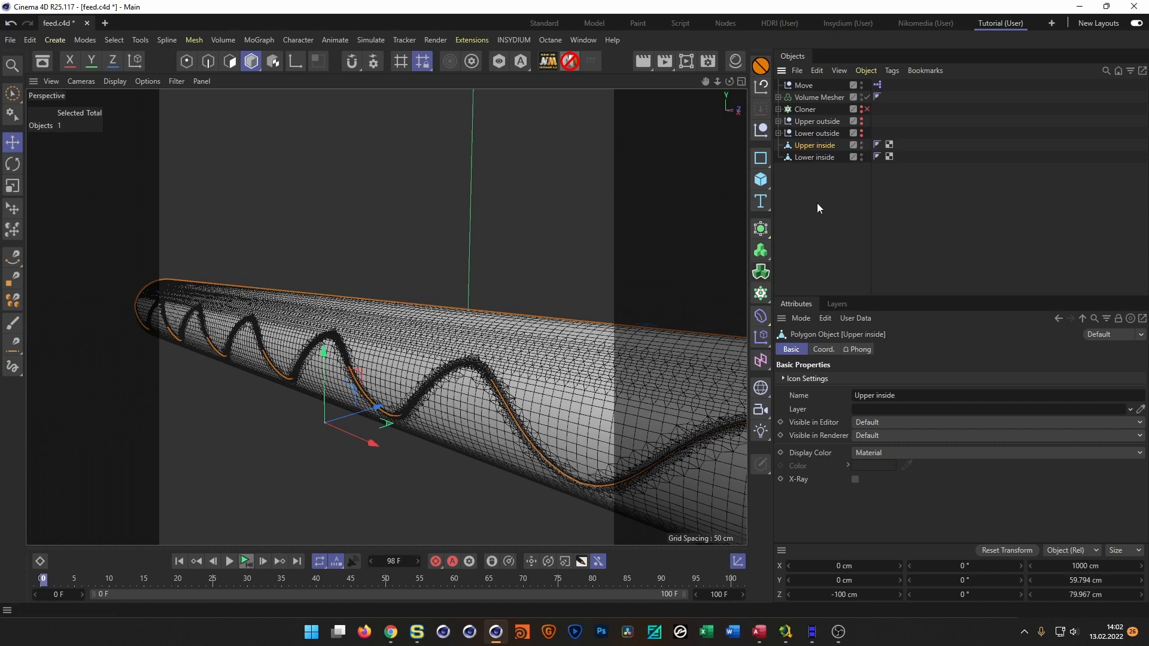
- Disable and hide the Volume Mesher hierarchy, collapse it and save the project
{"action": "left_click", "coordinate": [779, 97]}
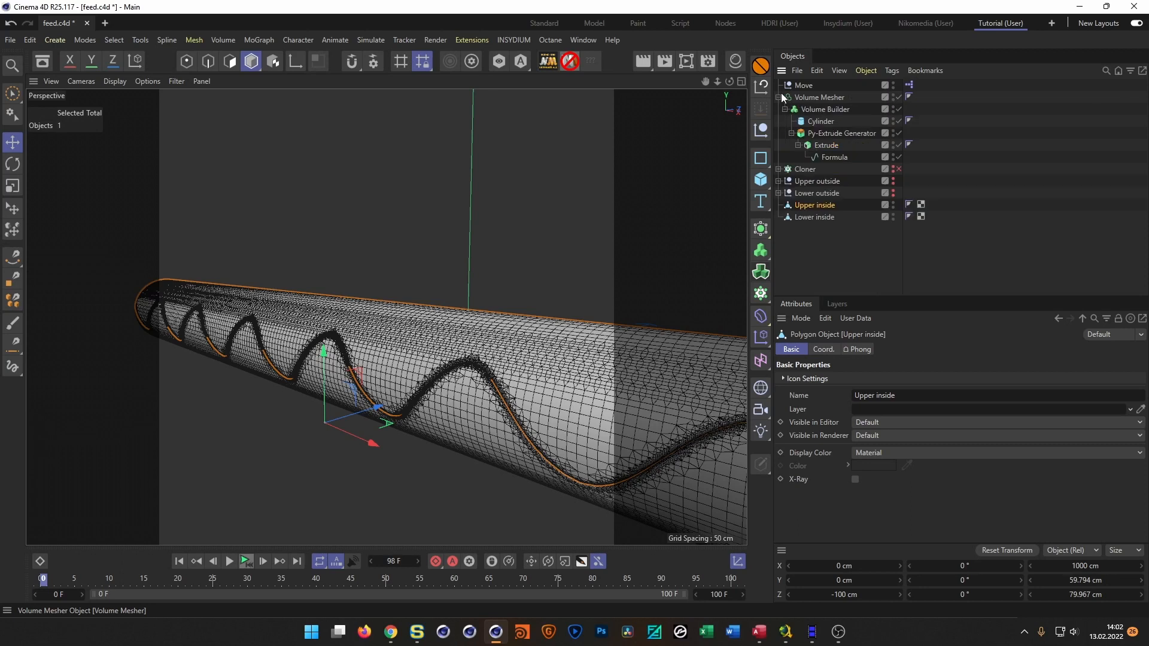
{"action": "left_click", "coordinate": [899, 109]}
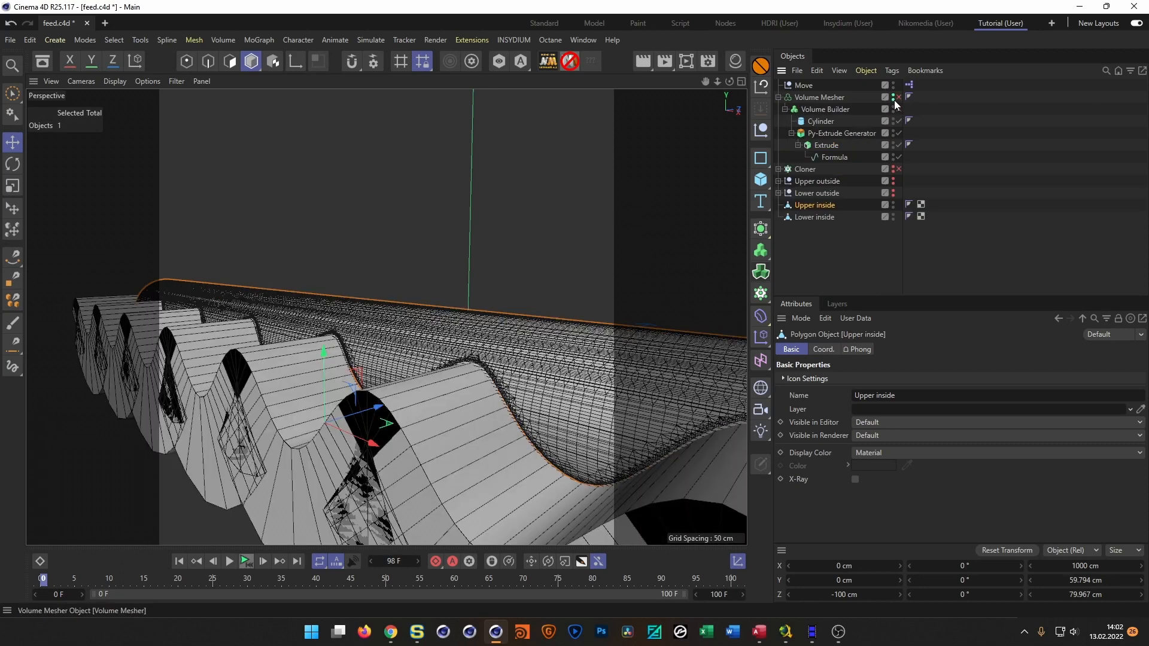
{"action": "double_click", "coordinate": [894, 98], "text": "alt"}
{"action": "left_click", "coordinate": [780, 97]}
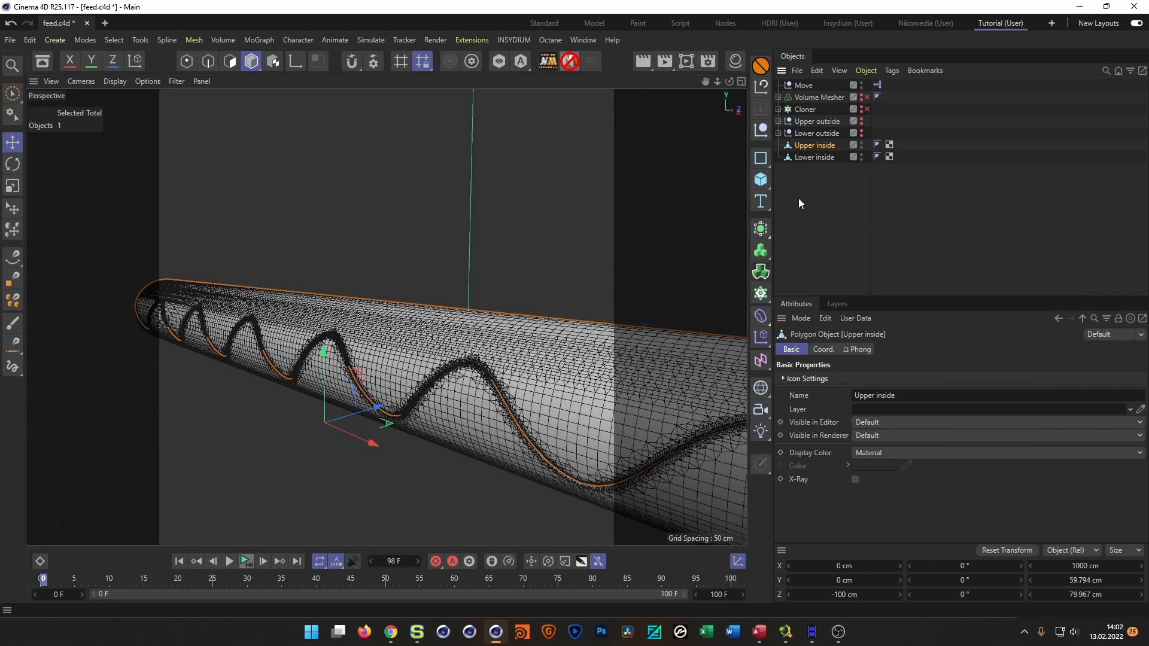
{"action": "key", "text": "ctrl+s"}
- Group the Upper inside mesh under a new null
{"action": "scroll", "coordinate": [509, 322], "scroll_direction": "down", "scroll_amount": 6}
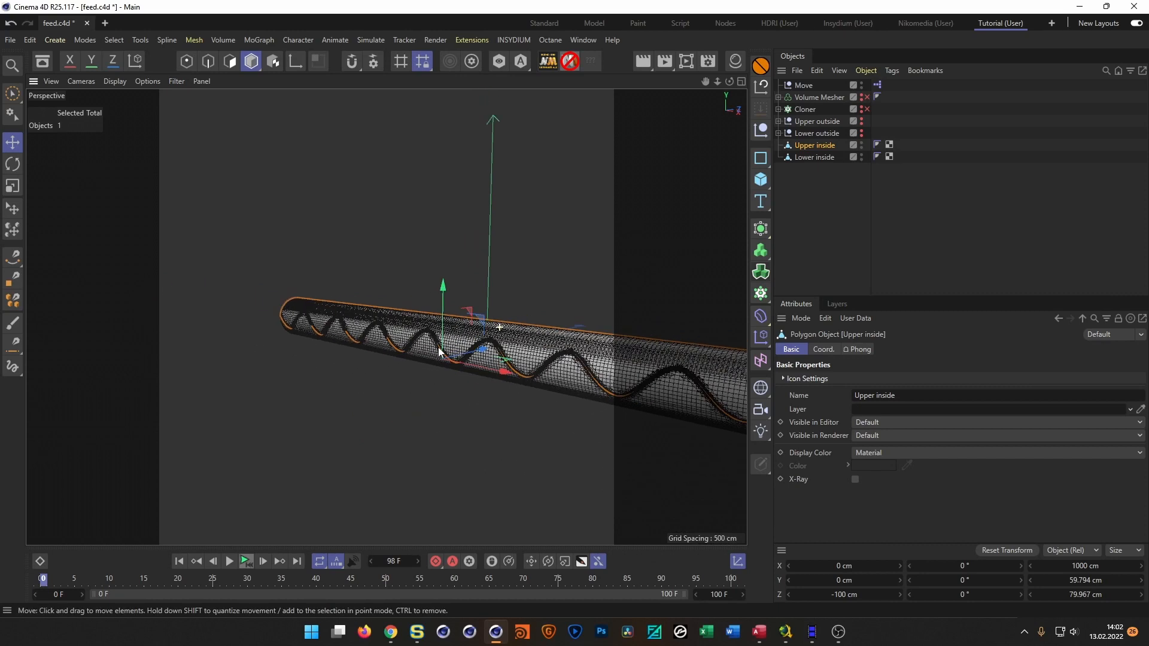
{"action": "left_click_drag", "start_coordinate": [437, 349], "coordinate": [462, 299], "text": "alt"}
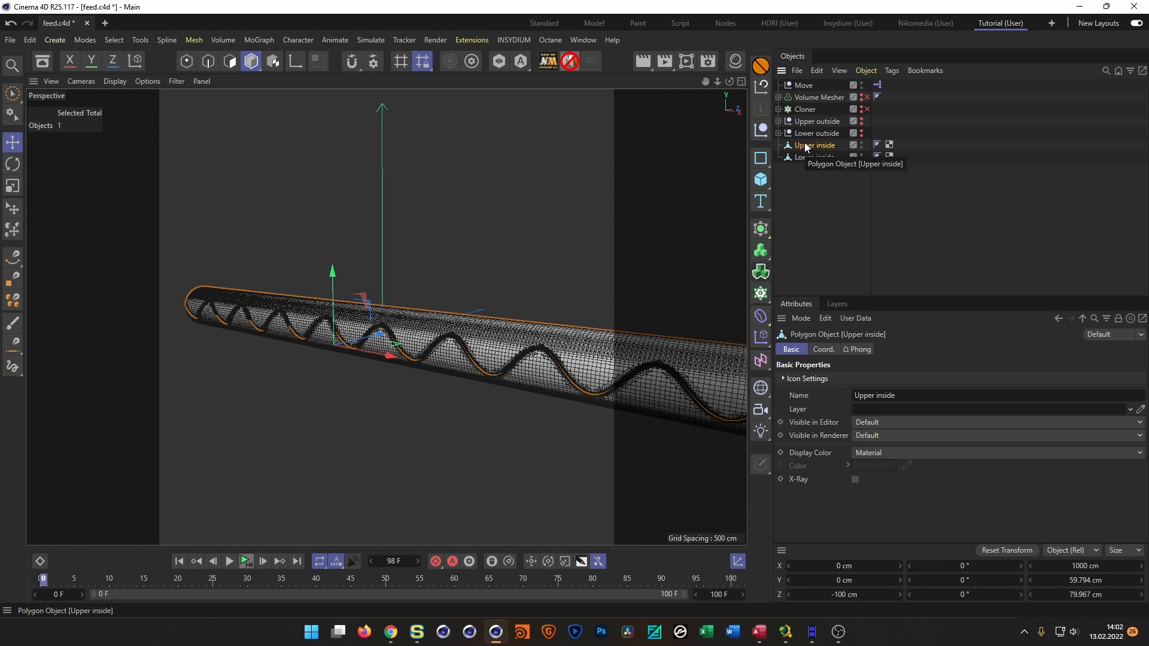
{"action": "key", "text": "alt+g"}
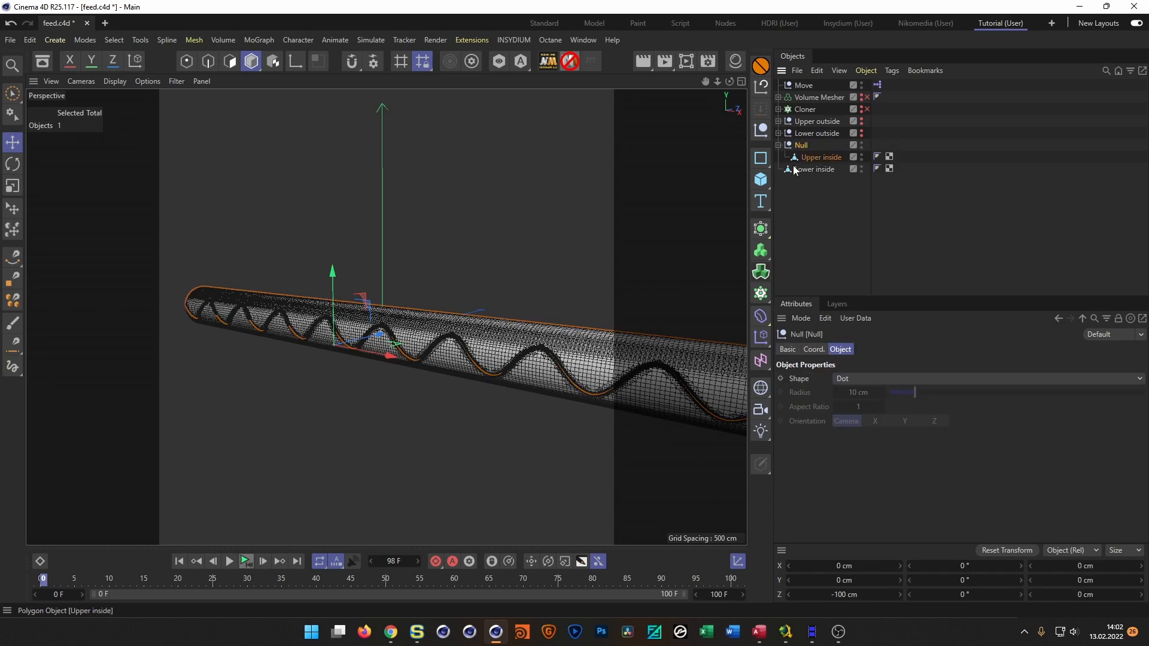
- Rename the null containing the Upper inside mesh to "Upper inside"
{"action": "double_click", "coordinate": [824, 157]}
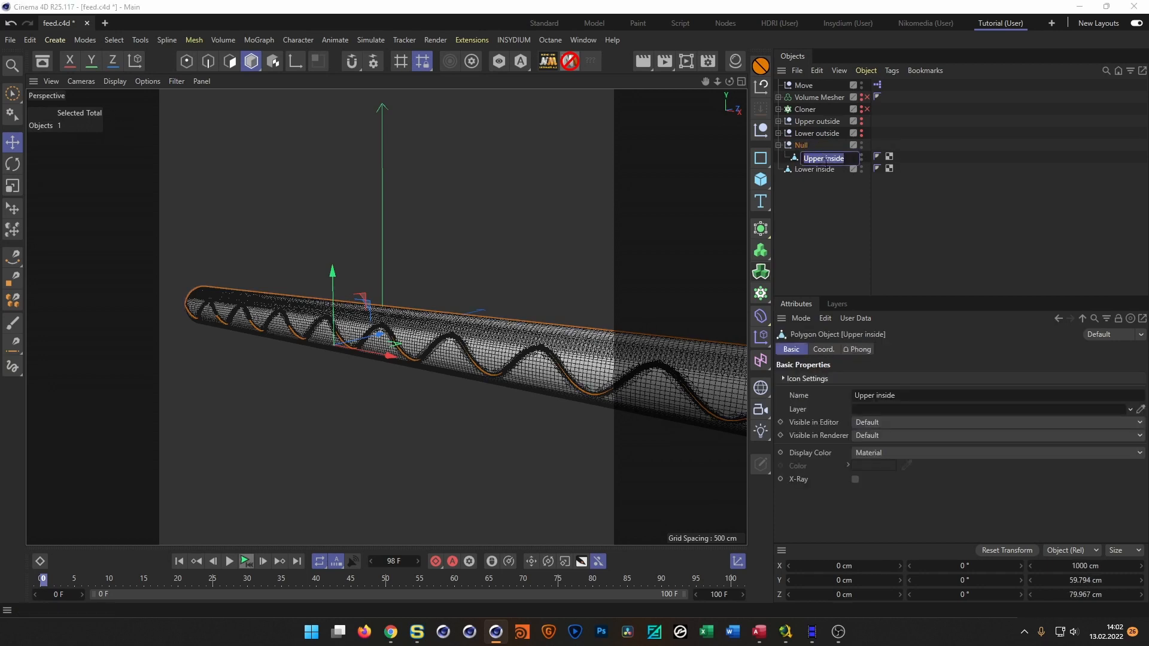
{"action": "key", "text": "ctrl+c"}
{"action": "key", "text": "Up"}
{"action": "key", "text": "ctrl+v"}
{"action": "key", "text": "Return"}
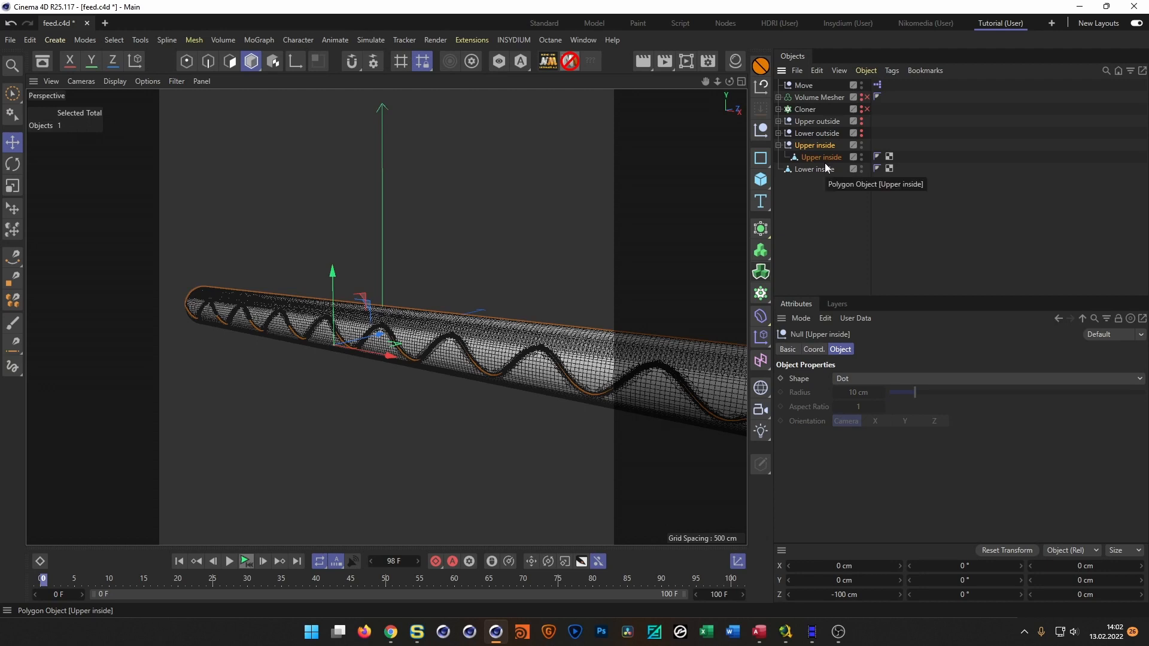
- Group the Lower inside mesh under a new null and name that null "Lower inside"
{"action": "left_click", "coordinate": [806, 169]}
{"action": "key", "text": "alt+g"}
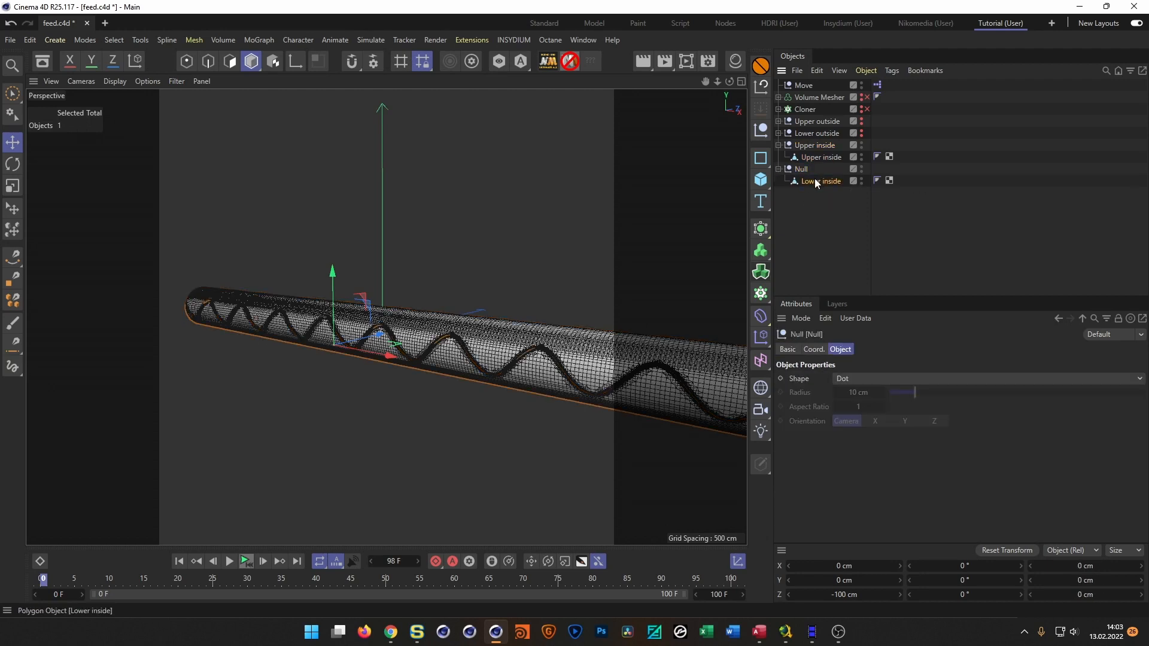
{"action": "double_click", "coordinate": [815, 181]}
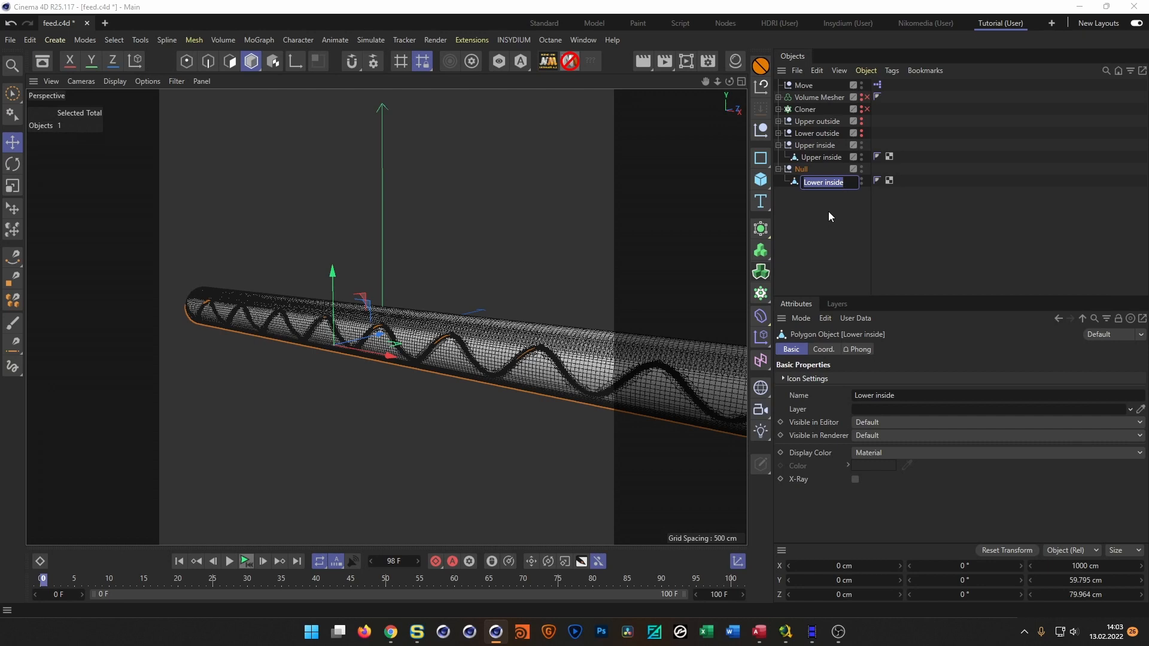
{"action": "key", "text": "shift+Tab"}
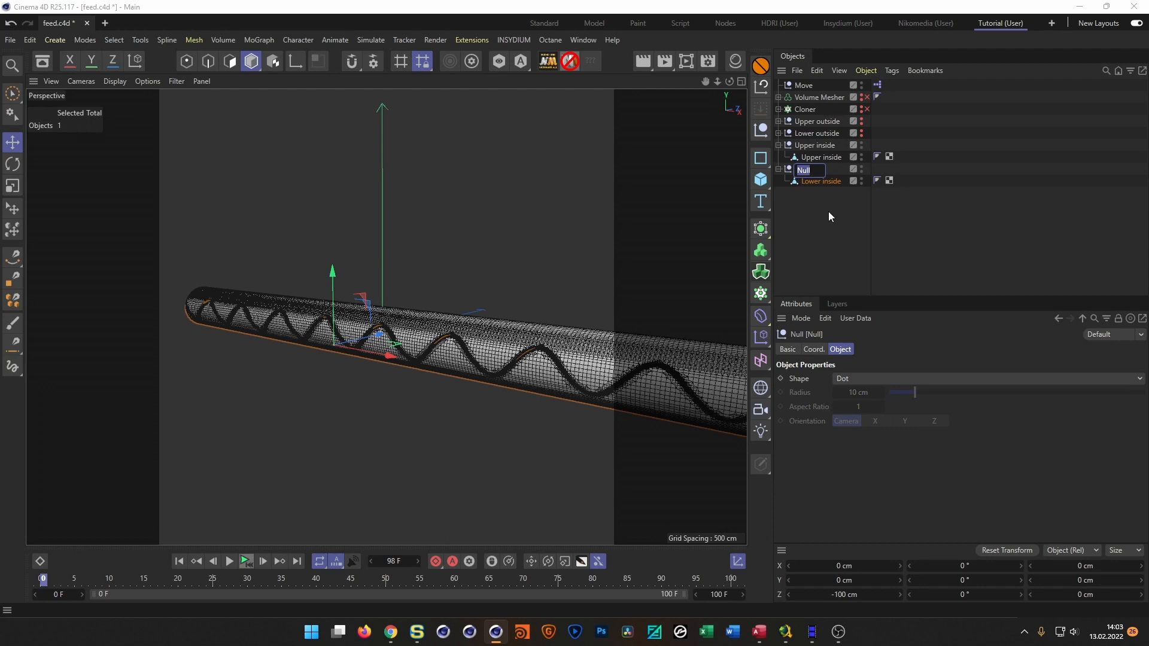
{"action": "key", "text": "ctrl+v"}
{"action": "key", "text": "Return"}
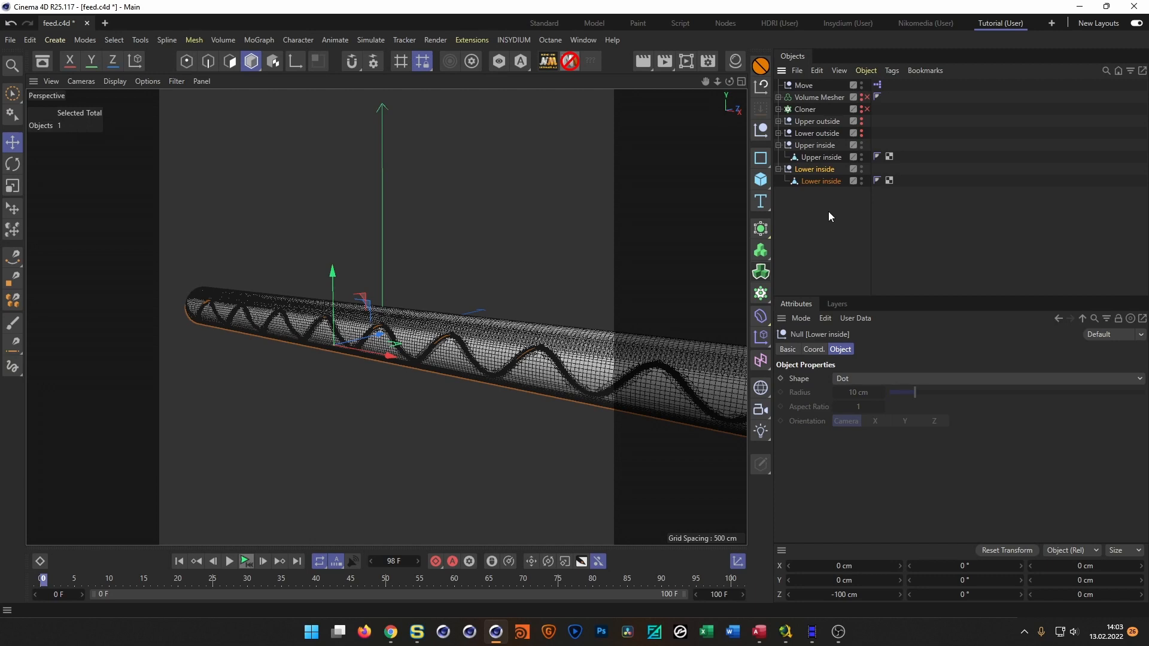
- Copy the Bend deformer from Upper outside into Upper inside, and the one from Lower outside into Lower inside
{"action": "scroll", "coordinate": [472, 332], "scroll_direction": "up", "scroll_amount": 3}
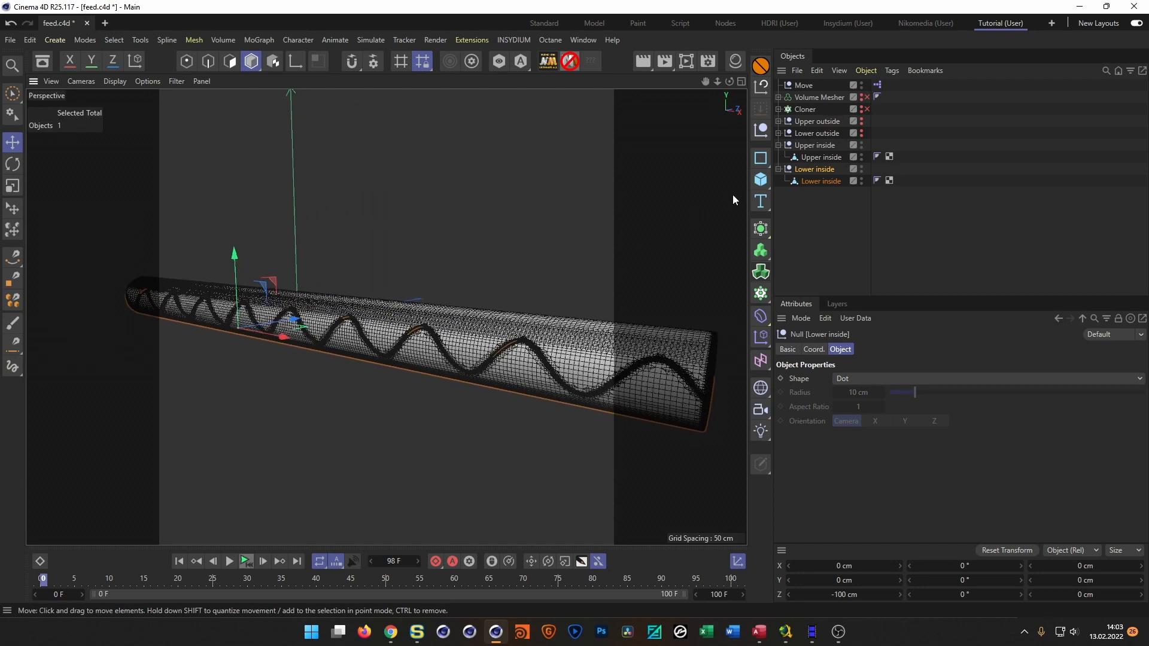
{"action": "left_click", "coordinate": [779, 121]}
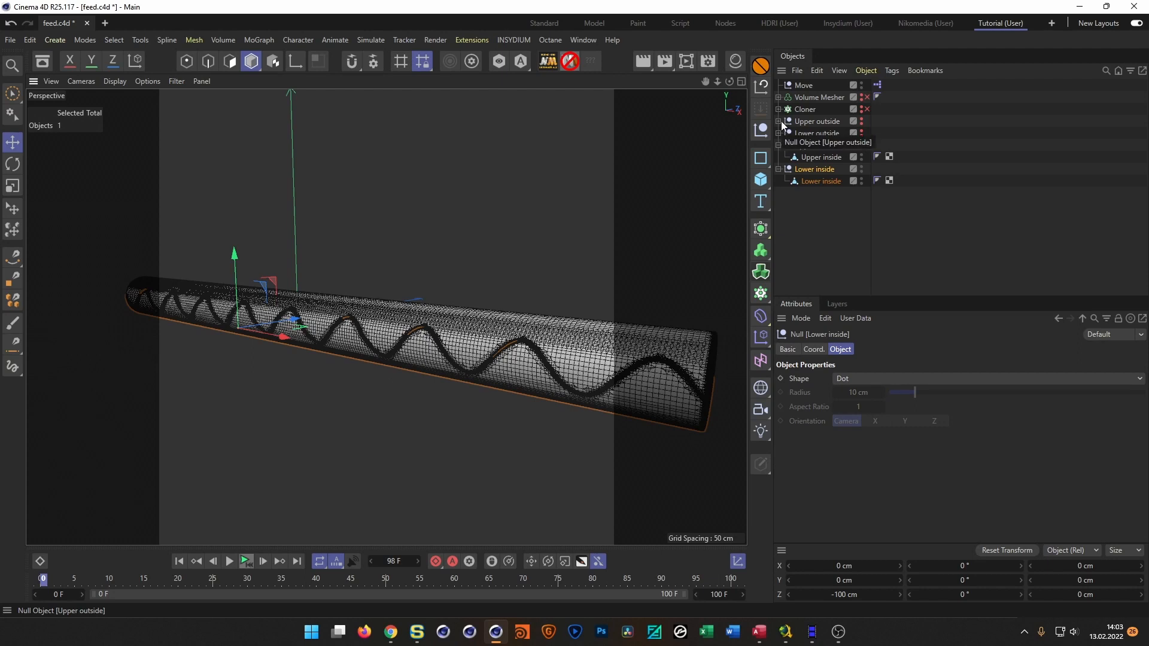
{"action": "left_click", "coordinate": [813, 134]}
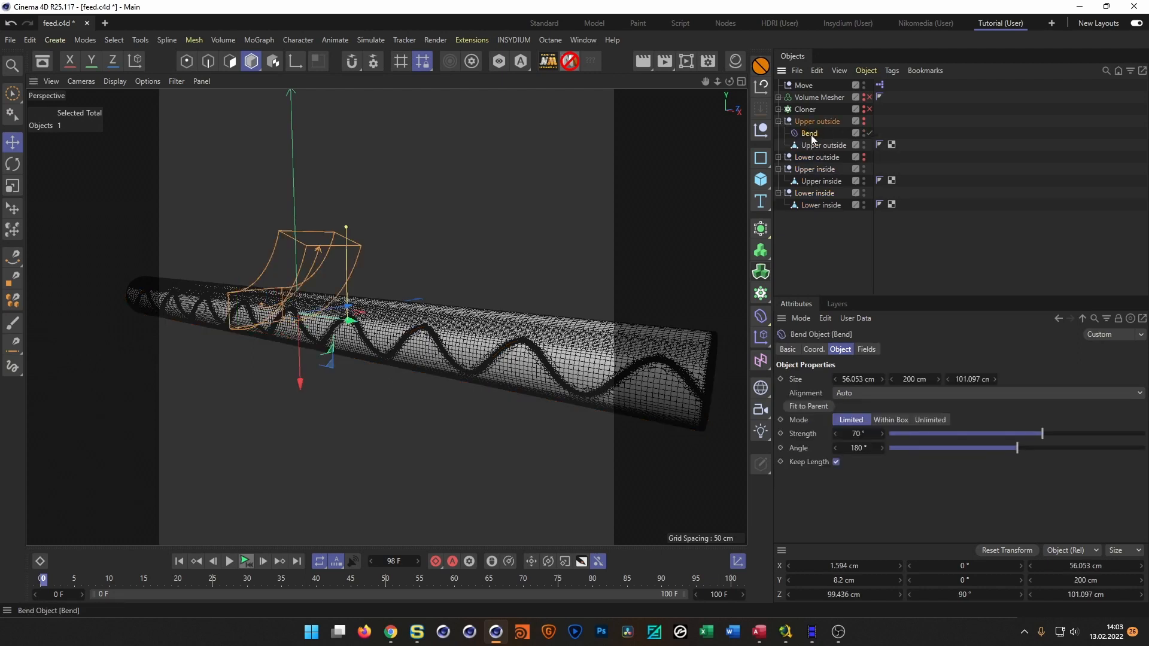
{"action": "left_click_drag", "start_coordinate": [810, 134], "coordinate": [828, 170], "text": "ctrl"}
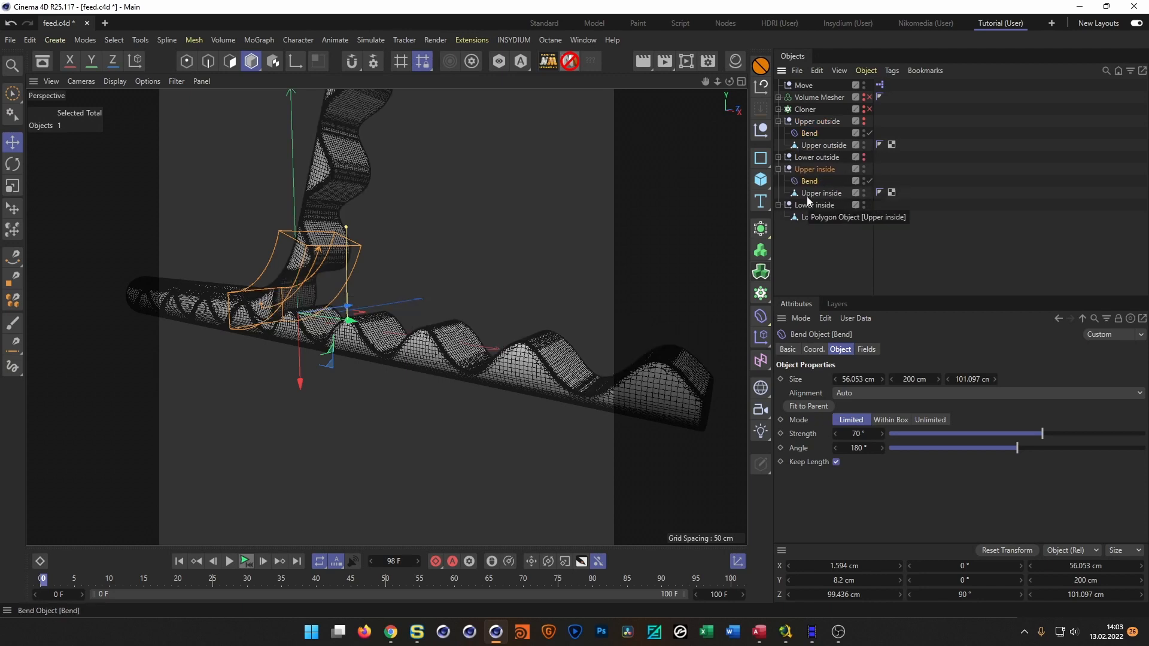
{"action": "left_click_drag", "start_coordinate": [798, 164], "coordinate": [813, 235], "text": "ctrl"}
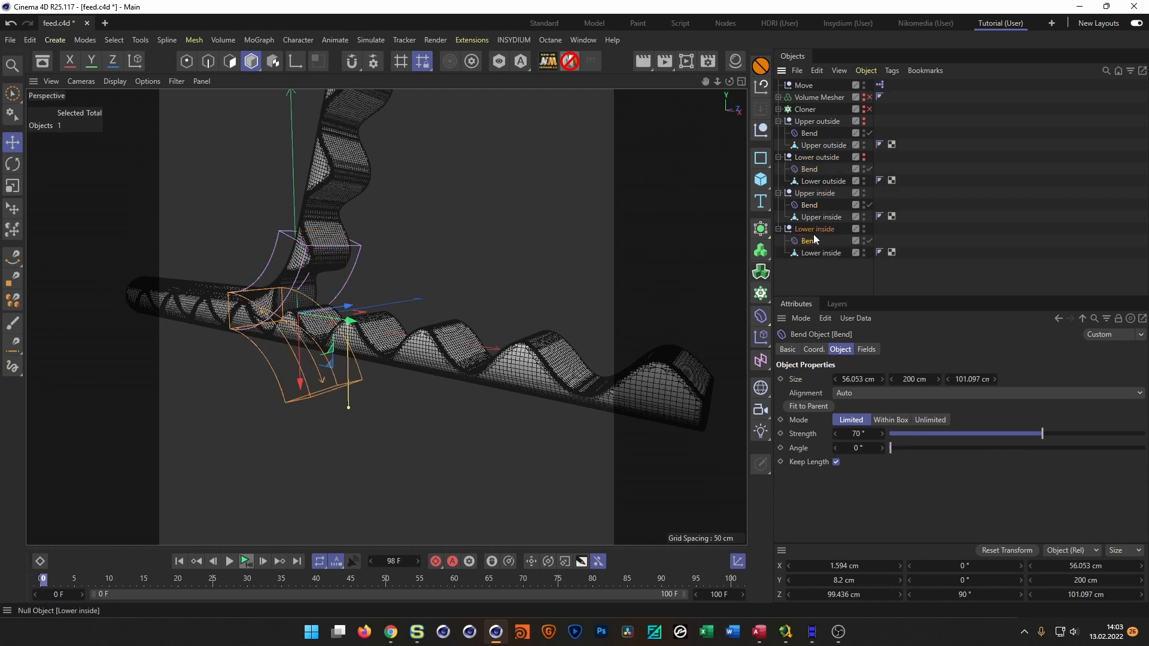
- Collapse the four inside and outside groups and make Upper outside and Lower outside visible again
{"action": "left_click", "coordinate": [778, 121]}
{"action": "left_click", "coordinate": [778, 133]}
{"action": "left_click", "coordinate": [777, 144]}
{"action": "left_click", "coordinate": [778, 156]}
{"action": "left_click", "coordinate": [862, 133]}
{"action": "left_click", "coordinate": [862, 121]}
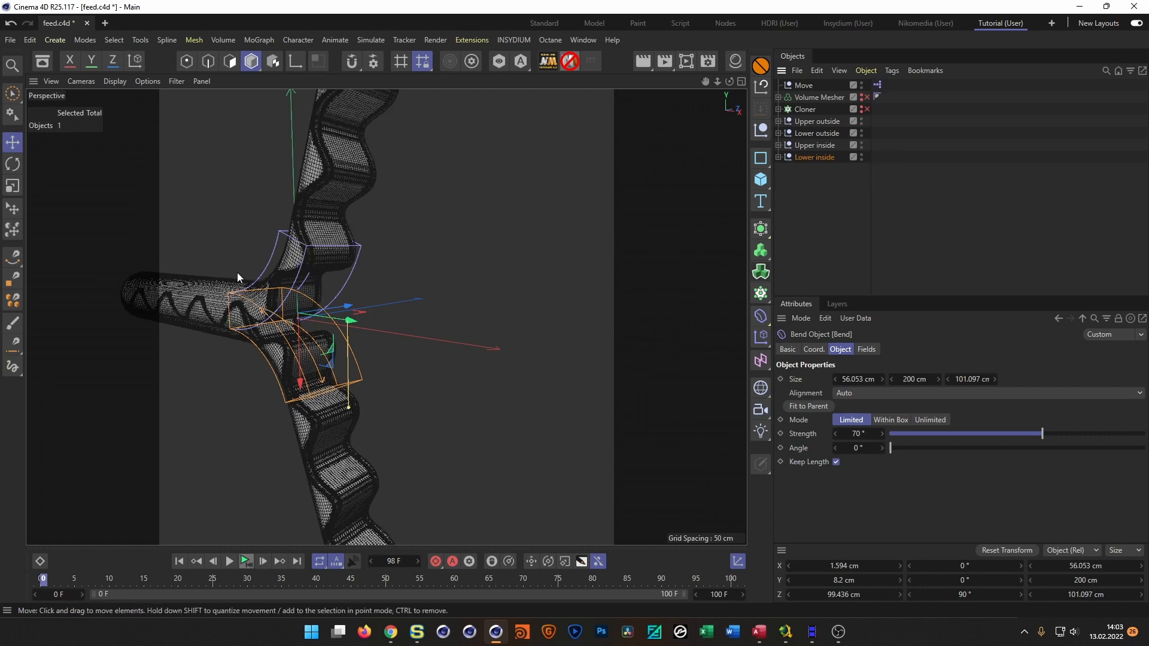
- Check the fit between the bent inside and outside parts, and save the scene file
{"action": "scroll", "coordinate": [306, 251], "scroll_direction": "up", "scroll_amount": 10}
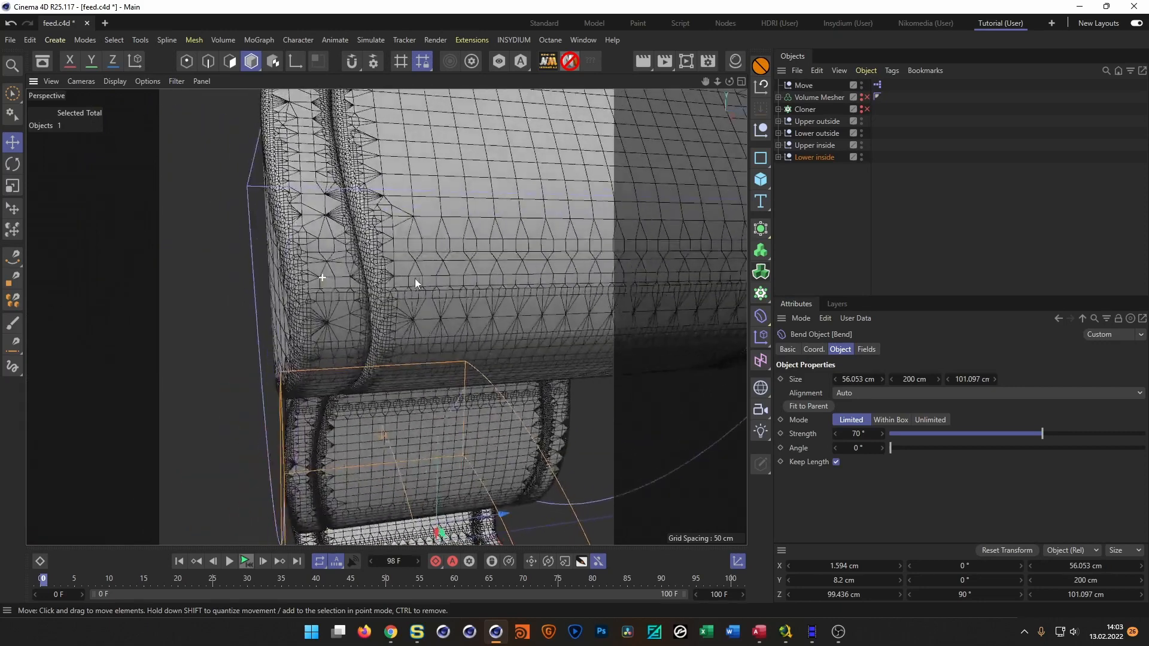
{"action": "scroll", "coordinate": [415, 278], "scroll_direction": "up", "scroll_amount": 1}
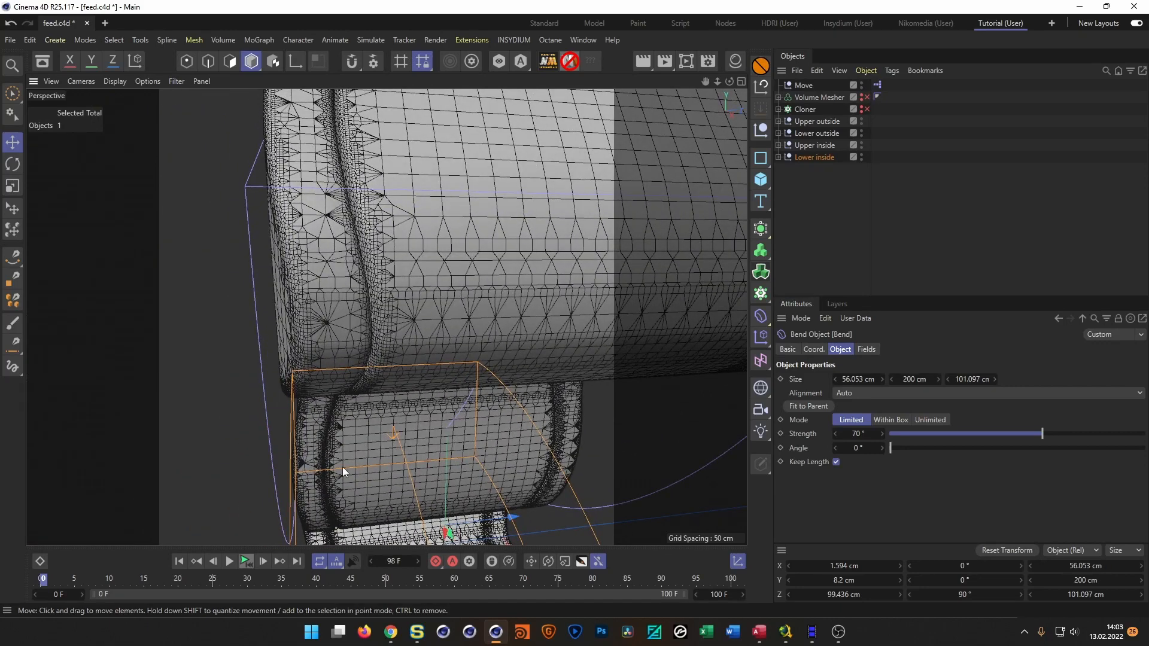
{"action": "scroll", "coordinate": [429, 317], "scroll_direction": "down", "scroll_amount": 10}
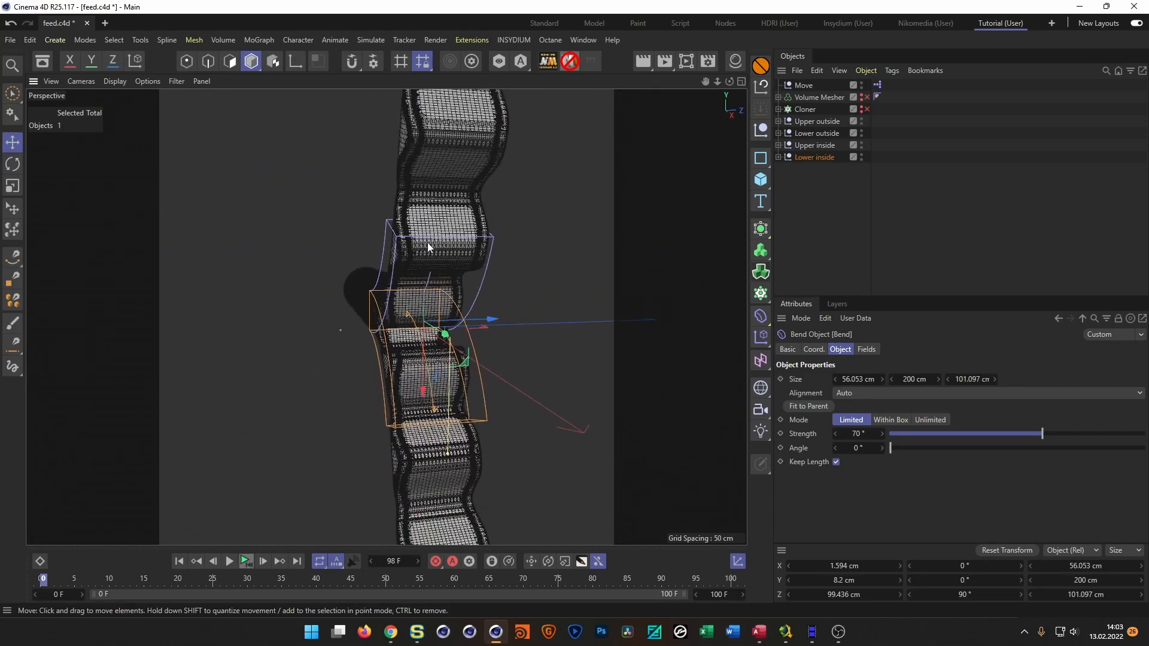
{"action": "mouse_move", "coordinate": [426, 264]}
{"action": "left_mouse_down", "text": "alt"}
{"action": "mouse_move", "coordinate": [337, 254]}
{"action": "mouse_move", "coordinate": [393, 290]}
{"action": "left_mouse_up", "text": "alt"}
{"action": "scroll", "coordinate": [400, 279], "scroll_direction": "up", "scroll_amount": 3}
{"action": "key", "text": "ctrl+s"}
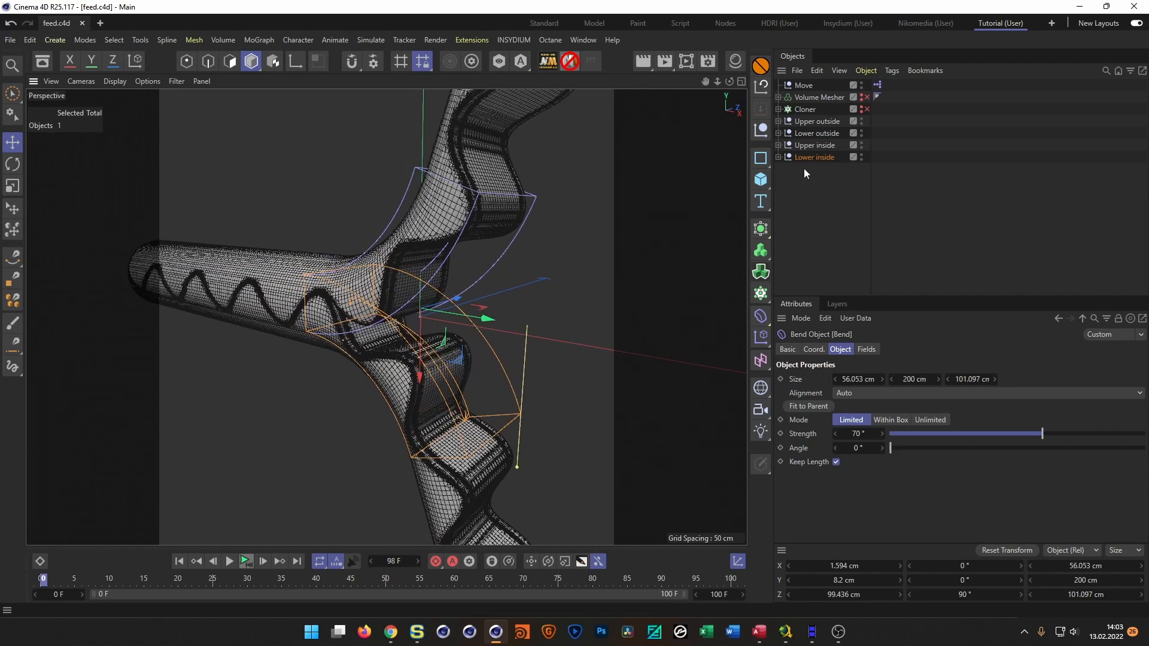
- Open the Move null's XPresso setup and expand the four inside and outside groups to reach their meshes
{"action": "double_click", "coordinate": [880, 88]}
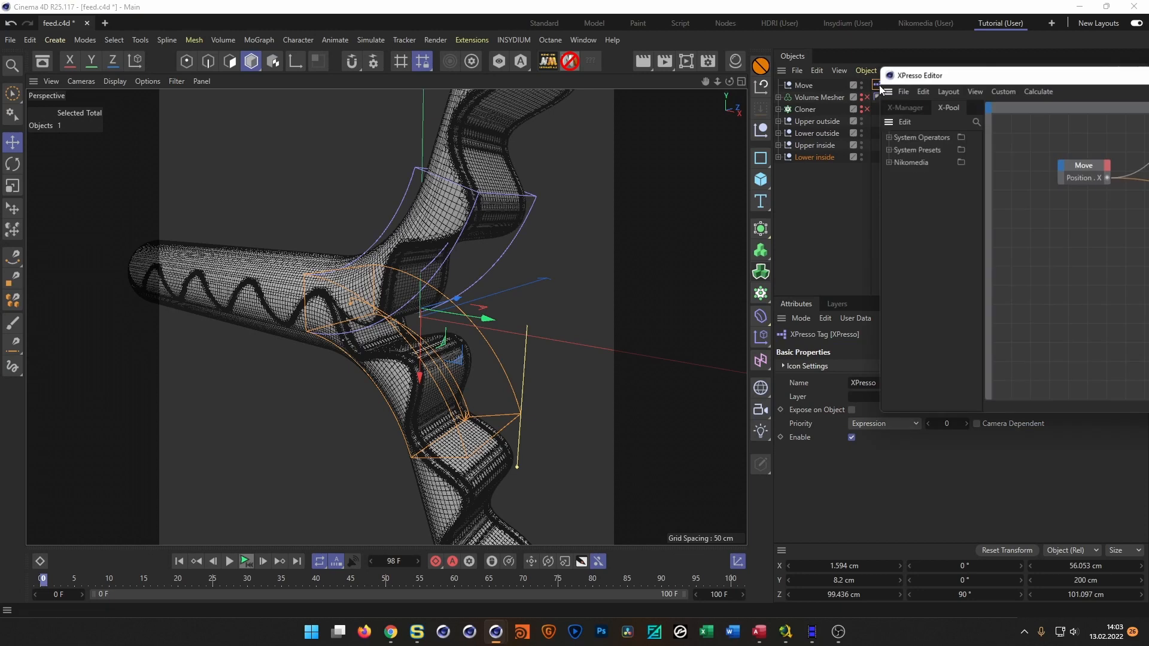
{"action": "left_click_drag", "start_coordinate": [1003, 76], "coordinate": [569, 274]}
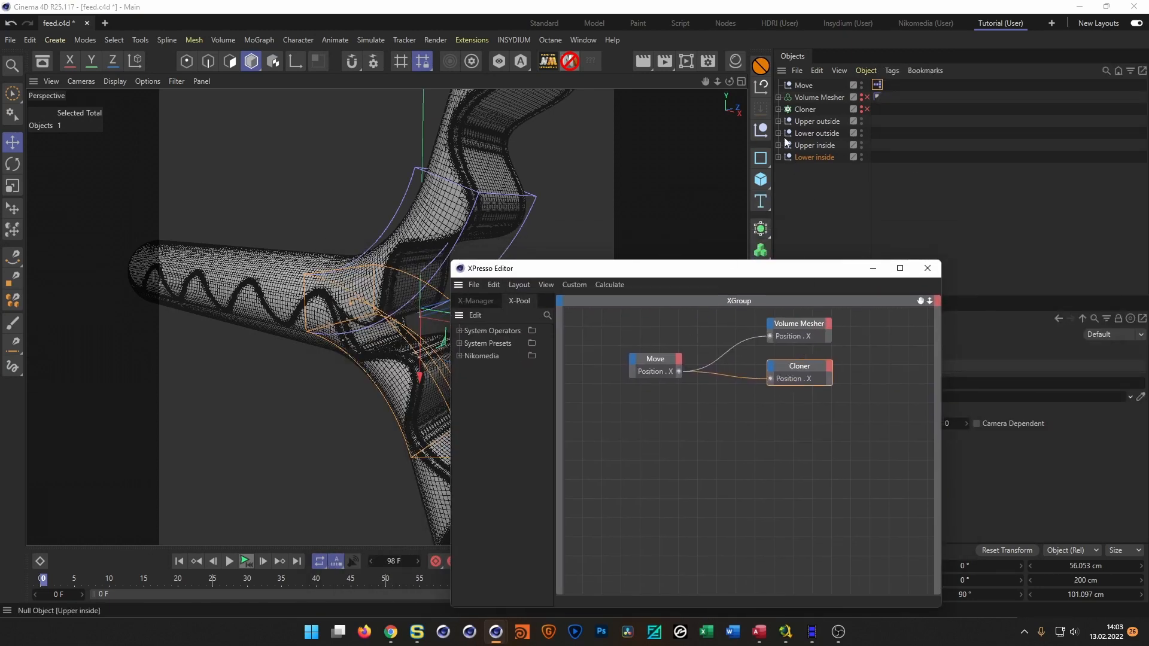
{"action": "left_click", "coordinate": [778, 122]}
{"action": "left_click", "coordinate": [779, 158]}
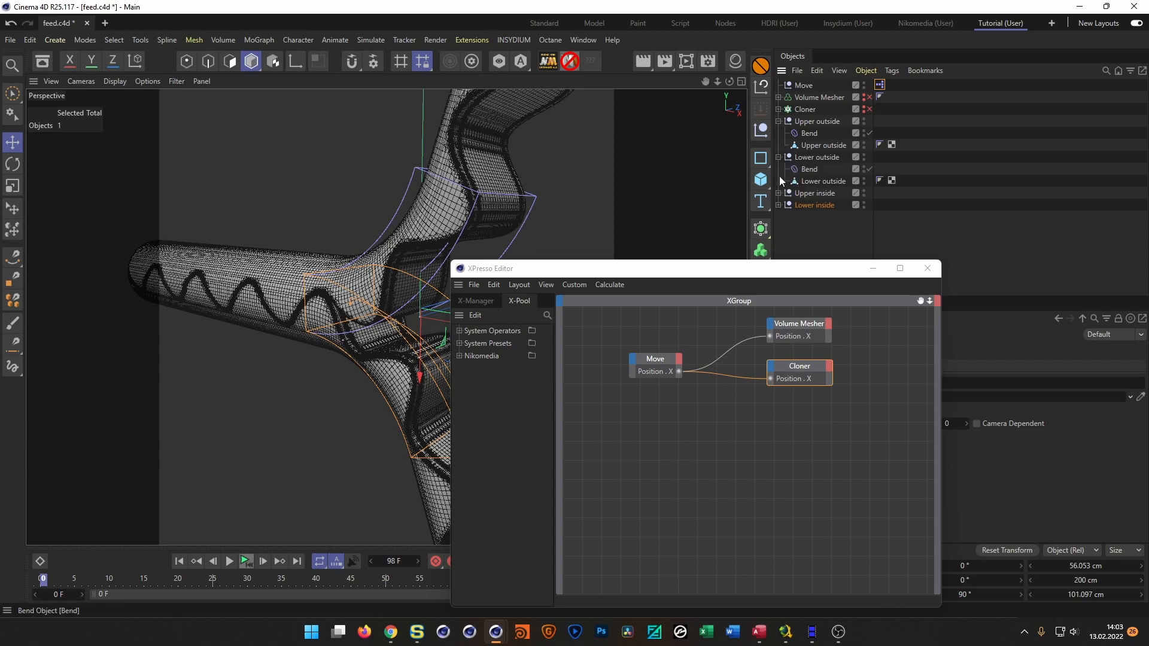
{"action": "left_click", "coordinate": [778, 193]}
{"action": "left_click", "coordinate": [778, 230]}
- Spread the Volume Mesher and Cloner nodes apart in the XPresso graph to make room for more nodes
{"action": "left_click_drag", "start_coordinate": [780, 271], "coordinate": [557, 225]}
{"action": "left_click_drag", "start_coordinate": [576, 320], "coordinate": [573, 461]}
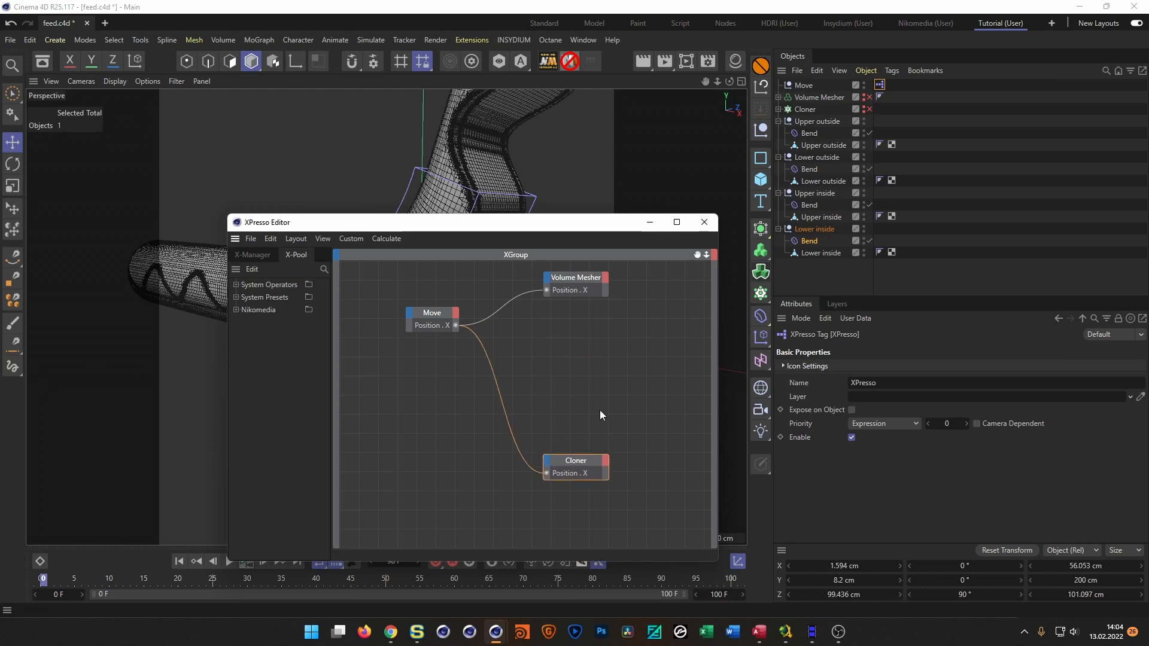
{"action": "left_click_drag", "start_coordinate": [573, 278], "coordinate": [575, 270]}
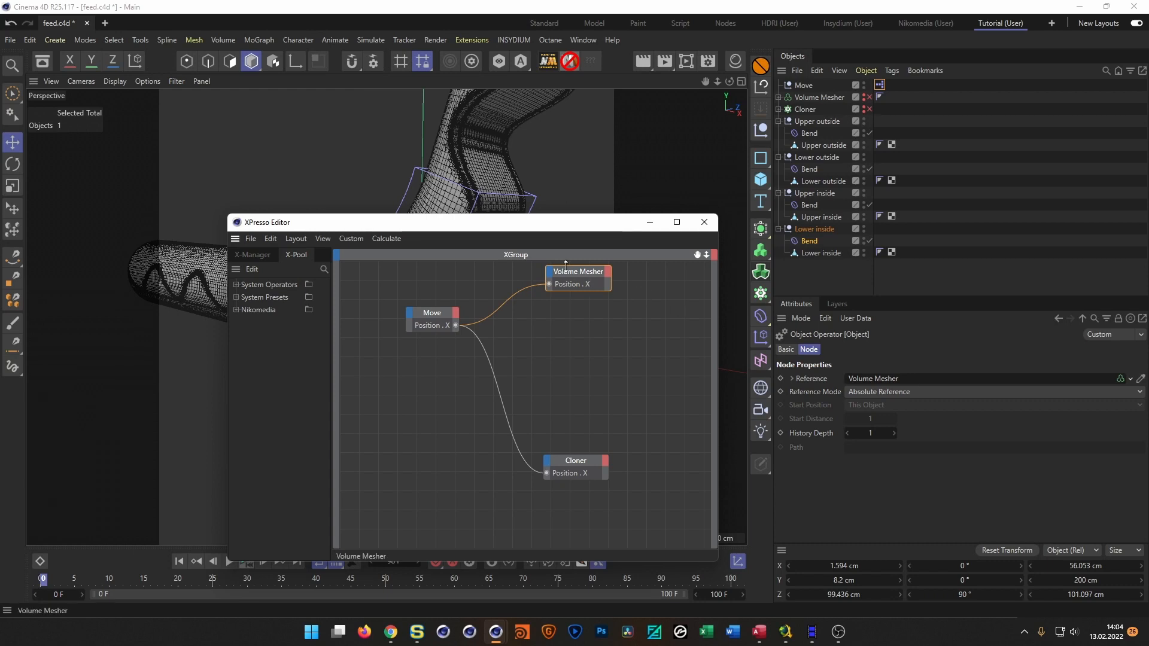
{"action": "left_click_drag", "start_coordinate": [573, 275], "coordinate": [571, 276]}
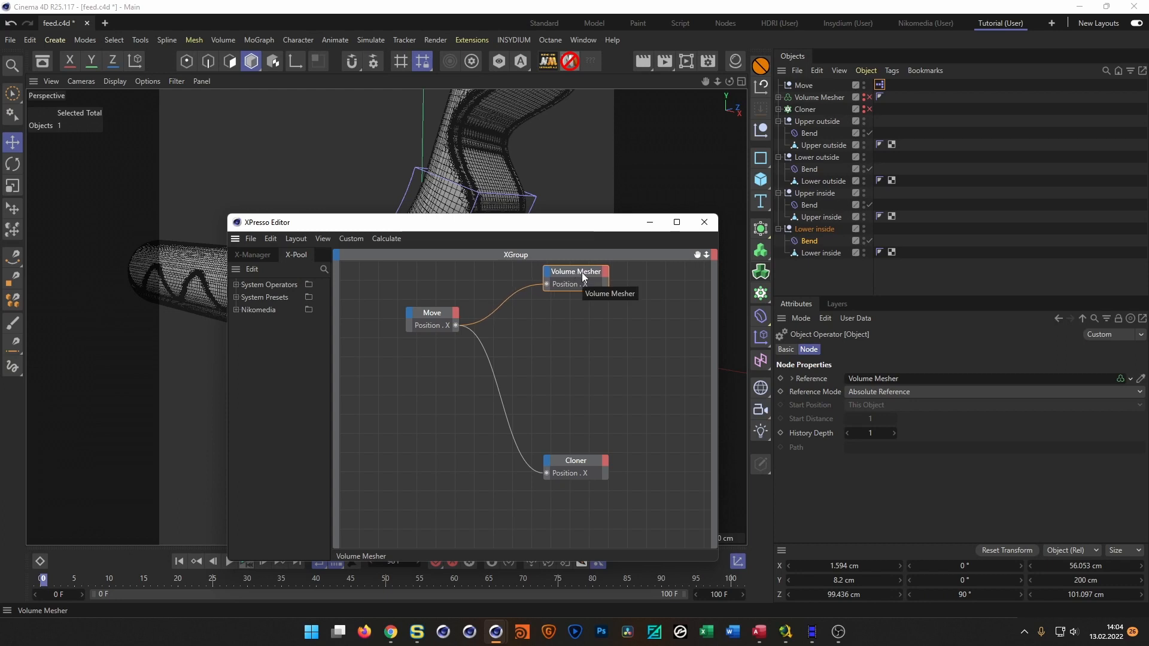
- Point the Volume Mesher node at the Upper outside mesh and add a Lower outside node driven by Move's Position X
{"action": "left_click", "coordinate": [820, 145]}
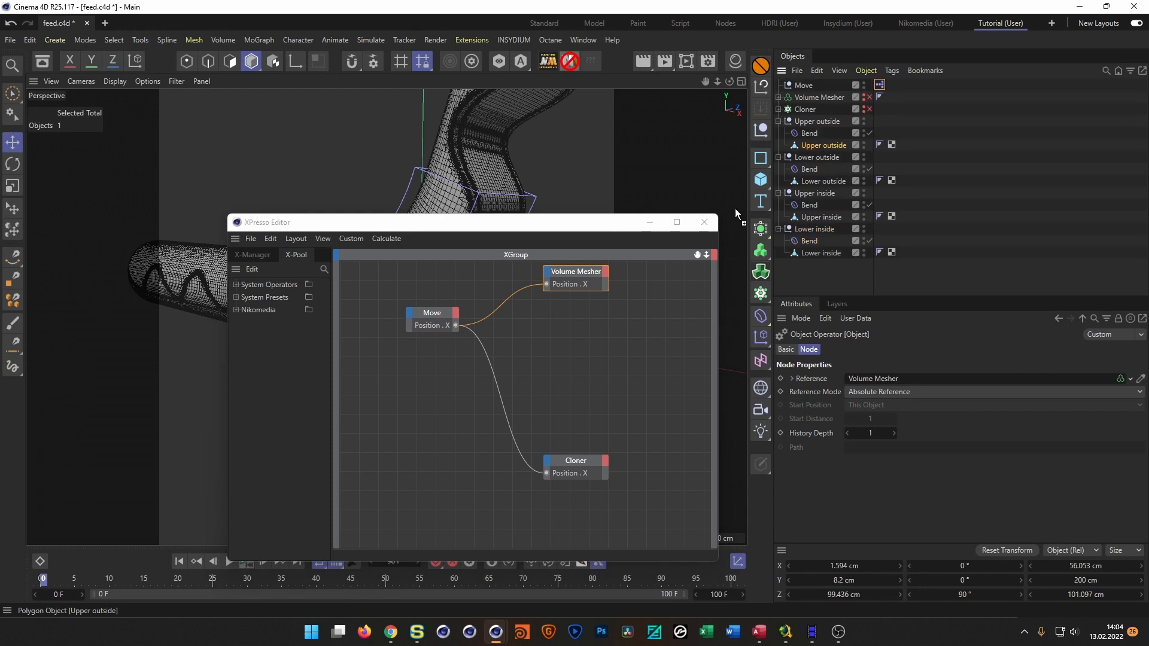
{"action": "mouse_move", "coordinate": [564, 286]}
{"action": "left_mouse_down"}
{"action": "mouse_move", "coordinate": [583, 301]}
{"action": "mouse_move", "coordinate": [570, 307]}
{"action": "left_mouse_up"}
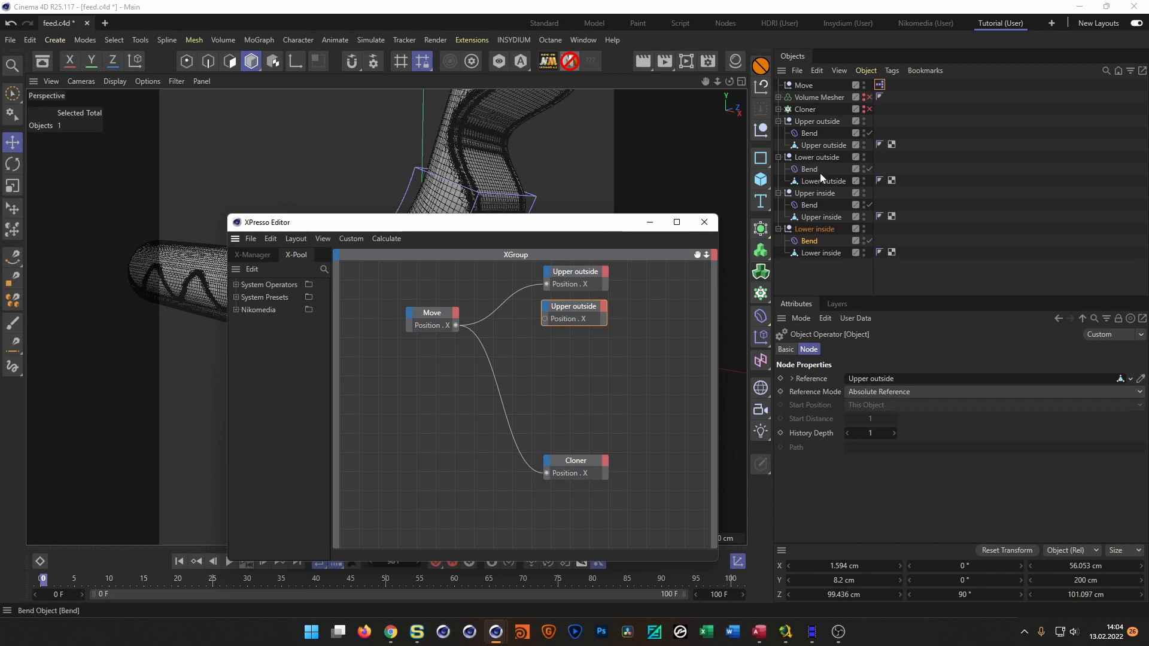
{"action": "left_click_drag", "start_coordinate": [822, 180], "coordinate": [573, 324]}
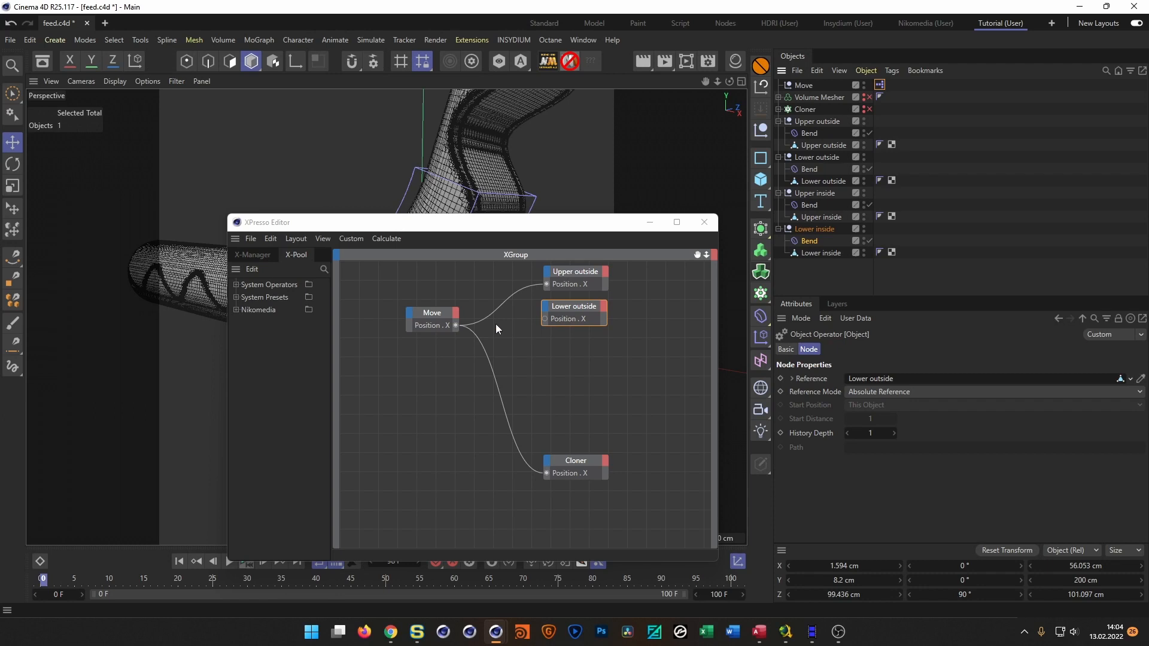
{"action": "left_click_drag", "start_coordinate": [456, 325], "coordinate": [576, 350]}
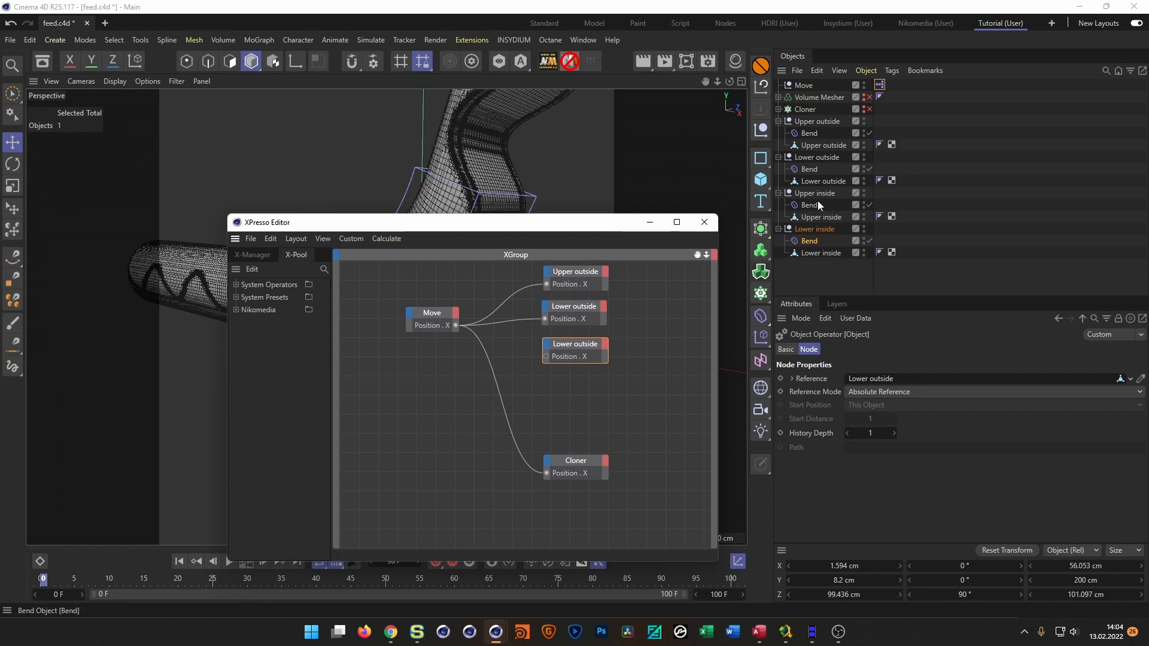
- Add nodes for the Upper inside and Lower inside meshes and drive their Position X from Move's Position X
{"action": "left_click_drag", "start_coordinate": [815, 217], "coordinate": [574, 392]}
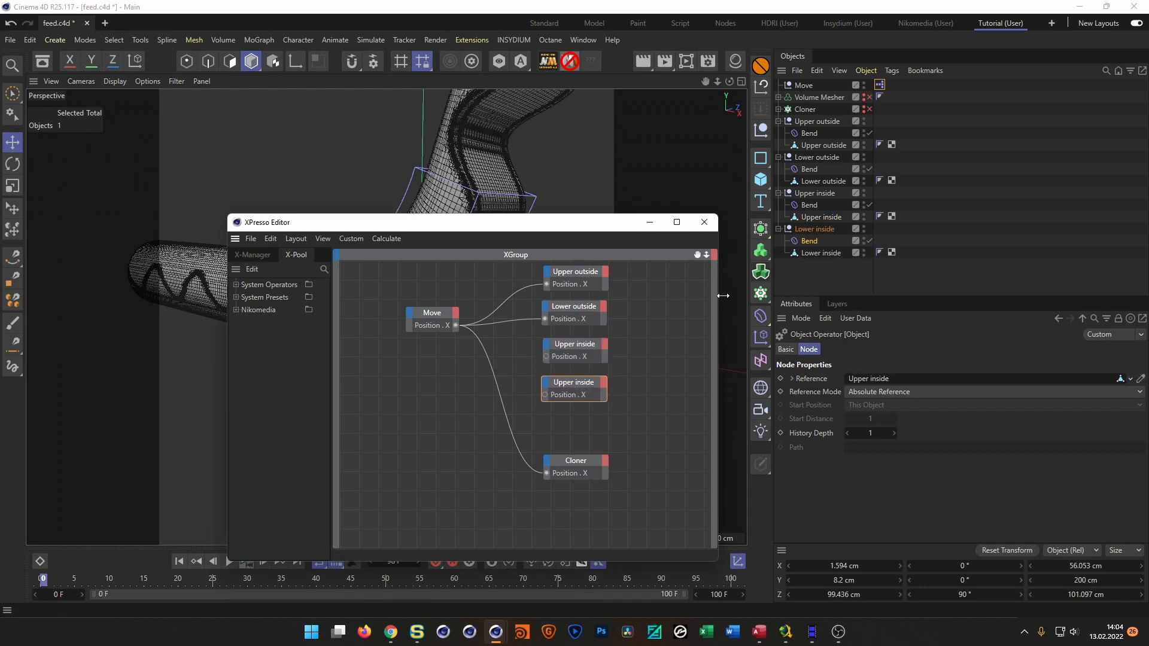
{"action": "left_click_drag", "start_coordinate": [821, 253], "coordinate": [551, 402]}
{"action": "left_click_drag", "start_coordinate": [456, 326], "coordinate": [546, 357]}
{"action": "left_click_drag", "start_coordinate": [456, 326], "coordinate": [545, 395]}
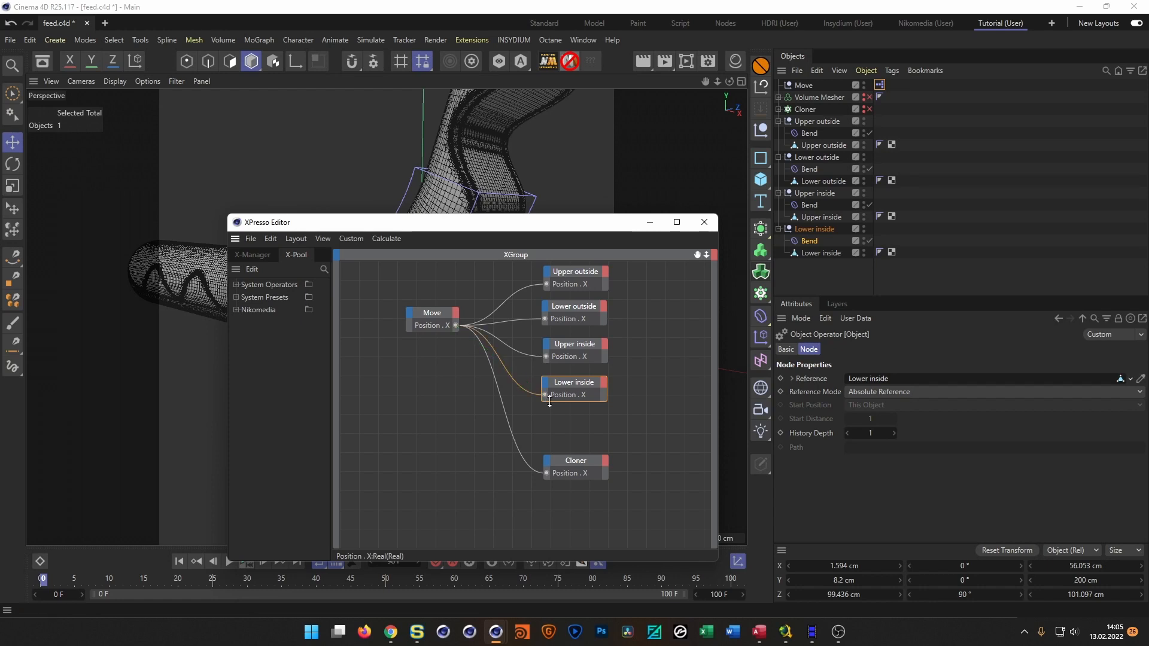
- Close the XPresso editor and test the rig by sliding the Move null along its X axis
{"action": "left_click", "coordinate": [705, 222]}
{"action": "left_click", "coordinate": [804, 86]}
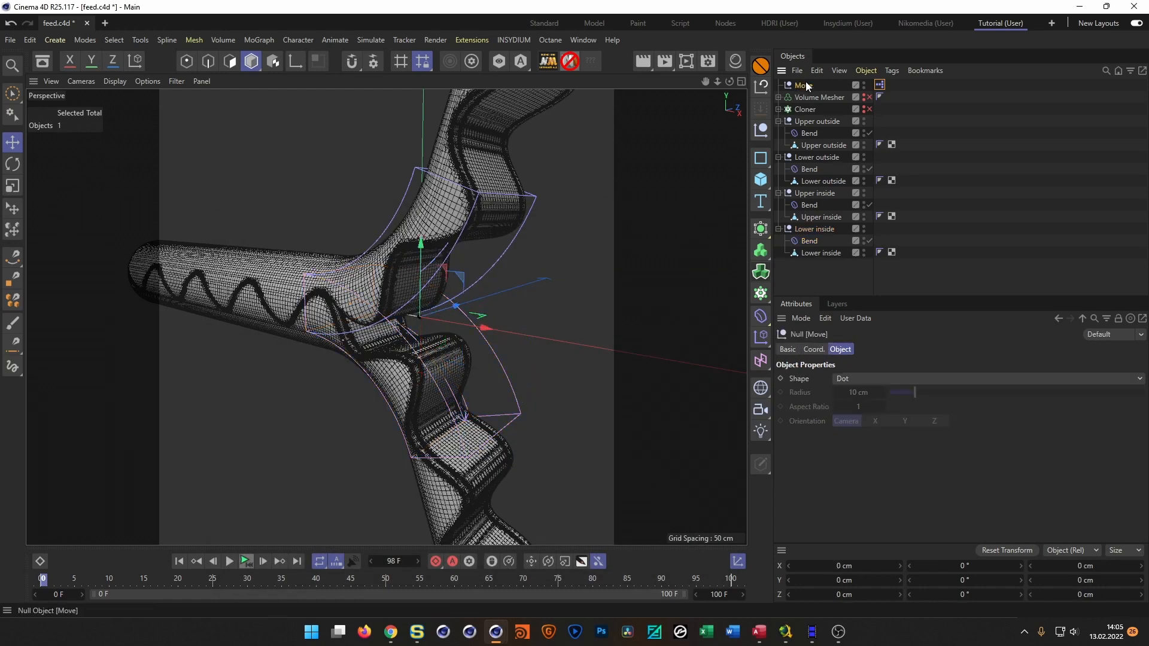
{"action": "left_click_drag", "start_coordinate": [485, 328], "coordinate": [428, 352]}
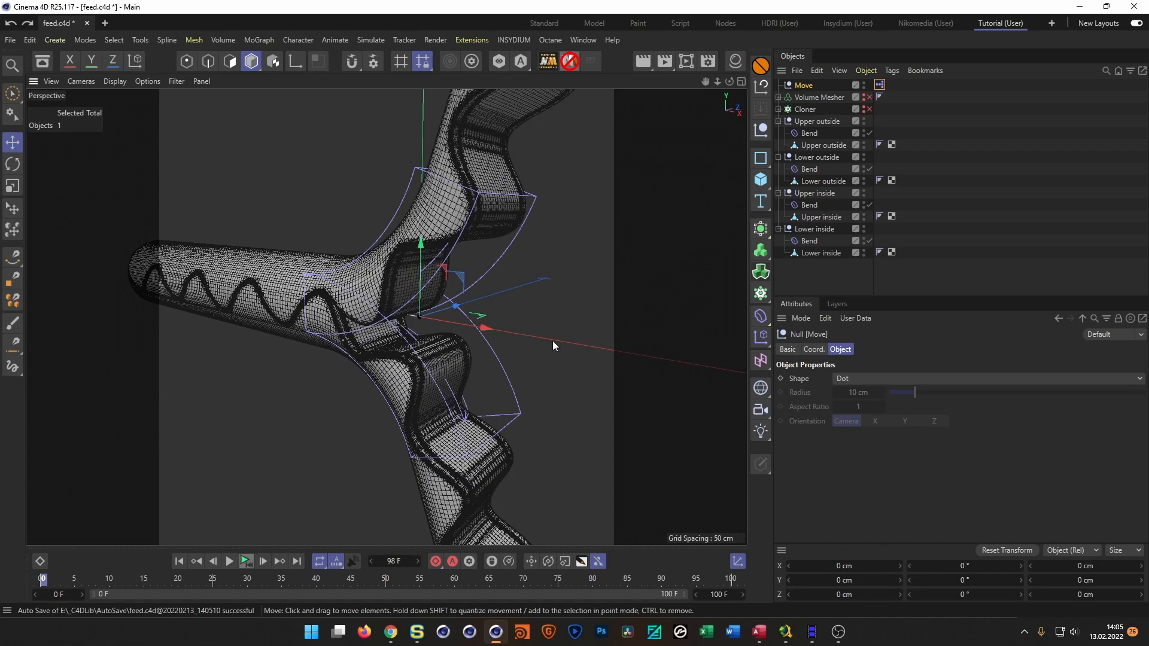
- Hide the Bend deformers of all four inside and outside groups in the viewport
{"action": "left_click", "coordinate": [864, 130]}
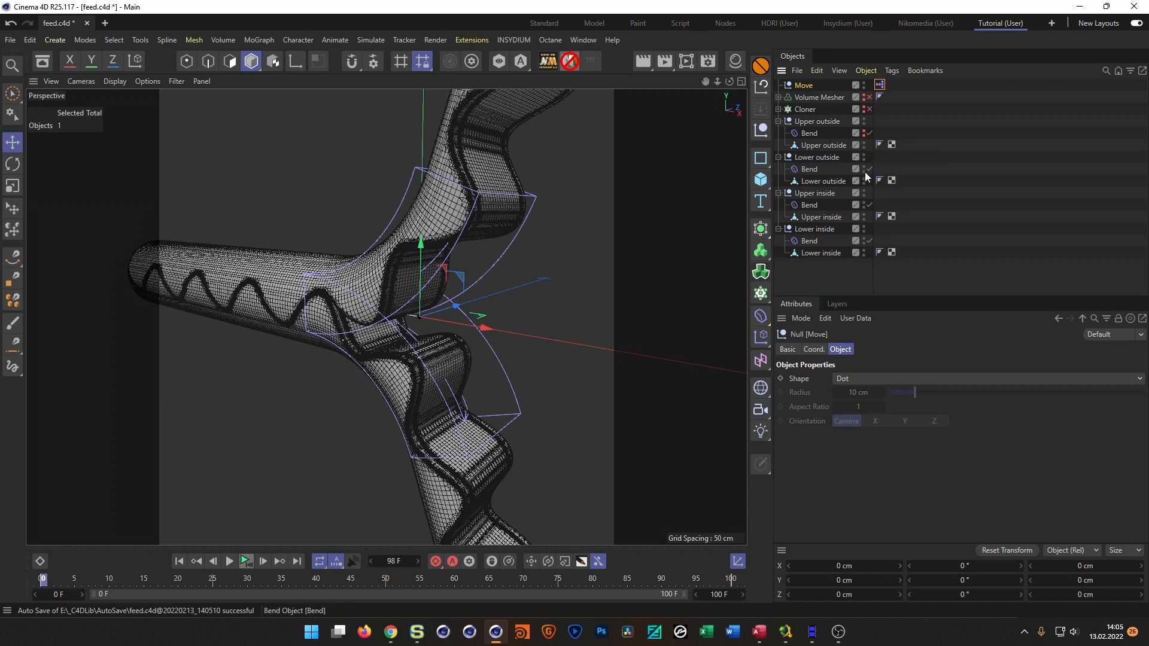
{"action": "left_click", "coordinate": [864, 202]}
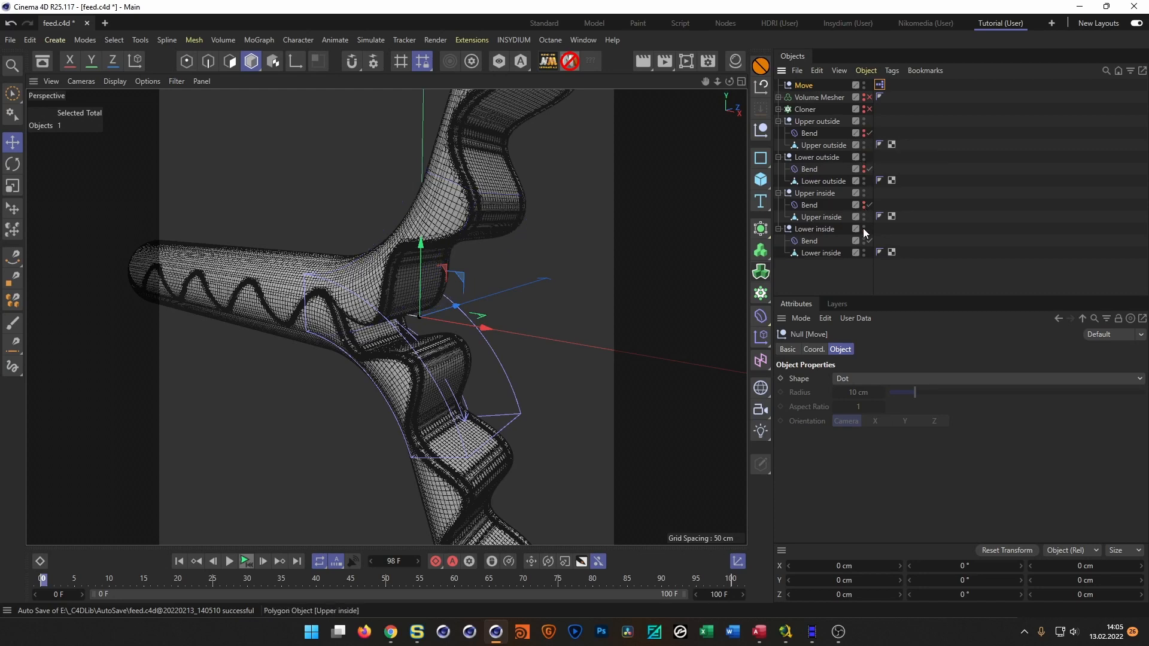
{"action": "left_click", "coordinate": [864, 240]}
- Switch the viewport display to Gouraud Shading without wireframe lines and inspect the opened zipper-like shape
{"action": "right_click_drag", "start_coordinate": [395, 359], "coordinate": [415, 345], "text": "alt"}
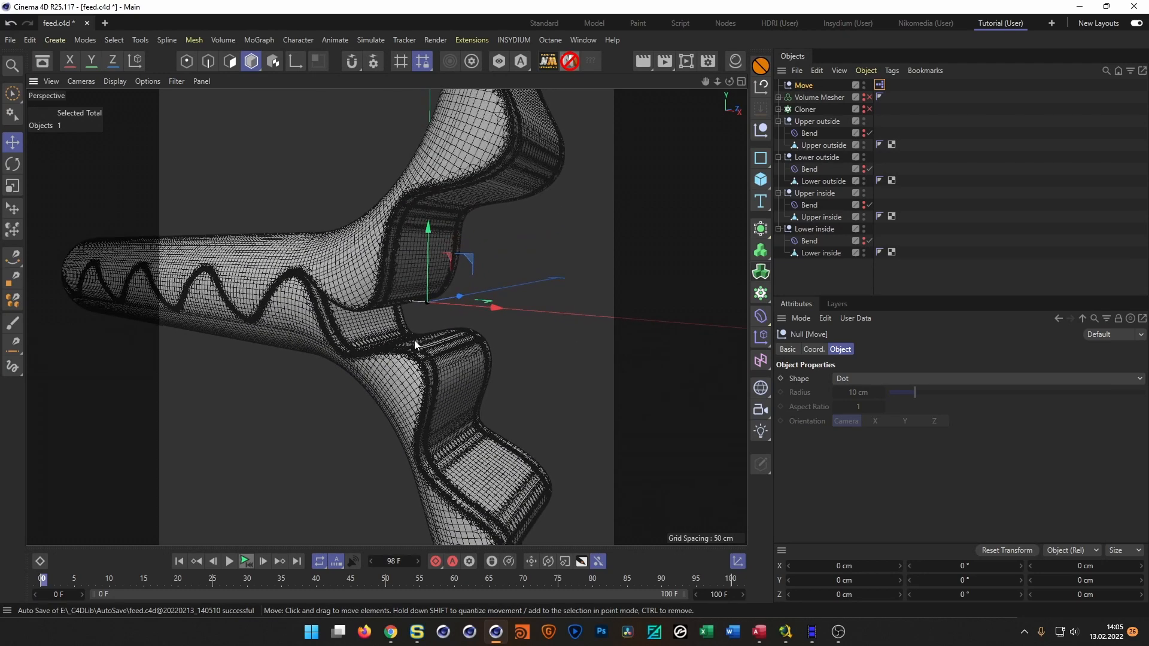
{"action": "key", "text": "n"}
{"action": "key", "text": "a"}
{"action": "mouse_move", "coordinate": [411, 339]}
{"action": "left_mouse_down", "text": "alt"}
{"action": "mouse_move", "coordinate": [436, 334]}
{"action": "mouse_move", "coordinate": [443, 359]}
{"action": "mouse_move", "coordinate": [411, 384]}
{"action": "left_mouse_up", "text": "alt"}
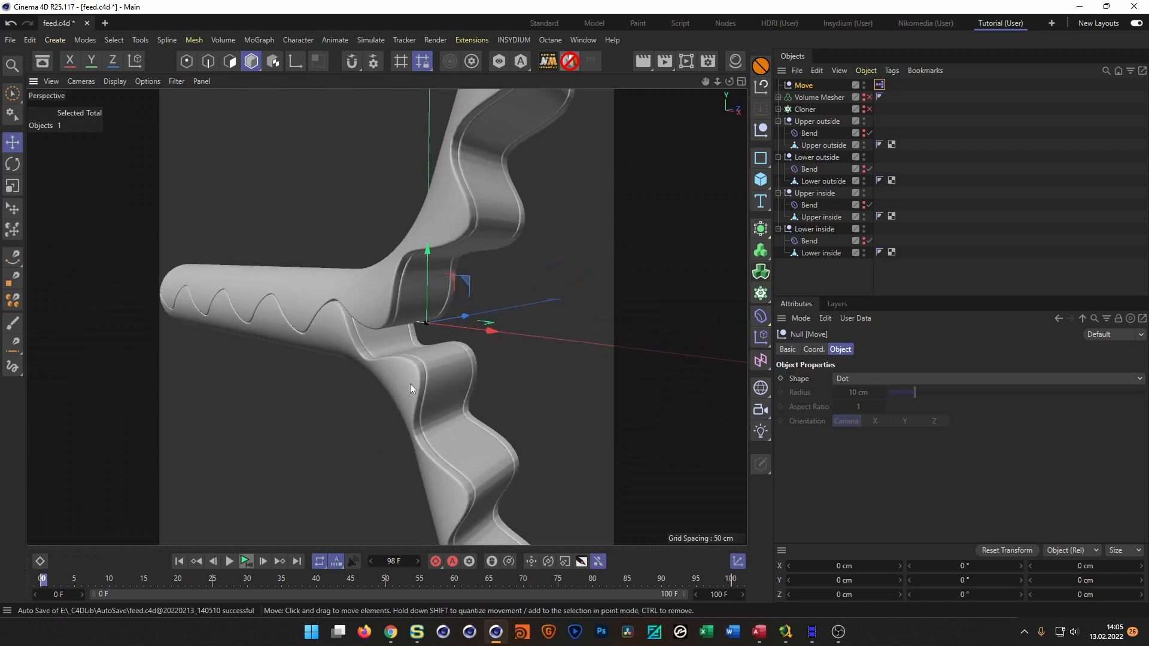
{"action": "right_click_drag", "start_coordinate": [452, 352], "coordinate": [388, 390], "text": "alt"}
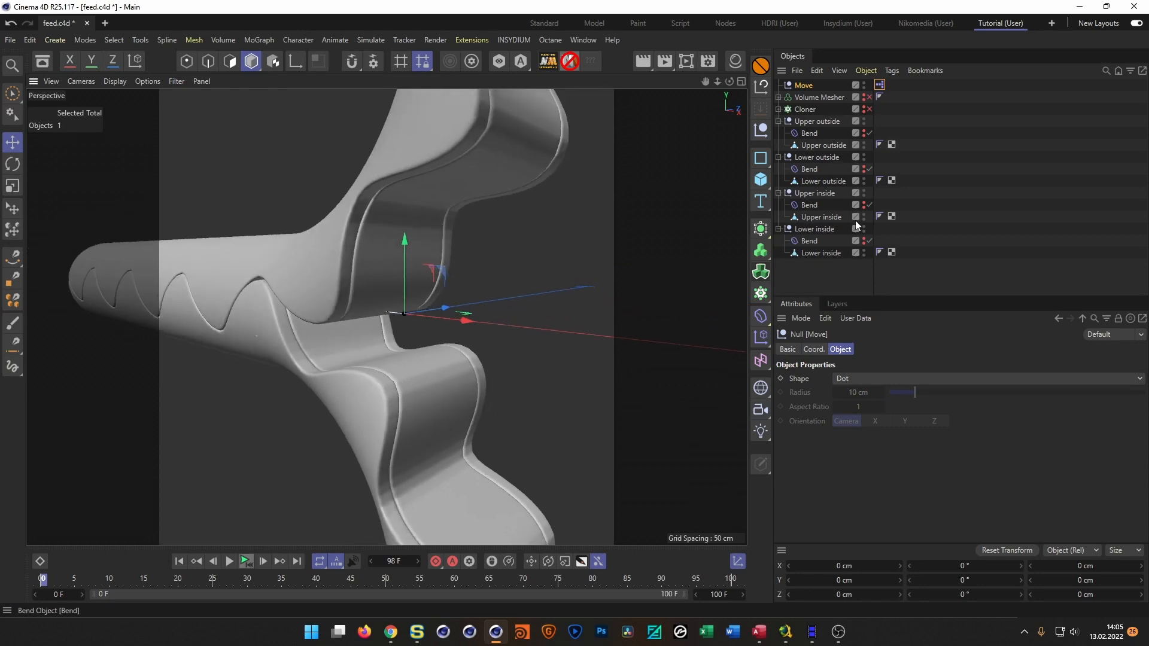
- Collapse the four inside and outside groups and hide the Upper outside and Lower outside groups in the viewport and renderer
{"action": "left_click_drag", "start_coordinate": [345, 357], "coordinate": [389, 337], "text": "alt"}
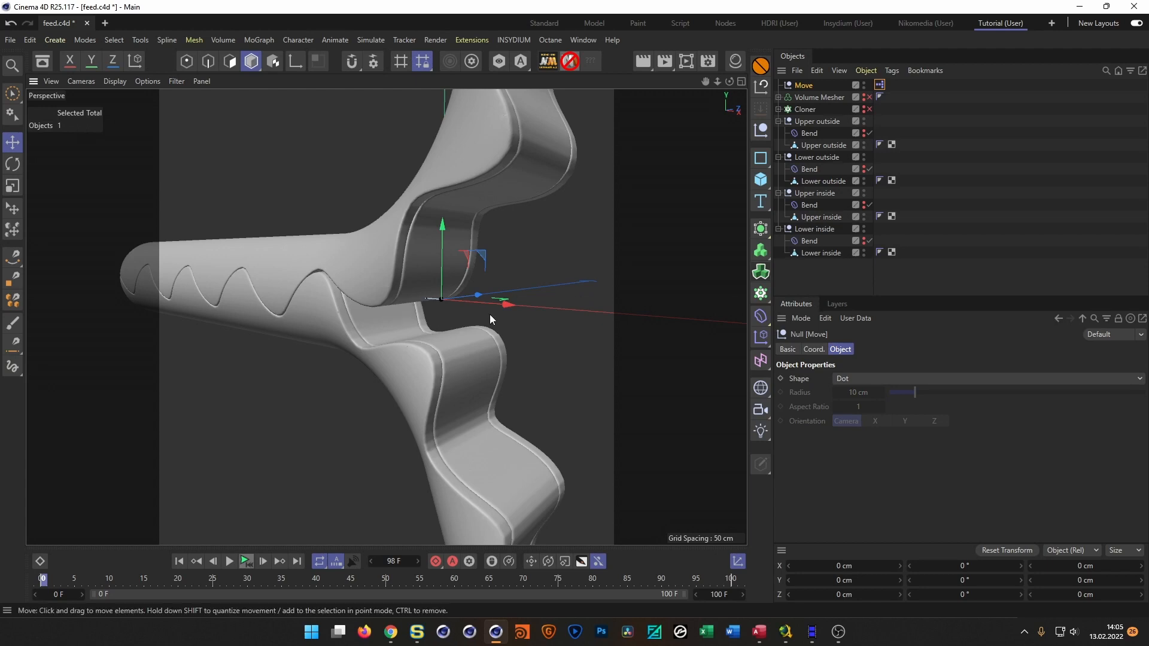
{"action": "left_click_drag", "start_coordinate": [350, 293], "coordinate": [437, 269], "text": "alt"}
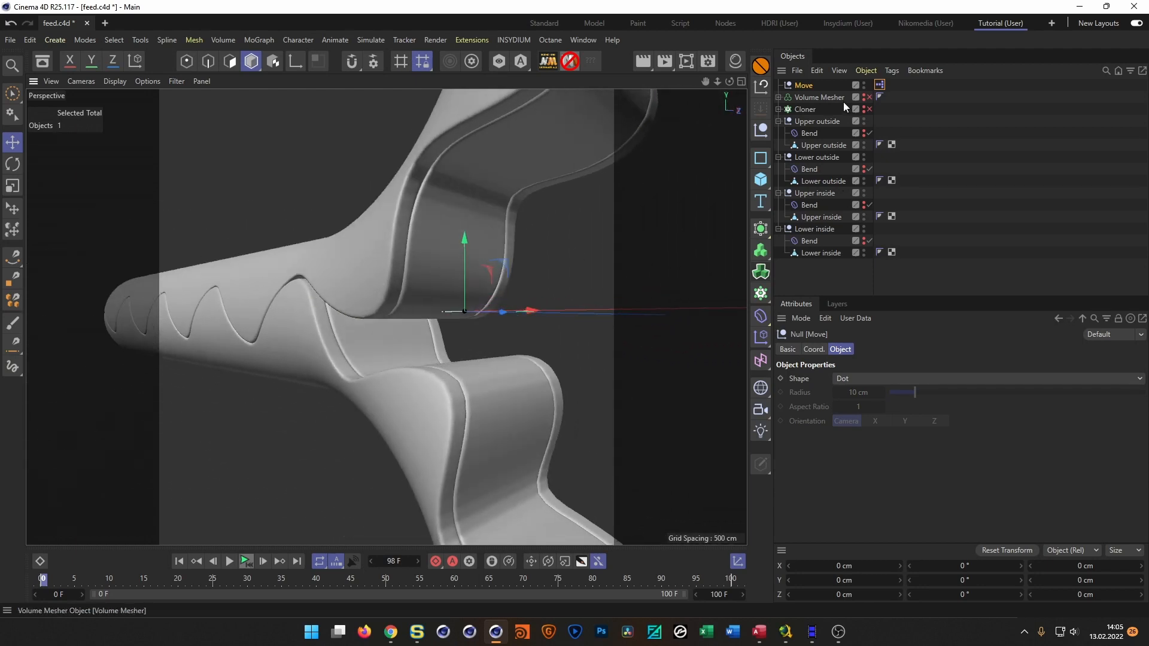
{"action": "left_click", "coordinate": [780, 122]}
{"action": "left_click", "coordinate": [780, 133]}
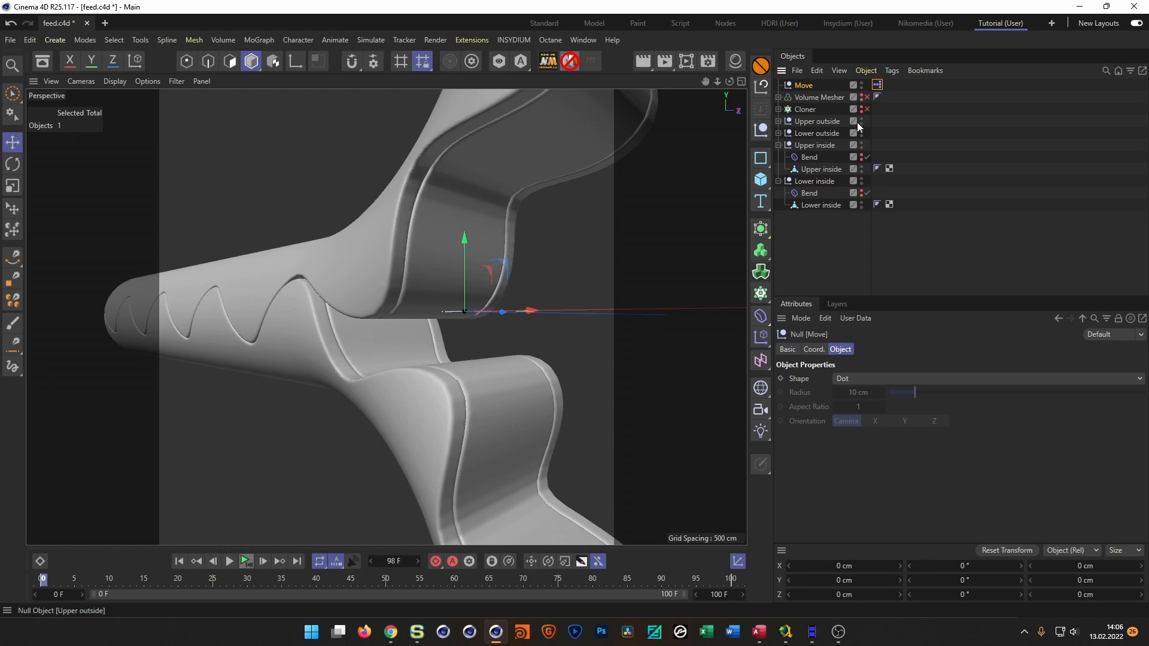
{"action": "left_click_drag", "start_coordinate": [862, 120], "coordinate": [862, 132]}
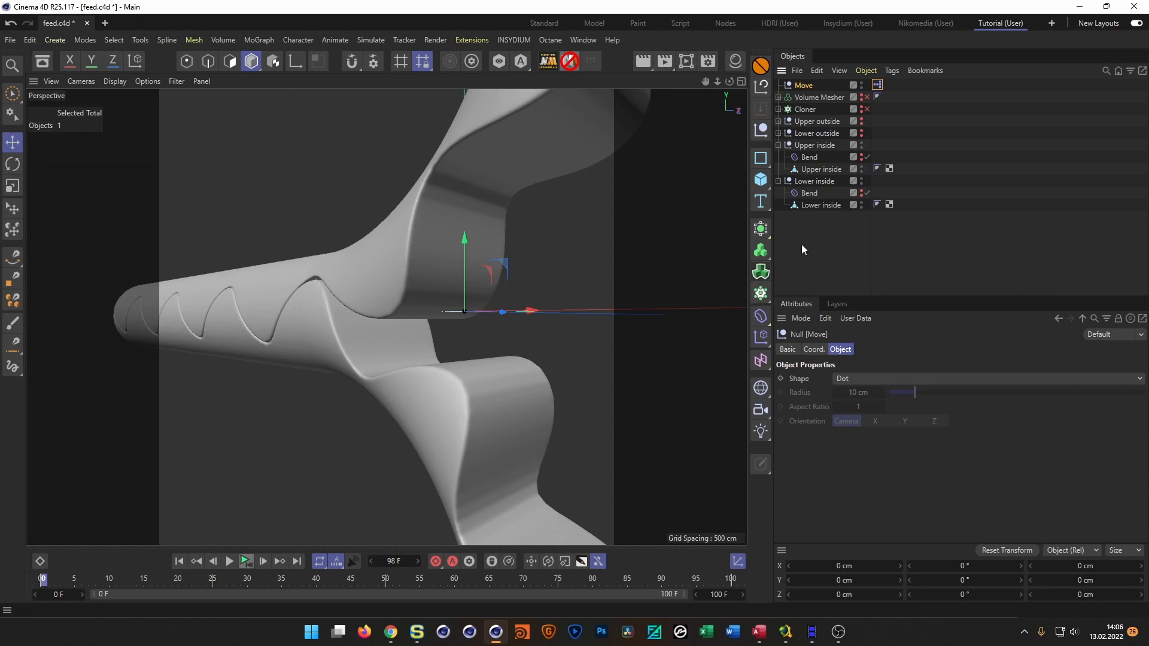
{"action": "left_click", "coordinate": [778, 144]}
{"action": "left_click", "coordinate": [778, 157]}
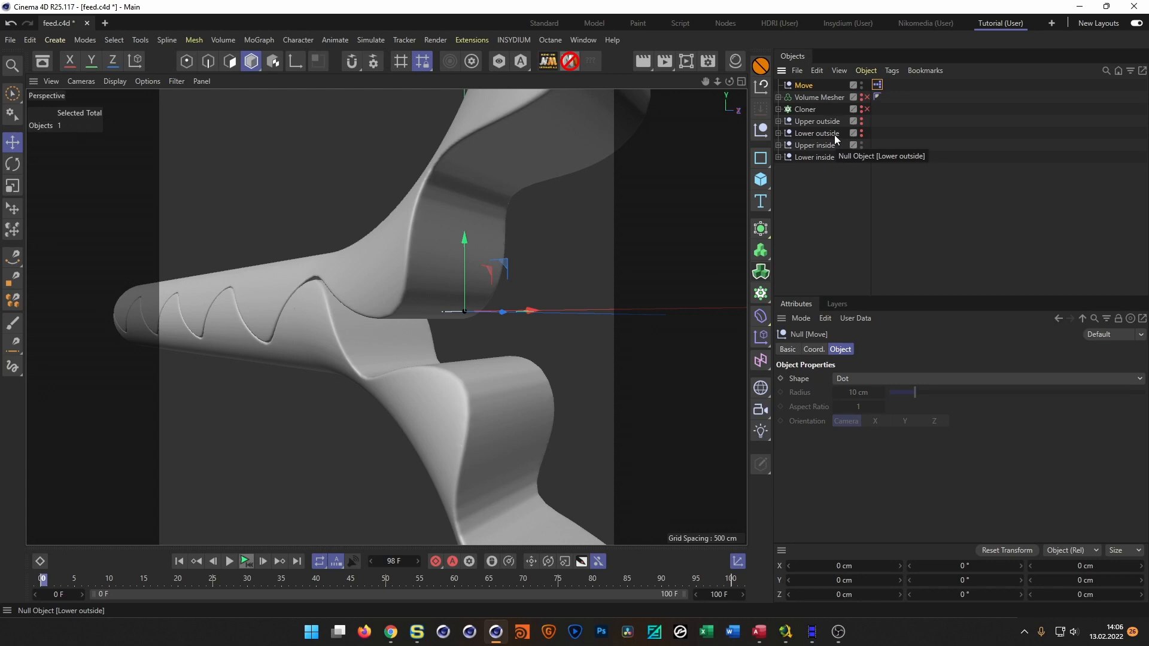
{"action": "left_click", "coordinate": [794, 228]}
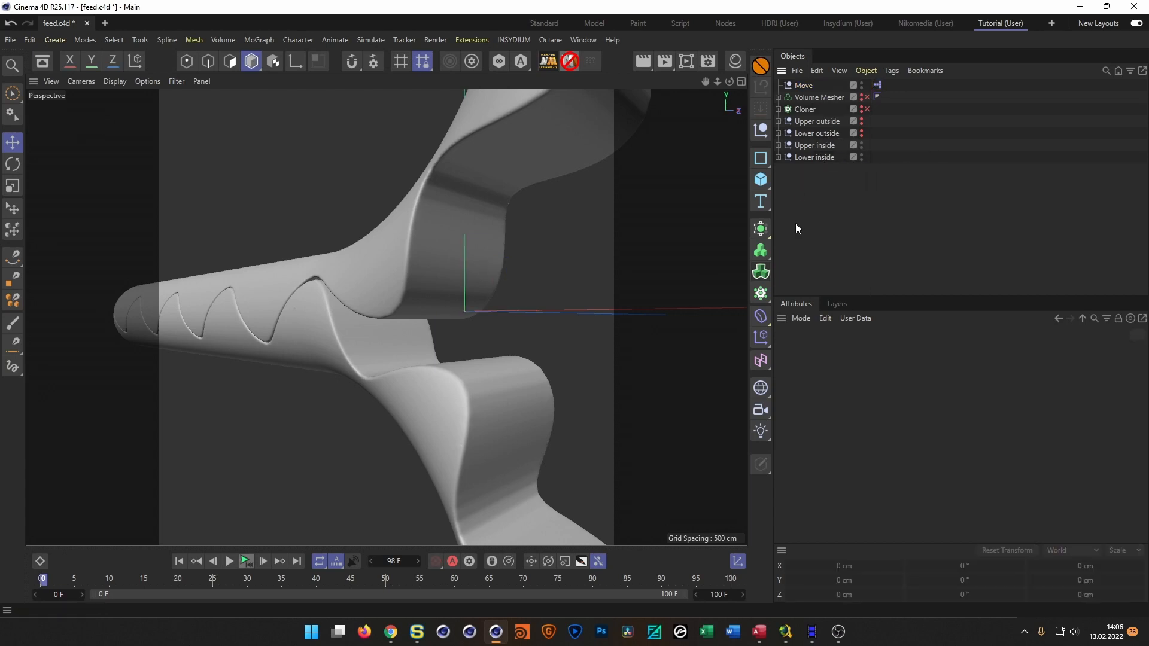
- Add a new Volume Mesher with a Volume Builder and nest the Upper inside and Lower inside groups under the builder
{"action": "left_click", "coordinate": [760, 271]}
{"action": "left_click_drag", "start_coordinate": [810, 85], "coordinate": [814, 189]}
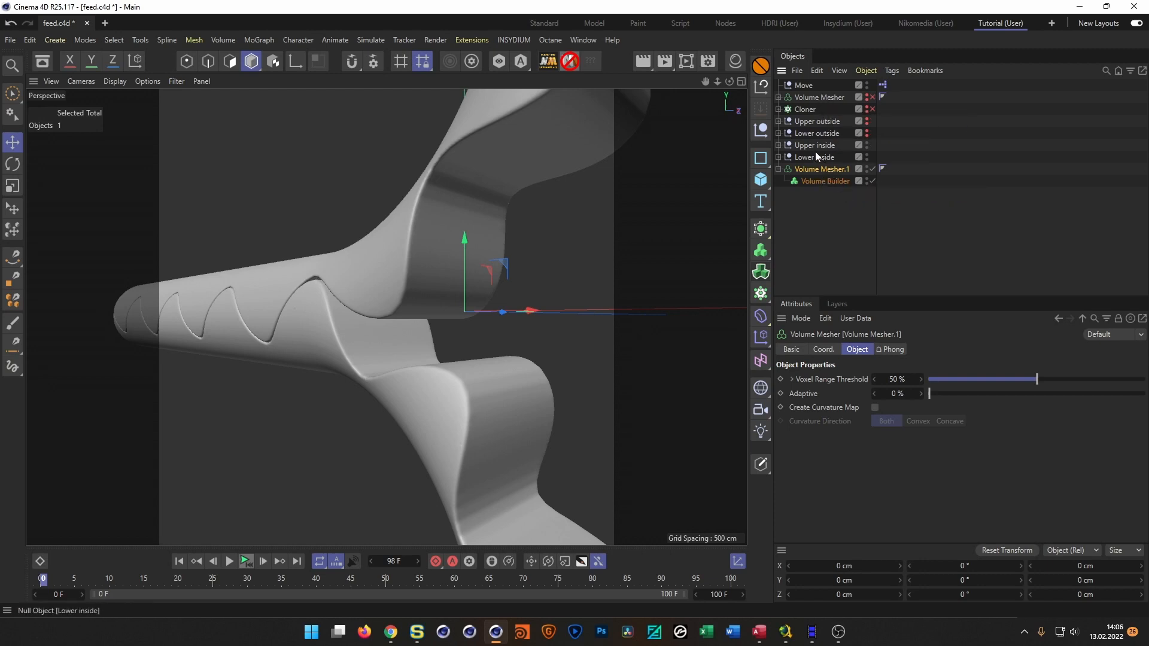
{"action": "mouse_move", "coordinate": [807, 149]}
{"action": "left_mouse_down"}
{"action": "mouse_move", "coordinate": [826, 198]}
{"action": "mouse_move", "coordinate": [836, 181]}
{"action": "left_mouse_up"}
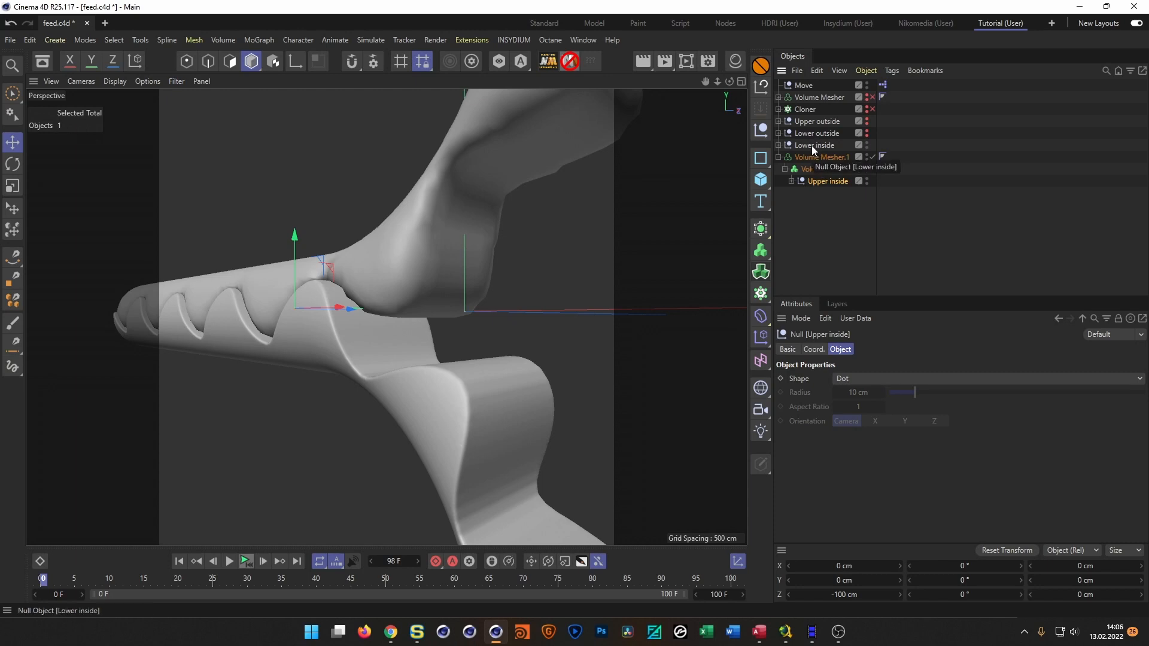
{"action": "left_click_drag", "start_coordinate": [812, 146], "coordinate": [826, 189]}
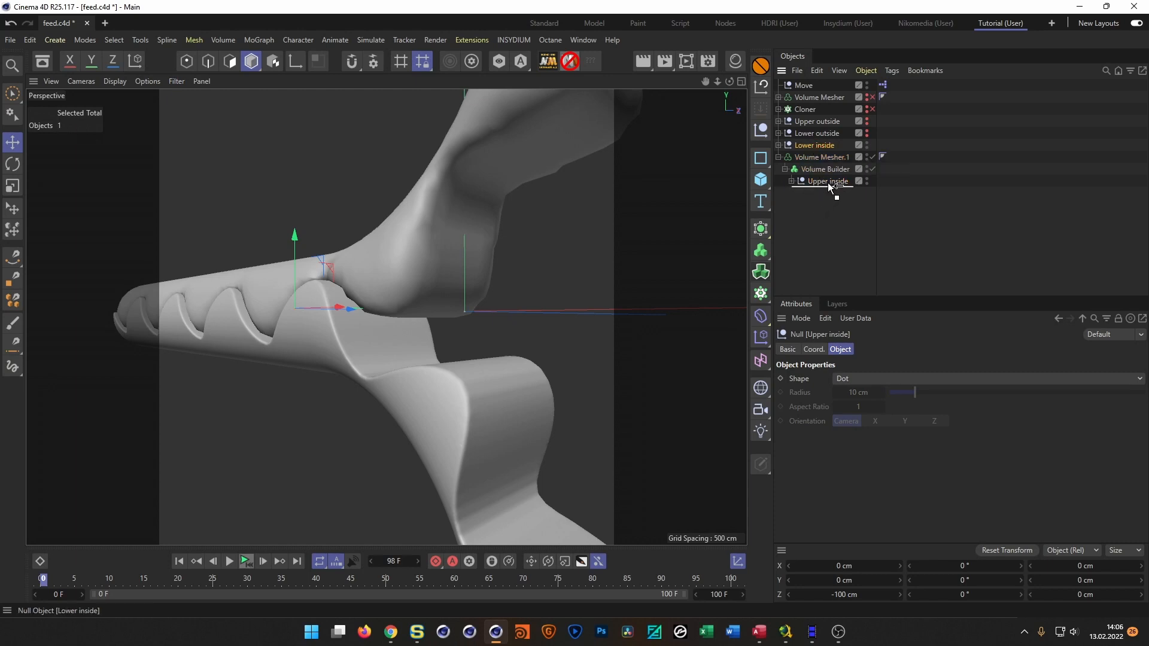
- Set the new Volume Builder's voxel size to 1 cm
{"action": "left_click", "coordinate": [829, 158]}
{"action": "left_click", "coordinate": [862, 392]}
{"action": "type", "text": "1"}
{"action": "key", "text": "Return"}
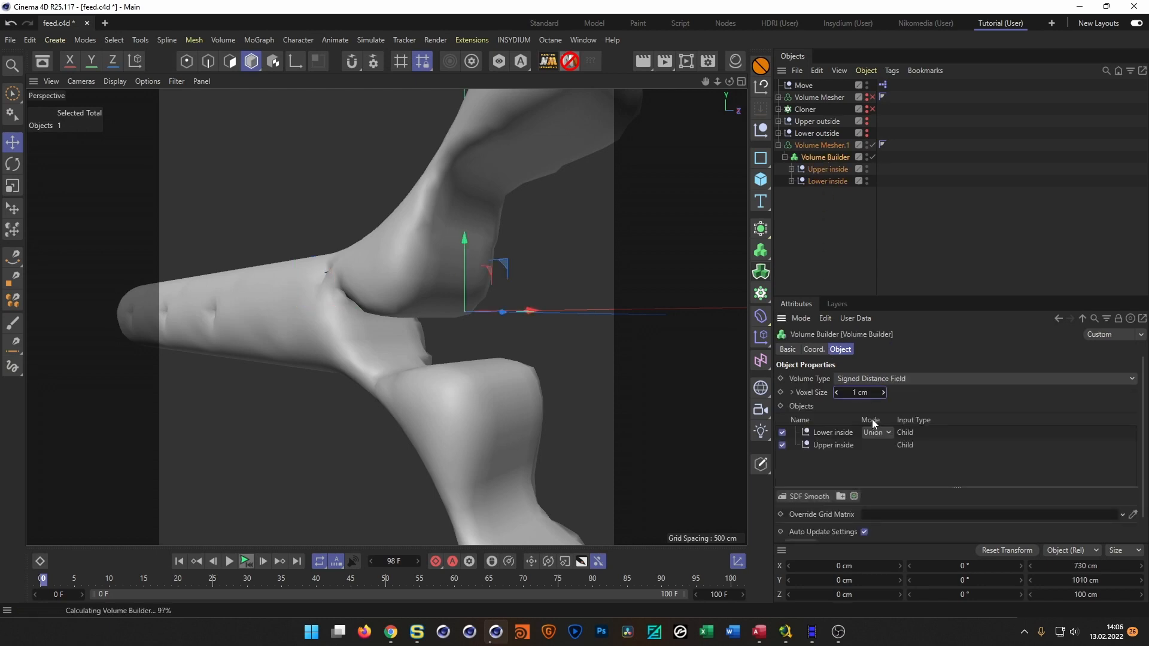
{"action": "scroll", "coordinate": [323, 300], "scroll_direction": "up", "scroll_amount": 5}
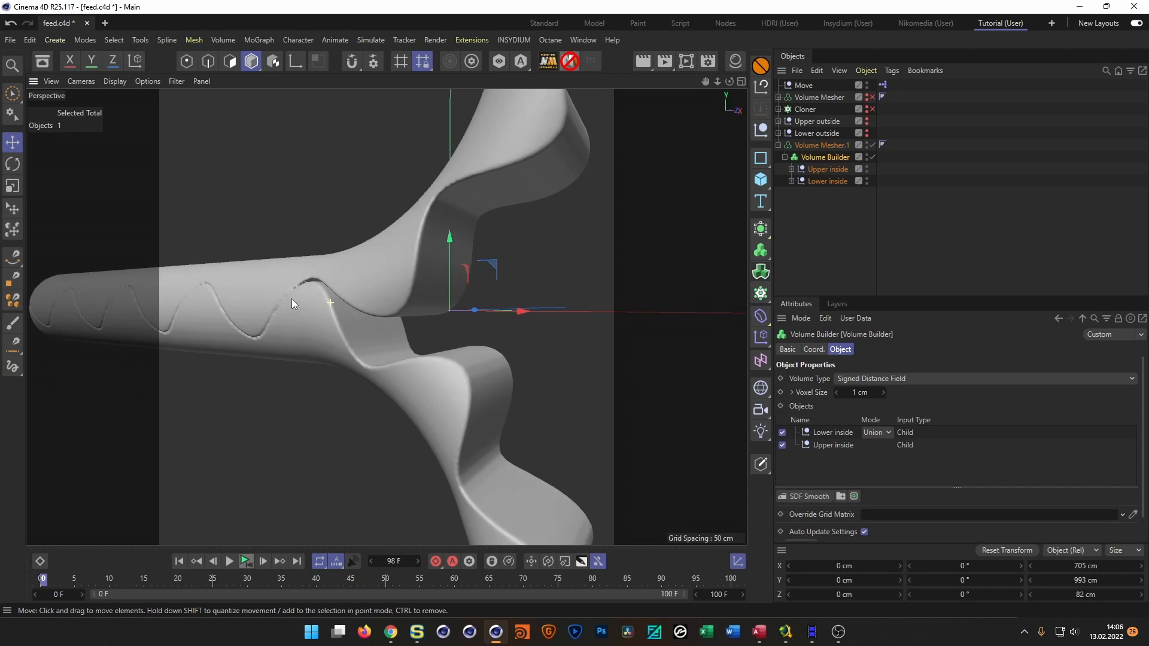
- Add an SDF Smooth filter above Lower inside in the Volume Builder's object list and inspect the smoothed seam
{"action": "left_click", "coordinate": [827, 432]}
{"action": "left_click", "coordinate": [828, 432]}
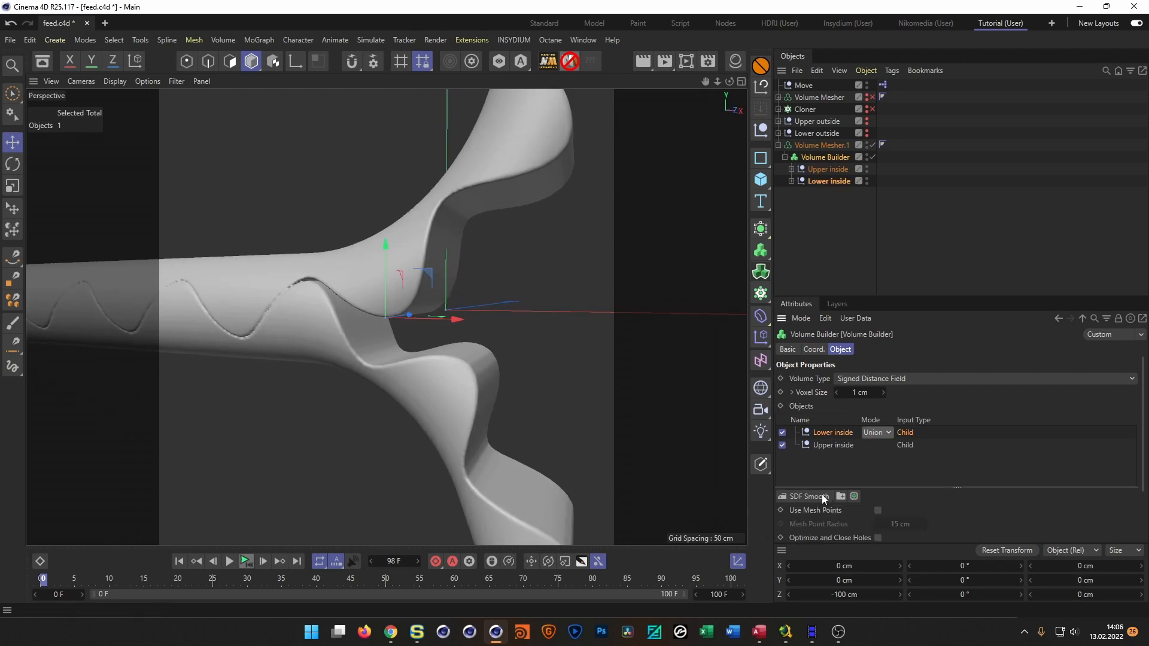
{"action": "left_click", "coordinate": [810, 497]}
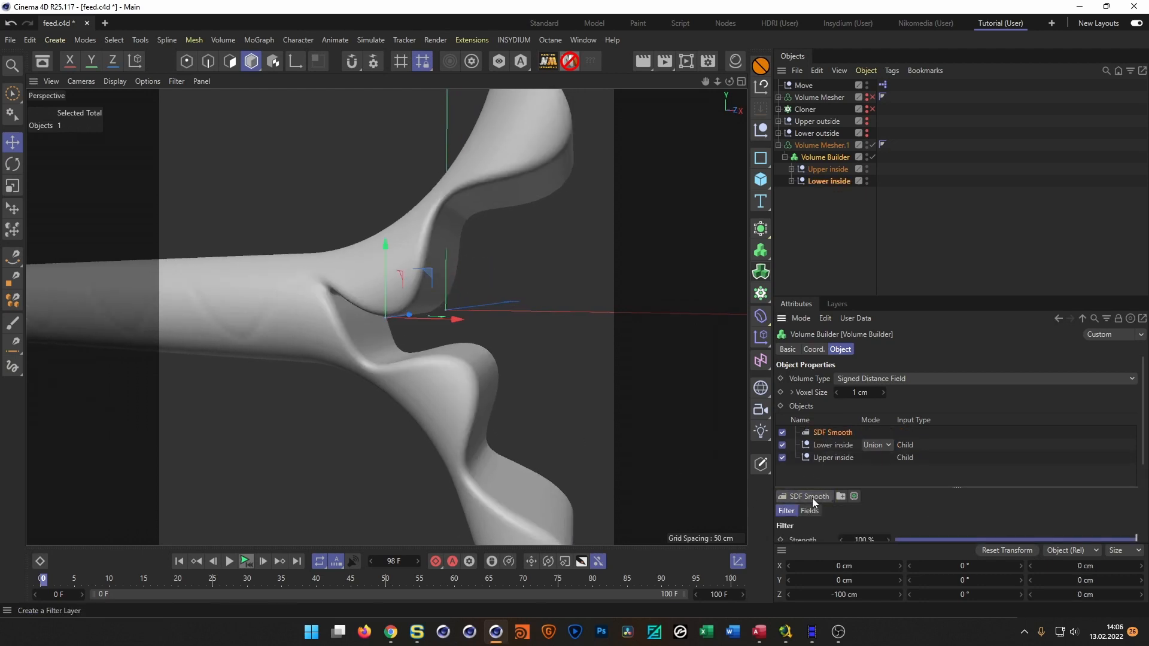
{"action": "scroll", "coordinate": [329, 284], "scroll_direction": "up", "scroll_amount": 5}
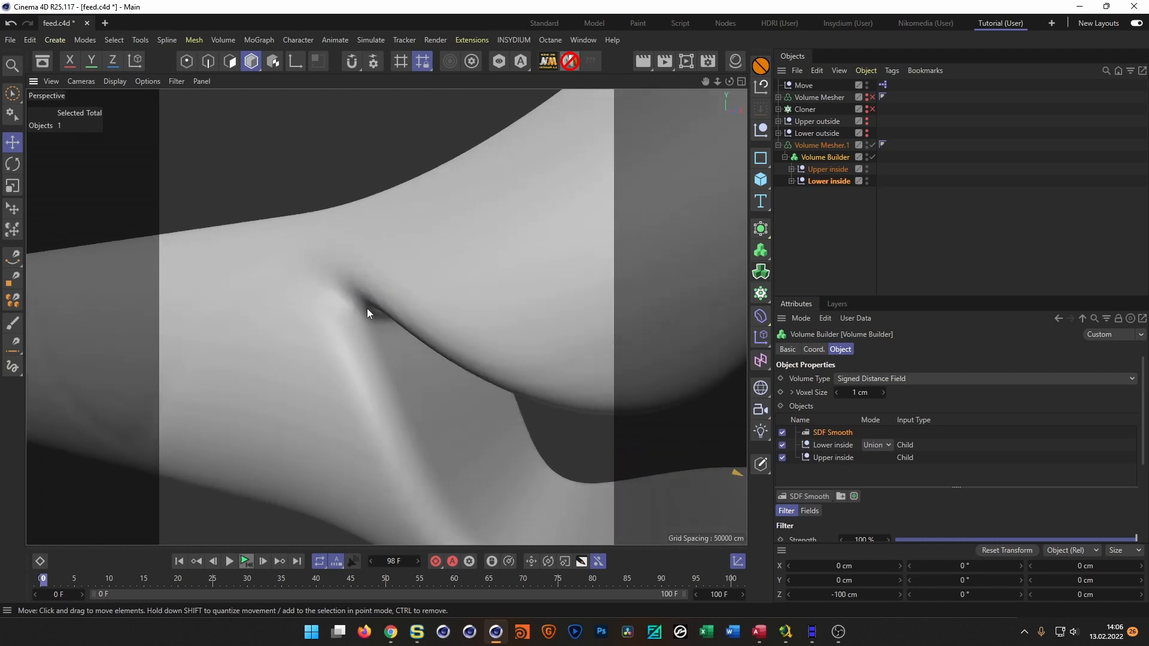
{"action": "scroll", "coordinate": [378, 335], "scroll_direction": "down", "scroll_amount": 5}
{"action": "left_click_drag", "start_coordinate": [308, 366], "coordinate": [449, 341], "text": "alt"}
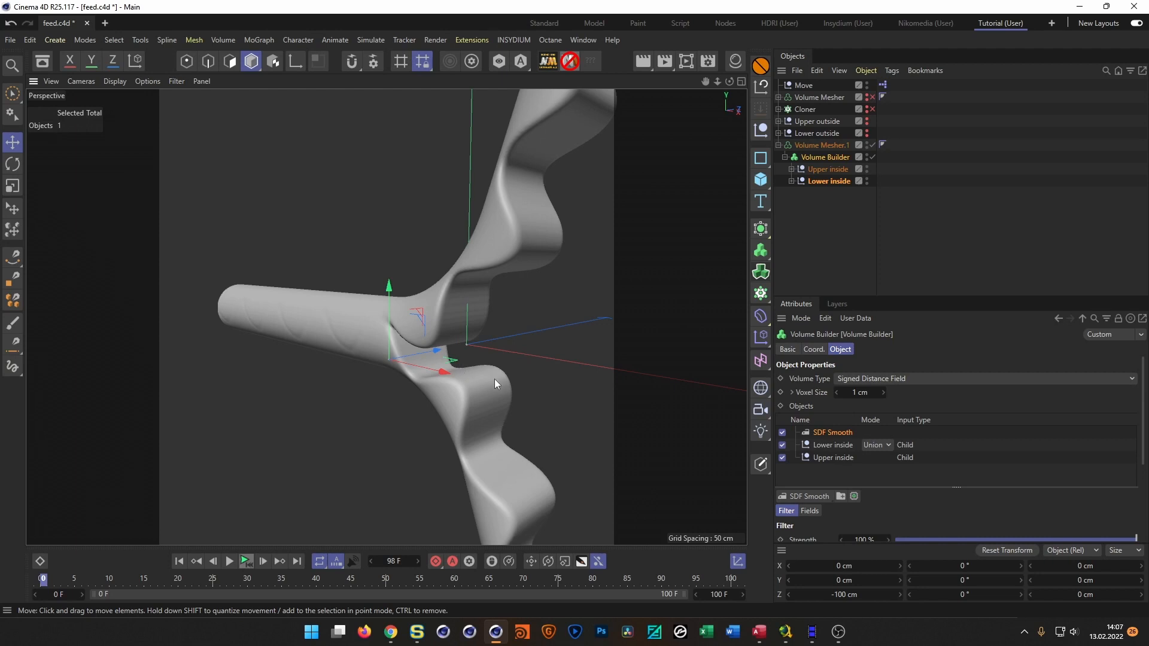
{"action": "left_click_drag", "start_coordinate": [476, 361], "coordinate": [465, 305], "text": "alt"}
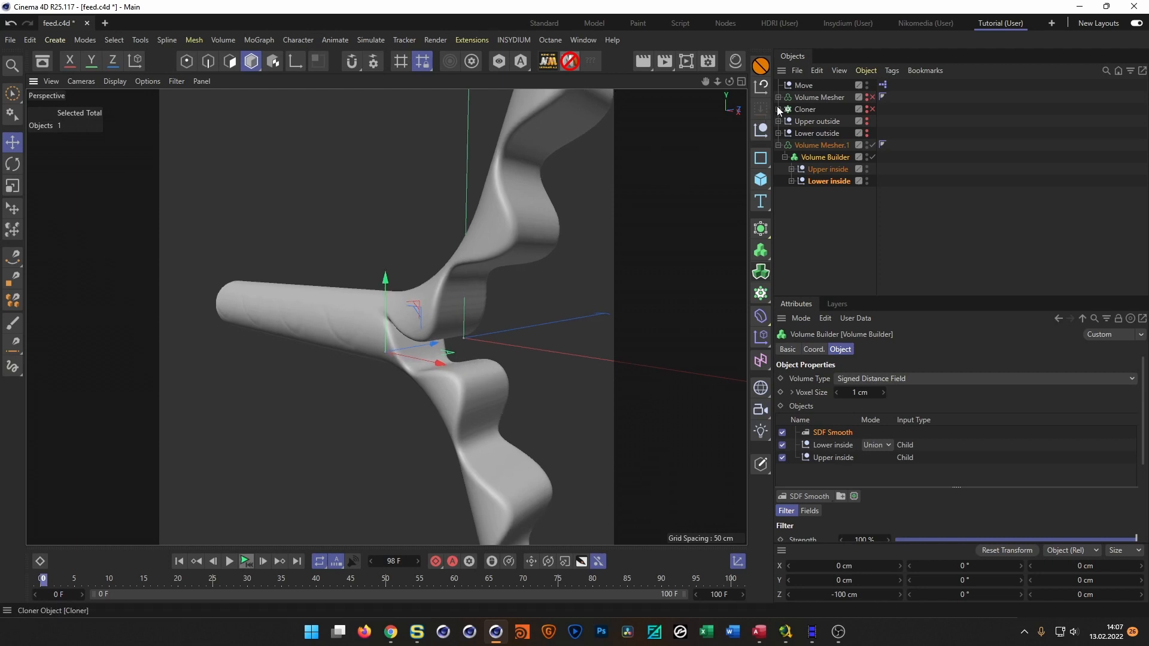
- Reorder the Cloner below the new Volume Mesher and make its clones visible again
{"action": "left_click_drag", "start_coordinate": [805, 109], "coordinate": [807, 196]}
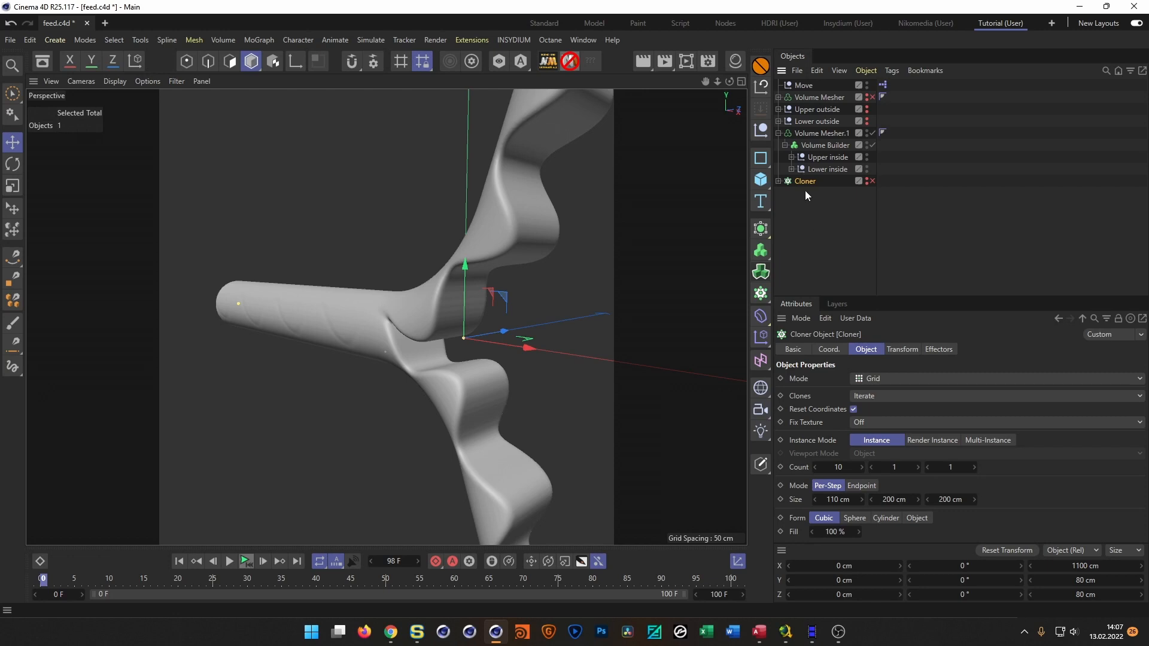
{"action": "left_click", "coordinate": [869, 181]}
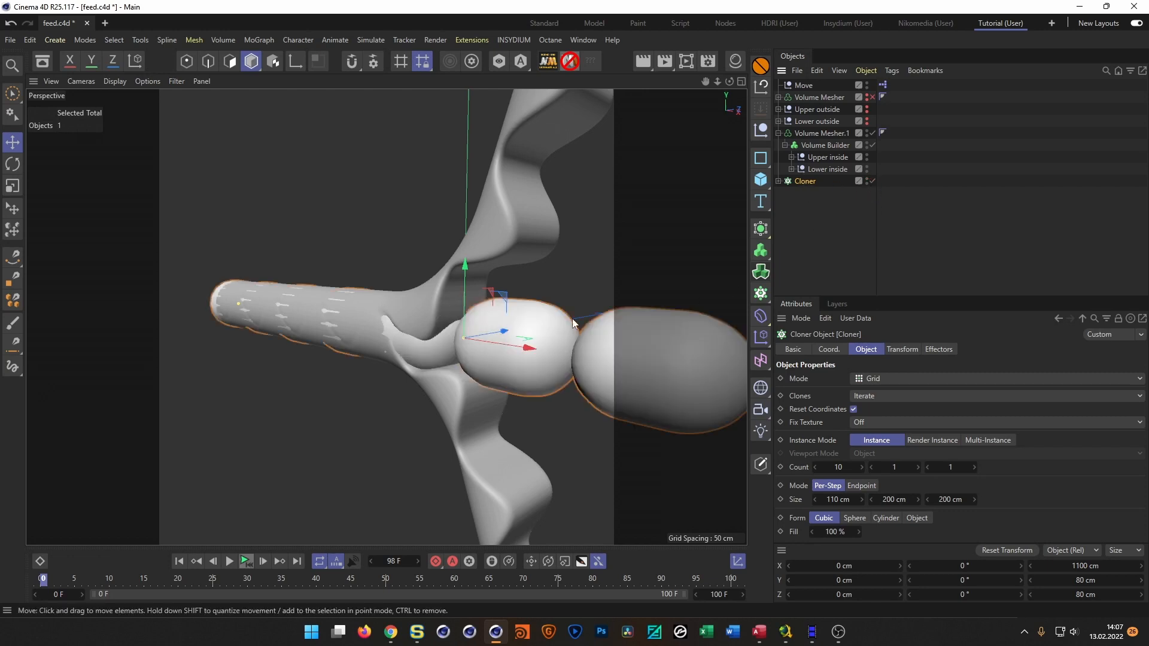
{"action": "scroll", "coordinate": [572, 319], "scroll_direction": "up", "scroll_amount": 6}
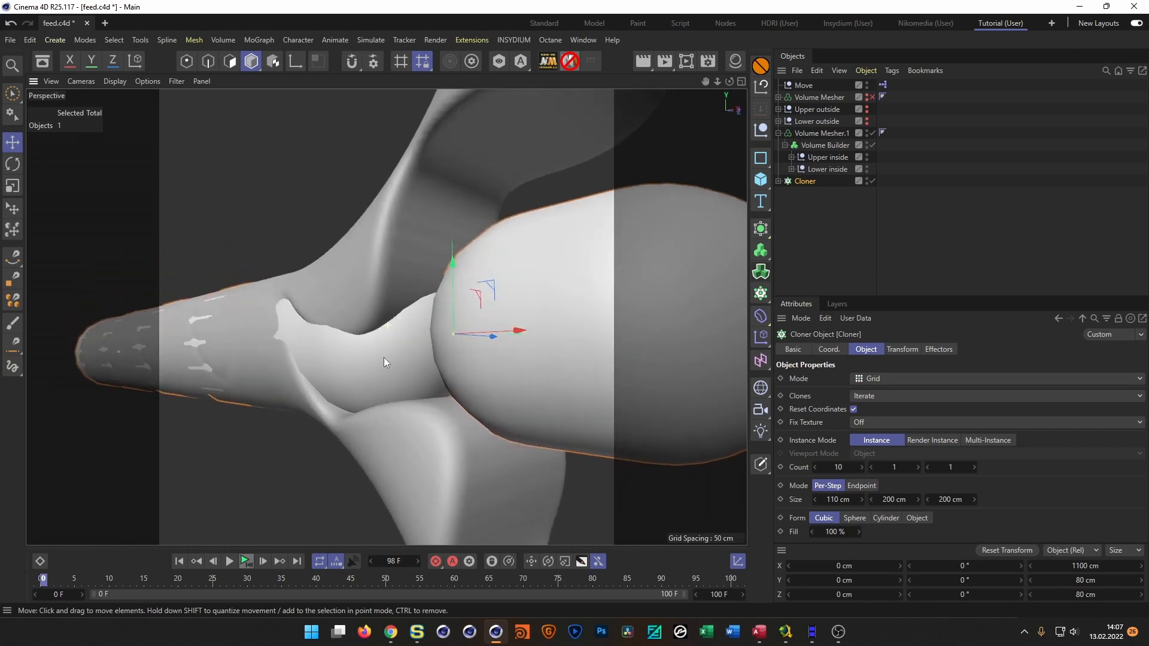
{"action": "left_click_drag", "start_coordinate": [384, 362], "coordinate": [384, 337], "text": "alt"}
- Set the radius of the Cloner's Capsule to 30 cm
{"action": "left_click", "coordinate": [779, 180]}
{"action": "left_click", "coordinate": [805, 192]}
{"action": "double_click", "coordinate": [879, 379]}
{"action": "type", "text": "30"}
{"action": "key", "text": "Return"}
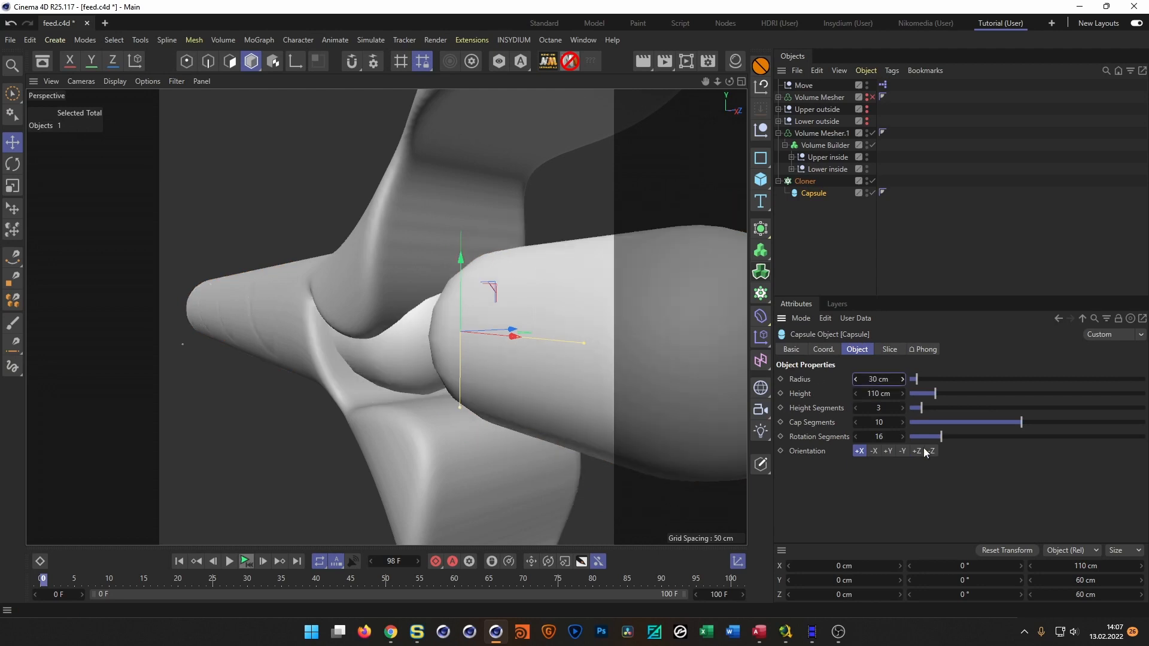
{"action": "left_click_drag", "start_coordinate": [562, 319], "coordinate": [471, 300], "text": "alt"}
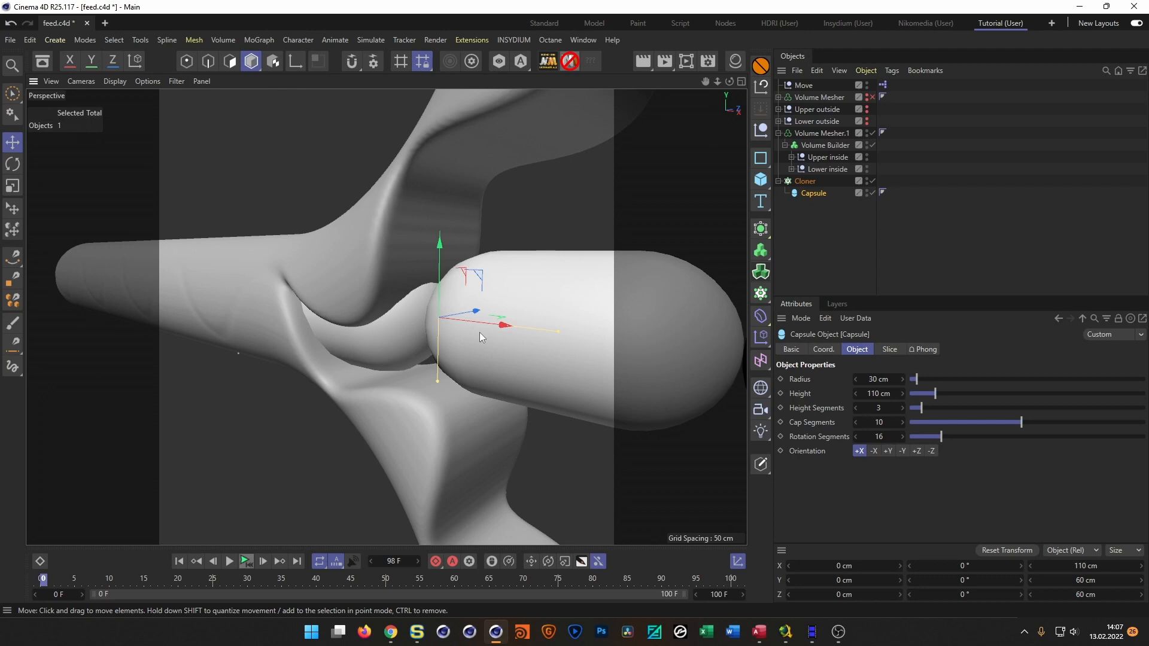
- Link the Cloner into the Volume Builder's object list beneath SDF Smooth, set its mode to Subtract, and inspect the hollowed cavity
{"action": "left_click", "coordinate": [820, 146]}
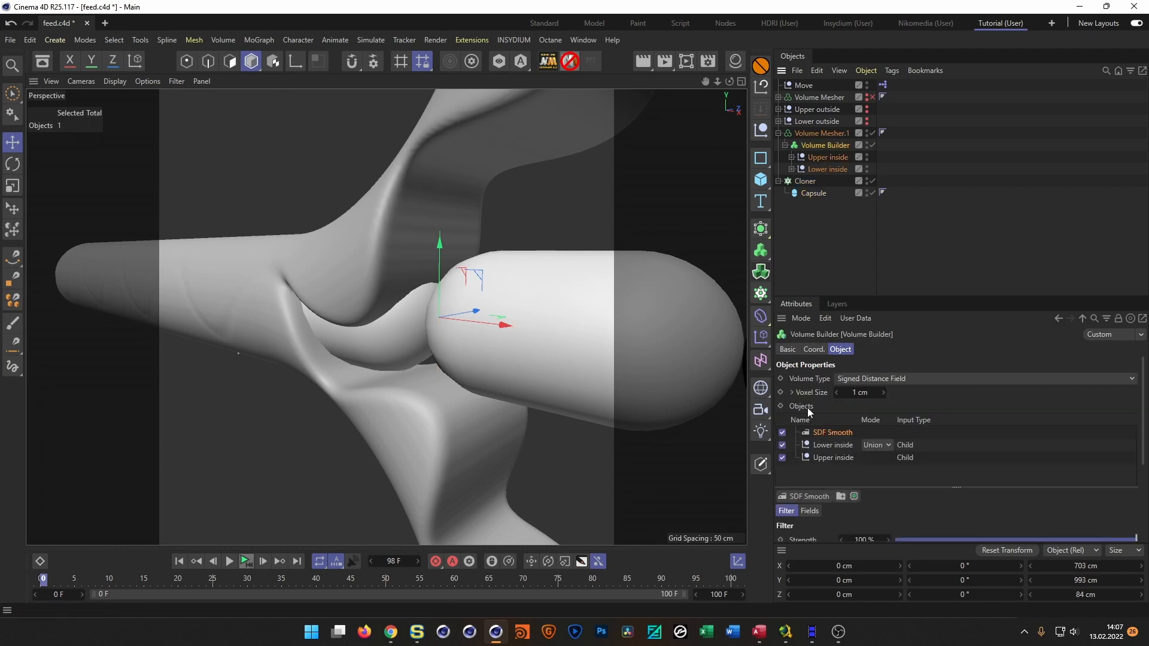
{"action": "left_click_drag", "start_coordinate": [802, 179], "coordinate": [823, 432]}
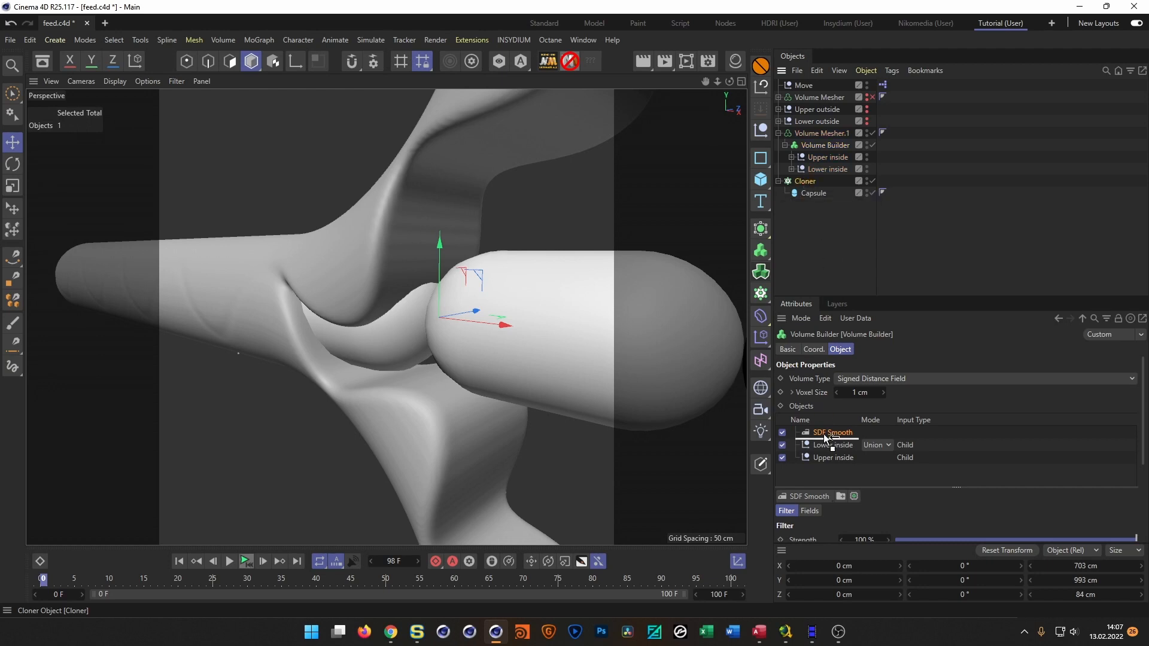
{"action": "left_click_drag", "start_coordinate": [824, 434], "coordinate": [824, 435]}
{"action": "left_click", "coordinate": [877, 445]}
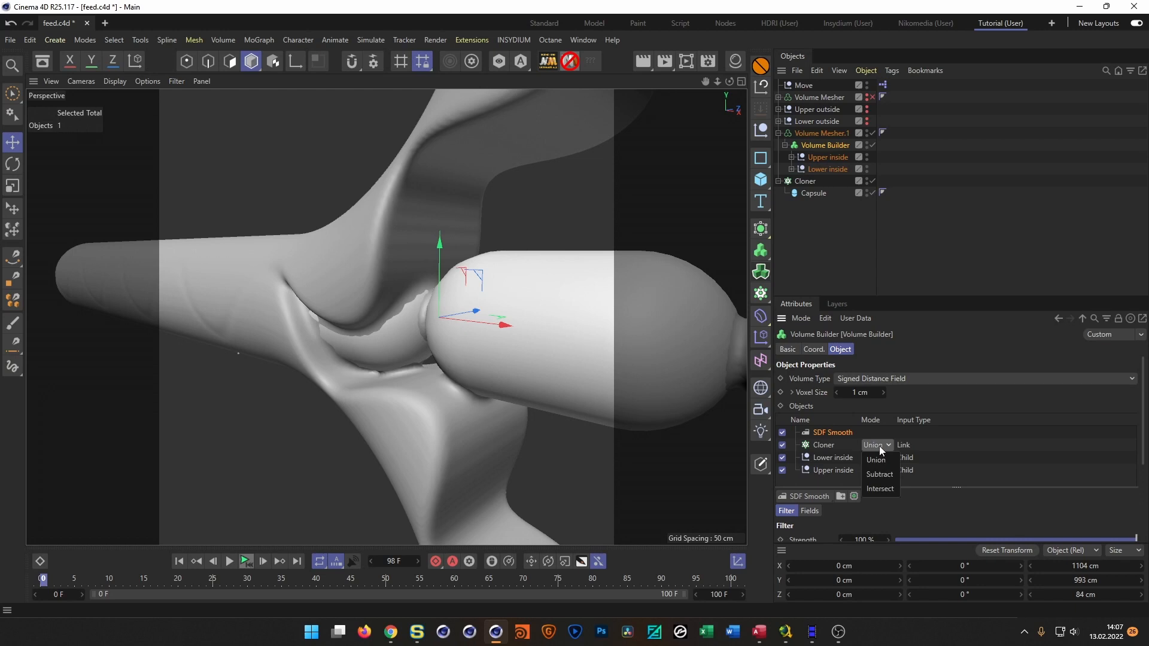
{"action": "left_click", "coordinate": [880, 475]}
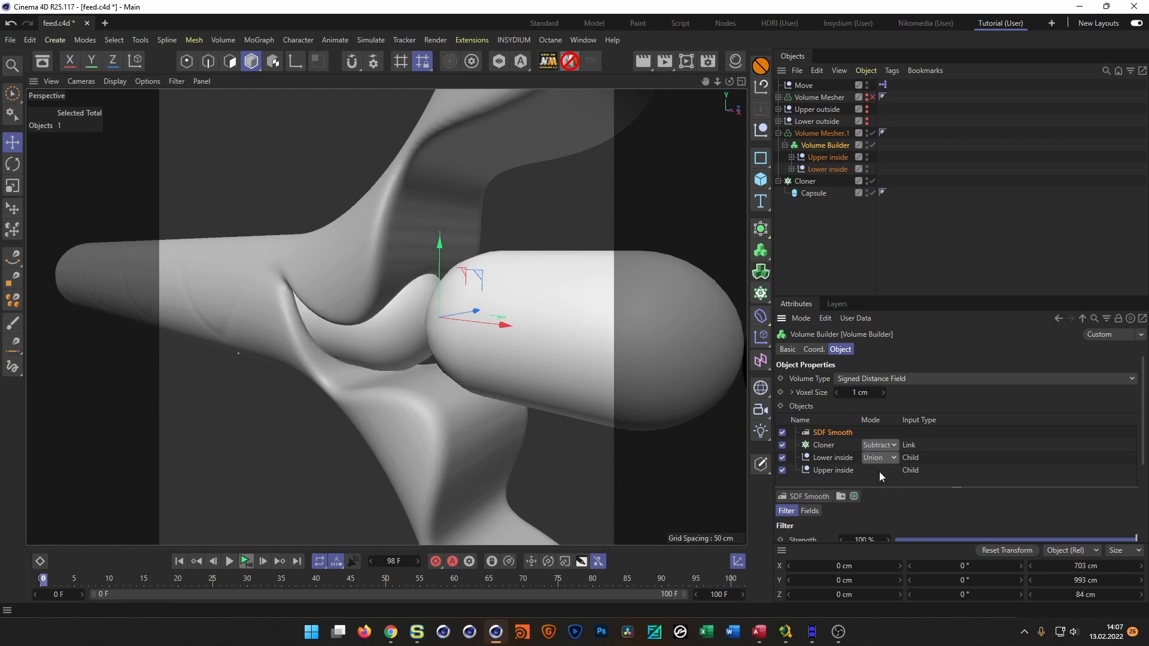
{"action": "scroll", "coordinate": [405, 295], "scroll_direction": "up", "scroll_amount": 10}
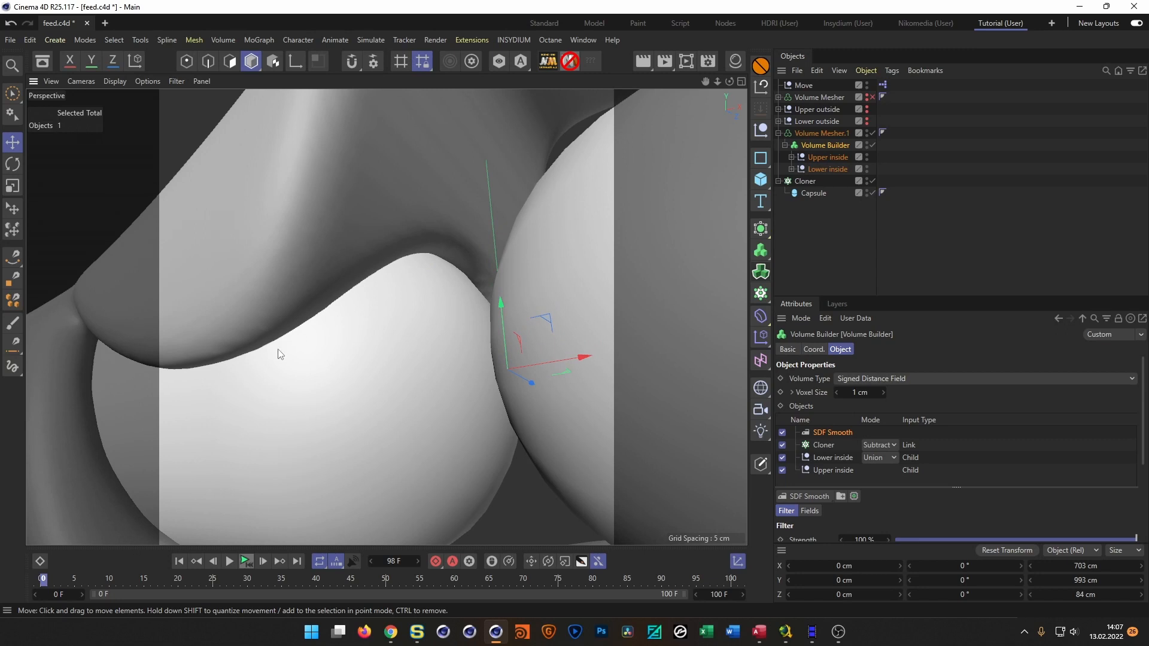
{"action": "scroll", "coordinate": [123, 352], "scroll_direction": "down", "scroll_amount": 10}
{"action": "left_click_drag", "start_coordinate": [200, 357], "coordinate": [310, 274], "text": "alt"}
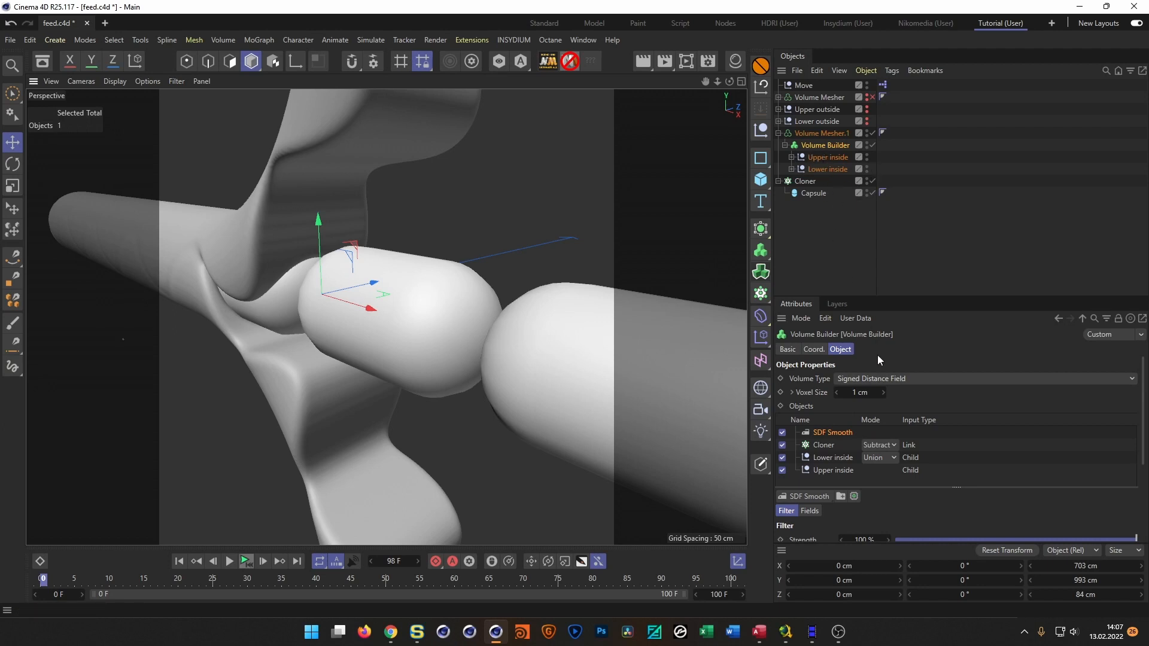
{"action": "left_click_drag", "start_coordinate": [510, 321], "coordinate": [490, 332], "text": "alt"}
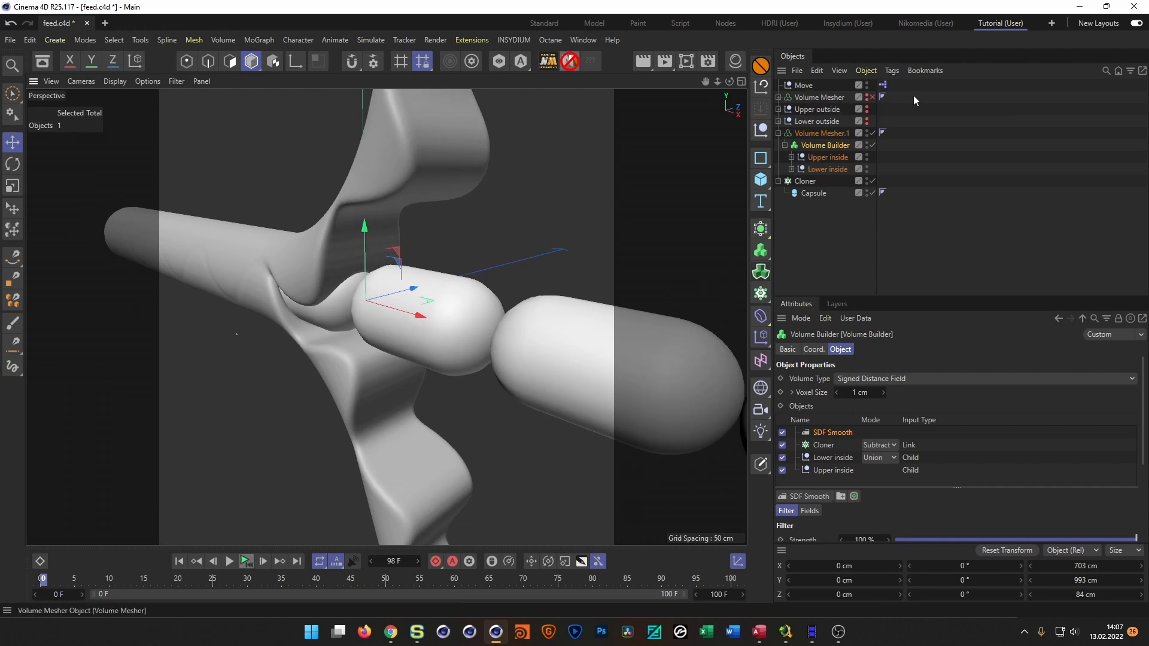
- Test the split by sliding the Move null to about -66 cm along X, and undo the move
{"action": "double_click", "coordinate": [883, 85]}
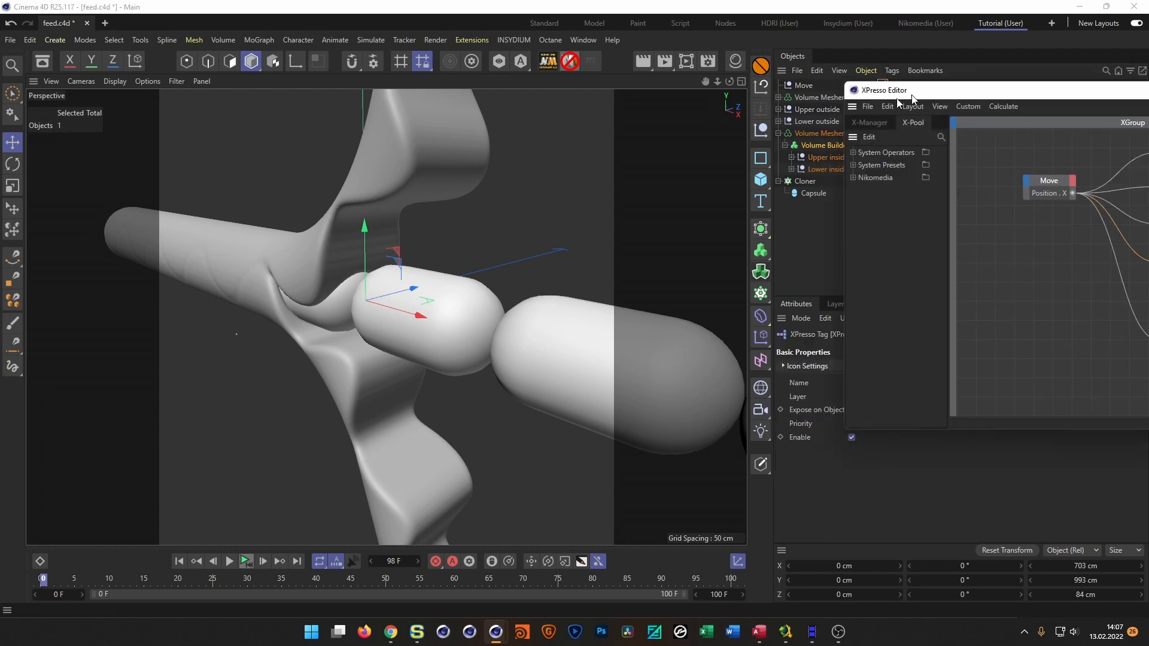
{"action": "left_click", "coordinate": [818, 130]}
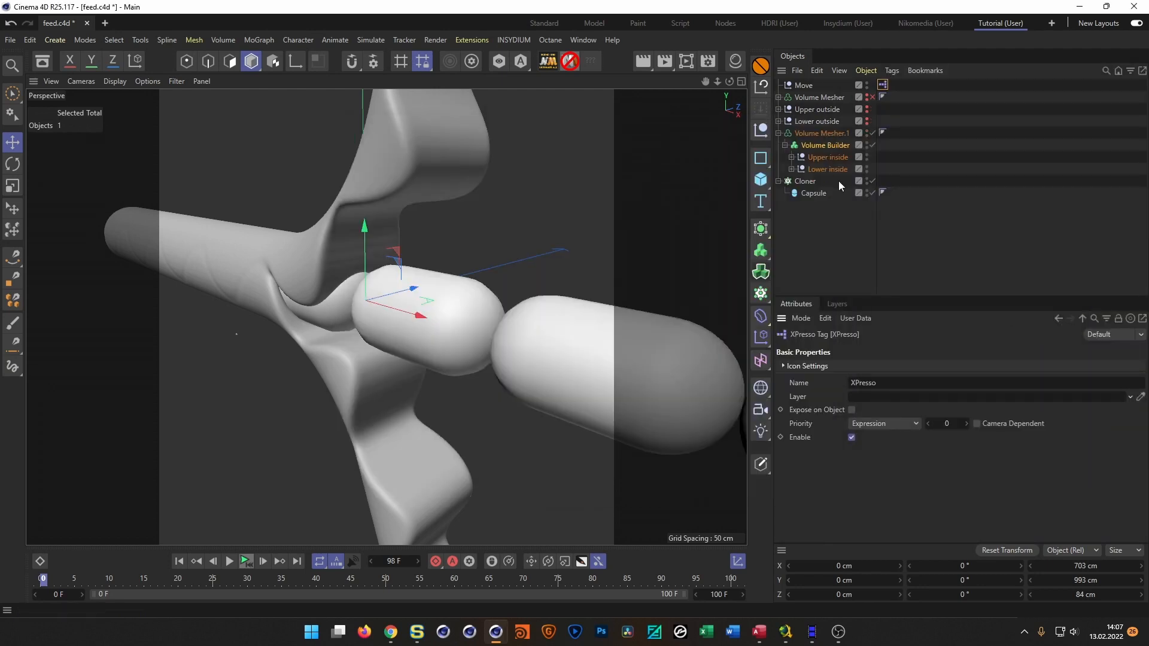
{"action": "left_click", "coordinate": [803, 85]}
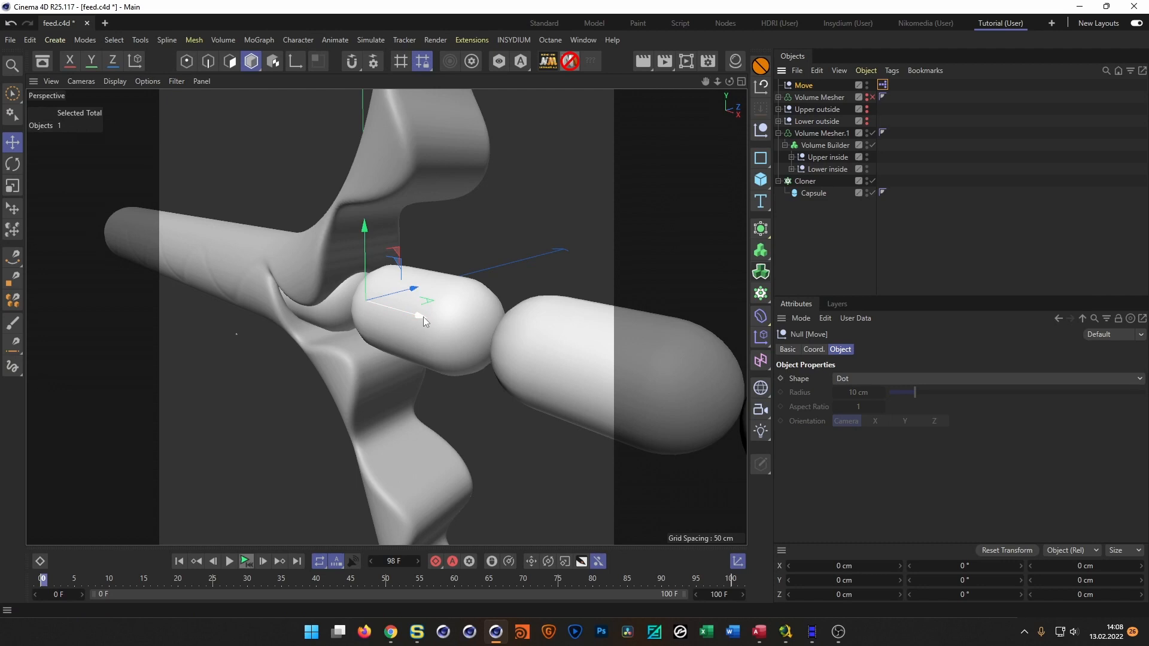
{"action": "left_click_drag", "start_coordinate": [421, 318], "coordinate": [359, 308]}
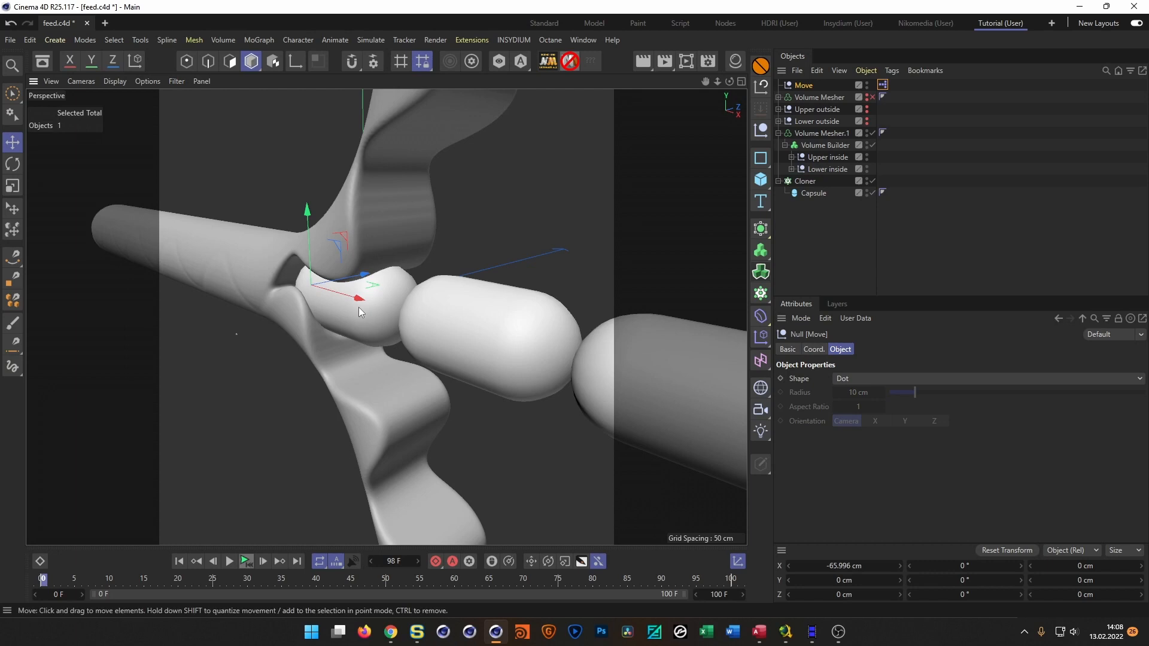
{"action": "key", "text": "ctrl+z"}
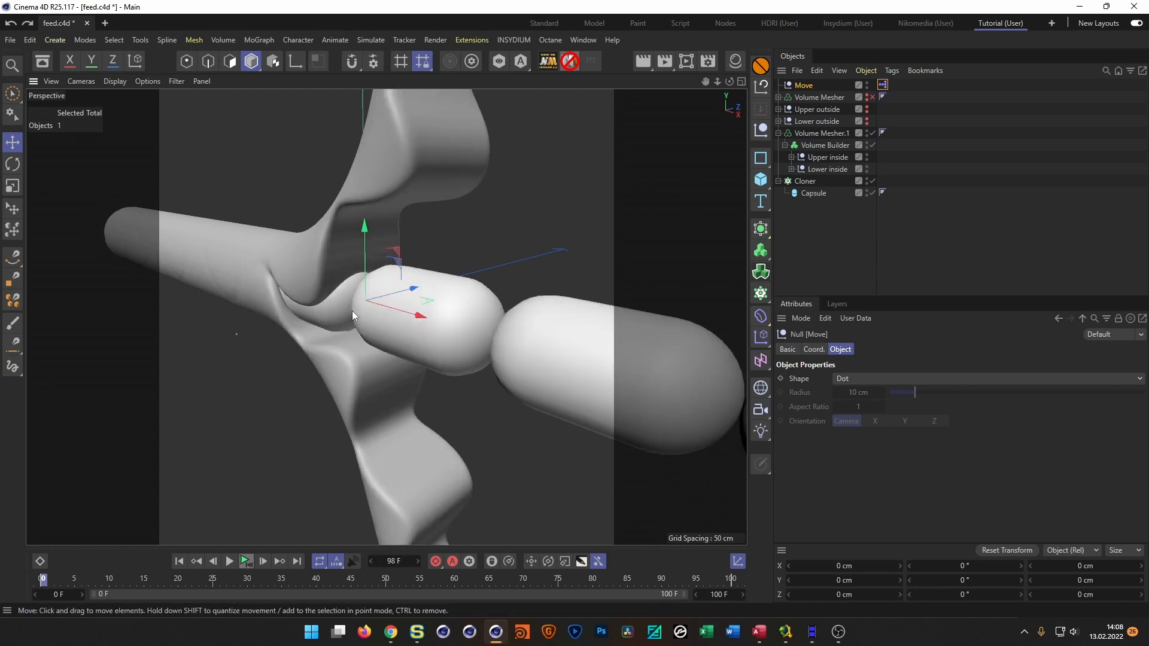
{"action": "left_click_drag", "start_coordinate": [377, 311], "coordinate": [388, 270], "text": "alt"}
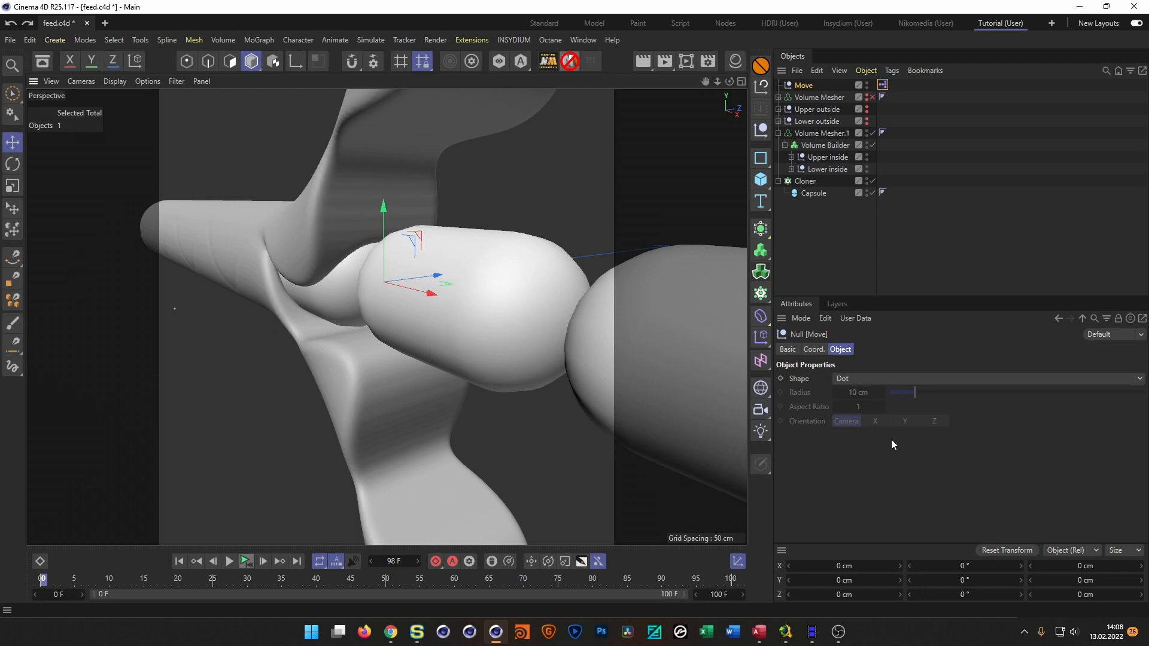
{"action": "left_click_drag", "start_coordinate": [487, 375], "coordinate": [369, 335], "text": "alt"}
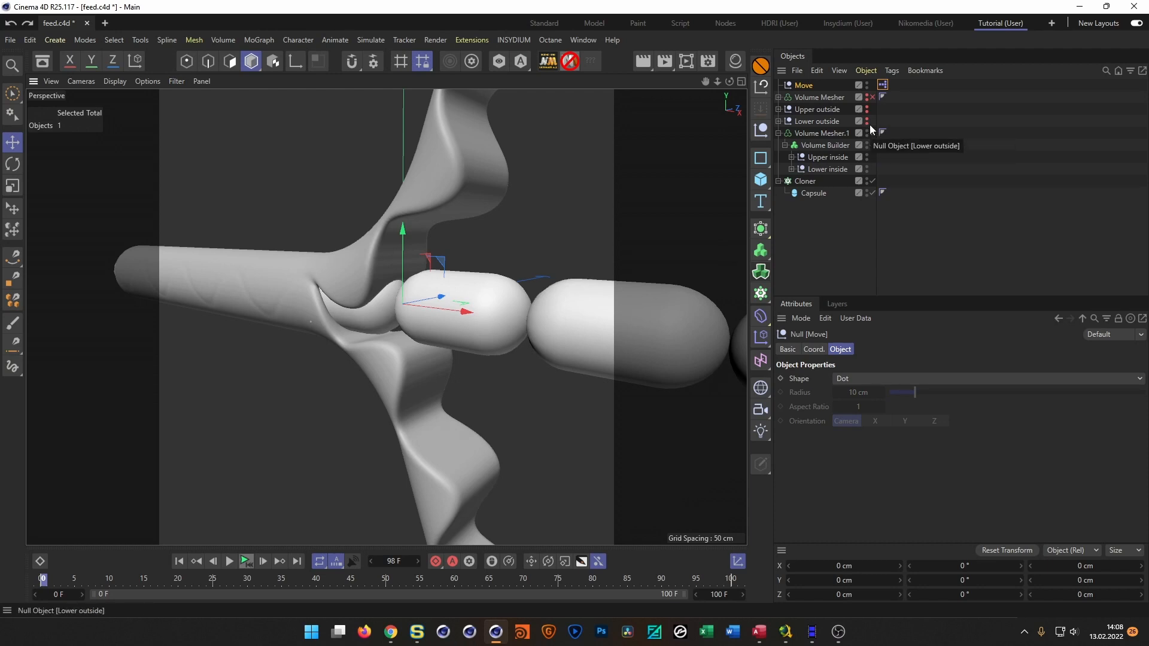
- Make the Upper outside and Lower outside nulls visible again and inspect the seam where the tube halves separate
{"action": "left_click", "coordinate": [867, 109]}
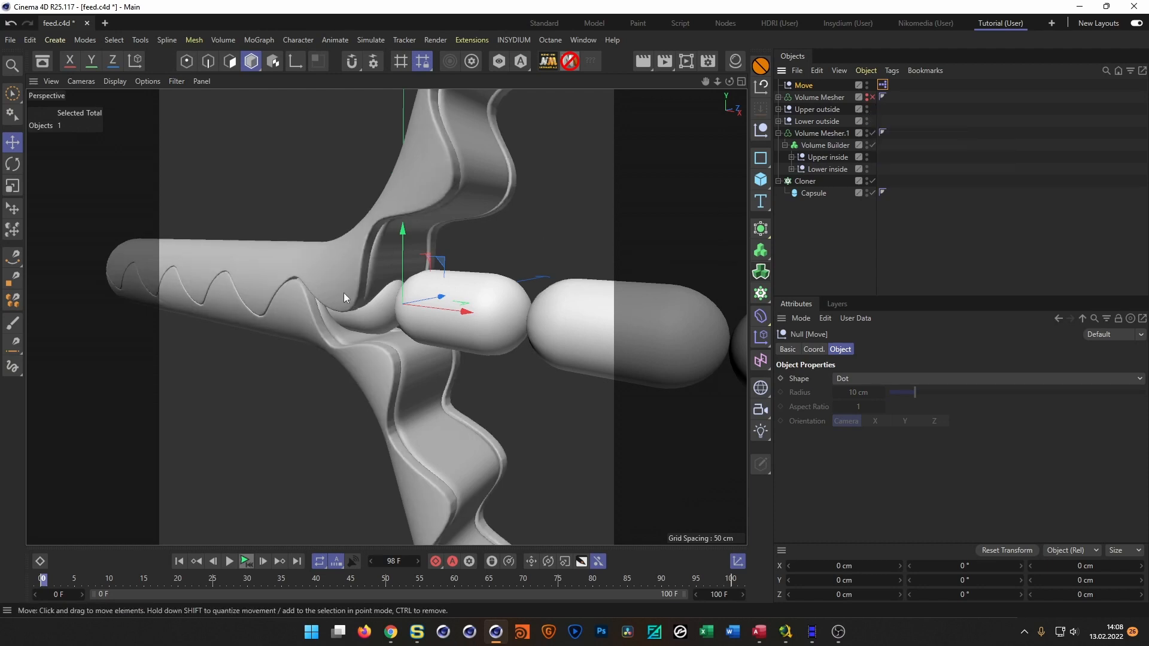
{"action": "scroll", "coordinate": [359, 290], "scroll_direction": "up", "scroll_amount": 3}
{"action": "left_click_drag", "start_coordinate": [379, 286], "coordinate": [468, 326], "text": "alt"}
{"action": "scroll", "coordinate": [271, 300], "scroll_direction": "up", "scroll_amount": 5}
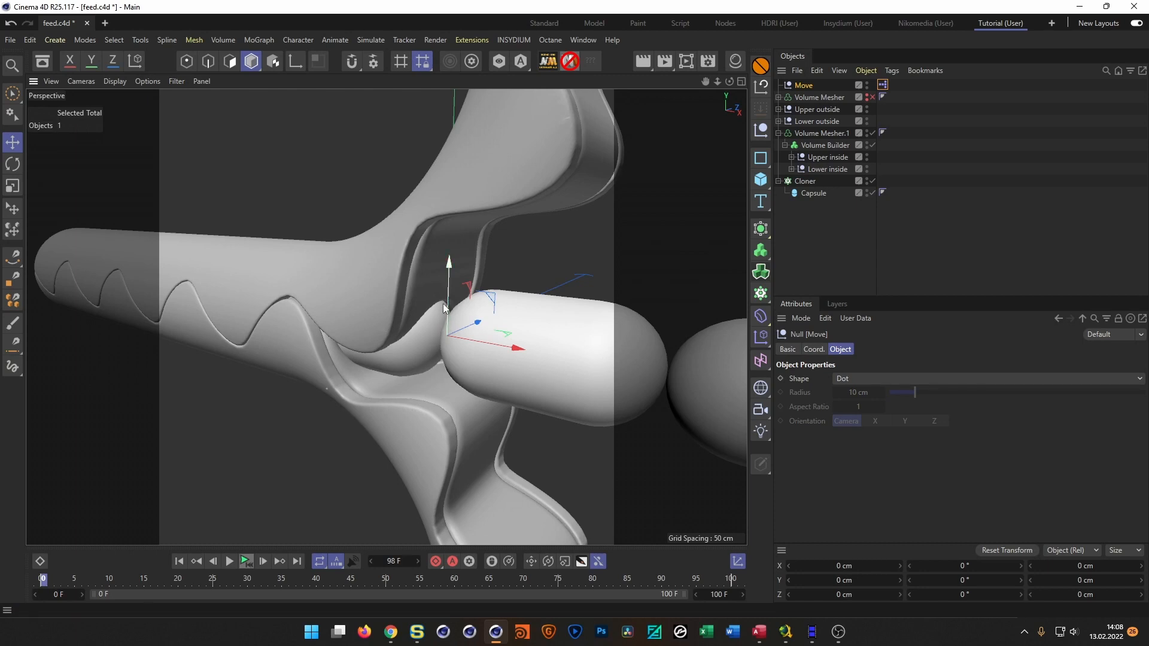
{"action": "left_click_drag", "start_coordinate": [393, 344], "coordinate": [451, 318], "text": "alt"}
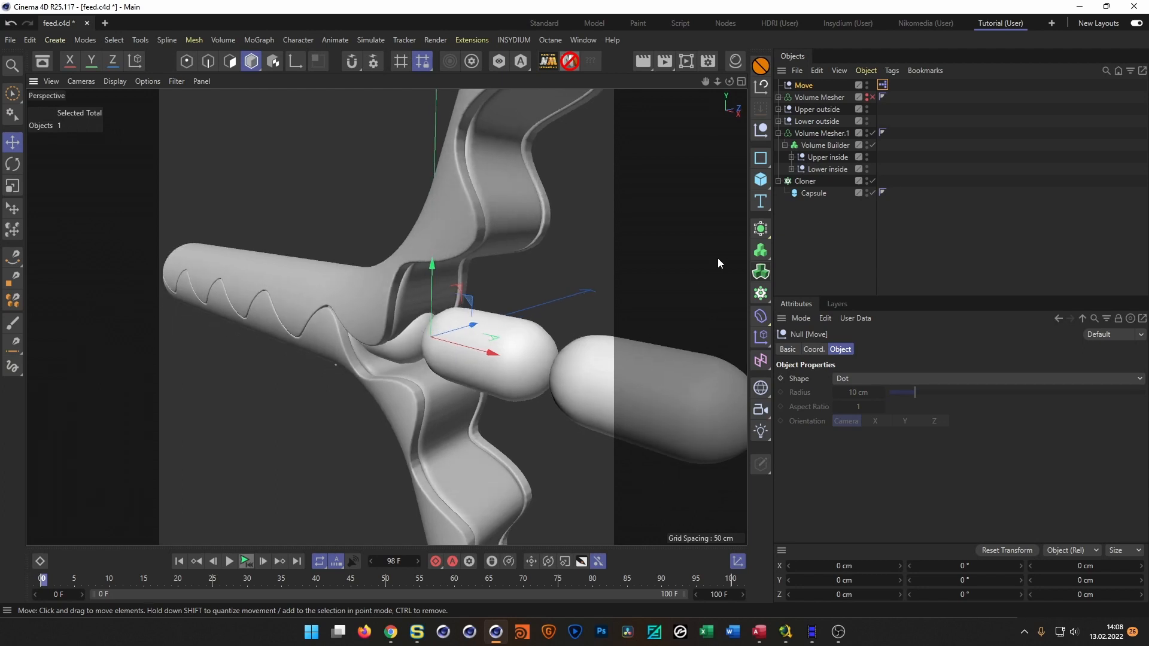
- Set the Cloner's first grid count to 11 and inspect the row of capsules at the split
{"action": "left_click", "coordinate": [806, 181]}
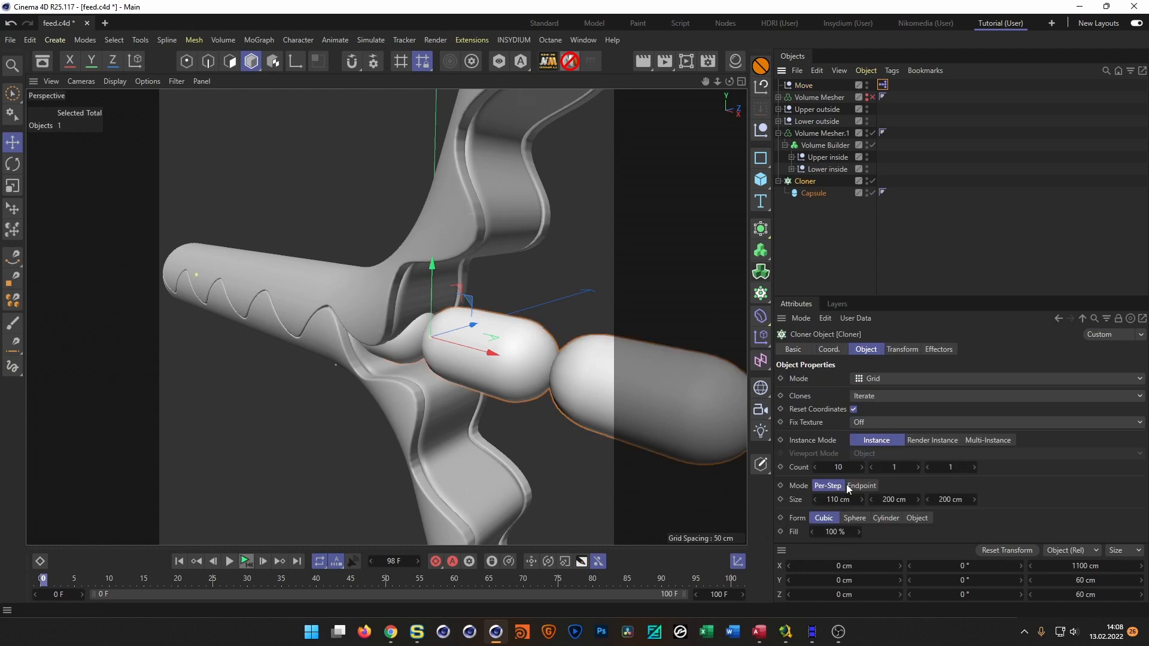
{"action": "left_click", "coordinate": [840, 467]}
{"action": "type", "text": "1"}
{"action": "key", "text": "Return"}
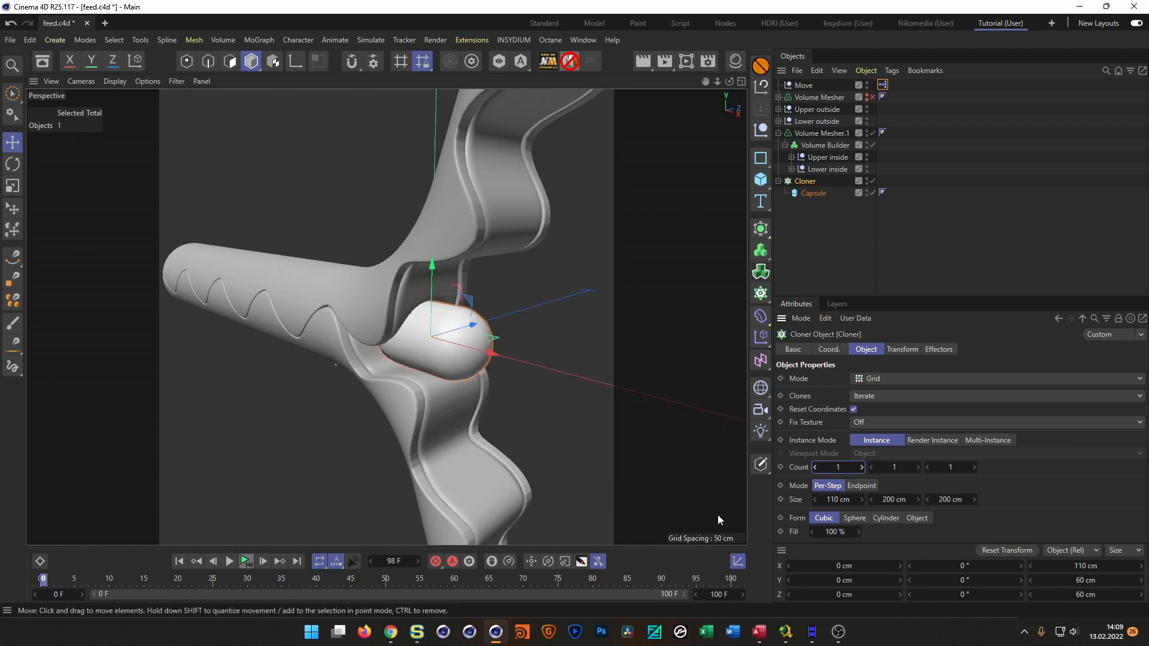
{"action": "left_click", "coordinate": [839, 468]}
{"action": "type", "text": "1"}
{"action": "key", "text": "Return"}
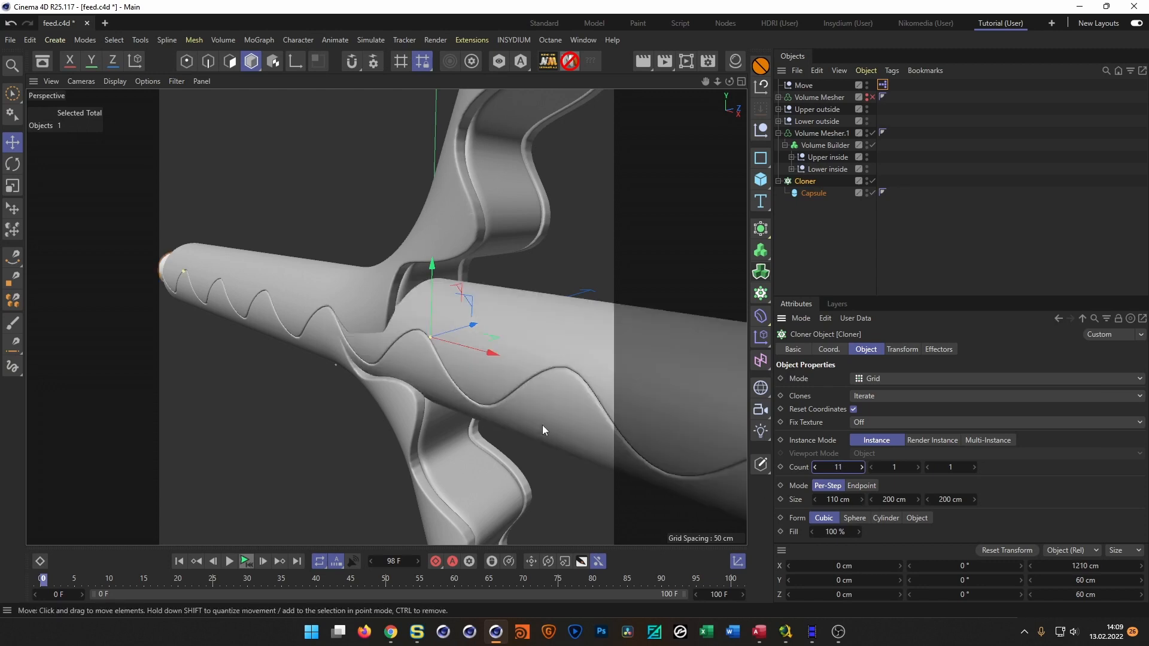
{"action": "left_click_drag", "start_coordinate": [436, 368], "coordinate": [408, 395], "text": "alt"}
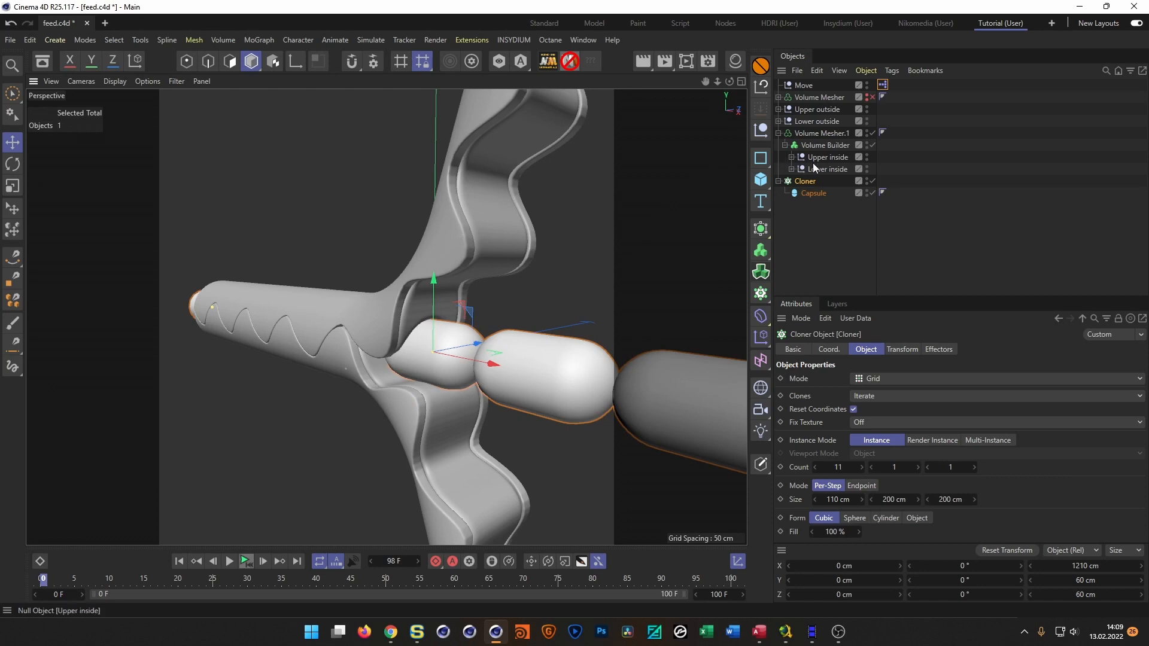
- Remove the linked Cloner from the Volume Builder's object list and place a copy of the Cloner inside the Volume Builder
{"action": "left_click", "coordinate": [826, 146]}
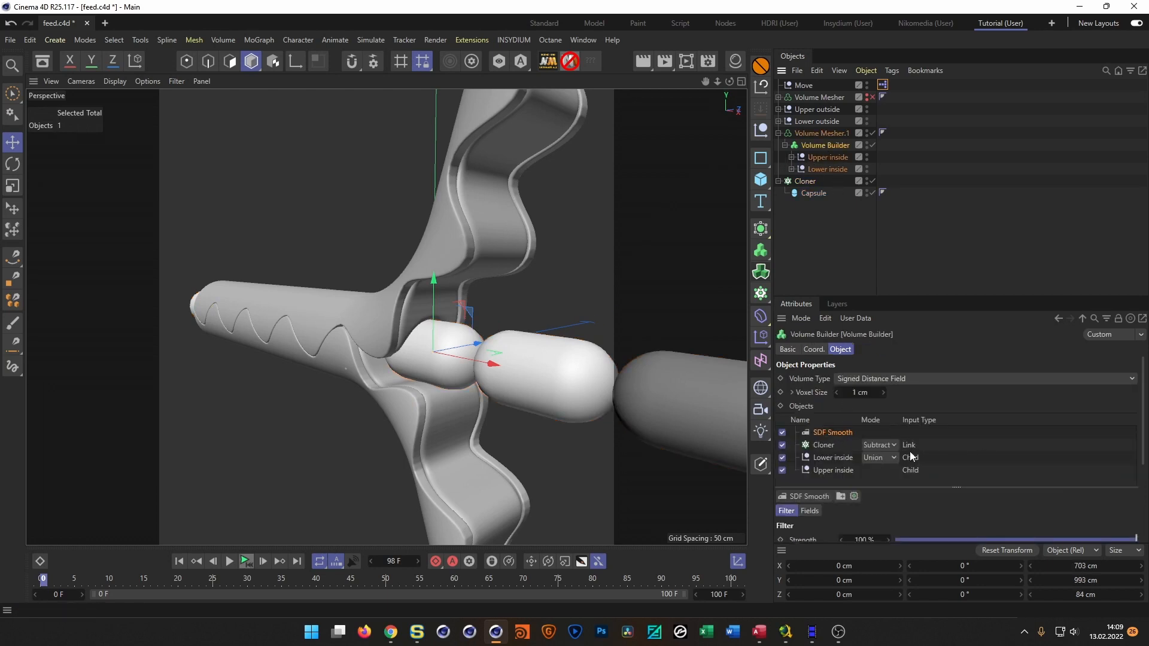
{"action": "left_click", "coordinate": [835, 447]}
{"action": "left_click", "coordinate": [856, 499]}
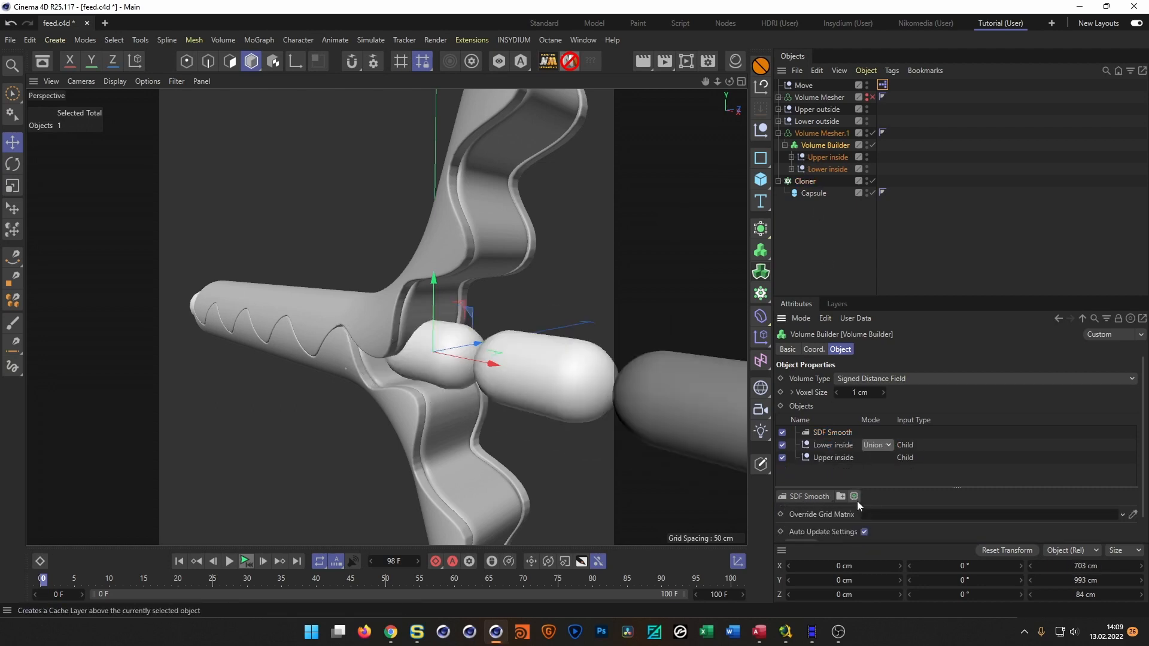
{"action": "left_click", "coordinate": [802, 181]}
{"action": "left_click_drag", "start_coordinate": [802, 181], "coordinate": [820, 156], "text": "ctrl"}
- Order the child Cloner beneath SDF Smooth in the Volume Builder's object list and set its mode to Subtract
{"action": "left_click", "coordinate": [824, 146]}
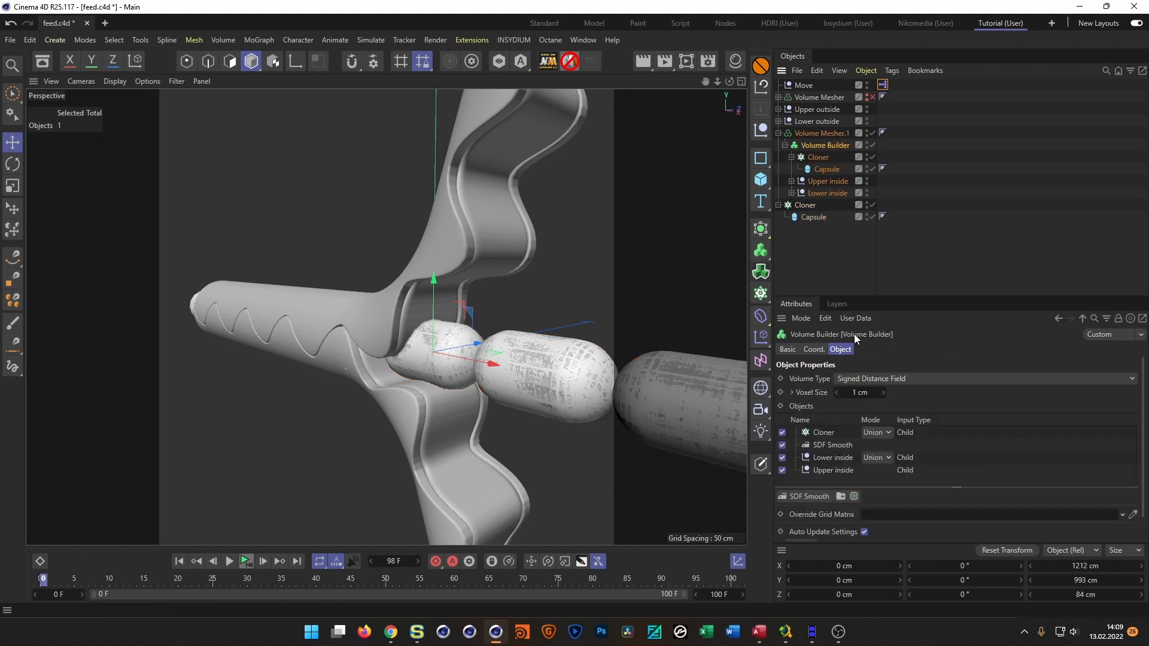
{"action": "left_click_drag", "start_coordinate": [838, 445], "coordinate": [834, 431]}
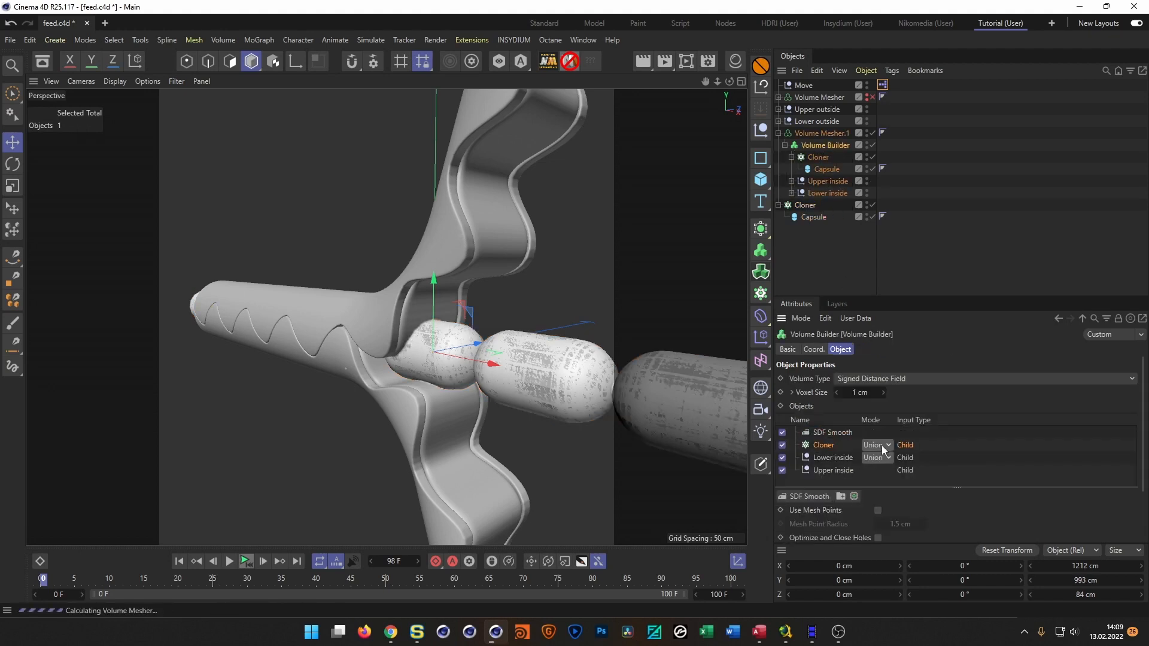
{"action": "left_click", "coordinate": [877, 446]}
{"action": "left_click", "coordinate": [880, 474]}
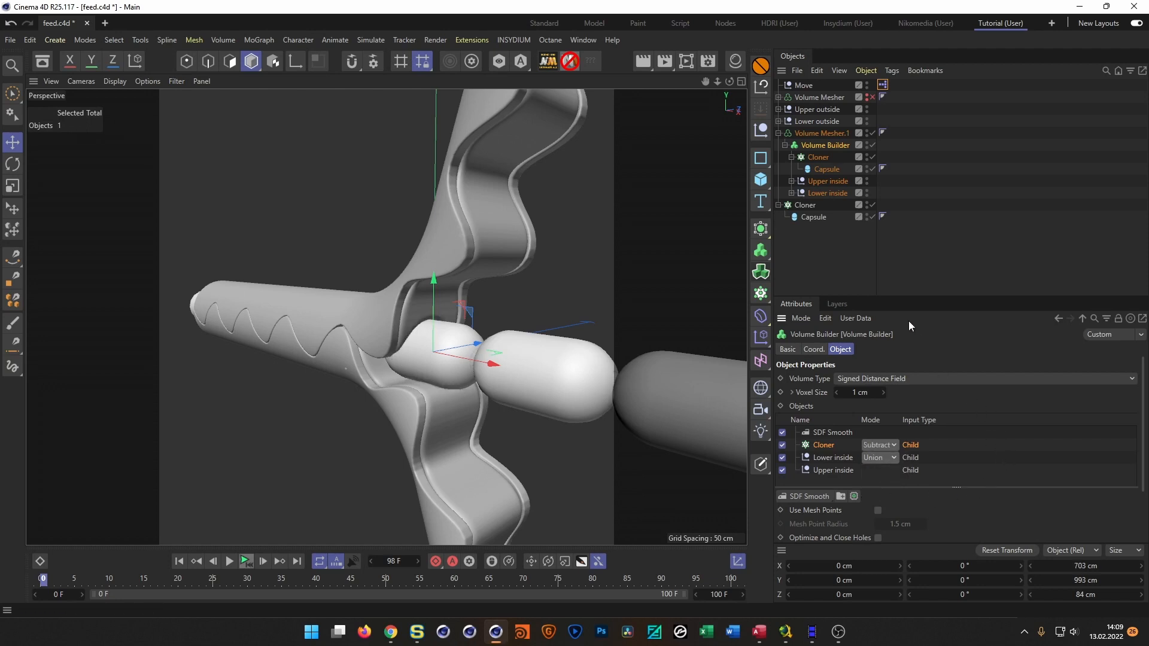
{"action": "left_click", "coordinate": [792, 157]}
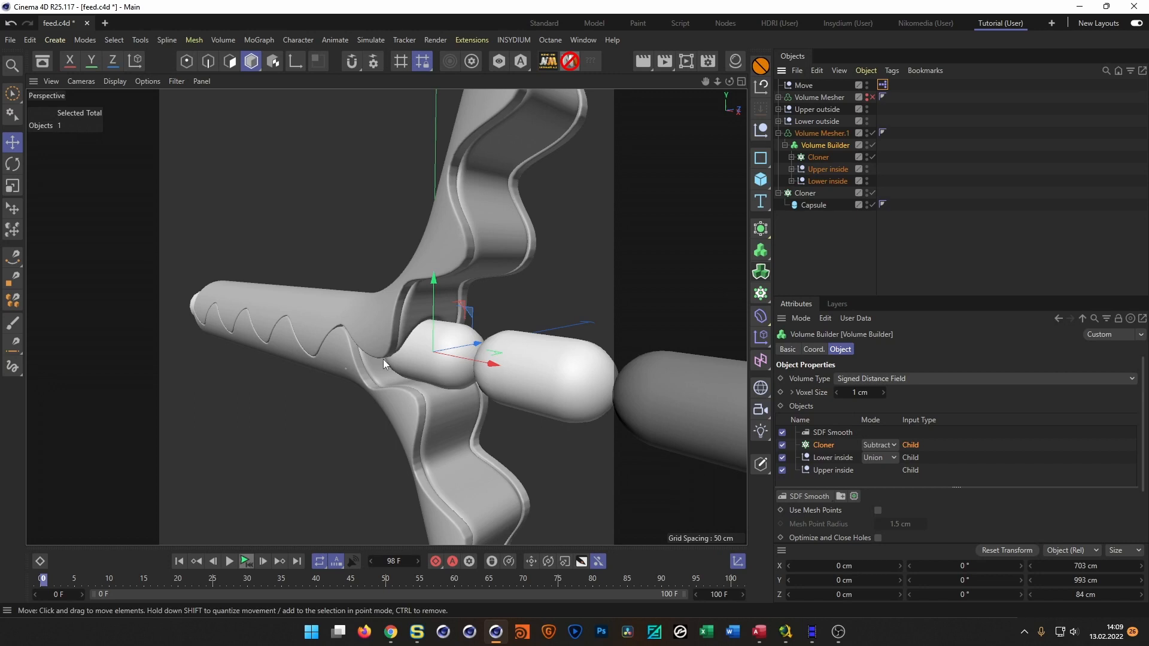
- Examine the split tube, its hollowed inner halves and the emerging capsules from several angles
{"action": "left_click_drag", "start_coordinate": [352, 361], "coordinate": [386, 354], "text": "alt"}
{"action": "right_click_drag", "start_coordinate": [385, 354], "coordinate": [426, 334], "text": "alt"}
{"action": "left_click_drag", "start_coordinate": [426, 334], "coordinate": [359, 358], "text": "alt"}
{"action": "mouse_move", "coordinate": [359, 358]}
{"action": "right_mouse_down", "text": "alt"}
{"action": "mouse_move", "coordinate": [397, 341]}
{"action": "mouse_move", "coordinate": [480, 336]}
{"action": "mouse_move", "coordinate": [419, 357]}
{"action": "right_mouse_up", "text": "alt"}
{"action": "mouse_move", "coordinate": [419, 357]}
{"action": "left_mouse_down", "text": "alt"}
{"action": "mouse_move", "coordinate": [468, 371]}
{"action": "mouse_move", "coordinate": [307, 340]}
{"action": "left_mouse_up", "text": "alt"}
{"action": "right_click_drag", "start_coordinate": [307, 340], "coordinate": [367, 289], "text": "alt"}
{"action": "left_click_drag", "start_coordinate": [368, 288], "coordinate": [364, 297], "text": "alt"}
{"action": "middle_click_drag", "start_coordinate": [364, 320], "coordinate": [439, 361], "text": "alt"}
- Save the scene and play the split animation briefly, stopping it with a rewind to the start
{"action": "key", "text": "ctrl+s"}
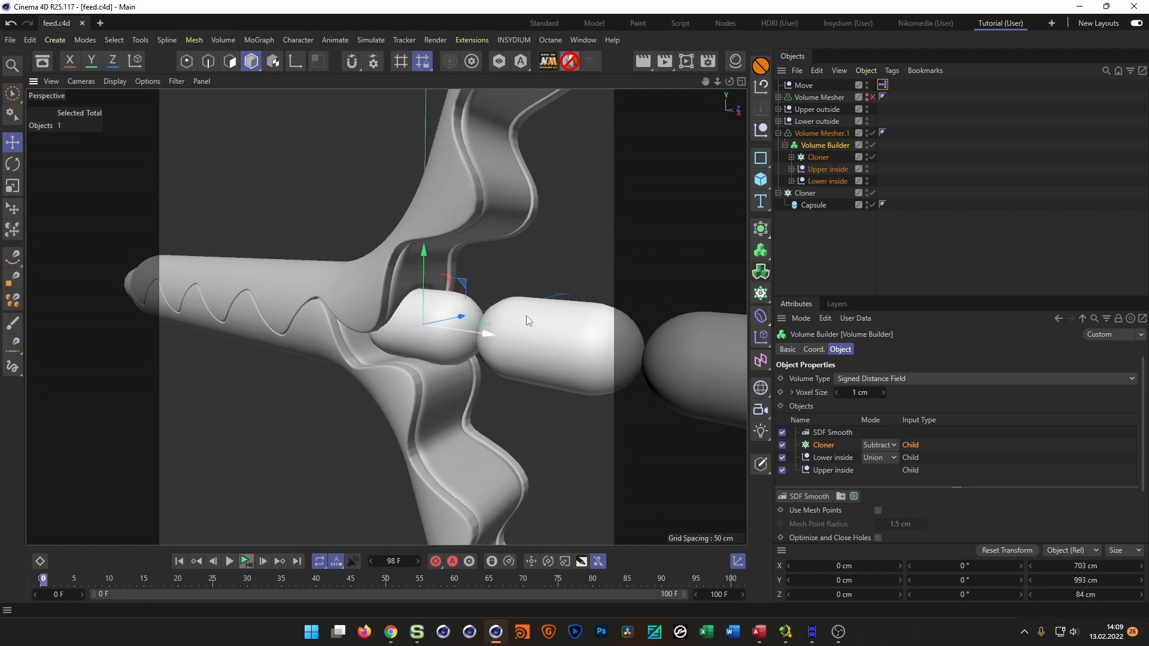
{"action": "left_click", "coordinate": [245, 561]}
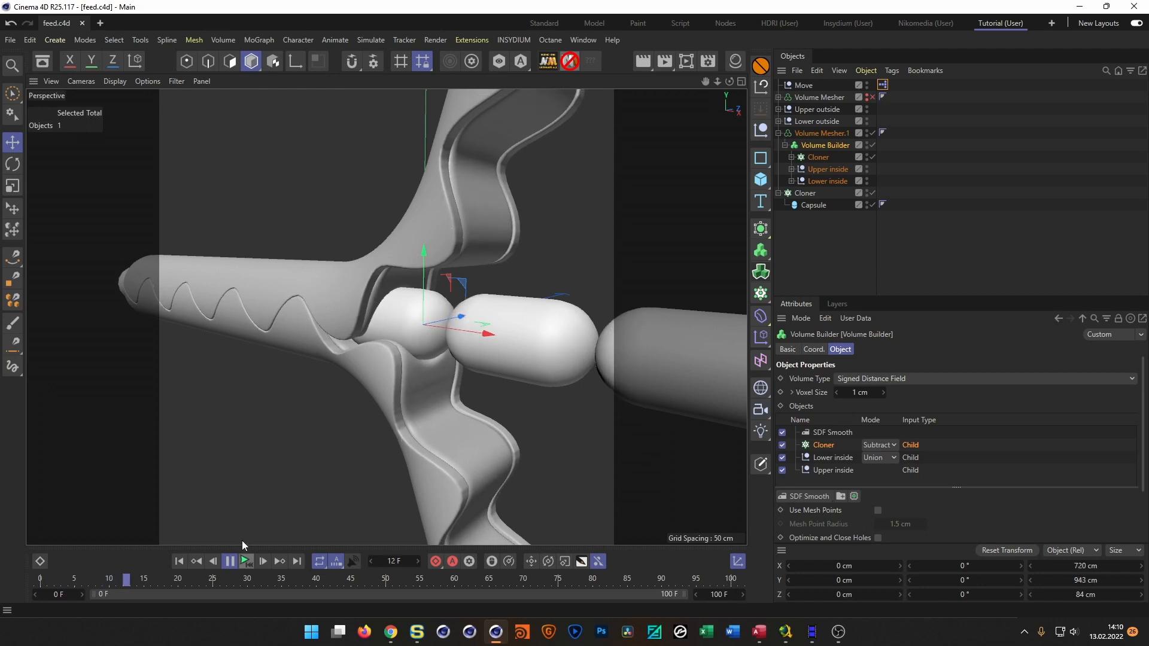
{"action": "left_click", "coordinate": [245, 562]}
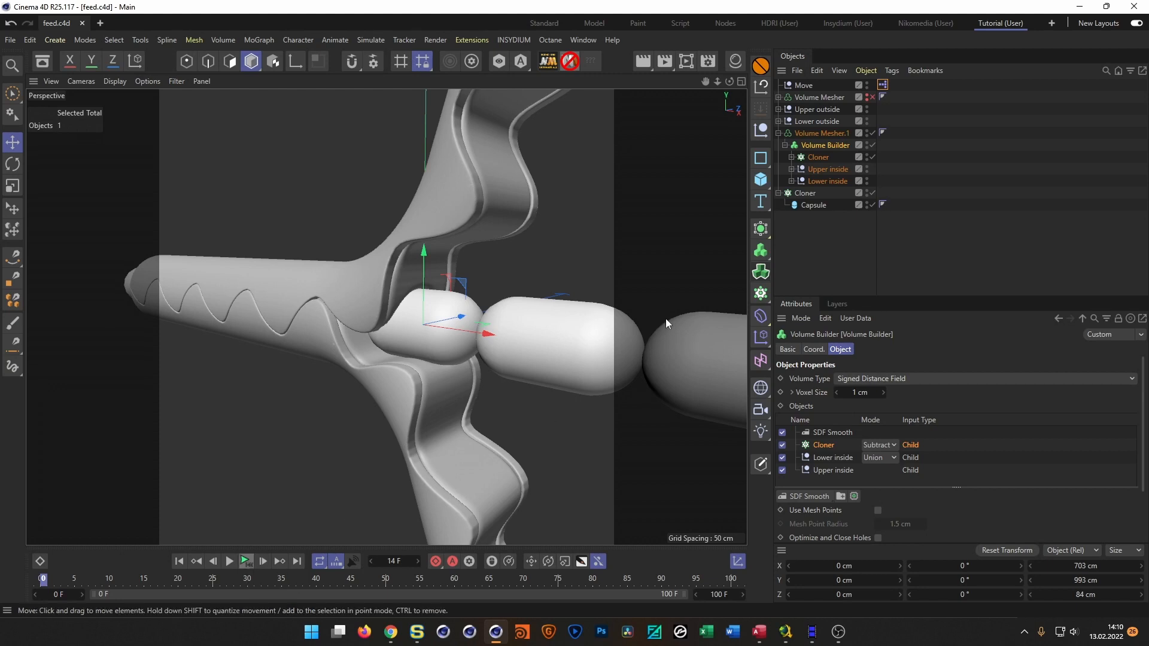
- Bake Volume Mesher.1 as Alembic to the file Volume_Mesher_1.abc
{"action": "left_click", "coordinate": [779, 134]}
{"action": "left_click", "coordinate": [818, 133]}
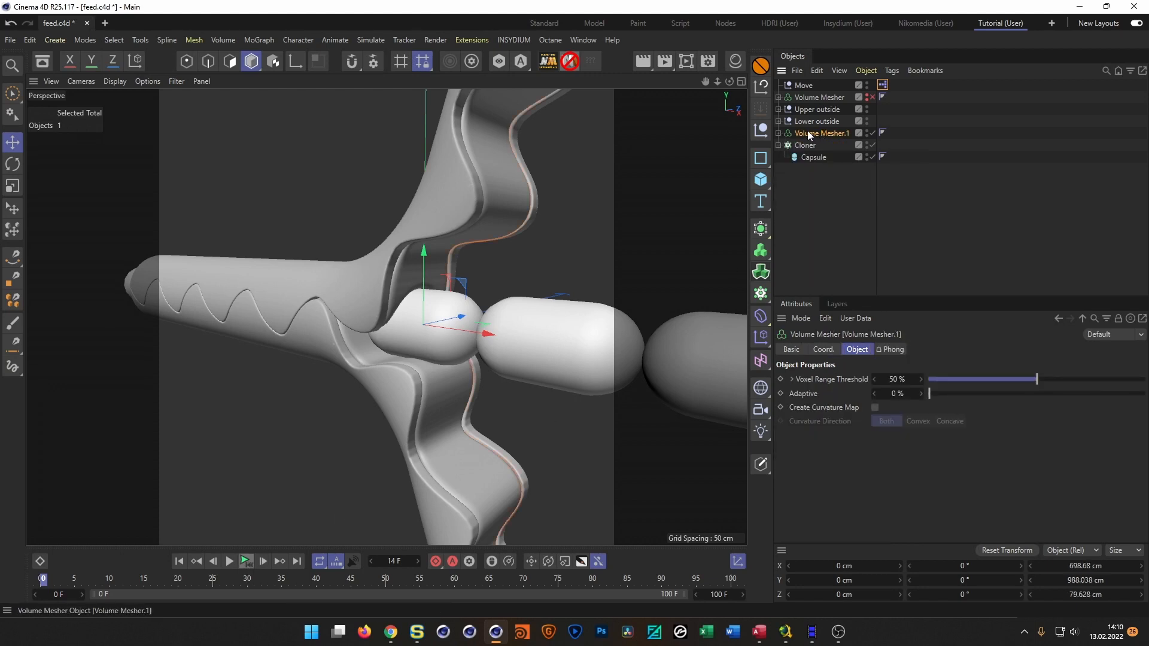
{"action": "right_click", "coordinate": [807, 132]}
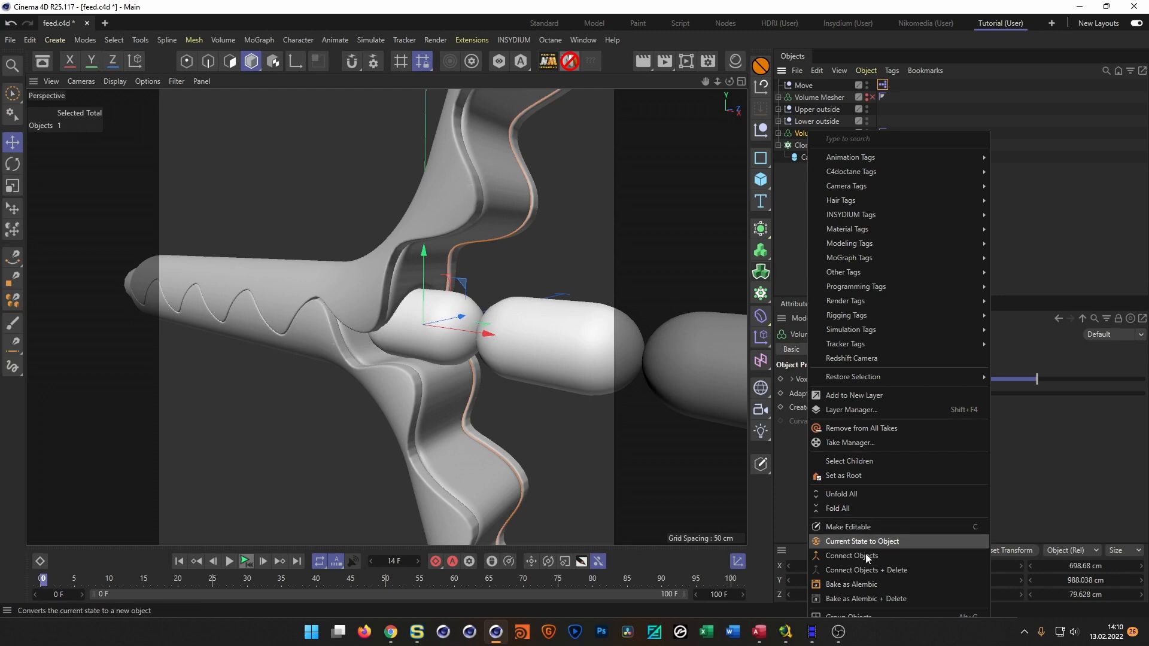
{"action": "left_click", "coordinate": [857, 587]}
{"action": "left_click_drag", "start_coordinate": [857, 560], "coordinate": [975, 455]}
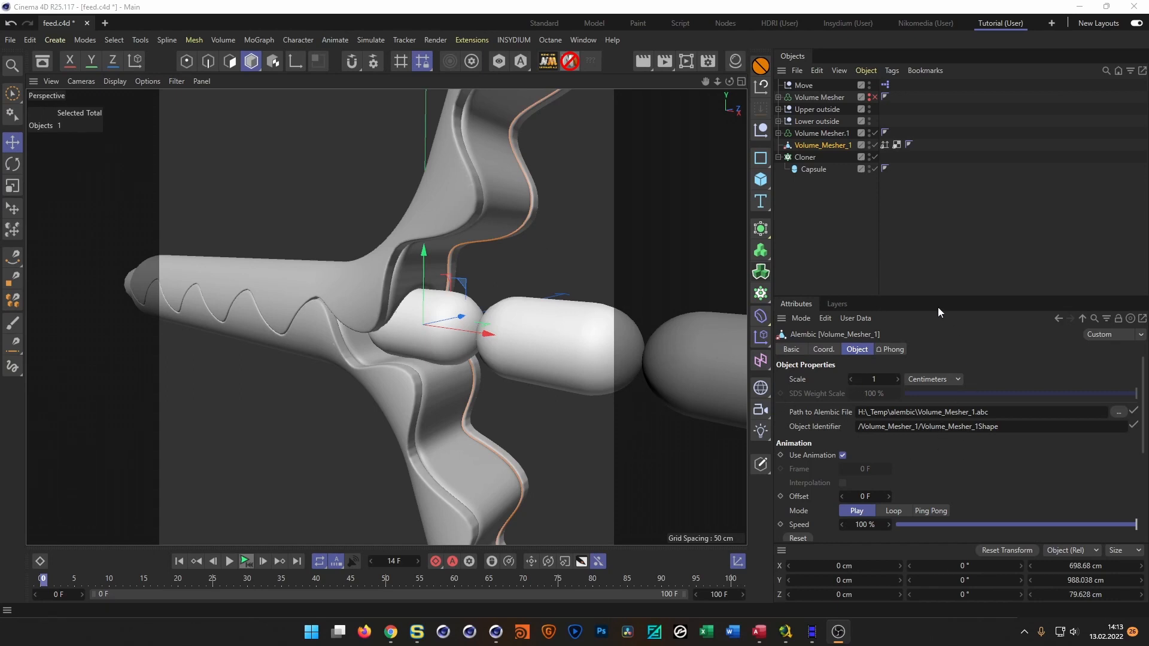
- Disable the original Volume Mesher.1 together with its Volume Builder, hide it, and collapse its hierarchy
{"action": "left_click", "coordinate": [778, 133]}
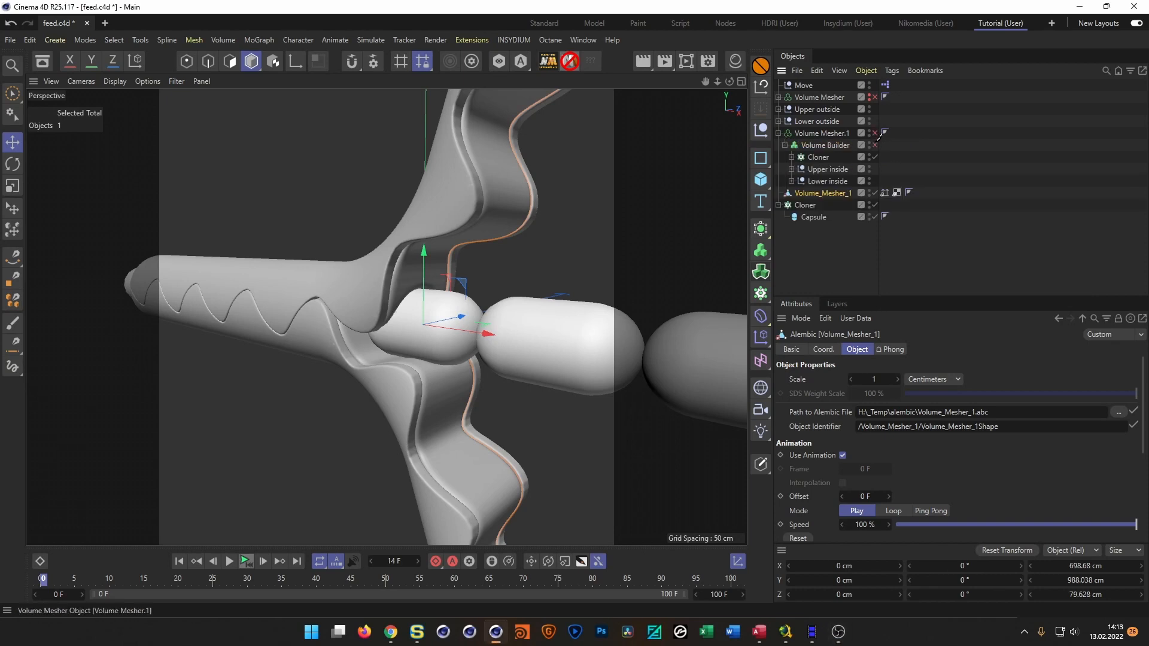
{"action": "left_click", "coordinate": [874, 157]}
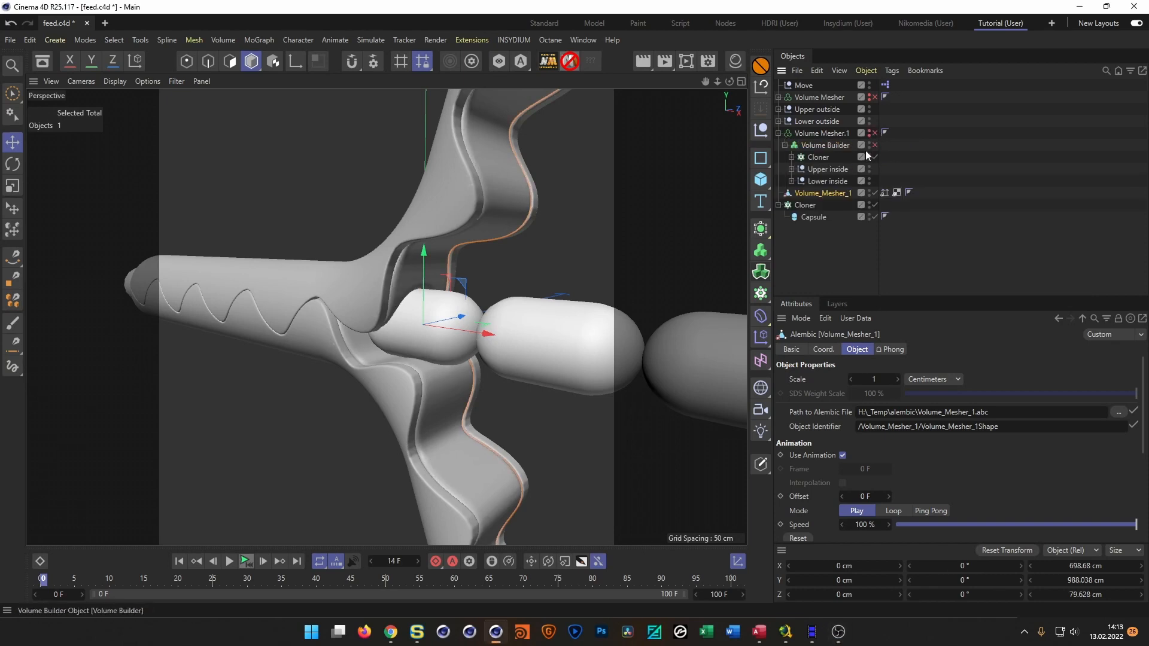
{"action": "left_click", "coordinate": [779, 133]}
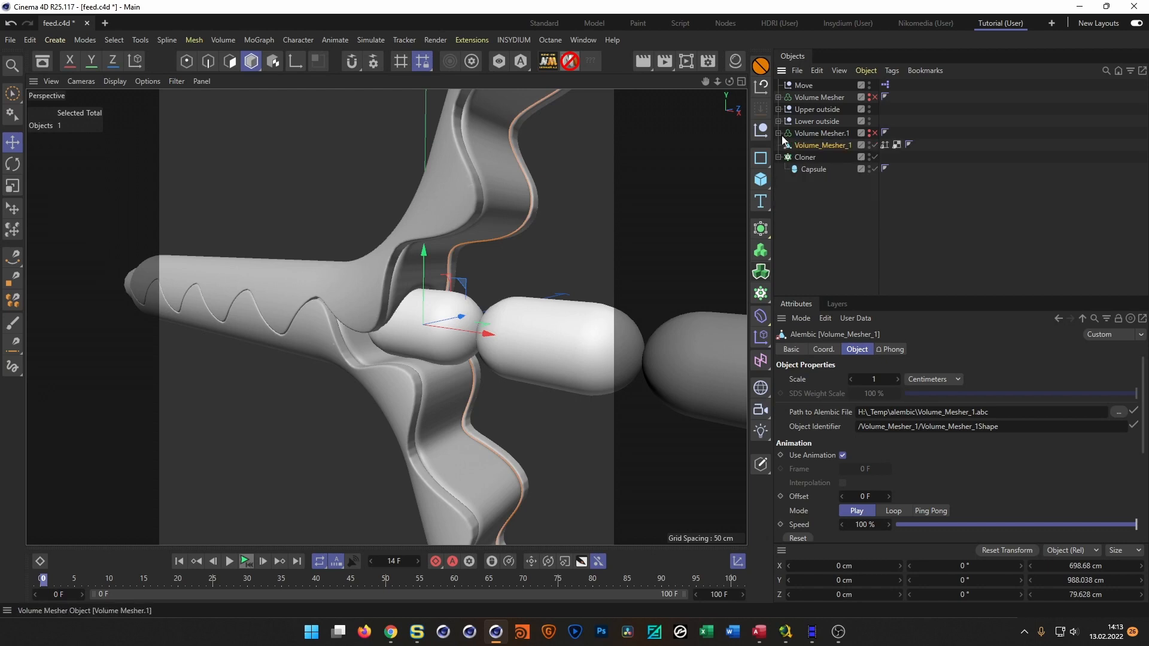
- Play back the baked Alembic animation to check its speed and motion, and rewind it
{"action": "left_click", "coordinate": [246, 562]}
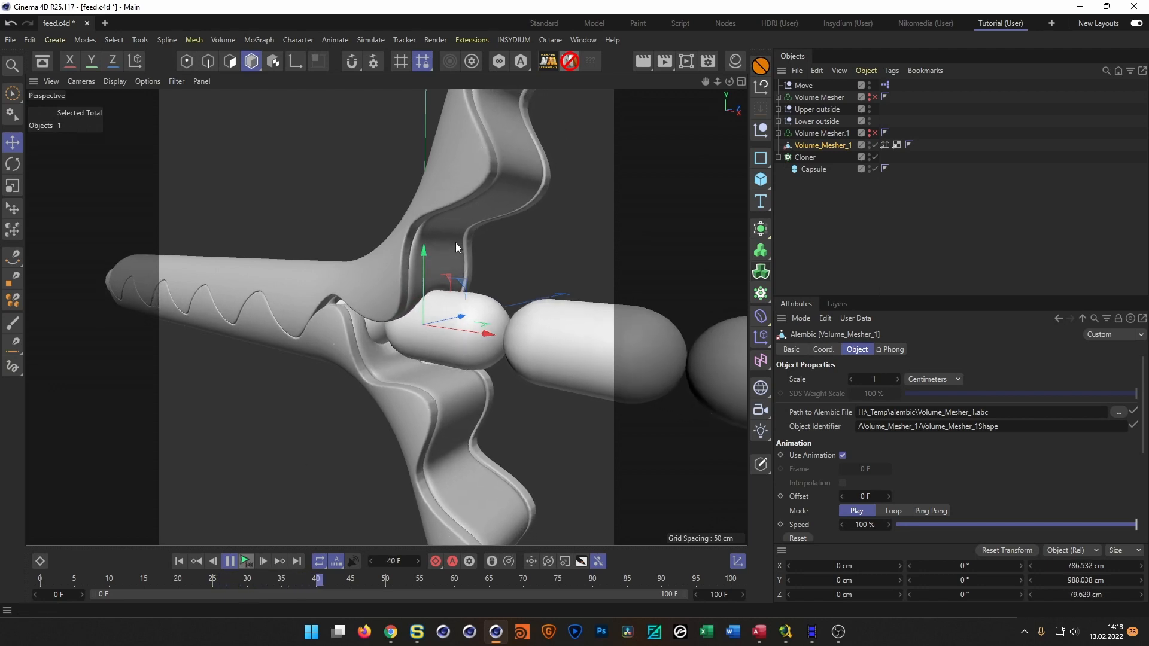
{"action": "left_click", "coordinate": [245, 563]}
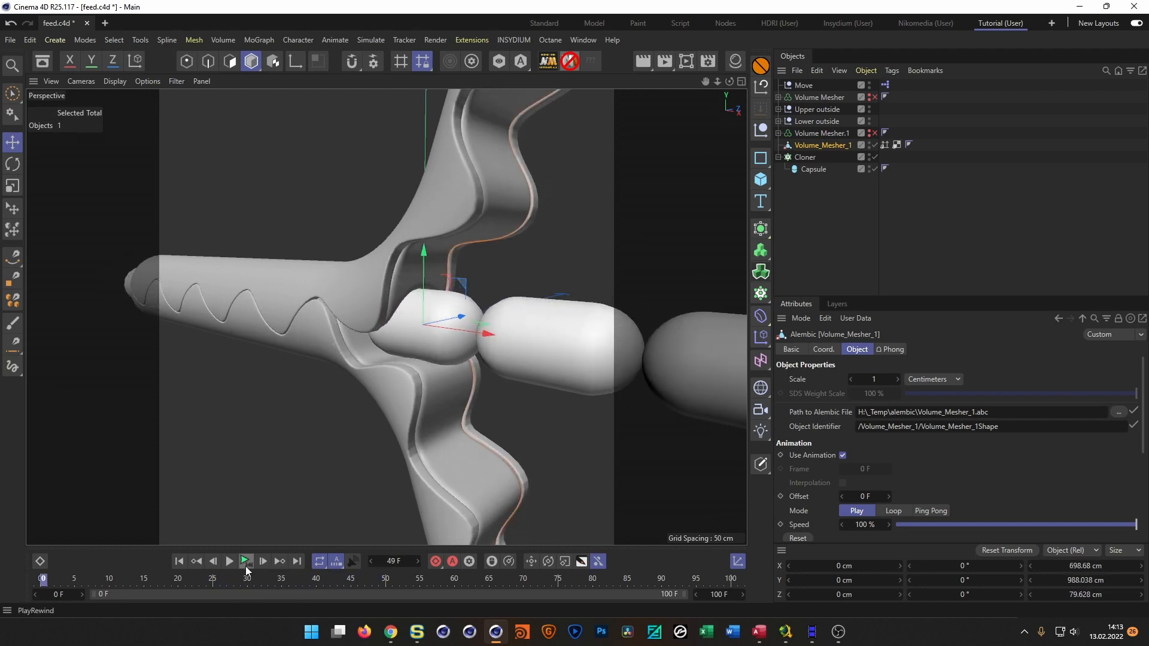
{"action": "left_click", "coordinate": [245, 561]}
- Add a Smoothing deformer as a child of the baked Alembic object Volume_Mesher_1
{"action": "left_click", "coordinate": [763, 315]}
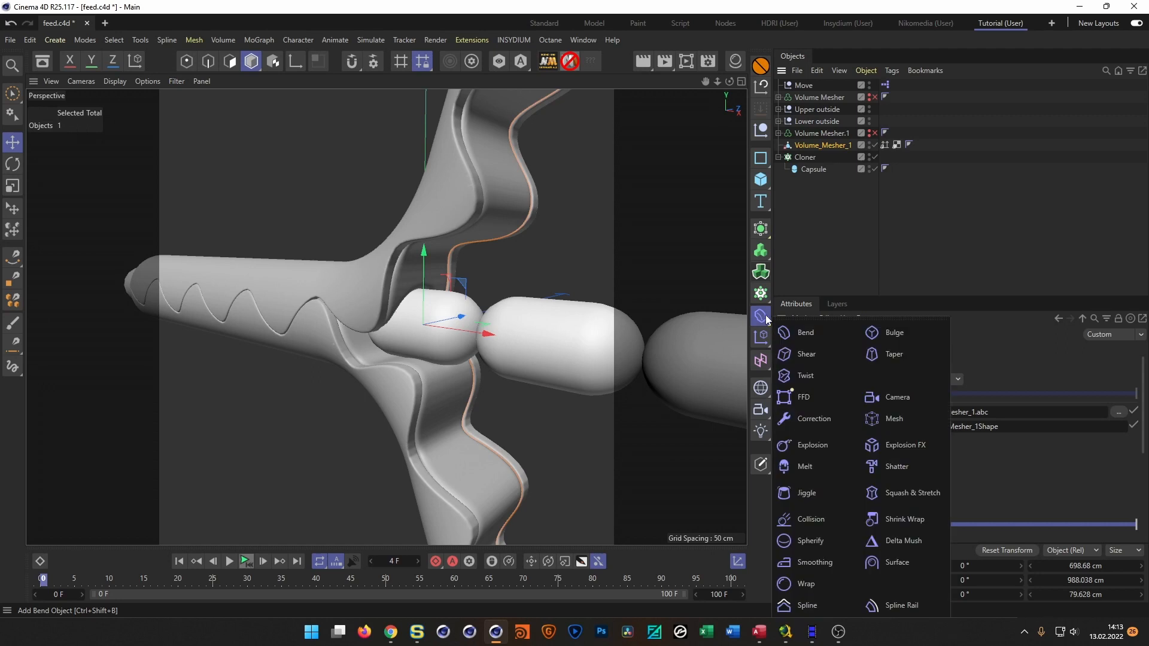
{"action": "left_click", "coordinate": [805, 563]}
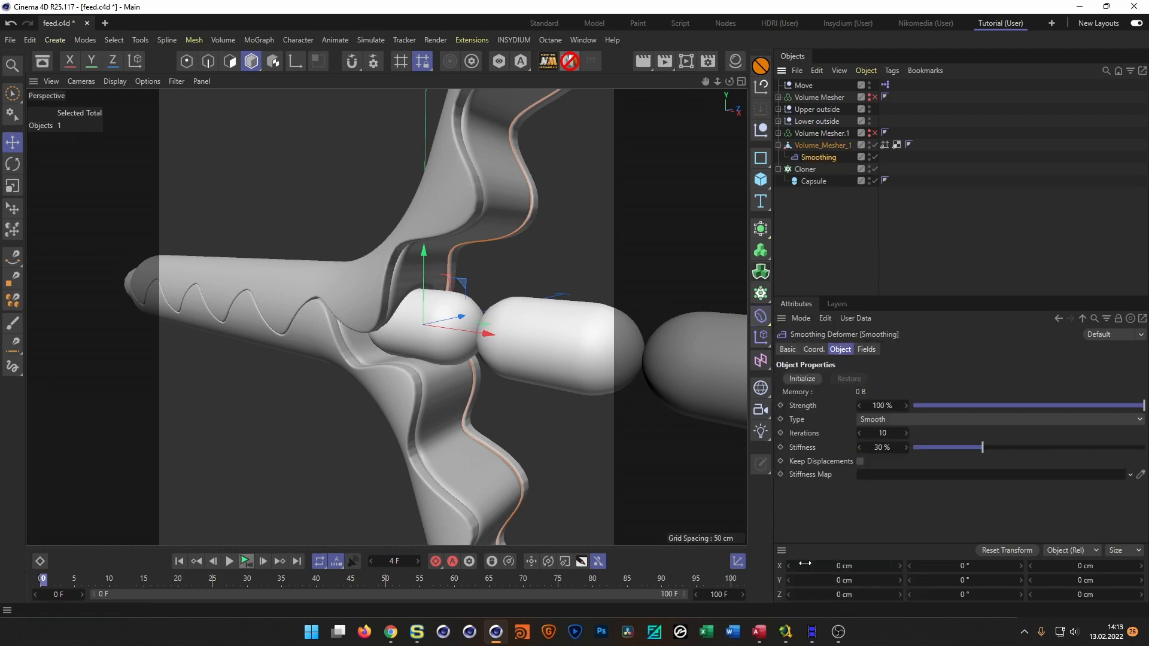
{"action": "scroll", "coordinate": [533, 221], "scroll_direction": "up", "scroll_amount": 5}
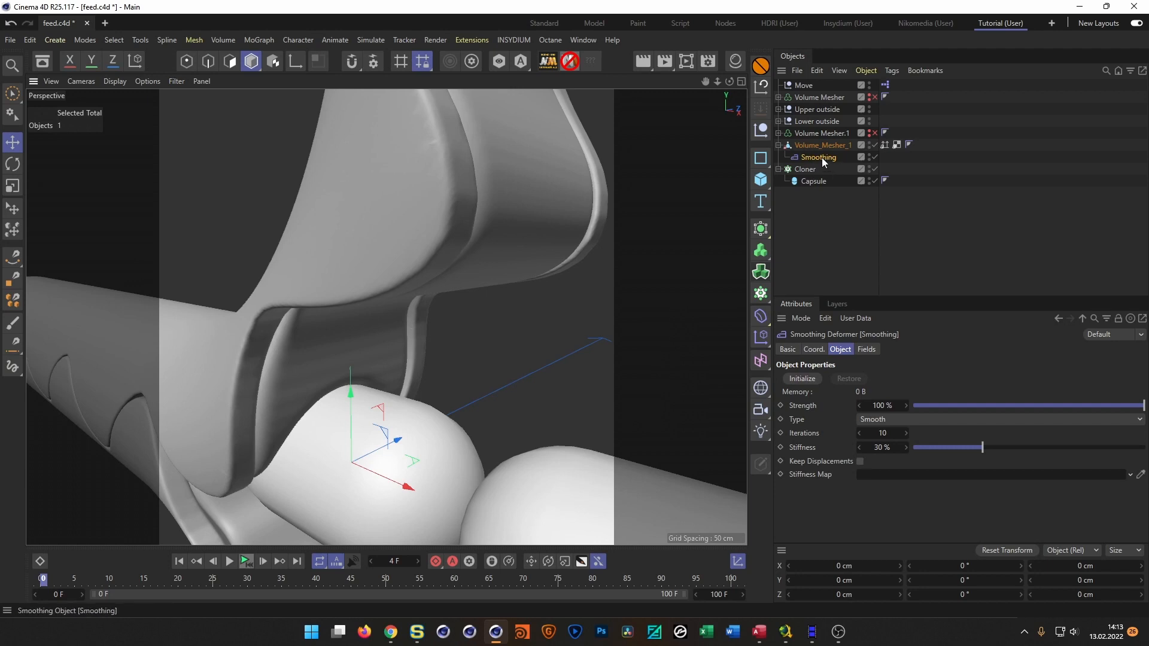
- Set the Smoothing deformer's stiffness to 0 % and iterations to 50, and inspect the smoothed inner surfaces
{"action": "type", "text": "0"}
{"action": "key", "text": "Return"}
{"action": "left_click", "coordinate": [884, 434]}
{"action": "type", "text": "50"}
{"action": "key", "text": "Return"}
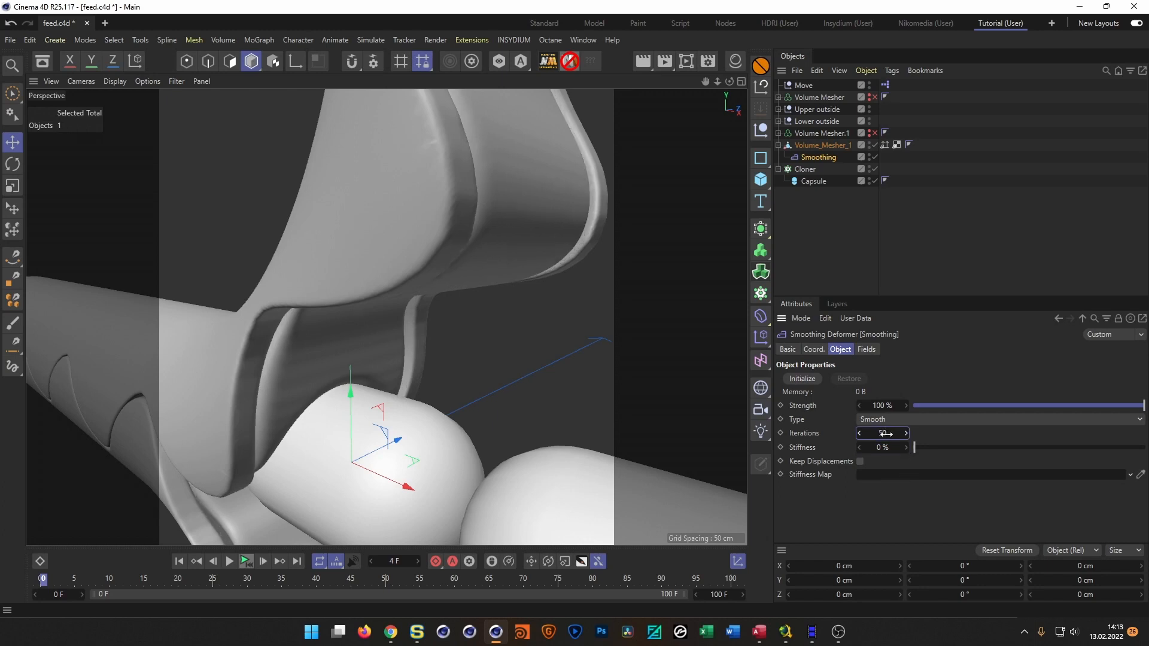
{"action": "left_click_drag", "start_coordinate": [287, 367], "coordinate": [314, 350], "text": "alt"}
{"action": "right_click_drag", "start_coordinate": [314, 350], "coordinate": [357, 327], "text": "alt"}
{"action": "left_click_drag", "start_coordinate": [358, 327], "coordinate": [485, 323], "text": "alt"}
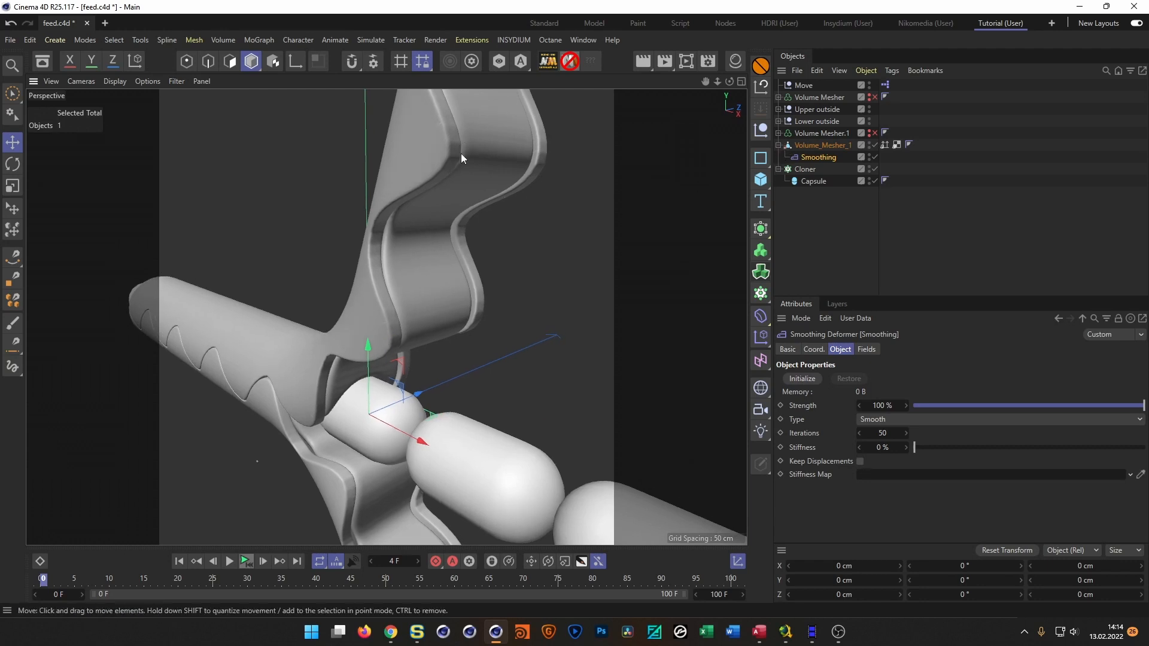
- Rename the baked Alembic object as Inside
{"action": "double_click", "coordinate": [813, 145]}
{"action": "type", "text": "In"}
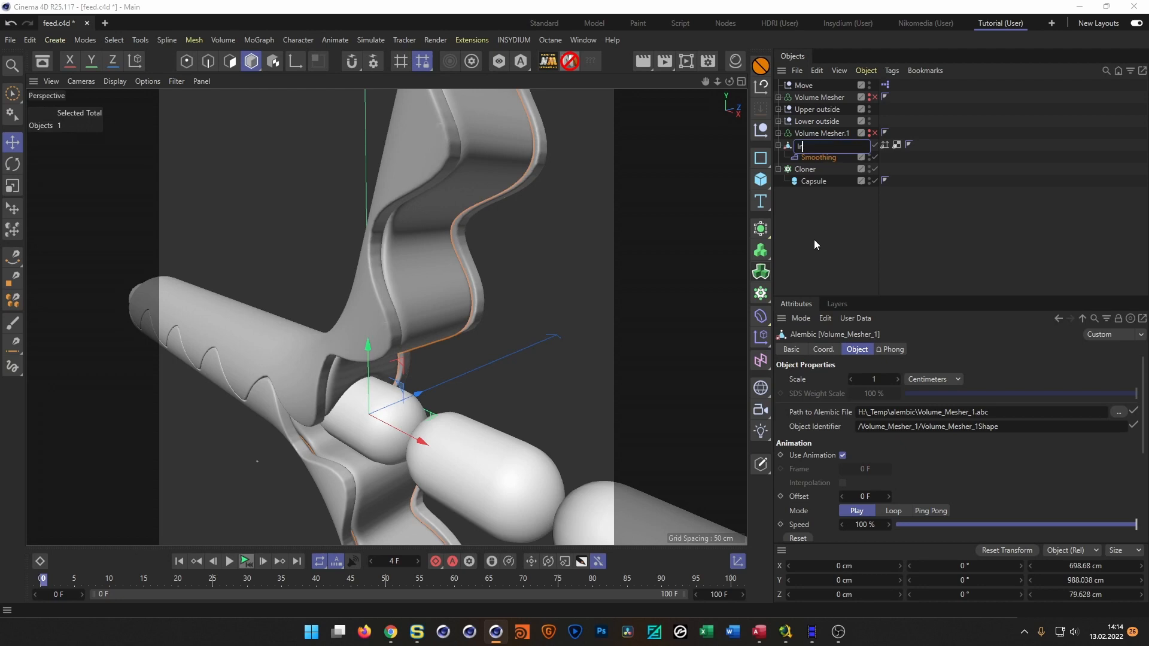
{"action": "type", "text": "side"}
{"action": "key", "text": "Return"}
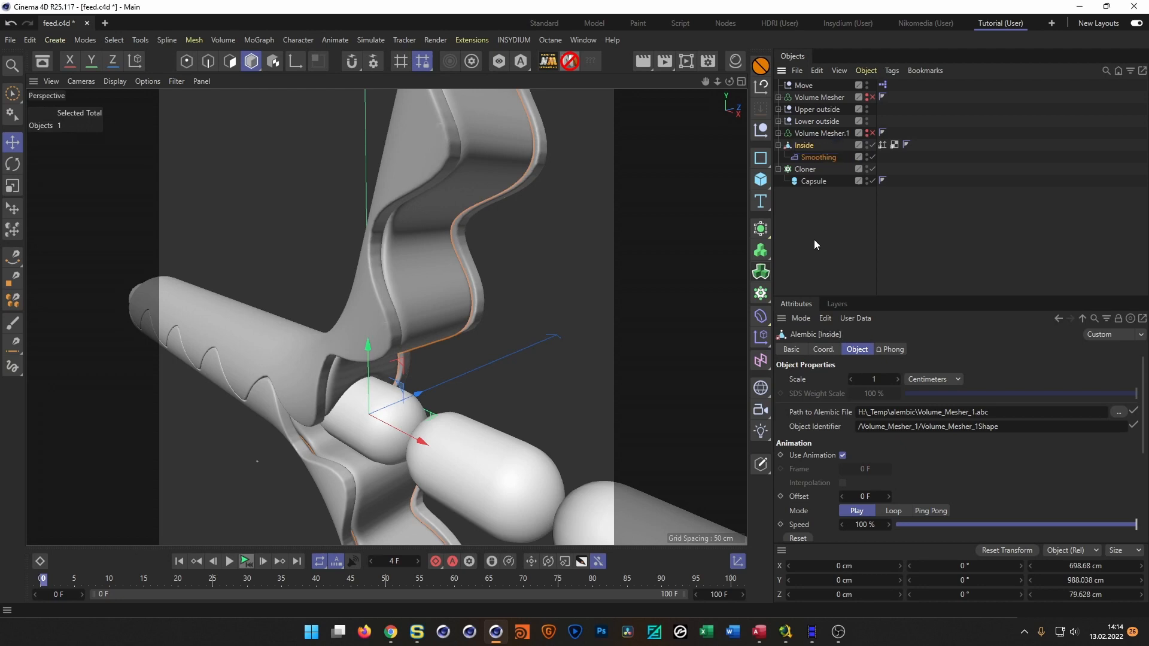
- Rename the disabled Volume Mesher.1 as Inside and save the scene
{"action": "left_click", "coordinate": [806, 133]}
{"action": "double_click", "coordinate": [813, 134]}
{"action": "type", "text": "Insu"}
{"action": "type", "text": "e"}
{"action": "key", "text": "Return"}
{"action": "key", "text": "ctrl+s"}
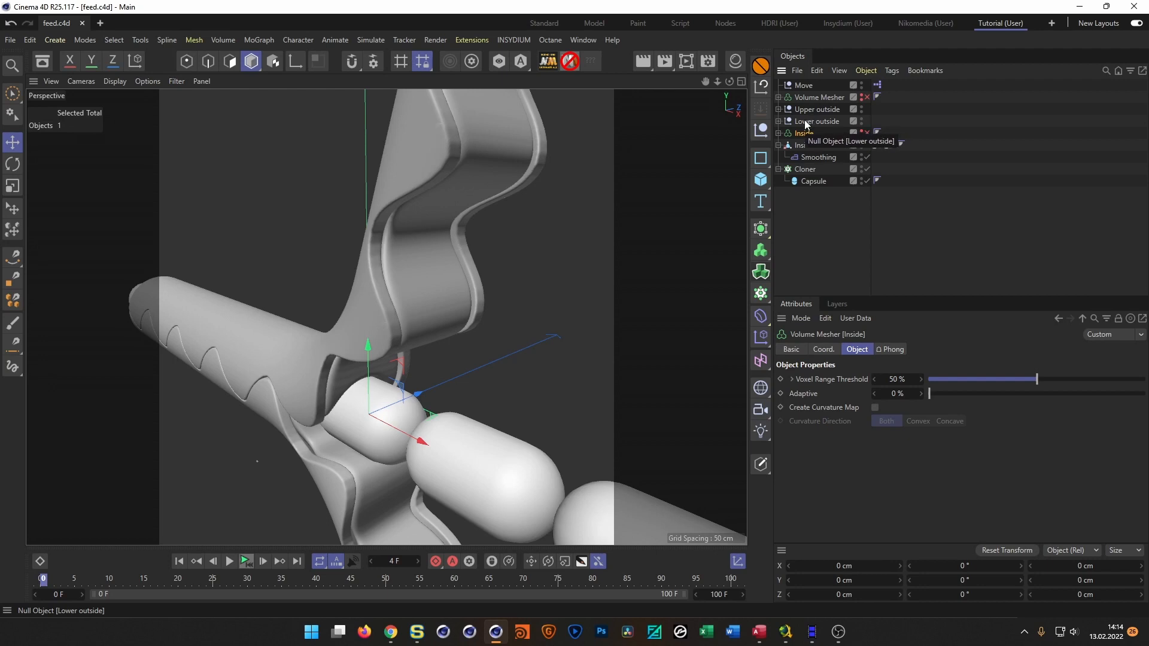
- Group the Upper outside and Lower outside nulls under one new null
{"action": "left_click", "coordinate": [794, 122]}
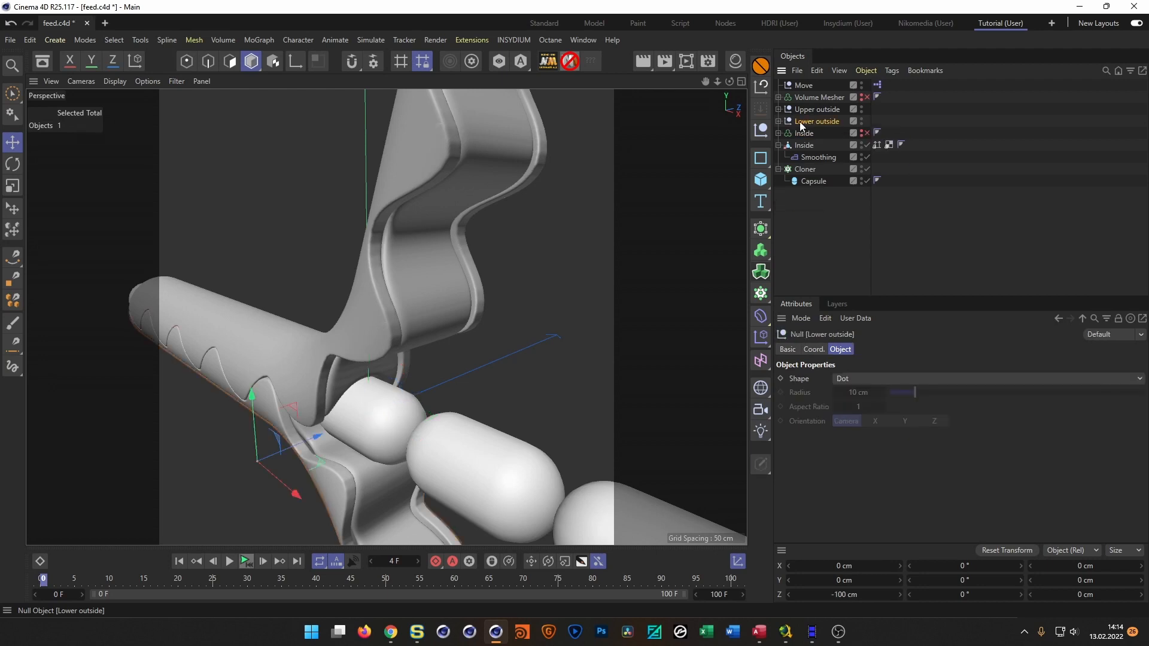
{"action": "left_click", "coordinate": [806, 110], "text": "ctrl"}
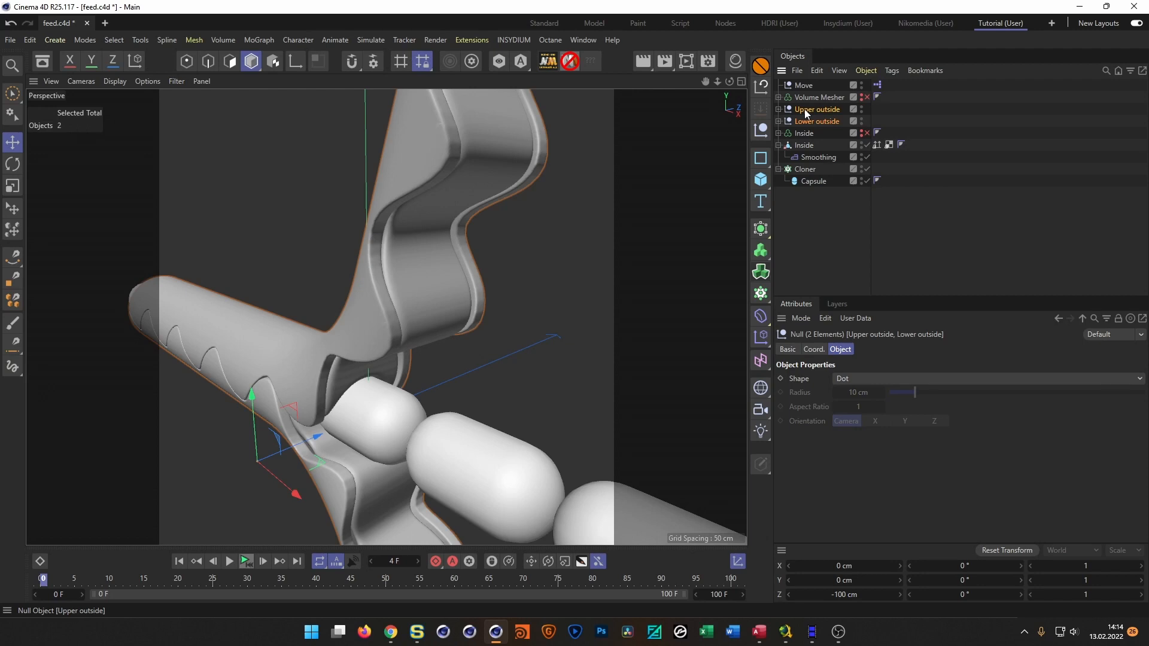
{"action": "key", "text": "alt+g"}
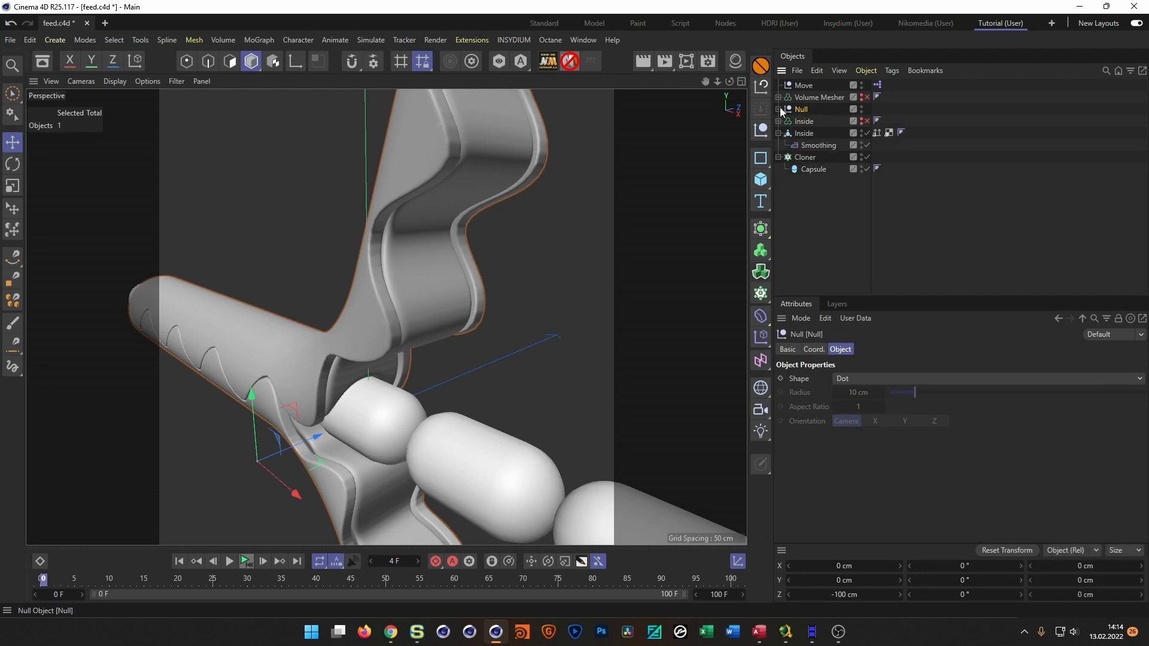
- Copy the Smoothing deformer from the baked Inside object into the null that groups the upper and lower outside halves
{"action": "left_click", "coordinate": [780, 110]}
{"action": "left_click", "coordinate": [818, 169]}
{"action": "left_click_drag", "start_coordinate": [824, 161], "coordinate": [810, 117]}
{"action": "left_click_drag", "start_coordinate": [380, 334], "coordinate": [472, 313], "text": "alt"}
{"action": "left_click", "coordinate": [821, 113]}
{"action": "left_click", "coordinate": [826, 182]}
- Set the outer group's Smoothing iterations to 20 and inspect the edges of the outer halves up close
{"action": "left_click", "coordinate": [886, 433]}
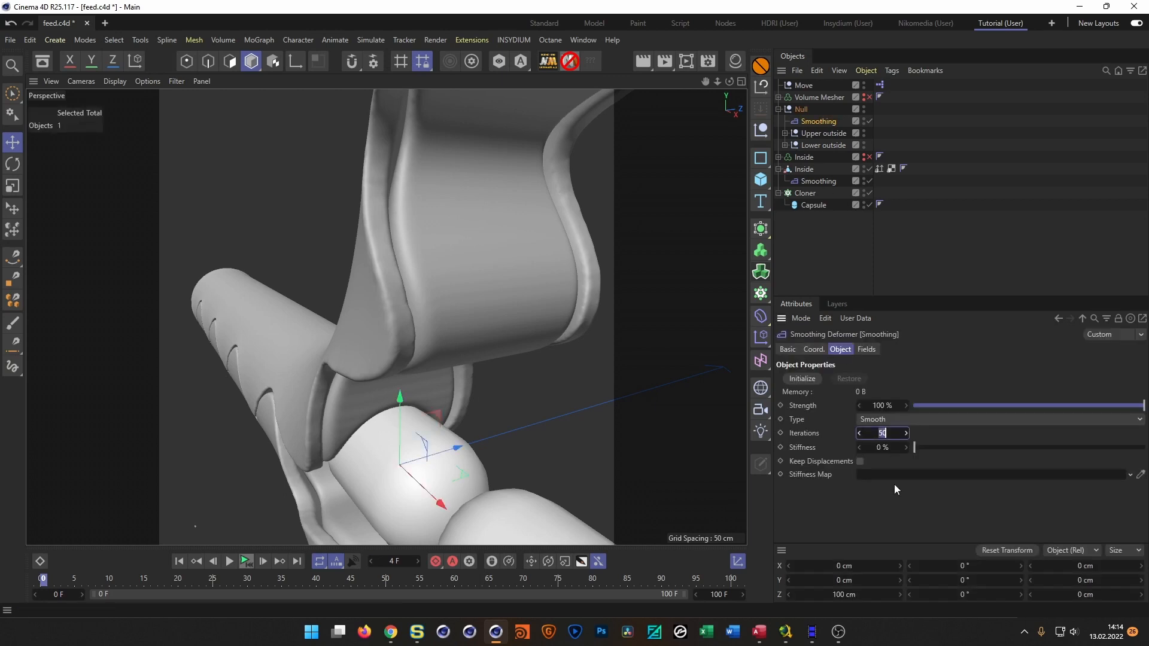
{"action": "type", "text": "20"}
{"action": "key", "text": "Return"}
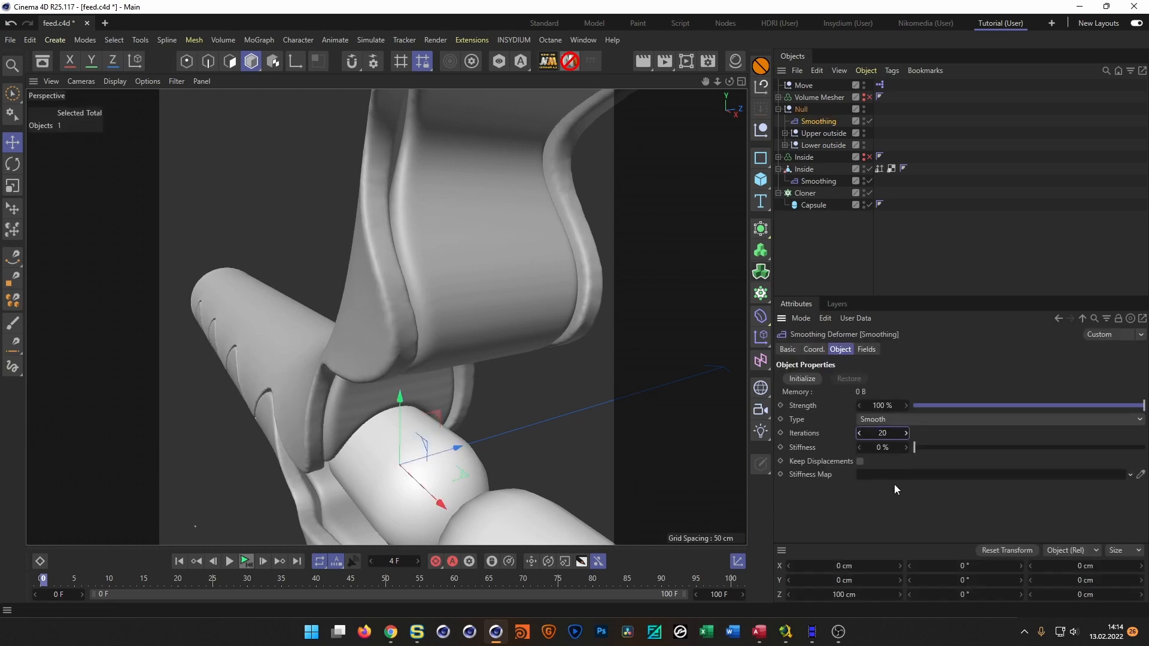
{"action": "mouse_move", "coordinate": [425, 355]}
{"action": "left_mouse_down", "text": "alt"}
{"action": "mouse_move", "coordinate": [286, 392]}
{"action": "mouse_move", "coordinate": [368, 353]}
{"action": "mouse_move", "coordinate": [313, 368]}
{"action": "mouse_move", "coordinate": [365, 384]}
{"action": "mouse_move", "coordinate": [448, 352]}
{"action": "mouse_move", "coordinate": [431, 351]}
{"action": "left_mouse_up", "text": "alt"}
{"action": "right_click_drag", "start_coordinate": [431, 351], "coordinate": [375, 407], "text": "alt"}
{"action": "left_click_drag", "start_coordinate": [340, 448], "coordinate": [343, 464], "text": "alt"}
{"action": "right_click_drag", "start_coordinate": [342, 463], "coordinate": [397, 343], "text": "alt"}
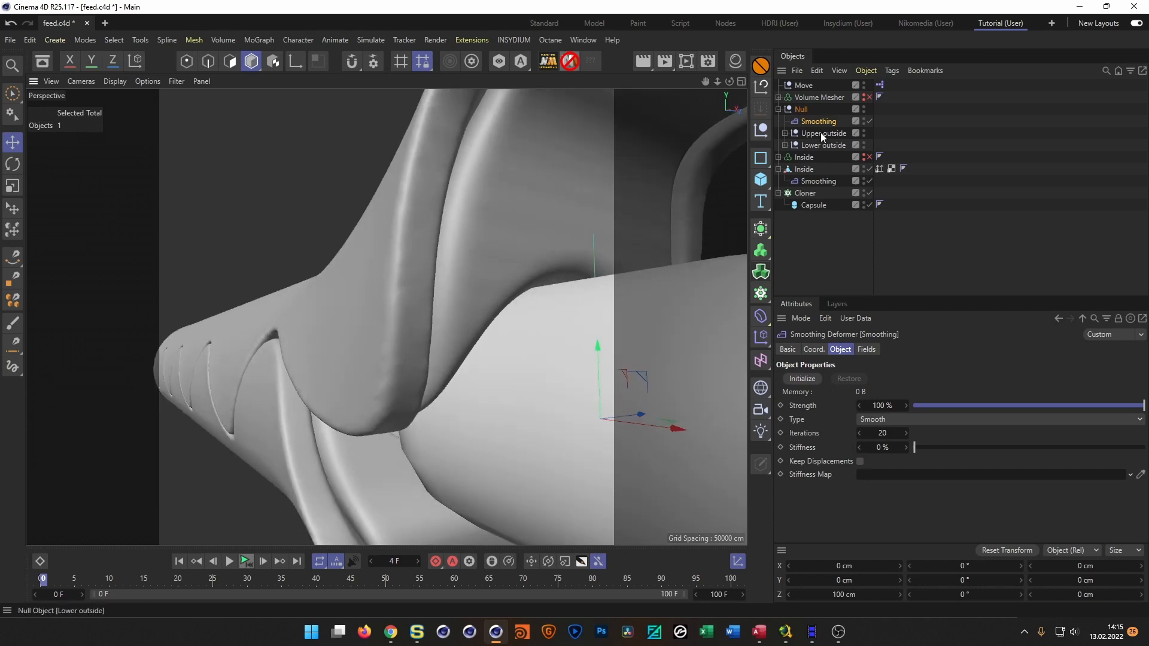
{"action": "left_click", "coordinate": [806, 98]}
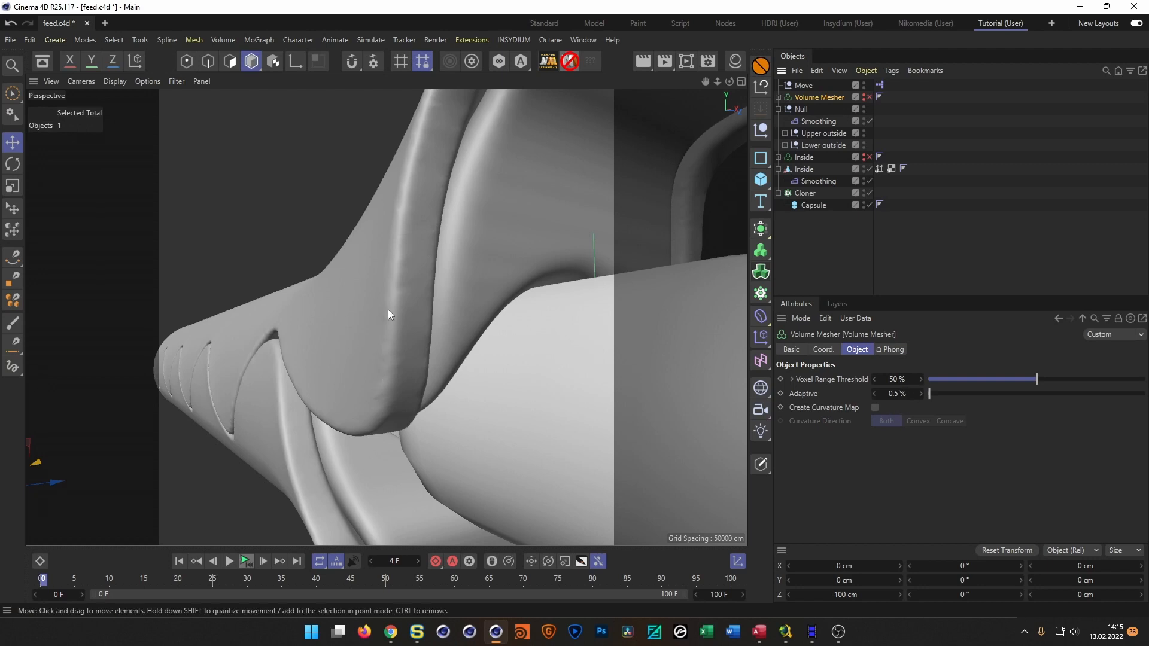
{"action": "left_click_drag", "start_coordinate": [379, 380], "coordinate": [737, 249], "text": "alt"}
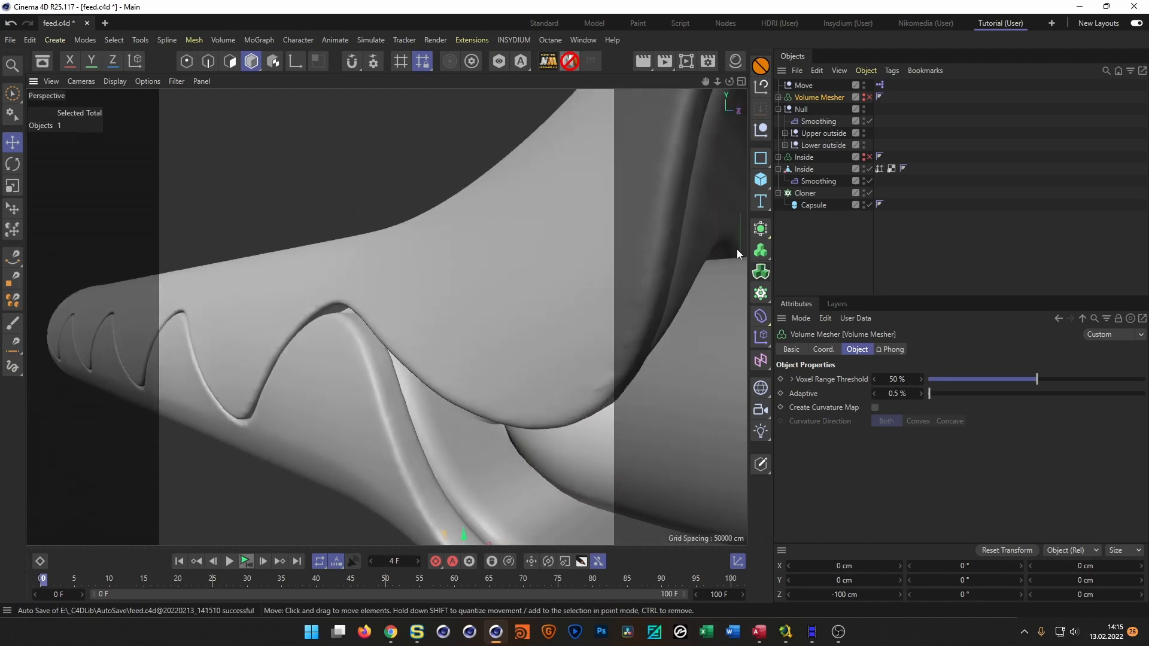
- Set the iterations of the outer group's Smoothing deformer to 10 and inspect the wavy seam and opened halves
{"action": "left_click", "coordinate": [813, 179]}
{"action": "left_click", "coordinate": [813, 119]}
{"action": "left_click", "coordinate": [901, 432]}
{"action": "type", "text": "100"}
{"action": "key", "text": "Return"}
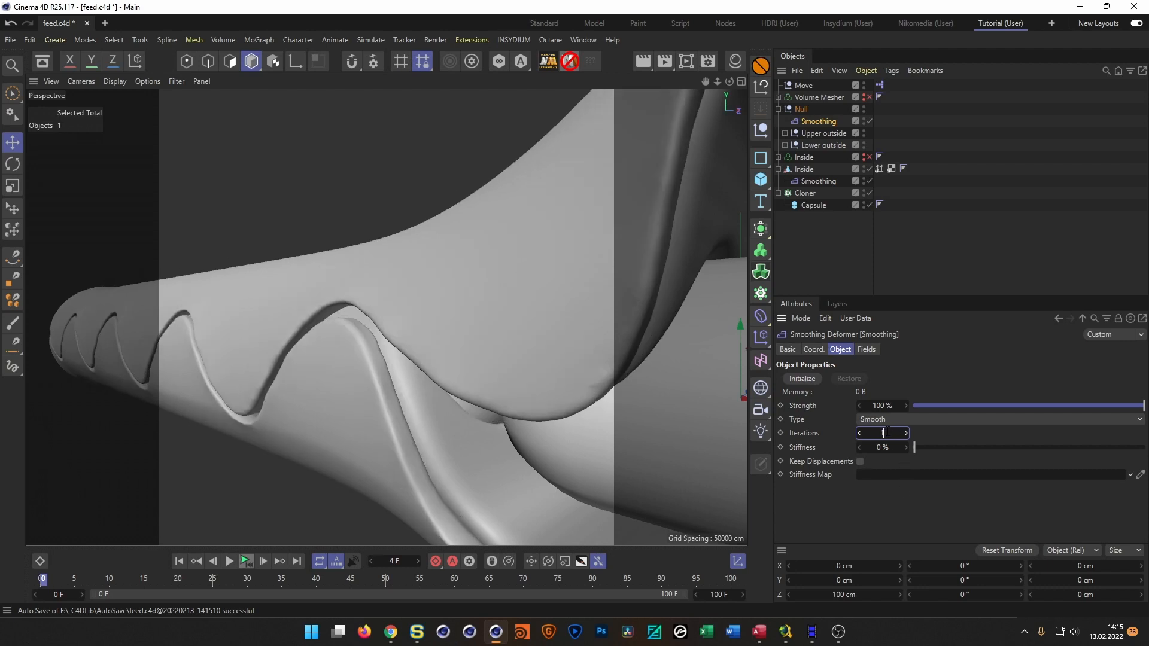
{"action": "type", "text": "0"}
{"action": "key", "text": "Return"}
{"action": "left_click_drag", "start_coordinate": [350, 395], "coordinate": [321, 378], "text": "alt"}
{"action": "scroll", "coordinate": [322, 379], "scroll_direction": "down", "scroll_amount": 5}
{"action": "left_click_drag", "start_coordinate": [288, 413], "coordinate": [361, 393], "text": "alt"}
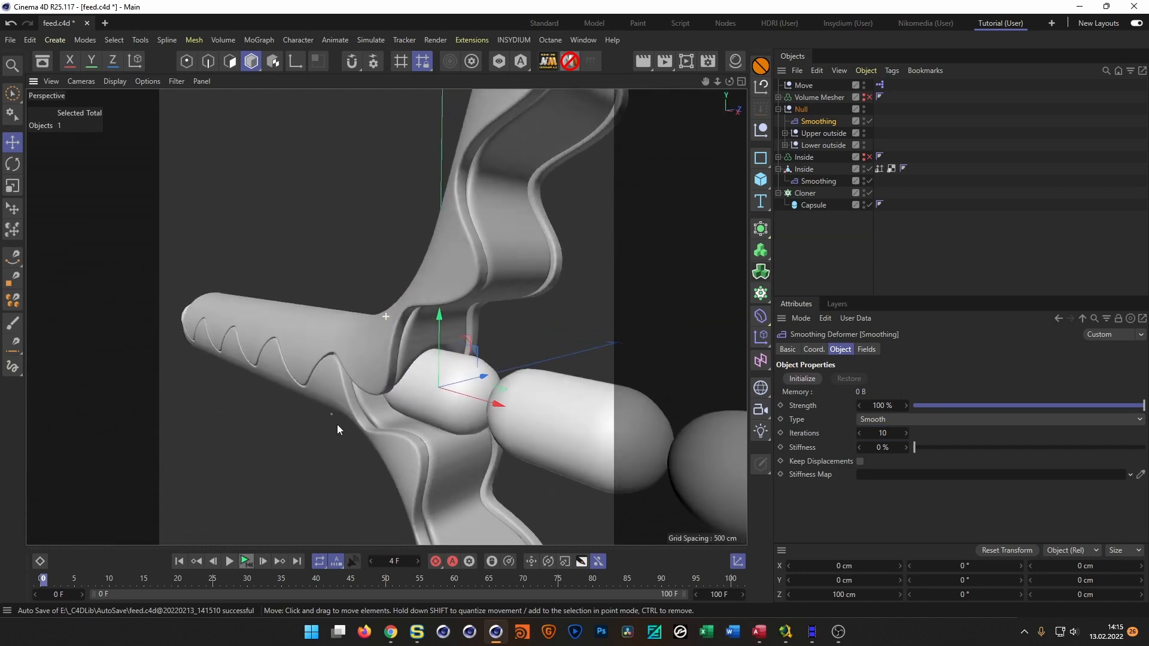
{"action": "left_click_drag", "start_coordinate": [422, 360], "coordinate": [358, 314], "text": "alt"}
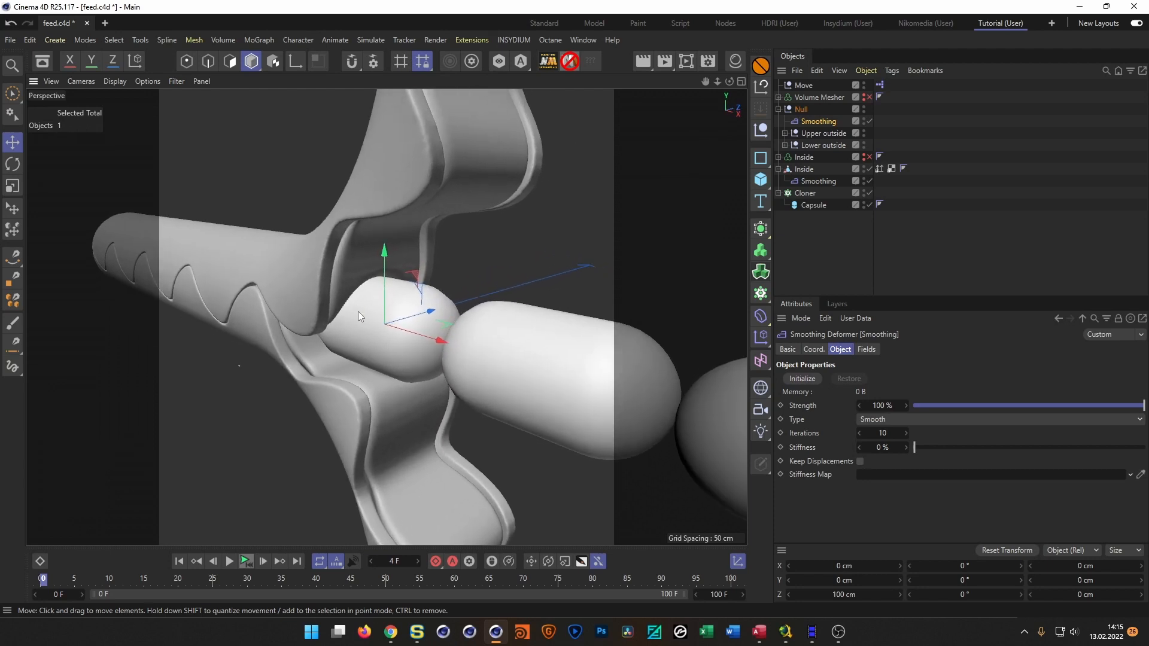
{"action": "left_click_drag", "start_coordinate": [394, 372], "coordinate": [383, 419], "text": "alt"}
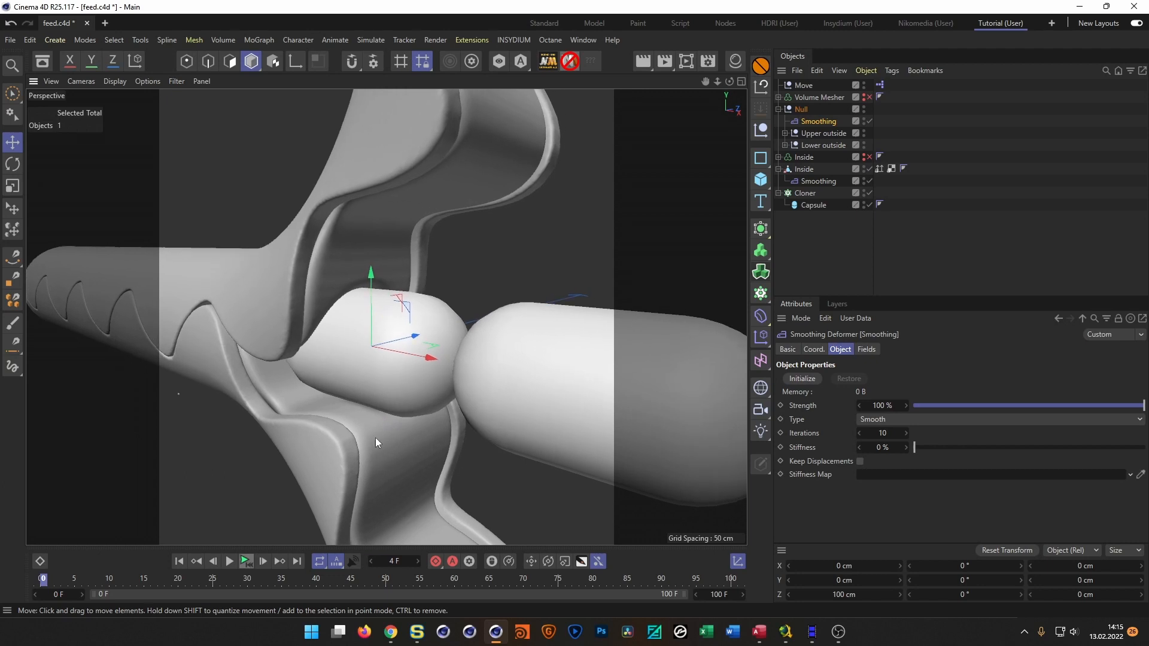
- Compare the last and first frames of the animation and clear the object selection
{"action": "left_click", "coordinate": [297, 562]}
{"action": "left_click", "coordinate": [175, 560]}
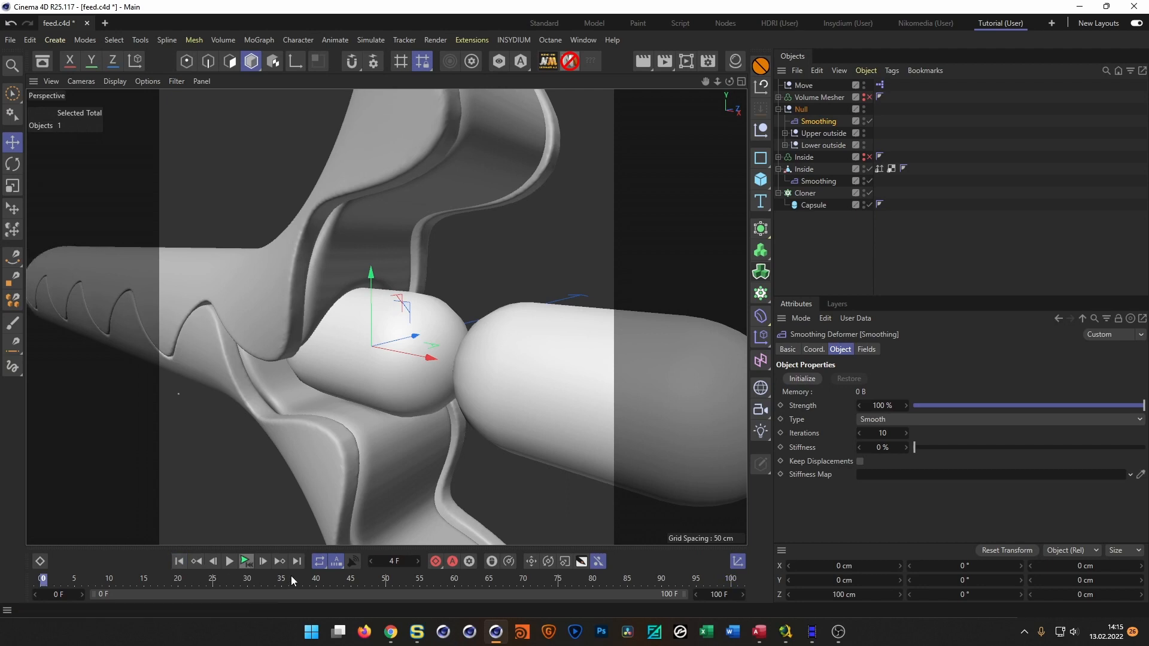
{"action": "left_click", "coordinate": [297, 562]}
{"action": "left_click", "coordinate": [177, 560]}
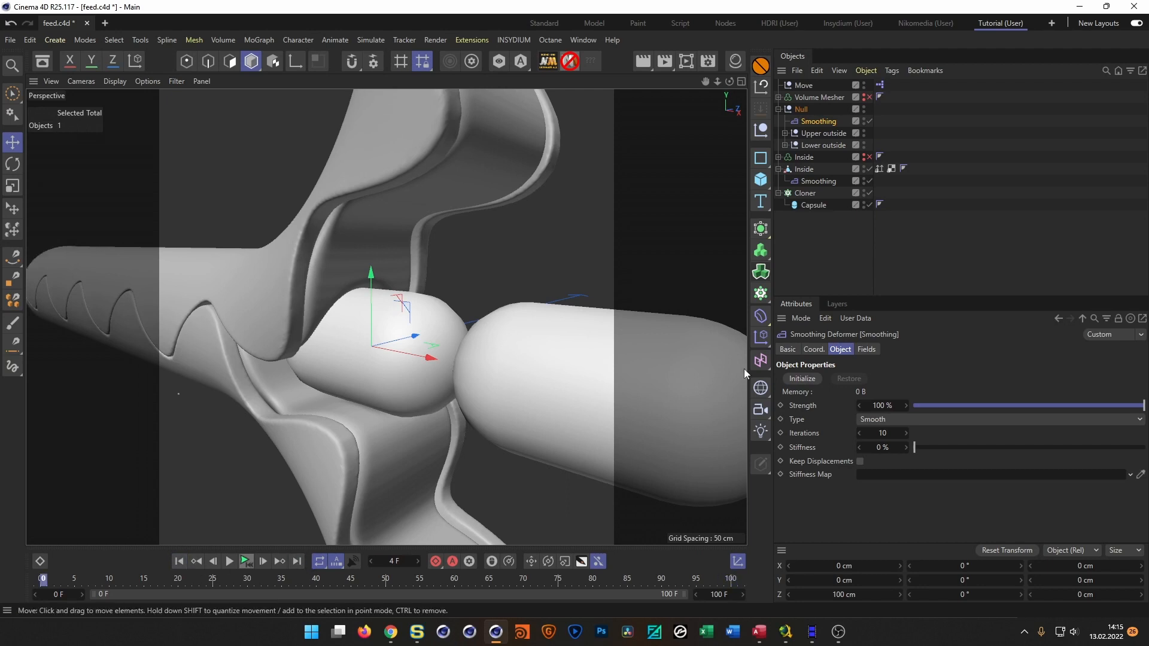
{"action": "left_click", "coordinate": [846, 249]}
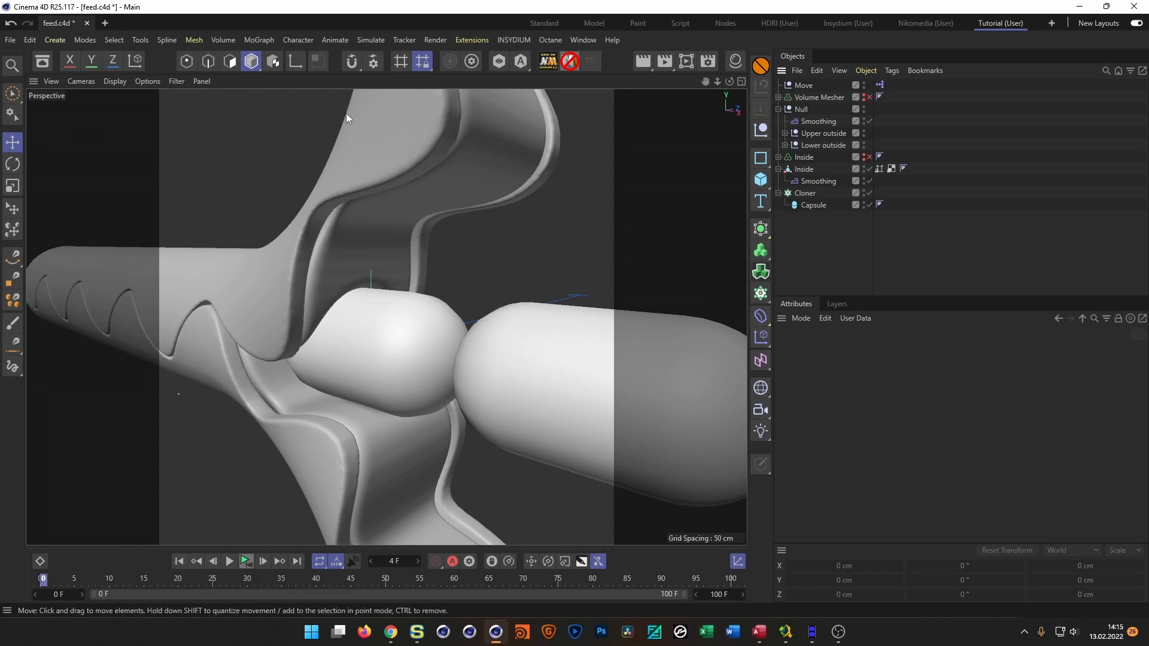
- Set the output frame range of the Viewport render setting to All Frames
{"action": "left_click", "coordinate": [708, 61]}
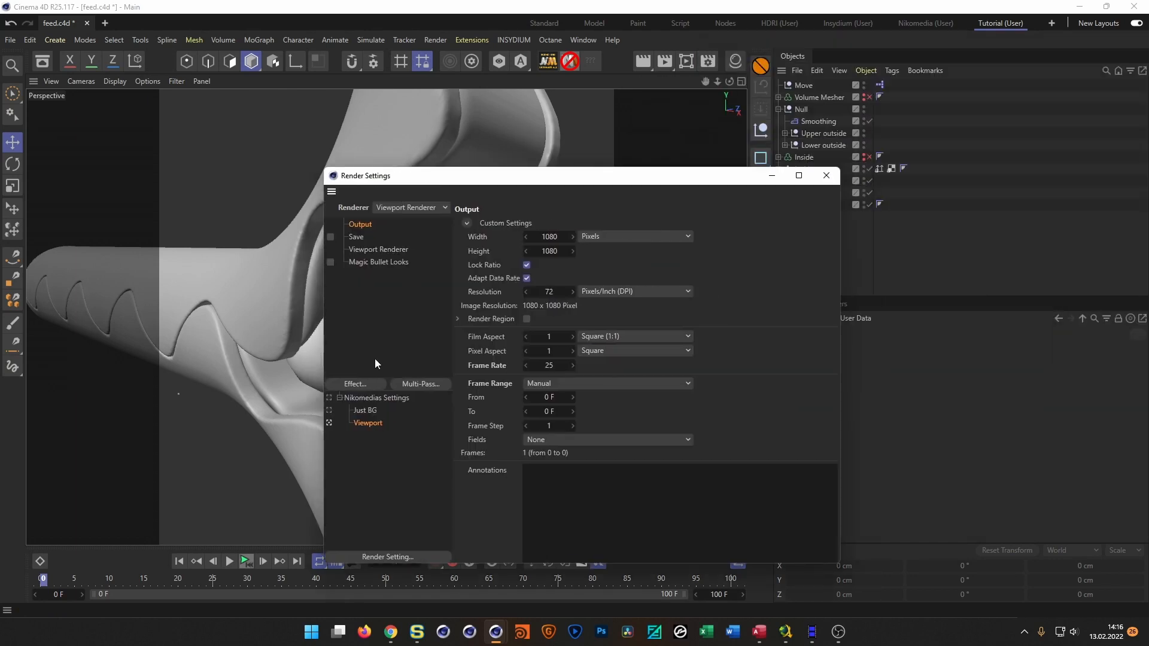
{"action": "left_click", "coordinate": [374, 249]}
{"action": "left_click", "coordinate": [402, 207]}
{"action": "left_click", "coordinate": [390, 250]}
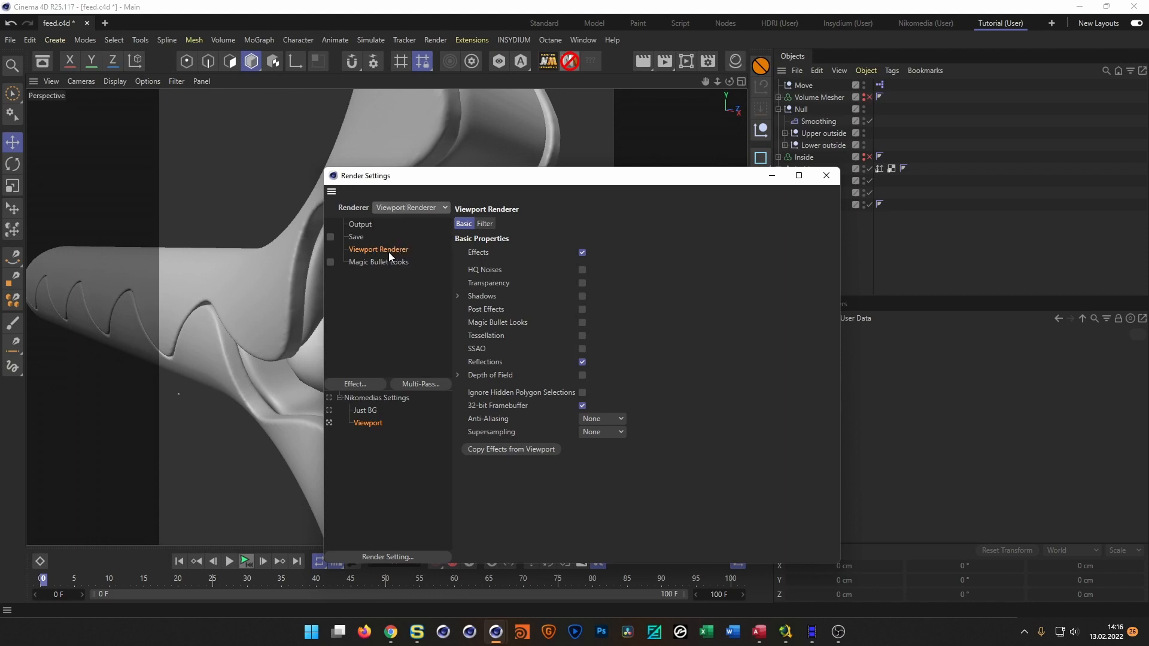
{"action": "left_click", "coordinate": [361, 226]}
{"action": "left_click", "coordinate": [579, 389]}
{"action": "left_click", "coordinate": [653, 426]}
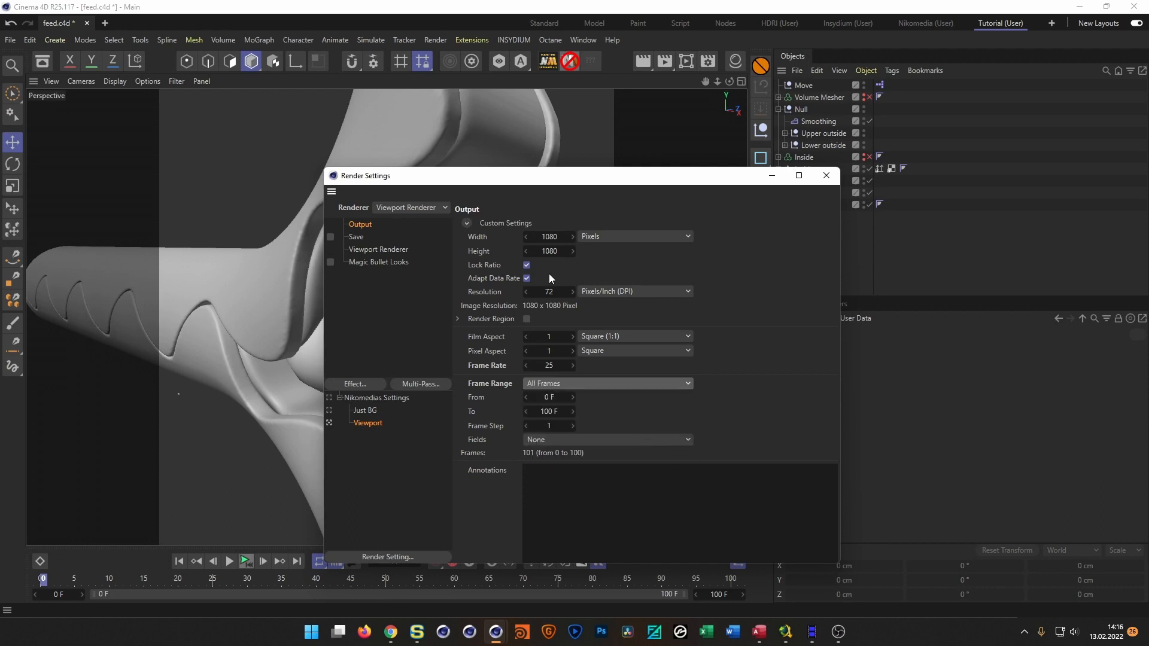
{"action": "left_click_drag", "start_coordinate": [579, 190], "coordinate": [834, 189]}
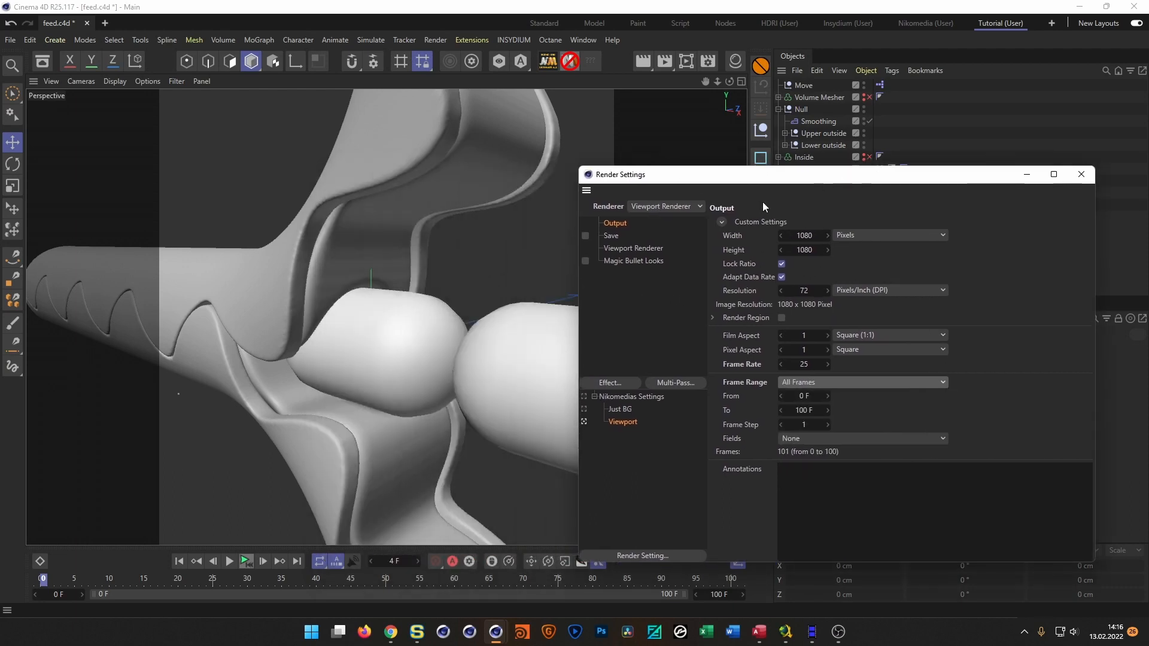
- Enable SSAO in both the perspective viewport and the Viewport Renderer settings
{"action": "left_click", "coordinate": [151, 82]}
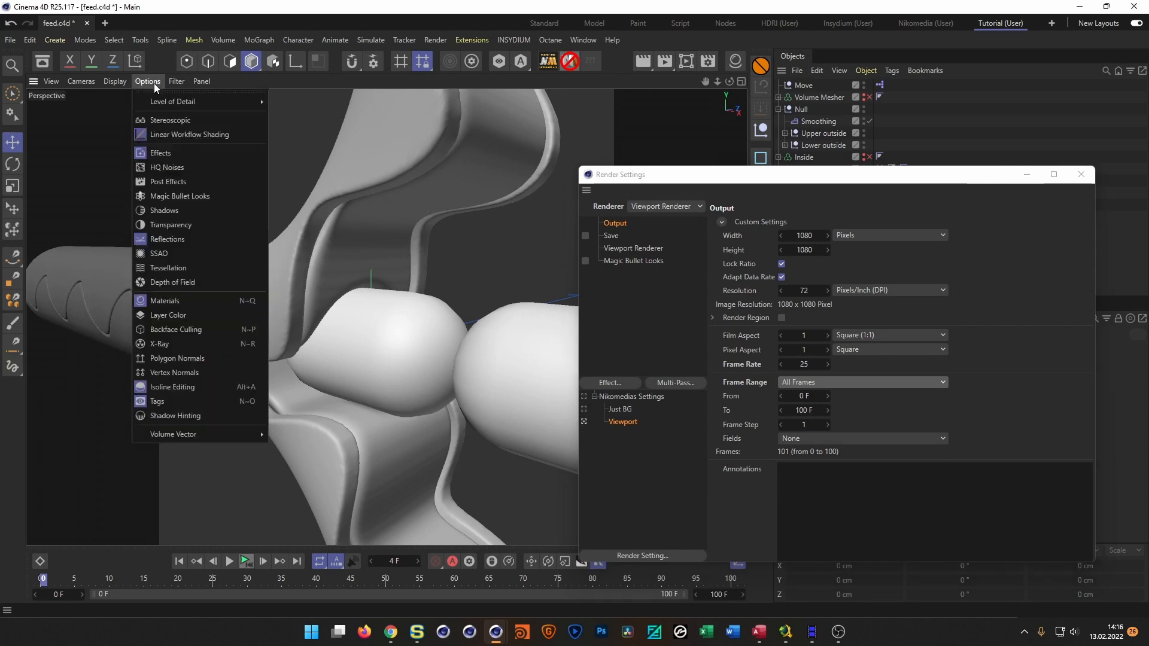
{"action": "left_click", "coordinate": [165, 256]}
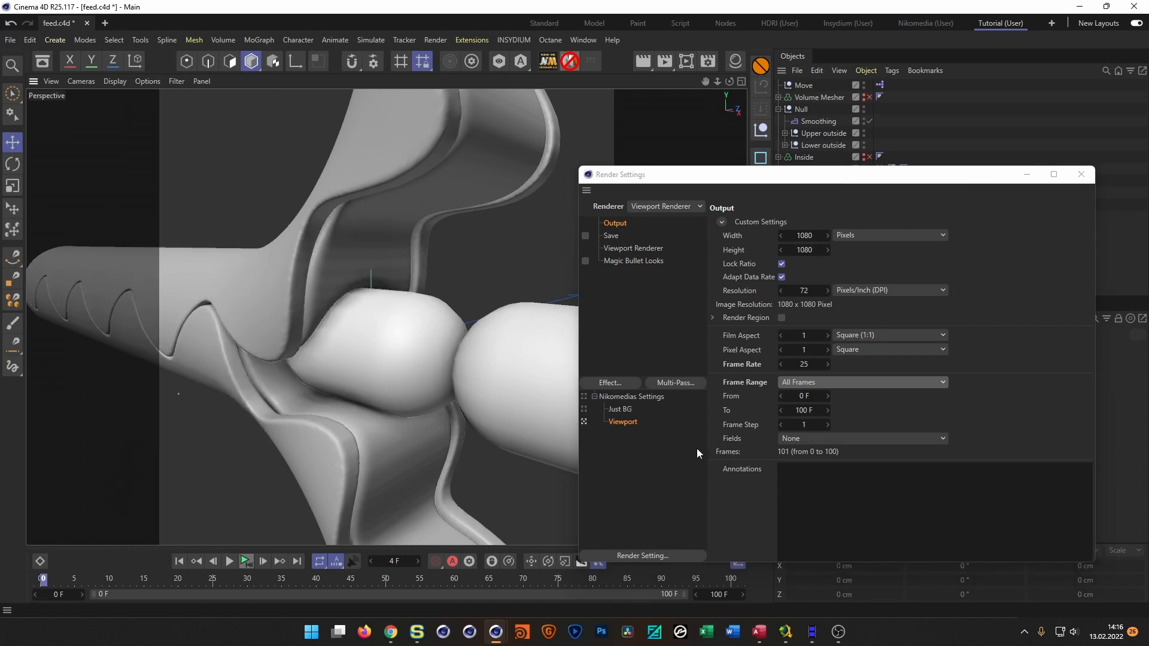
{"action": "left_click", "coordinate": [643, 248]}
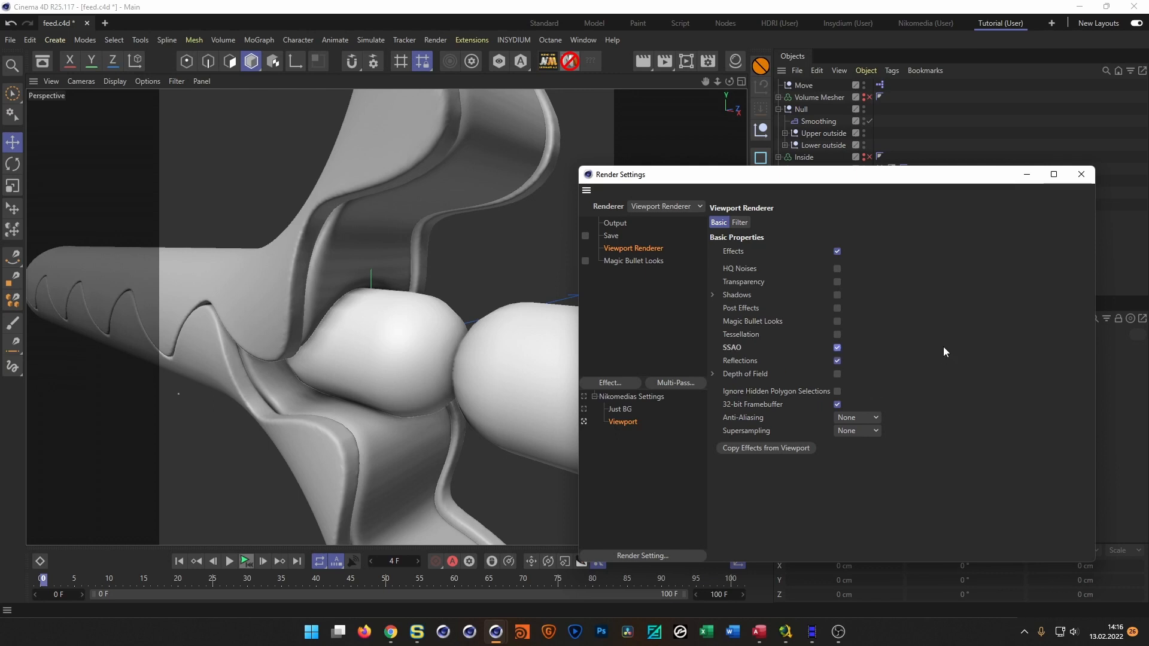
- Try rendering the full animation to the Picture Viewer at 1080 x 1080 pixels, and stop the render
{"action": "key", "text": "shift+r"}
{"action": "left_click", "coordinate": [599, 360]}
{"action": "left_click_drag", "start_coordinate": [749, 354], "coordinate": [477, 47]}
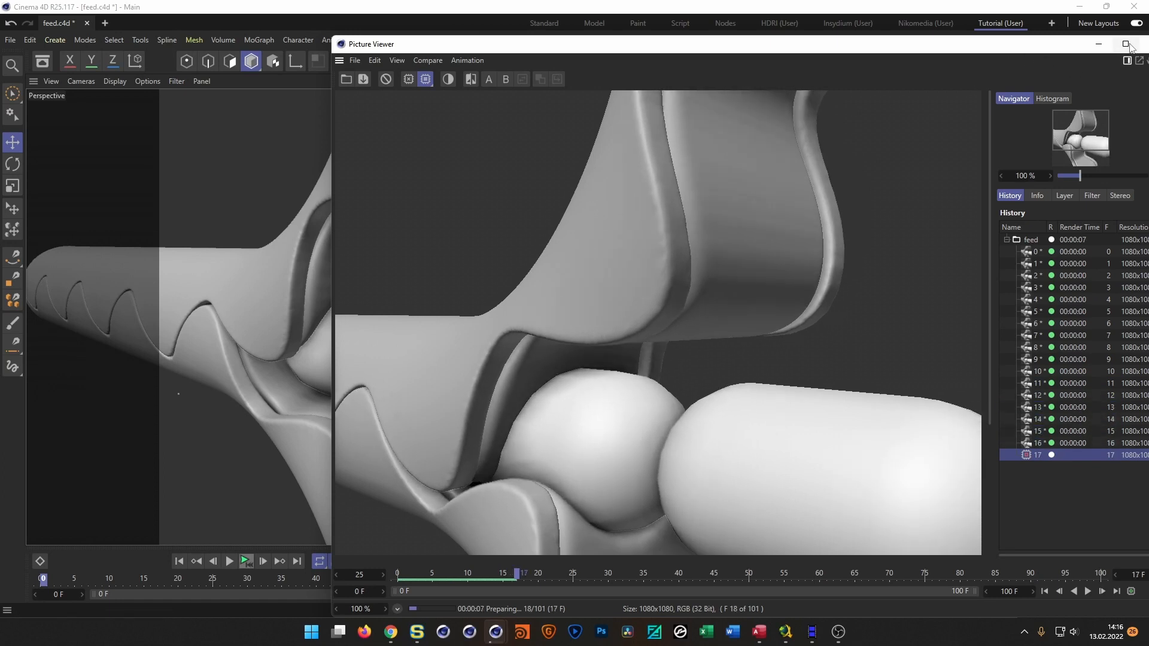
{"action": "left_click_drag", "start_coordinate": [1054, 45], "coordinate": [978, 46]}
{"action": "left_click", "coordinate": [1078, 46]}
{"action": "left_click", "coordinate": [587, 360]}
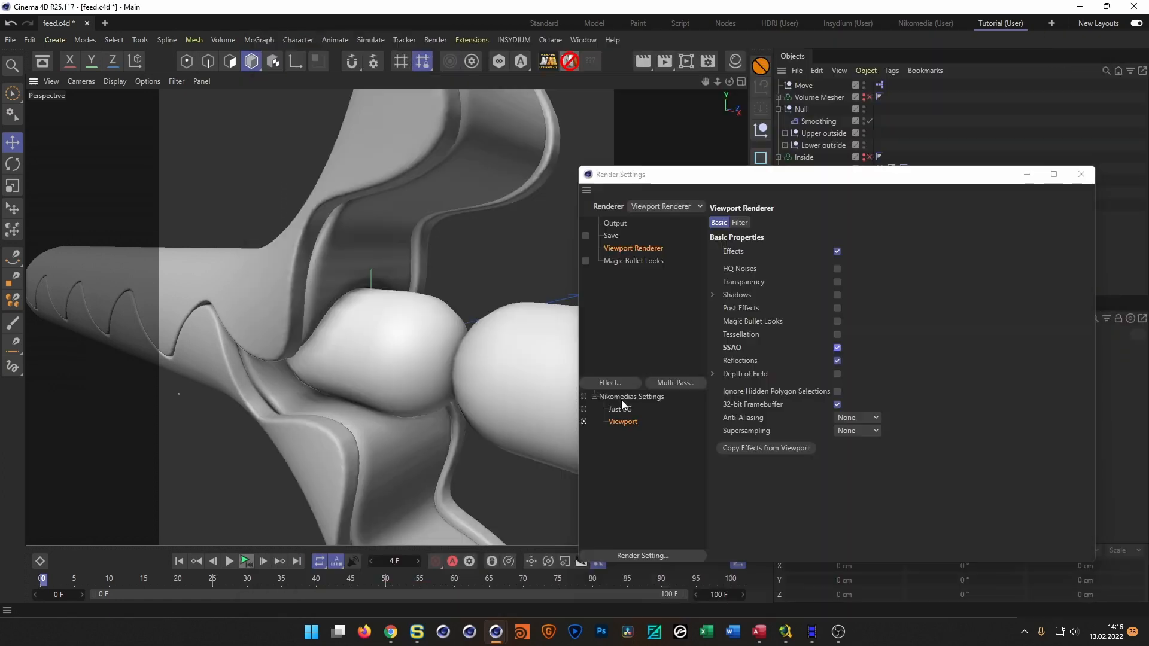
- Set the render output width to 720 pixels with the ratio locked
{"action": "left_click", "coordinate": [611, 222]}
{"action": "double_click", "coordinate": [803, 235]}
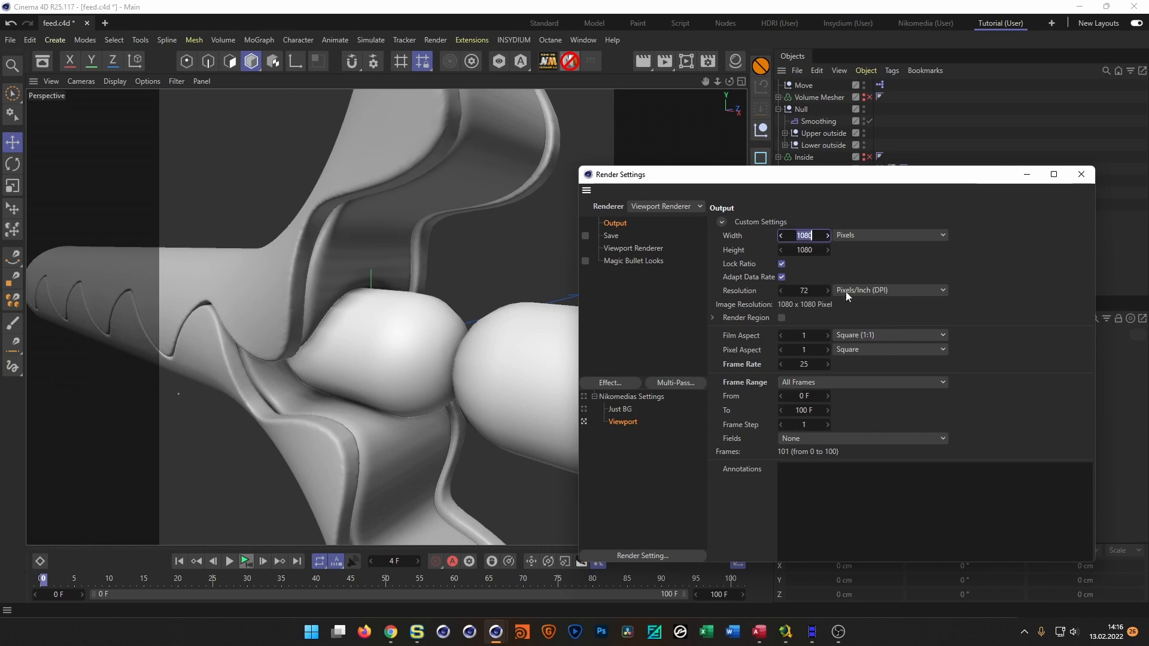
{"action": "type", "text": "720"}
{"action": "key", "text": "Return"}
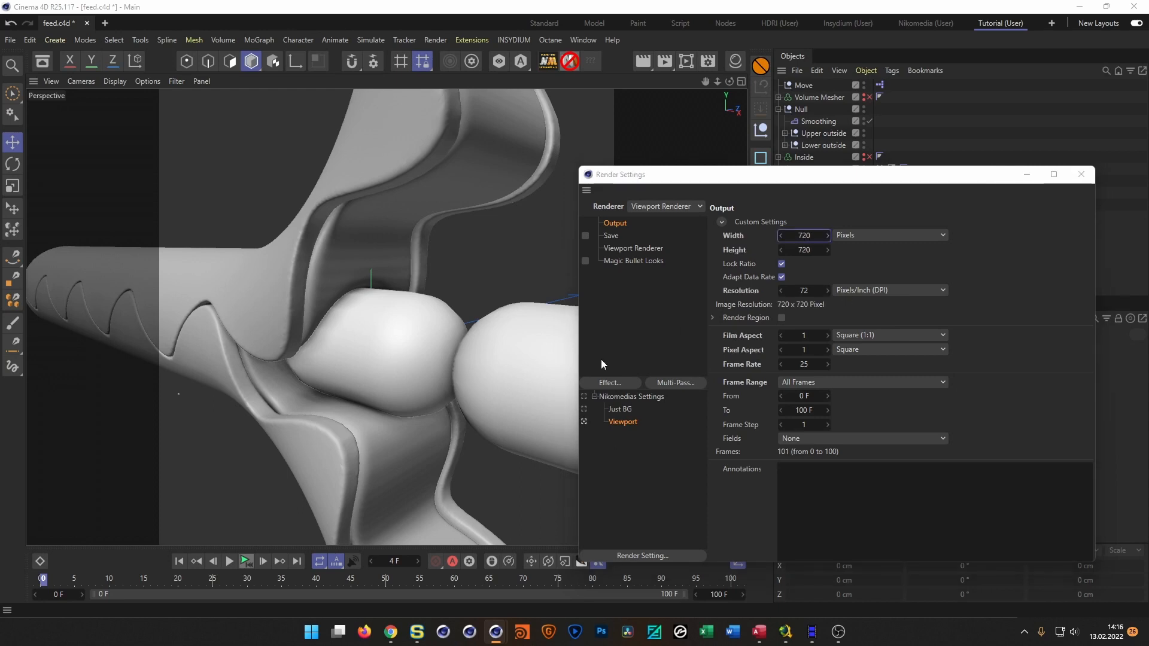
- Stop the render still being calculated, close the render settings, and keep the Tutorial layout active
{"action": "left_click", "coordinate": [601, 359]}
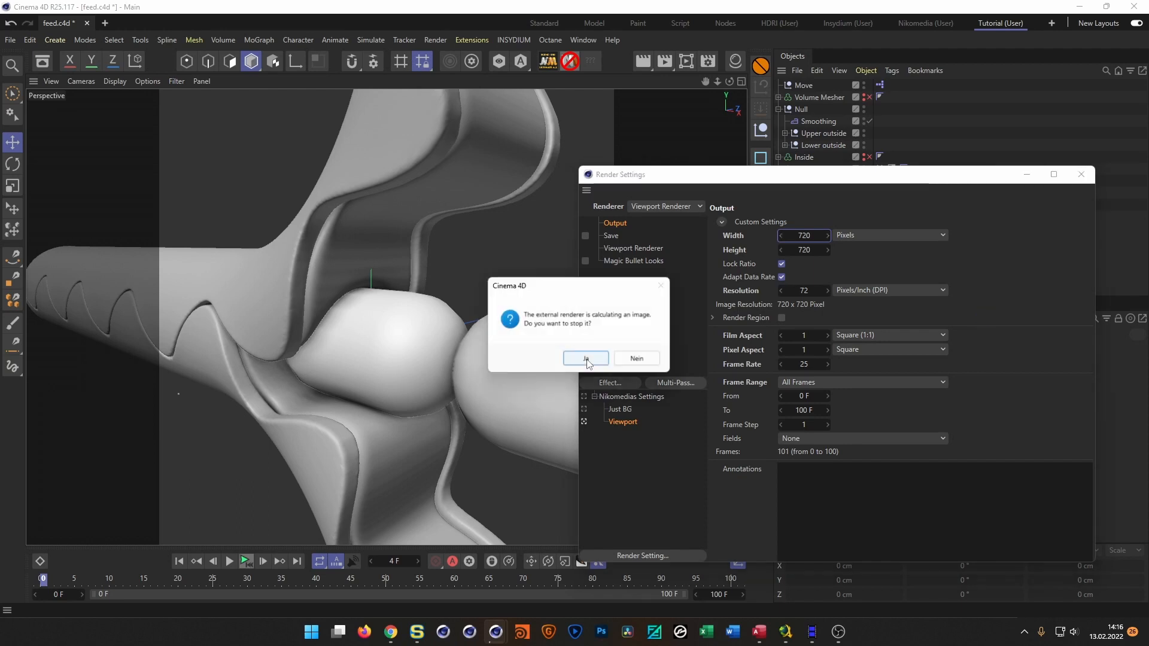
{"action": "left_click", "coordinate": [588, 360]}
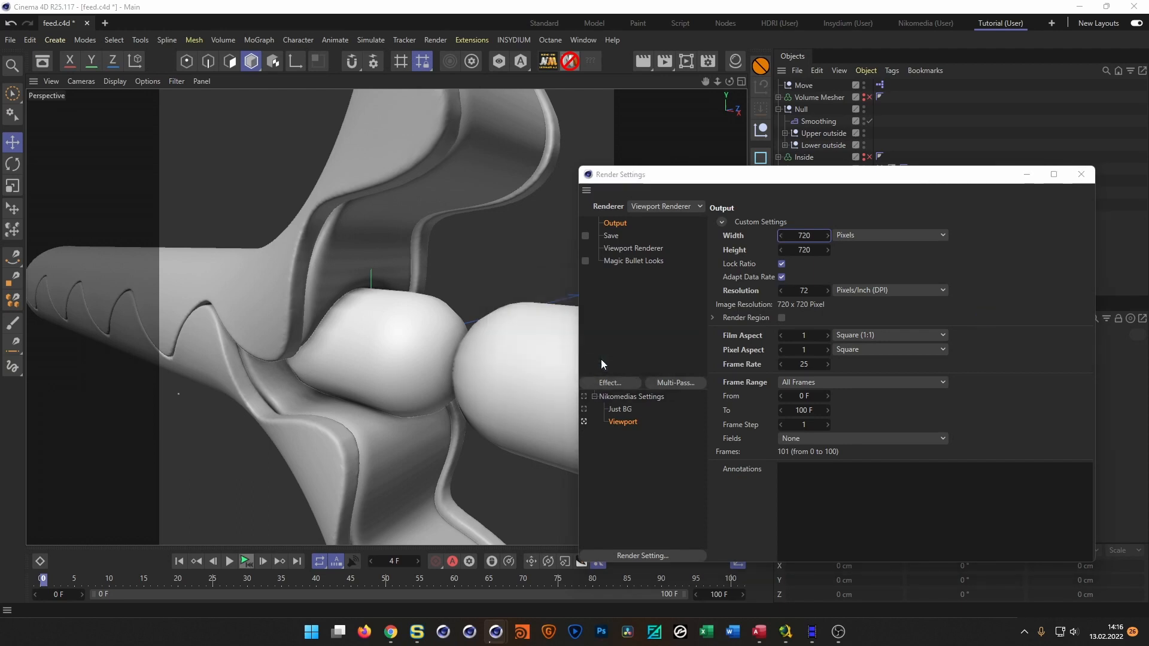
{"action": "left_click", "coordinate": [601, 359]}
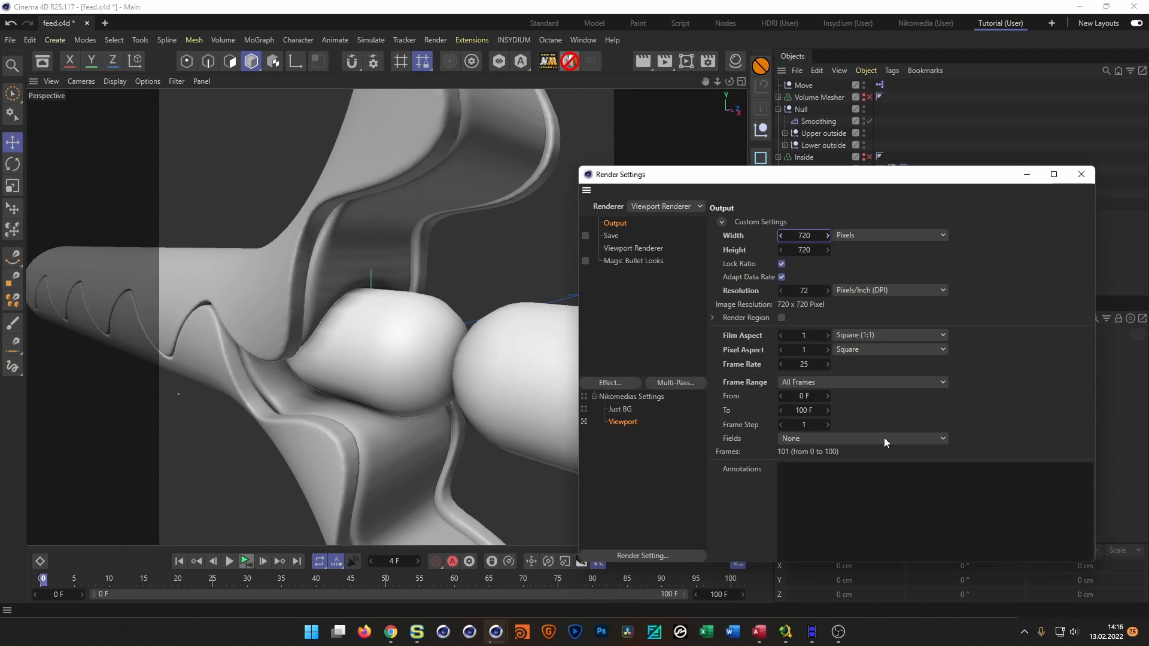
{"action": "left_click", "coordinate": [574, 42]}
{"action": "left_click", "coordinate": [574, 42]}
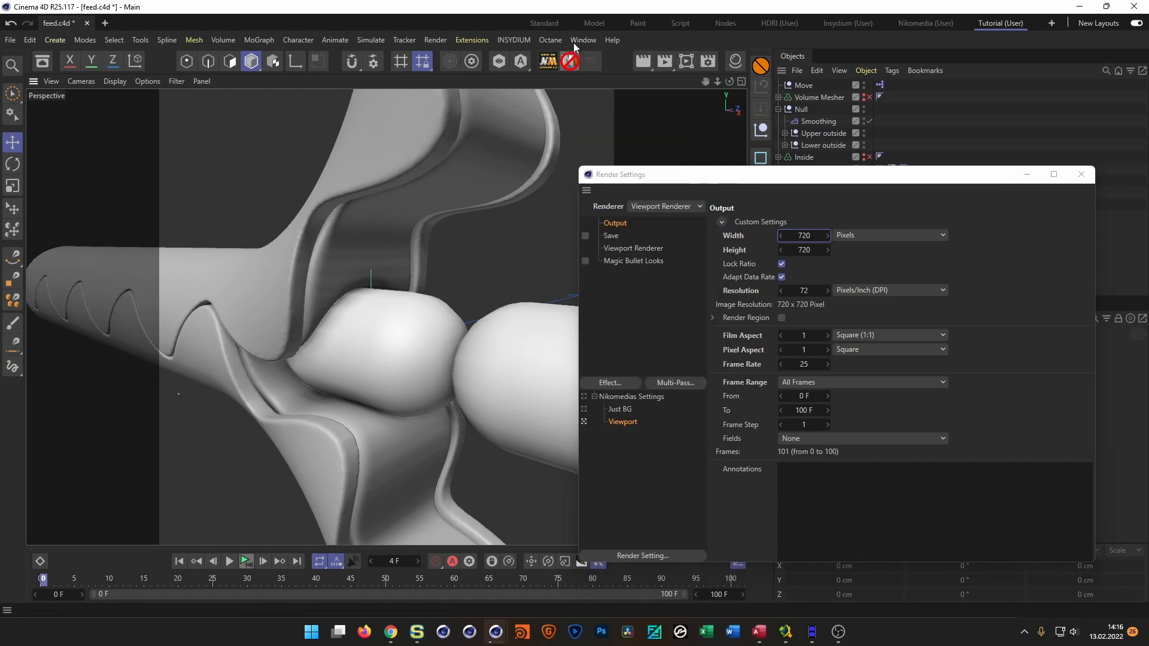
{"action": "left_click", "coordinate": [1079, 175]}
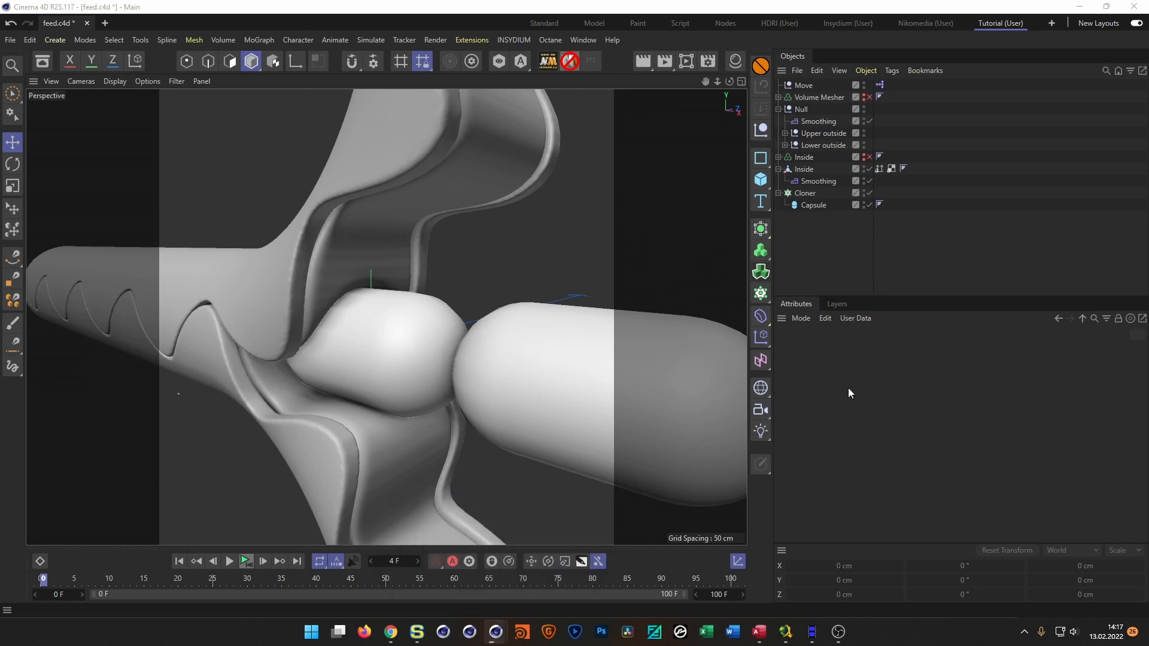
{"action": "left_click", "coordinate": [915, 23]}
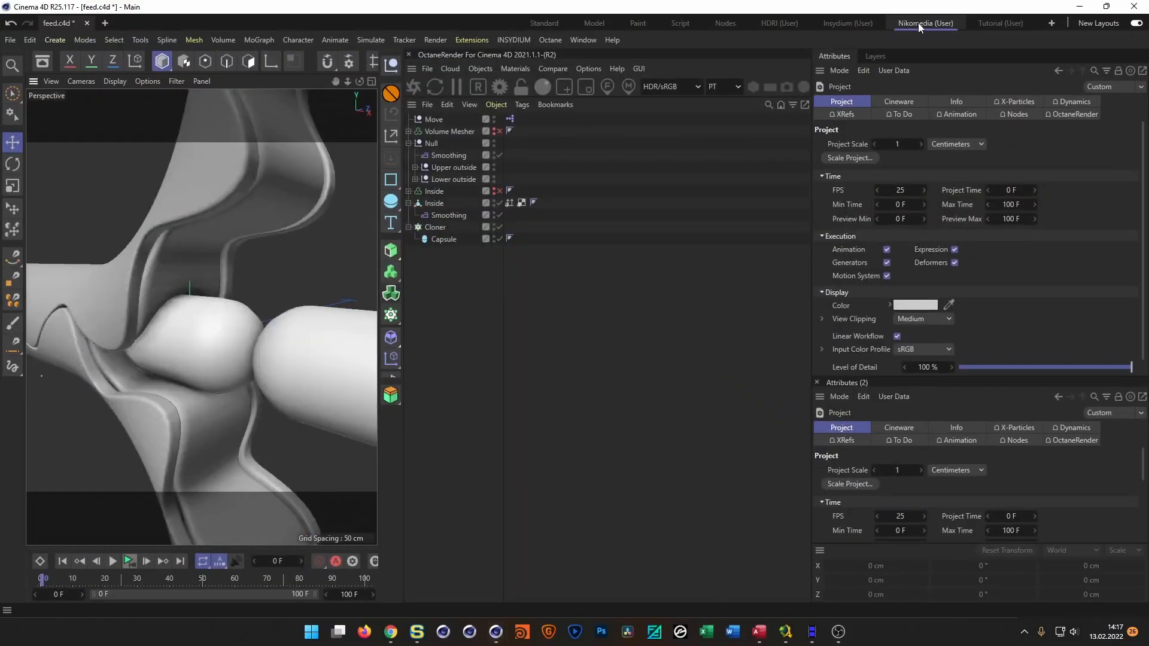
{"action": "left_click", "coordinate": [993, 24]}
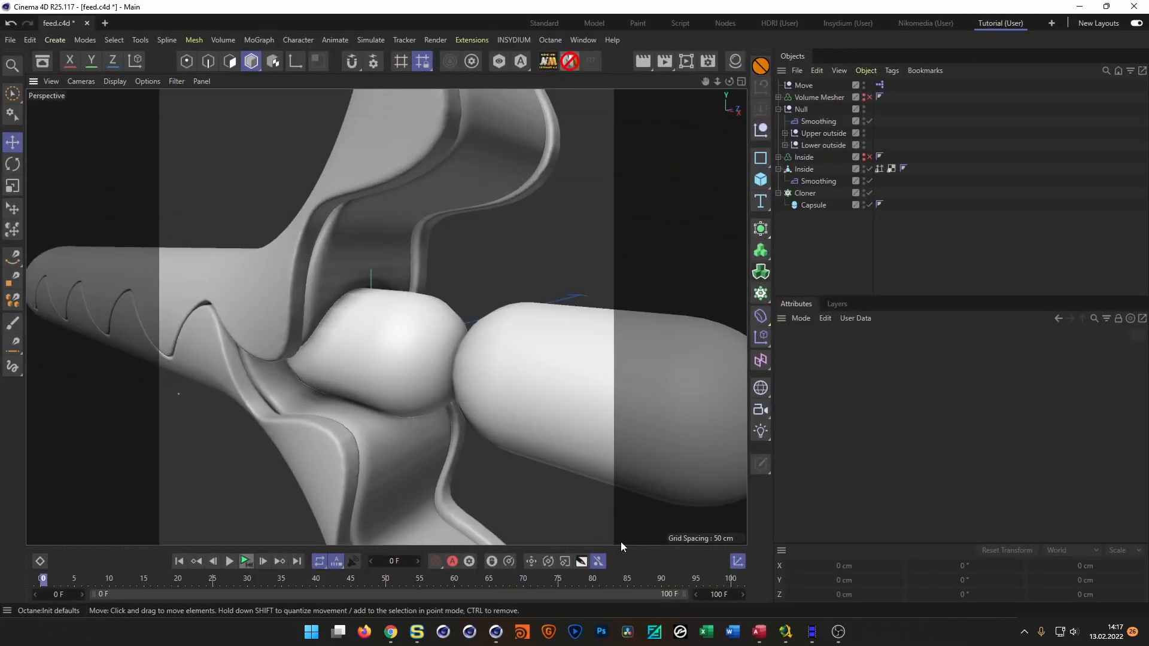
- Render all frames to the Picture Viewer at 720 x 720 pixels, keeping its window clear of the object list
{"action": "key", "text": "shift+r"}
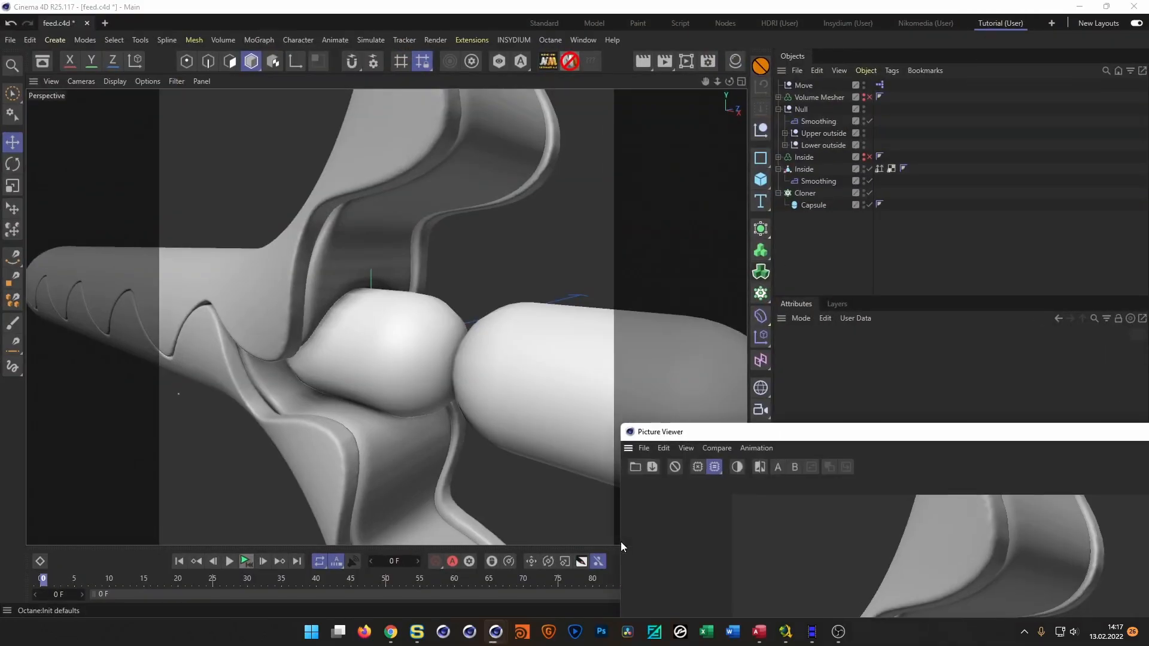
{"action": "left_click_drag", "start_coordinate": [844, 433], "coordinate": [522, 48]}
{"action": "left_click_drag", "start_coordinate": [301, 42], "coordinate": [513, 74]}
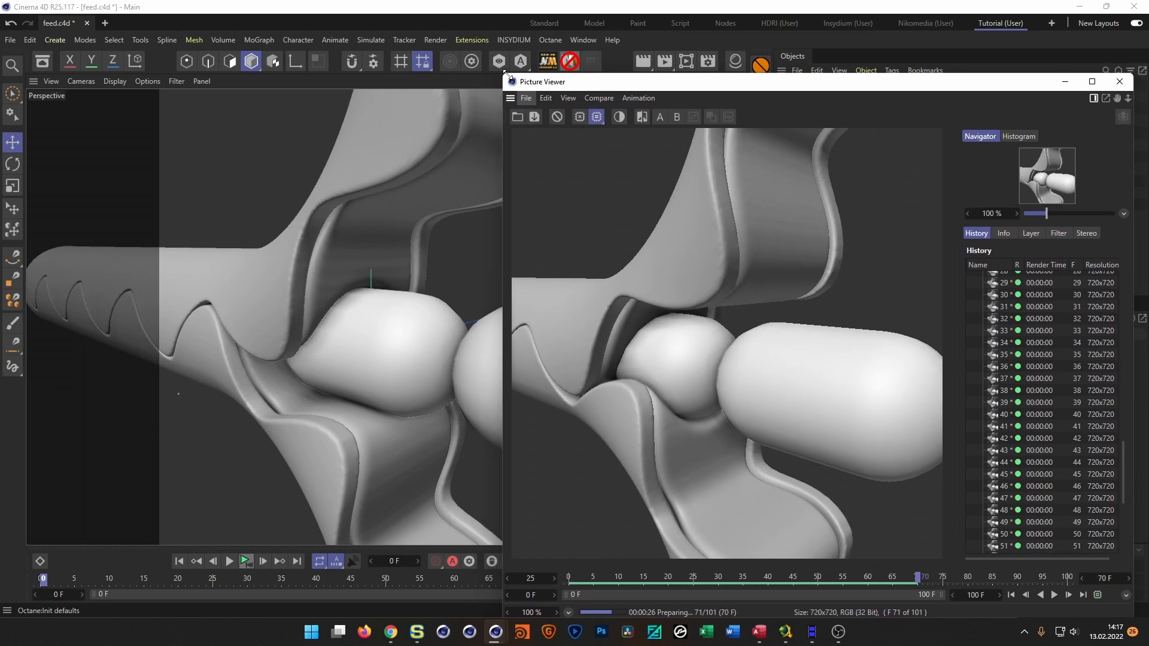
{"action": "left_click_drag", "start_coordinate": [710, 86], "coordinate": [715, 79]}
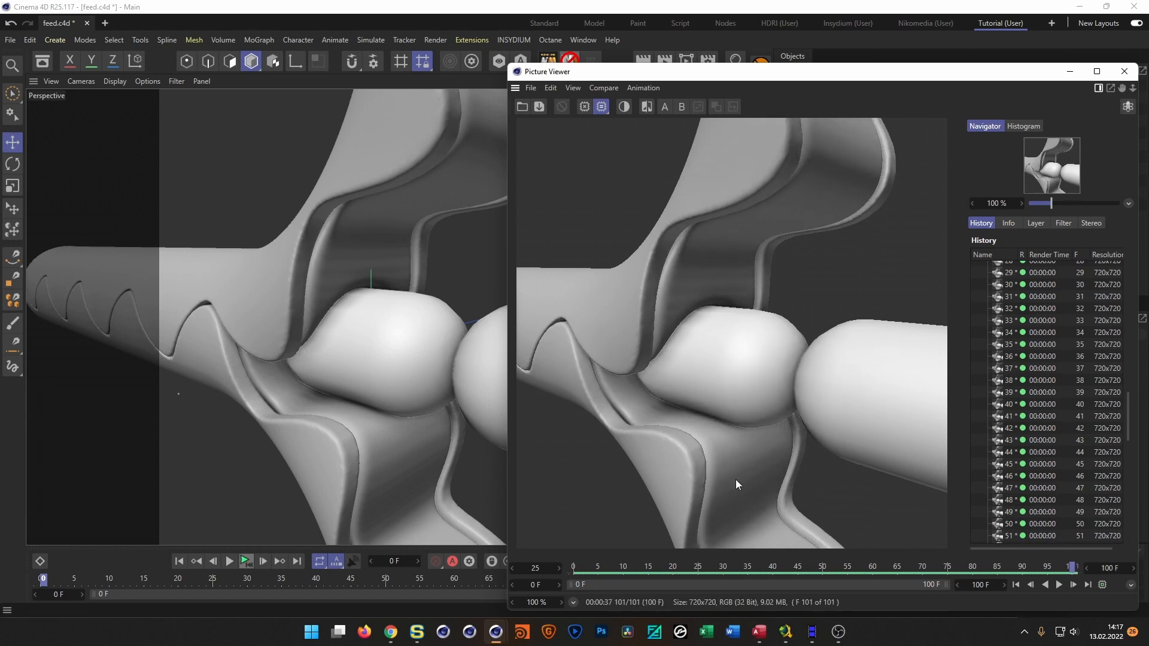
{"action": "left_click_drag", "start_coordinate": [704, 71], "coordinate": [305, 66]}
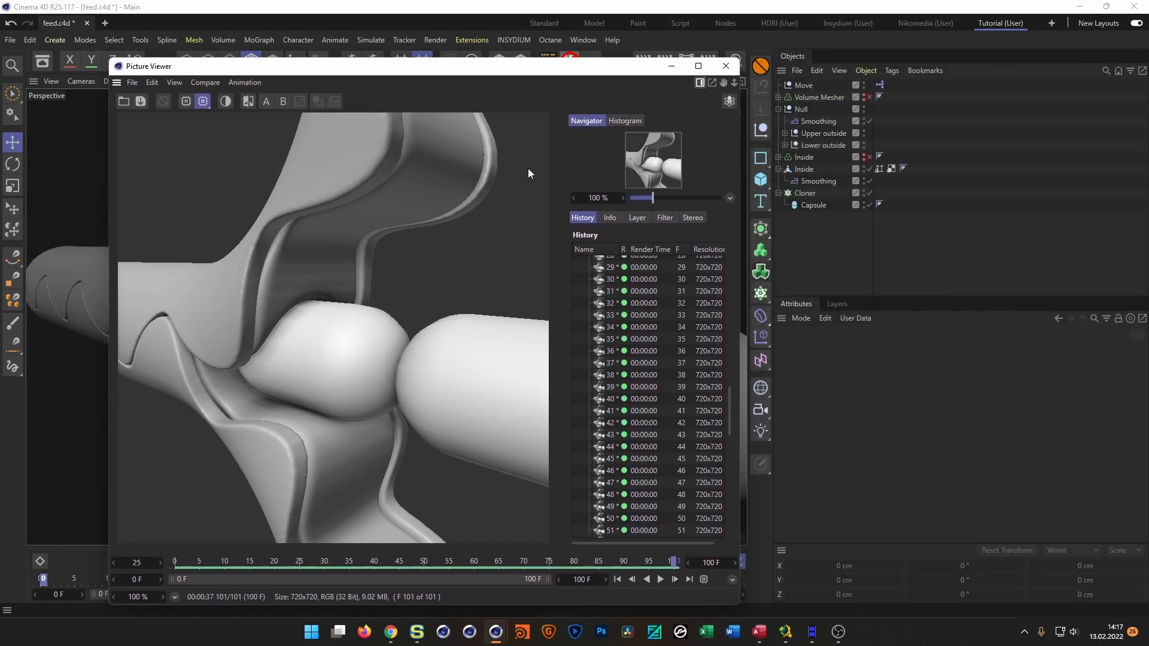
- Examine the Volume Builder's SDF Smooth filter settings and the Formula spline's properties against the rendered image
{"action": "left_click", "coordinate": [815, 97]}
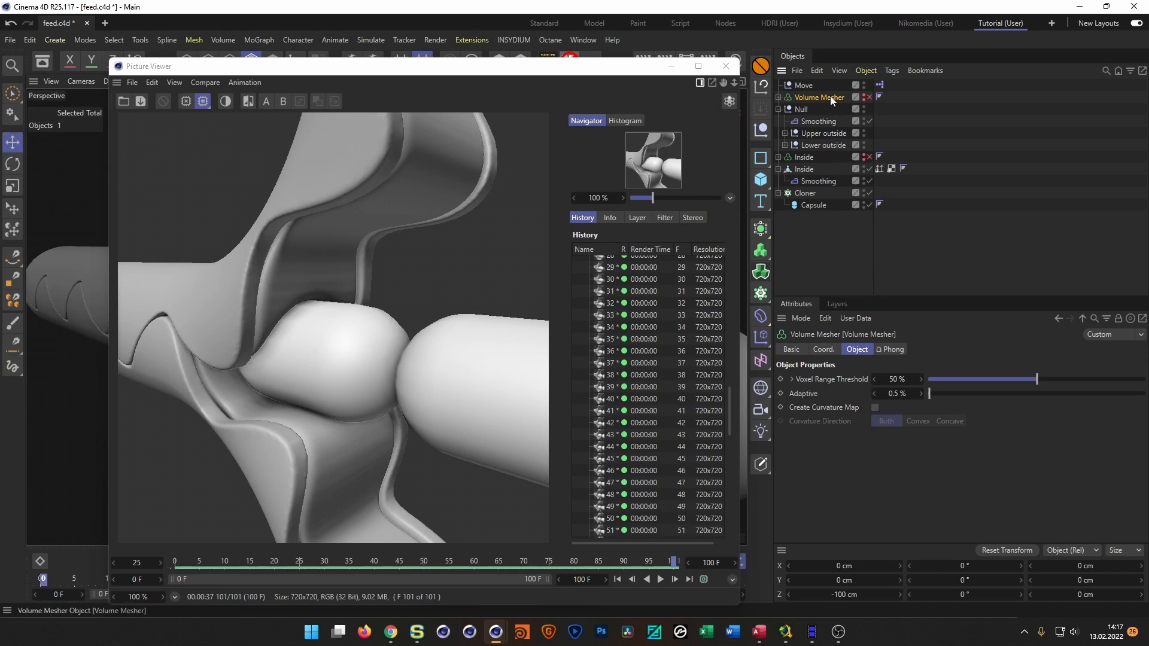
{"action": "left_click", "coordinate": [779, 97]}
{"action": "left_click", "coordinate": [812, 109]}
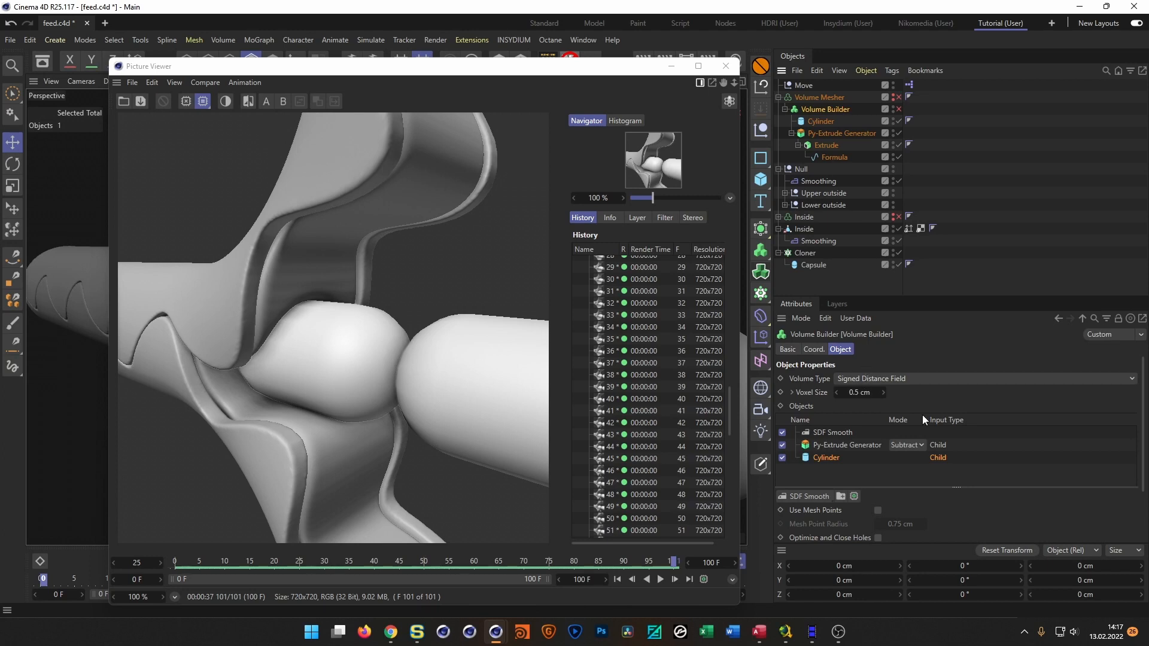
{"action": "left_click", "coordinate": [849, 433]}
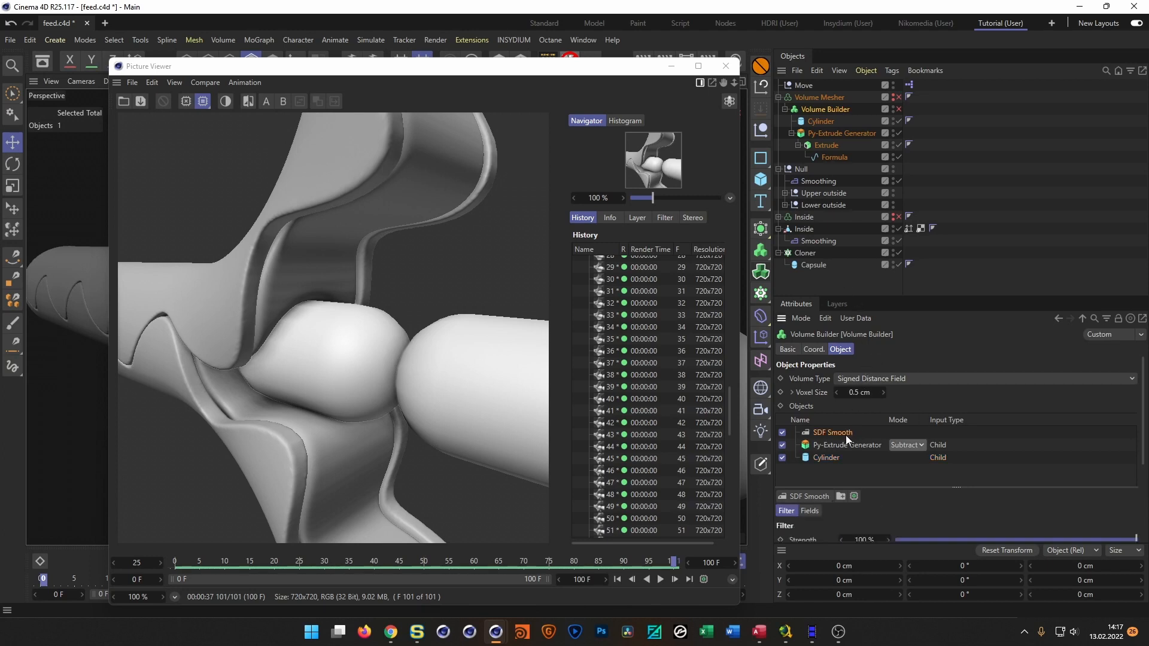
{"action": "left_click_drag", "start_coordinate": [911, 487], "coordinate": [924, 439]}
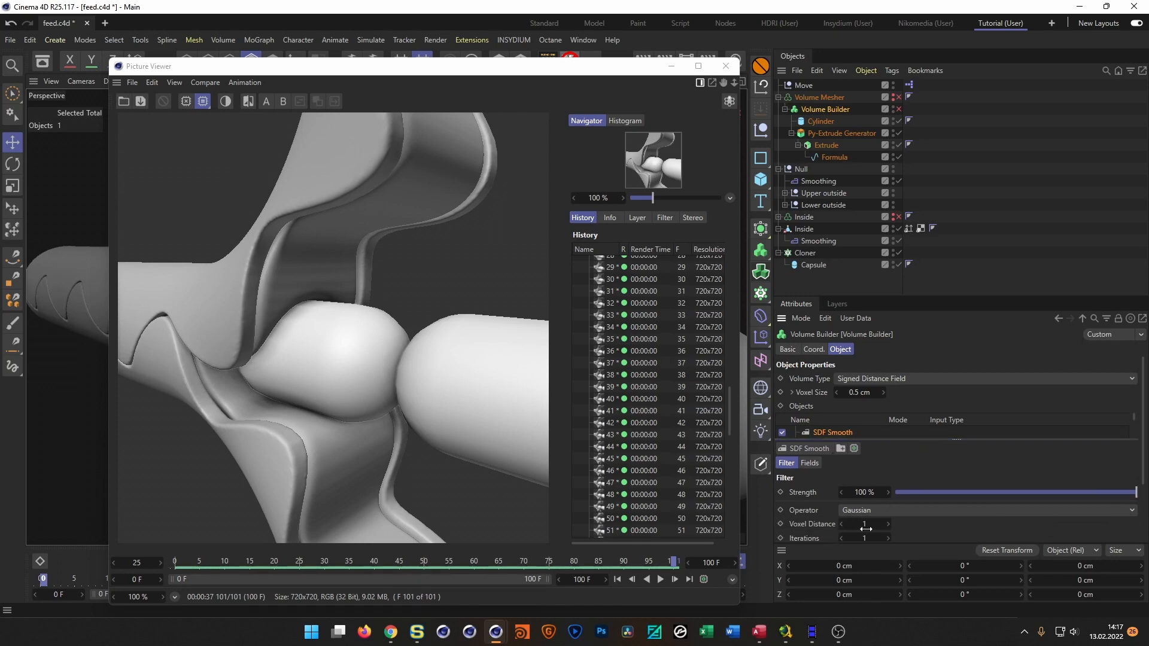
{"action": "left_click_drag", "start_coordinate": [597, 72], "coordinate": [921, 74]}
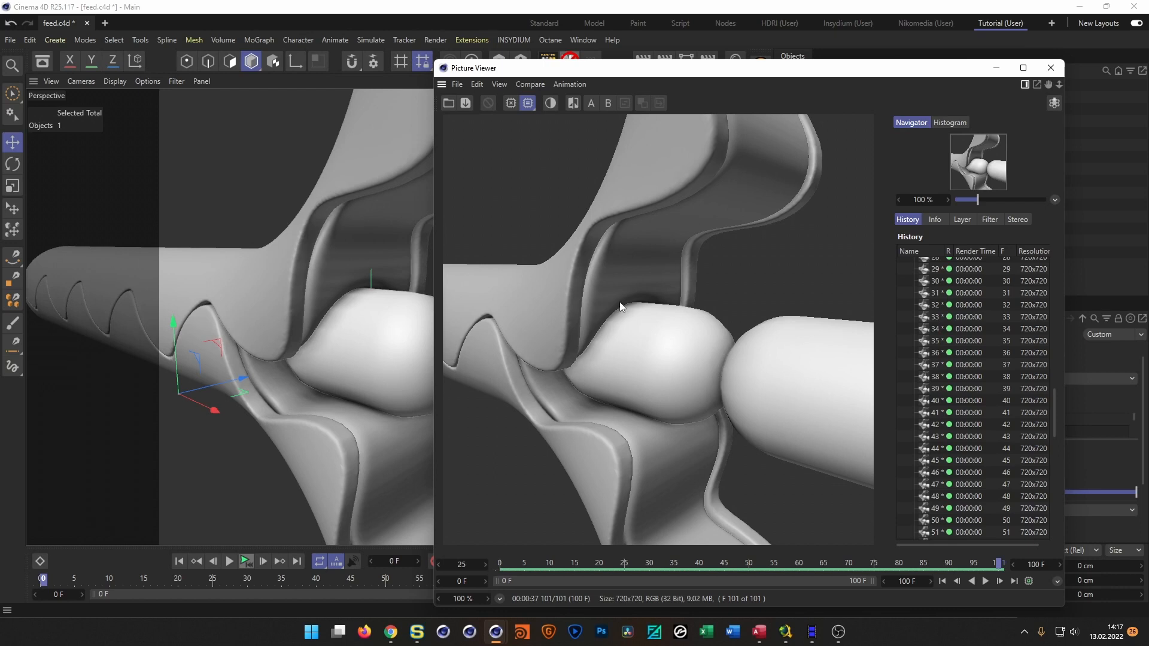
{"action": "left_click_drag", "start_coordinate": [708, 69], "coordinate": [398, 69]}
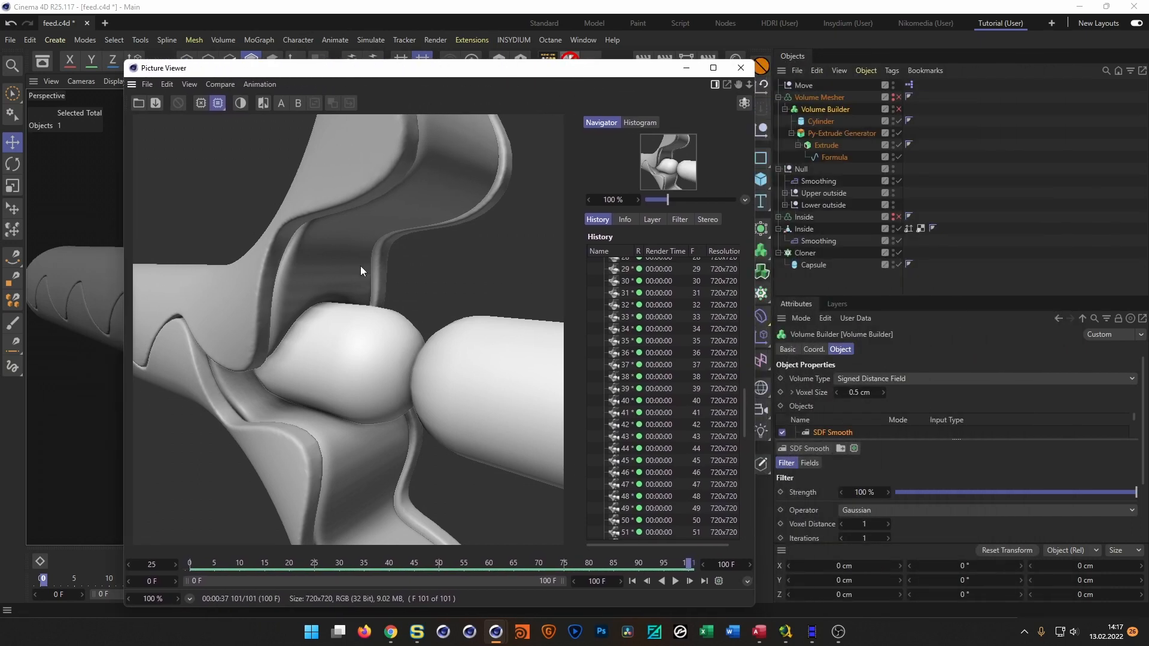
{"action": "left_click", "coordinate": [838, 157]}
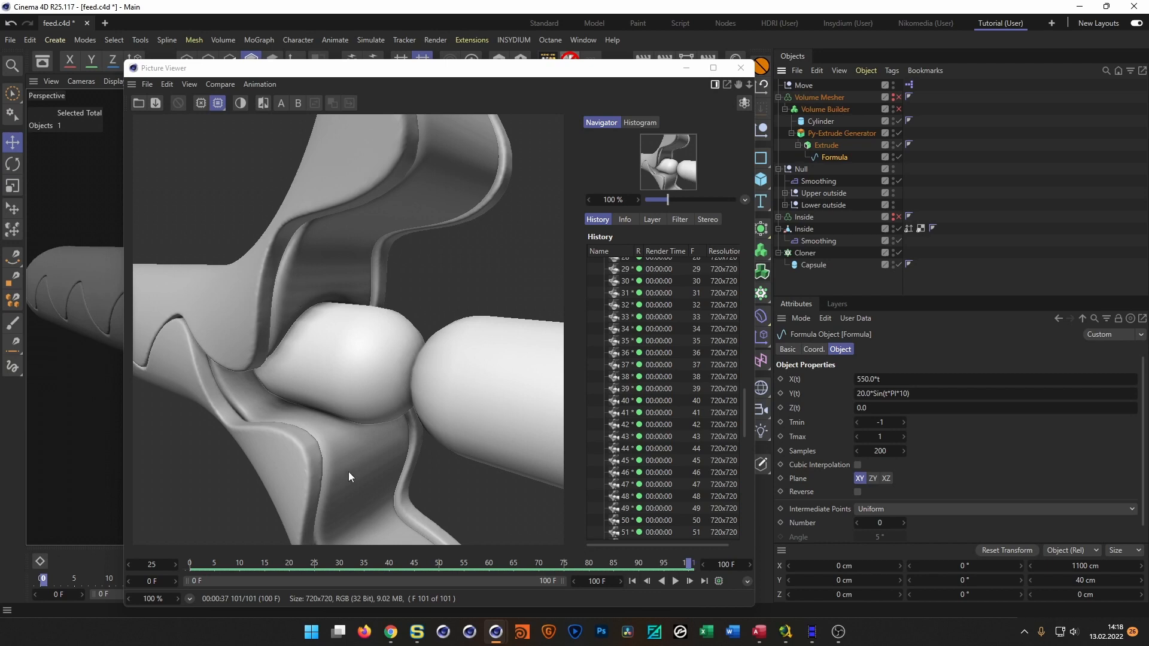
- Play back the rendered animation in the Picture Viewer and stop the playback
{"action": "left_click_drag", "start_coordinate": [547, 67], "coordinate": [873, 43]}
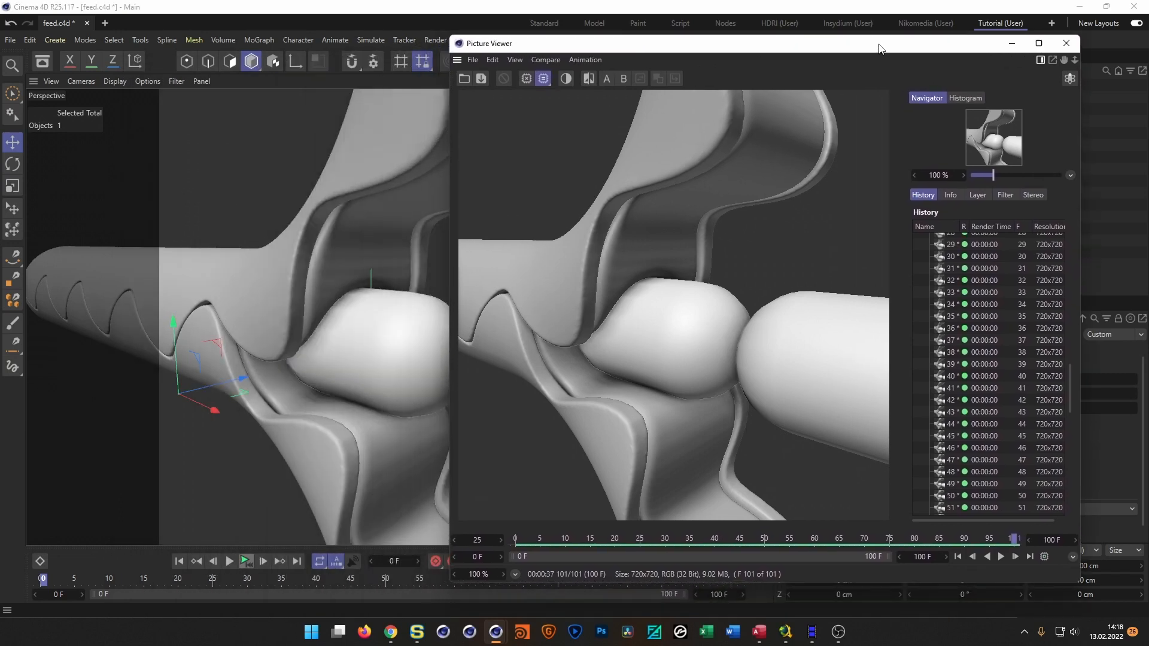
{"action": "left_click", "coordinate": [1001, 556]}
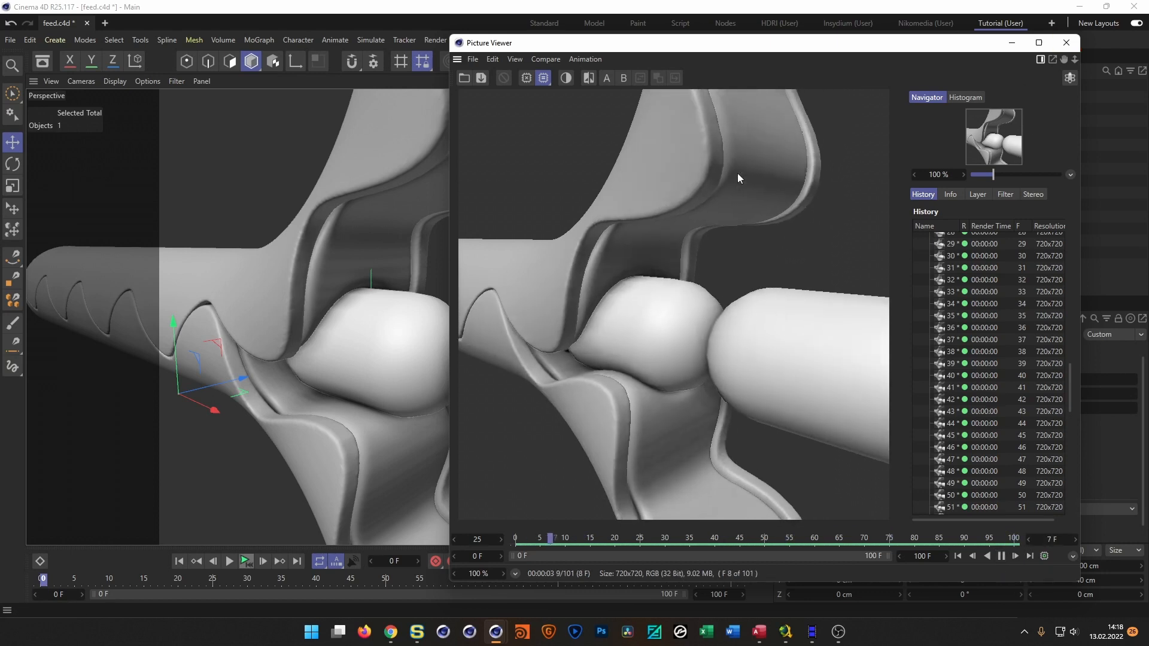
{"action": "left_click", "coordinate": [1002, 556]}
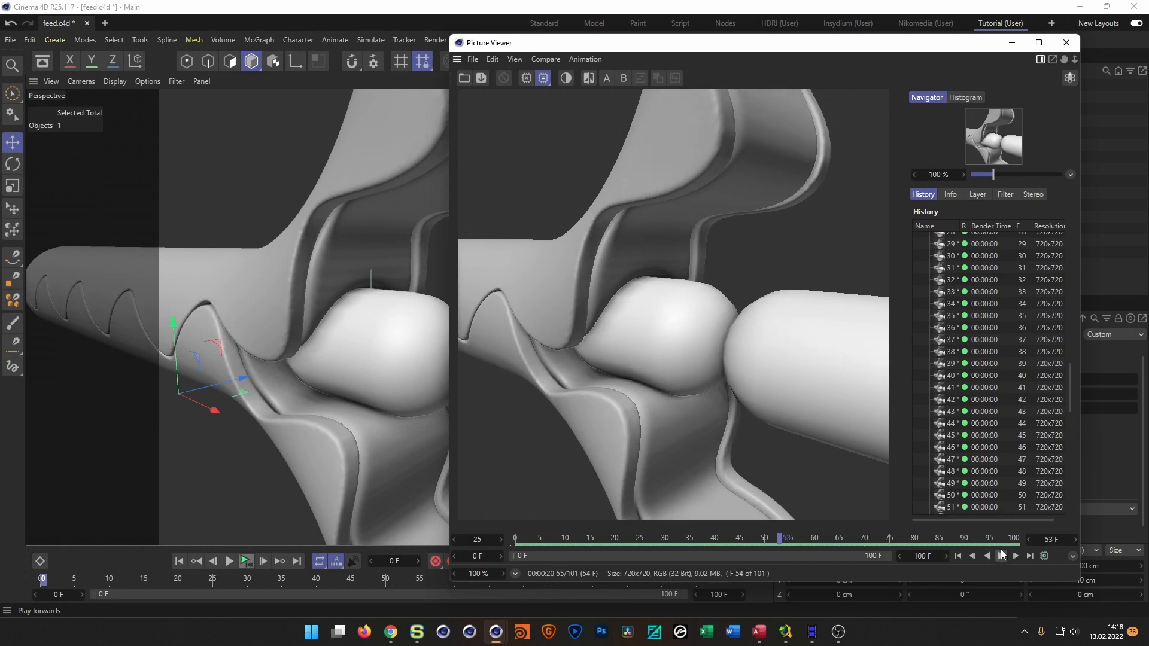
- Delete the unsaved rendered frames from the Picture Viewer and close it, saving the scene
{"action": "left_click", "coordinate": [1004, 336]}
{"action": "key", "text": "Delete"}
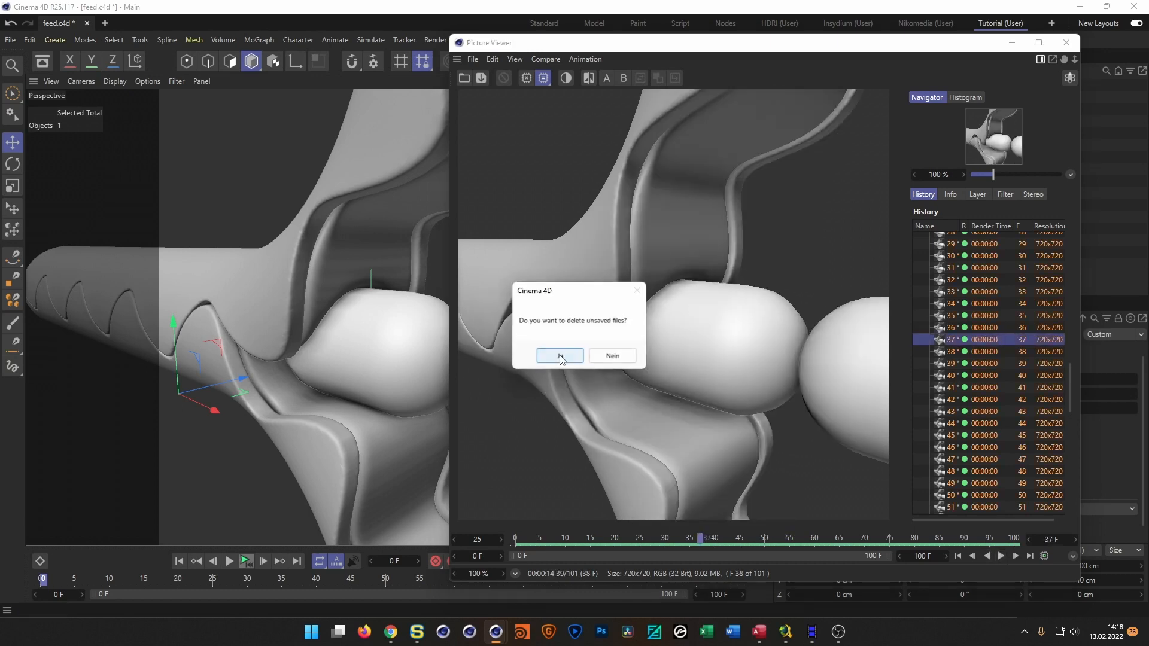
{"action": "left_click", "coordinate": [559, 355]}
{"action": "key", "text": "ctrl+s"}
{"action": "left_click", "coordinate": [1066, 42]}
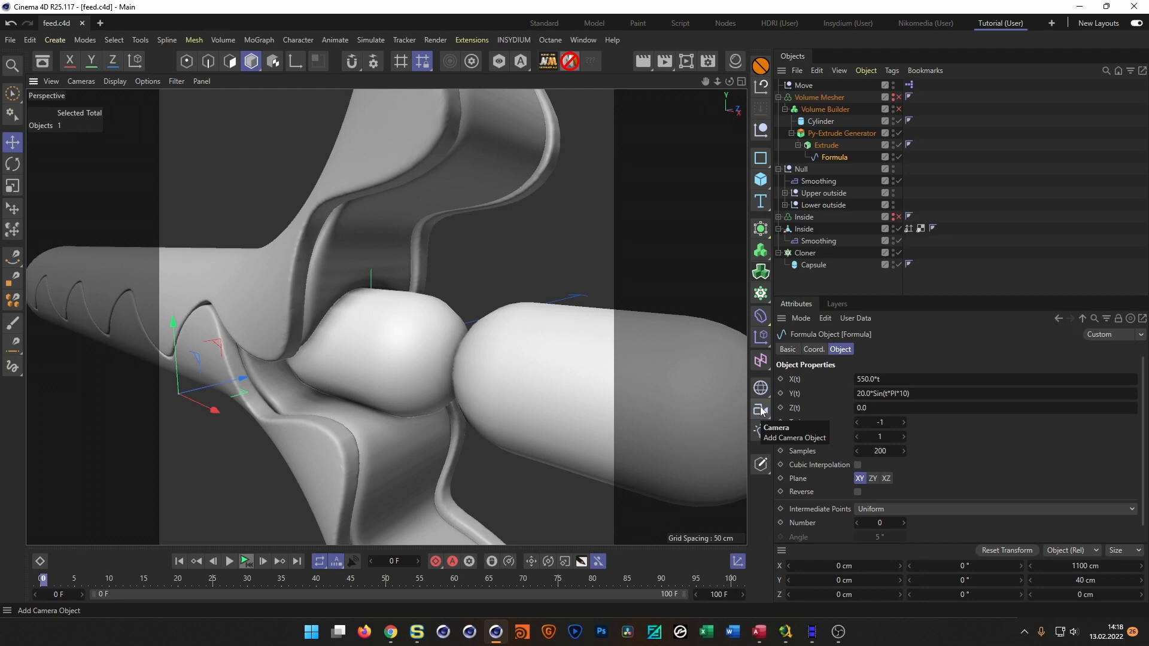
- Add a camera and set its focal length to 80 mm
{"action": "left_click", "coordinate": [761, 411]}
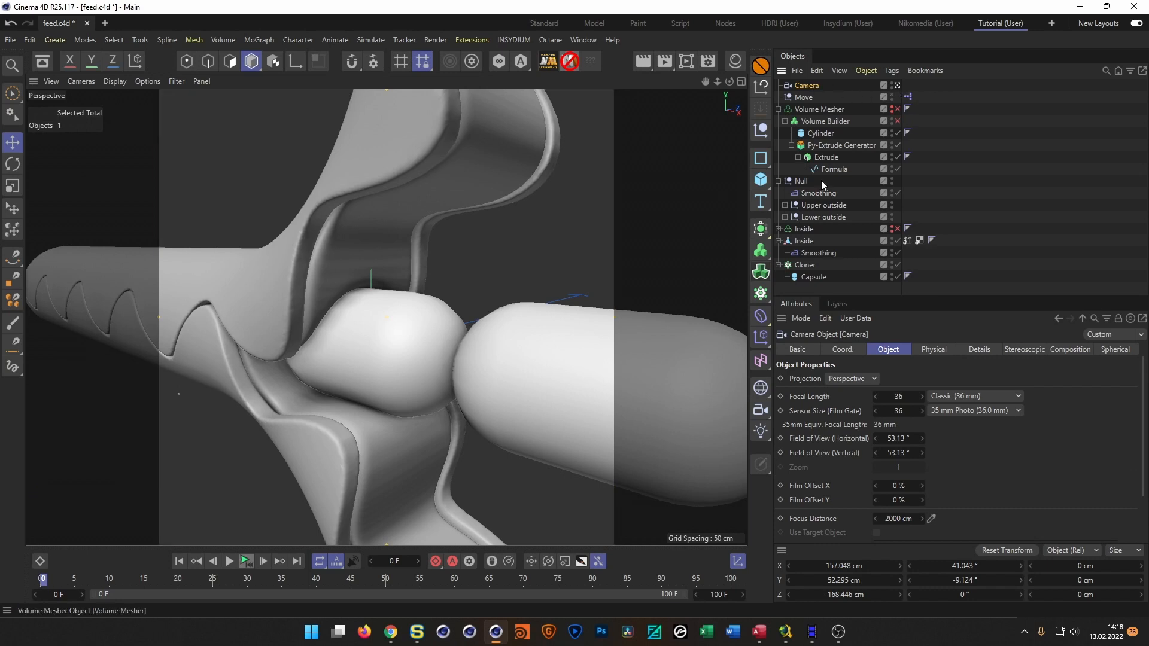
{"action": "type", "text": "80"}
{"action": "key", "text": "Return"}
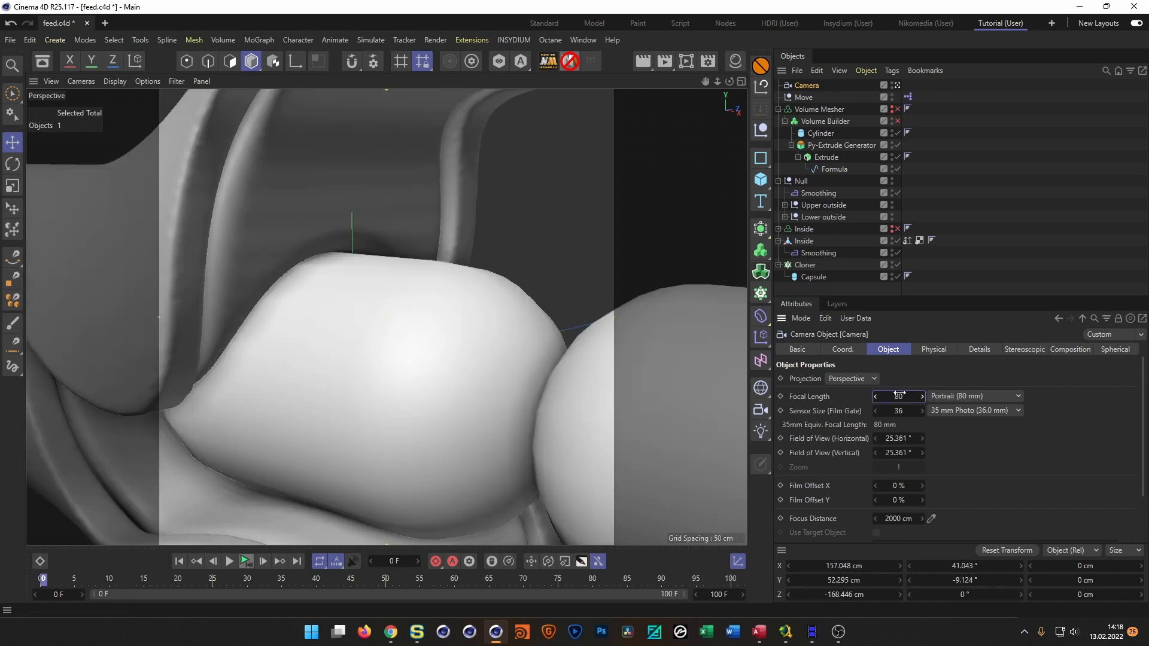
- Frame the splitting tube and first capsules through the camera, and lock the camera with a Protection tag
{"action": "scroll", "coordinate": [359, 401], "scroll_direction": "down", "scroll_amount": 8}
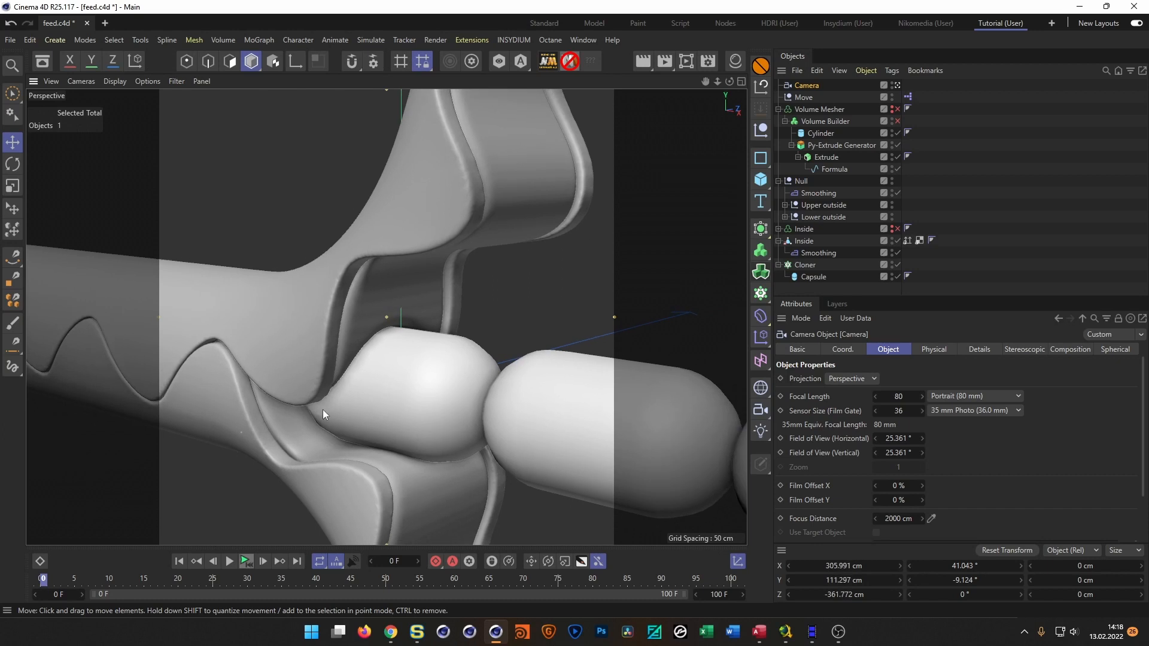
{"action": "middle_click_drag", "start_coordinate": [318, 360], "coordinate": [355, 347], "text": "alt"}
{"action": "mouse_move", "coordinate": [354, 347]}
{"action": "left_mouse_down", "text": "alt"}
{"action": "mouse_move", "coordinate": [364, 350]}
{"action": "mouse_move", "coordinate": [358, 340]}
{"action": "left_mouse_up", "text": "alt"}
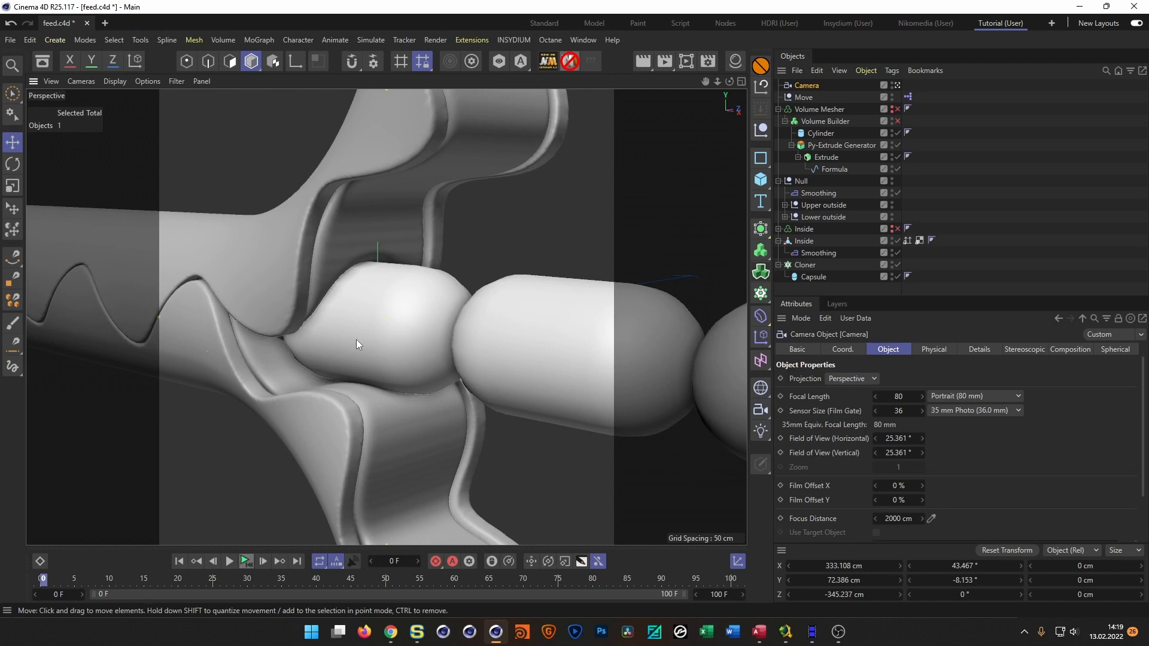
{"action": "right_click", "coordinate": [807, 85]}
{"action": "left_click", "coordinate": [802, 235]}
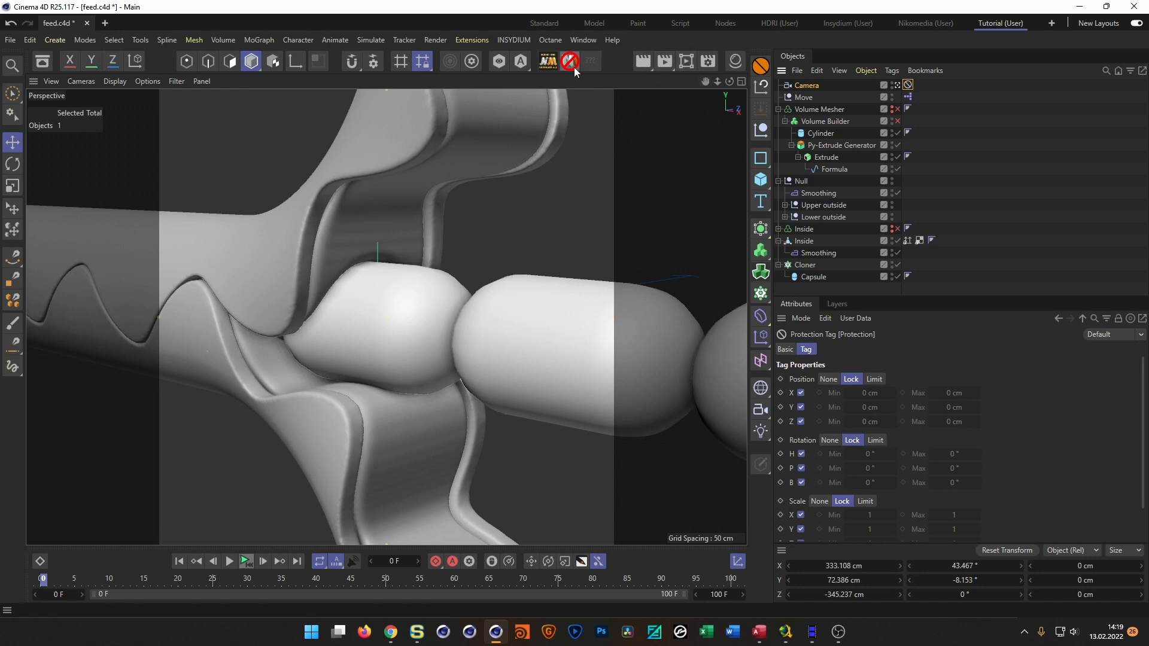
- Preview the scene in the Octane Live Viewer, and close both Octane windows
{"action": "left_click", "coordinate": [473, 41]}
{"action": "mouse_move", "coordinate": [556, 40]}
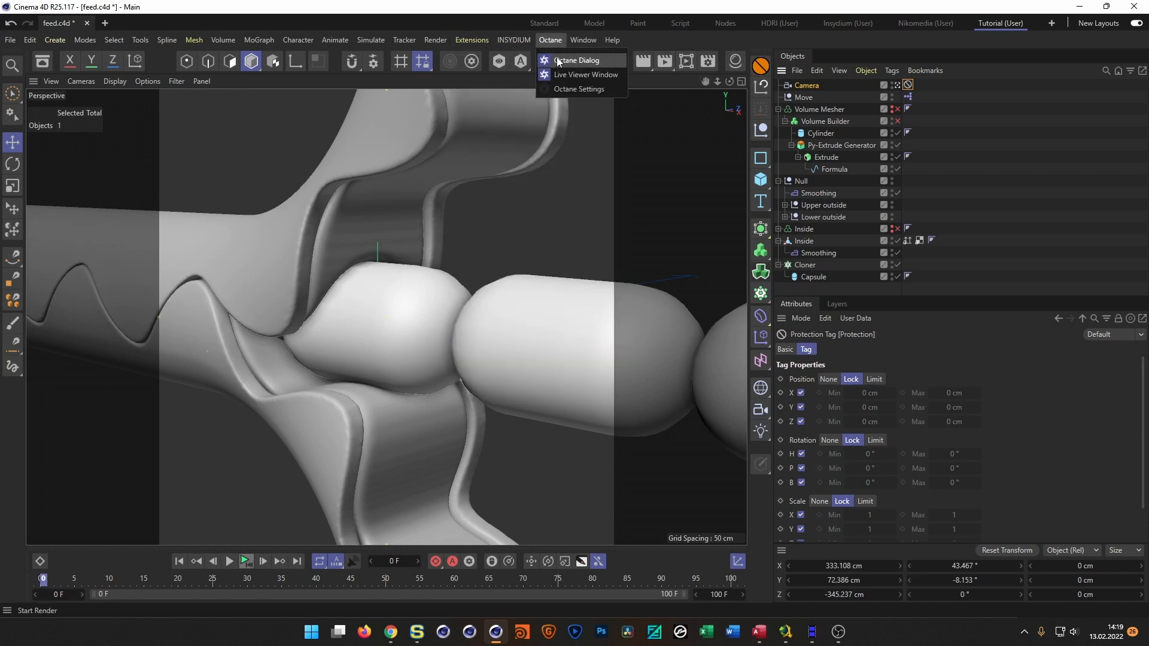
{"action": "left_click", "coordinate": [558, 60]}
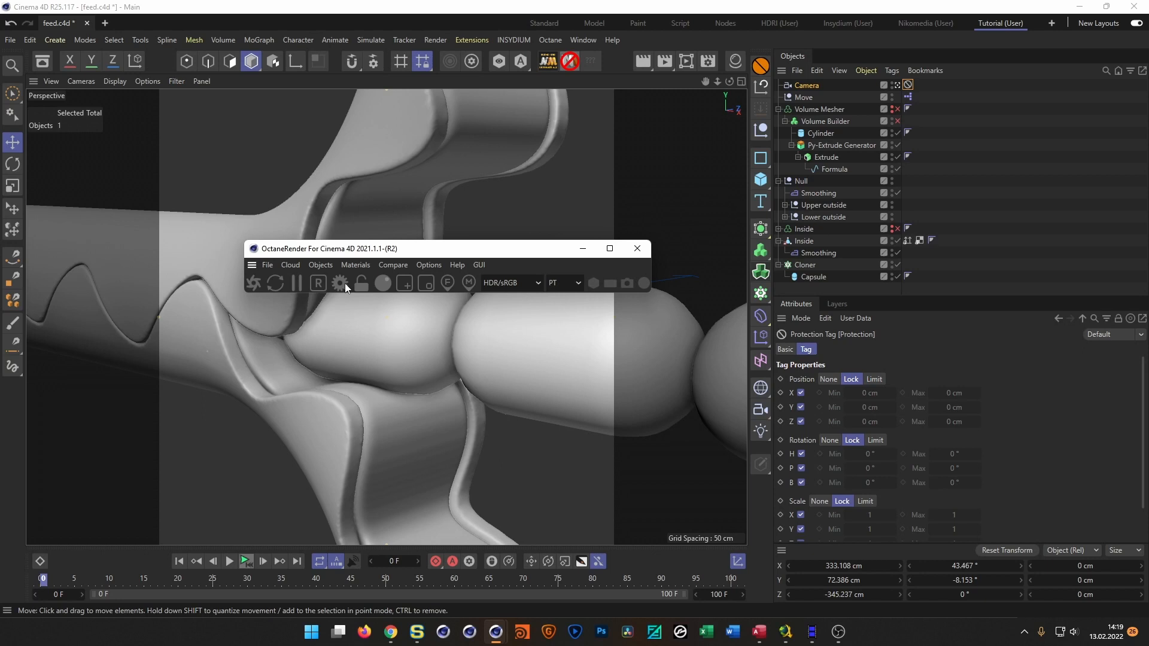
{"action": "left_click", "coordinate": [263, 286]}
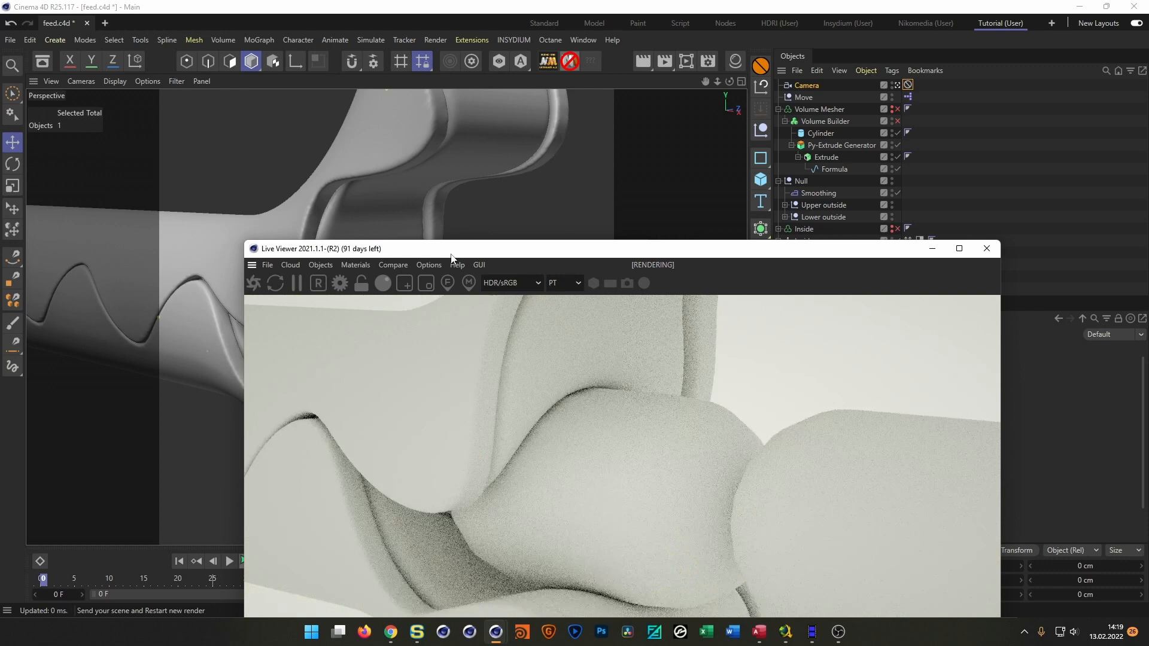
{"action": "left_click_drag", "start_coordinate": [451, 259], "coordinate": [482, 136]}
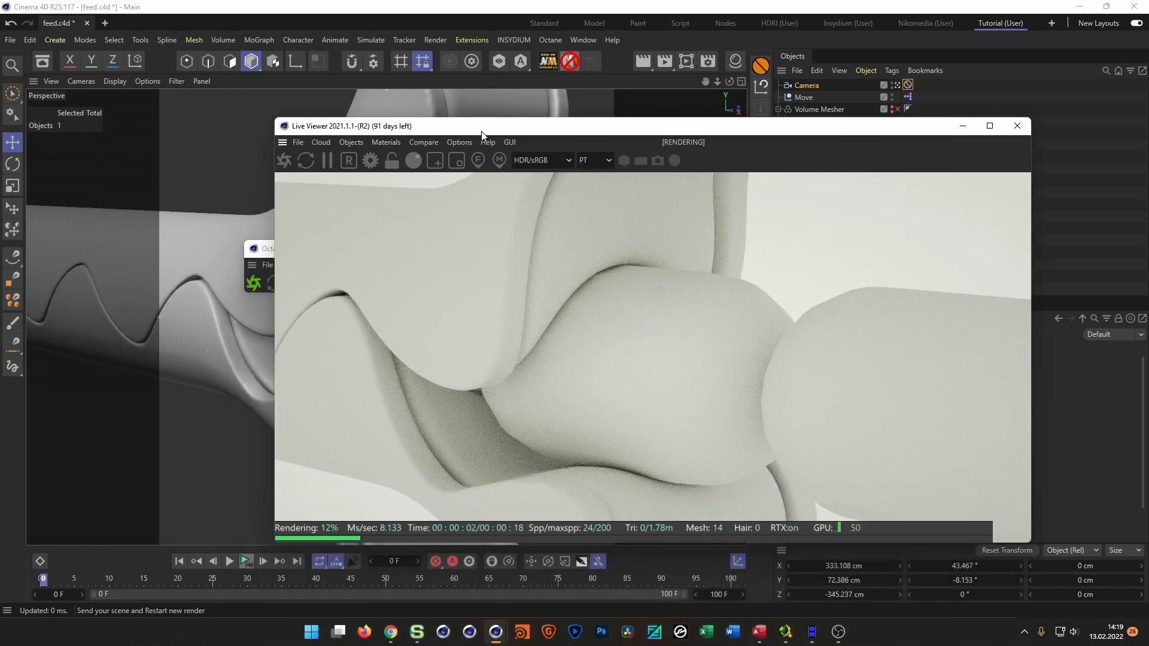
{"action": "left_click_drag", "start_coordinate": [275, 119], "coordinate": [634, 168]}
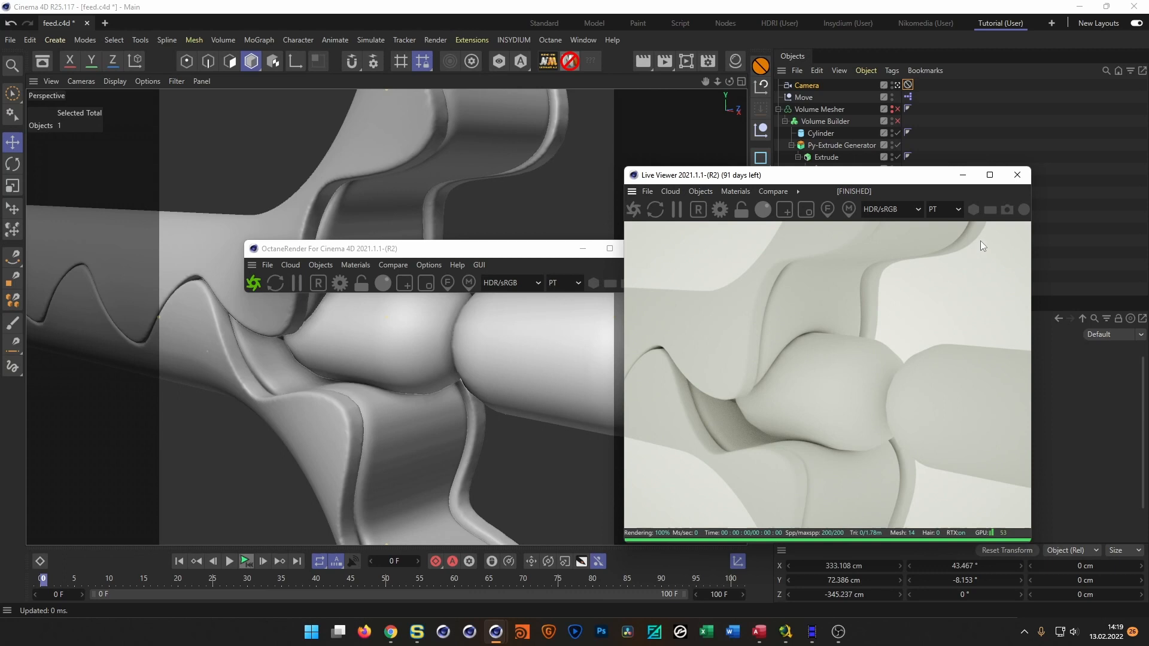
{"action": "left_click", "coordinate": [1027, 175]}
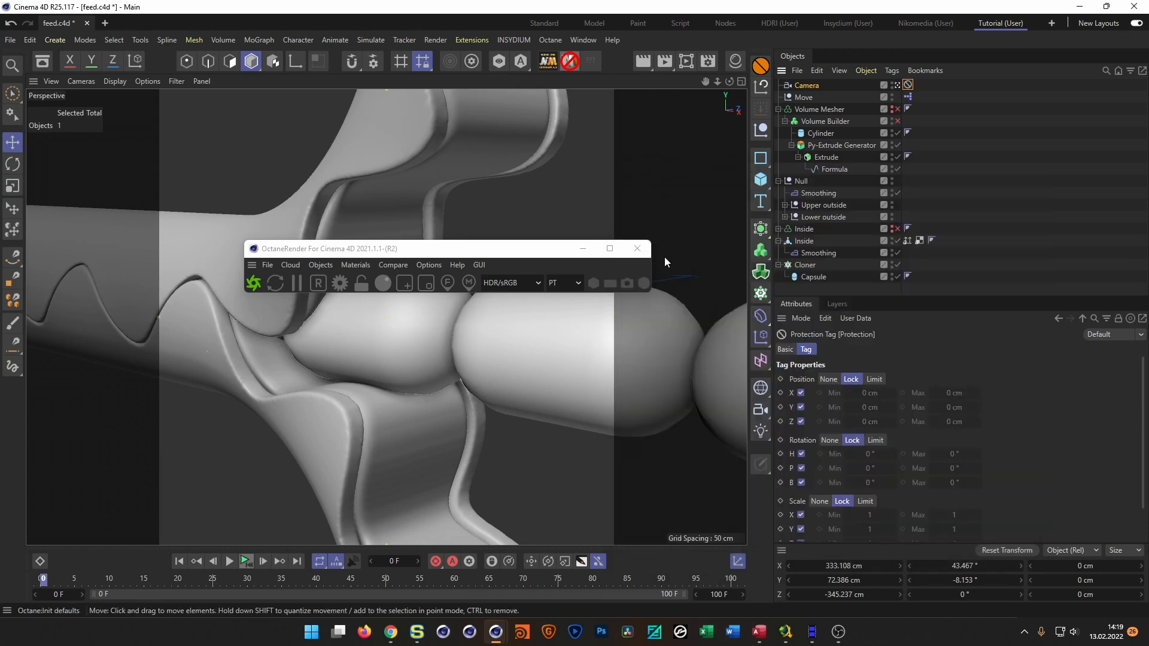
{"action": "left_click", "coordinate": [638, 249]}
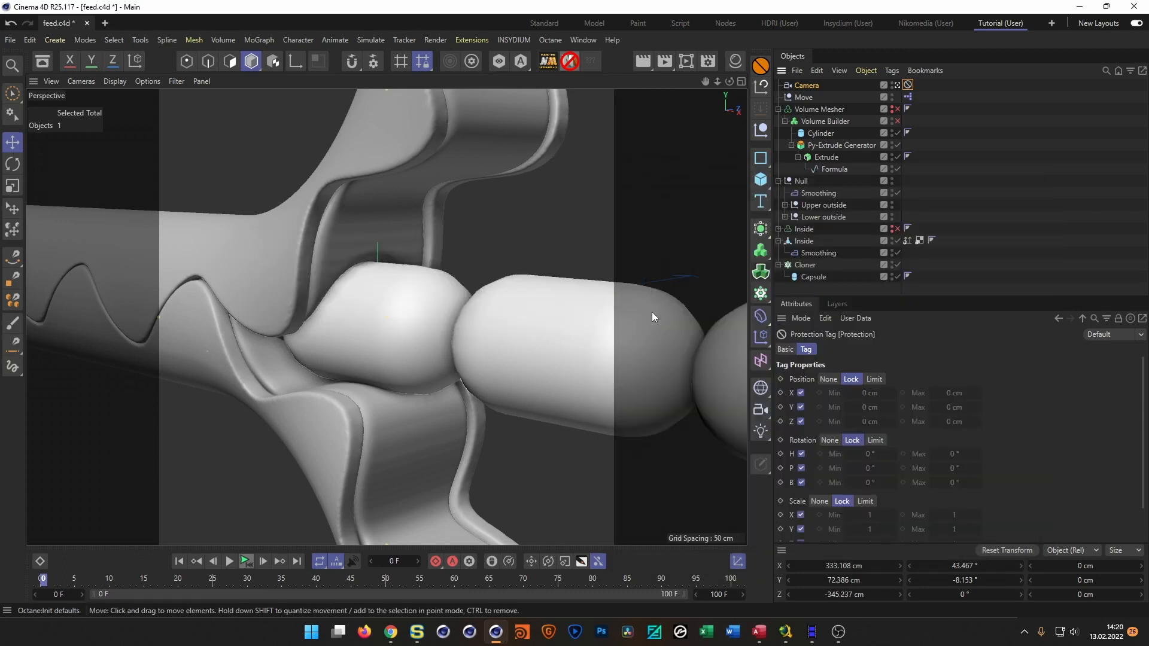
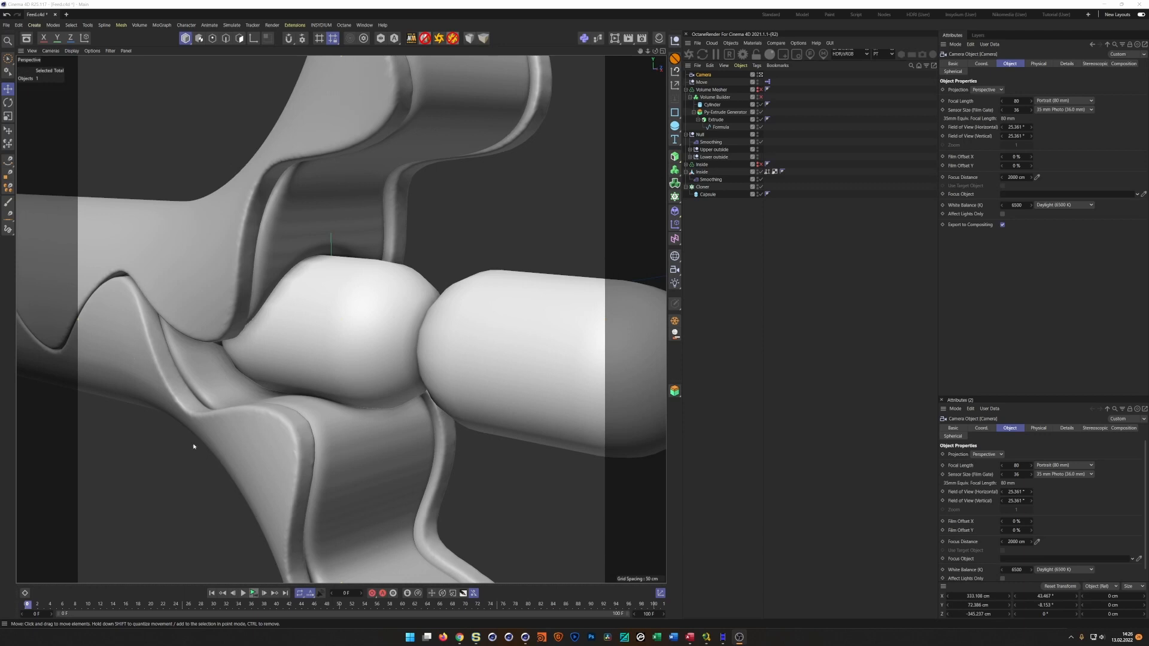
- Check the reference render in the web browser and return to Cinema 4D
{"action": "left_click", "coordinate": [461, 642]}
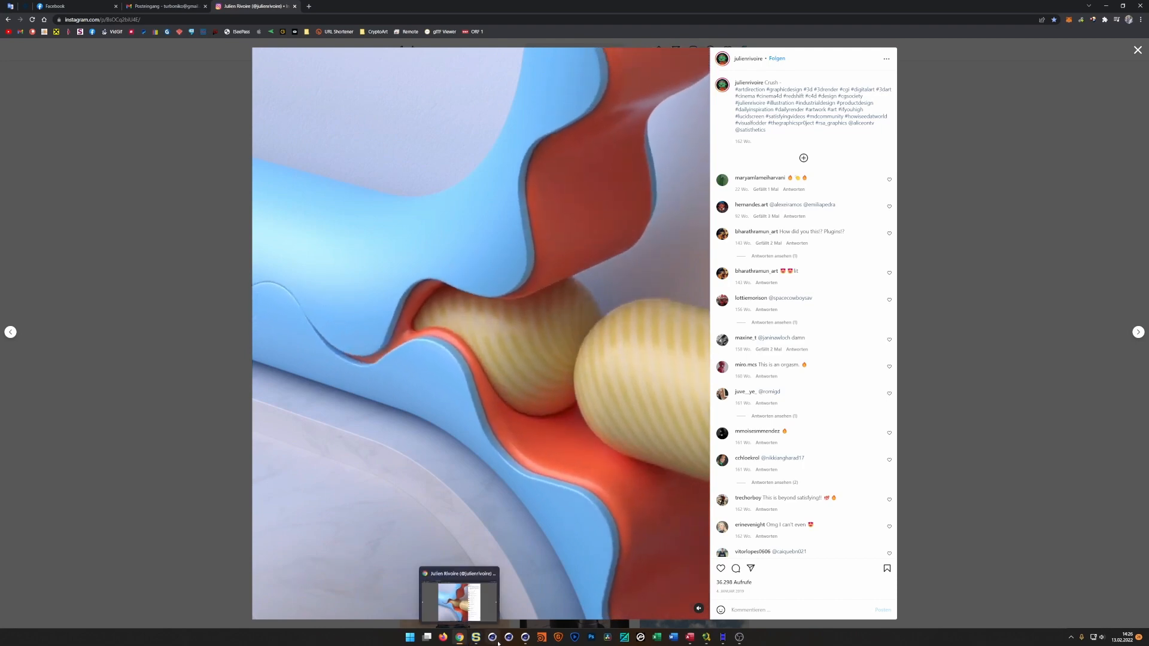
{"action": "left_click", "coordinate": [525, 638]}
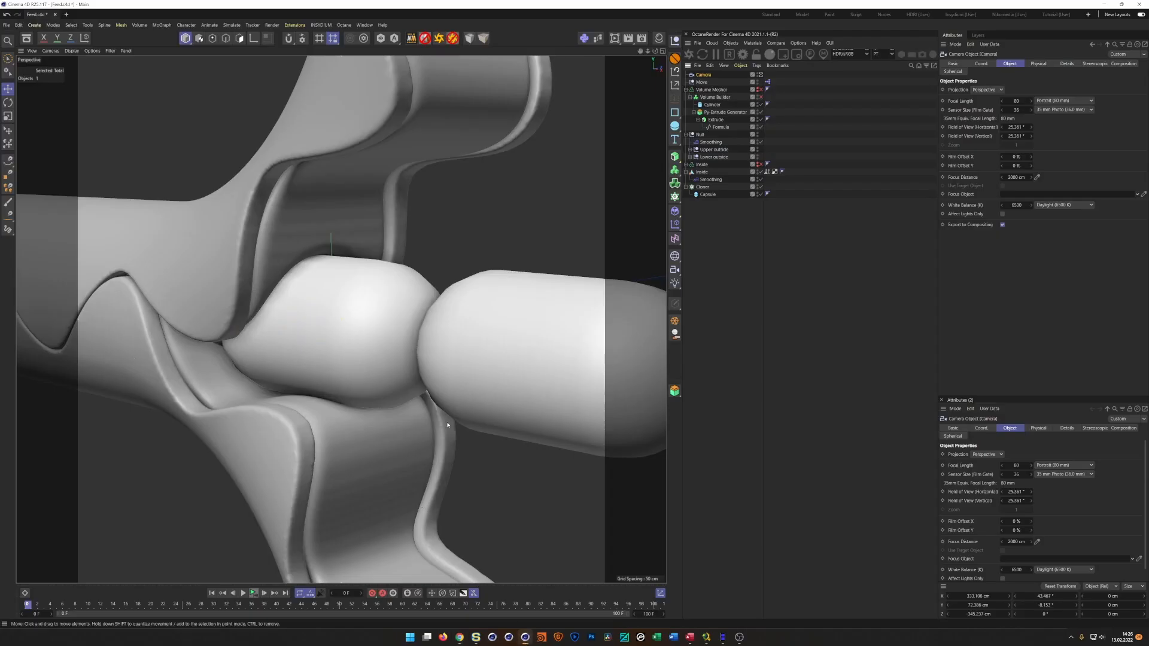
- Leave the camera view and hide the camera object in the viewport
{"action": "left_click", "coordinate": [761, 74]}
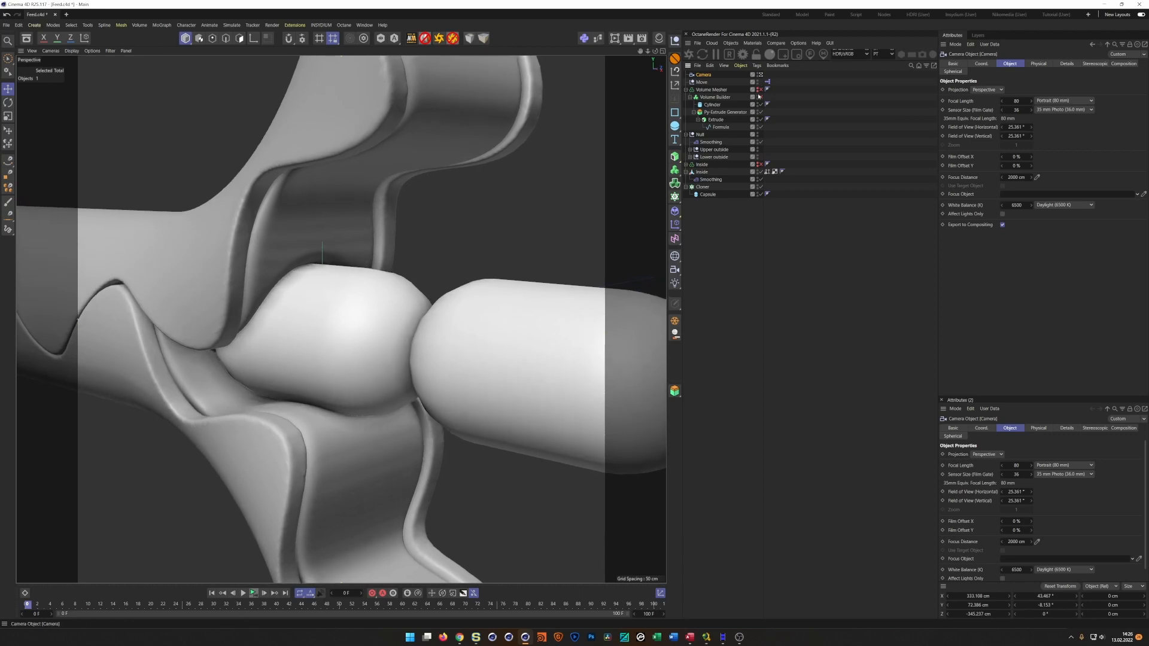
{"action": "left_click", "coordinate": [761, 75]}
{"action": "scroll", "coordinate": [461, 343], "scroll_direction": "down", "scroll_amount": 4}
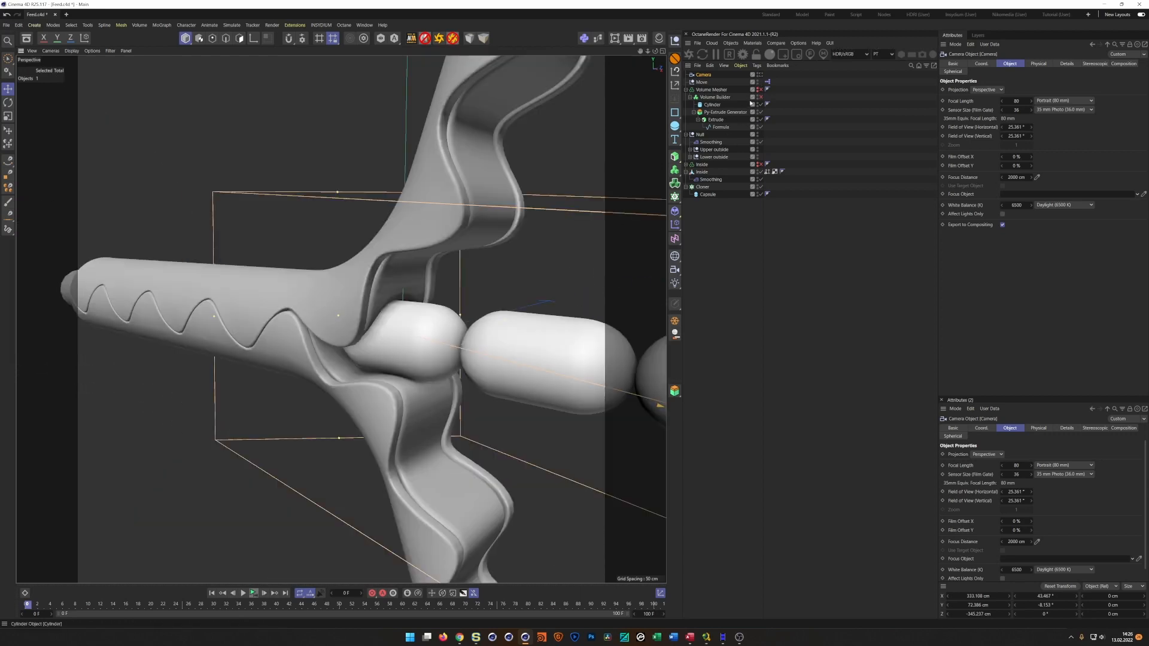
{"action": "left_click", "coordinate": [758, 75], "text": "alt"}
{"action": "left_click", "coordinate": [758, 74], "text": "alt"}
{"action": "left_click_drag", "start_coordinate": [459, 275], "coordinate": [424, 289], "text": "alt"}
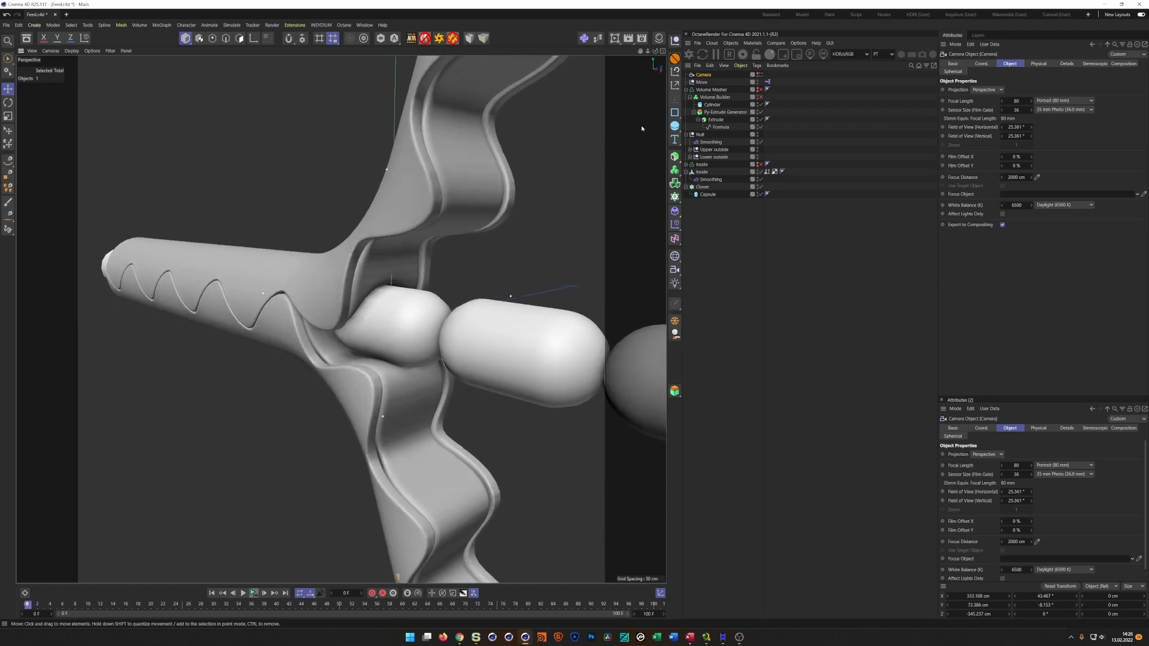
- Add a plane and lower it in the front view to about -50 cm on Y, below the capsules
{"action": "left_click", "coordinate": [674, 125]}
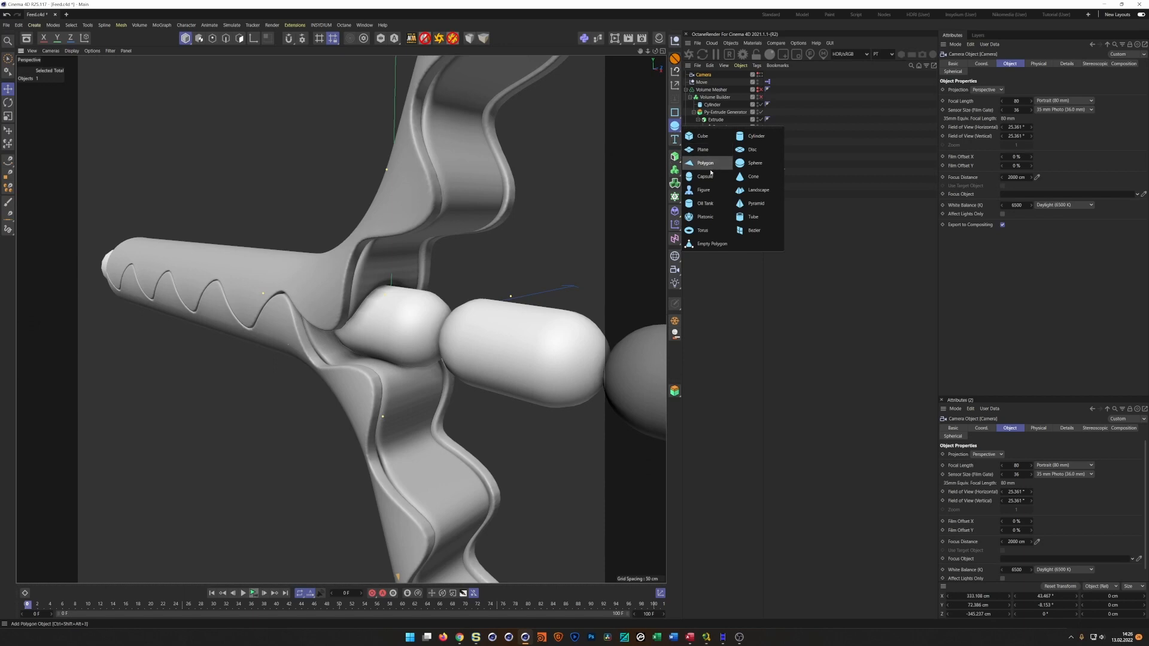
{"action": "left_click", "coordinate": [703, 150]}
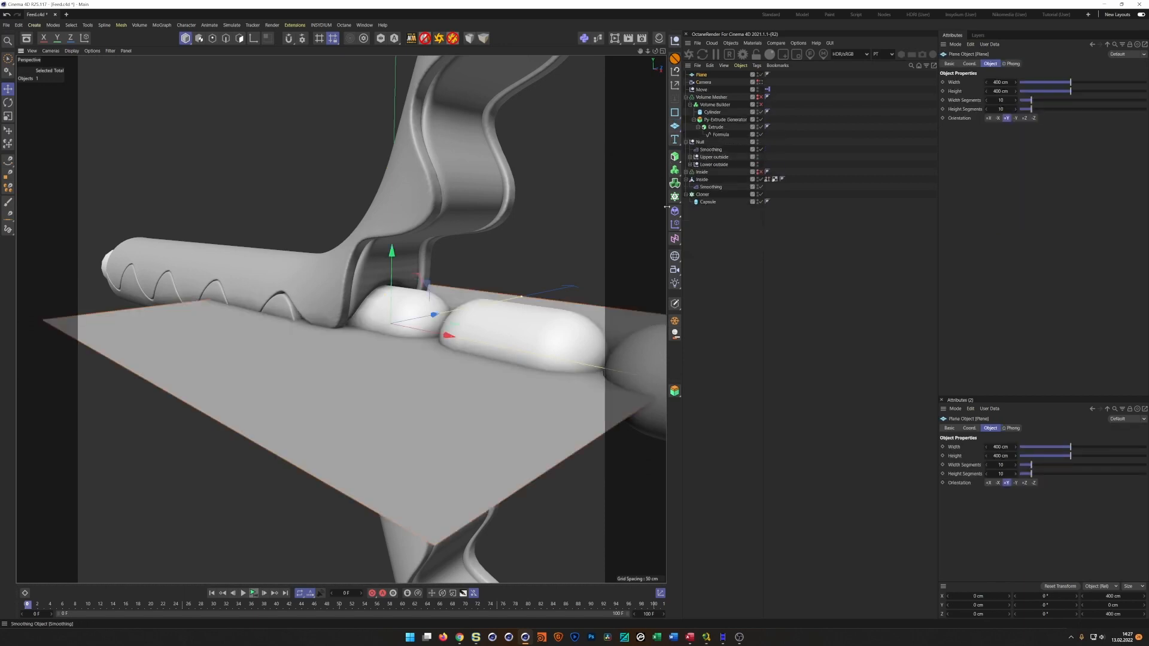
{"action": "middle_click", "coordinate": [402, 366]}
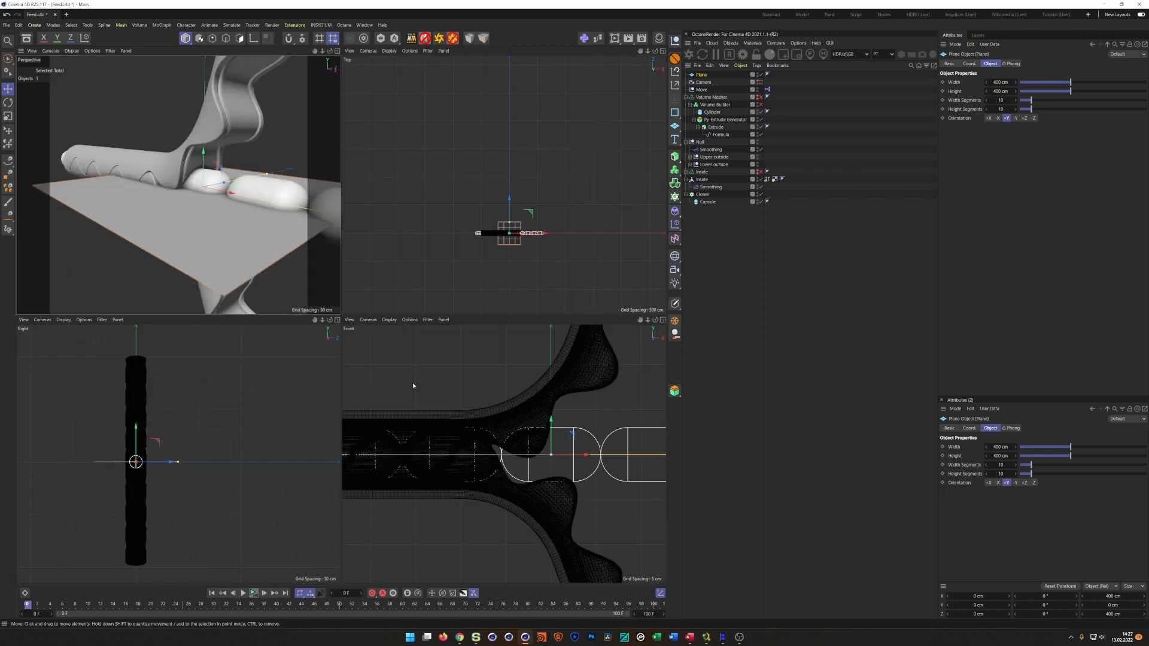
{"action": "middle_click", "coordinate": [413, 386]}
{"action": "scroll", "coordinate": [369, 368], "scroll_direction": "down", "scroll_amount": 3}
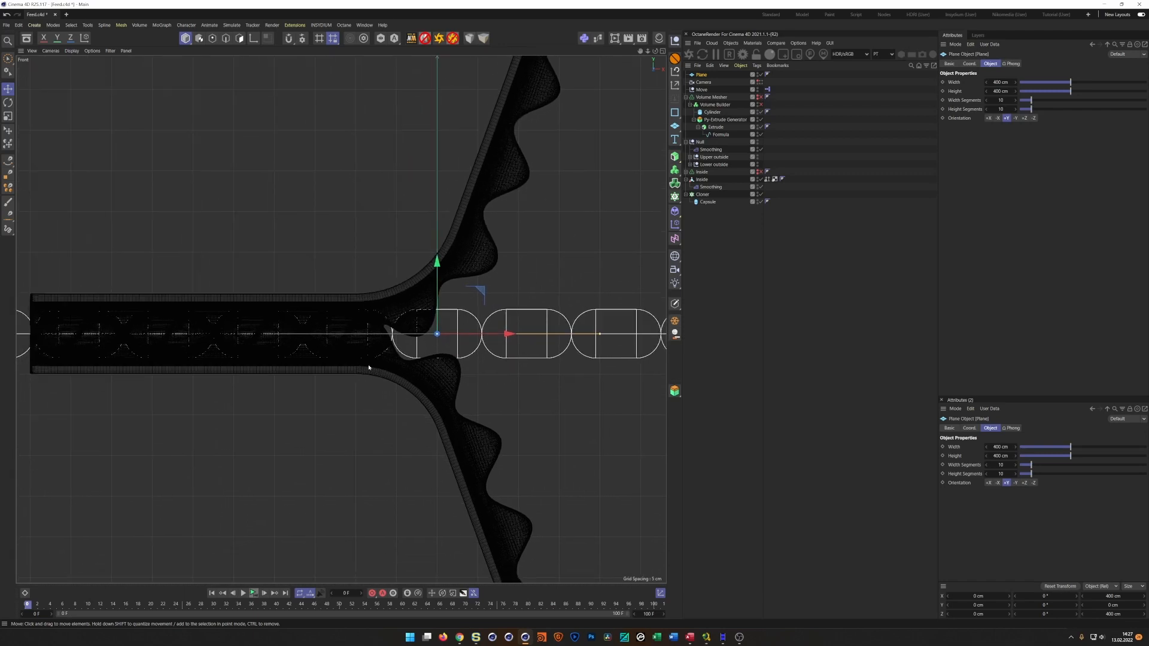
{"action": "key", "text": "e"}
{"action": "left_click_drag", "start_coordinate": [431, 276], "coordinate": [435, 308]}
{"action": "middle_click", "coordinate": [436, 307]}
{"action": "key", "text": "F1"}
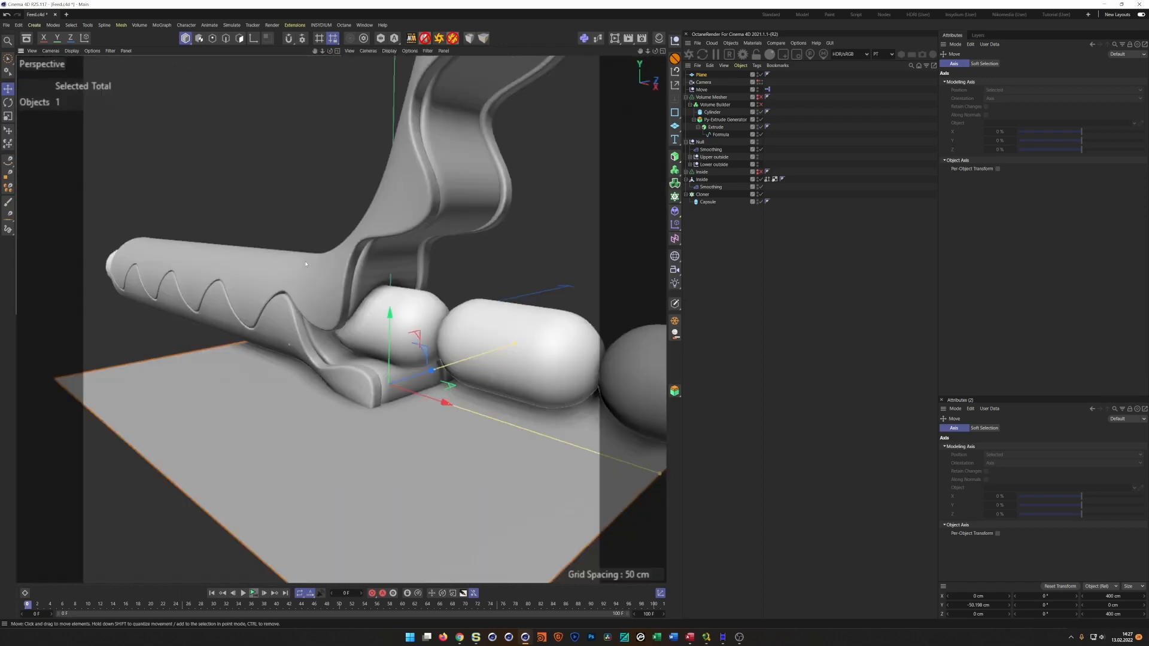
- Show the shaded objects with their mesh lines and move the plane to the end of the object list
{"action": "key", "text": "n"}
{"action": "key", "text": "b"}
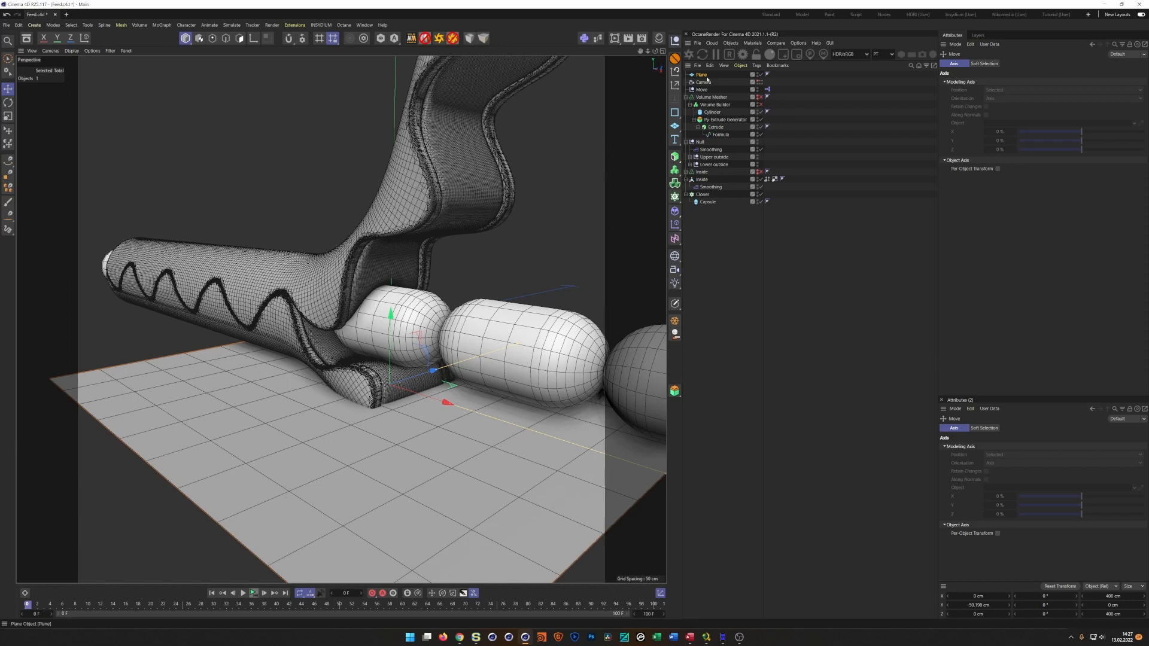
{"action": "left_click_drag", "start_coordinate": [719, 264], "coordinate": [720, 264]}
- Try 1000 width segments on the plane
{"action": "left_click_drag", "start_coordinate": [1032, 102], "coordinate": [1102, 109]}
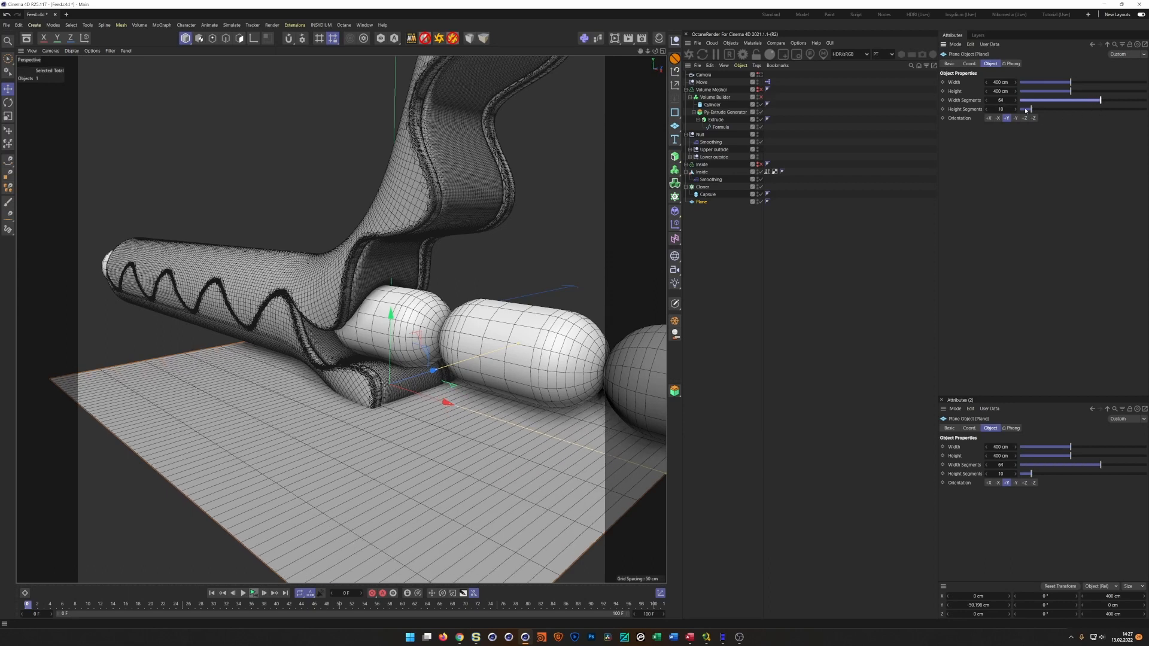
{"action": "type", "text": "1000"}
{"action": "key", "text": "Return"}
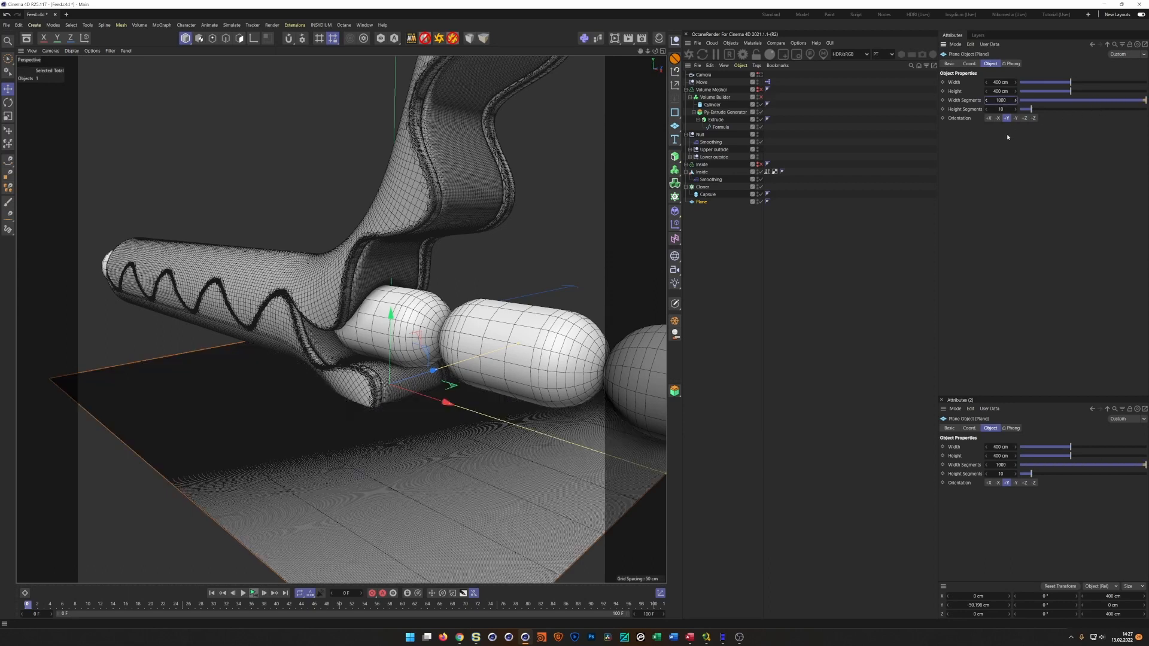
- Set the plane's width segments to 200 and height segments to 1, and widen it to about 1503 cm
{"action": "double_click", "coordinate": [1001, 100]}
{"action": "type", "text": "200"}
{"action": "key", "text": "Return"}
{"action": "double_click", "coordinate": [1000, 109]}
{"action": "type", "text": "1"}
{"action": "key", "text": "Return"}
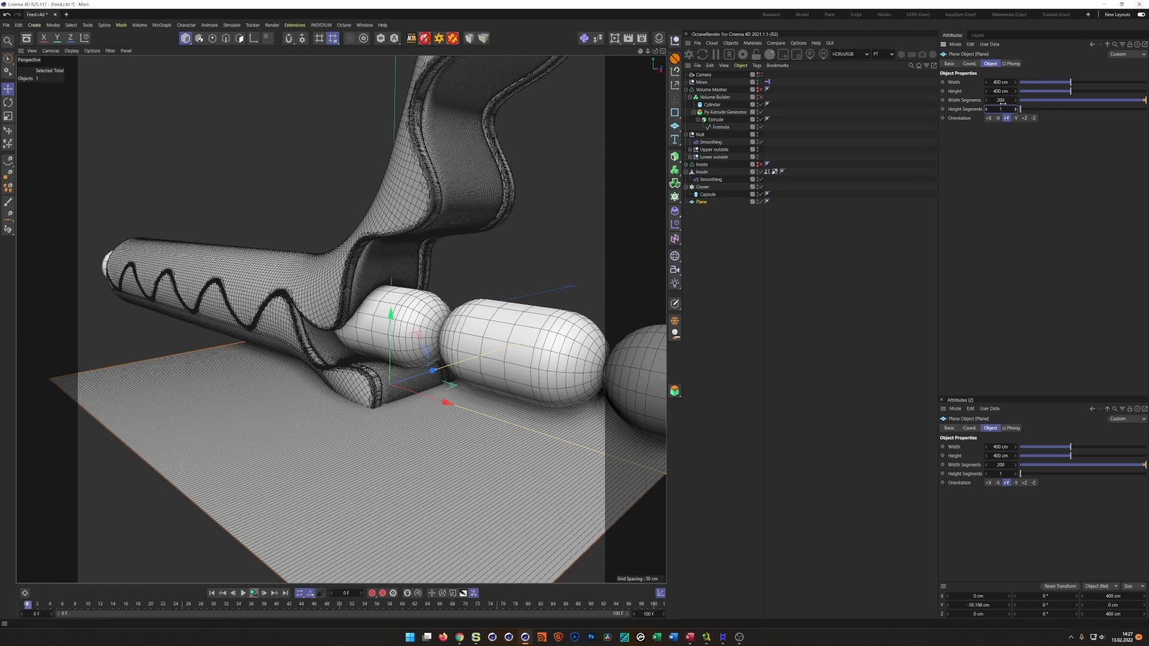
{"action": "left_click_drag", "start_coordinate": [1002, 83], "coordinate": [1120, 83]}
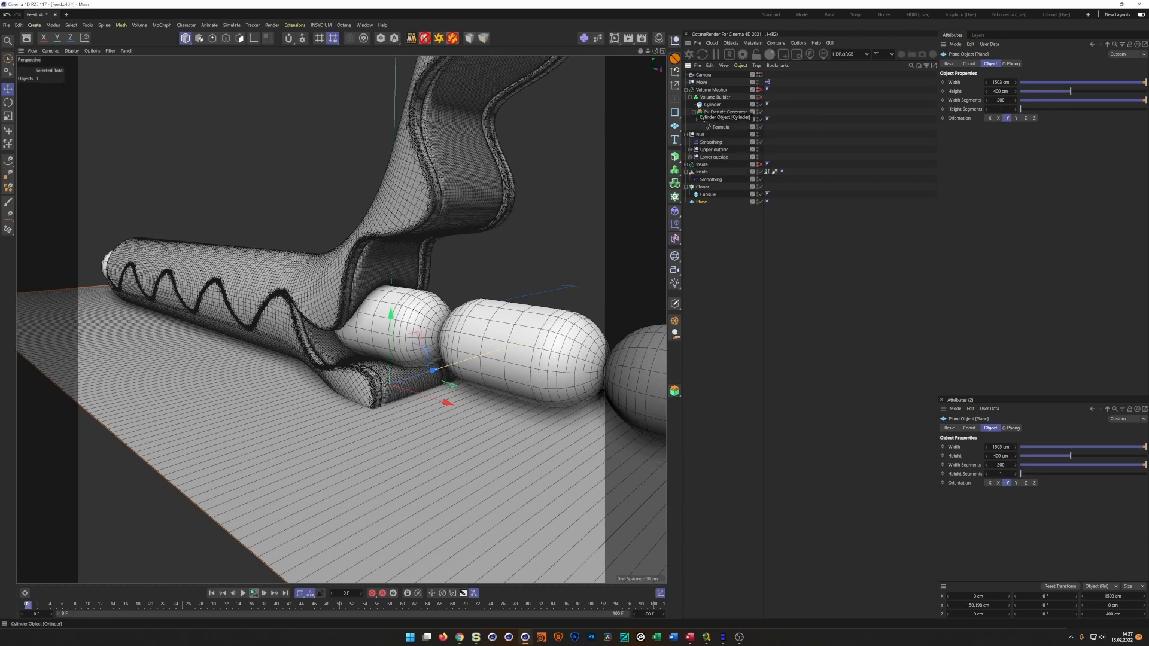
- Copy the Lower outside group's Bend deformer onto the plane and bake the bent plane into a separate polygon copy
{"action": "left_click", "coordinate": [687, 89]}
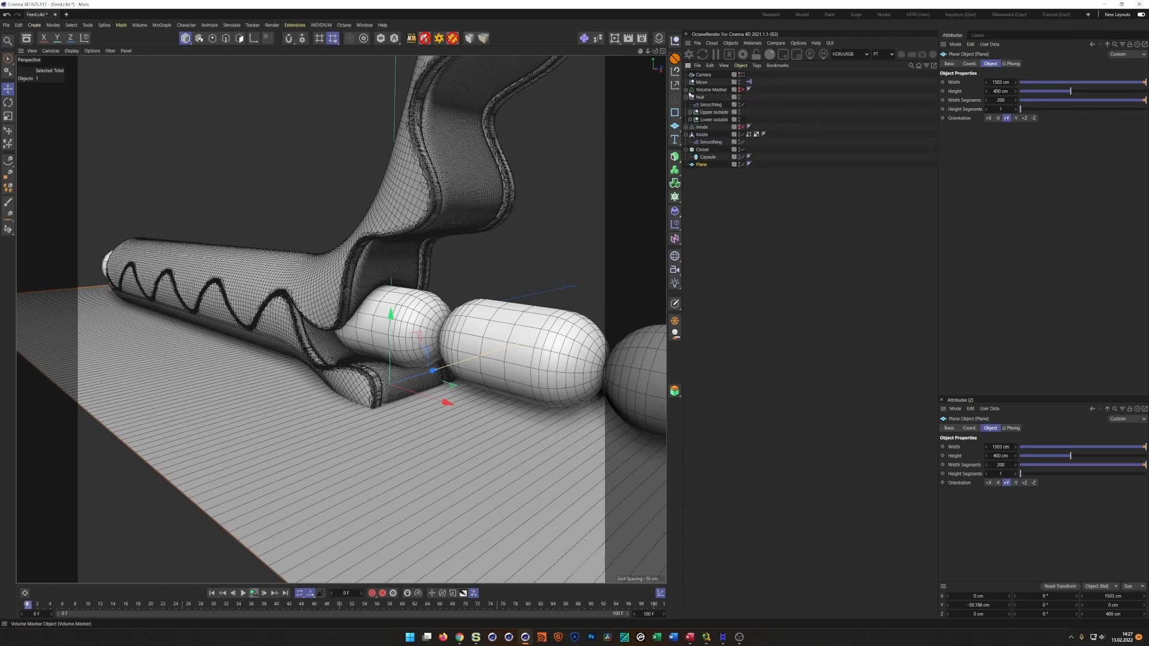
{"action": "left_click", "coordinate": [691, 119]}
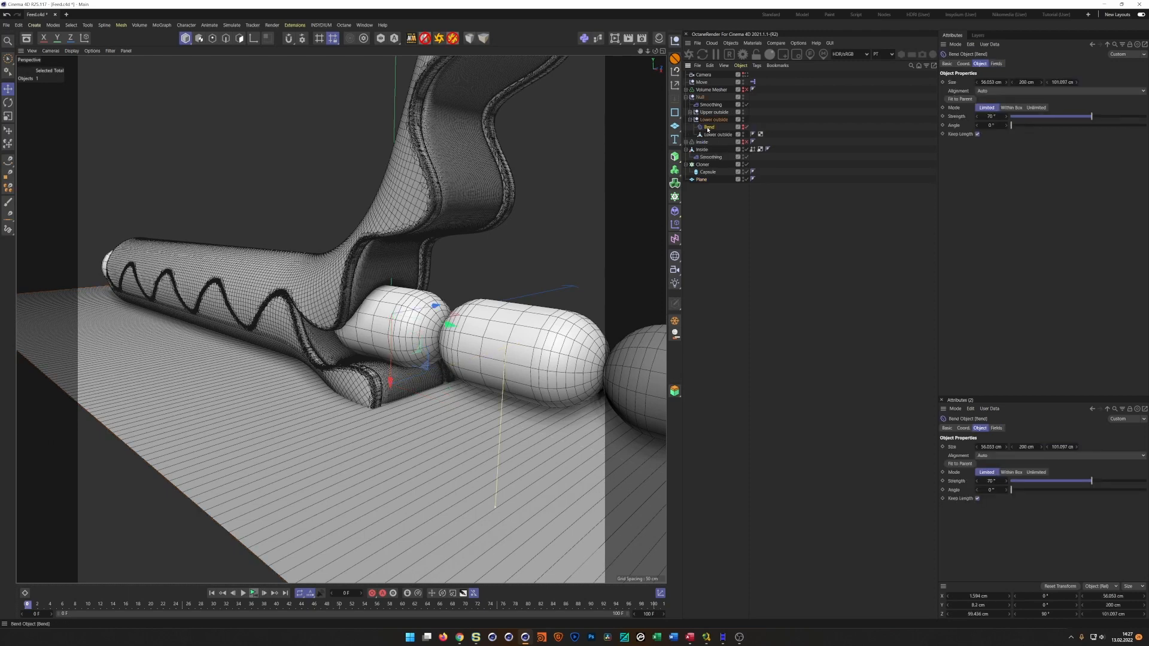
{"action": "left_click_drag", "start_coordinate": [708, 128], "coordinate": [708, 181]}
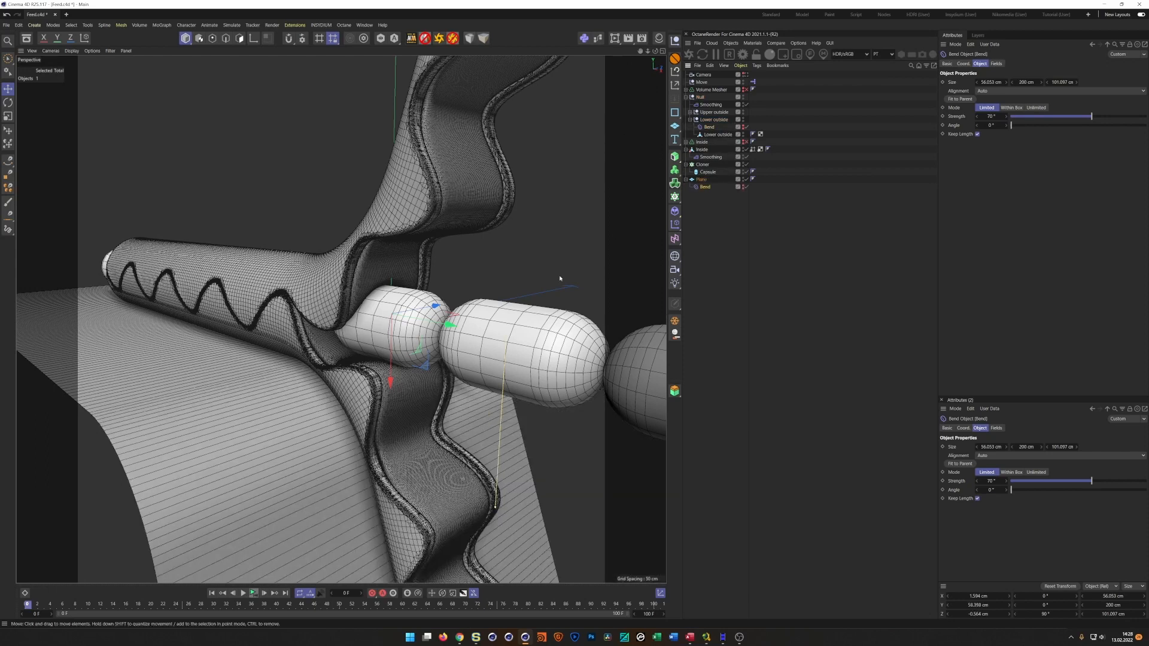
{"action": "middle_click", "coordinate": [475, 317]}
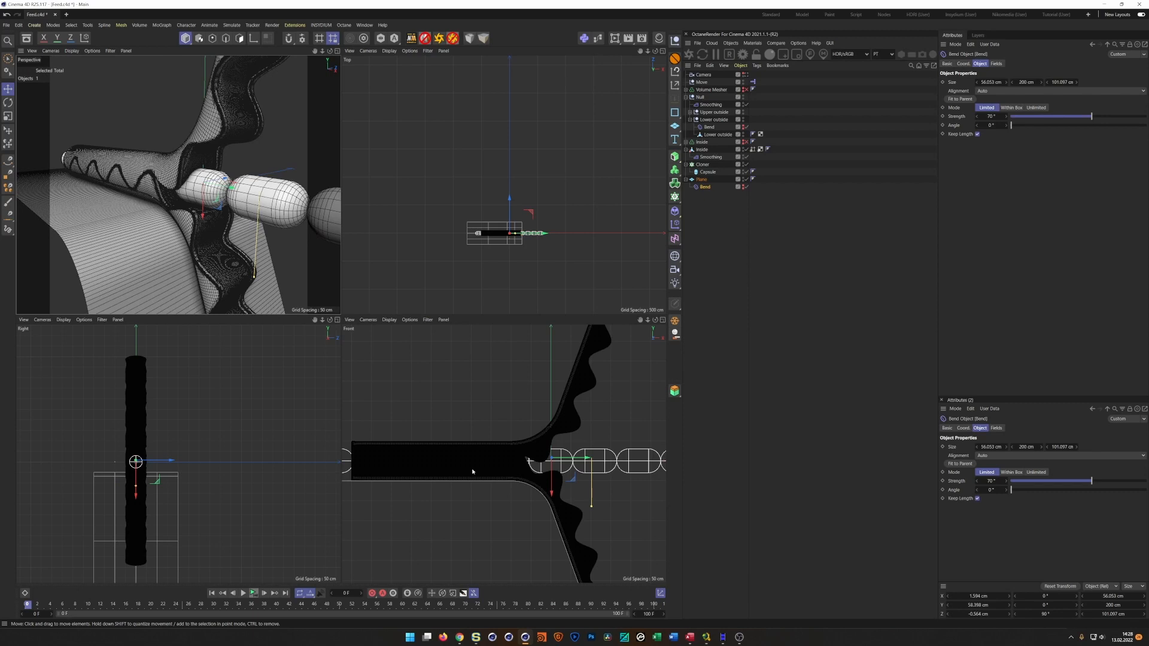
{"action": "middle_click", "coordinate": [472, 472]}
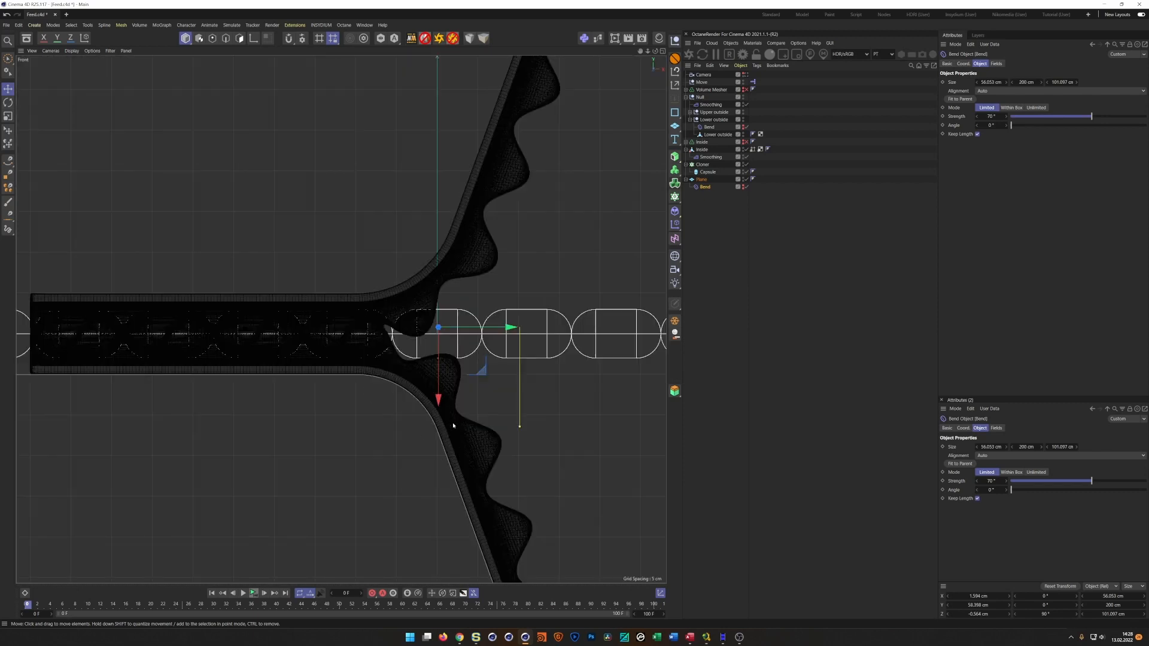
{"action": "middle_click", "coordinate": [453, 426]}
{"action": "middle_click", "coordinate": [180, 209]}
{"action": "mouse_move", "coordinate": [361, 371]}
{"action": "left_mouse_down", "text": "alt"}
{"action": "mouse_move", "coordinate": [375, 362]}
{"action": "mouse_move", "coordinate": [353, 361]}
{"action": "left_mouse_up", "text": "alt"}
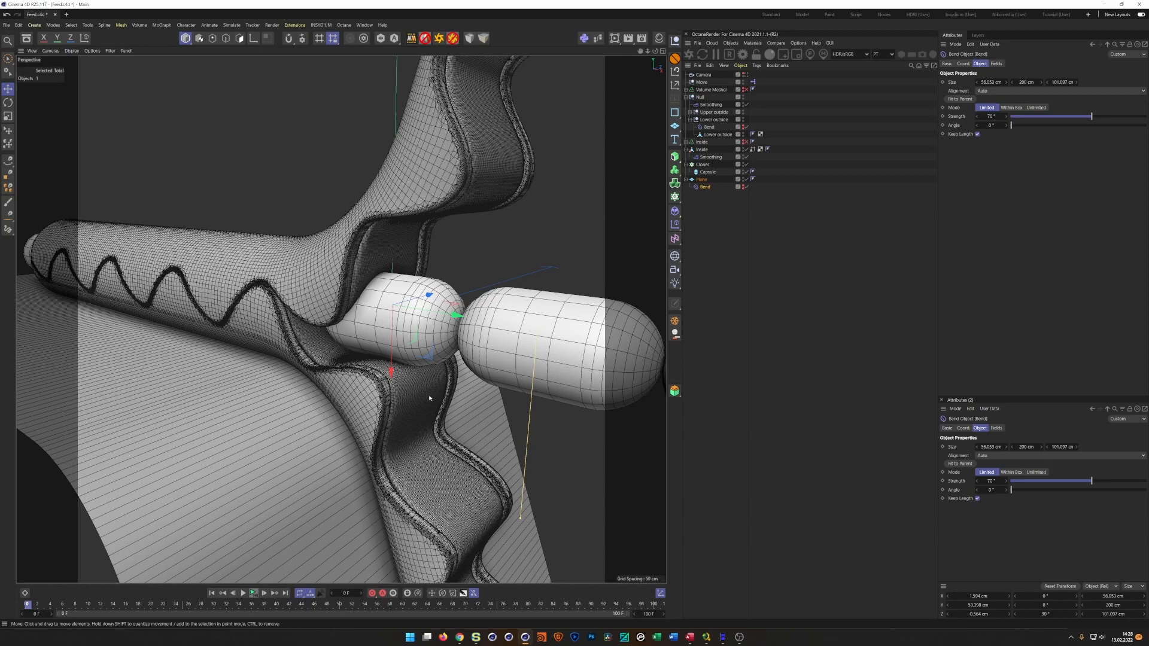
{"action": "left_click", "coordinate": [702, 180]}
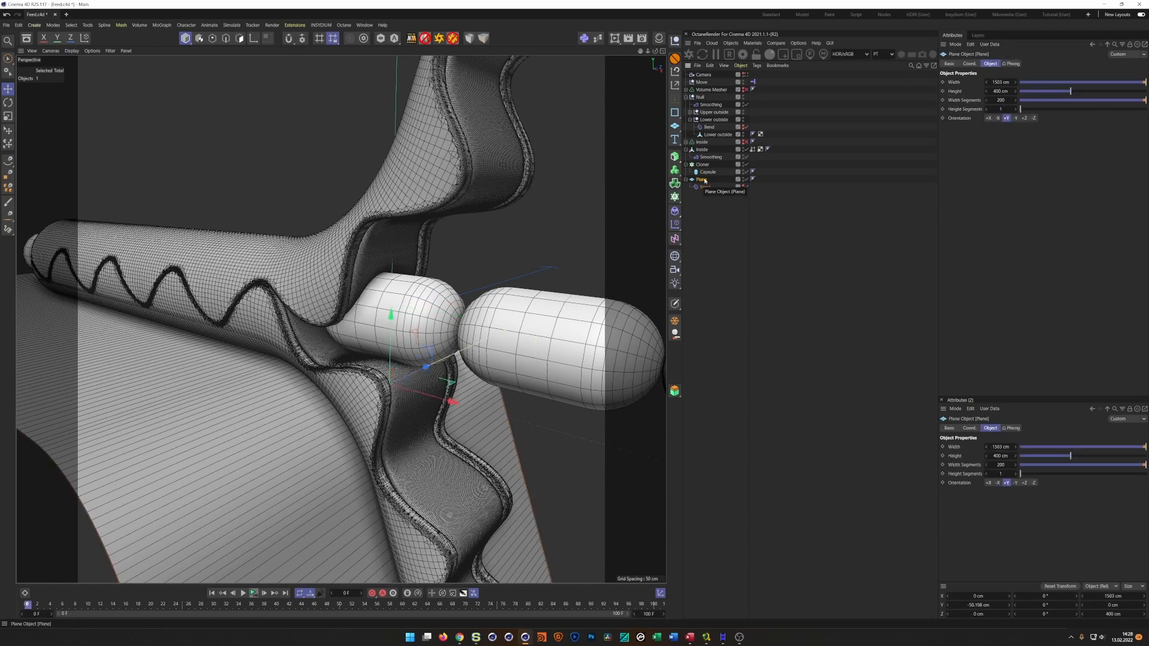
{"action": "left_click", "coordinate": [676, 322]}
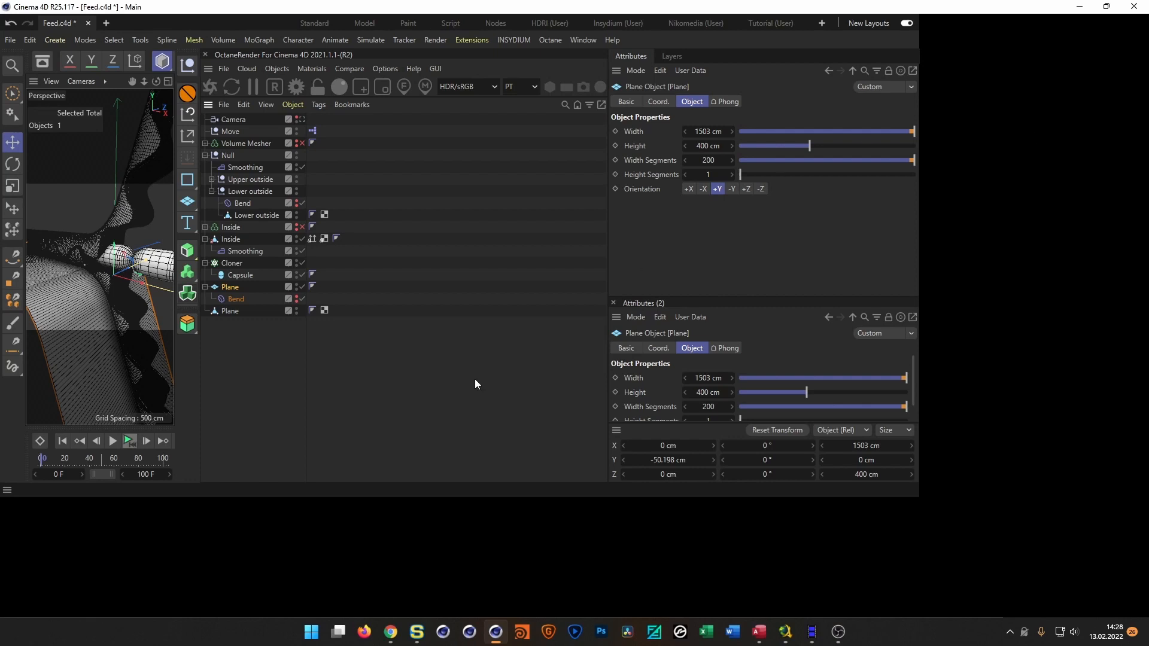
- Check the reference render in the web browser, and return to Cinema 4D in the Tutorial (User) layout with a taller object list
{"action": "left_click", "coordinate": [1080, 7]}
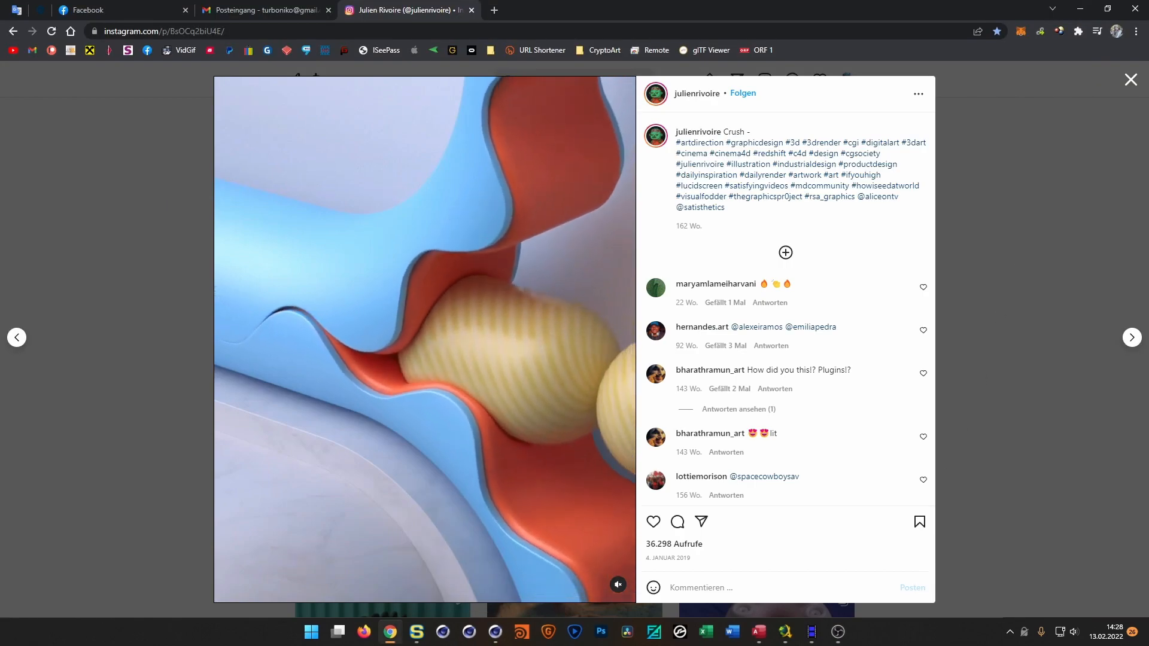
{"action": "left_click", "coordinate": [496, 632]}
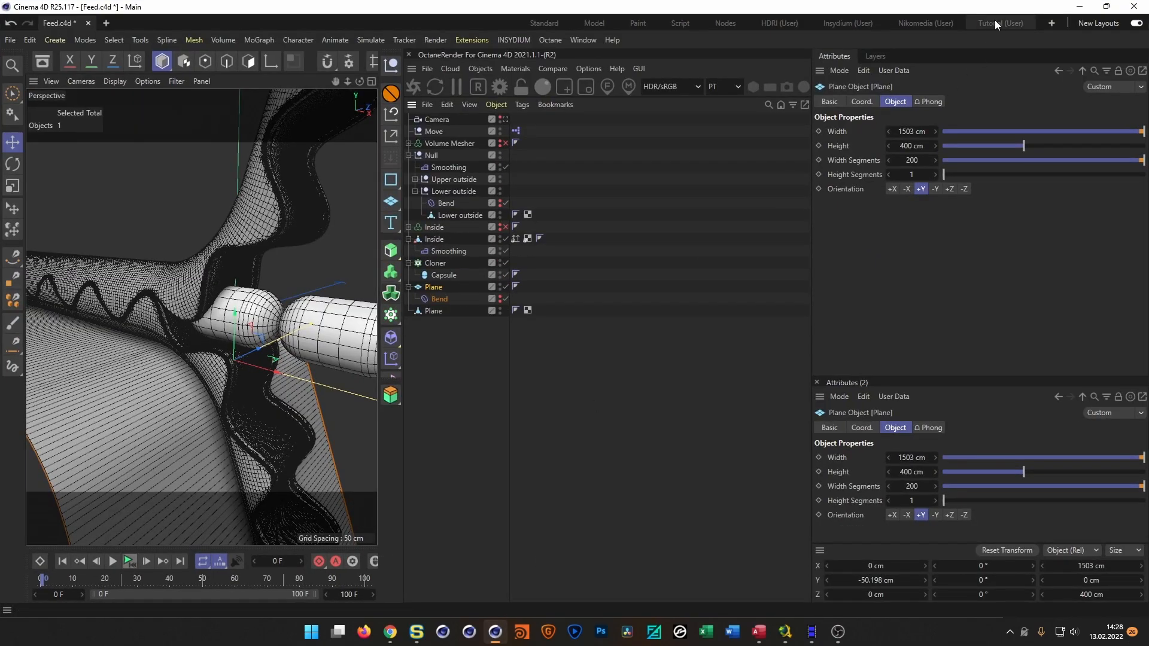
{"action": "left_click", "coordinate": [995, 23]}
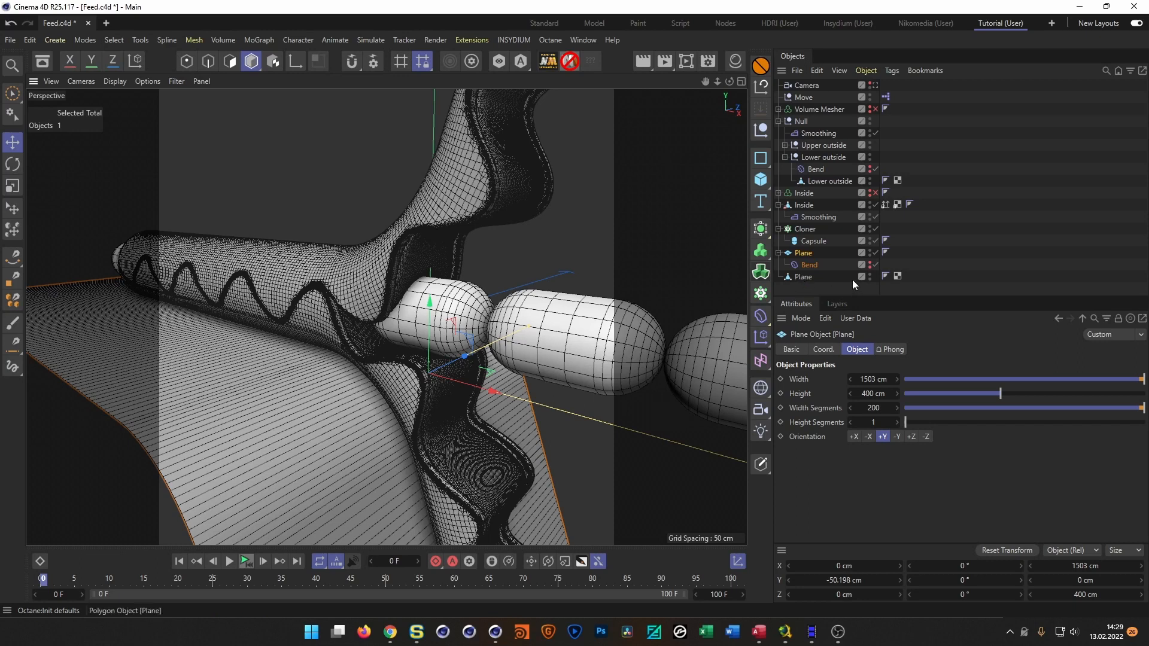
{"action": "left_click_drag", "start_coordinate": [855, 295], "coordinate": [856, 388]}
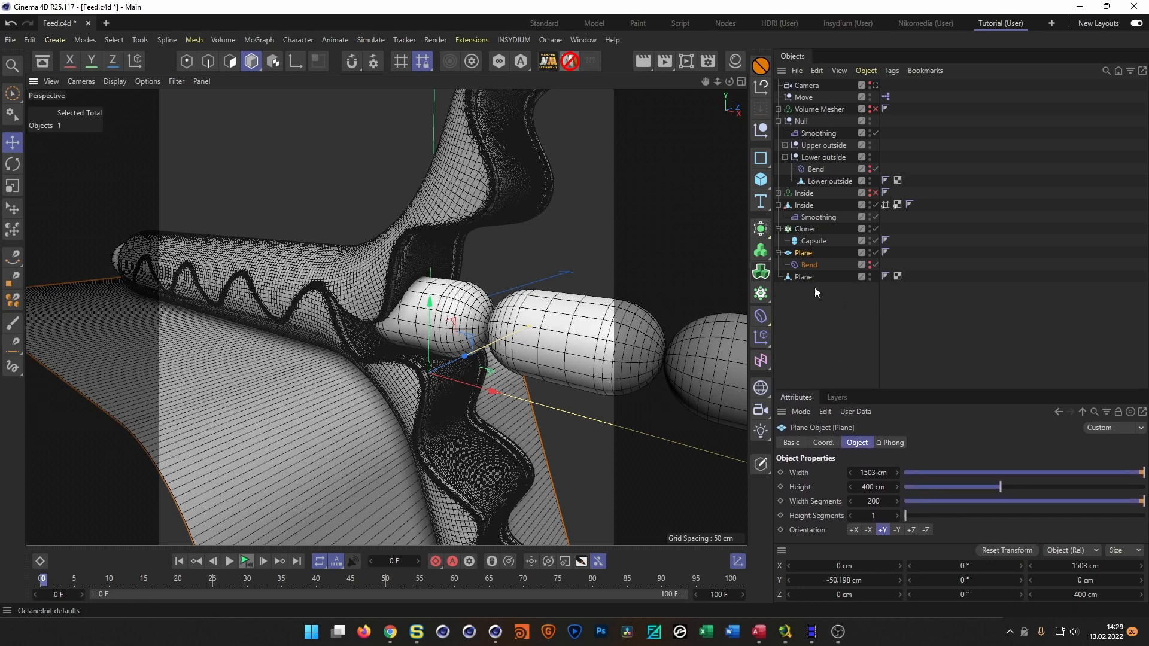
- Try narrowing the polygon plane along Z to about 134 cm and undo the scaling
{"action": "left_click", "coordinate": [802, 278]}
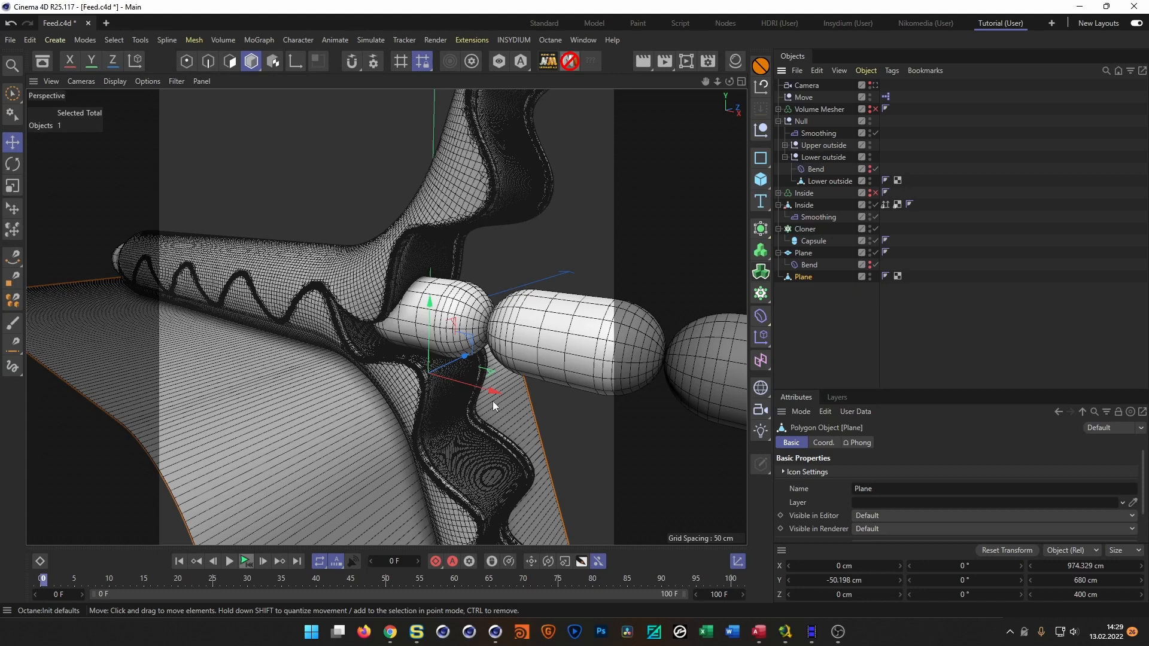
{"action": "key", "text": "t"}
{"action": "left_click_drag", "start_coordinate": [465, 357], "coordinate": [447, 378]}
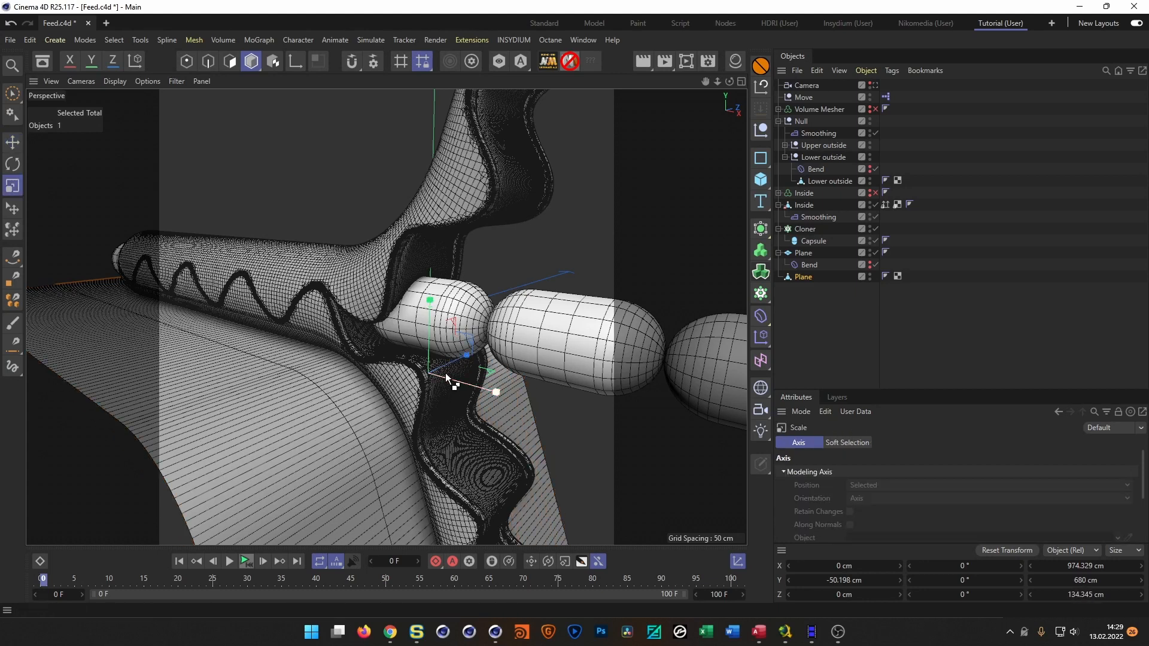
{"action": "key", "text": "ctrl+z"}
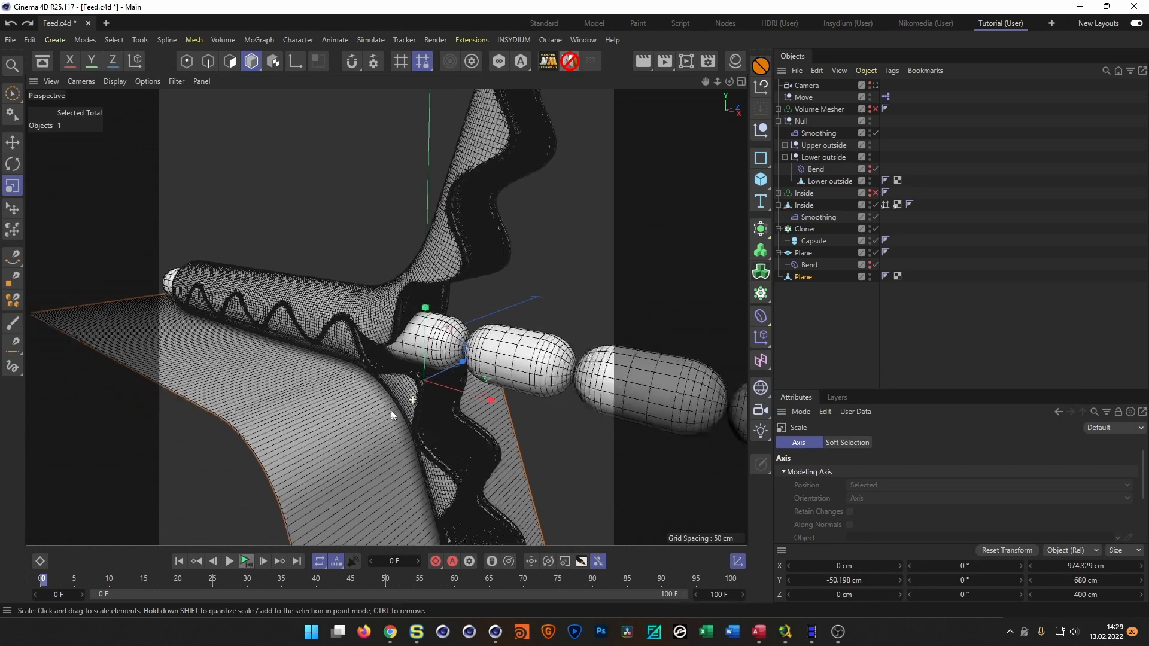
- Scale the polygon plane narrower along Z to about 268 cm
{"action": "left_click_drag", "start_coordinate": [390, 411], "coordinate": [419, 411], "text": "alt"}
{"action": "right_click_drag", "start_coordinate": [419, 411], "coordinate": [562, 373], "text": "alt"}
{"action": "left_click", "coordinate": [839, 312]}
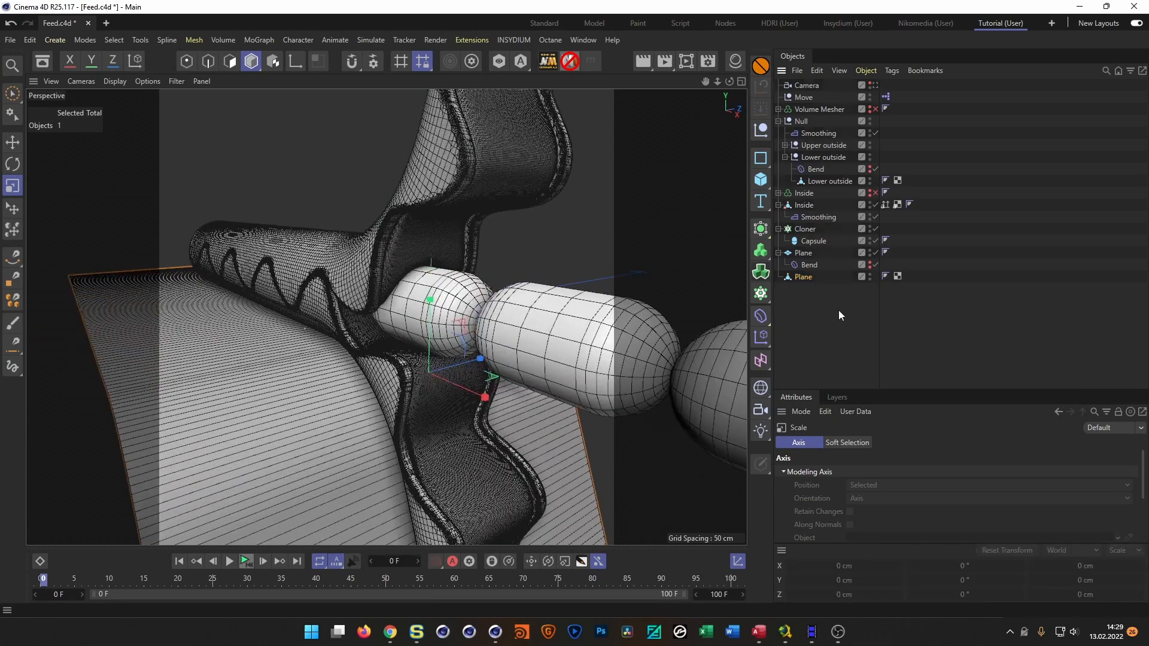
{"action": "left_click", "coordinate": [801, 278]}
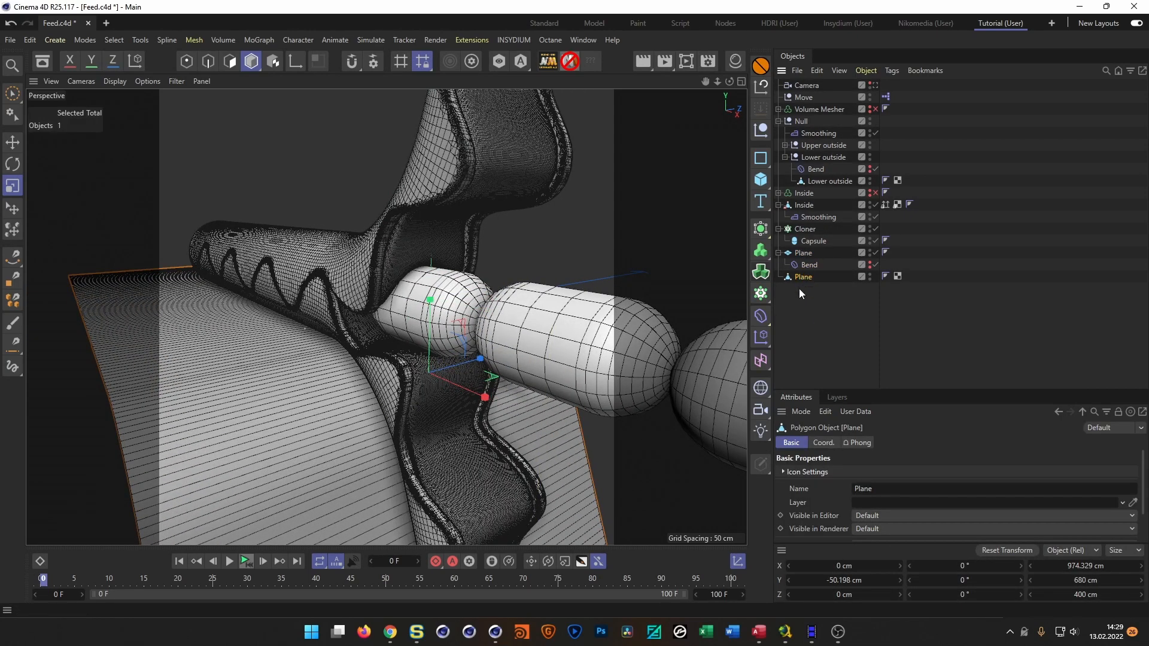
{"action": "key", "text": "x"}
{"action": "key", "text": "y"}
{"action": "left_click_drag", "start_coordinate": [480, 361], "coordinate": [465, 371]}
{"action": "key", "text": "x"}
{"action": "key", "text": "y"}
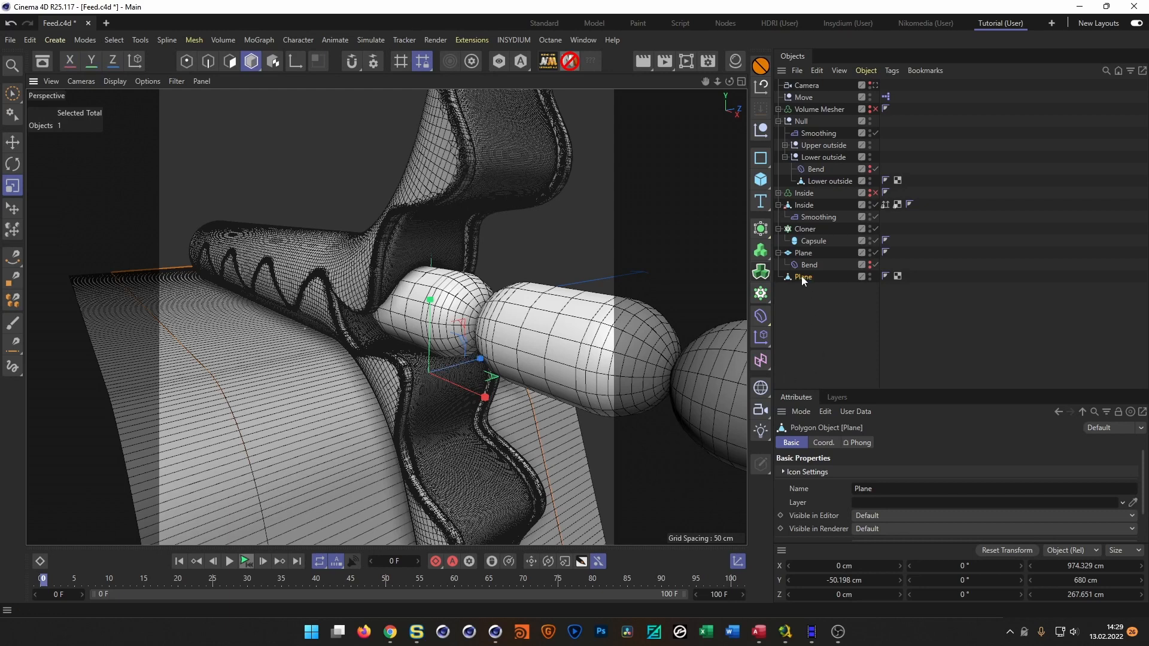
- Delete the original plane with its Bend deformer and set the polygon plane's Z size to 100 cm
{"action": "left_click", "coordinate": [807, 255]}
{"action": "key", "text": "Delete"}
{"action": "left_click", "coordinate": [809, 256]}
{"action": "key", "text": "x"}
{"action": "key", "text": "y"}
{"action": "left_click_drag", "start_coordinate": [476, 387], "coordinate": [448, 382]}
{"action": "key", "text": "x"}
{"action": "key", "text": "y"}
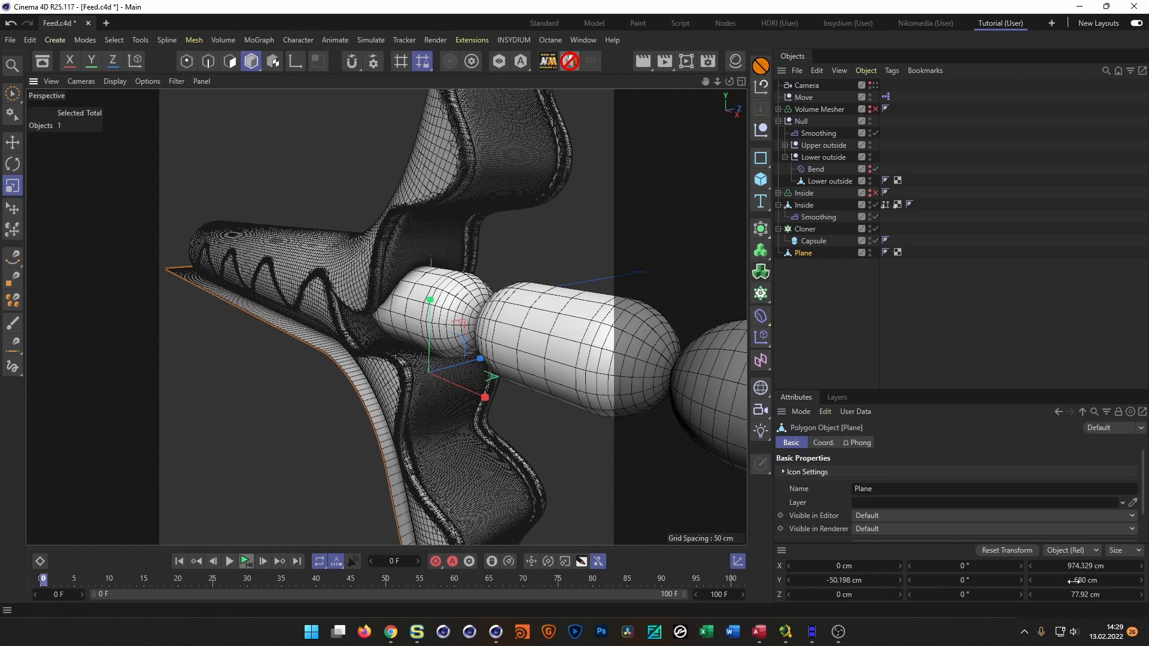
{"action": "double_click", "coordinate": [1079, 597]}
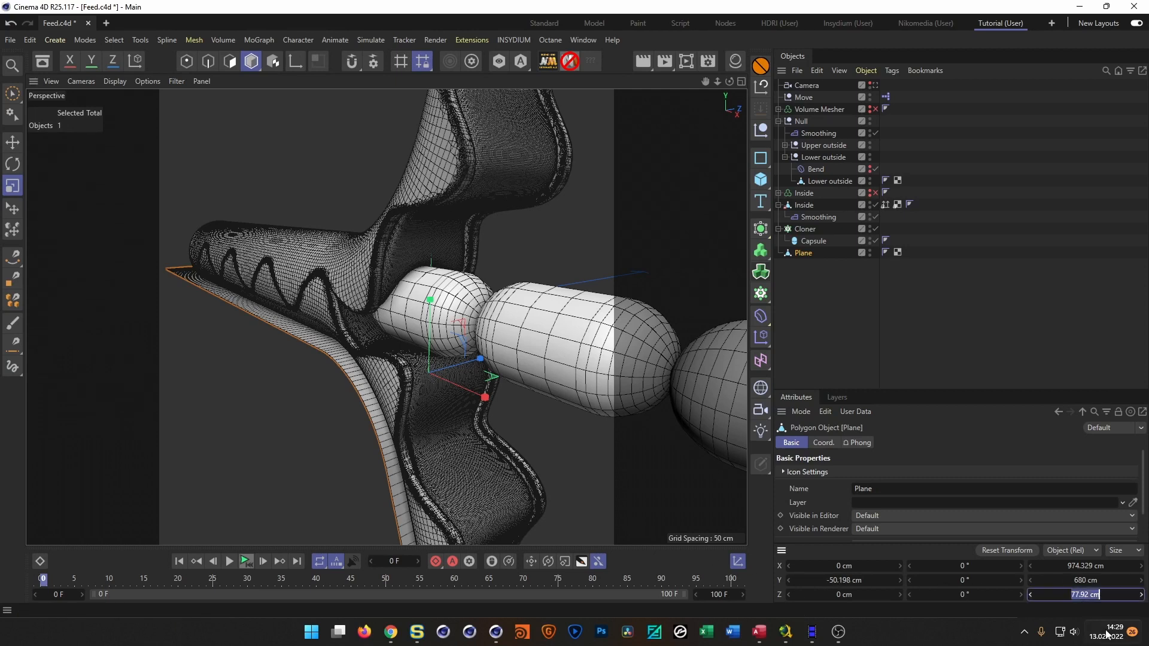
{"action": "type", "text": "100"}
{"action": "key", "text": "Return"}
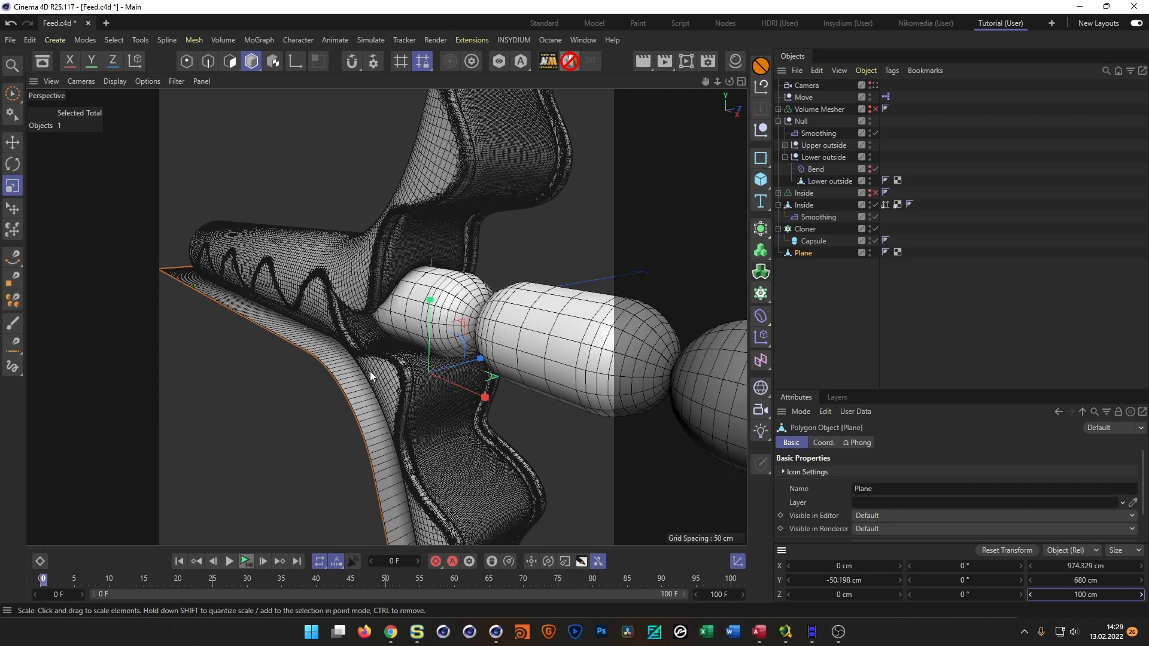
- Select the two long border edge loops of the polygon plane in edge mode
{"action": "key", "text": "Return"}
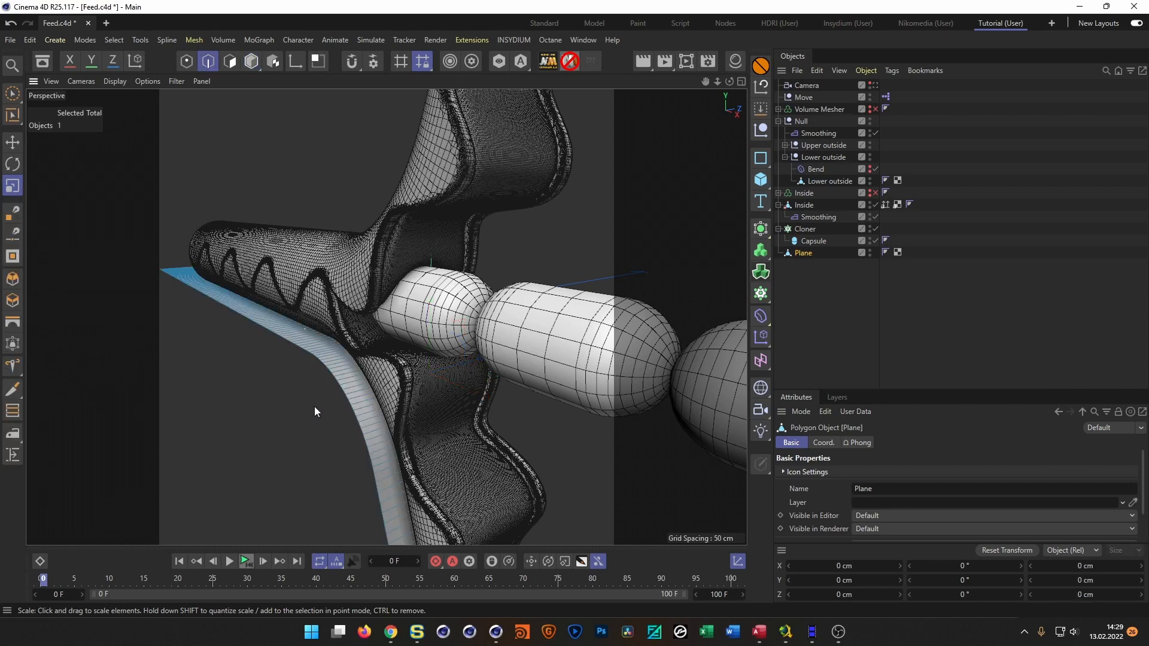
{"action": "key", "text": "u"}
{"action": "key", "text": "l"}
{"action": "left_click", "coordinate": [334, 390]}
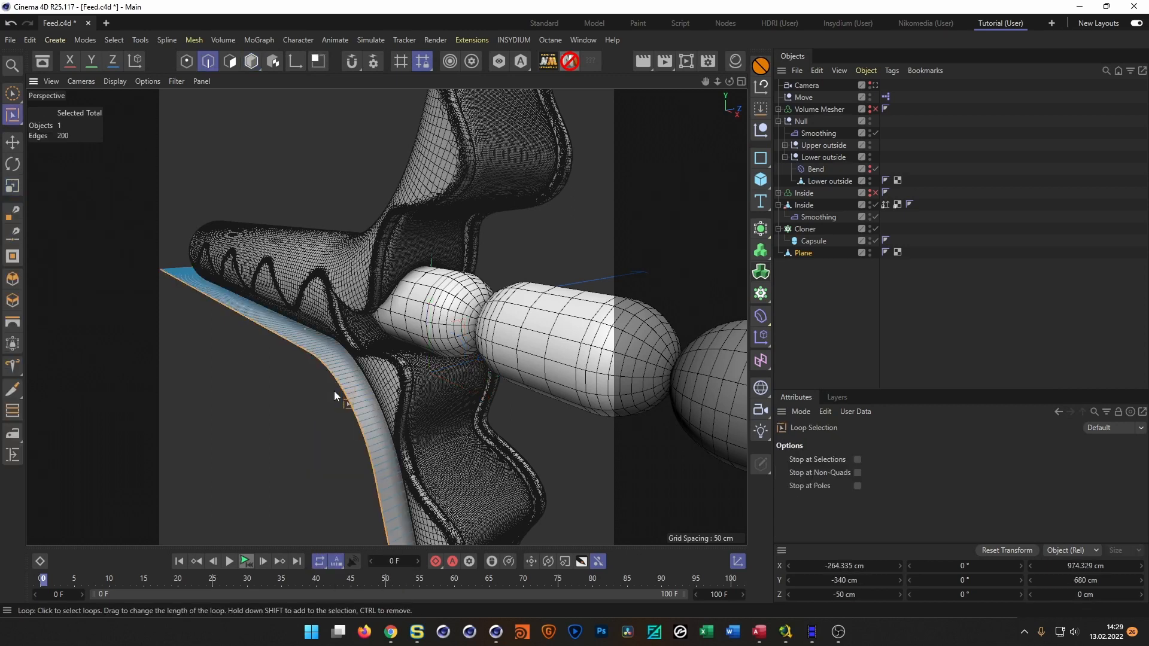
{"action": "left_click_drag", "start_coordinate": [481, 320], "coordinate": [688, 429], "text": "alt"}
{"action": "left_click", "coordinate": [677, 390], "text": "shift"}
- Extrude the selected border edges with an offset of -15 cm to form a rim under the strip
{"action": "left_click_drag", "start_coordinate": [624, 367], "coordinate": [411, 297], "text": "alt"}
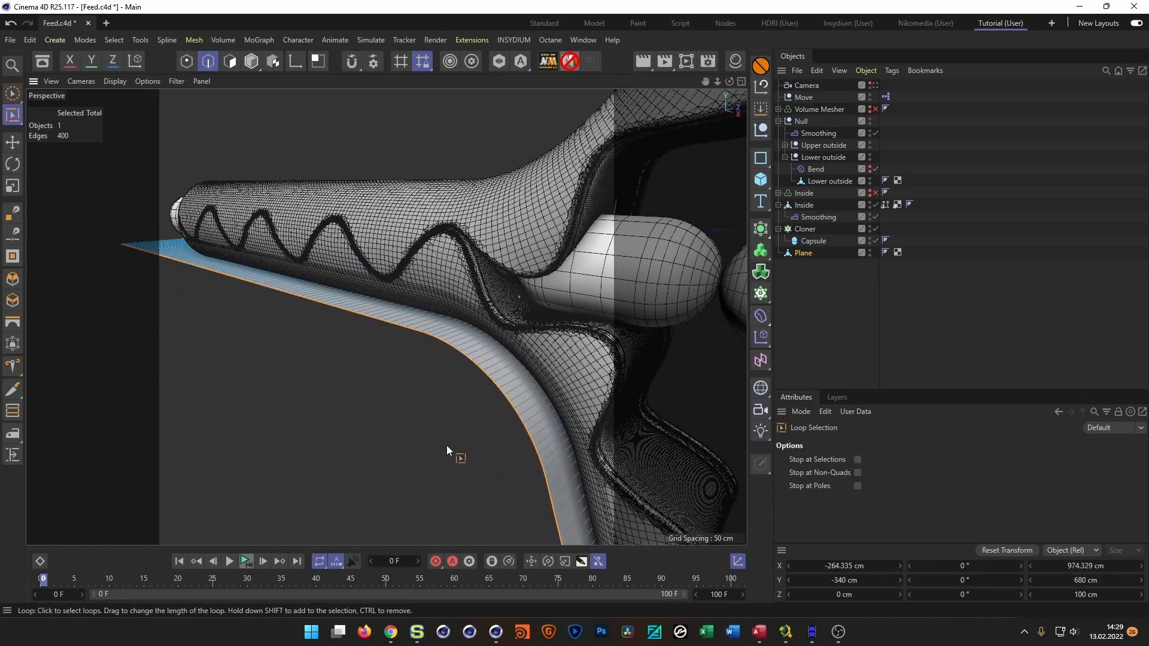
{"action": "key", "text": "d"}
{"action": "mouse_move", "coordinate": [457, 415]}
{"action": "left_mouse_down"}
{"action": "mouse_move", "coordinate": [418, 417]}
{"action": "mouse_move", "coordinate": [434, 416]}
{"action": "left_mouse_up"}
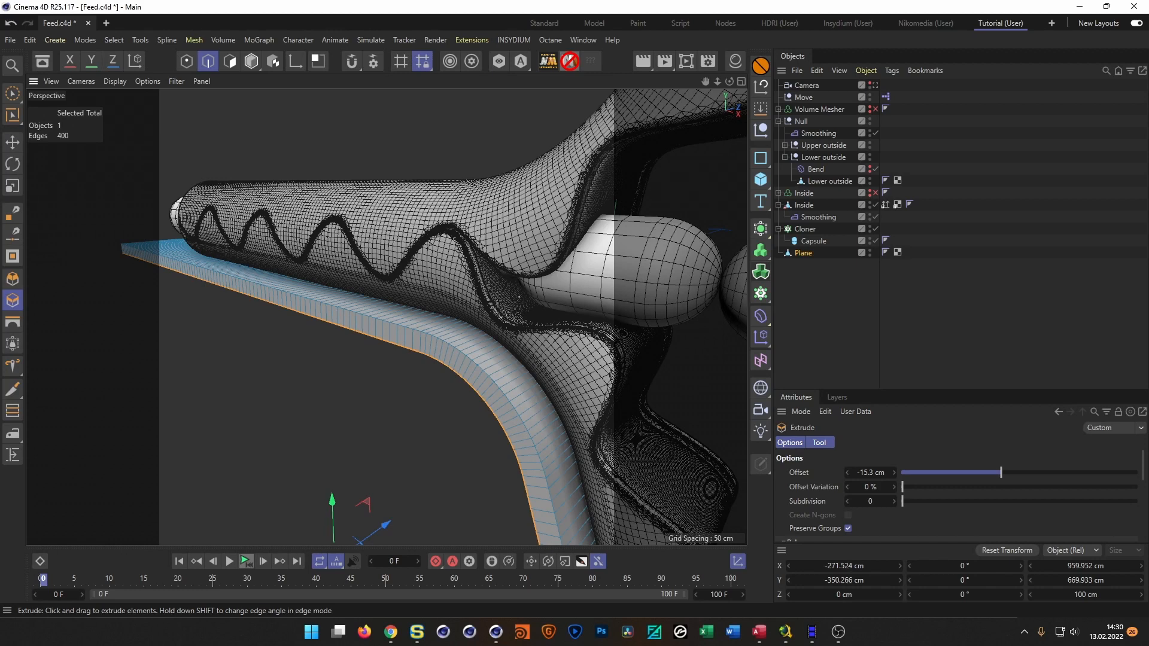
{"action": "left_click", "coordinate": [869, 472]}
{"action": "type", "text": "-15"}
{"action": "key", "text": "Return"}
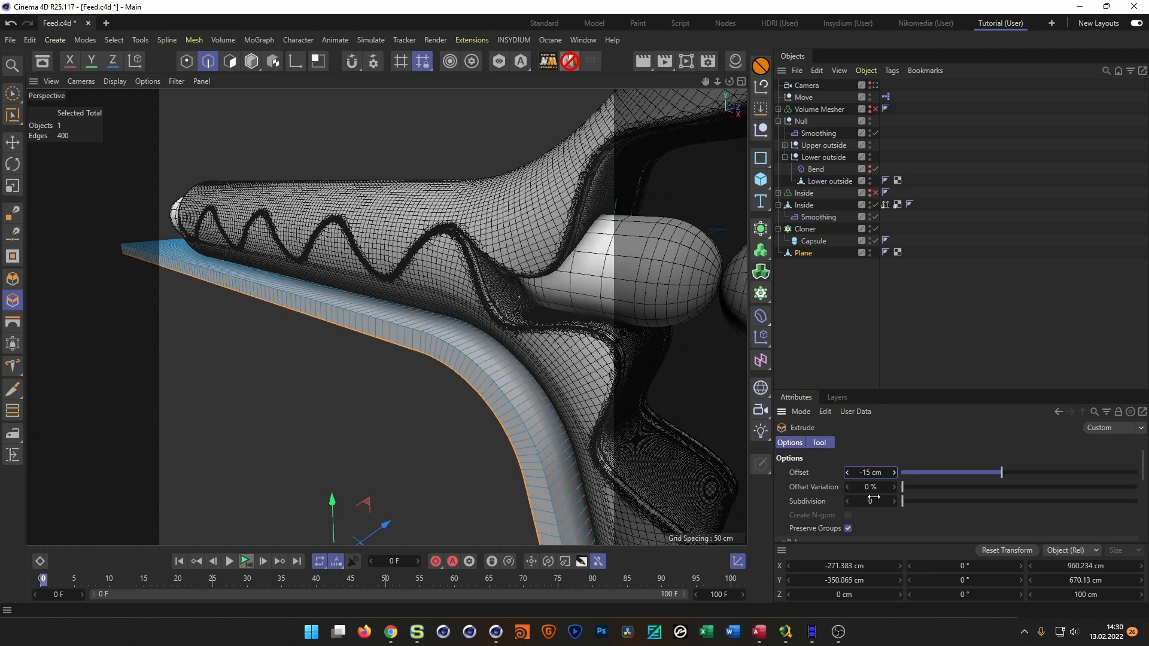
- Extend the lower rim edges outward along Z as new faces to about 2002 cm, and return to the camera view
{"action": "left_click_drag", "start_coordinate": [439, 426], "coordinate": [524, 380], "text": "alt"}
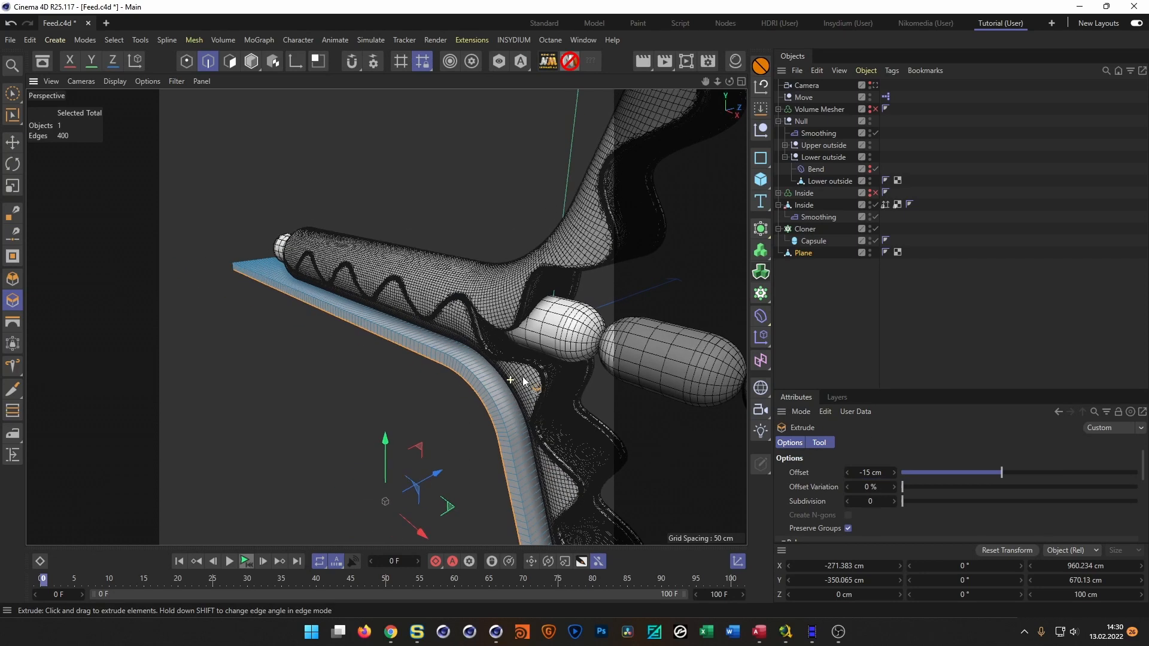
{"action": "key", "text": "t"}
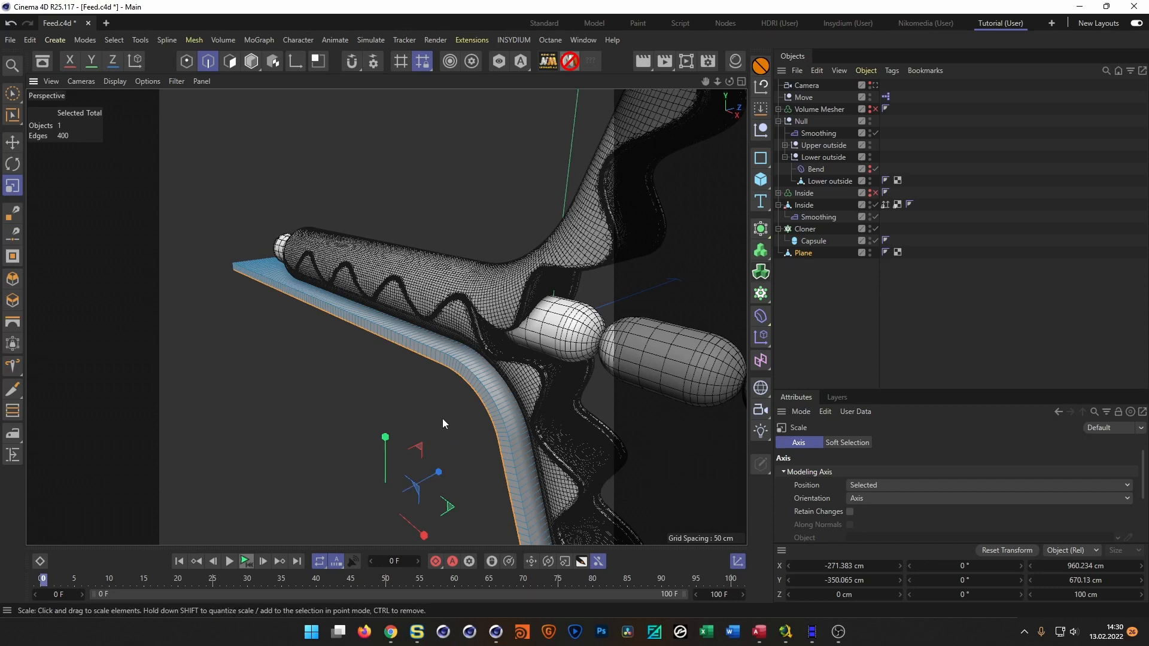
{"action": "left_click_drag", "start_coordinate": [439, 470], "coordinate": [343, 508]}
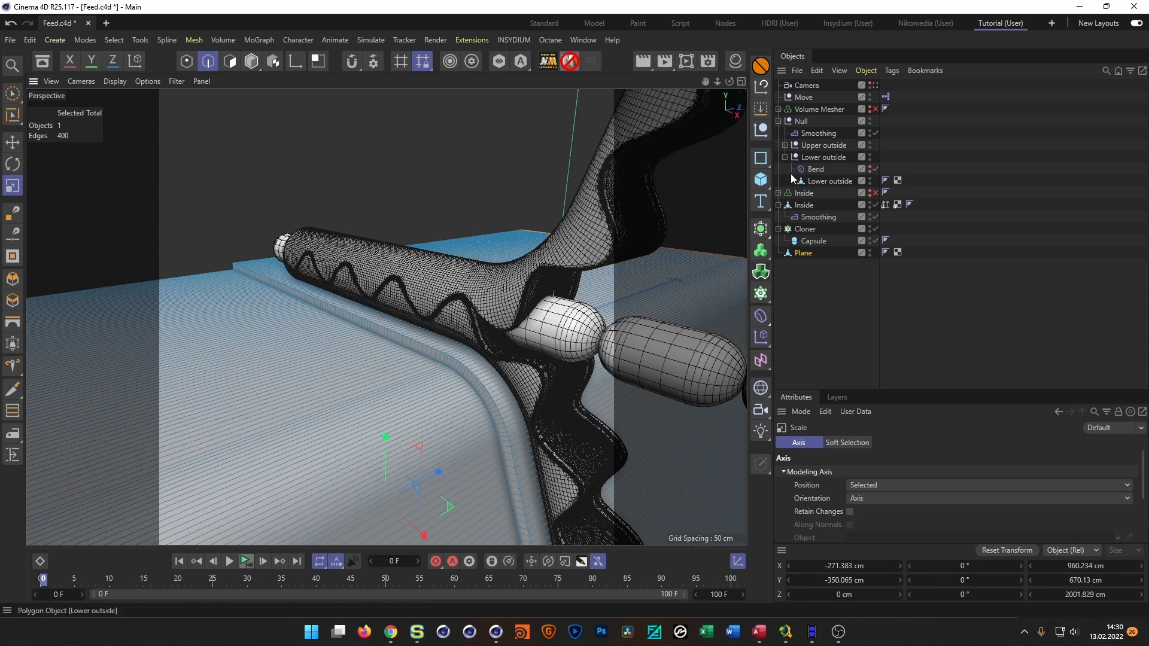
{"action": "left_click", "coordinate": [874, 87]}
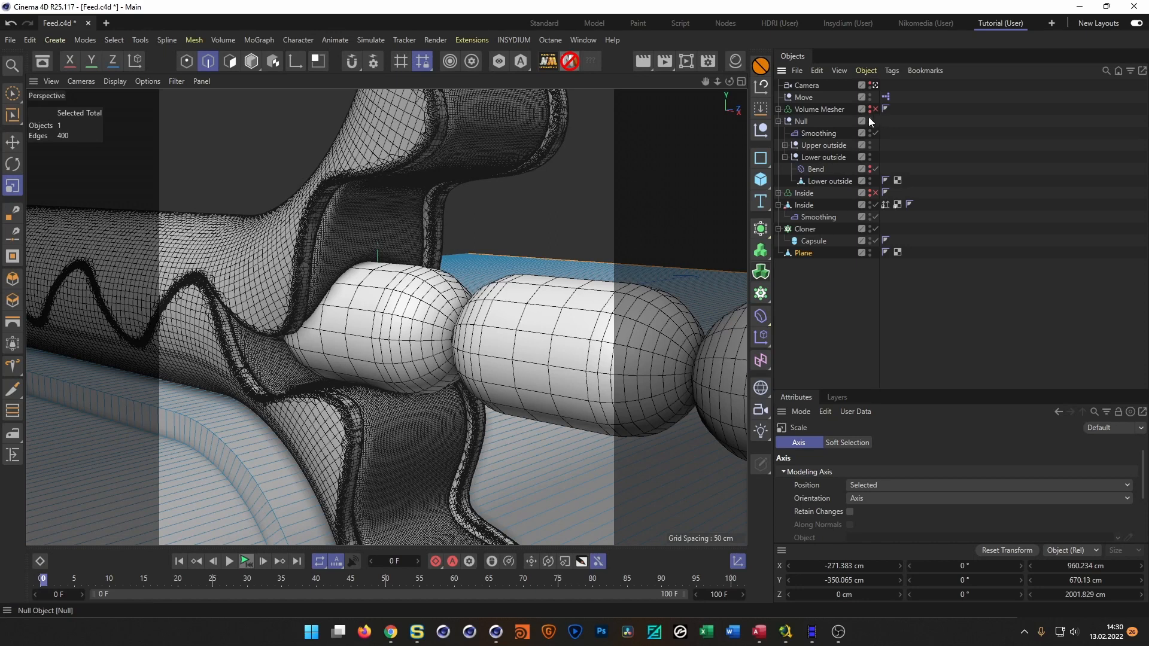
- Reframe the camera to a slightly higher angle over the capsules, lock it with a Protection tag, and save the scene
{"action": "left_click", "coordinate": [806, 86]}
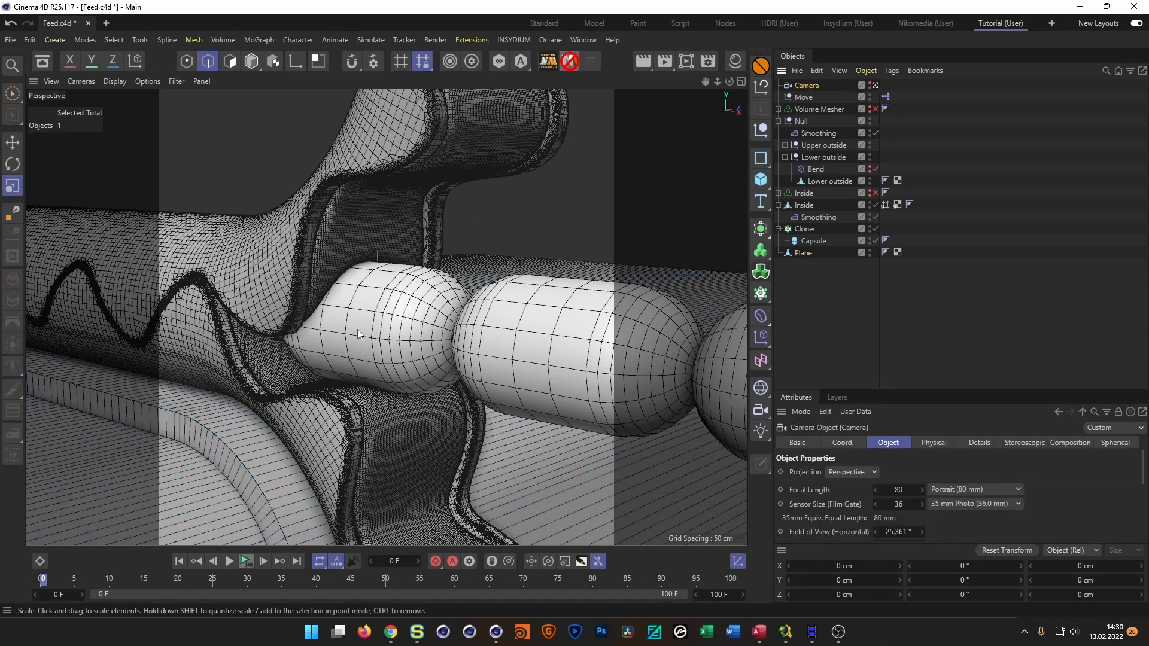
{"action": "mouse_move", "coordinate": [357, 333]}
{"action": "left_mouse_down", "text": "alt"}
{"action": "mouse_move", "coordinate": [367, 275]}
{"action": "mouse_move", "coordinate": [369, 317]}
{"action": "left_mouse_up", "text": "alt"}
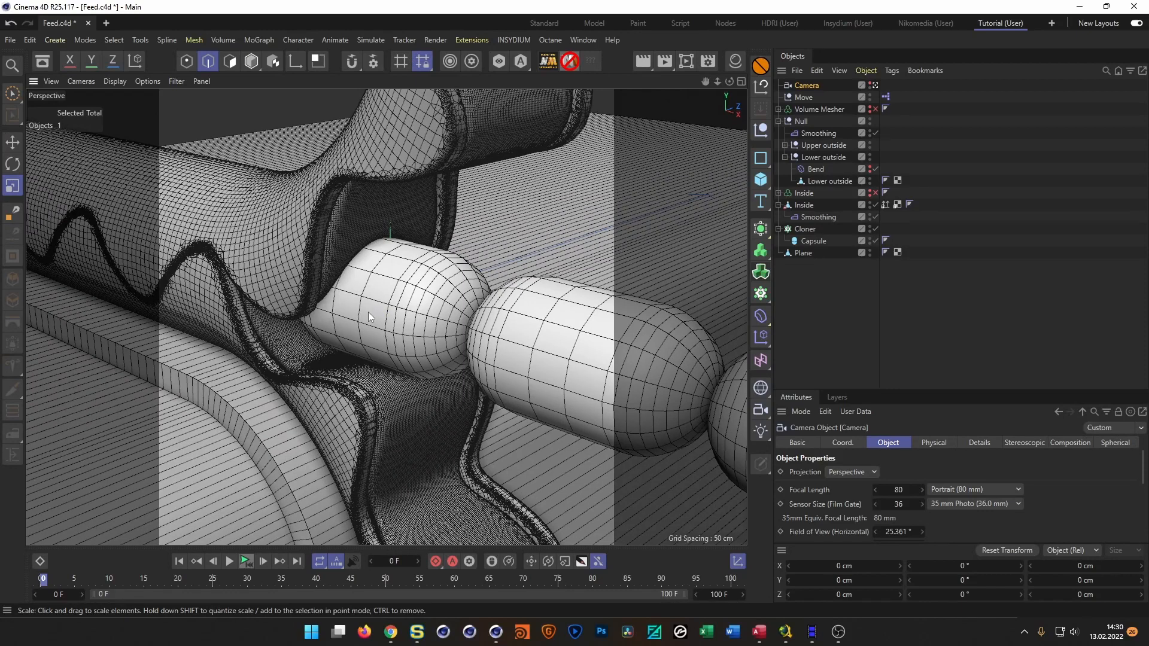
{"action": "left_click", "coordinate": [761, 66]}
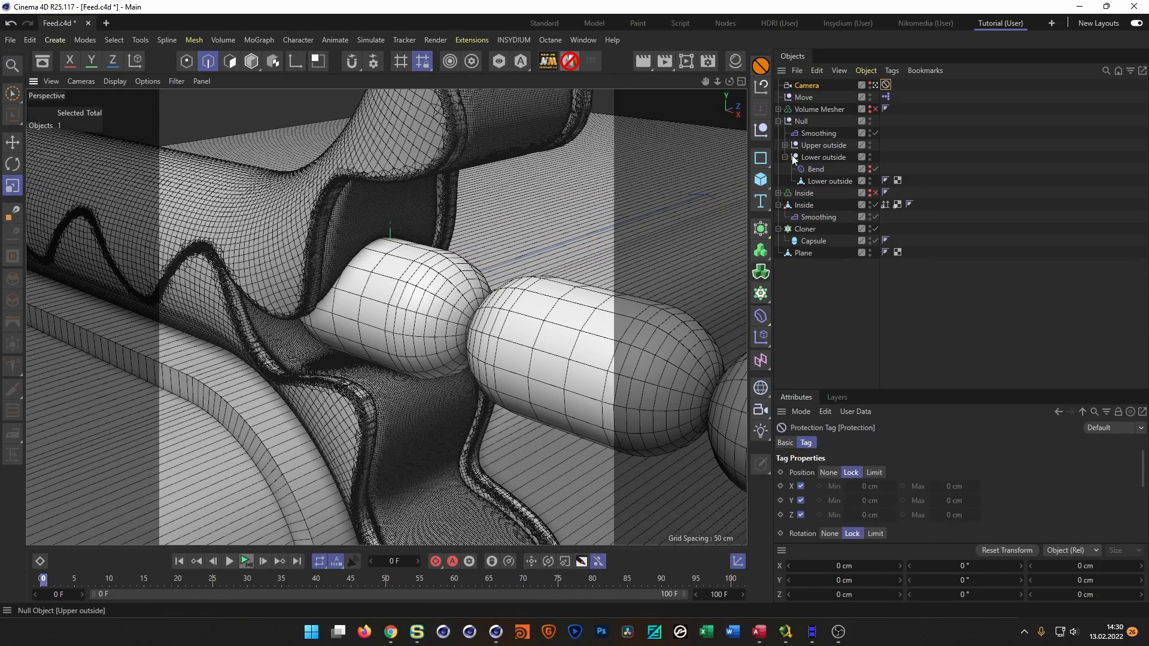
{"action": "key", "text": "ctrl+s"}
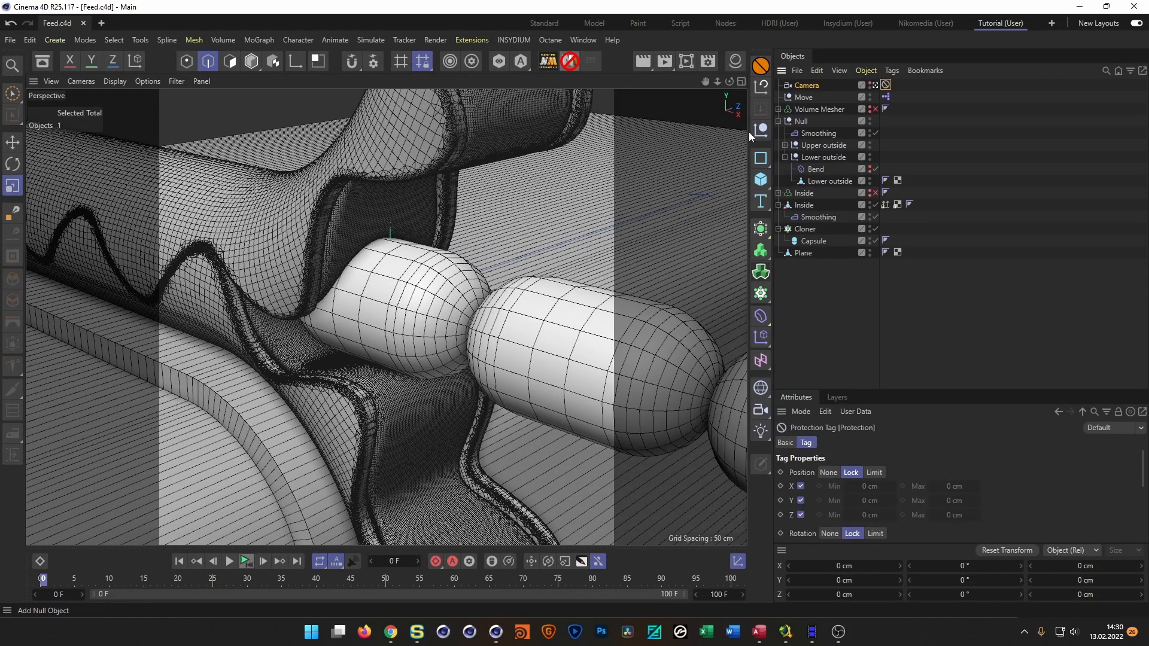
- Scale the Plane's outer border edges outward along Z only, to a size of about 3212 cm
{"action": "left_click", "coordinate": [803, 252]}
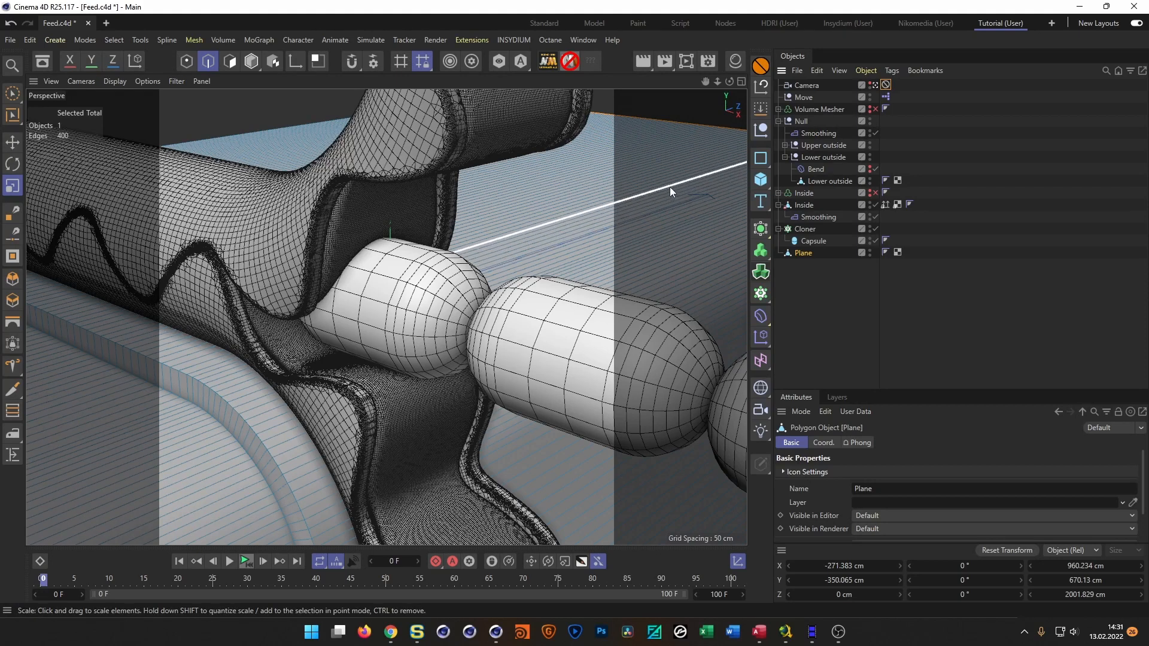
{"action": "key", "text": "t"}
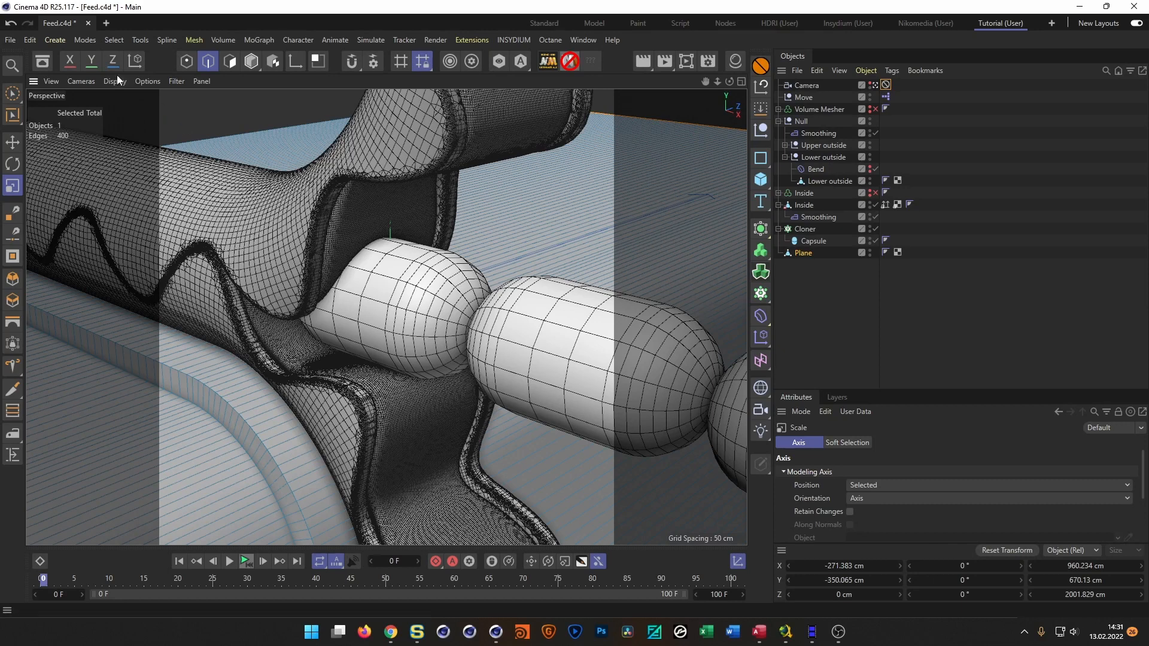
{"action": "left_click", "coordinate": [70, 62]}
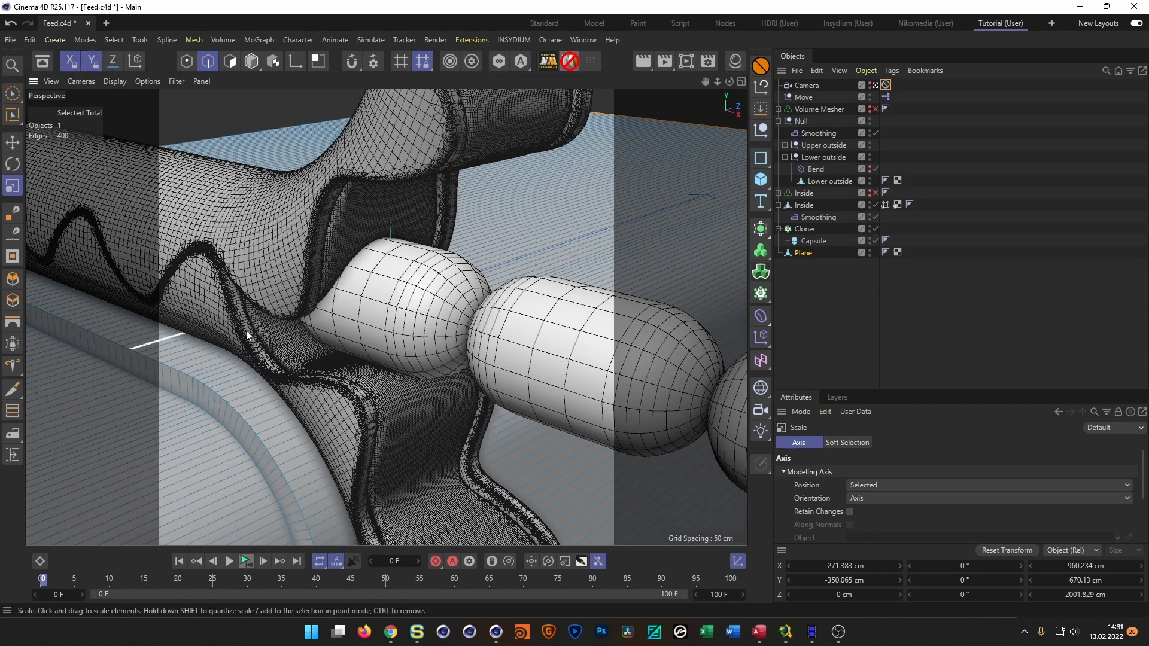
{"action": "left_click_drag", "start_coordinate": [255, 410], "coordinate": [374, 396]}
{"action": "left_click_drag", "start_coordinate": [303, 407], "coordinate": [375, 384]}
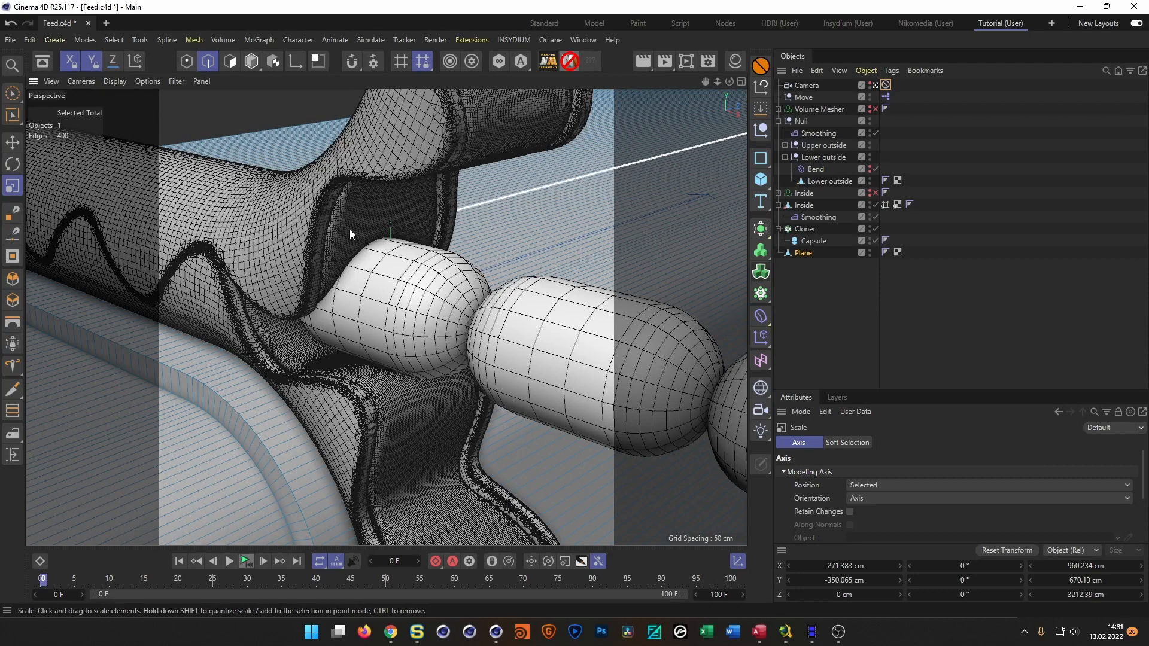
- Move the Plane's far end edge outward along X to about -1631 cm and return to model mode
{"action": "left_click", "coordinate": [283, 125]}
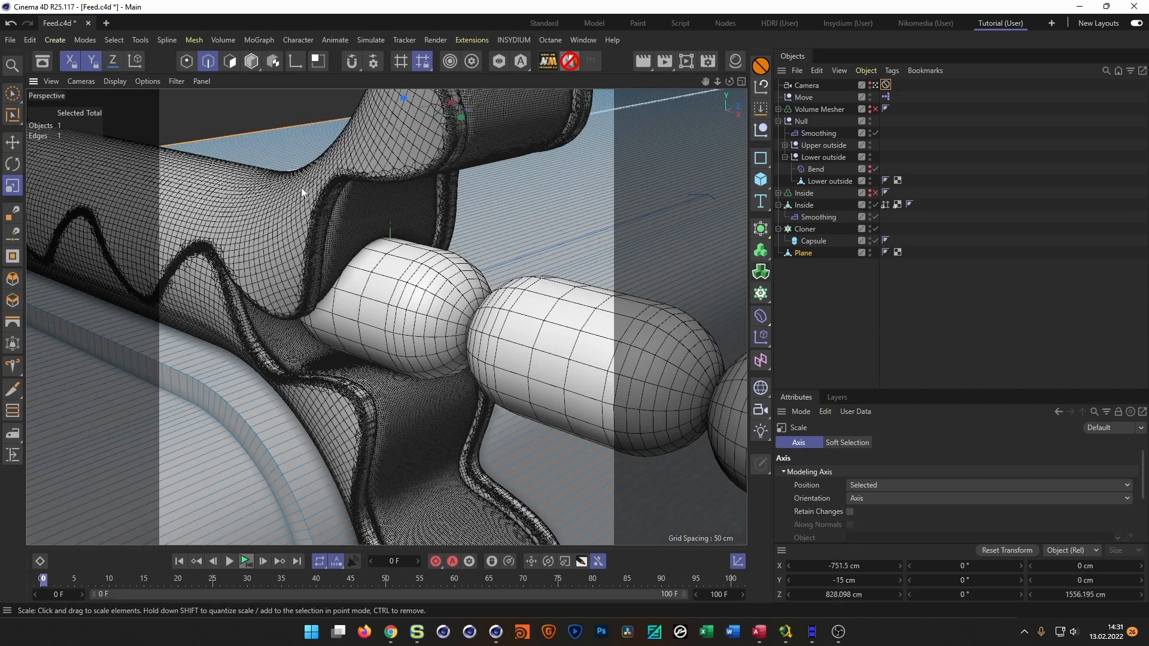
{"action": "key", "text": "e"}
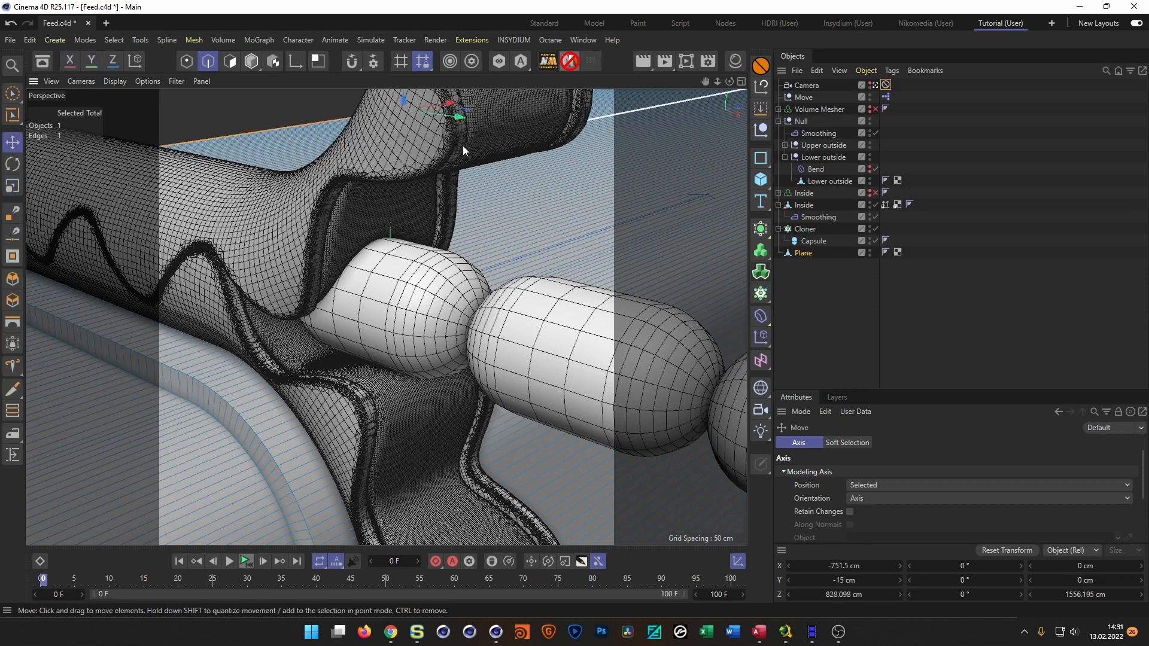
{"action": "left_click_drag", "start_coordinate": [462, 117], "coordinate": [245, 100]}
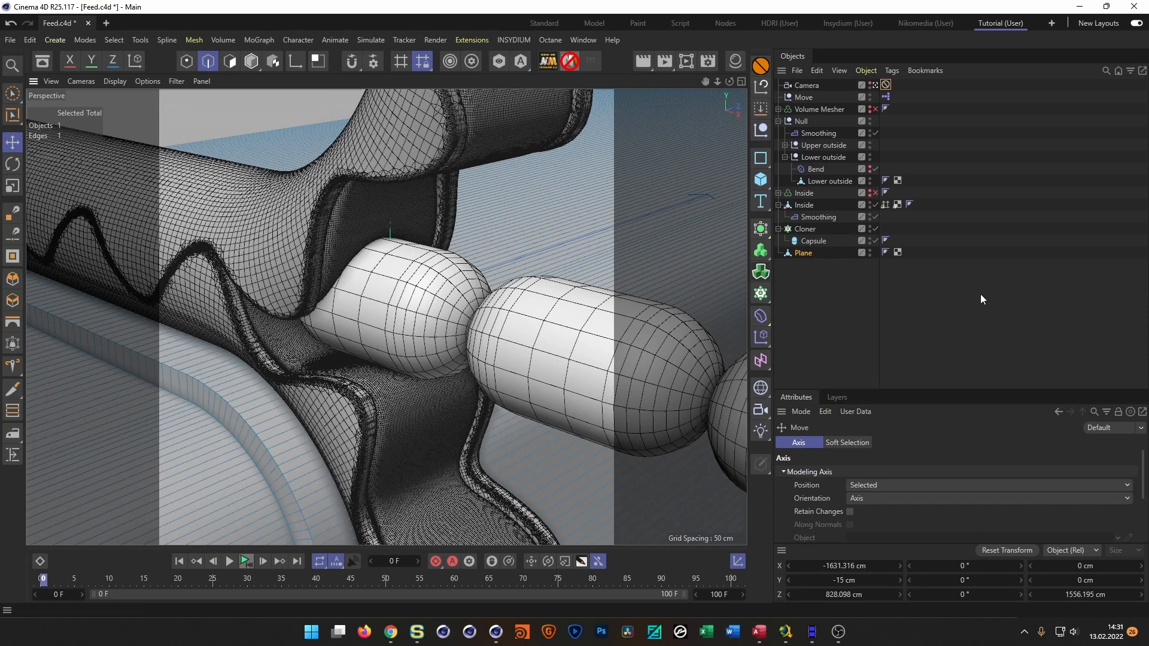
{"action": "key", "text": "Return"}
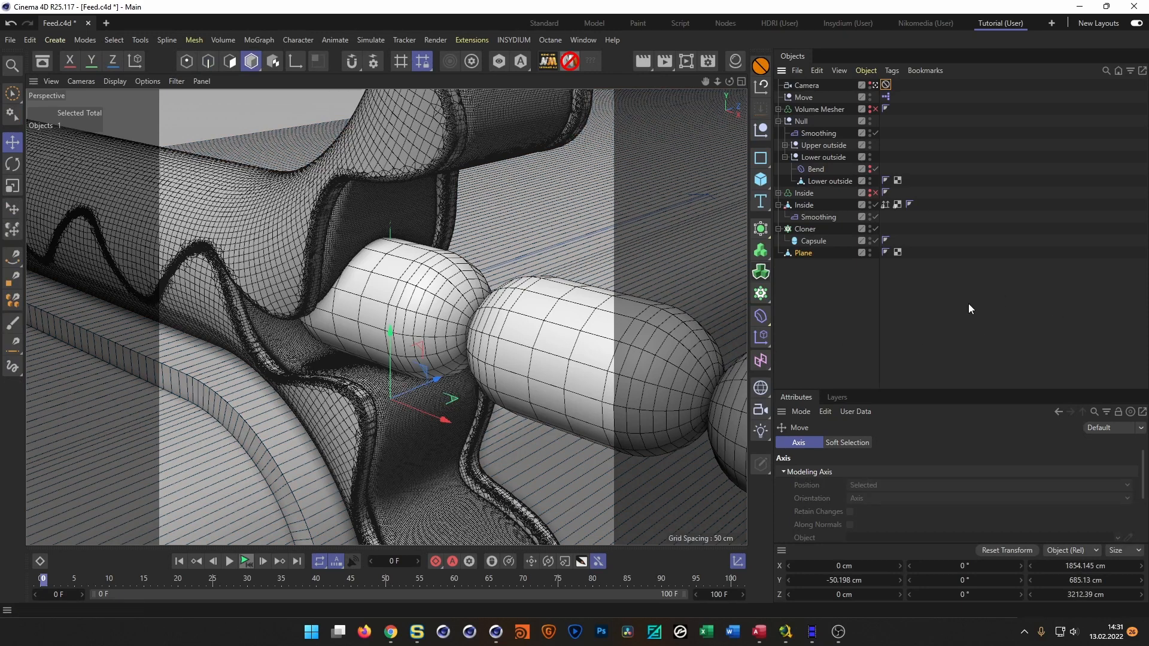
- Switch the viewport to Gouraud shading without wireframe lines and save the scene
{"action": "key", "text": "n"}
{"action": "key", "text": "a"}
{"action": "key", "text": "ctrl+s"}
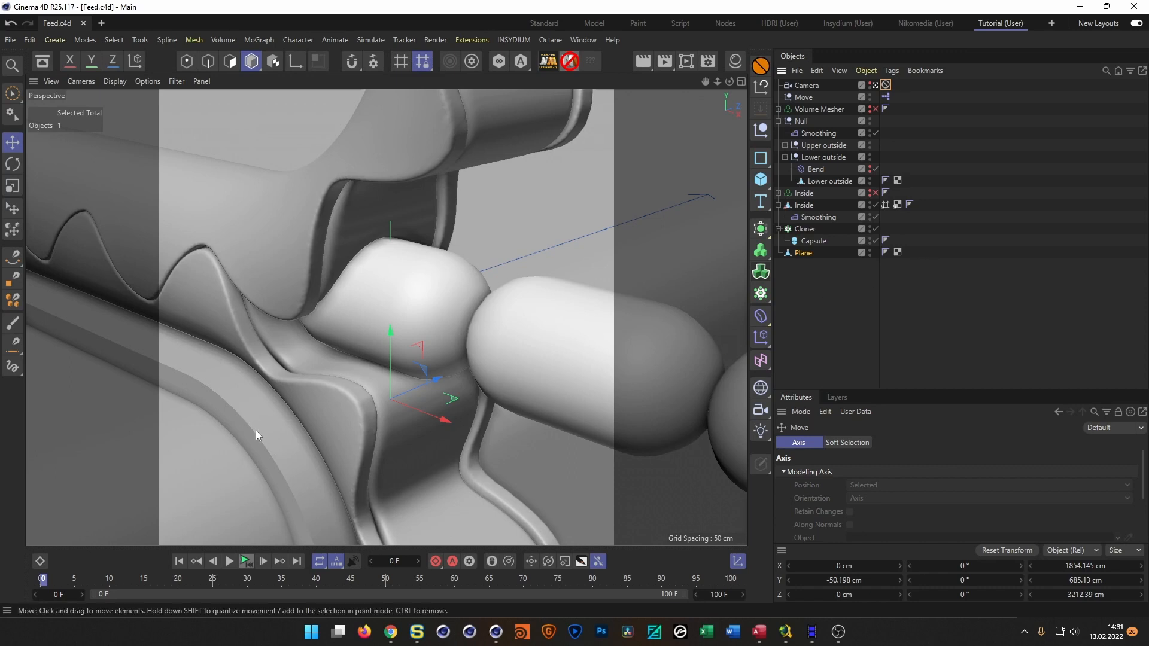
- Add a Bevel deformer as a child of the Plane object
{"action": "left_click", "coordinate": [810, 254]}
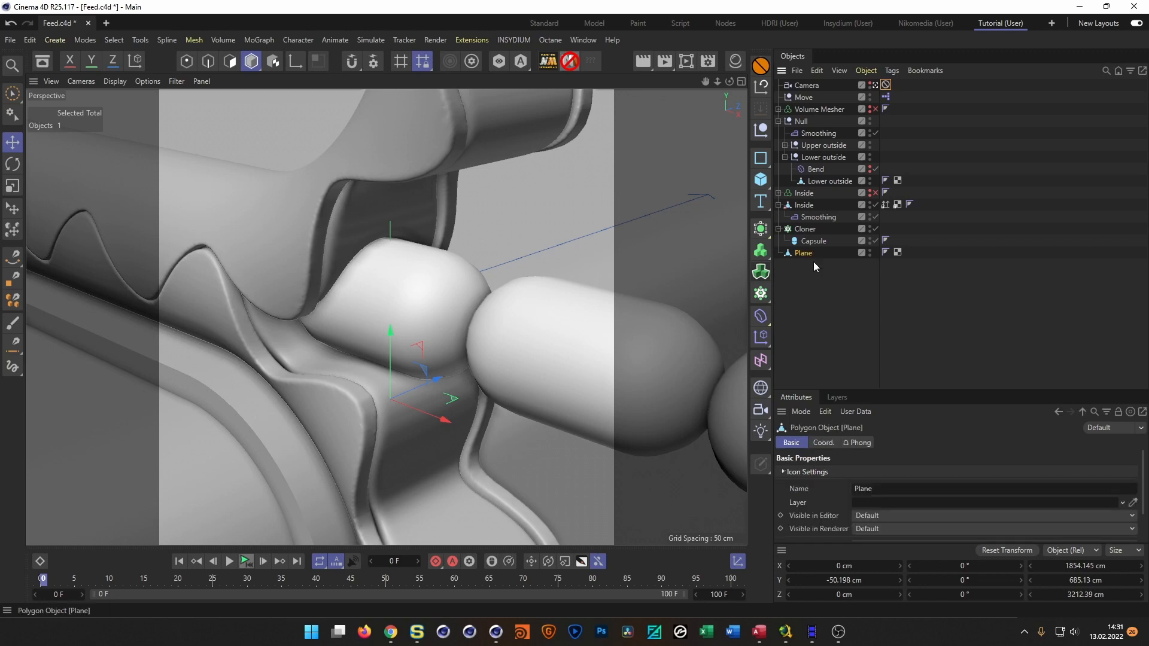
{"action": "left_click", "coordinate": [761, 315]}
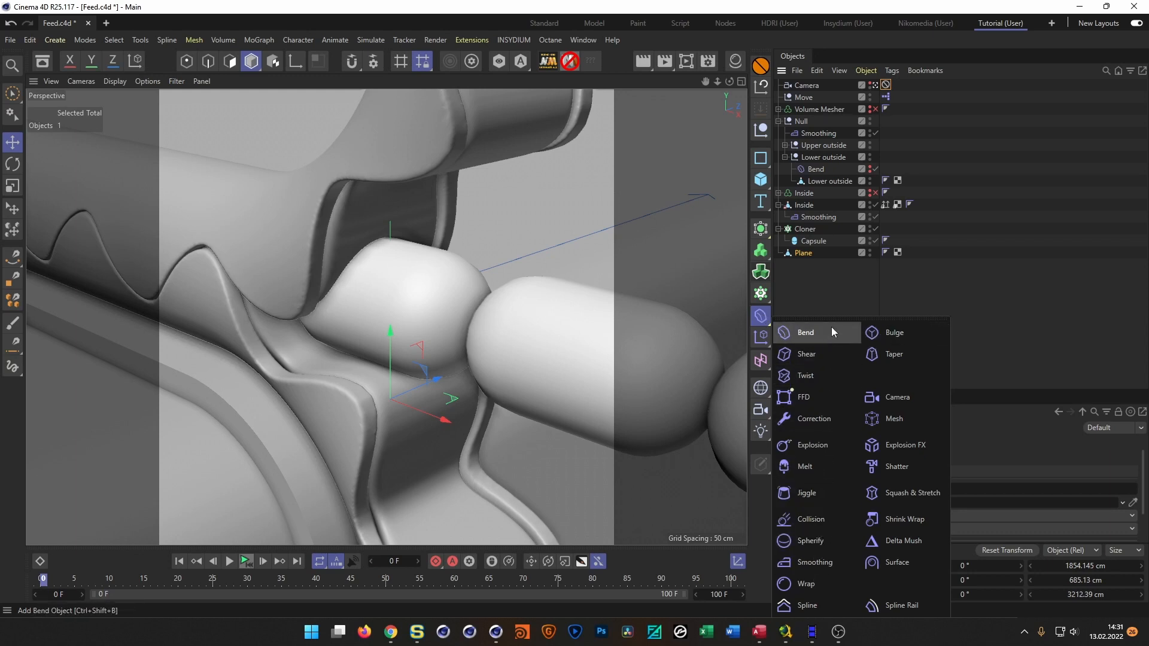
{"action": "left_click", "coordinate": [762, 316]}
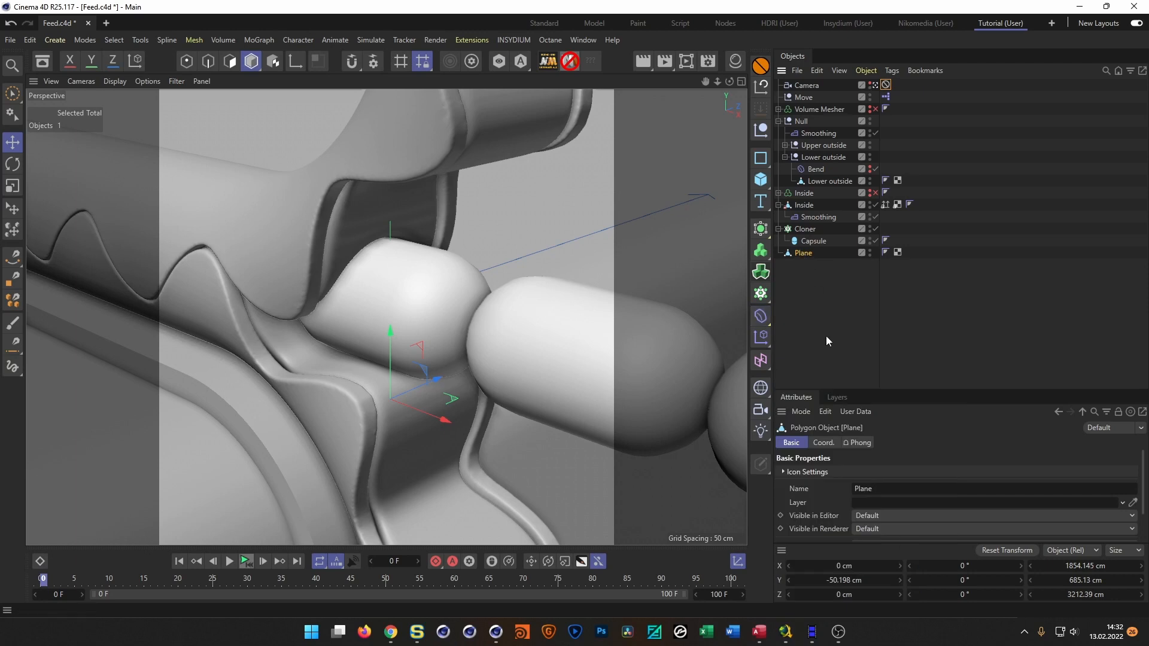
{"action": "key", "text": "shift+c"}
{"action": "type", "text": "bevel"}
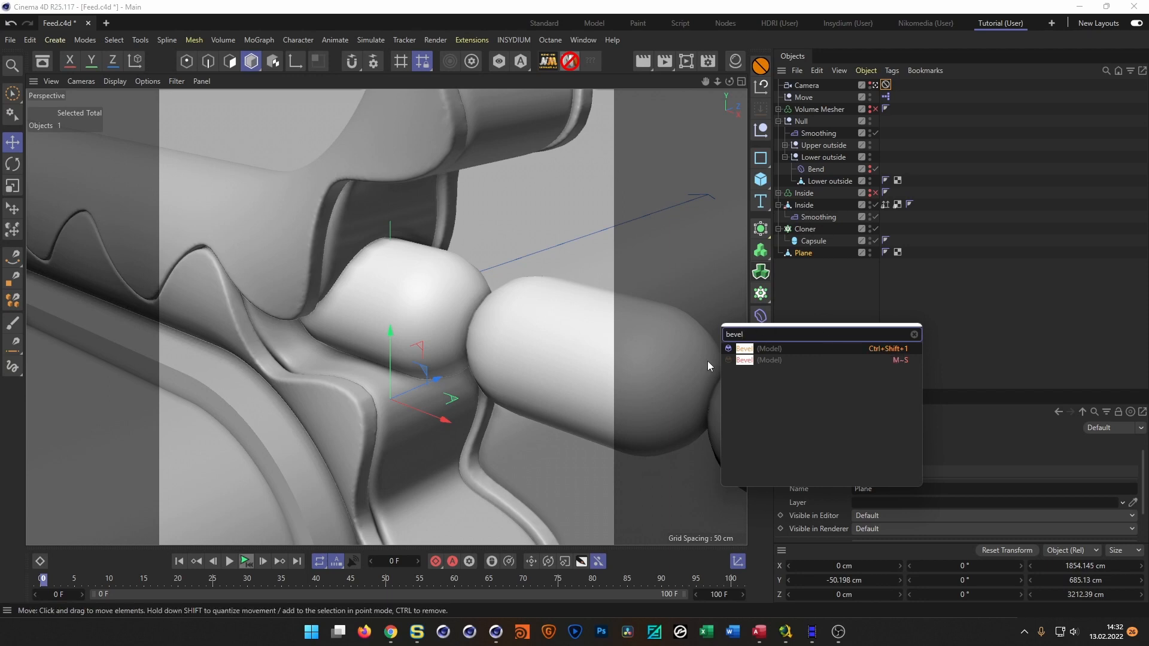
{"action": "left_click", "coordinate": [731, 349]}
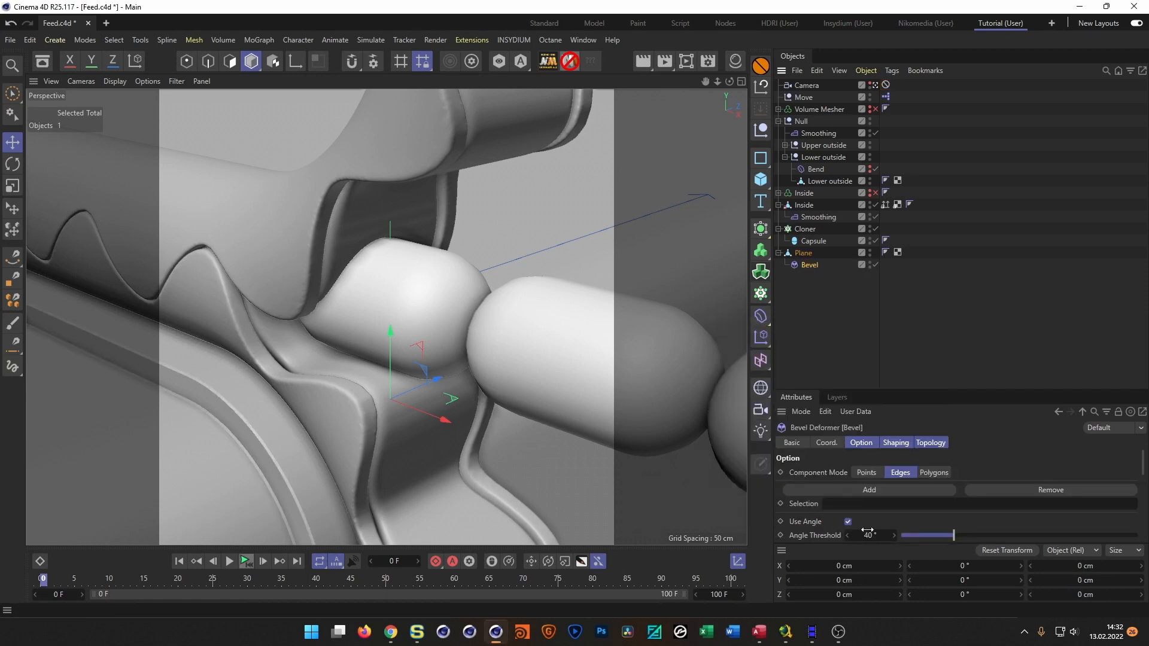
- Set the Bevel deformer's offset to 3 cm and its subdivision to 4, and save the scene
{"action": "left_click_drag", "start_coordinate": [912, 391], "coordinate": [914, 292]}
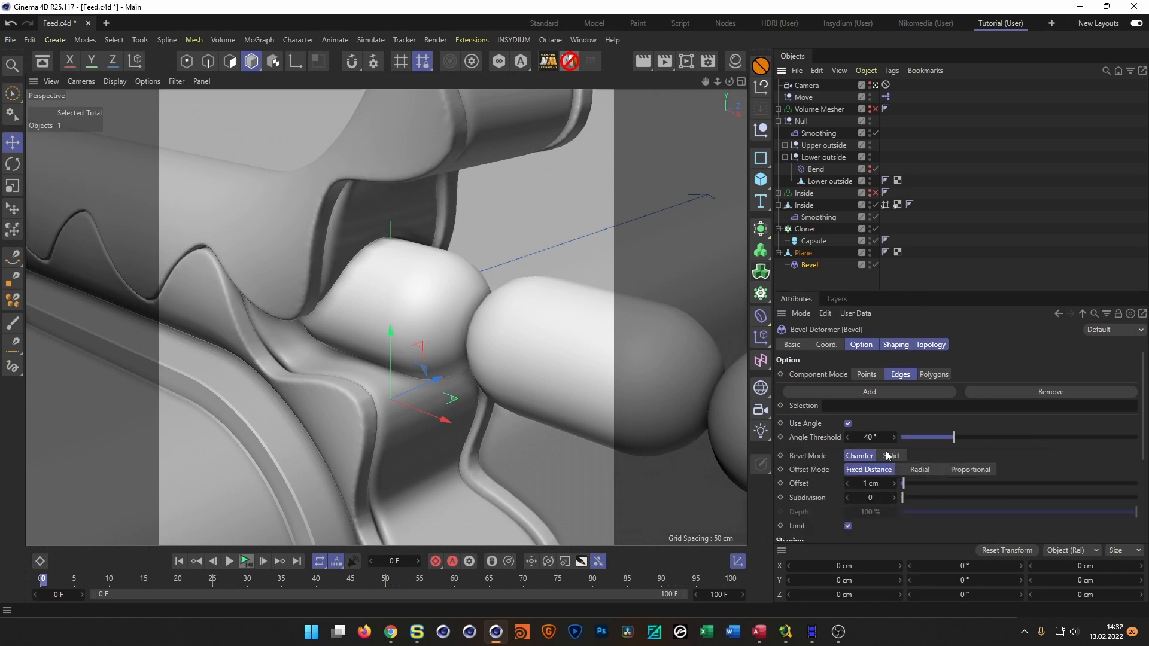
{"action": "mouse_move", "coordinate": [874, 483]}
{"action": "left_mouse_down"}
{"action": "mouse_move", "coordinate": [885, 484]}
{"action": "mouse_move", "coordinate": [882, 503]}
{"action": "left_mouse_up"}
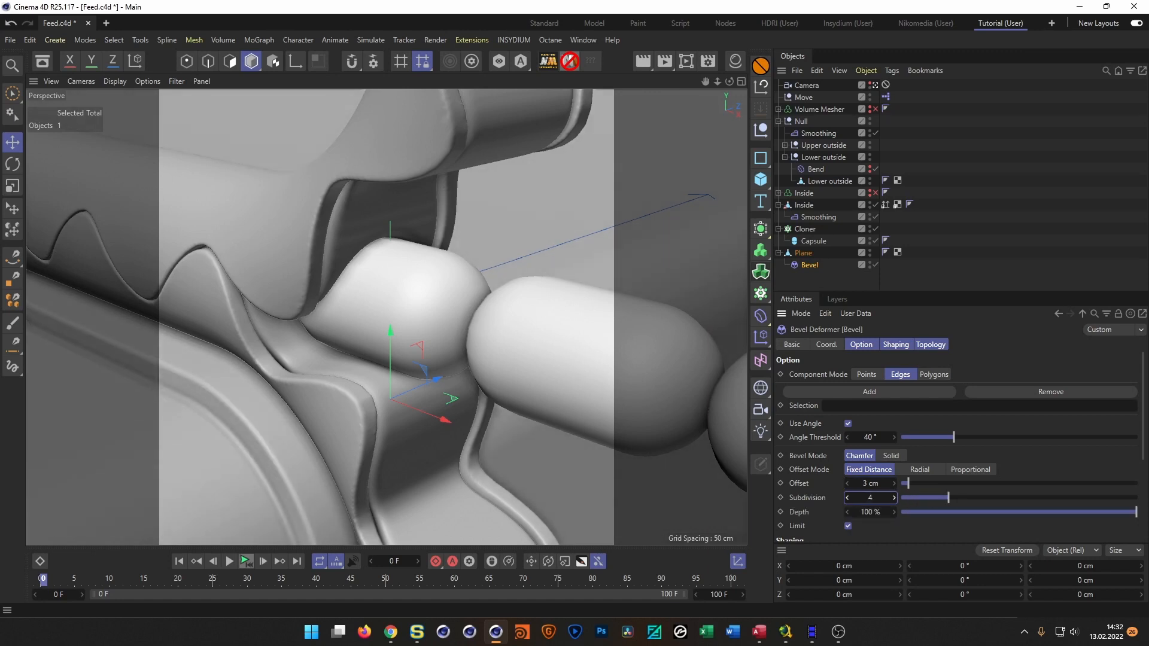
{"action": "left_click_drag", "start_coordinate": [942, 293], "coordinate": [952, 135]}
{"action": "left_click", "coordinate": [869, 511]}
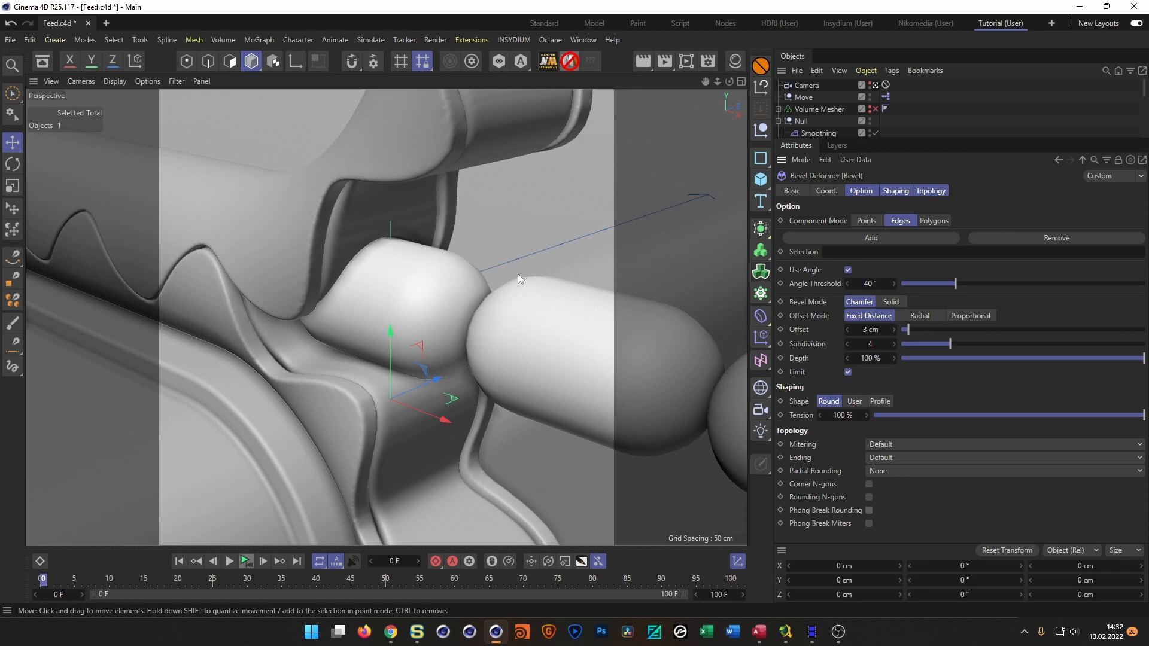
{"action": "key", "text": "ctrl+s"}
{"action": "left_click_drag", "start_coordinate": [1012, 139], "coordinate": [1002, 399]}
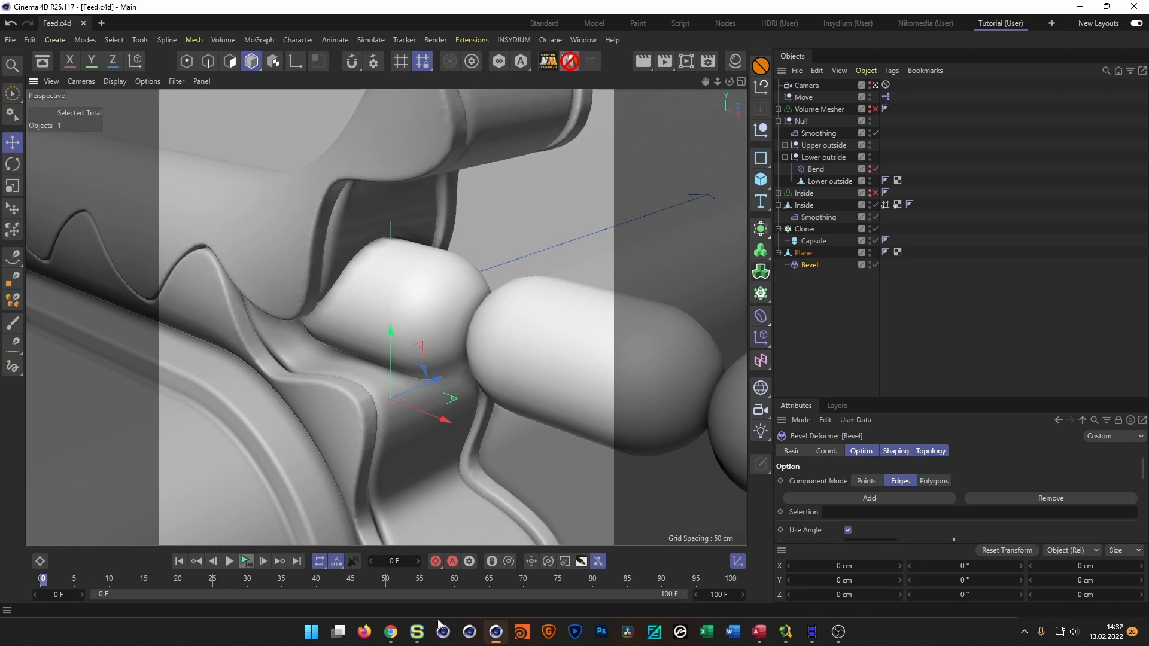
- Switch to Chrome to examine the reference animation's colours and stripes, and return to Cinema 4D
{"action": "mouse_move", "coordinate": [389, 638]}
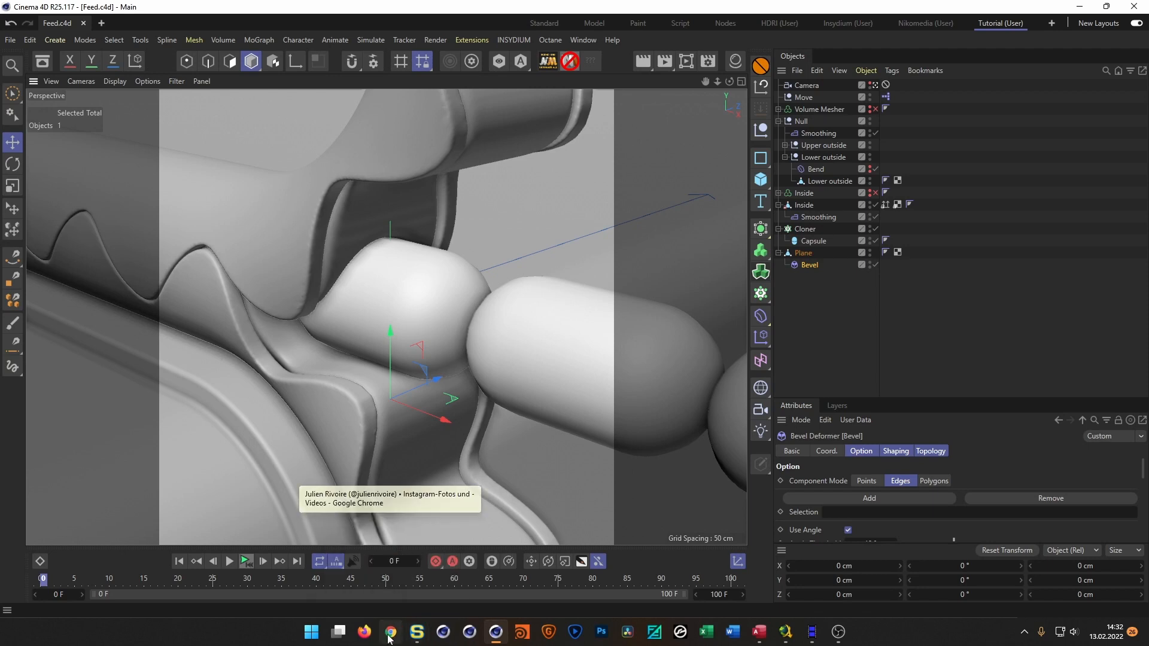
{"action": "left_click", "coordinate": [390, 575]}
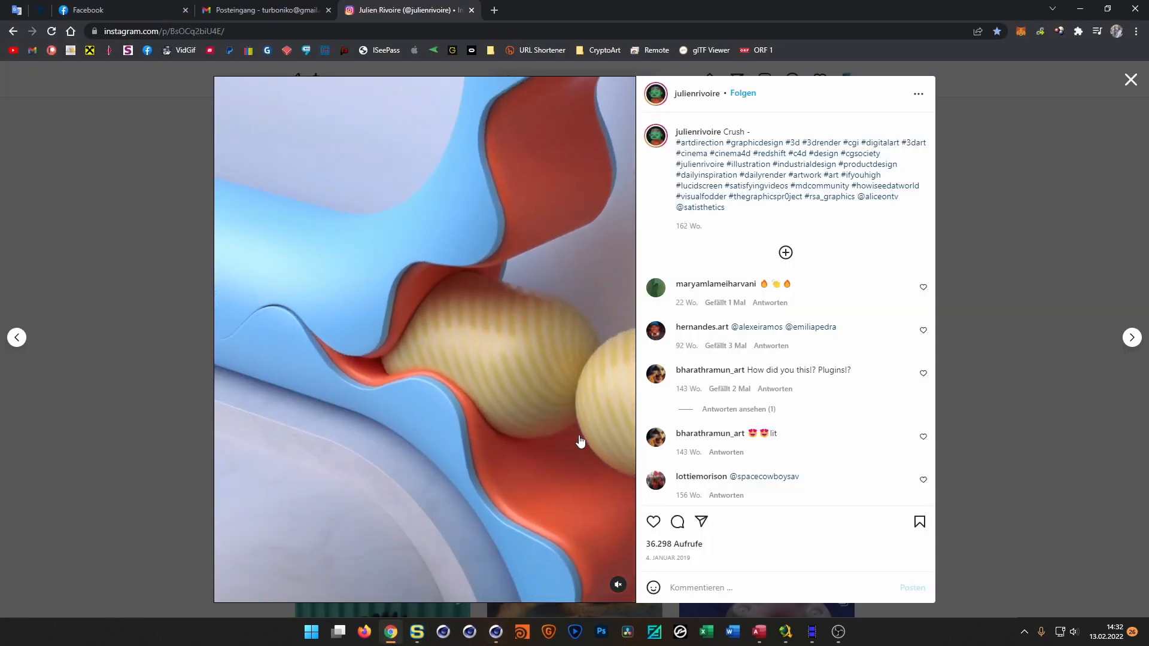
{"action": "key", "text": "alt+Tab"}
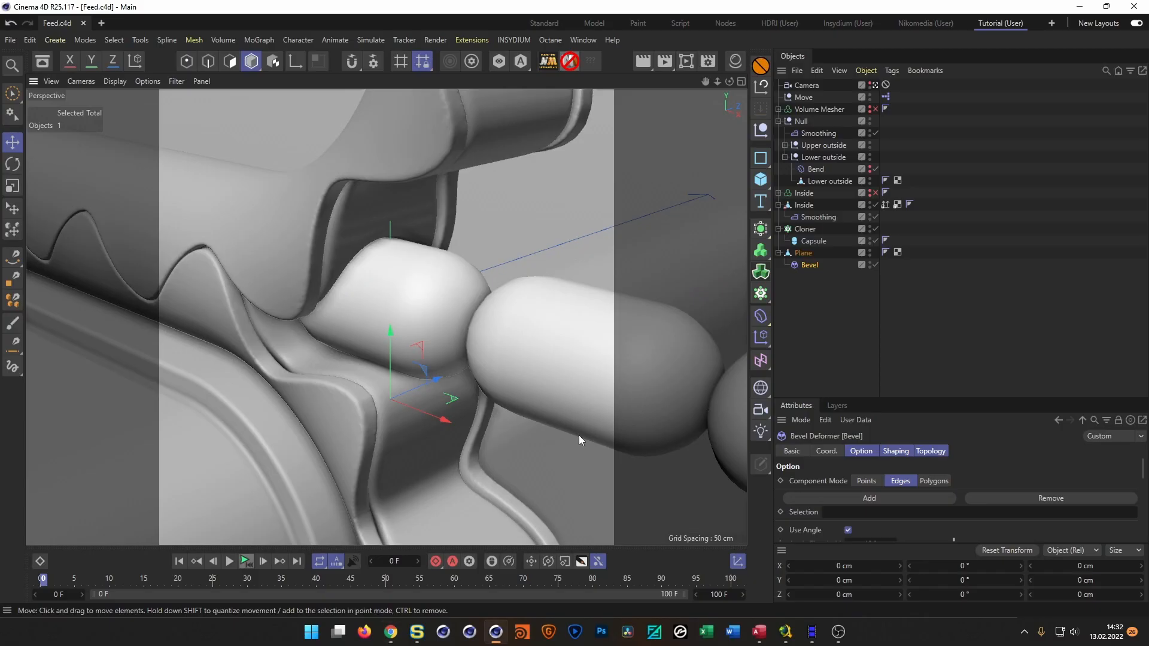
- Create a new material and load a Gradient shader into its Color channel texture, opening the shader's properties
{"action": "left_click", "coordinate": [734, 64]}
{"action": "double_click", "coordinate": [605, 155]}
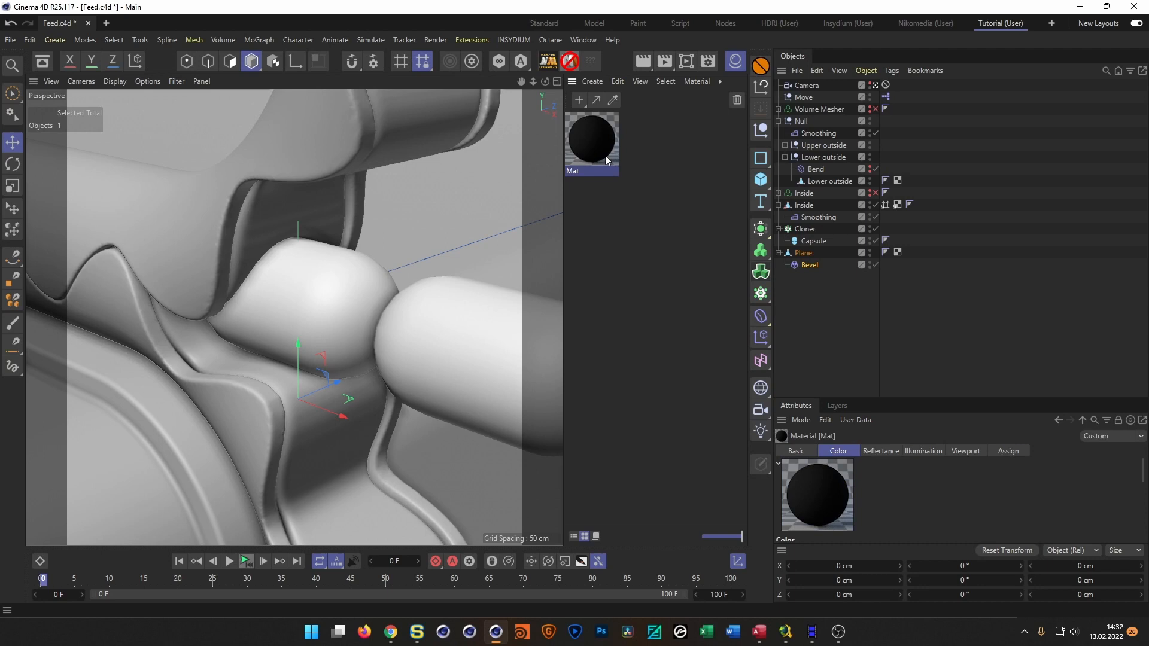
{"action": "double_click", "coordinate": [594, 157]}
{"action": "left_click_drag", "start_coordinate": [651, 150], "coordinate": [551, 187]}
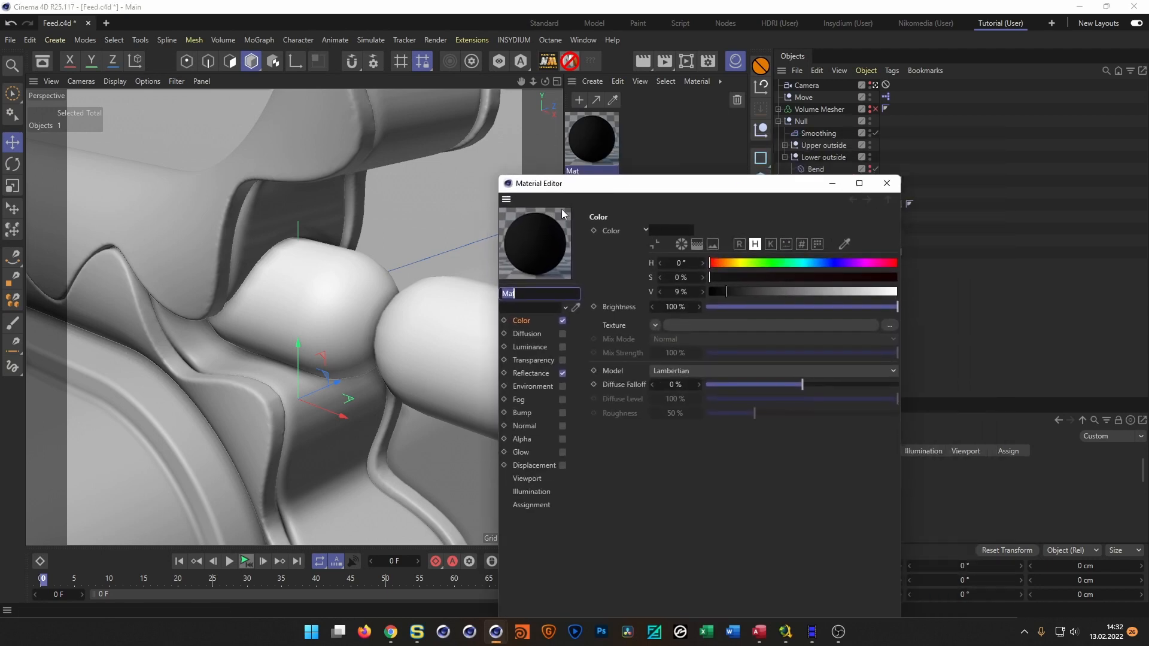
{"action": "left_click", "coordinate": [522, 320]}
{"action": "left_click", "coordinate": [655, 327]}
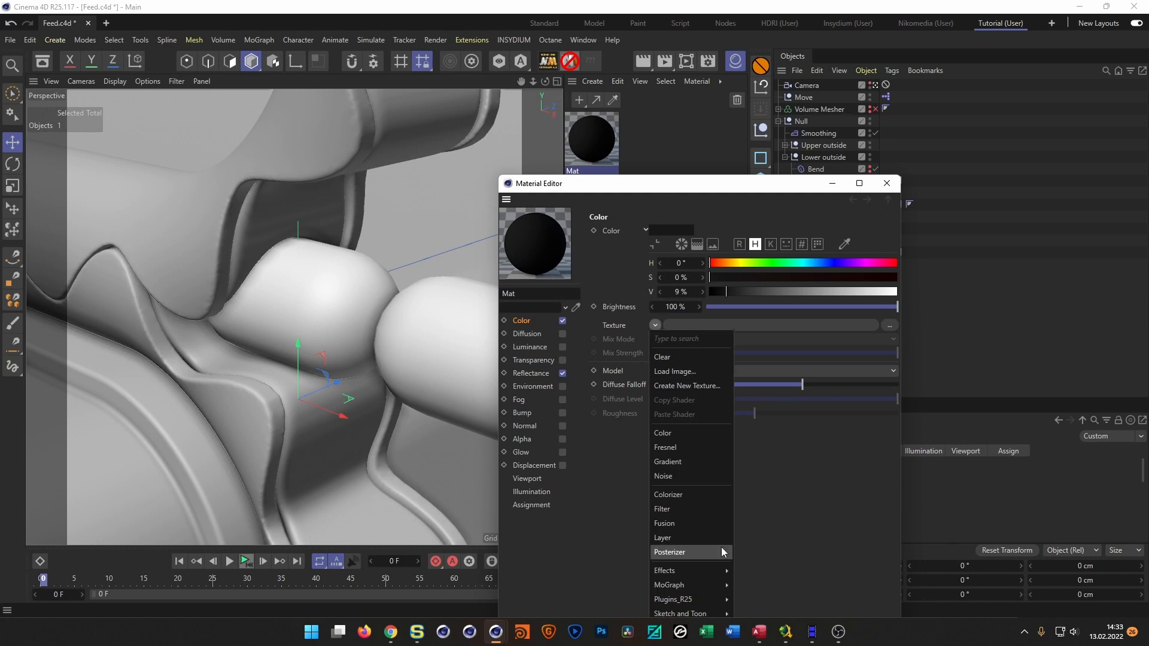
{"action": "left_click", "coordinate": [686, 461]}
{"action": "left_click", "coordinate": [676, 325]}
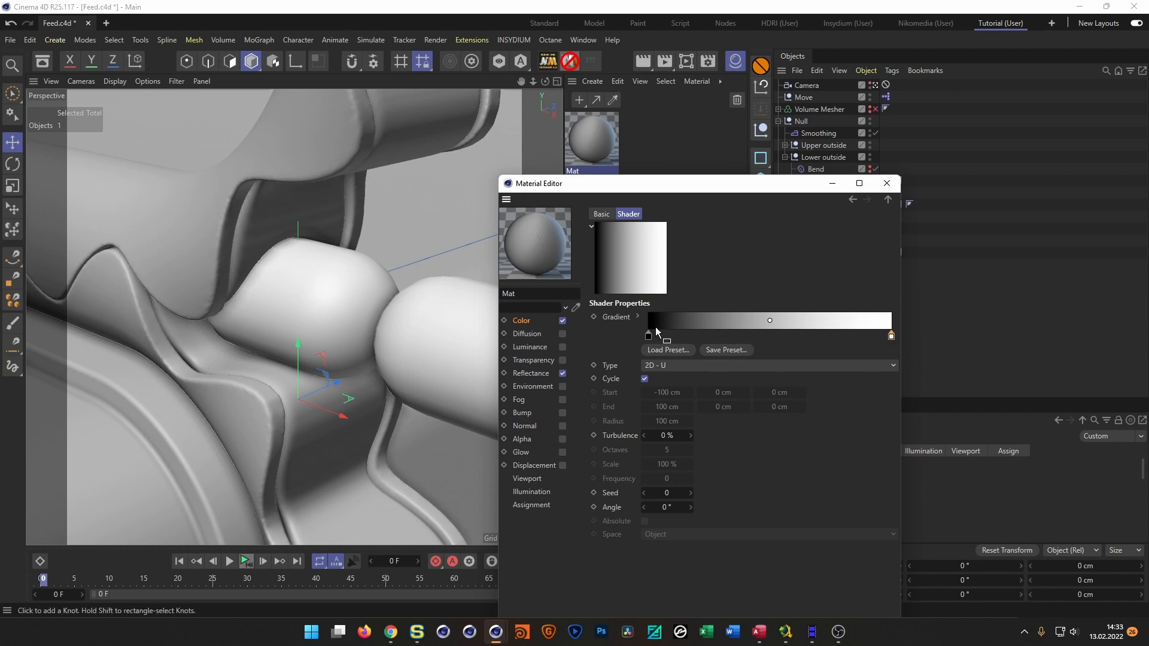
- Place the gradient's white knot at 50 % and set the interpolation of both knots to Step
{"action": "left_click", "coordinate": [638, 316]}
{"action": "left_click", "coordinate": [715, 364]}
{"action": "type", "text": "50"}
{"action": "key", "text": "Return"}
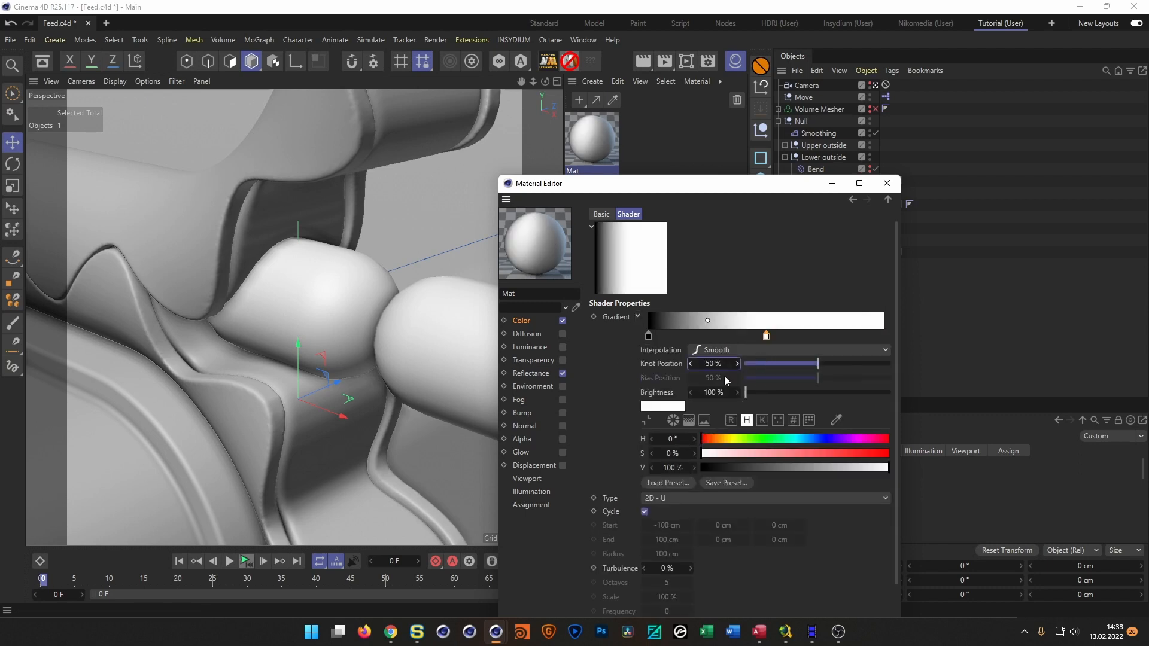
{"action": "left_click_drag", "start_coordinate": [643, 322], "coordinate": [821, 344]}
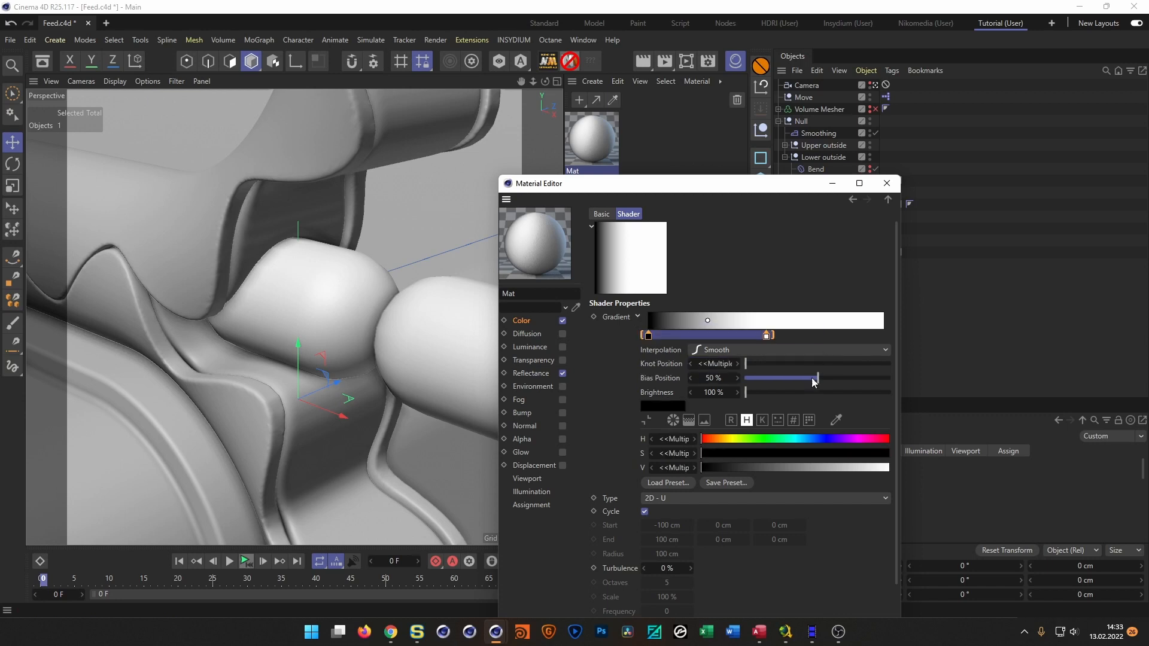
{"action": "left_click", "coordinate": [718, 351]}
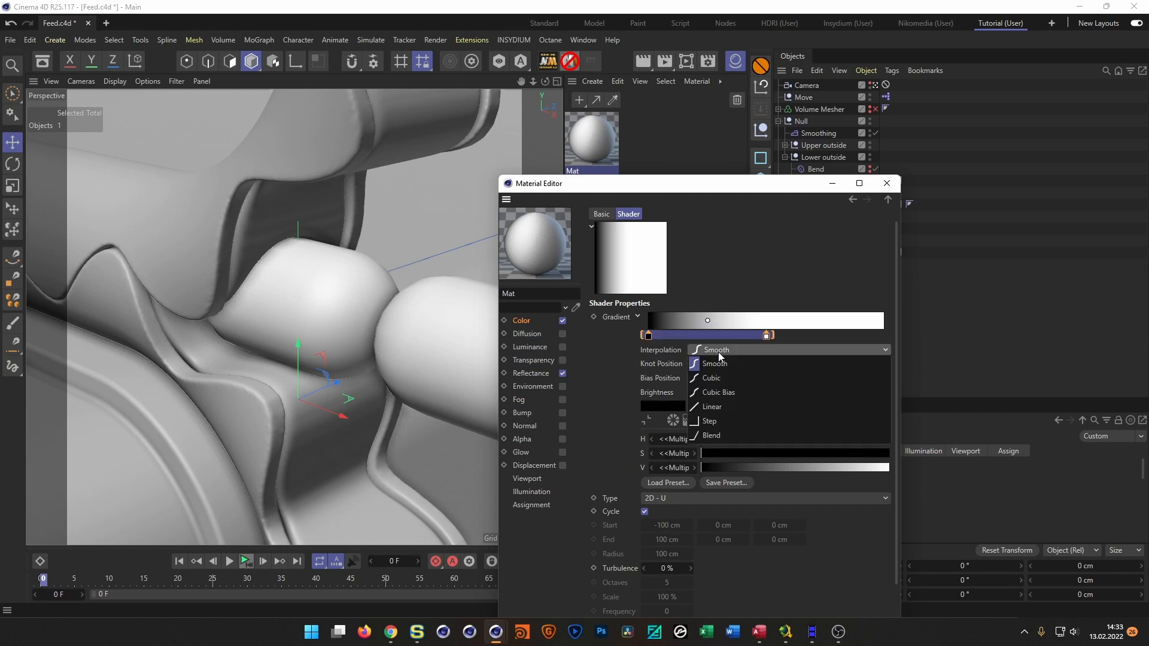
{"action": "left_click", "coordinate": [718, 420]}
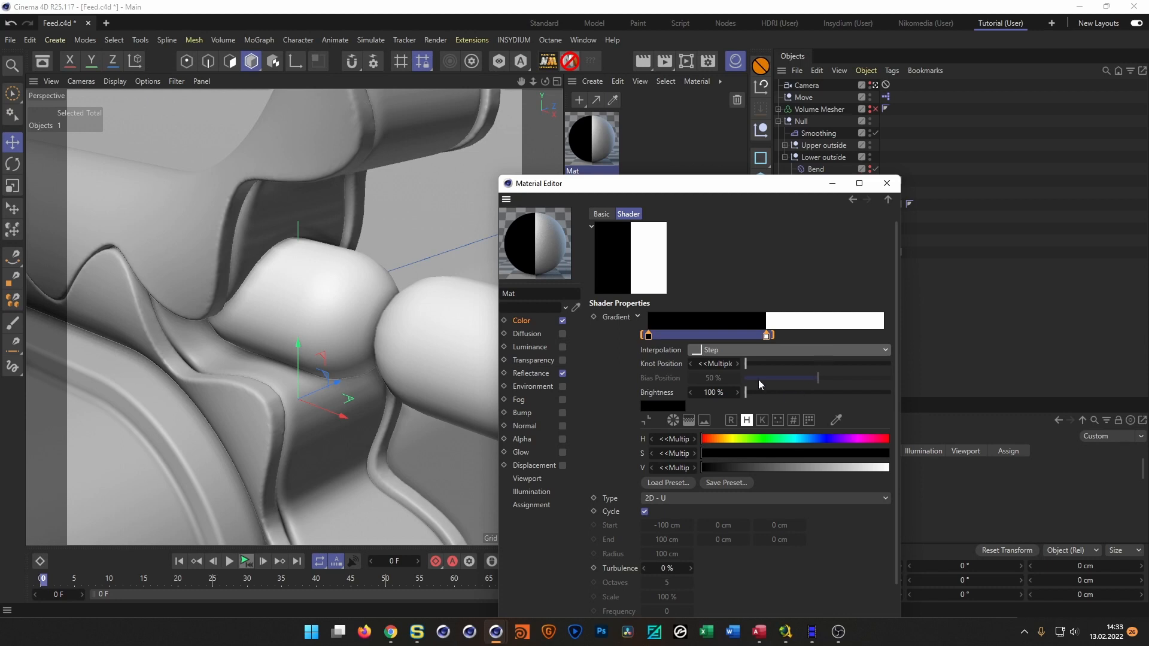
- Double the black-and-white gradient's knots four times in a row to produce narrow, evenly spaced stripes
{"action": "left_click", "coordinate": [648, 334]}
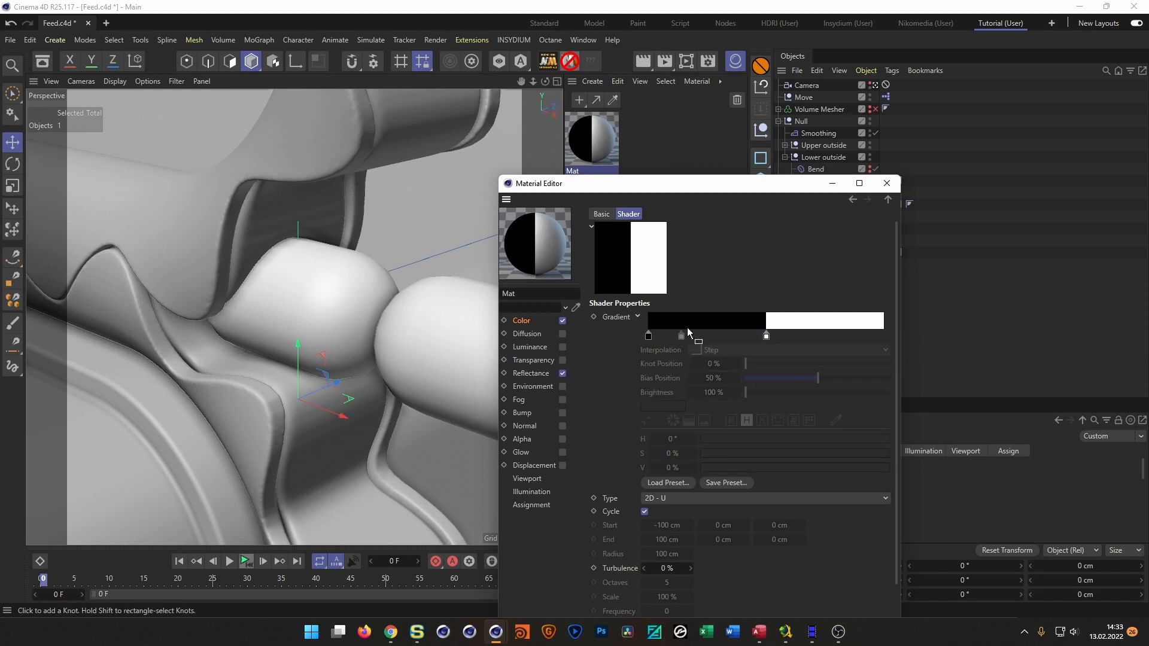
{"action": "right_click", "coordinate": [738, 318]}
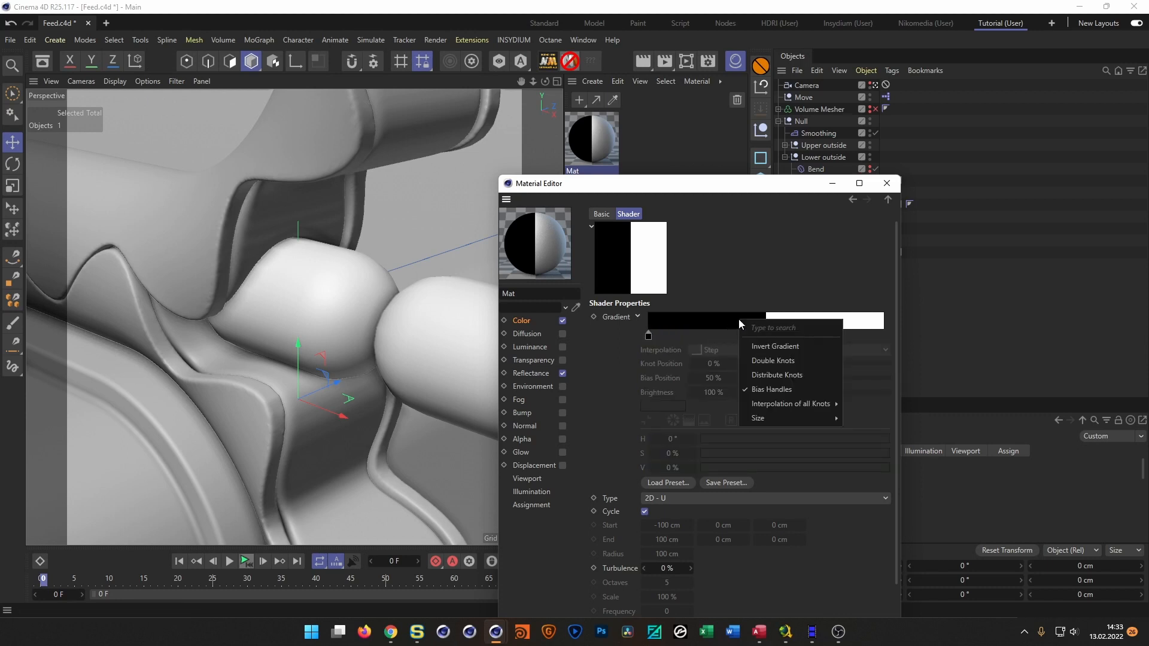
{"action": "left_click", "coordinate": [781, 361]}
{"action": "right_click", "coordinate": [774, 319]}
{"action": "left_click", "coordinate": [796, 357]}
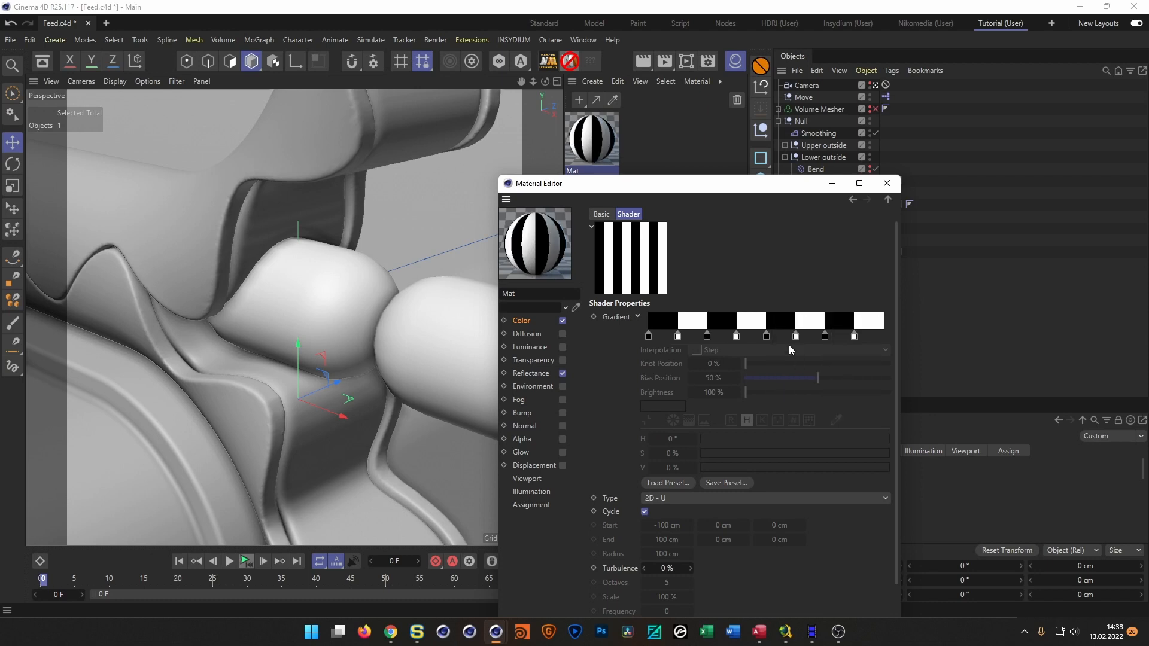
{"action": "right_click", "coordinate": [784, 322]}
{"action": "left_click", "coordinate": [801, 361]}
{"action": "right_click", "coordinate": [785, 326]}
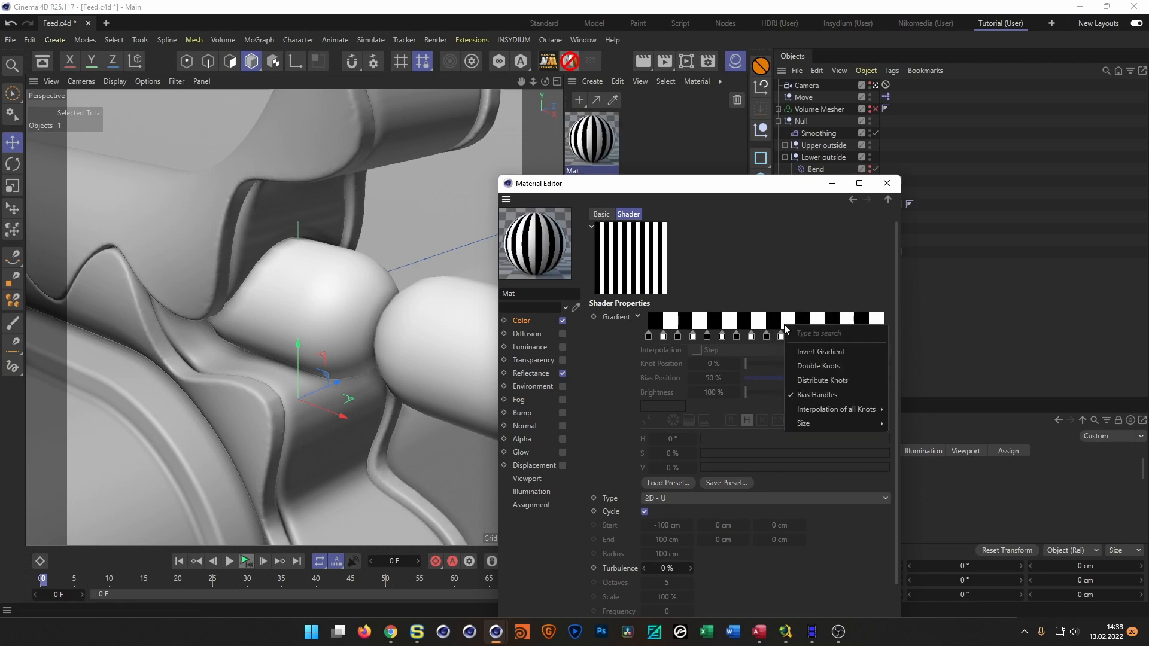
{"action": "left_click", "coordinate": [801, 361]}
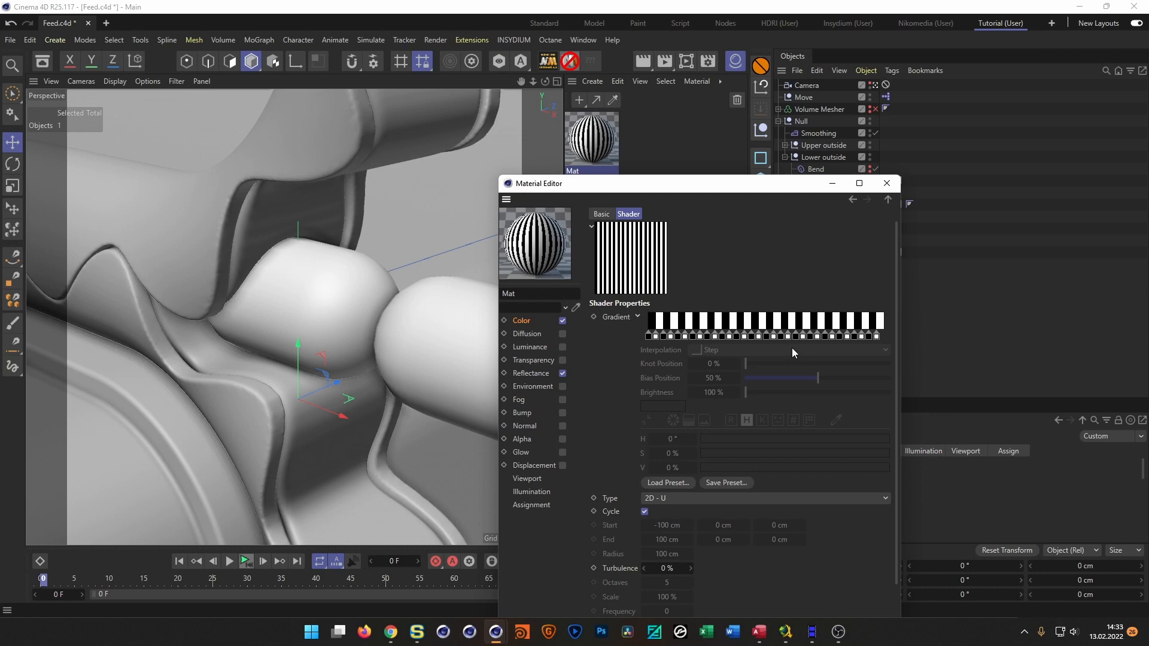
- Apply the striped material to the Capsule inside the Cloner
{"action": "left_click_drag", "start_coordinate": [771, 188], "coordinate": [926, 117]}
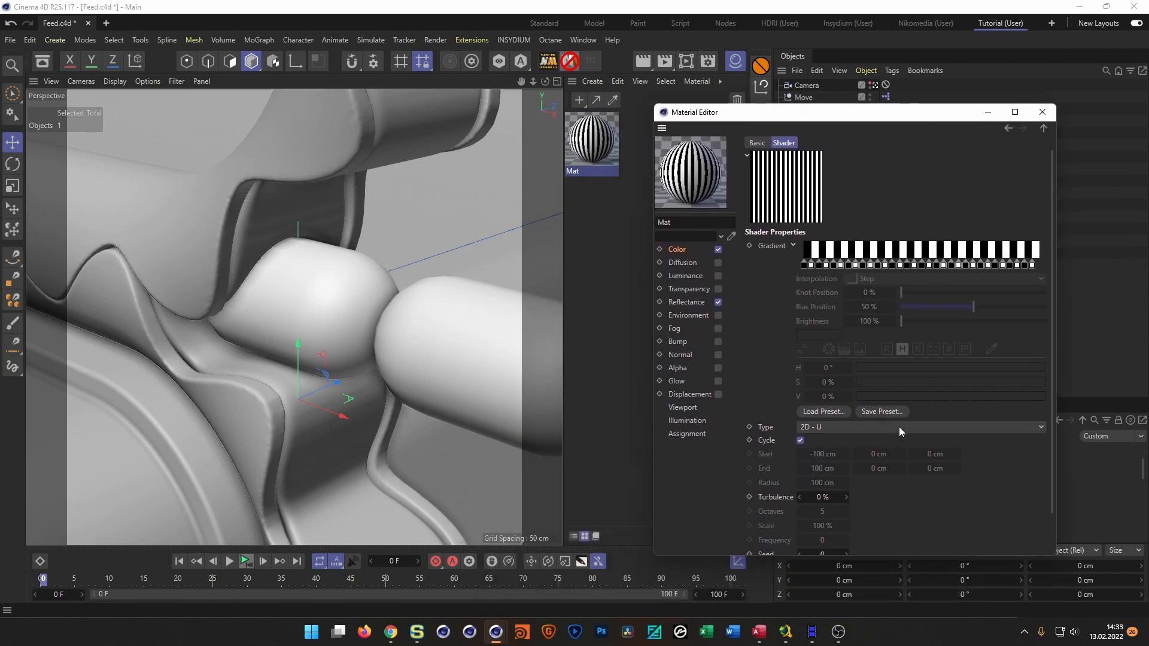
{"action": "left_click_drag", "start_coordinate": [850, 121], "coordinate": [534, 339]}
{"action": "left_click_drag", "start_coordinate": [604, 147], "coordinate": [816, 241]}
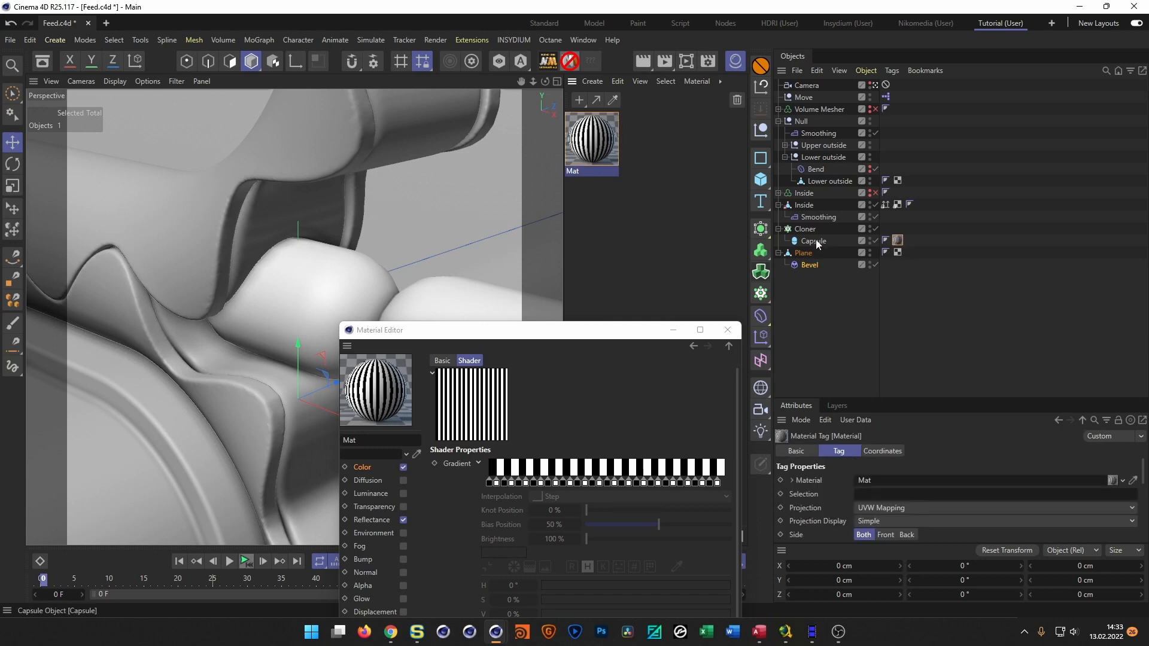
- Try a gradient angle of 45° for diagonal stripes on the capsules, and set it to -45° instead
{"action": "left_click_drag", "start_coordinate": [568, 331], "coordinate": [834, 110]}
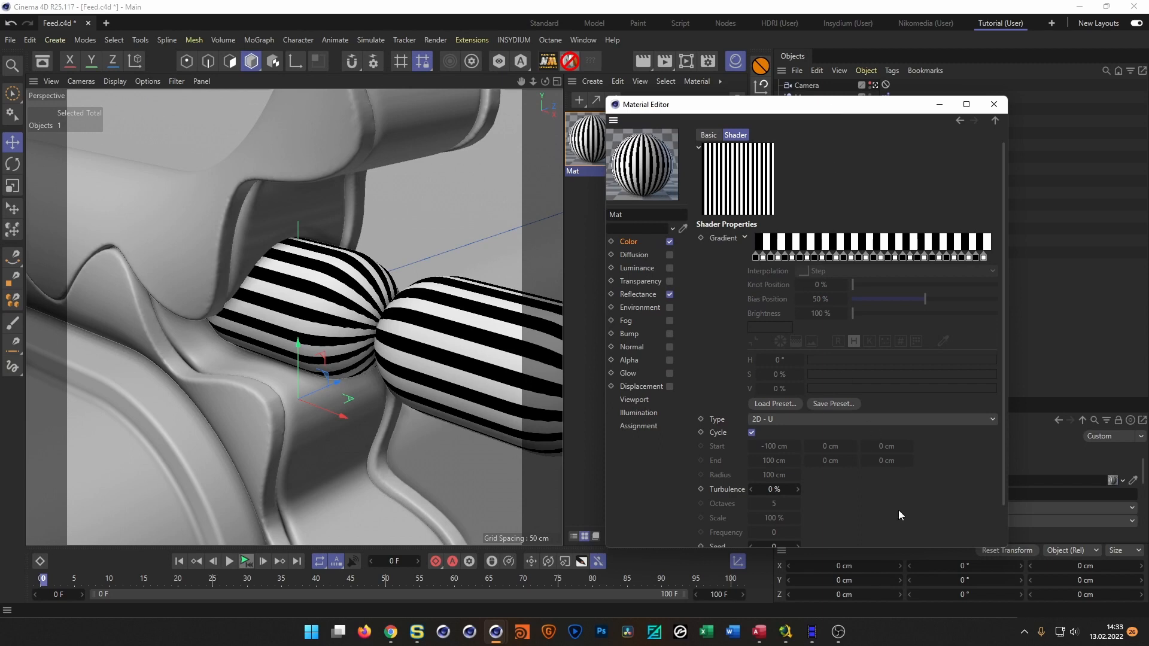
{"action": "left_click_drag", "start_coordinate": [1003, 280], "coordinate": [995, 385]}
{"action": "double_click", "coordinate": [777, 515]}
{"action": "type", "text": "45"}
{"action": "key", "text": "Return"}
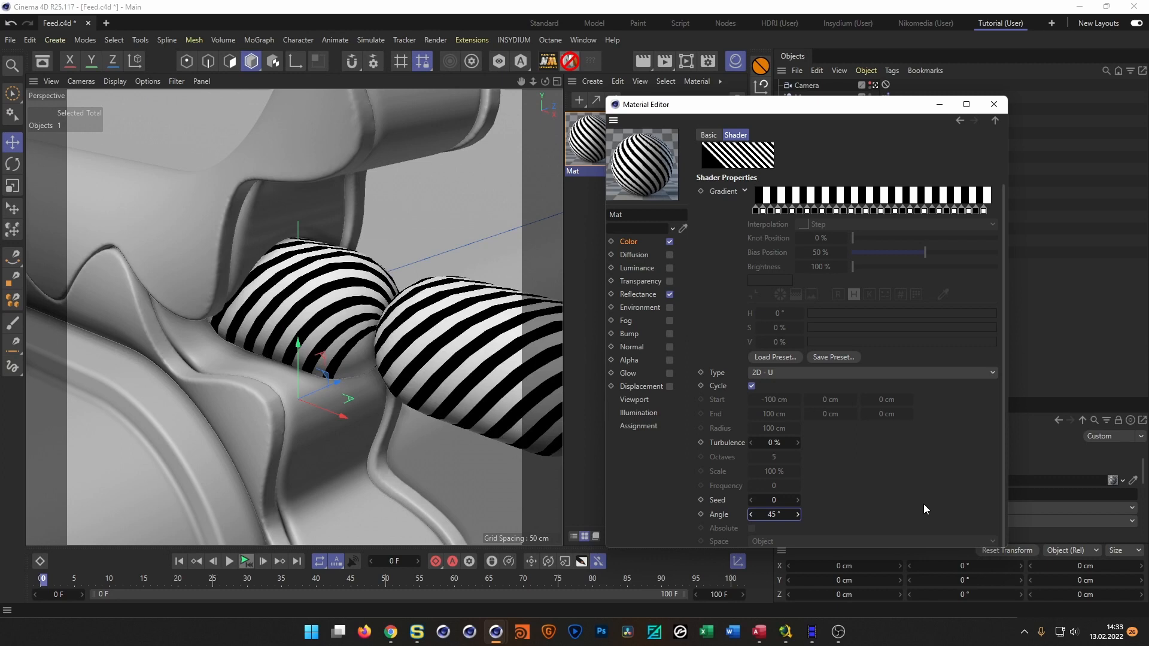
{"action": "double_click", "coordinate": [775, 515]}
{"action": "type", "text": "-45"}
{"action": "key", "text": "Return"}
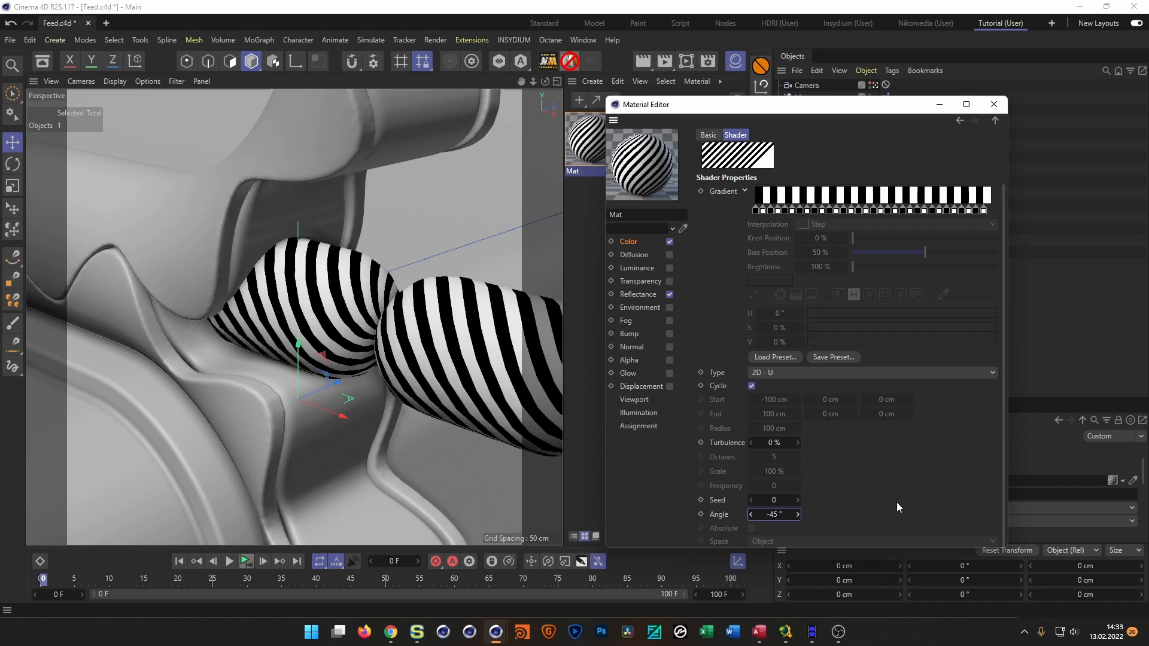
{"action": "scroll", "coordinate": [921, 504], "scroll_direction": "up", "scroll_amount": 2}
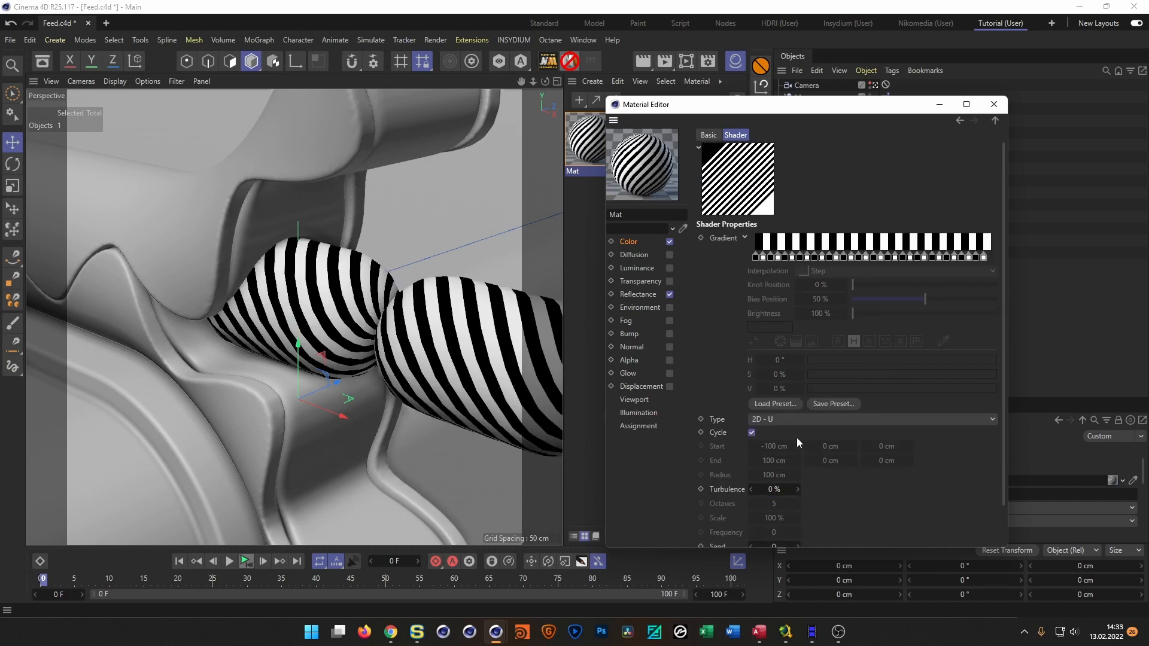
- Set the Capsule's rotation segments to 50
{"action": "left_click_drag", "start_coordinate": [787, 111], "coordinate": [495, 408]}
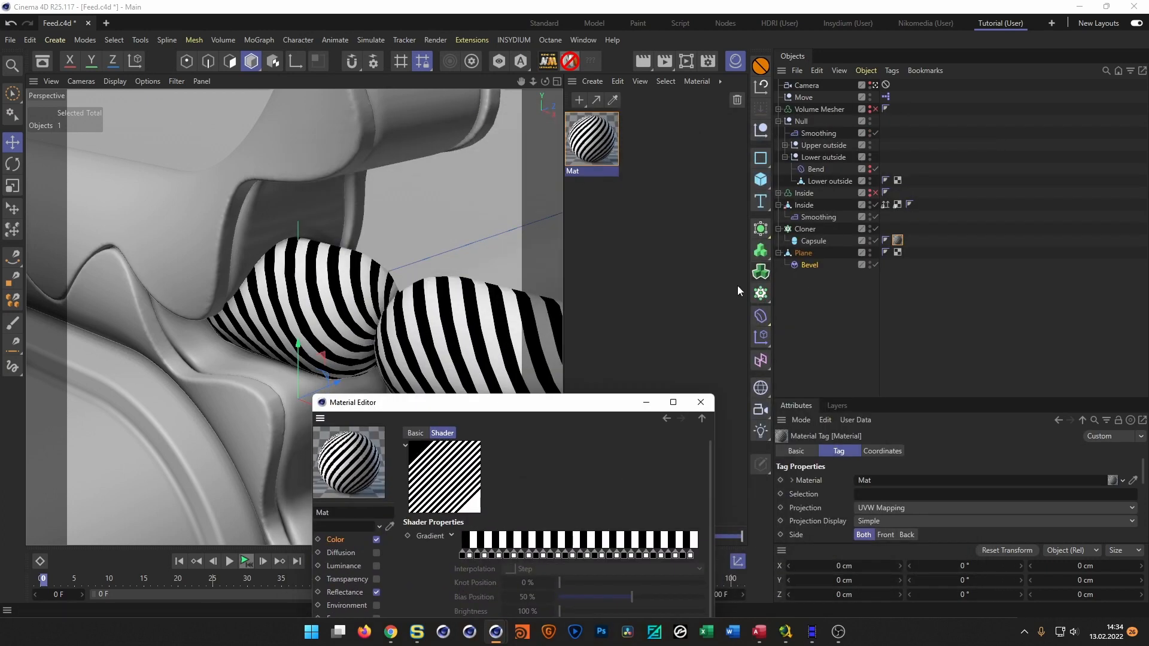
{"action": "left_click", "coordinate": [813, 241]}
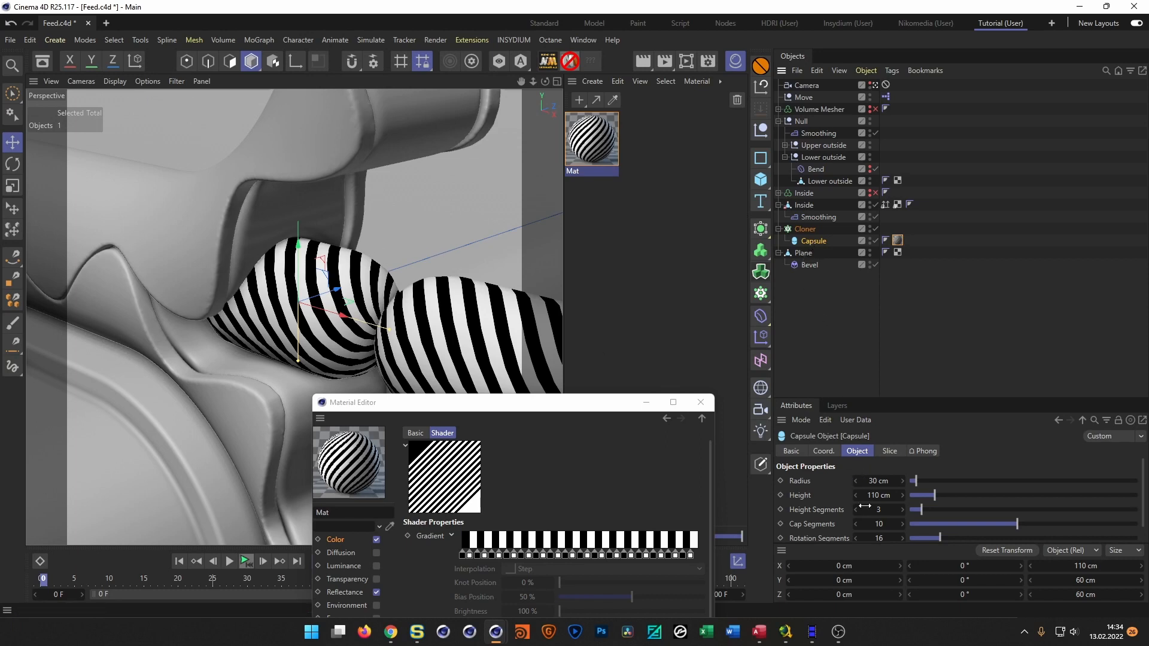
{"action": "left_click", "coordinate": [879, 538]}
{"action": "type", "text": "50"}
{"action": "key", "text": "Return"}
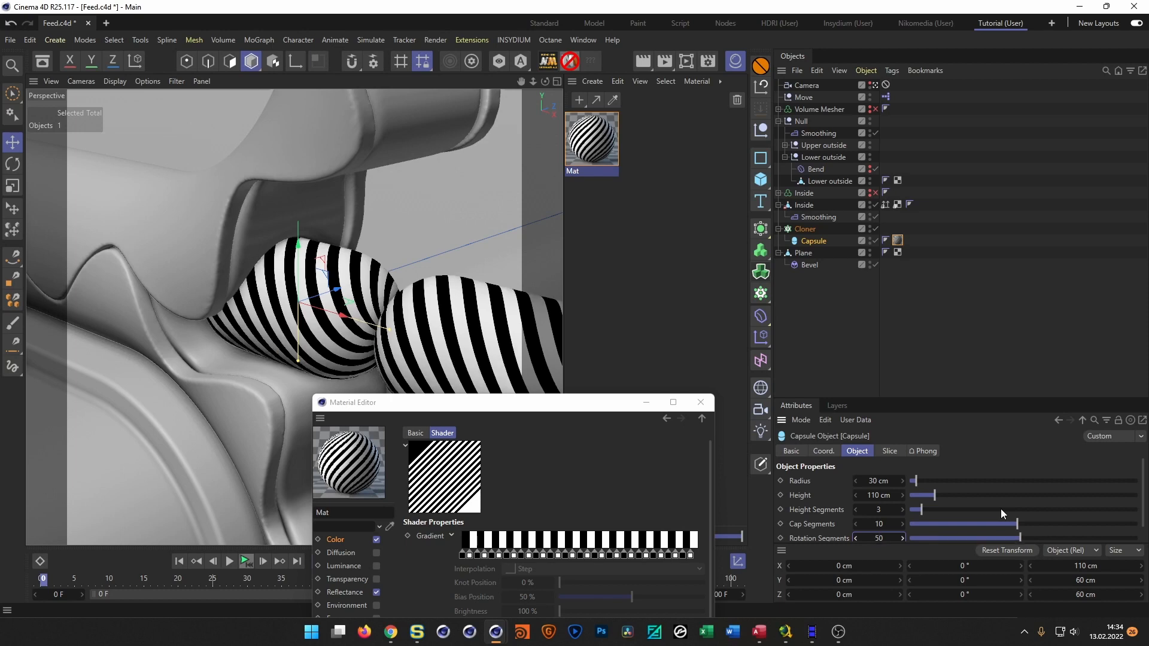
- Wrap the material's Color channel Gradient in a Colorizer shader and open the Colorizer's properties
{"action": "left_click_drag", "start_coordinate": [596, 407], "coordinate": [913, 225]}
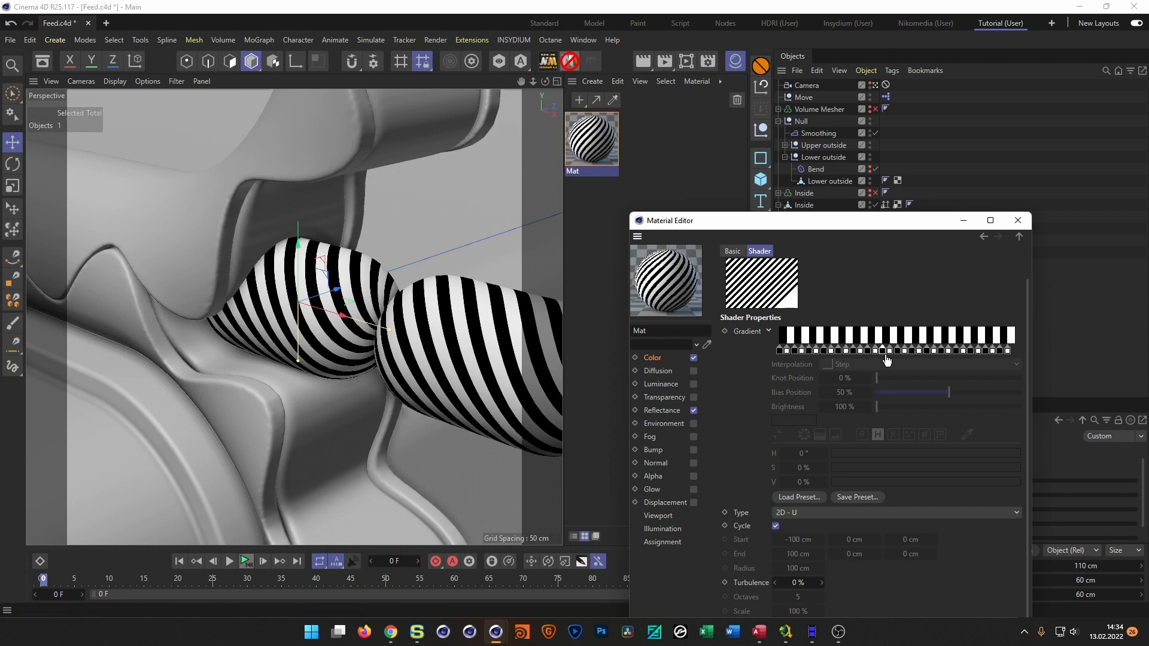
{"action": "left_click", "coordinate": [653, 359]}
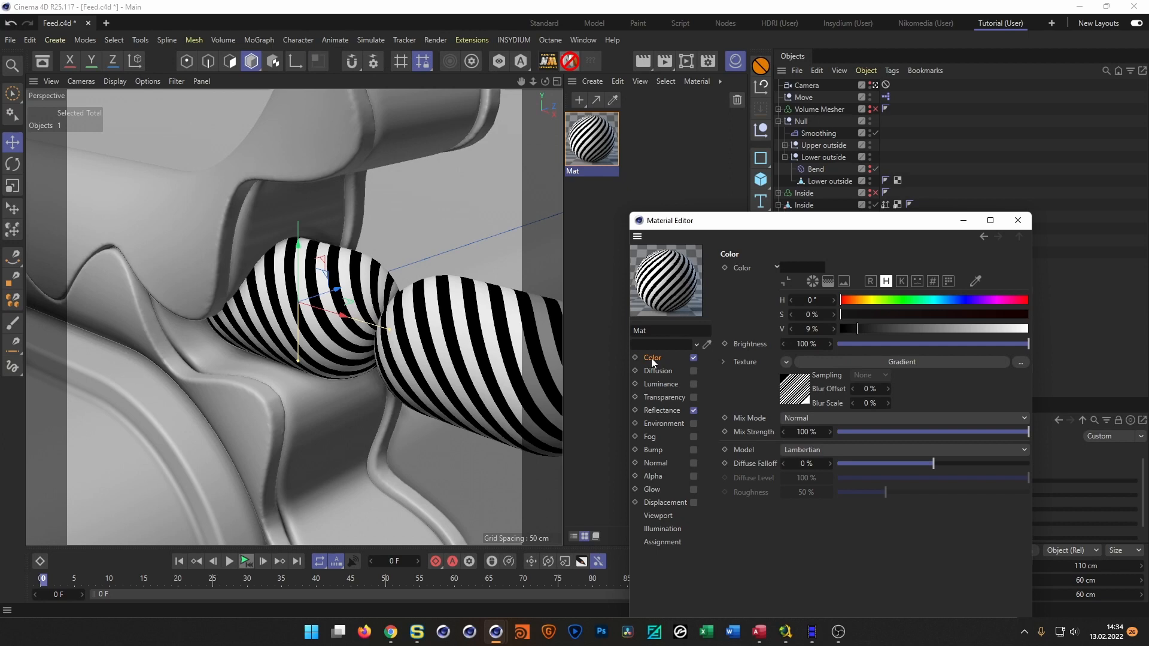
{"action": "left_click", "coordinate": [786, 362]}
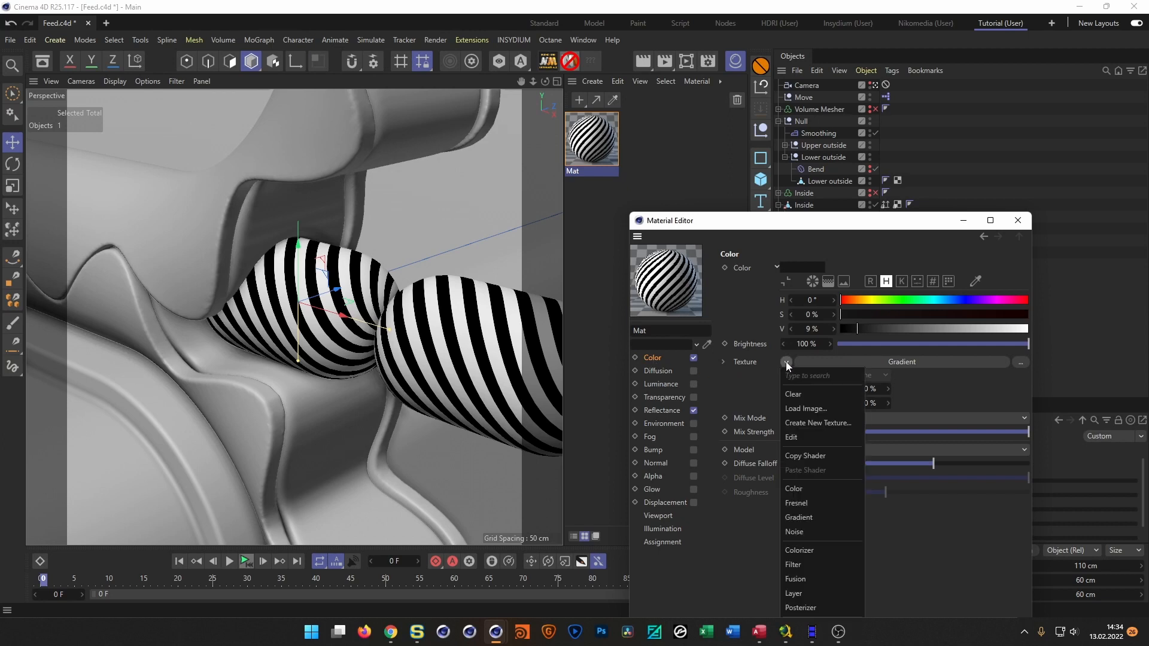
{"action": "left_click", "coordinate": [806, 551]}
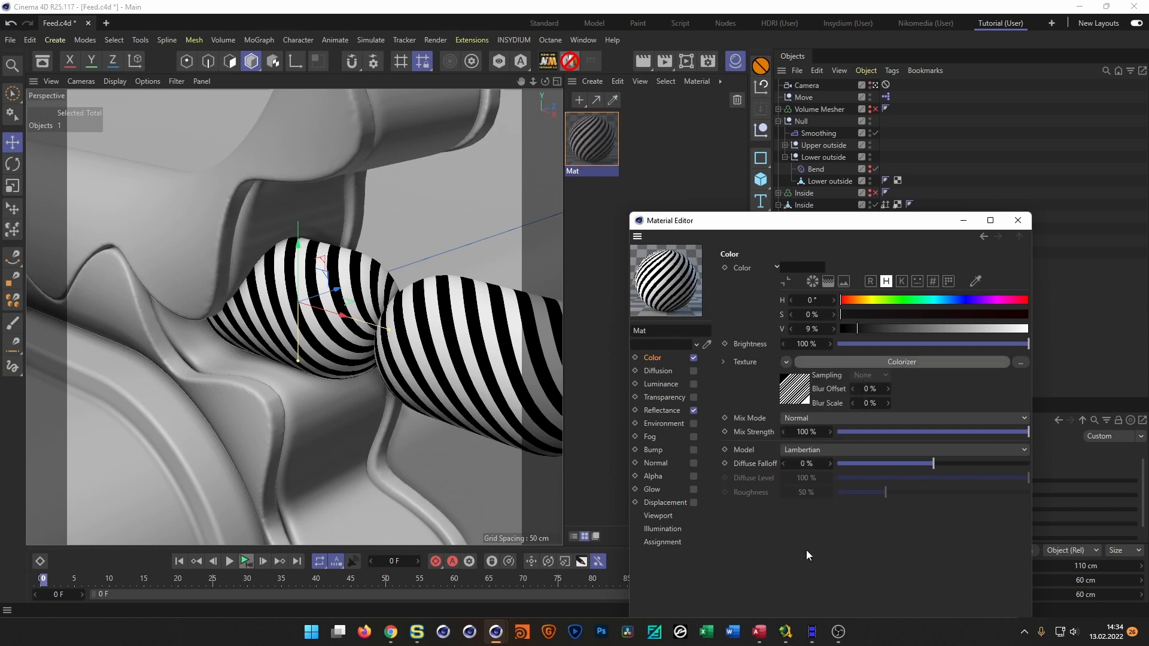
{"action": "left_click", "coordinate": [798, 396]}
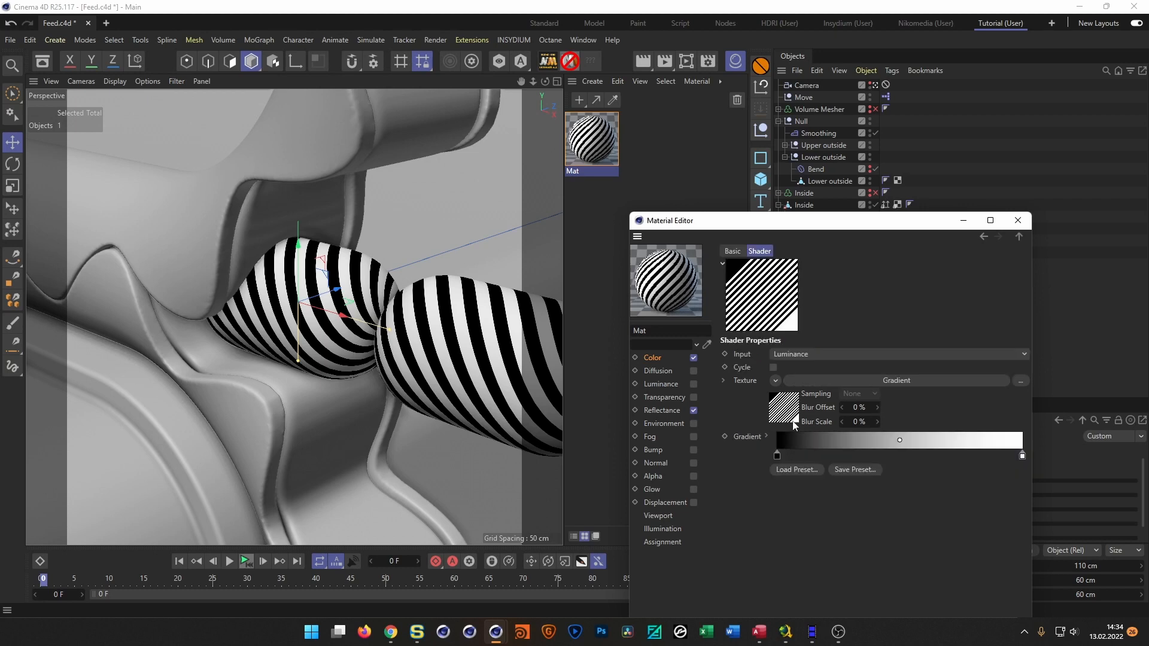
- Recolour the black knot of the Colorizer gradient to orange-yellow with hue 43°, saturation 100 % and value 100 %
{"action": "left_click", "coordinate": [766, 436]}
{"action": "left_click", "coordinate": [777, 456]}
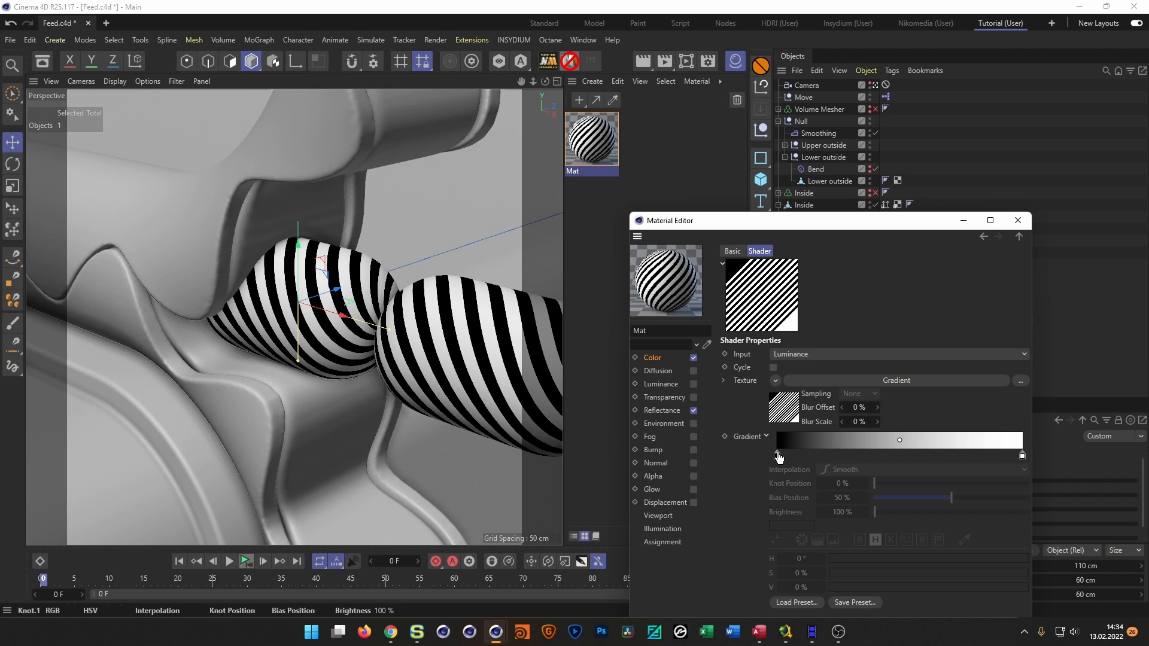
{"action": "left_click", "coordinate": [854, 559]}
{"action": "left_click_drag", "start_coordinate": [987, 573], "coordinate": [1036, 594]}
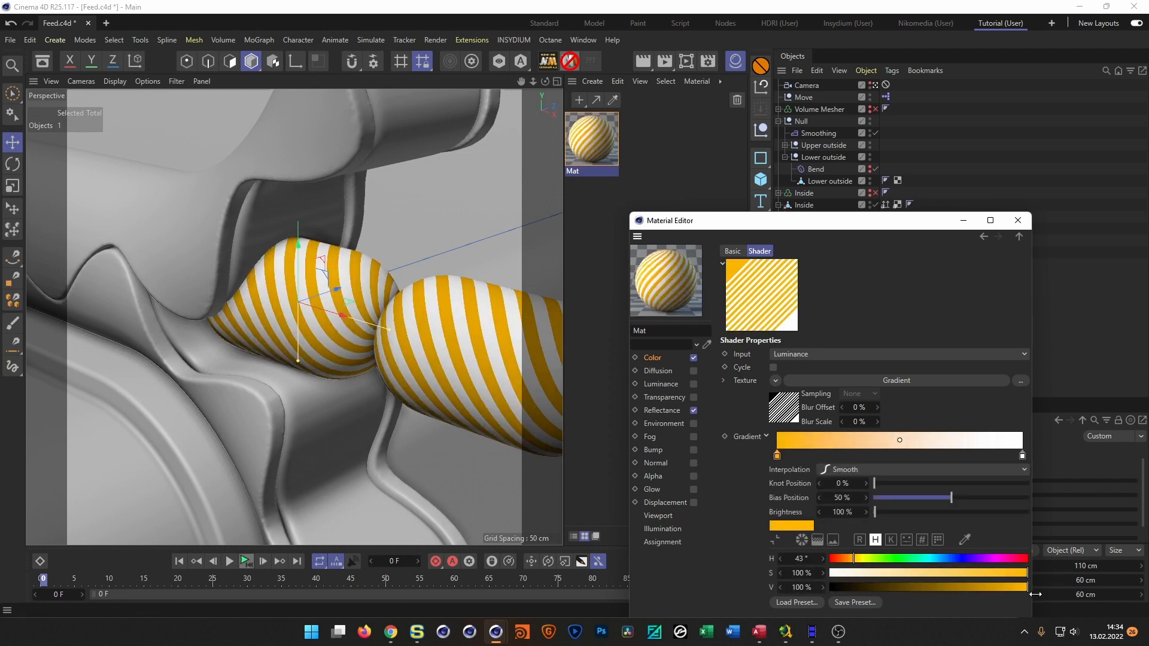
- Replace the Colorizer's white knot with a copy of the orange knot at 100 %, and lower the copy's saturation to 41 %
{"action": "left_click_drag", "start_coordinate": [1022, 456], "coordinate": [979, 503]}
{"action": "left_click_drag", "start_coordinate": [778, 456], "coordinate": [1023, 459], "text": "ctrl"}
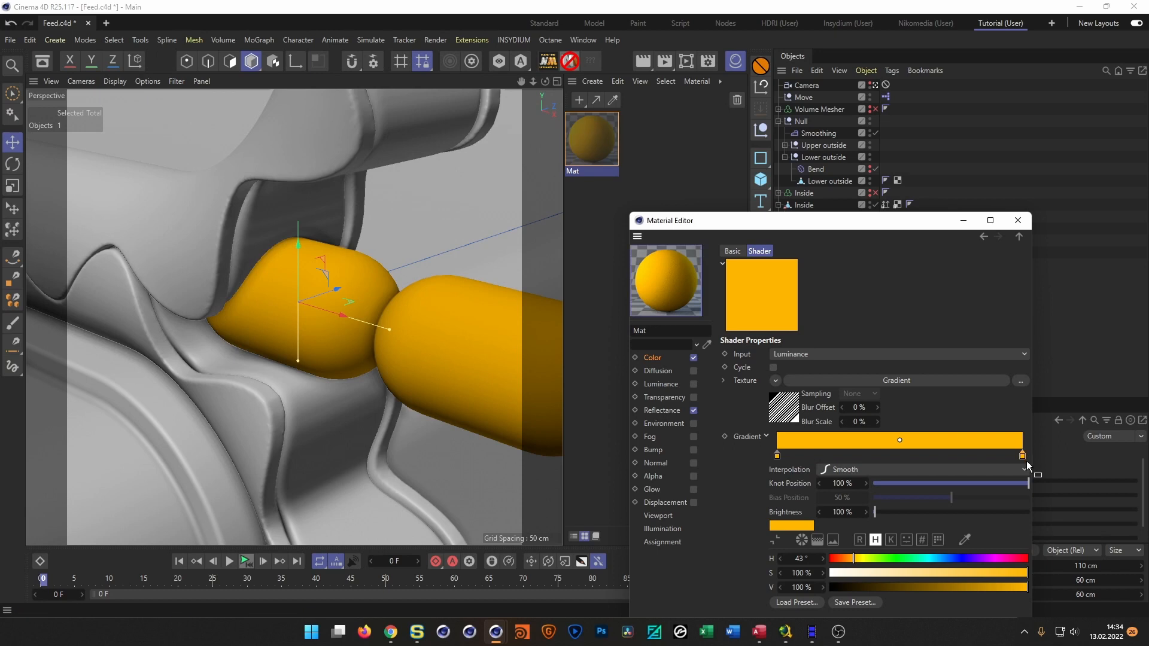
{"action": "left_click", "coordinate": [974, 573]}
{"action": "left_click_drag", "start_coordinate": [974, 573], "coordinate": [911, 576]}
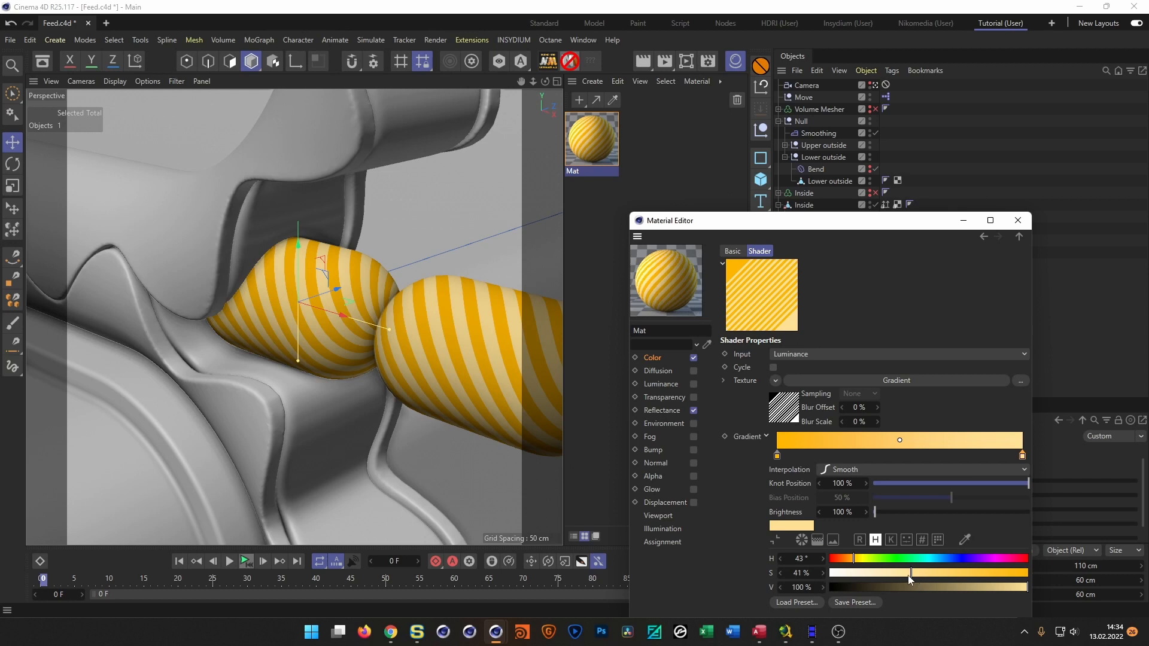
- Double the knots of the Gradient nested in the Colorizer once more, save the scene and close the material's settings
{"action": "left_click", "coordinate": [653, 357]}
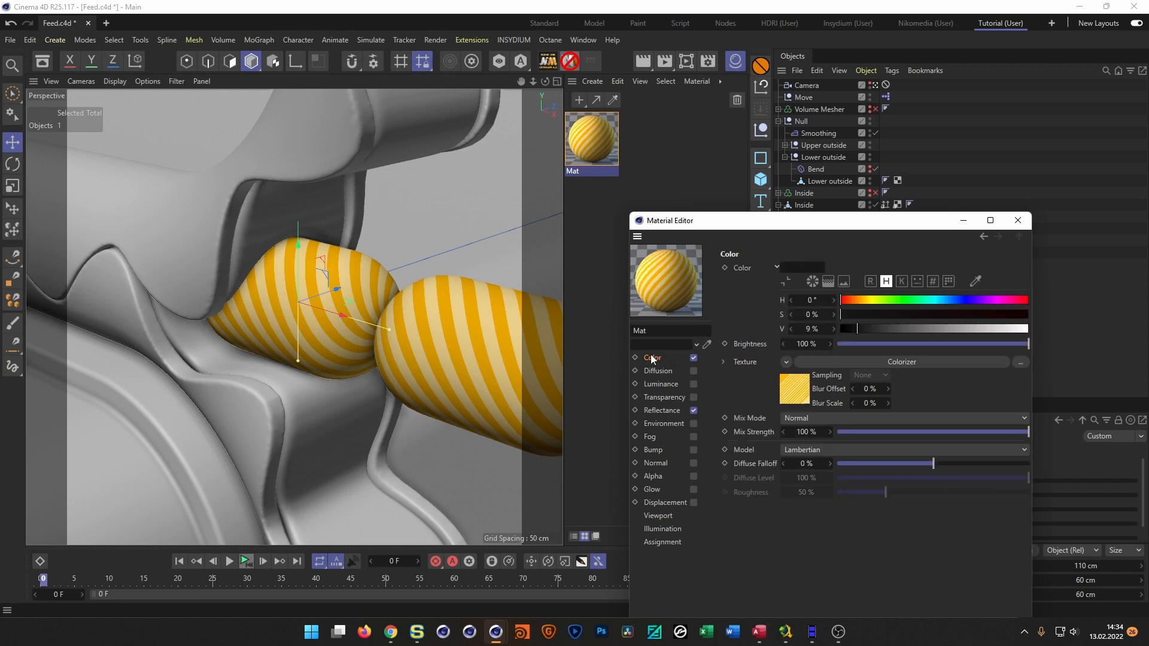
{"action": "left_click", "coordinate": [800, 399]}
{"action": "left_click", "coordinate": [795, 419]}
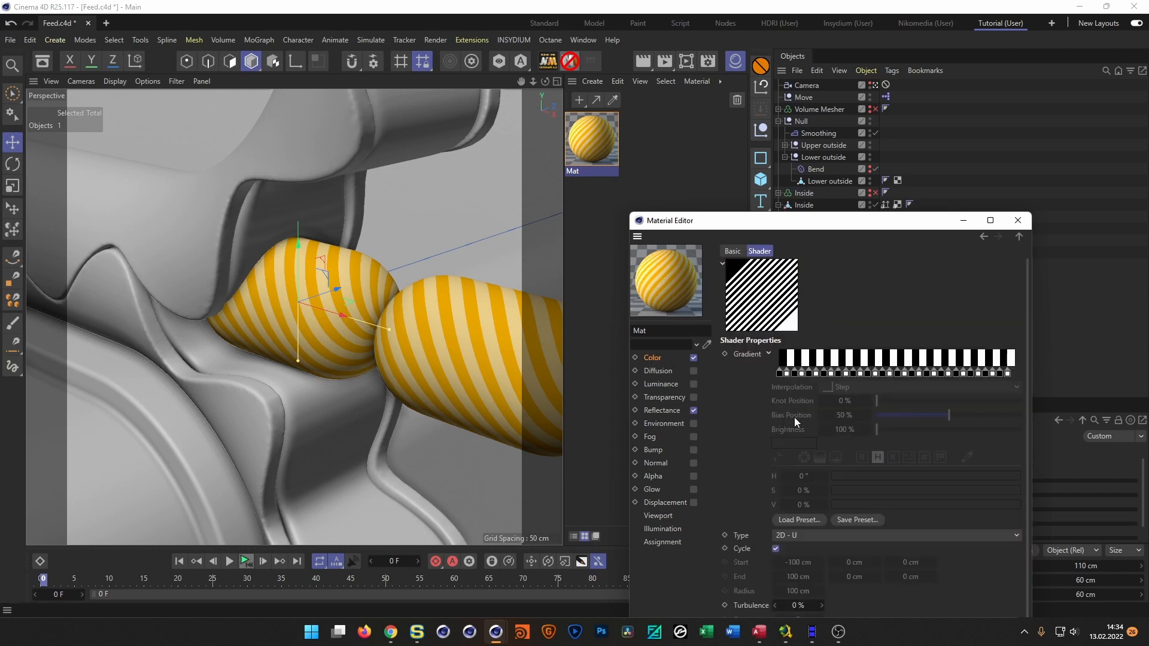
{"action": "right_click", "coordinate": [823, 358]}
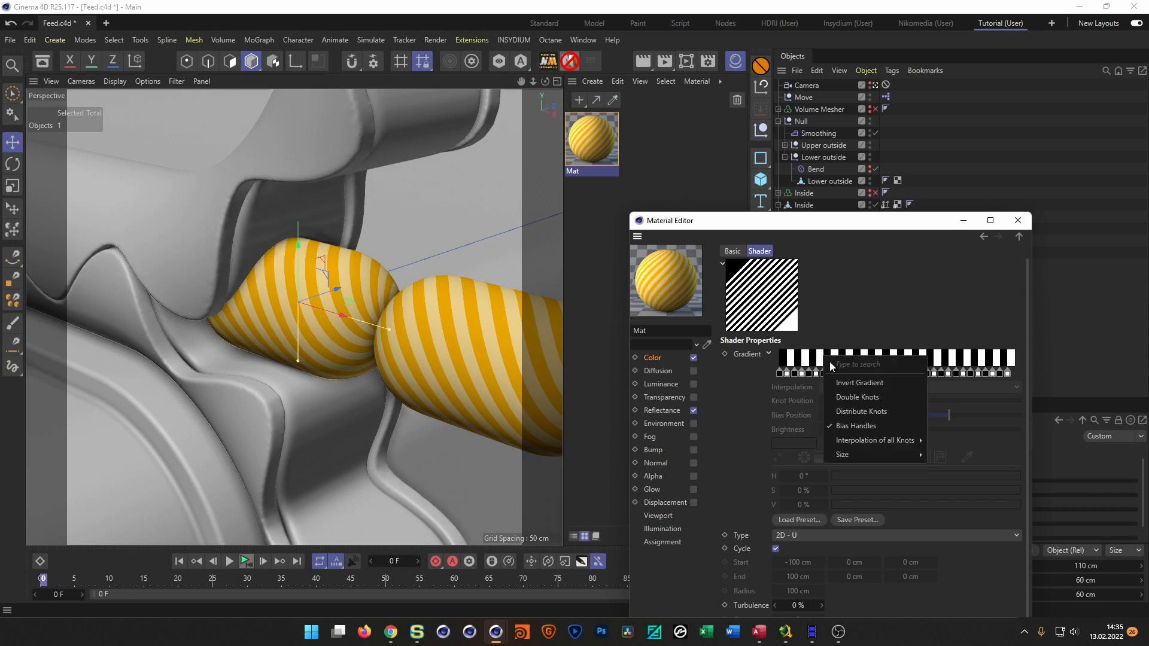
{"action": "left_click", "coordinate": [868, 397]}
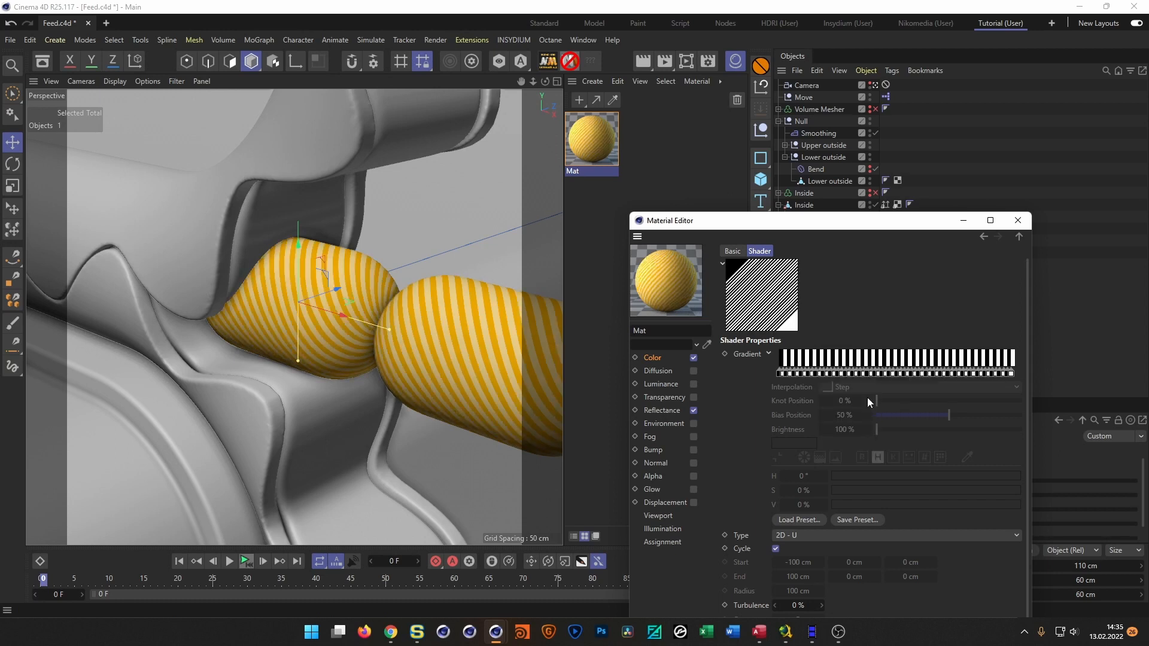
{"action": "key", "text": "ctrl+s"}
{"action": "left_click", "coordinate": [1018, 221]}
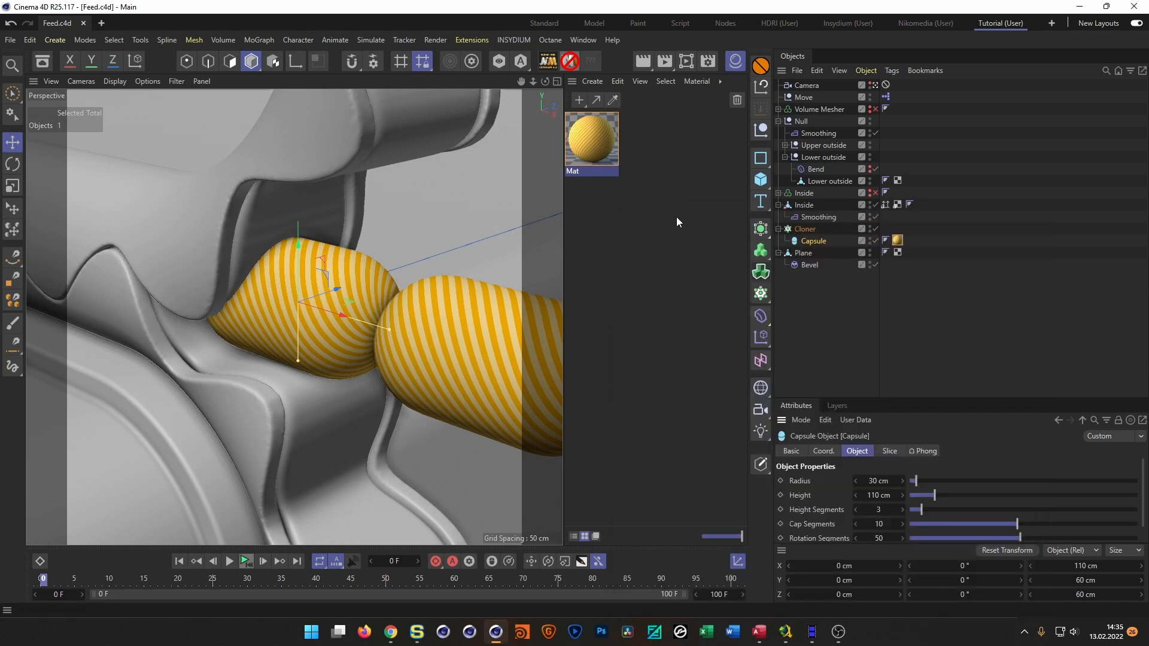
- Reopen the capsule material and raise the reflection strength of its Default Specular reflectance layer to 100 %
{"action": "double_click", "coordinate": [592, 140]}
{"action": "left_click", "coordinate": [610, 312]}
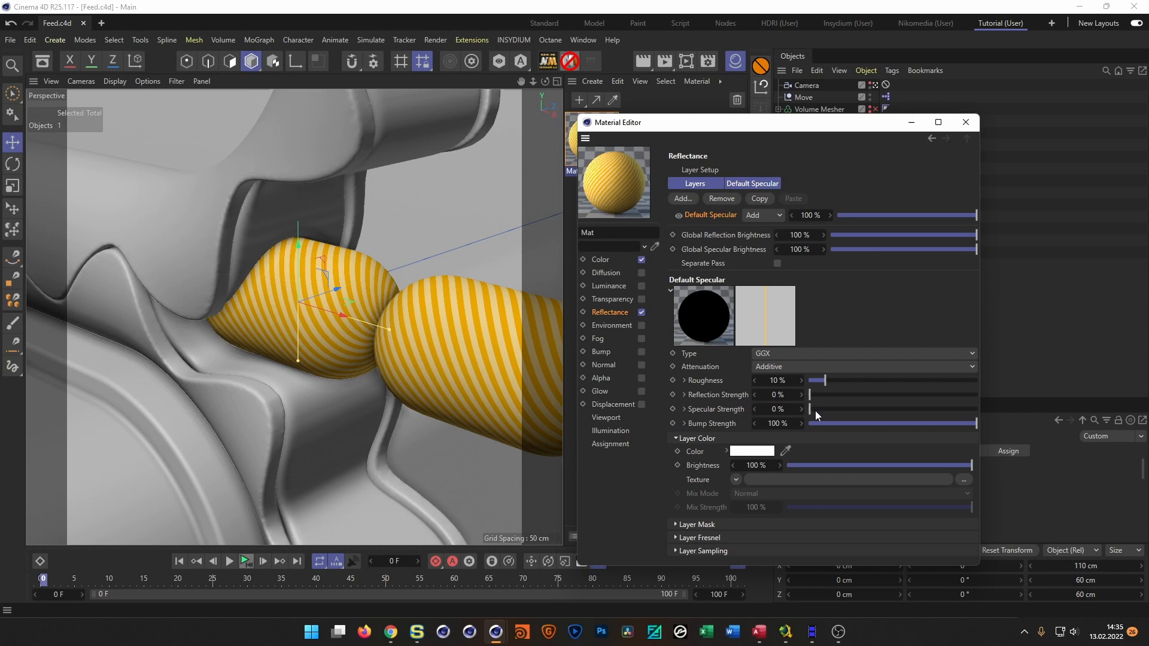
{"action": "left_click_drag", "start_coordinate": [820, 398], "coordinate": [975, 461]}
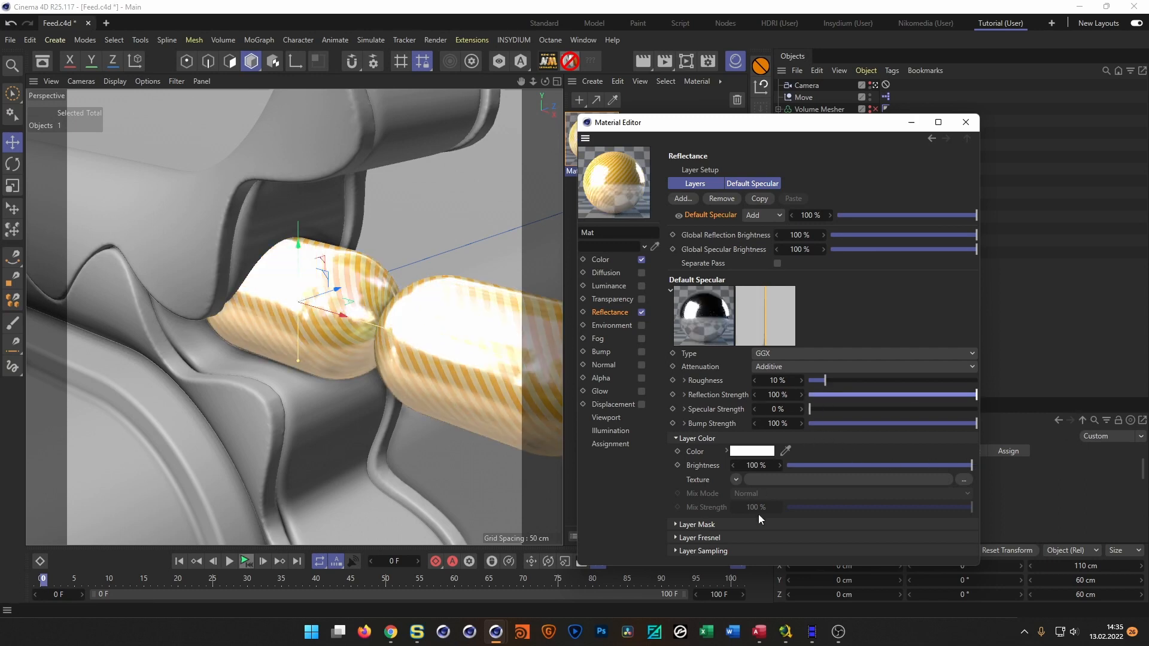
- Set the reflectance layer's Fresnel to Dielectric with the Beer preset, and raise its roughness to 28 %
{"action": "left_click_drag", "start_coordinate": [793, 122], "coordinate": [817, 56]}
{"action": "left_click", "coordinate": [775, 473]}
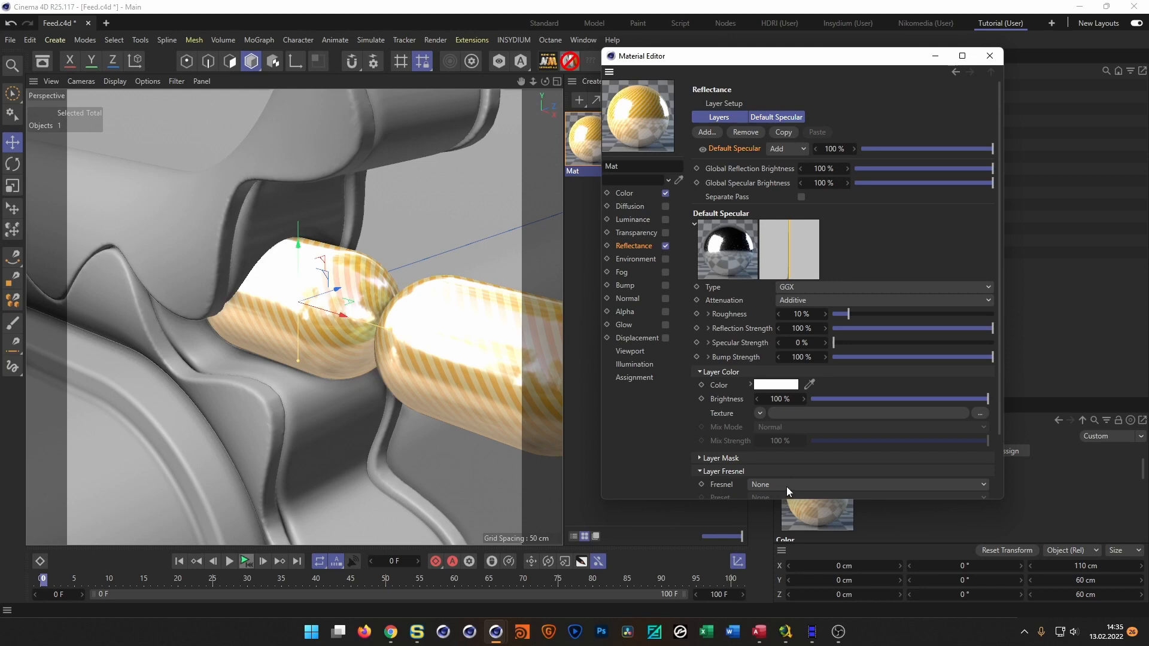
{"action": "left_click", "coordinate": [786, 486]}
{"action": "left_click", "coordinate": [825, 508]}
{"action": "left_click_drag", "start_coordinate": [811, 498], "coordinate": [804, 576]}
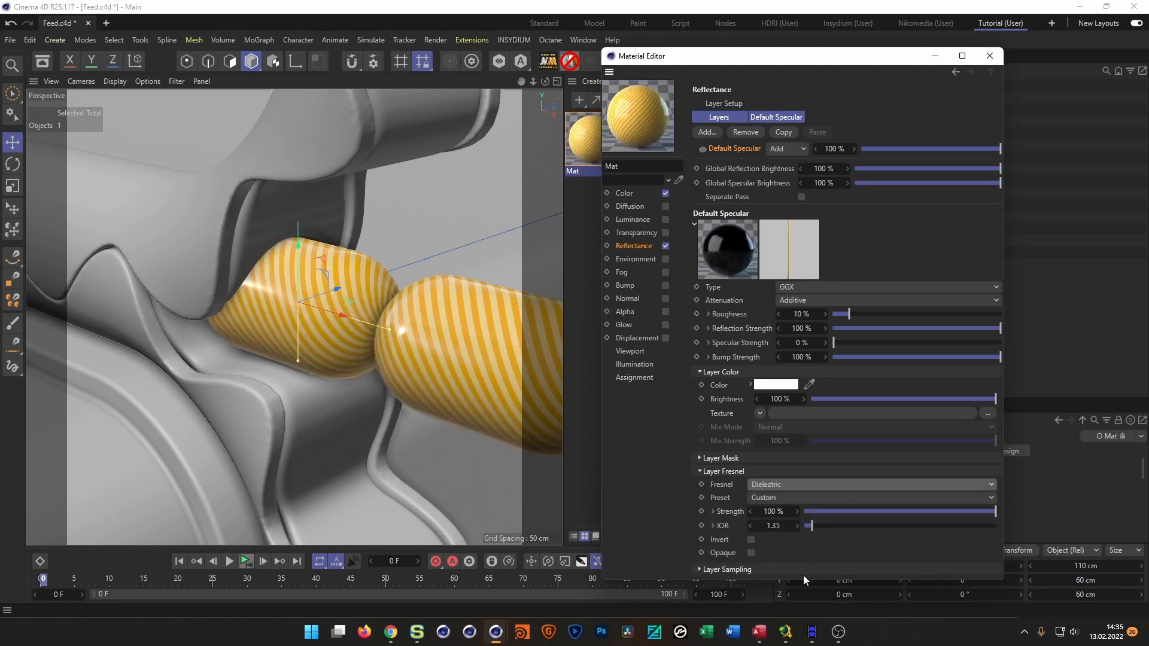
{"action": "left_click", "coordinate": [780, 497]}
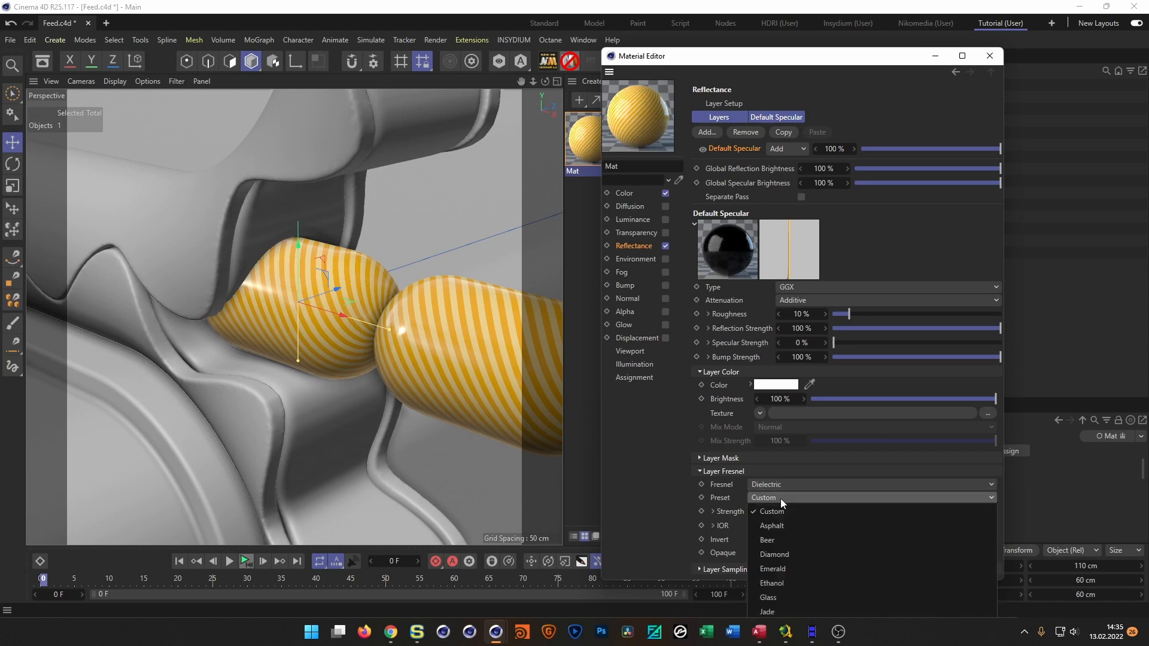
{"action": "left_click", "coordinate": [799, 541]}
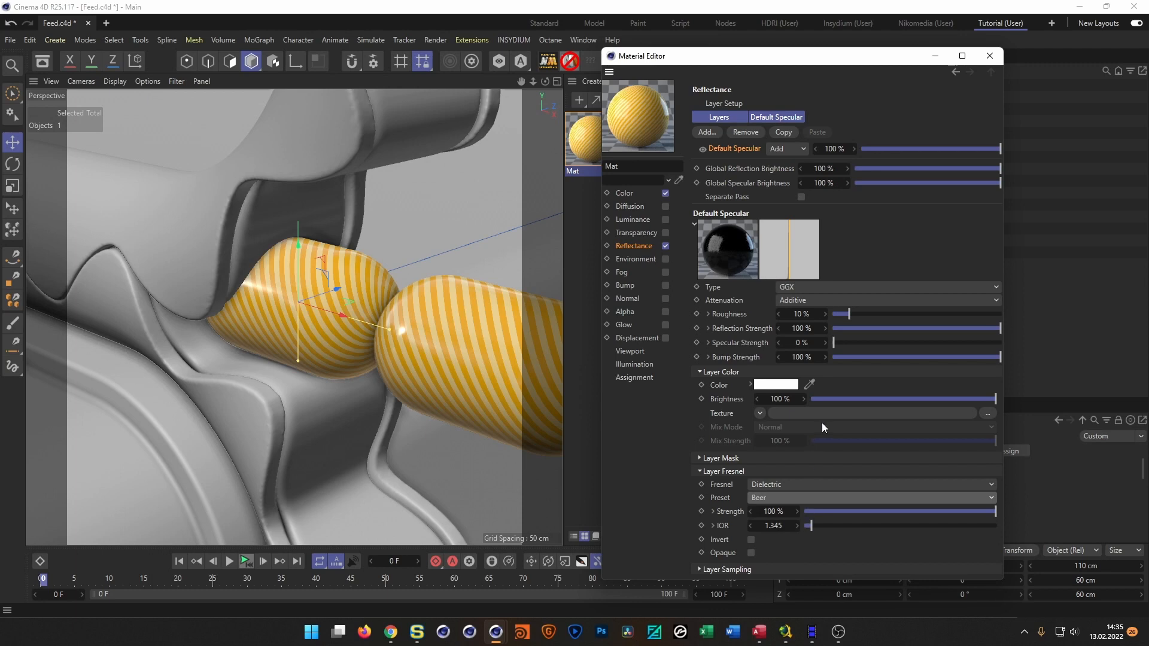
{"action": "left_click_drag", "start_coordinate": [851, 315], "coordinate": [880, 317]}
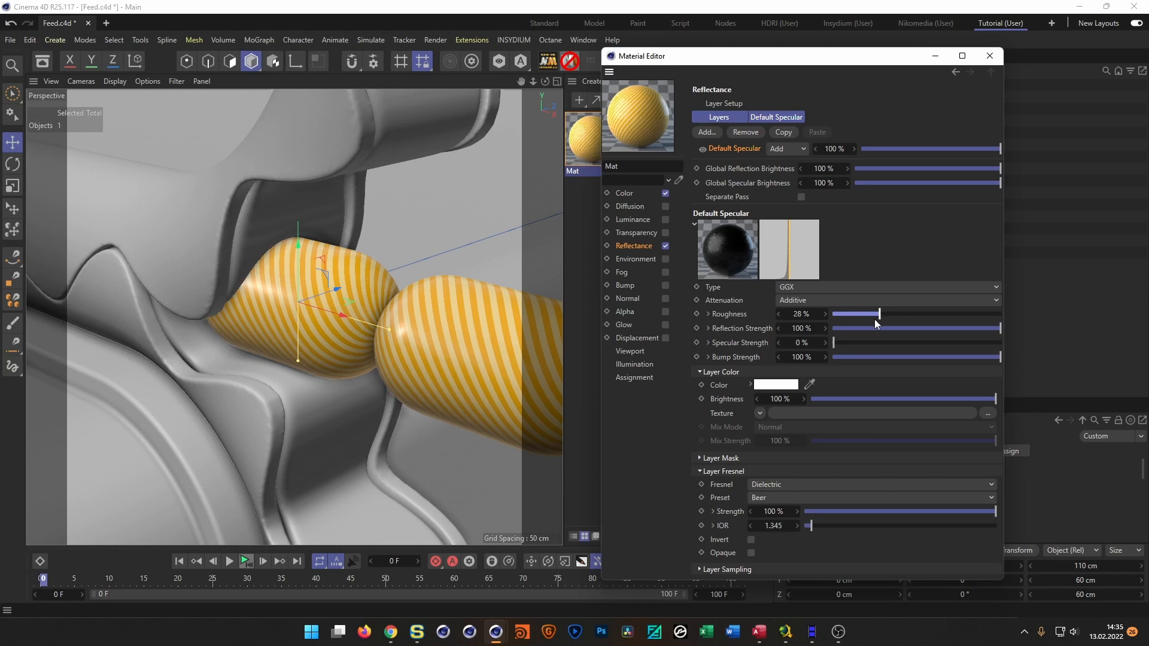
- Lower the reflectance layer's roughness to 25 %, close the material's settings and save the scene
{"action": "left_click_drag", "start_coordinate": [879, 314], "coordinate": [875, 317]}
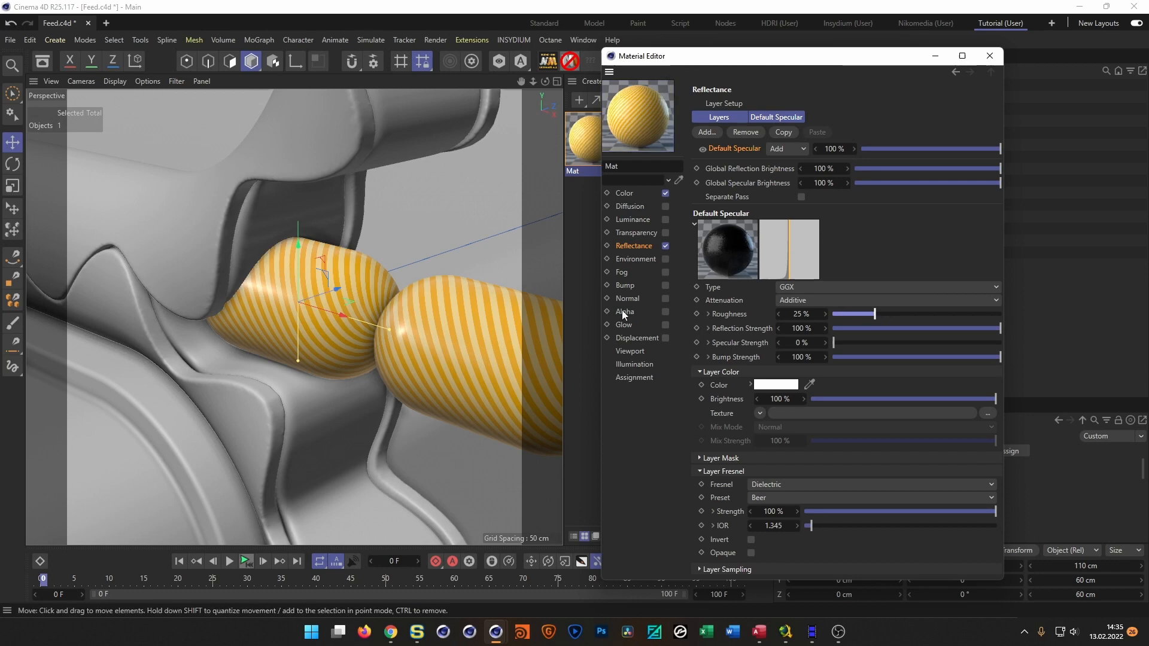
{"action": "left_click", "coordinate": [989, 56]}
{"action": "key", "text": "ctrl+s"}
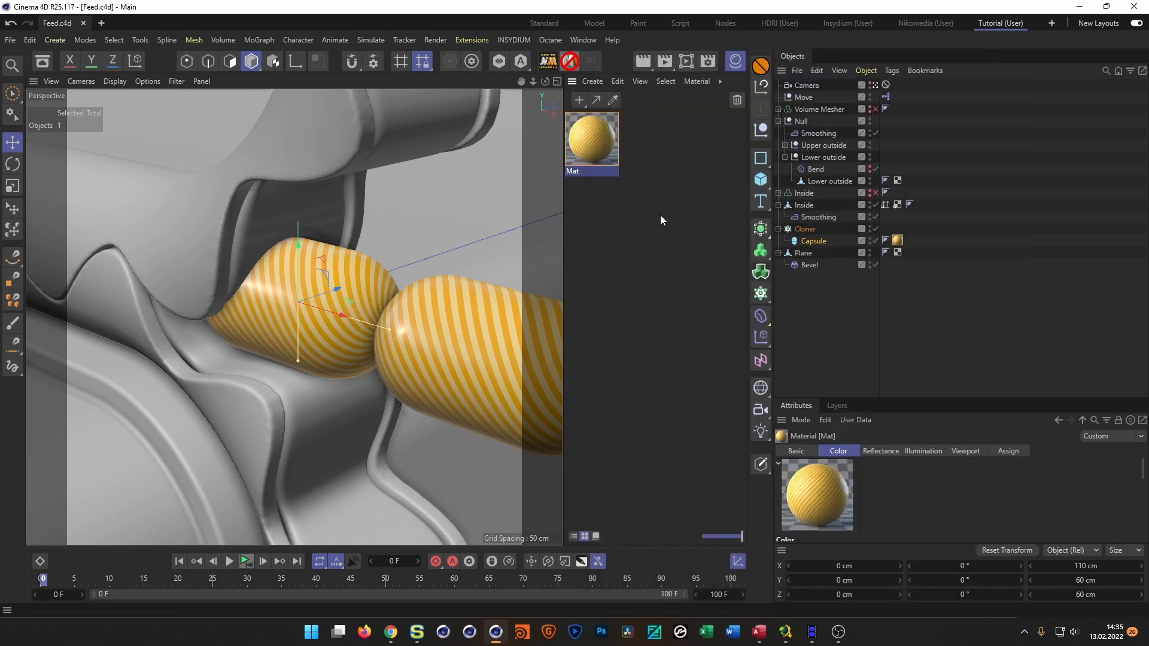
{"action": "left_click", "coordinate": [552, 66]}
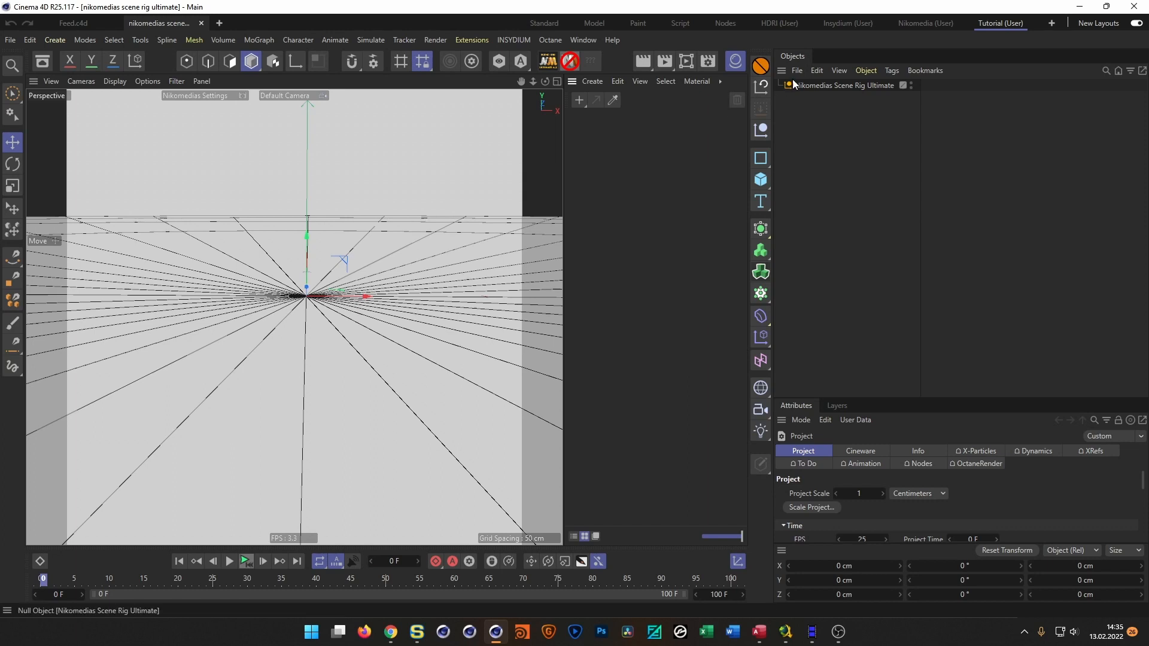
{"action": "left_click", "coordinate": [826, 85]}
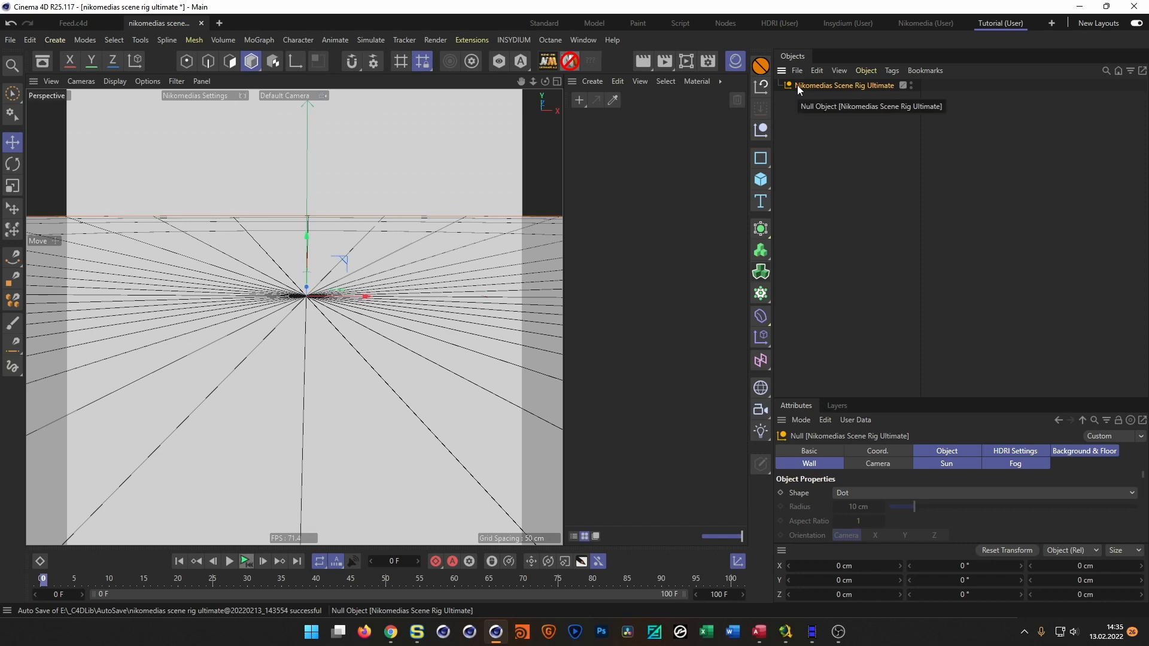
{"action": "left_click", "coordinate": [815, 154]}
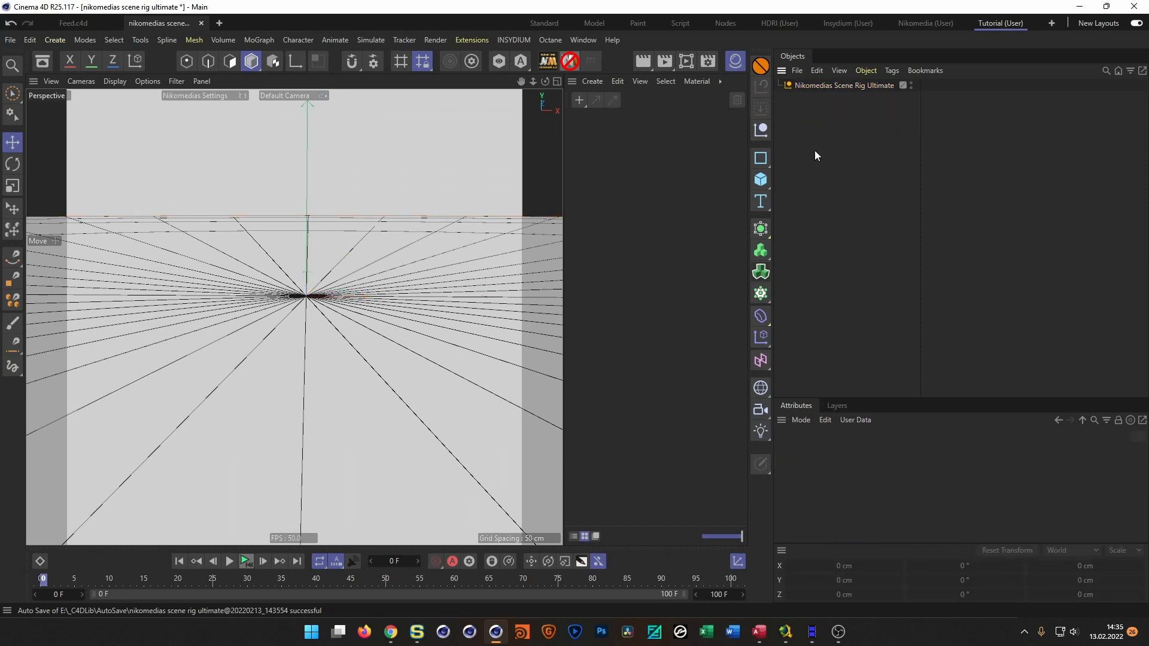
{"action": "key", "text": "ctrl+F4"}
{"action": "left_click", "coordinate": [529, 364]}
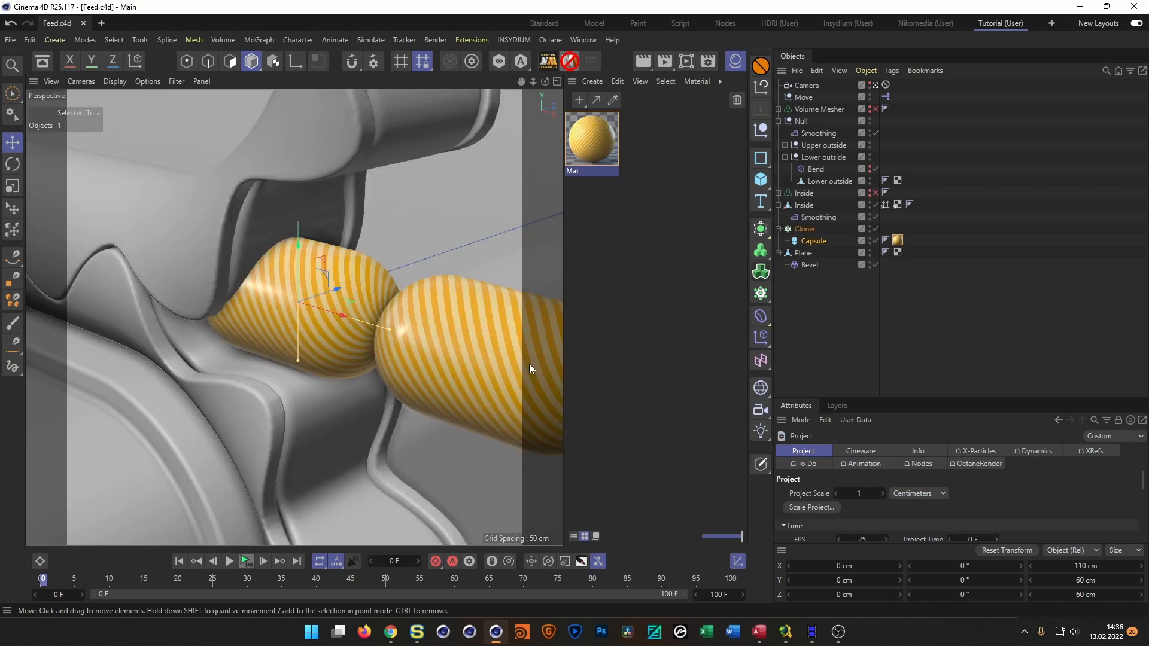
- Add the Nikomedias Scene Rig Ultimate to the scene from the Nikomedia layout and return to the Tutorial layout
{"action": "left_click", "coordinate": [927, 23]}
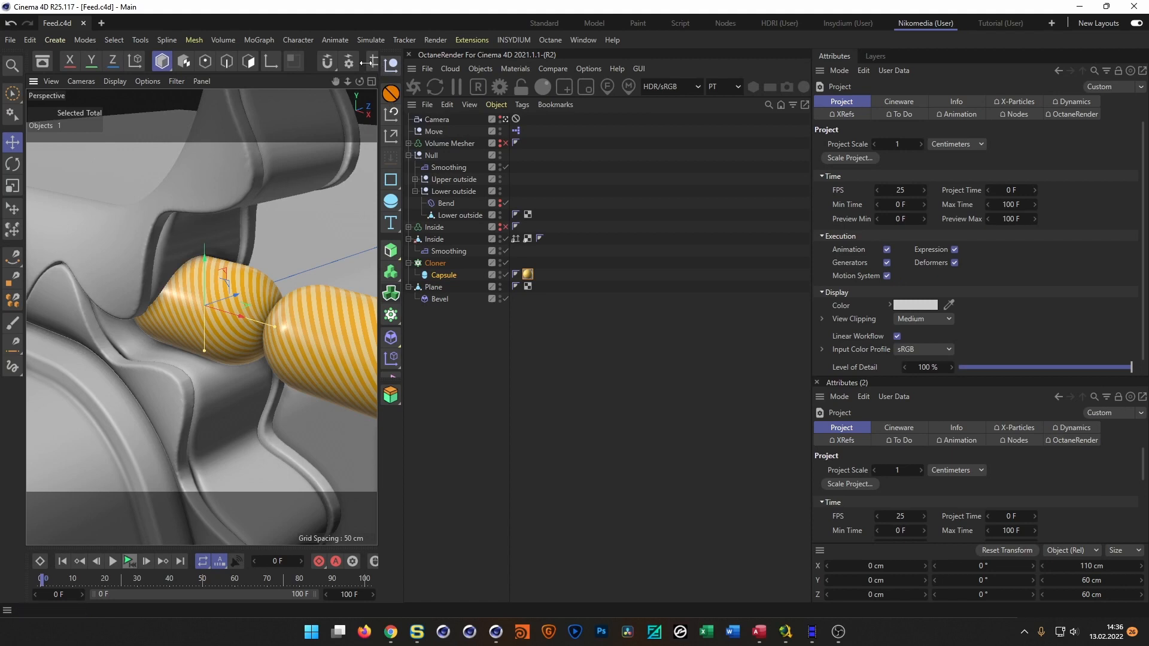
{"action": "scroll", "coordinate": [269, 61], "scroll_direction": "right", "scroll_amount": 8}
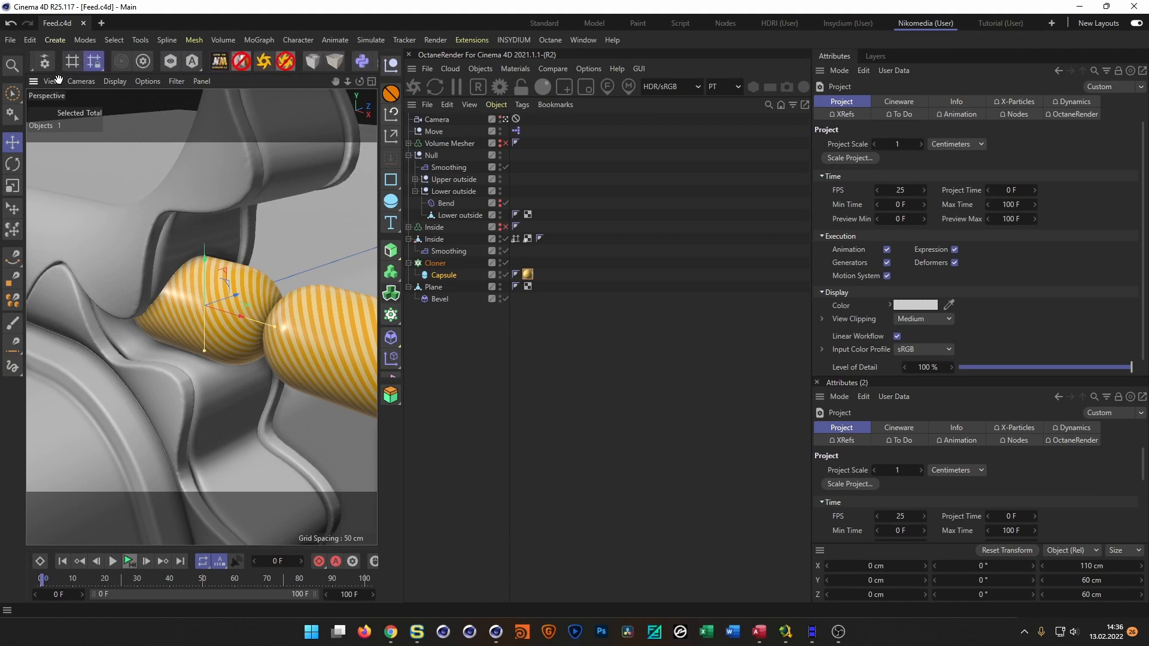
{"action": "left_click", "coordinate": [217, 60]}
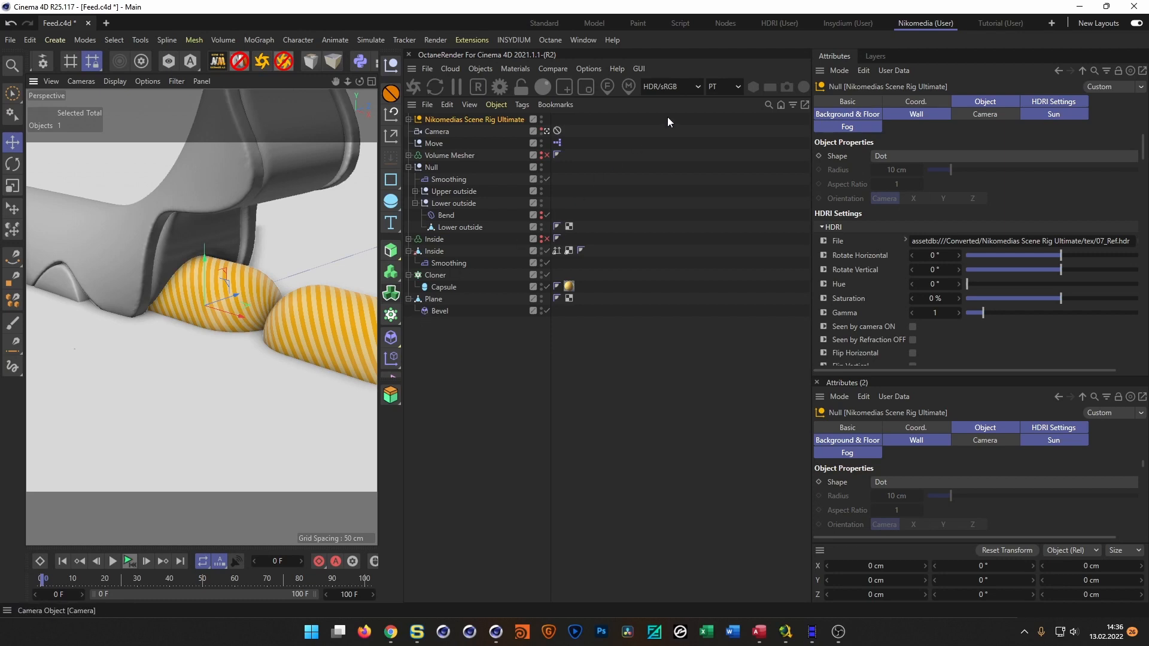
{"action": "left_click", "coordinate": [1004, 28]}
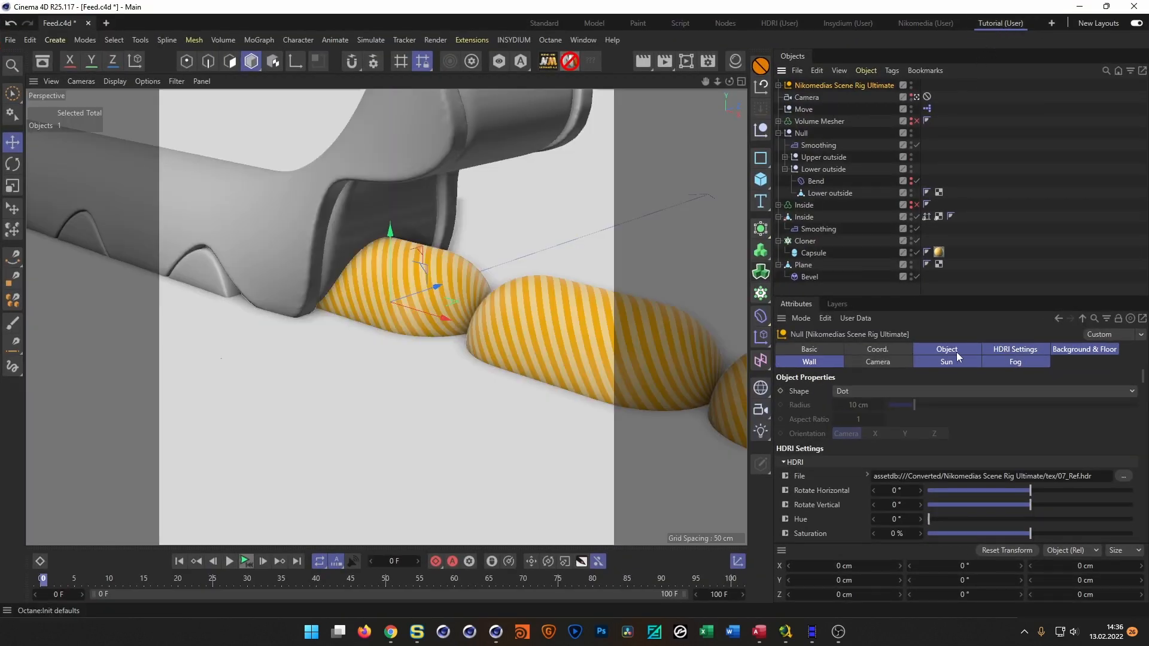
- Switch off the scene rig's floor in its Background & Floor settings, bring up its HDRI settings and save the scene
{"action": "left_click", "coordinate": [1071, 353]}
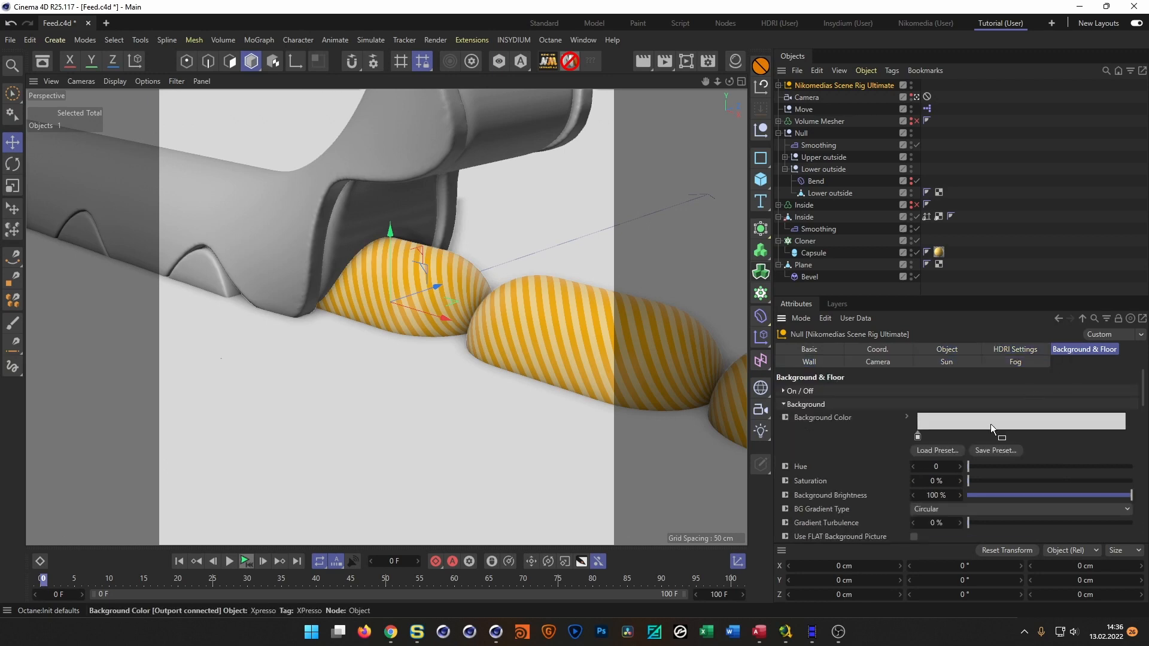
{"action": "left_click", "coordinate": [822, 388]}
{"action": "left_click", "coordinate": [890, 405]}
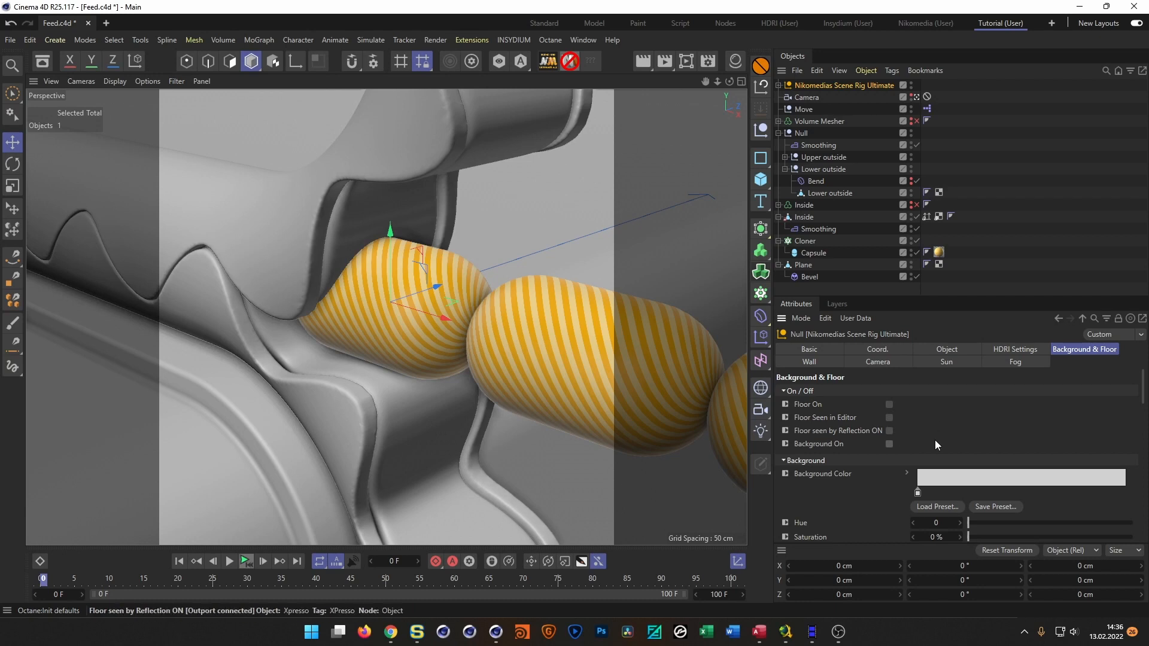
{"action": "left_click", "coordinate": [1014, 349]}
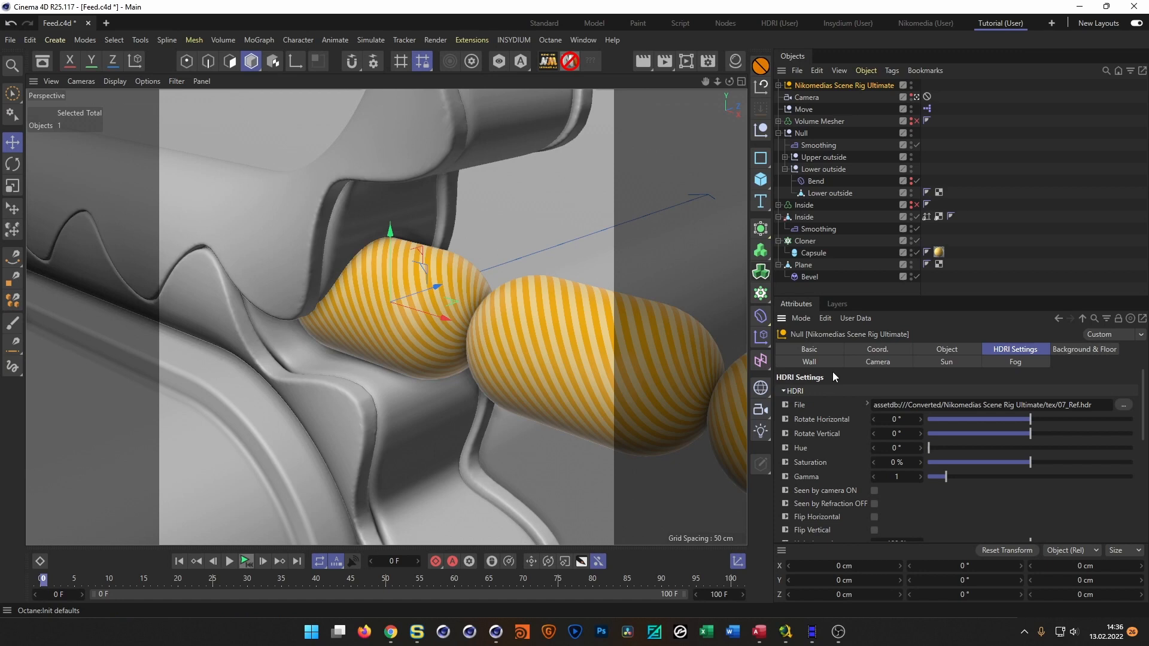
{"action": "key", "text": "ctrl+s"}
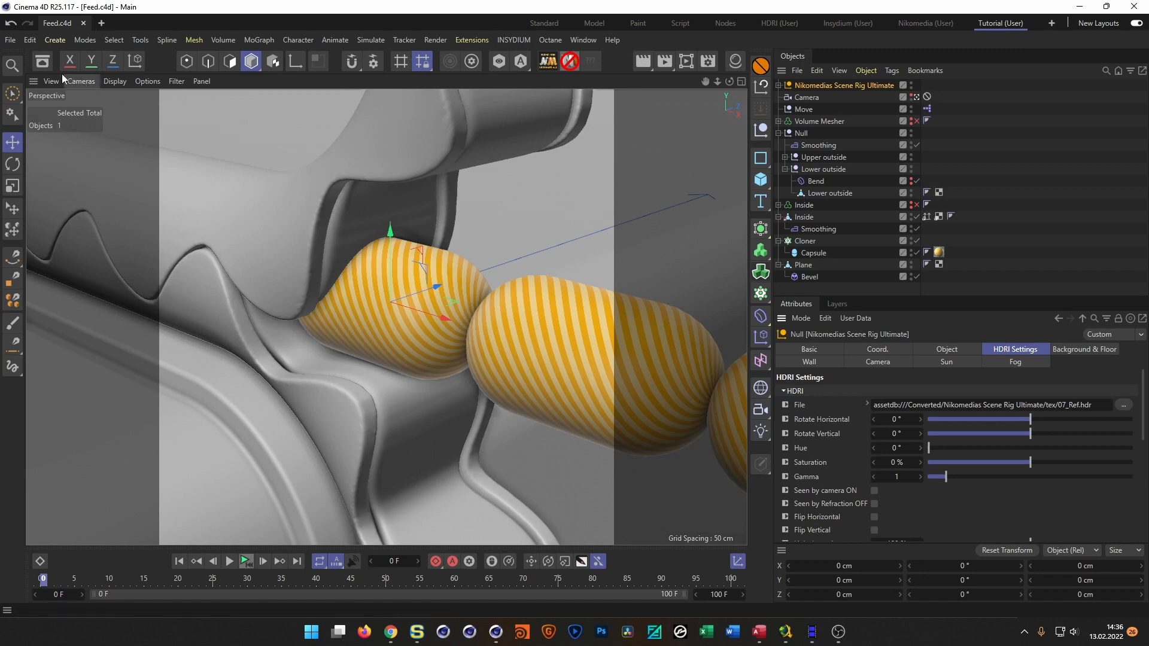
- Find adams_place_bridge_8k.hdr among the indoor HDRIs in the Asset Browser and assign it as the scene rig's HDRI file
{"action": "left_click", "coordinate": [44, 62]}
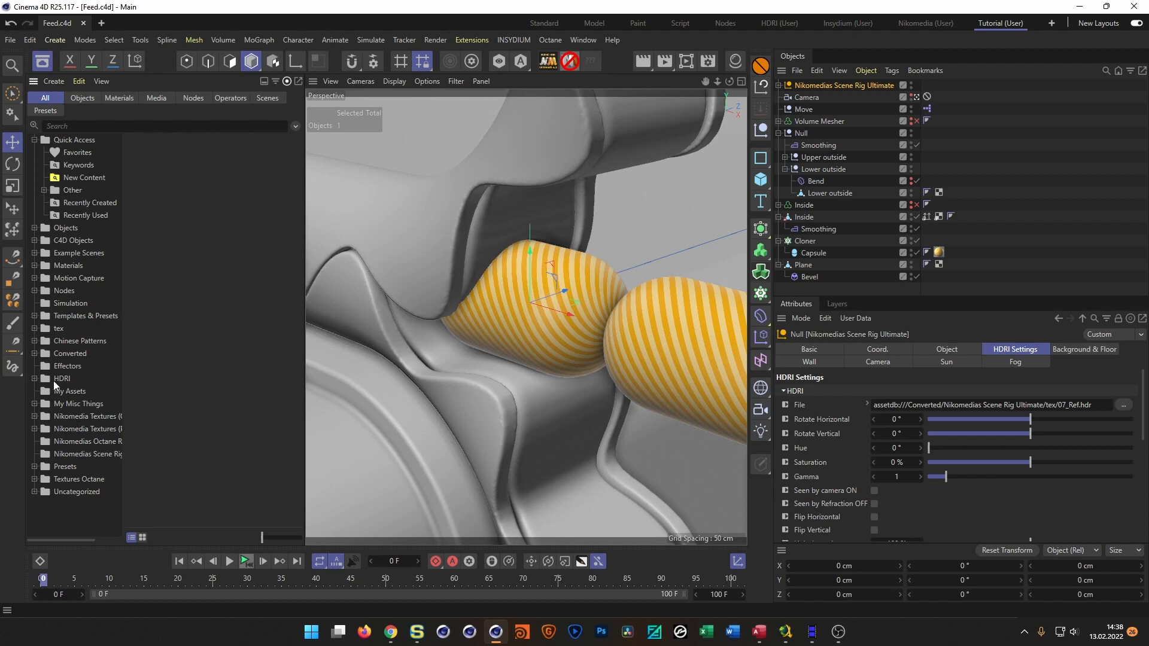
{"action": "left_click", "coordinate": [35, 379]}
{"action": "left_click", "coordinate": [69, 391]}
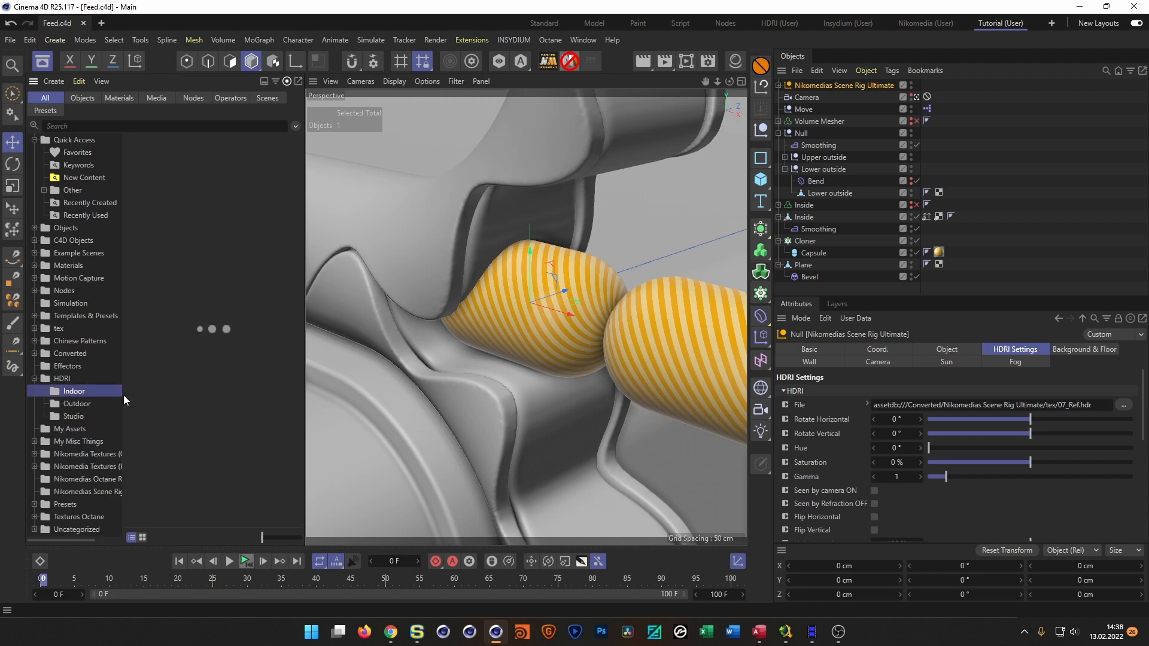
{"action": "left_click", "coordinate": [142, 538]}
{"action": "left_click_drag", "start_coordinate": [268, 537], "coordinate": [278, 538]}
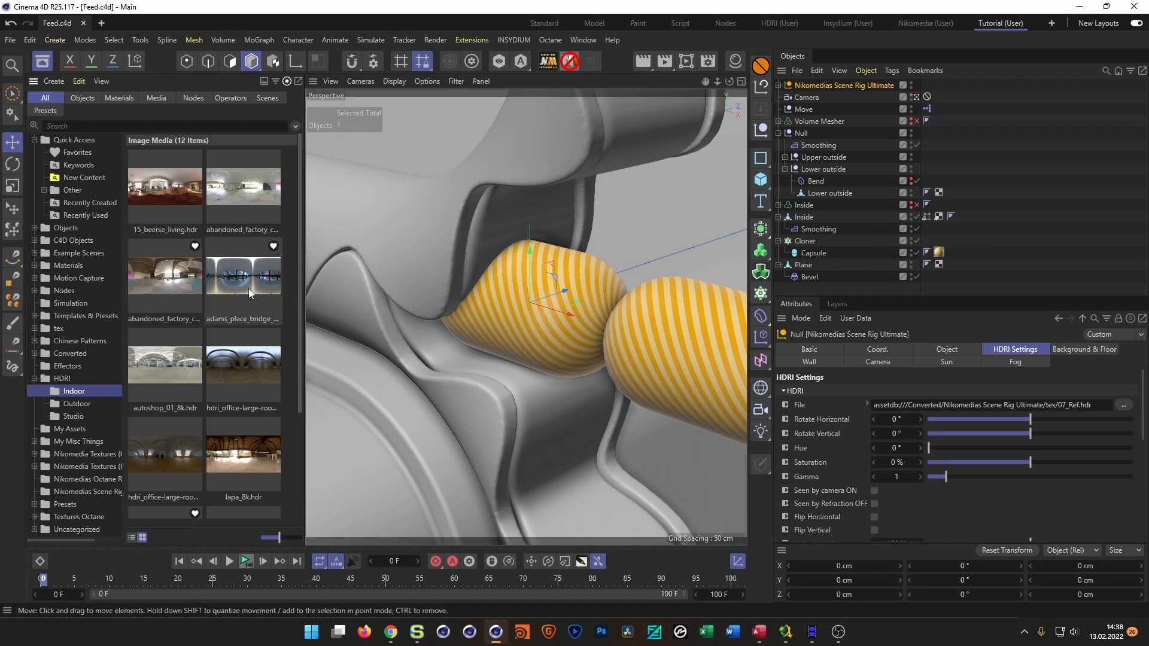
{"action": "left_click_drag", "start_coordinate": [301, 246], "coordinate": [306, 270]}
{"action": "left_click", "coordinate": [273, 213]}
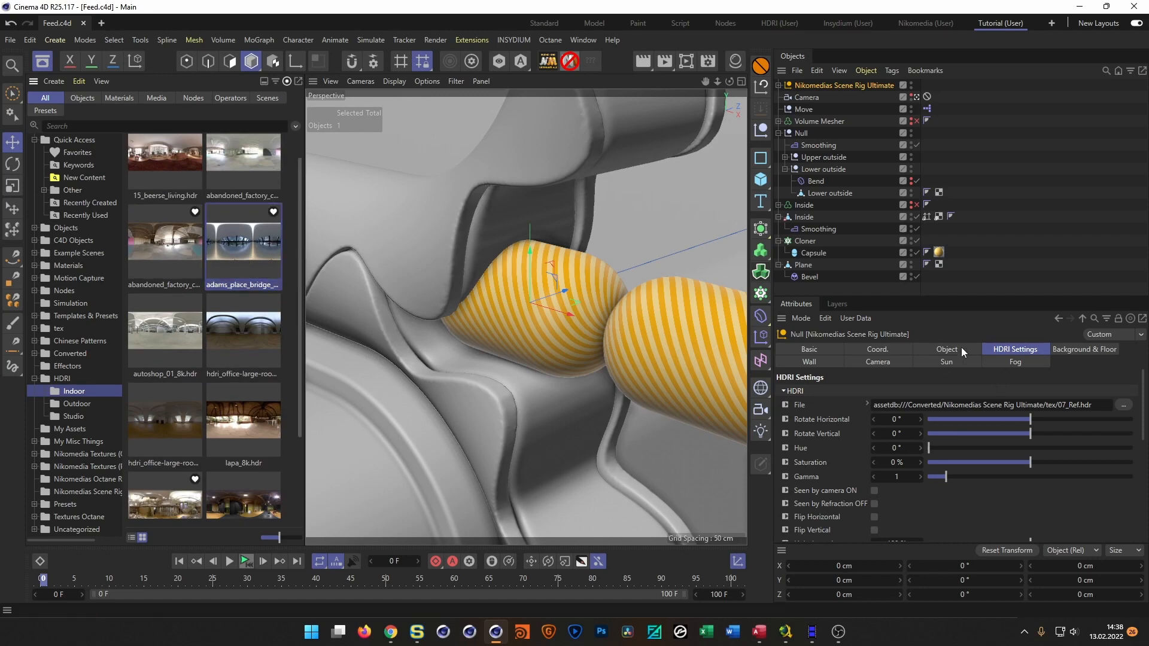
{"action": "left_click_drag", "start_coordinate": [242, 245], "coordinate": [957, 409]}
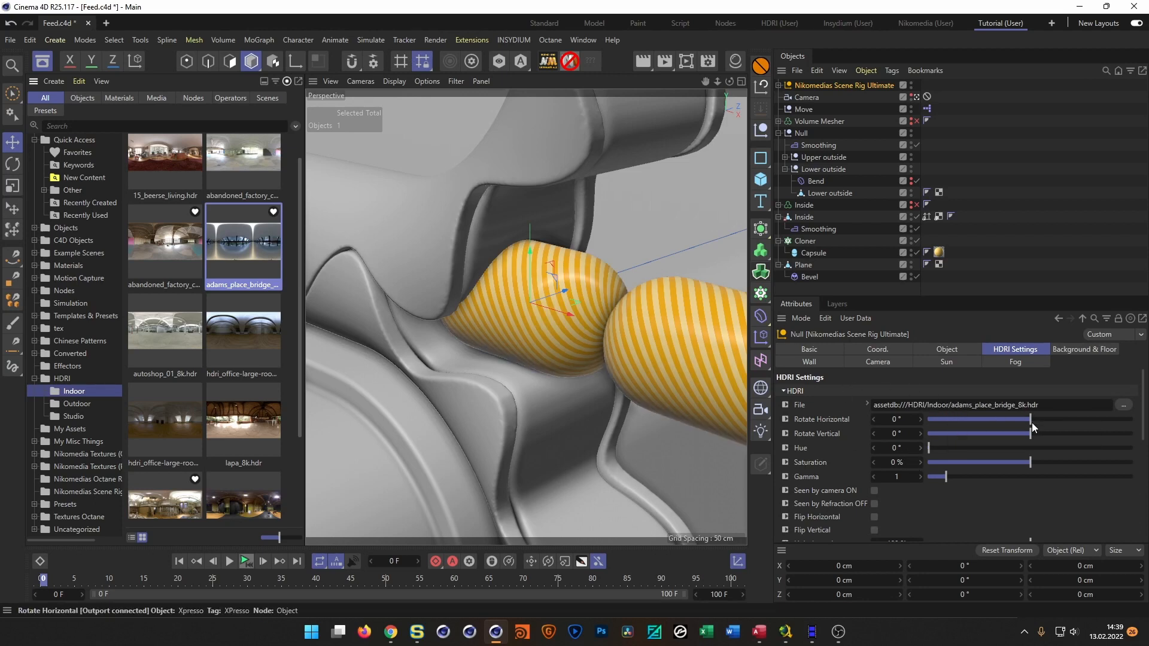
- Copy the Viewport render setting outside the Nikomedias Settings group and make the copy active
{"action": "left_click", "coordinate": [708, 61]}
{"action": "left_click_drag", "start_coordinate": [749, 66], "coordinate": [350, 107]}
{"action": "left_click_drag", "start_coordinate": [346, 349], "coordinate": [350, 389], "text": "ctrl"}
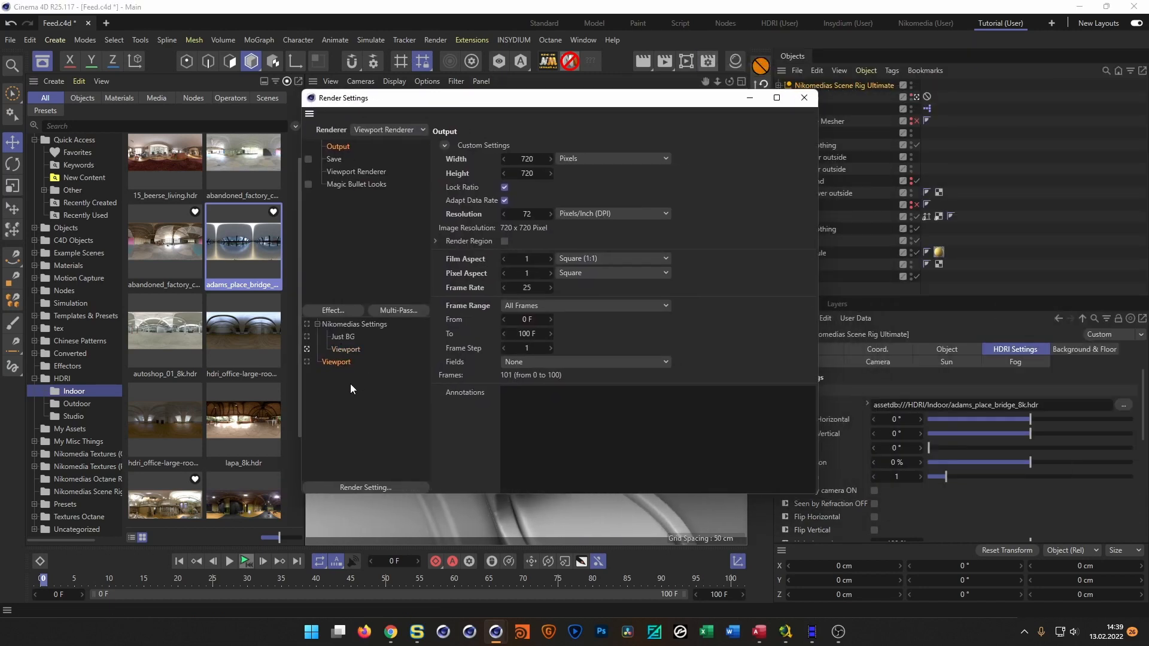
{"action": "left_click", "coordinate": [307, 362]}
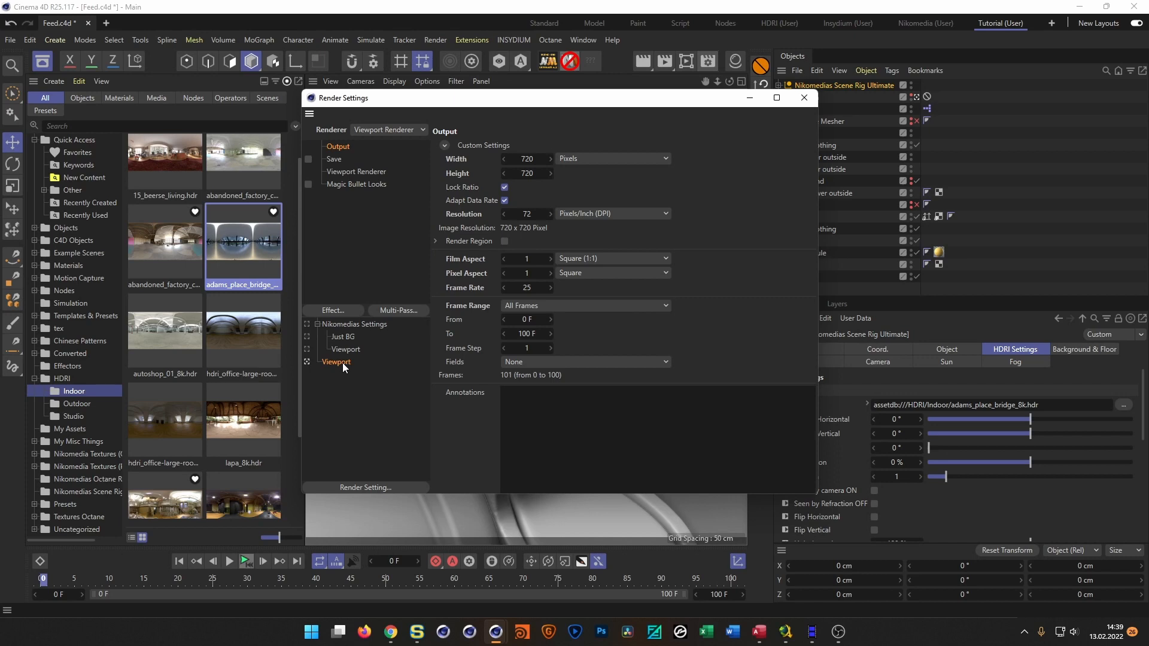
- Set the copied render setting's renderer to Physical with a Progressive sampler
{"action": "left_click", "coordinate": [391, 130]}
{"action": "left_click", "coordinate": [383, 158]}
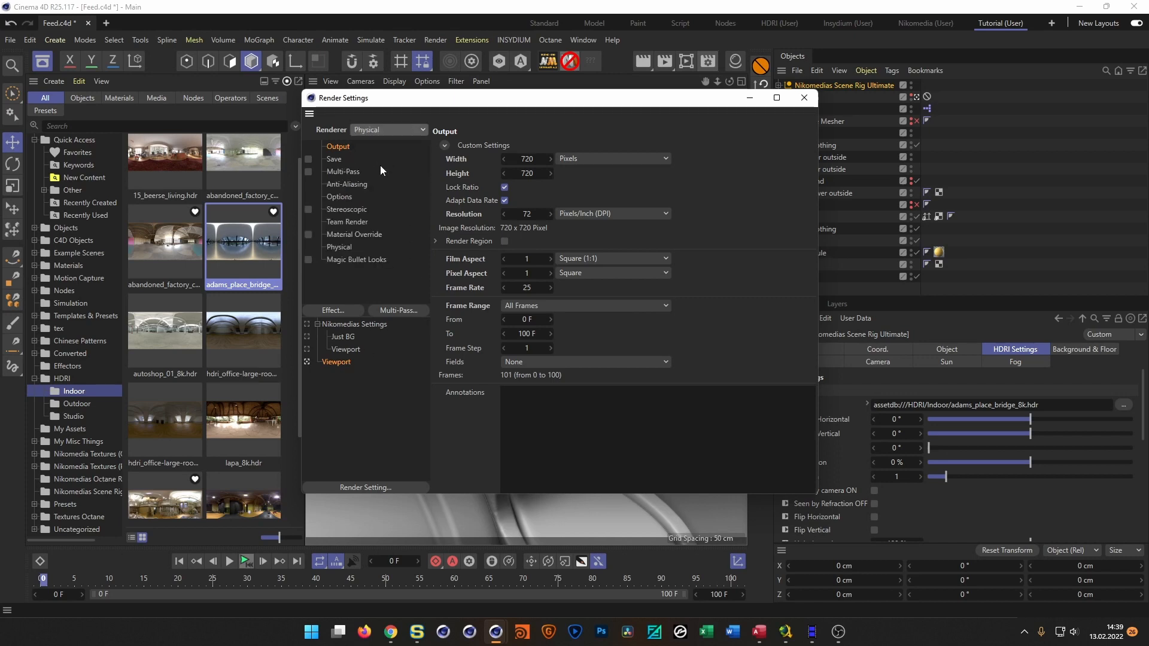
{"action": "left_click", "coordinate": [352, 246]}
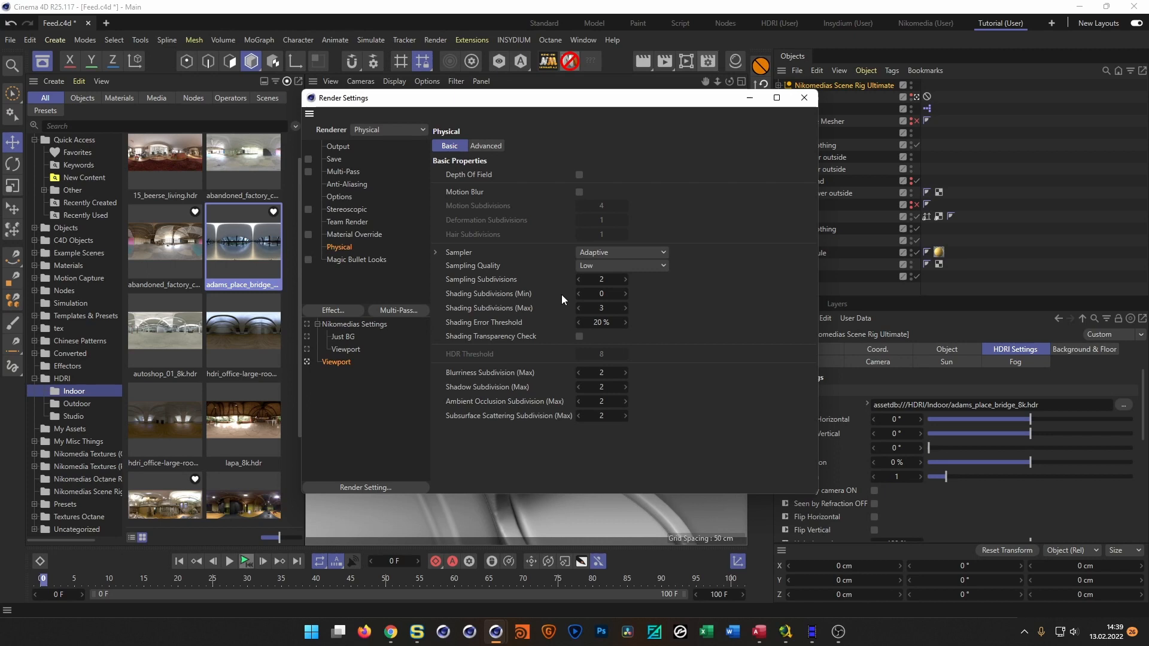
{"action": "left_click", "coordinate": [624, 253]}
{"action": "left_click", "coordinate": [637, 286]}
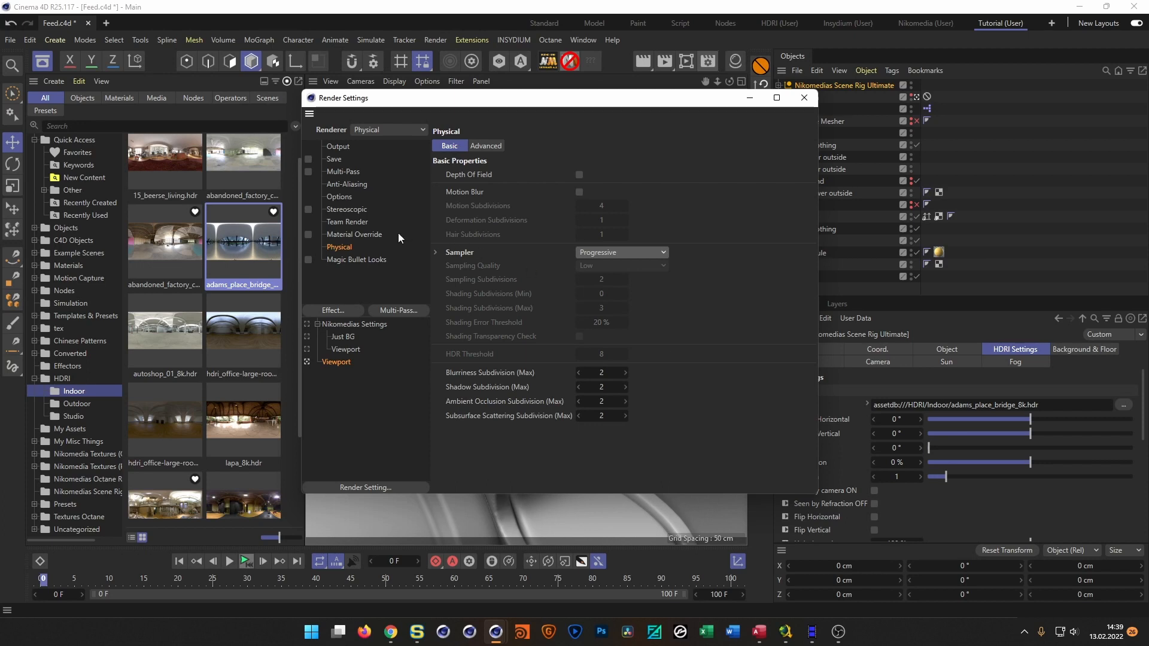
- Add the Global Illumination and Ambient Occlusion effects to the render setting
{"action": "left_click", "coordinate": [332, 309]}
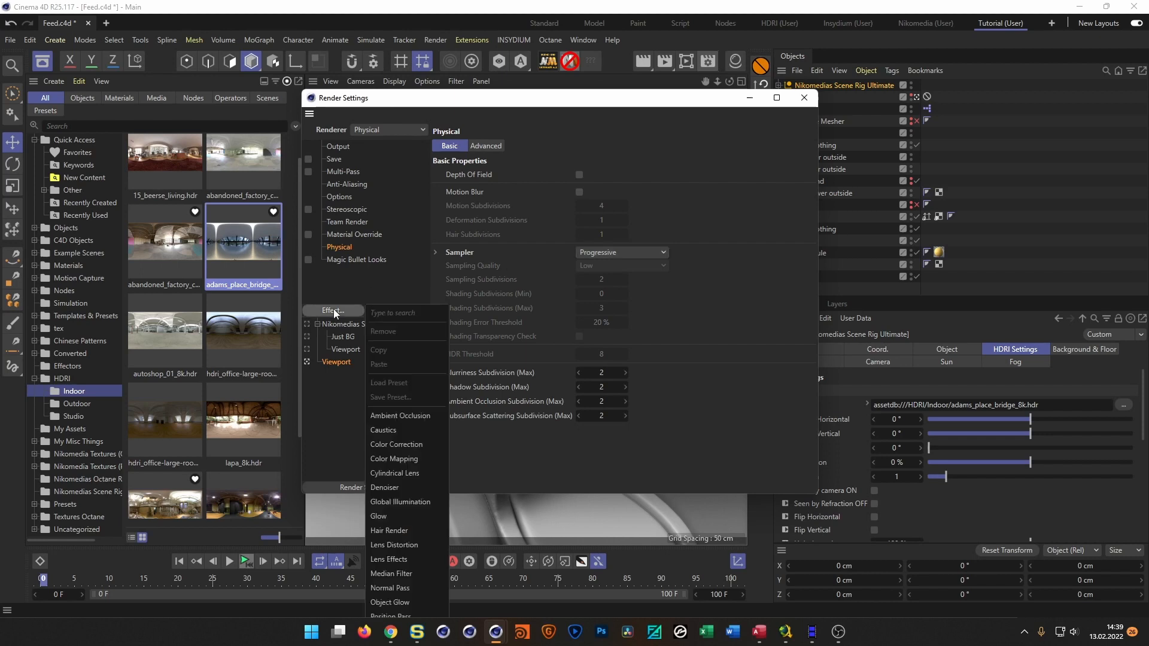
{"action": "left_click", "coordinate": [400, 502]}
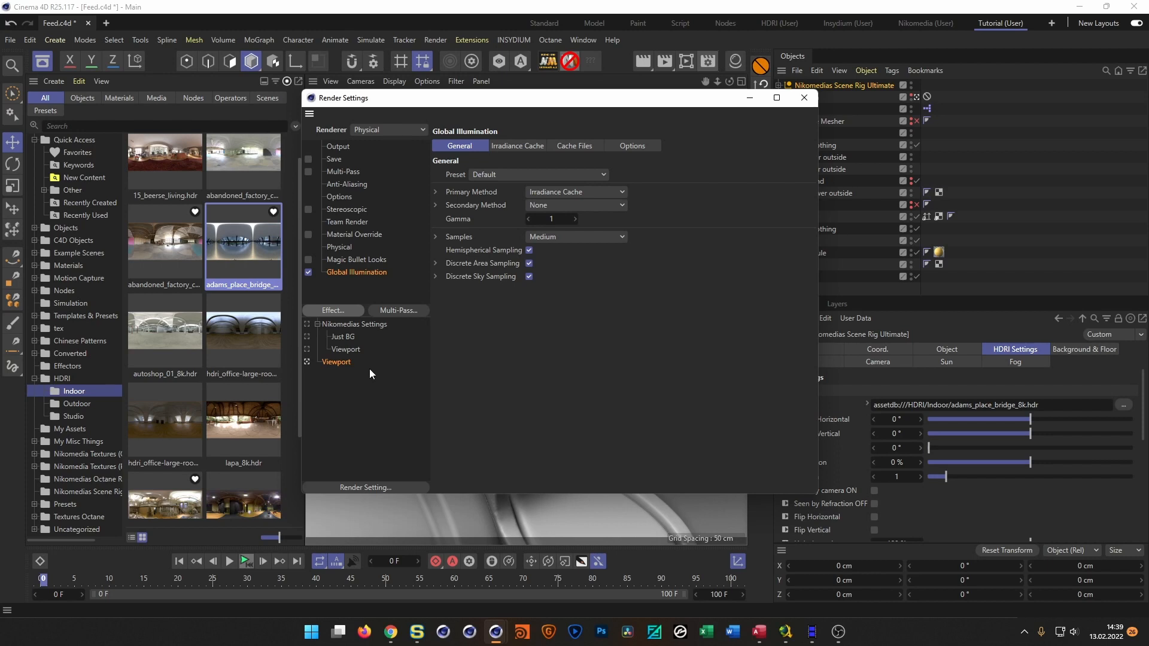
{"action": "left_click", "coordinate": [347, 316]}
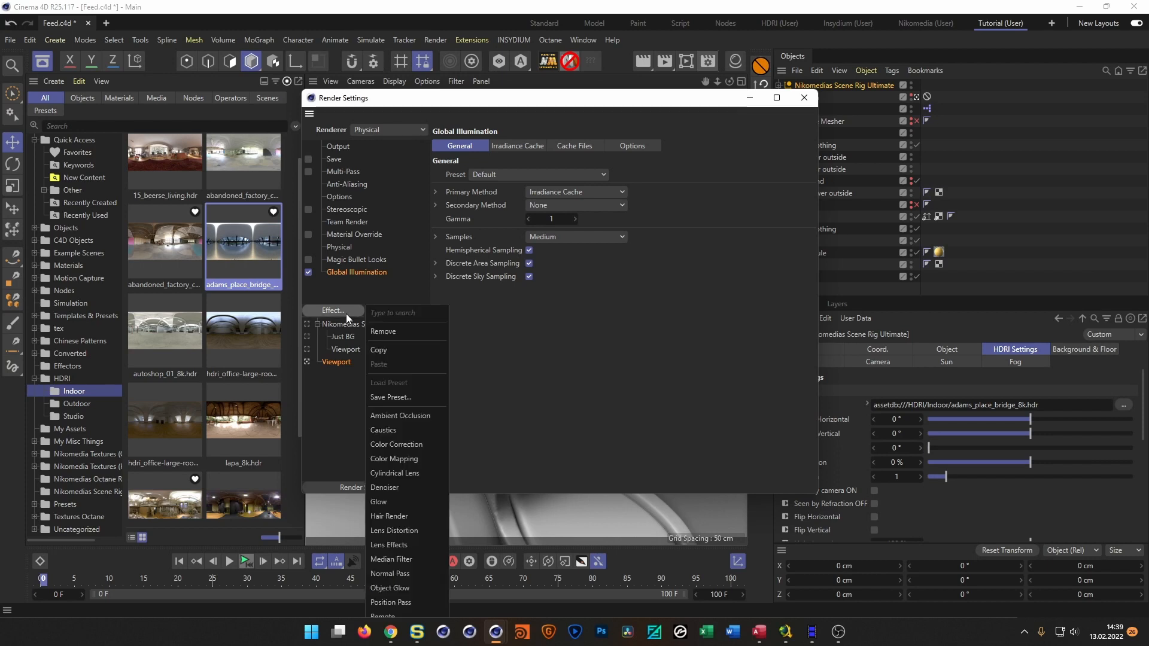
{"action": "left_click", "coordinate": [425, 415]}
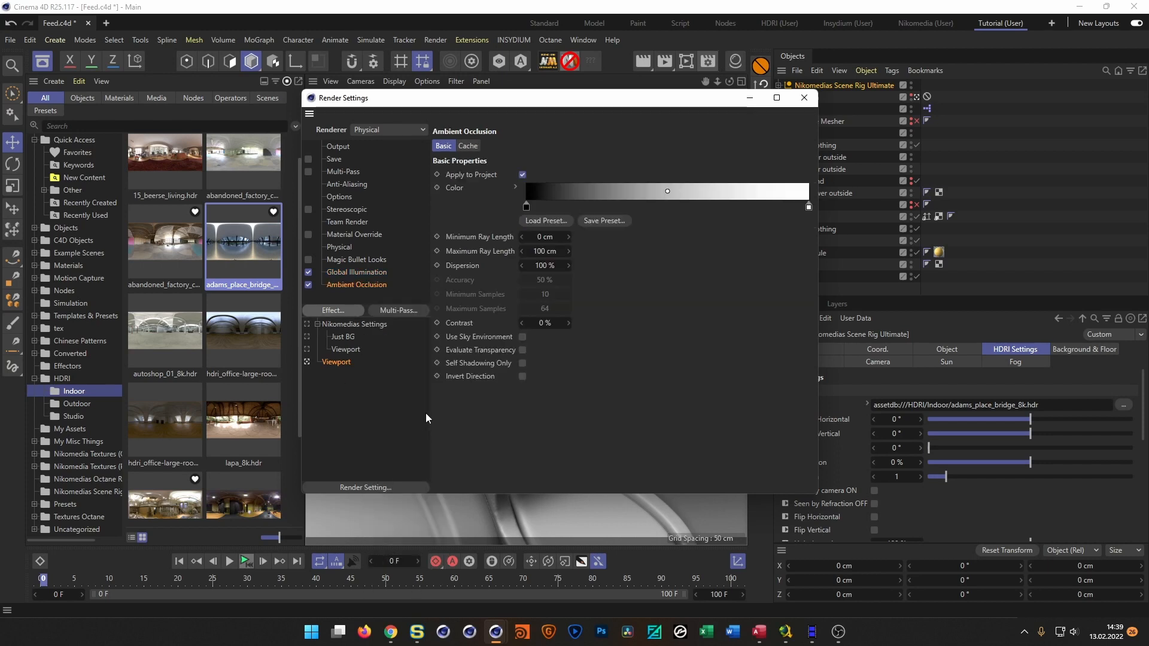
- Set Global Illumination's primary method to Quasi-Monte Carlo (QMC), close the render settings and save the scene
{"action": "left_click", "coordinate": [356, 273]}
{"action": "left_click", "coordinate": [551, 192]}
{"action": "left_click", "coordinate": [595, 205]}
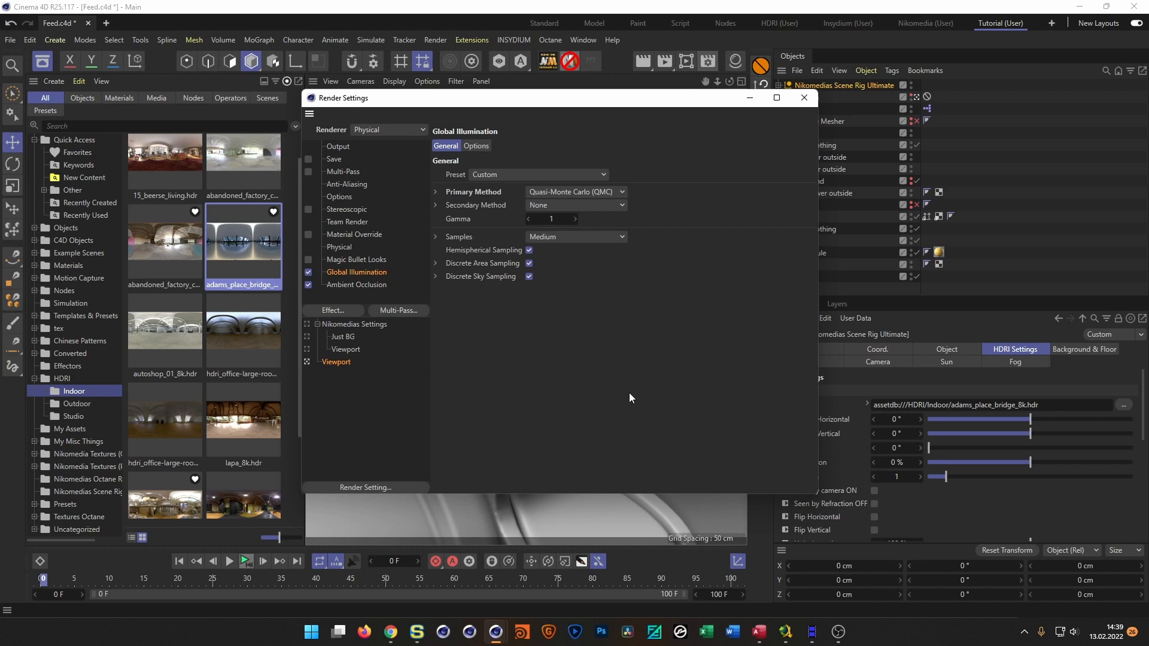
{"action": "left_click", "coordinate": [811, 99]}
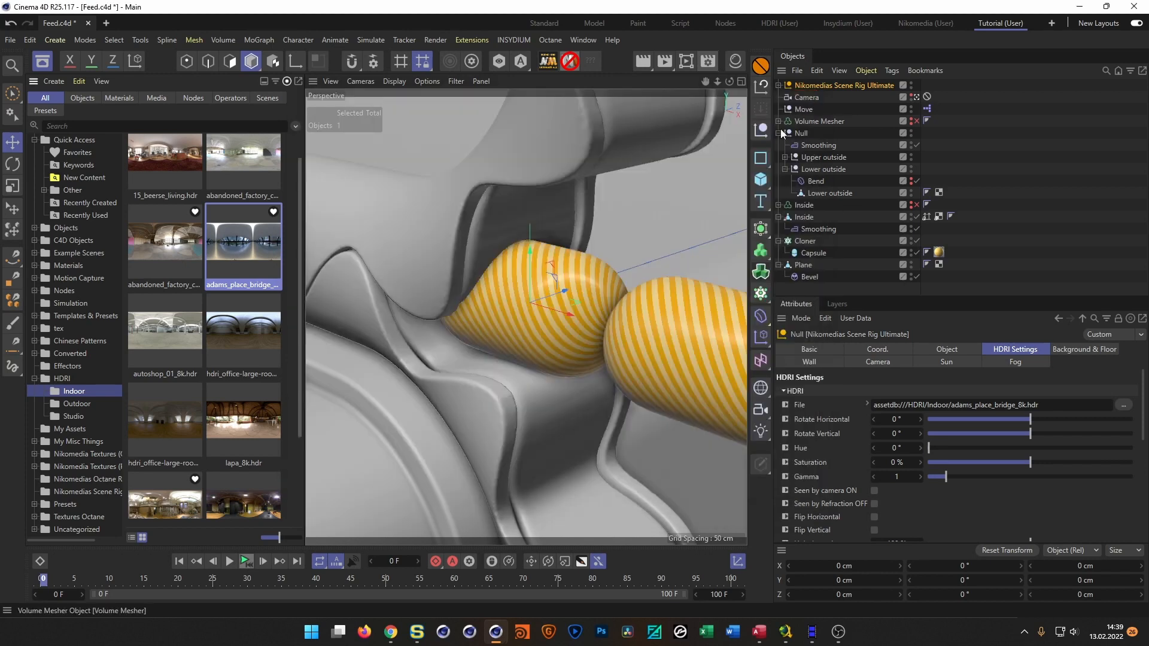
{"action": "key", "text": "ctrl+s"}
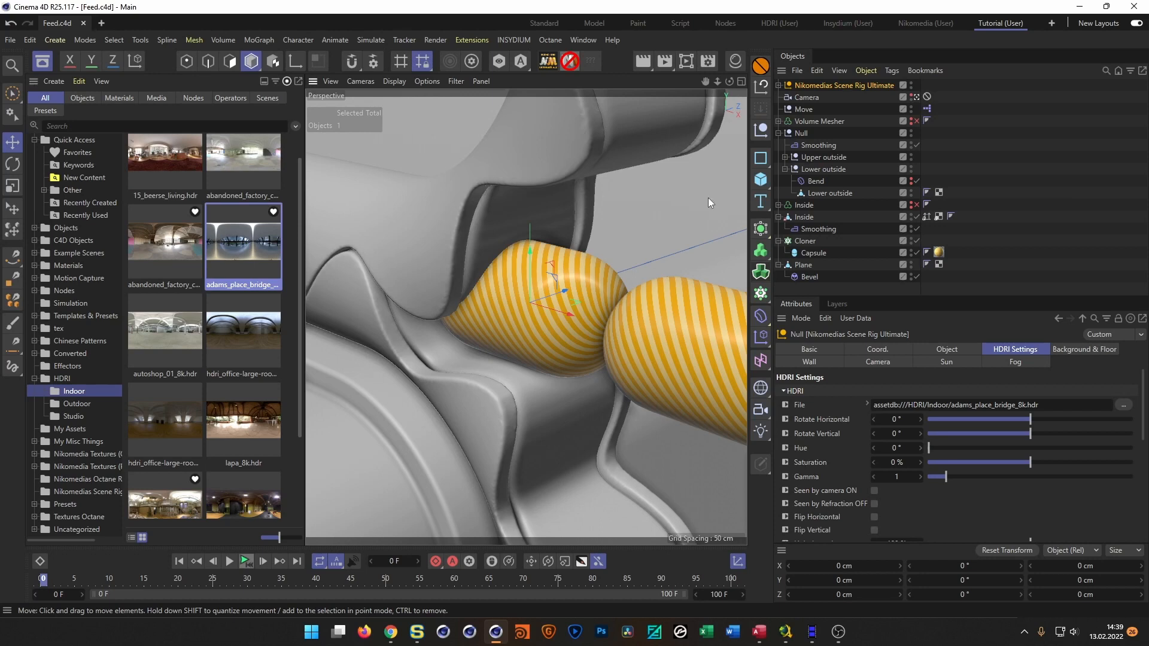
- Rotate the HDRI horizontally to -16° while previewing it in an interactive render region, save the scene and end the preview
{"action": "left_click", "coordinate": [685, 63]}
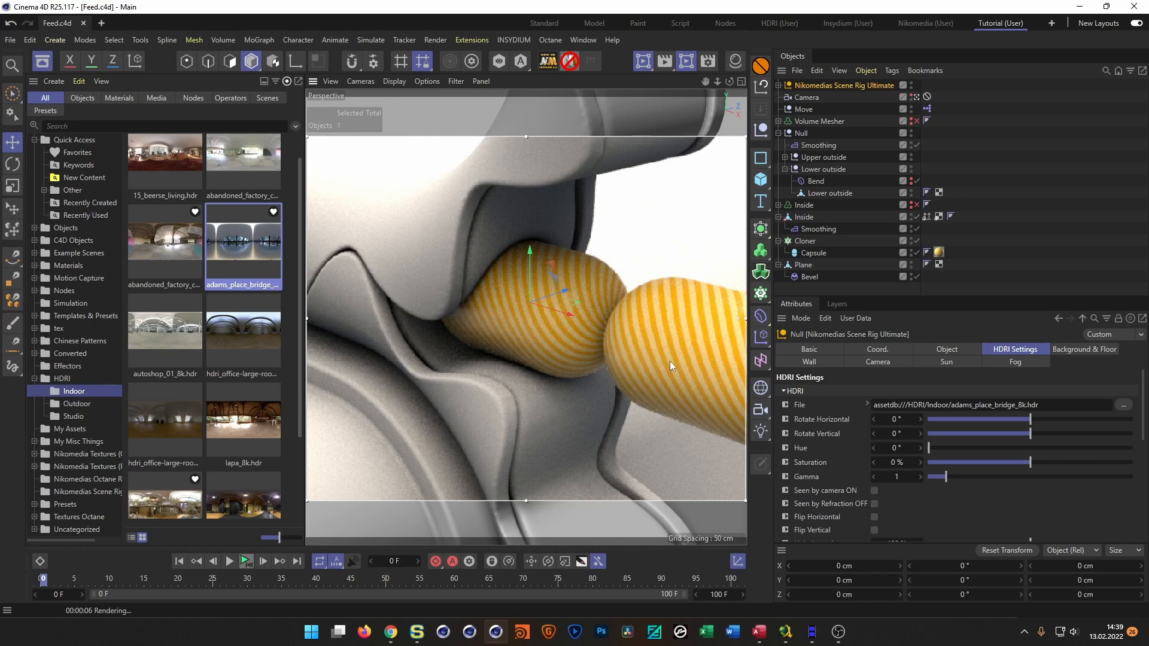
{"action": "left_click_drag", "start_coordinate": [1034, 421], "coordinate": [1090, 431]}
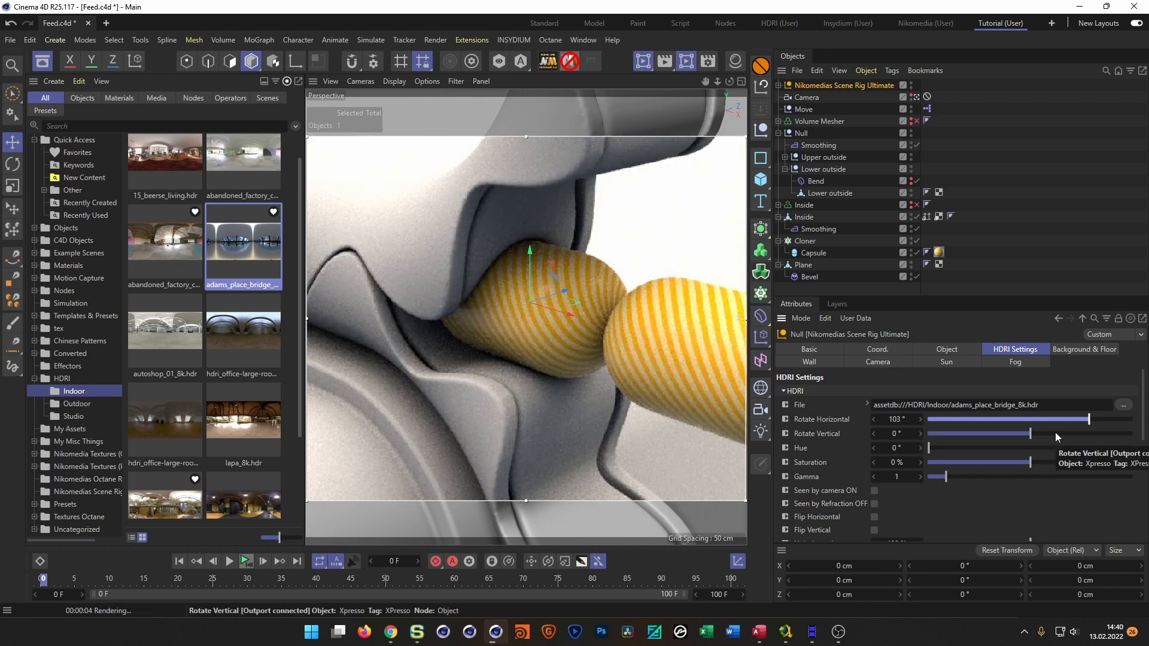
{"action": "left_click_drag", "start_coordinate": [1090, 421], "coordinate": [1022, 421]}
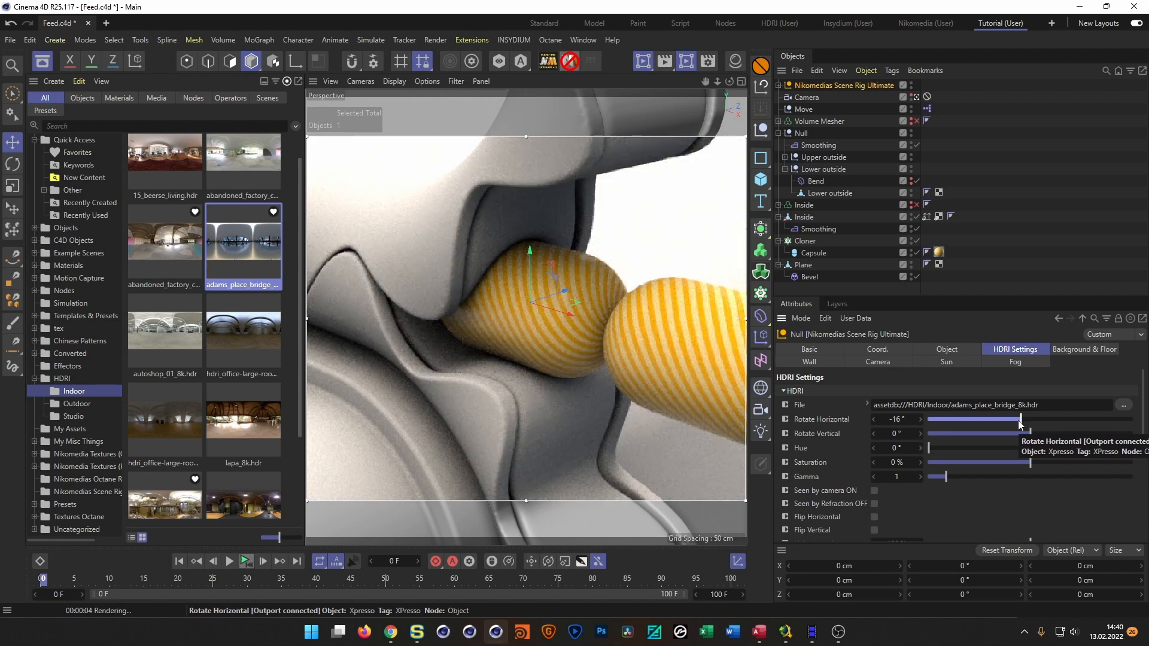
{"action": "key", "text": "ctrl+s"}
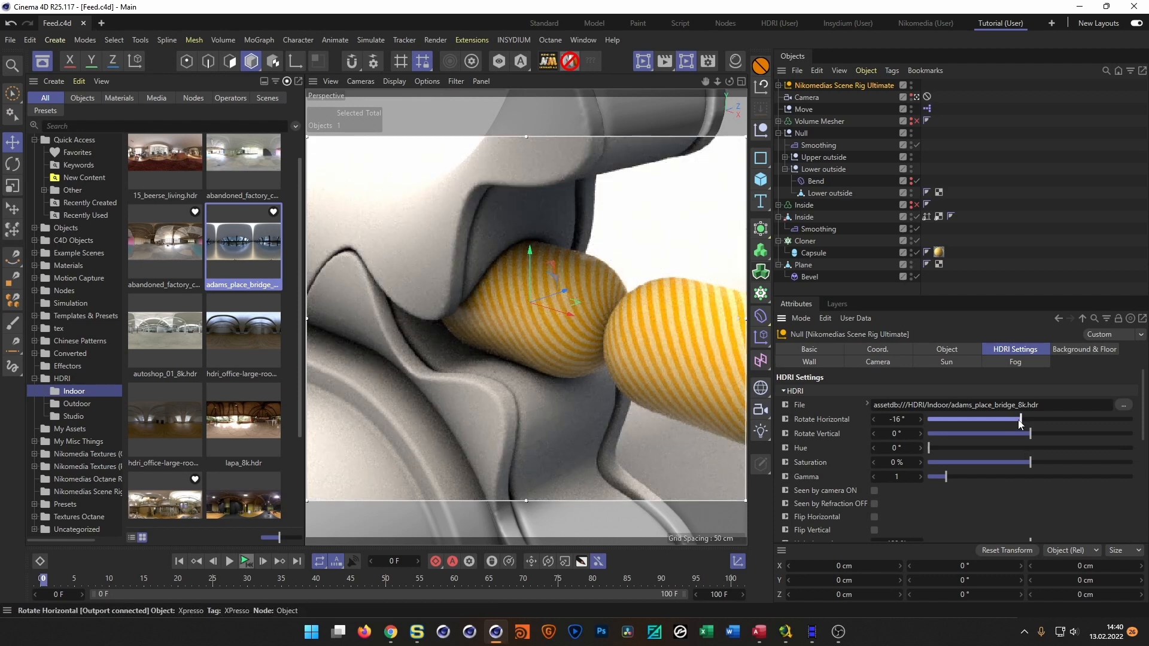
{"action": "left_click", "coordinate": [646, 62]}
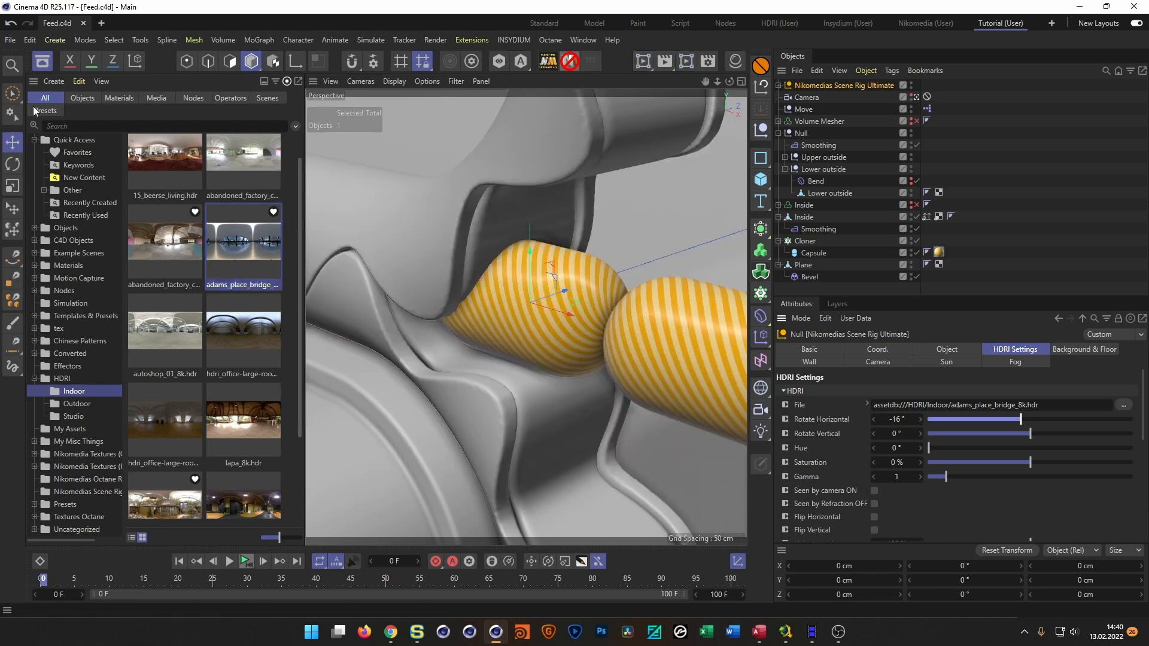
- Hide the Asset Browser and bring back the Material Manager with no material selected
{"action": "left_click", "coordinate": [44, 62]}
{"action": "left_click", "coordinate": [735, 62]}
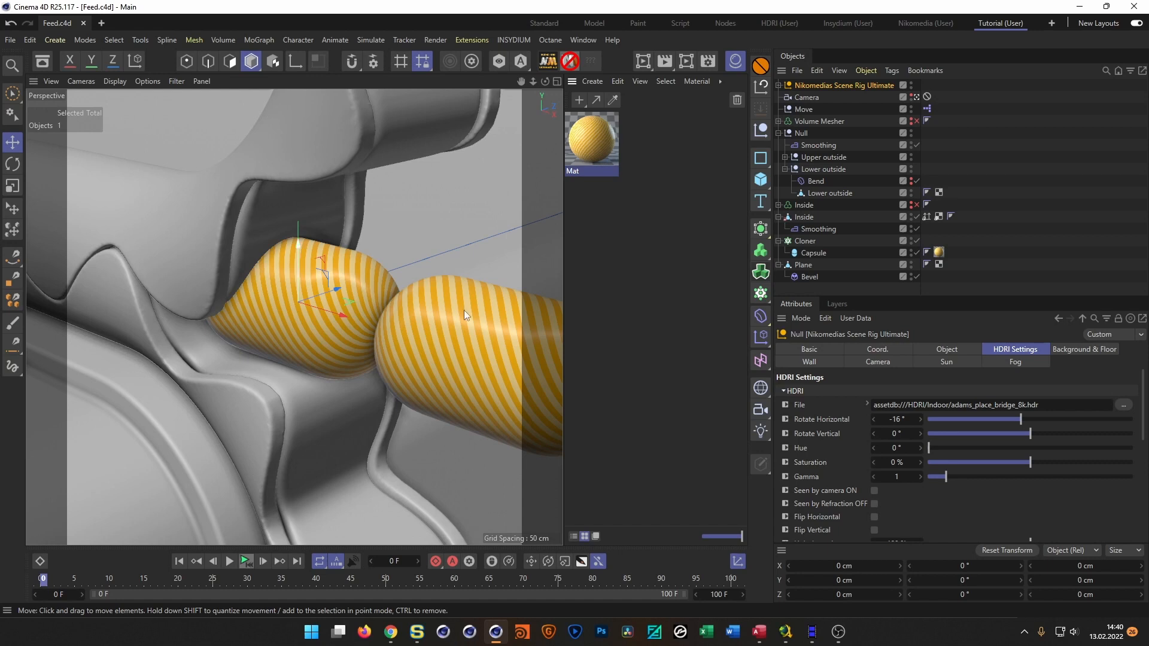
{"action": "left_click", "coordinate": [657, 258]}
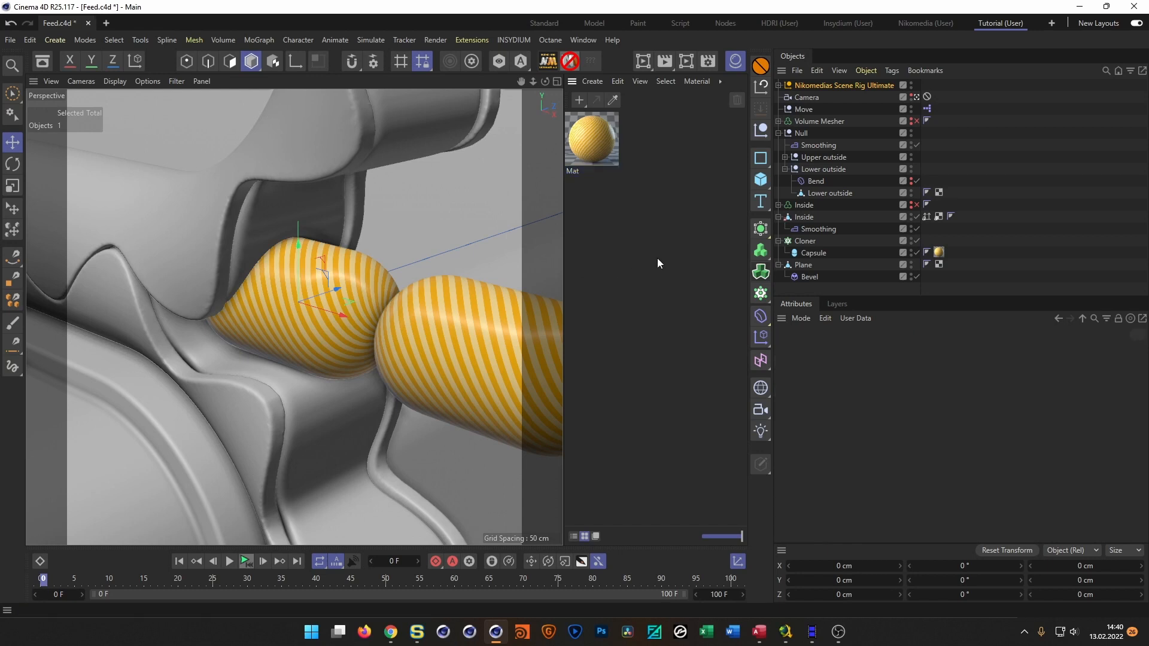
- Create a new material and set its color to a bright blue with hue 203°, saturation 100% and value 100%
{"action": "double_click", "coordinate": [644, 229]}
{"action": "double_click", "coordinate": [606, 149]}
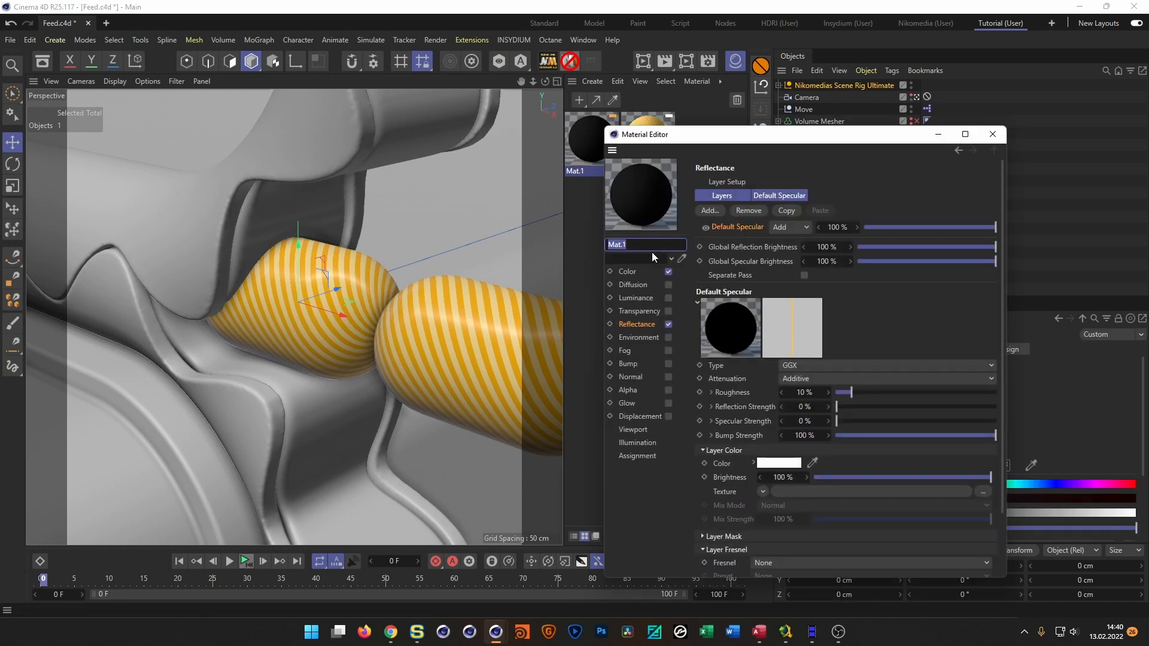
{"action": "left_click", "coordinate": [636, 271]}
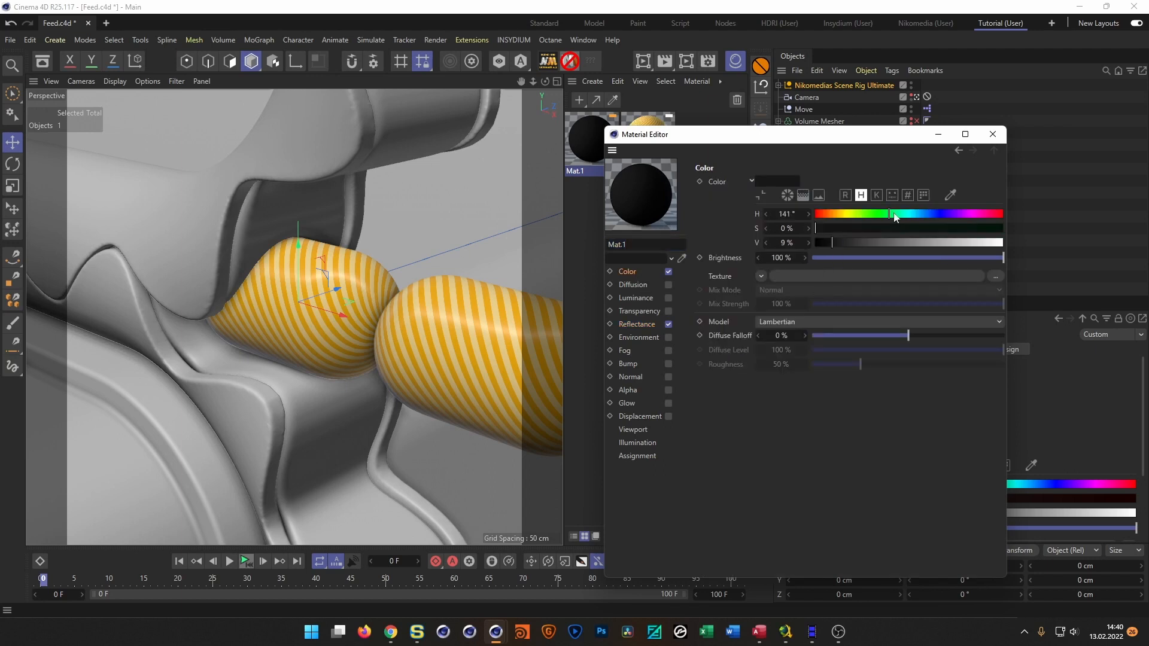
{"action": "left_click_drag", "start_coordinate": [963, 229], "coordinate": [1014, 246]}
{"action": "left_click", "coordinate": [995, 243]}
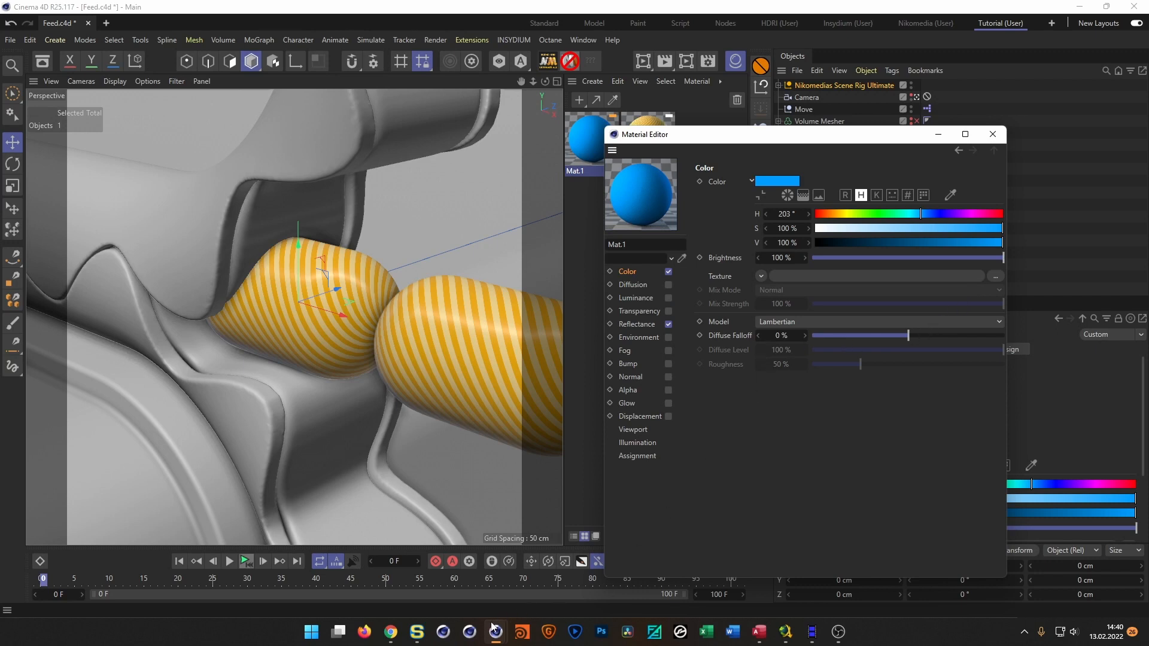
- Switch to Chrome to examine the colors of the crushing machine in the Instagram reference video, and return to Cinema 4D
{"action": "left_click", "coordinate": [391, 632]}
{"action": "left_click", "coordinate": [413, 414]}
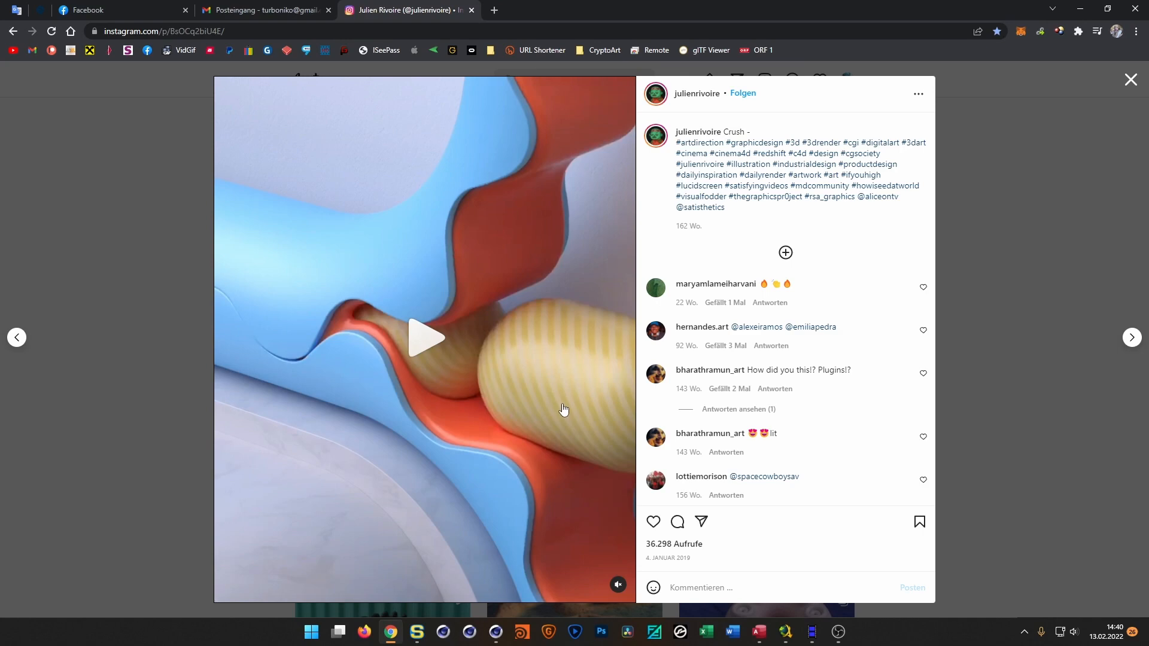
{"action": "key", "text": "alt+Tab"}
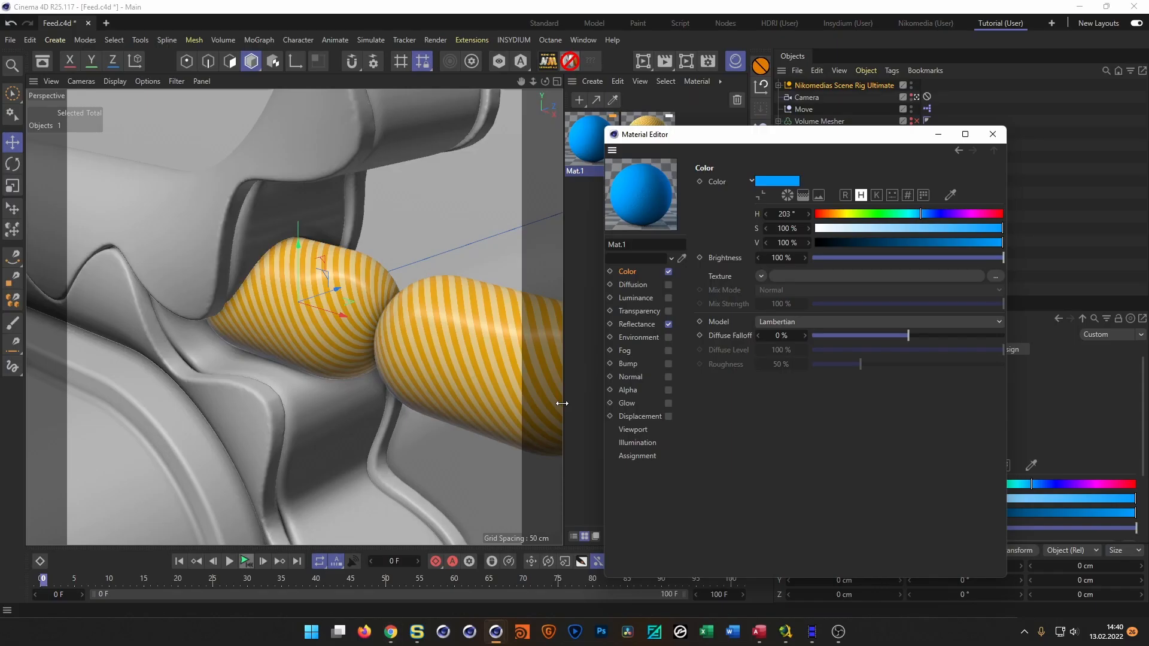
- Try to sample the blue of the Chrome reference image for Mat.1 with the screen color picker
{"action": "left_click", "coordinate": [952, 197]}
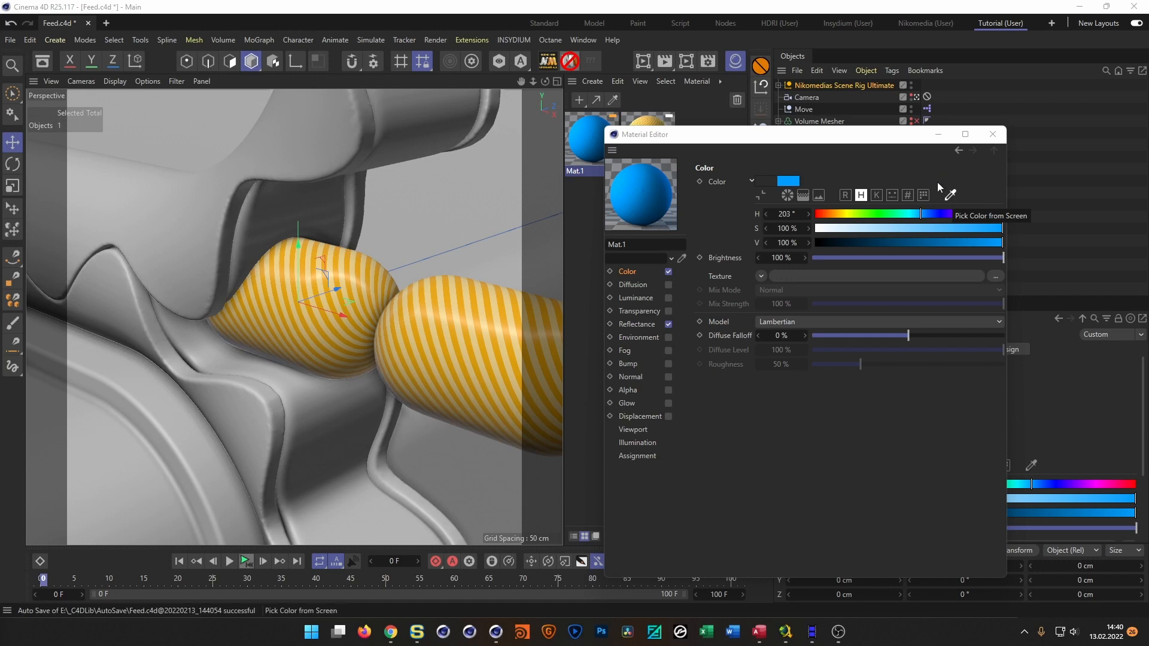
{"action": "left_click", "coordinate": [951, 196]}
{"action": "key", "text": "alt+Tab"}
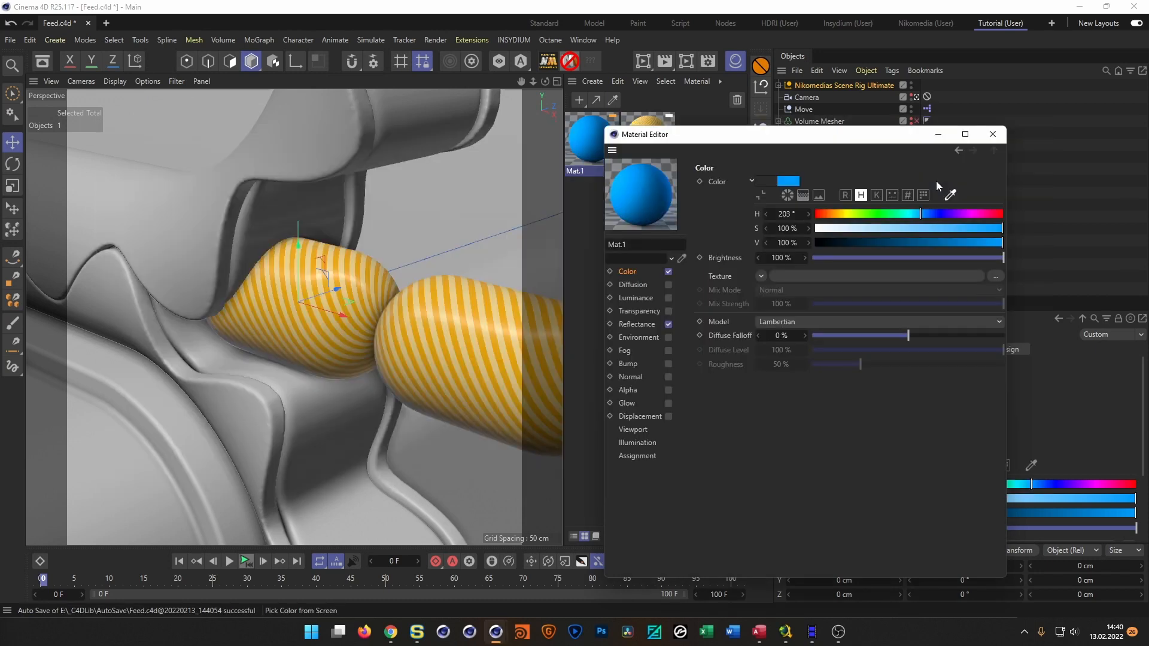
{"action": "key", "text": "alt+Tab"}
{"action": "key", "text": "alt+Tab"}
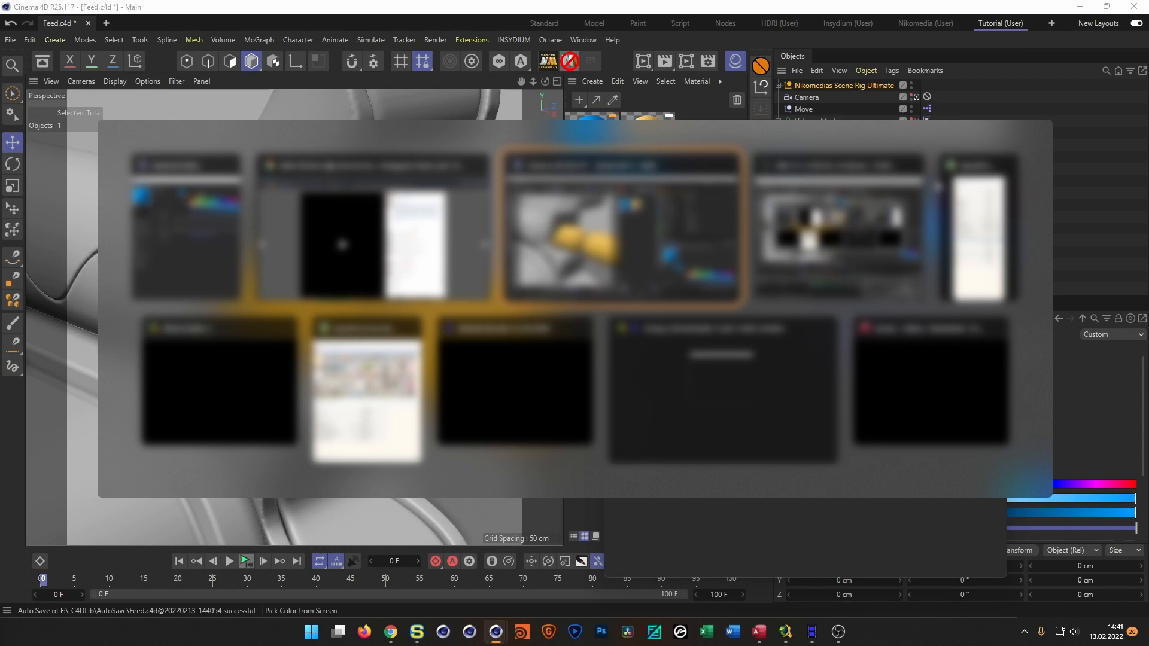
{"action": "key", "text": "alt+Tab"}
{"action": "key", "text": "alt+Tab"}
{"action": "key", "text": "alt+Tab"}
{"action": "key", "text": "alt+Tab"}
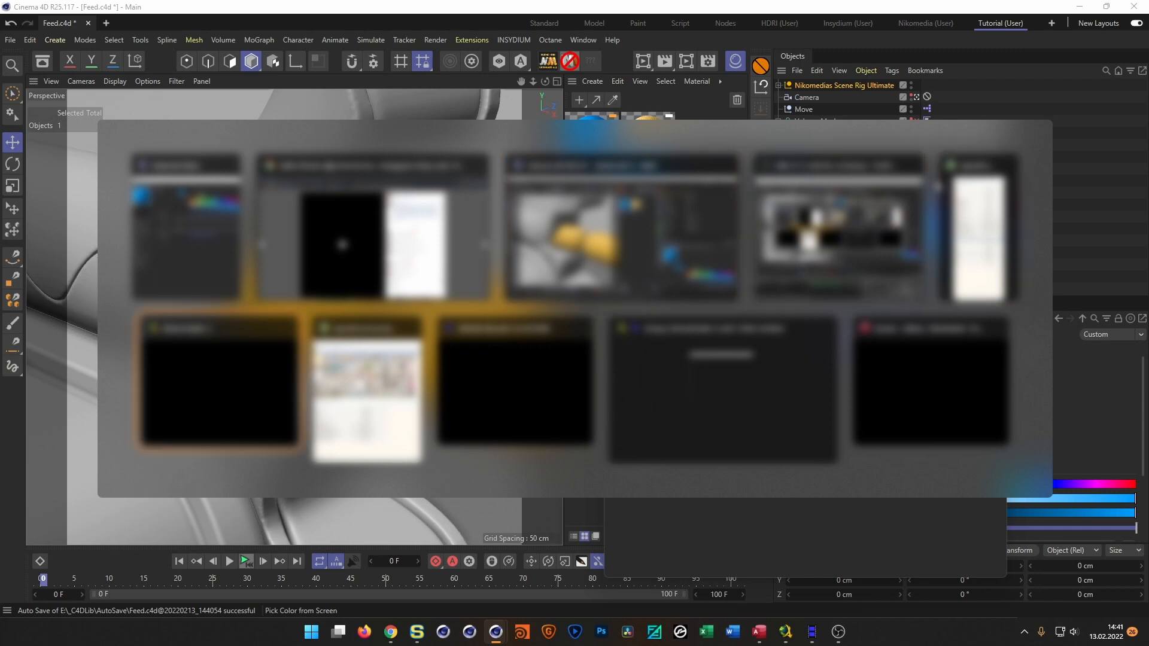
{"action": "key", "text": "alt+Tab"}
{"action": "key", "text": "alt+Tab"}
{"action": "key", "text": "alt+Tab"}
{"action": "key", "text": "alt+Tab"}
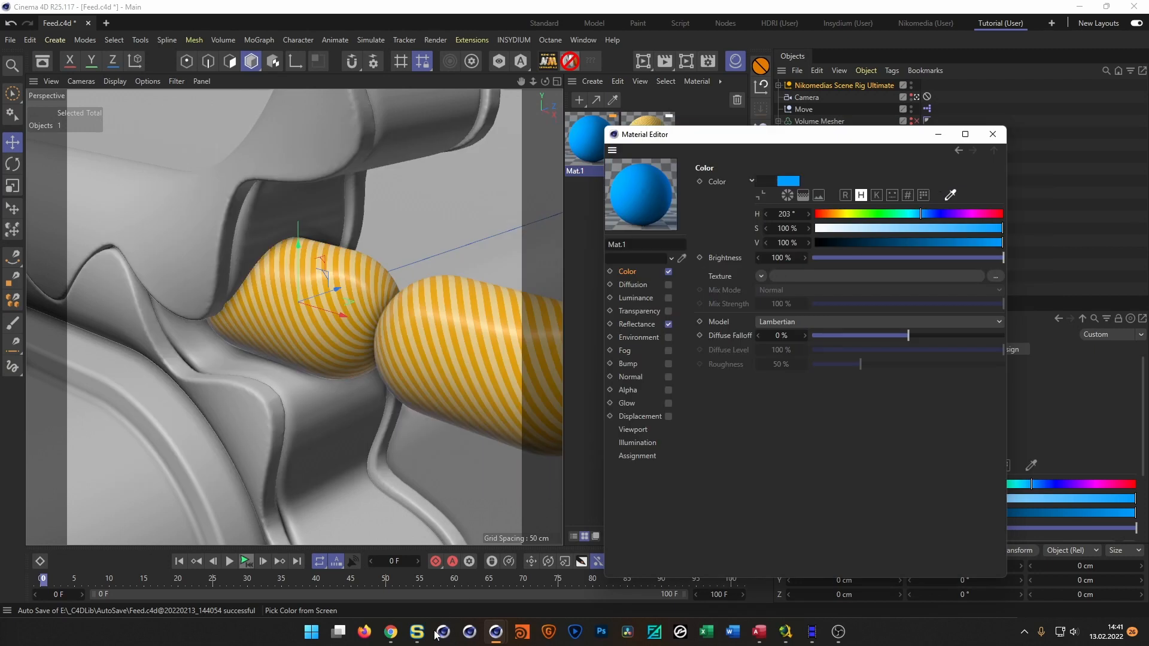
{"action": "left_click", "coordinate": [417, 640]}
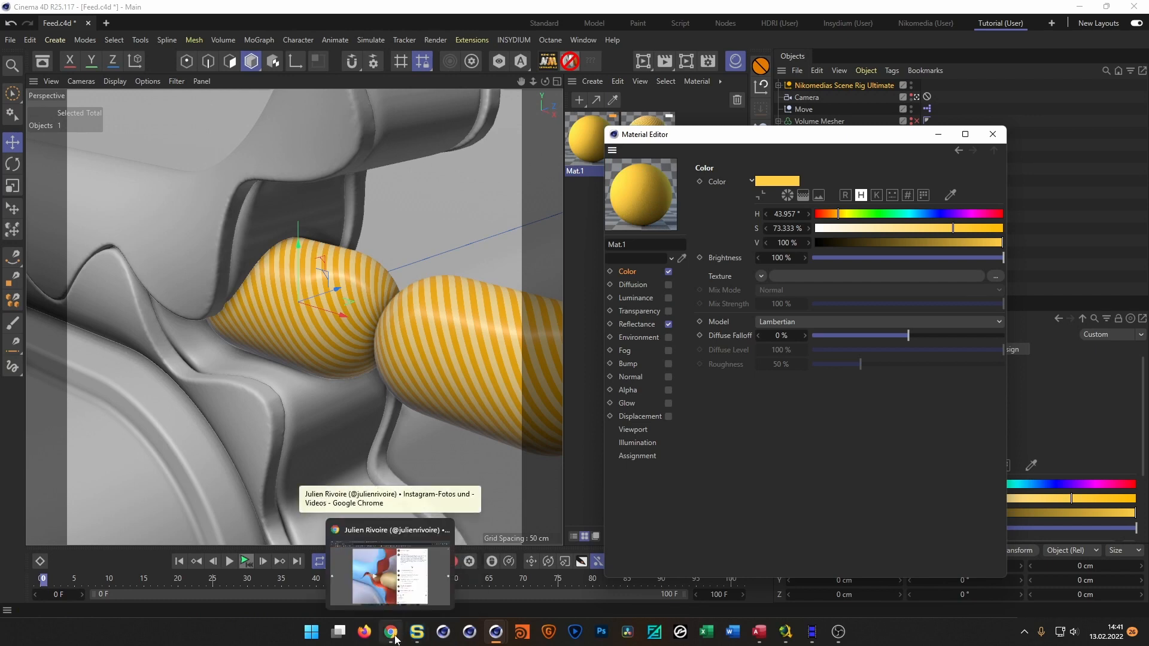
{"action": "left_click", "coordinate": [394, 638]}
{"action": "key", "text": "alt+Tab"}
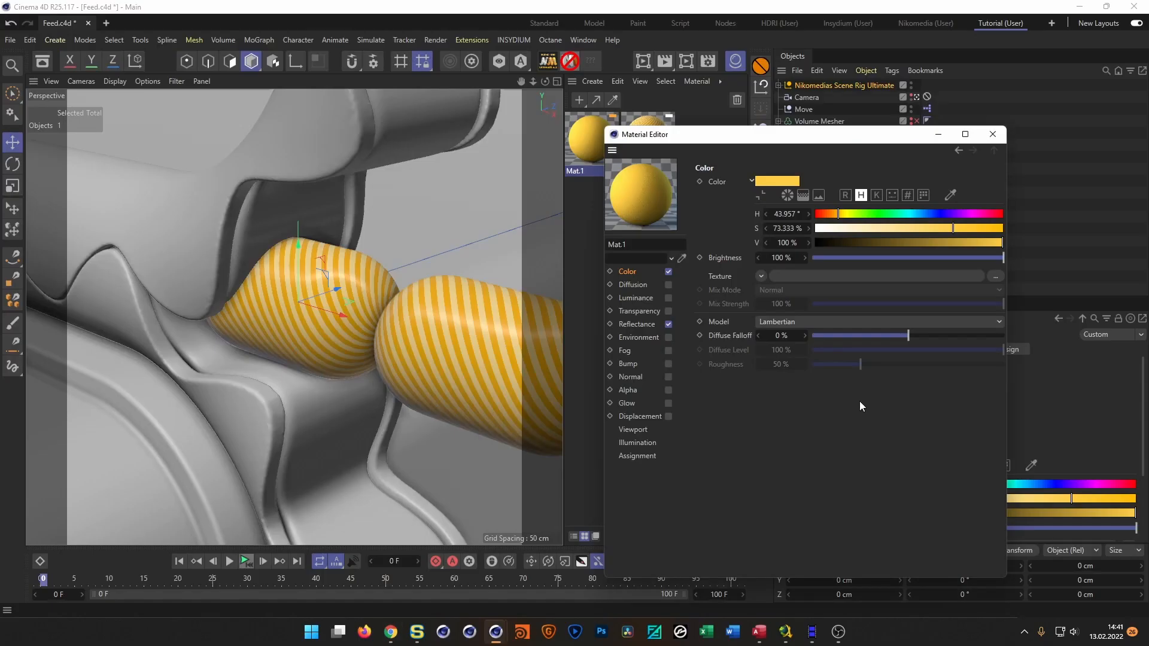
- Restart the screen color picker for Mat.1 and look for the reference image among the open windows
{"action": "left_click", "coordinate": [950, 195]}
{"action": "key", "text": "alt+Tab"}
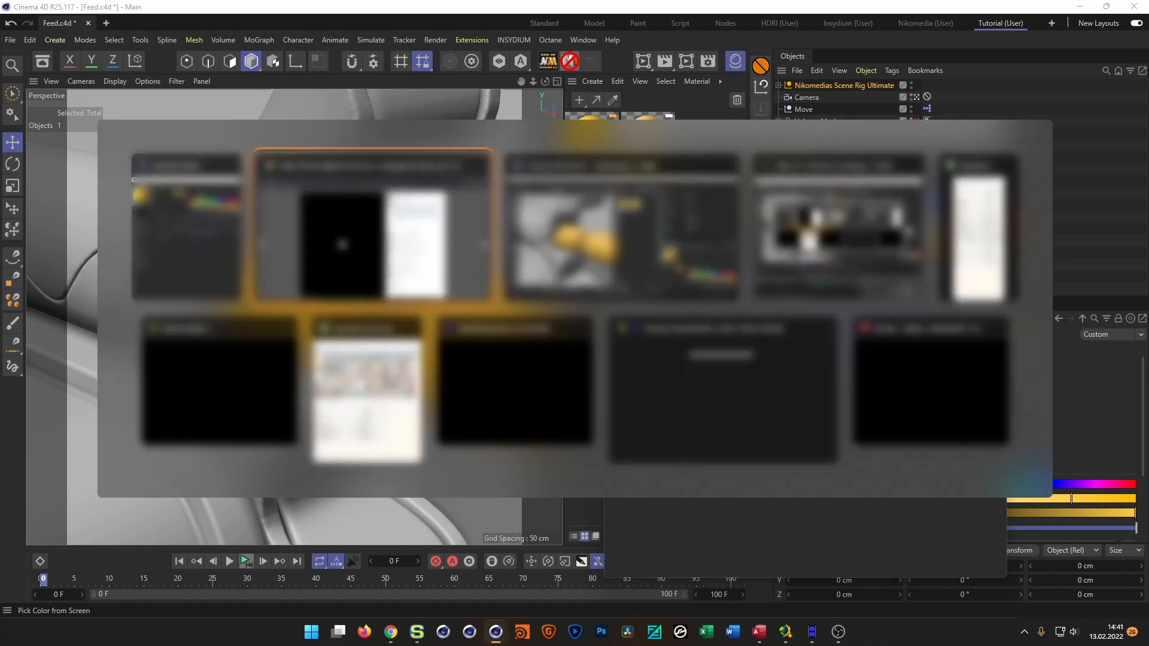
{"action": "key", "text": "alt+Tab"}
{"action": "key", "text": "alt+Tab"}
{"action": "key", "text": "alt+Tab"}
{"action": "key", "text": "alt+Tab"}
{"action": "key", "text": "alt+Tab"}
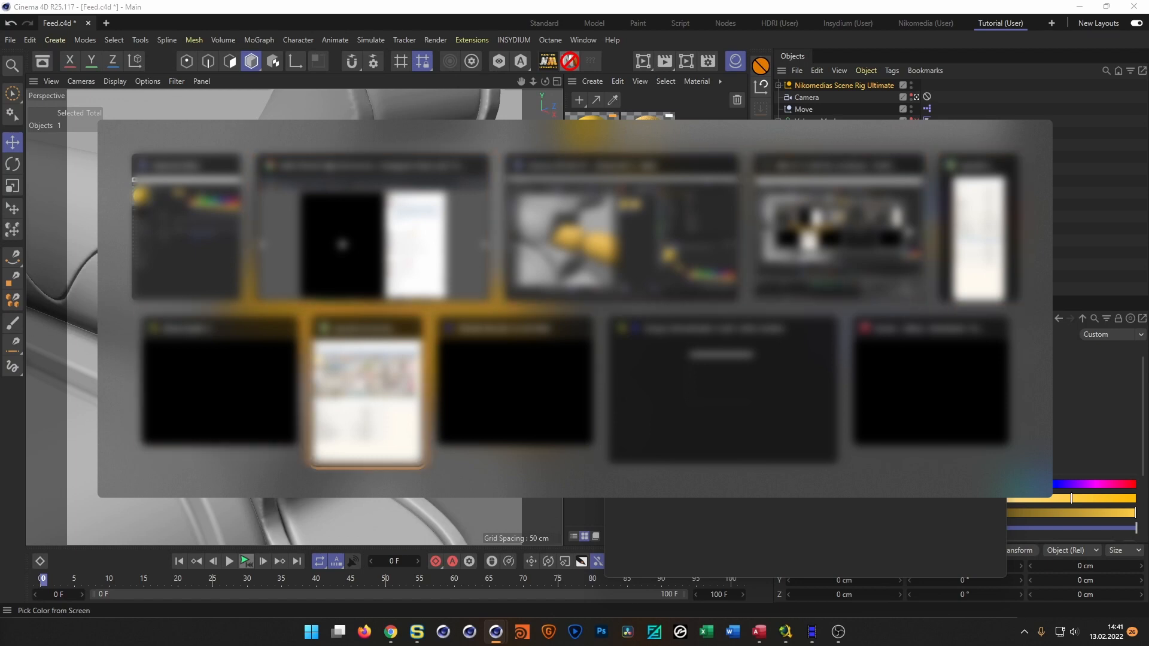
{"action": "key", "text": "alt+Tab"}
{"action": "key", "text": "alt+Tab"}
{"action": "key", "text": "alt+Tab"}
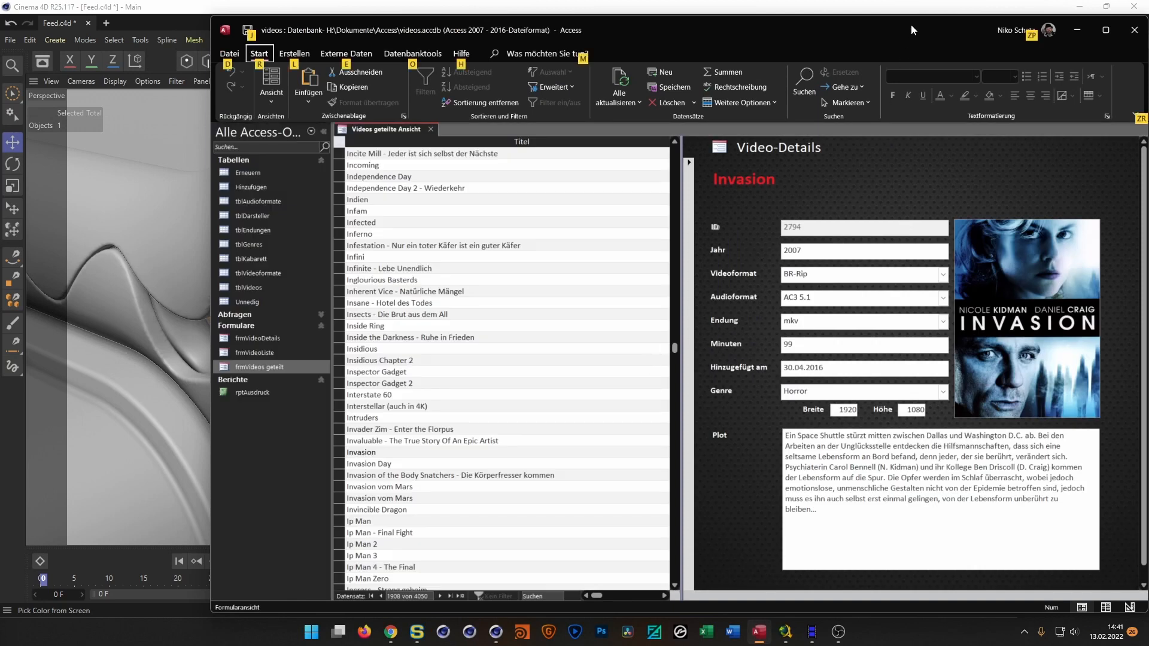
{"action": "key", "text": "alt+Tab"}
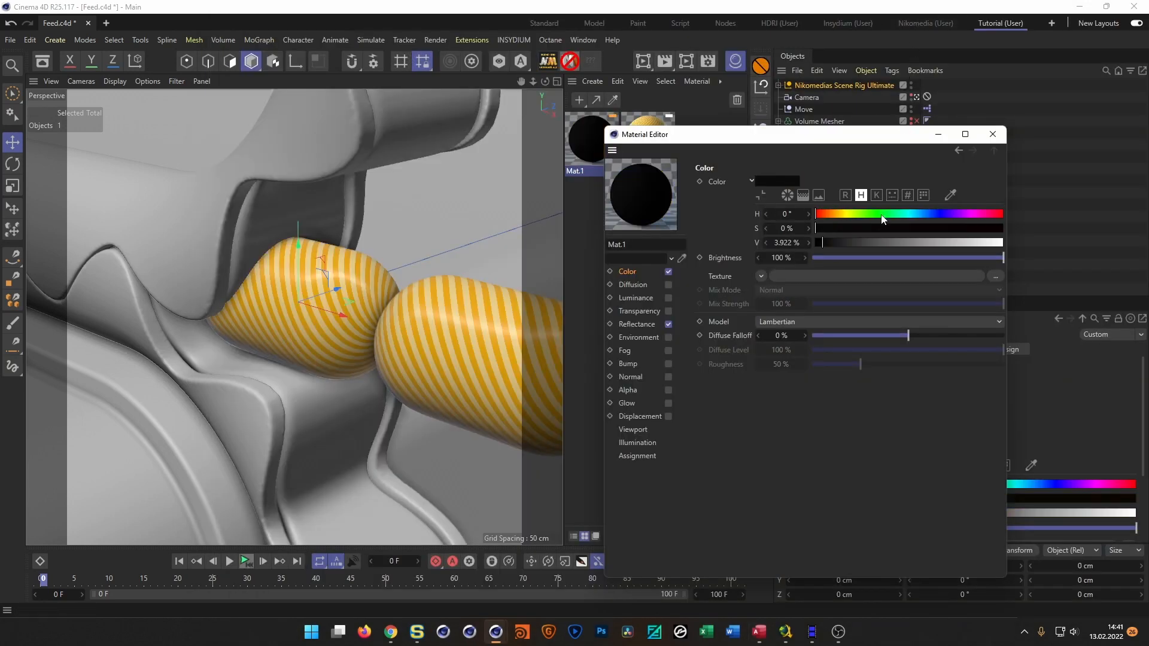
- Sample the light blue of the machine's outer part in the Chrome reference image as the color of Mat.1
{"action": "left_click", "coordinate": [950, 195]}
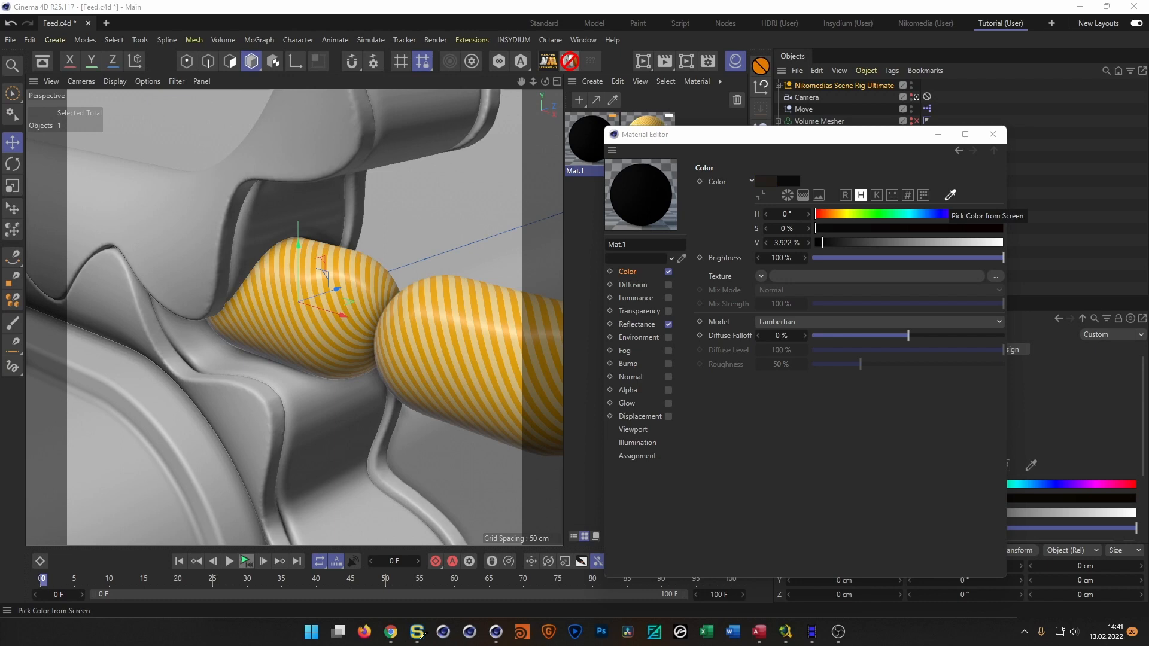
{"action": "left_click", "coordinate": [794, 177]}
{"action": "key", "text": "alt+Tab"}
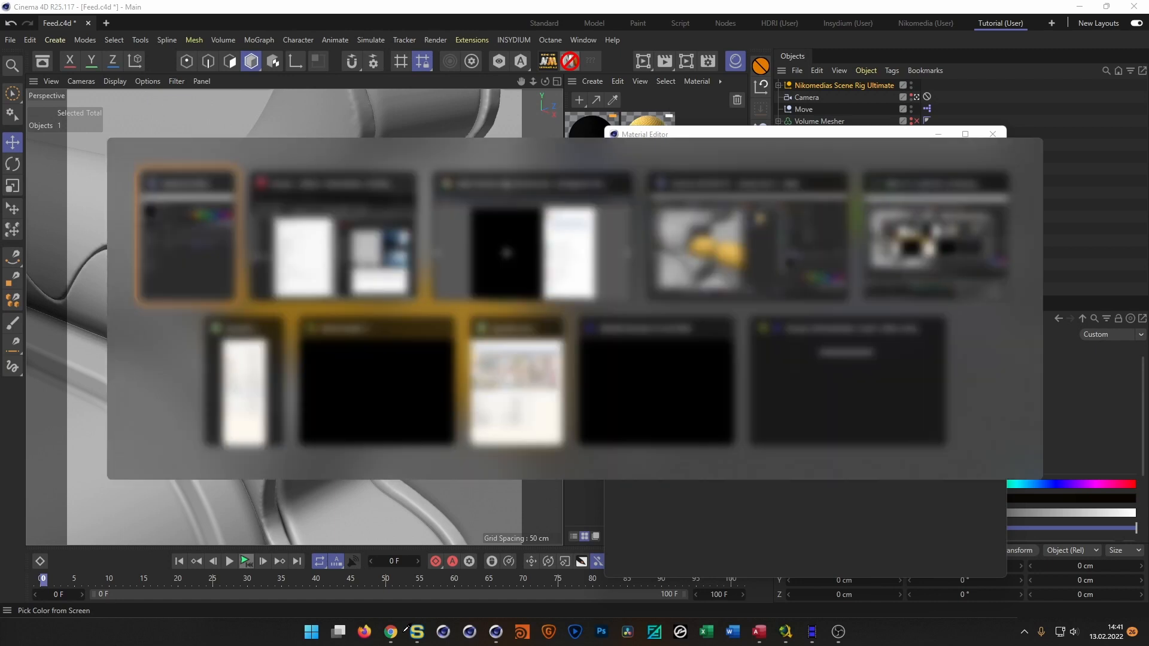
{"action": "key", "text": "Tab"}
{"action": "key", "text": "Tab"}
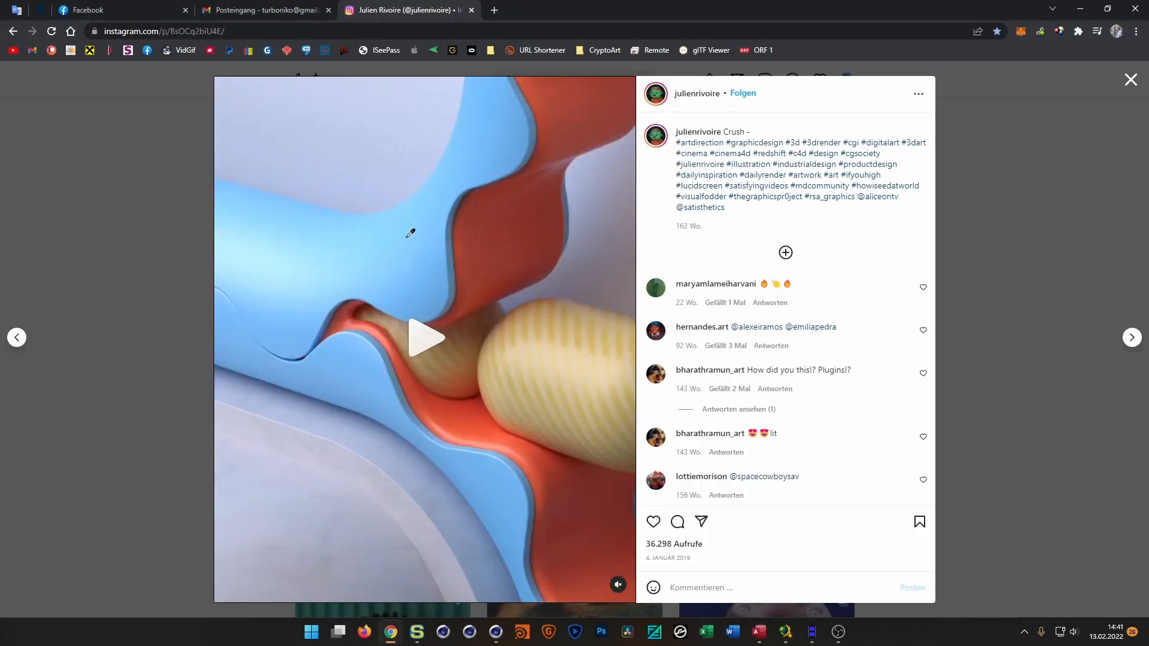
{"action": "left_click", "coordinate": [365, 363]}
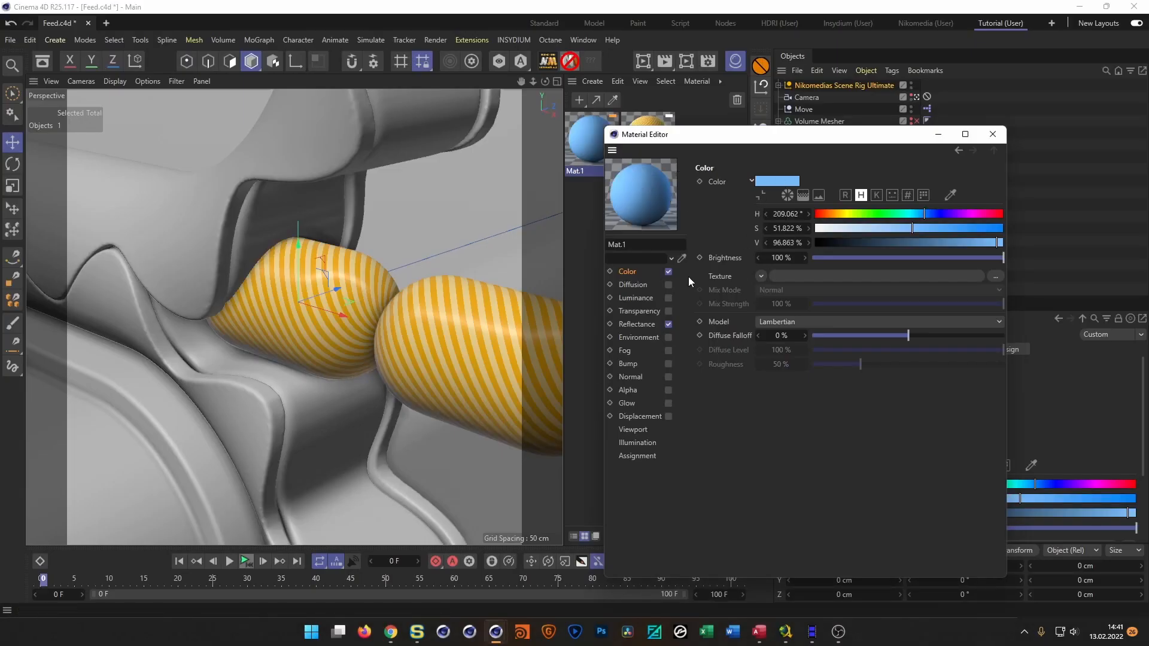
- Set Mat.1's default specular layer to 100% reflection strength with a Dielectric Fresnel
{"action": "left_click", "coordinate": [637, 324]}
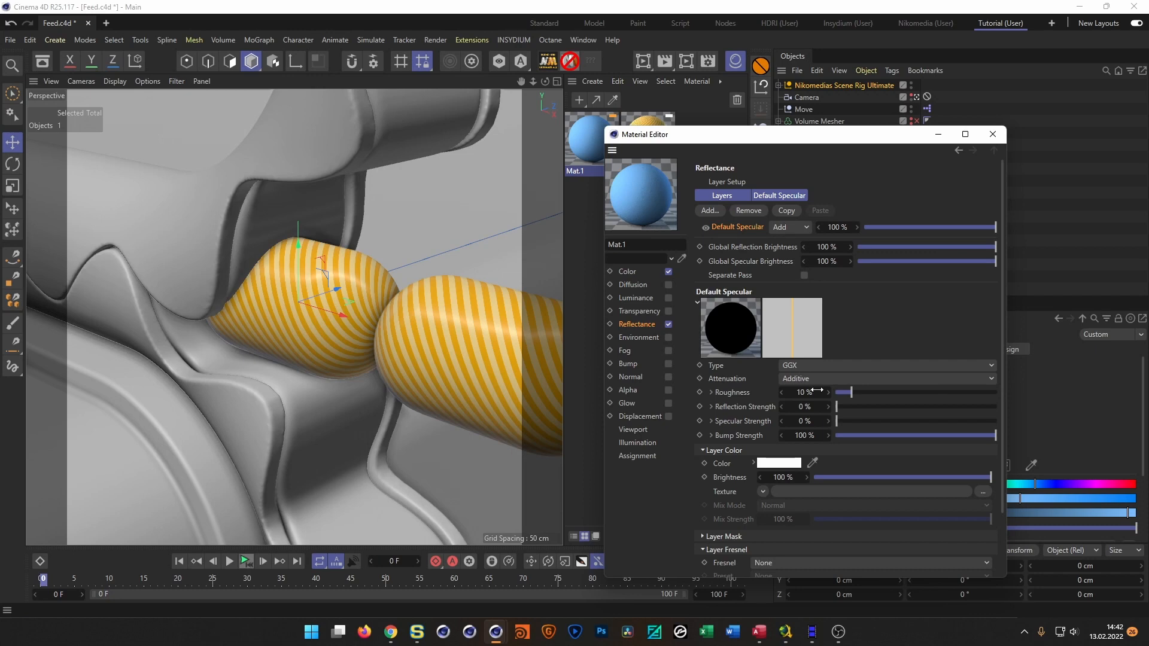
{"action": "left_click_drag", "start_coordinate": [804, 406], "coordinate": [999, 406]}
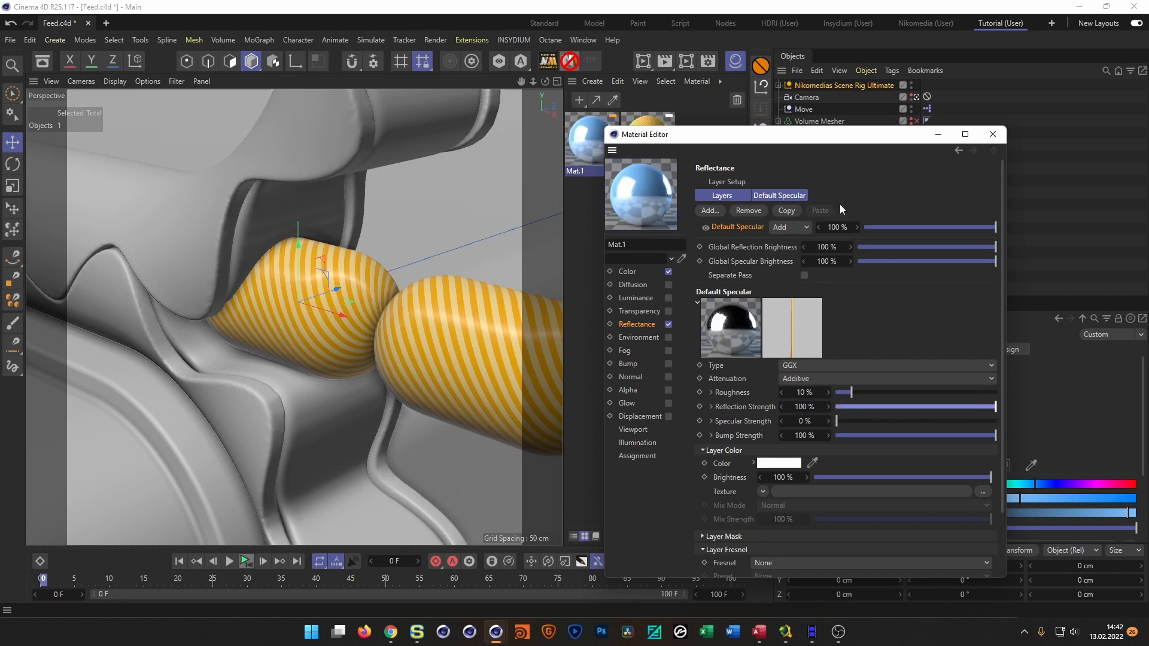
{"action": "left_click_drag", "start_coordinate": [797, 141], "coordinate": [502, 89]}
{"action": "left_click_drag", "start_coordinate": [438, 97], "coordinate": [435, 99]}
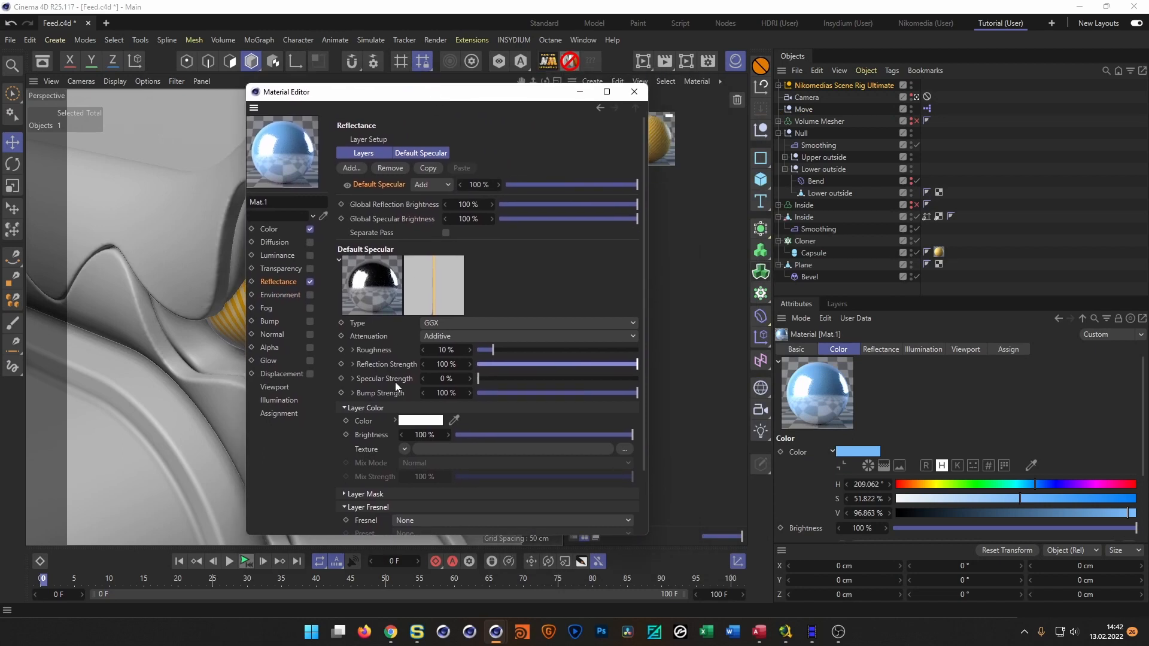
{"action": "left_click", "coordinate": [410, 520]}
{"action": "left_click", "coordinate": [416, 548]}
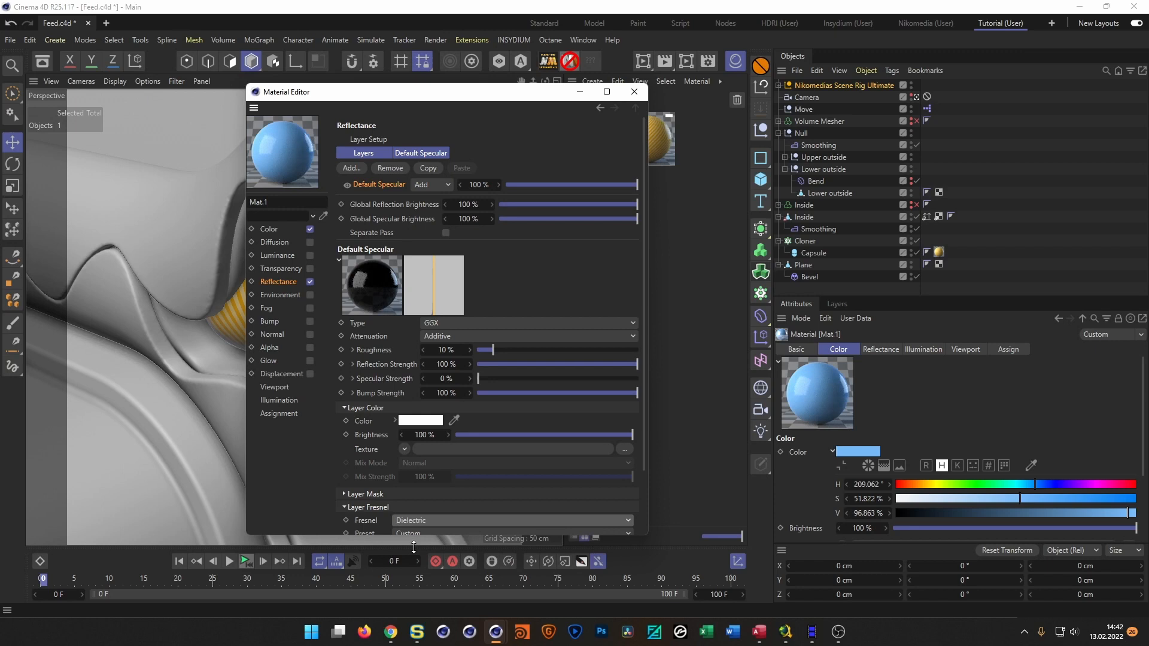
{"action": "left_click_drag", "start_coordinate": [419, 535], "coordinate": [419, 566]}
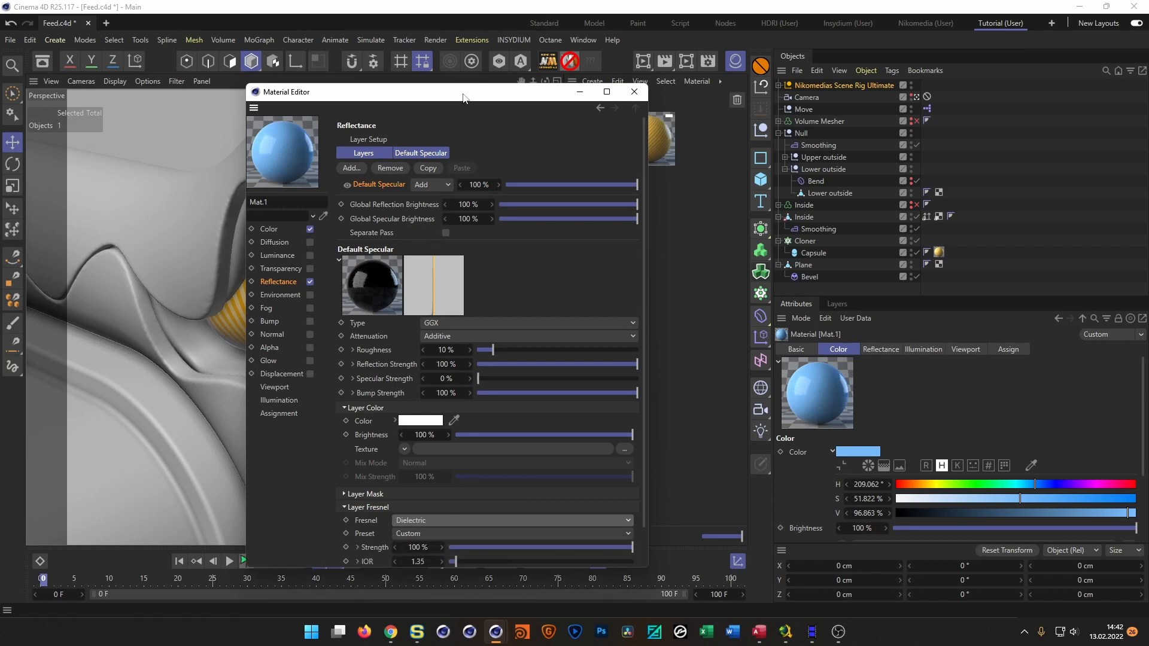
{"action": "left_click_drag", "start_coordinate": [463, 98], "coordinate": [484, 67]}
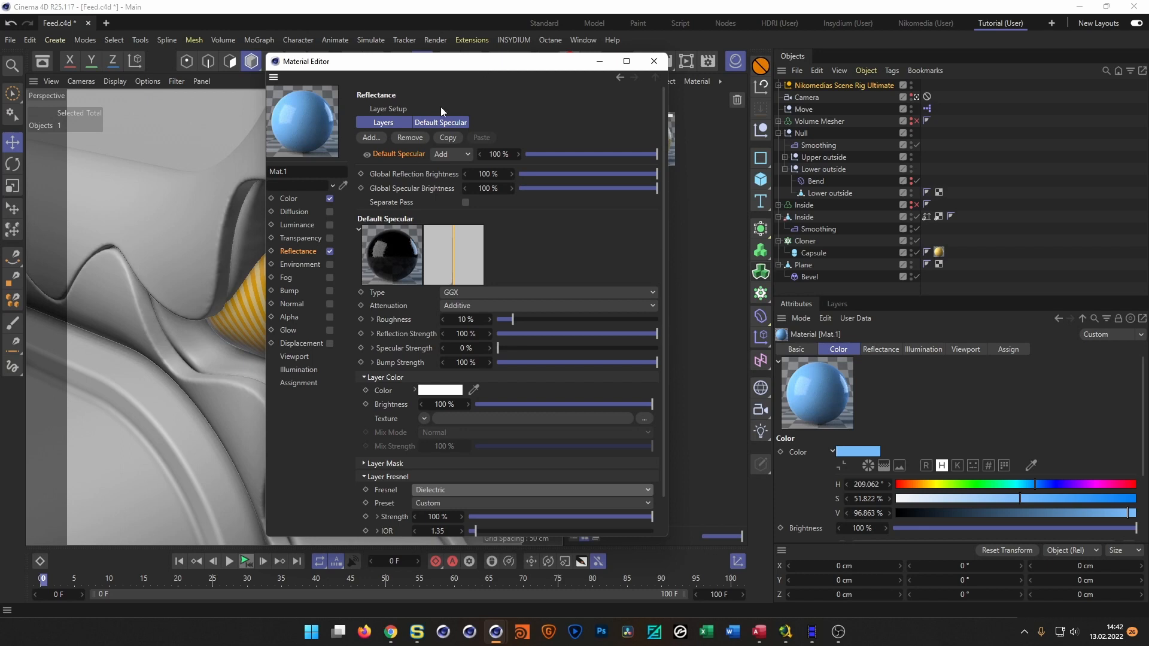
- Apply the blue material to the Upper outside and Lower outside groups, and uncover the viewport to view the result
{"action": "left_click_drag", "start_coordinate": [460, 64], "coordinate": [318, 135]}
{"action": "left_click", "coordinate": [577, 136]}
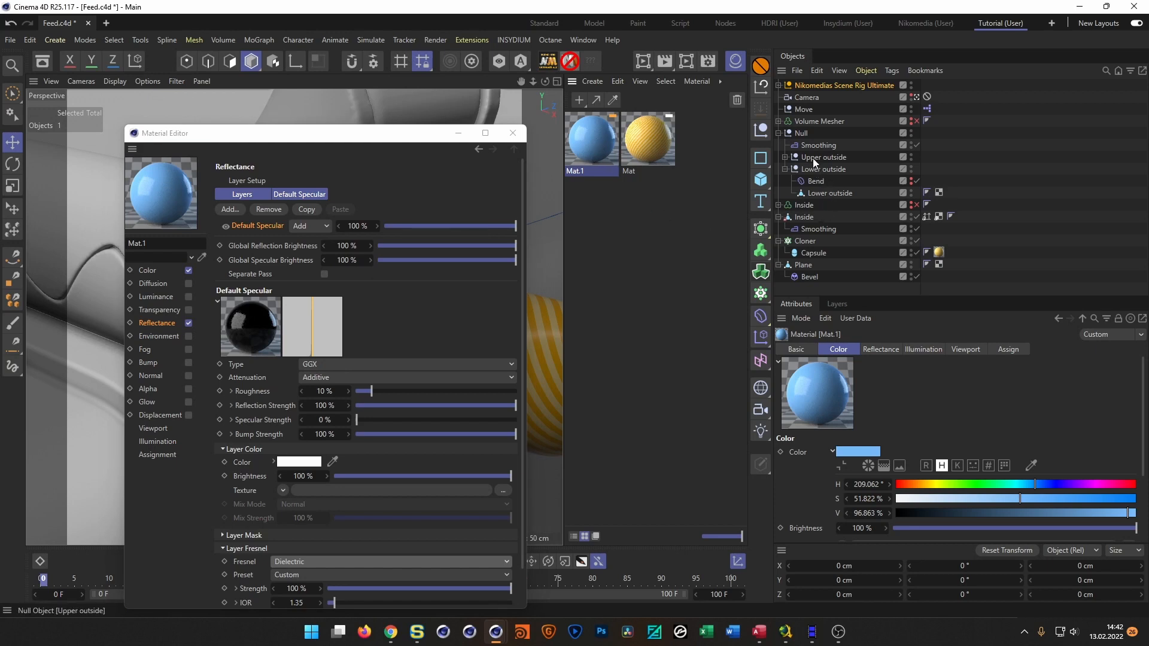
{"action": "left_click_drag", "start_coordinate": [598, 149], "coordinate": [824, 159]}
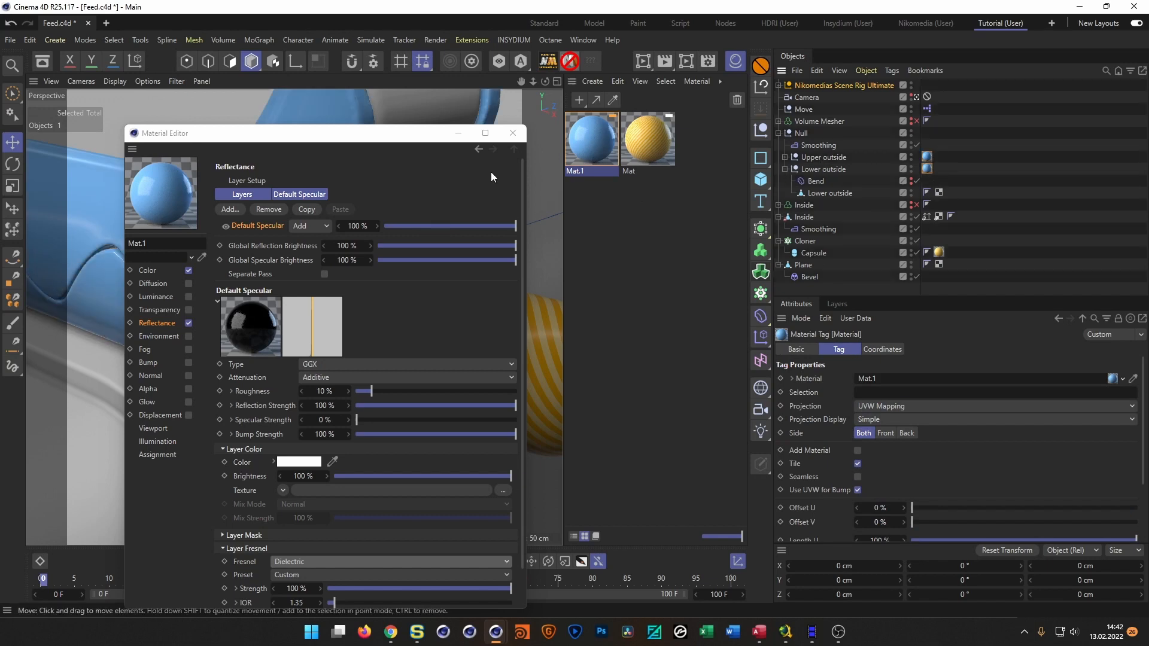
{"action": "left_click_drag", "start_coordinate": [386, 136], "coordinate": [887, 116]}
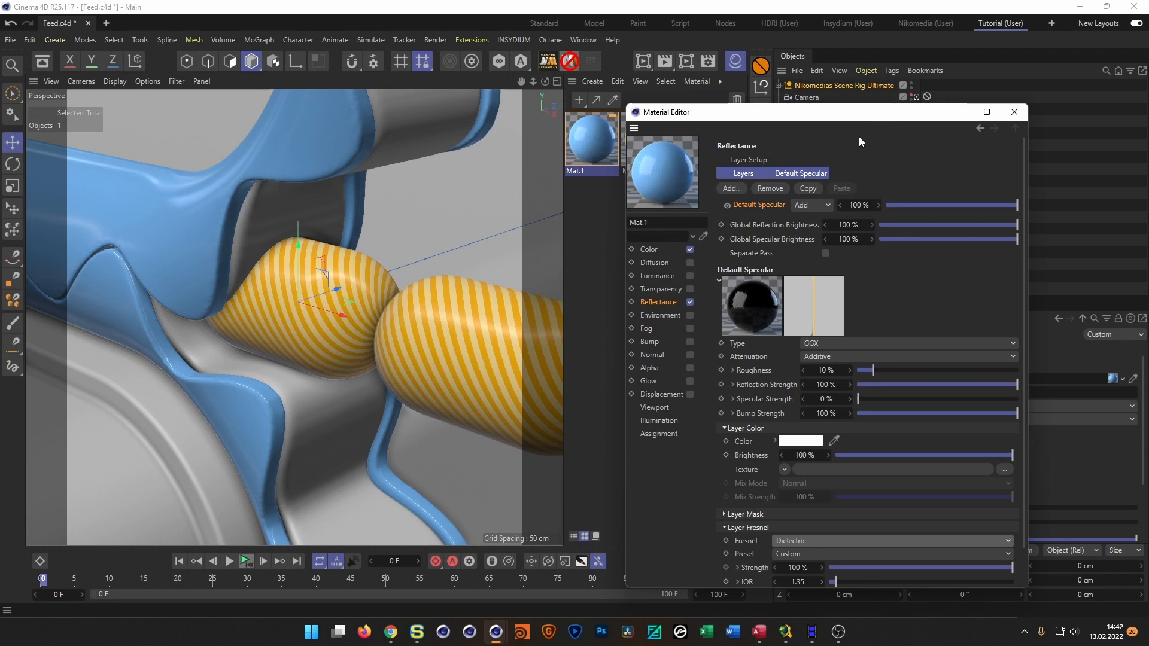
{"action": "left_click_drag", "start_coordinate": [871, 117], "coordinate": [948, 122]}
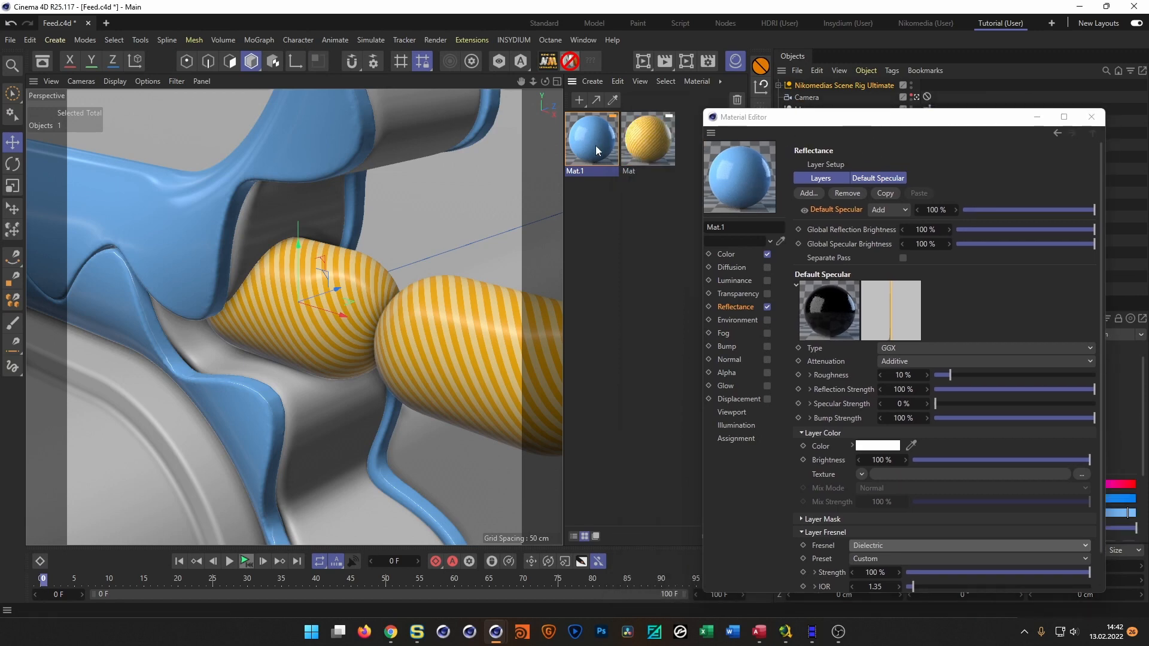
- Duplicate the blue material and change the copy's color to orange with hue 32°, saturation 100% and value 95%
{"action": "left_click", "coordinate": [613, 214]}
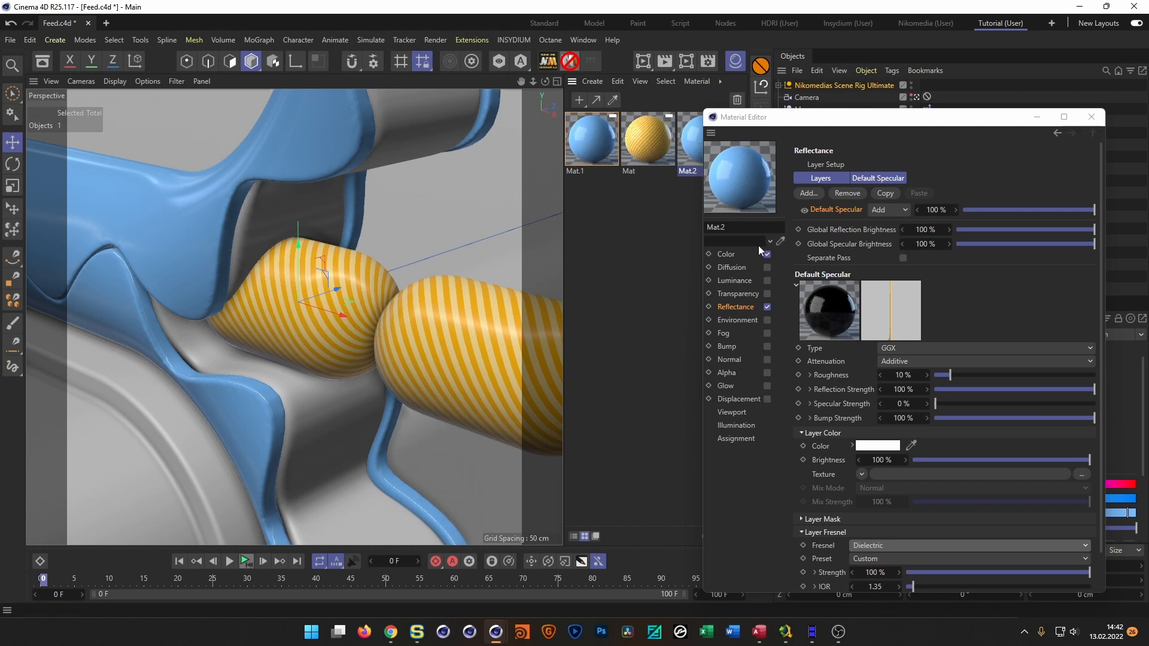
{"action": "left_click", "coordinate": [739, 254]}
{"action": "left_click", "coordinate": [937, 196]}
{"action": "left_click_drag", "start_coordinate": [1011, 211], "coordinate": [1065, 227]}
{"action": "left_click", "coordinate": [932, 197]}
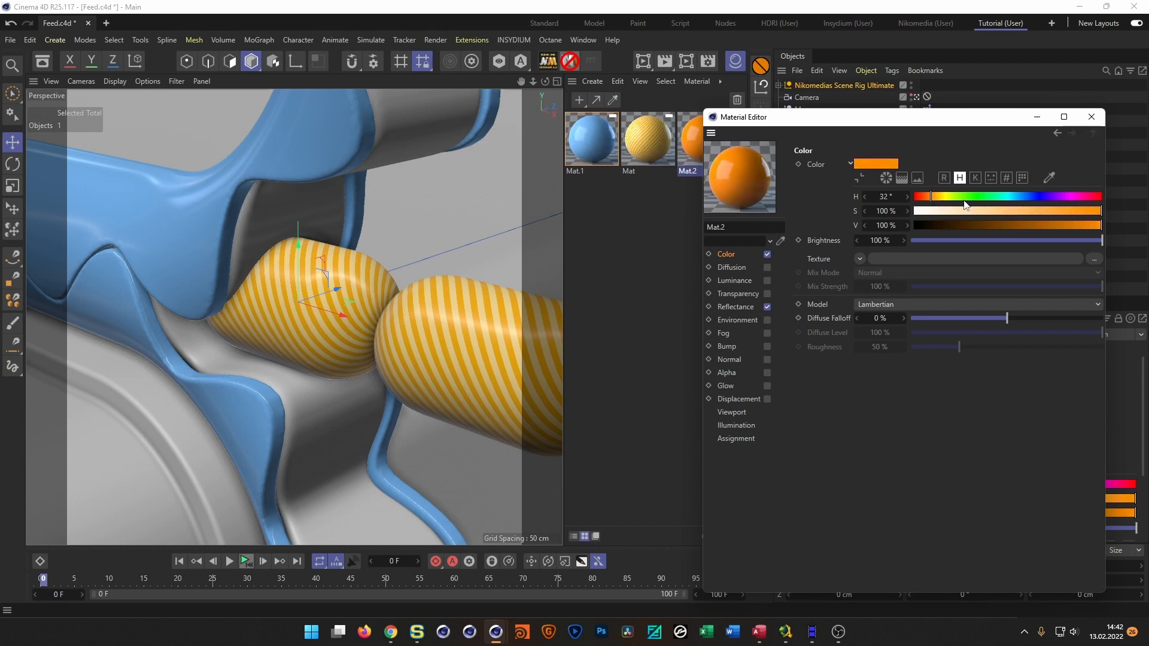
{"action": "left_click", "coordinate": [1091, 225]}
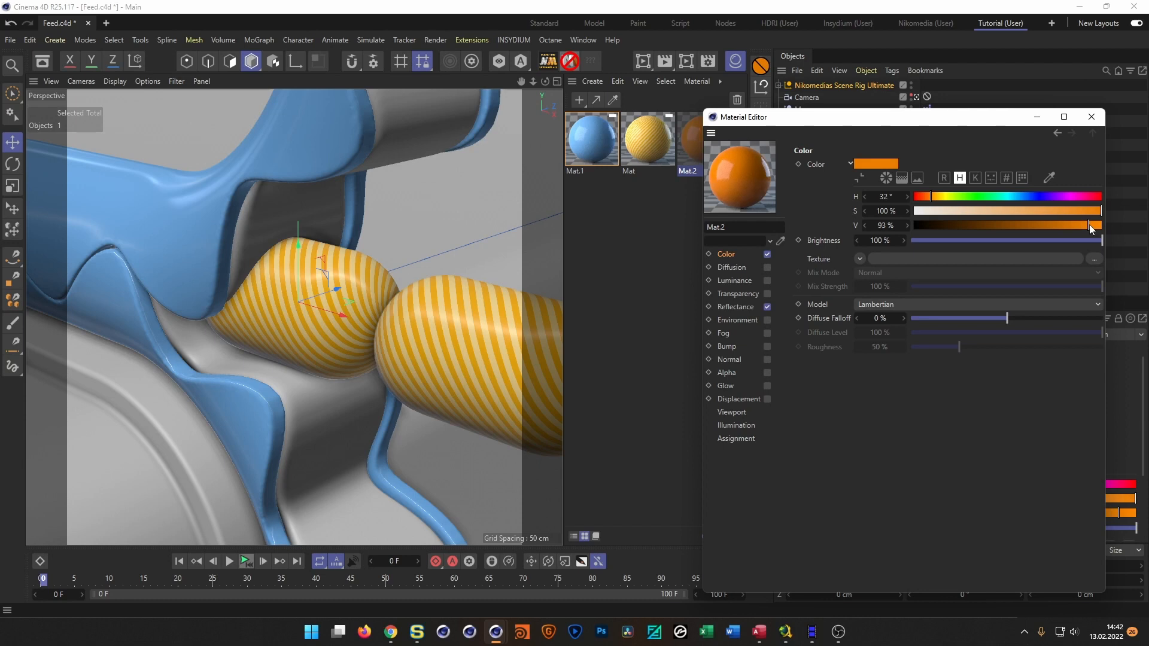
- Apply the orange material to the Inside object that contains the Smoothing deformer
{"action": "left_click_drag", "start_coordinate": [944, 117], "coordinate": [412, 87]}
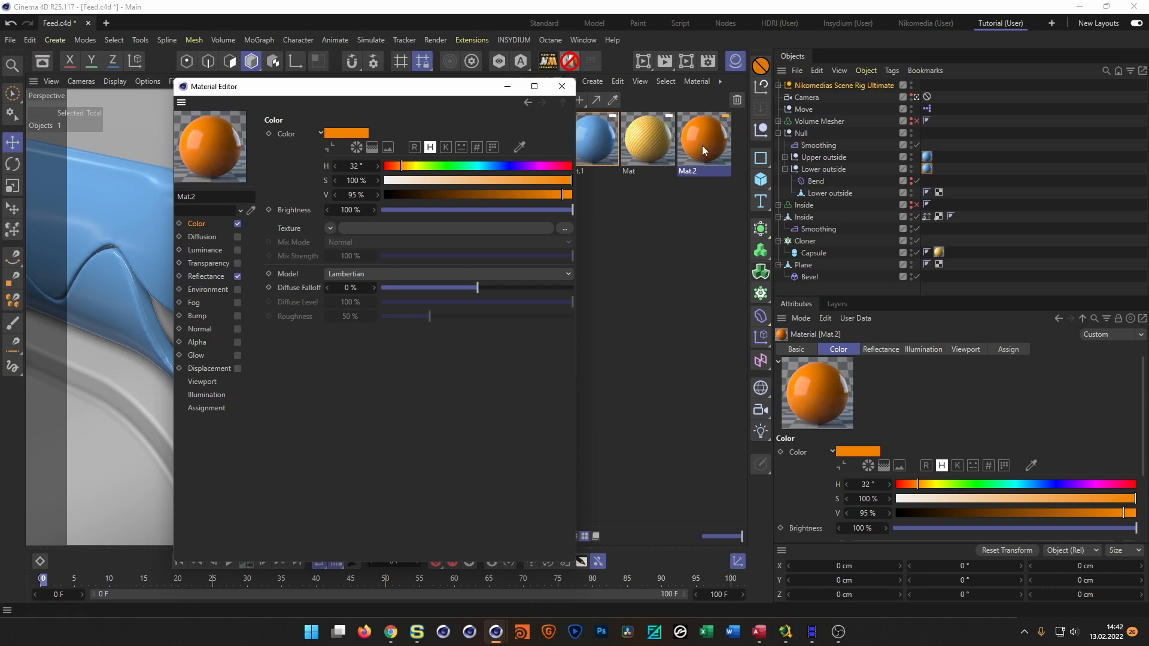
{"action": "left_click_drag", "start_coordinate": [699, 138], "coordinate": [802, 218]}
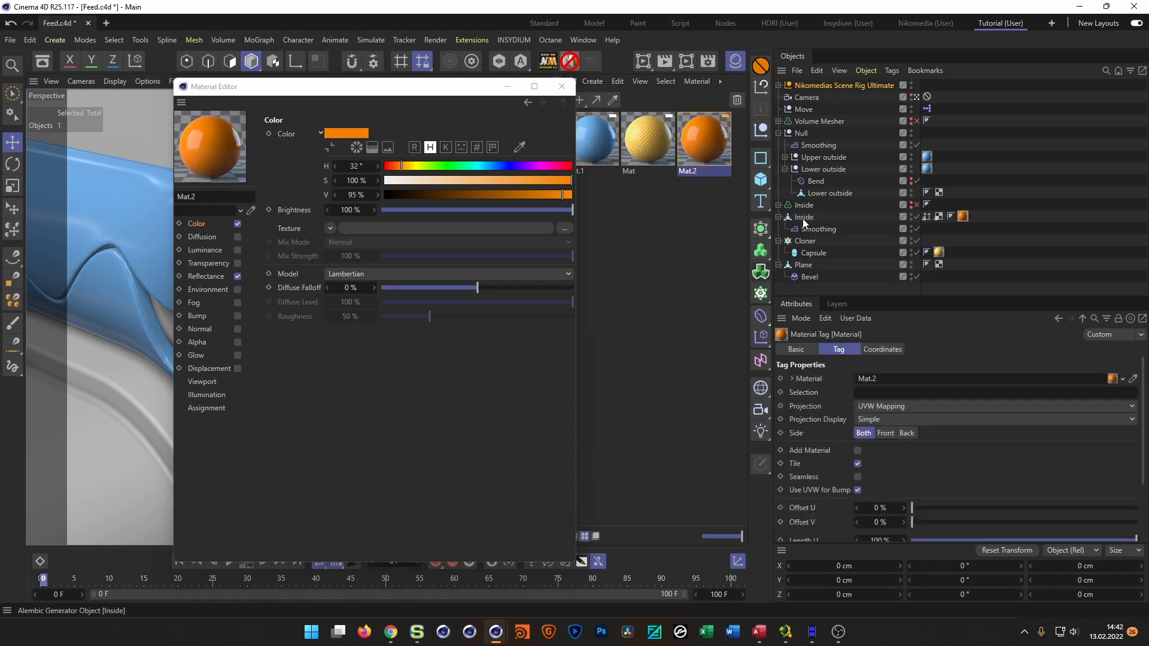
- Increase the roughness of the orange Mat.2's default specular reflectance layer substantially for a more matte finish
{"action": "left_click_drag", "start_coordinate": [461, 91], "coordinate": [882, 106]}
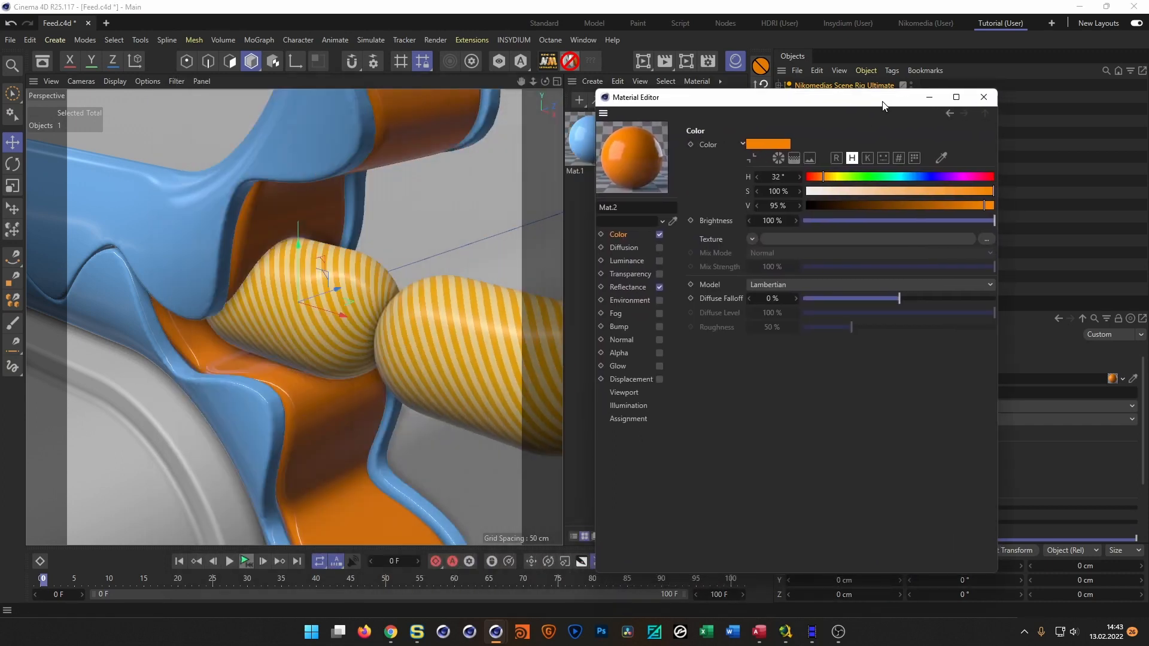
{"action": "left_click", "coordinate": [627, 285]}
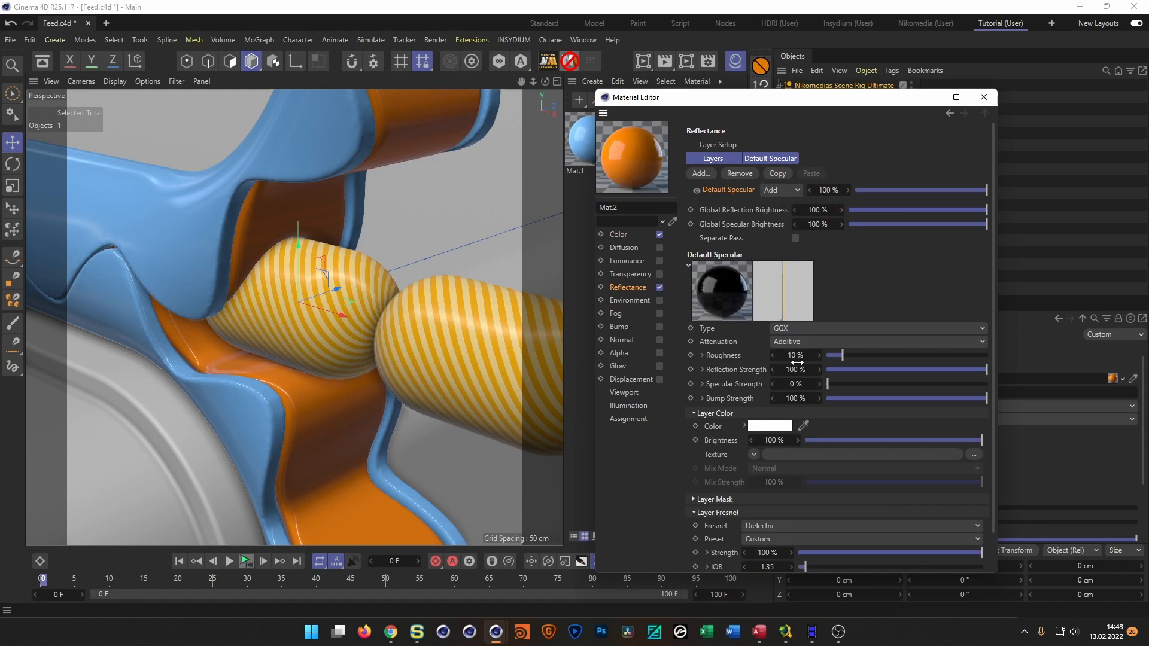
{"action": "left_click_drag", "start_coordinate": [796, 357], "coordinate": [838, 356]}
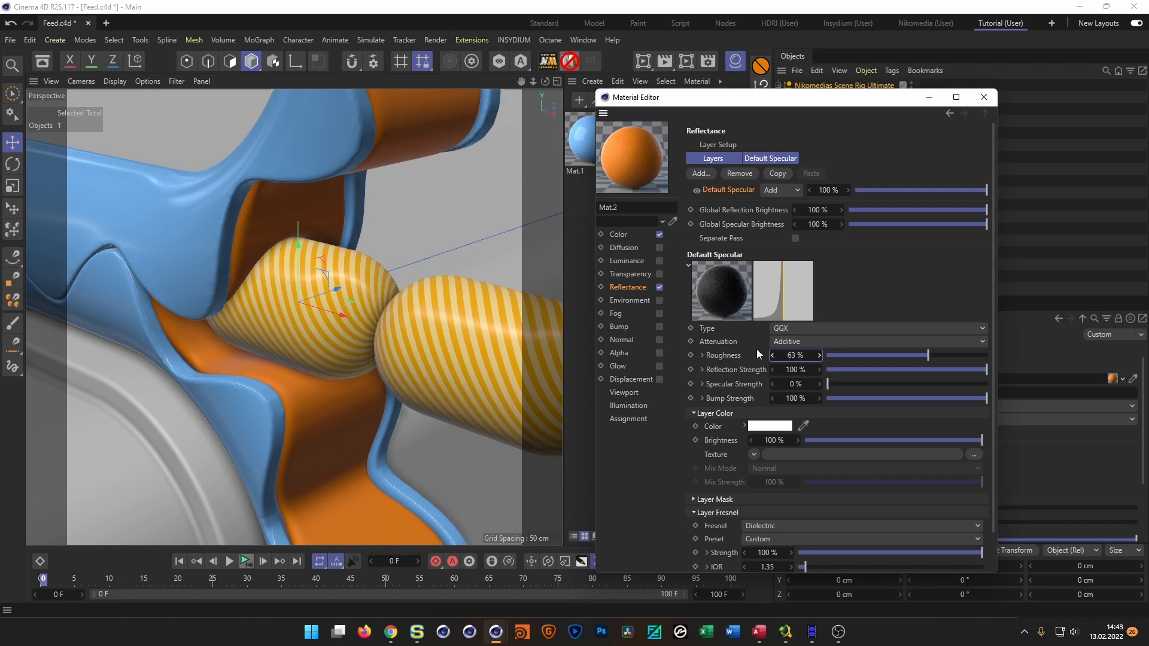
{"action": "left_click_drag", "start_coordinate": [922, 356], "coordinate": [954, 355]}
- Enable the Bump channel of the orange material and load a Noise shader as its texture
{"action": "left_click", "coordinate": [660, 340]}
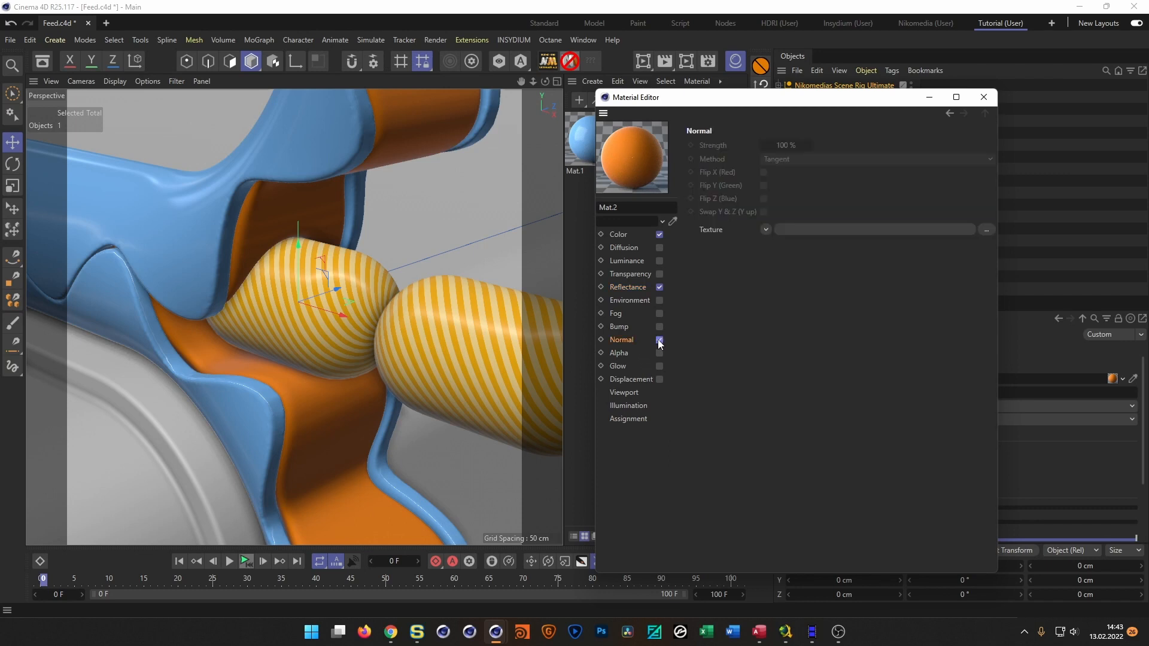
{"action": "left_click", "coordinate": [659, 327]}
{"action": "left_click", "coordinate": [743, 178]}
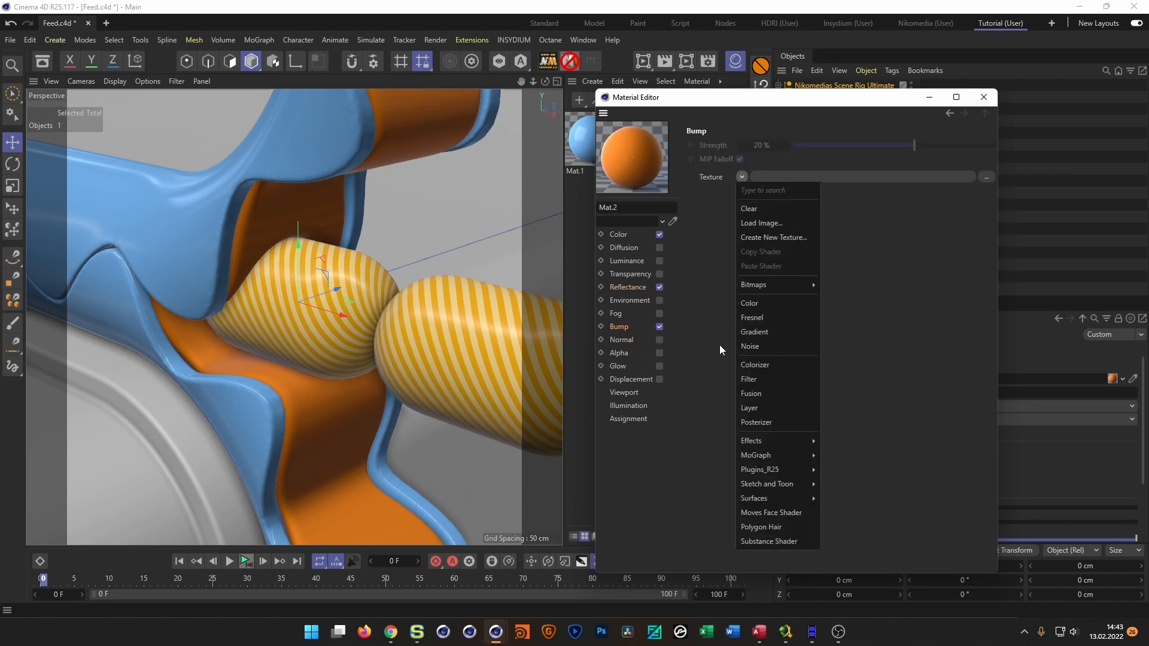
{"action": "left_click", "coordinate": [789, 346]}
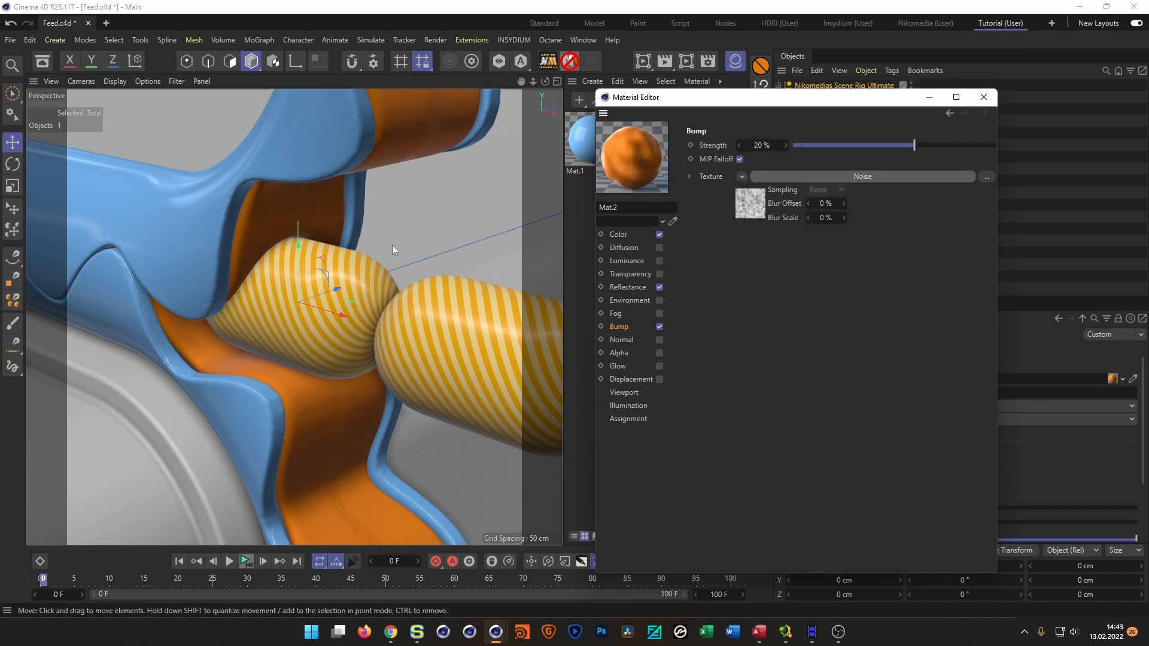
- Set the bump Noise shader's space to Object and its global scale to 10%
{"action": "left_click_drag", "start_coordinate": [713, 97], "coordinate": [377, 85]}
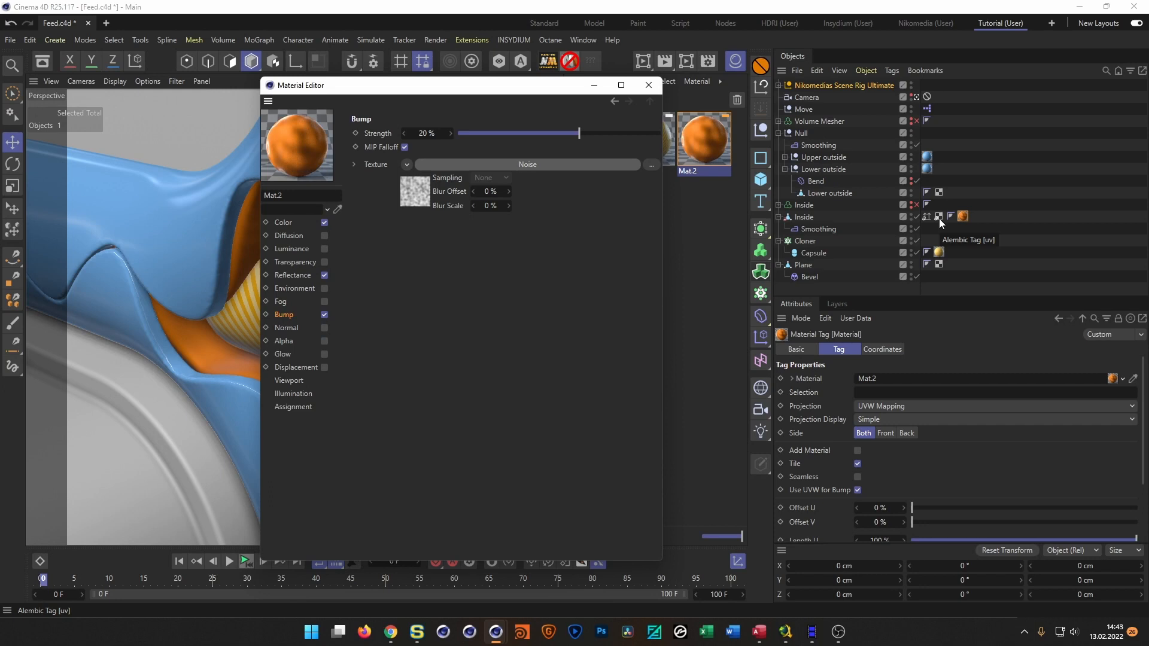
{"action": "left_click_drag", "start_coordinate": [500, 84], "coordinate": [767, 116]}
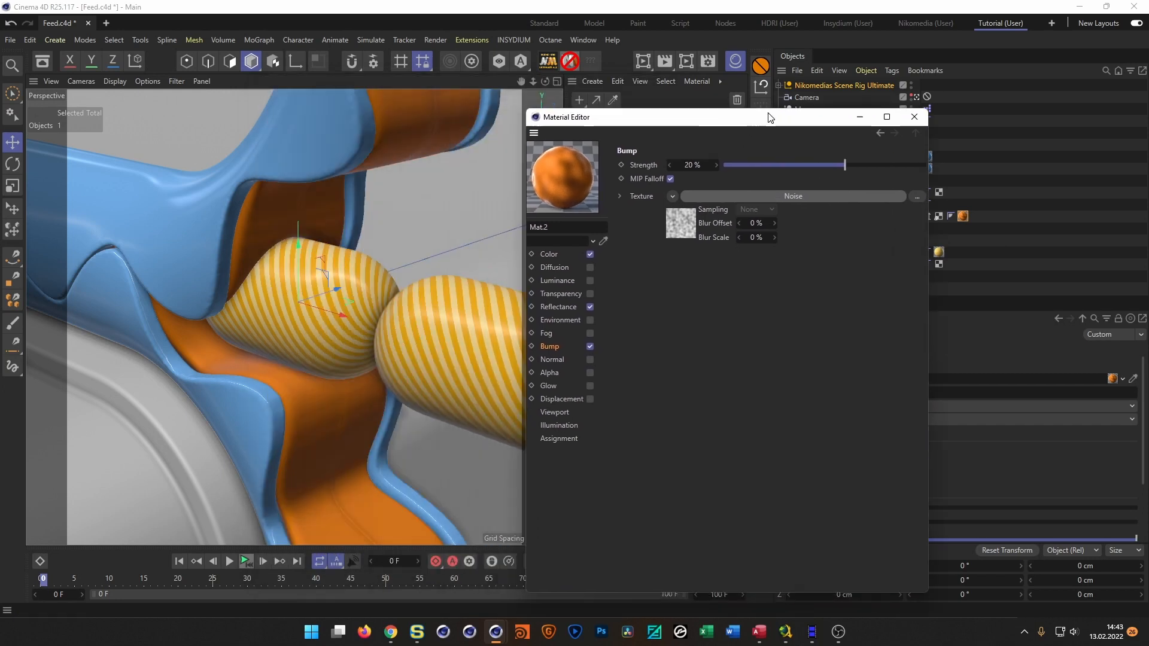
{"action": "left_click", "coordinate": [681, 226]}
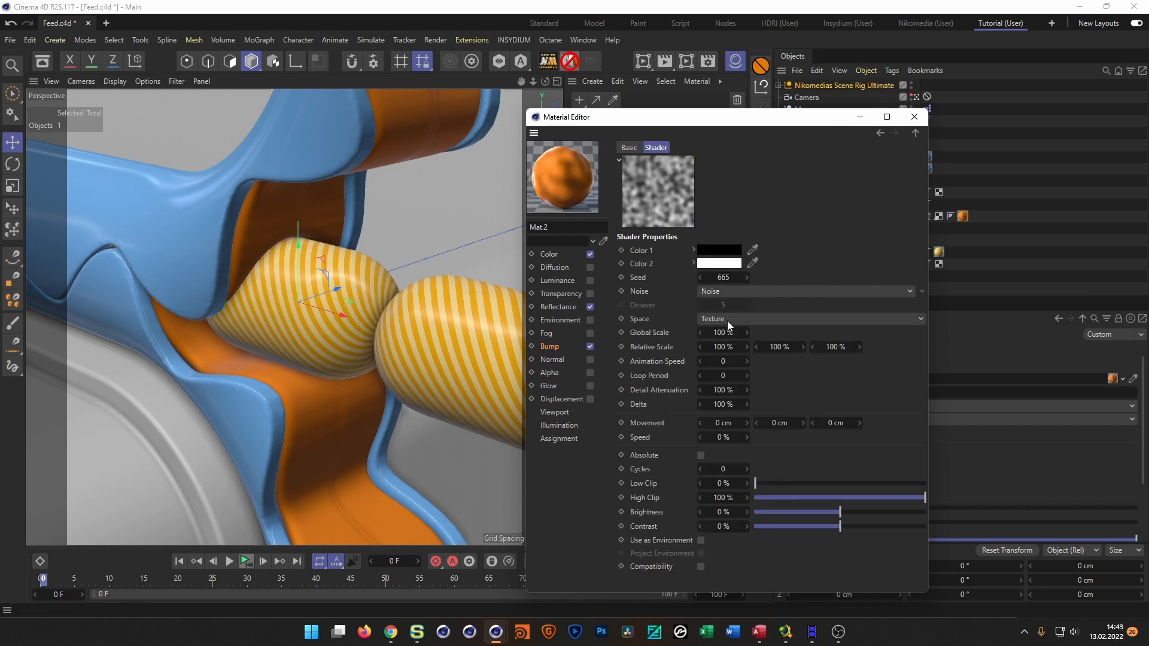
{"action": "left_click", "coordinate": [728, 322]}
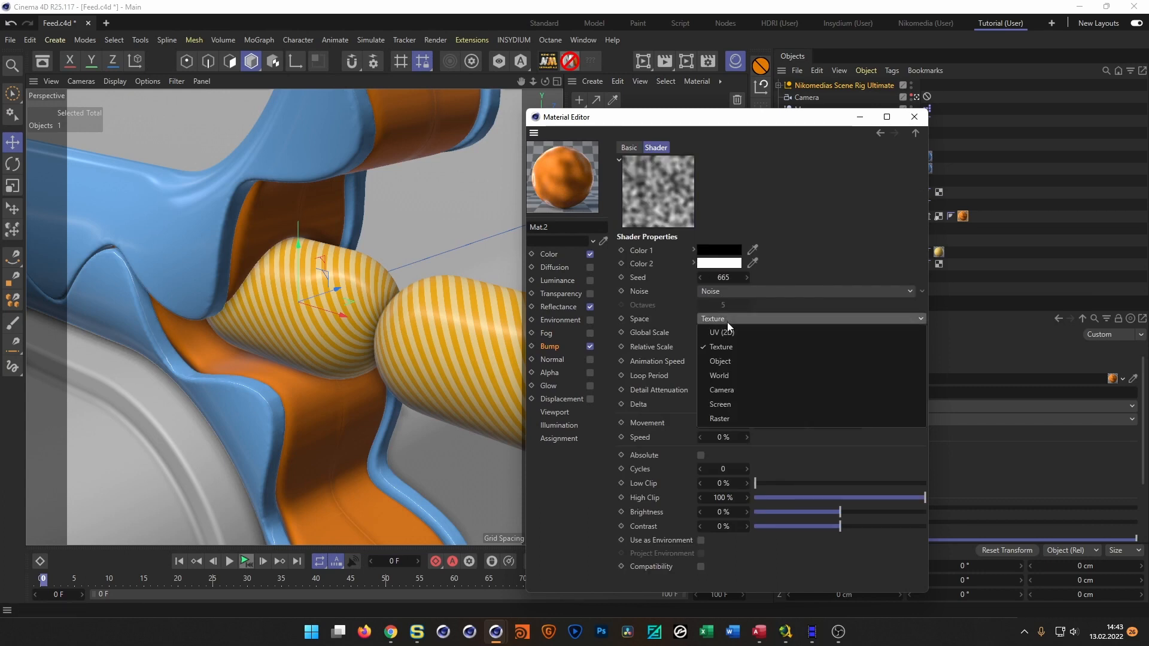
{"action": "left_click", "coordinate": [720, 361]}
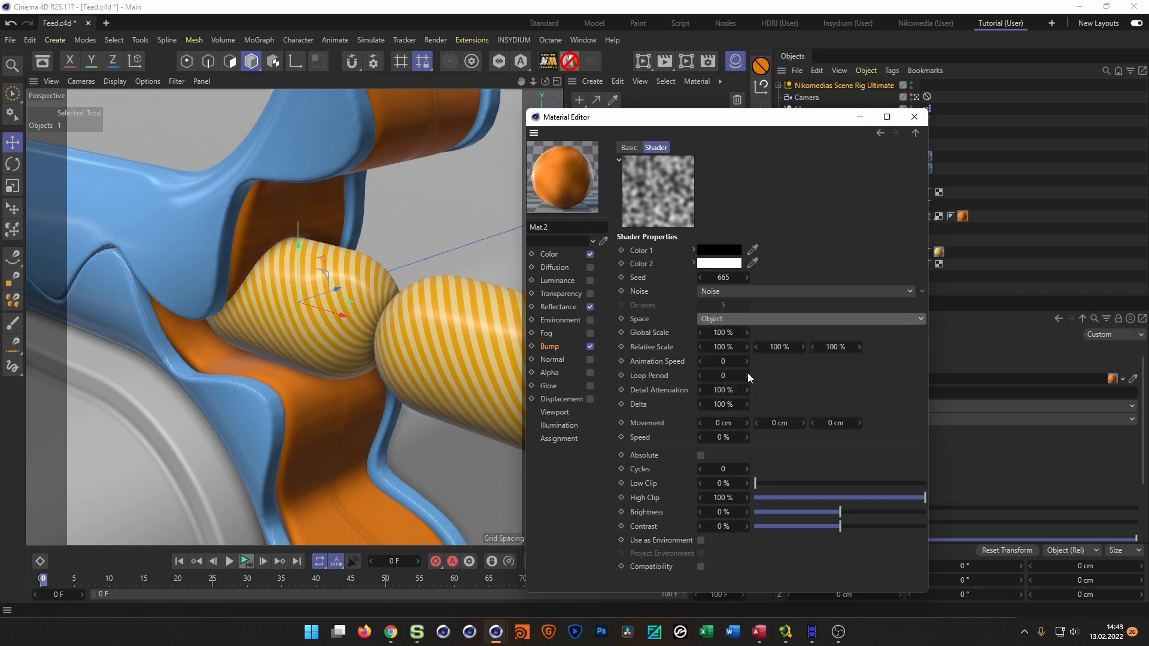
{"action": "left_click", "coordinate": [723, 333]}
{"action": "type", "text": "10"}
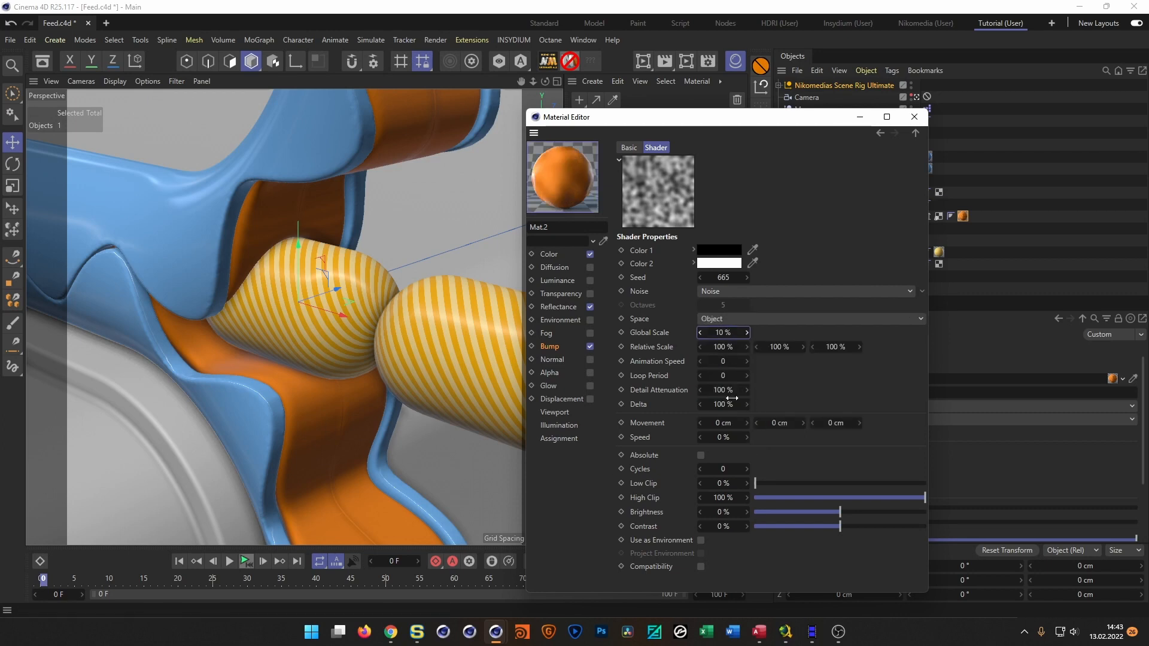
{"action": "key", "text": "Return"}
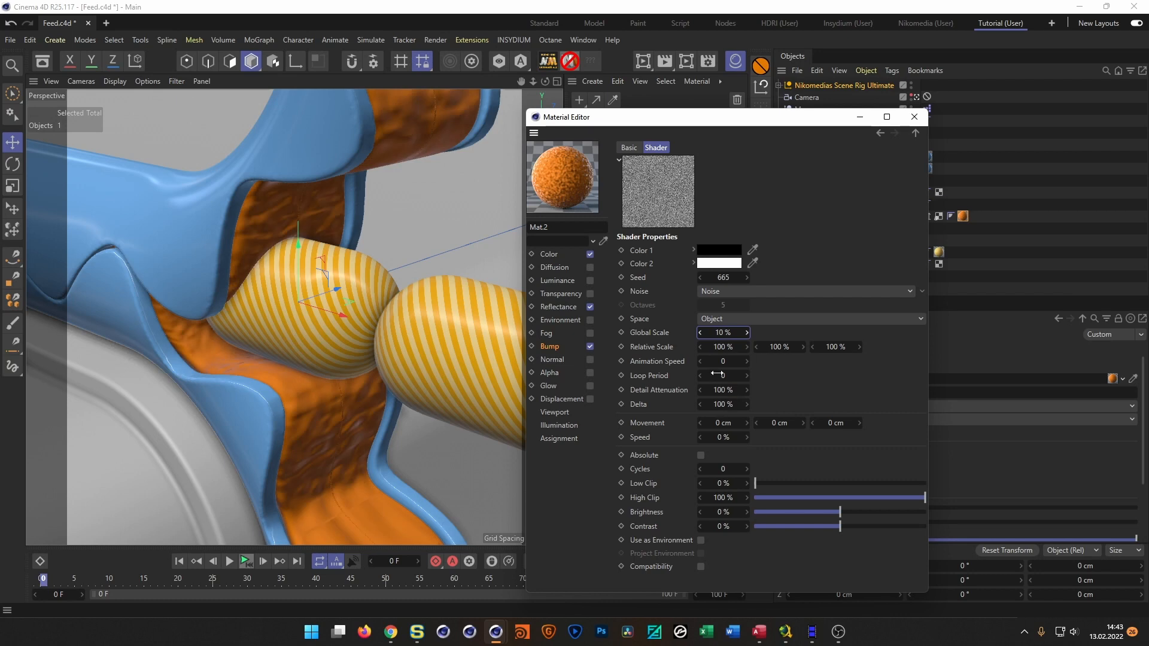
- Reduce the bump noise's global scale to 5% and darken its Color 2 to a value of 46%
{"action": "left_click", "coordinate": [727, 333]}
{"action": "type", "text": "5"}
{"action": "key", "text": "Return"}
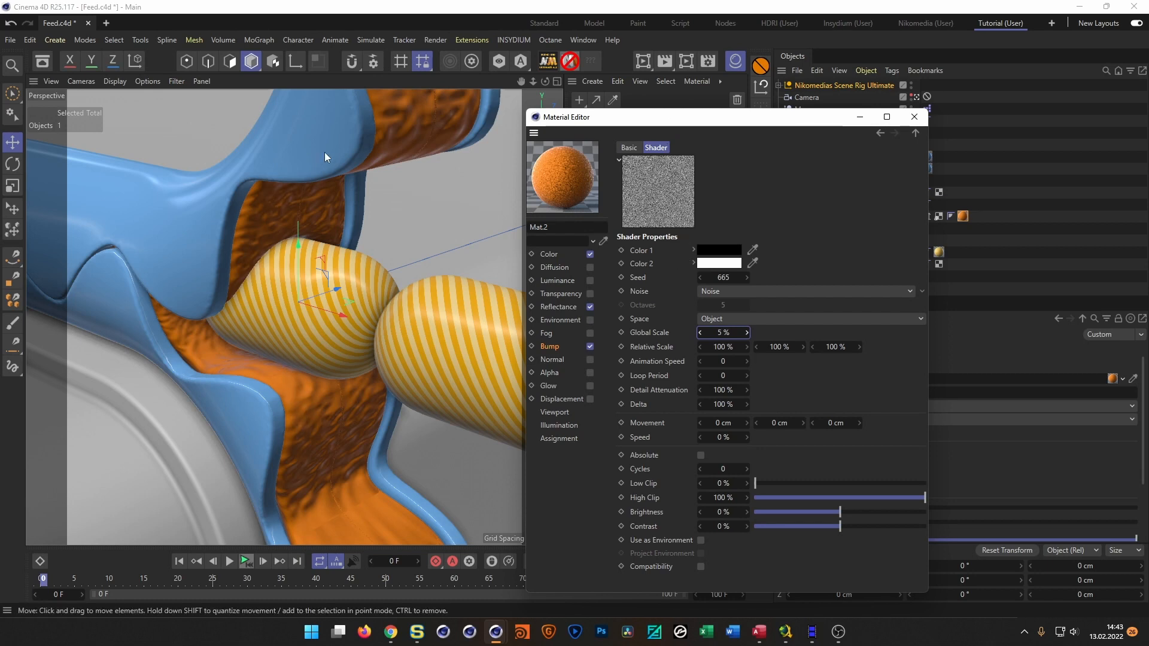
{"action": "left_click", "coordinate": [694, 264]}
{"action": "left_click", "coordinate": [886, 324]}
{"action": "left_click_drag", "start_coordinate": [881, 326], "coordinate": [831, 329]}
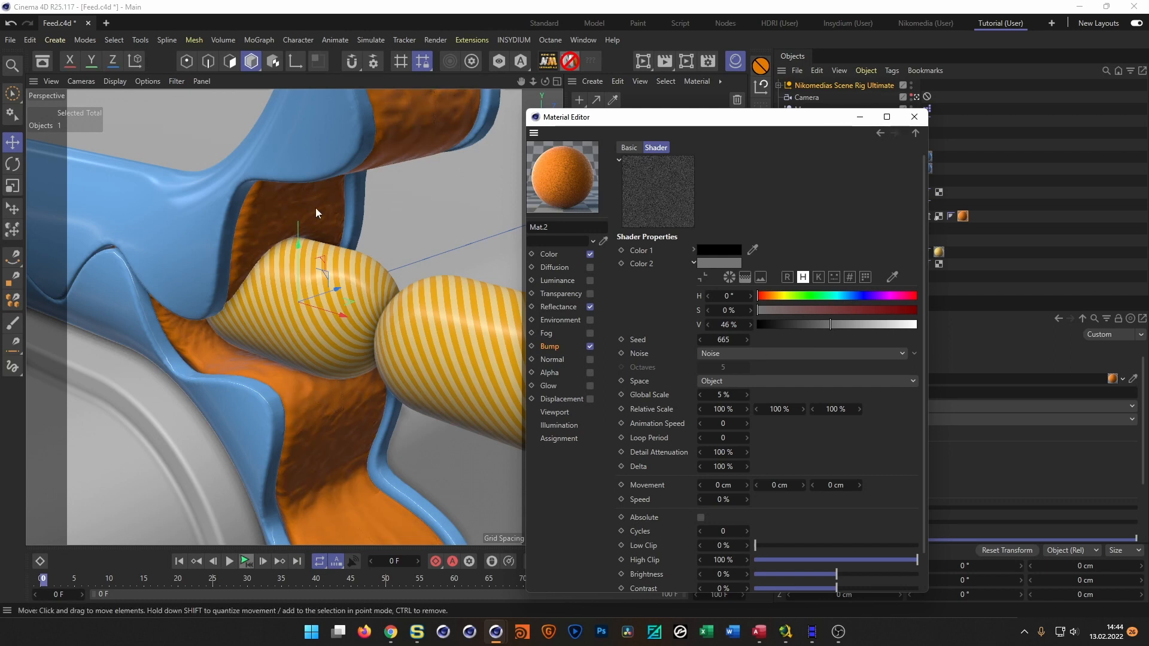
- Close the Material Editor and play the animation to check the bump on the deforming orange surface
{"action": "left_click_drag", "start_coordinate": [660, 121], "coordinate": [349, 536]}
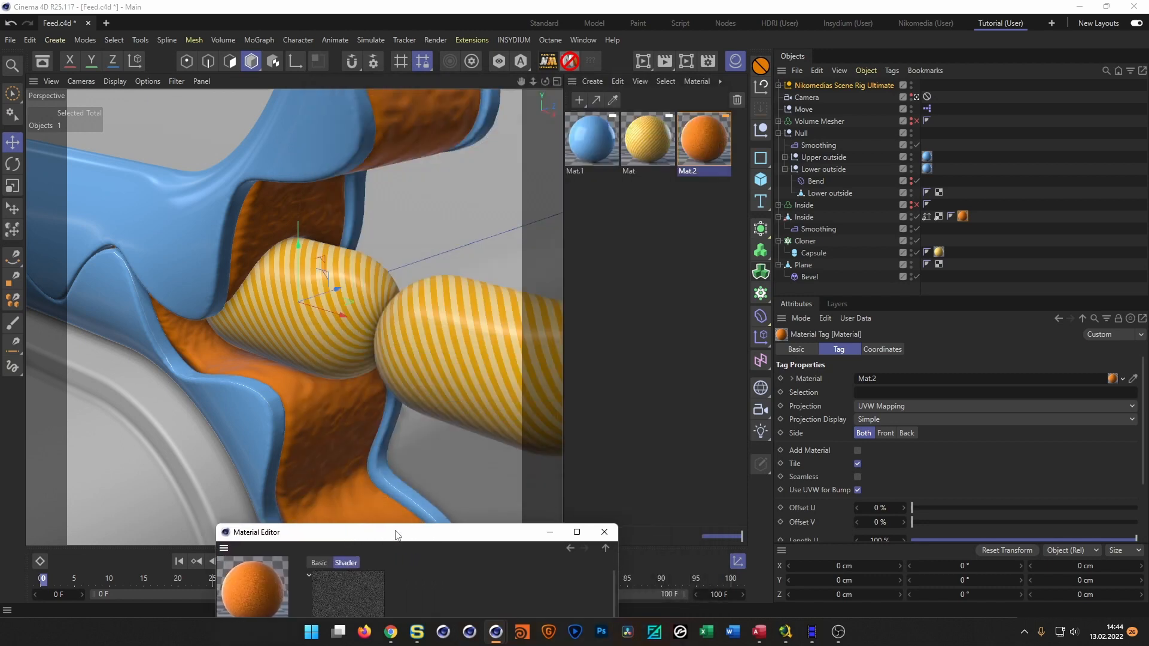
{"action": "left_click", "coordinate": [963, 217]}
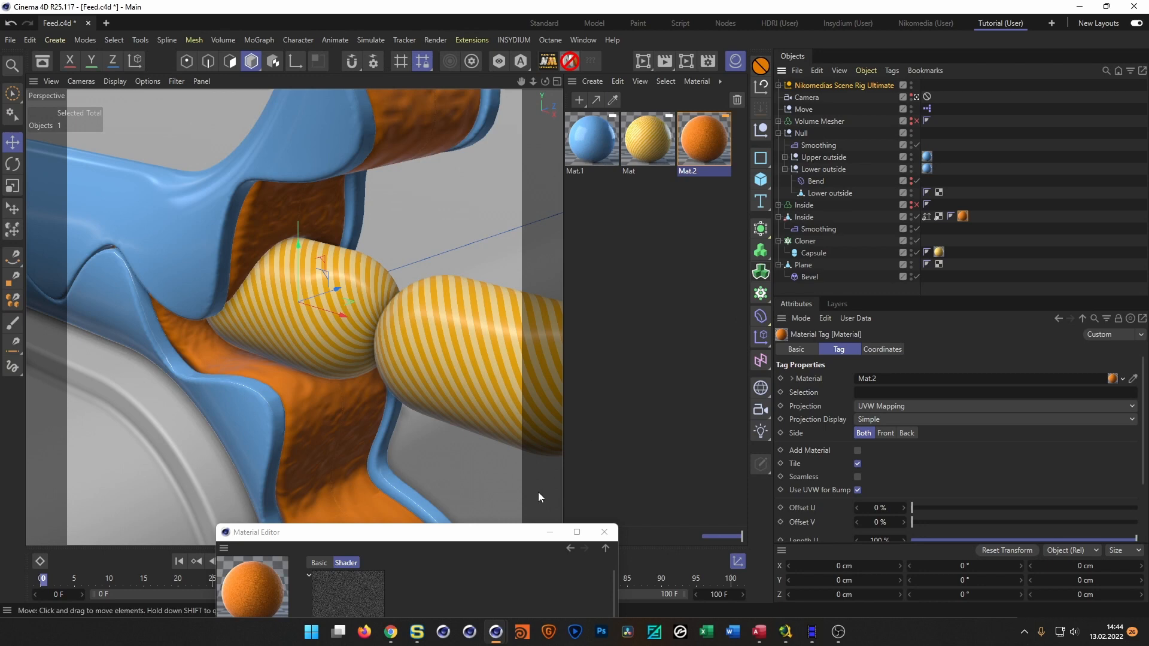
{"action": "left_click", "coordinate": [605, 532]}
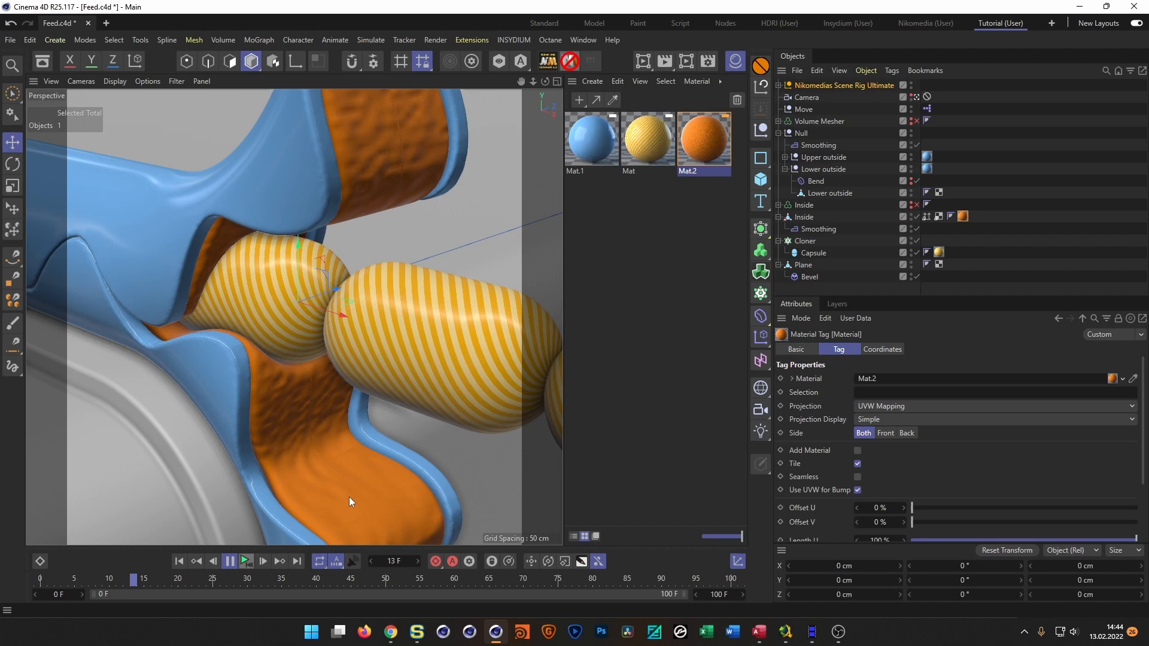
{"action": "left_click", "coordinate": [247, 561]}
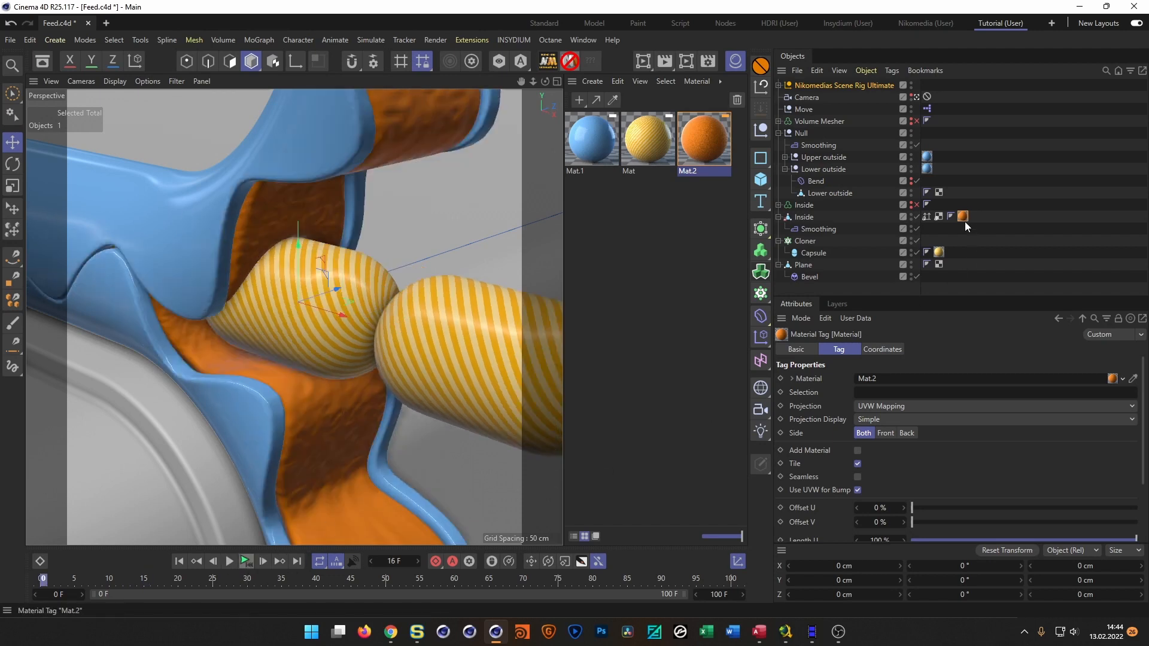
- Change the orange material tag's projection to Cubic and replay the animation to check the texture
{"action": "left_click", "coordinate": [892, 406]}
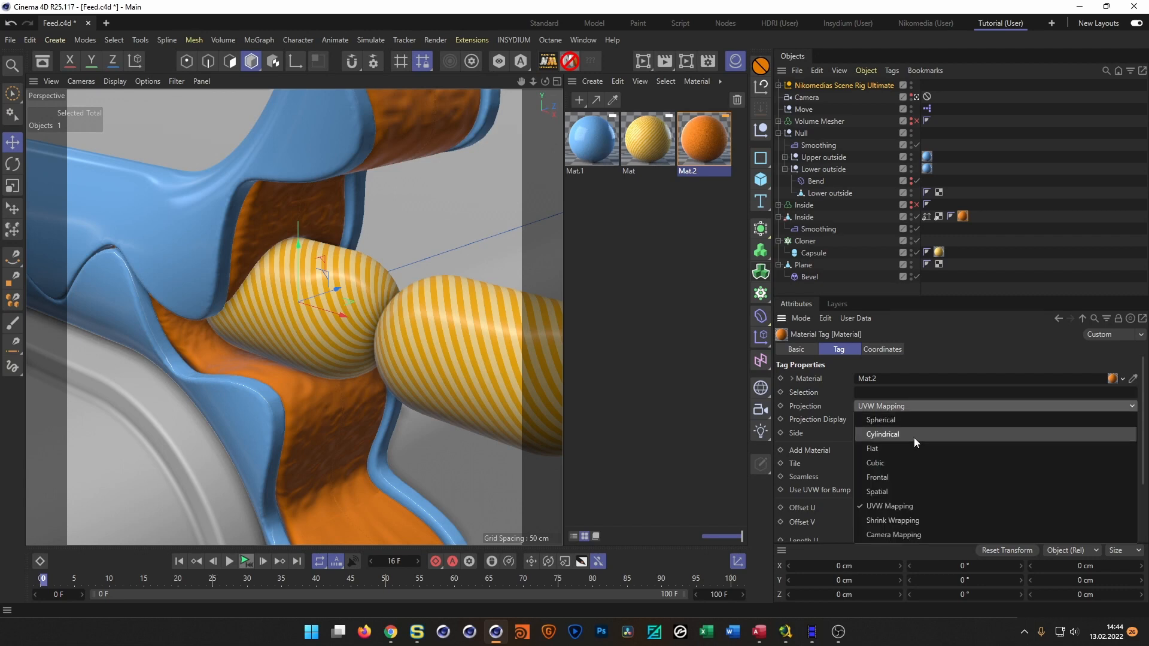
{"action": "left_click", "coordinate": [914, 464]}
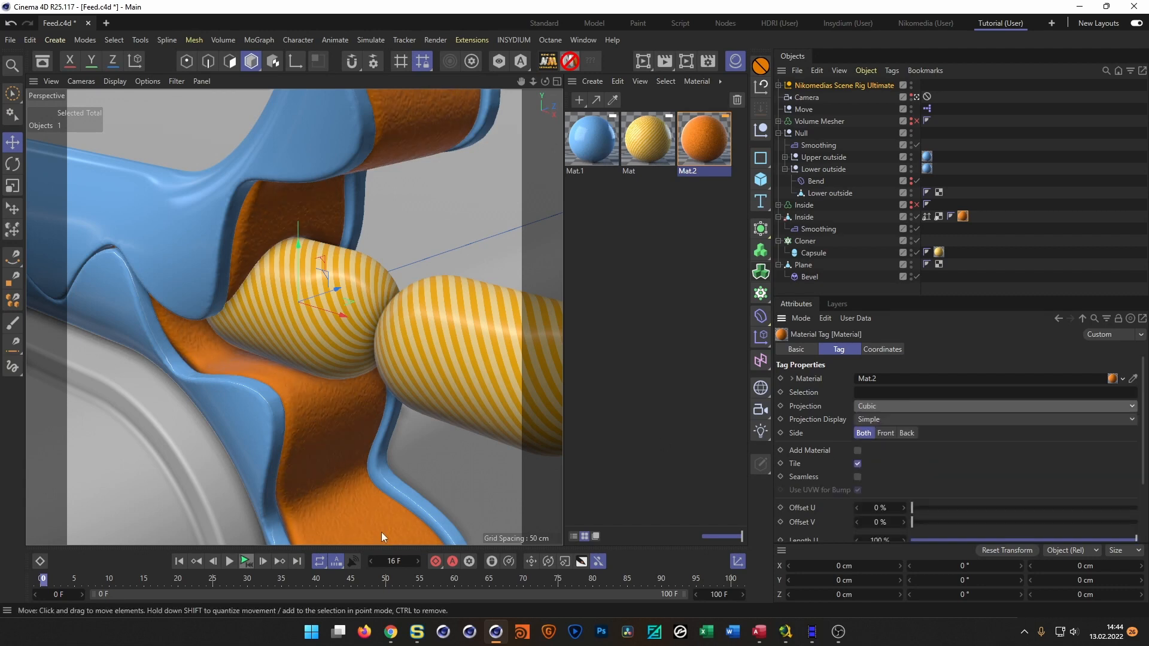
{"action": "left_click", "coordinate": [244, 562]}
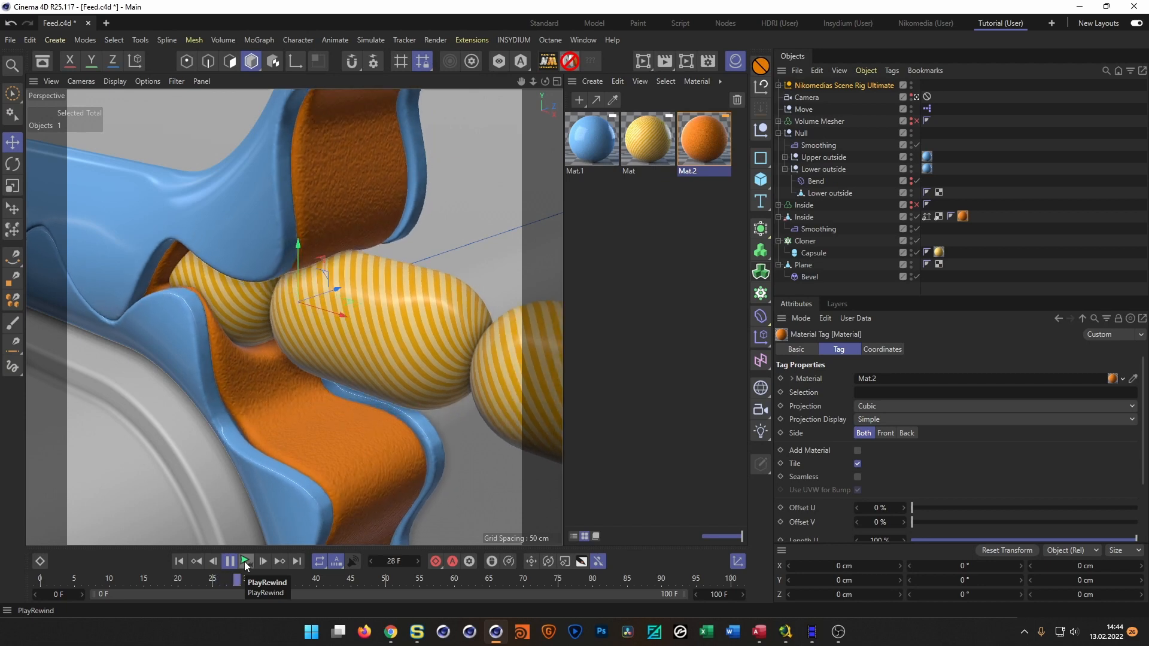
{"action": "left_click", "coordinate": [245, 561]}
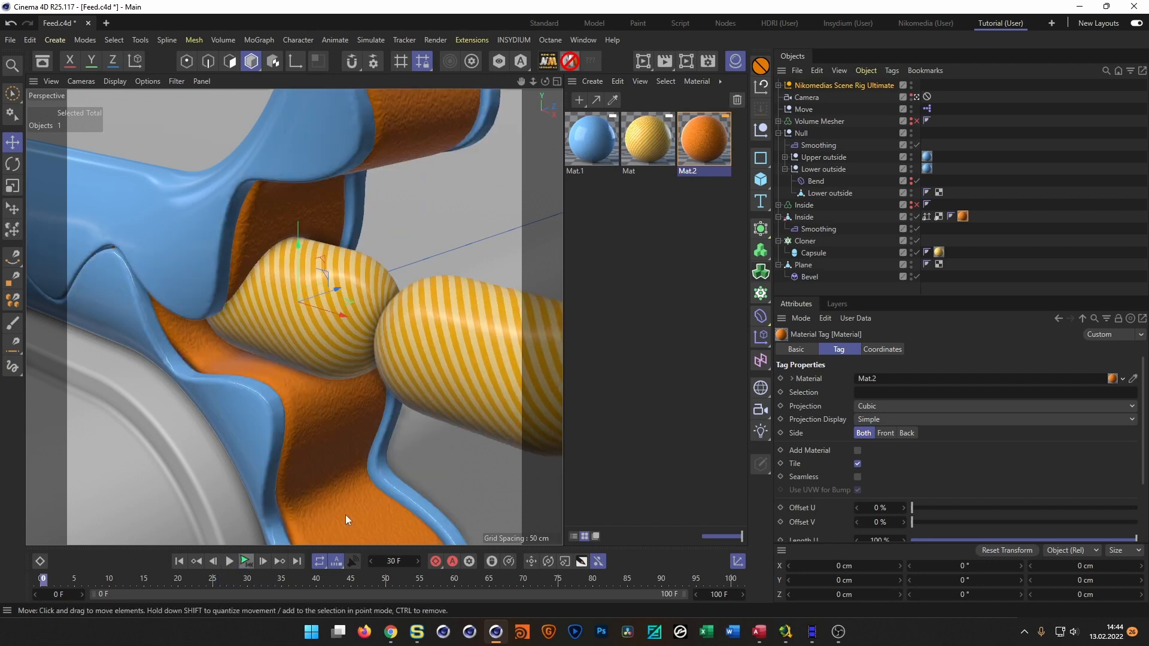
- Add a Pin Material tag to the orange Inside object and replay the animation to check the texture
{"action": "left_click", "coordinate": [795, 216]}
{"action": "right_click", "coordinate": [801, 216]}
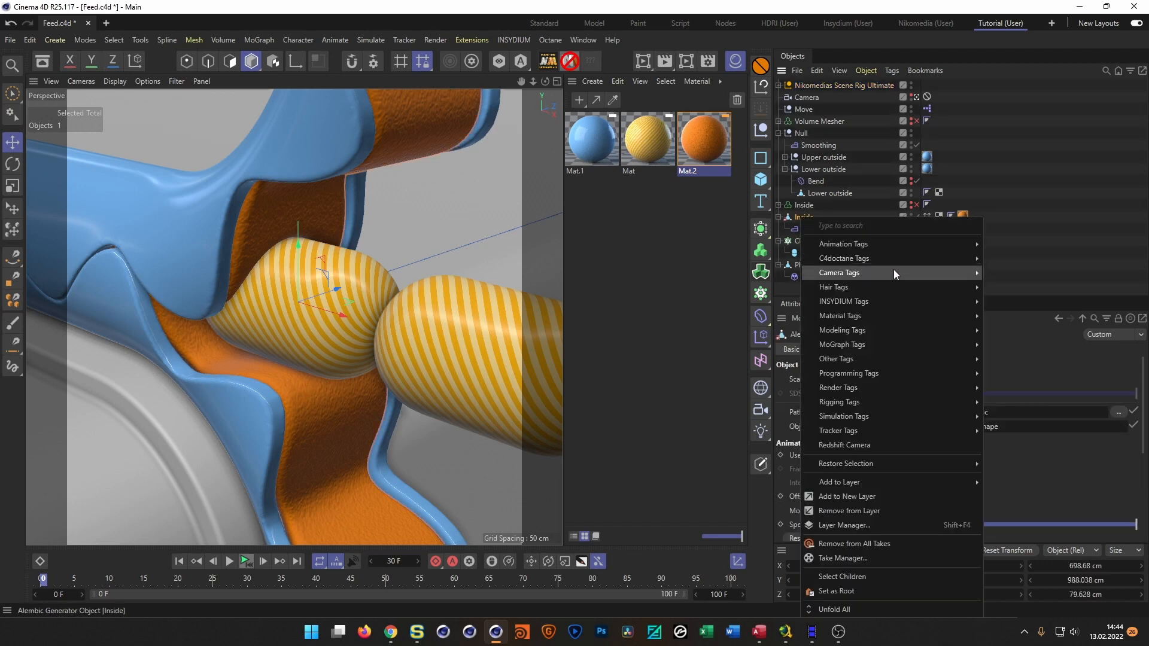
{"action": "mouse_move", "coordinate": [884, 316]}
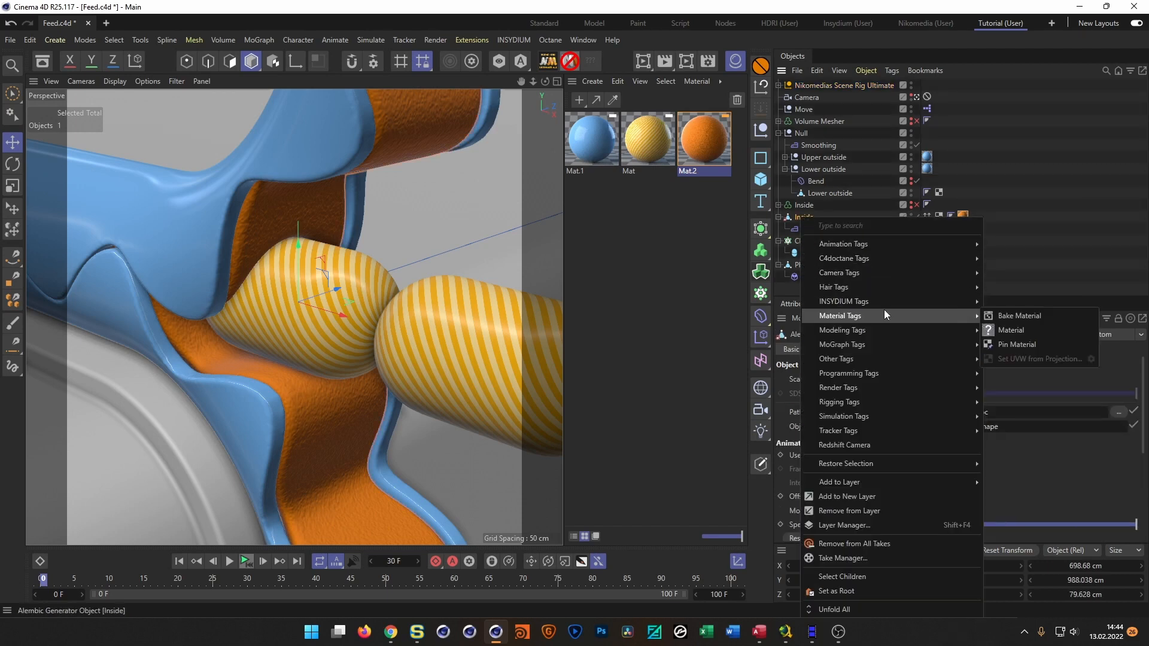
{"action": "left_click", "coordinate": [1025, 344]}
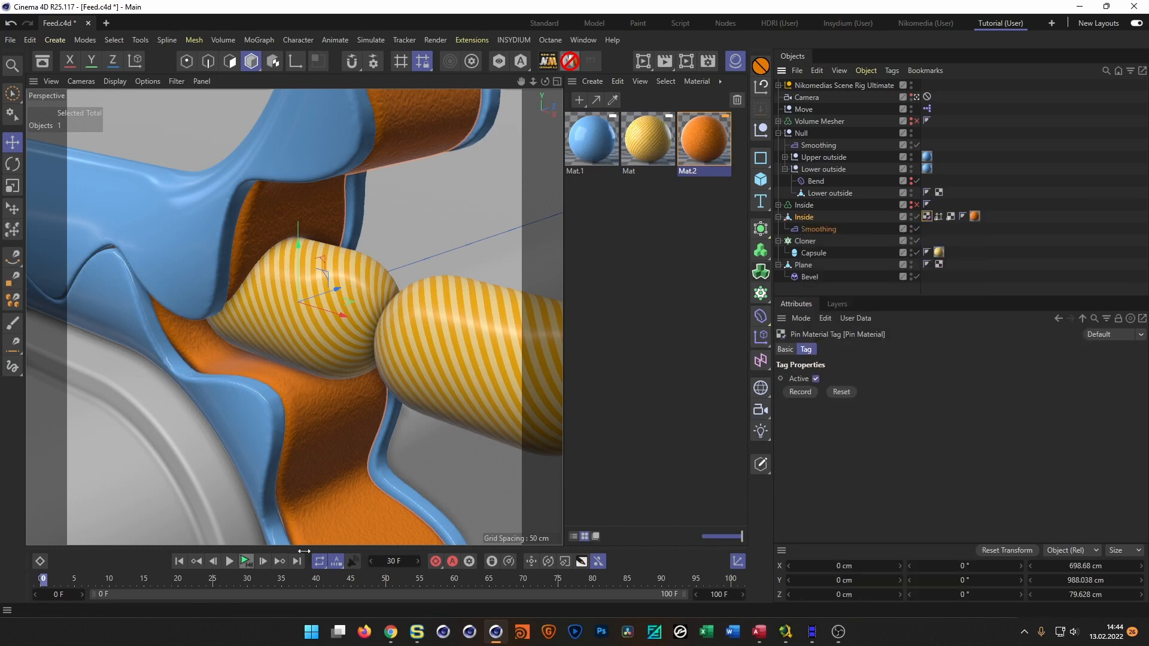
{"action": "left_click", "coordinate": [245, 562]}
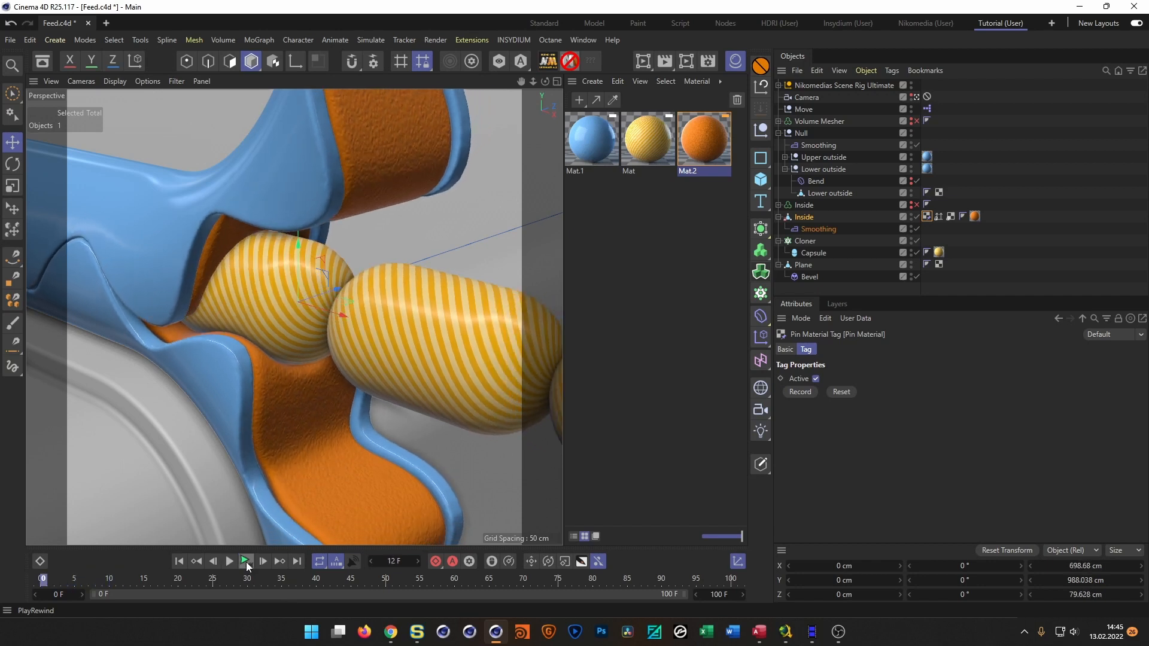
{"action": "left_click", "coordinate": [245, 562]}
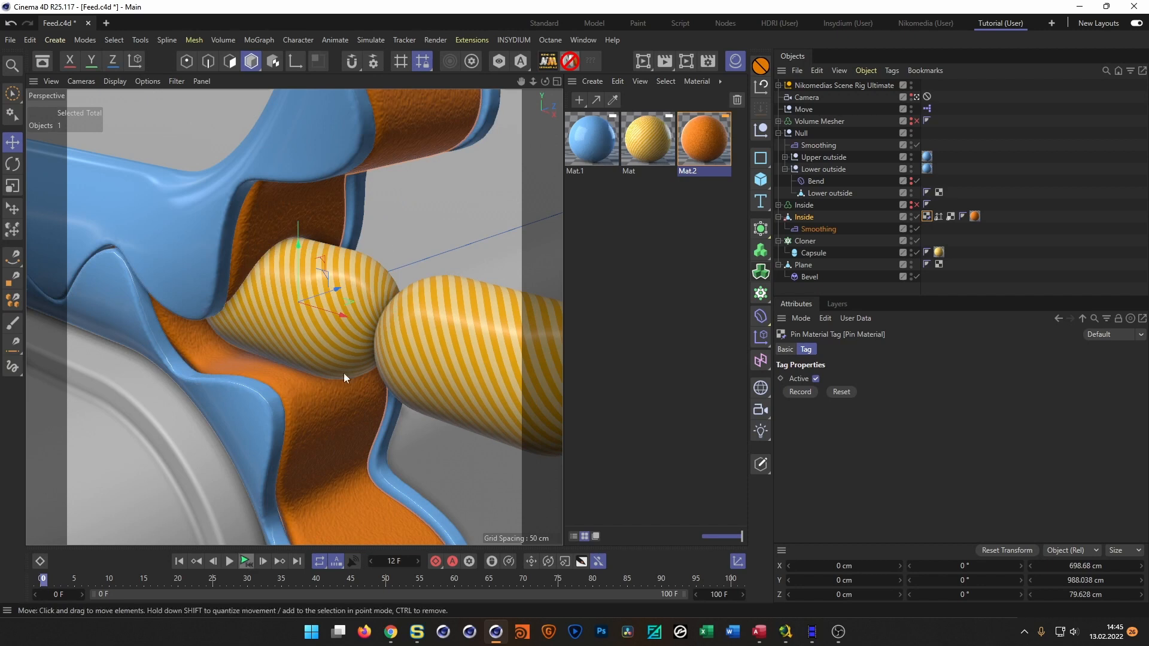
- Review the Global Illumination render settings and start an interactive region render in the viewport
{"action": "left_click", "coordinate": [708, 61]}
{"action": "left_click_drag", "start_coordinate": [795, 57], "coordinate": [425, 135]}
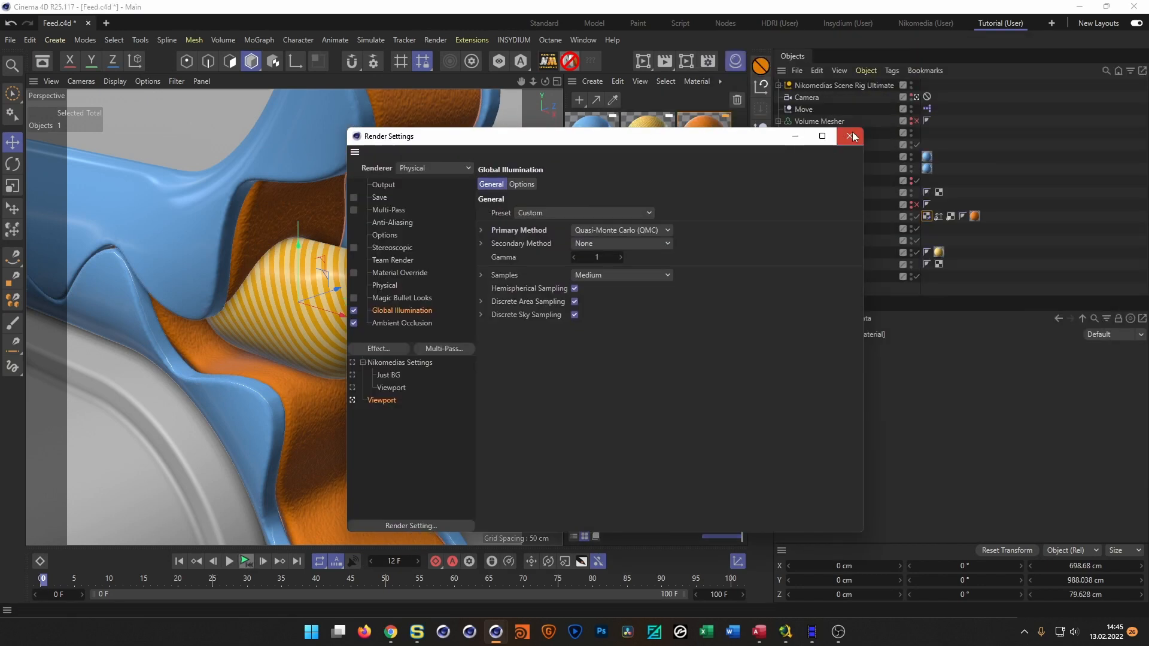
{"action": "left_click", "coordinate": [747, 134]}
{"action": "key", "text": "alt+r"}
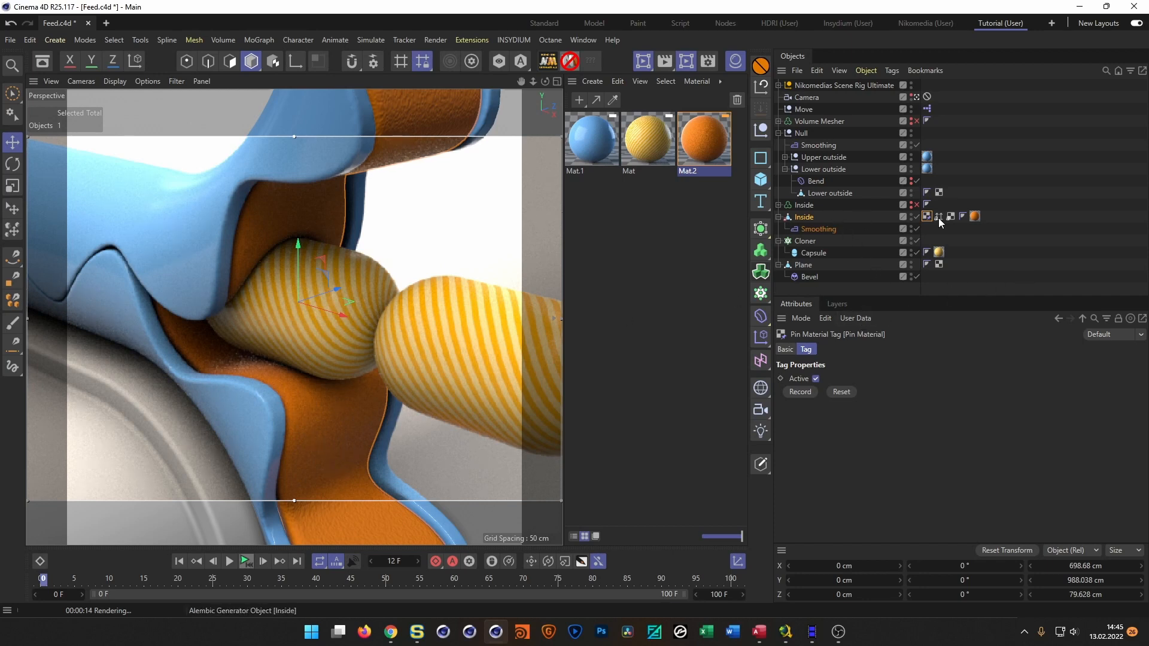
- Set Length U and Length V of the orange material tag to 50% and turn off the interactive region render
{"action": "left_click", "coordinate": [975, 217]}
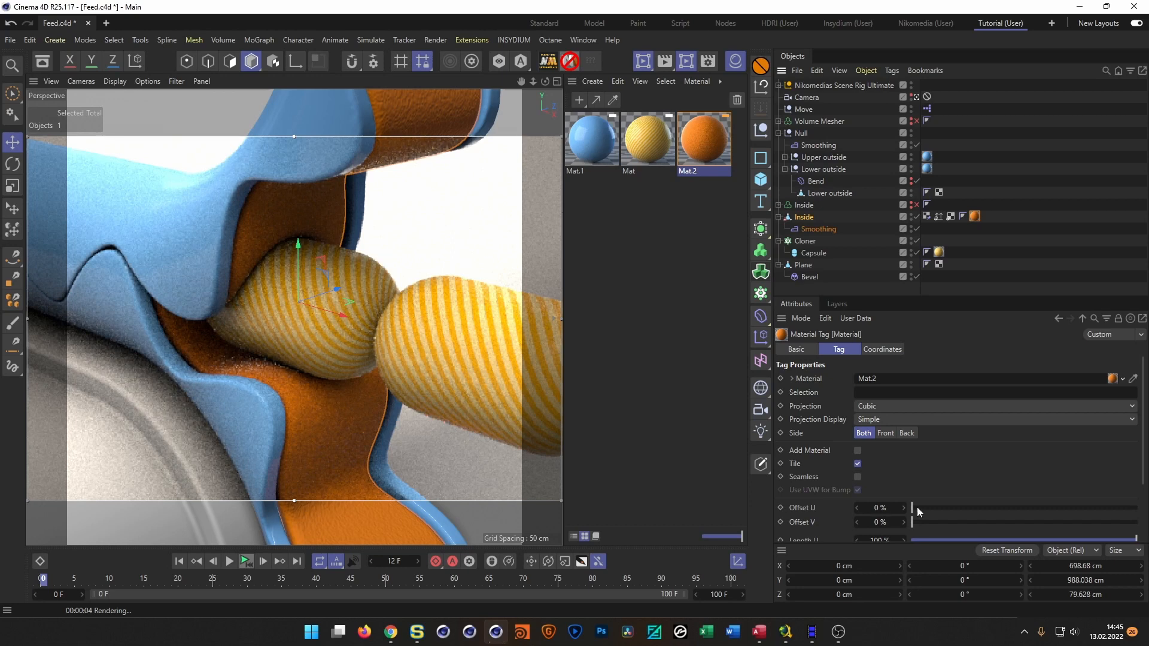
{"action": "left_click_drag", "start_coordinate": [952, 297], "coordinate": [957, 211]}
{"action": "left_click", "coordinate": [877, 457]}
{"action": "type", "text": "50"}
{"action": "key", "text": "Tab"}
{"action": "type", "text": "50"}
{"action": "key", "text": "Return"}
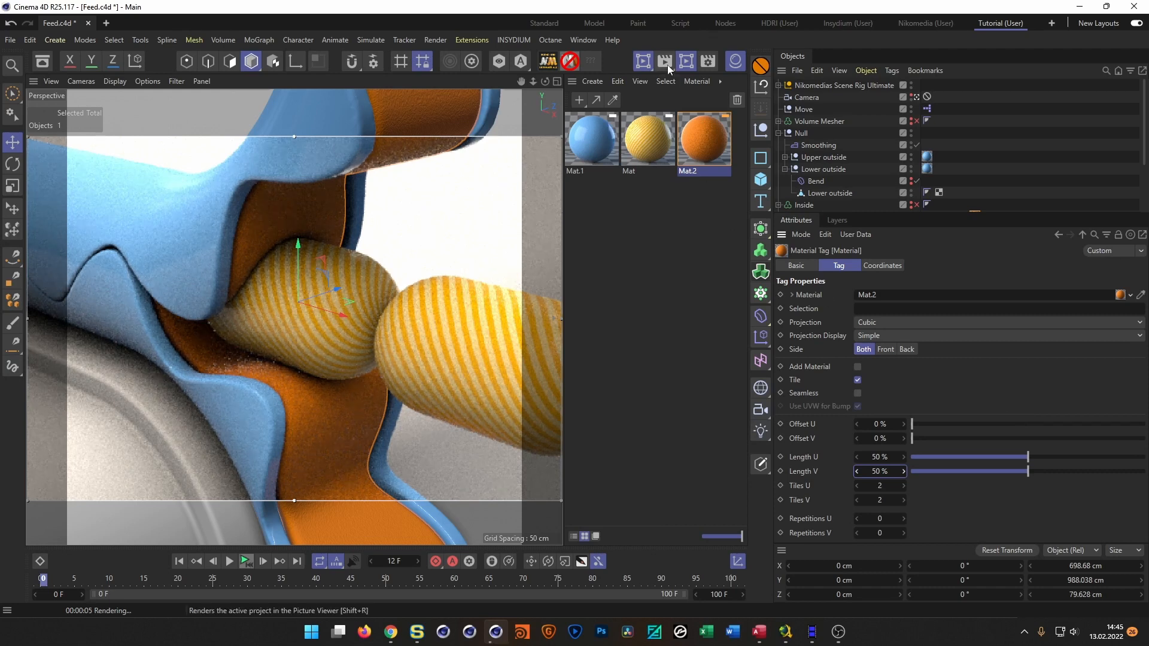
{"action": "left_click", "coordinate": [649, 59]}
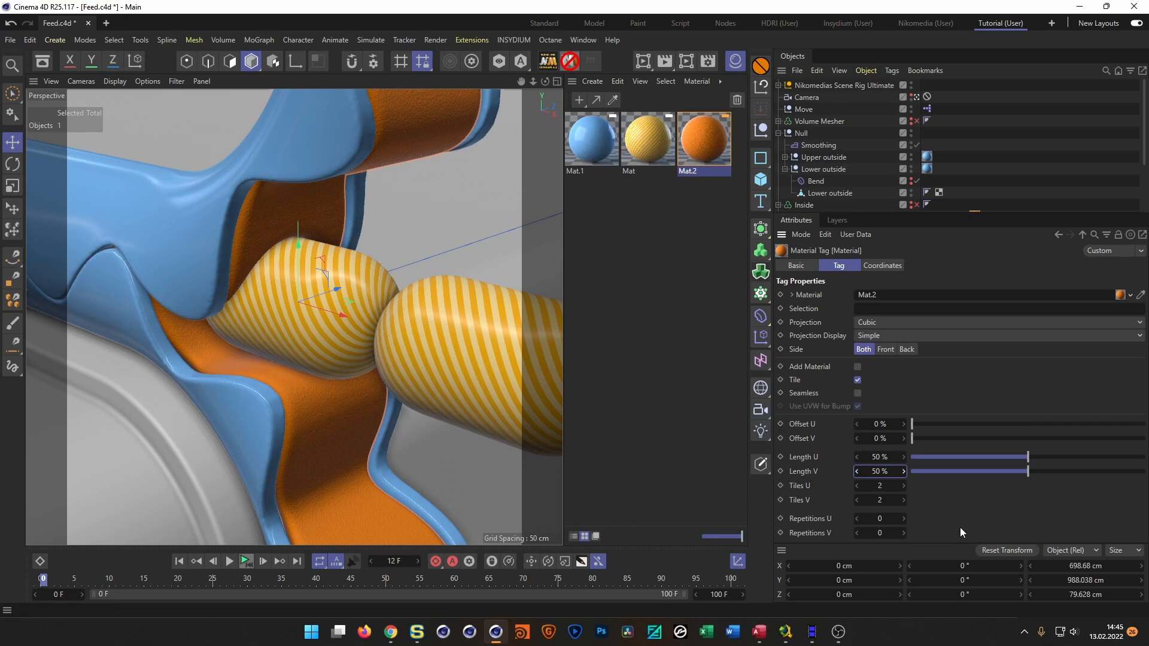
- Set Length U and Length V of the orange material tag to 25% and save the project
{"action": "left_click", "coordinate": [885, 458]}
{"action": "type", "text": "25"}
{"action": "key", "text": "Tab"}
{"action": "type", "text": "25"}
{"action": "key", "text": "Return"}
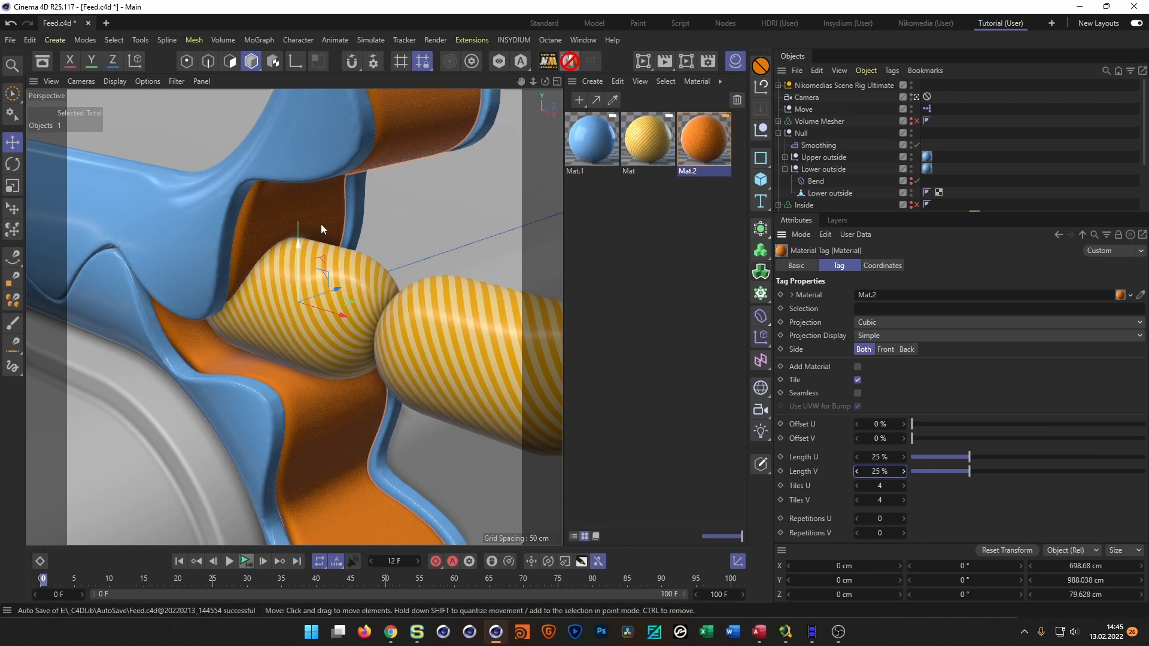
{"action": "key", "text": "ctrl+s"}
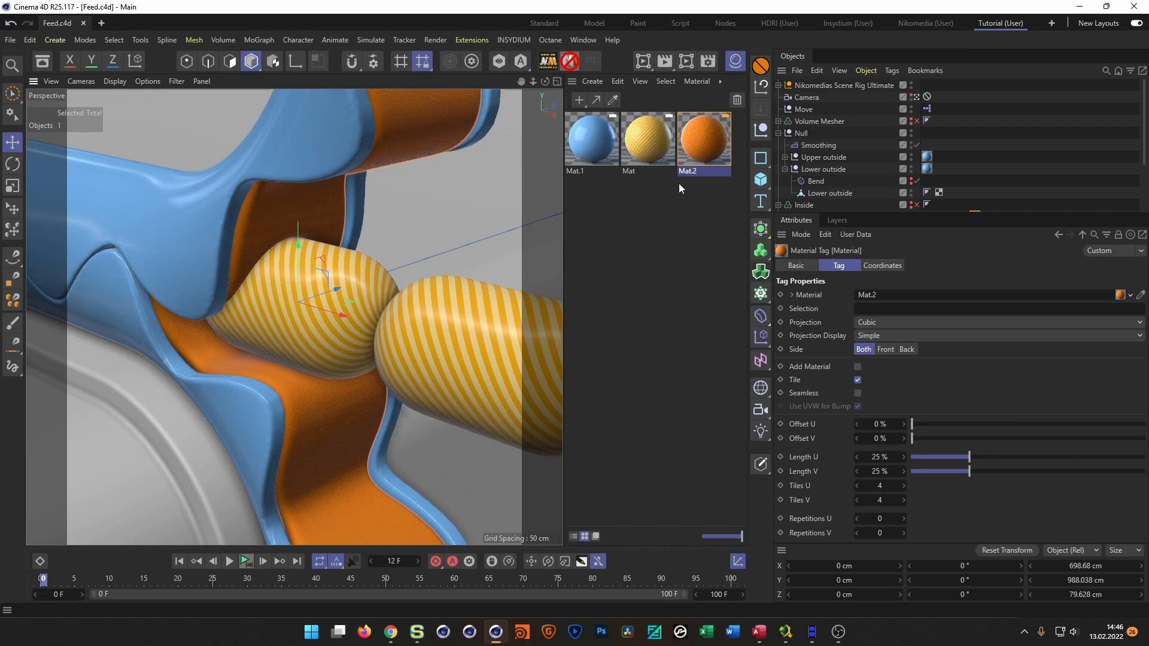
- Duplicate the blue Mat.1 material and recolor the copy light gray with 0% saturation and 87% value
{"action": "left_click_drag", "start_coordinate": [602, 141], "coordinate": [606, 274], "text": "ctrl"}
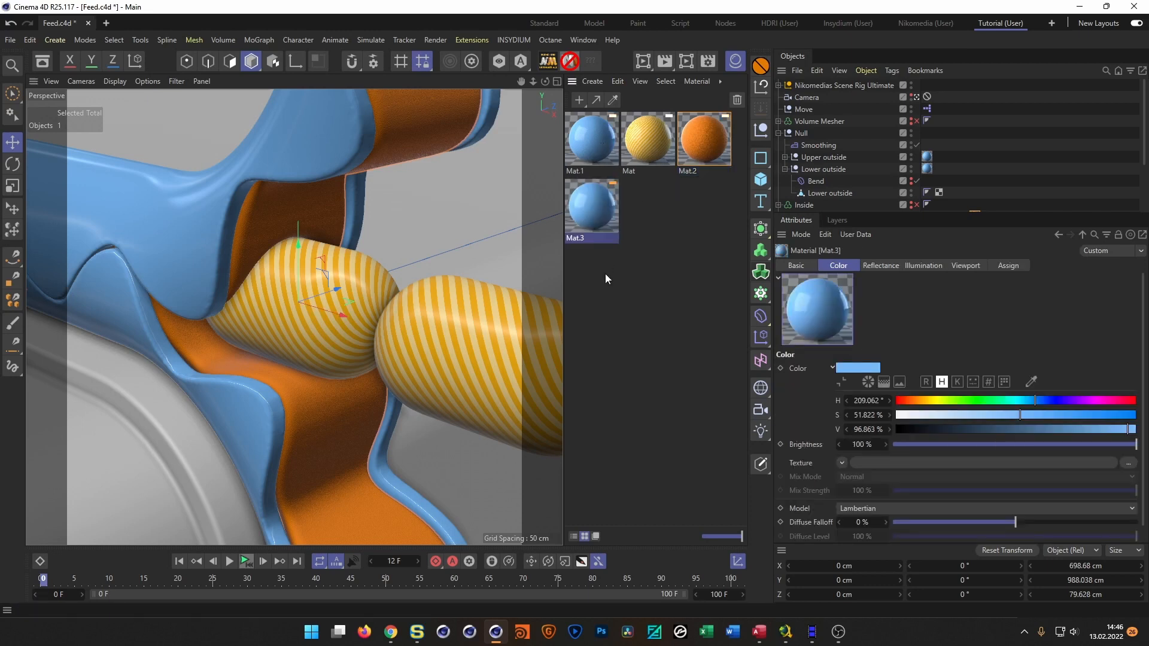
{"action": "double_click", "coordinate": [599, 214]}
{"action": "left_click", "coordinate": [650, 338]}
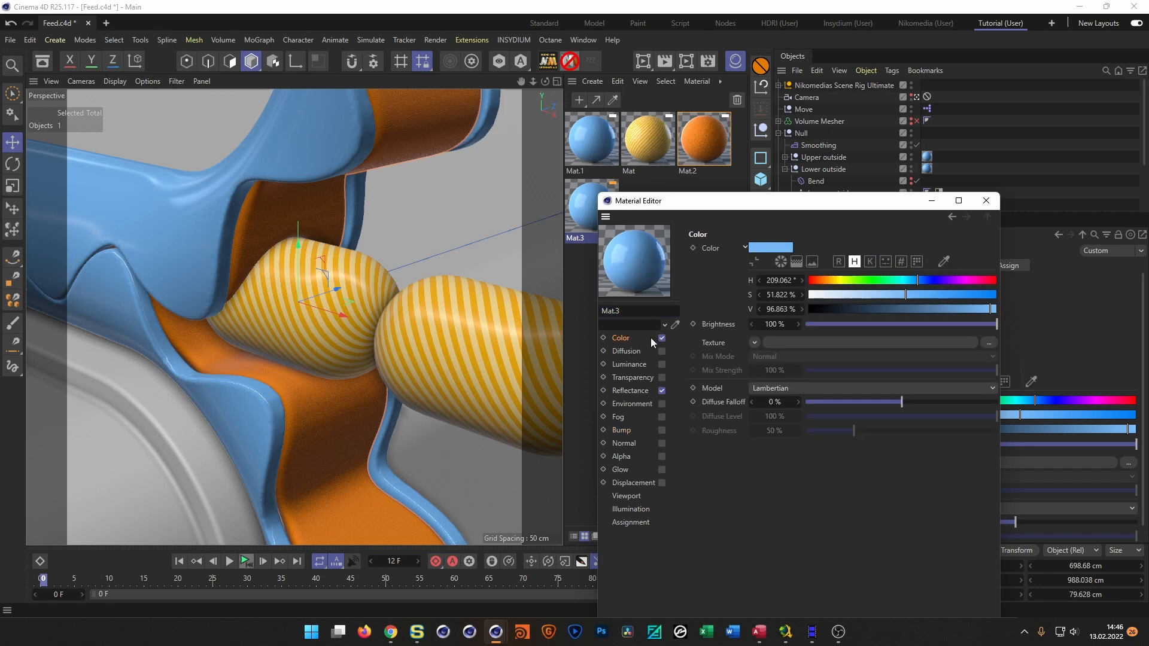
{"action": "left_click_drag", "start_coordinate": [857, 301], "coordinate": [755, 308]}
{"action": "left_click_drag", "start_coordinate": [985, 309], "coordinate": [971, 312]}
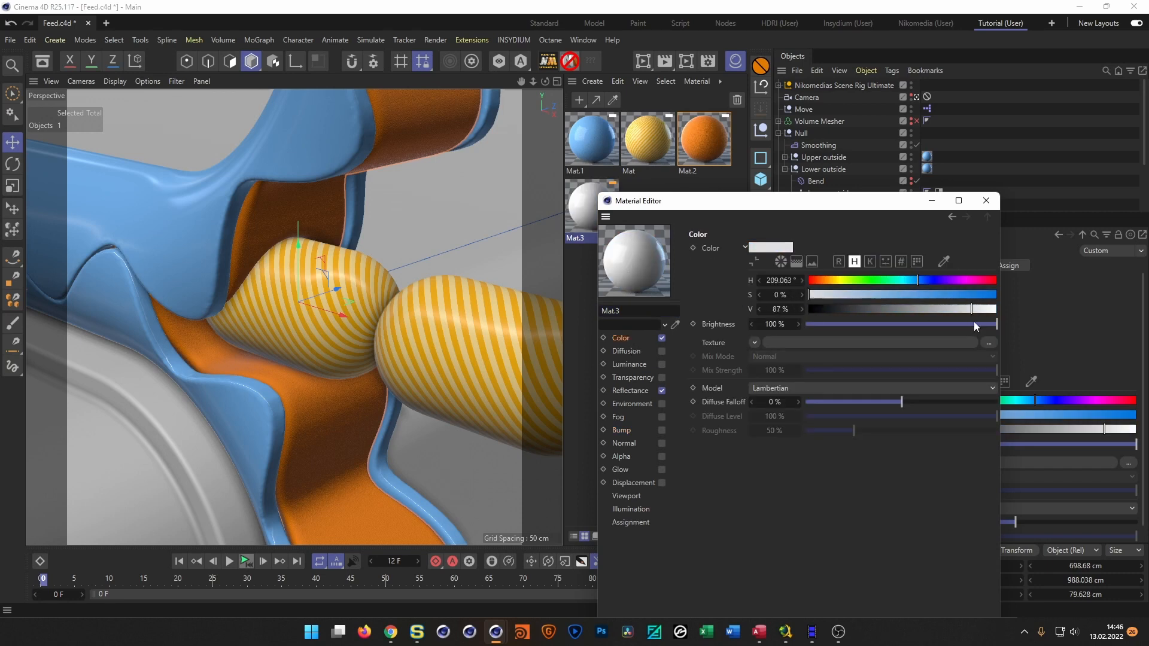
- Assign the light gray Mat.3 material to the Plane object
{"action": "left_click_drag", "start_coordinate": [874, 201], "coordinate": [387, 97]}
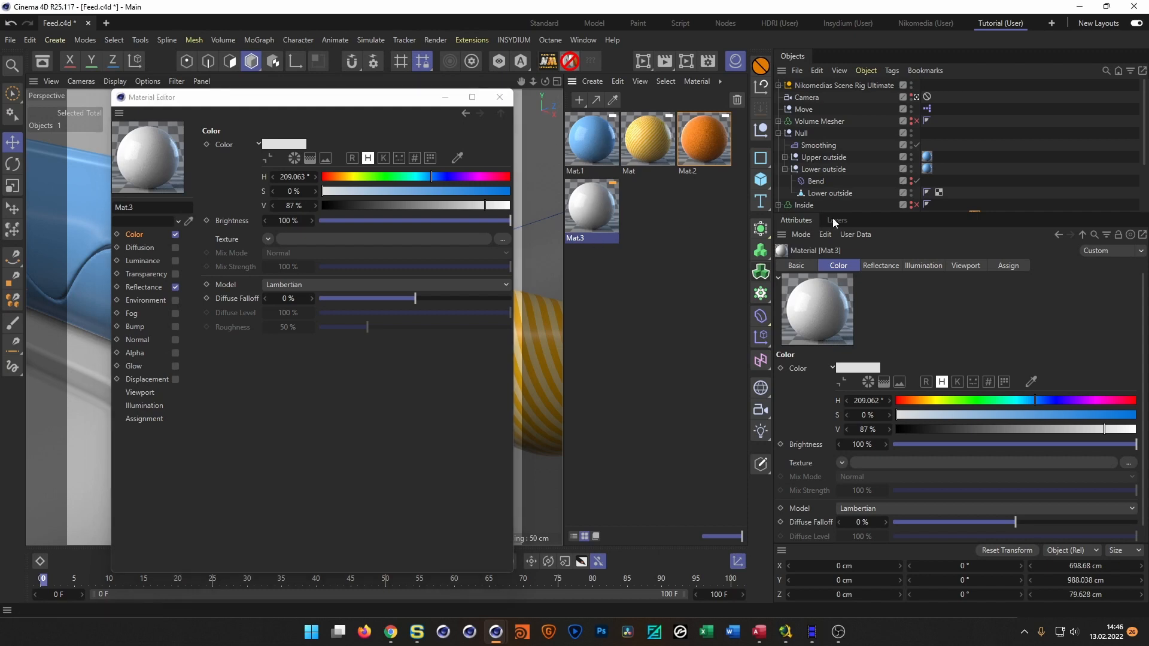
{"action": "left_click_drag", "start_coordinate": [879, 213], "coordinate": [838, 352]}
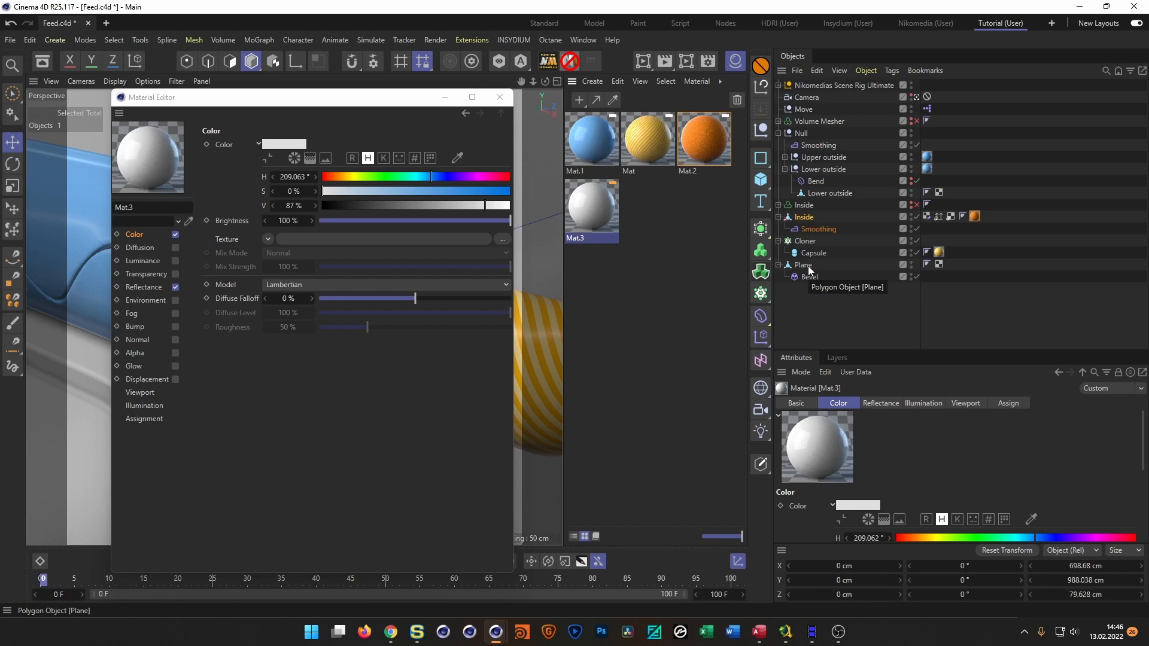
{"action": "left_click", "coordinate": [809, 265]}
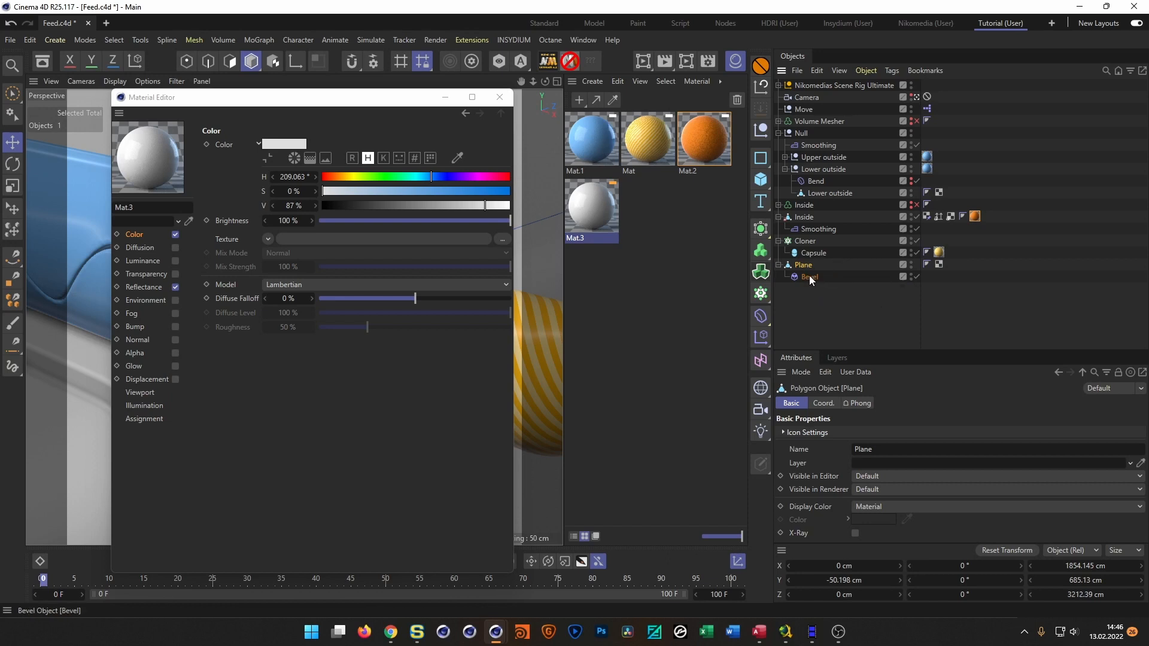
{"action": "left_click_drag", "start_coordinate": [569, 207], "coordinate": [805, 282]}
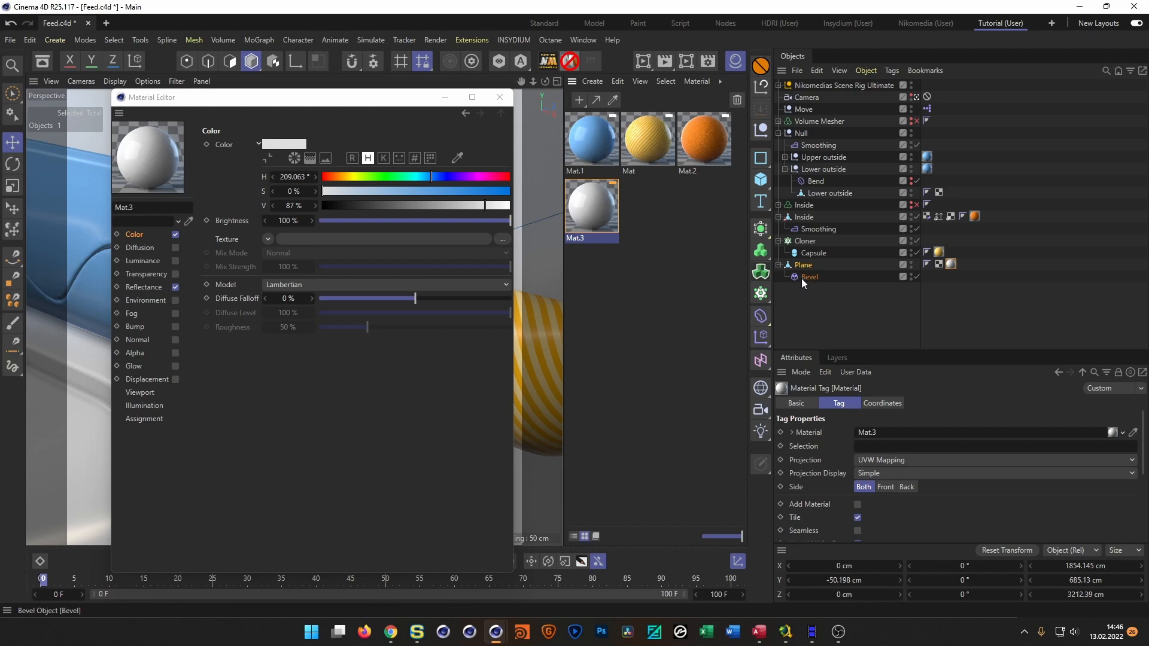
- Set the reflectance Roughness of Mat.3 to 30%
{"action": "left_click_drag", "start_coordinate": [395, 100], "coordinate": [796, 130]}
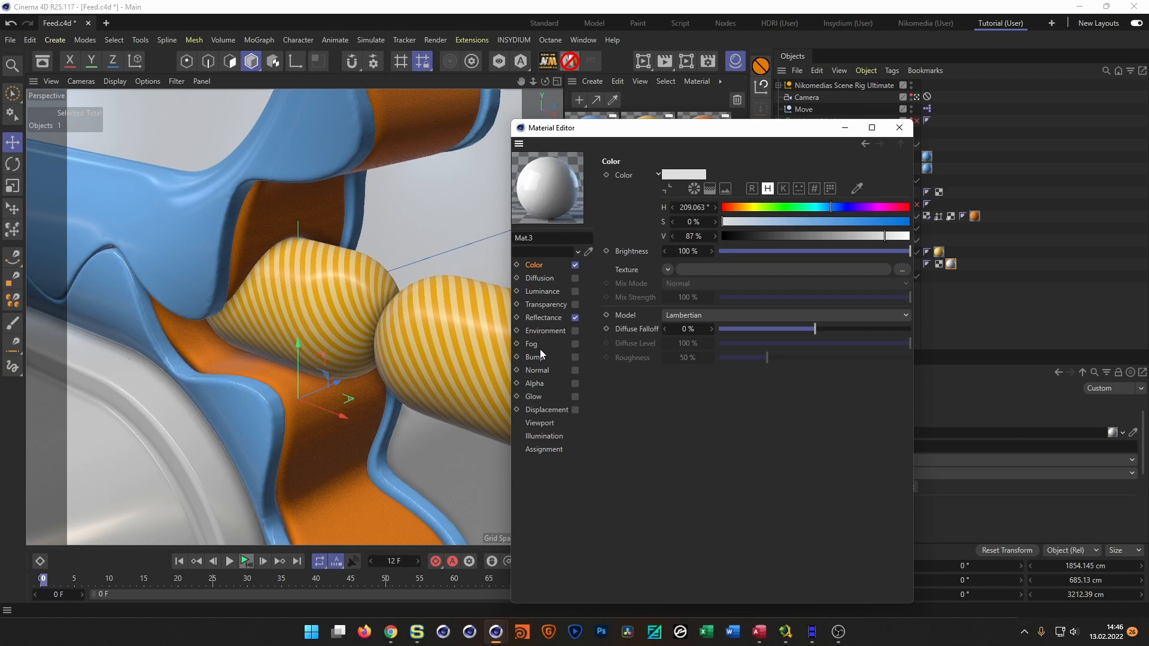
{"action": "left_click", "coordinate": [543, 316]}
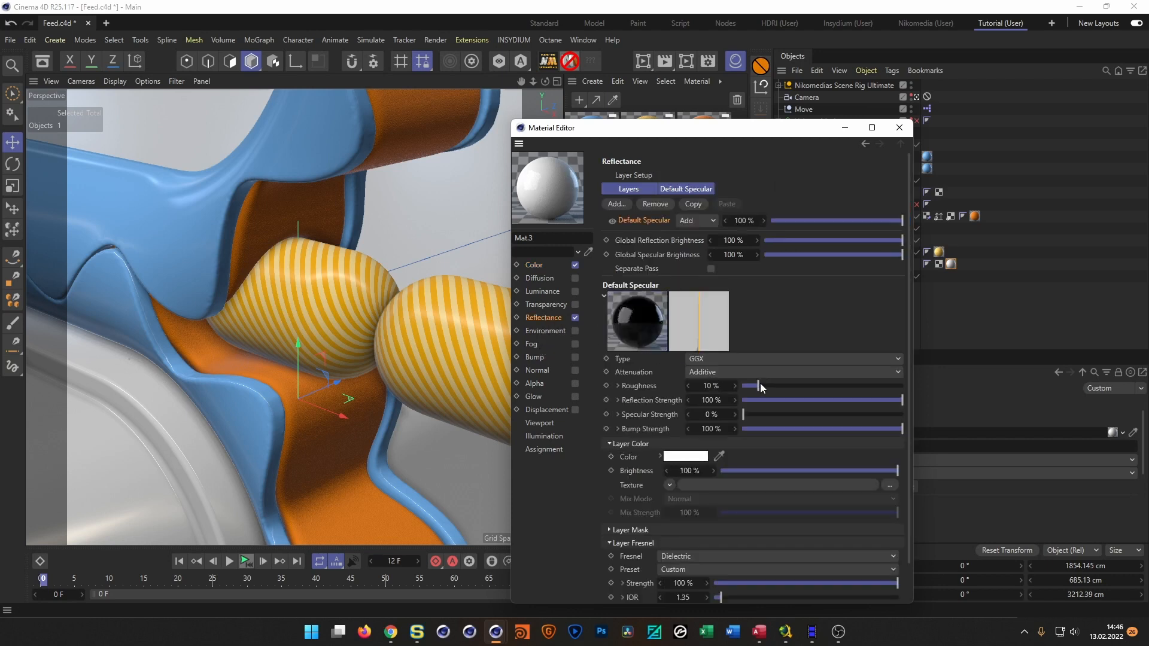
{"action": "left_click_drag", "start_coordinate": [786, 388], "coordinate": [792, 386]}
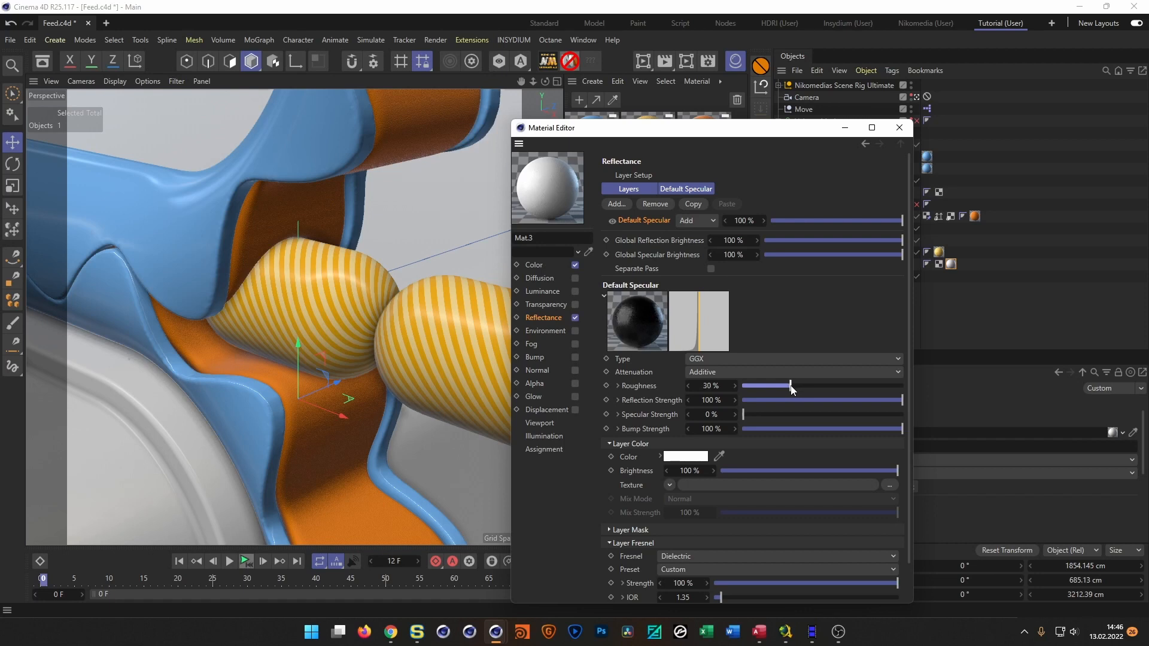
{"action": "left_click_drag", "start_coordinate": [759, 129], "coordinate": [974, 94]}
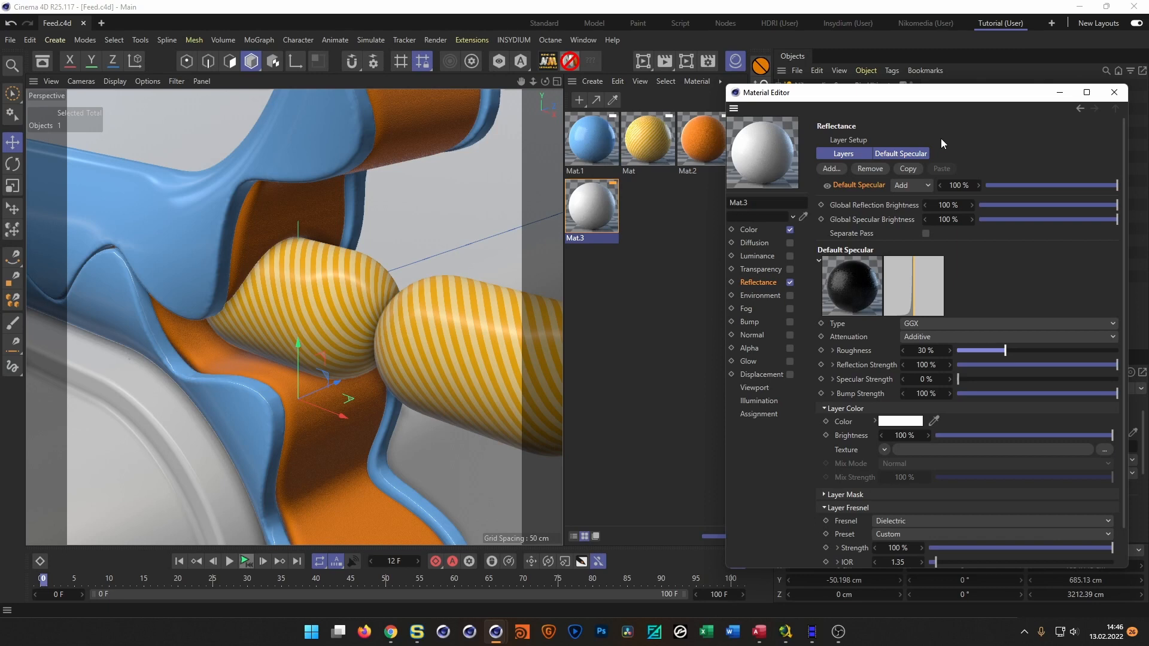
- Open the Asset Browser and look through the My Misc Things and Materials categories for a surface texture
{"action": "left_click", "coordinate": [49, 58]}
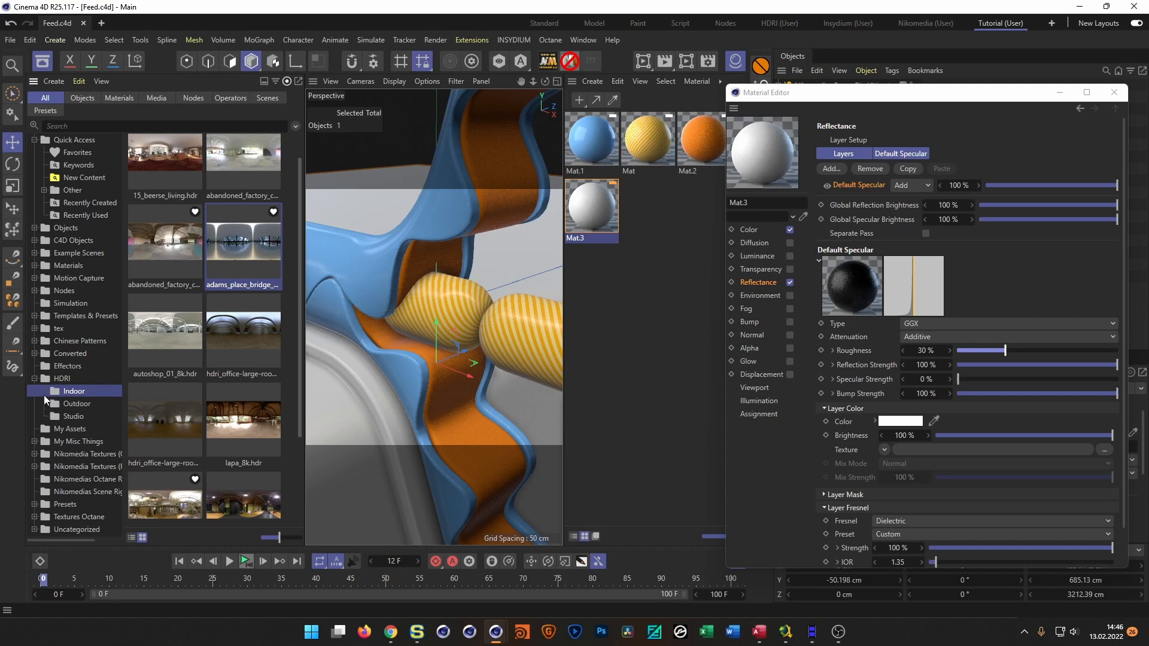
{"action": "left_click", "coordinate": [34, 379]}
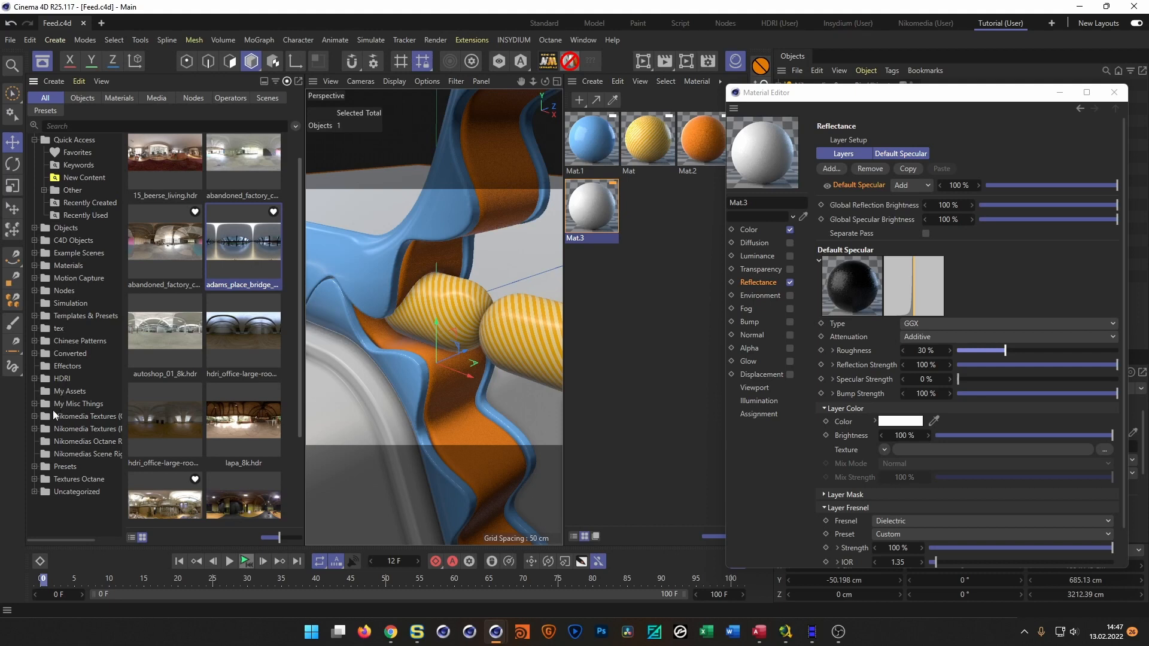
{"action": "left_click", "coordinate": [34, 404]}
{"action": "left_click", "coordinate": [34, 405]}
{"action": "left_click", "coordinate": [34, 265]}
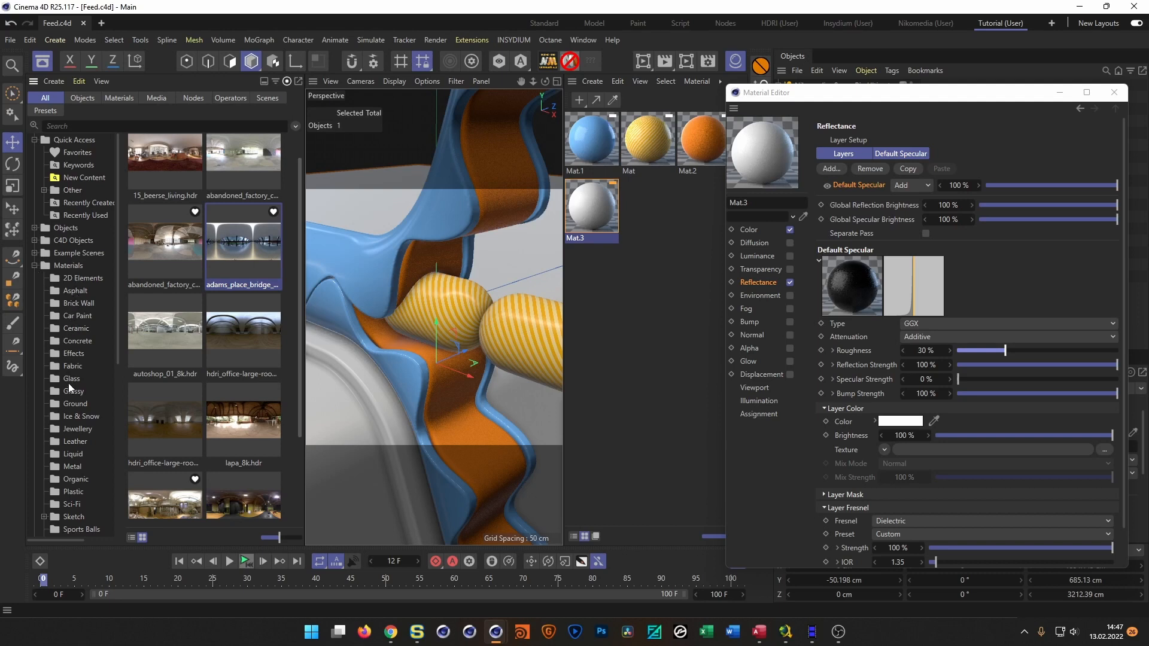
{"action": "left_click", "coordinate": [34, 266]}
- Search the Asset Browser for "imperf" to find surface imperfection images
{"action": "left_click", "coordinate": [127, 124]}
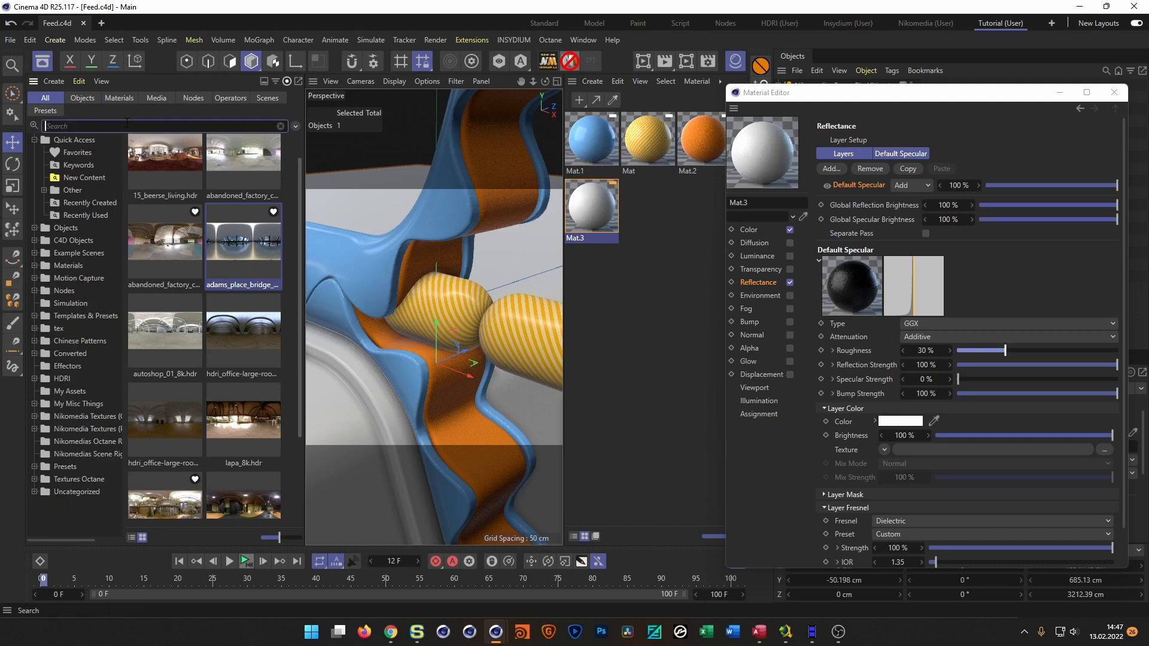
{"action": "type", "text": "imperf"}
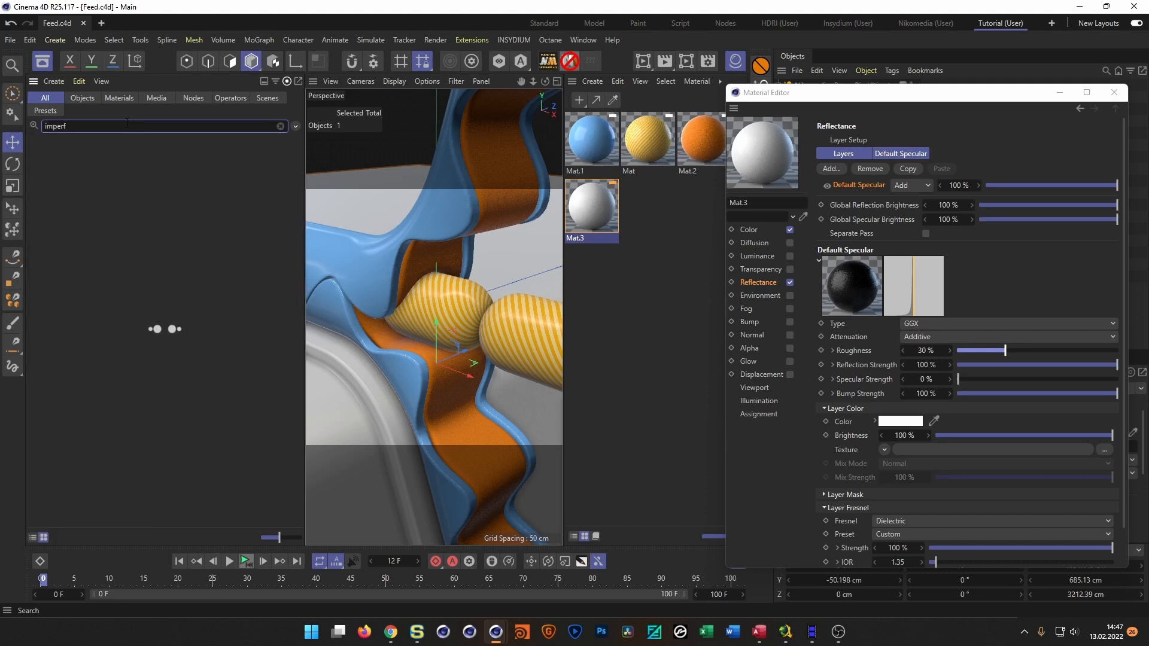
{"action": "key", "text": "BackSpace"}
{"action": "type", "text": "f"}
{"action": "key", "text": "BackSpace"}
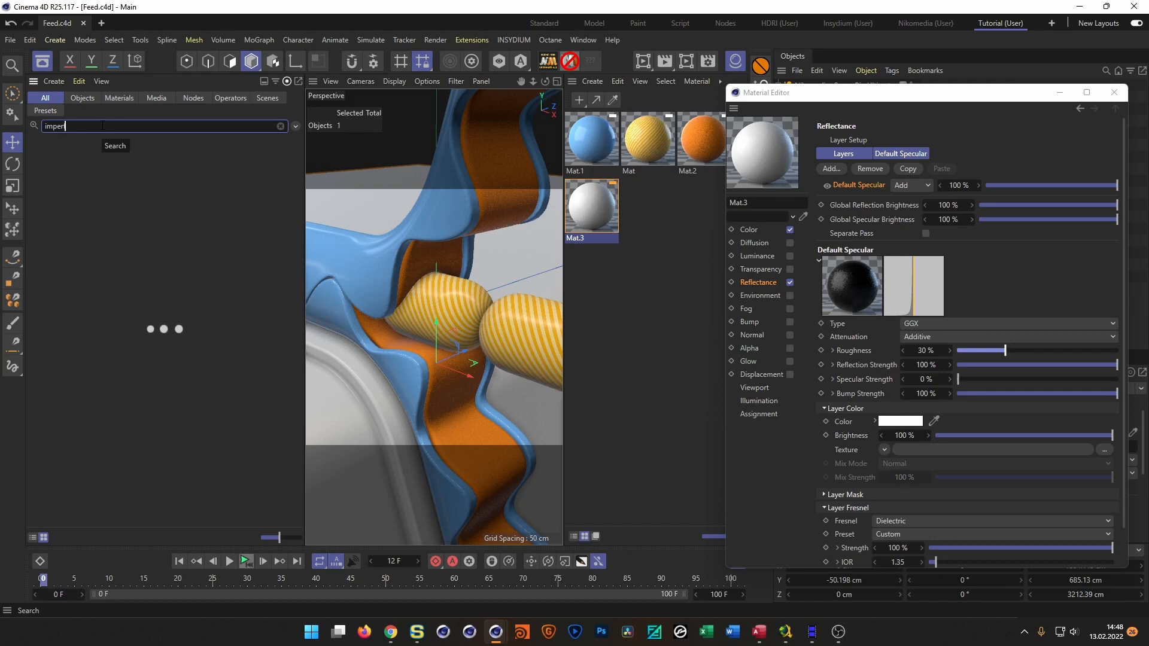
{"action": "type", "text": "f"}
{"action": "key", "text": "Return"}
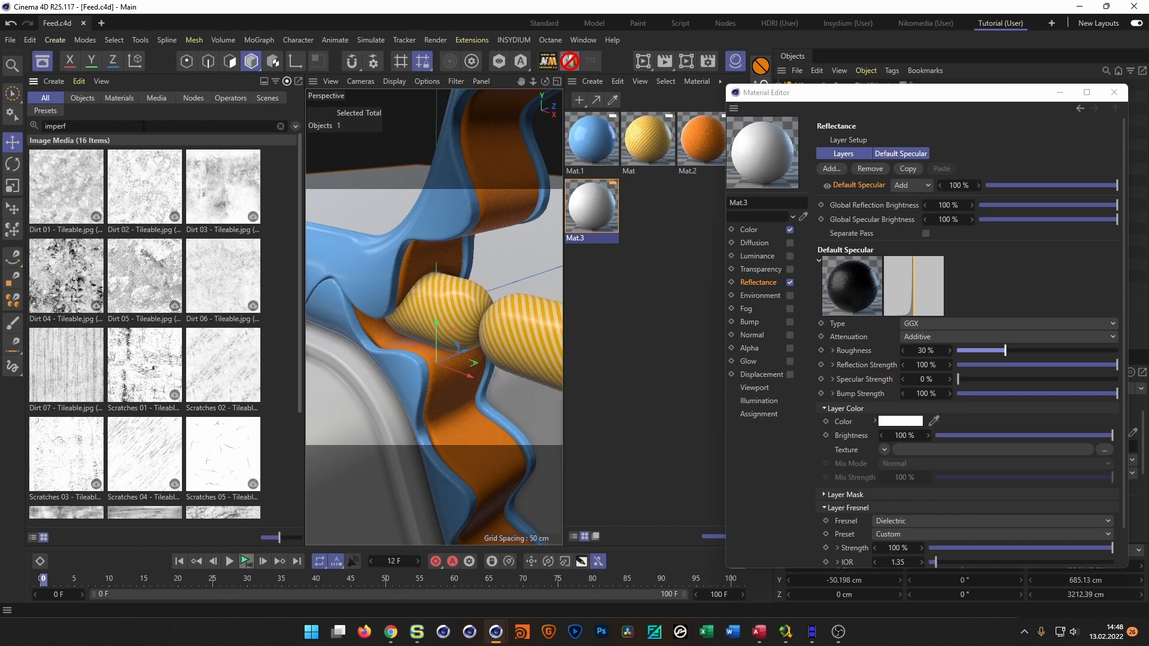
{"action": "mouse_move", "coordinate": [299, 155]}
{"action": "left_mouse_down"}
{"action": "mouse_move", "coordinate": [299, 206]}
{"action": "mouse_move", "coordinate": [303, 142]}
{"action": "left_mouse_up"}
- Load the Dirt 04 - Tileable.jpg image as the roughness texture of Mat.3 and set Roughness to 100%
{"action": "left_click_drag", "start_coordinate": [862, 101], "coordinate": [720, 104]}
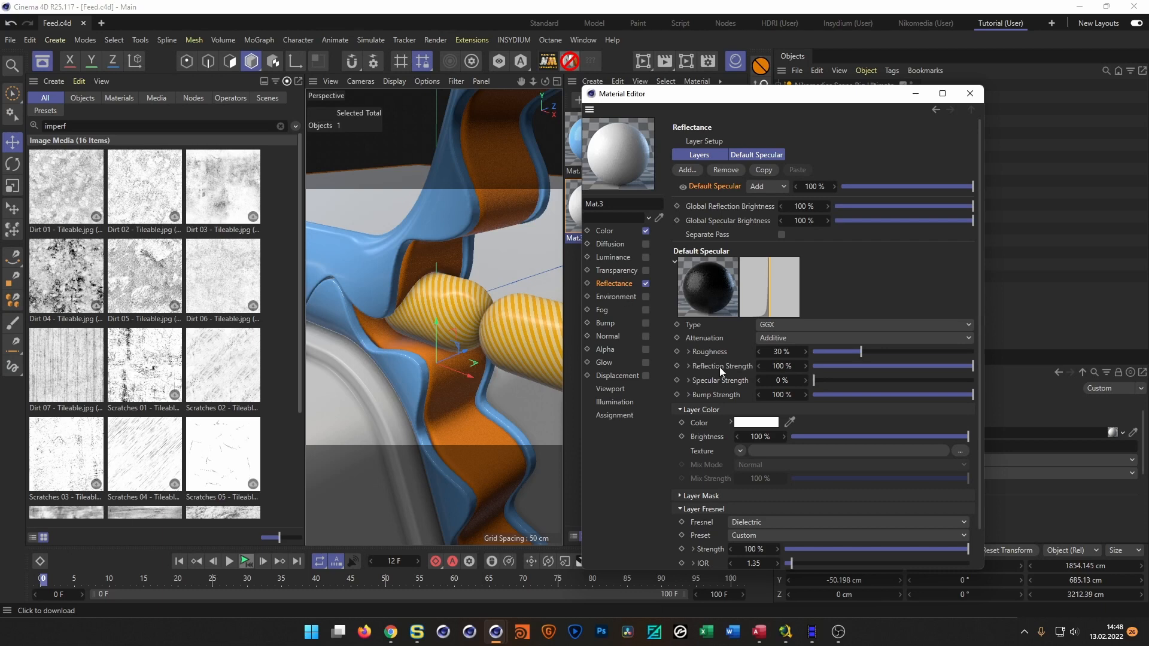
{"action": "left_click", "coordinate": [688, 352]}
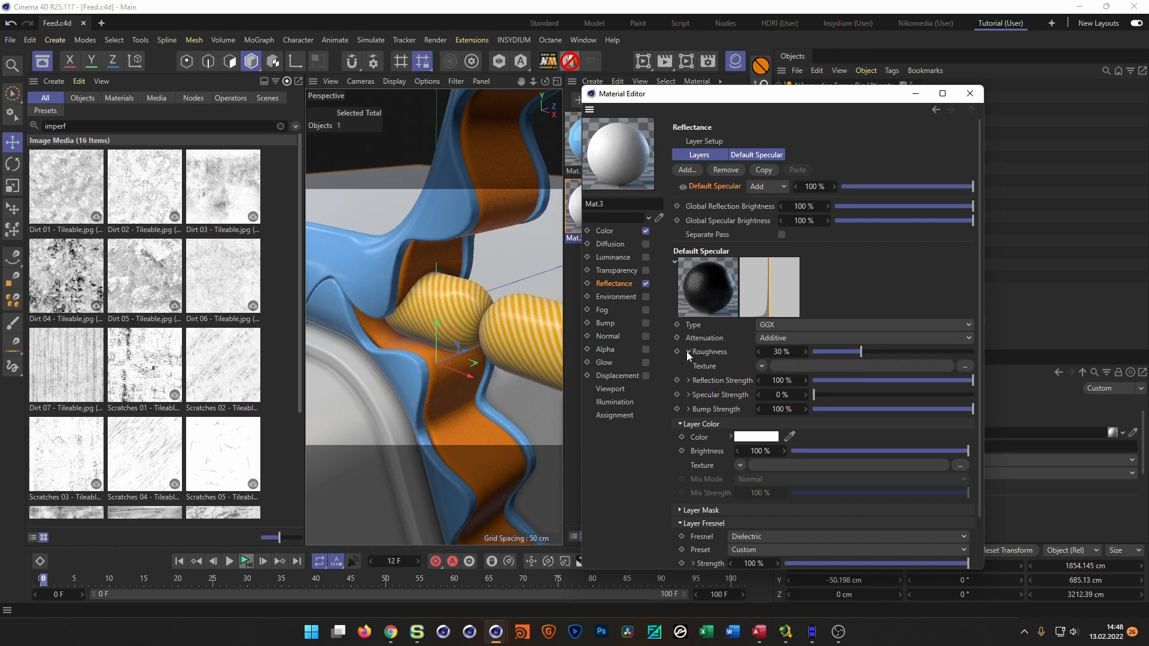
{"action": "left_click_drag", "start_coordinate": [87, 288], "coordinate": [799, 368]}
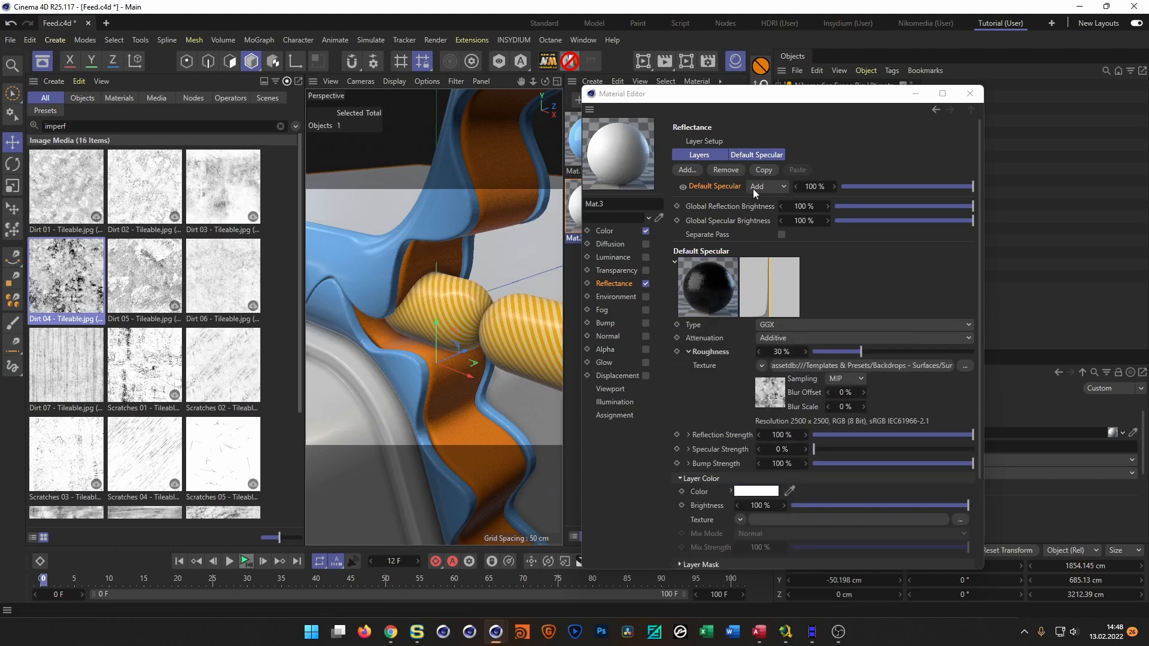
{"action": "left_click_drag", "start_coordinate": [762, 105], "coordinate": [903, 103]}
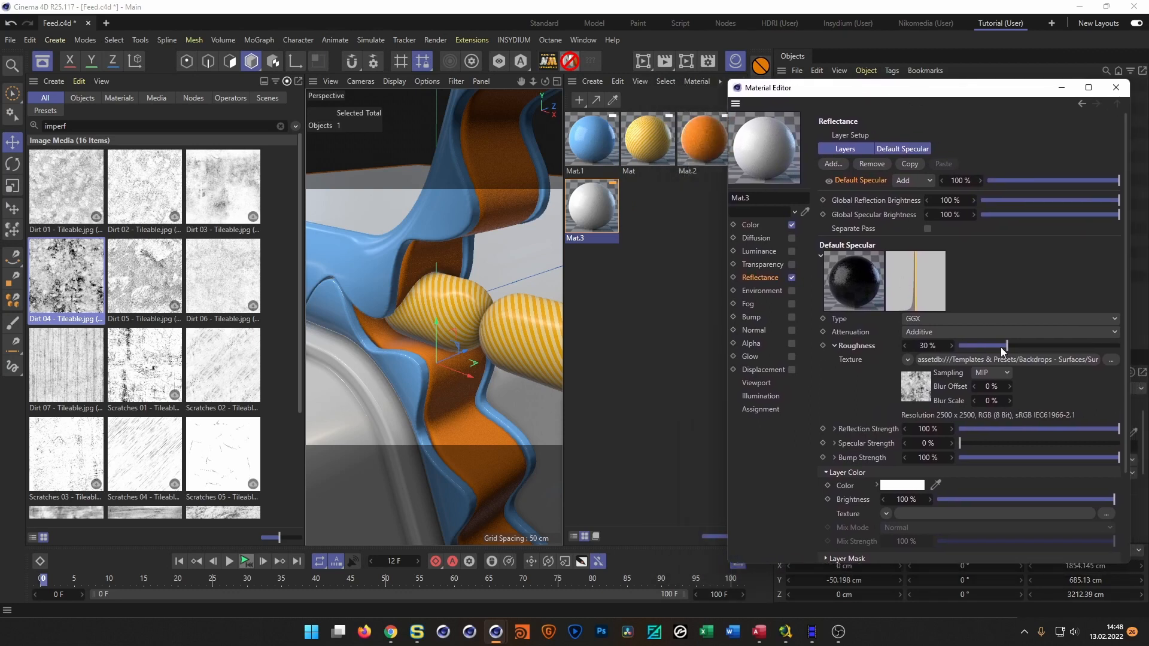
{"action": "left_click_drag", "start_coordinate": [1006, 346], "coordinate": [1122, 346]}
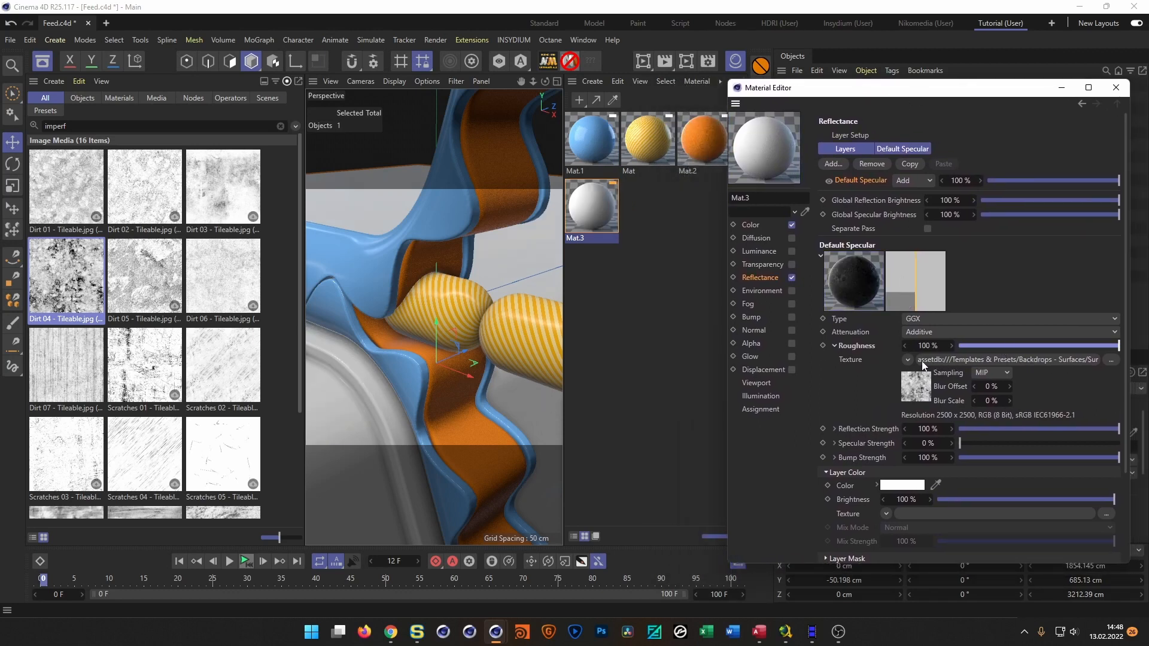
{"action": "left_click", "coordinate": [901, 386]}
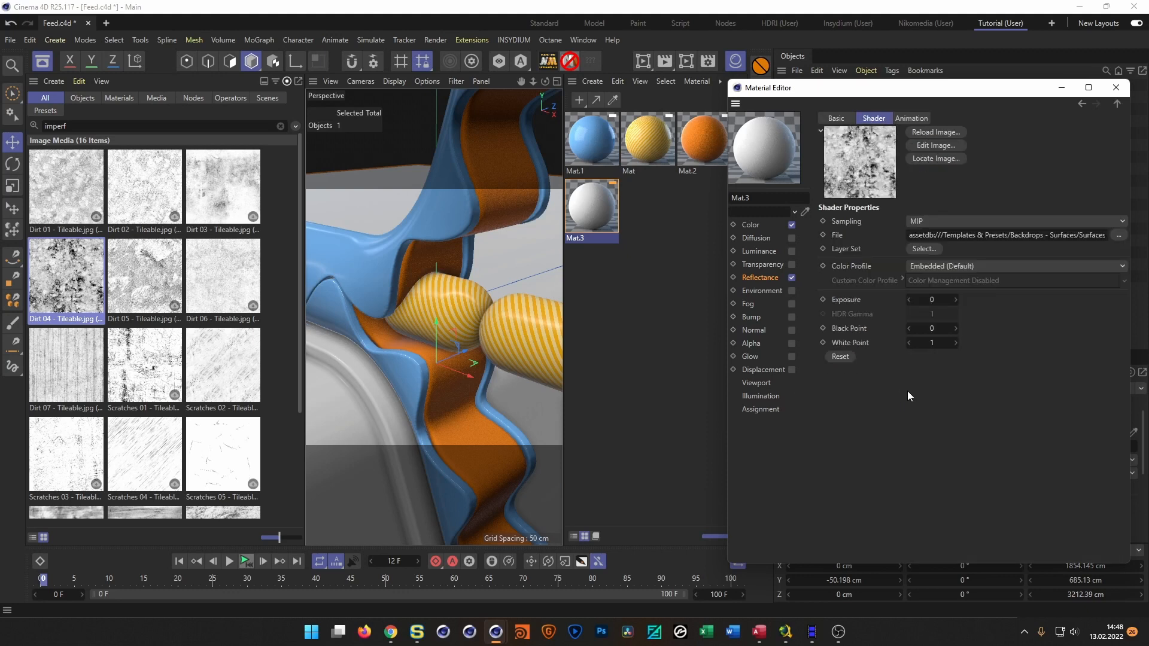
{"action": "left_click", "coordinate": [1117, 104]}
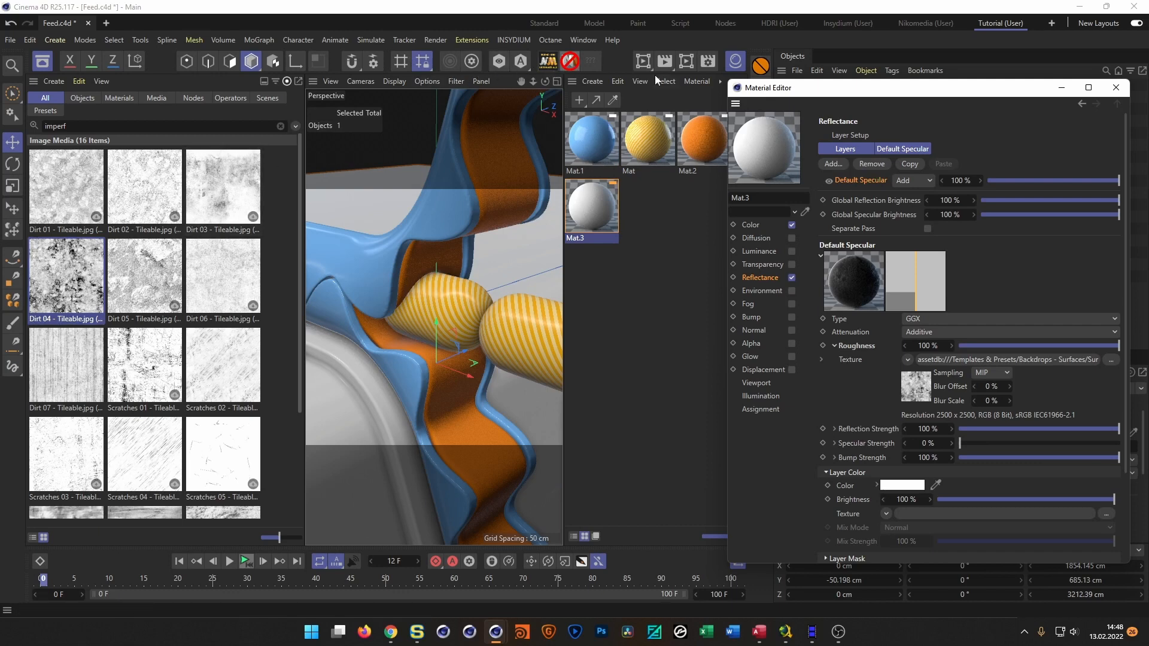
- Preview the scene with an interactive region render, close the Material Editor and turn the region render off
{"action": "left_click", "coordinate": [643, 61]}
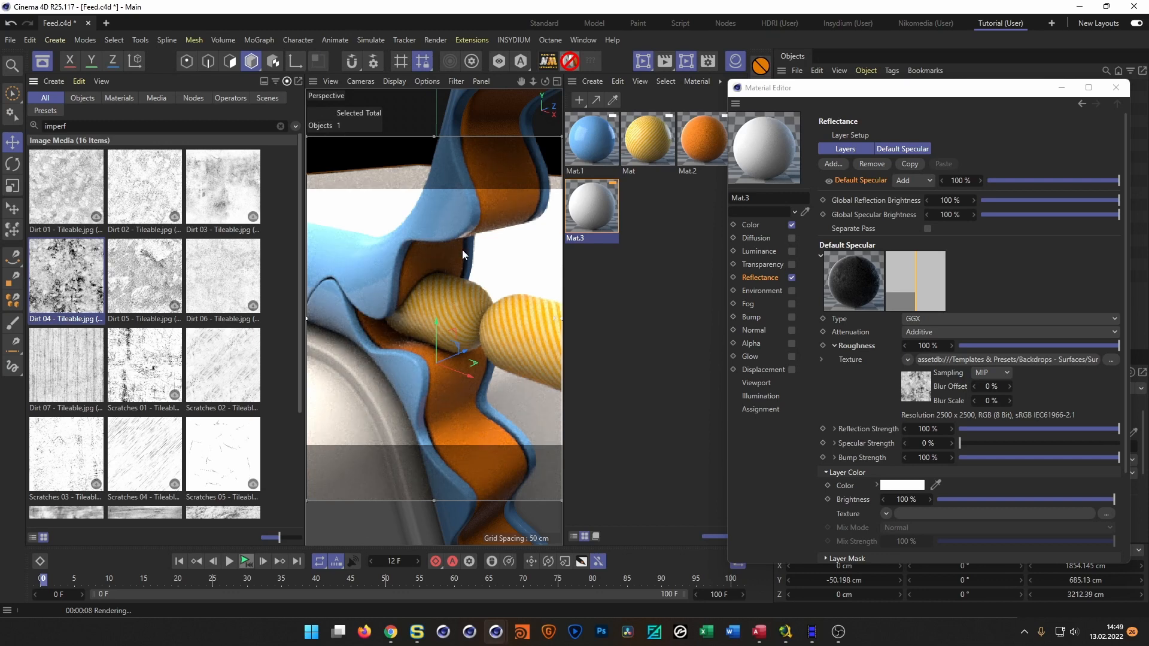
{"action": "left_click", "coordinate": [571, 61]}
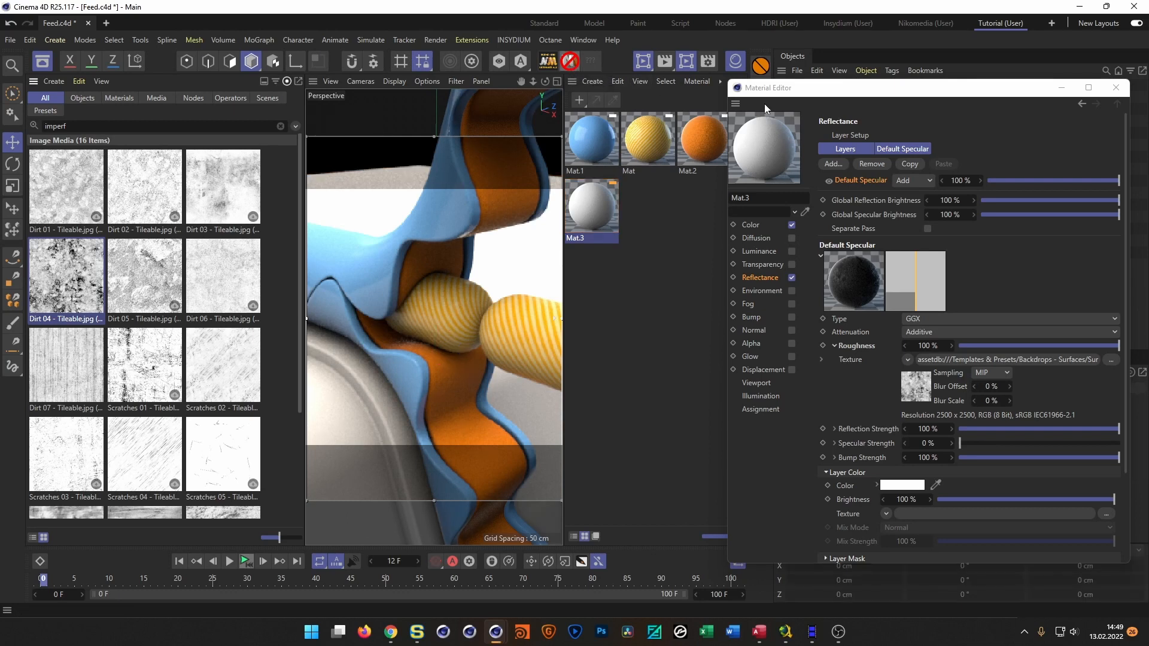
{"action": "left_click_drag", "start_coordinate": [822, 98], "coordinate": [326, 105]}
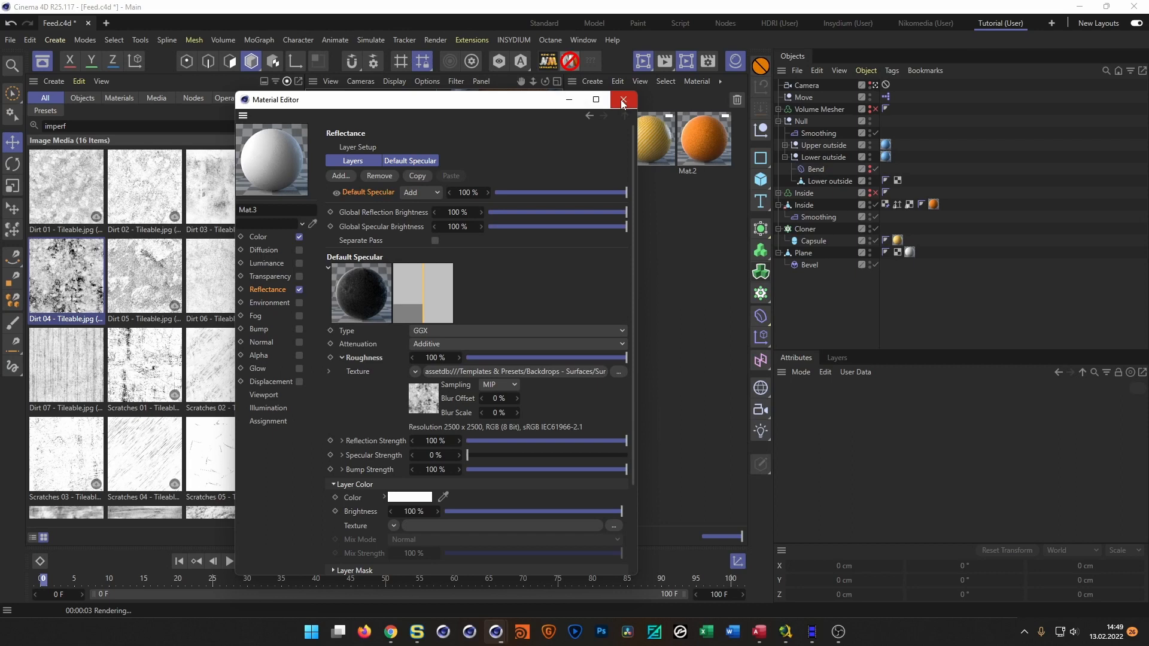
{"action": "left_click", "coordinate": [625, 97]}
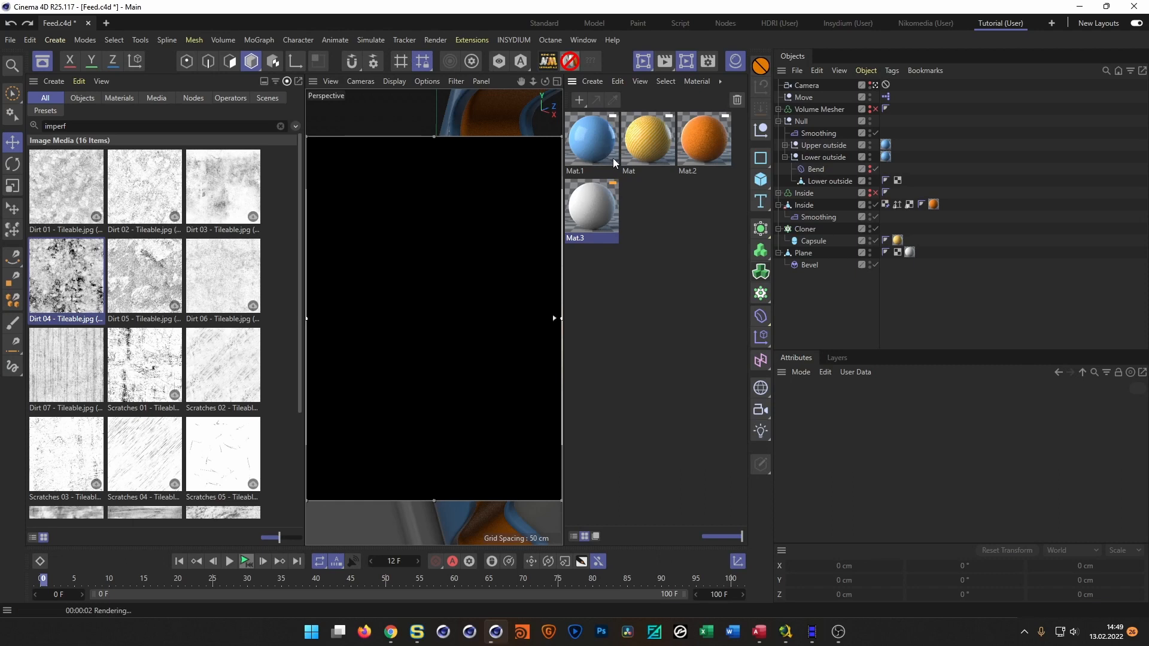
{"action": "left_click", "coordinate": [642, 62]}
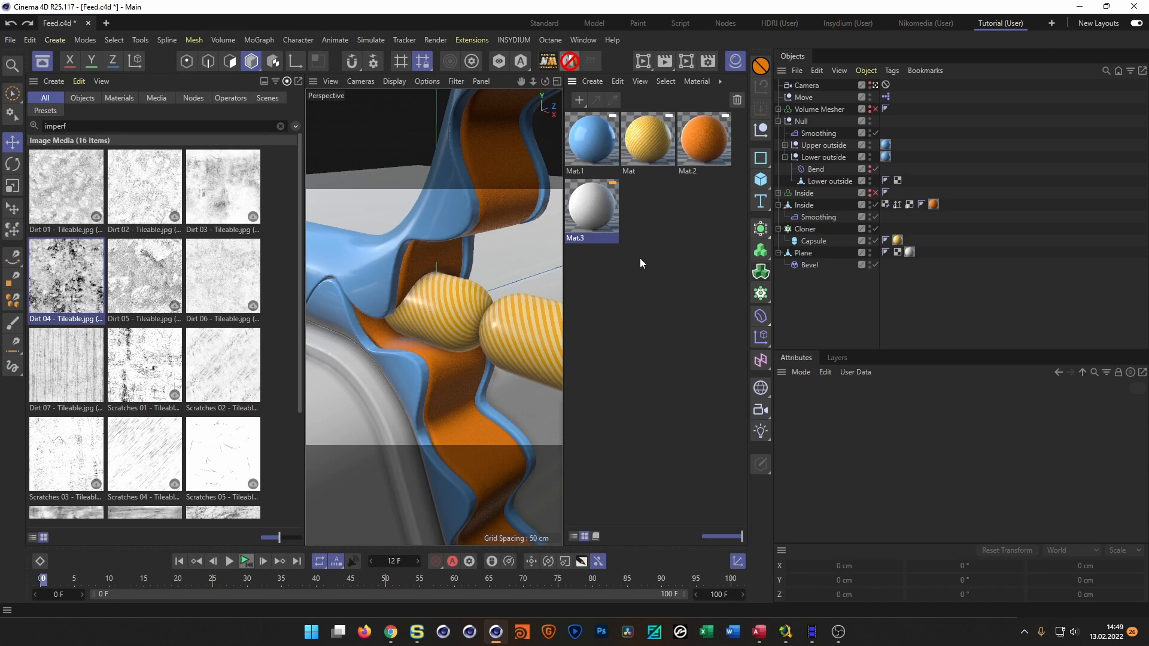
- Paste the Nikomedias Scene Rig Ultimate back, load the favorite NatureLab_Bones8k_Ref.hdr as its HDRI file and set Rotate Horizontal to 135°
{"action": "key", "text": "ctrl+v"}
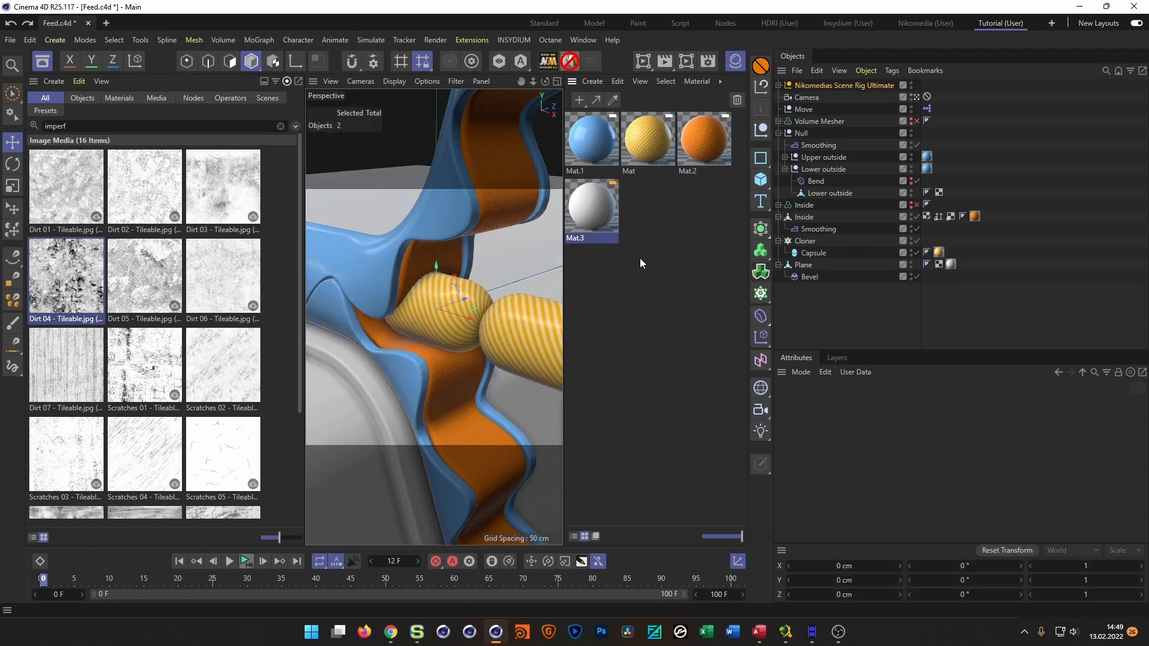
{"action": "left_click", "coordinate": [796, 85]}
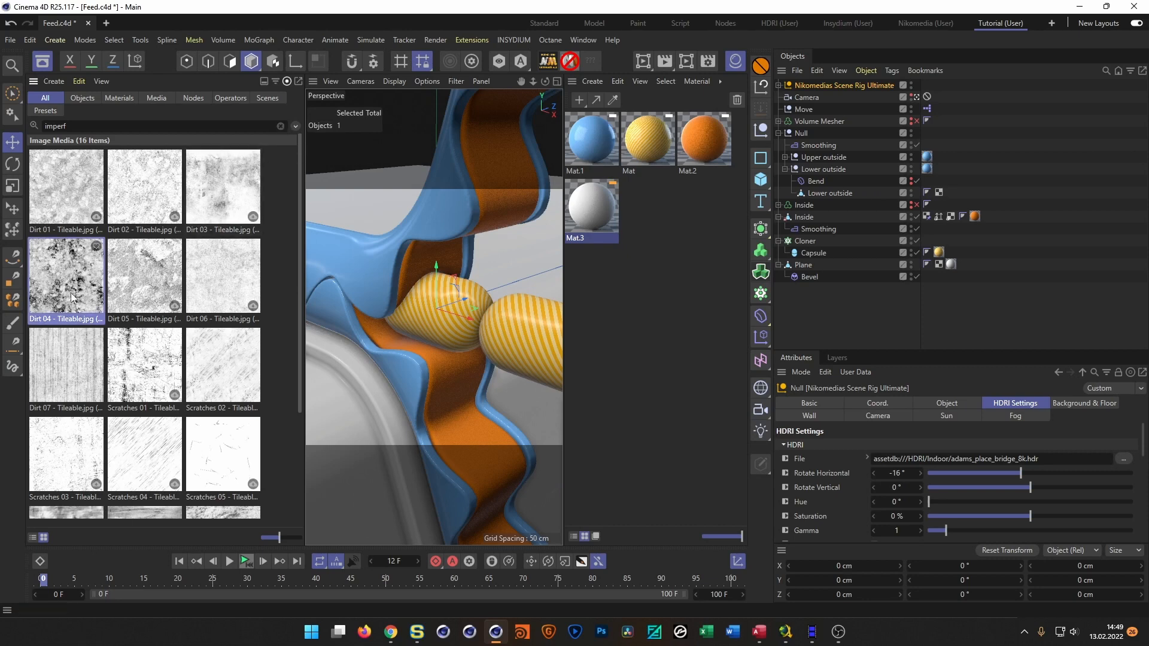
{"action": "left_click", "coordinate": [282, 126]}
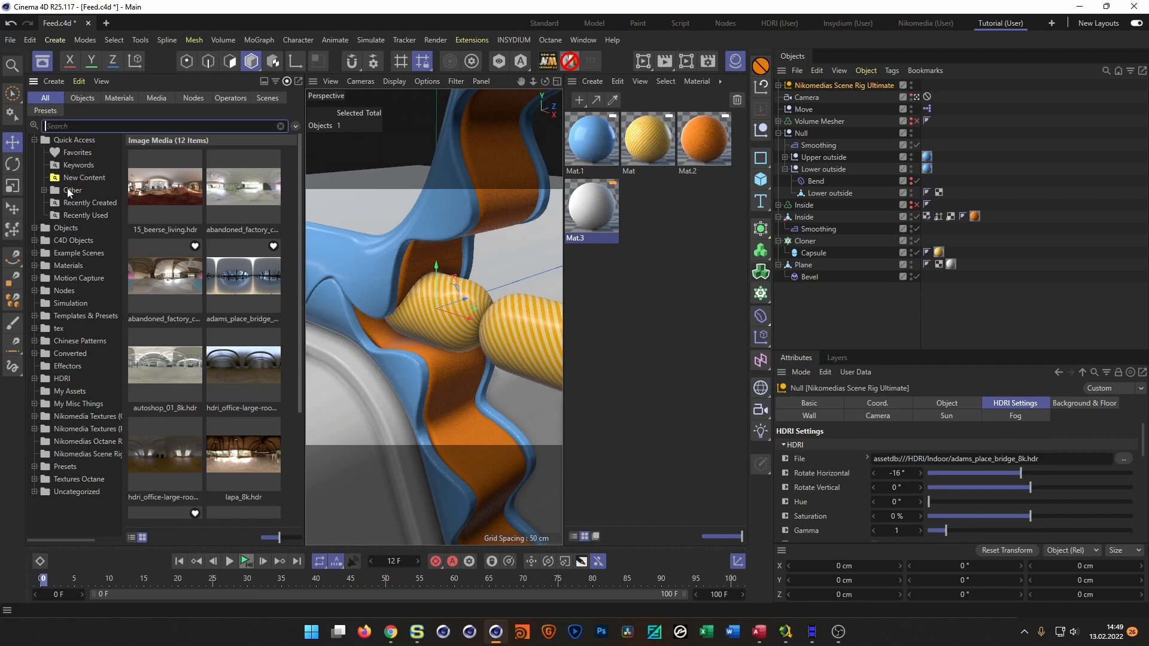
{"action": "left_click", "coordinate": [76, 153]}
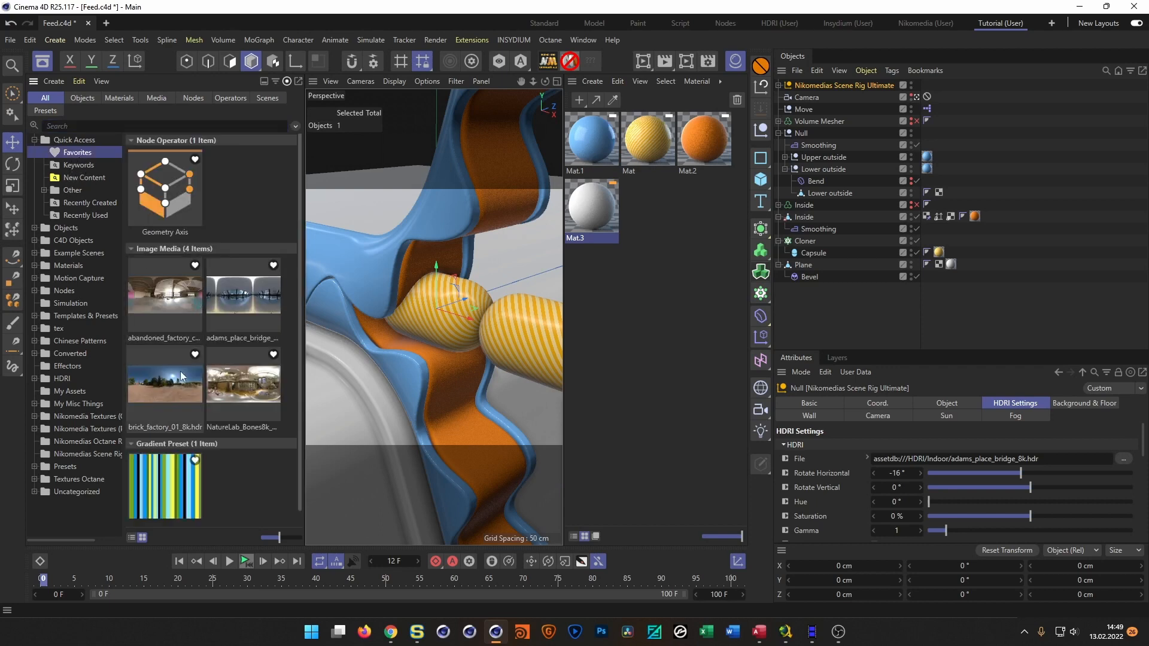
{"action": "left_click", "coordinate": [248, 394]}
{"action": "left_click_drag", "start_coordinate": [235, 388], "coordinate": [1111, 476]}
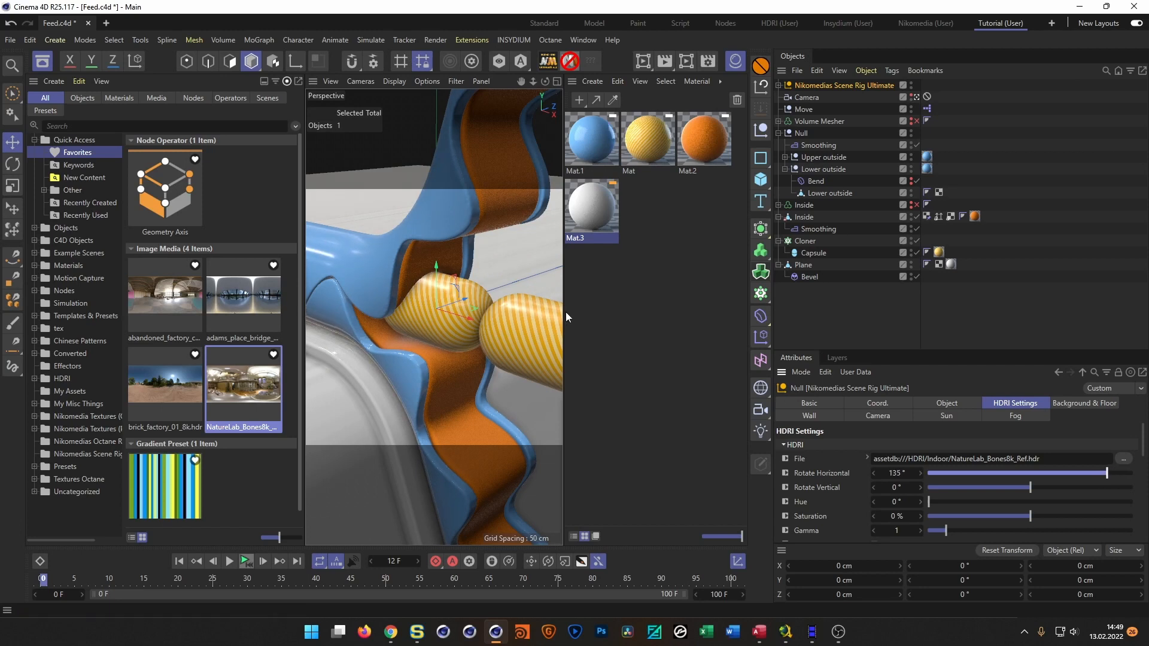
- Close the Asset Browser and set the projection of the Plane's Mat.3 material tag to Cubic
{"action": "left_click", "coordinate": [40, 63]}
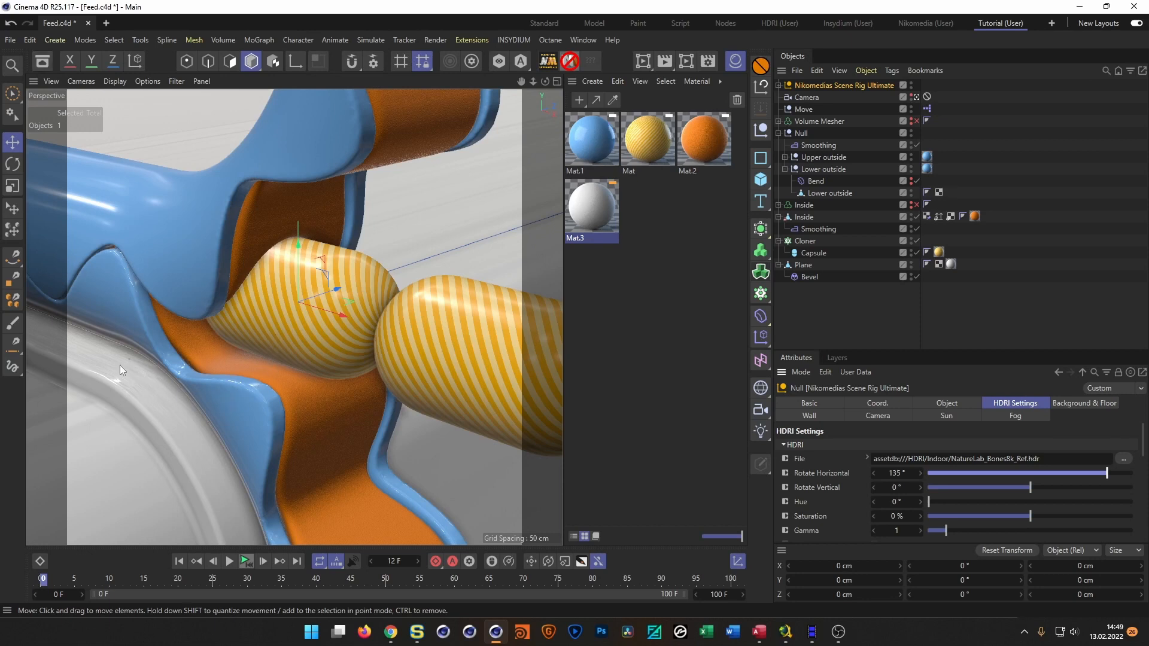
{"action": "left_click", "coordinate": [951, 264]}
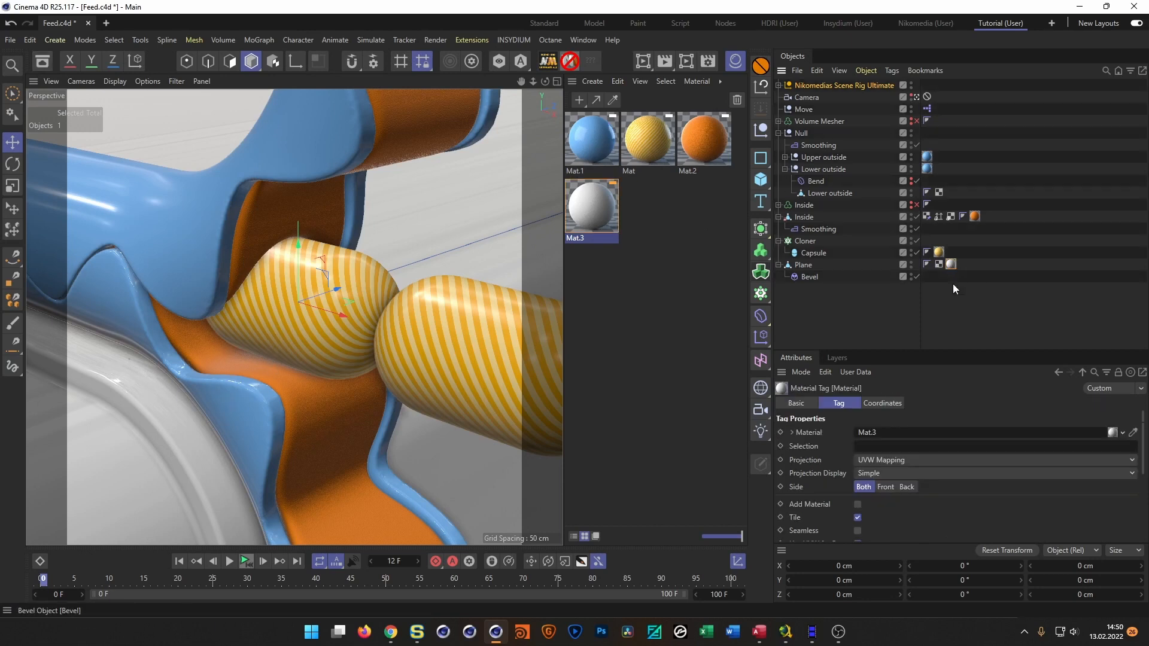
{"action": "left_click", "coordinate": [882, 465]}
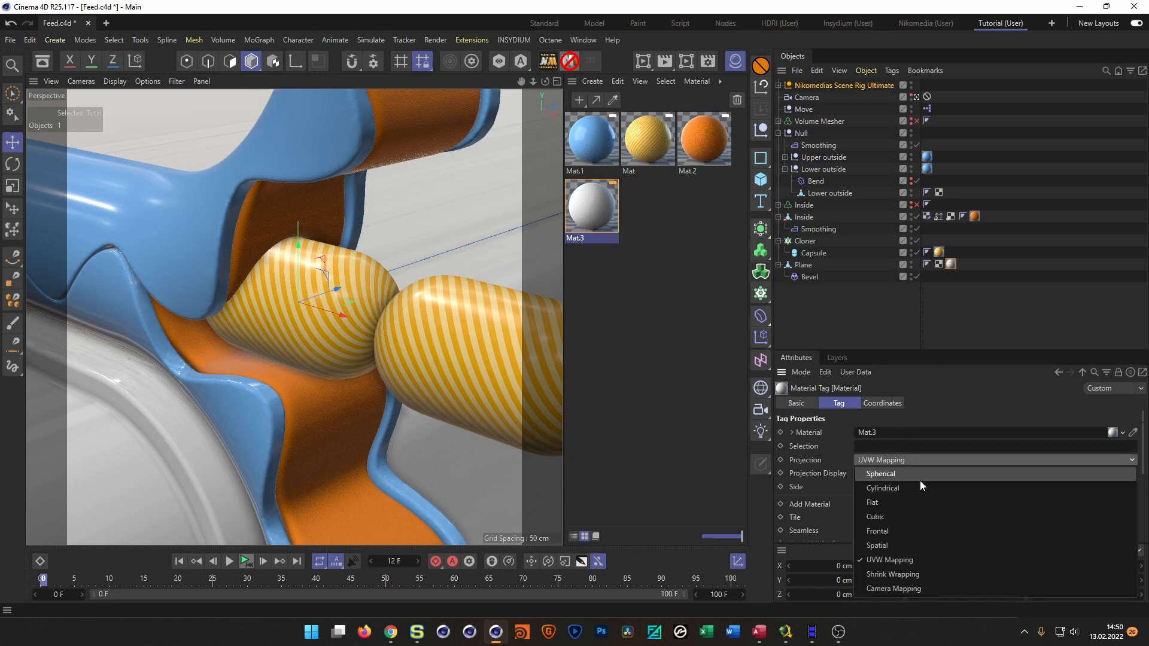
{"action": "left_click", "coordinate": [923, 518]}
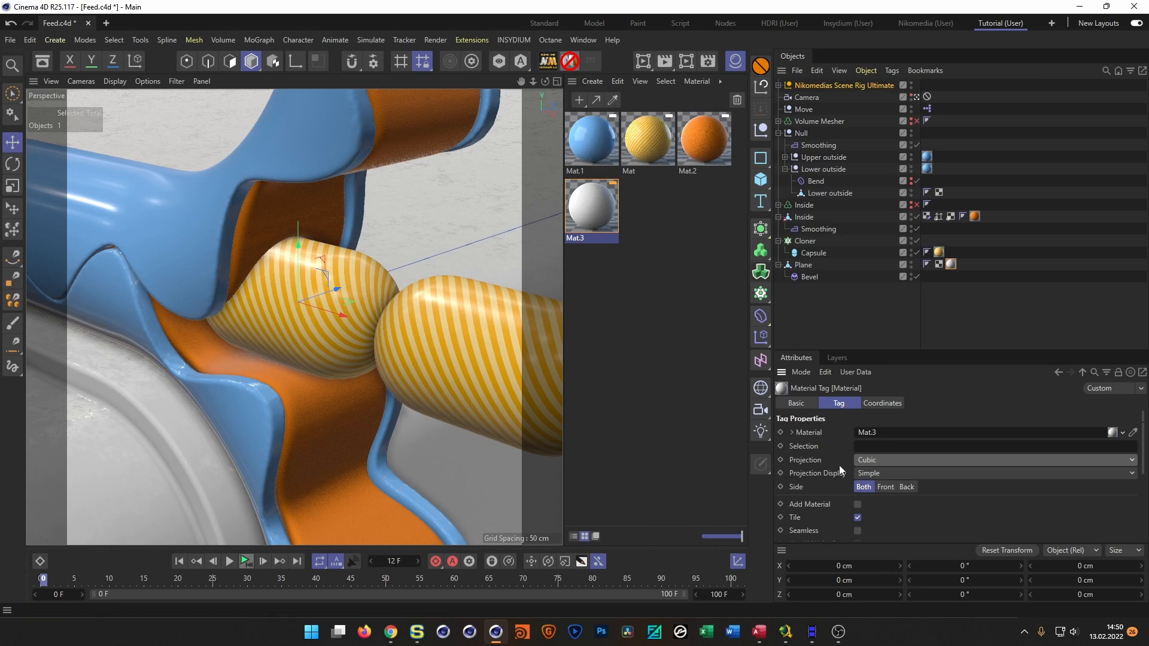
- Set Length U and Length V of the Plane's Mat.3 material tag to 200%
{"action": "left_click_drag", "start_coordinate": [941, 351], "coordinate": [956, 235]}
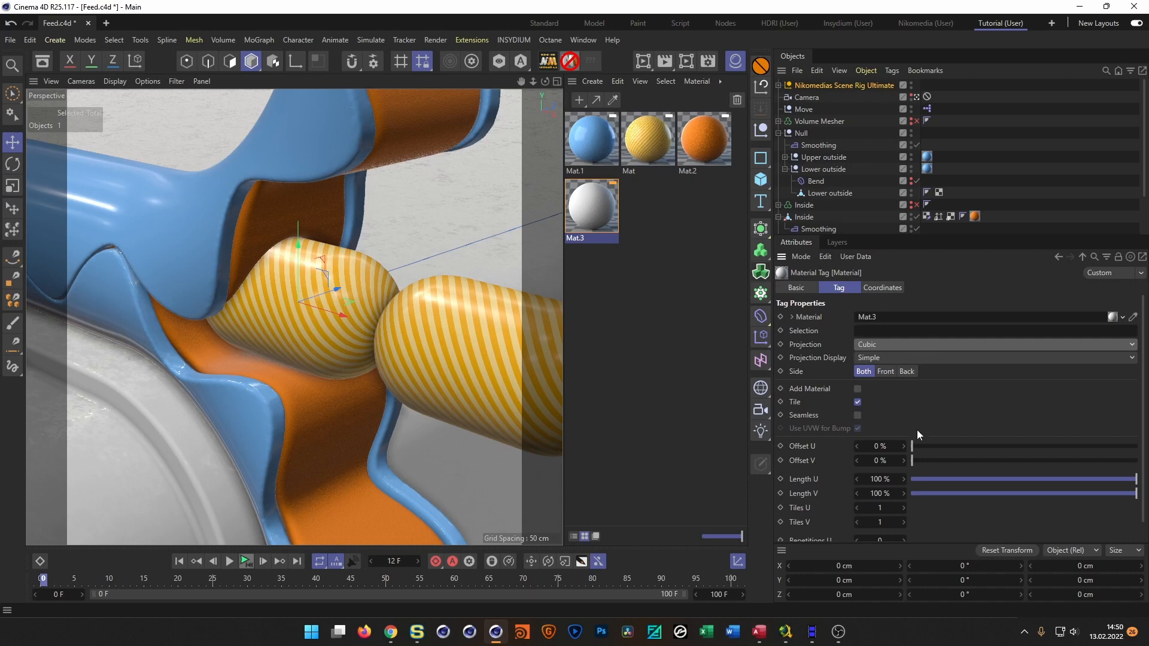
{"action": "left_click", "coordinate": [882, 479]}
{"action": "type", "text": "200"}
{"action": "key", "text": "Tab"}
{"action": "type", "text": "20"}
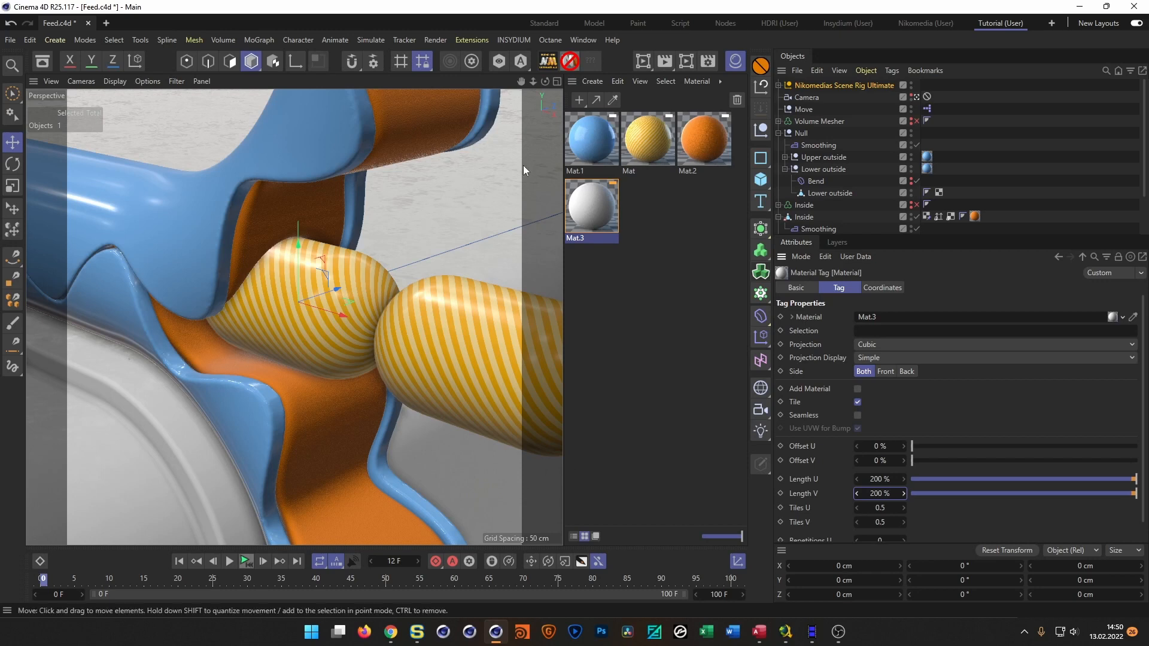
- Start an interactive region render and set the scene rig's HDRI Rotate Horizontal to -23°
{"action": "left_click", "coordinate": [643, 61]}
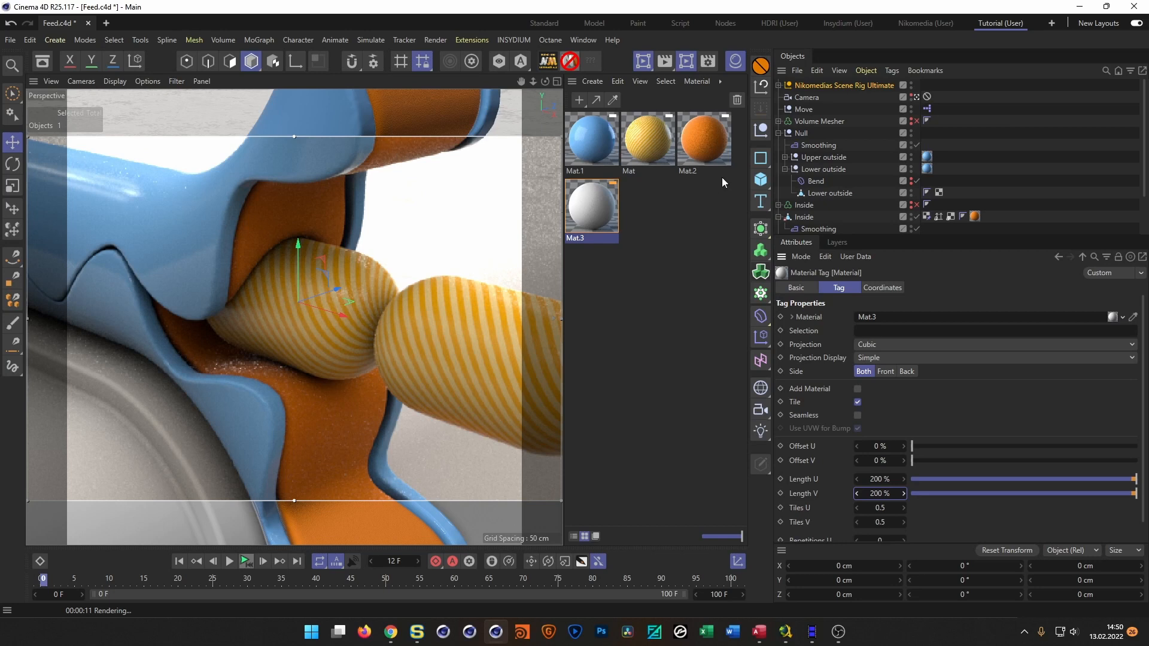
{"action": "left_click", "coordinate": [810, 86]}
{"action": "left_click_drag", "start_coordinate": [1112, 356], "coordinate": [1018, 376]}
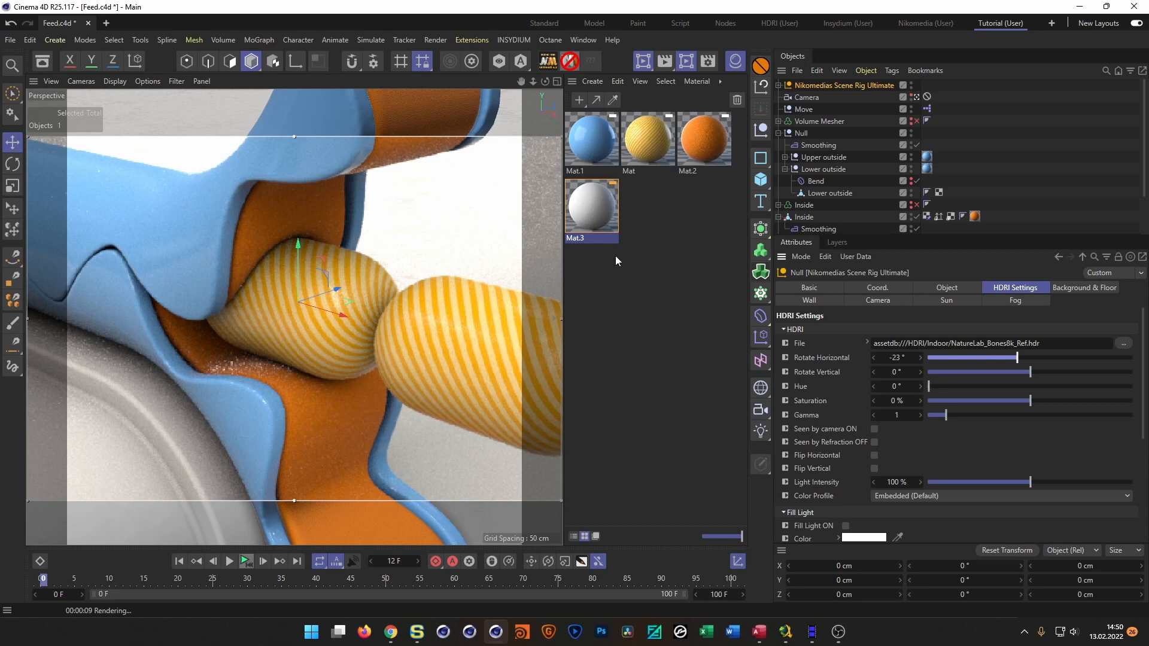
- Open Mat.3 in the Material Editor and lower its reflectance Roughness to 11%
{"action": "double_click", "coordinate": [605, 216]}
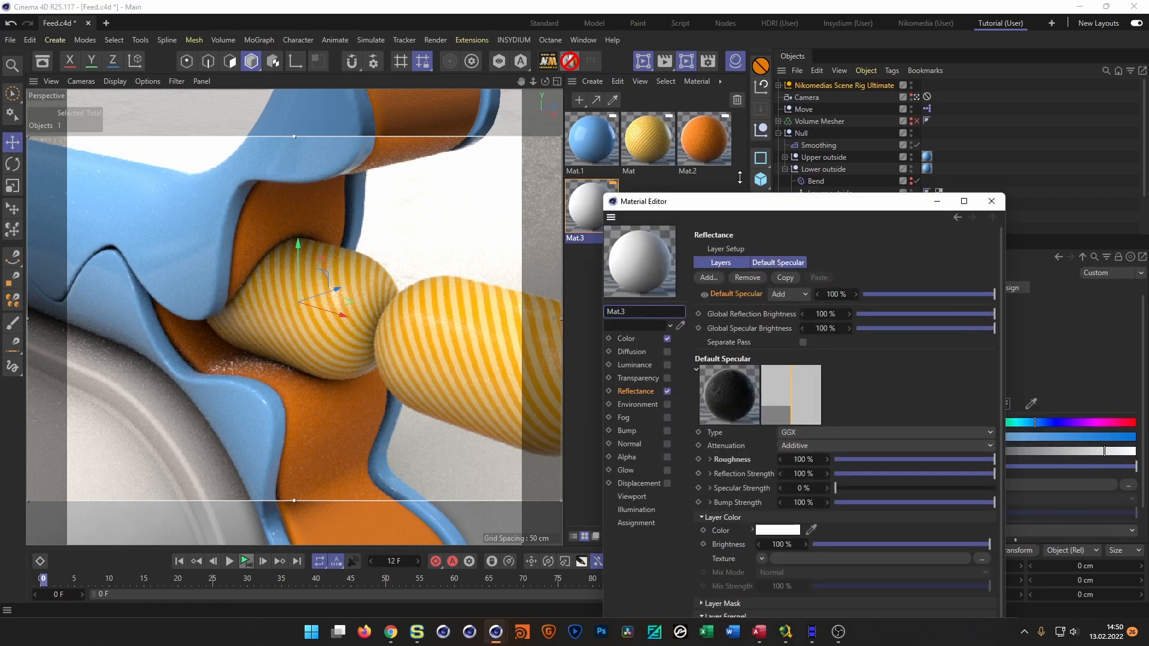
{"action": "left_click_drag", "start_coordinate": [738, 207], "coordinate": [804, 143]}
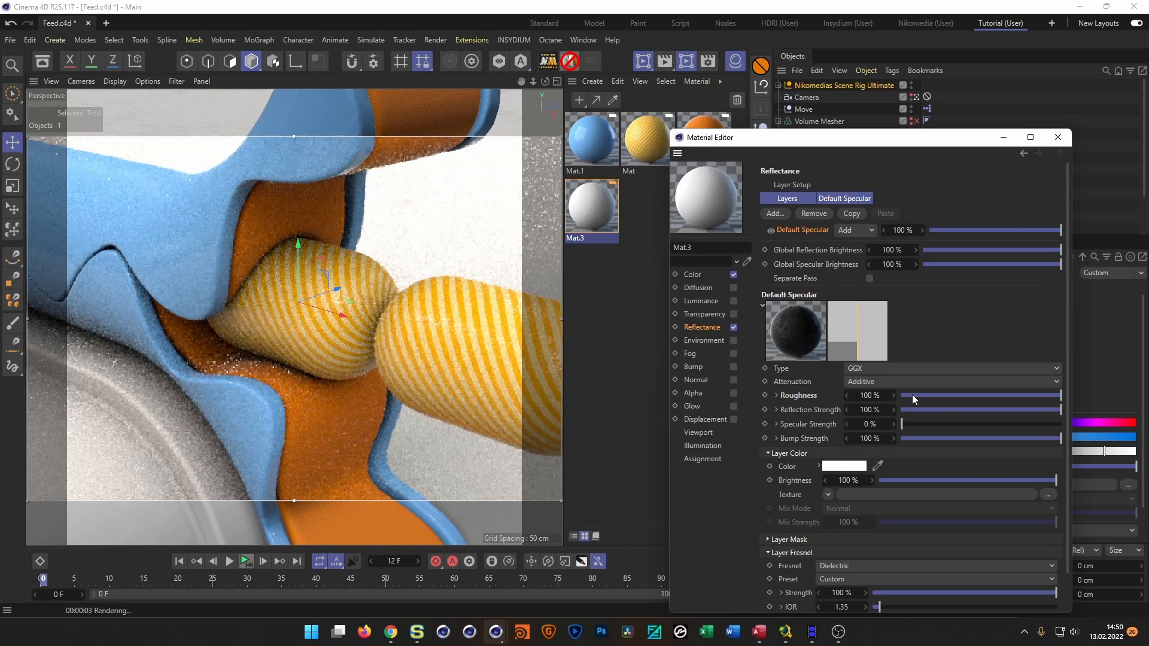
{"action": "left_click_drag", "start_coordinate": [907, 394], "coordinate": [919, 400]}
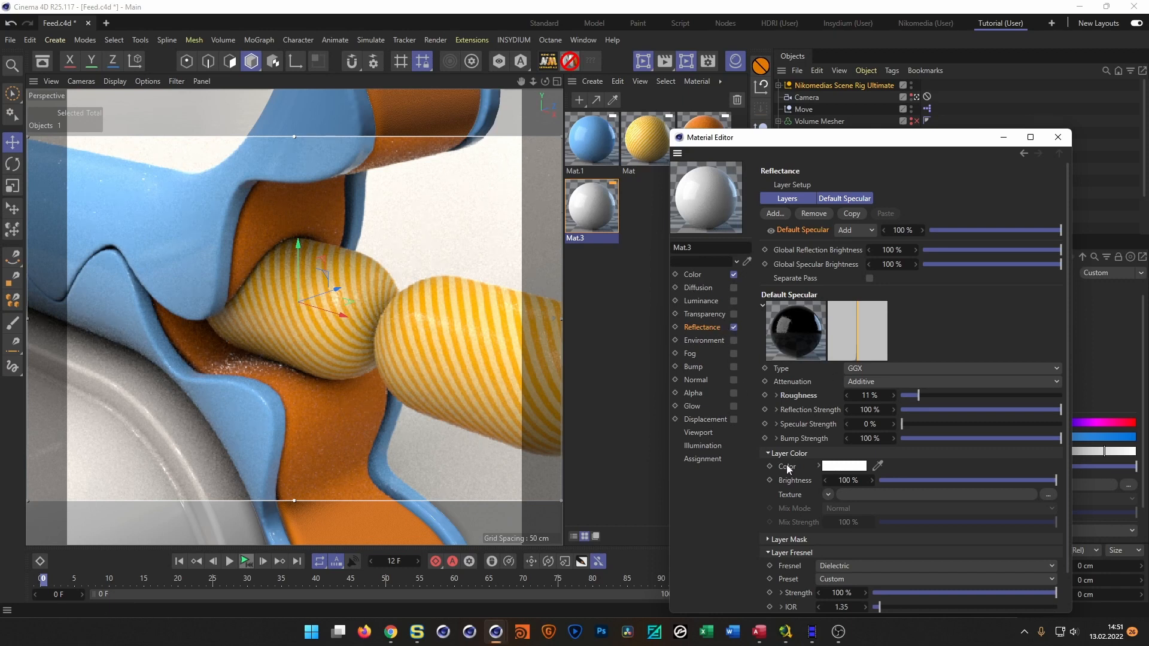
- Copy Mat.3's roughness texture and paste it as the texture of its Color channel
{"action": "left_click", "coordinate": [776, 395]}
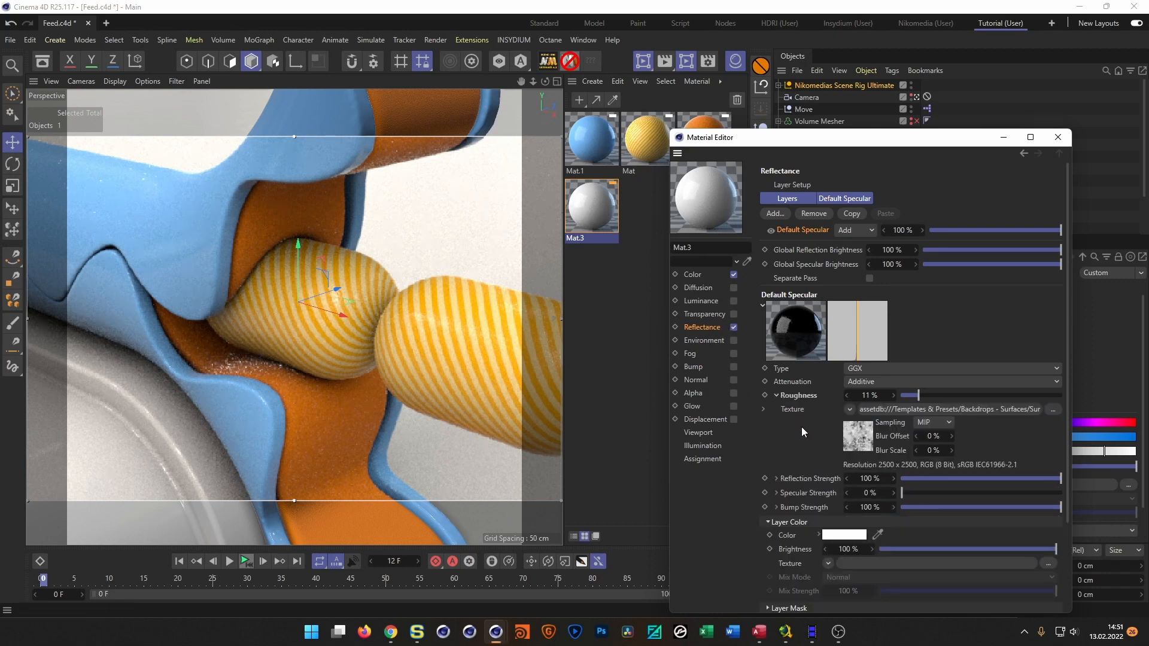
{"action": "right_click", "coordinate": [796, 406]}
{"action": "left_click", "coordinate": [793, 408]}
{"action": "right_click", "coordinate": [795, 407]}
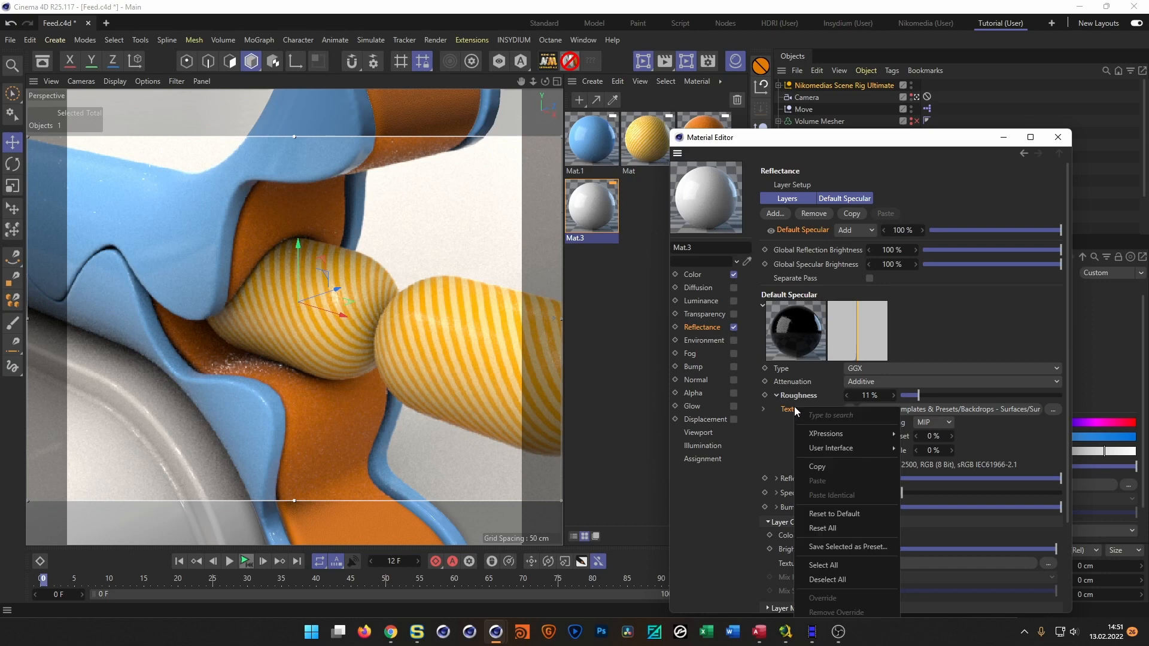
{"action": "left_click", "coordinate": [818, 462]}
{"action": "left_click", "coordinate": [694, 273]}
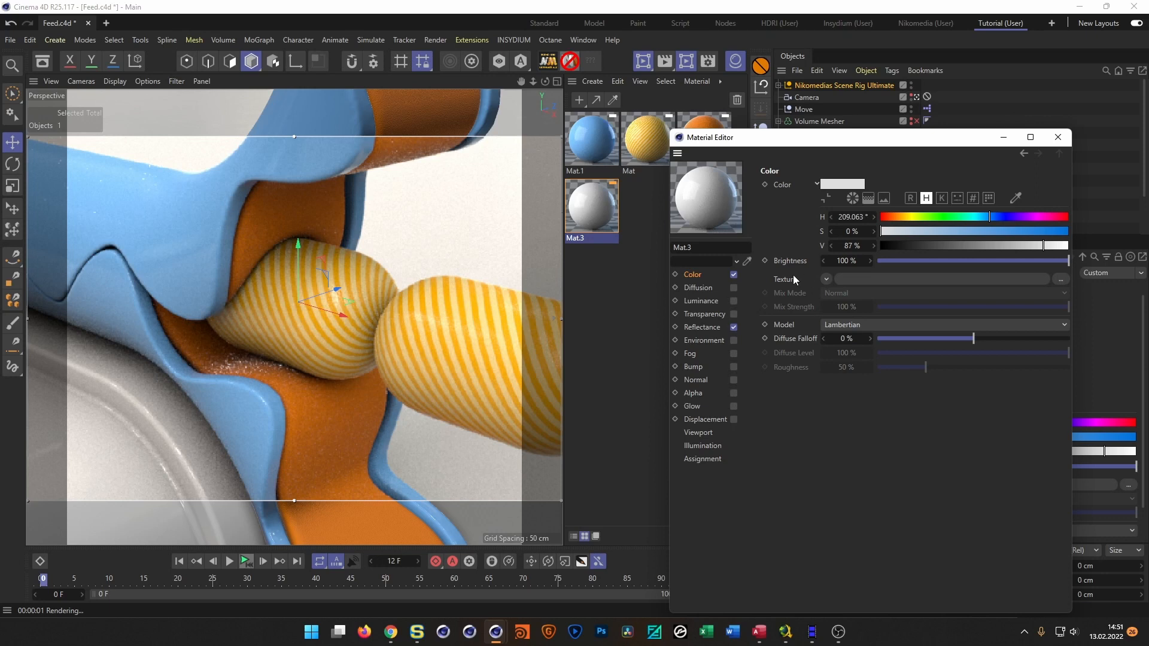
{"action": "right_click", "coordinate": [818, 279]}
{"action": "left_click", "coordinate": [814, 351]}
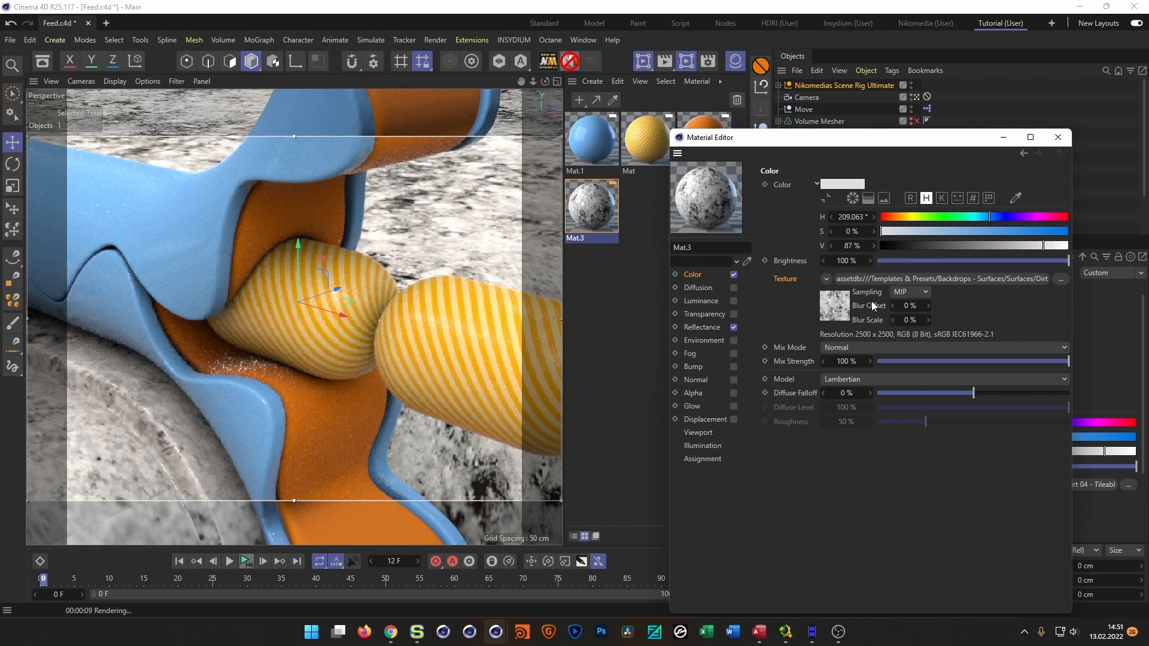
- Set the Color texture's Mix Mode to Multiply and its Mix Strength to 10%
{"action": "left_click", "coordinate": [878, 348]}
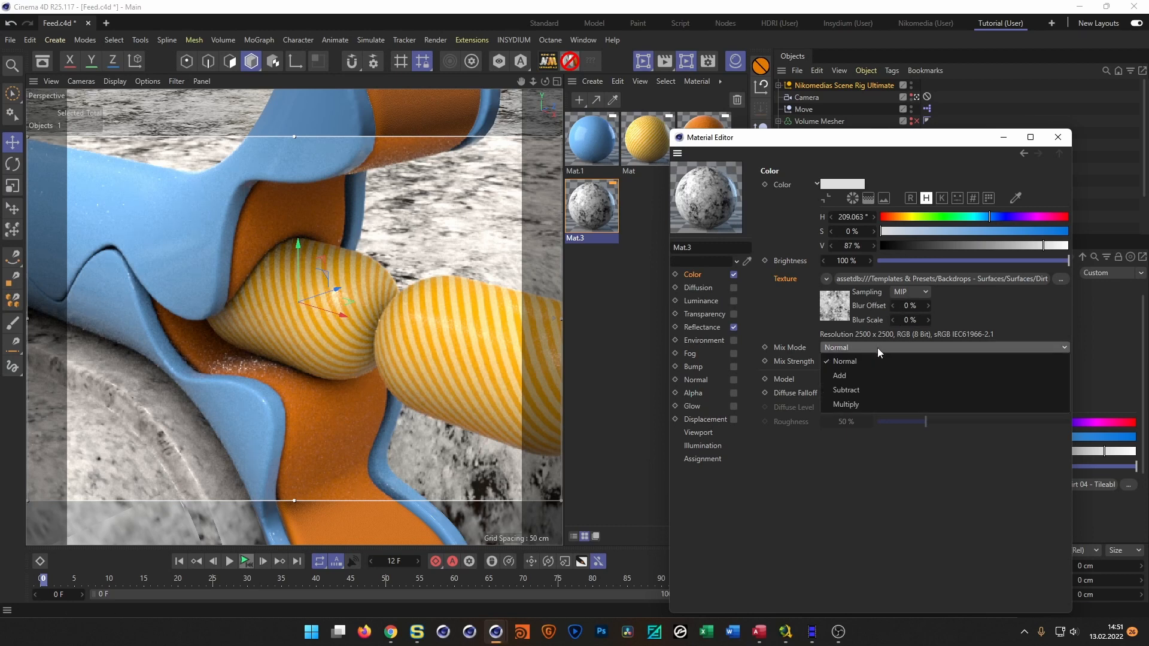
{"action": "left_click", "coordinate": [874, 401]}
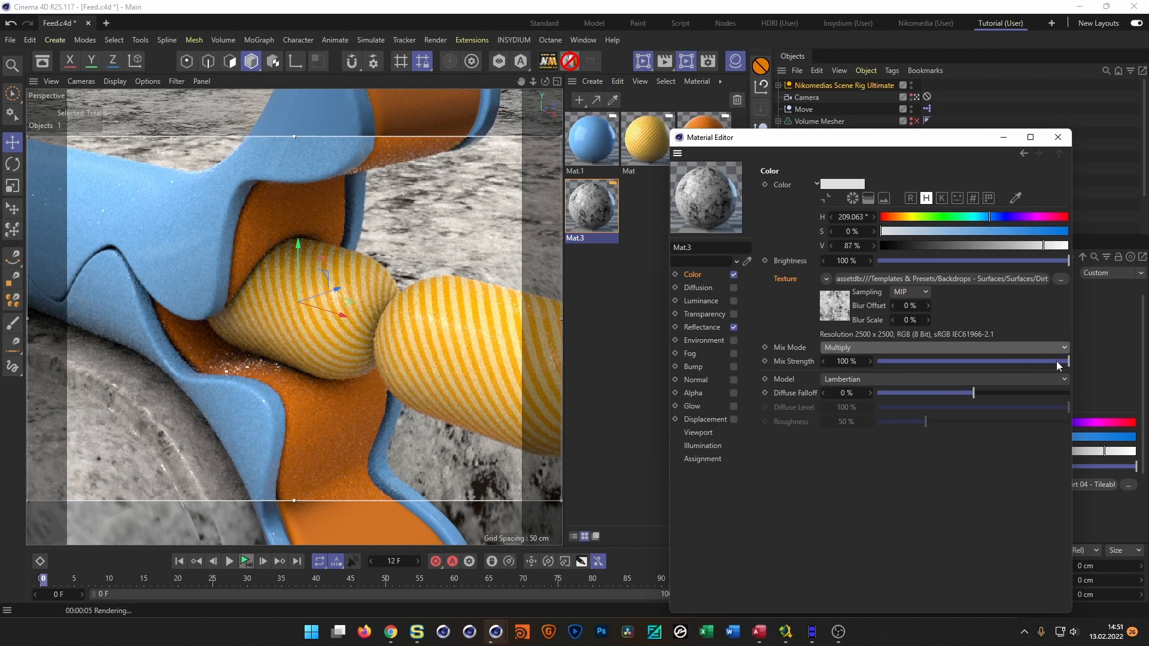
{"action": "left_click_drag", "start_coordinate": [1057, 361], "coordinate": [902, 363]}
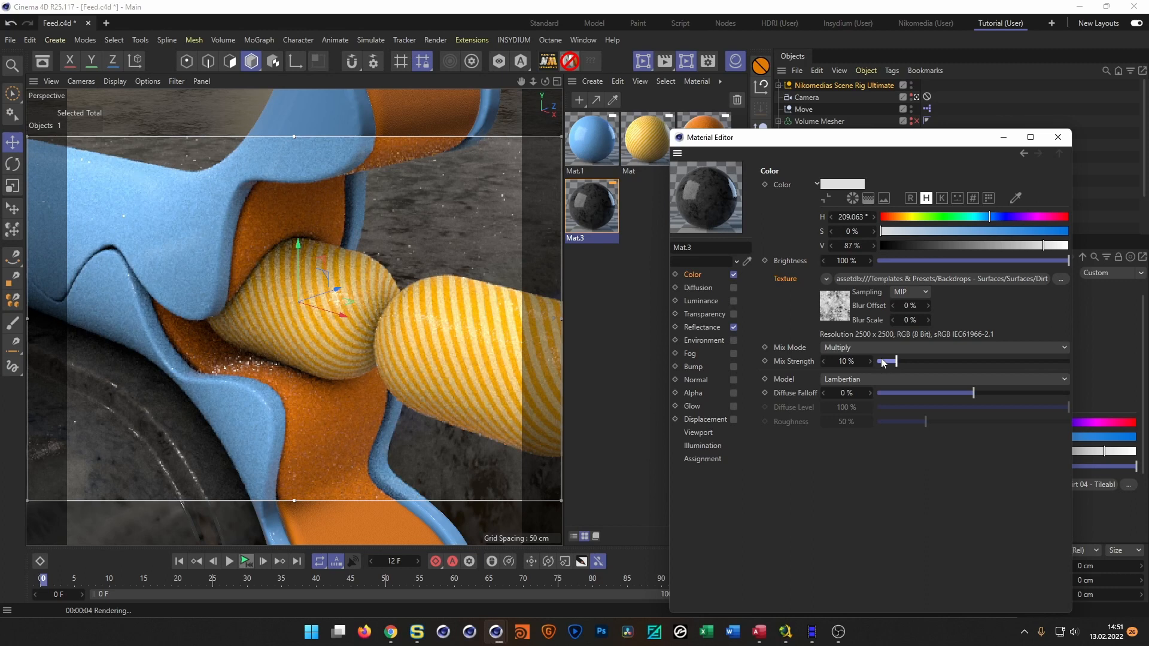
- Invert the Color channel's dirt image by setting Black Point to 1 and White Point to 0
{"action": "left_click", "coordinate": [842, 310]}
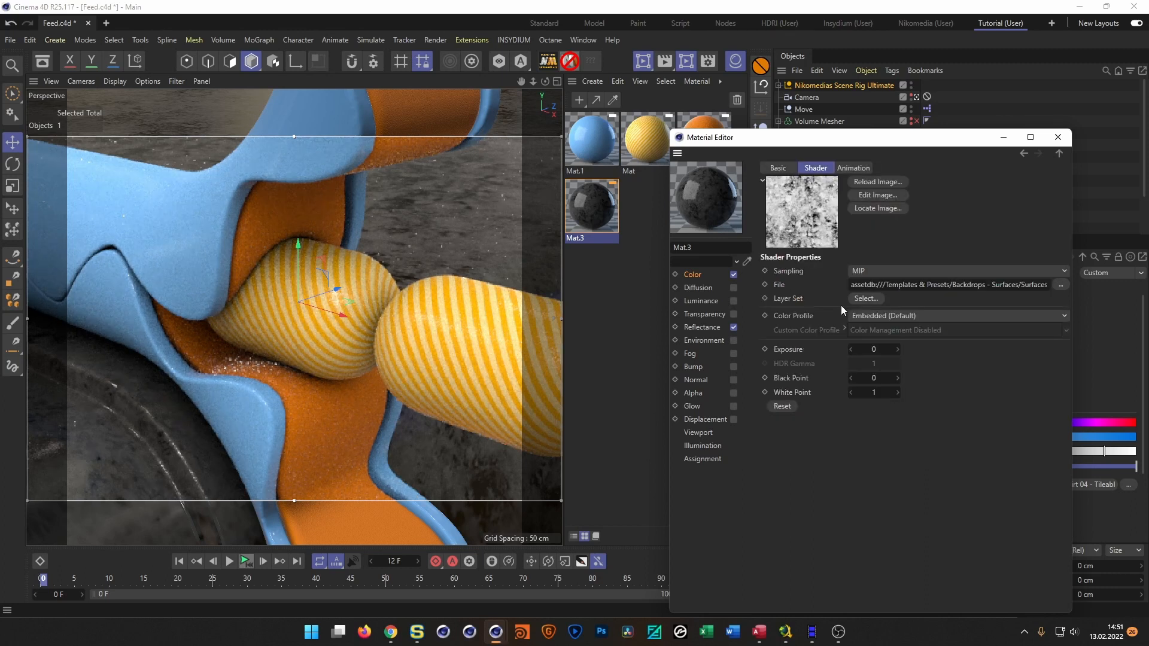
{"action": "left_click", "coordinate": [874, 378]}
{"action": "type", "text": "1"}
{"action": "key", "text": "Tab"}
{"action": "type", "text": "0"}
{"action": "key", "text": "Return"}
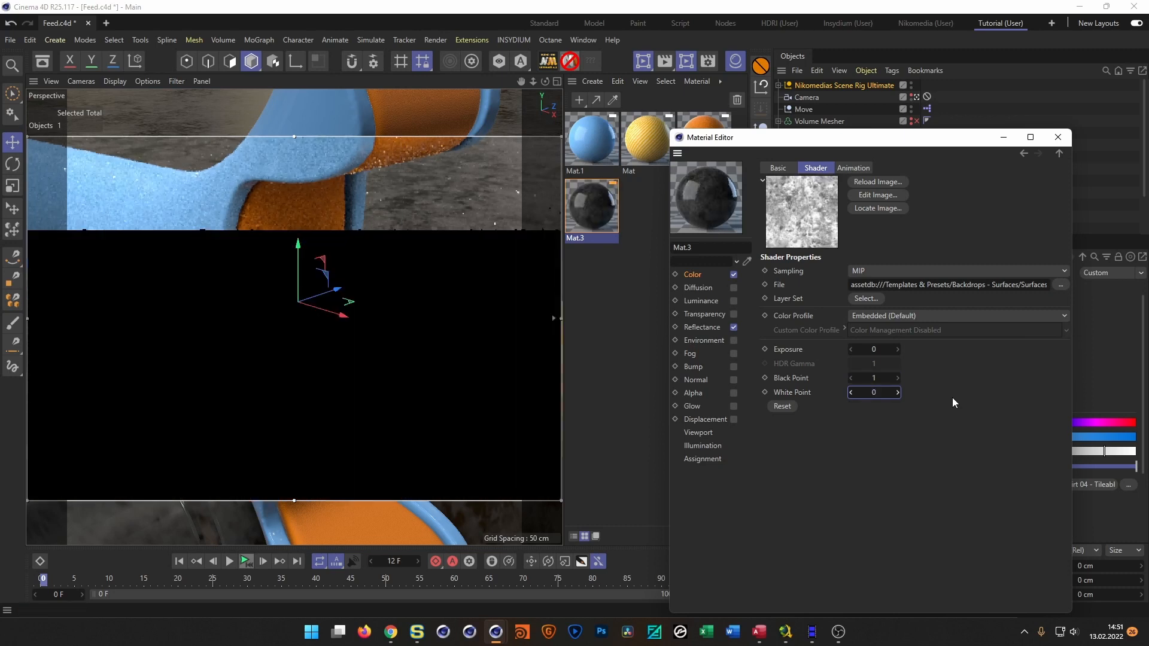
{"action": "left_click", "coordinate": [1059, 153]}
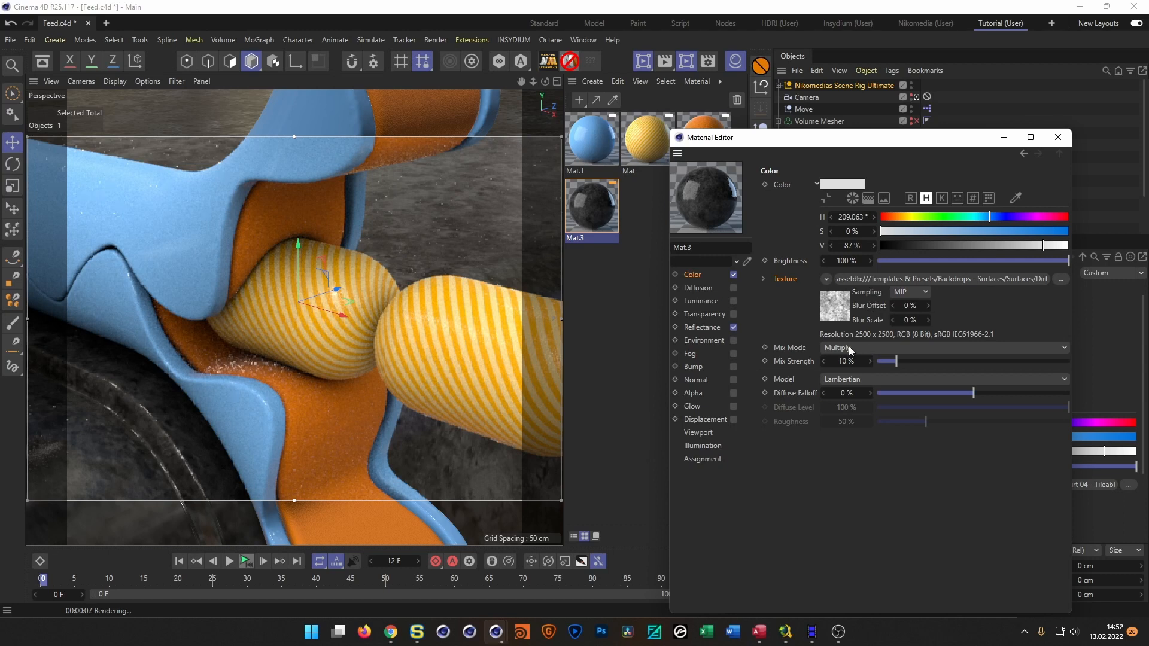
- Set Mat.3's color value V to 84% and the texture's Mix Strength to 100%
{"action": "left_click_drag", "start_coordinate": [1044, 246], "coordinate": [937, 250]}
{"action": "left_click_drag", "start_coordinate": [1052, 254], "coordinate": [1108, 252]}
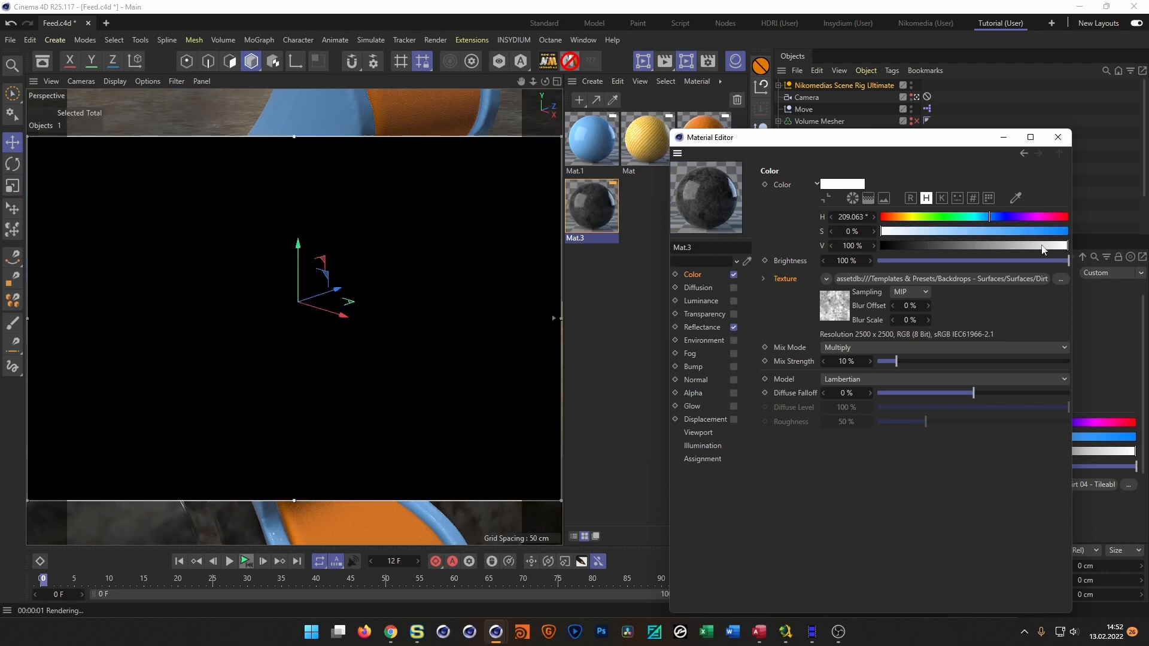
{"action": "left_click_drag", "start_coordinate": [1065, 246], "coordinate": [1039, 246]}
{"action": "left_click_drag", "start_coordinate": [885, 366], "coordinate": [1074, 370]}
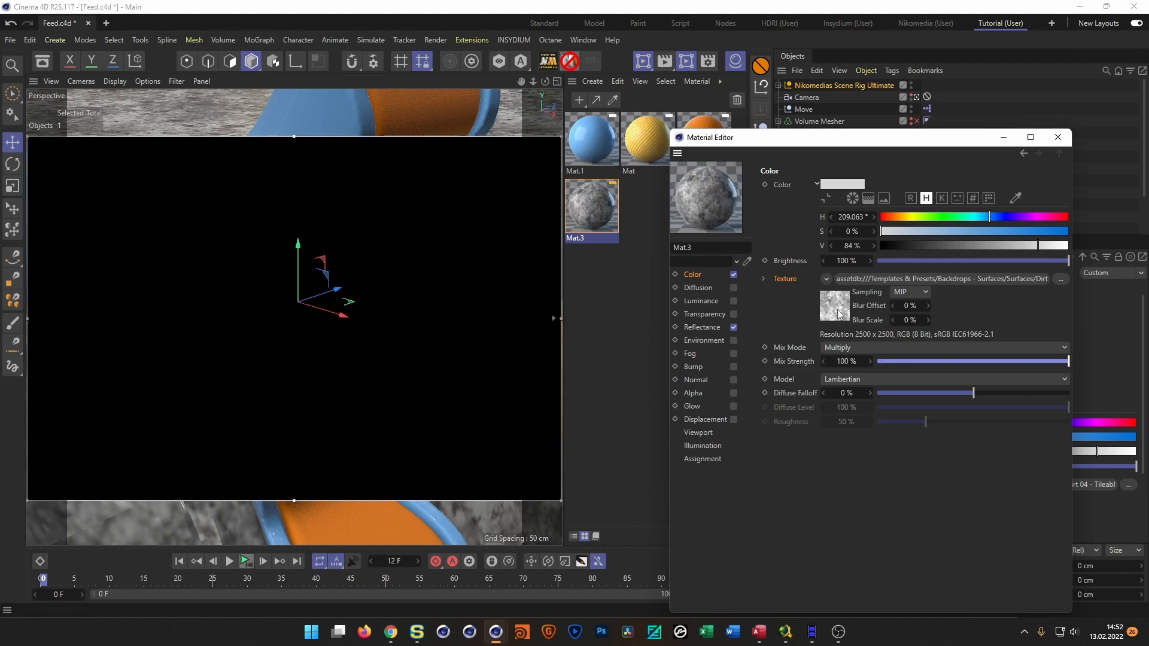
- Stop the region render, wrap the Color texture in a Colorizer and set its black gradient knot to S 0% and V 92%
{"action": "left_click", "coordinate": [826, 279]}
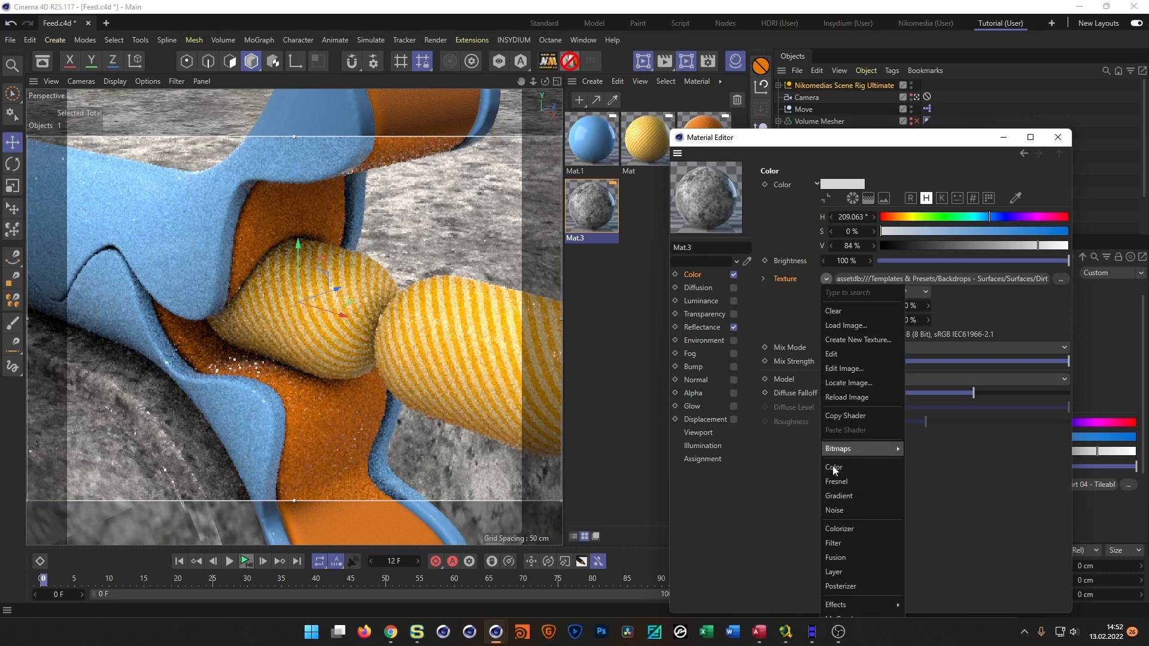
{"action": "left_click", "coordinate": [863, 416]}
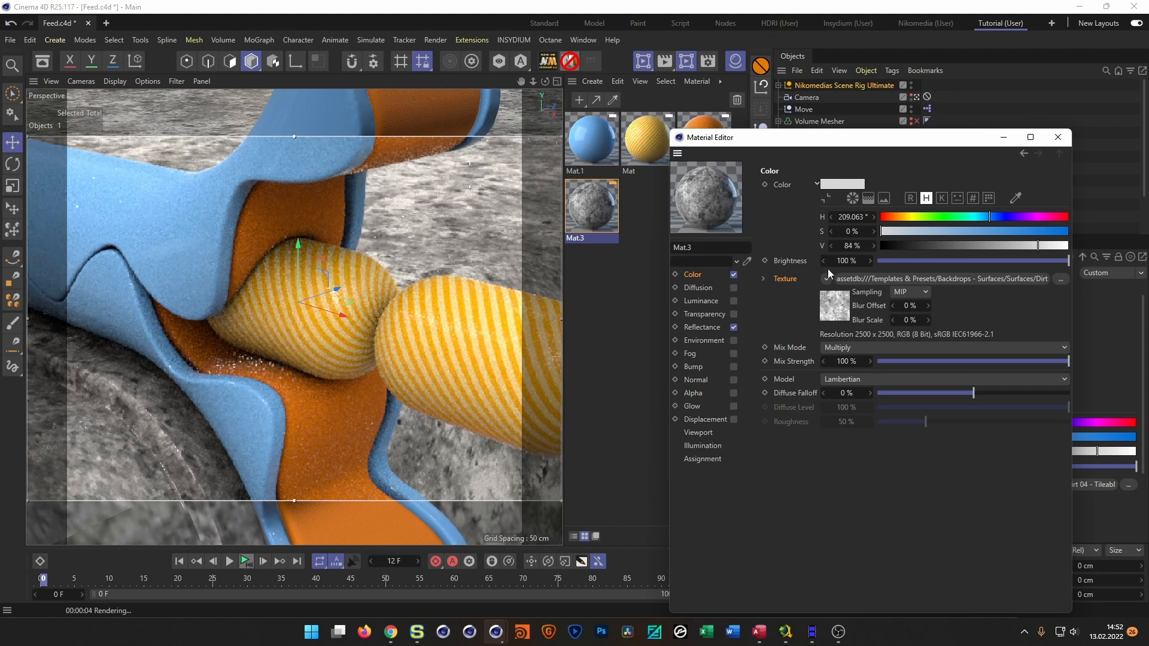
{"action": "left_click", "coordinate": [642, 62]}
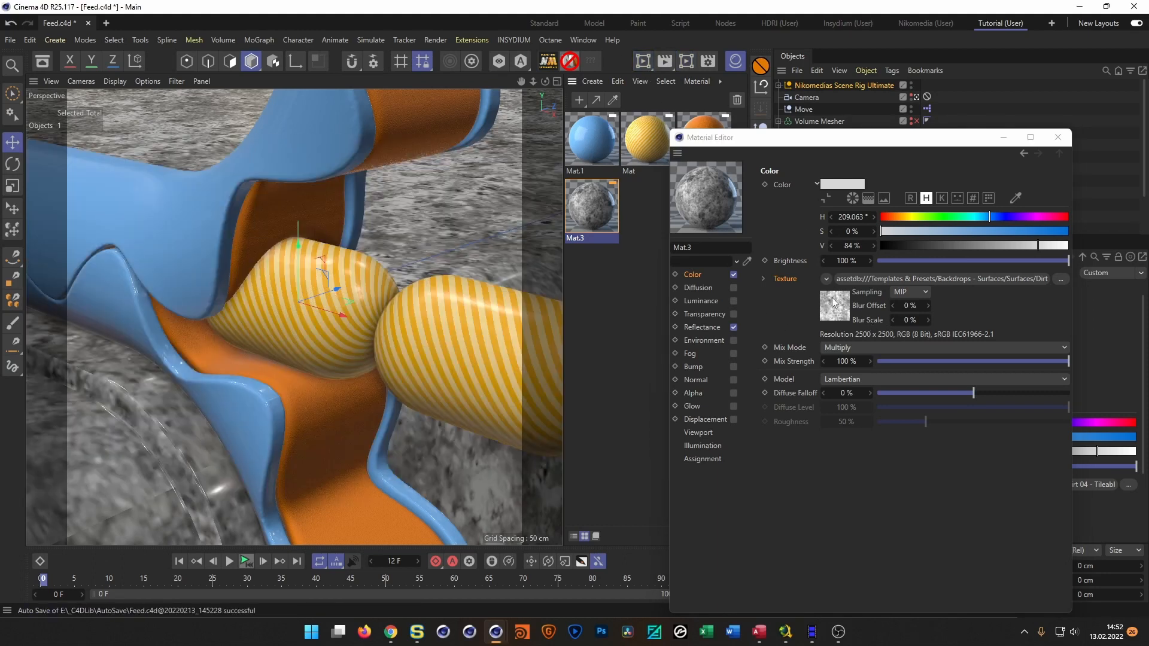
{"action": "left_click", "coordinate": [827, 279]}
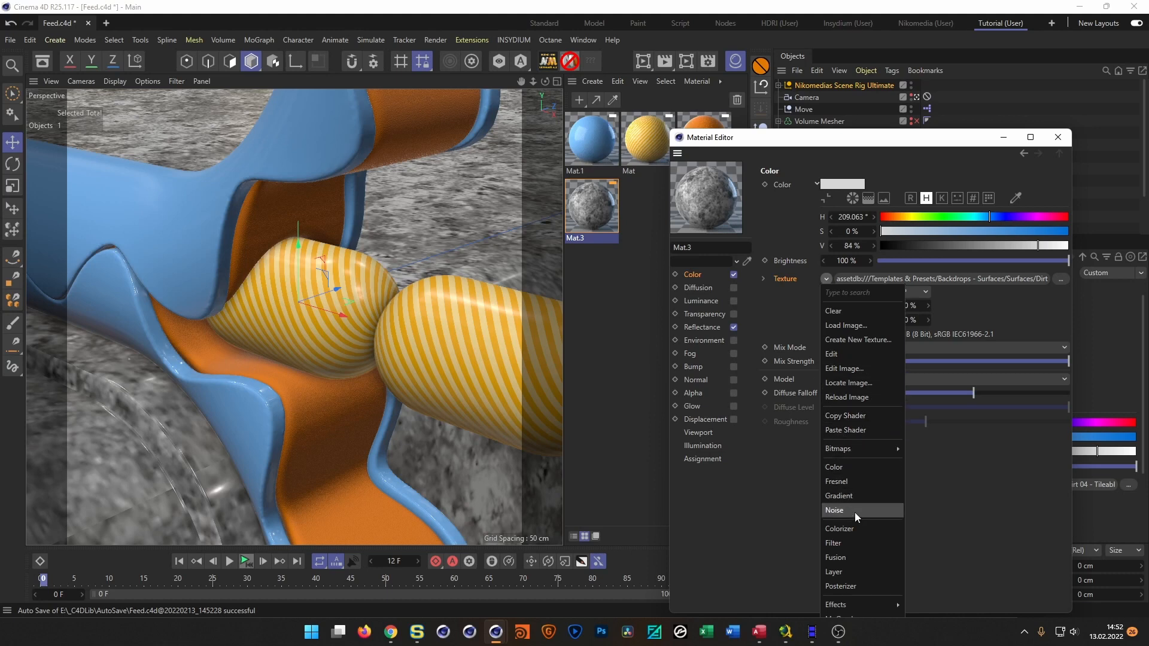
{"action": "left_click", "coordinate": [851, 529]}
{"action": "left_click", "coordinate": [843, 311]}
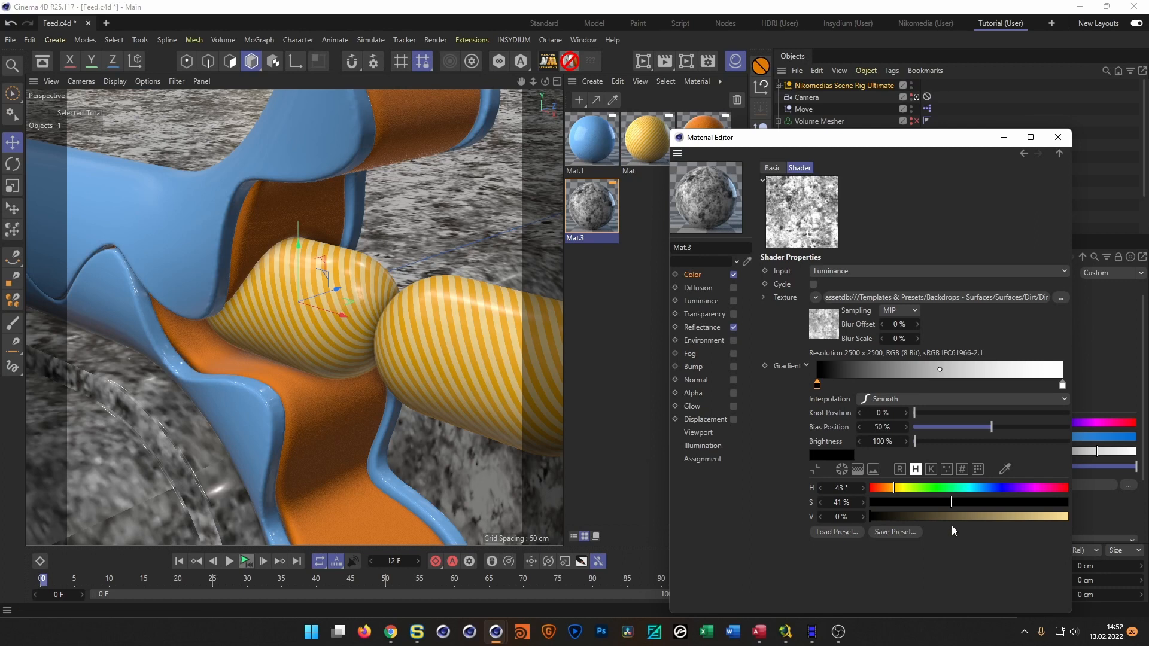
{"action": "left_click_drag", "start_coordinate": [957, 506], "coordinate": [1055, 523]}
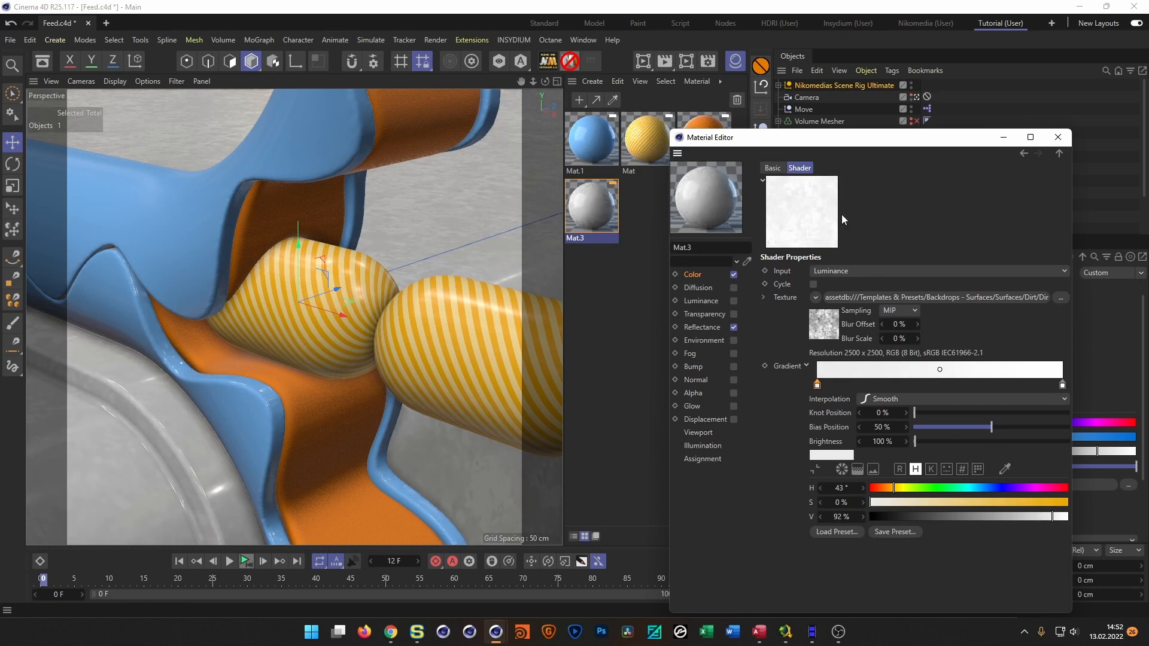
- Preview the material with a region render, close the Material Editor, turn the render off and save the project
{"action": "left_click", "coordinate": [643, 61]}
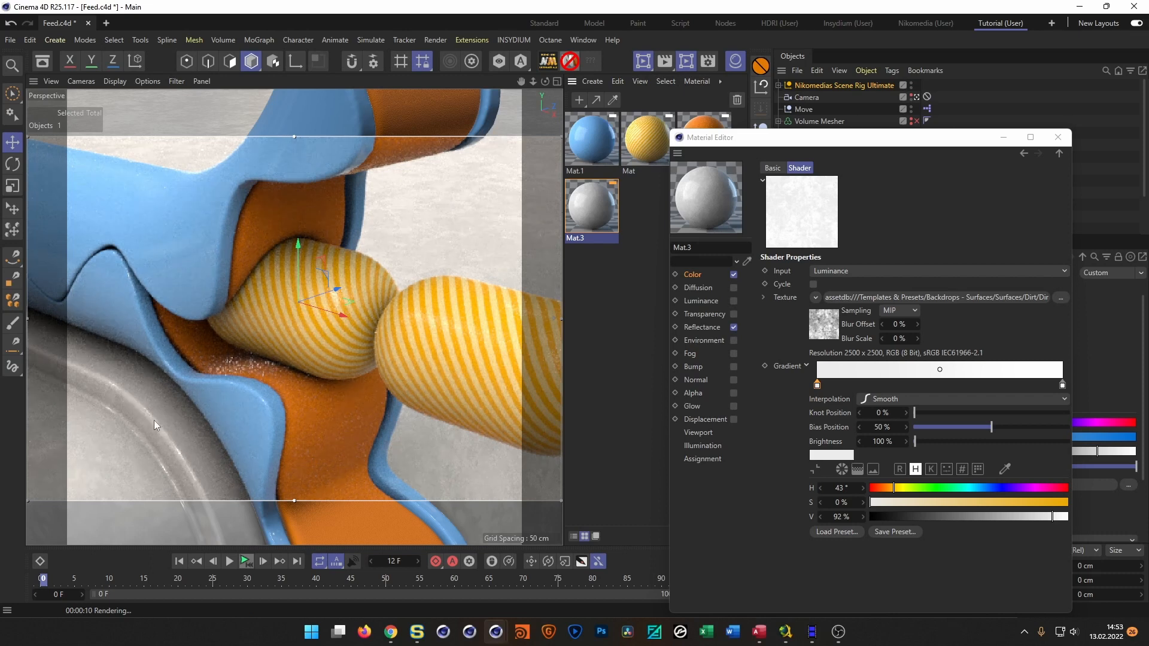
{"action": "left_click", "coordinate": [1058, 137]}
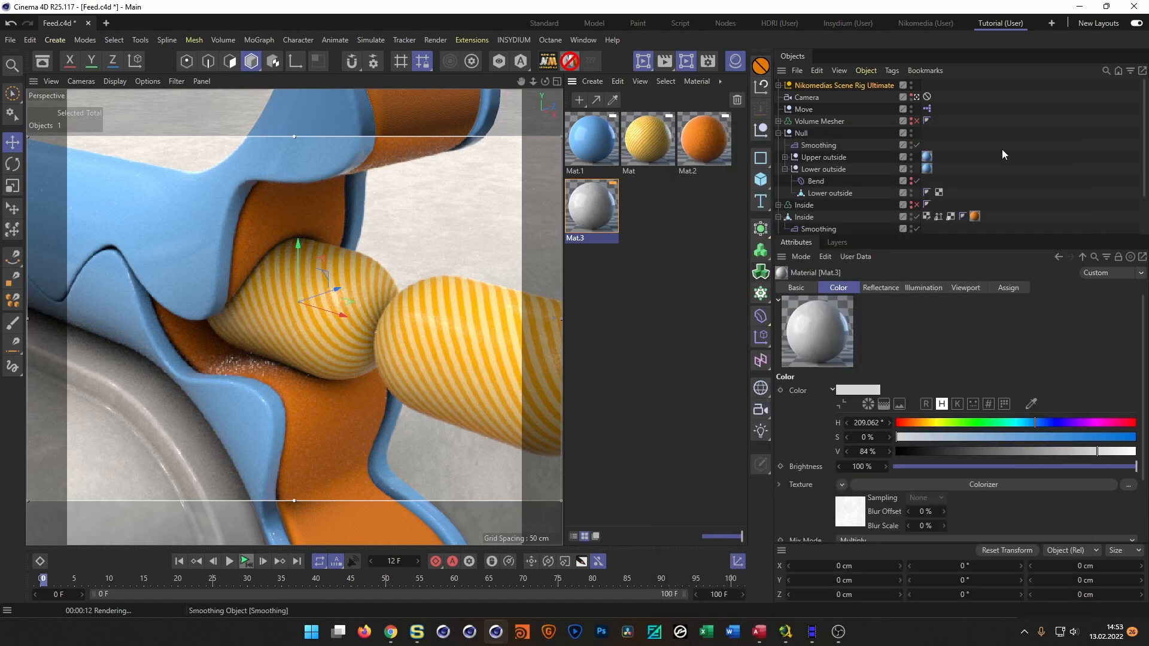
{"action": "left_click", "coordinate": [644, 63]}
{"action": "key", "text": "ctrl+s"}
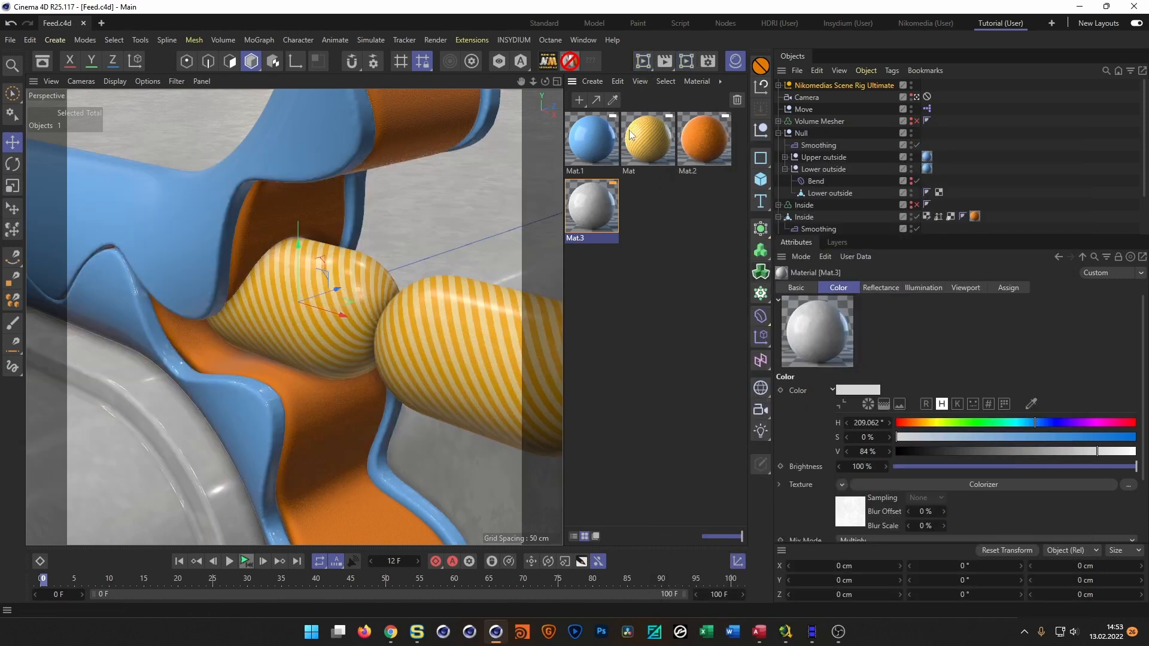
- Set the Physical renderer's Sampler to Adaptive with Medium quality and the Shading Error Threshold to 15%
{"action": "left_click", "coordinate": [709, 62]}
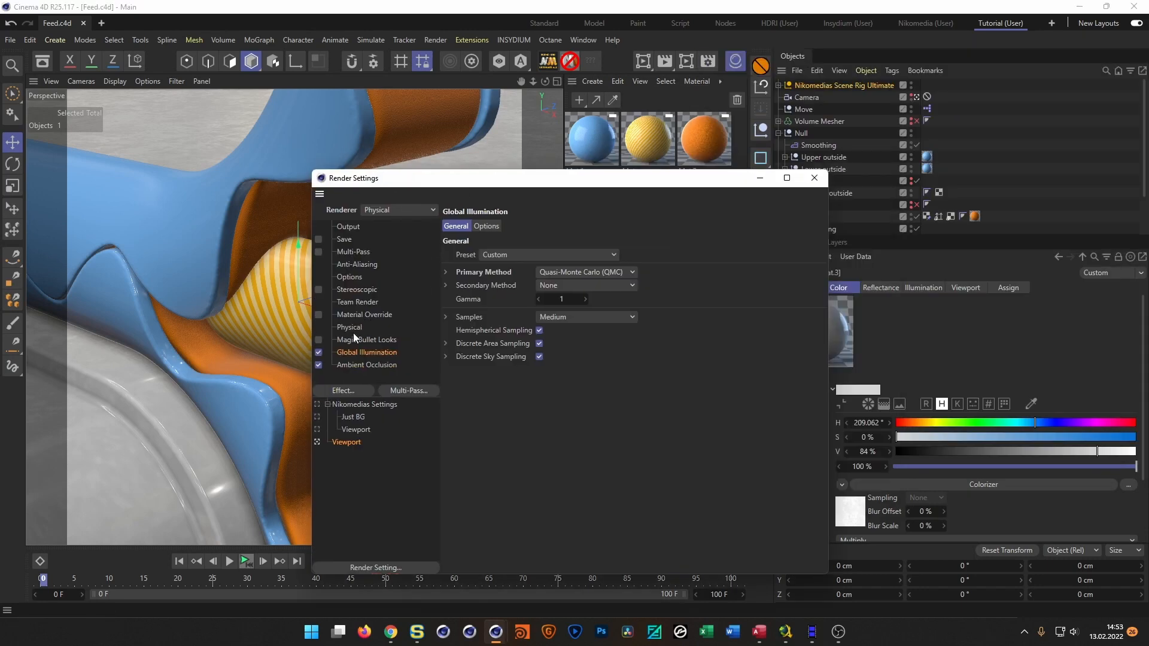
{"action": "left_click", "coordinate": [358, 339]}
{"action": "left_click", "coordinate": [358, 328]}
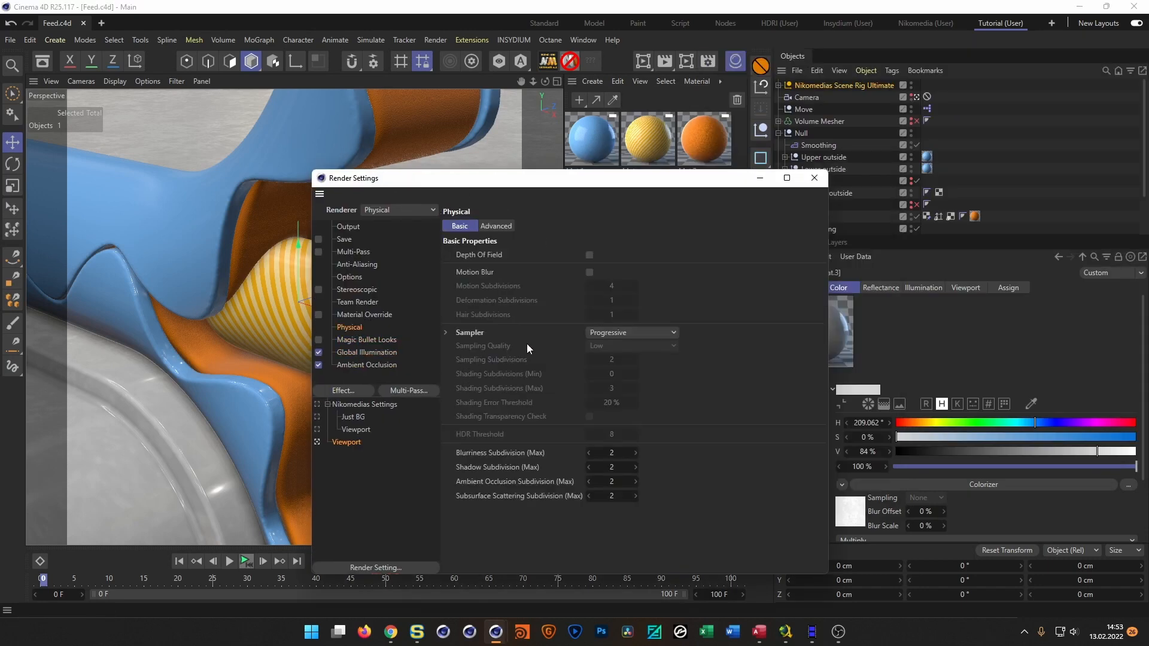
{"action": "left_click", "coordinate": [598, 334]}
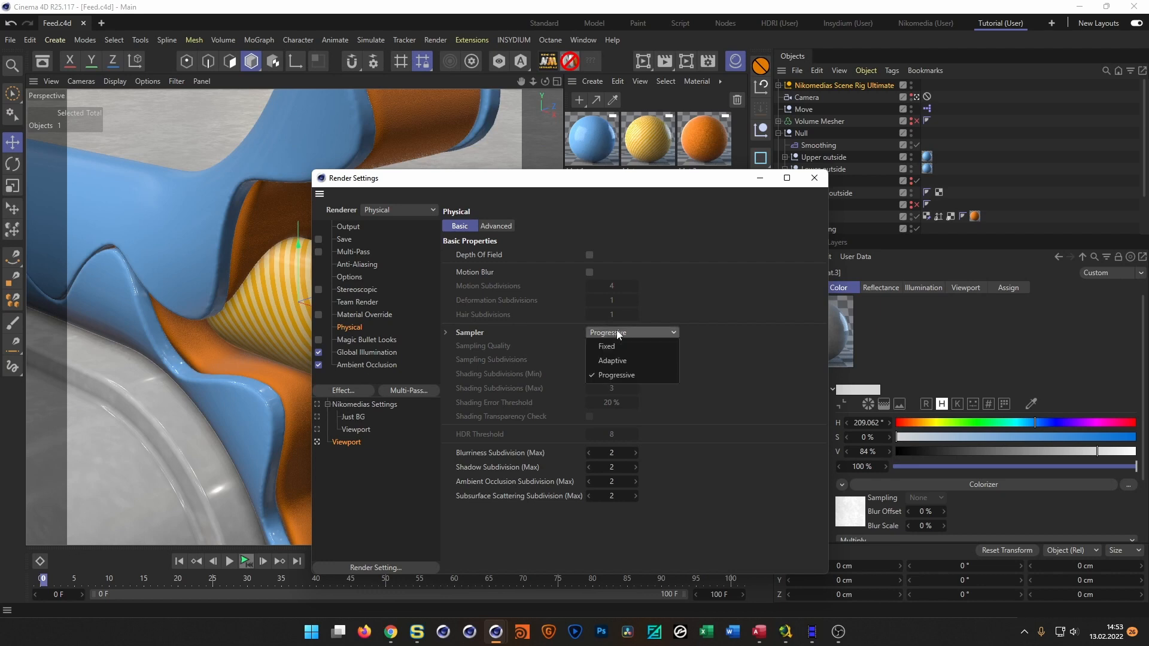
{"action": "left_click", "coordinate": [639, 361]}
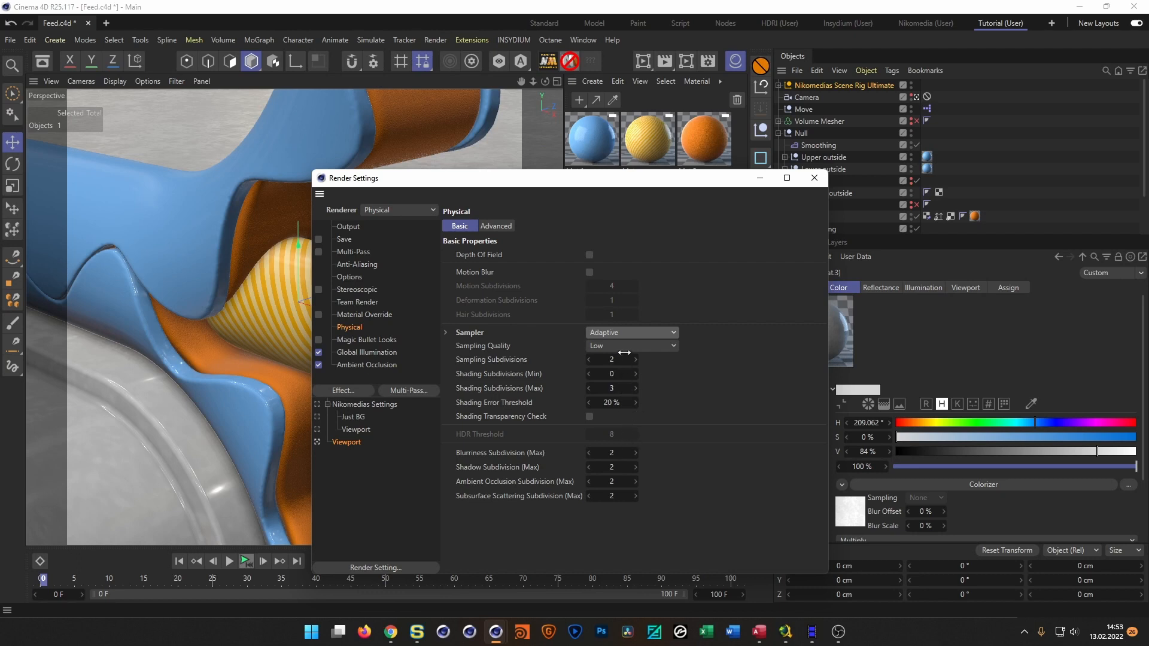
{"action": "left_click", "coordinate": [661, 346]}
{"action": "left_click", "coordinate": [660, 384]}
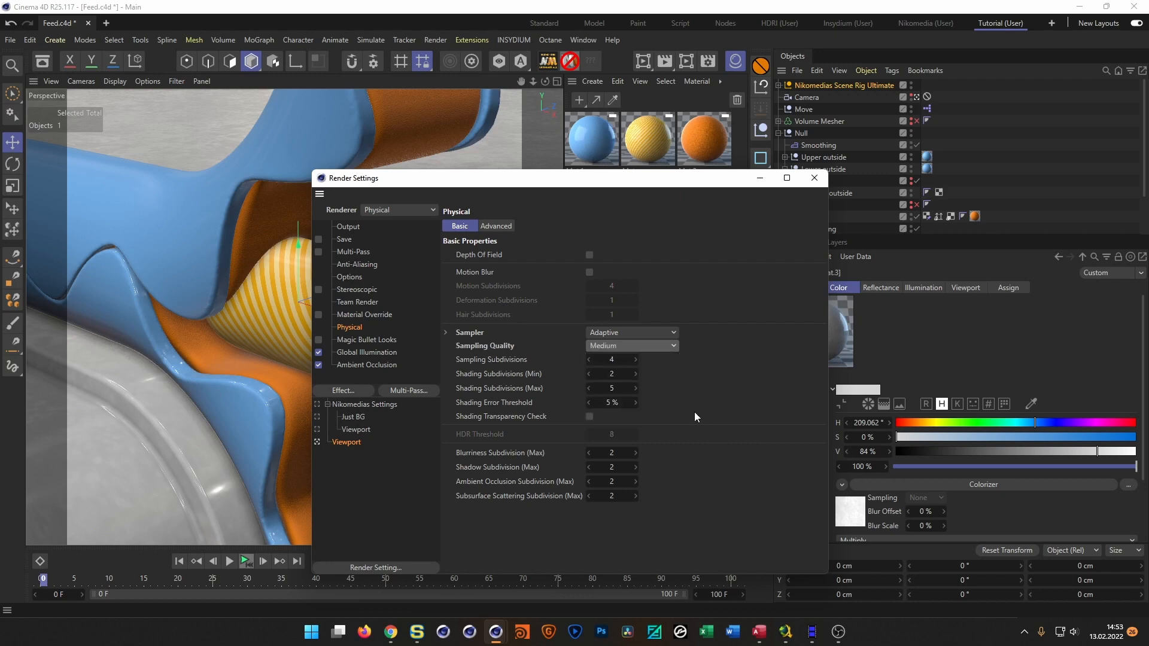
{"action": "left_click_drag", "start_coordinate": [619, 403], "coordinate": [656, 429]}
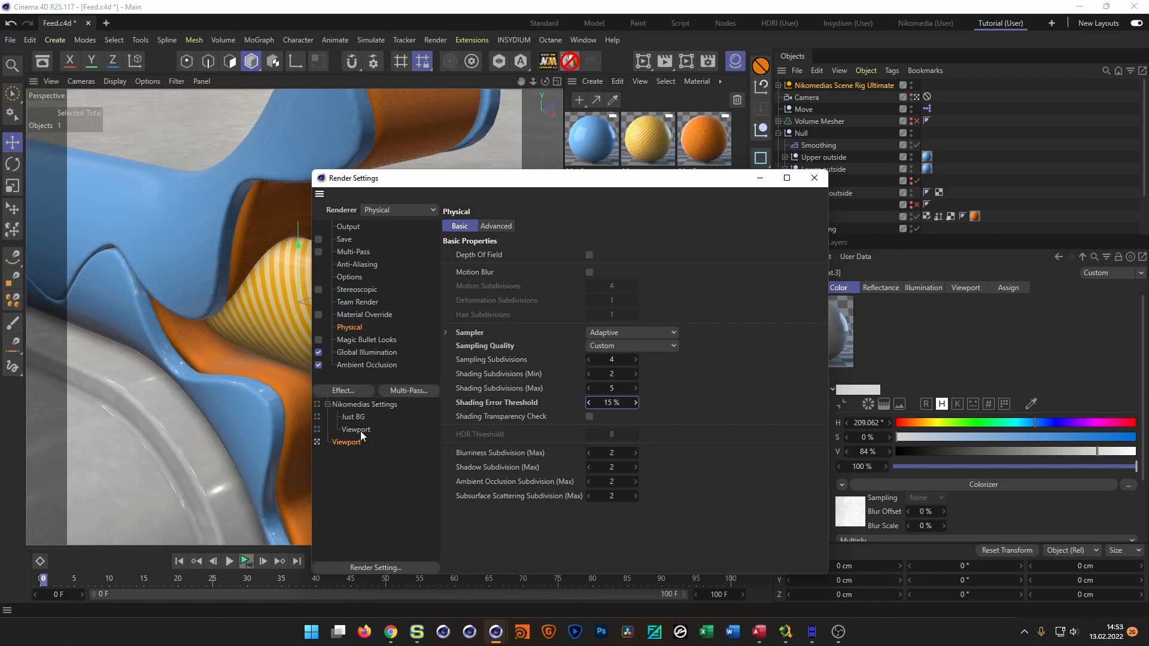
- Review the Global Illumination settings and set the output Frame Range to Current Frame
{"action": "left_click", "coordinate": [359, 353]}
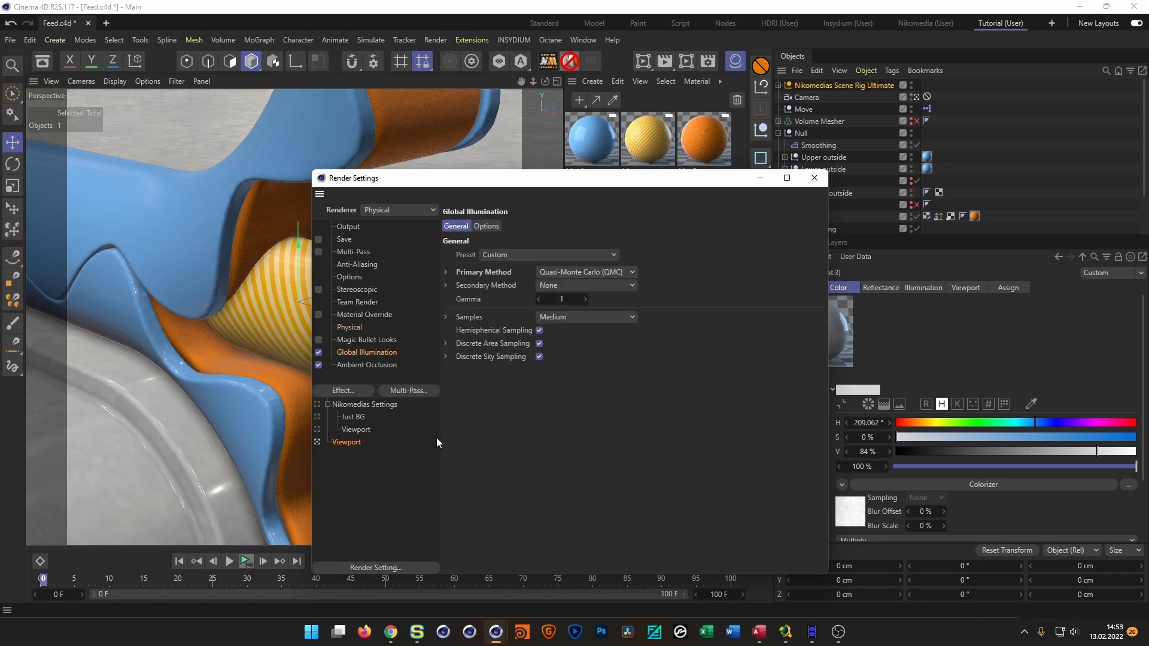
{"action": "left_click", "coordinate": [357, 228]}
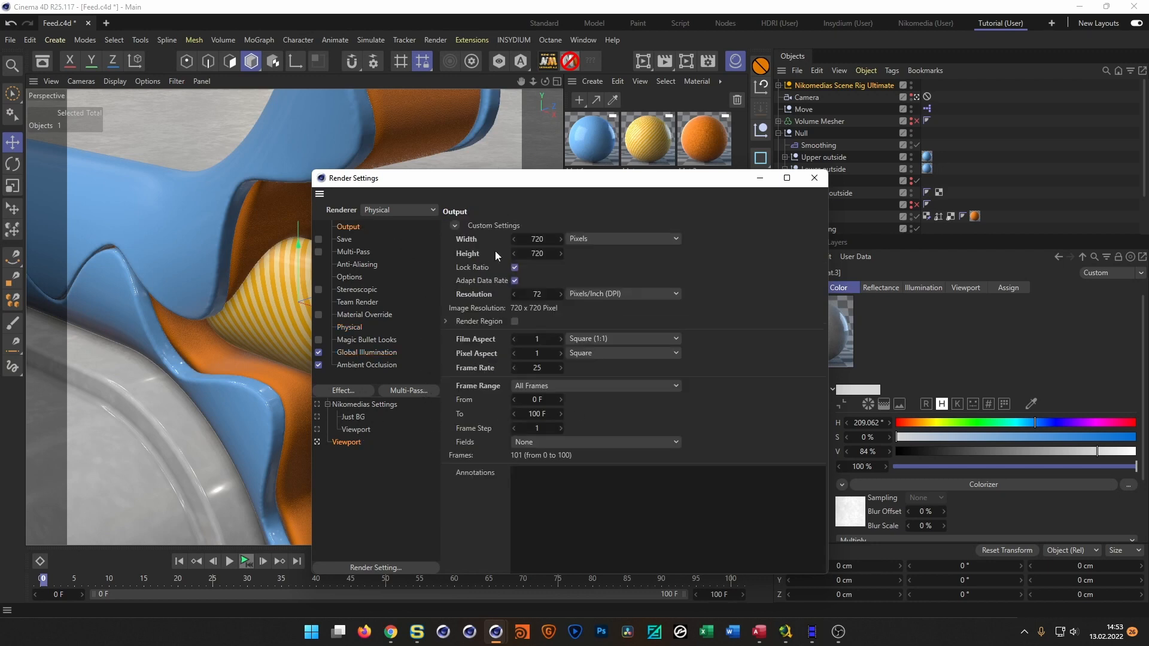
{"action": "left_click", "coordinate": [618, 386]}
{"action": "left_click", "coordinate": [634, 410]}
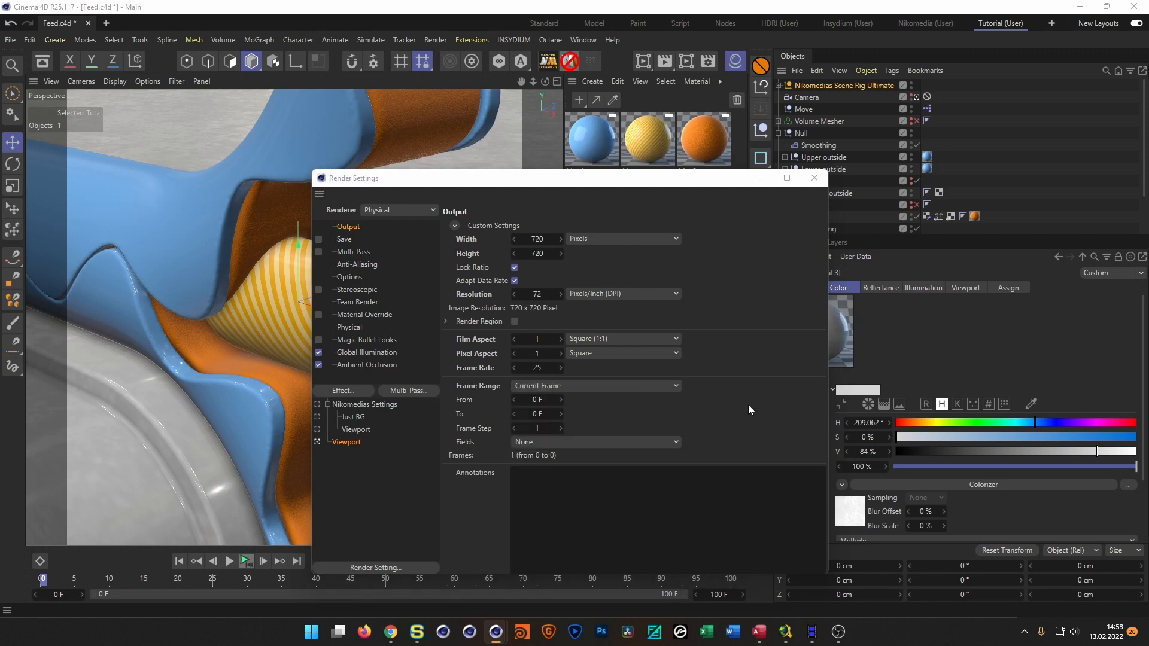
- Start a render to the Picture Viewer, stop it and close the render settings
{"action": "left_click", "coordinate": [744, 405]}
{"action": "key", "text": "shift+r"}
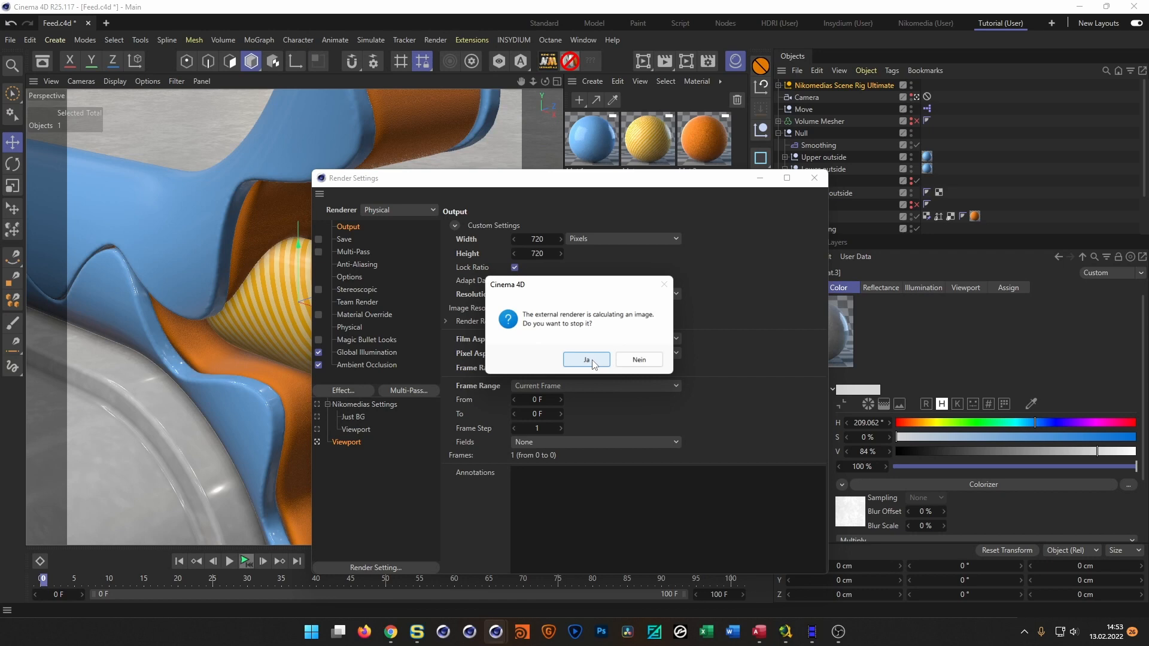
{"action": "left_click", "coordinate": [593, 361]}
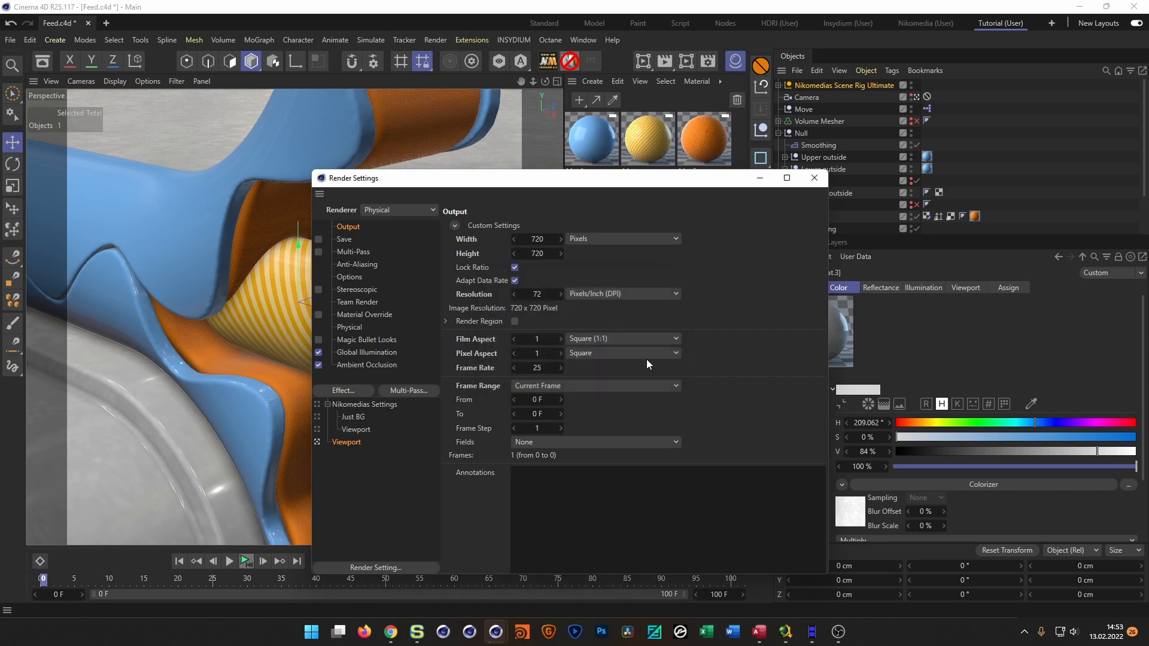
{"action": "left_click", "coordinate": [814, 178]}
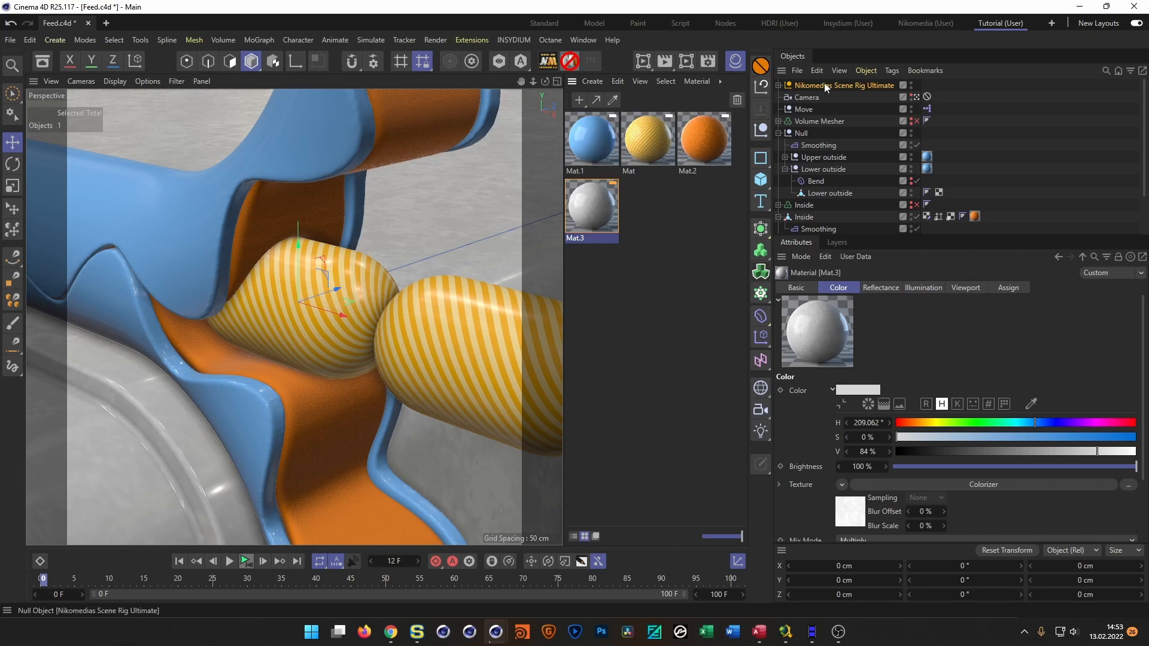
{"action": "left_click", "coordinate": [934, 24]}
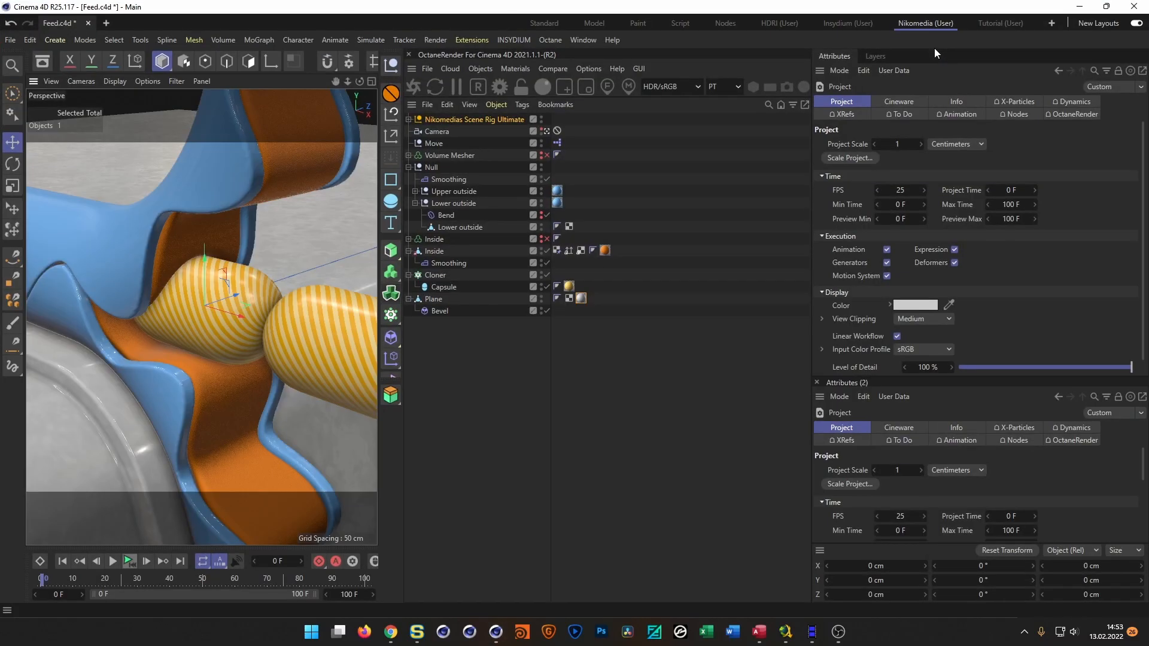
{"action": "left_click", "coordinate": [997, 23]}
{"action": "key", "text": "shift+F8"}
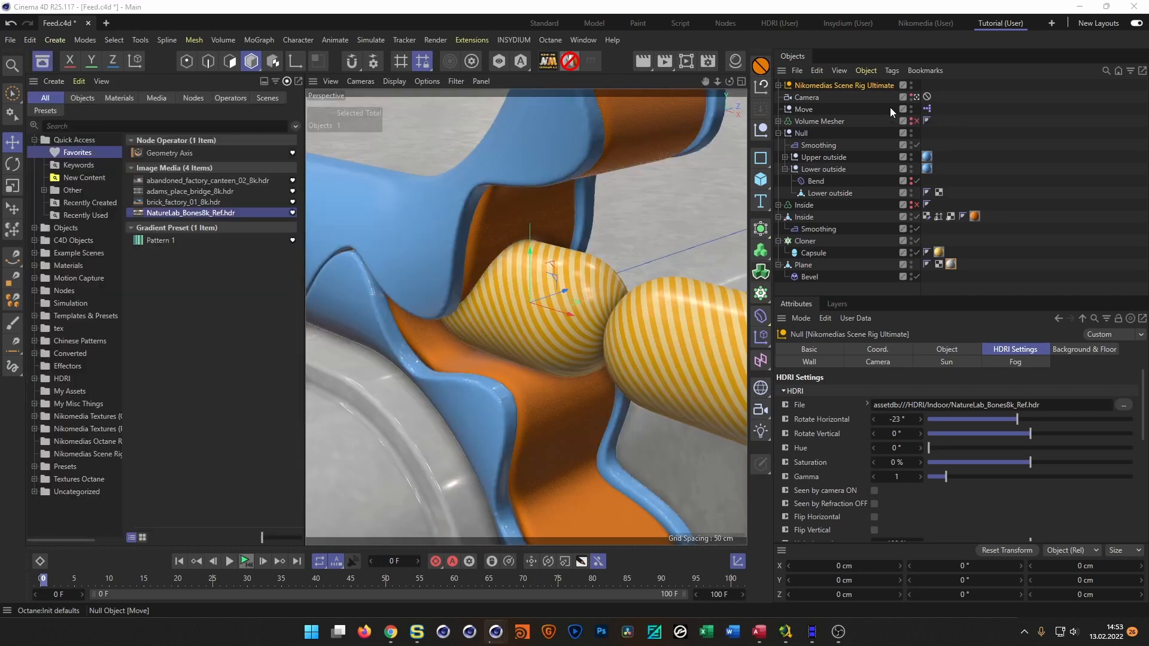
{"action": "key", "text": "shift+F8"}
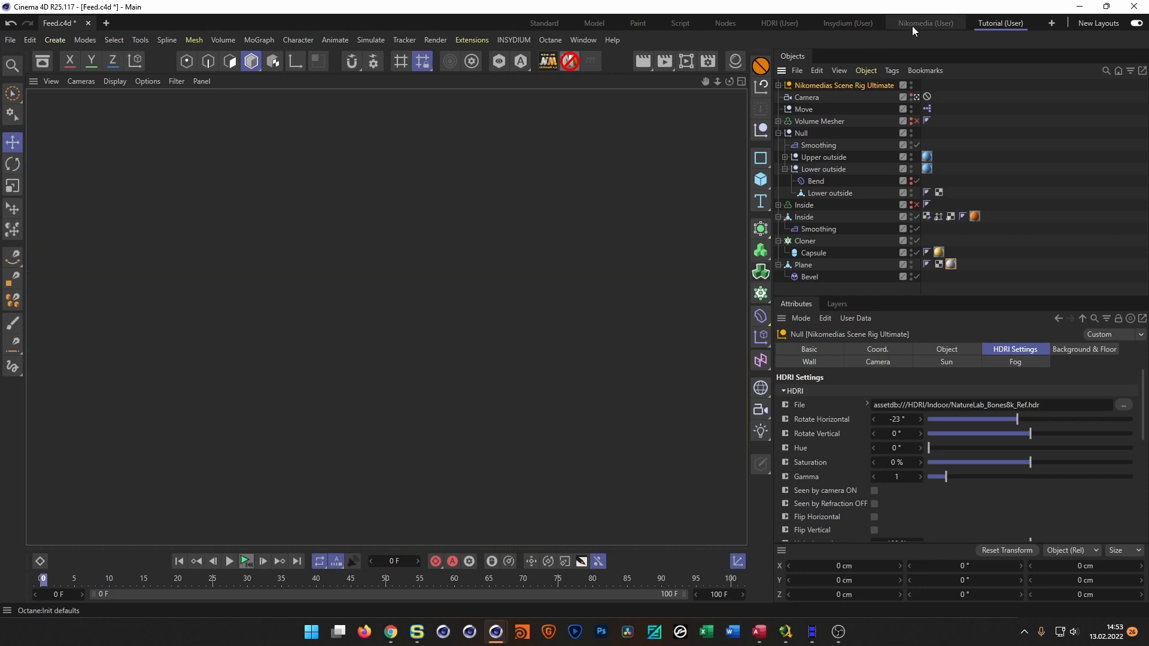
{"action": "left_click", "coordinate": [912, 26]}
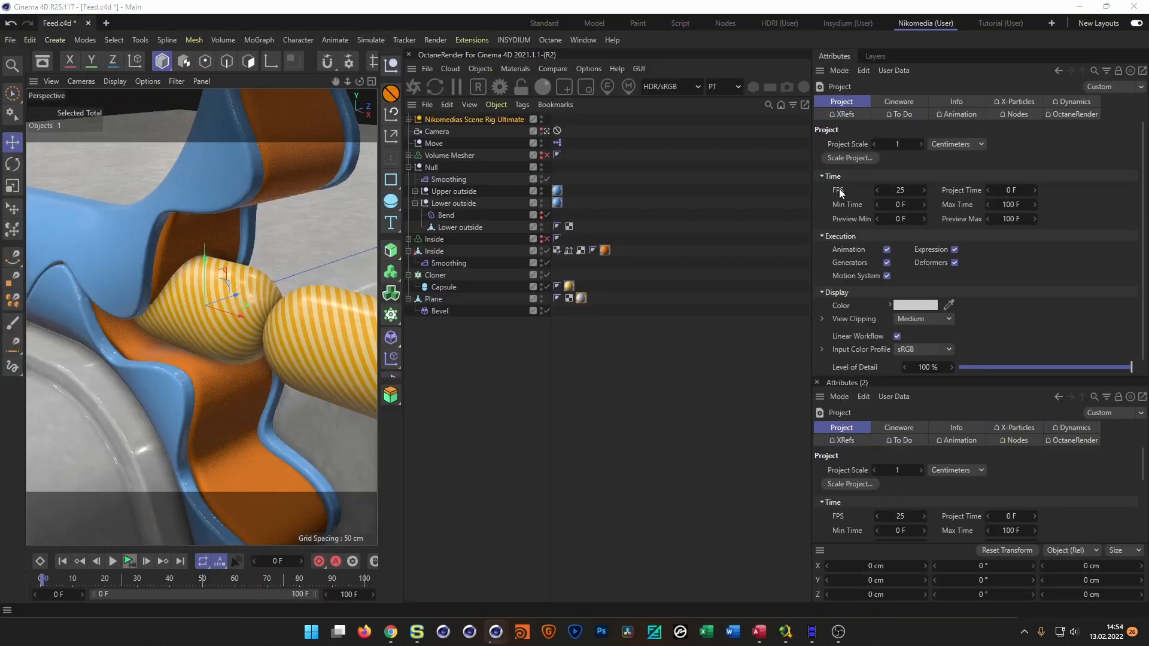
{"action": "left_click", "coordinate": [684, 401]}
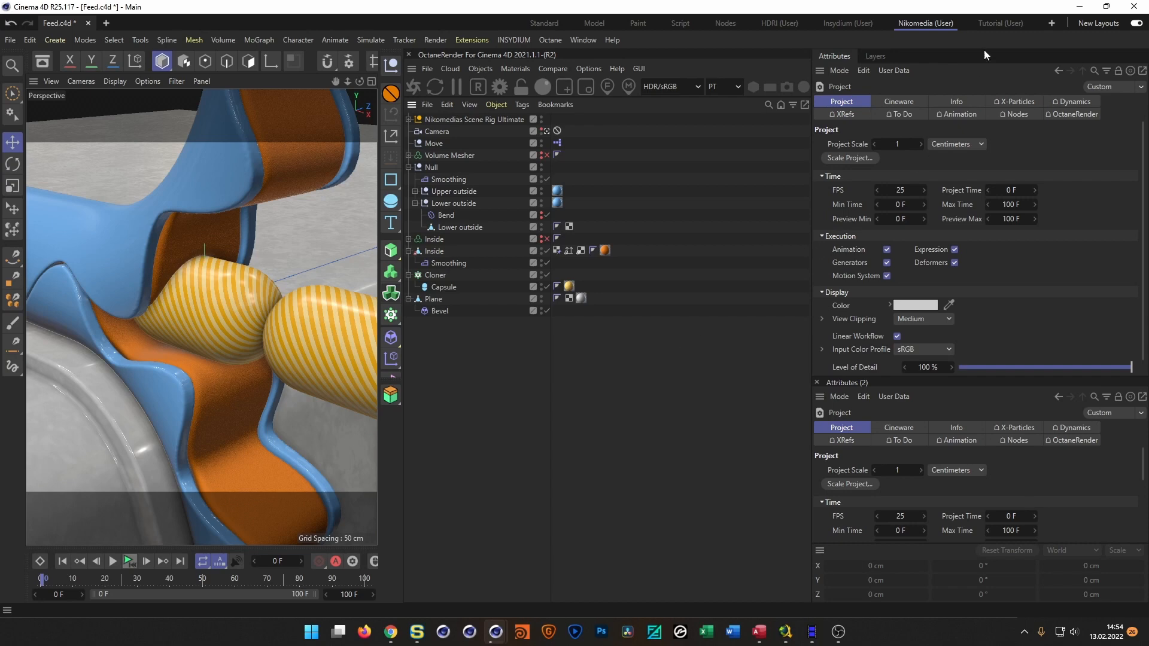
{"action": "left_click", "coordinate": [1000, 19]}
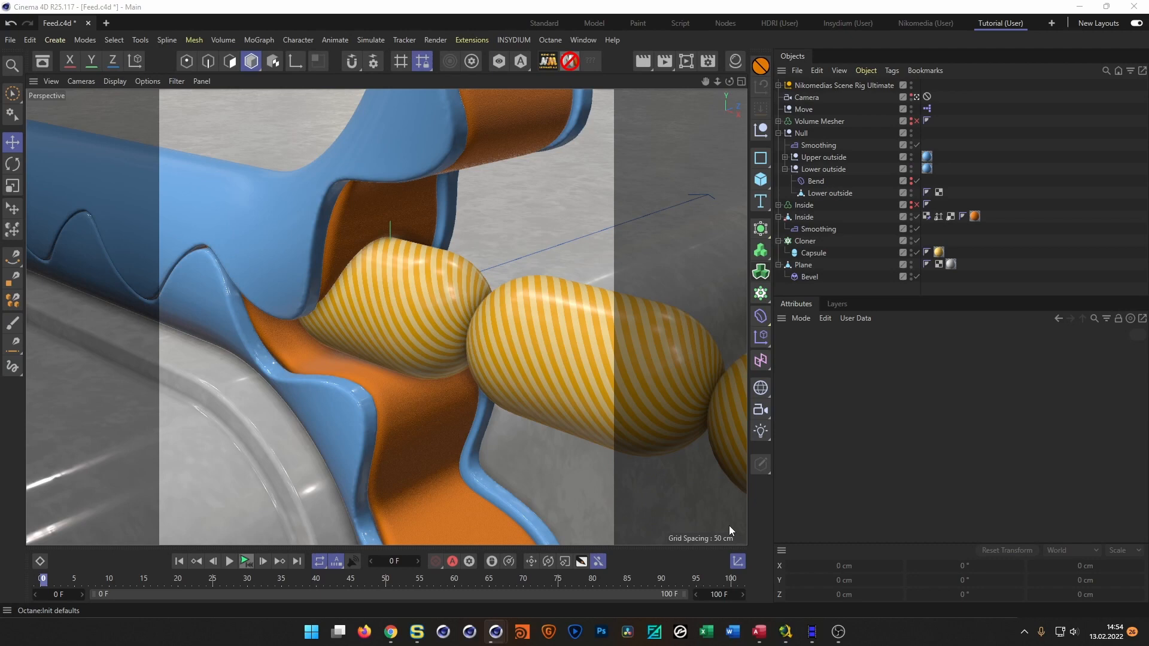
{"action": "mouse_move", "coordinate": [504, 637]}
{"action": "key", "text": "alt+Tab"}
{"action": "key", "text": "Tab"}
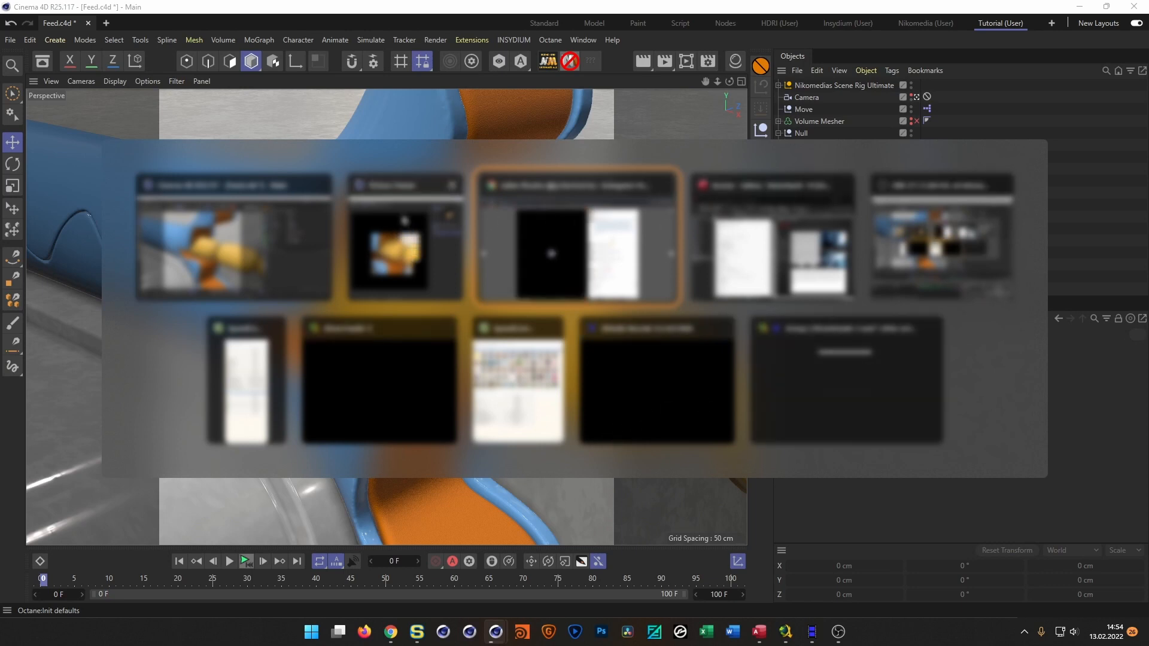
{"action": "key", "text": "Escape"}
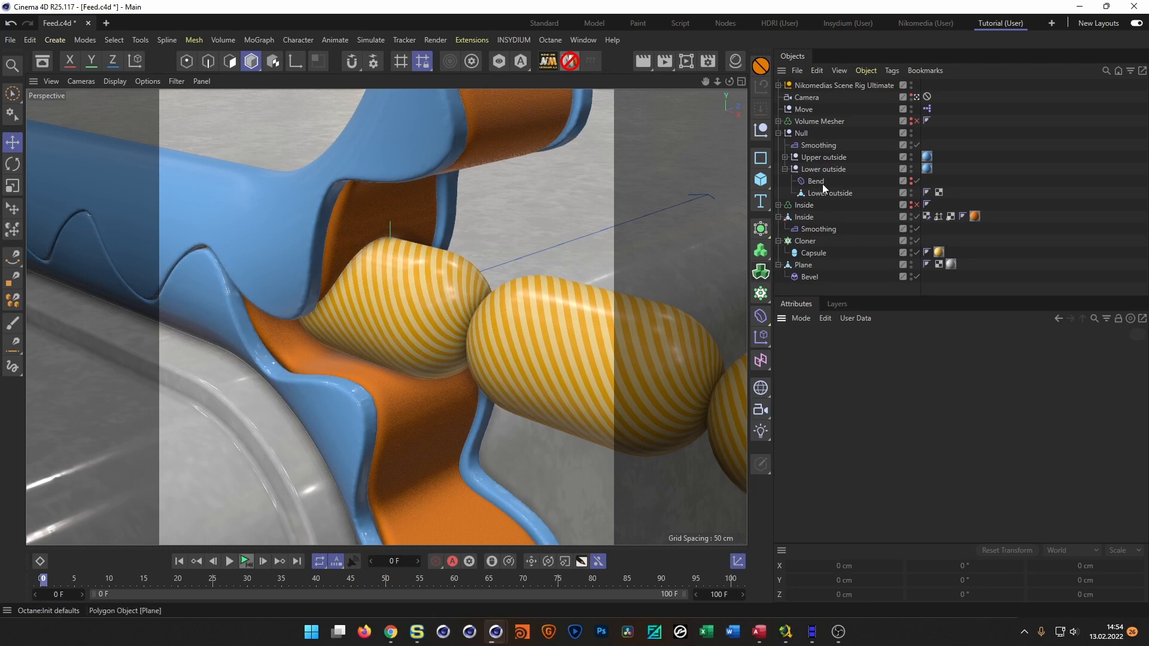
- Switch to the Nikomedia layout, render the current frame in the Picture Viewer, inspect the image and minimize the viewer
{"action": "left_click", "coordinate": [923, 22]}
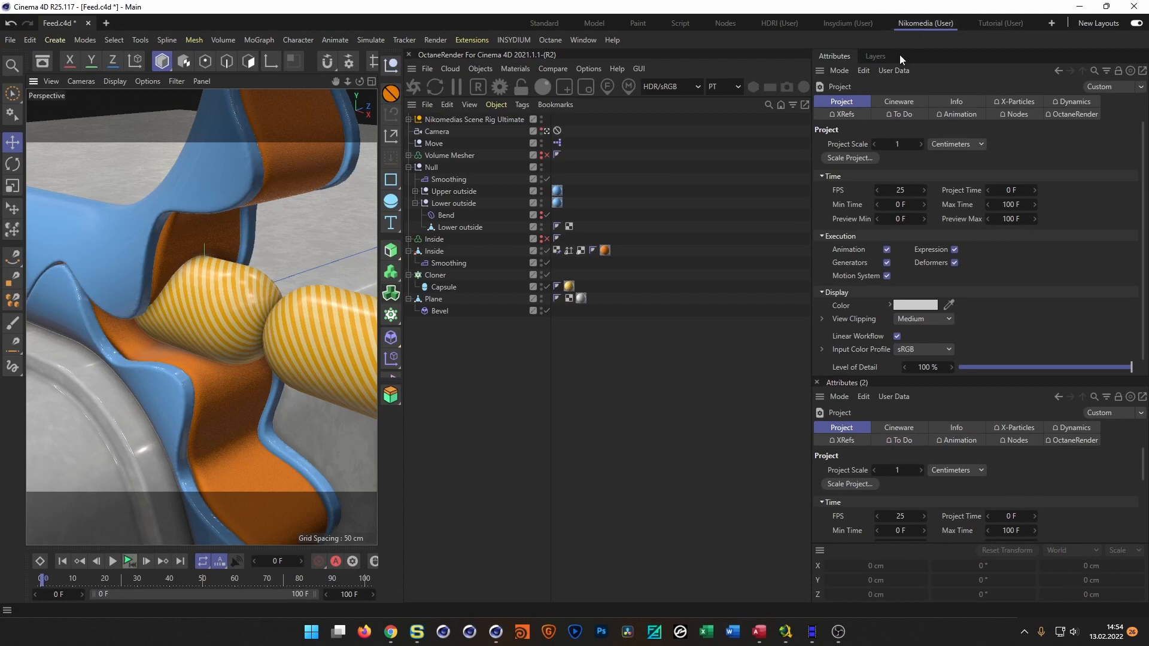
{"action": "key", "text": "alt+Tab"}
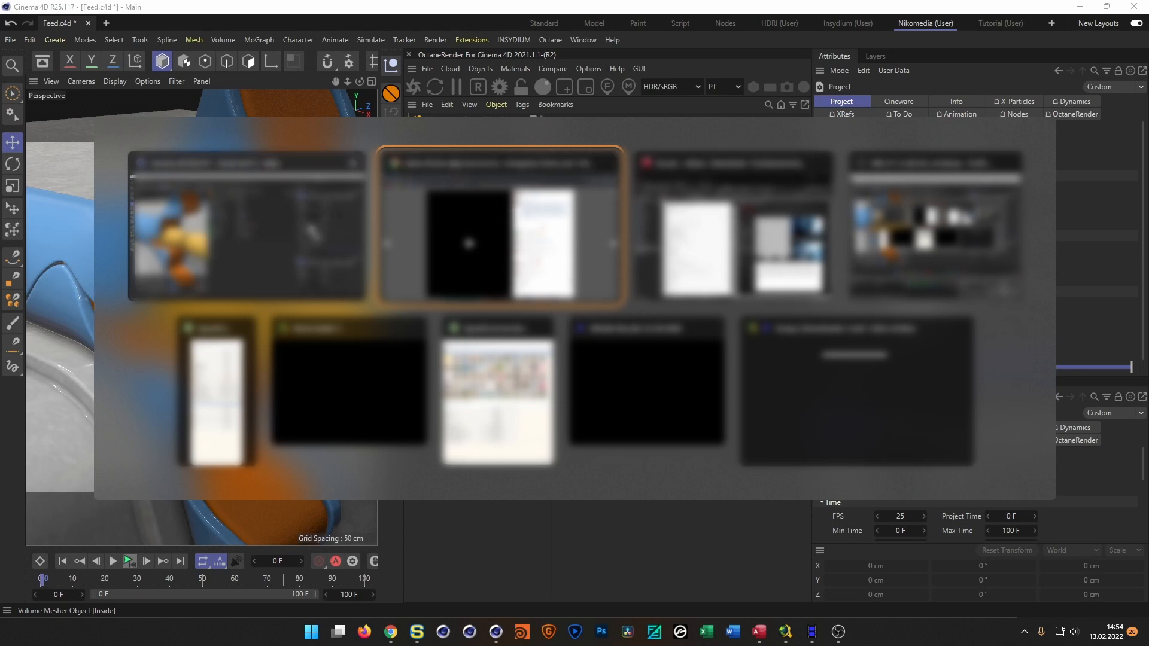
{"action": "left_click", "coordinate": [250, 232]}
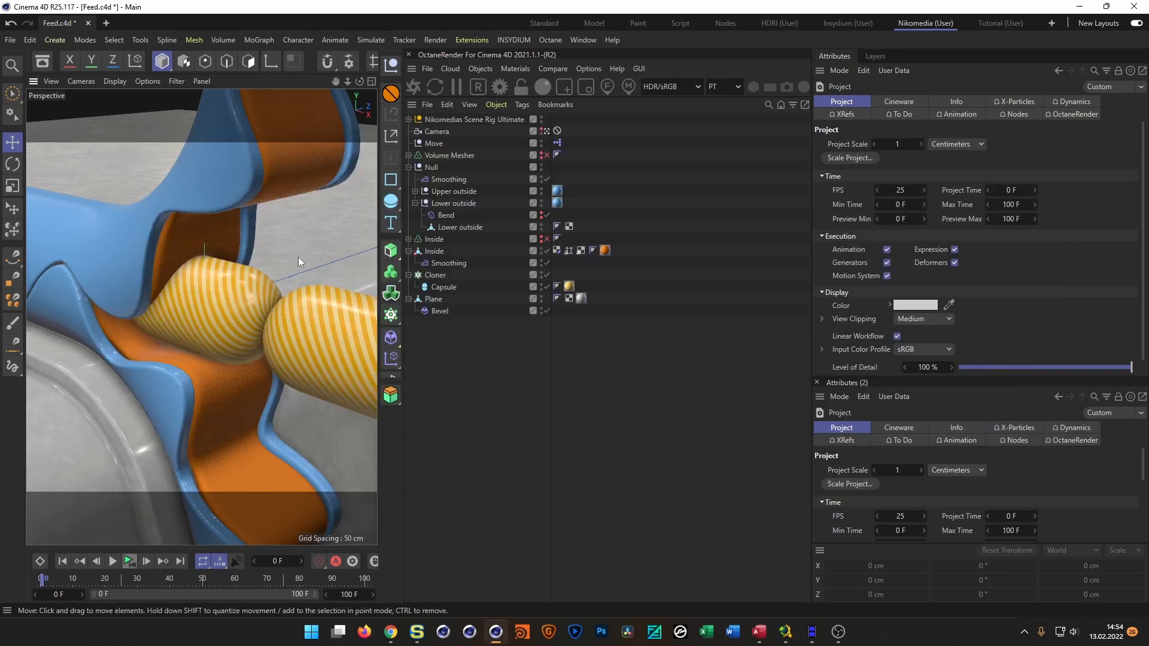
{"action": "key", "text": "shift+r"}
{"action": "left_click_drag", "start_coordinate": [496, 252], "coordinate": [519, 65]}
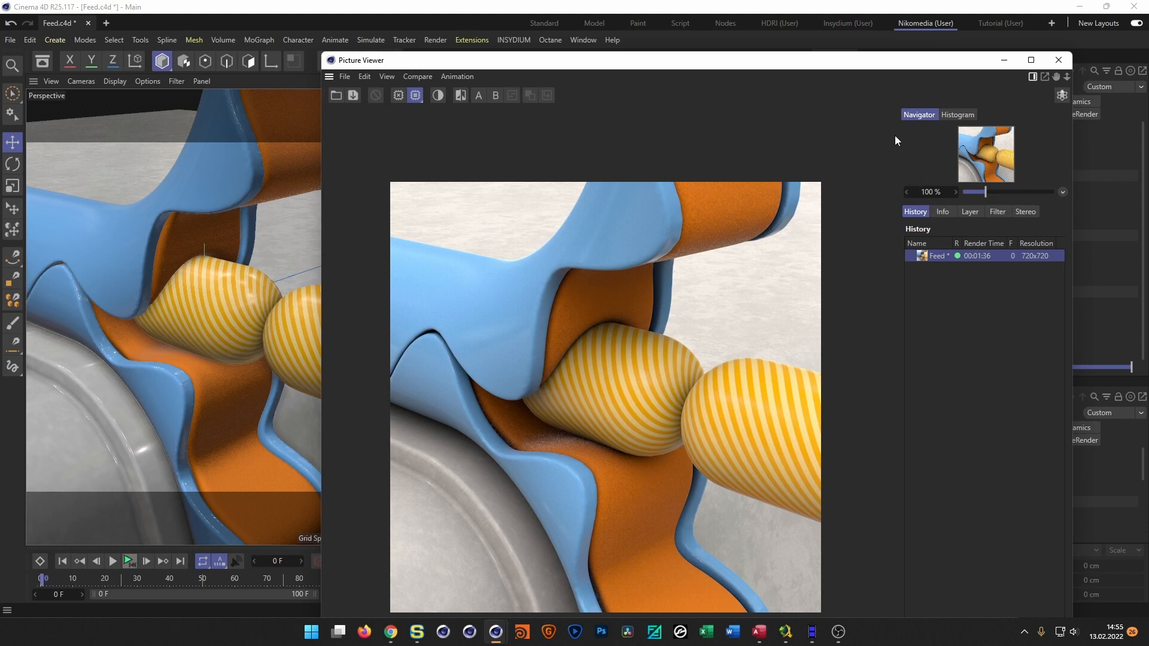
{"action": "left_click_drag", "start_coordinate": [1074, 51], "coordinate": [948, 193]}
{"action": "left_click_drag", "start_coordinate": [829, 208], "coordinate": [988, 97]}
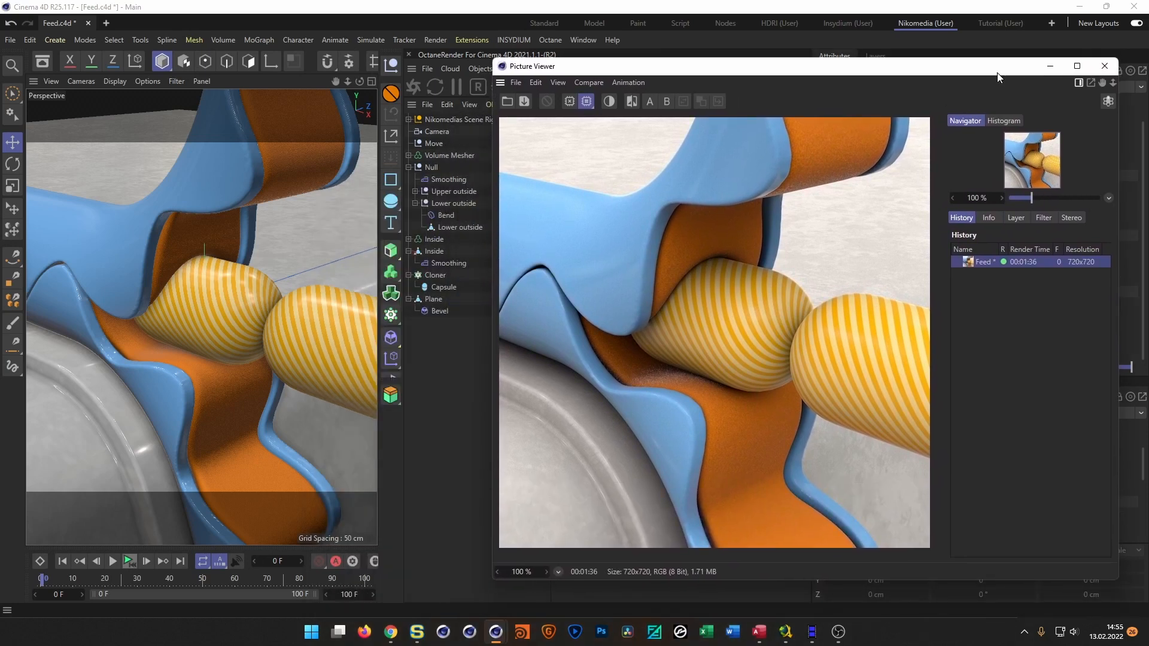
{"action": "left_click", "coordinate": [1048, 67]}
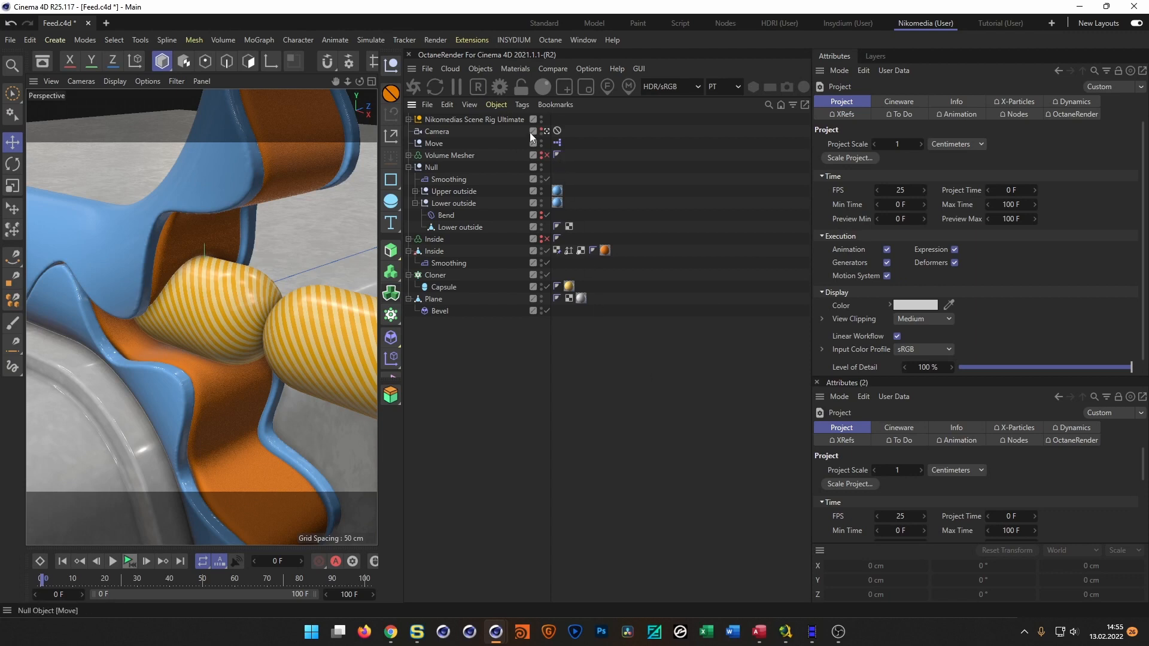
- Return to the Tutorial layout, open the orange Mat.2 in the Material Editor and disable its Bump channel
{"action": "left_click", "coordinate": [1001, 22]}
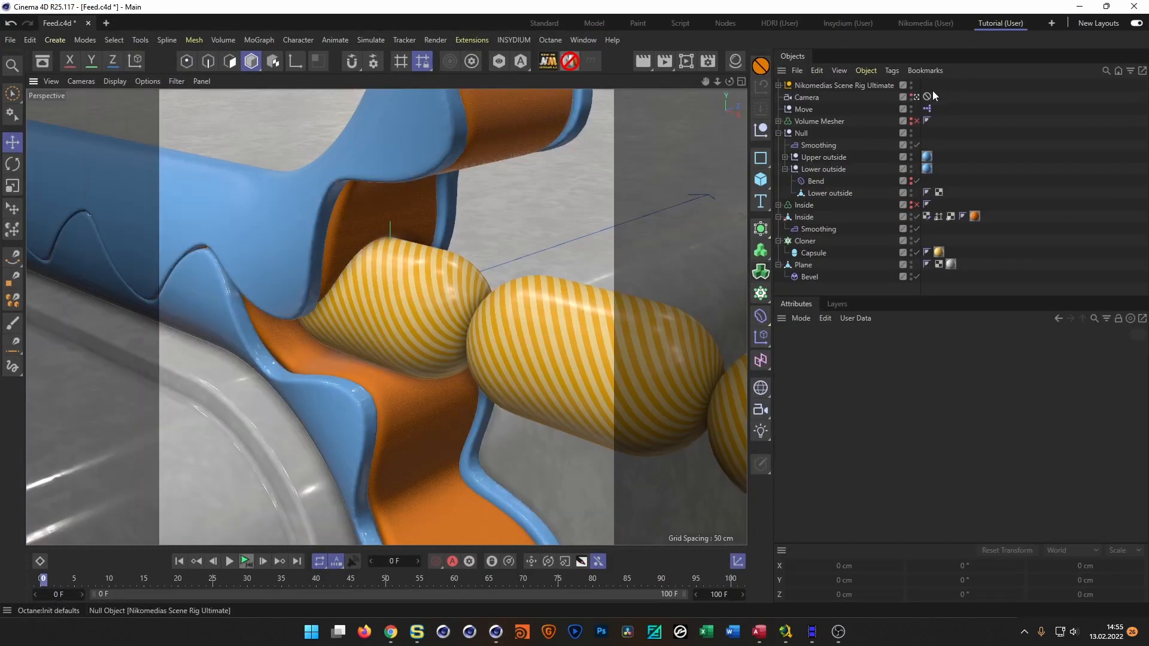
{"action": "left_click", "coordinate": [735, 61]}
{"action": "double_click", "coordinate": [688, 142]}
{"action": "left_click_drag", "start_coordinate": [742, 144], "coordinate": [400, 167]}
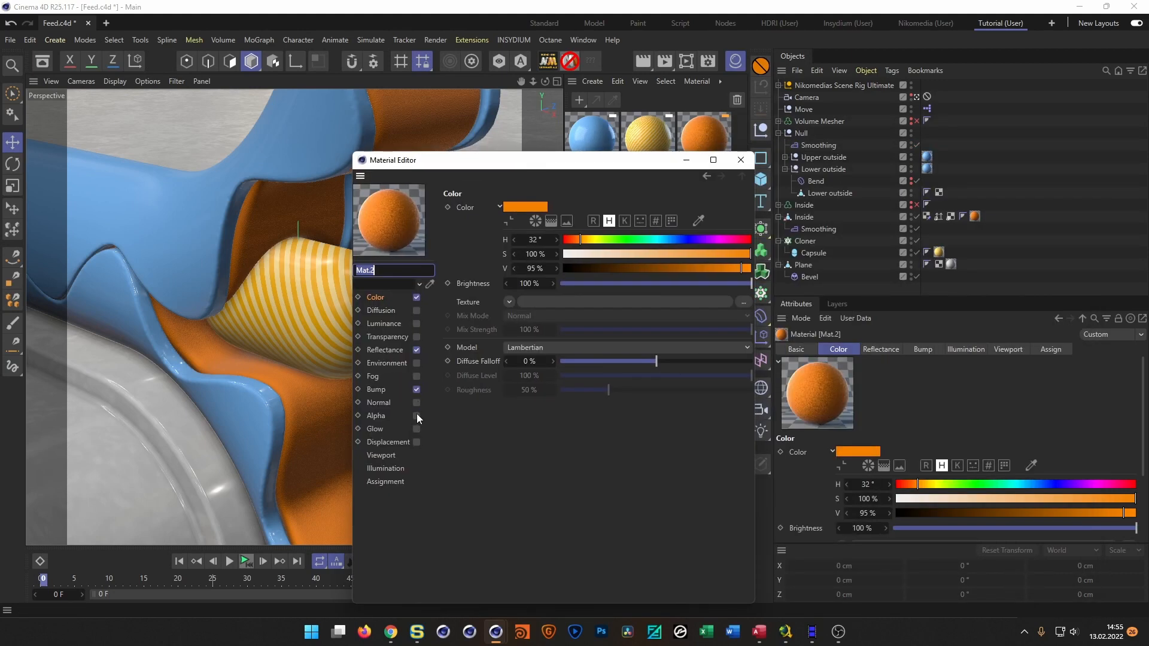
{"action": "left_click", "coordinate": [417, 390]}
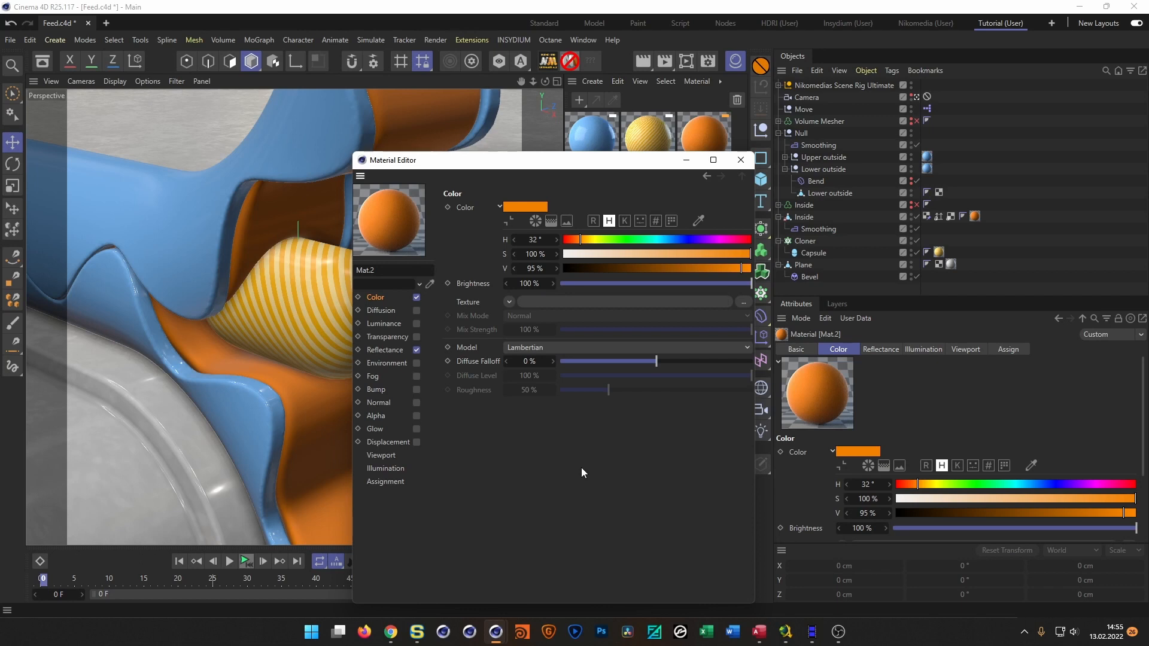
- Test-render the orange material without bump in the Picture Viewer, then stop the render and close the viewer
{"action": "key", "text": "shift+r"}
{"action": "left_click_drag", "start_coordinate": [665, 432], "coordinate": [328, 61]}
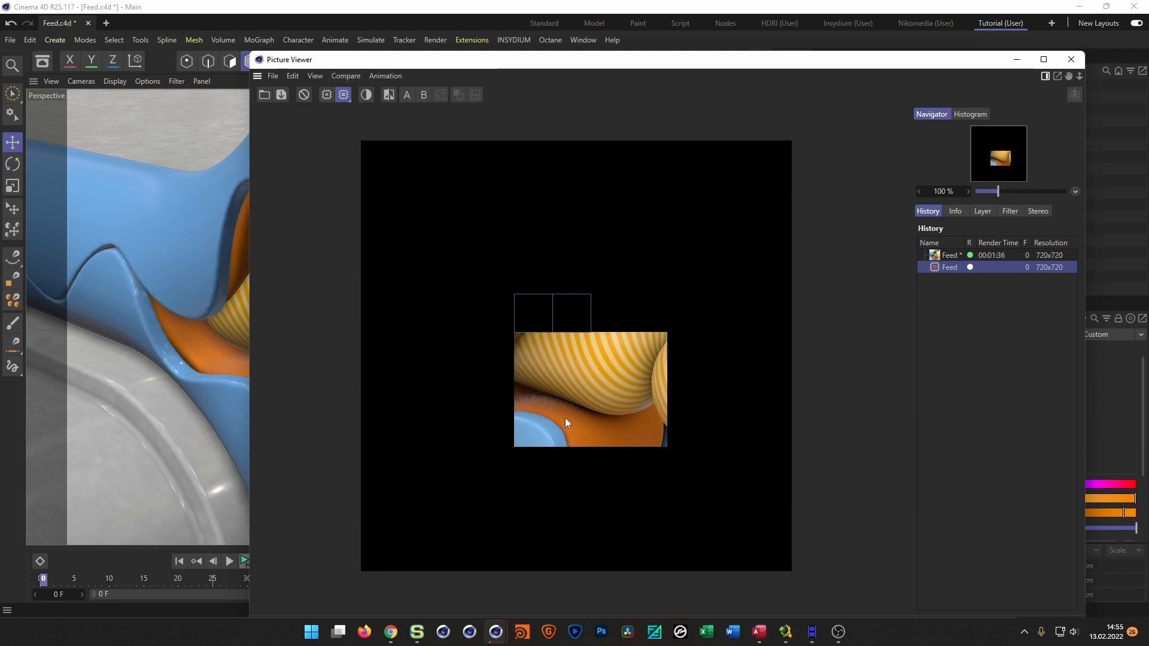
{"action": "left_click", "coordinate": [1071, 62]}
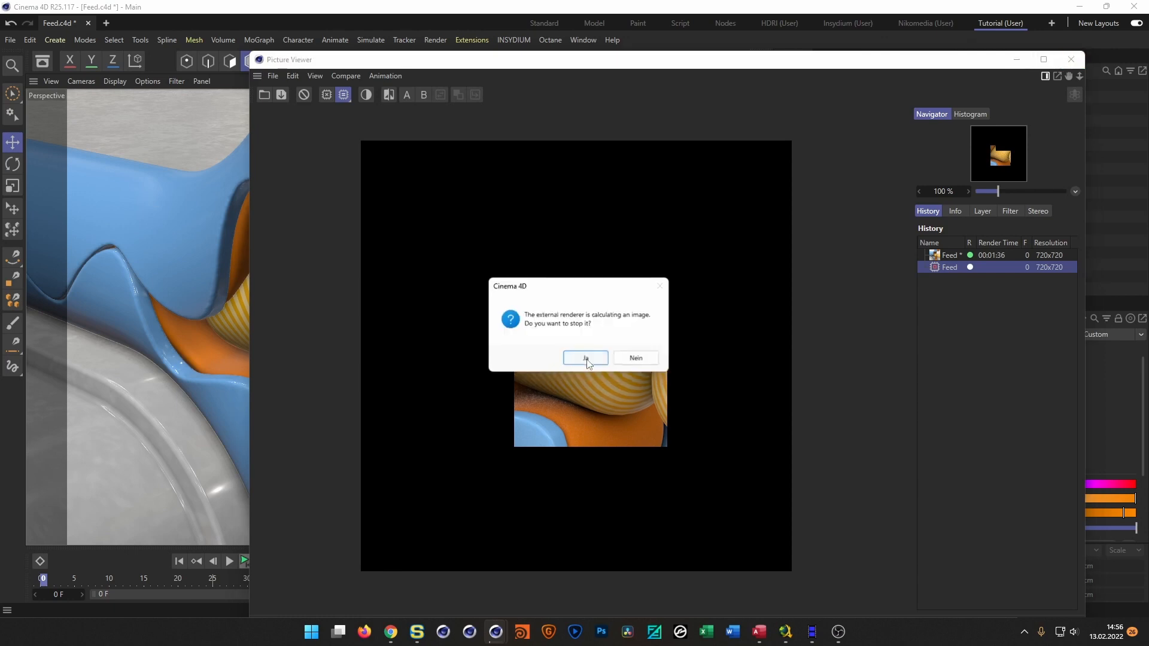
{"action": "left_click", "coordinate": [586, 360]}
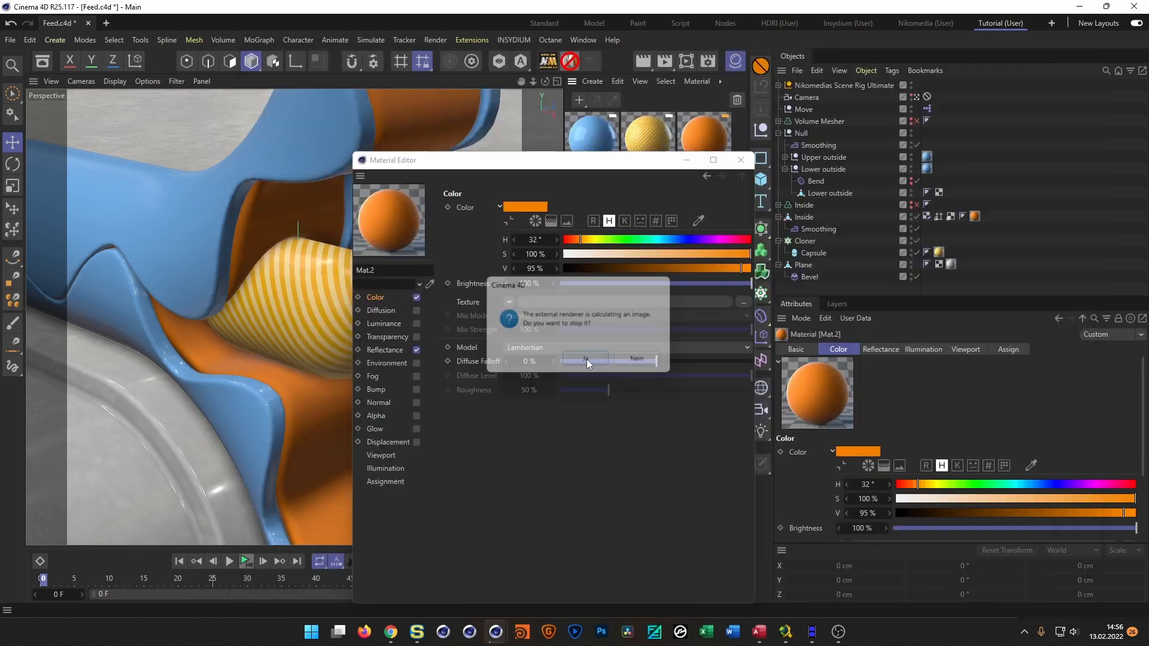
- Set the Roughness of Mat.2's Default Specular reflectance layer to 20% and start a test render in the Picture Viewer
{"action": "left_click", "coordinate": [384, 349]}
{"action": "double_click", "coordinate": [551, 418]}
{"action": "type", "text": "20"}
{"action": "key", "text": "Return"}
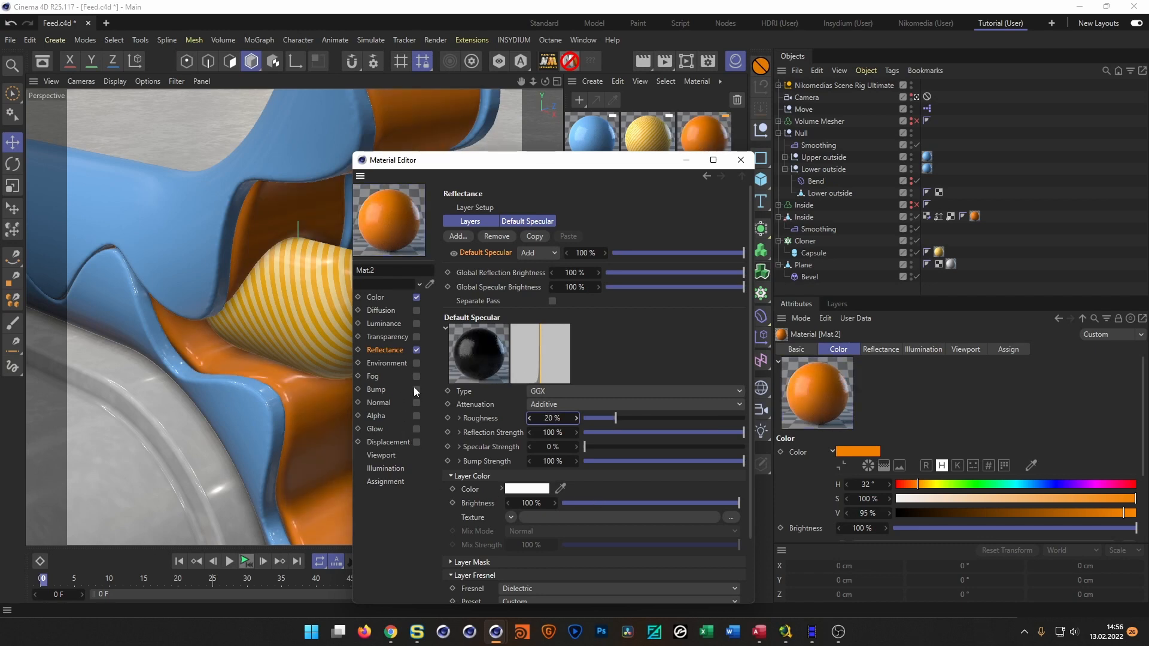
{"action": "key", "text": "shift+r"}
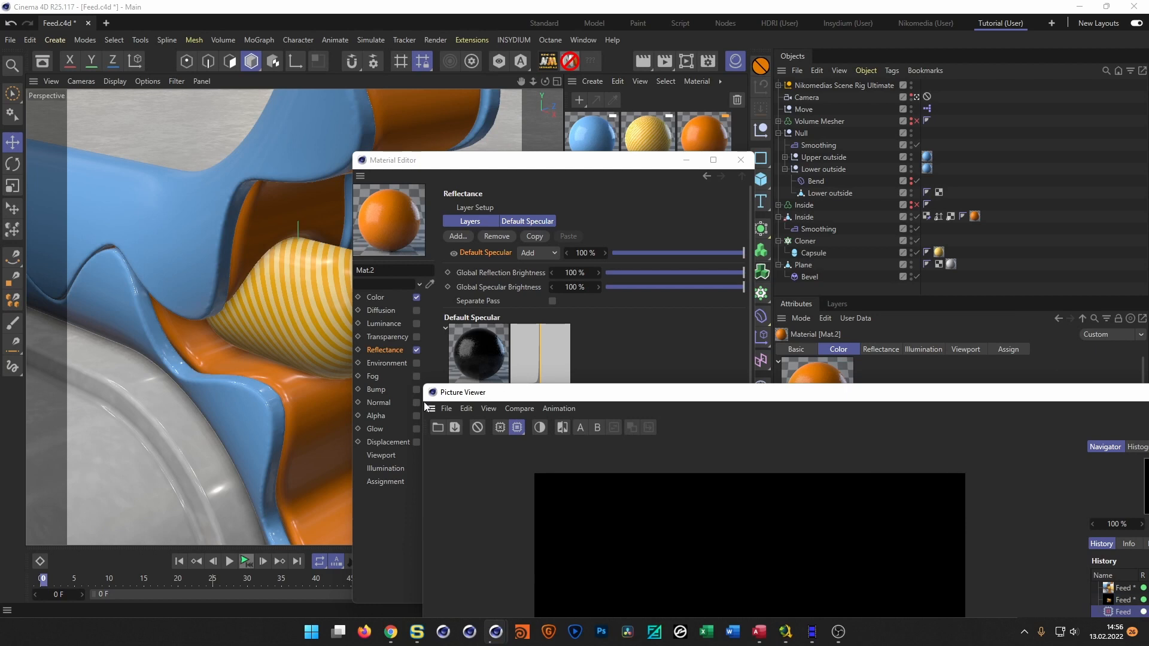
{"action": "left_click_drag", "start_coordinate": [514, 394], "coordinate": [306, 80]}
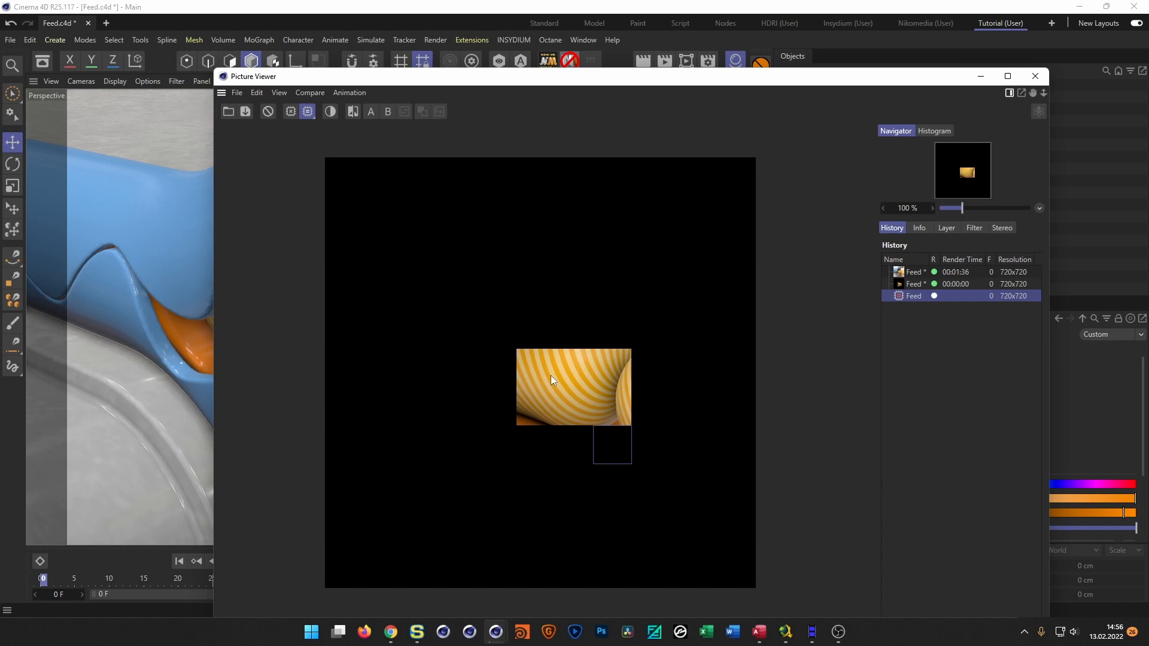
- Stop the running test render, disable Ambient Occlusion in the render settings and close them
{"action": "left_click", "coordinate": [1035, 76]}
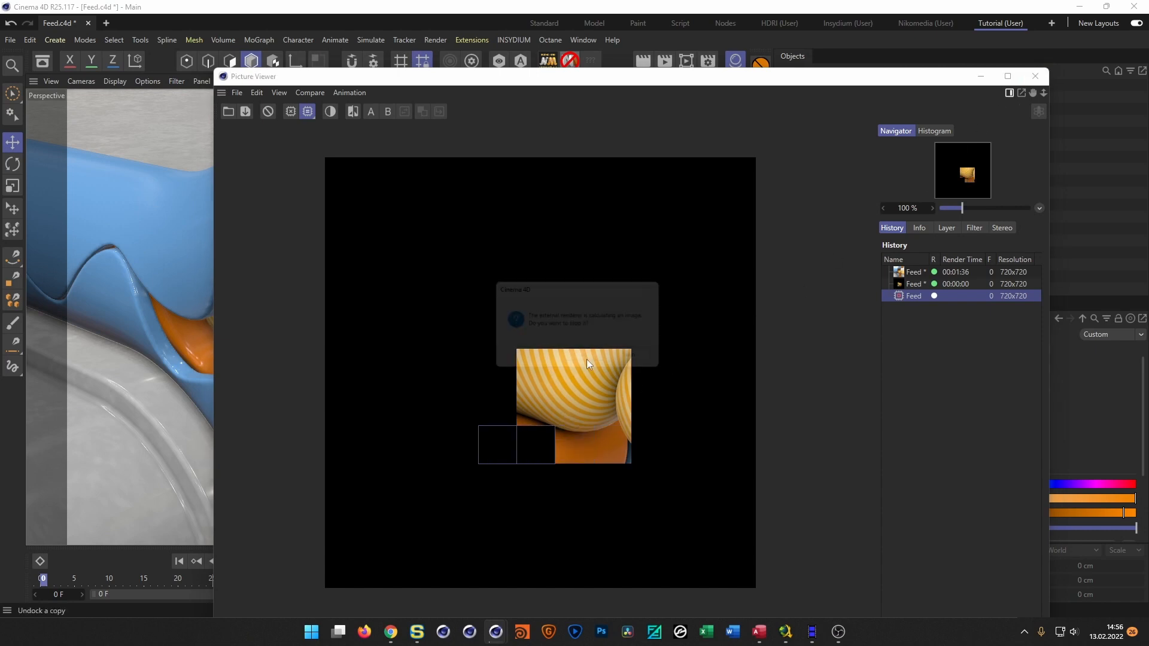
{"action": "left_click", "coordinate": [588, 362]}
{"action": "left_click", "coordinate": [706, 63]}
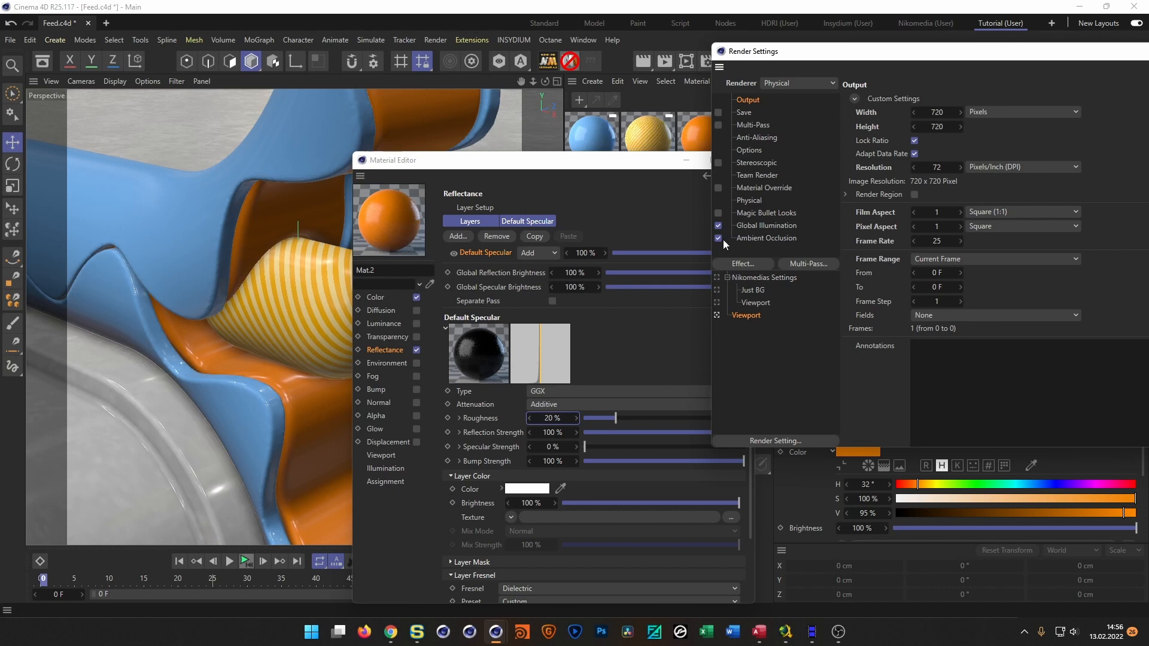
{"action": "left_click_drag", "start_coordinate": [921, 55], "coordinate": [649, 61]}
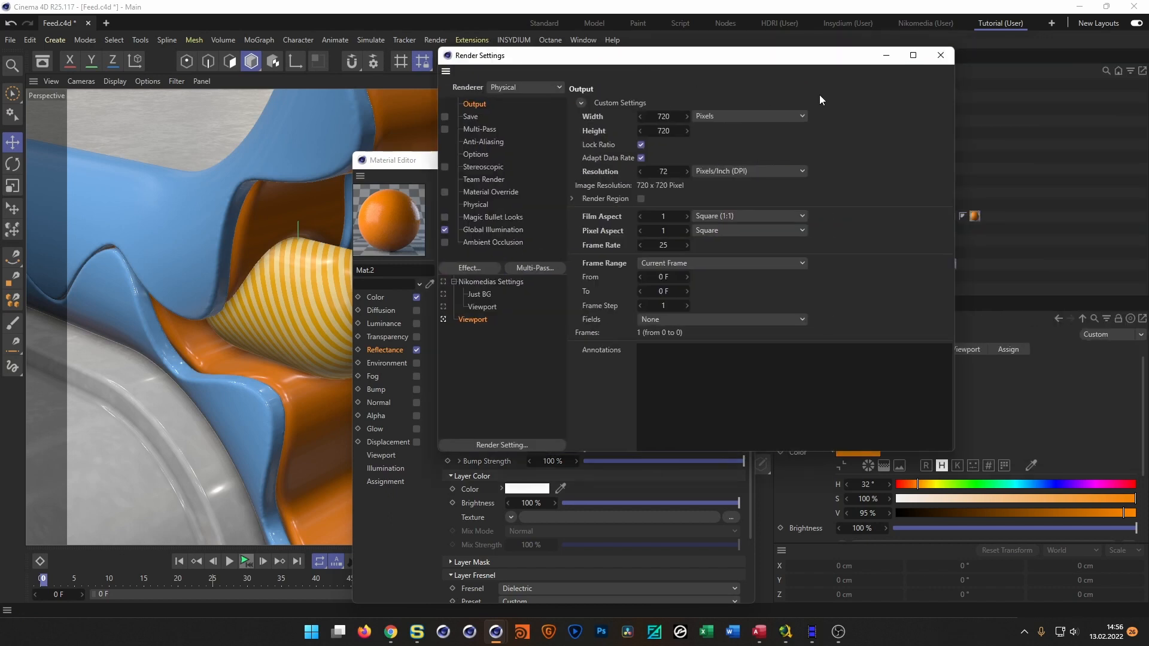
{"action": "left_click", "coordinate": [942, 59]}
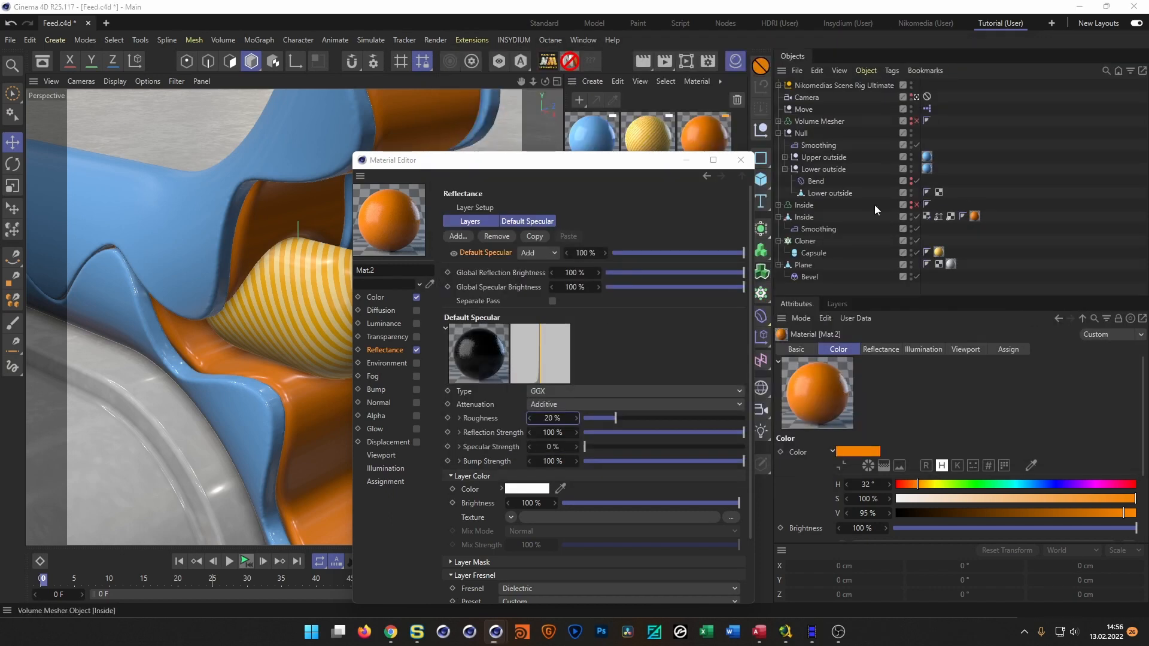
{"action": "left_click", "coordinate": [629, 172]}
{"action": "type", "text": "R"}
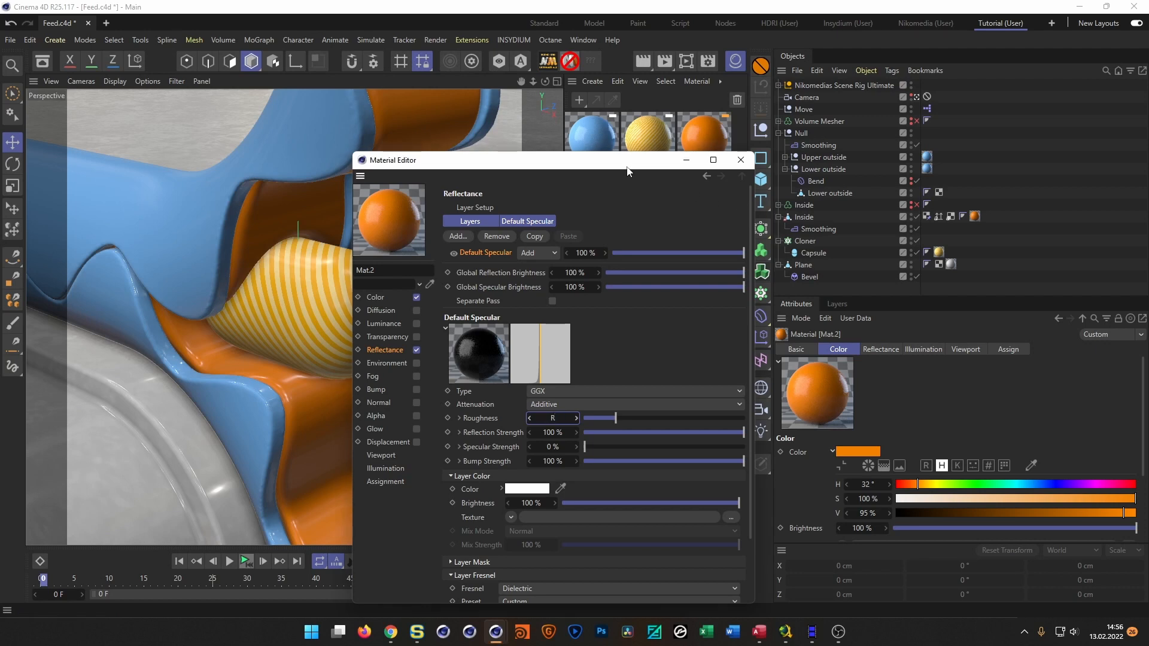
{"action": "key", "text": "Return"}
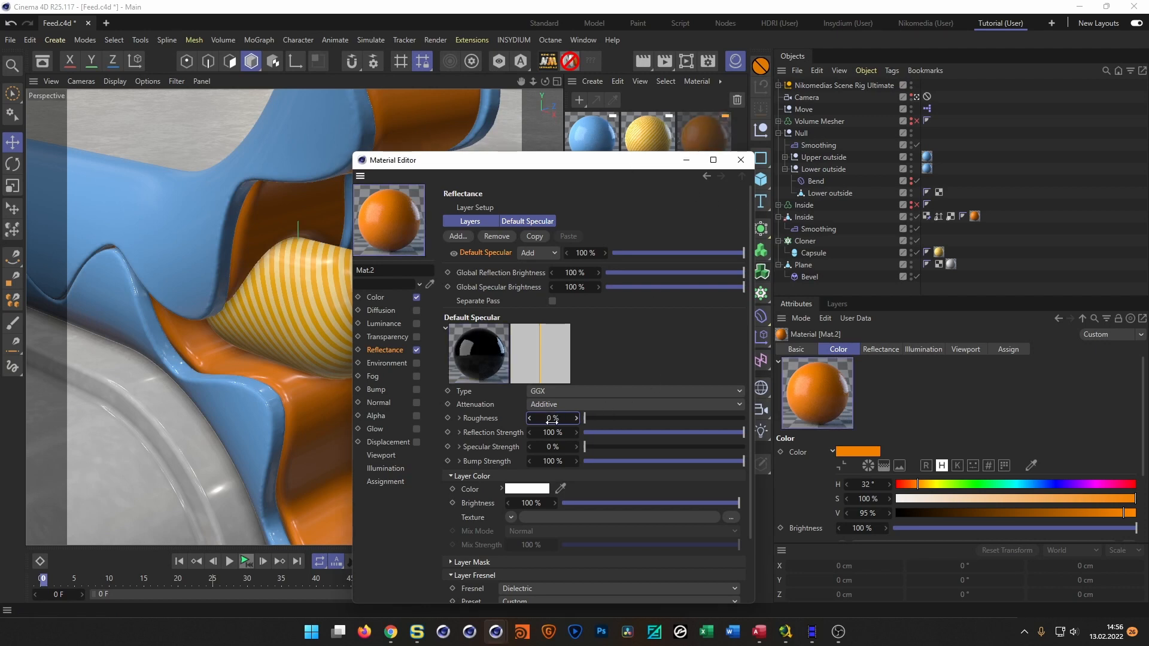
{"action": "type", "text": "20"}
{"action": "key", "text": "Return"}
{"action": "left_click", "coordinate": [586, 359]}
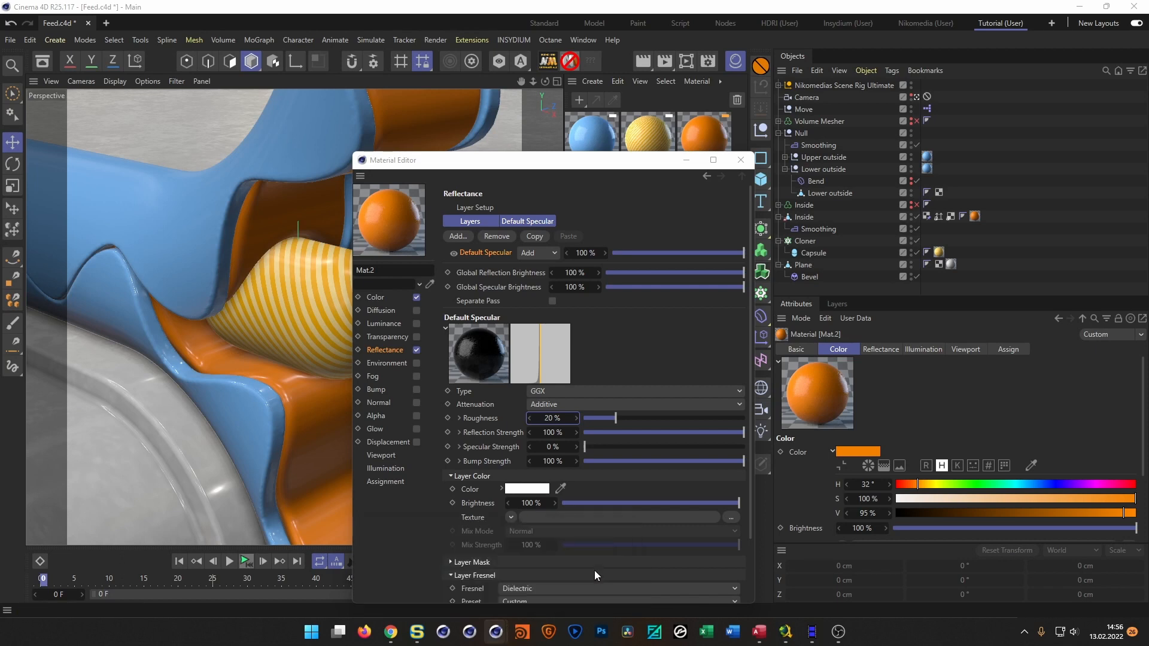
{"action": "mouse_move", "coordinate": [496, 632]}
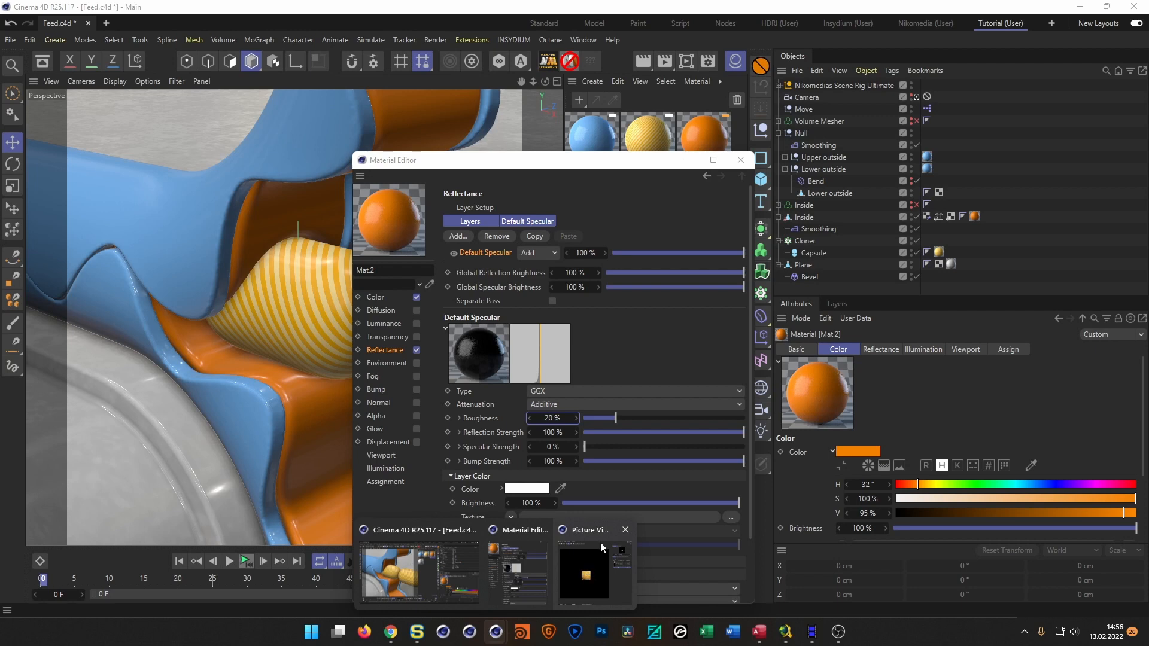
{"action": "left_click", "coordinate": [626, 529]}
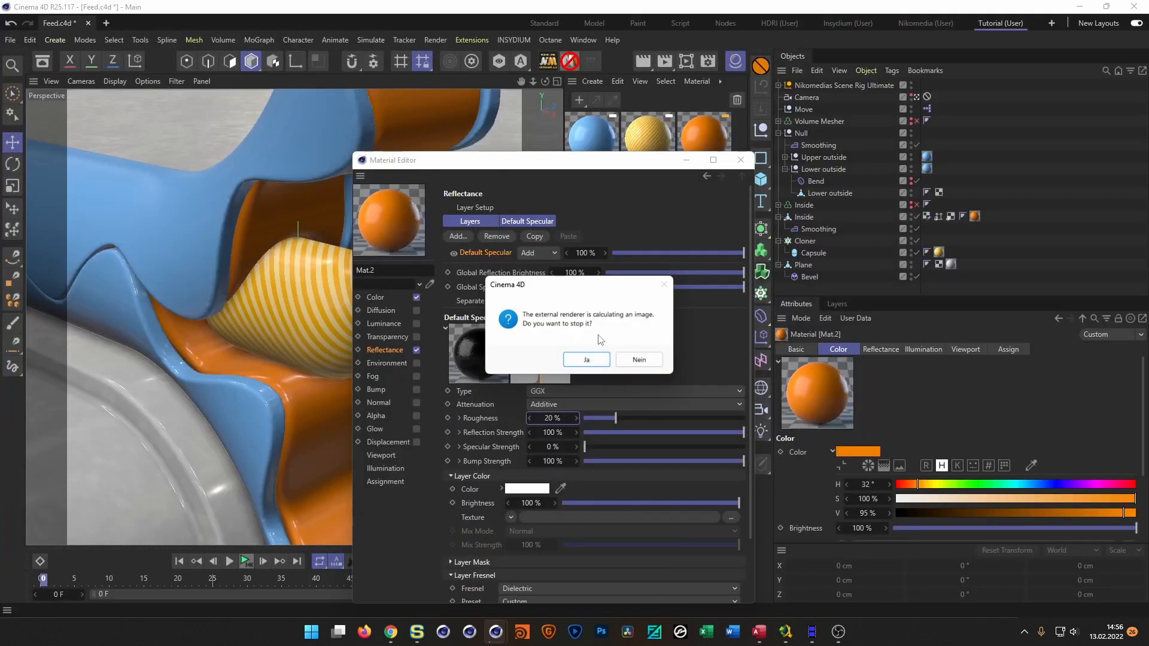
{"action": "left_click", "coordinate": [592, 360]}
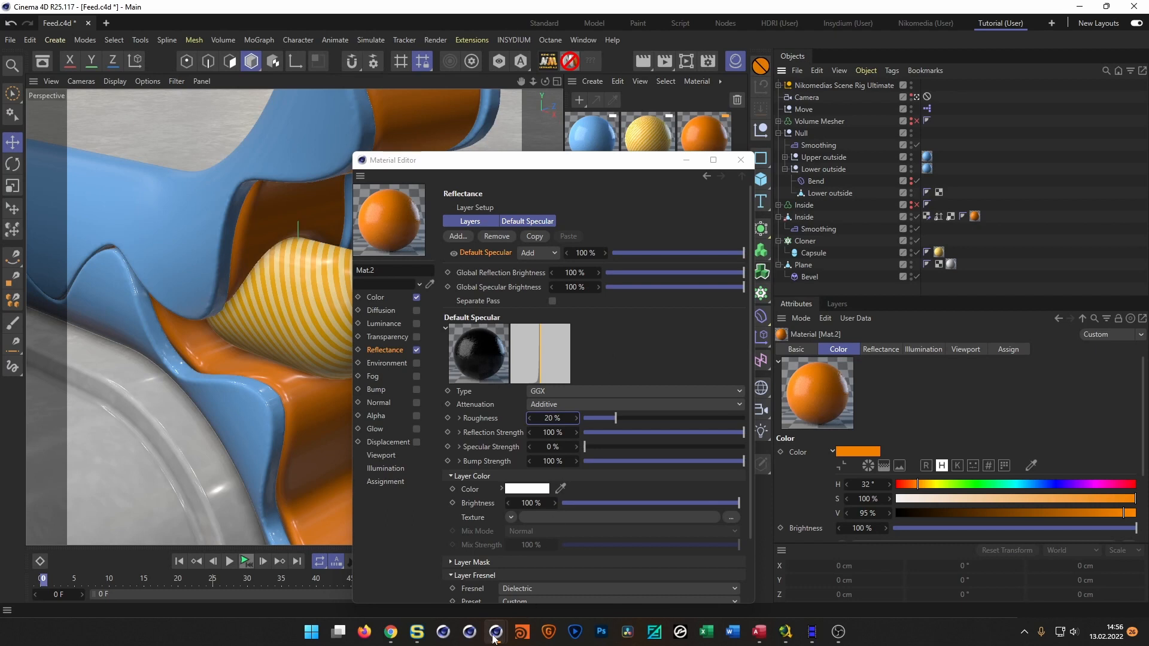
- Start a test render without ambient occlusion in the Picture Viewer and compare it with the earlier partial renders in the history
{"action": "left_click", "coordinate": [687, 346]}
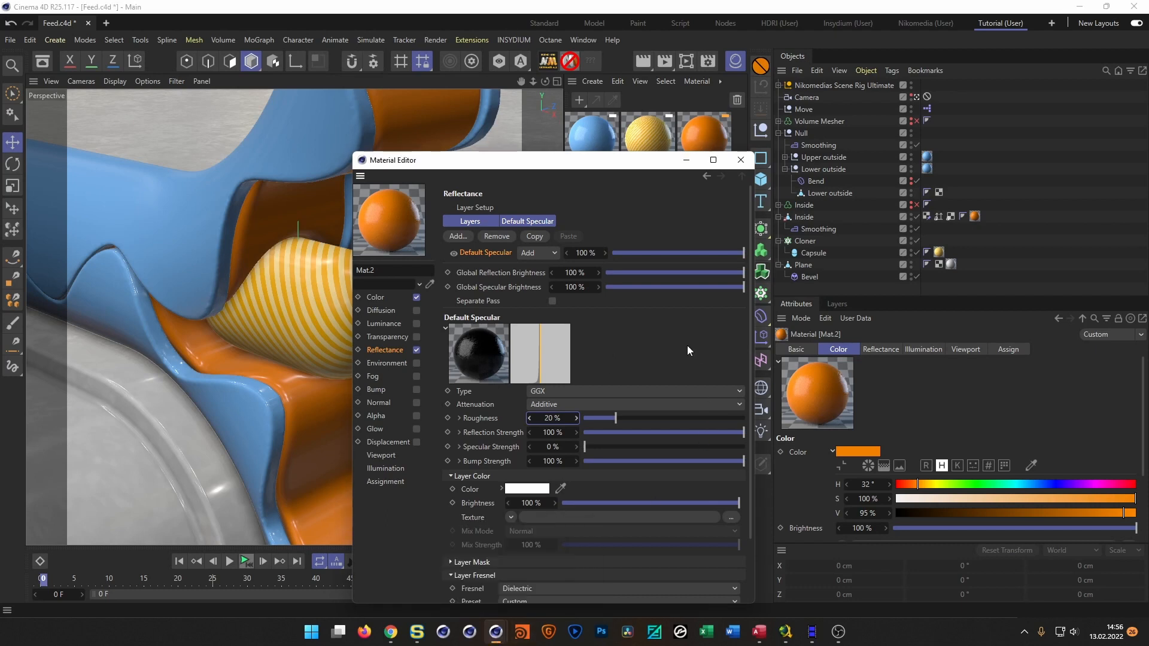
{"action": "left_click_drag", "start_coordinate": [805, 342], "coordinate": [517, 85]}
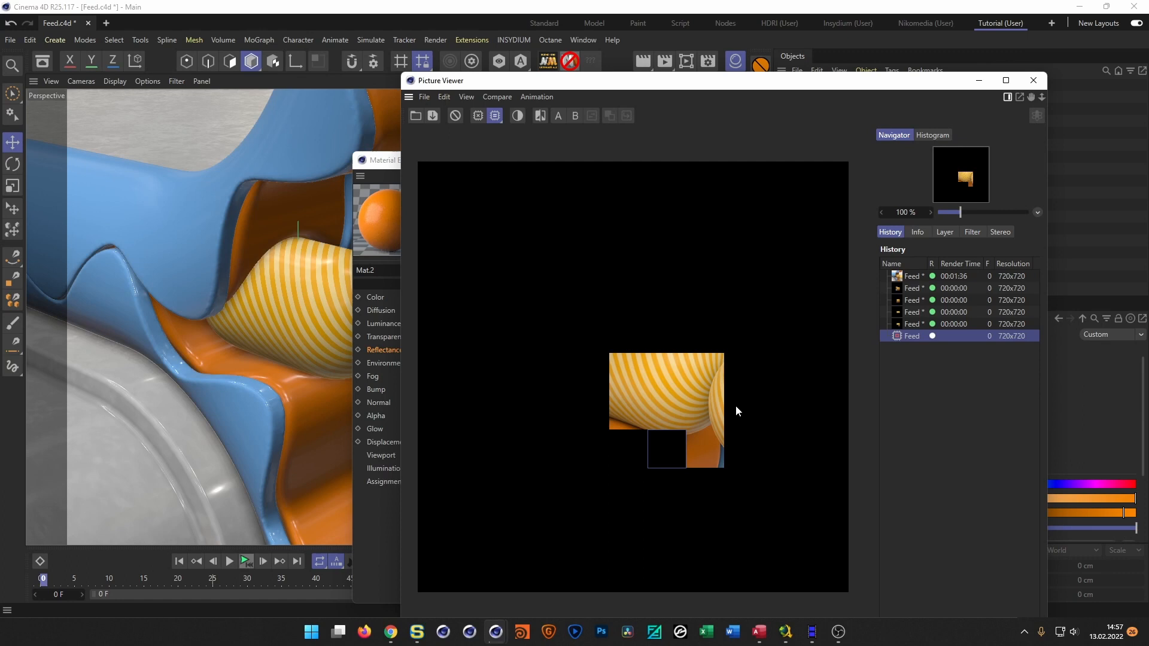
{"action": "left_click", "coordinate": [912, 325]}
{"action": "left_click", "coordinate": [913, 335]}
{"action": "left_click", "coordinate": [911, 324]}
{"action": "left_click", "coordinate": [910, 339]}
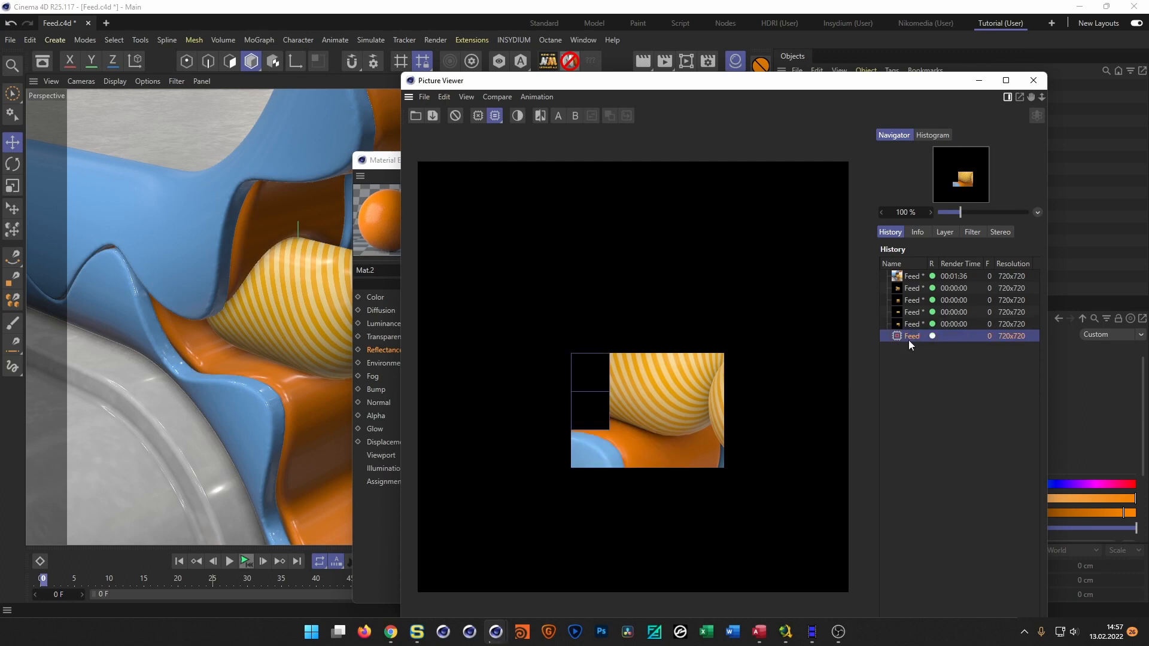
{"action": "left_click", "coordinate": [912, 312]}
{"action": "left_click", "coordinate": [910, 334]}
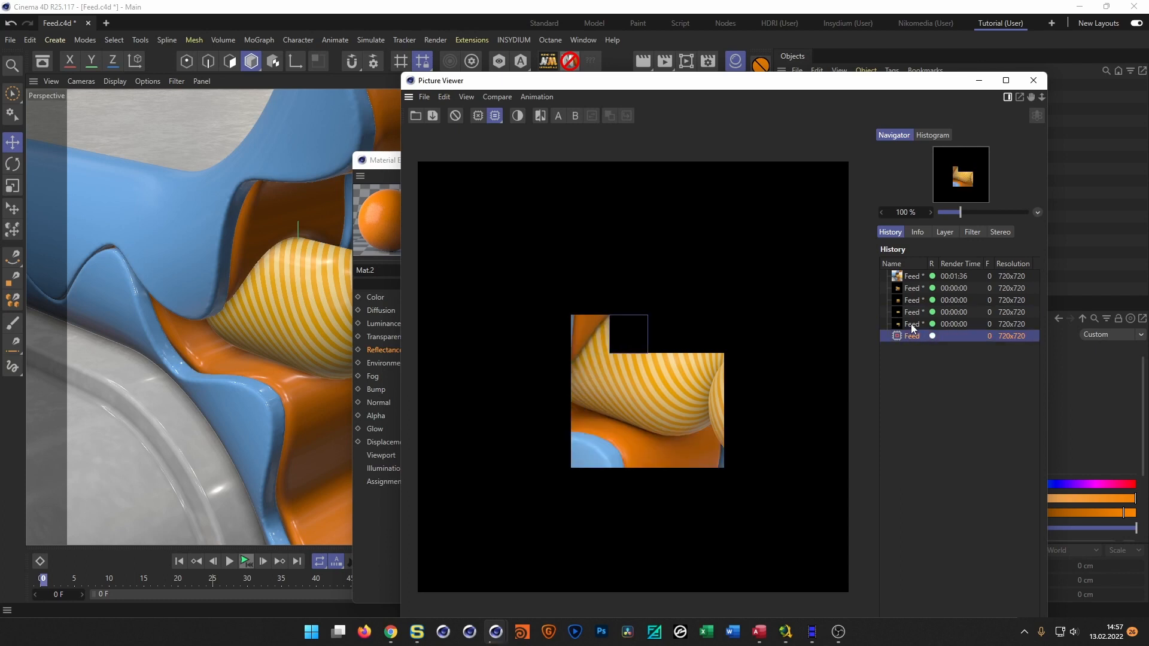
{"action": "left_click", "coordinate": [910, 323]}
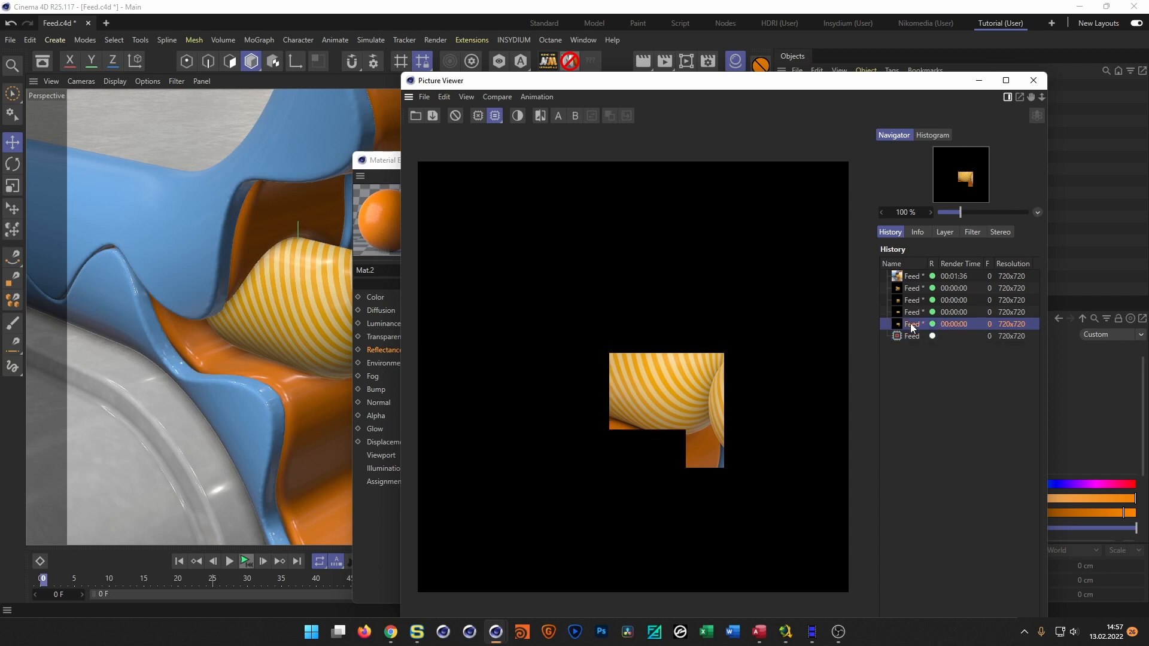
{"action": "left_click", "coordinate": [911, 335]}
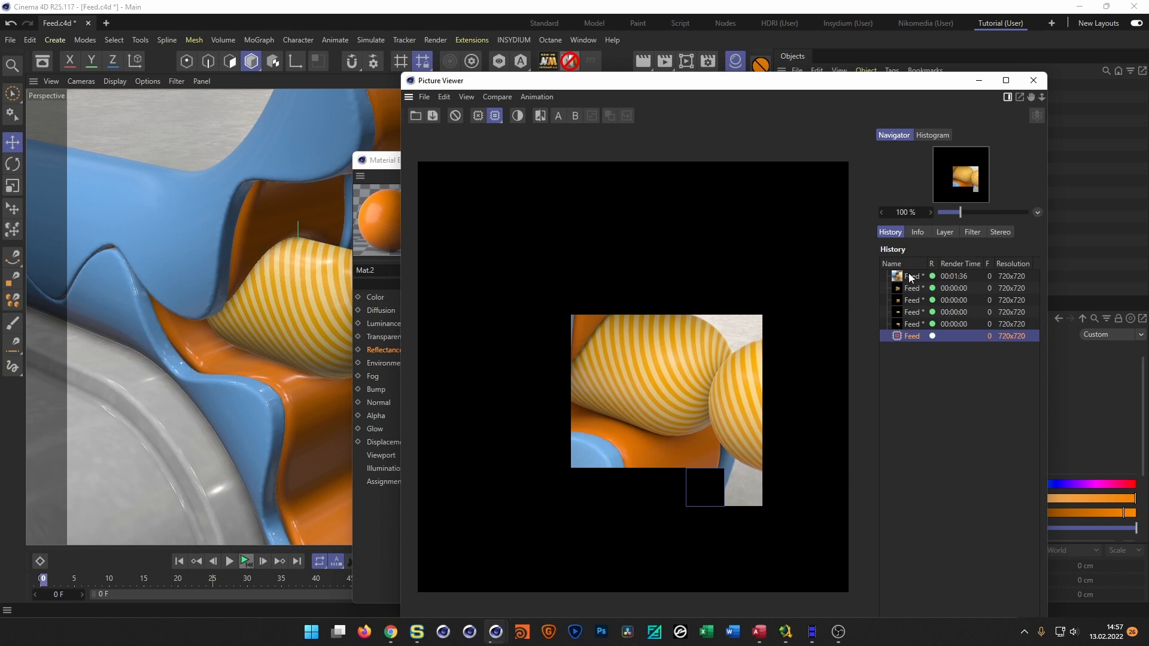
- Compare the running render with the first completed render in the history, then stop rendering and close the viewer
{"action": "left_click", "coordinate": [909, 273]}
{"action": "left_click", "coordinate": [918, 337]}
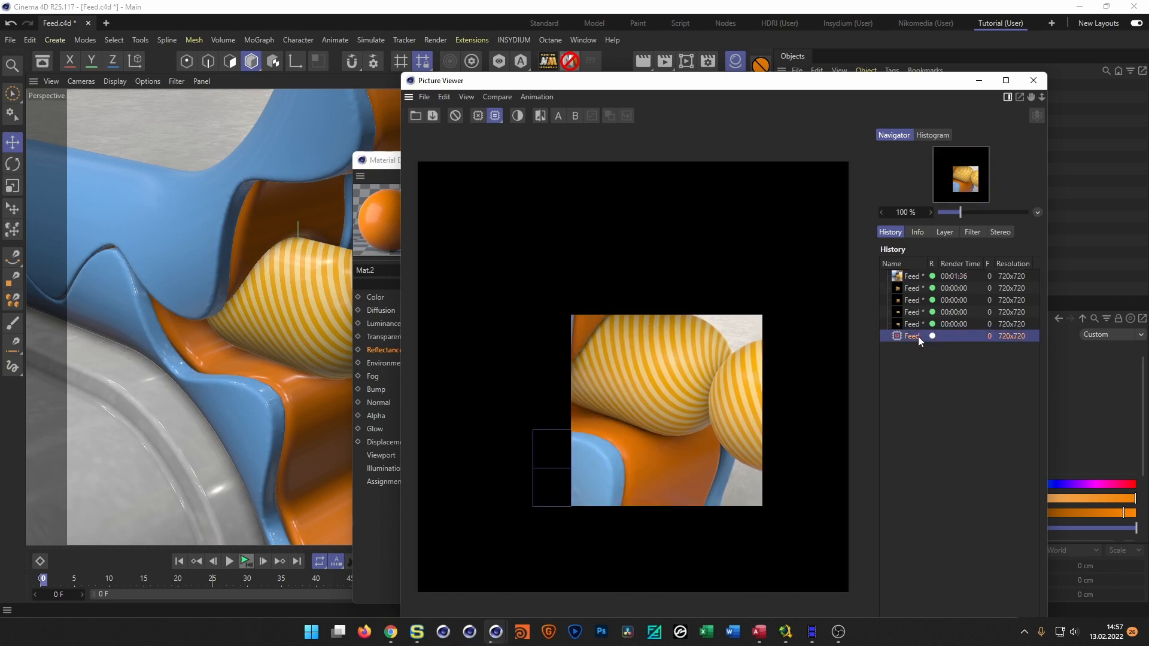
{"action": "left_click", "coordinate": [914, 278]}
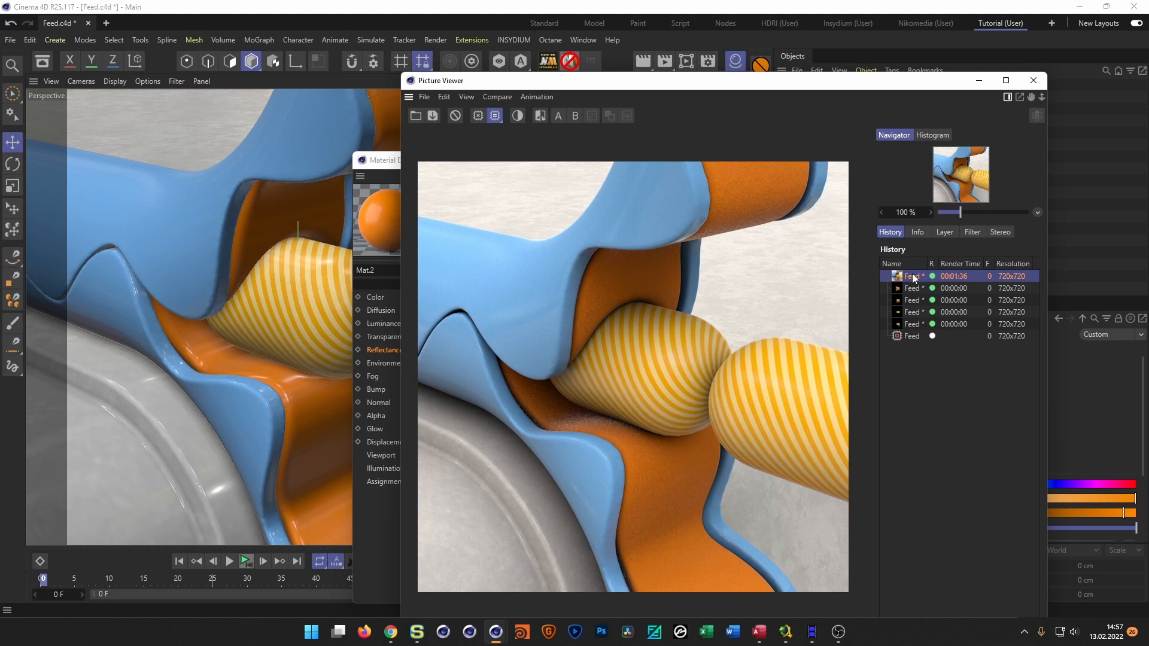
{"action": "left_click", "coordinate": [914, 337]}
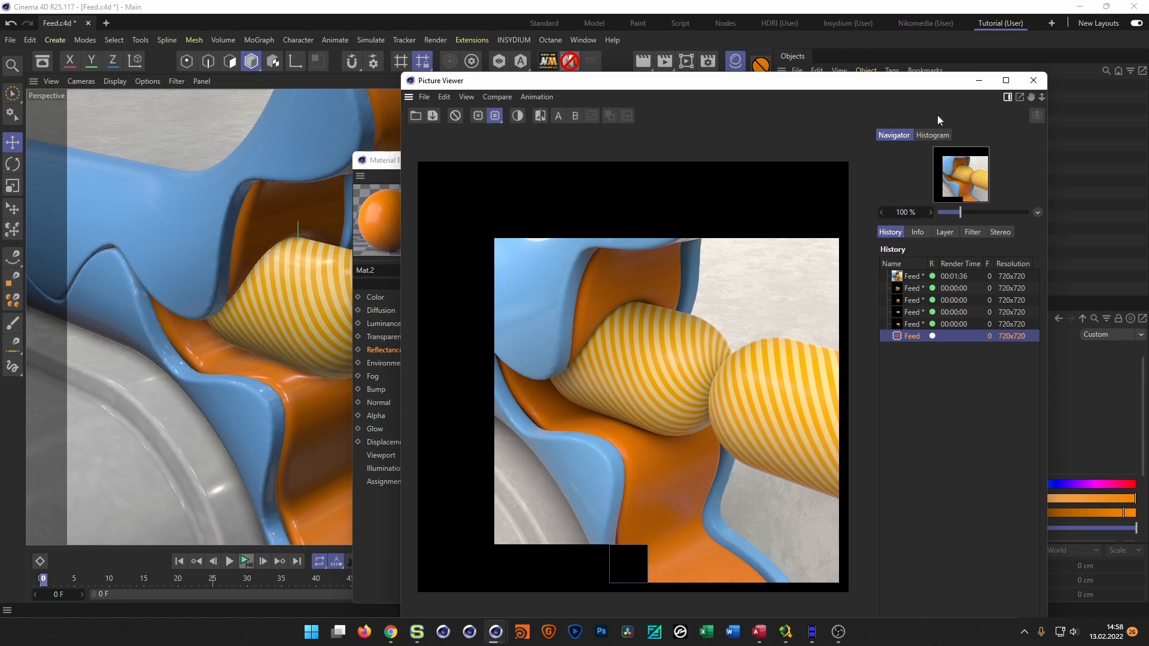
{"action": "left_click", "coordinate": [1033, 80]}
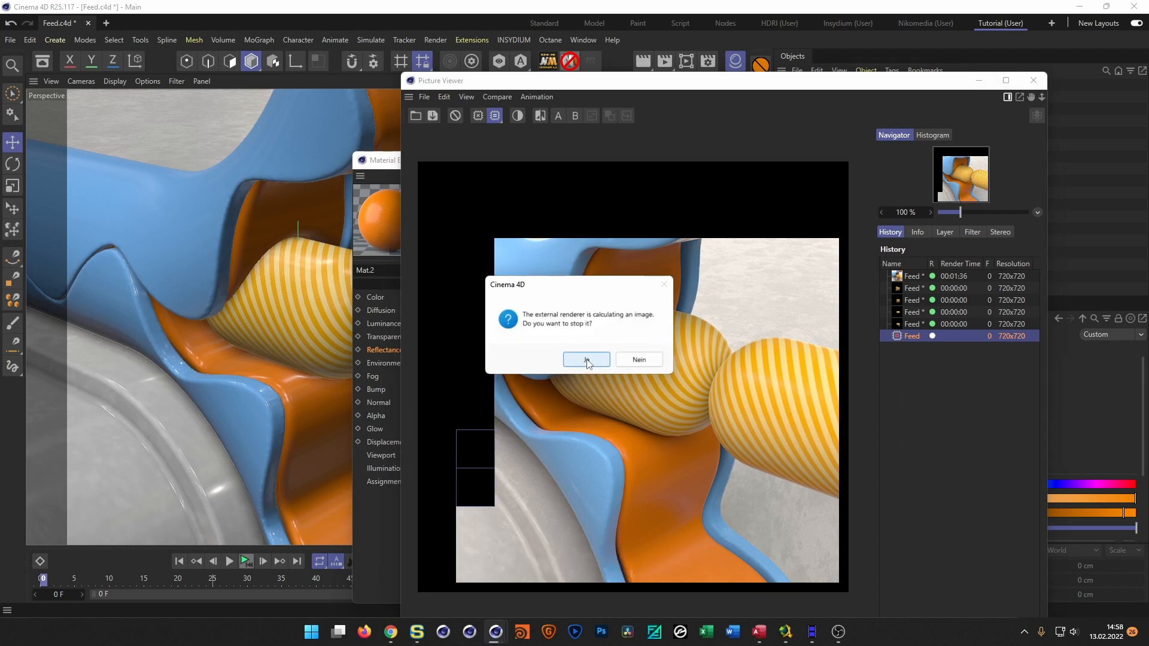
{"action": "left_click", "coordinate": [587, 360]}
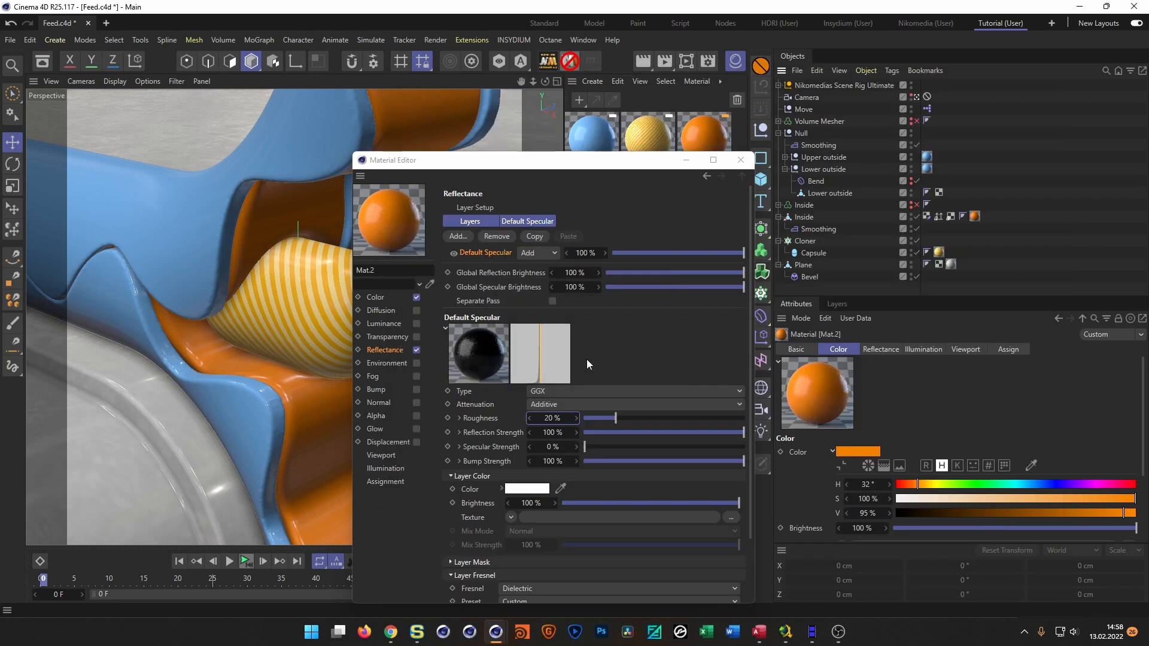
- Close the Material Editor and set Shading Subdivisions (Max) to 3 in the Physical render settings
{"action": "left_click", "coordinate": [740, 160]}
{"action": "left_click", "coordinate": [708, 61]}
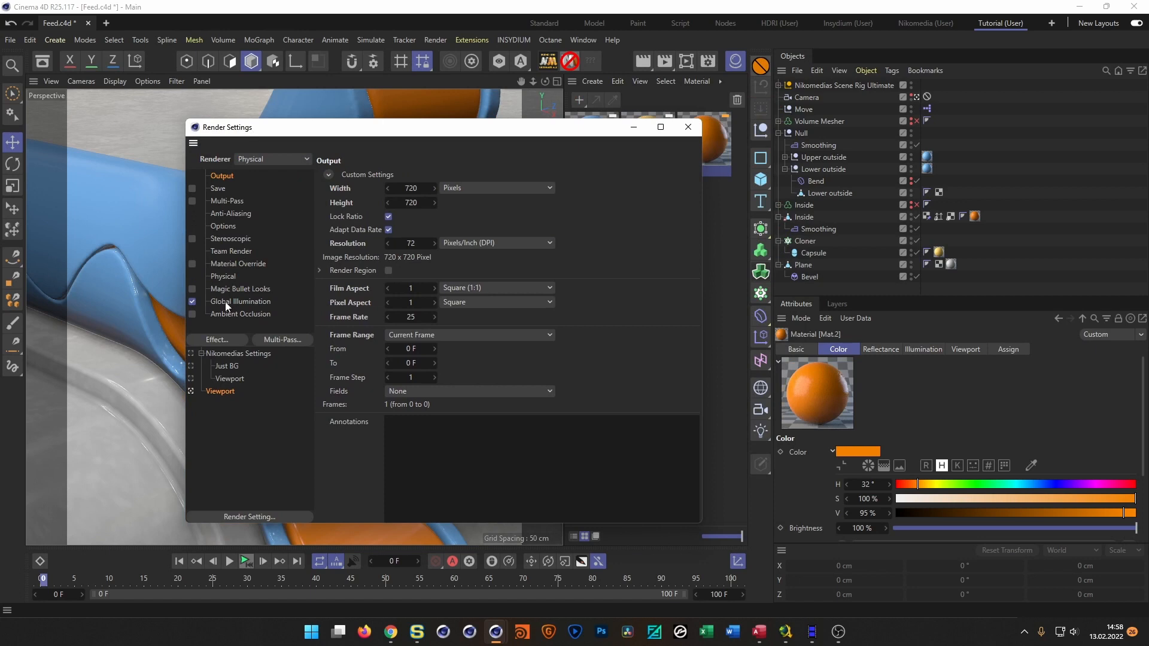
{"action": "left_click", "coordinate": [225, 303]}
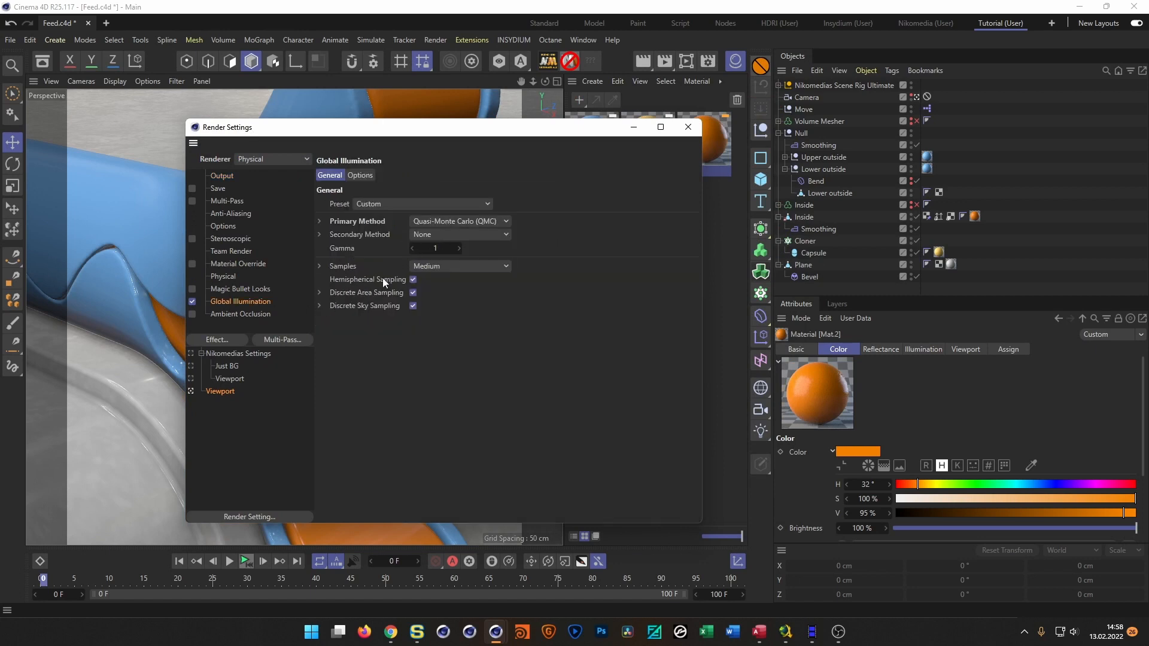
{"action": "left_click", "coordinate": [224, 290]}
{"action": "left_click", "coordinate": [224, 276]}
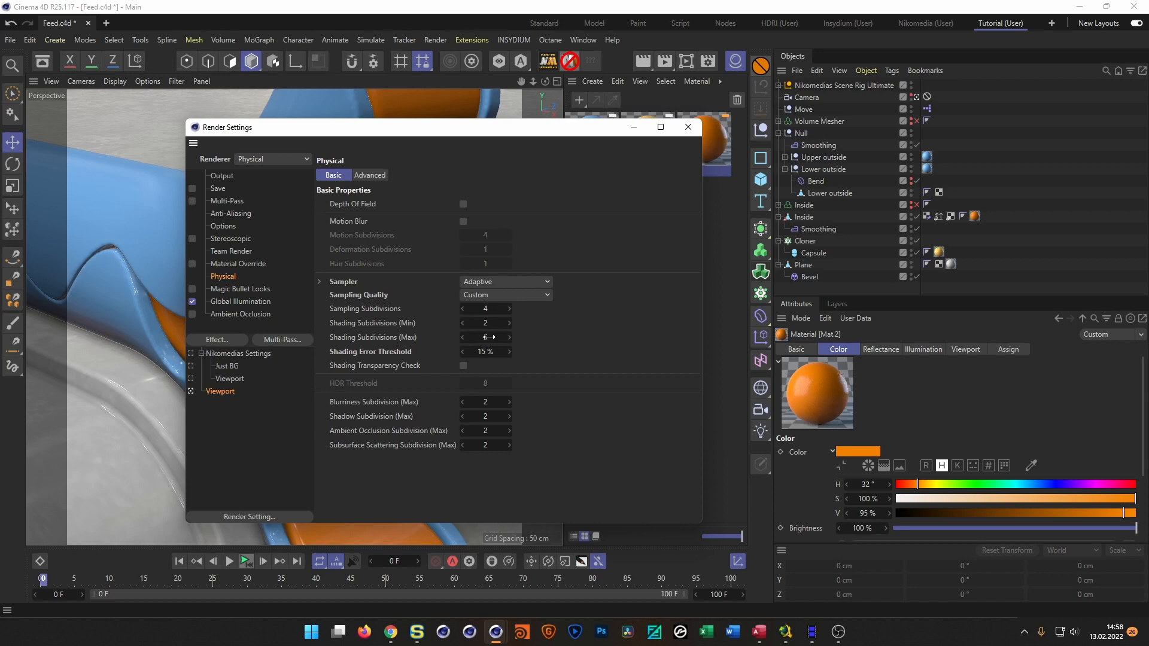
{"action": "left_click_drag", "start_coordinate": [489, 337], "coordinate": [492, 337]}
{"action": "left_click", "coordinate": [490, 338]}
{"action": "type", "text": "3"}
{"action": "key", "text": "Return"}
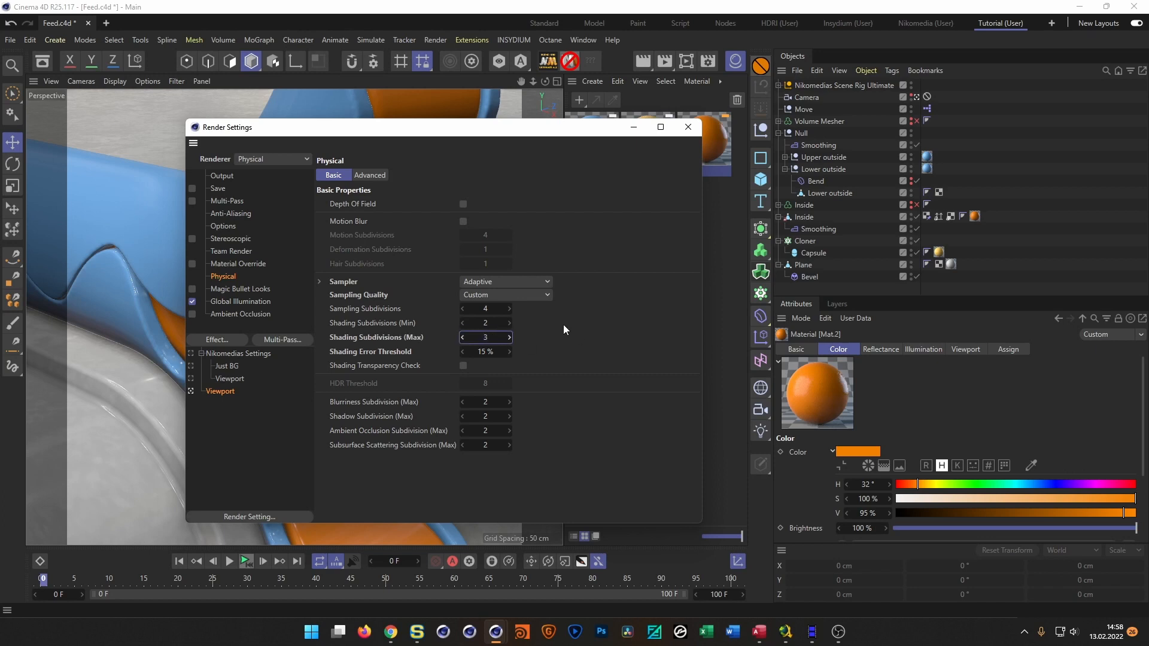
- Set the Physical renderer's Sampling Subdivisions to 2 and its Shading Error Threshold to 20%
{"action": "left_click", "coordinate": [487, 311]}
{"action": "type", "text": "2"}
{"action": "key", "text": "Return"}
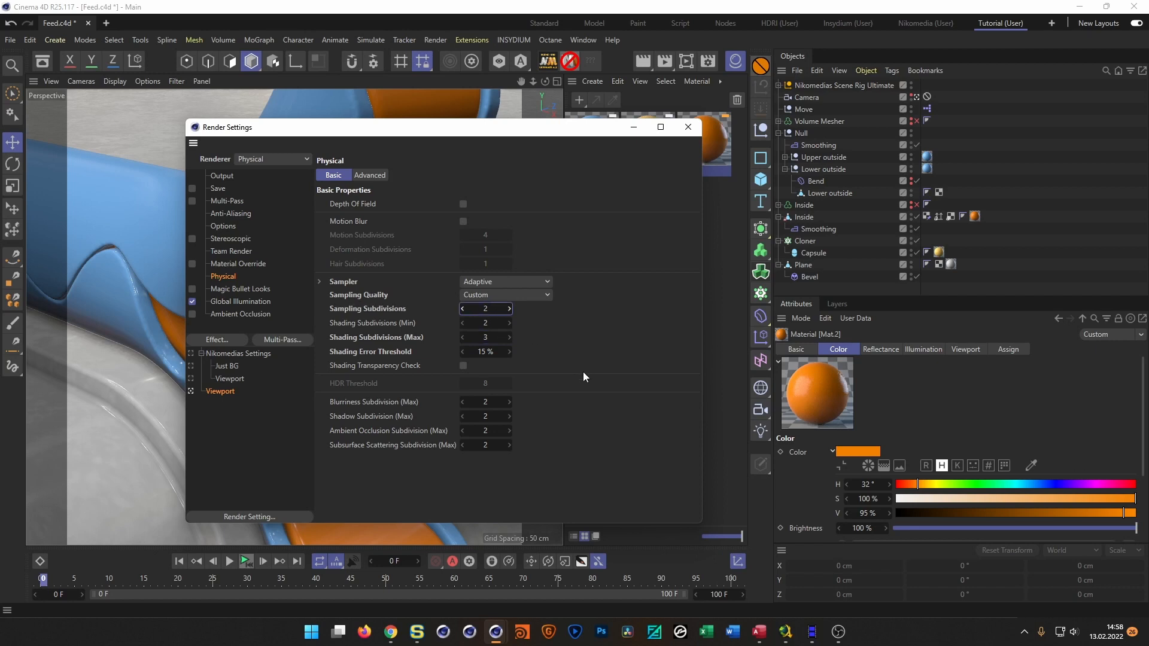
{"action": "left_click", "coordinate": [498, 354]}
{"action": "type", "text": "20"}
{"action": "key", "text": "Return"}
- Test-render the frame with the lowered sampling in the Picture Viewer and check it against the previous render
{"action": "key", "text": "shift+r"}
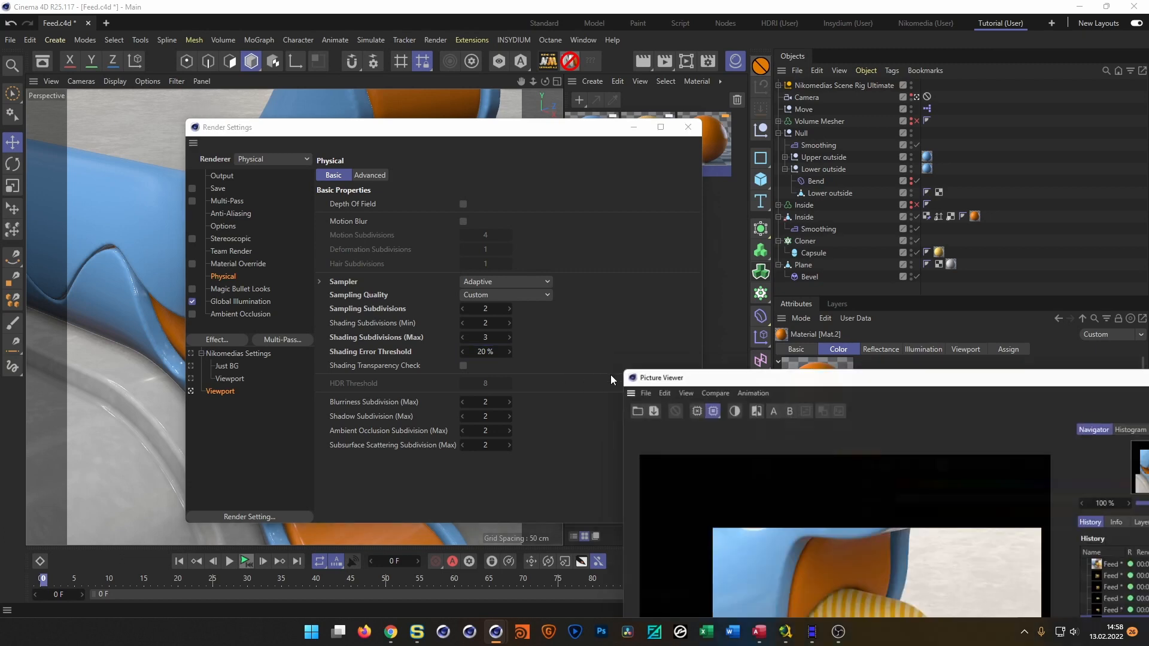
{"action": "left_click_drag", "start_coordinate": [695, 371], "coordinate": [443, 76]}
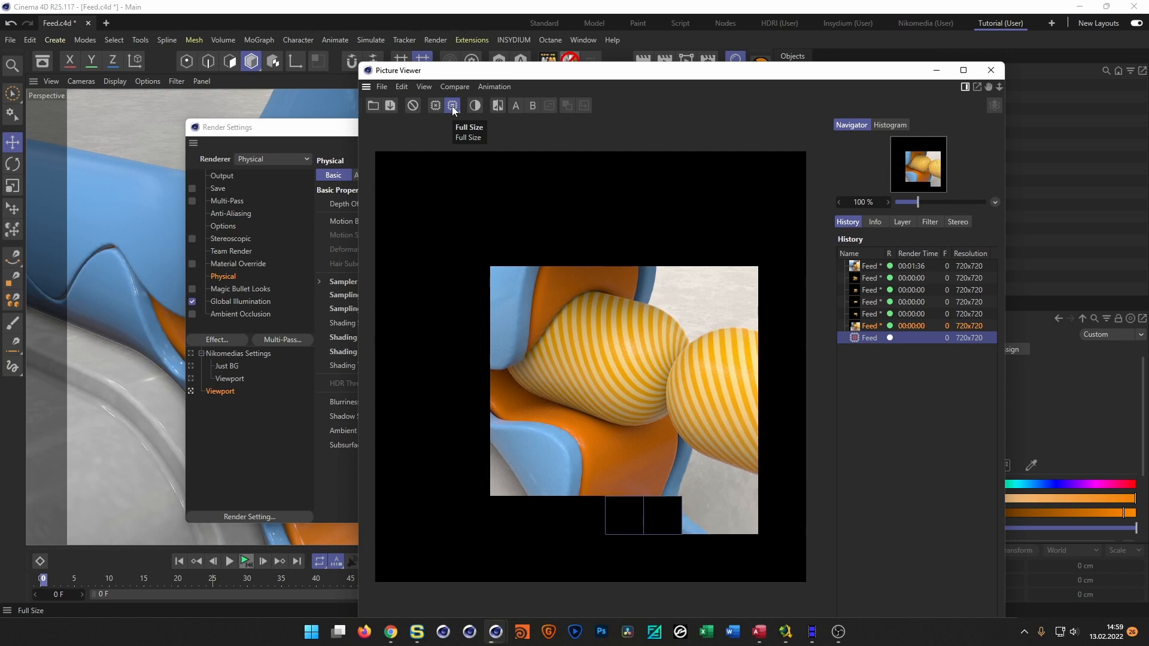
{"action": "left_click", "coordinate": [868, 325]}
{"action": "left_click", "coordinate": [870, 338]}
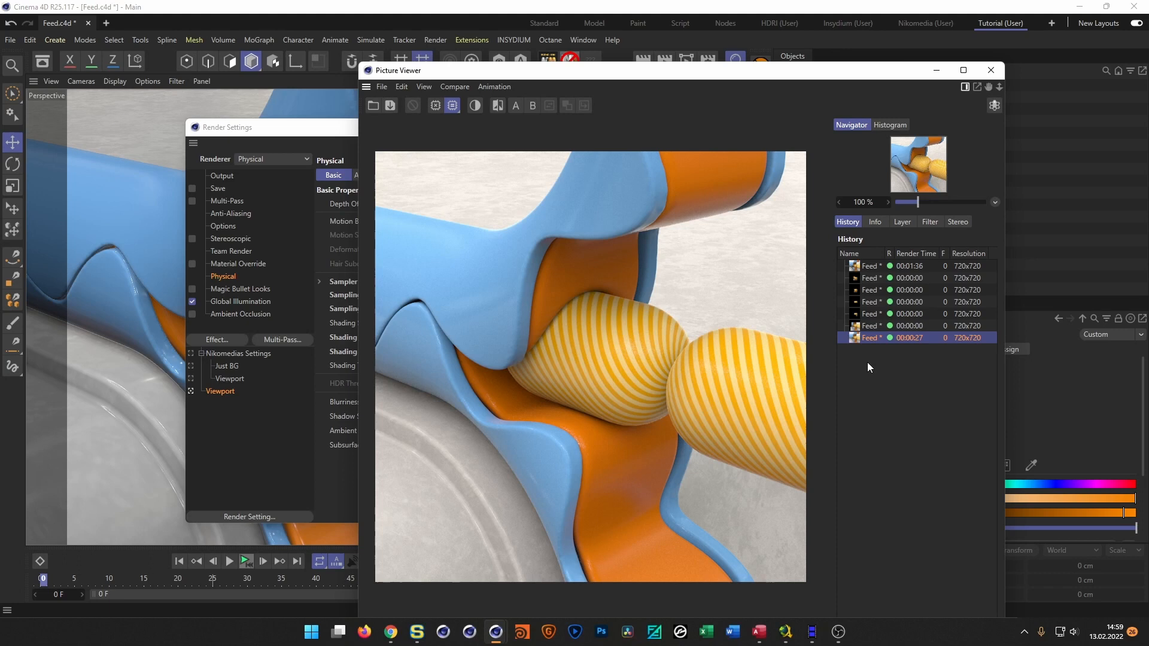
- Alternate between the finished low-sampling render and the preceding partial render to compare their quality, then close the Picture Viewer
{"action": "left_click", "coordinate": [870, 327]}
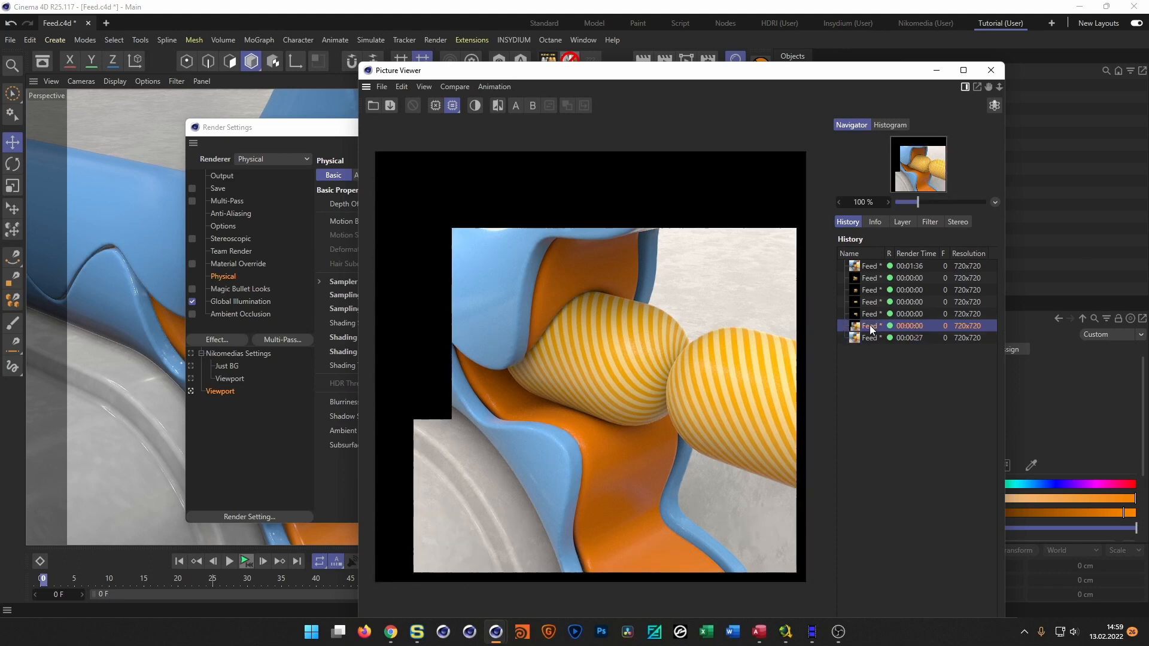
{"action": "left_click", "coordinate": [870, 337]}
{"action": "left_click", "coordinate": [870, 325]}
{"action": "left_click", "coordinate": [872, 336]}
{"action": "left_click", "coordinate": [871, 326]}
{"action": "left_click", "coordinate": [874, 335]}
{"action": "left_click", "coordinate": [874, 325]}
{"action": "left_click", "coordinate": [874, 338]}
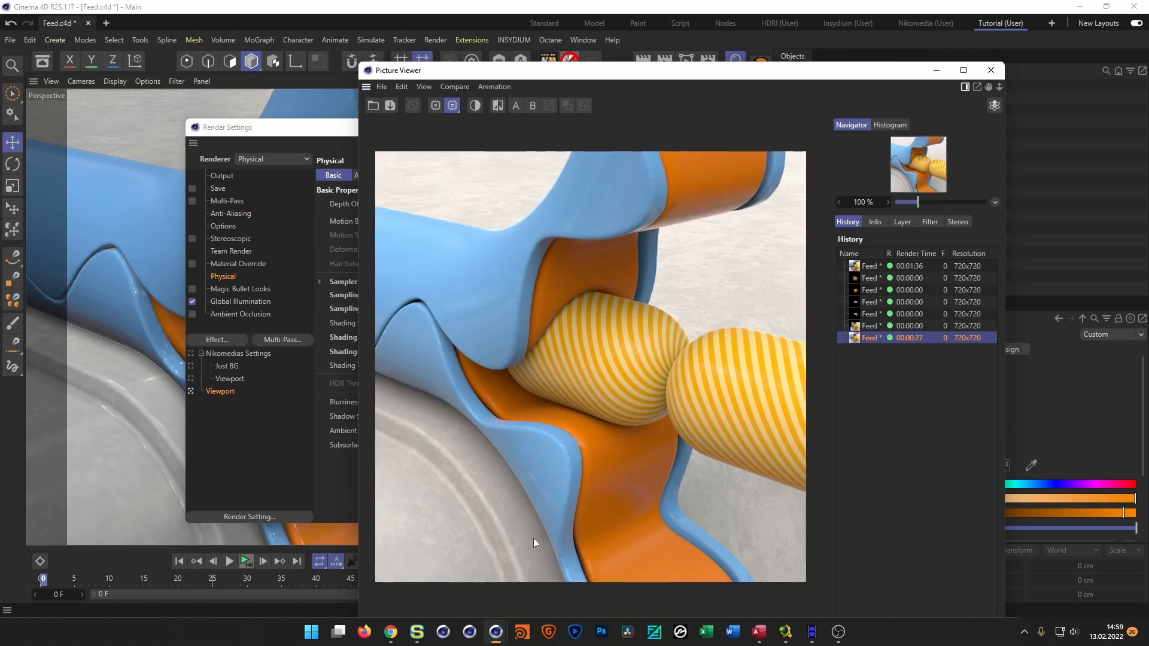
{"action": "left_click", "coordinate": [870, 325]}
{"action": "left_click", "coordinate": [872, 339]}
{"action": "left_click", "coordinate": [871, 330]}
{"action": "left_click", "coordinate": [872, 339]}
{"action": "left_click", "coordinate": [990, 71]}
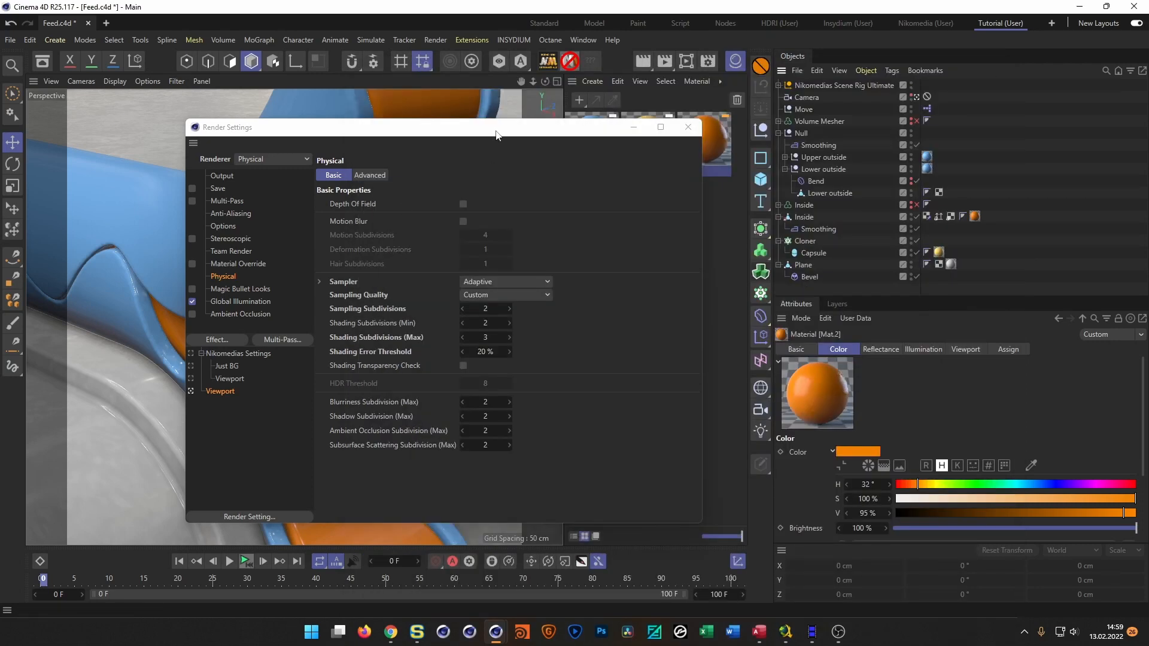
- Save the project, add the Denoiser effect to the render settings and close them
{"action": "key", "text": "ctrl+s"}
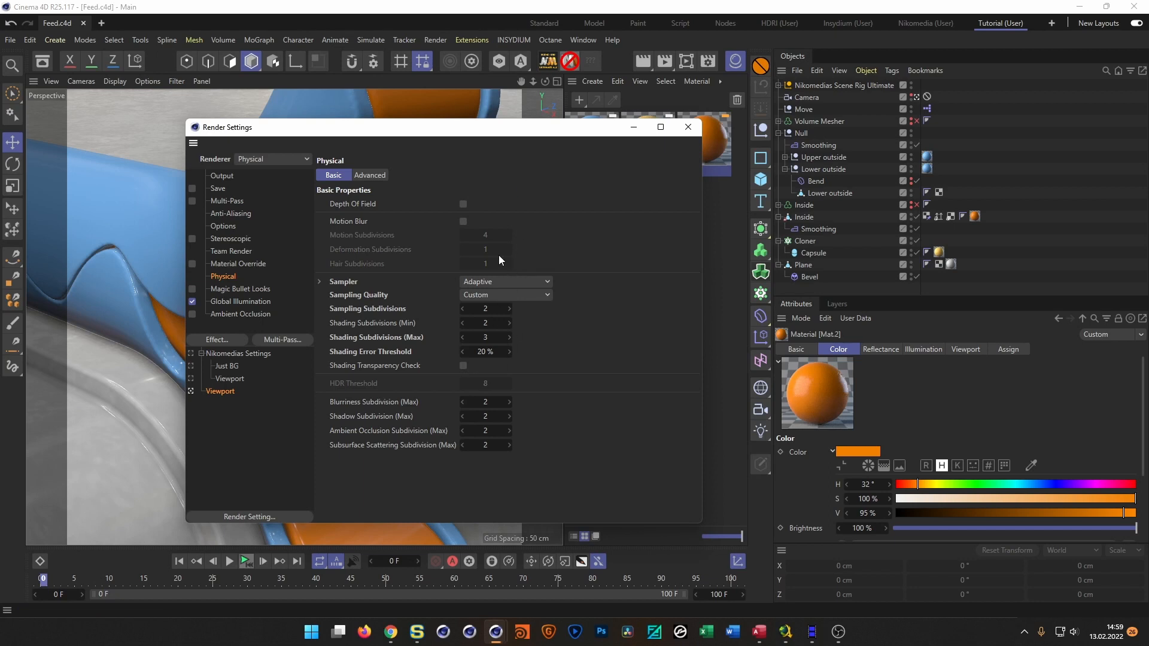
{"action": "left_click", "coordinate": [227, 342]}
{"action": "key", "text": "Escape"}
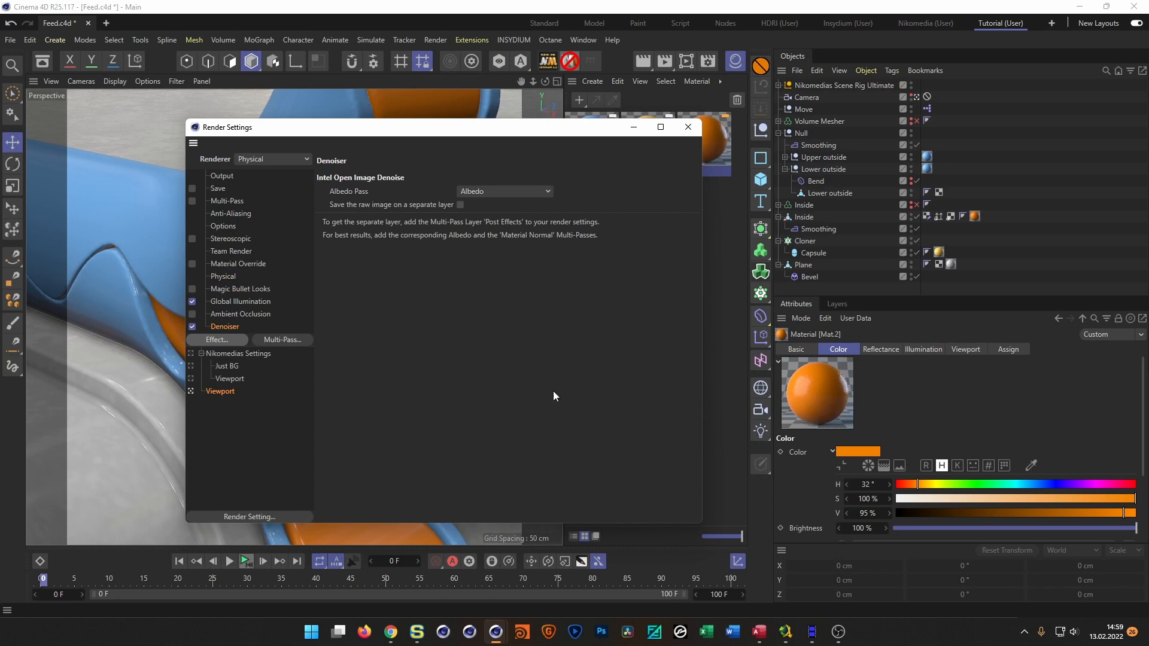
{"action": "left_click", "coordinate": [688, 128]}
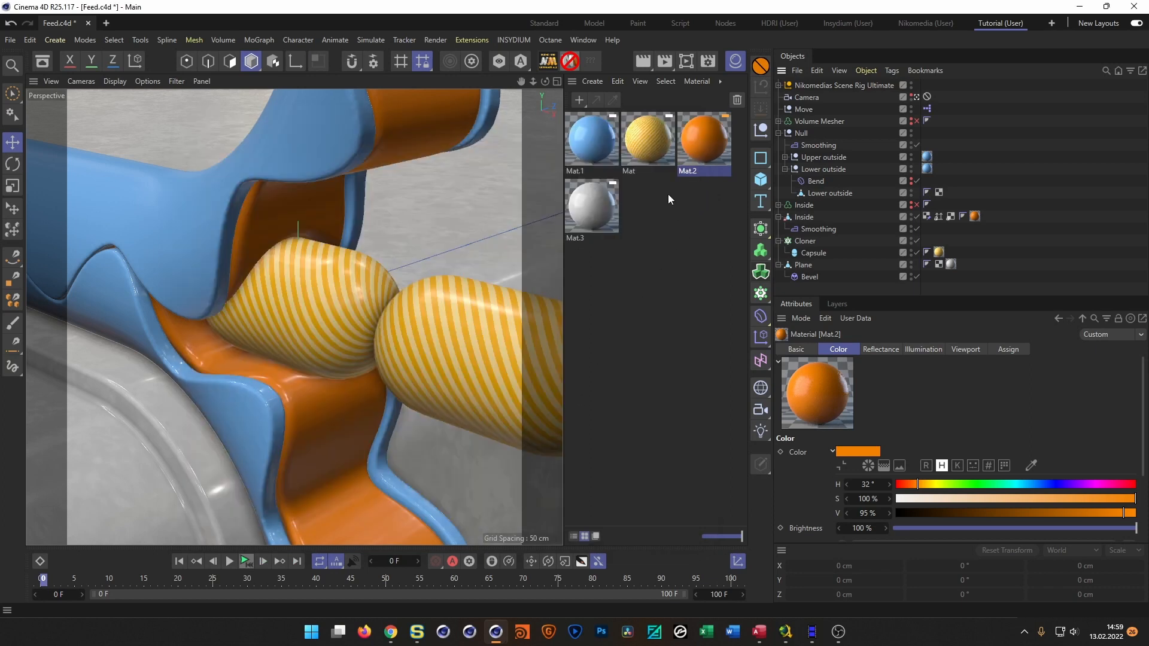
- Set the reflectance roughness of the yellow striped material to 10%
{"action": "double_click", "coordinate": [657, 141]}
{"action": "left_click_drag", "start_coordinate": [641, 114], "coordinate": [638, 114]}
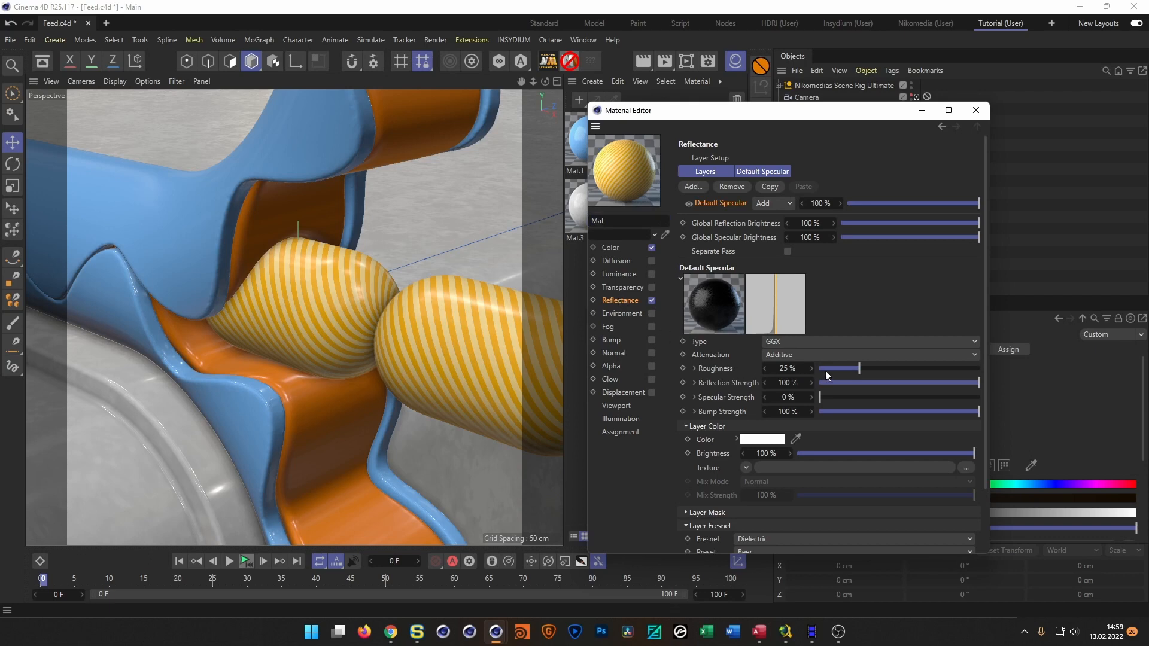
{"action": "left_click", "coordinate": [790, 369]}
{"action": "type", "text": "10"}
{"action": "key", "text": "Return"}
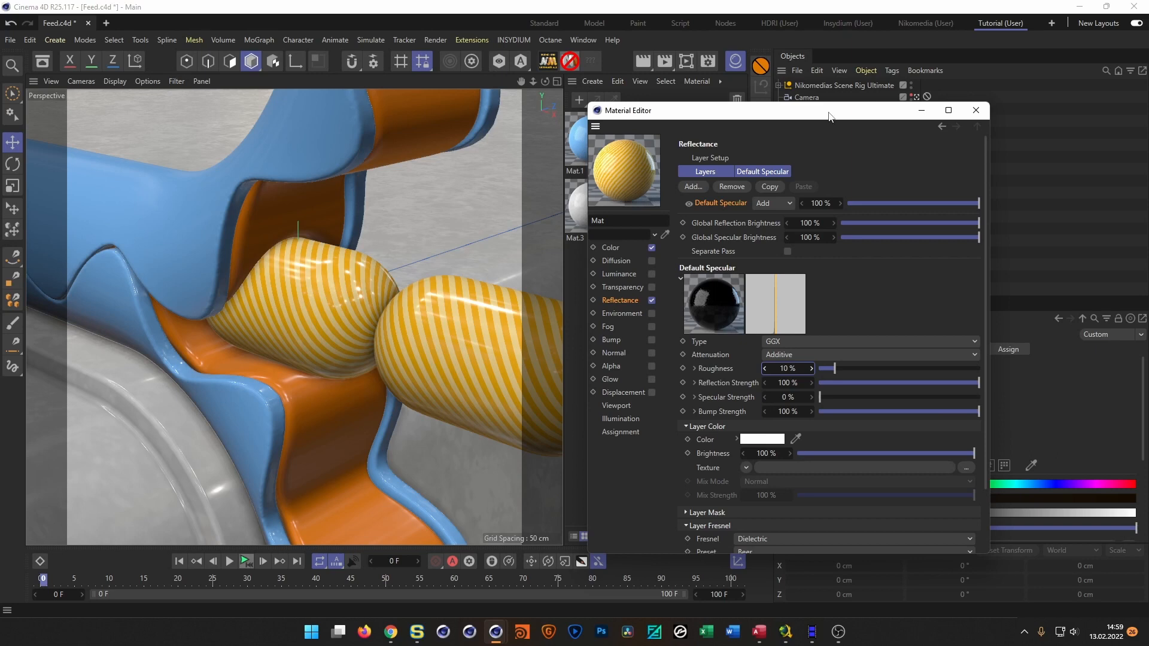
- Change the striped material's dielectric Layer Fresnel preset to PET and close the Material Editor
{"action": "left_click_drag", "start_coordinate": [829, 116], "coordinate": [836, 69]}
{"action": "left_click_drag", "start_coordinate": [771, 510], "coordinate": [769, 590]}
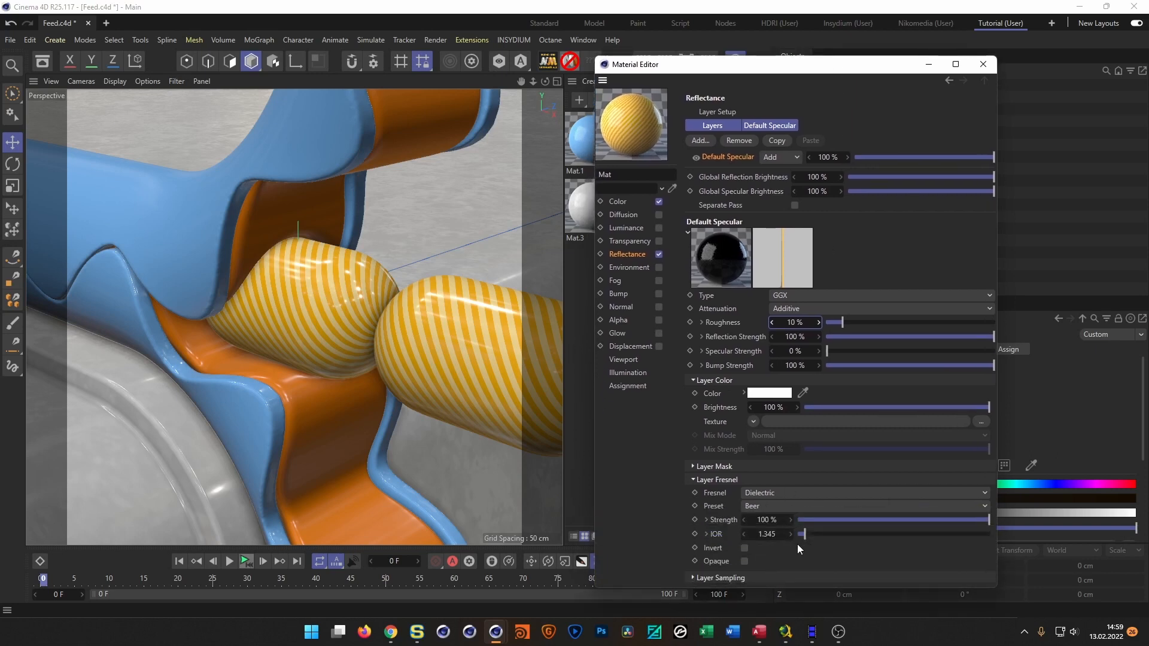
{"action": "left_click", "coordinate": [769, 506]}
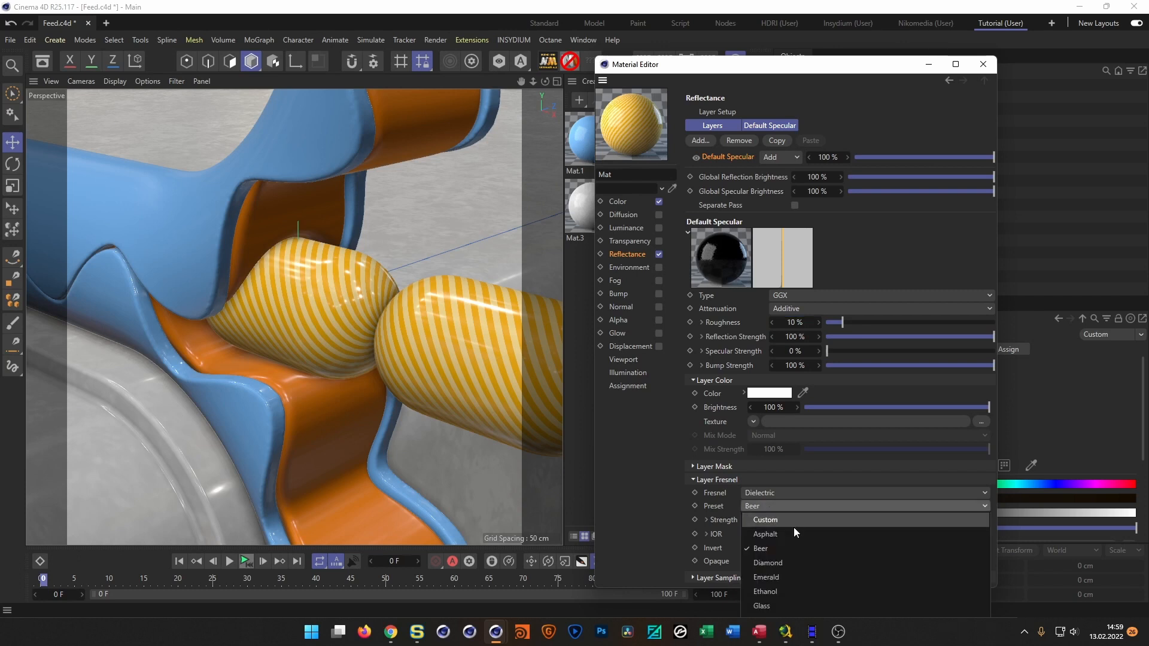
{"action": "left_click", "coordinate": [817, 506]}
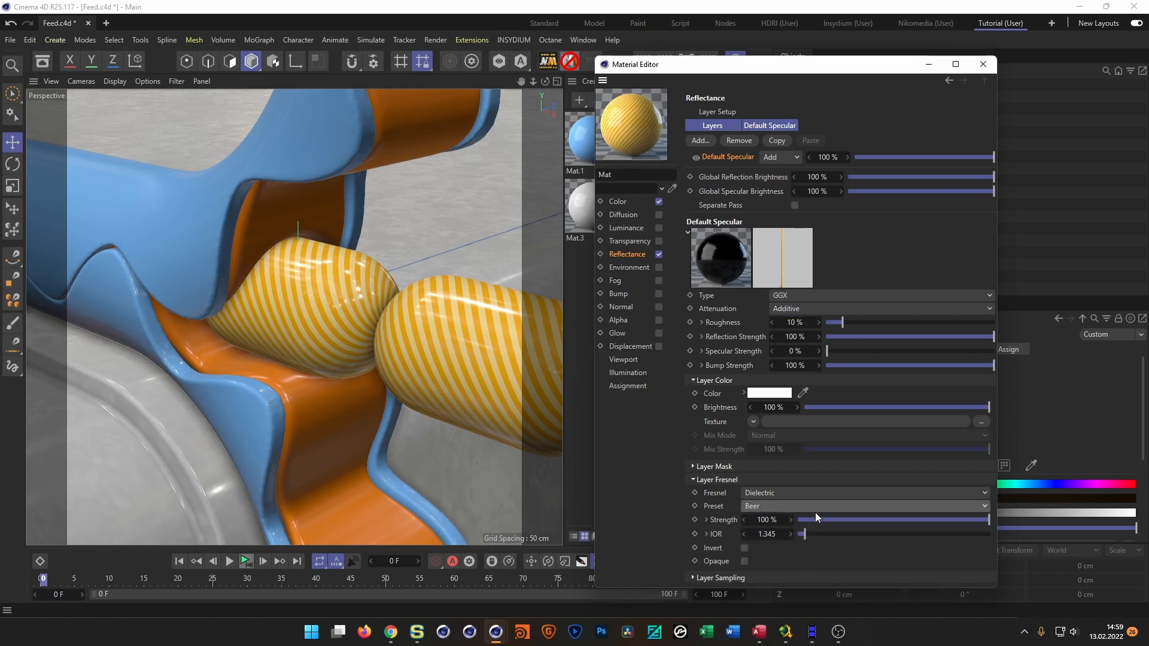
{"action": "left_click_drag", "start_coordinate": [837, 589], "coordinate": [846, 415]}
{"action": "scroll", "coordinate": [889, 260], "scroll_direction": "down", "scroll_amount": 5}
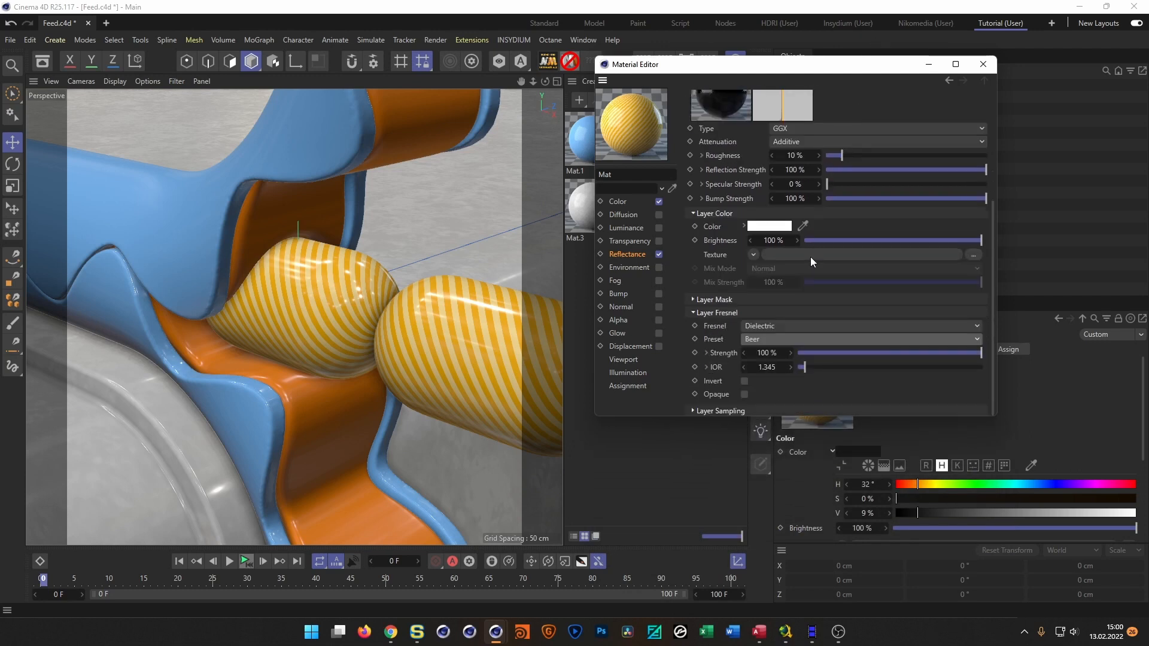
{"action": "left_click", "coordinate": [785, 338]}
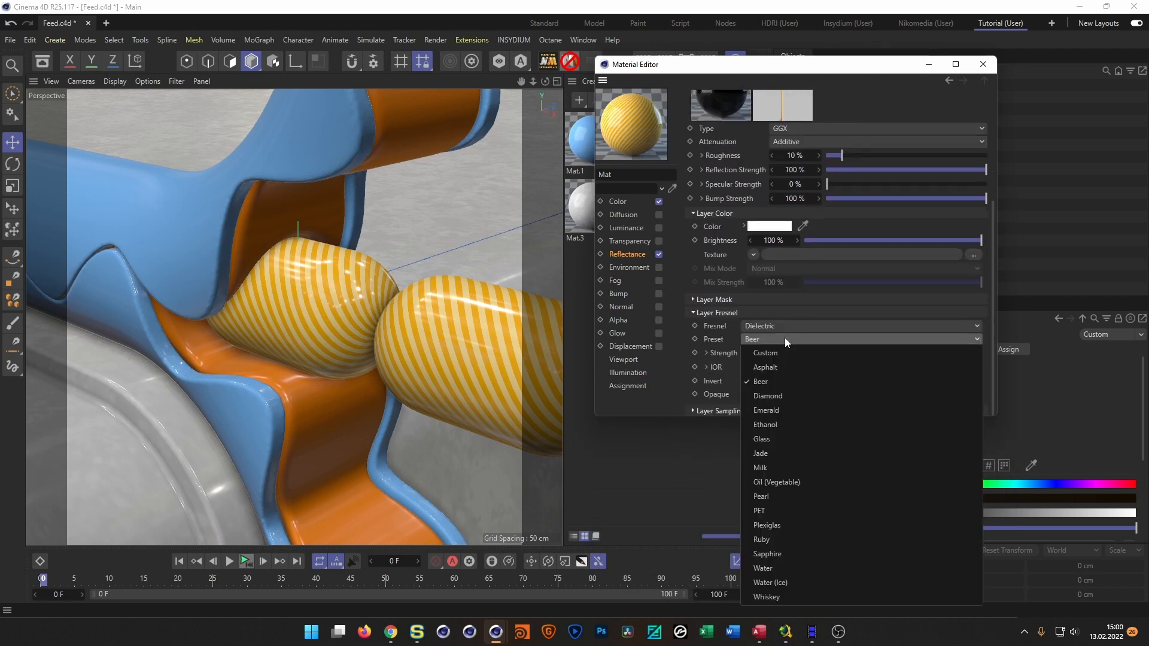
{"action": "left_click", "coordinate": [790, 512]}
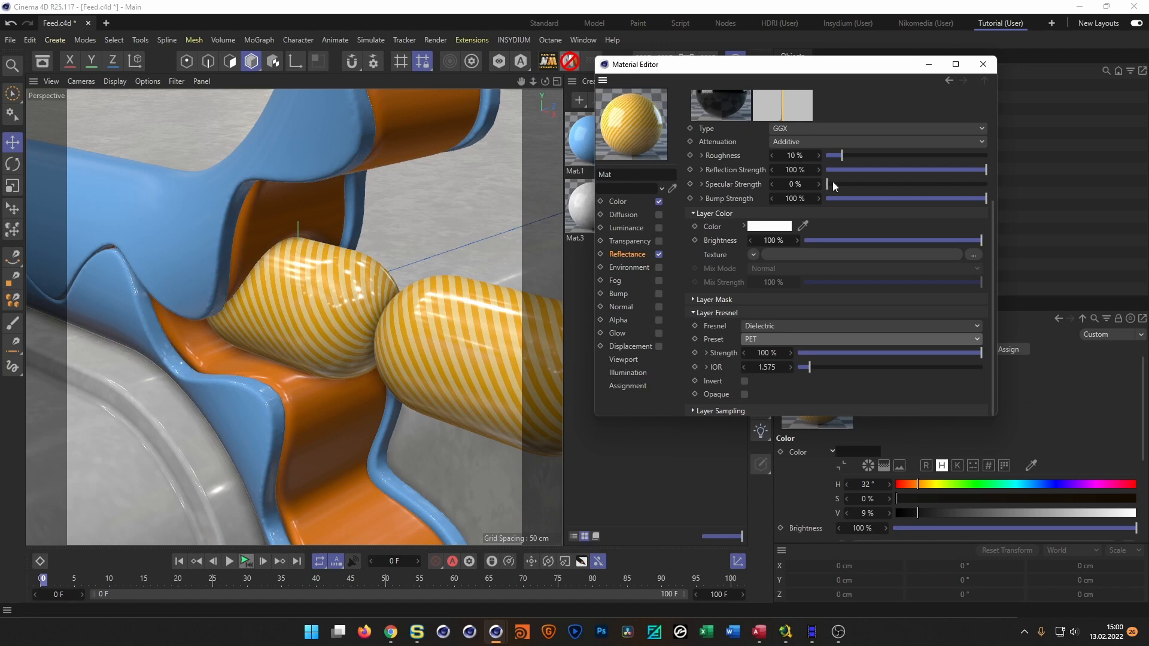
{"action": "left_click", "coordinate": [982, 65]}
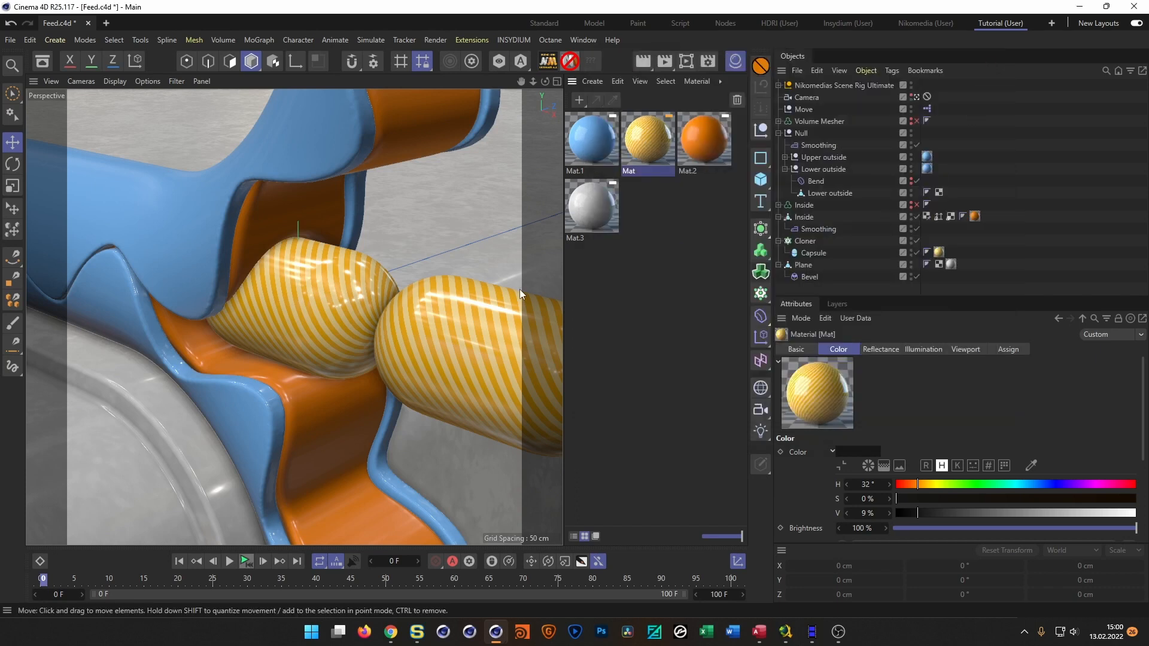
- Test-render the frame in the Picture Viewer and alternate between the new render and the previous one to compare them
{"action": "key", "text": "shift+r"}
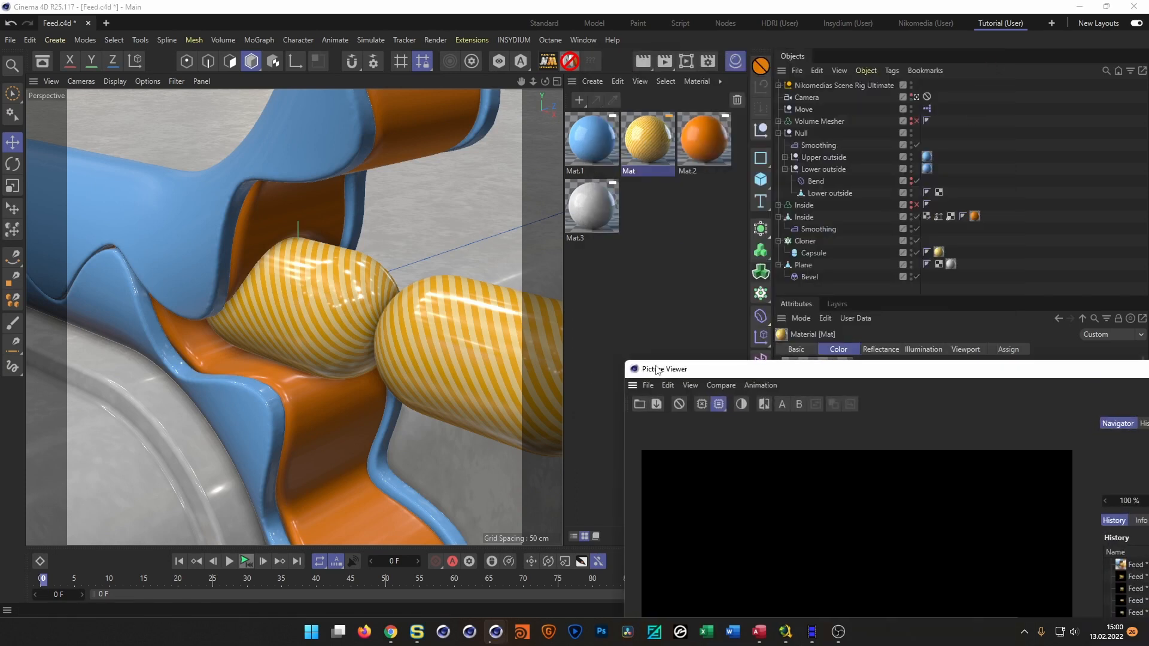
{"action": "left_click_drag", "start_coordinate": [689, 371], "coordinate": [484, 75]}
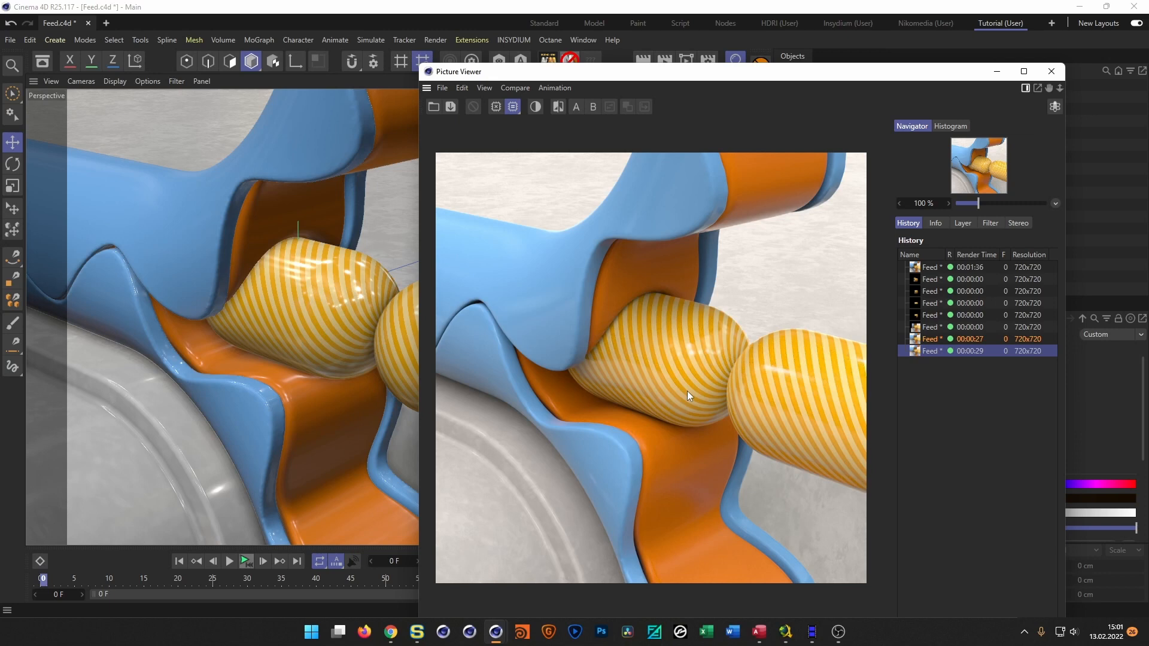
{"action": "left_click", "coordinate": [929, 339]}
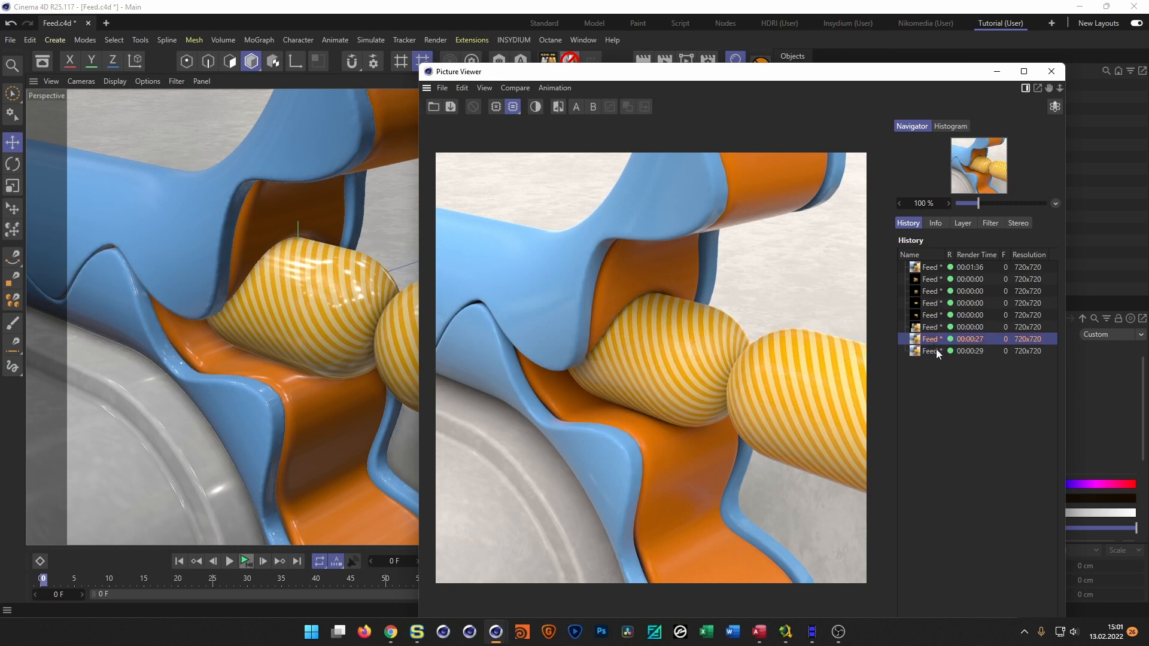
{"action": "left_click", "coordinate": [937, 350]}
{"action": "left_click", "coordinate": [936, 343]}
{"action": "left_click", "coordinate": [937, 350]}
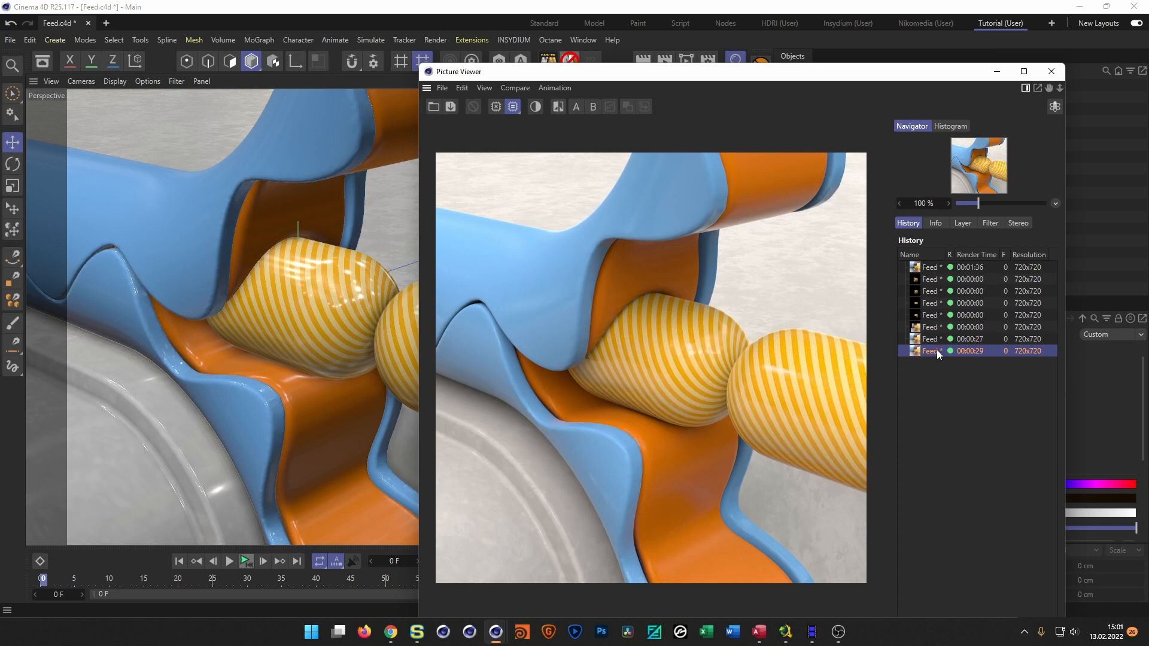
{"action": "left_click", "coordinate": [936, 343]}
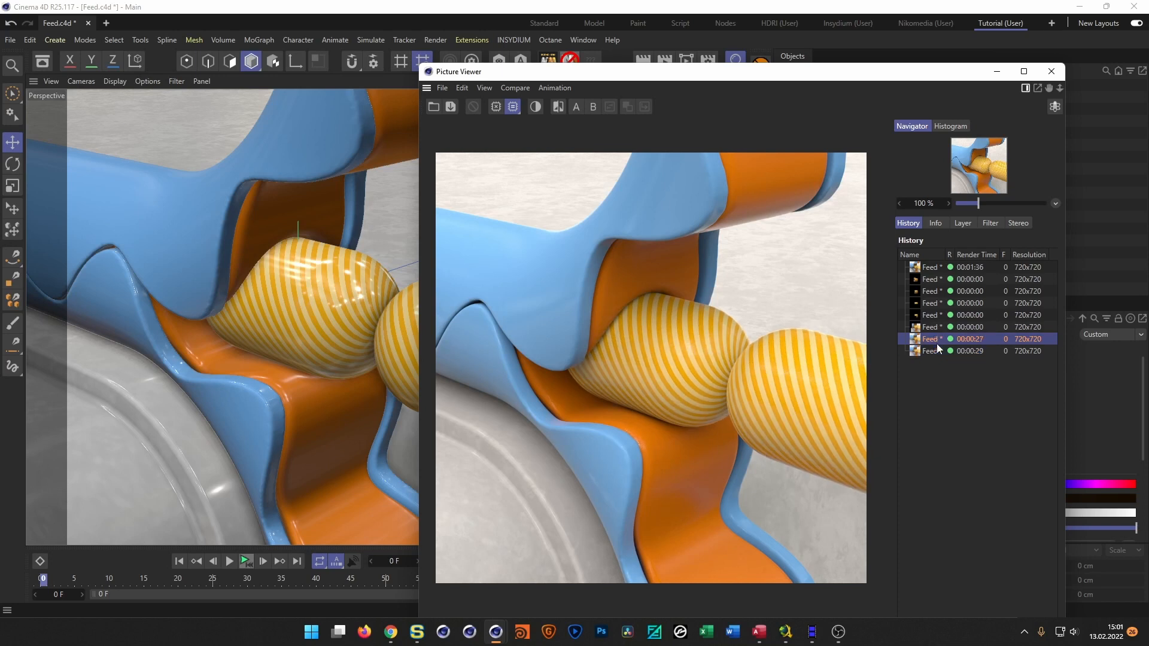
{"action": "left_click", "coordinate": [937, 351]}
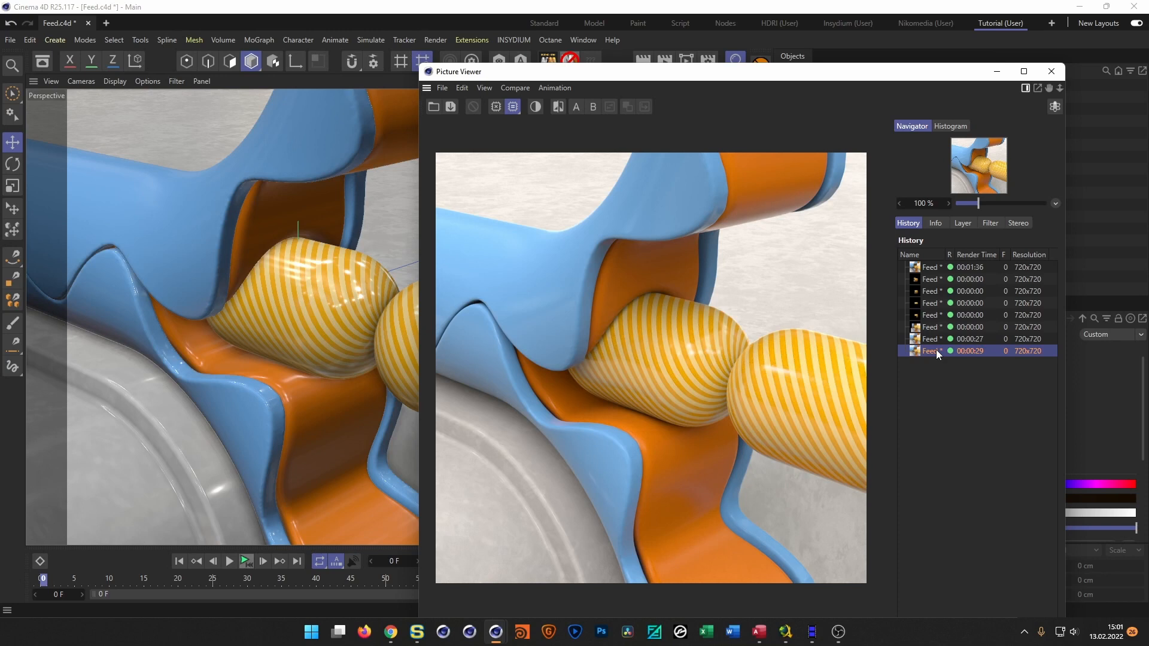
- Disable the Denoiser effect in the render settings and close them
{"action": "left_click_drag", "start_coordinate": [547, 63], "coordinate": [547, 109]}
{"action": "key", "text": "ctrl+b"}
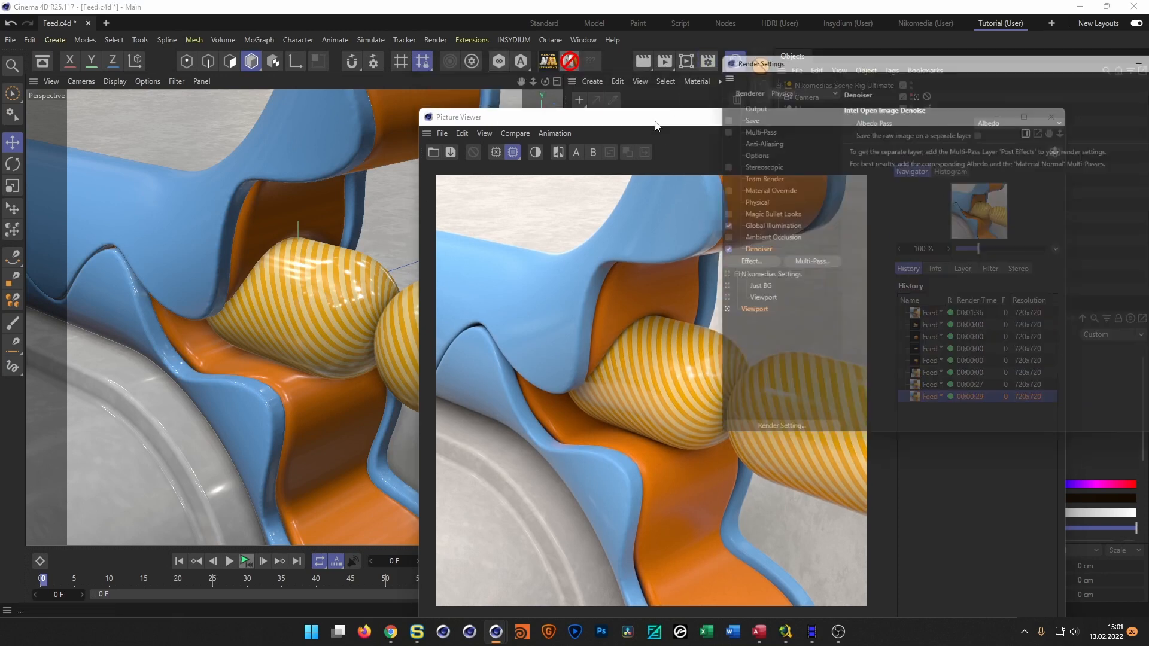
{"action": "left_click", "coordinate": [714, 250]}
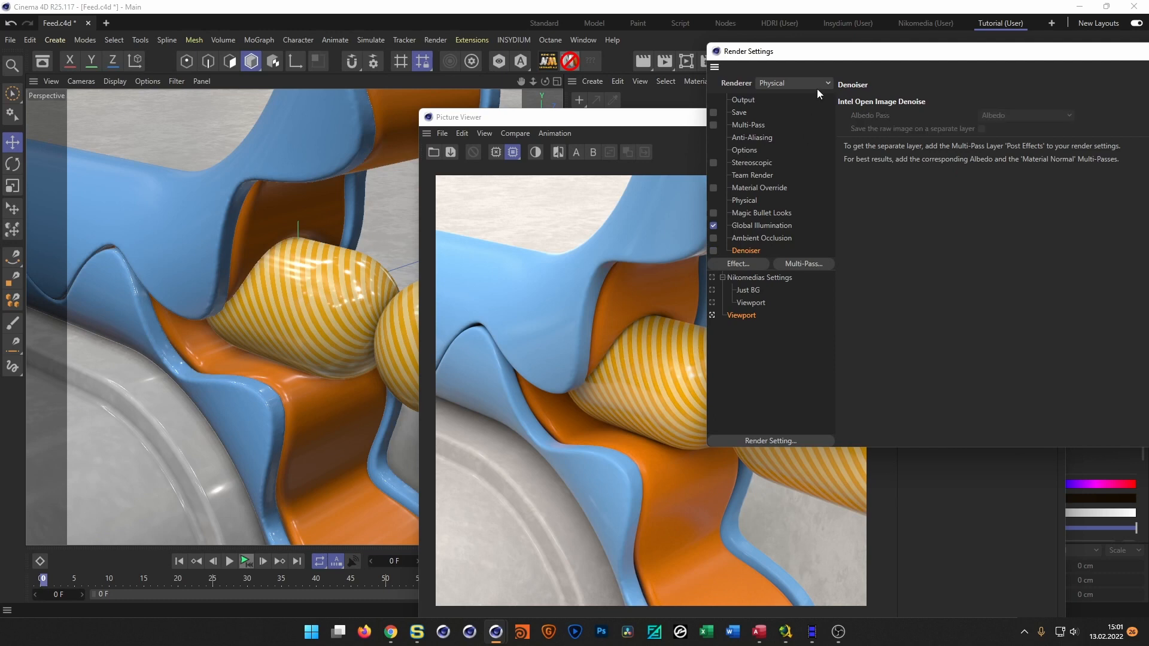
{"action": "left_click_drag", "start_coordinate": [821, 58], "coordinate": [459, 49]}
{"action": "left_click", "coordinate": [849, 42]}
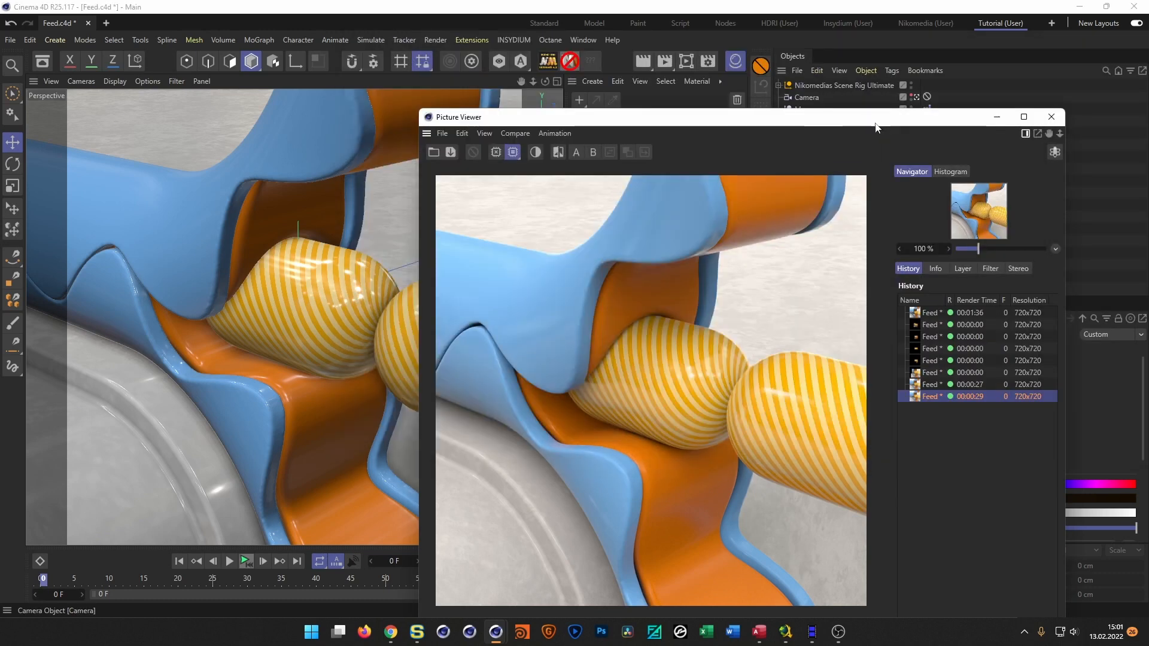
- Render the frame again without the Denoiser, compare it with the two preceding renders, and close the Picture Viewer
{"action": "key", "text": "shift+r"}
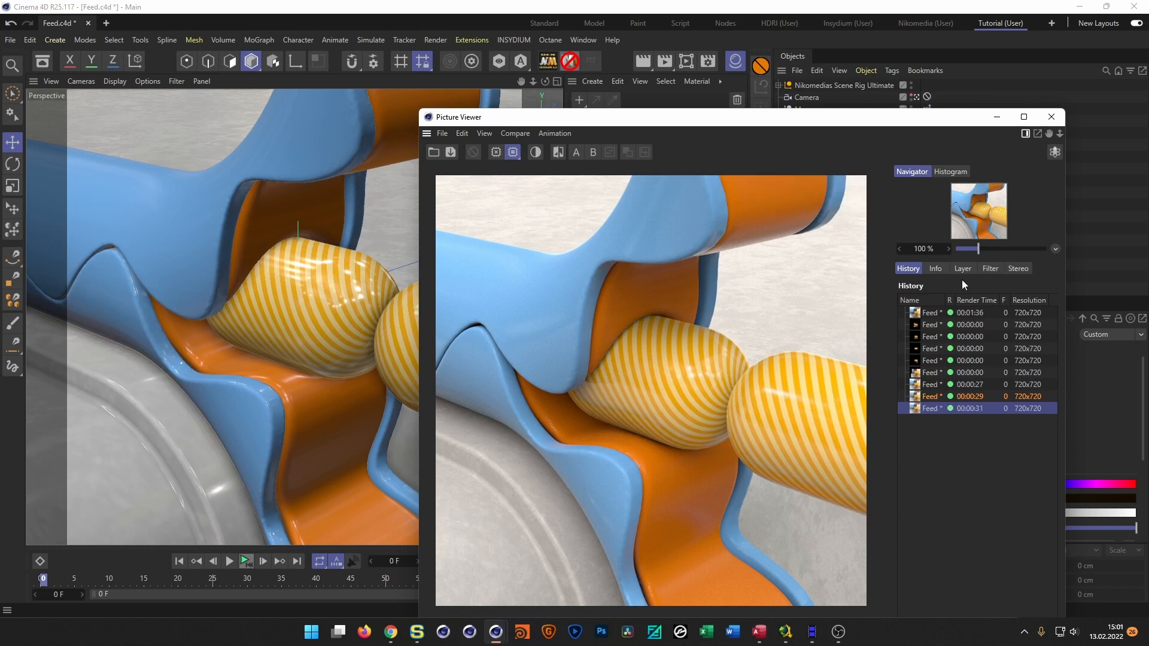
{"action": "left_click", "coordinate": [937, 387]}
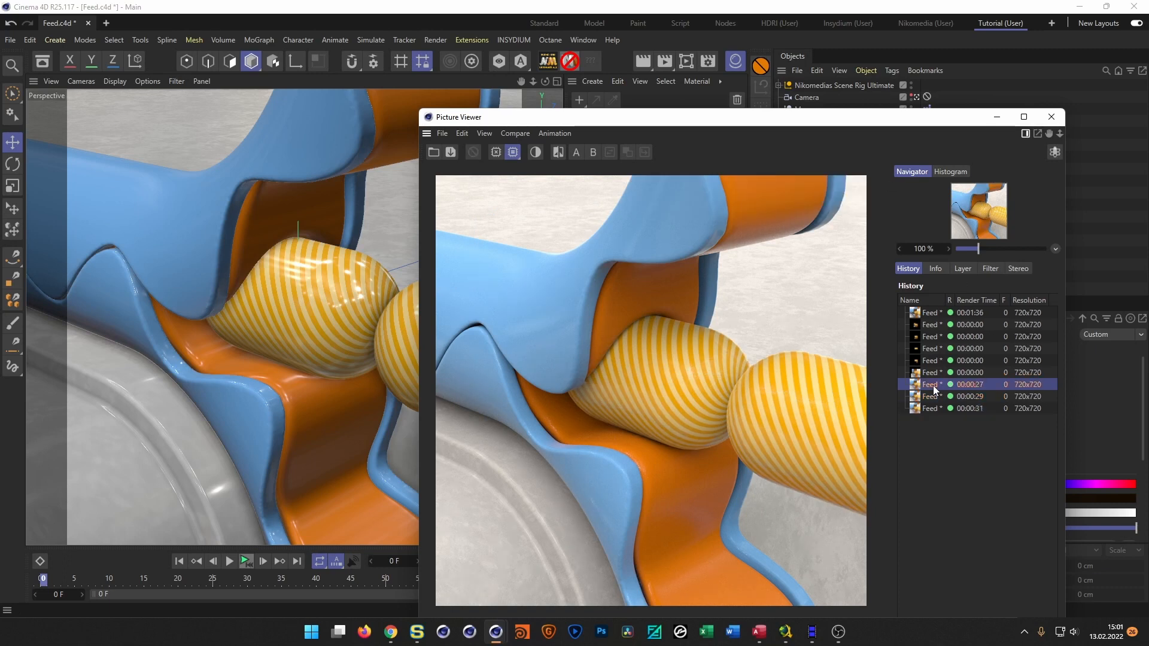
{"action": "left_click", "coordinate": [933, 396]}
{"action": "left_click", "coordinate": [937, 405]}
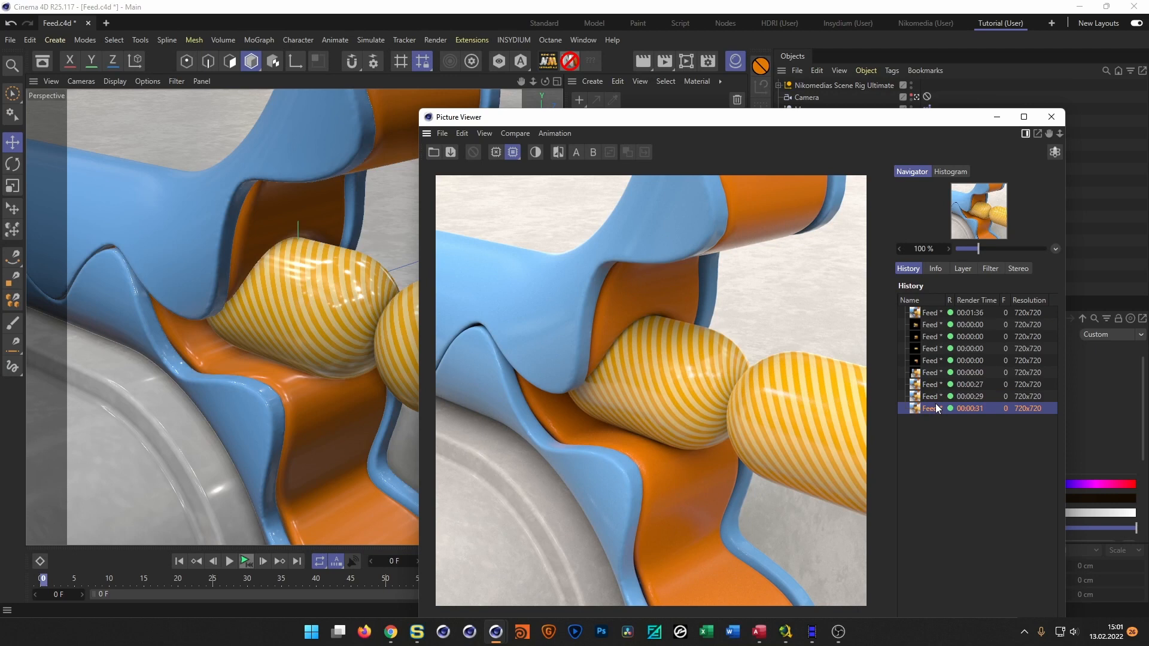
{"action": "left_click", "coordinate": [934, 397]}
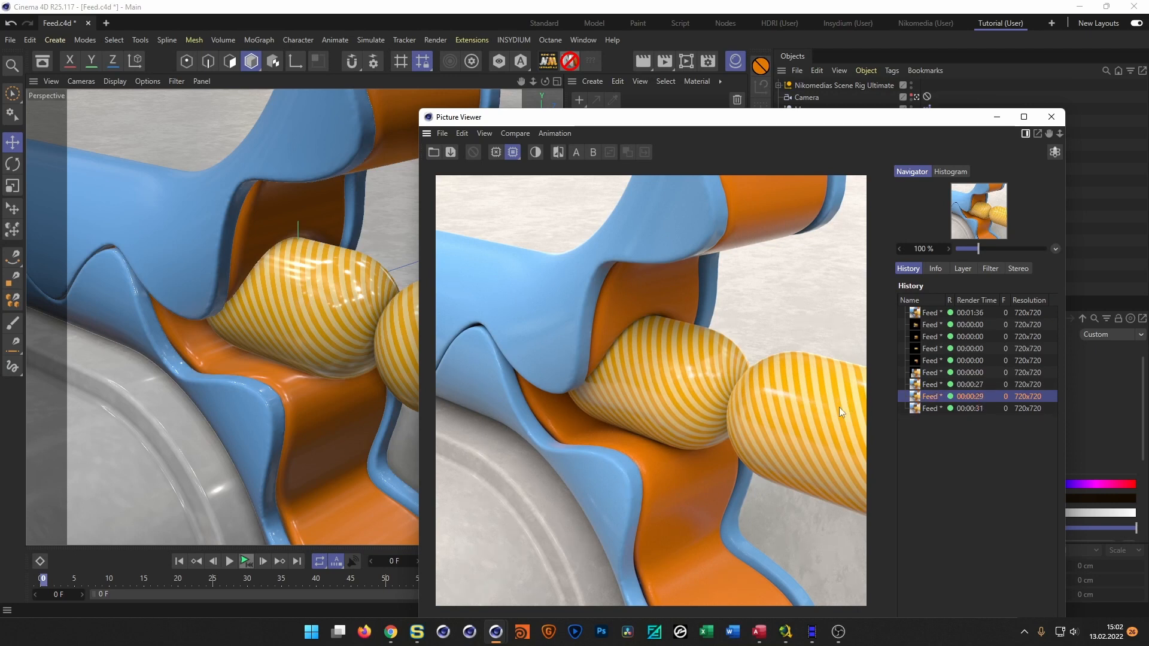
{"action": "left_click", "coordinate": [928, 407]}
{"action": "left_click", "coordinate": [928, 400]}
{"action": "left_click", "coordinate": [927, 409]}
{"action": "left_click", "coordinate": [928, 409]}
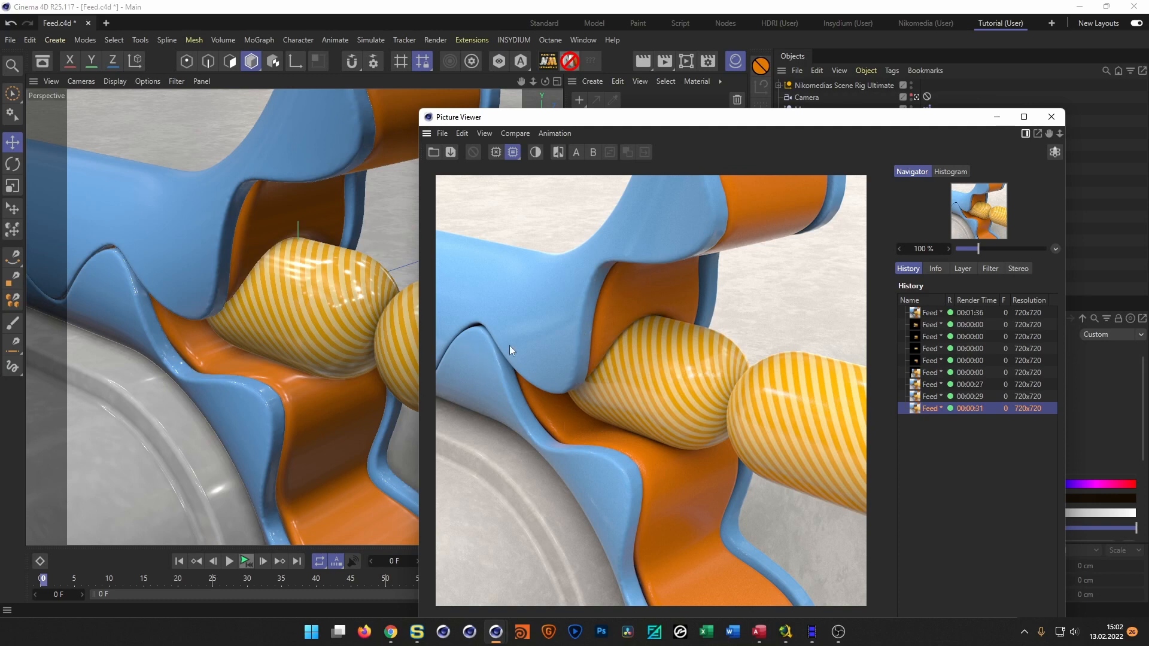
{"action": "left_click", "coordinate": [1052, 117]}
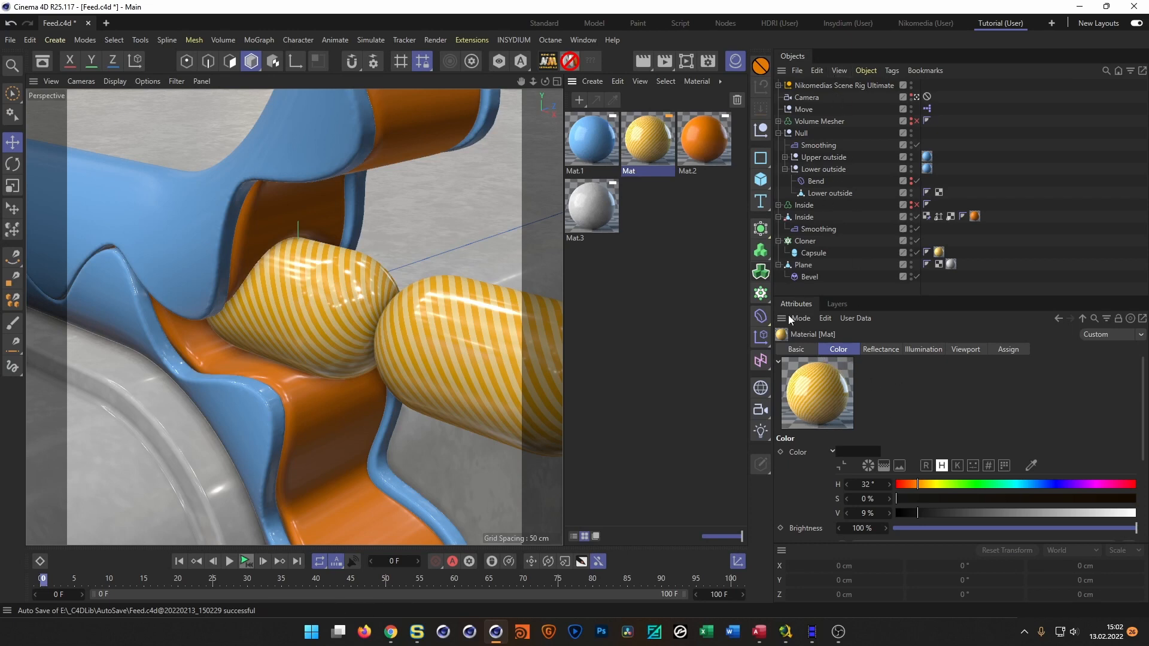
- Load abandoned_factory_canteen_02_8k.hdr from the favorite assets as the scene rig's HDRI and set Rotate Horizontal to 5°
{"action": "left_click", "coordinate": [850, 85]}
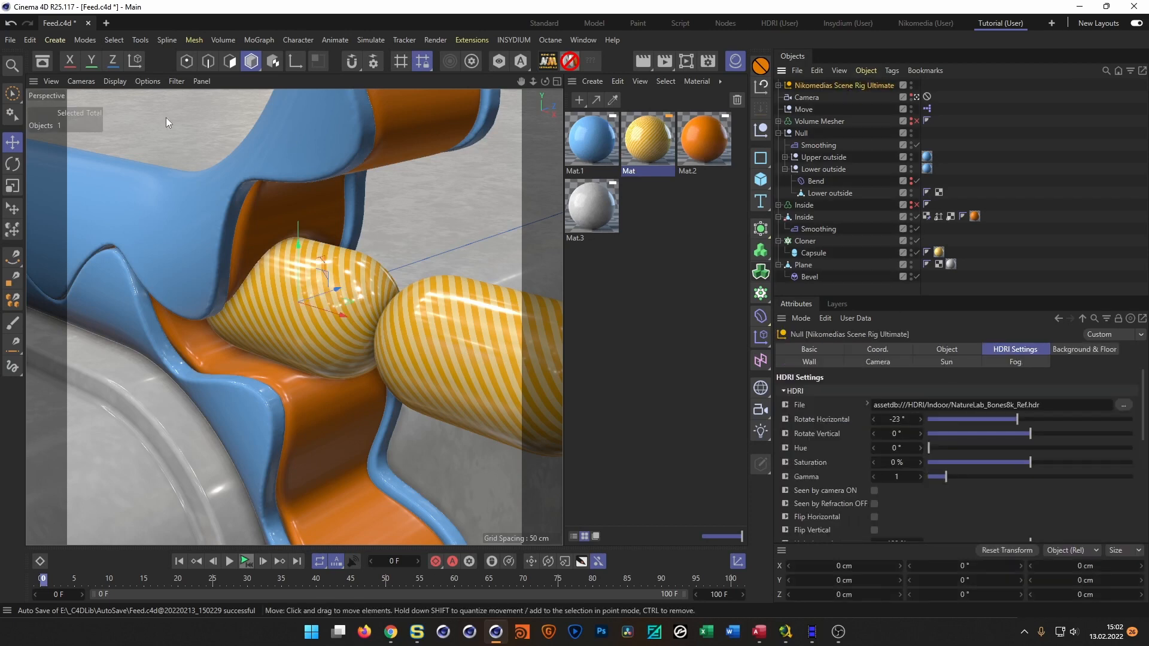
{"action": "left_click", "coordinate": [42, 61]}
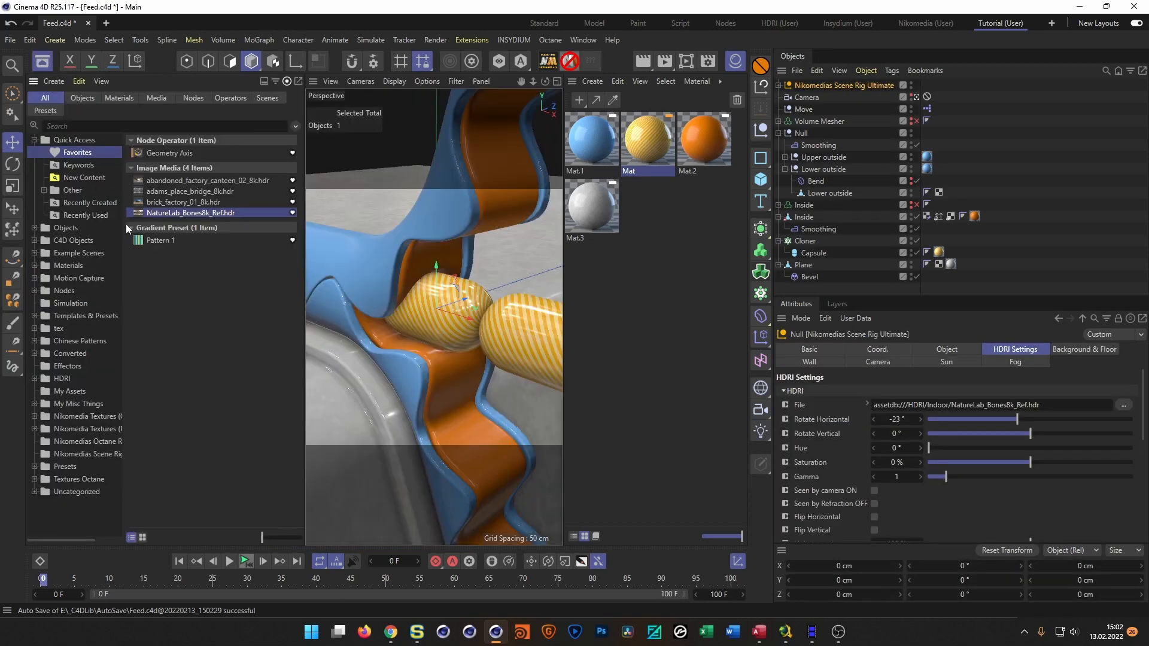
{"action": "left_click", "coordinate": [142, 537]}
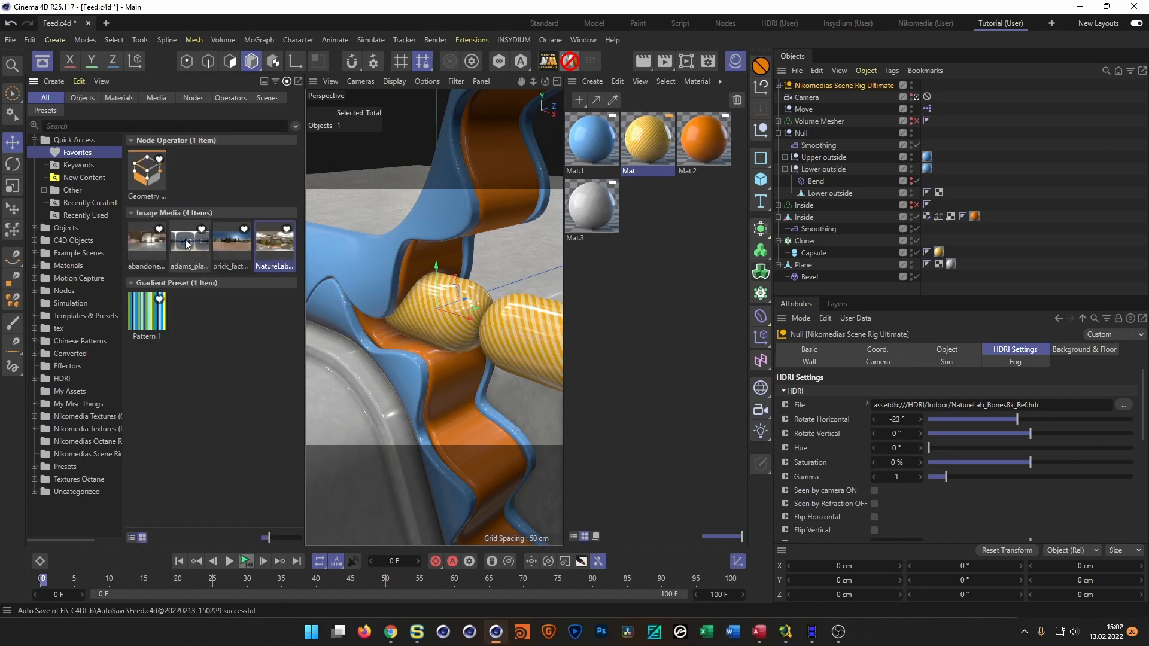
{"action": "left_click_drag", "start_coordinate": [145, 242], "coordinate": [949, 405]}
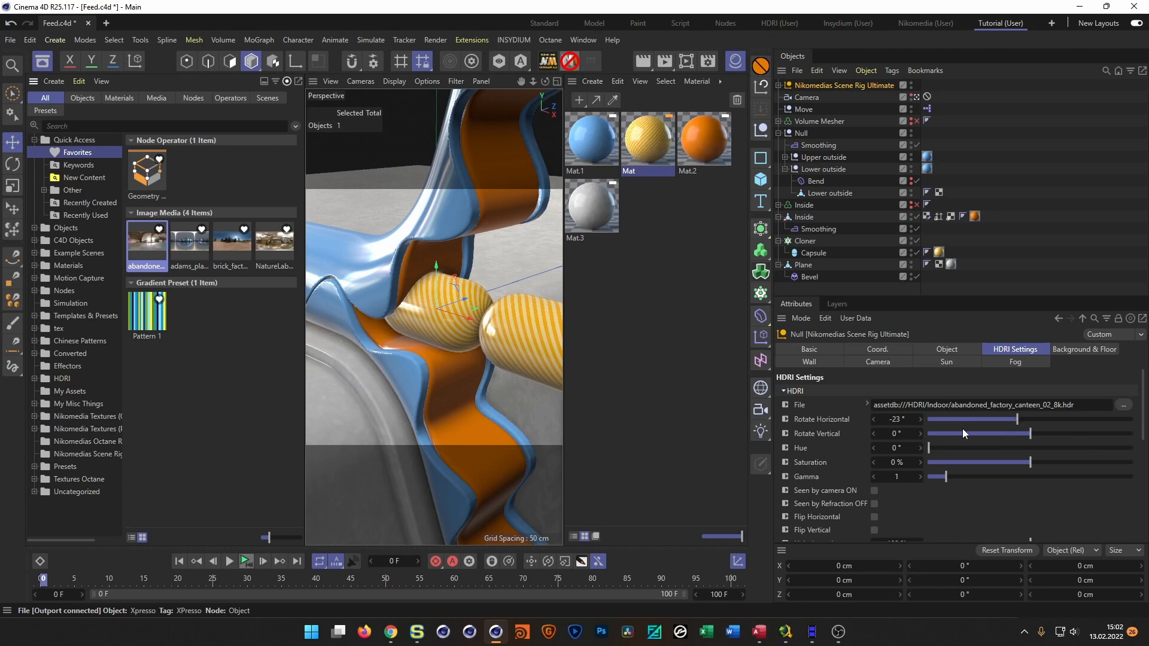
{"action": "mouse_move", "coordinate": [1019, 418]}
{"action": "left_mouse_down"}
{"action": "mouse_move", "coordinate": [1122, 419]}
{"action": "mouse_move", "coordinate": [1035, 422]}
{"action": "left_mouse_up"}
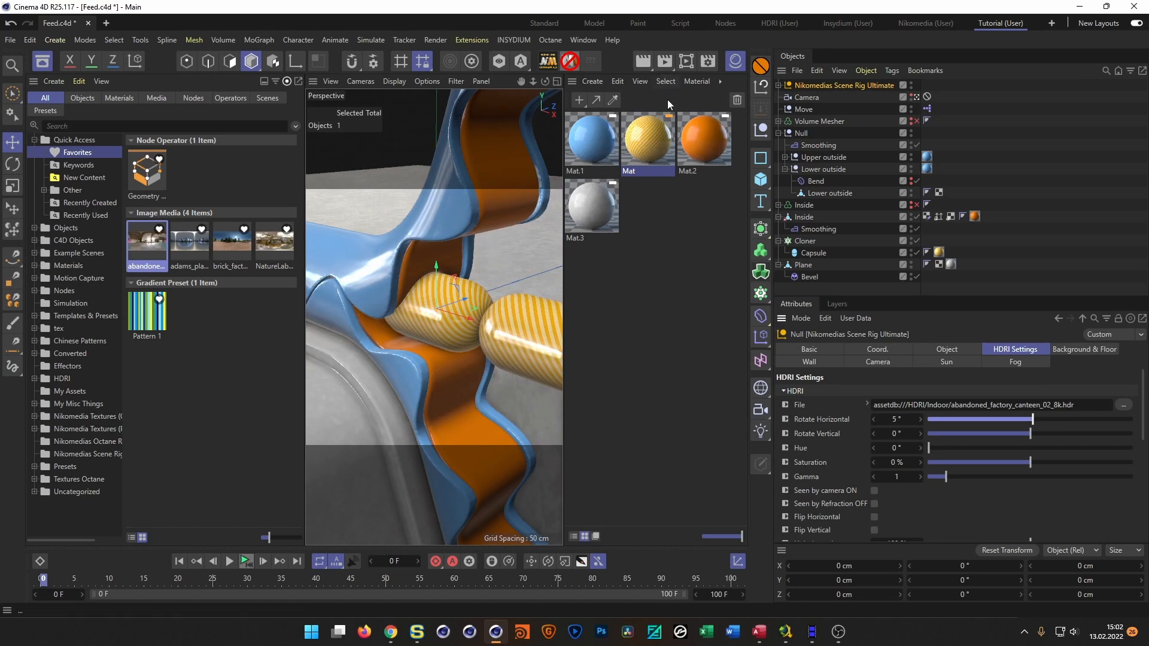
- Test-render the new HDRI lighting in the Picture Viewer, close it, and preview the view with the Interactive Render Region
{"action": "key", "text": "shift+r"}
{"action": "left_click_drag", "start_coordinate": [749, 137], "coordinate": [658, 74]}
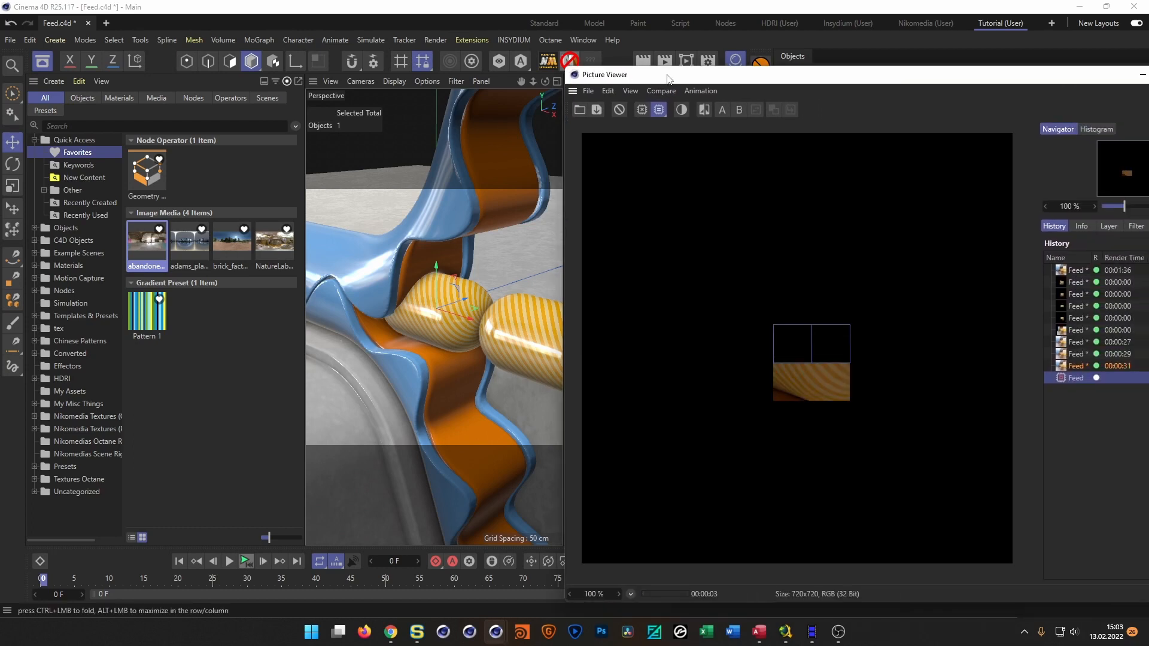
{"action": "left_click_drag", "start_coordinate": [668, 78], "coordinate": [439, 107]}
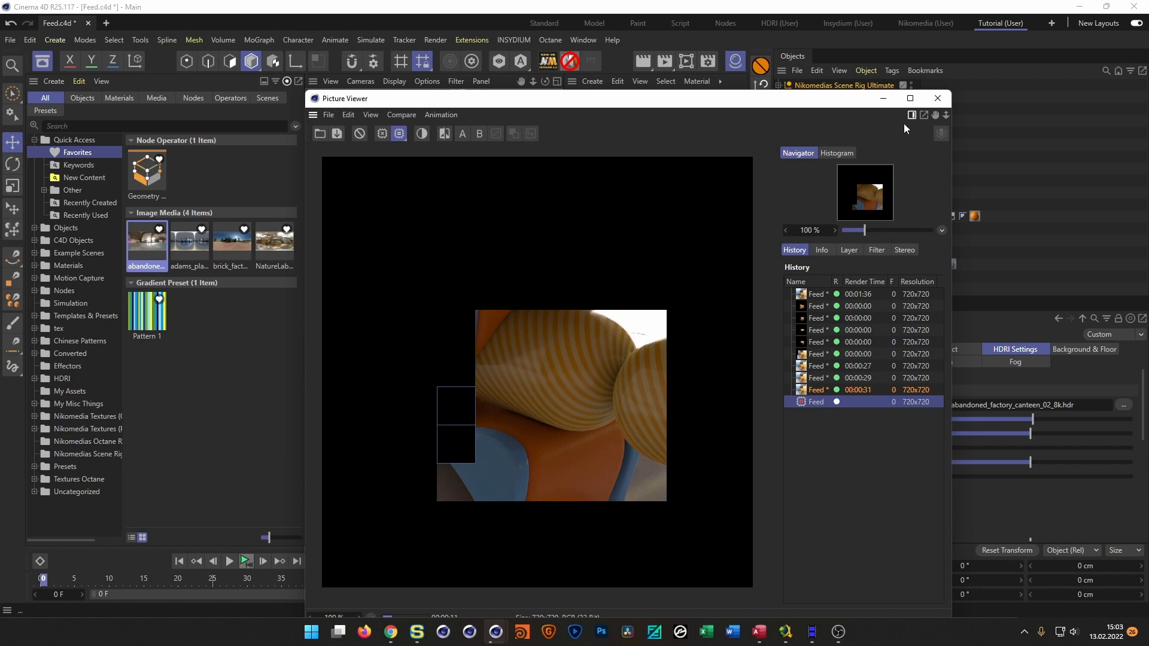
{"action": "left_click", "coordinate": [587, 362]}
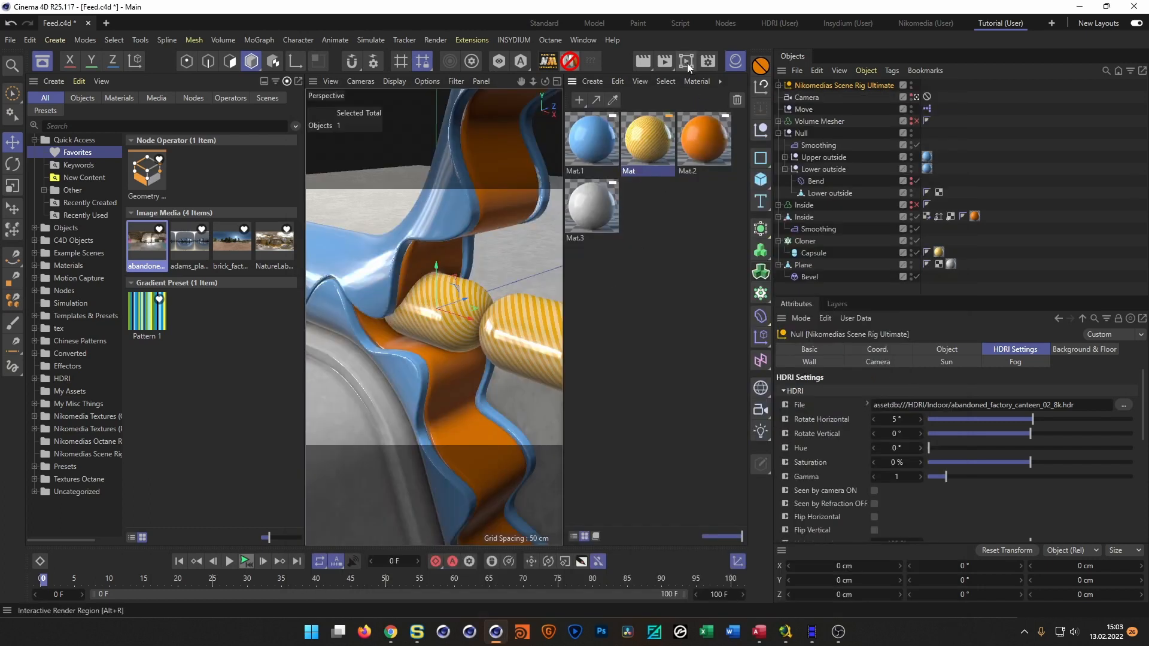
{"action": "left_click", "coordinate": [687, 62]}
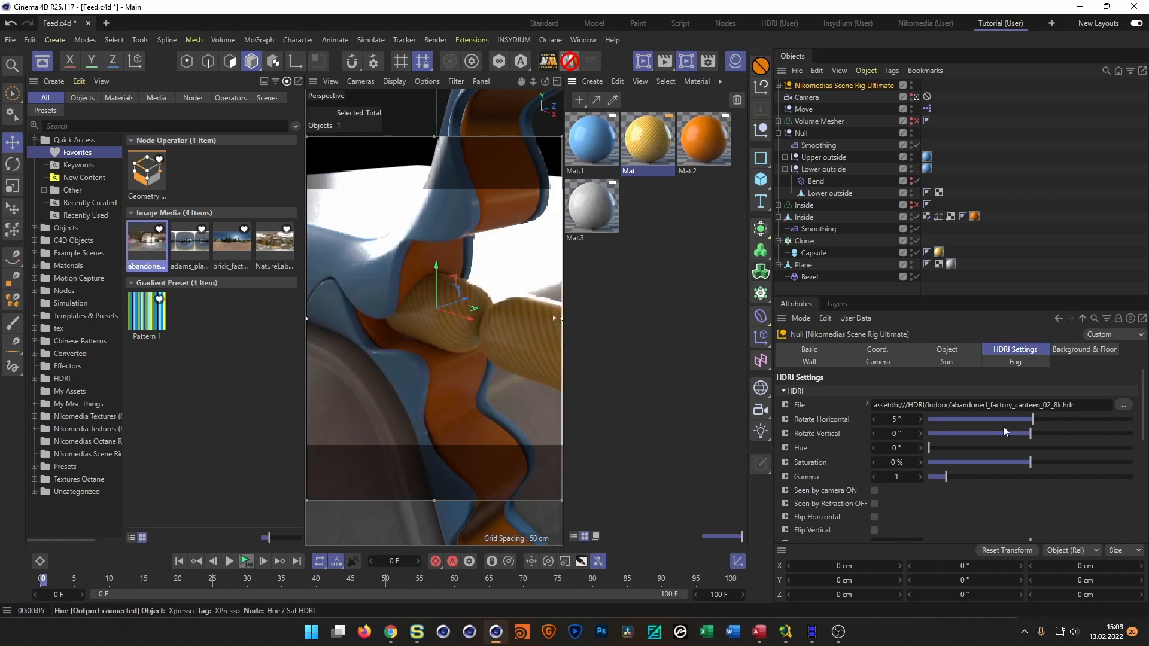
- Rename the active Viewport render setting to PR, duplicate it, and name the copy PR LOW
{"action": "key", "text": "ctrl+b"}
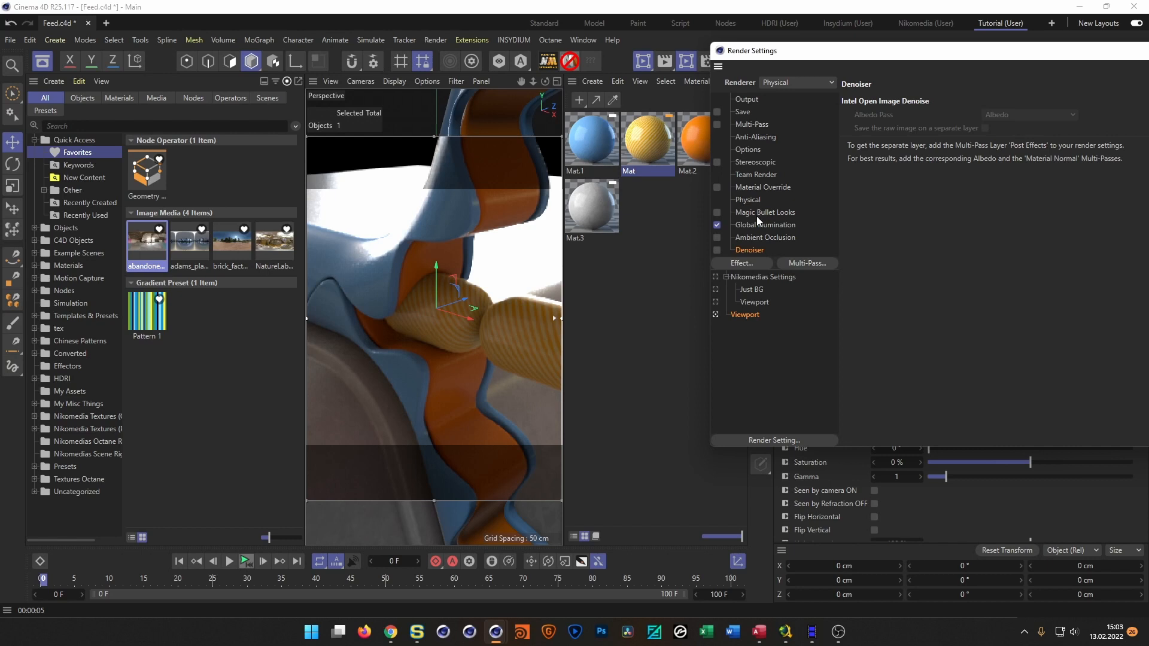
{"action": "double_click", "coordinate": [743, 313]}
{"action": "type", "text": "PR"}
{"action": "key", "text": "Return"}
{"action": "left_click_drag", "start_coordinate": [735, 316], "coordinate": [735, 348]}
{"action": "double_click", "coordinate": [736, 327]}
{"action": "type", "text": "LOW"}
{"action": "key", "text": "Return"}
- Switch the Physical sampler of the PR LOW render setting to Progressive
{"action": "left_click", "coordinate": [750, 200]}
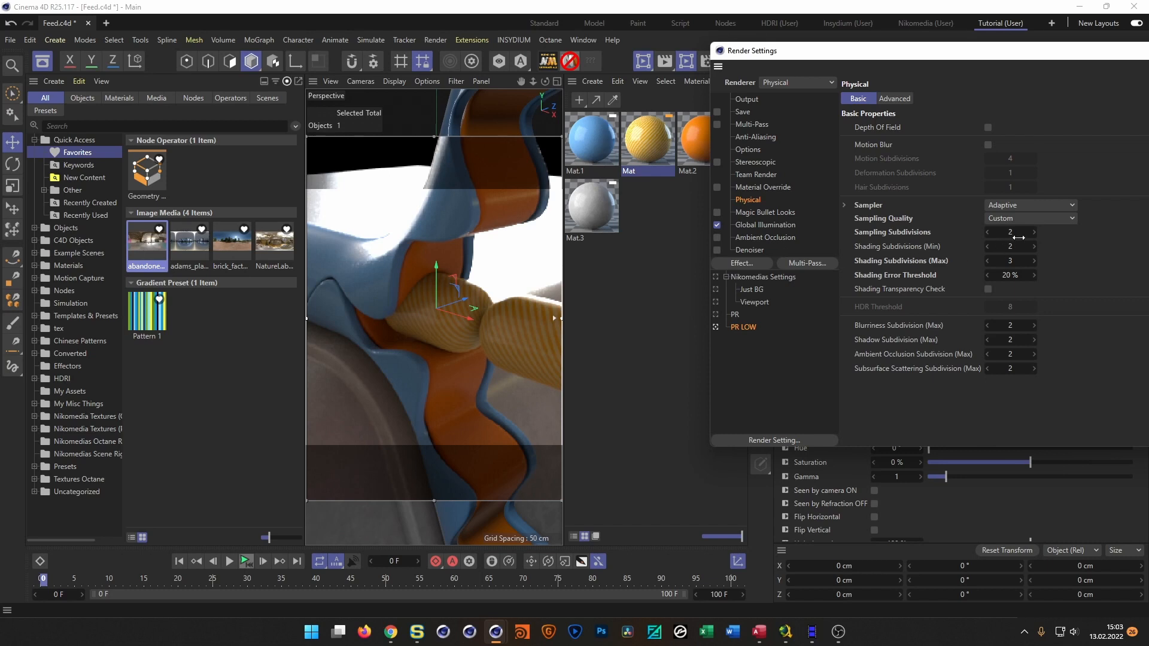
{"action": "left_click", "coordinate": [1022, 203]}
{"action": "left_click", "coordinate": [1032, 229]}
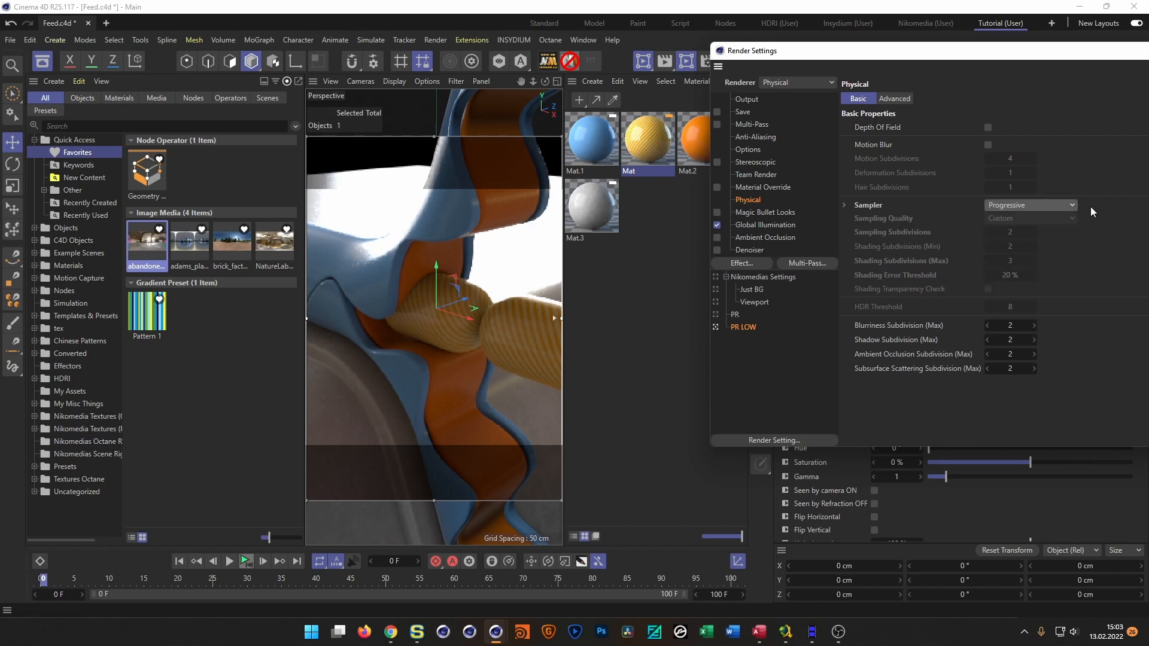
- Set PR LOW's maximum blurriness, shadow, ambient occlusion and subsurface scattering subdivisions to 1 and close the render settings
{"action": "left_click_drag", "start_coordinate": [1093, 53], "coordinate": [920, 64]}
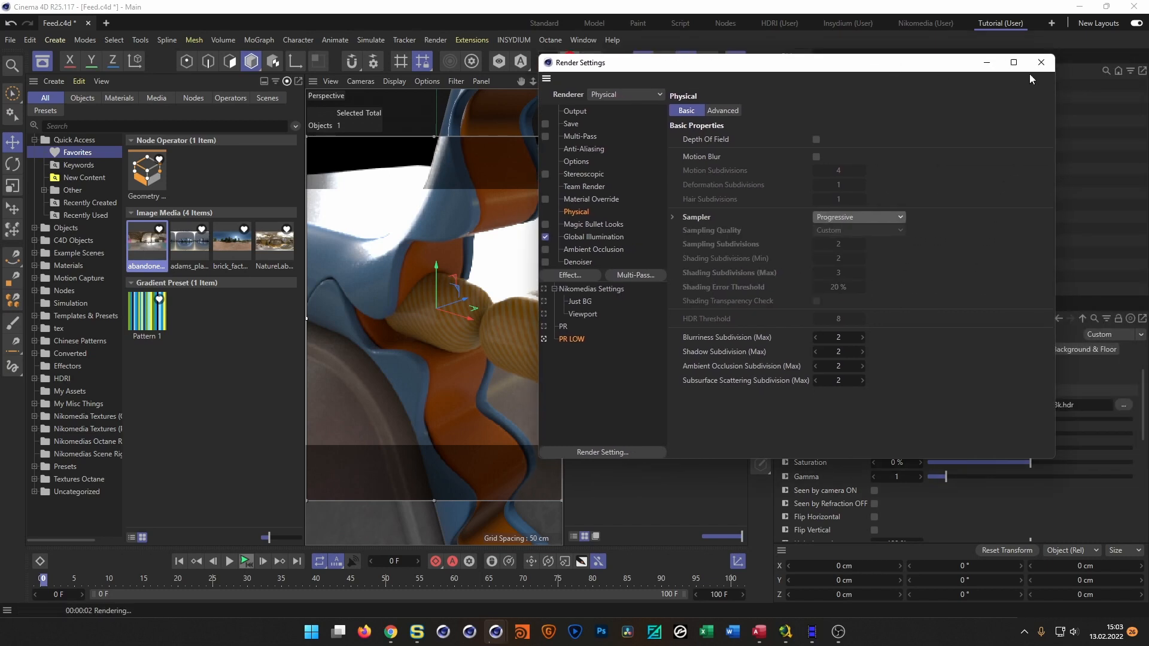
{"action": "left_click", "coordinate": [839, 337]}
{"action": "type", "text": "1"}
{"action": "key", "text": "Tab"}
{"action": "type", "text": "1"}
{"action": "key", "text": "Tab"}
{"action": "type", "text": "1"}
{"action": "key", "text": "Tab"}
{"action": "type", "text": "1"}
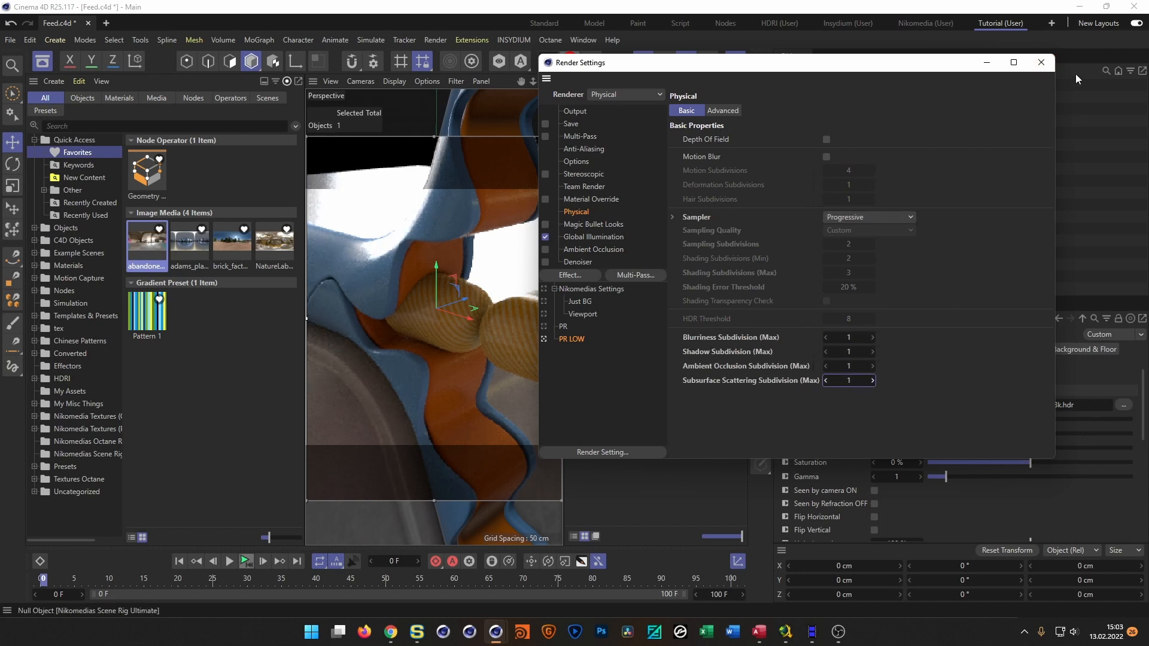
{"action": "left_click", "coordinate": [1041, 63]}
- Set the scene rig's HDRI Rotate Horizontal to 140° while watching the interactive render
{"action": "key", "text": "ctrl+r"}
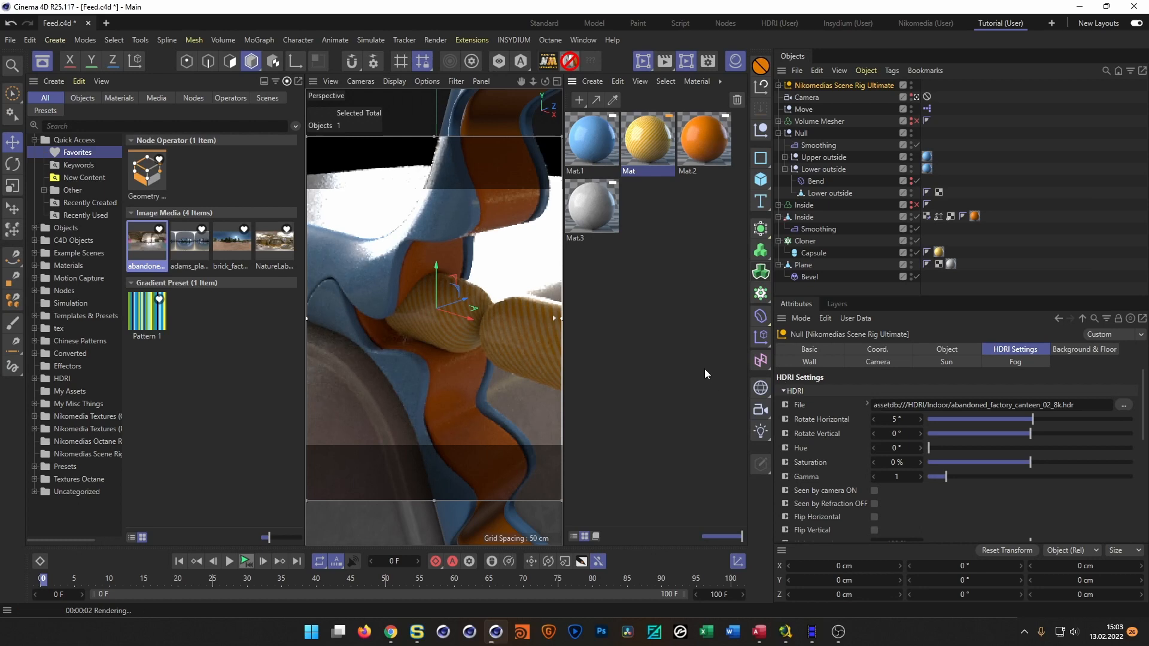
{"action": "left_click_drag", "start_coordinate": [1032, 419], "coordinate": [1068, 421]}
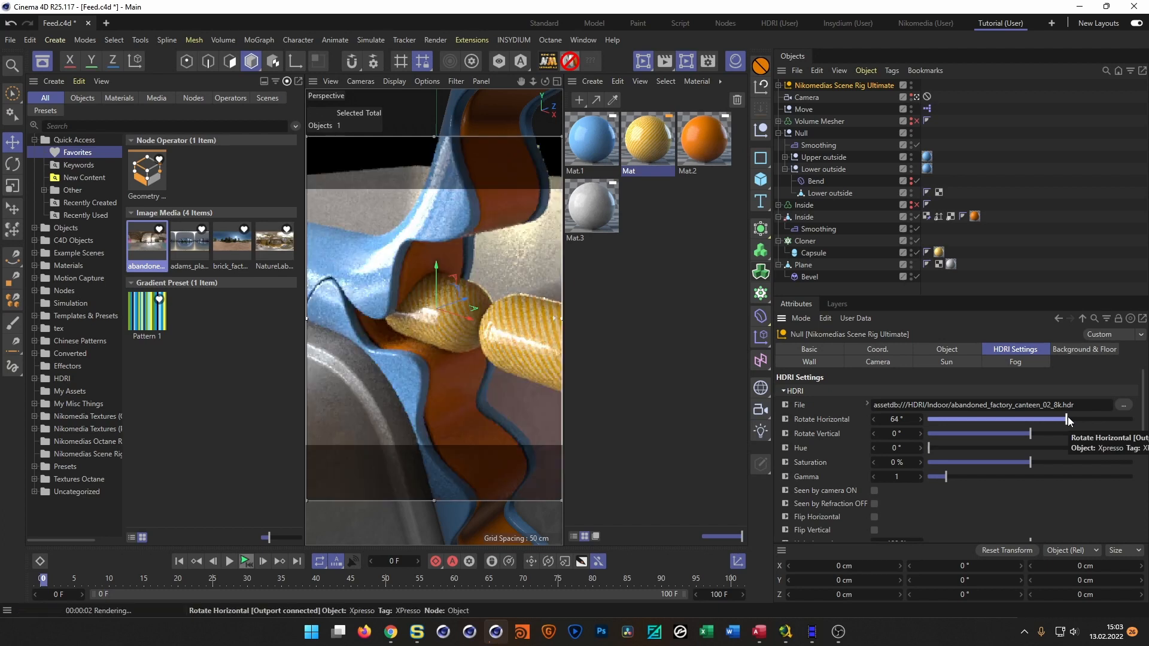
{"action": "left_click_drag", "start_coordinate": [1067, 419], "coordinate": [1100, 419]}
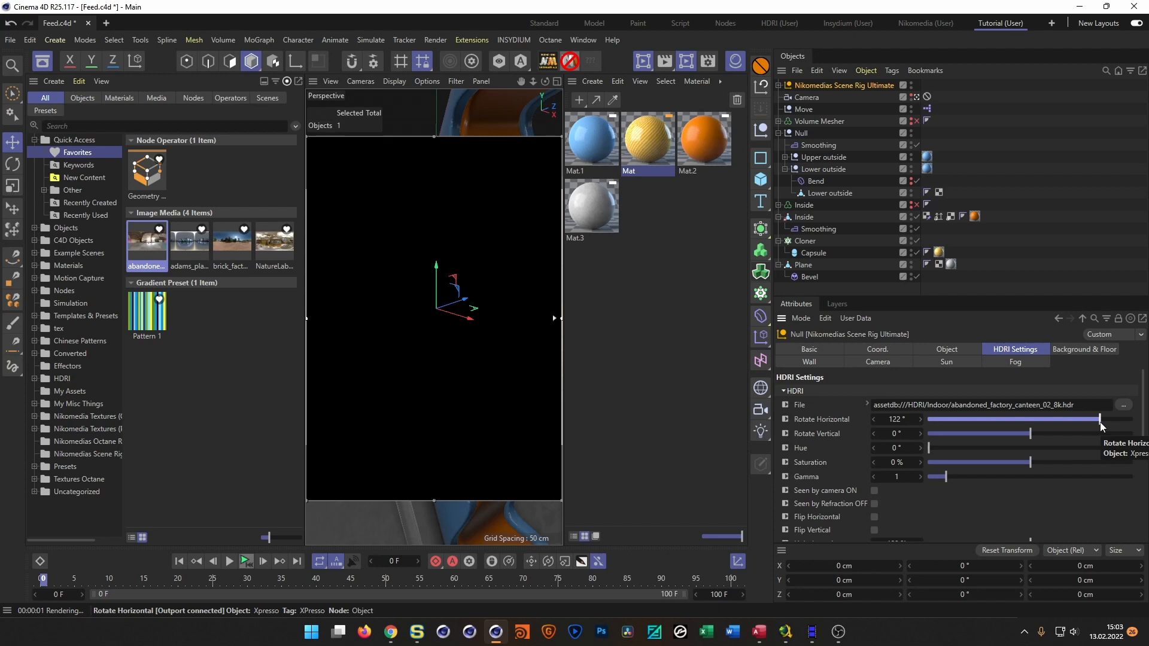
{"action": "left_click_drag", "start_coordinate": [1101, 422], "coordinate": [1111, 423]}
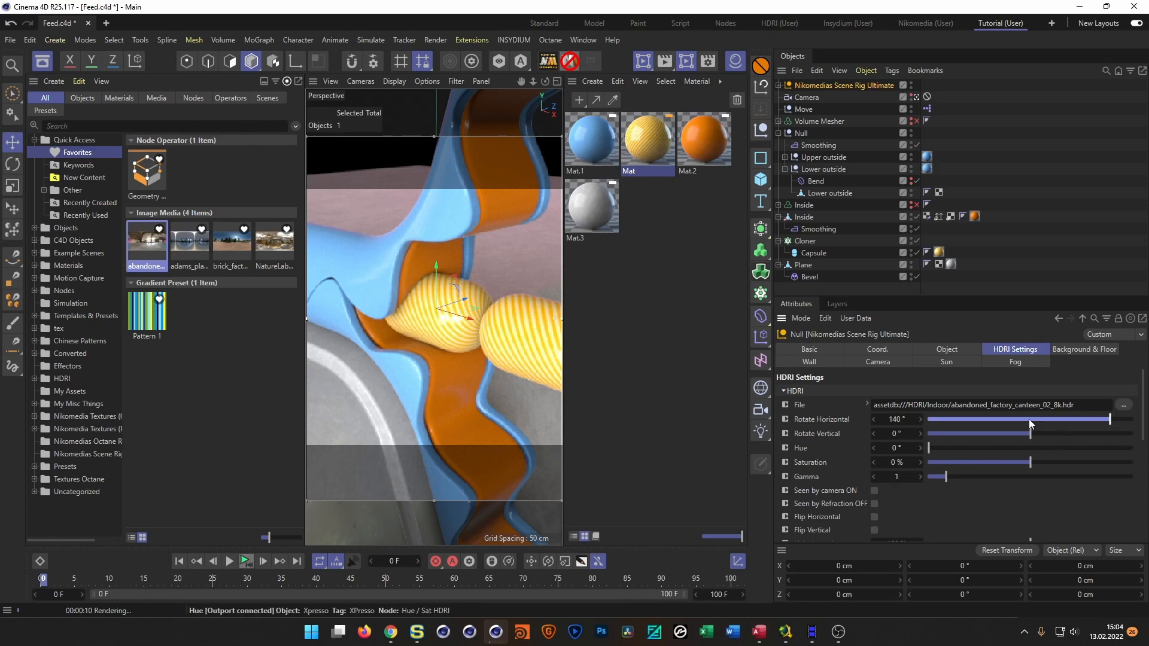
- Try an HDRI light intensity of 50% and settle on 80%
{"action": "left_click_drag", "start_coordinate": [1003, 300], "coordinate": [999, 201]}
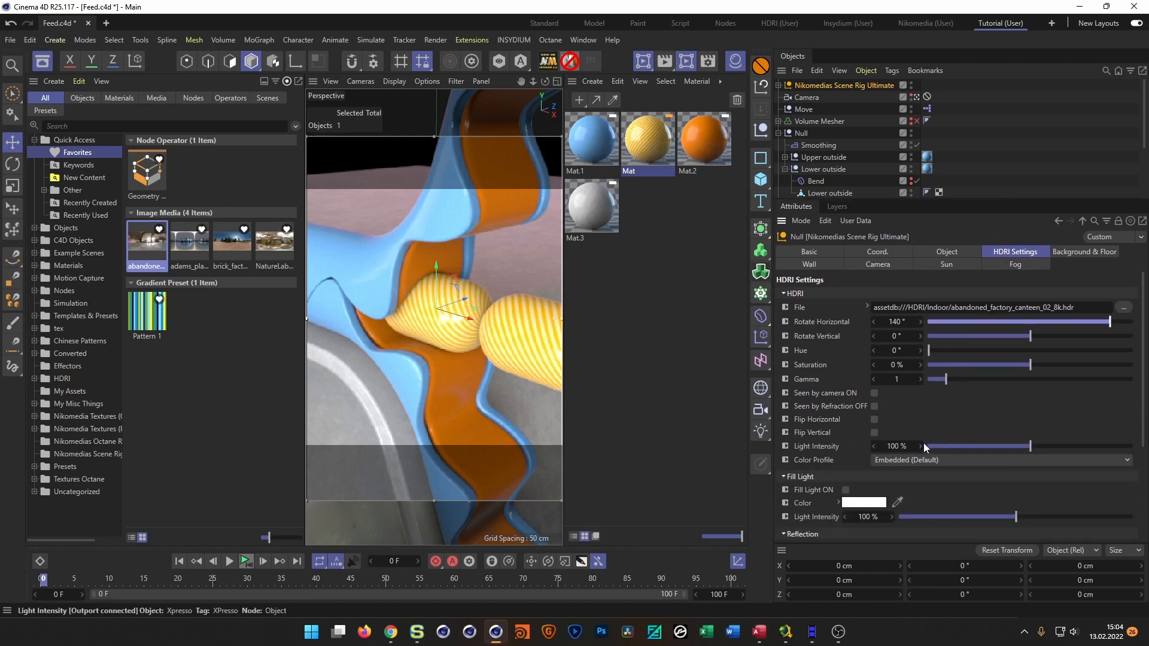
{"action": "left_click", "coordinate": [896, 446]}
{"action": "type", "text": "50"}
{"action": "key", "text": "Return"}
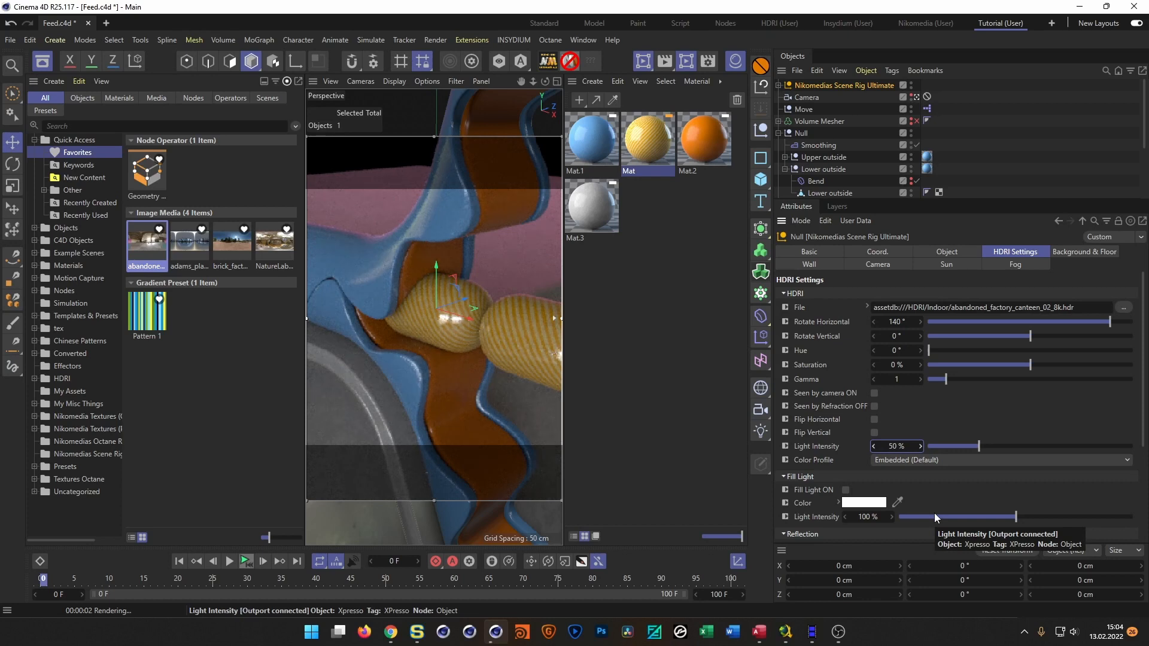
{"action": "type", "text": "80"}
{"action": "key", "text": "Return"}
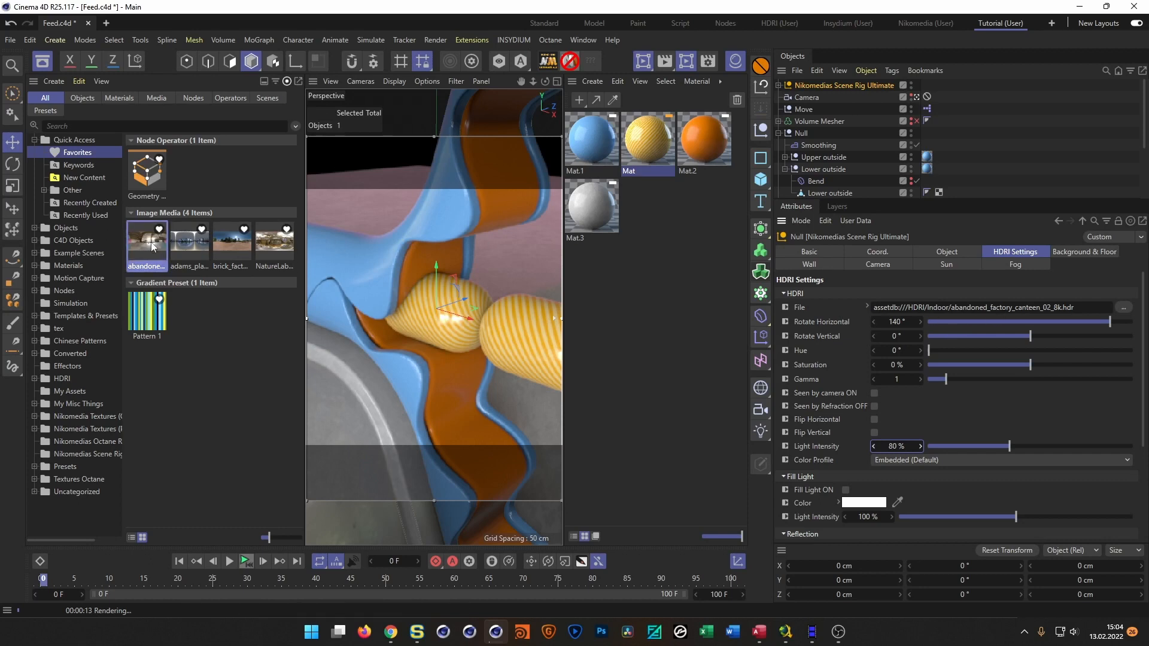
- Enlarge the asset thumbnails to inspect the HDRI image and set the rig's reflection saturation to -100%
{"action": "left_click_drag", "start_coordinate": [271, 539], "coordinate": [311, 543]}
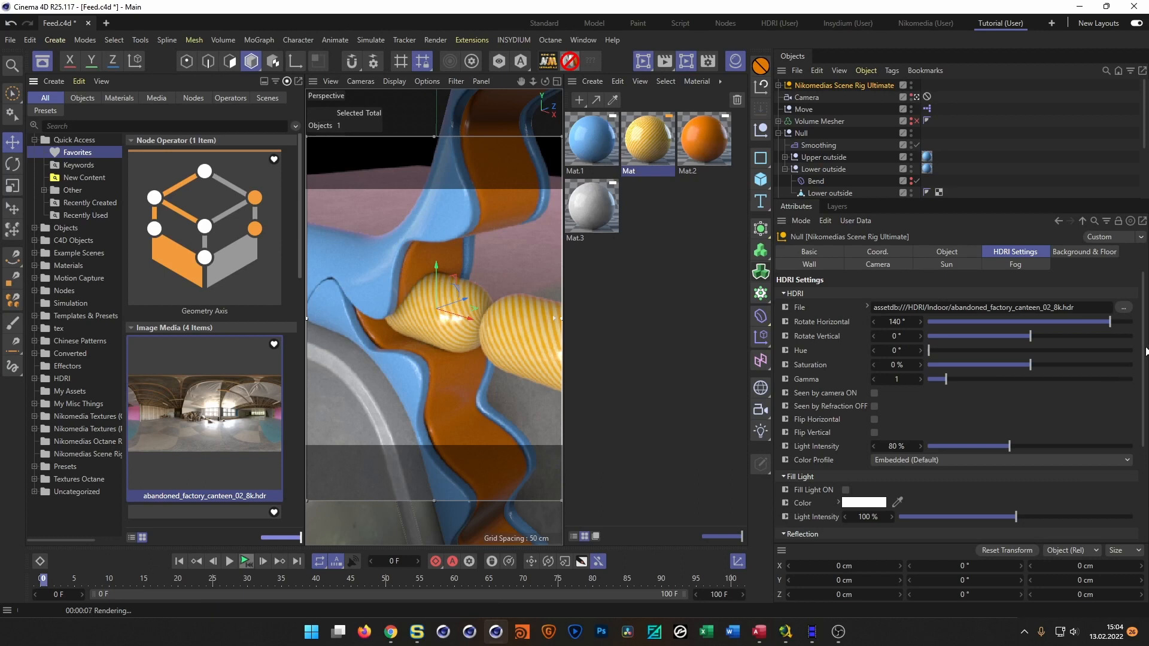
{"action": "scroll", "coordinate": [1113, 396], "scroll_direction": "down", "scroll_amount": 5}
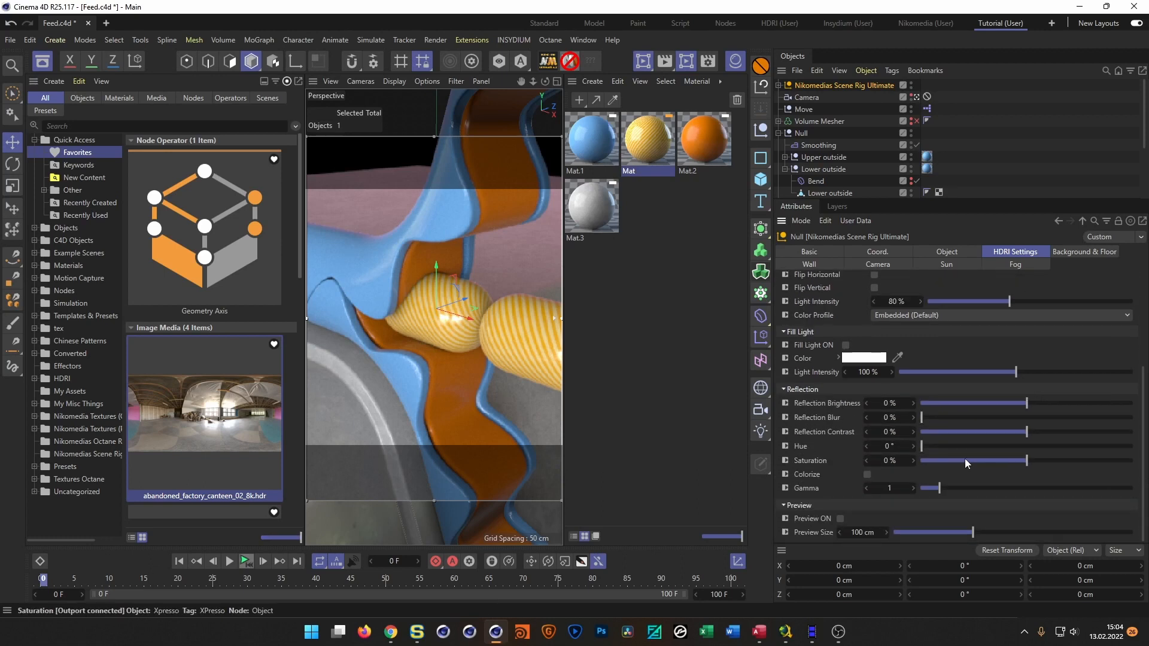
{"action": "left_click", "coordinate": [890, 460]}
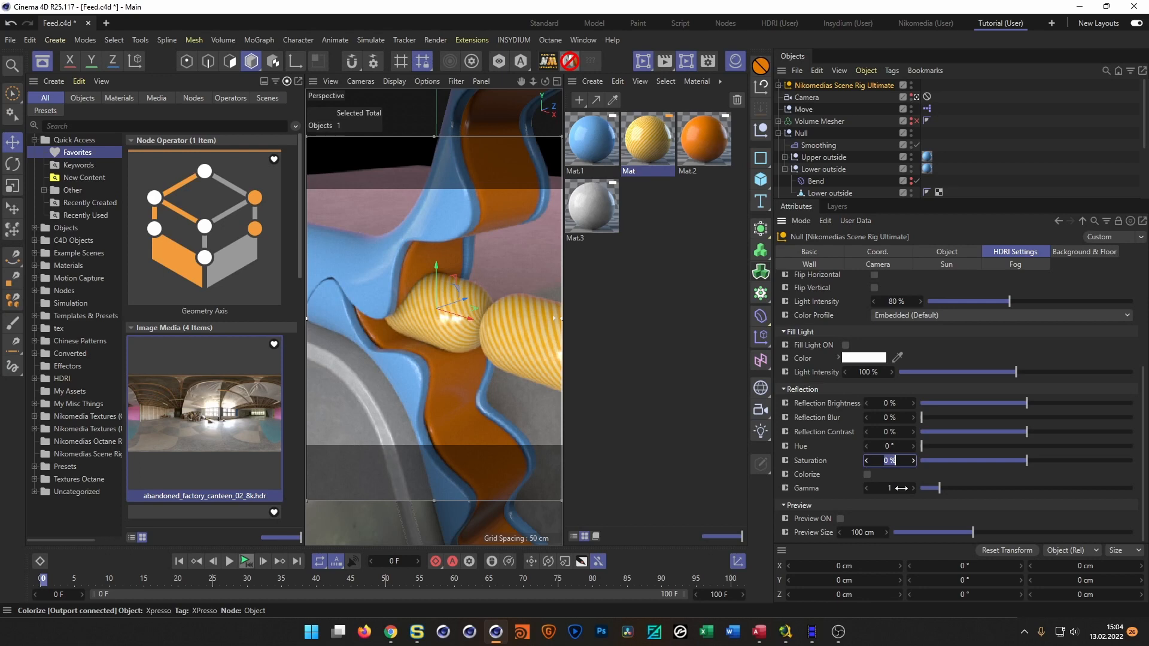
{"action": "type", "text": "-100"}
{"action": "key", "text": "Return"}
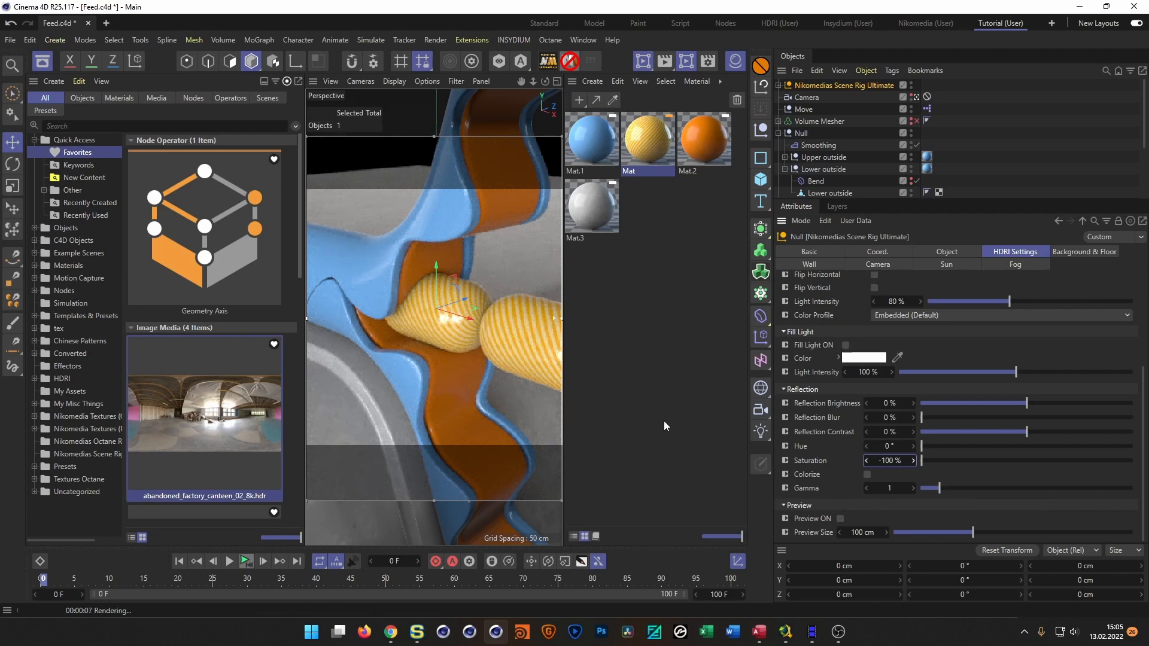
- Turn off the Interactive Render Region and make PR the active render setting with a Shading Error Threshold of 10%
{"action": "left_click", "coordinate": [645, 66]}
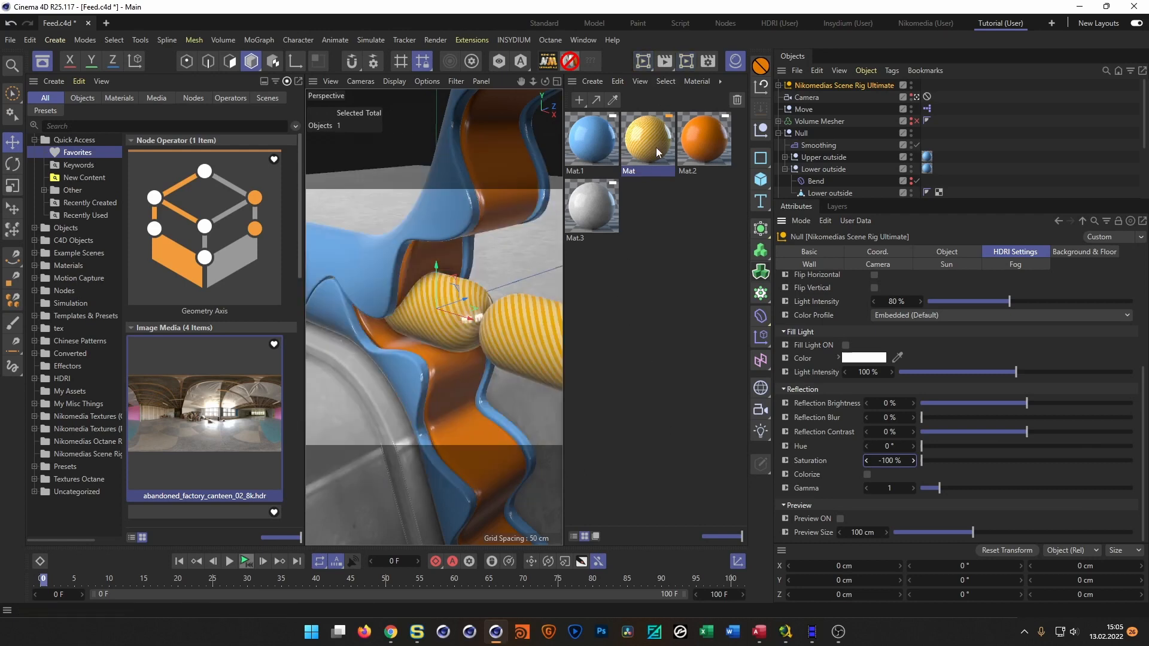
{"action": "key", "text": "ctrl+b"}
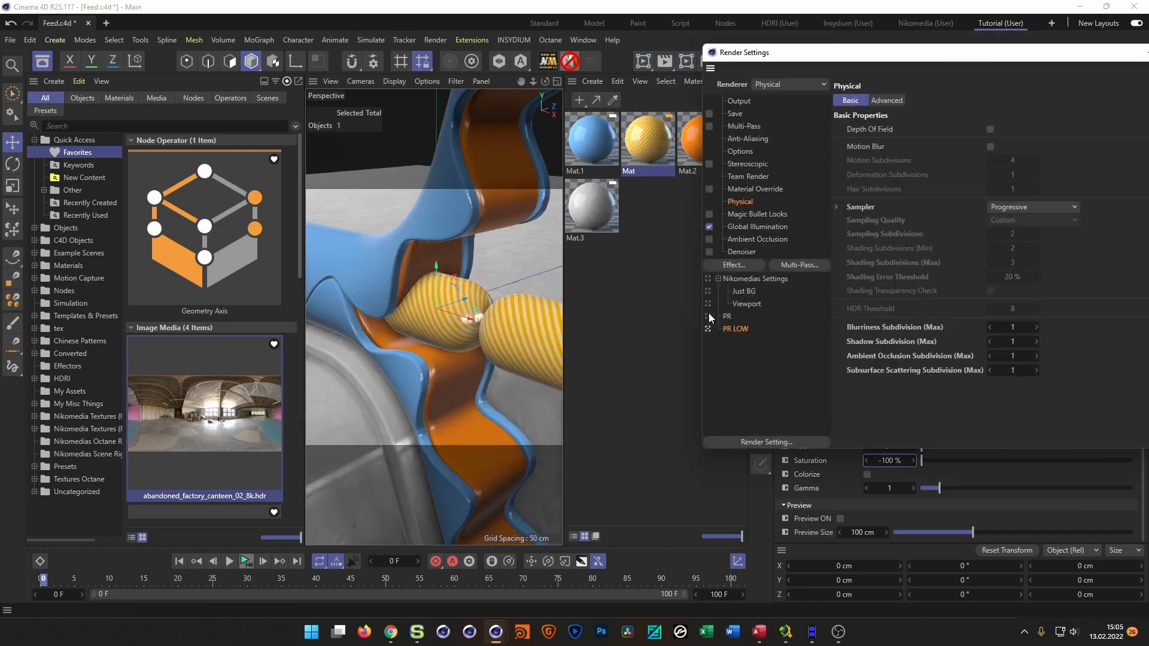
{"action": "left_click", "coordinate": [708, 318]}
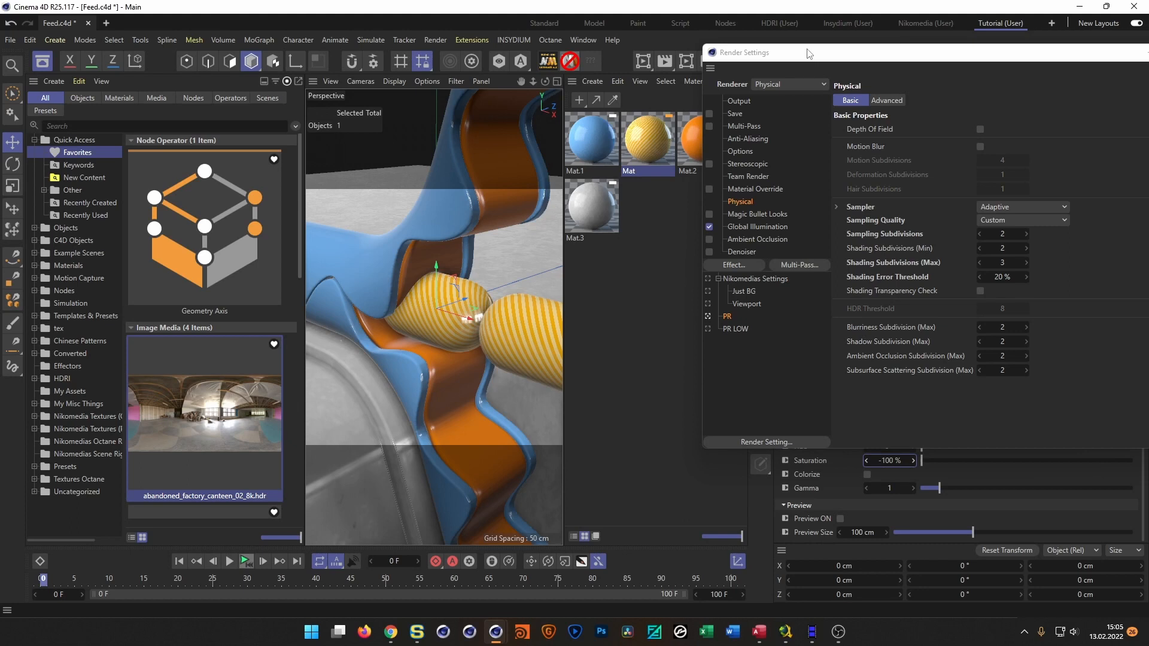
{"action": "left_click_drag", "start_coordinate": [811, 52], "coordinate": [496, 78]}
{"action": "left_click", "coordinate": [684, 303]}
{"action": "type", "text": "10"}
{"action": "key", "text": "Return"}
- Test-render the frame in the Picture Viewer, check it, and close the viewer and render settings
{"action": "key", "text": "shift+r"}
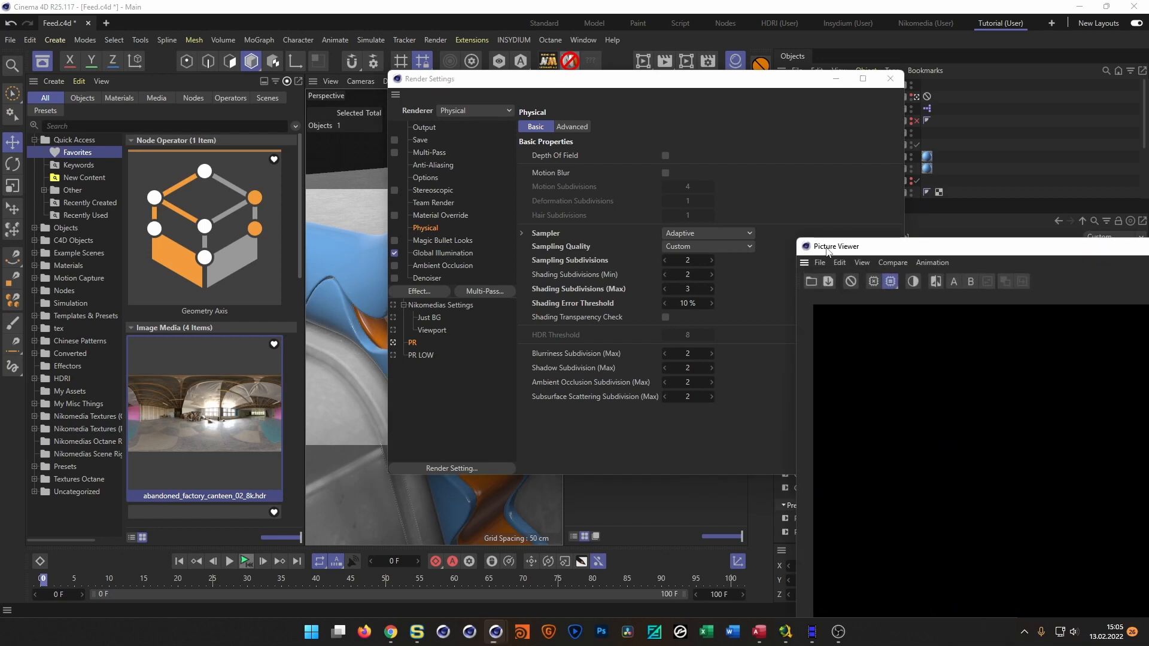
{"action": "left_click_drag", "start_coordinate": [828, 252], "coordinate": [528, 83]}
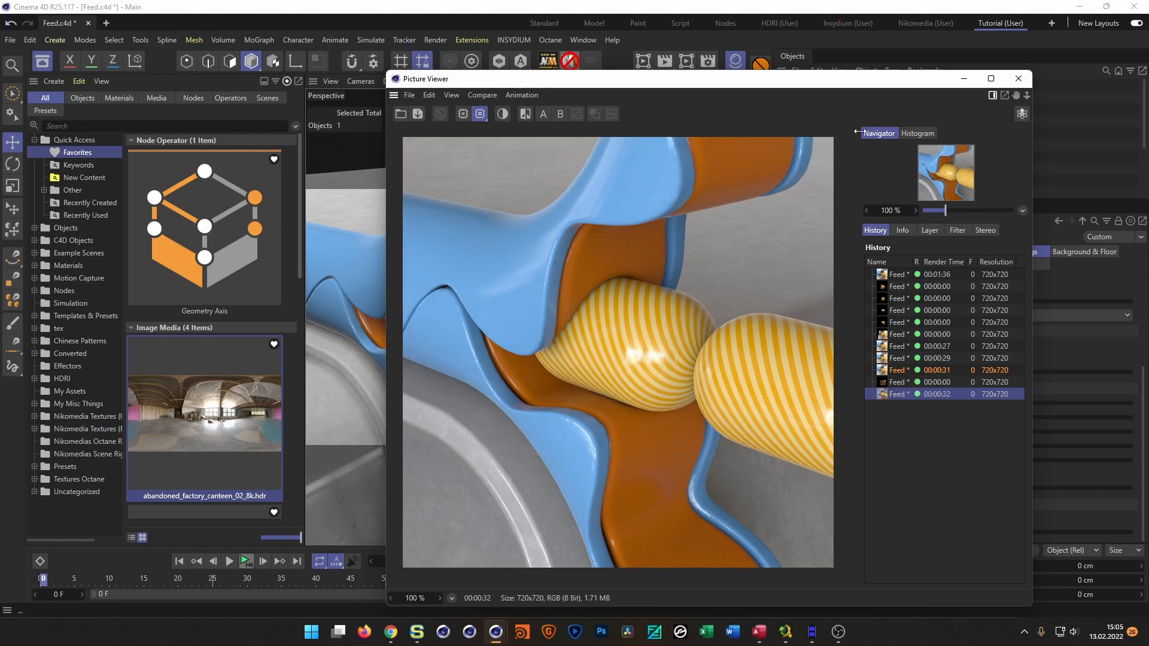
{"action": "left_click", "coordinate": [1018, 78]}
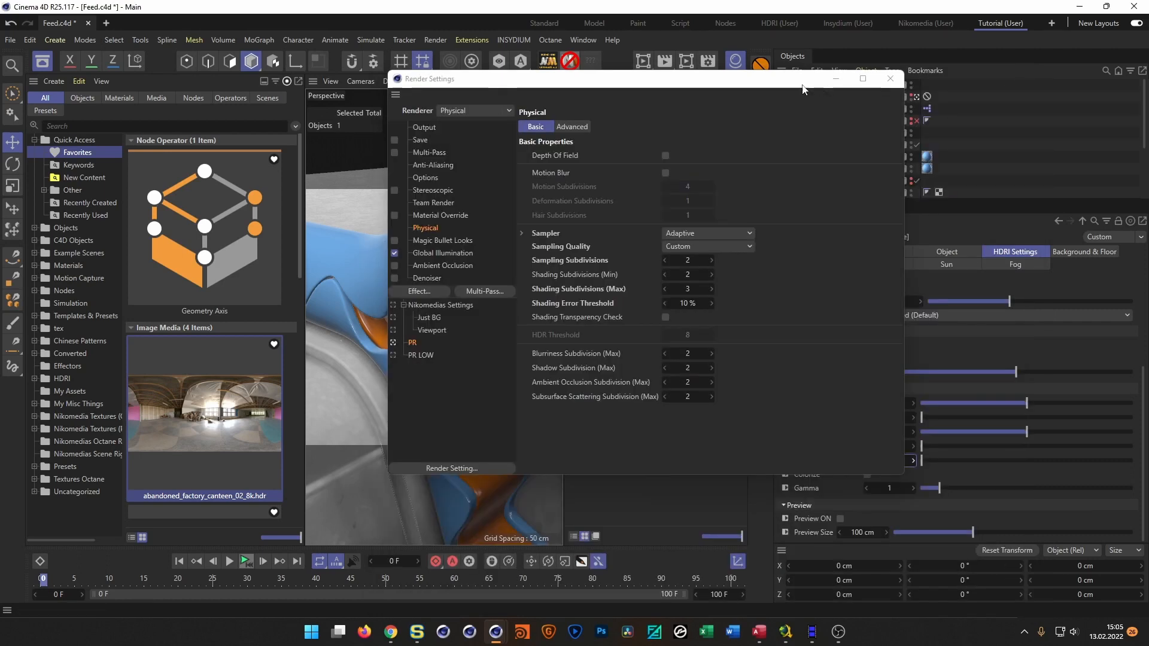
{"action": "key", "text": "ctrl+b"}
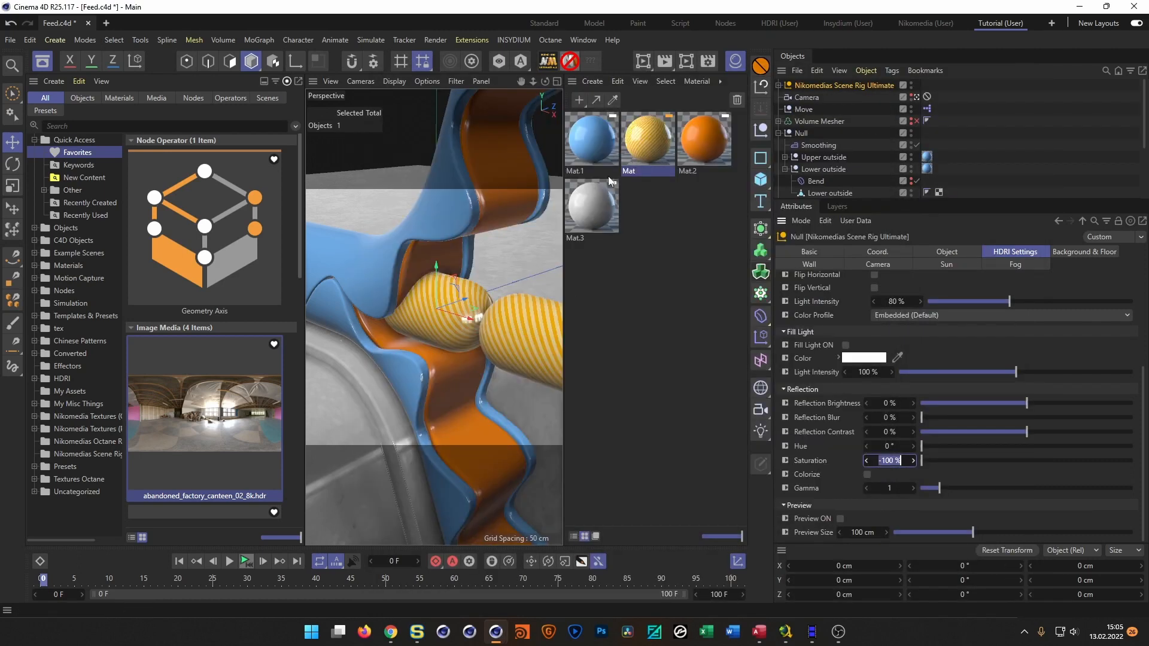
- Open Mat.3 for editing and raise the value of its base color to 100%
{"action": "left_click", "coordinate": [592, 210]}
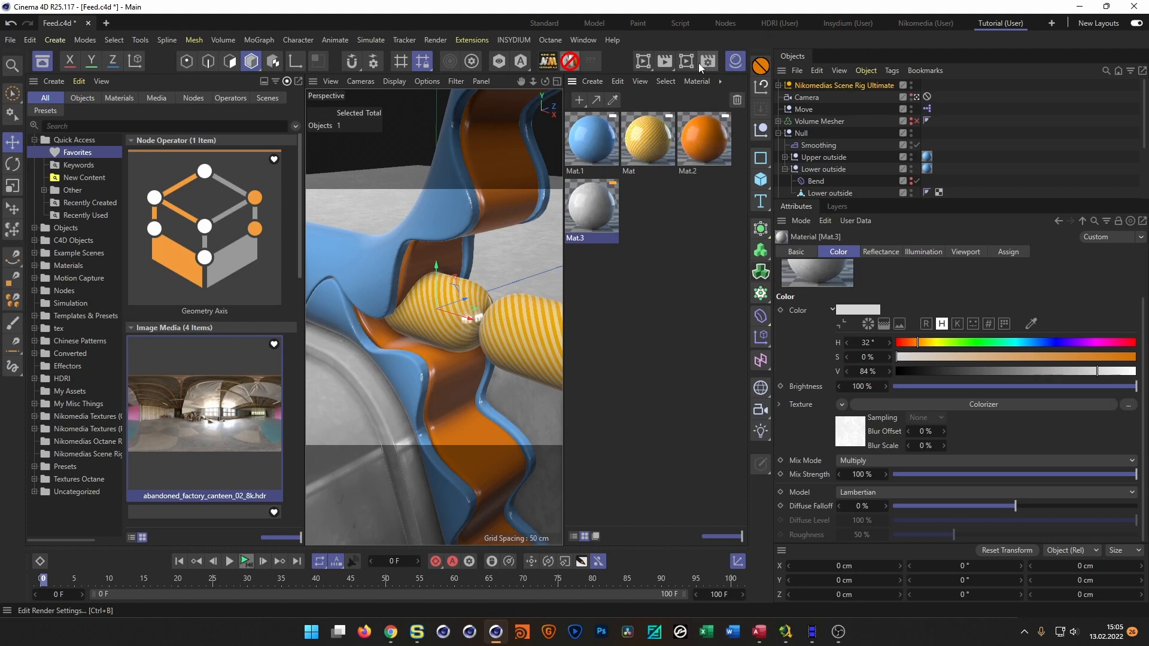
{"action": "double_click", "coordinate": [584, 219]}
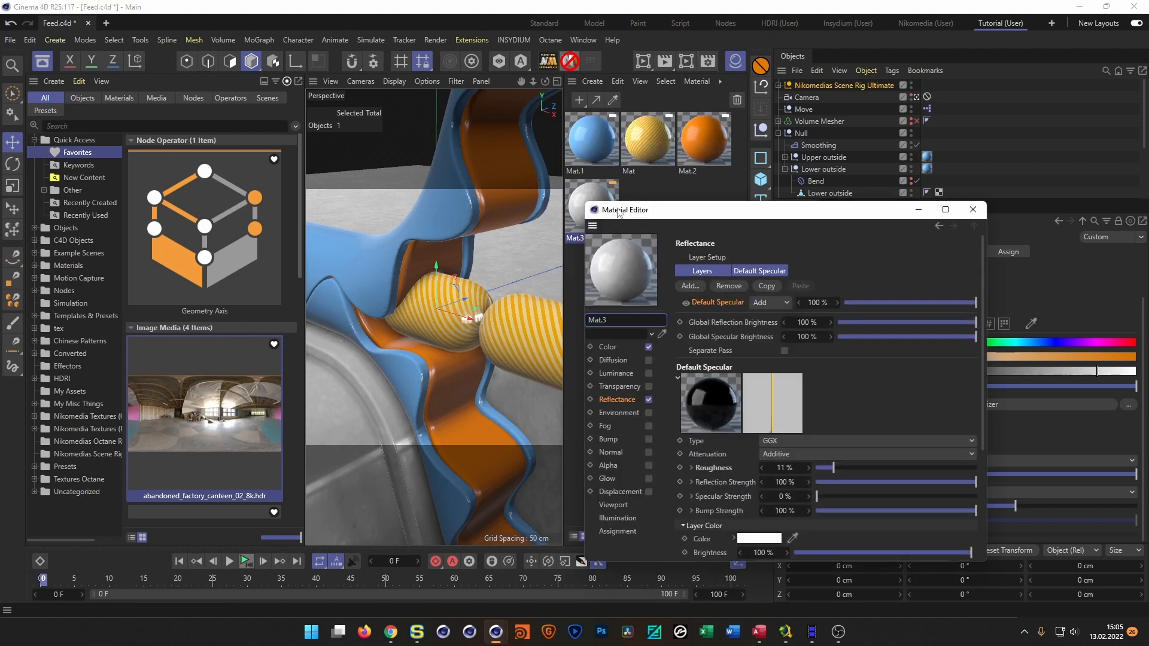
{"action": "left_click", "coordinate": [617, 347]}
{"action": "left_click_drag", "start_coordinate": [952, 318], "coordinate": [1025, 325]}
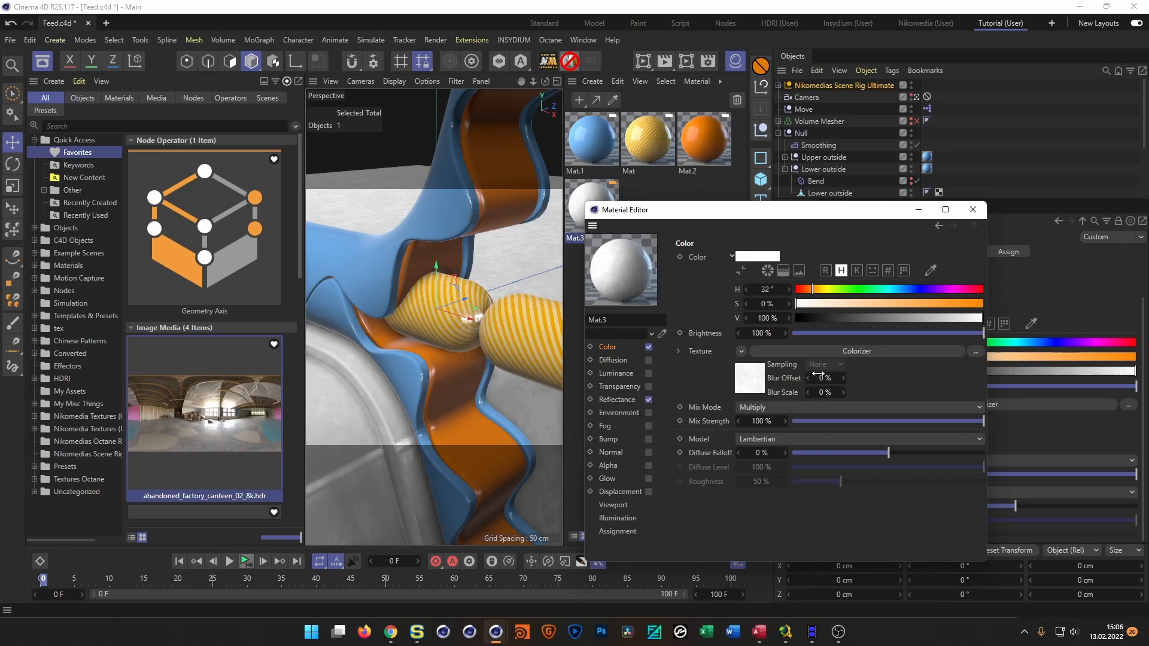
- Brighten the first gradient knot of Mat.3's Colorizer texture to a value of 97%
{"action": "left_click", "coordinate": [755, 388]}
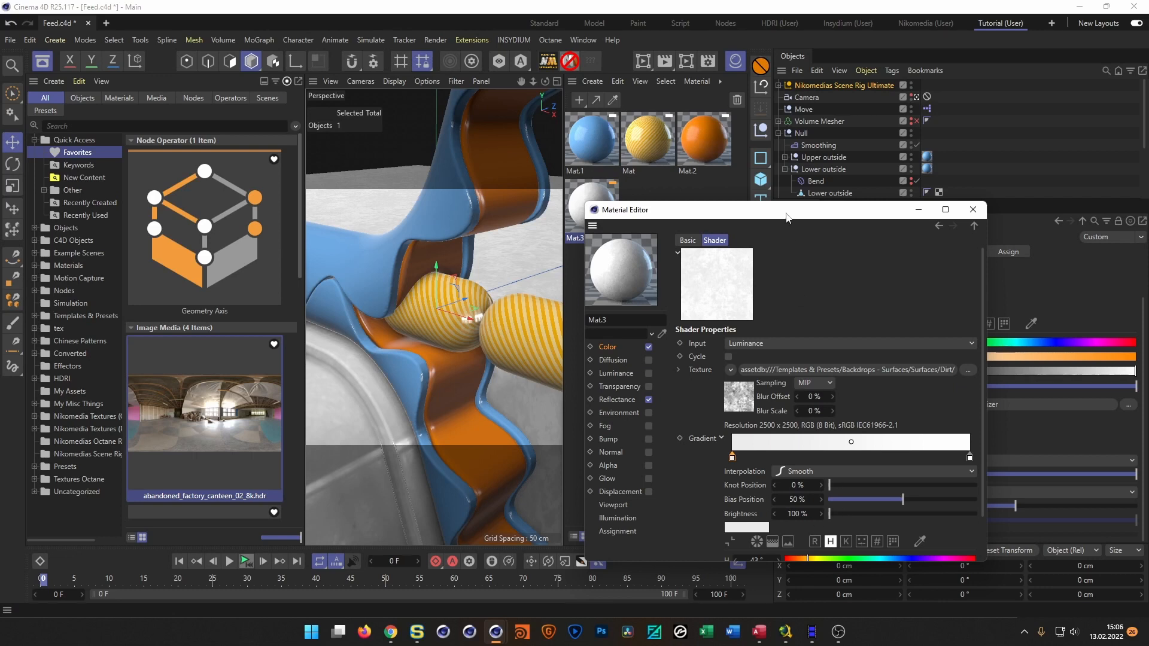
{"action": "left_click_drag", "start_coordinate": [786, 212], "coordinate": [826, 127]}
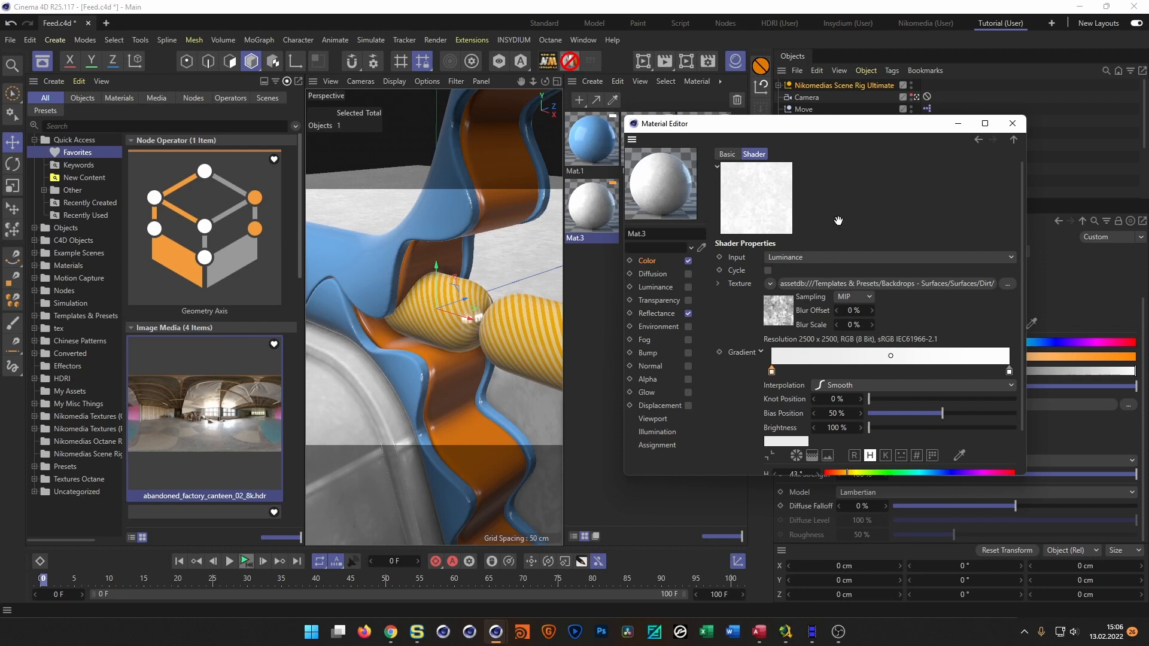
{"action": "scroll", "coordinate": [838, 223], "scroll_direction": "down", "scroll_amount": 2}
{"action": "left_click_drag", "start_coordinate": [1011, 458], "coordinate": [1013, 458]}
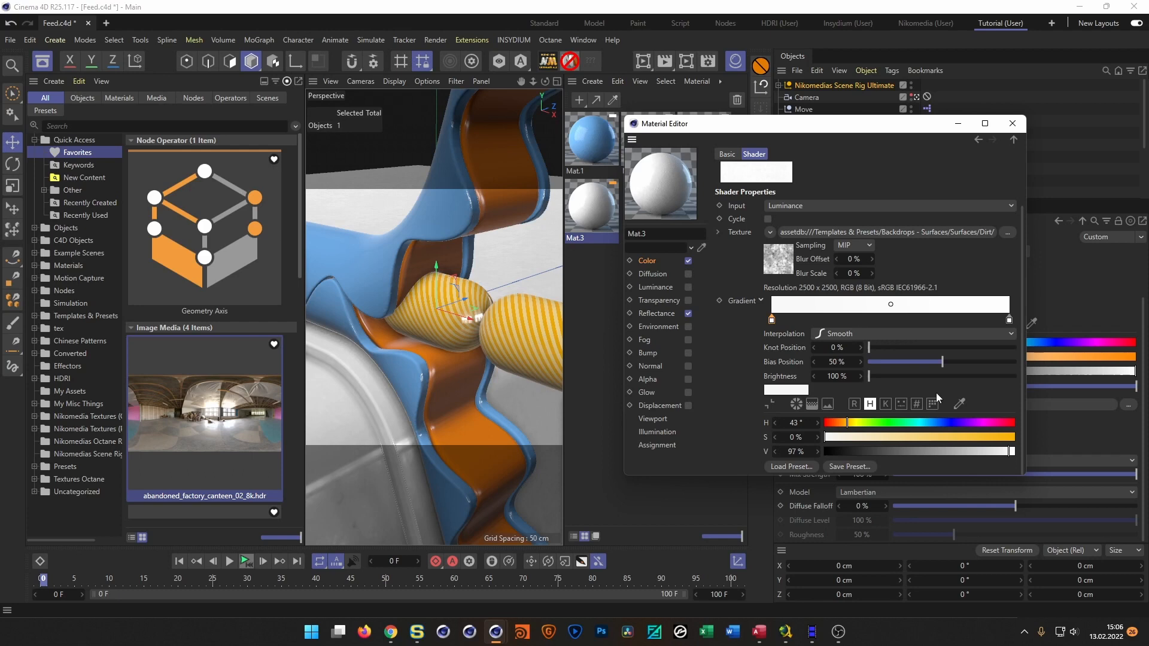
- Tint Mat.3's base color light orange by setting its saturation to 45% and save the project
{"action": "left_click", "coordinate": [651, 261]}
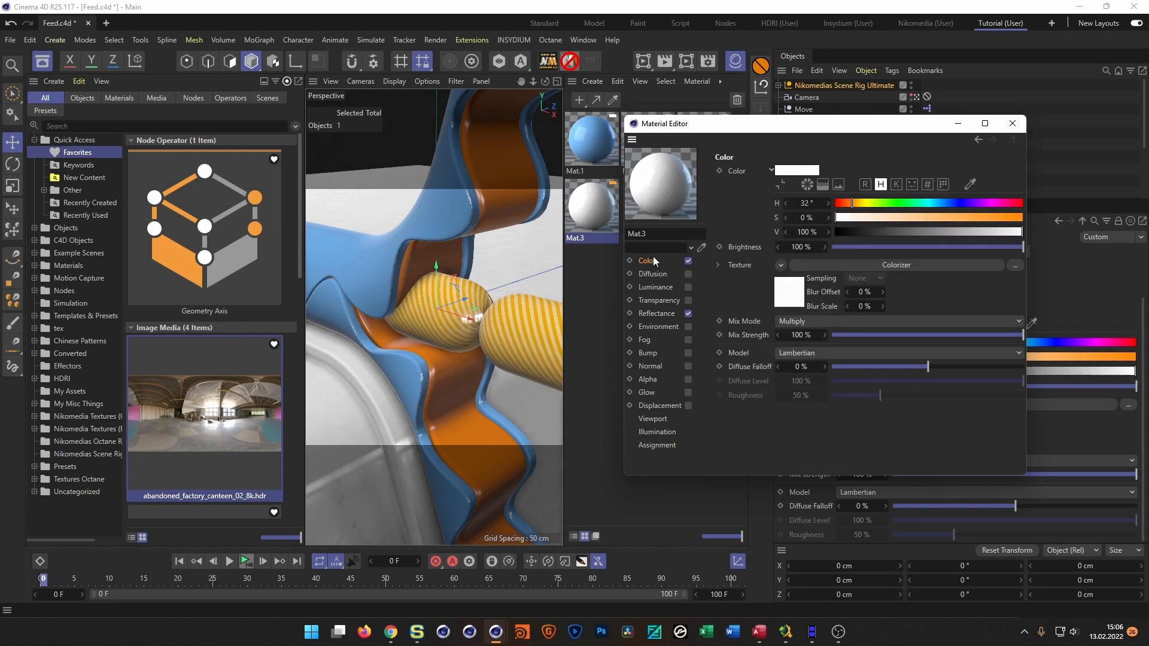
{"action": "left_click_drag", "start_coordinate": [900, 223], "coordinate": [921, 223]}
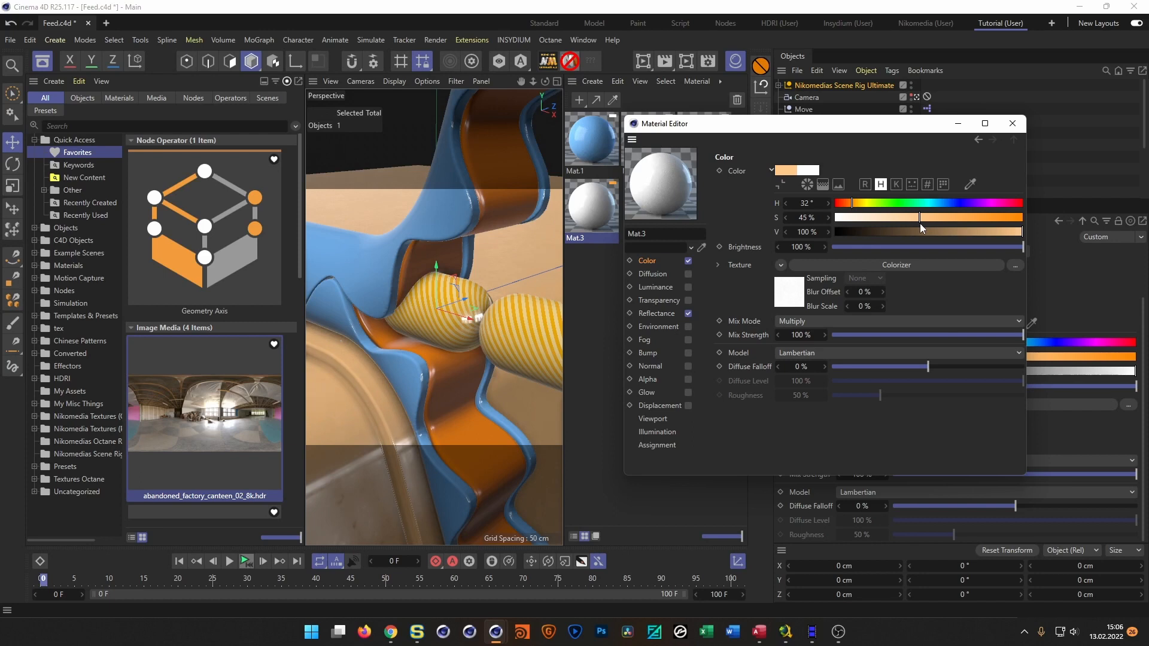
{"action": "key", "text": "ctrl+s"}
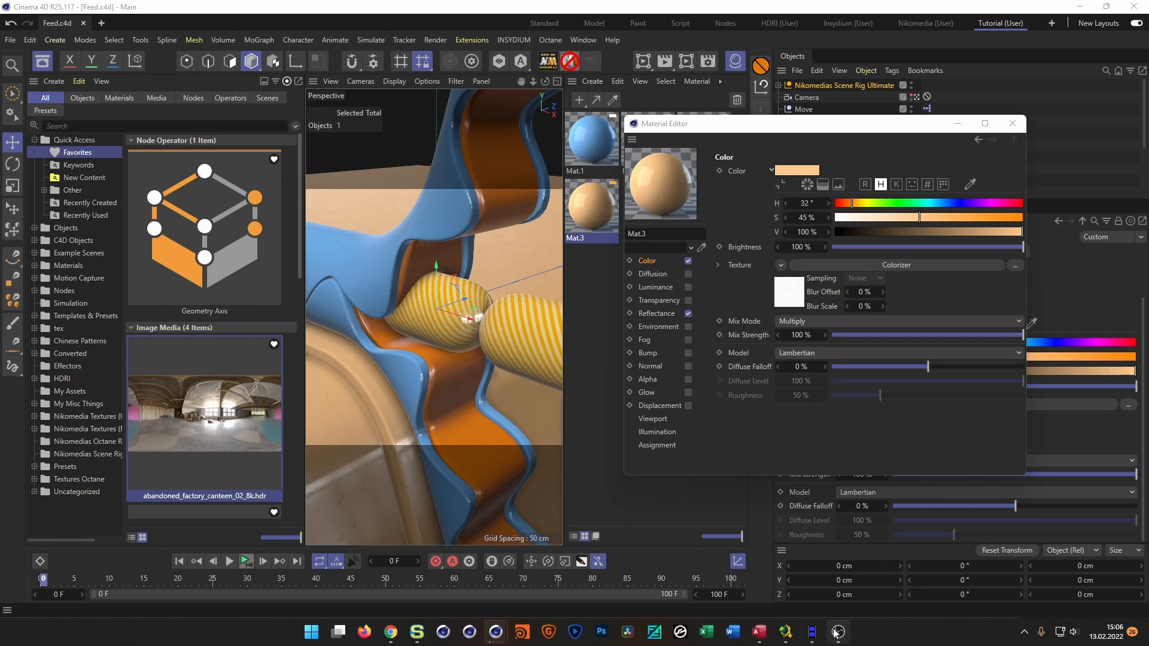
- Close the open Picture Viewer window and start a fresh test render of the frame with the tinted Mat.3
{"action": "key", "text": "alt+Tab"}
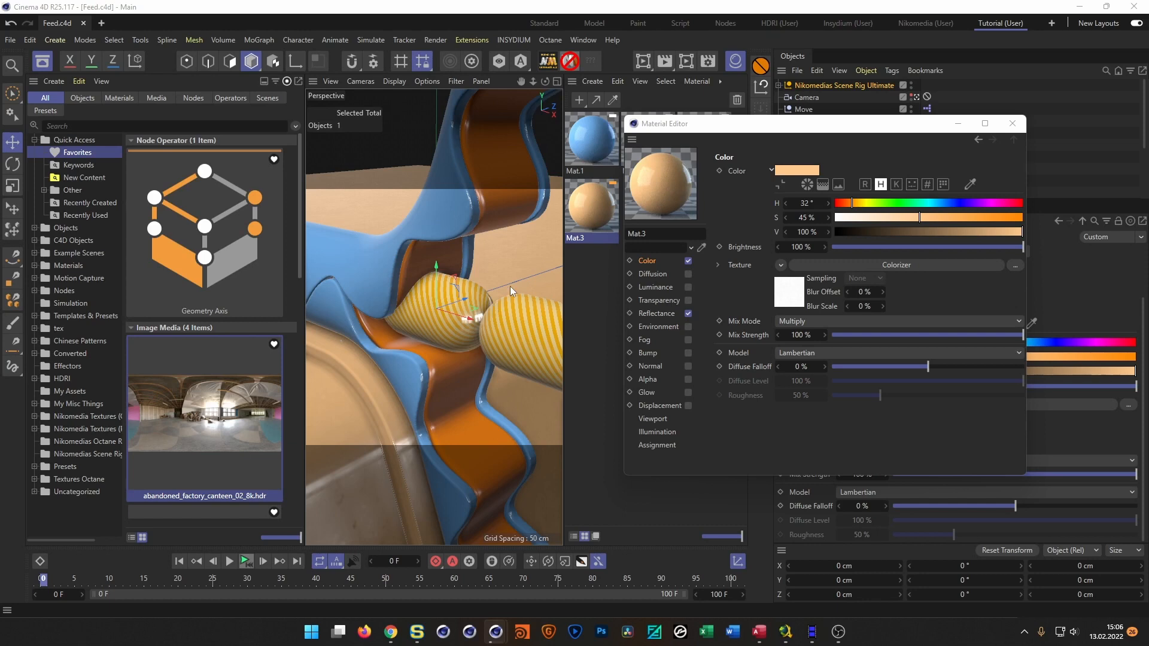
{"action": "key", "text": "alt+Tab"}
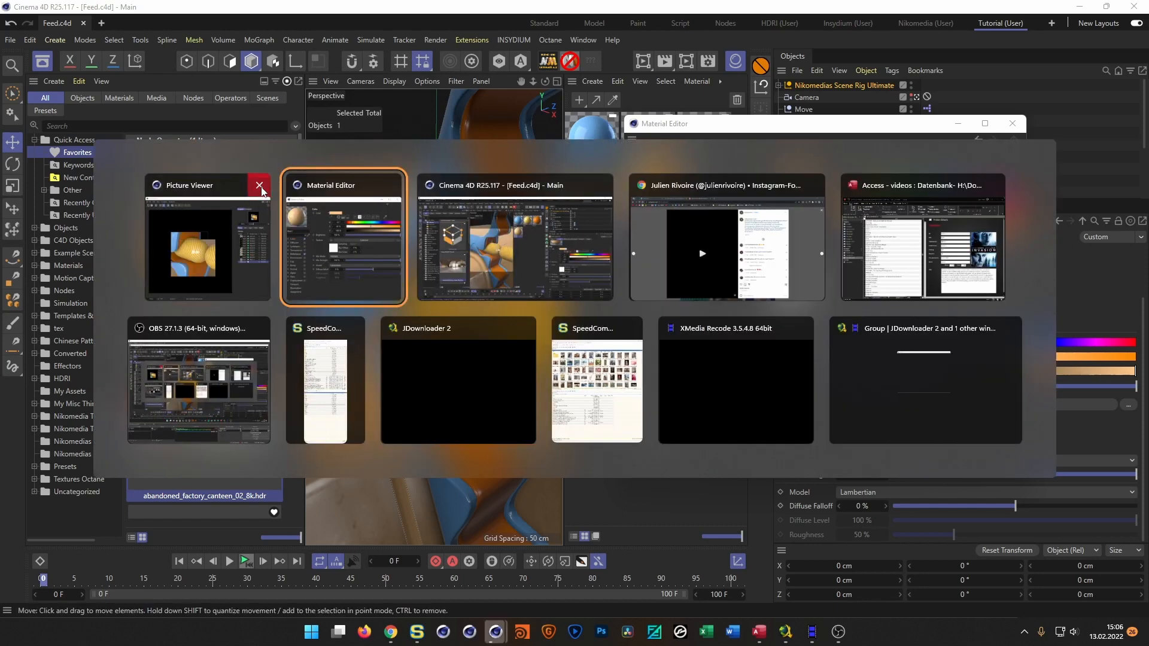
{"action": "left_click", "coordinate": [261, 191]}
{"action": "left_click", "coordinate": [589, 360]}
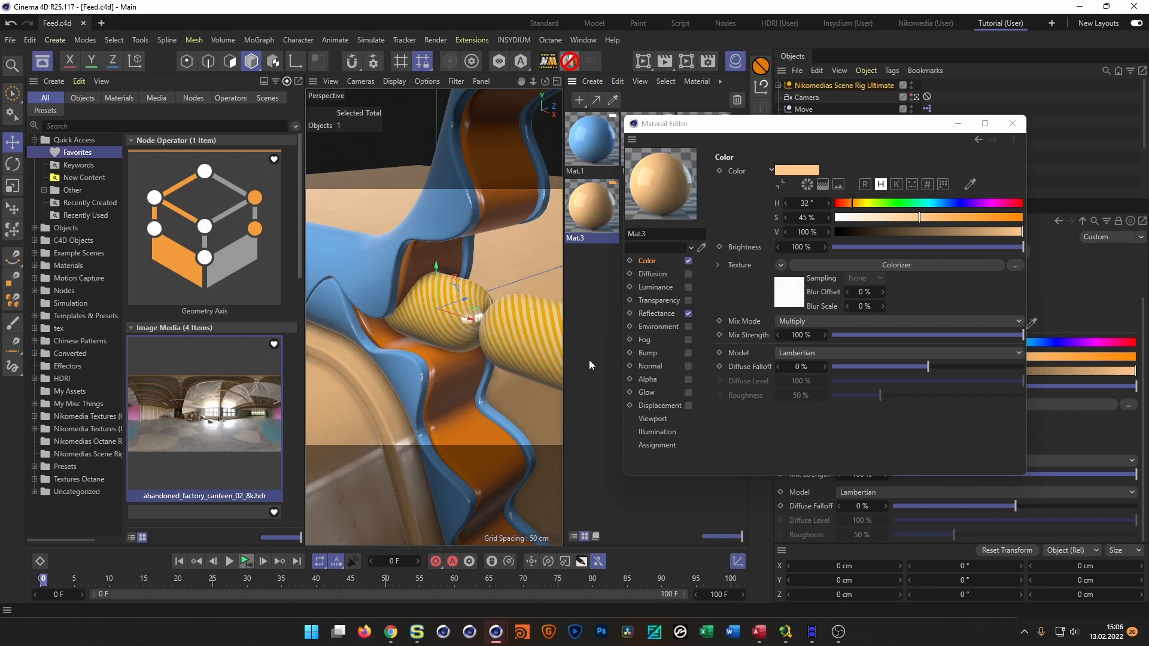
{"action": "key", "text": "shift+r"}
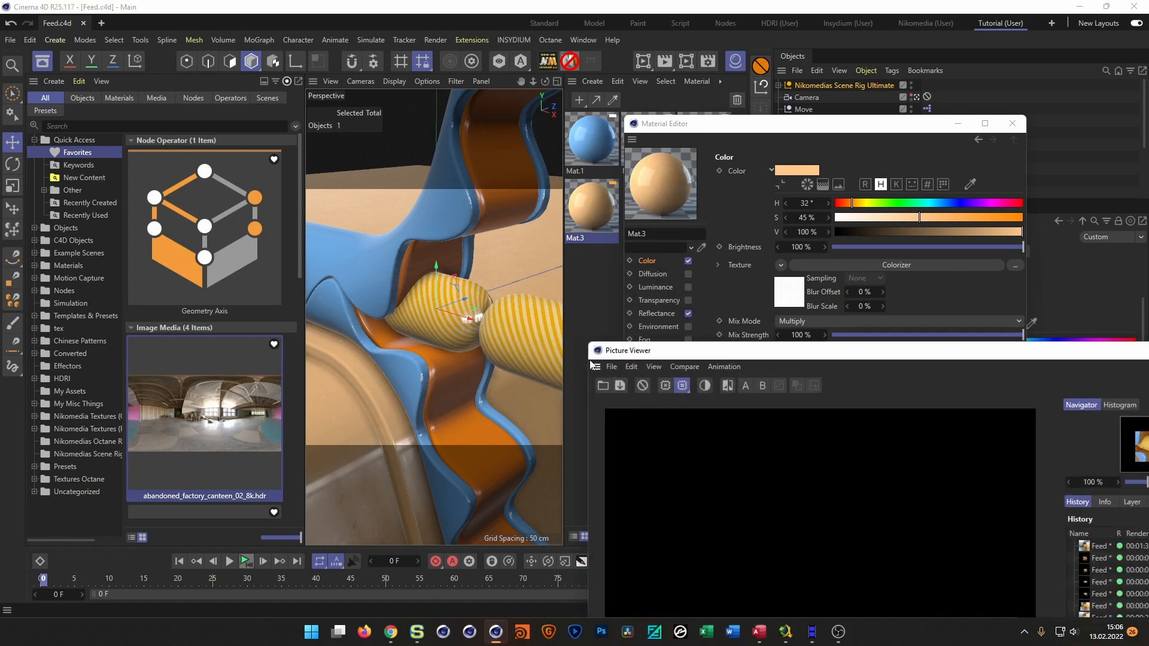
- Enable the Picture Viewer filter for the finished render and set saturation to 20%, exposure to 0.1 and contrast to 7%
{"action": "left_click_drag", "start_coordinate": [673, 353], "coordinate": [525, 84]}
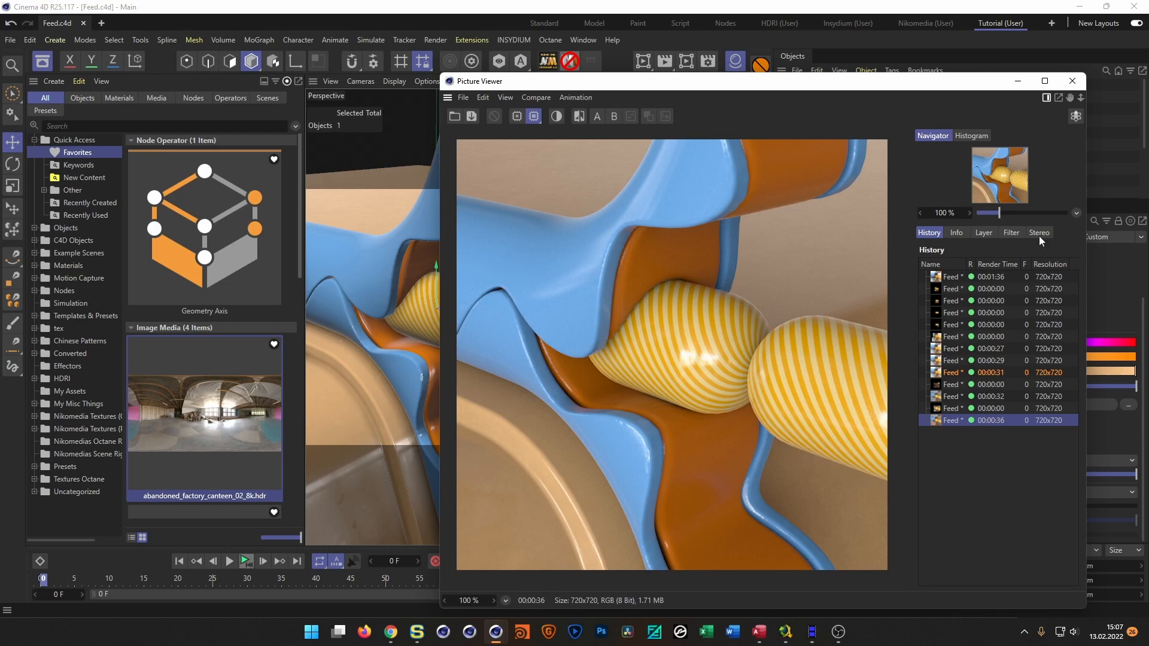
{"action": "left_click", "coordinate": [1013, 232]}
{"action": "left_click", "coordinate": [922, 263]}
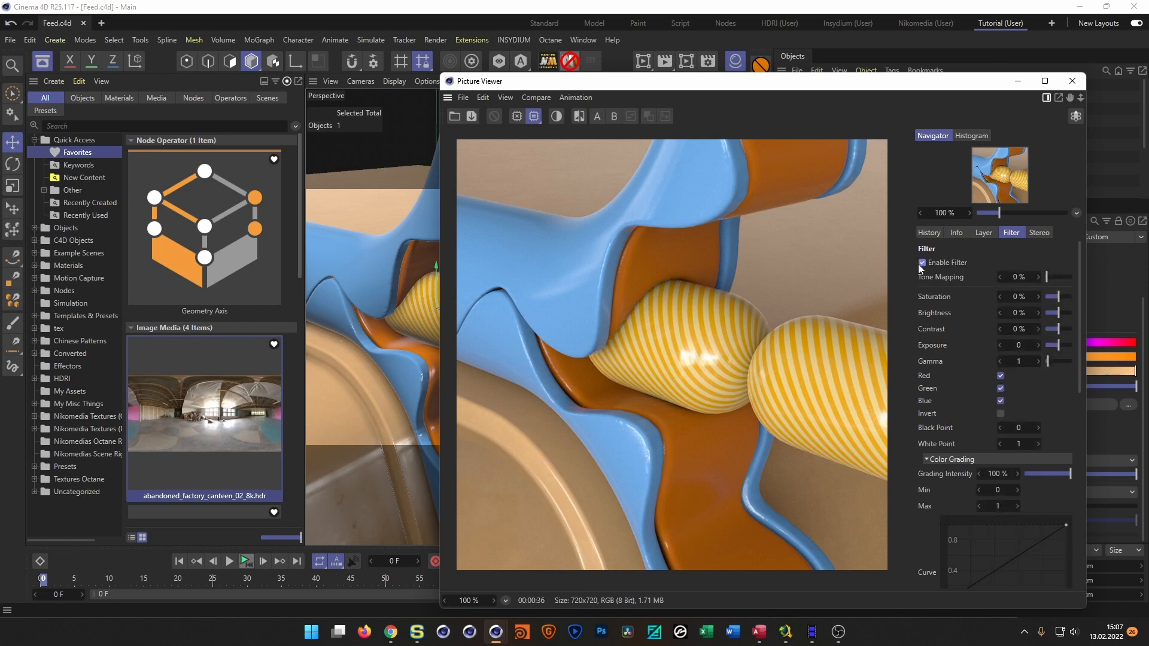
{"action": "mouse_move", "coordinate": [1020, 296]}
{"action": "left_mouse_down"}
{"action": "mouse_move", "coordinate": [1036, 297]}
{"action": "mouse_move", "coordinate": [1014, 299]}
{"action": "left_mouse_up"}
{"action": "left_click_drag", "start_coordinate": [1022, 345], "coordinate": [1023, 345]}
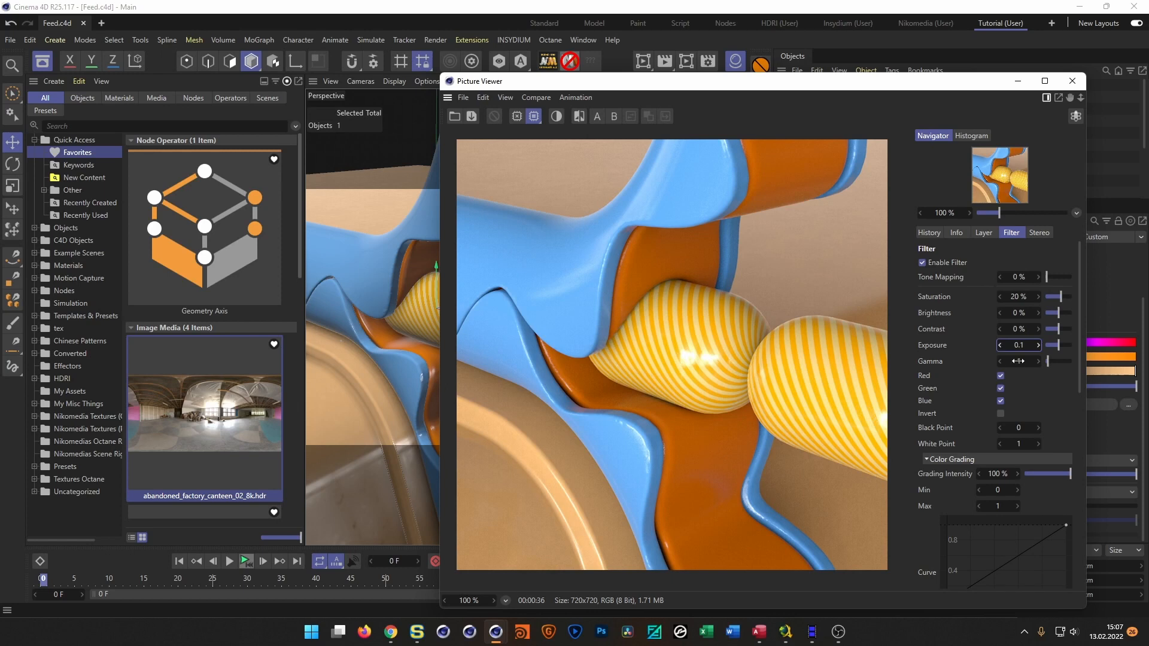
{"action": "left_click_drag", "start_coordinate": [1019, 329], "coordinate": [1027, 328]}
- Send the filtered render to Magic Bullet Looks for color grading
{"action": "left_click", "coordinate": [464, 98]}
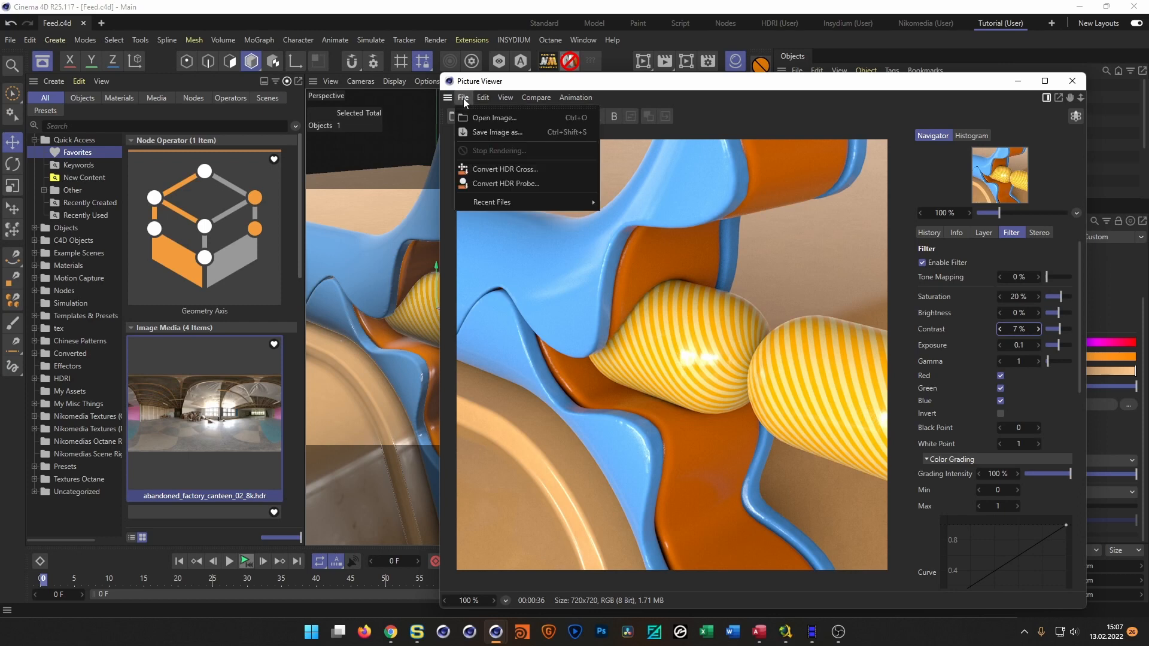
{"action": "mouse_move", "coordinate": [482, 99]}
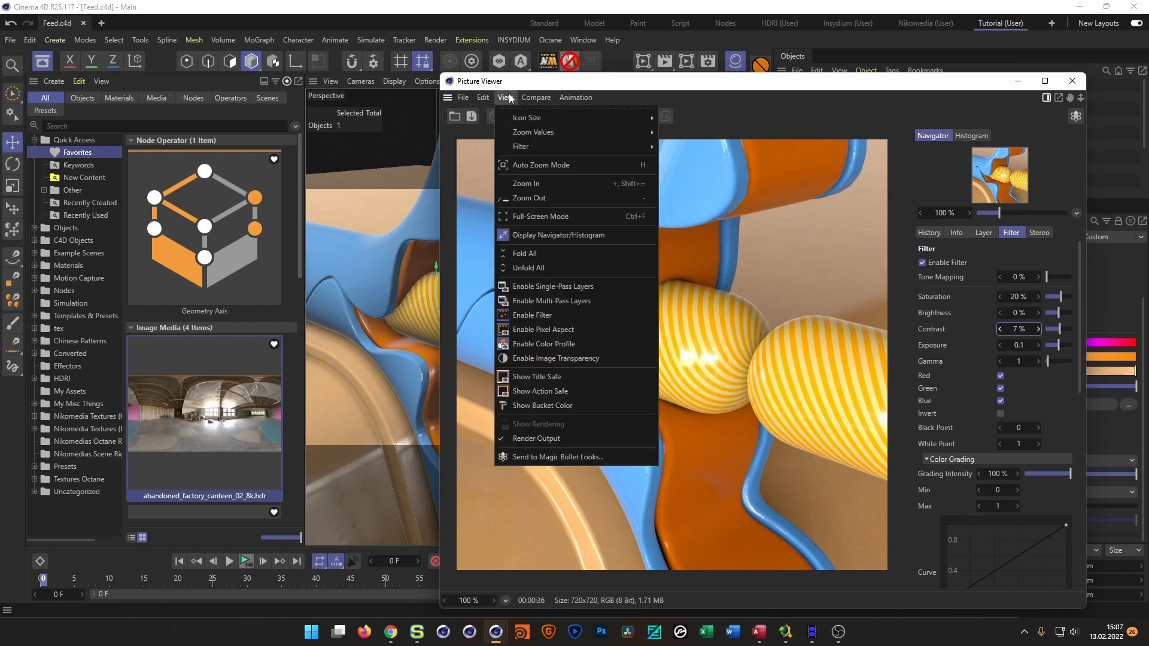
{"action": "left_click", "coordinate": [573, 458]}
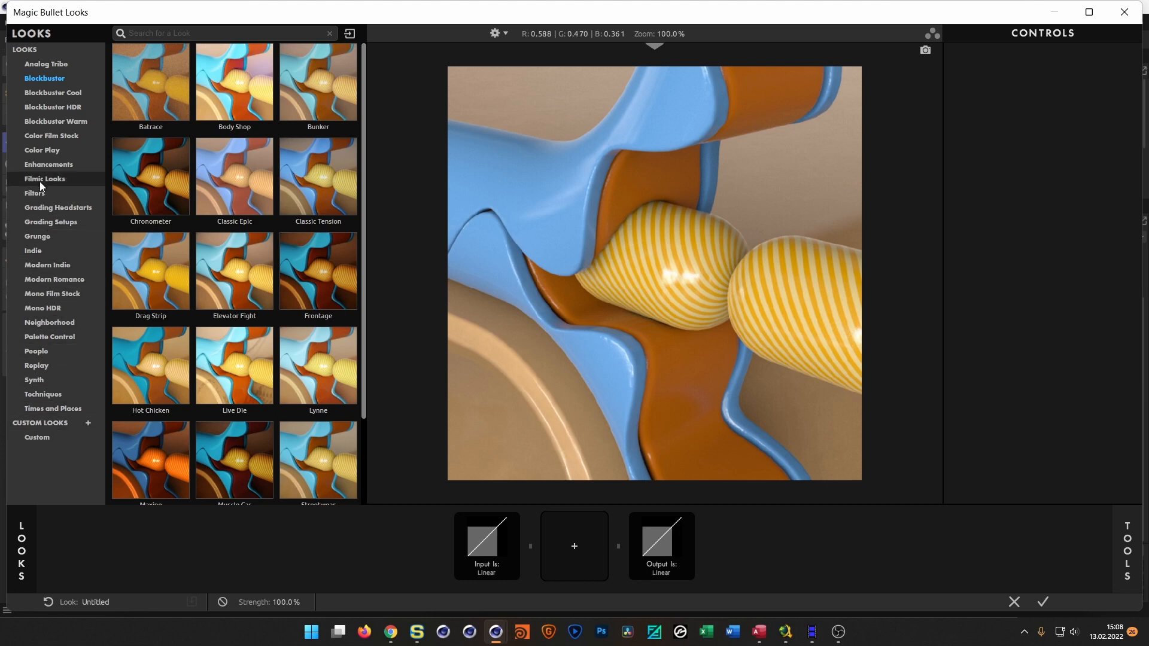
- Preview the Color Play looks on the render, including Axial, Controlled Kick, Emeraldaze, Potatocorn, Peachy Keen, Skydance and Verdant
{"action": "left_click", "coordinate": [38, 151]}
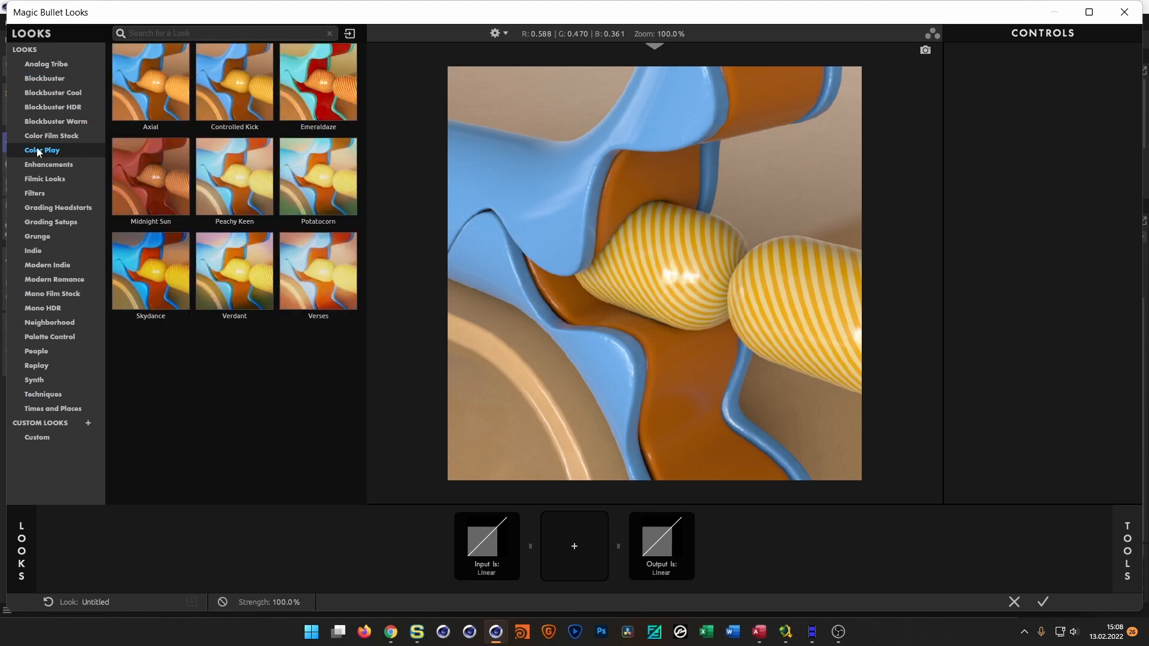
{"action": "left_click", "coordinate": [138, 81]}
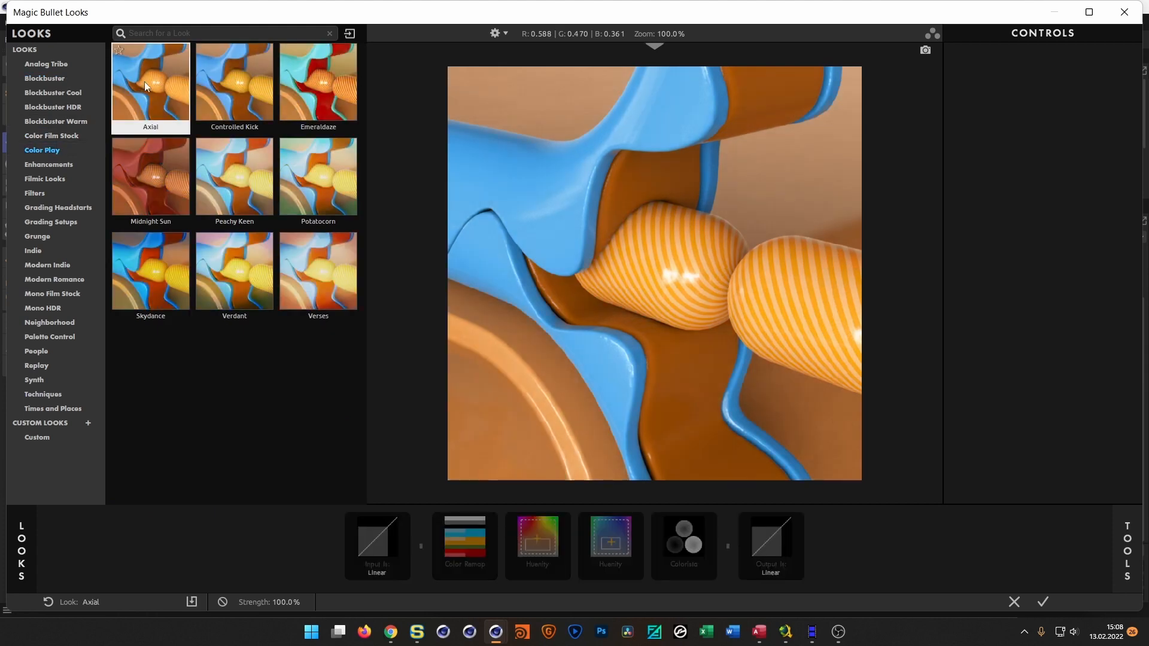
{"action": "left_click", "coordinate": [210, 80]}
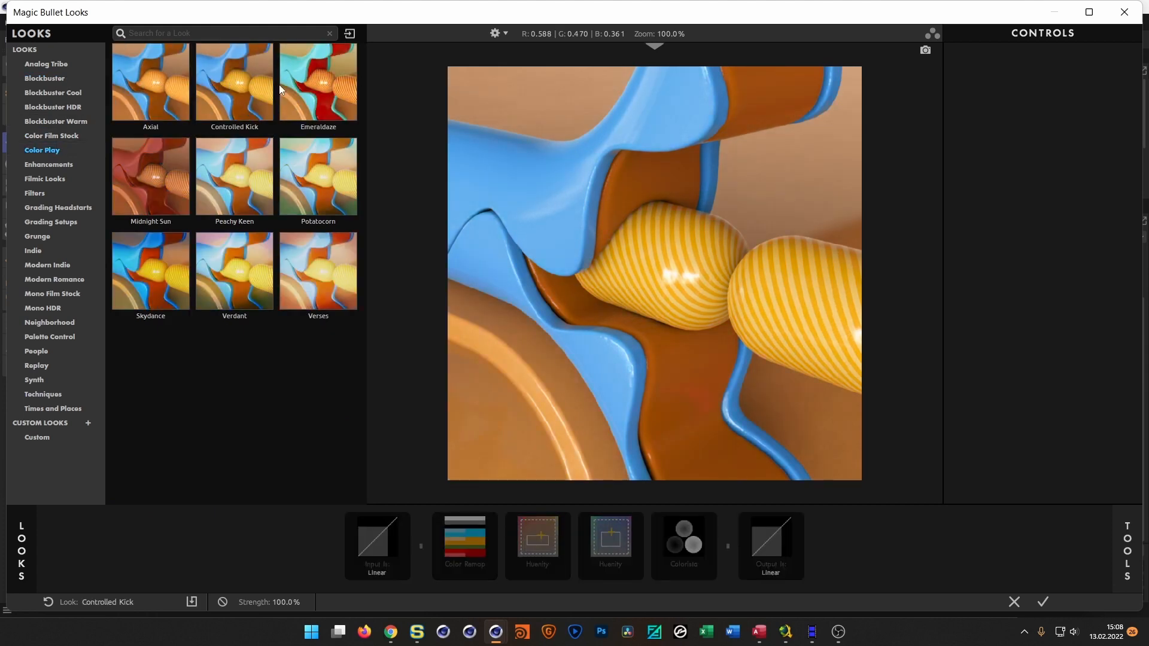
{"action": "left_click", "coordinate": [322, 88]}
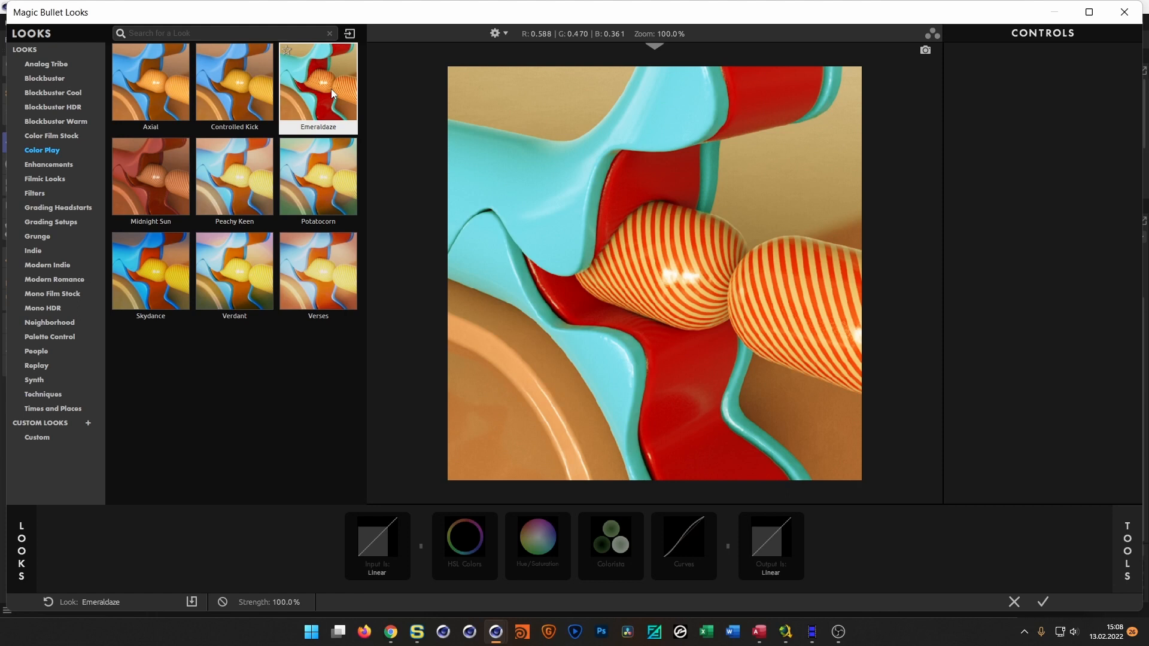
{"action": "left_click", "coordinate": [324, 165]}
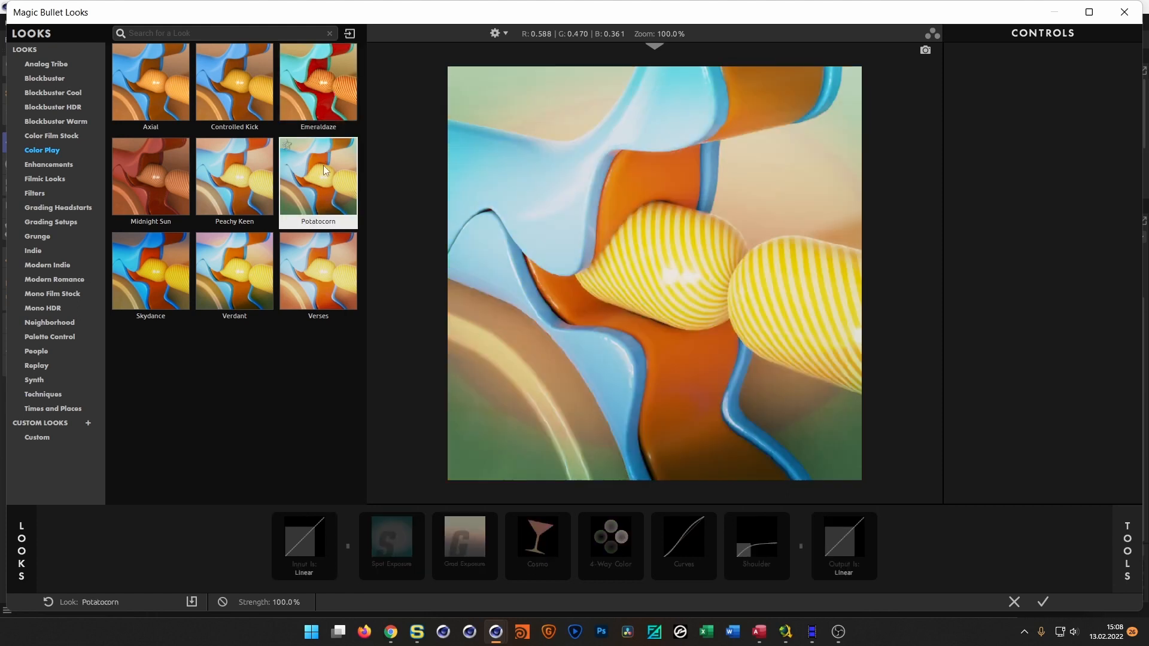
{"action": "left_click", "coordinate": [269, 177]}
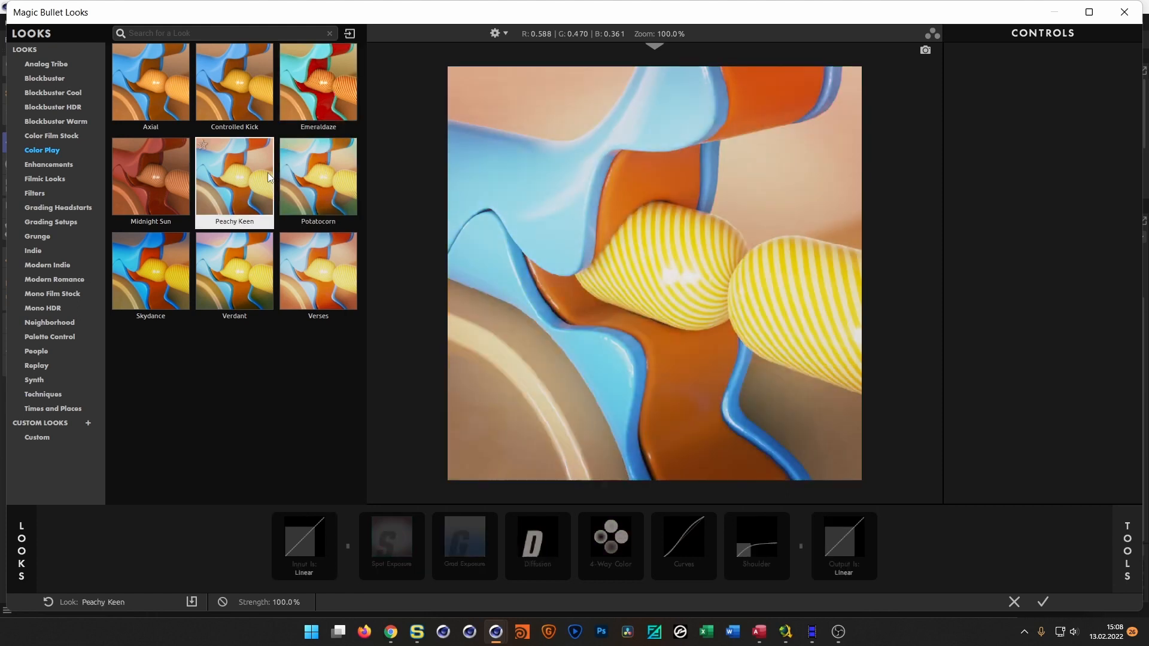
{"action": "left_click", "coordinate": [164, 177]}
{"action": "left_click", "coordinate": [153, 258]}
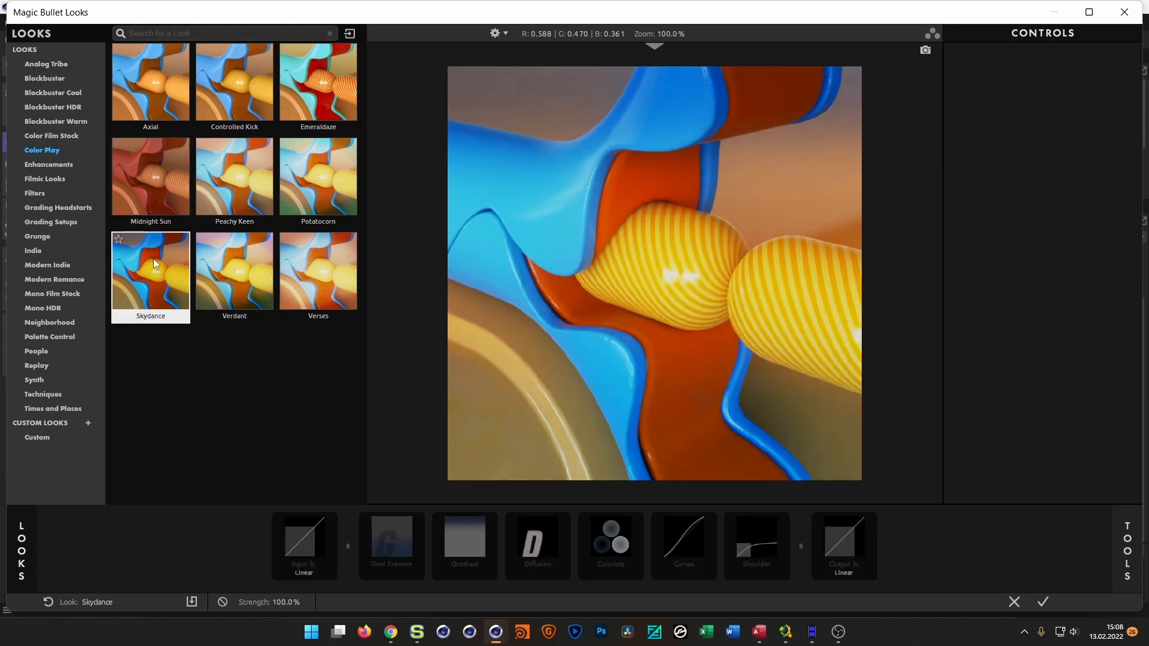
{"action": "left_click", "coordinate": [211, 270]}
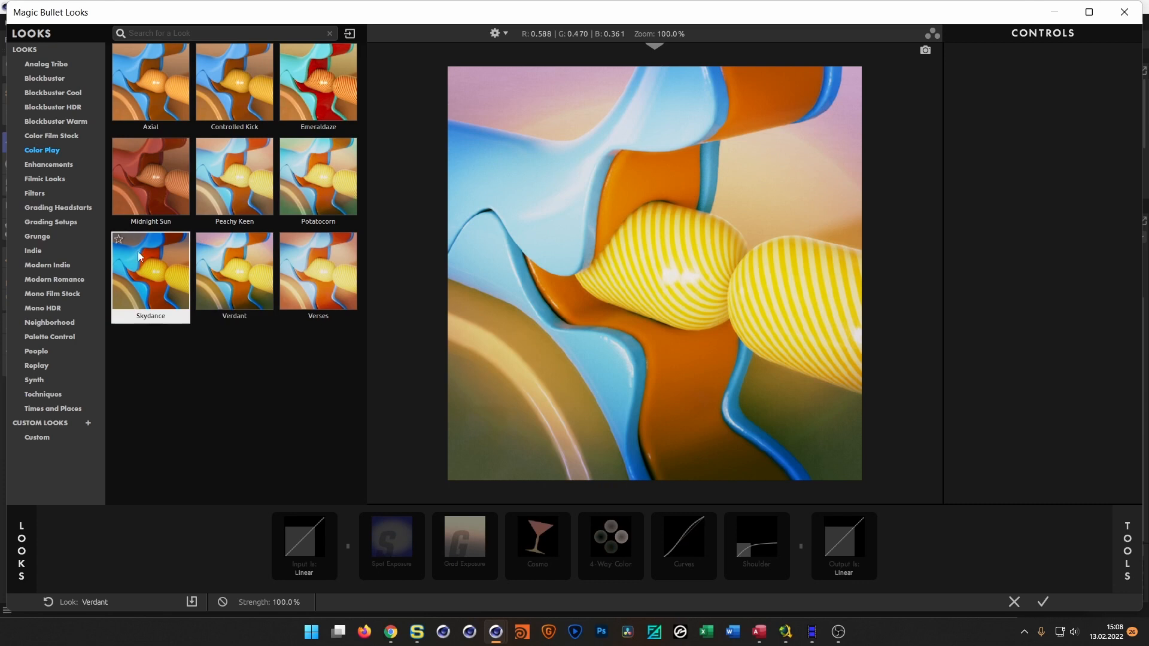
- Browse the look categories from Enhancements through Filmic Looks, Filters, Grading Headstarts, Grading Setups and Grunge to Indie
{"action": "left_click", "coordinate": [54, 162]}
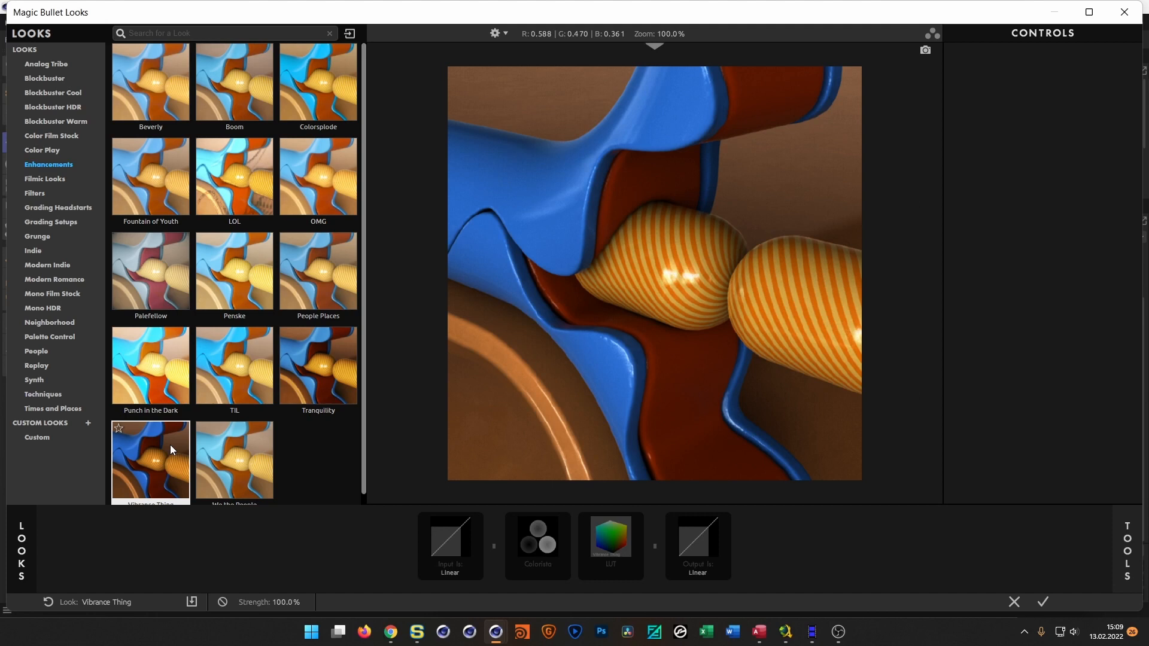
{"action": "left_click", "coordinate": [53, 180]}
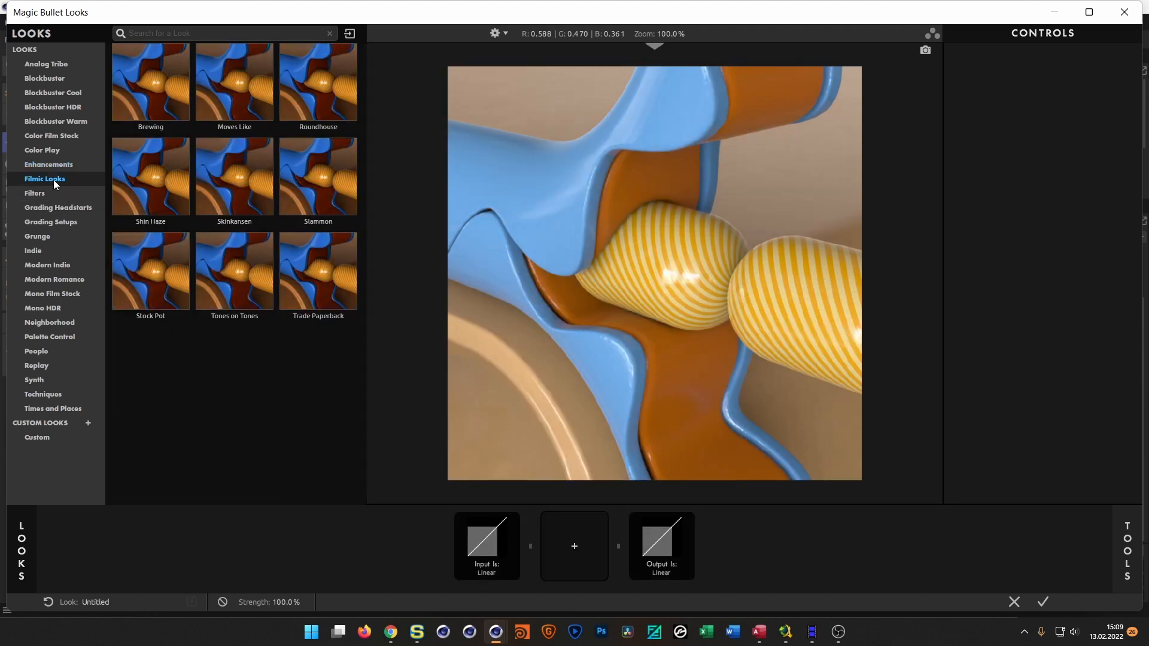
{"action": "left_click", "coordinate": [45, 195]}
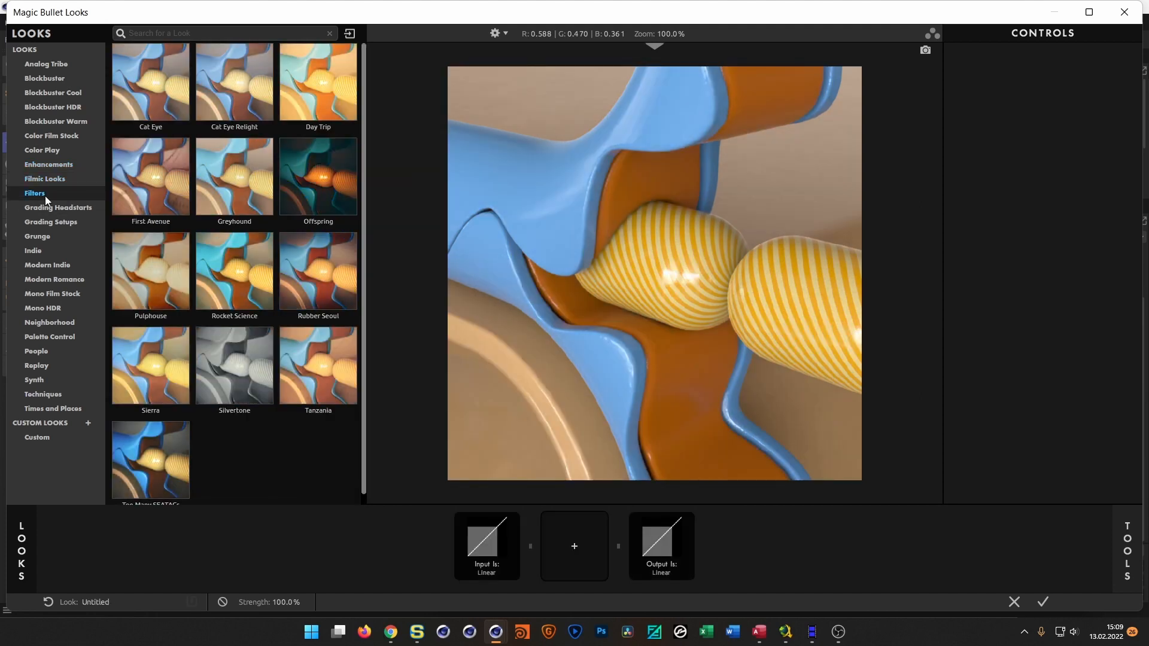
{"action": "left_click", "coordinate": [46, 208]}
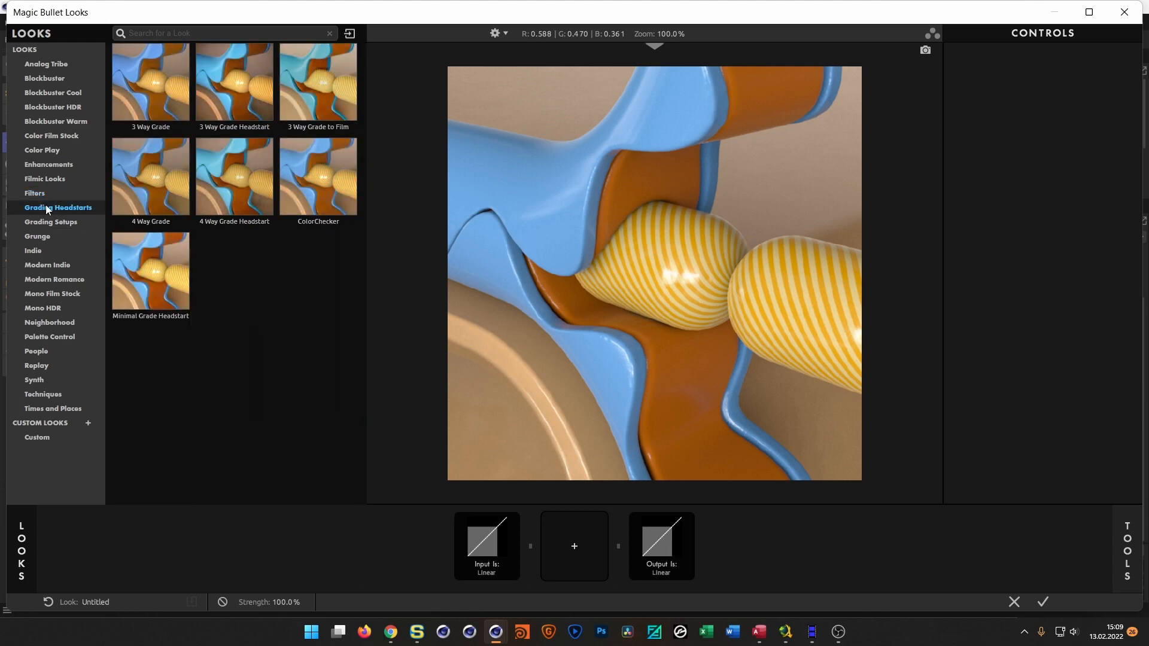
{"action": "left_click", "coordinate": [44, 227]}
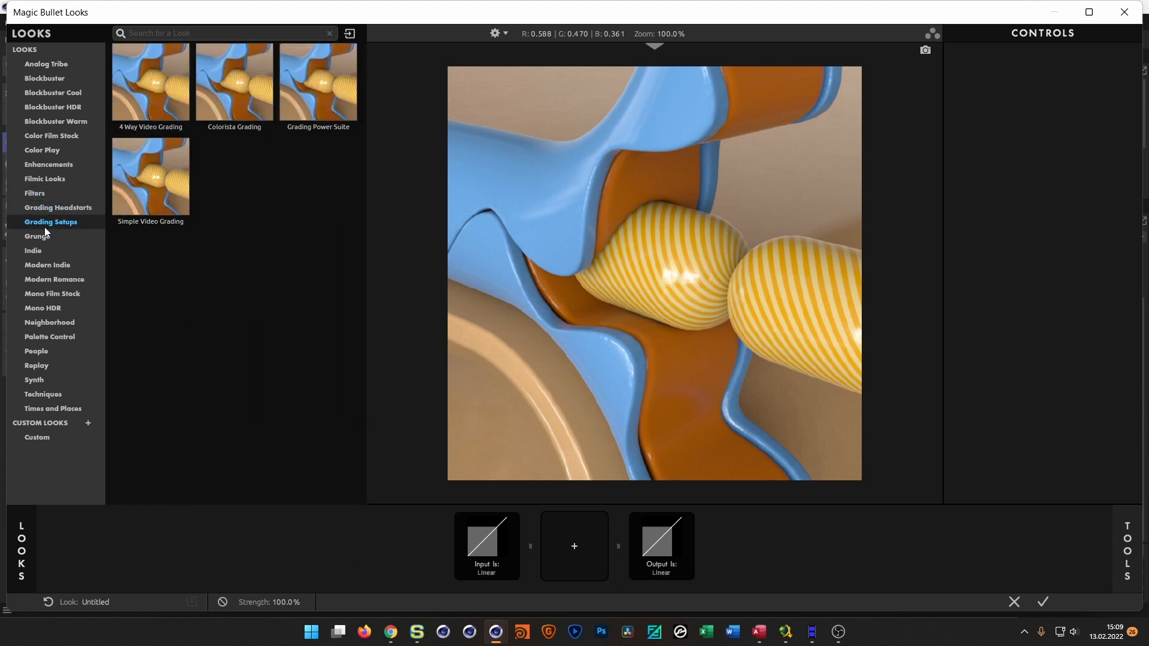
{"action": "left_click", "coordinate": [43, 237]}
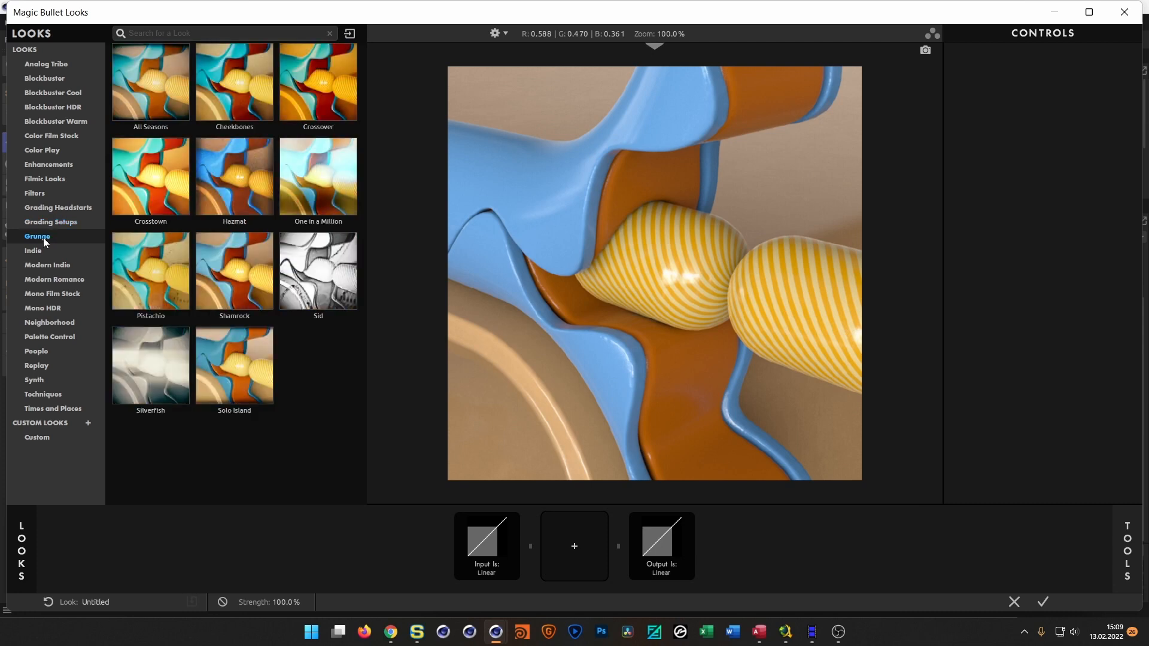
{"action": "left_click", "coordinate": [323, 266]}
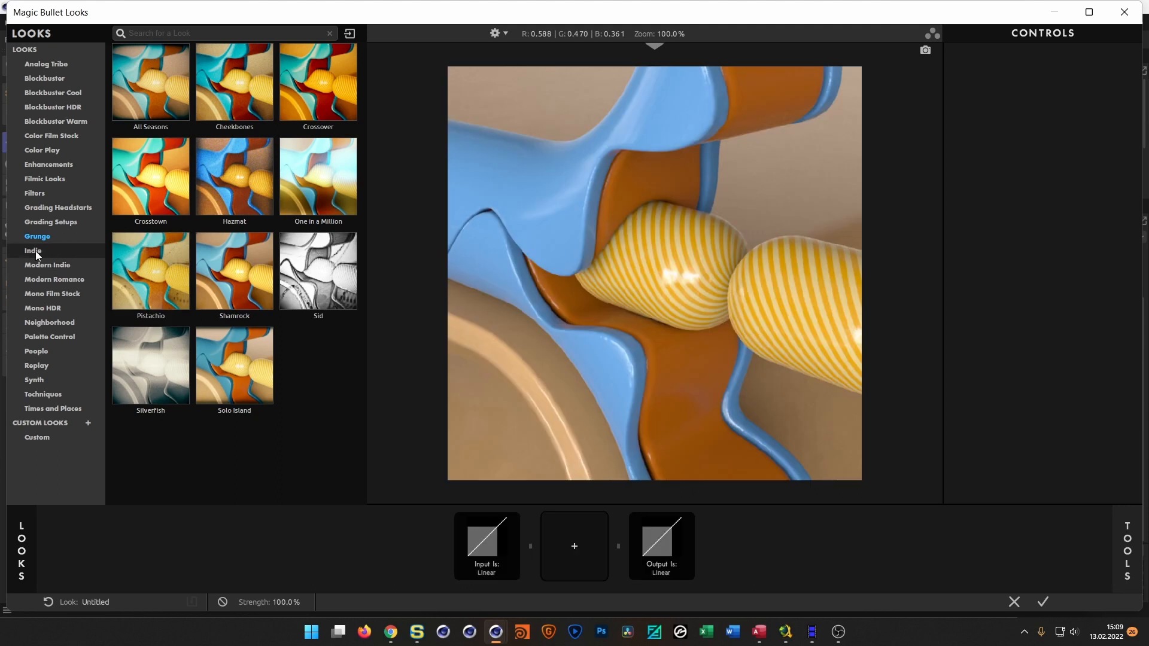
{"action": "left_click", "coordinate": [33, 252]}
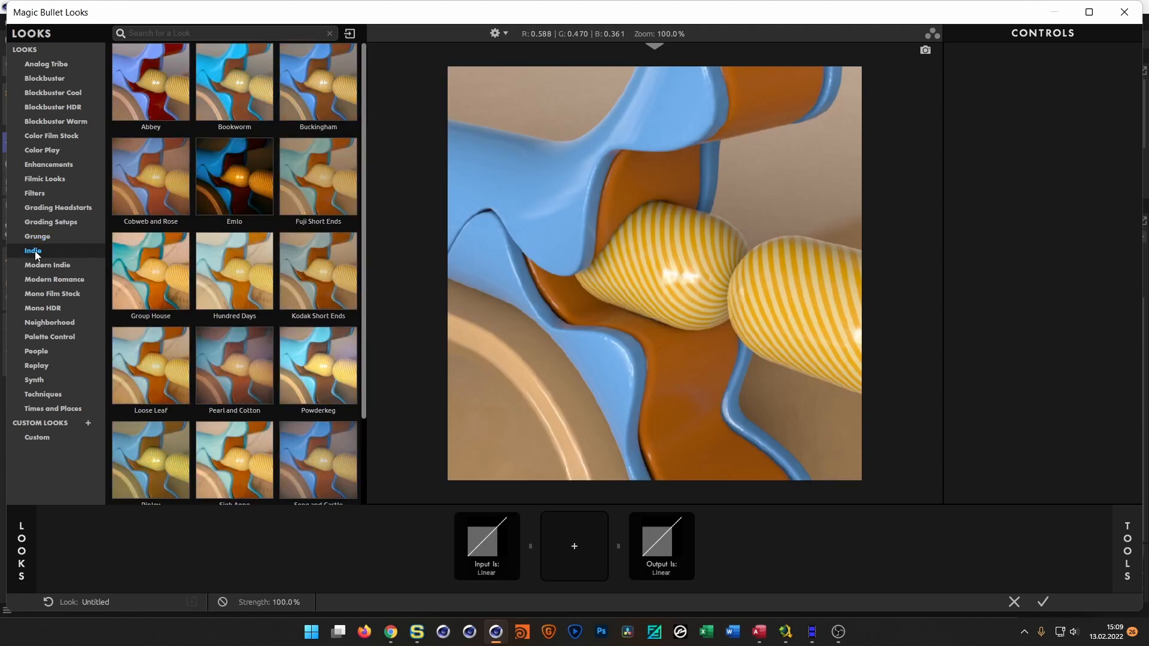
- Choose the Elton look from the Modern Indie category and apply it to the render
{"action": "left_click", "coordinate": [35, 270]}
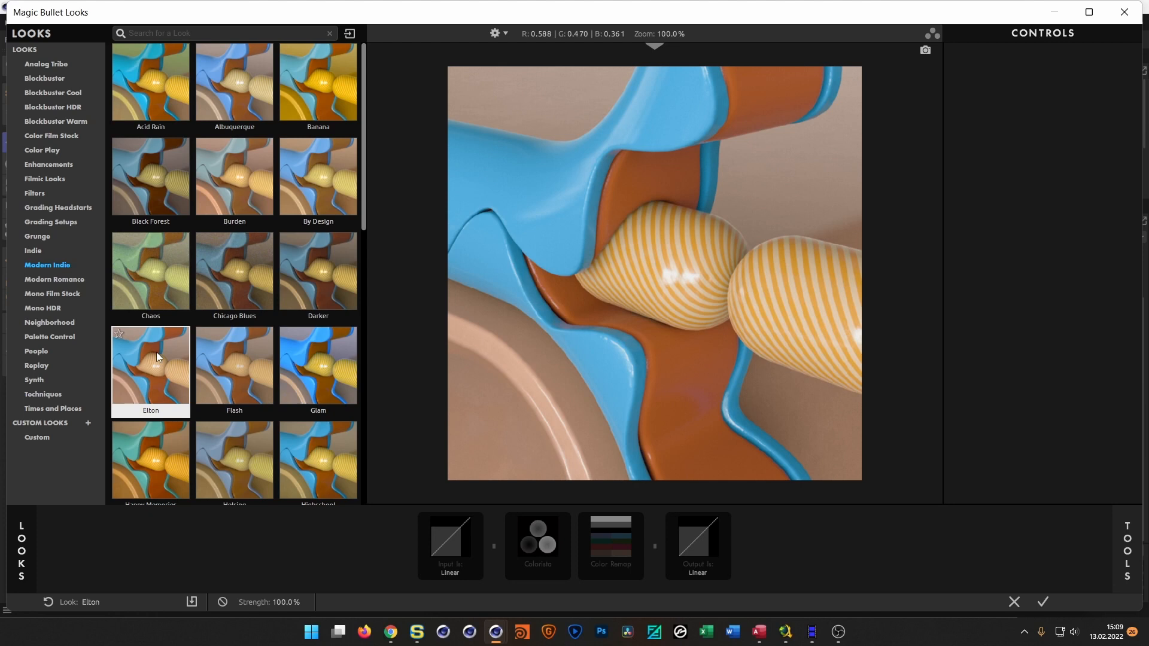
{"action": "left_click", "coordinate": [157, 352]}
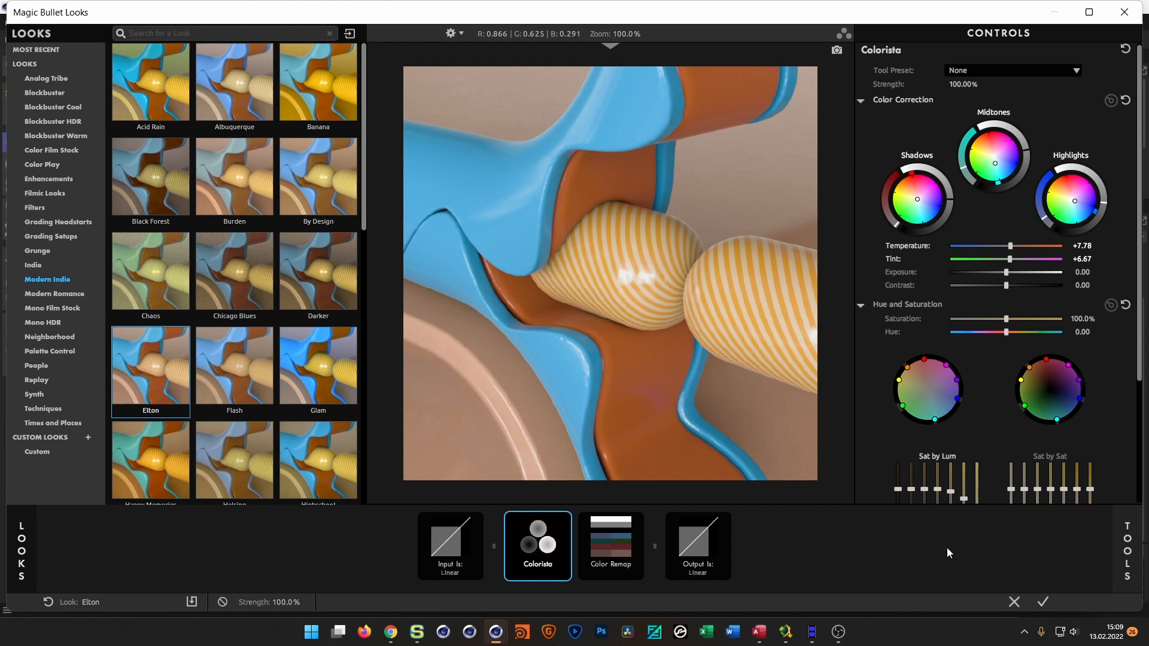
{"action": "left_click", "coordinate": [1041, 604]}
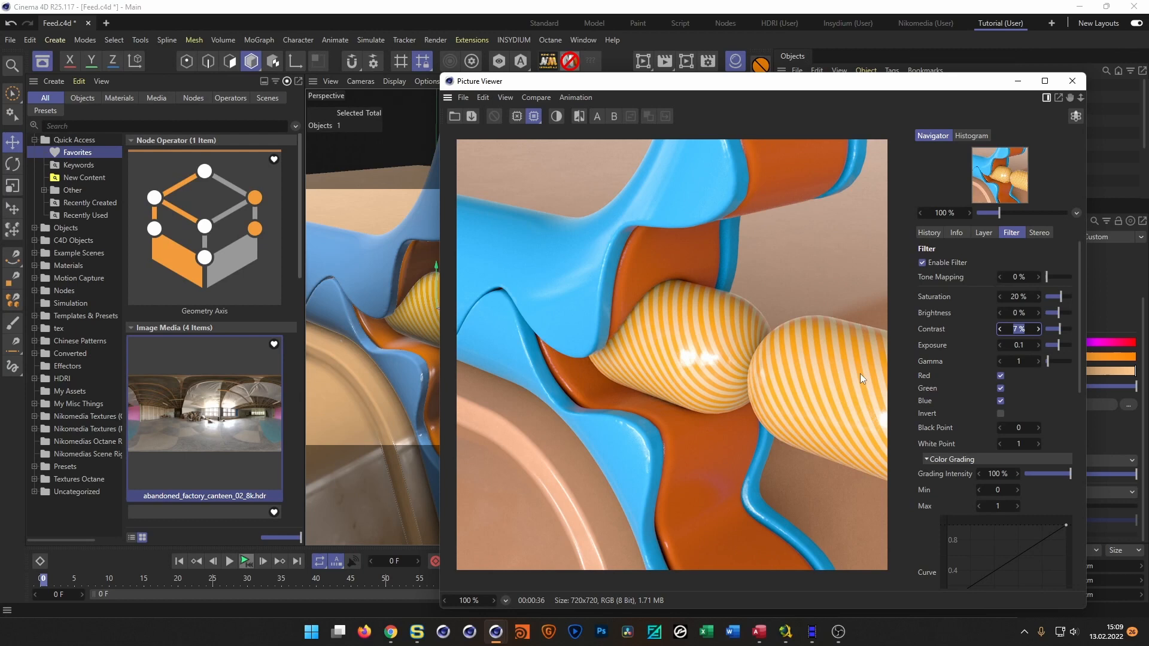
- Turn off the image filter and compare the Elton-graded render with the preceding history entry
{"action": "left_click", "coordinate": [922, 263]}
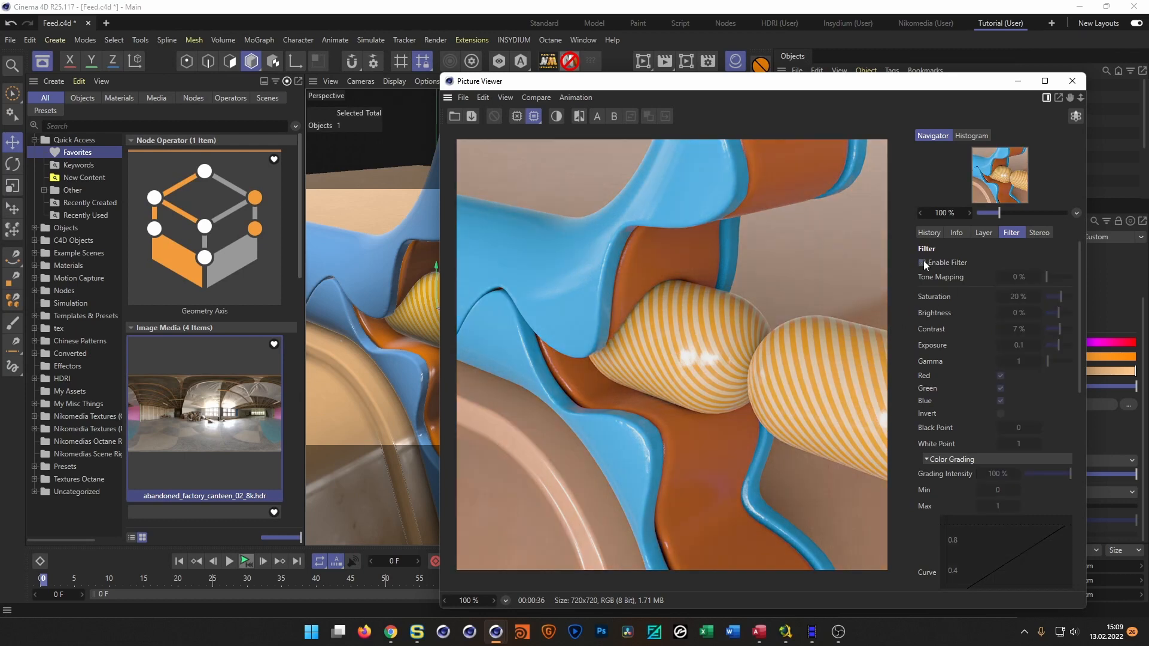
{"action": "left_click", "coordinate": [929, 233]}
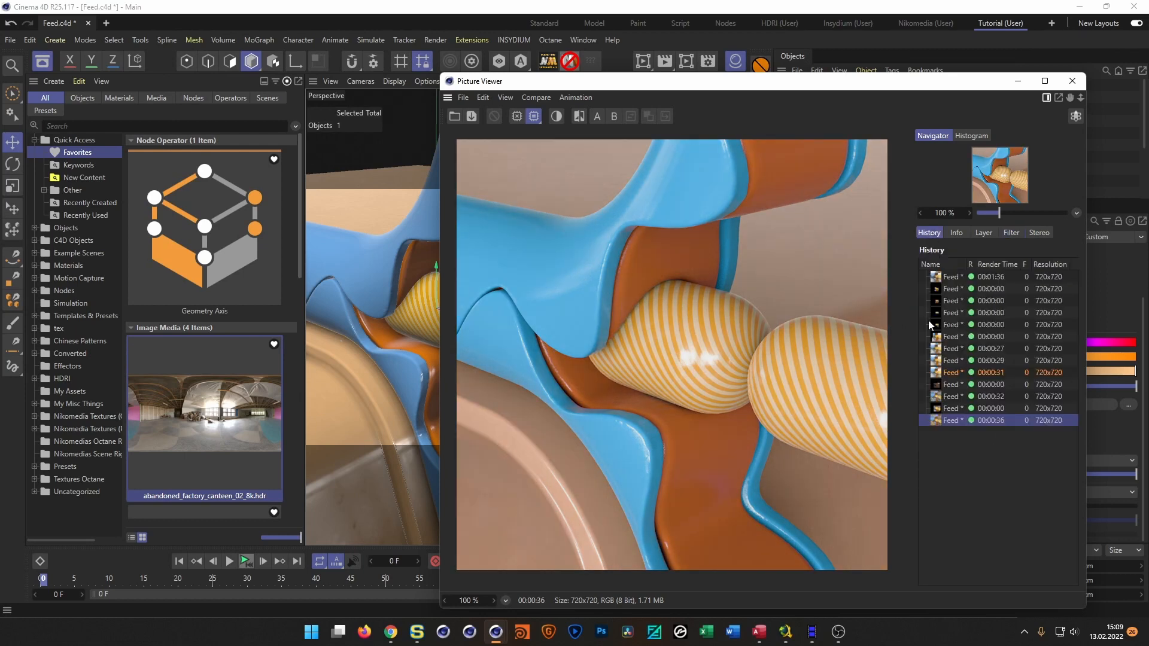
{"action": "left_click", "coordinate": [941, 411]}
{"action": "left_click", "coordinate": [944, 421]}
{"action": "left_click", "coordinate": [1009, 234]}
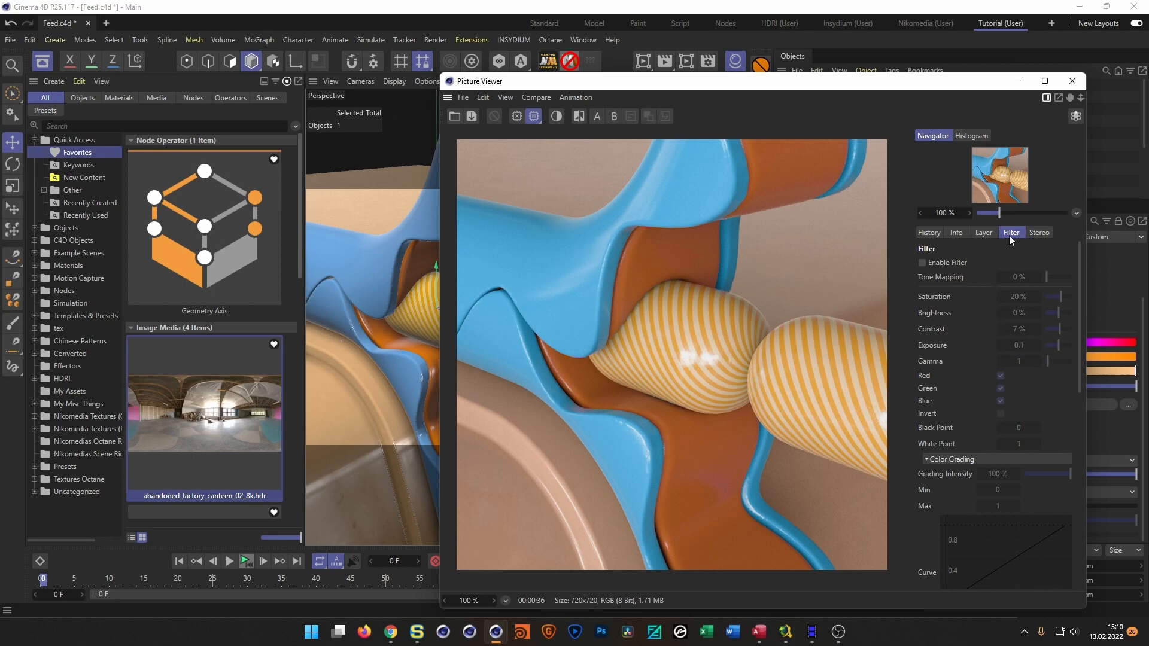
{"action": "left_click", "coordinate": [929, 234]}
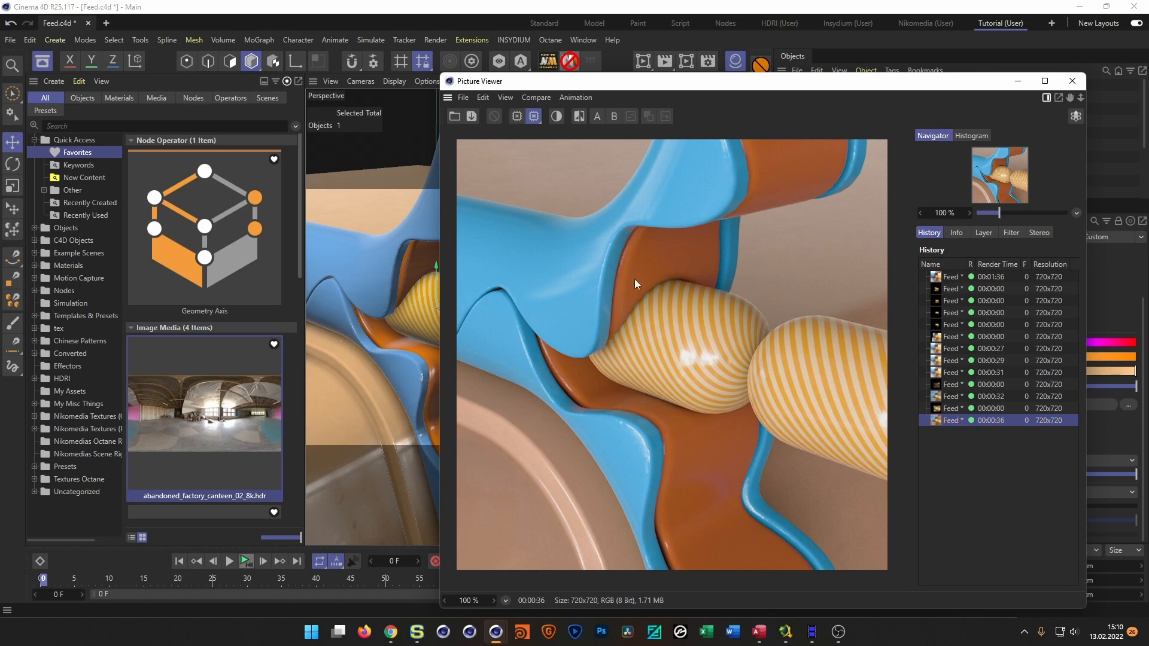
- Check the Magic Bullet Looks effect in the render settings and close them without changes
{"action": "left_click_drag", "start_coordinate": [541, 77], "coordinate": [545, 107]}
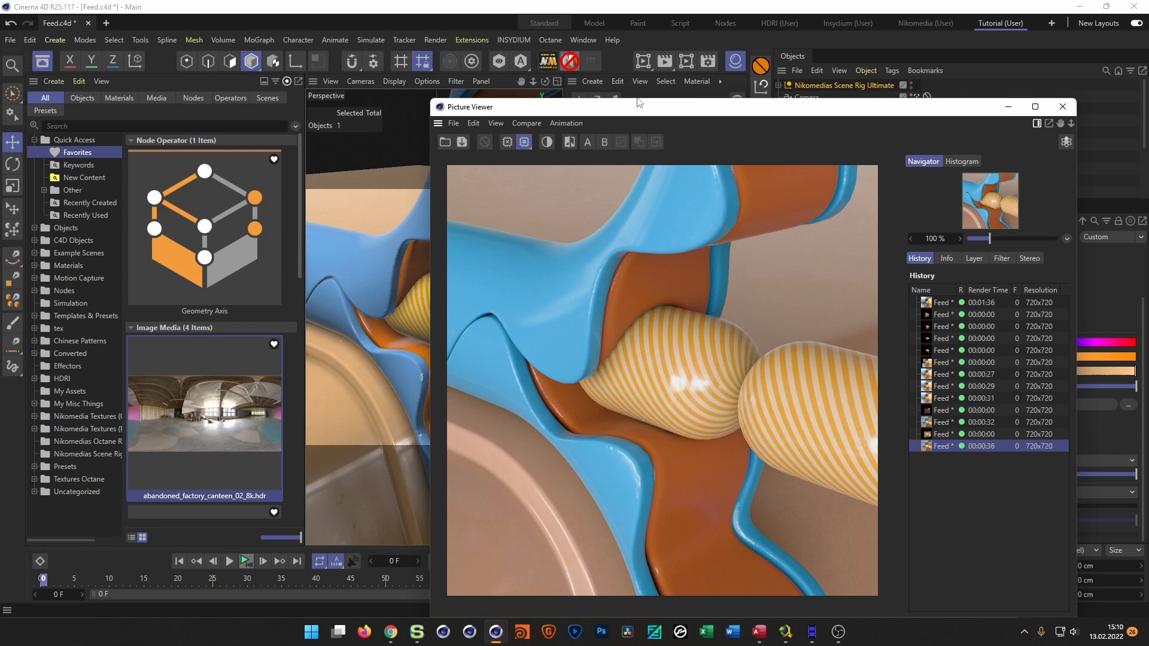
{"action": "left_click", "coordinate": [705, 62]}
{"action": "left_click_drag", "start_coordinate": [800, 45], "coordinate": [194, 41]}
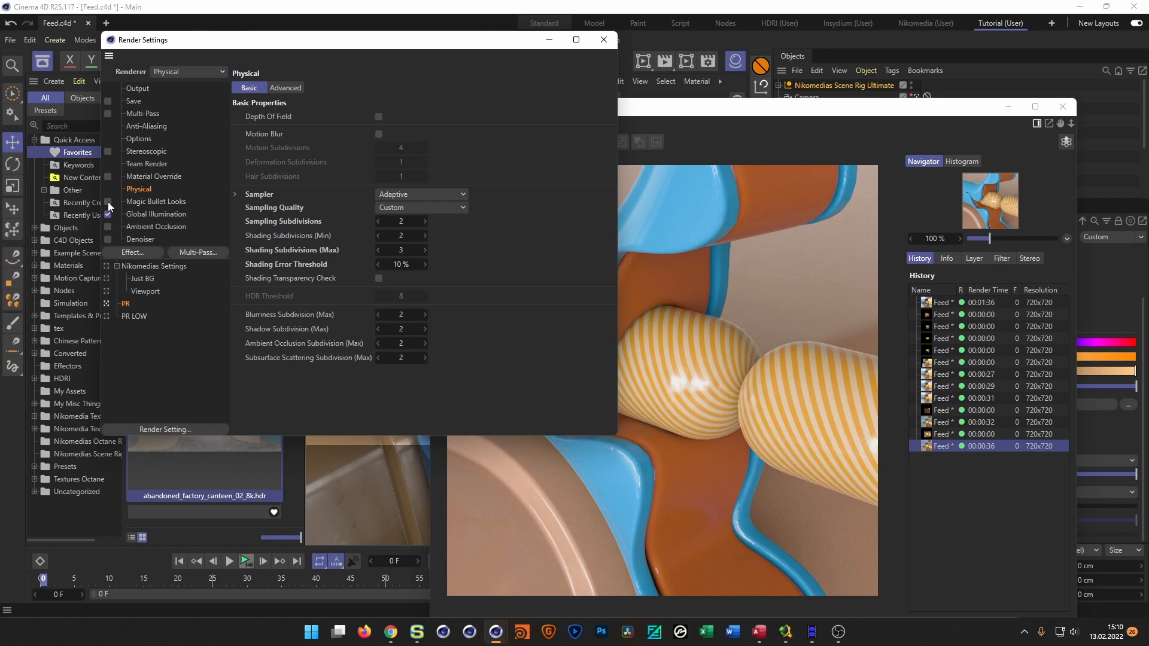
{"action": "left_click", "coordinate": [605, 40]}
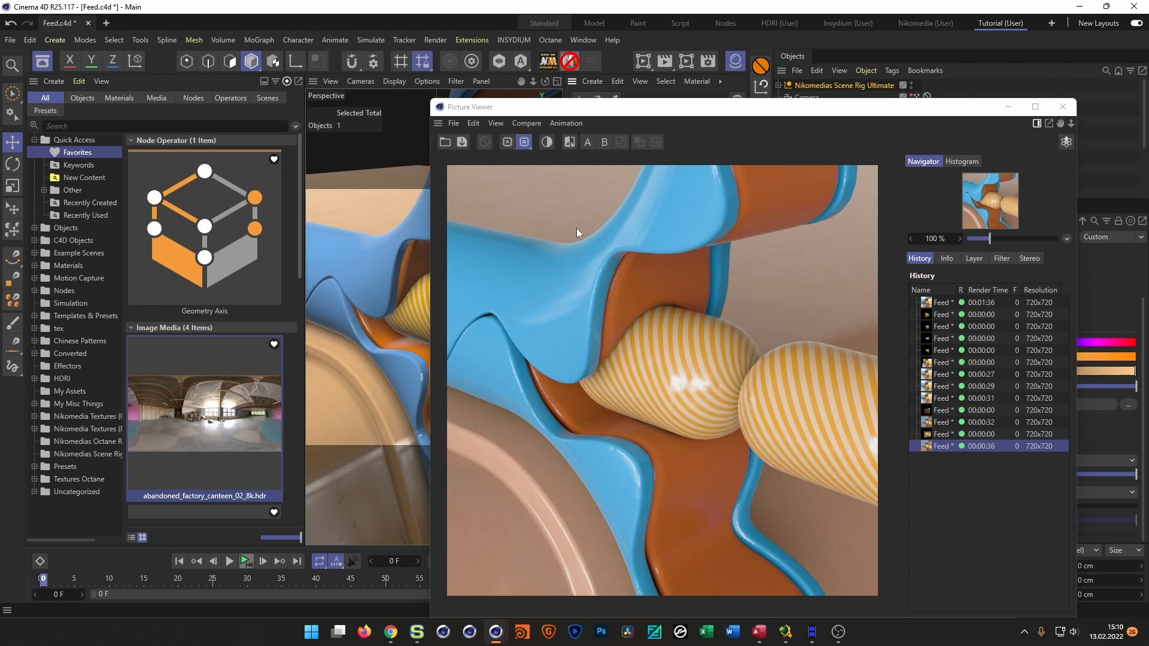
- Render the frame again in the Picture Viewer and compare the ungraded result with the Elton-graded render in the history
{"action": "left_click", "coordinate": [780, 120]}
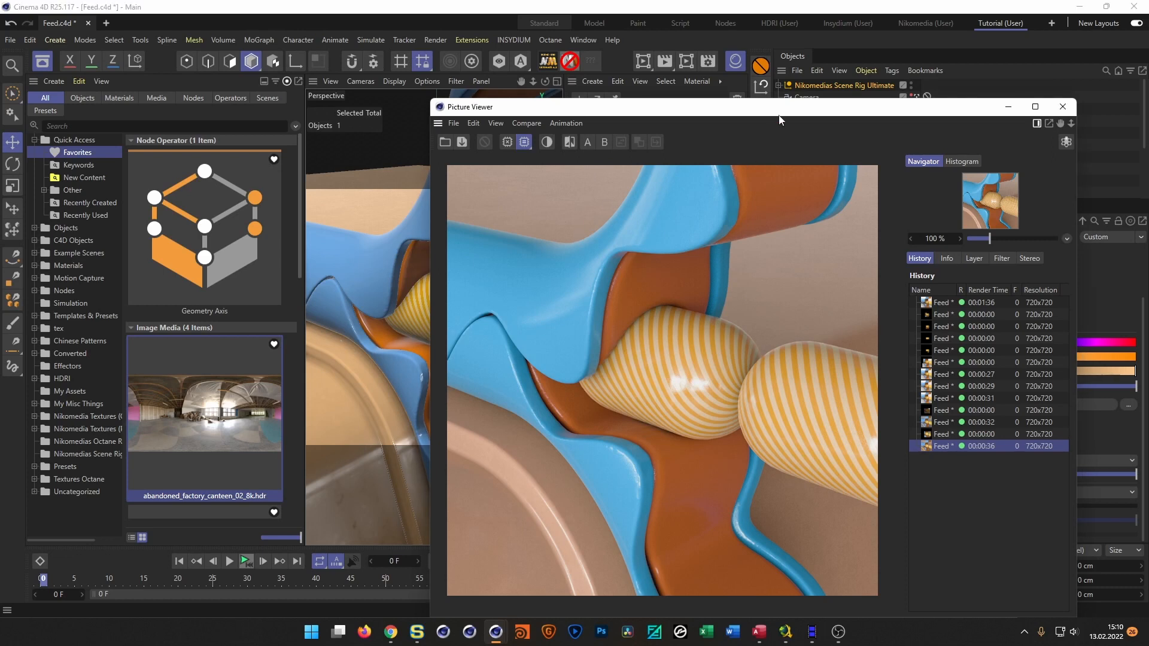
{"action": "key", "text": "shift+r"}
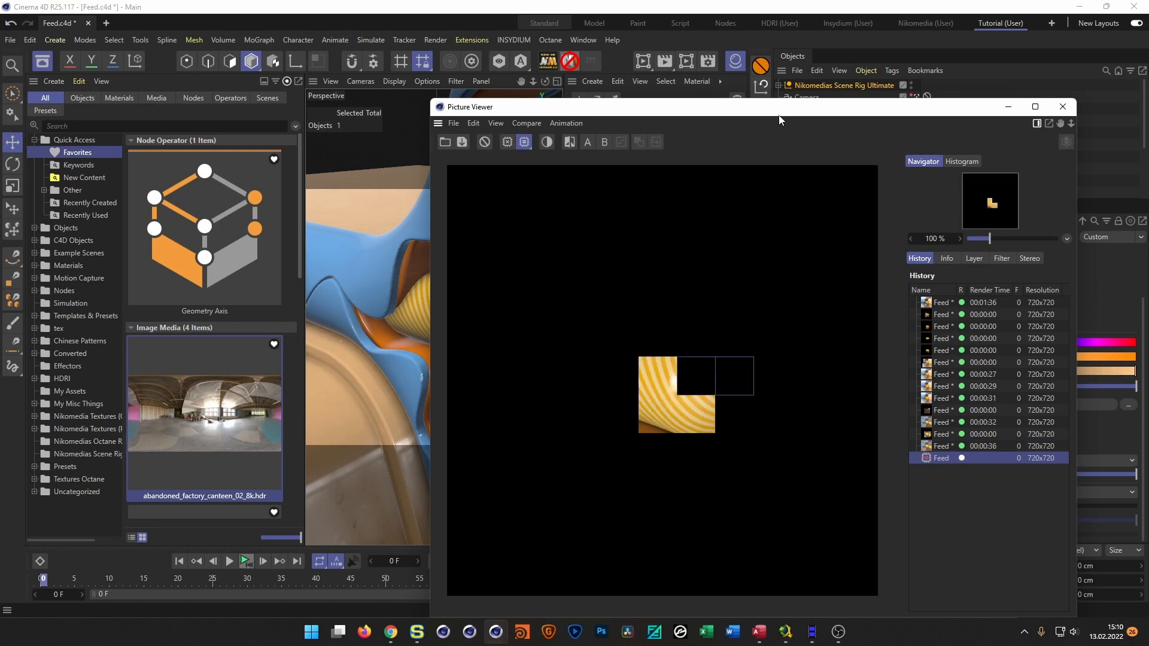
{"action": "left_click", "coordinate": [943, 446]}
{"action": "left_click", "coordinate": [944, 459]}
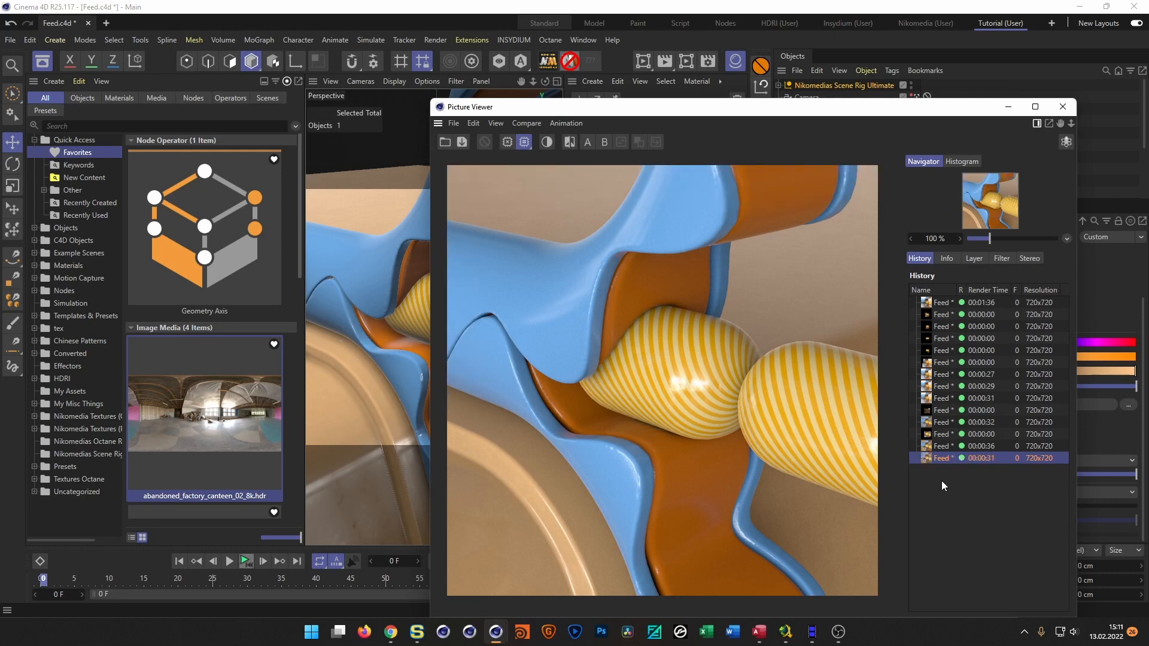
{"action": "left_click", "coordinate": [942, 448]}
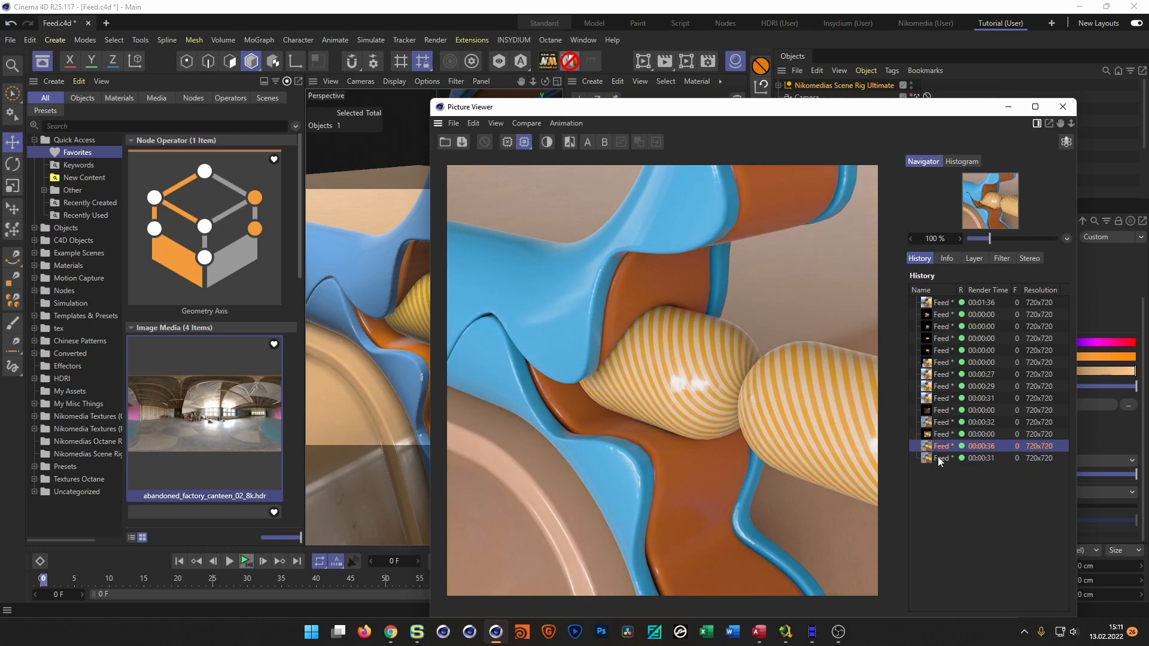
{"action": "left_click", "coordinate": [939, 459]}
{"action": "left_click", "coordinate": [938, 448]}
- Re-enable the image filter and compare the graded and ungraded renders in the history with it active
{"action": "left_click", "coordinate": [1002, 258]}
{"action": "left_click", "coordinate": [912, 289]}
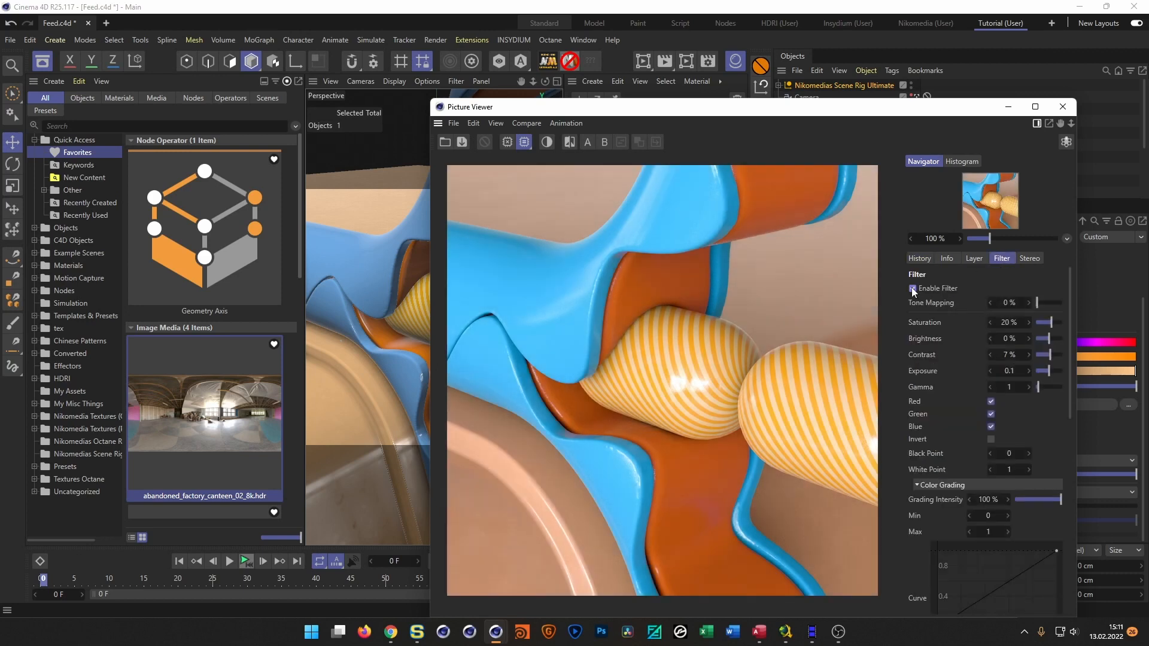
{"action": "left_click", "coordinate": [920, 258]}
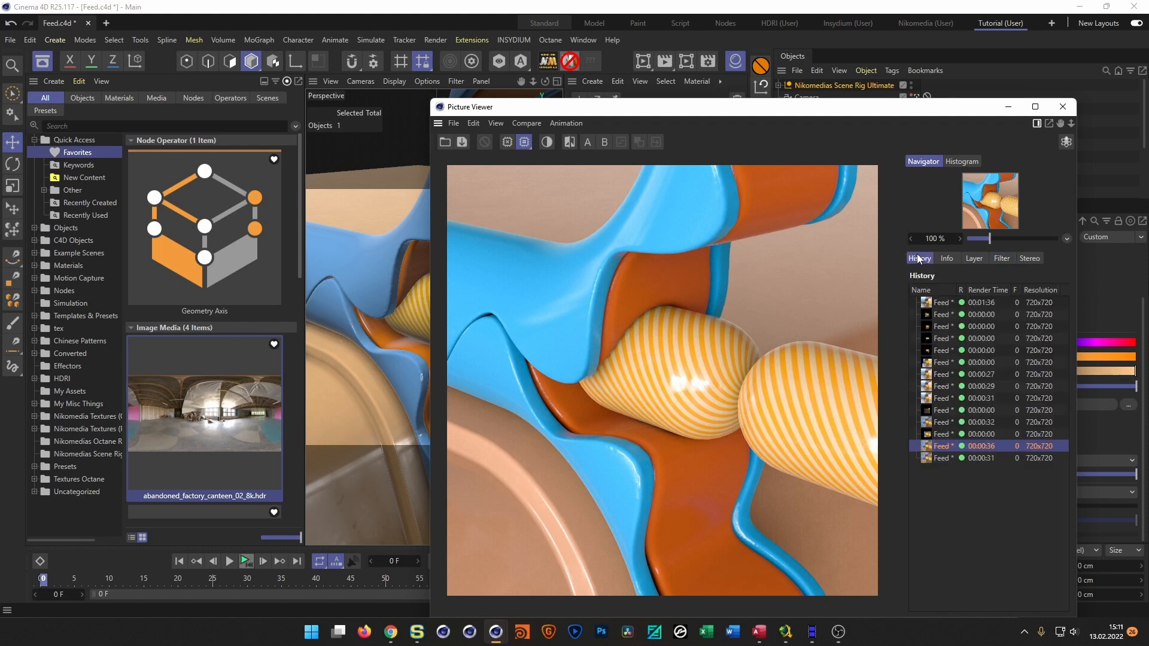
{"action": "left_click", "coordinate": [937, 457]}
{"action": "left_click", "coordinate": [934, 446]}
{"action": "left_click", "coordinate": [938, 455]}
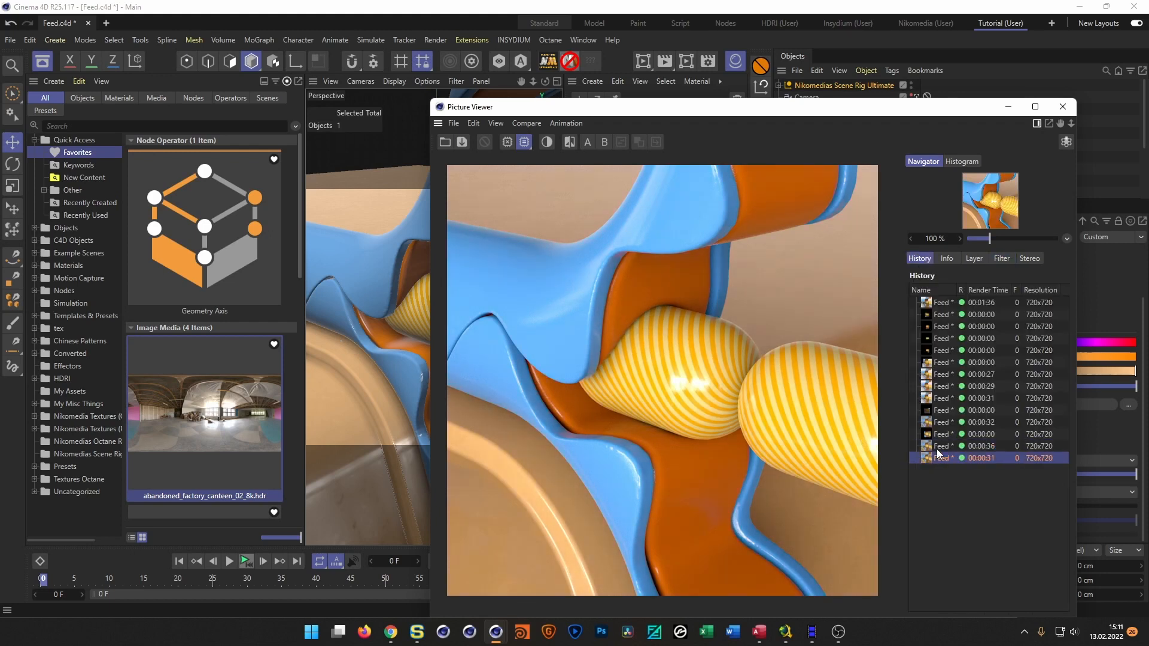
{"action": "left_click", "coordinate": [1000, 259]}
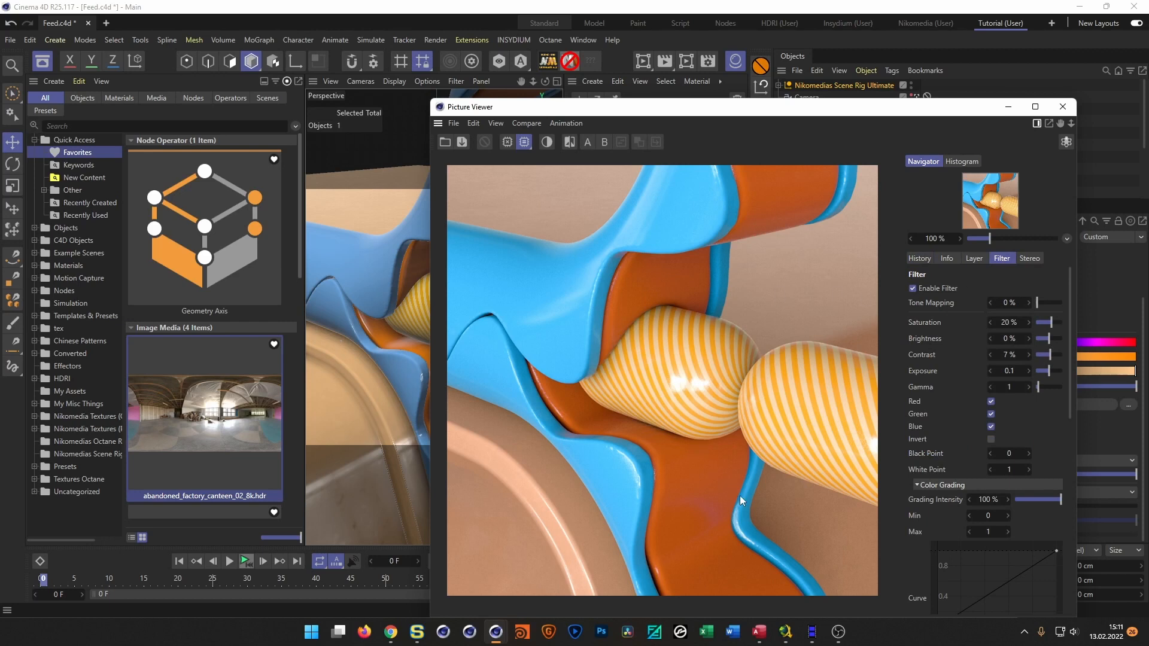